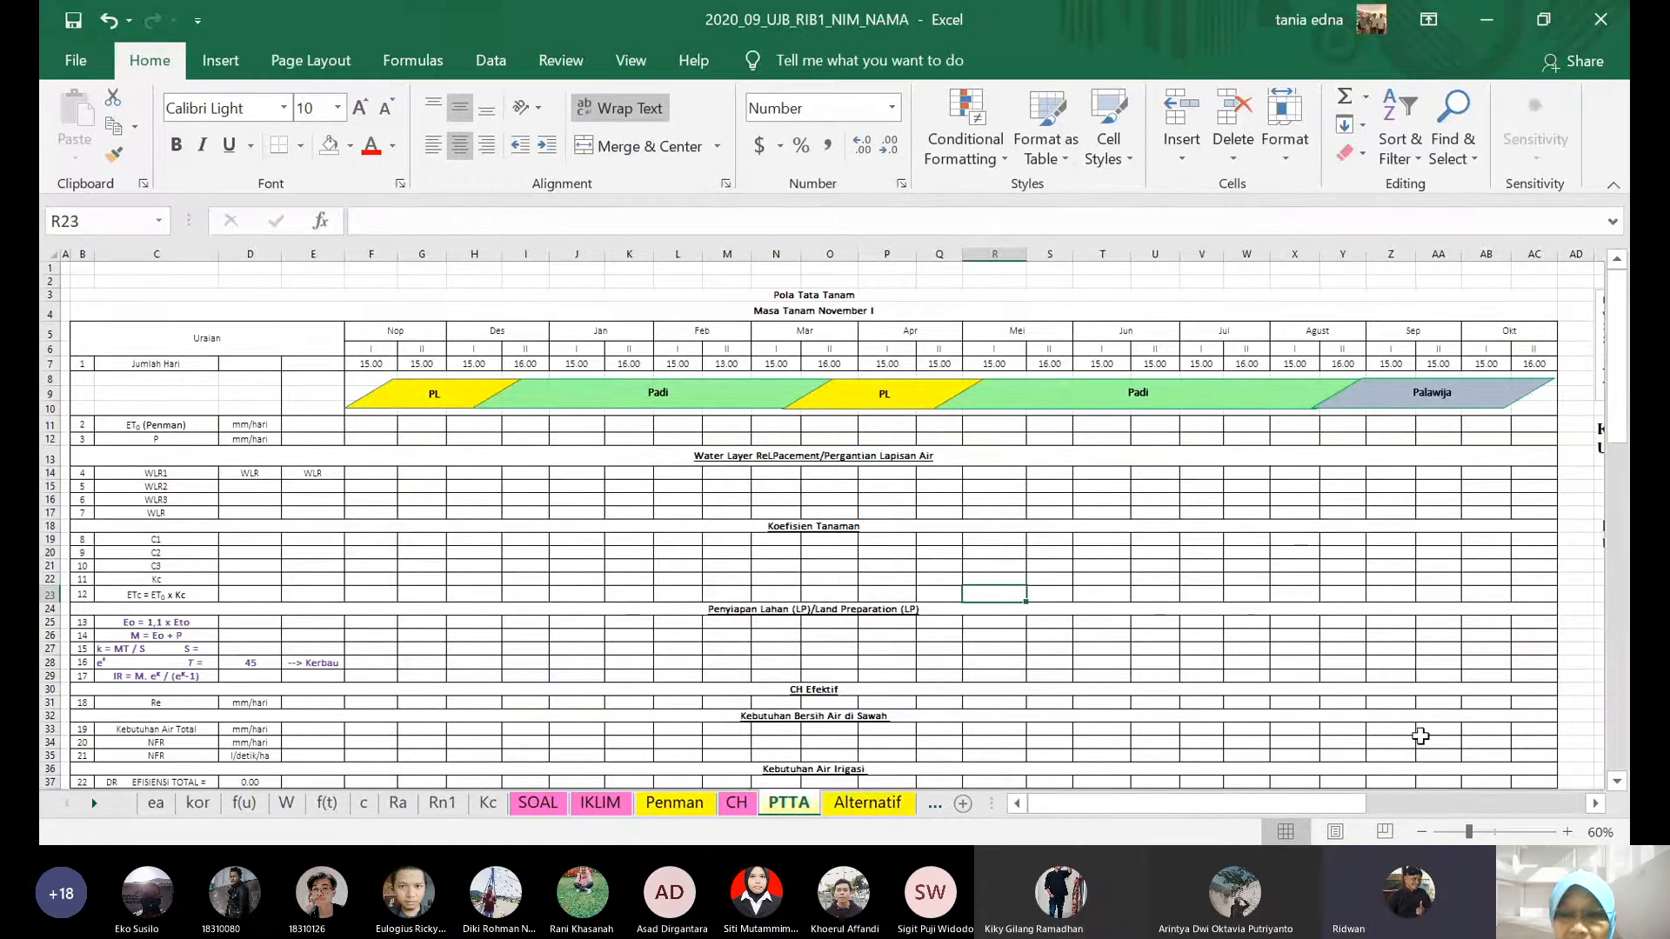
- Look over the planting pattern table for the November I season on the PTTA sheet
click(1567, 832)
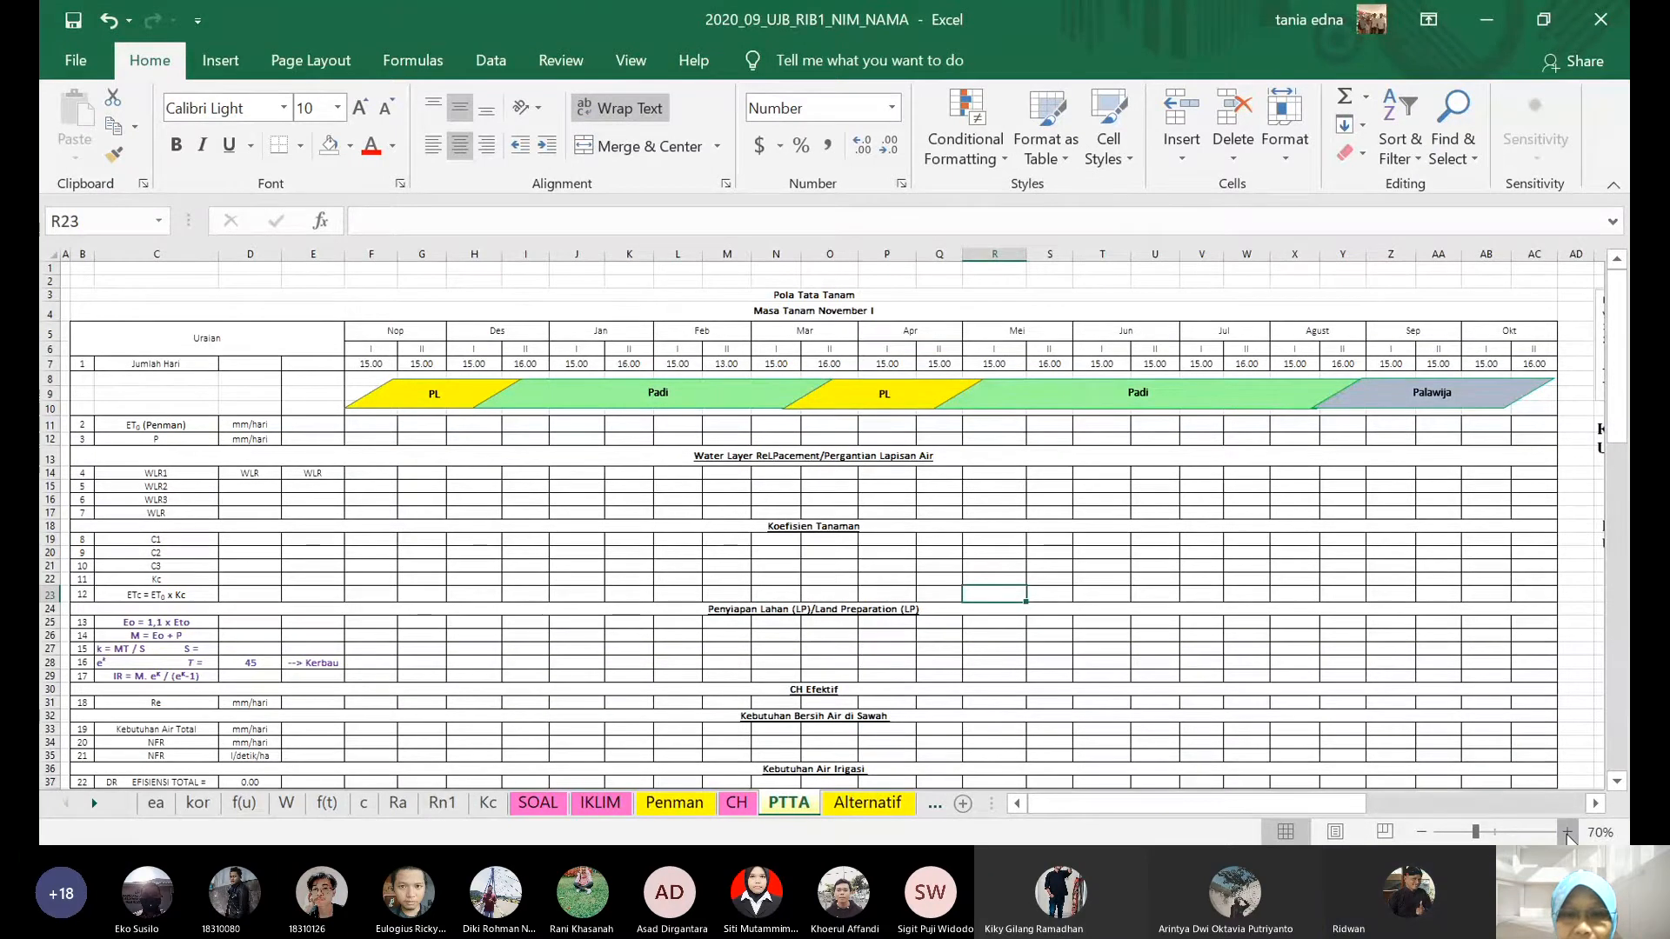
scroll(1282, 661, up, 1)
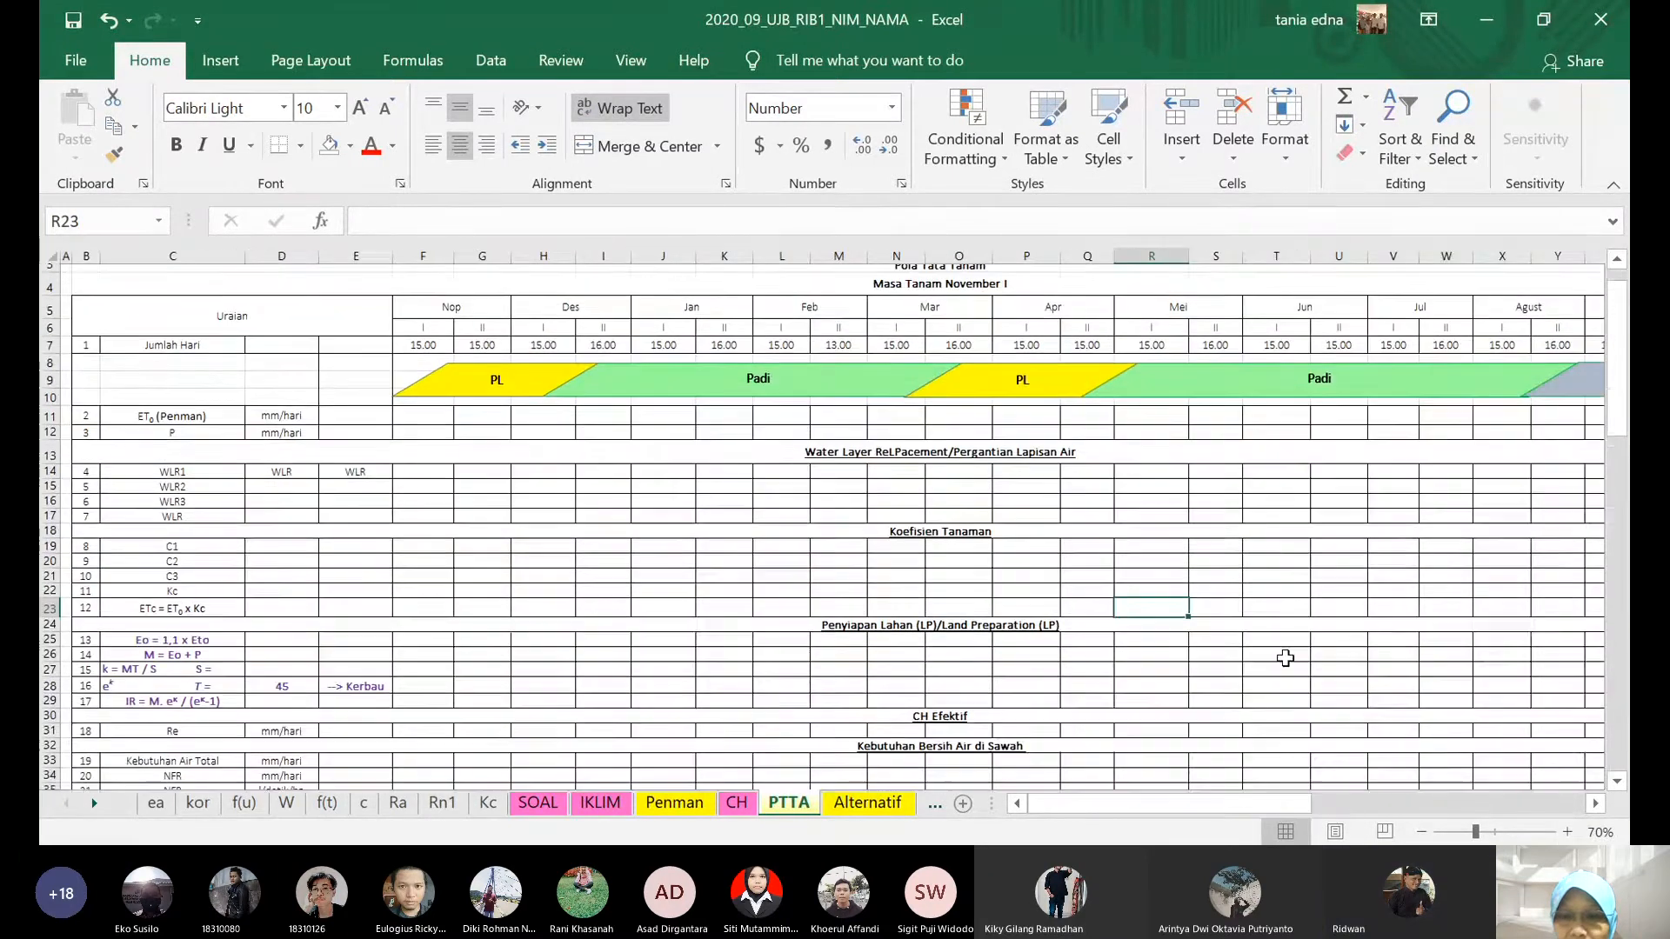
scroll(1289, 653, down, 1)
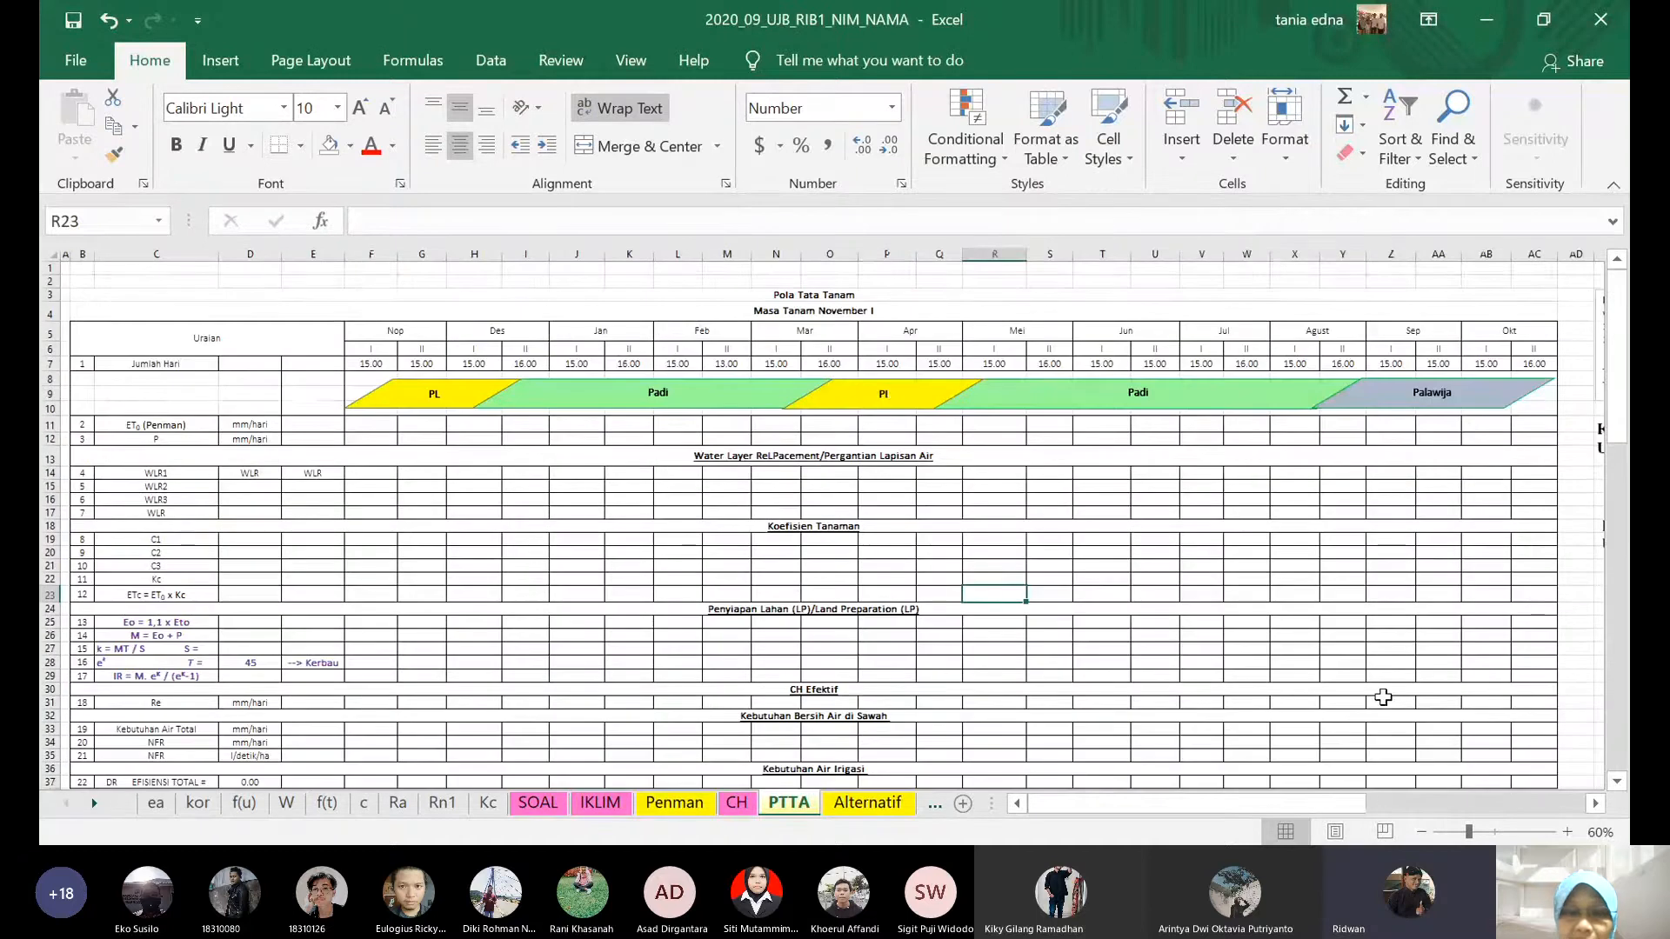
click(227, 345)
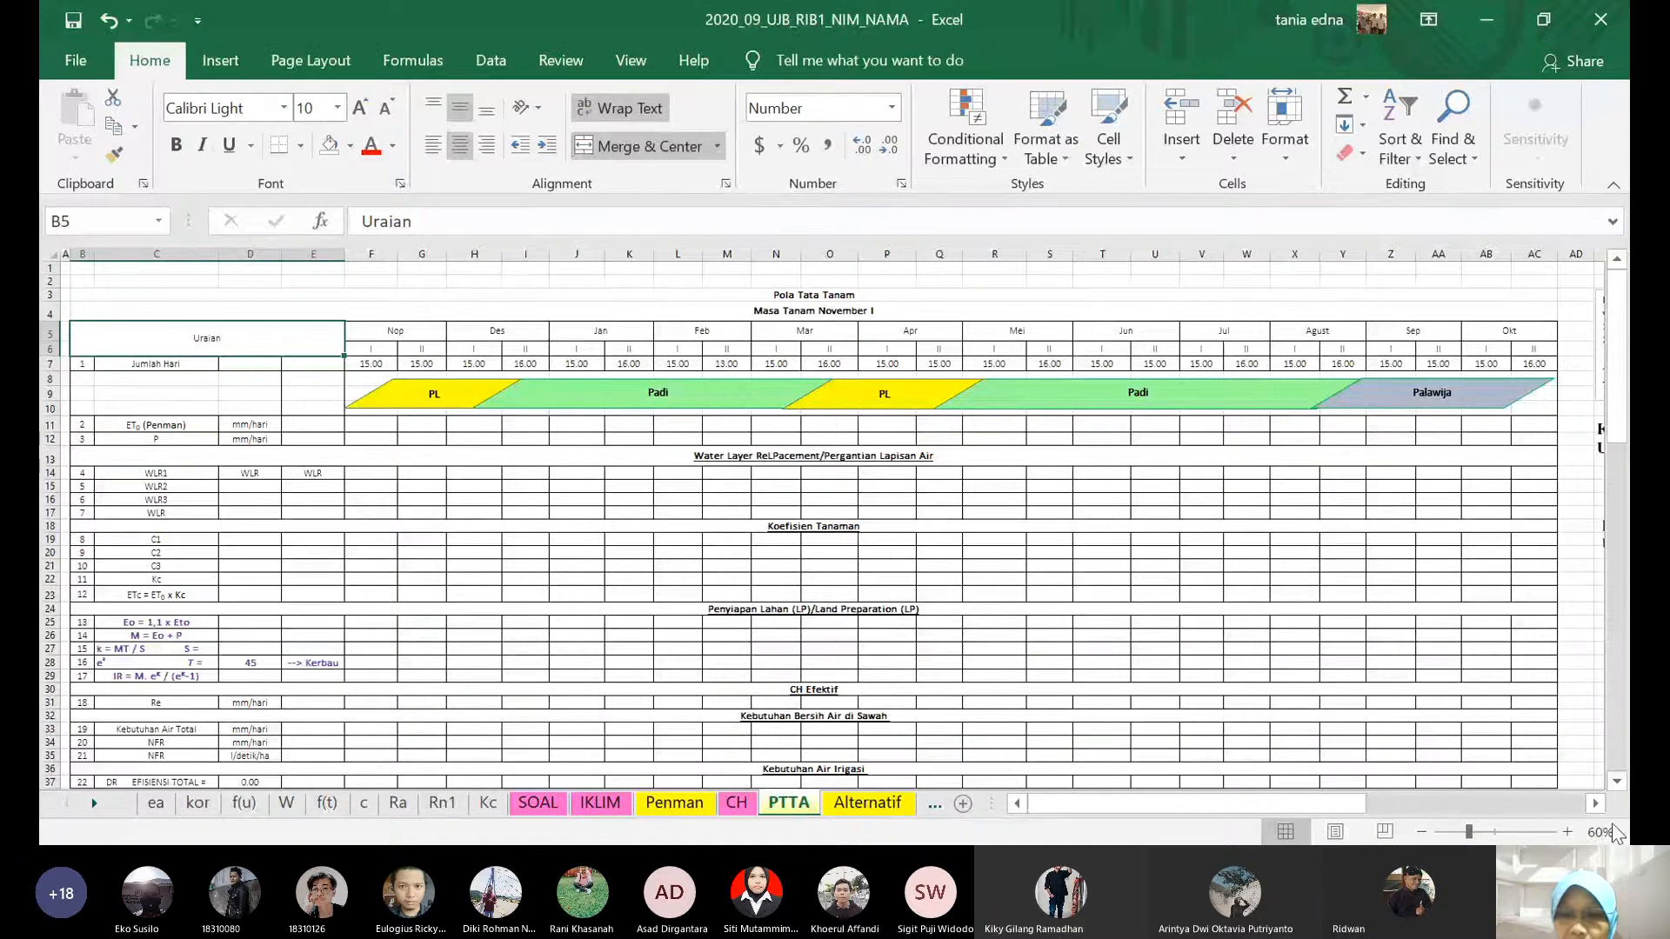
click(1567, 833)
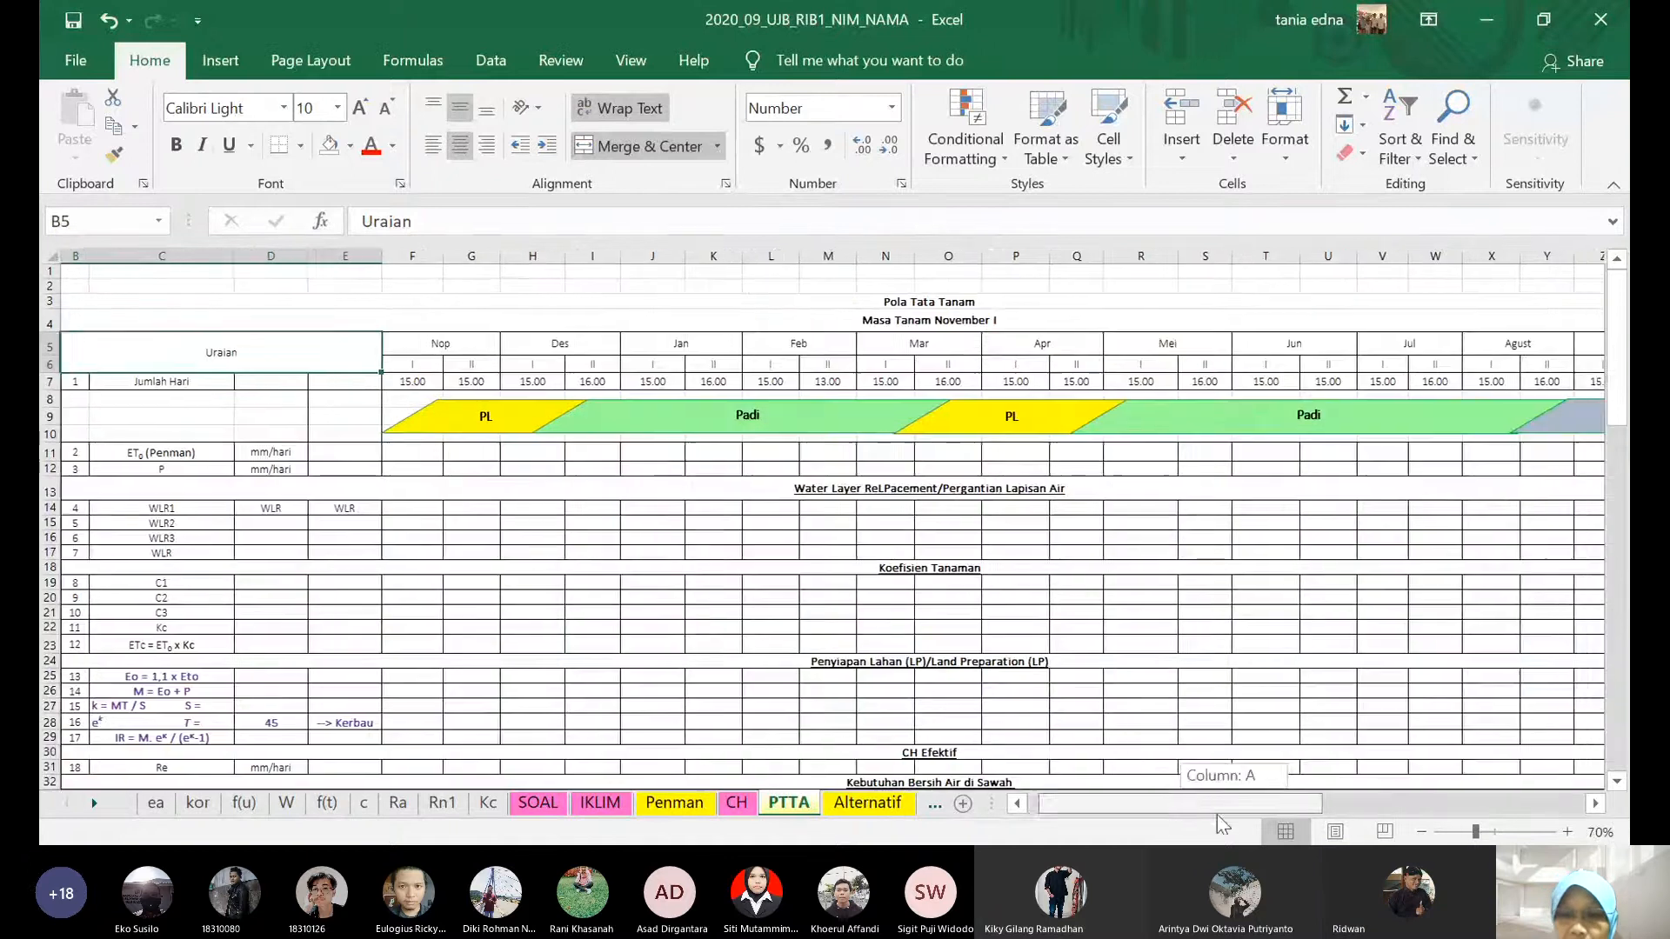
click(1037, 307)
click(1042, 320)
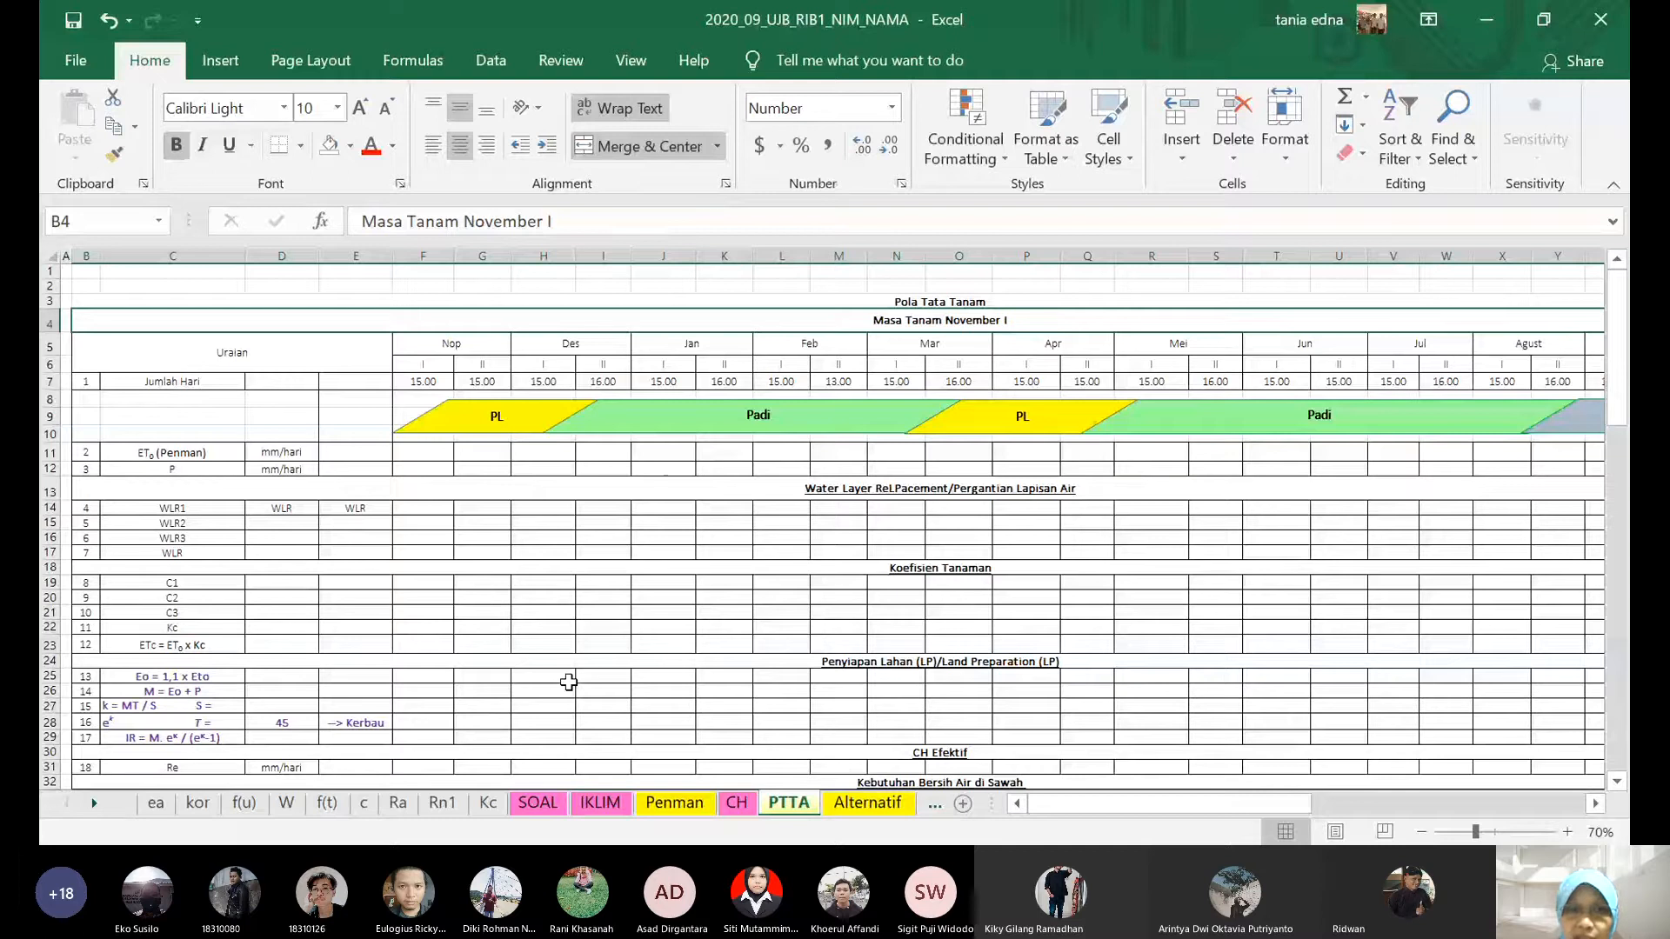
- Read the TAHAP 1 assignment requirements on the SOAL sheet
click(538, 804)
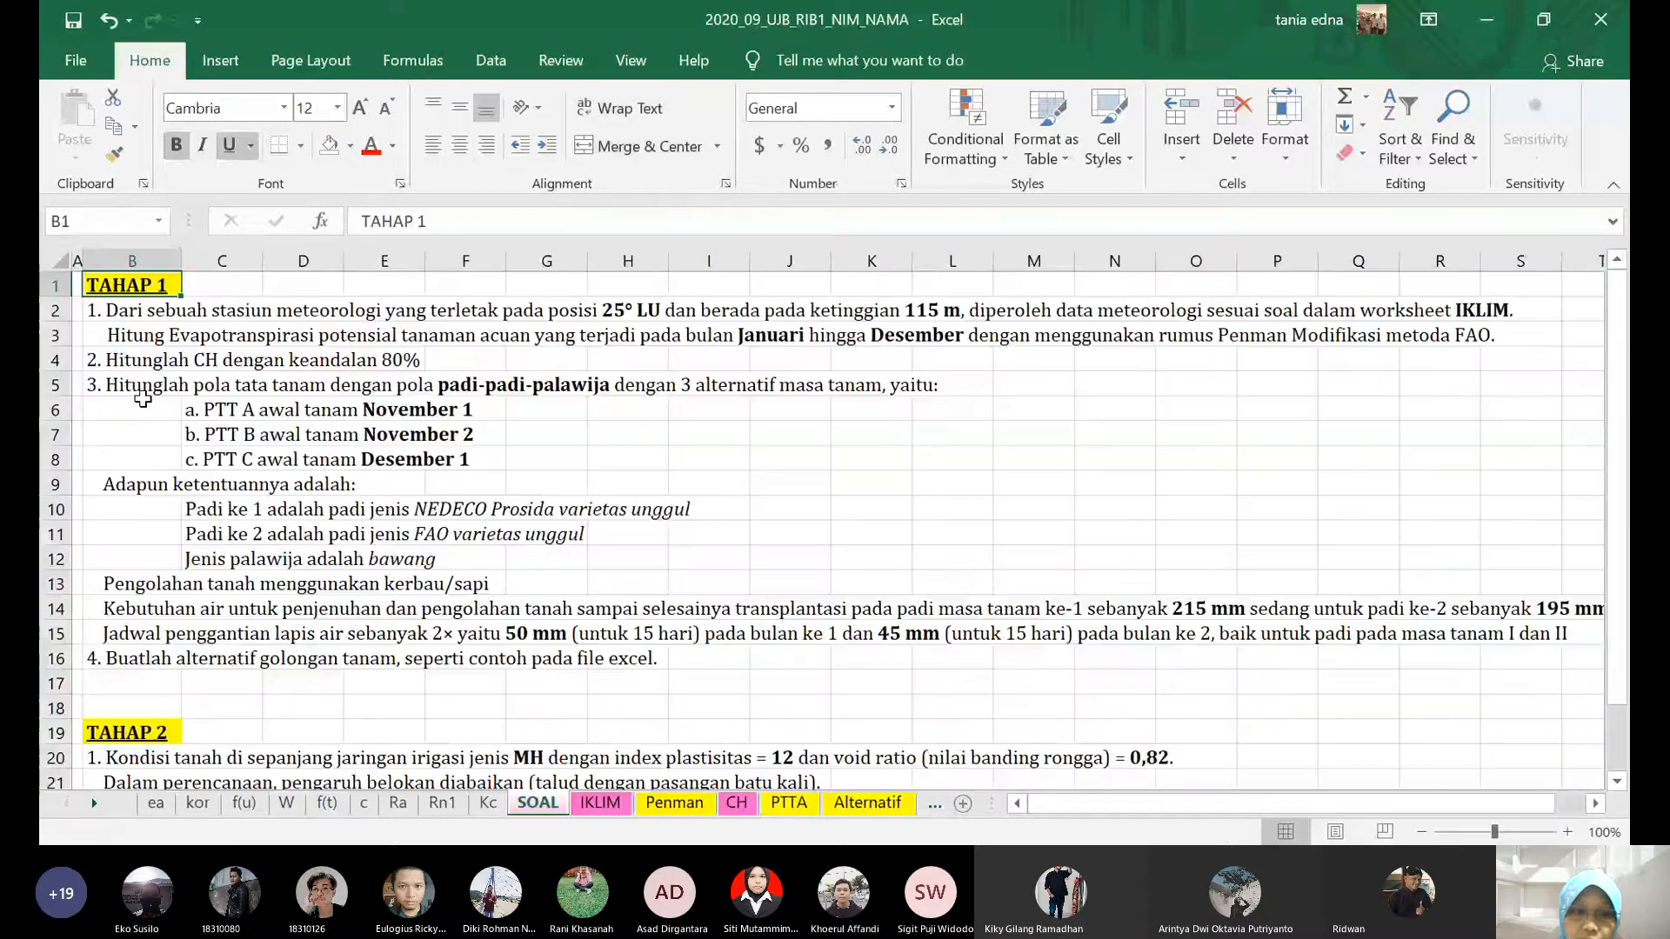
key(ctrl+Down)
key(ctrl+Down)
key(ctrl+Down)
key(ctrl+Down)
key(ctrl+Down)
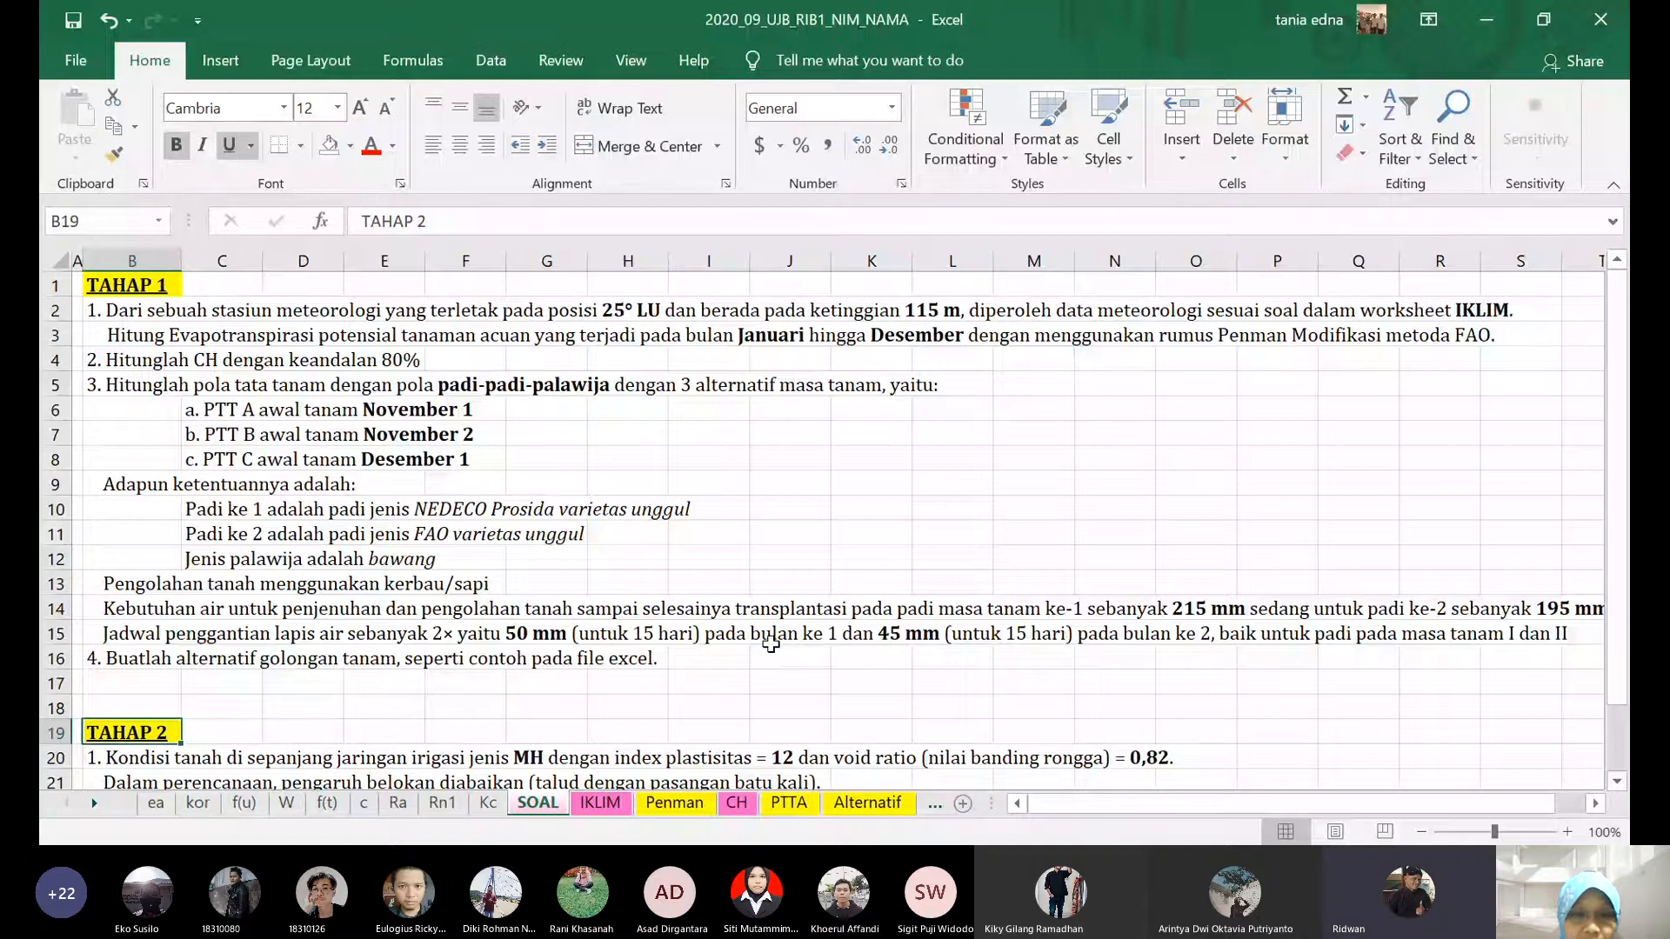
- Paste the copied R 80 and Re rows at B38 on the CH sheet and inspect the formulas in D38 and D39
click(737, 803)
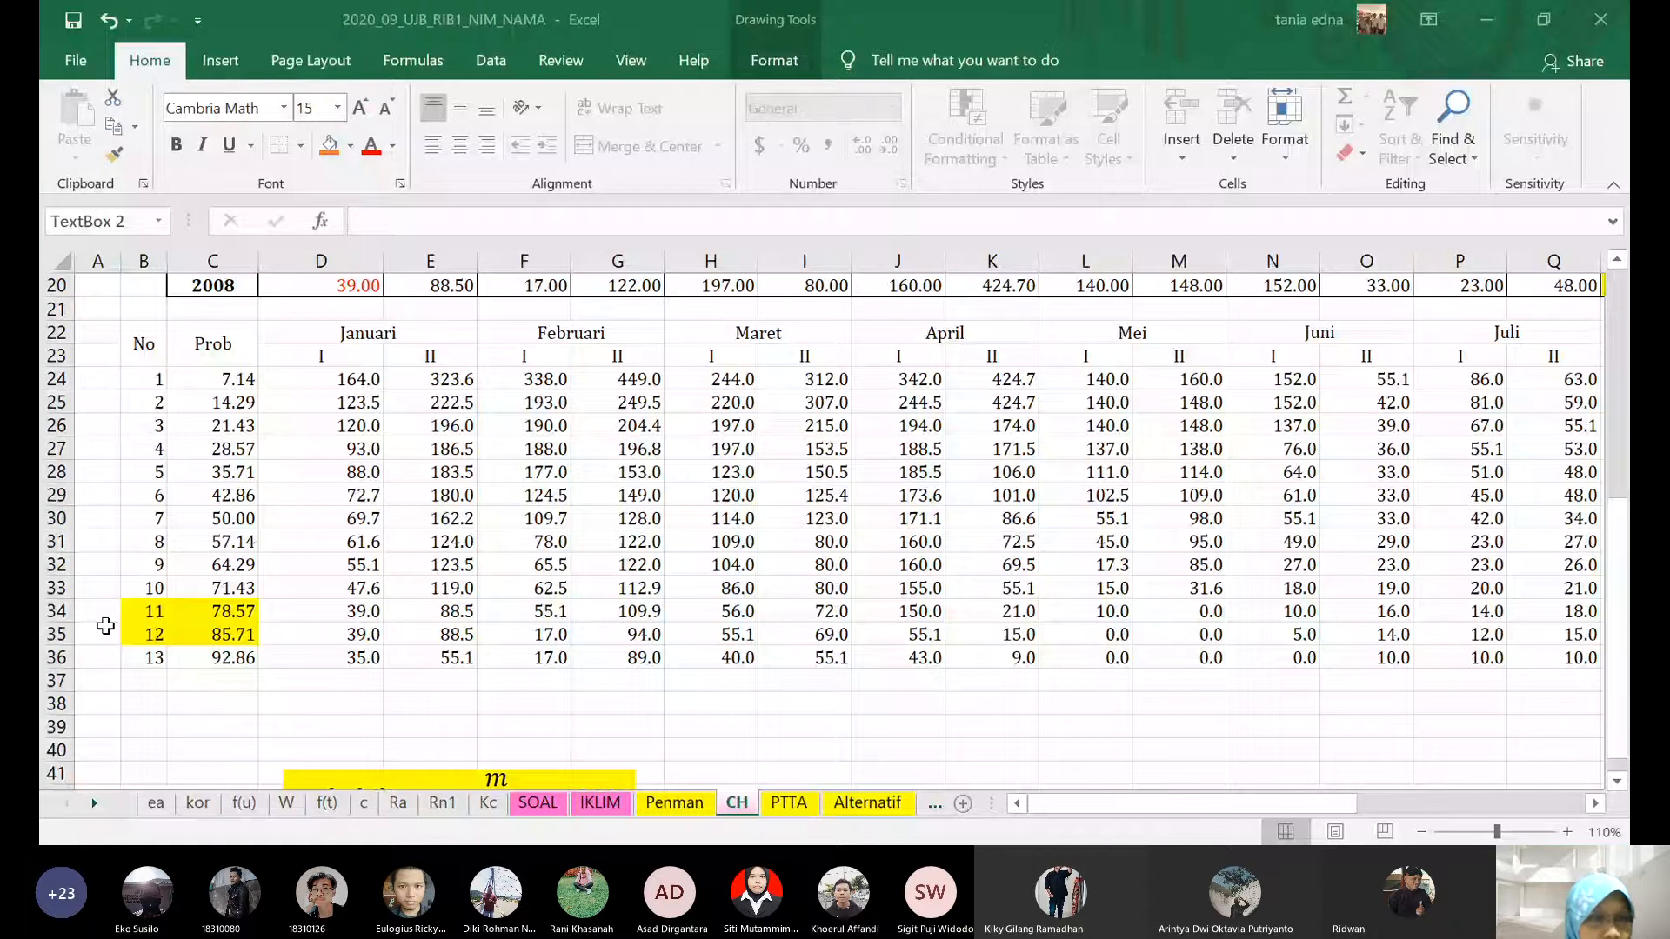
key(ctrl+c)
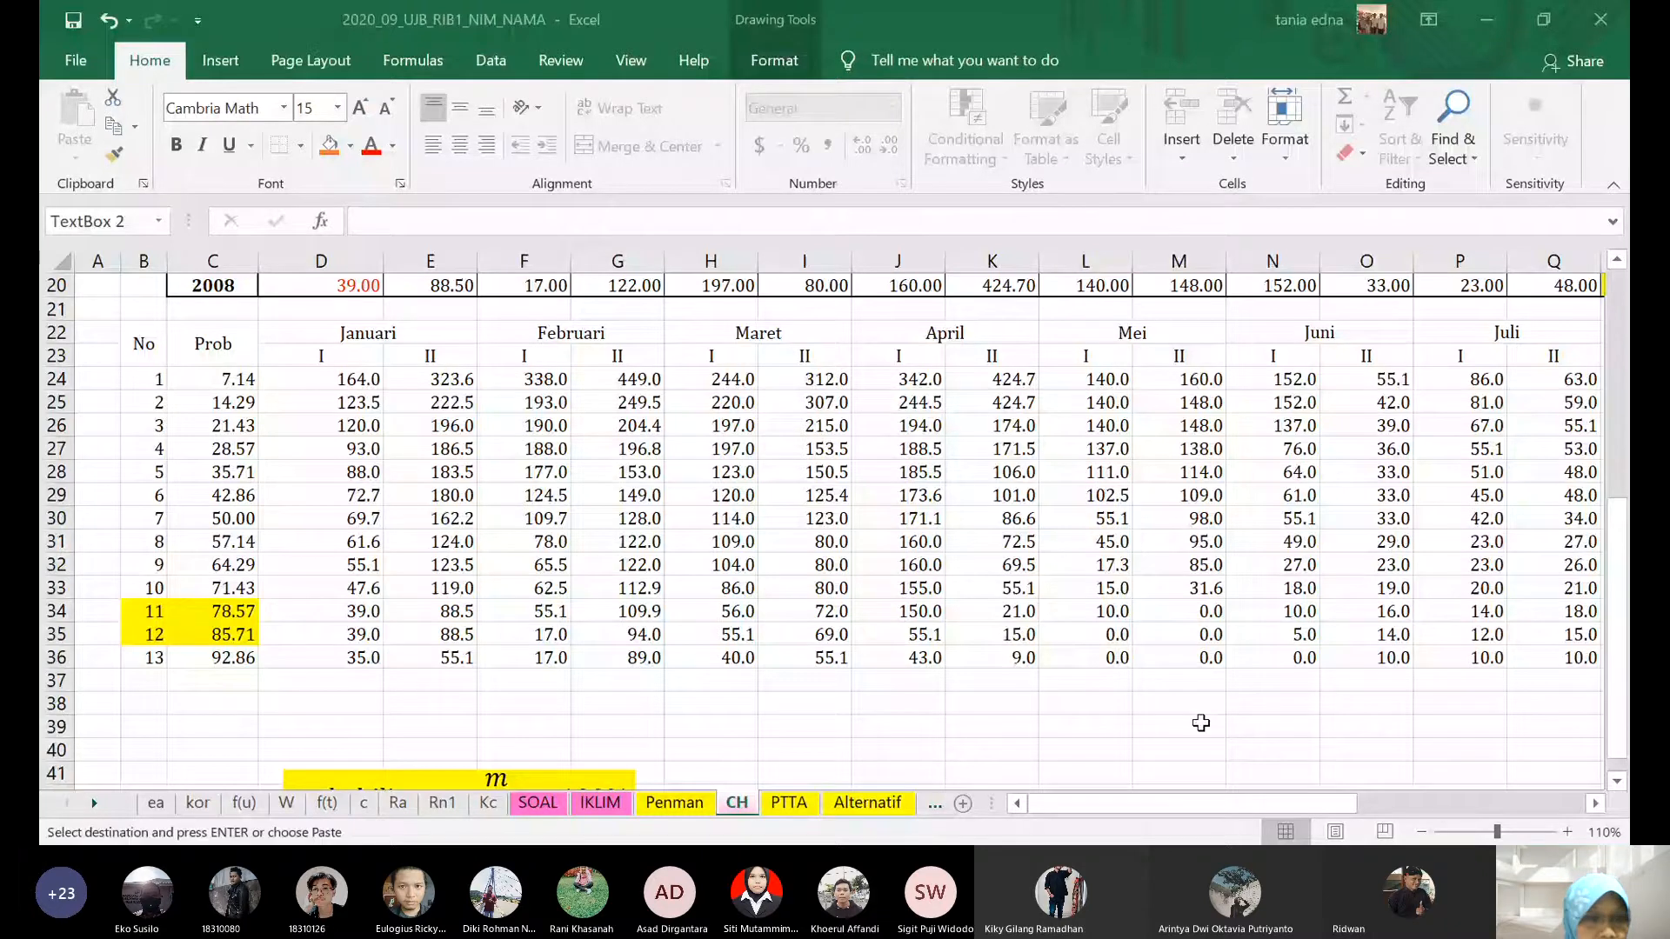
key(Escape)
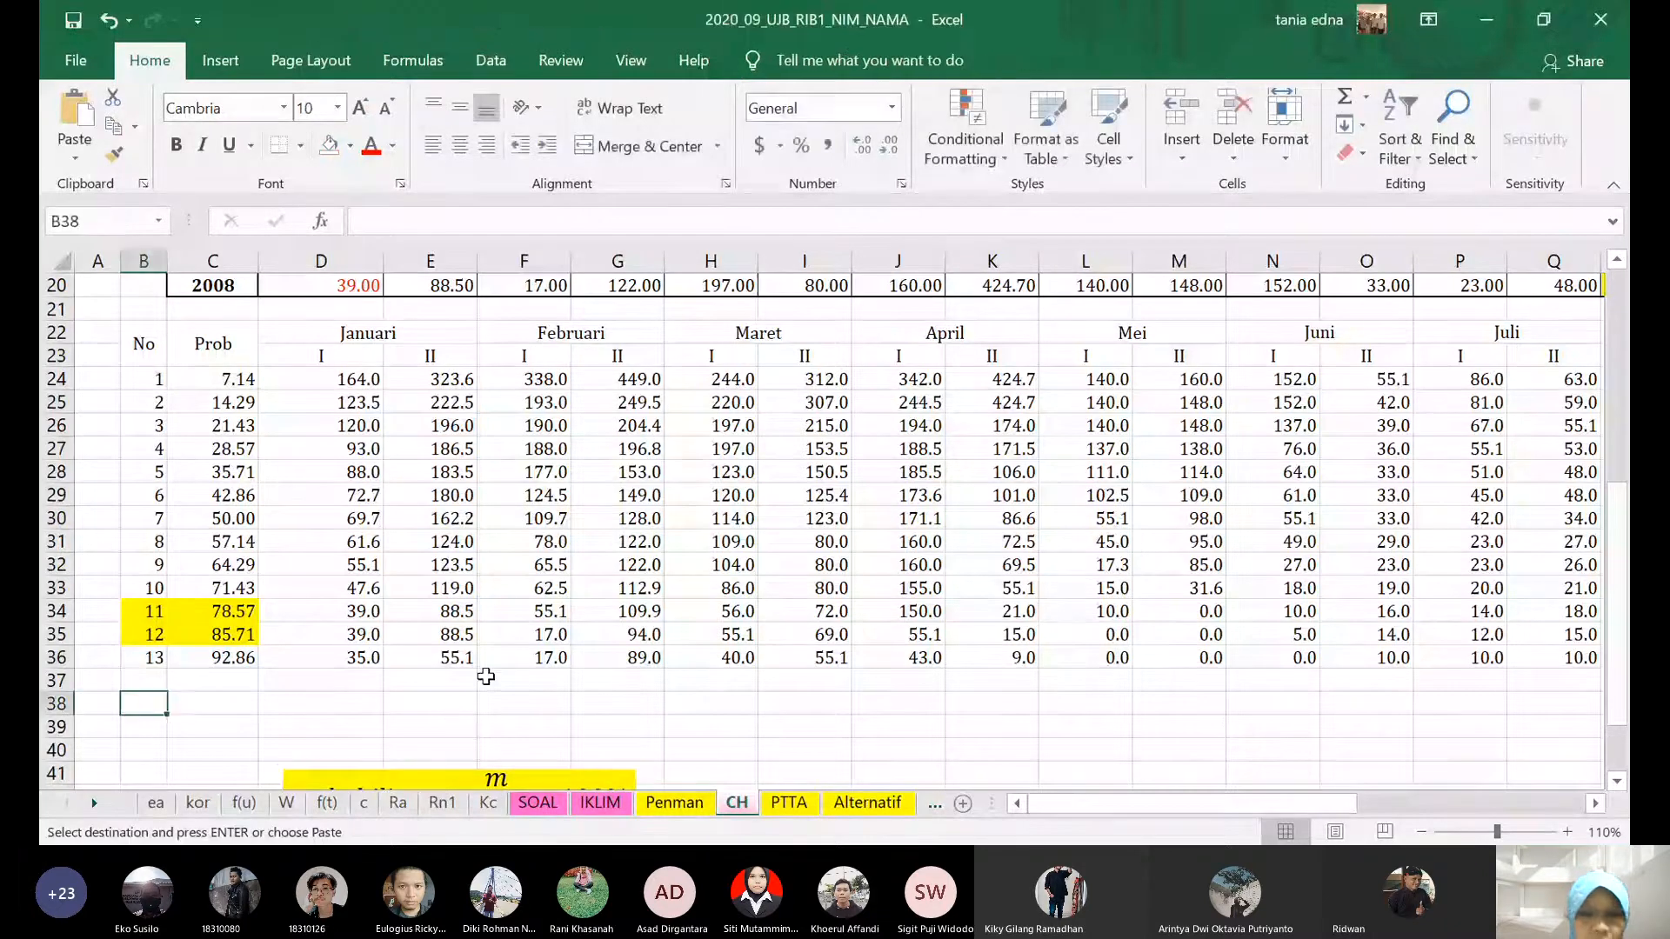
key(Return)
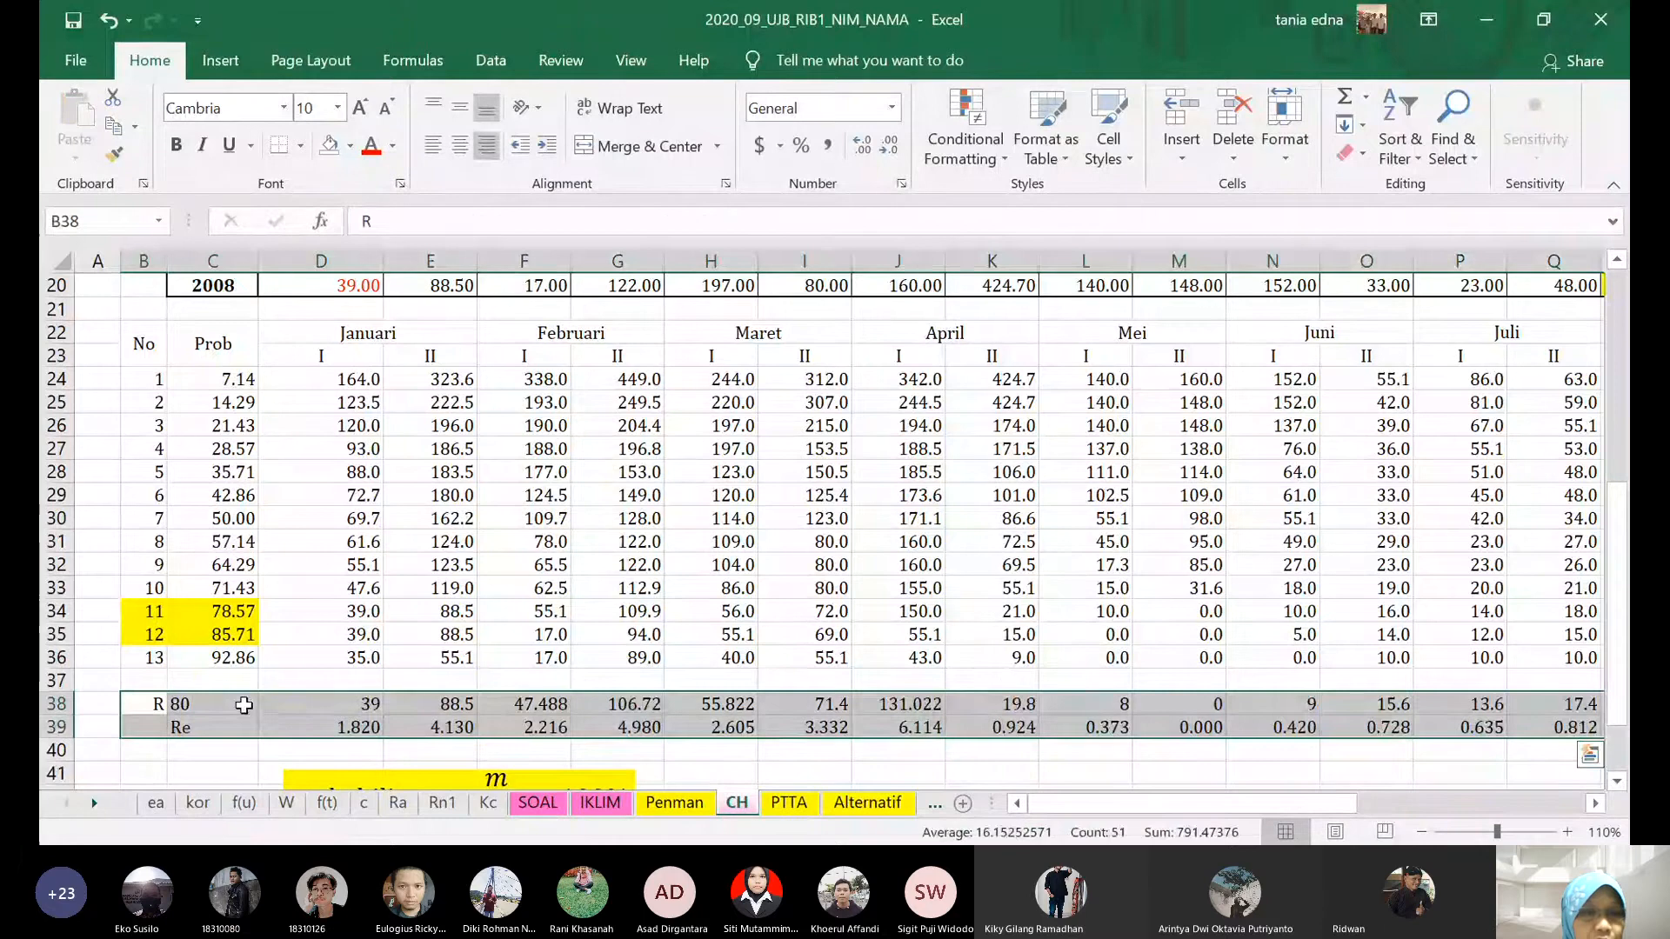
click(321, 704)
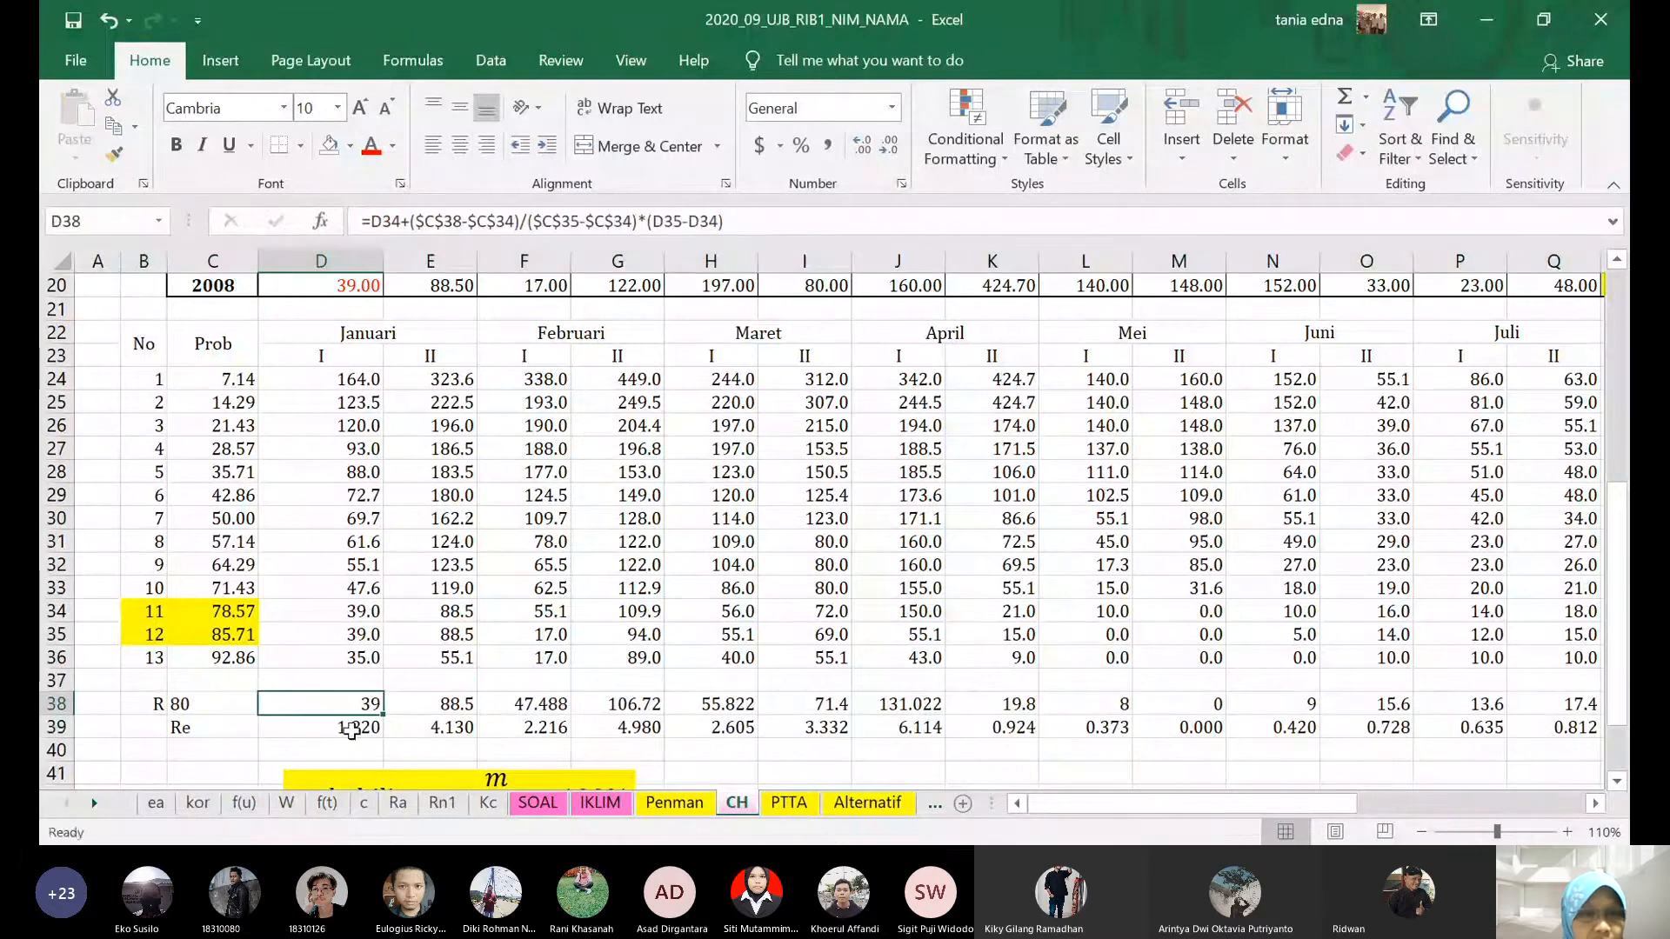
key(Down)
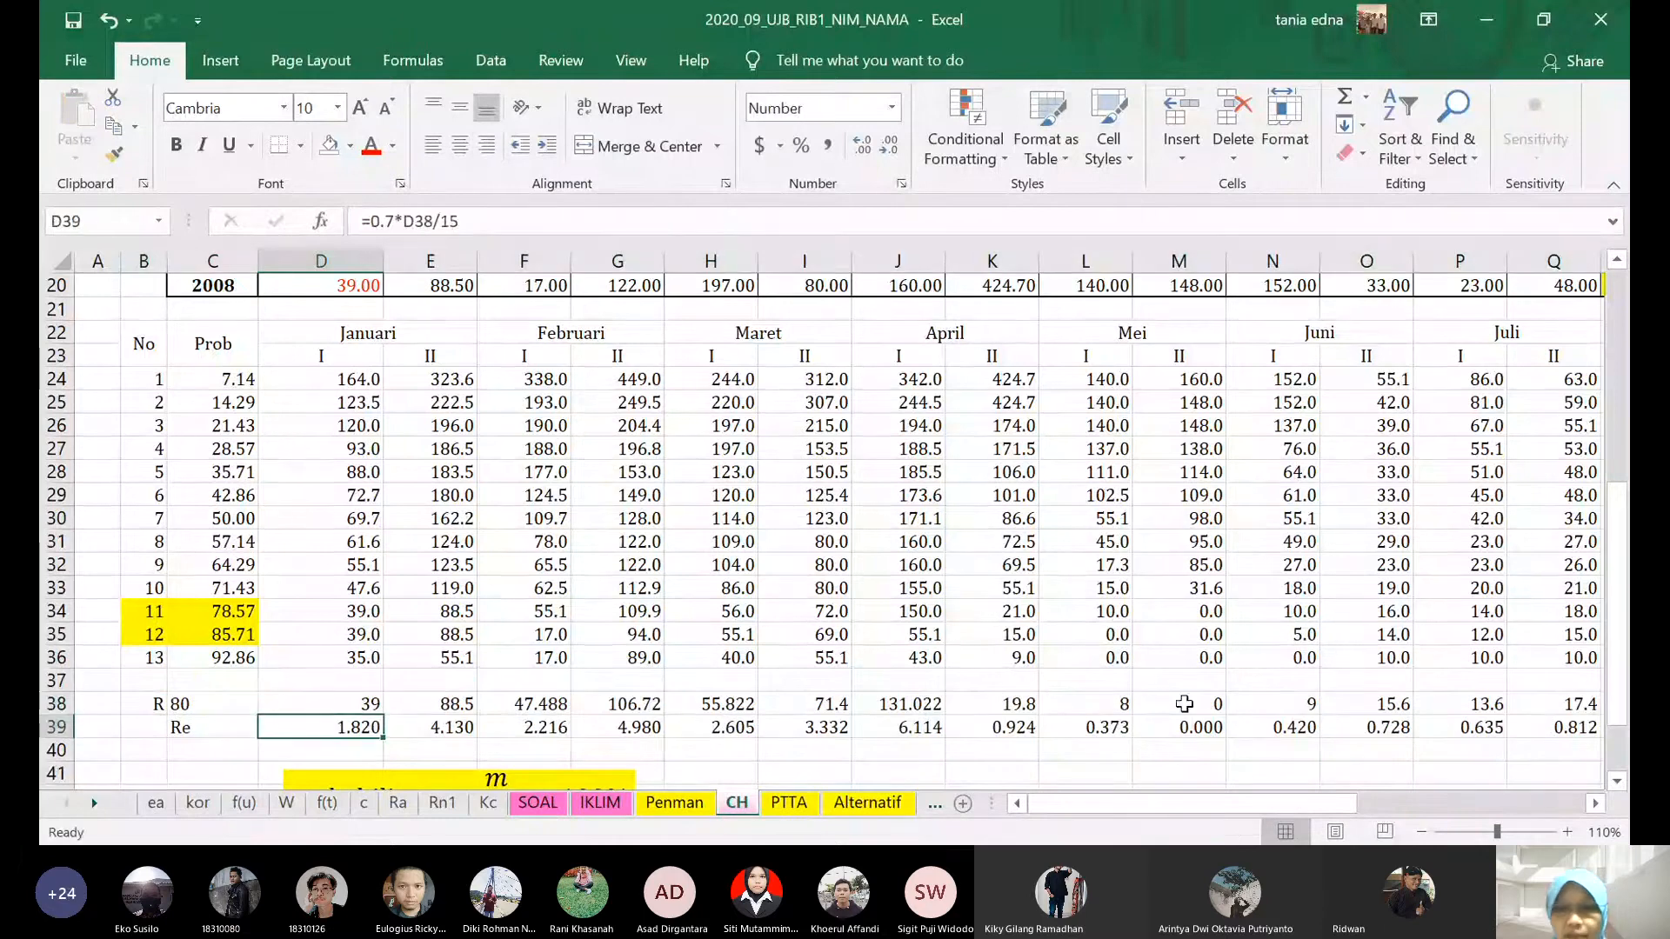
- Move the Re = 0.7 x 1/15 R80 formula object from above the rainfall table to beside the probability formula below the Re row
click(1429, 833)
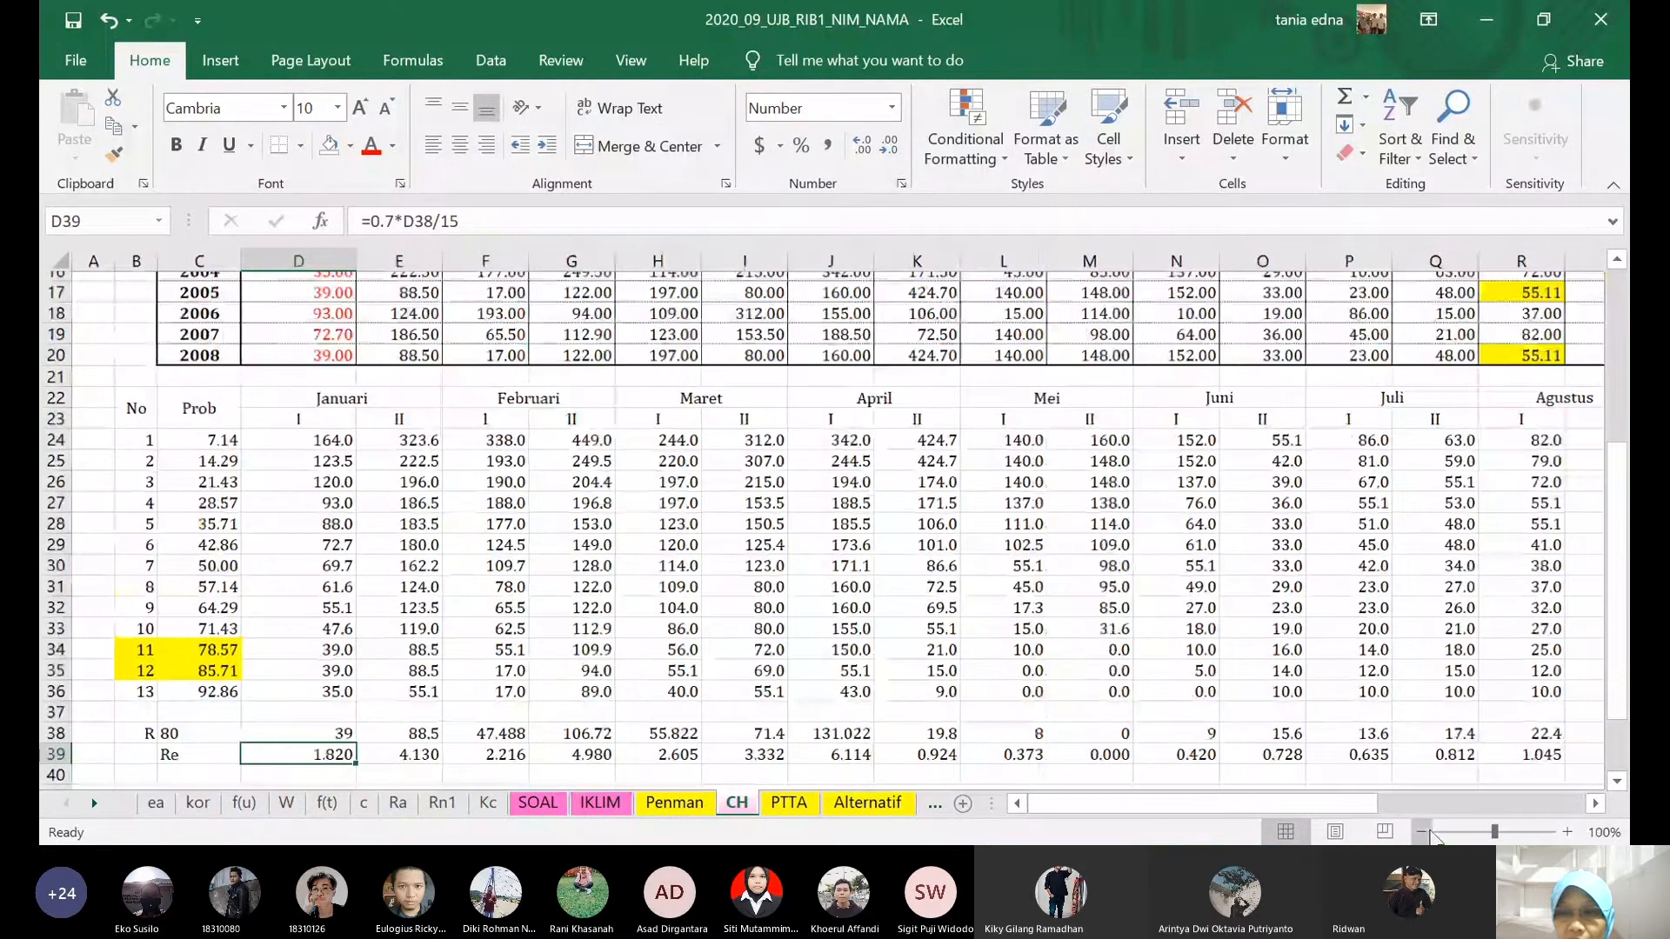
click(1430, 833)
click(1431, 834)
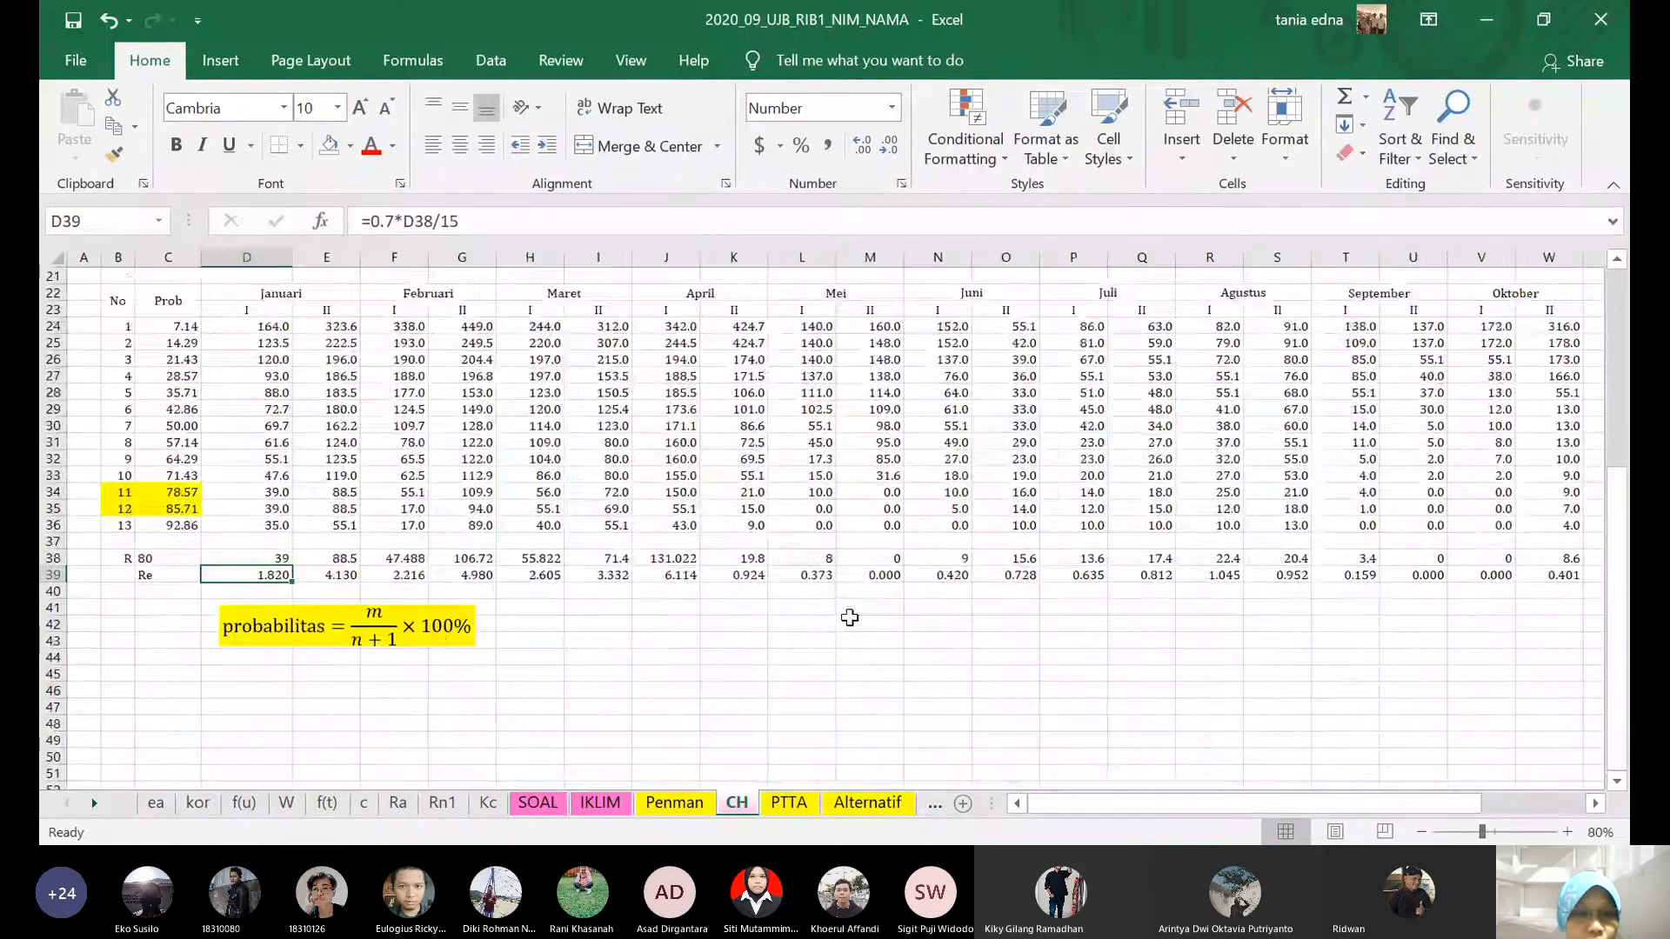
scroll(850, 618, down, 1)
click(445, 578)
scroll(1069, 555, up, 1)
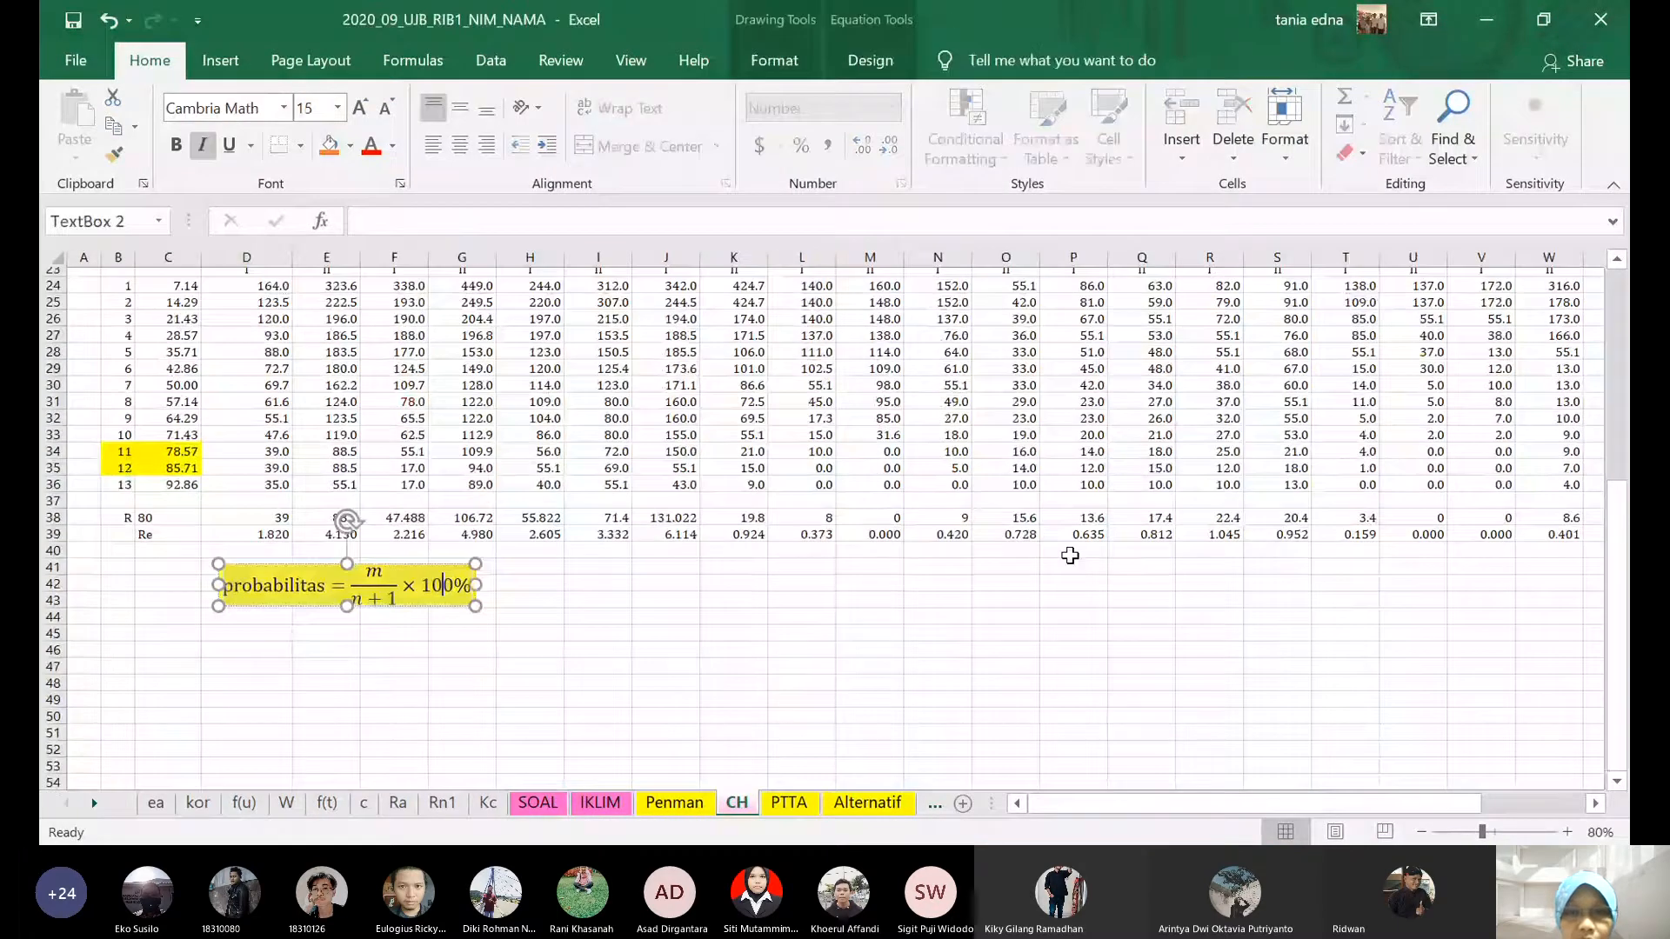
scroll(1070, 555, up, 7)
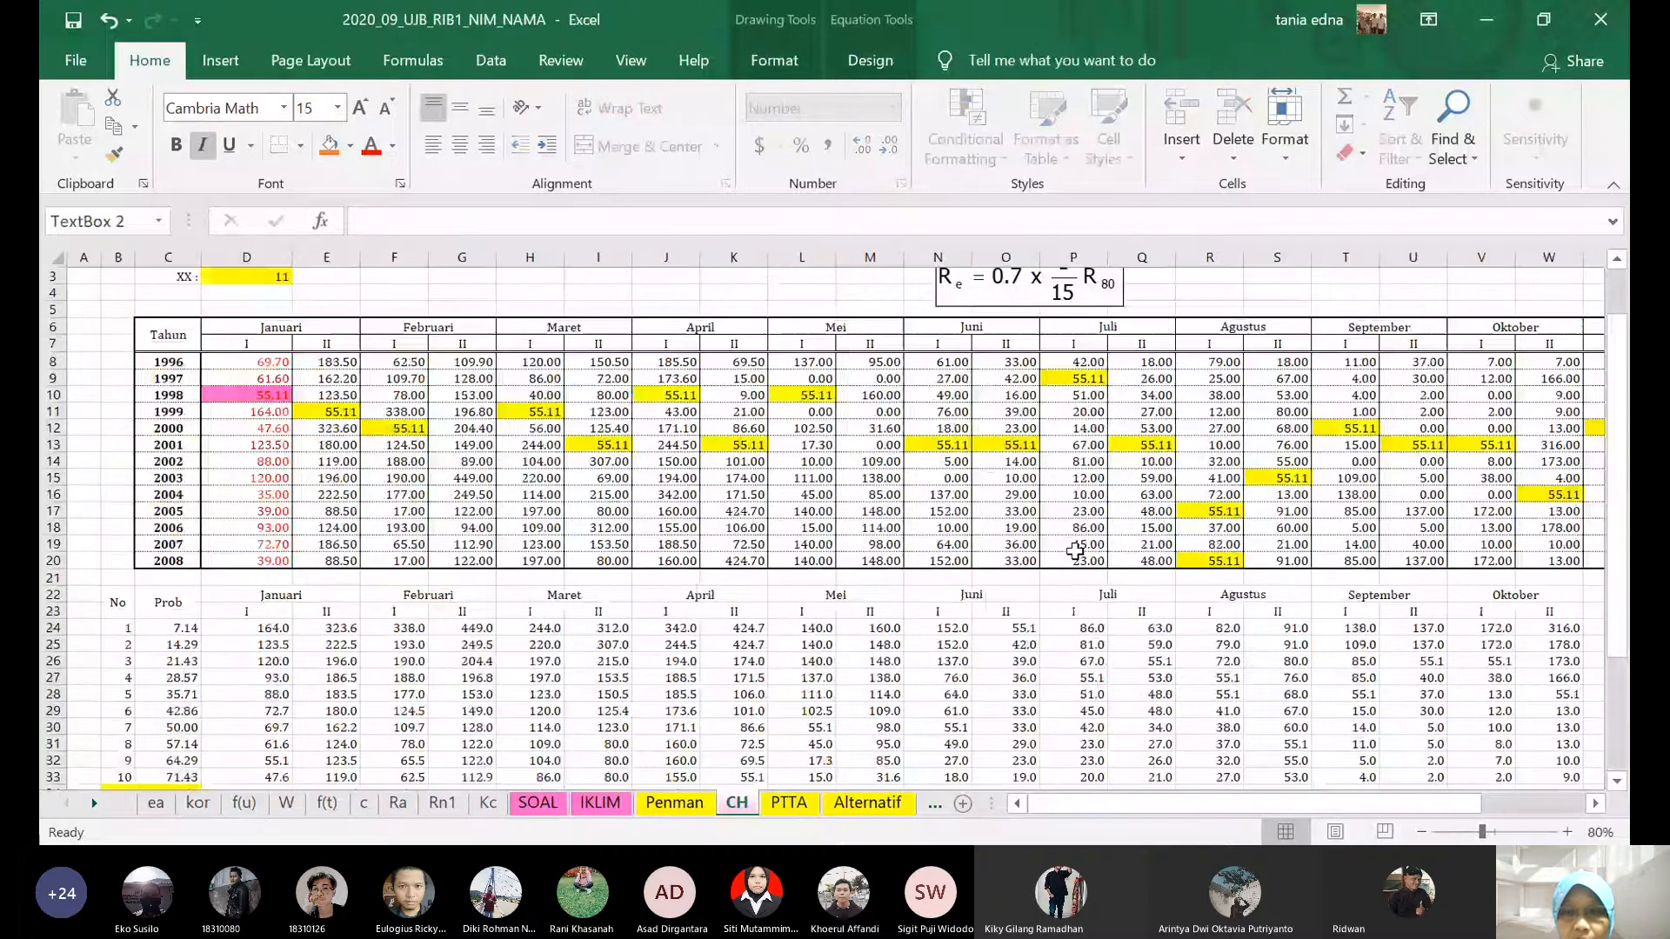
scroll(1076, 551, up, 1)
drag(1087, 324, 680, 641)
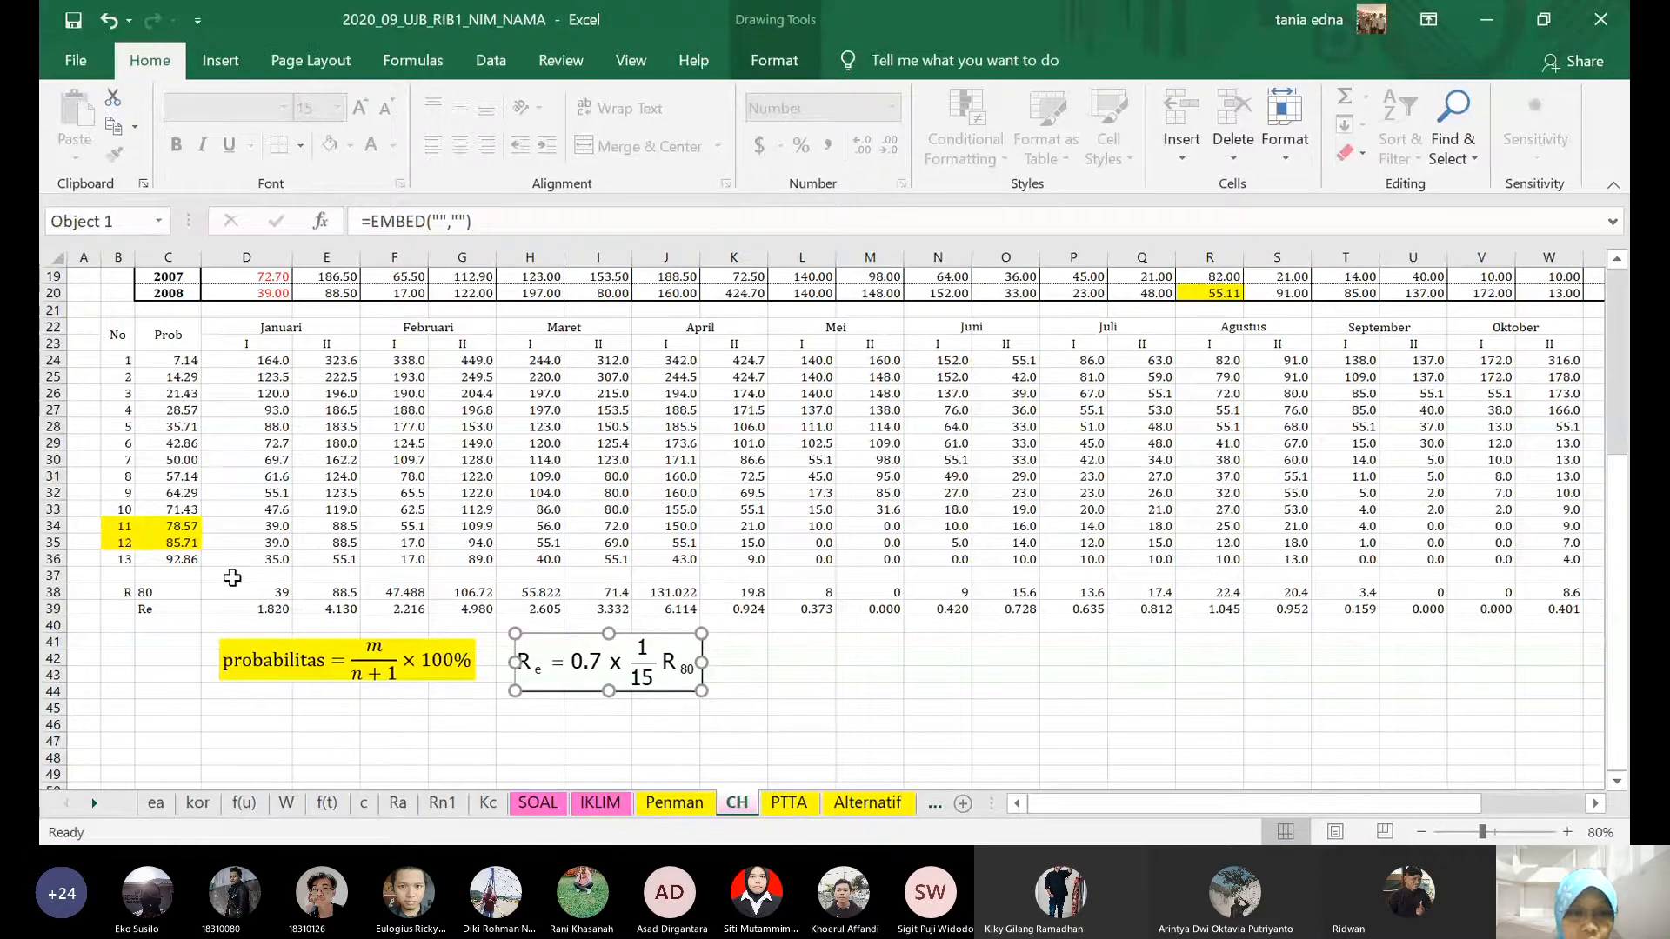
- Highlight all the Re values in D39:AA39 with a yellow fill
click(257, 607)
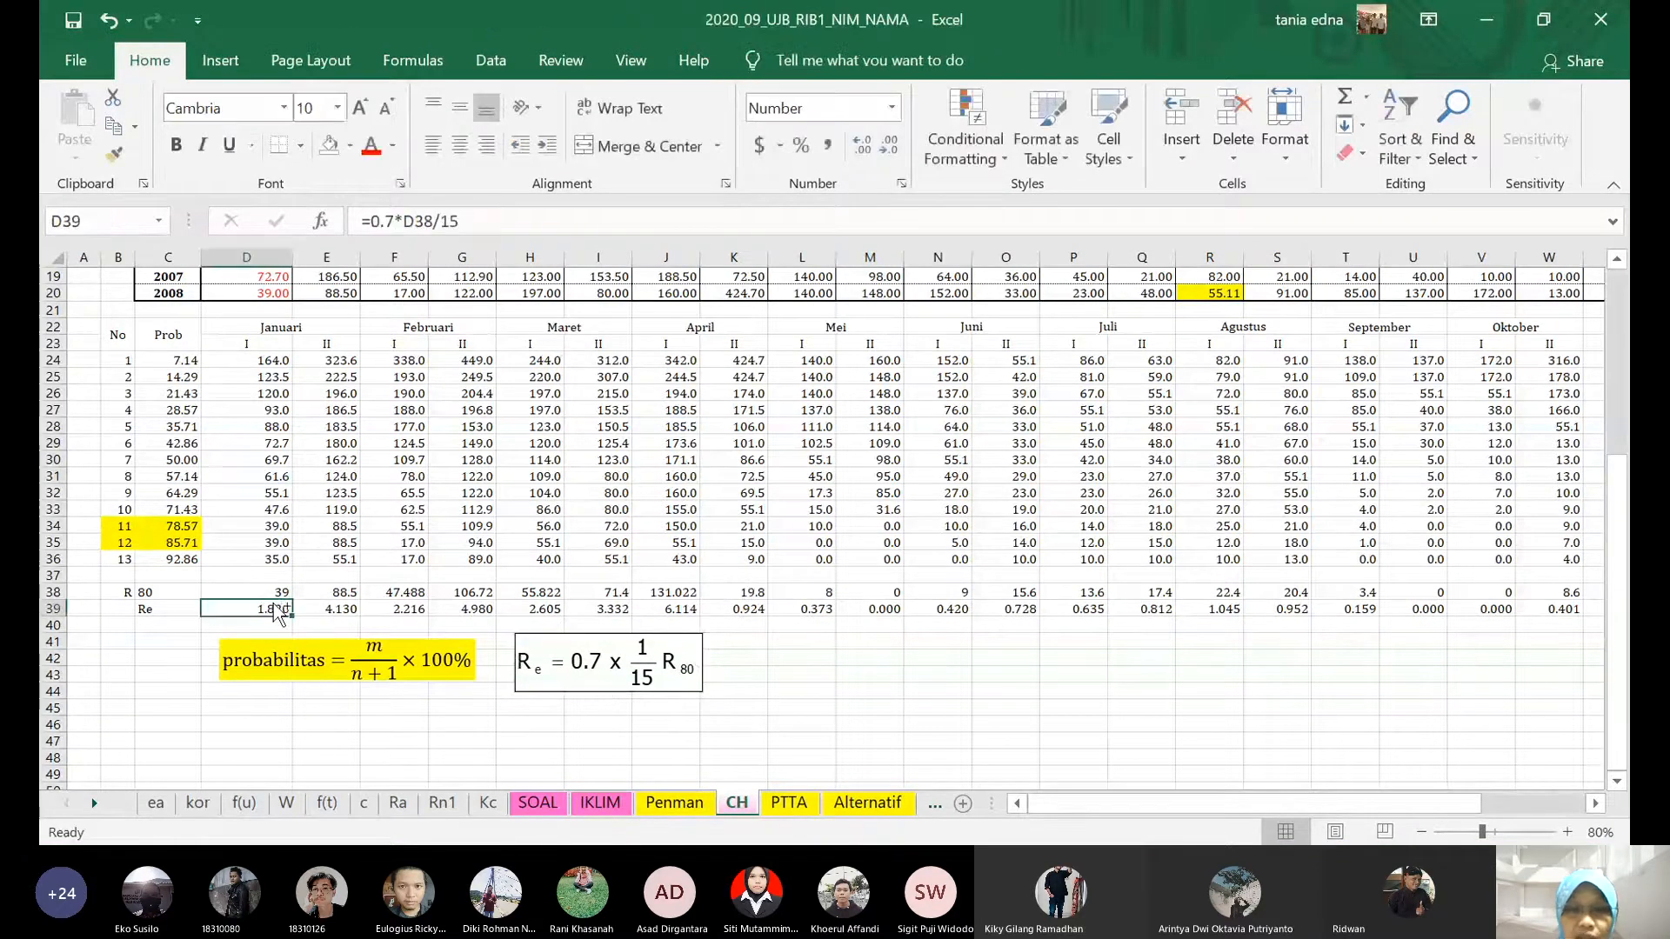
key(ctrl+shift+Right)
click(350, 146)
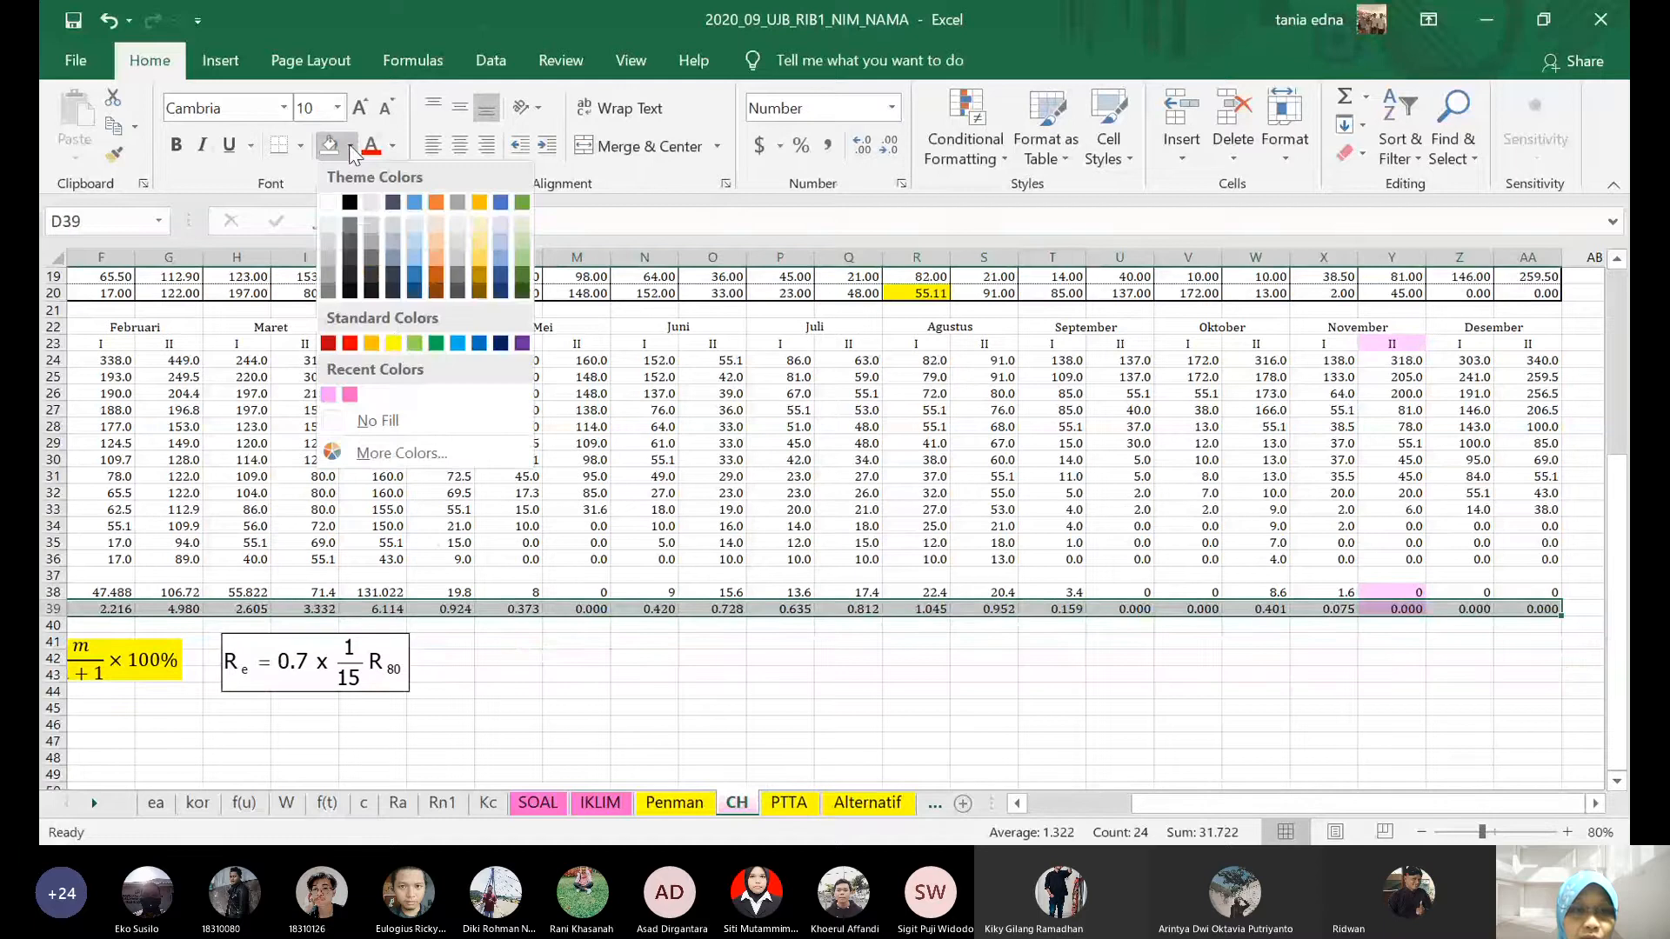
click(395, 342)
click(869, 674)
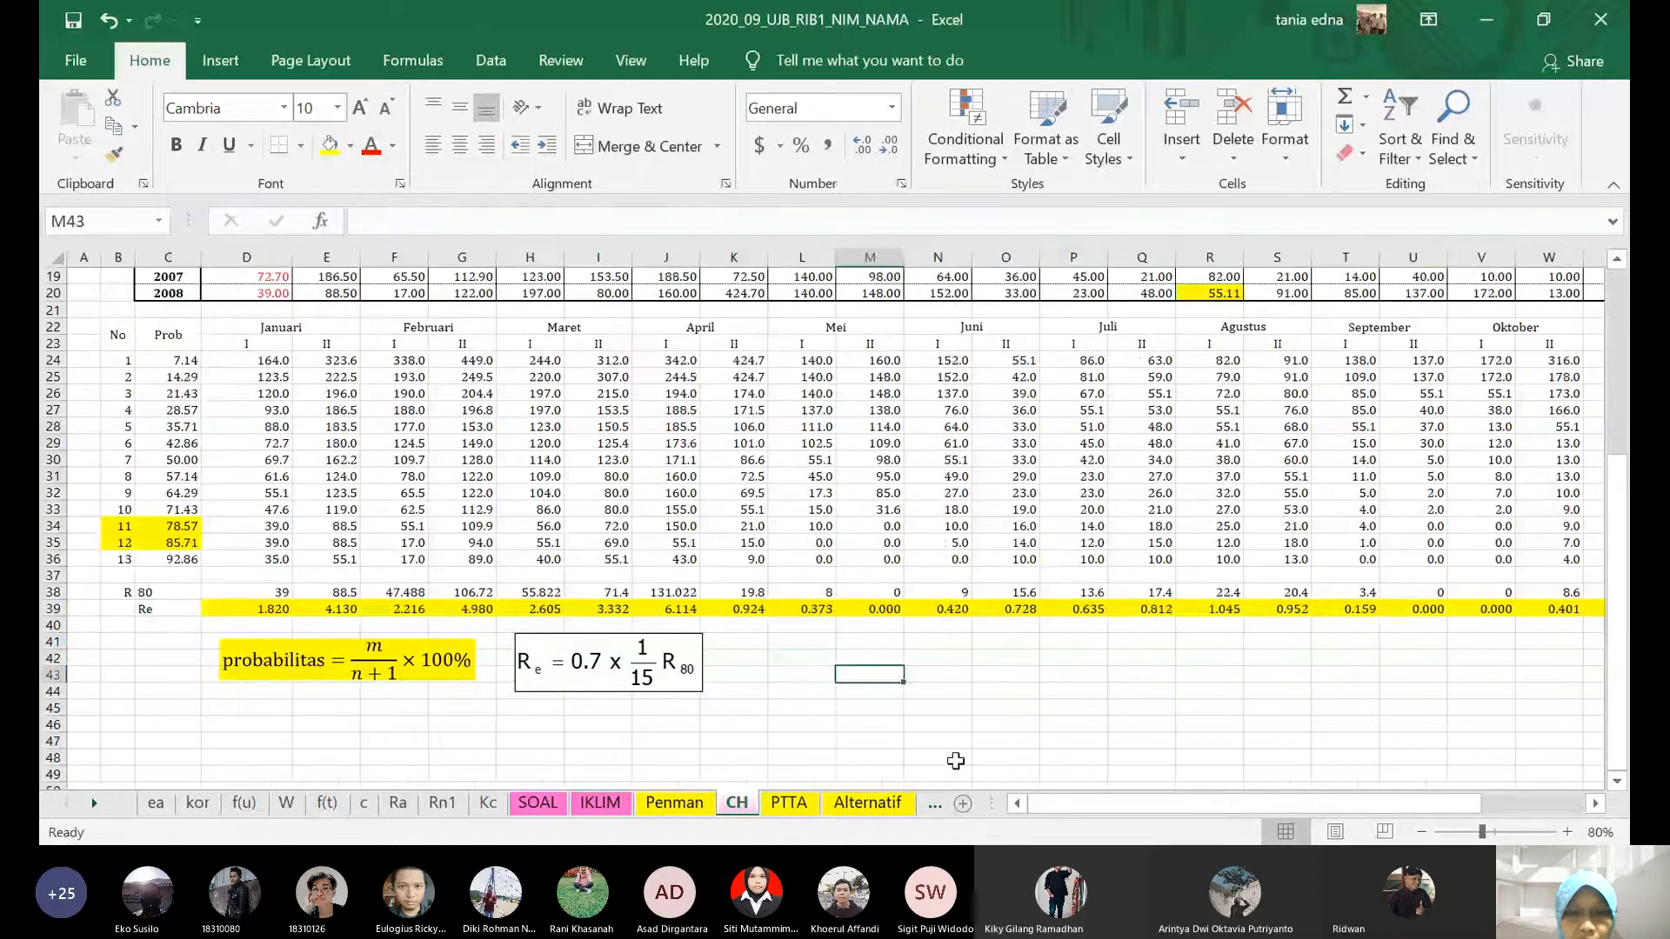
- Read the land preparation water requirements and water layer replacement schedule in rows 14 and 15 of the SOAL sheet
click(539, 803)
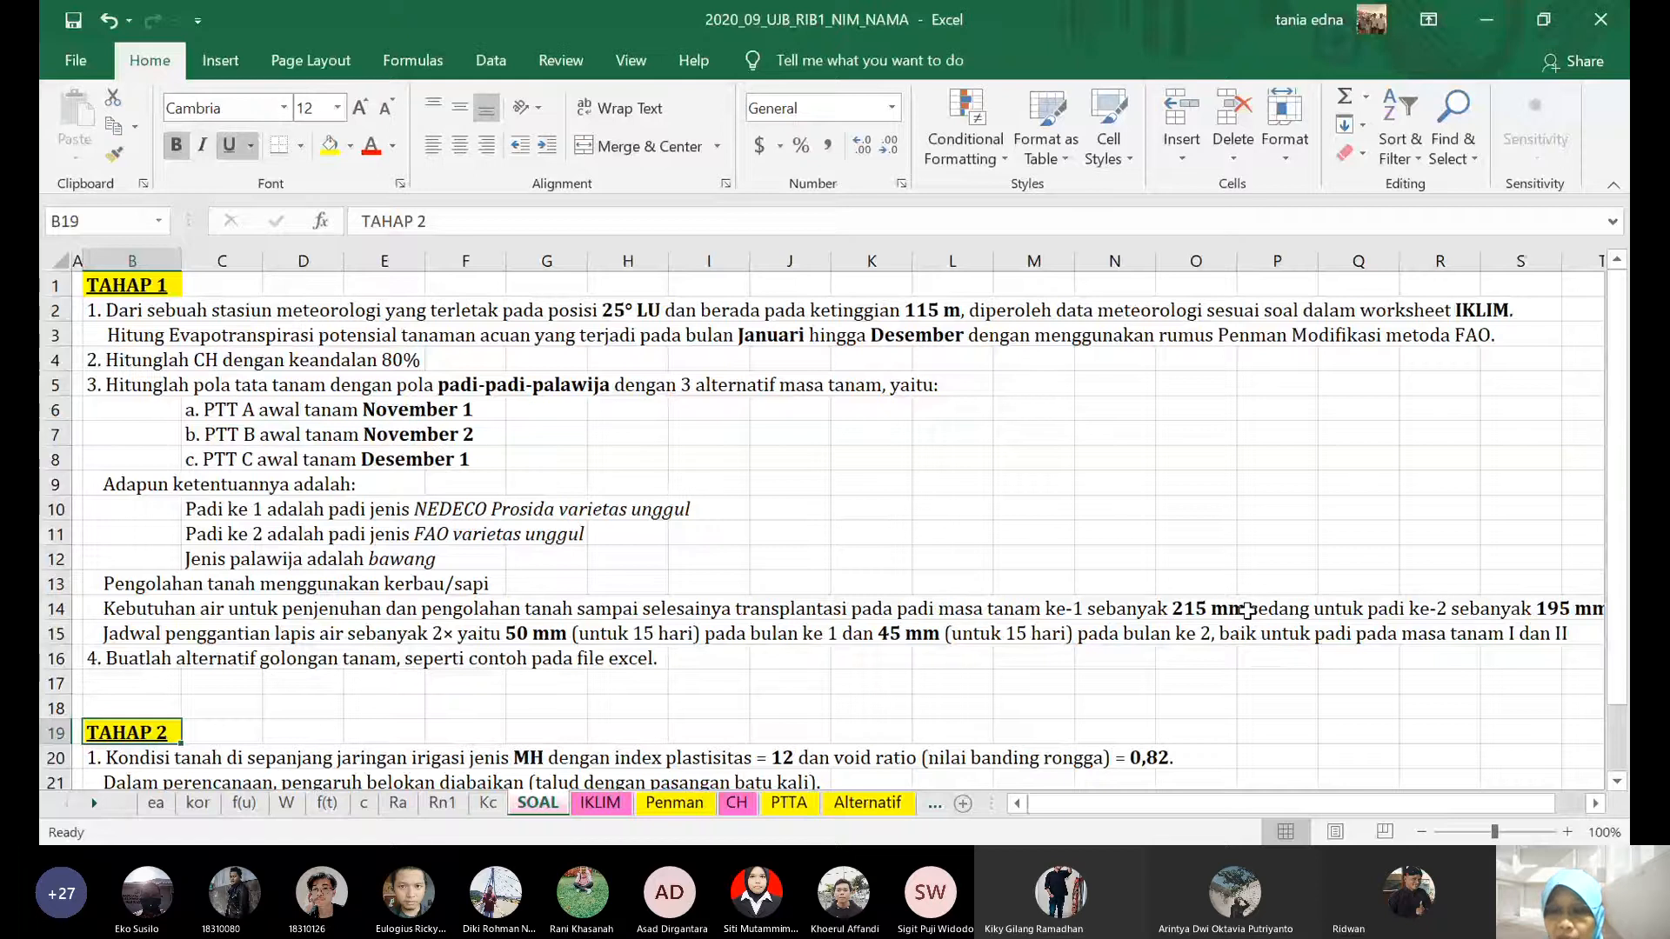
click(1597, 803)
click(1597, 803)
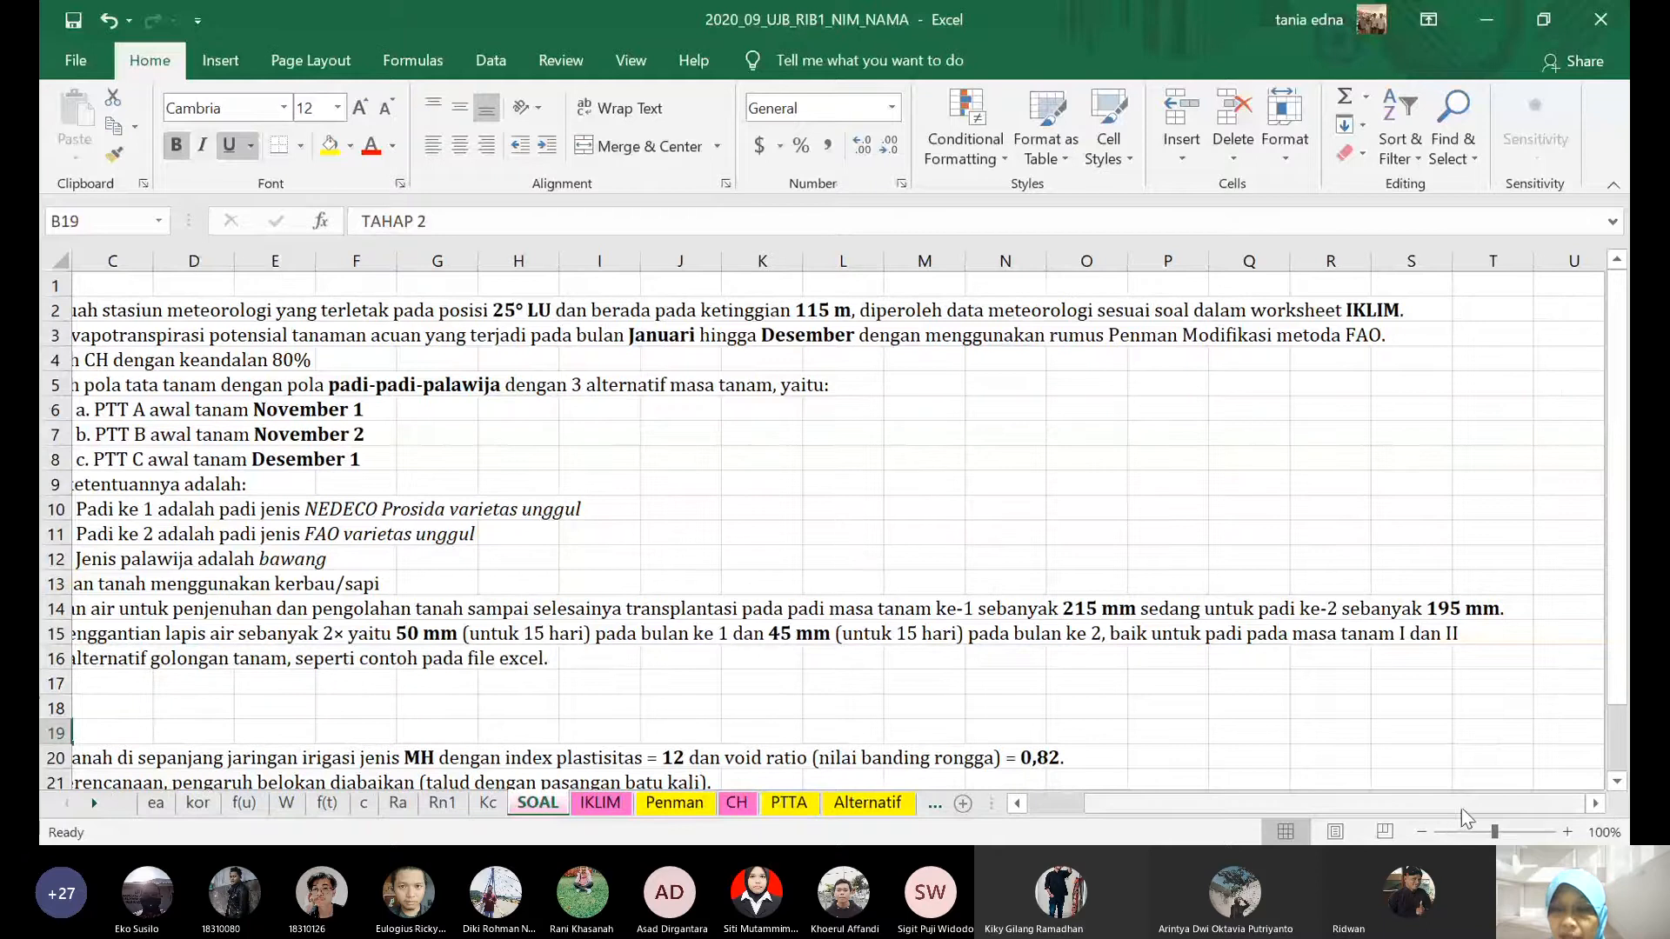
drag(1470, 806, 1370, 800)
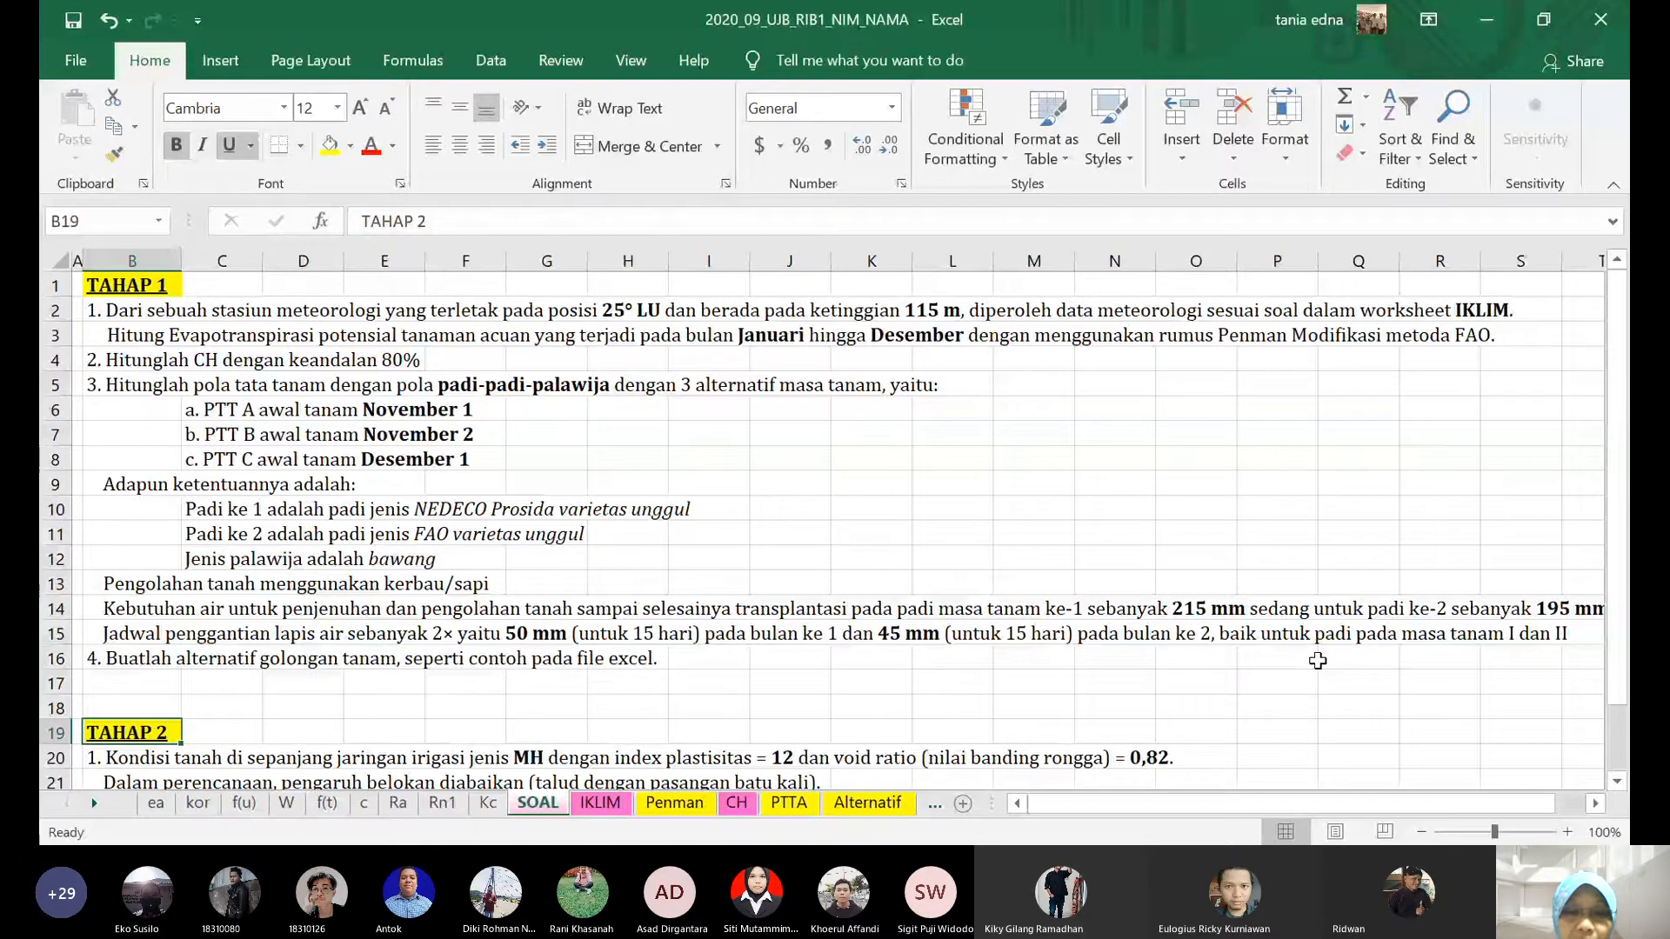
- Clear the month names from the header row F5:AC5 on the PTTA sheet
click(788, 802)
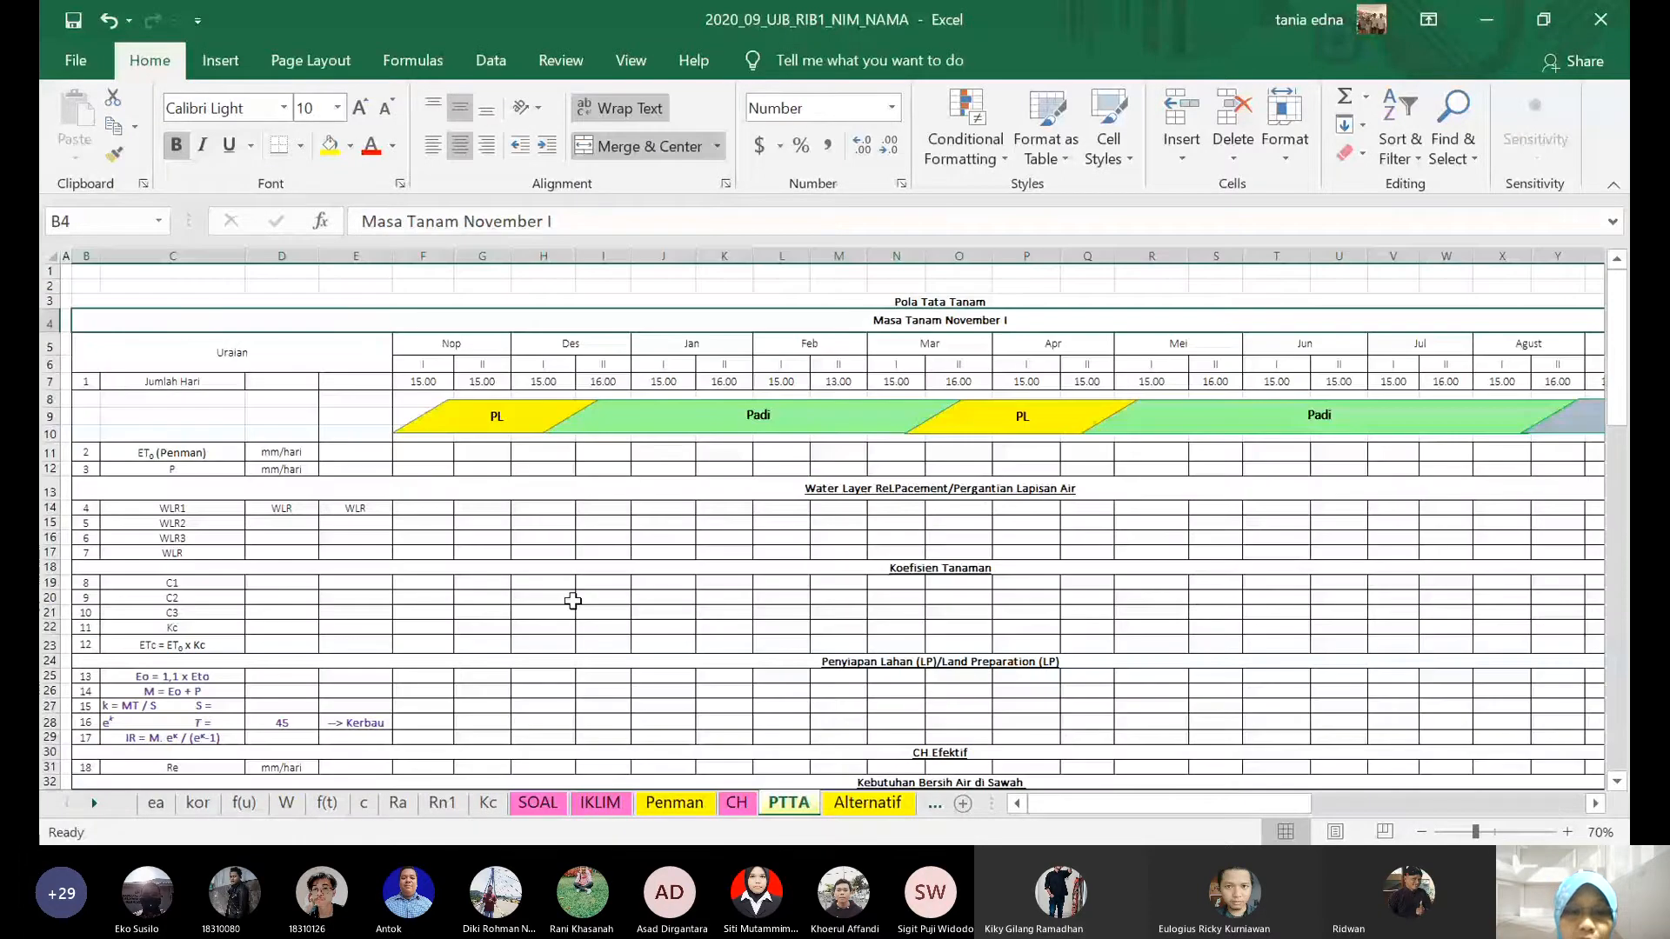
click(420, 510)
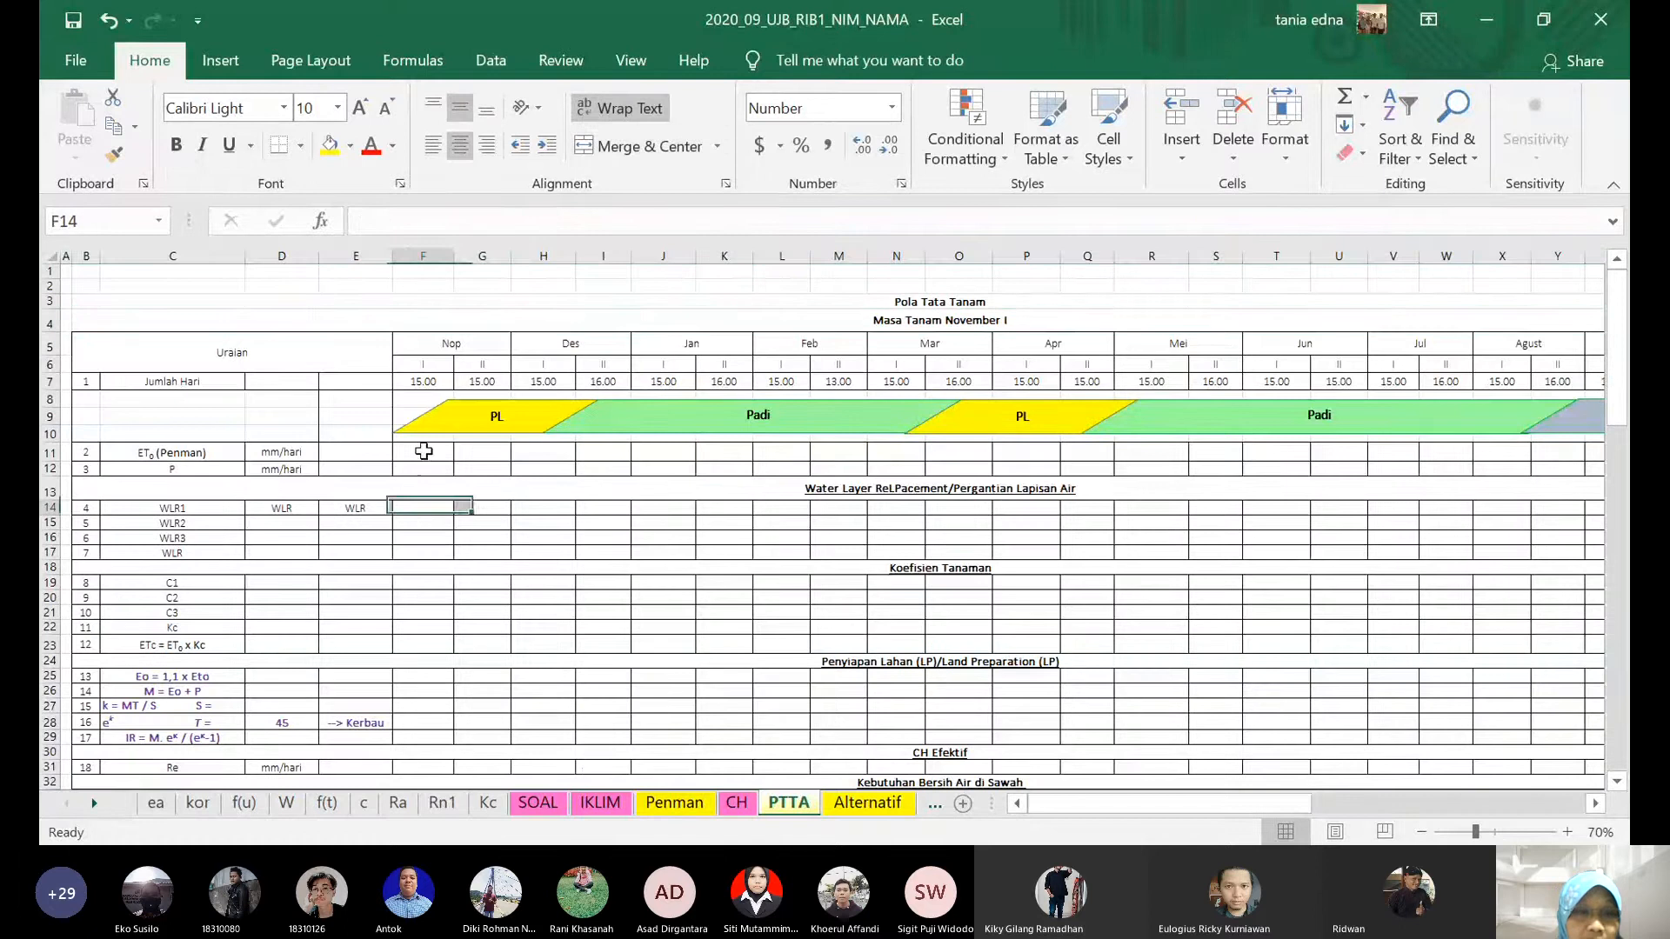
click(446, 352)
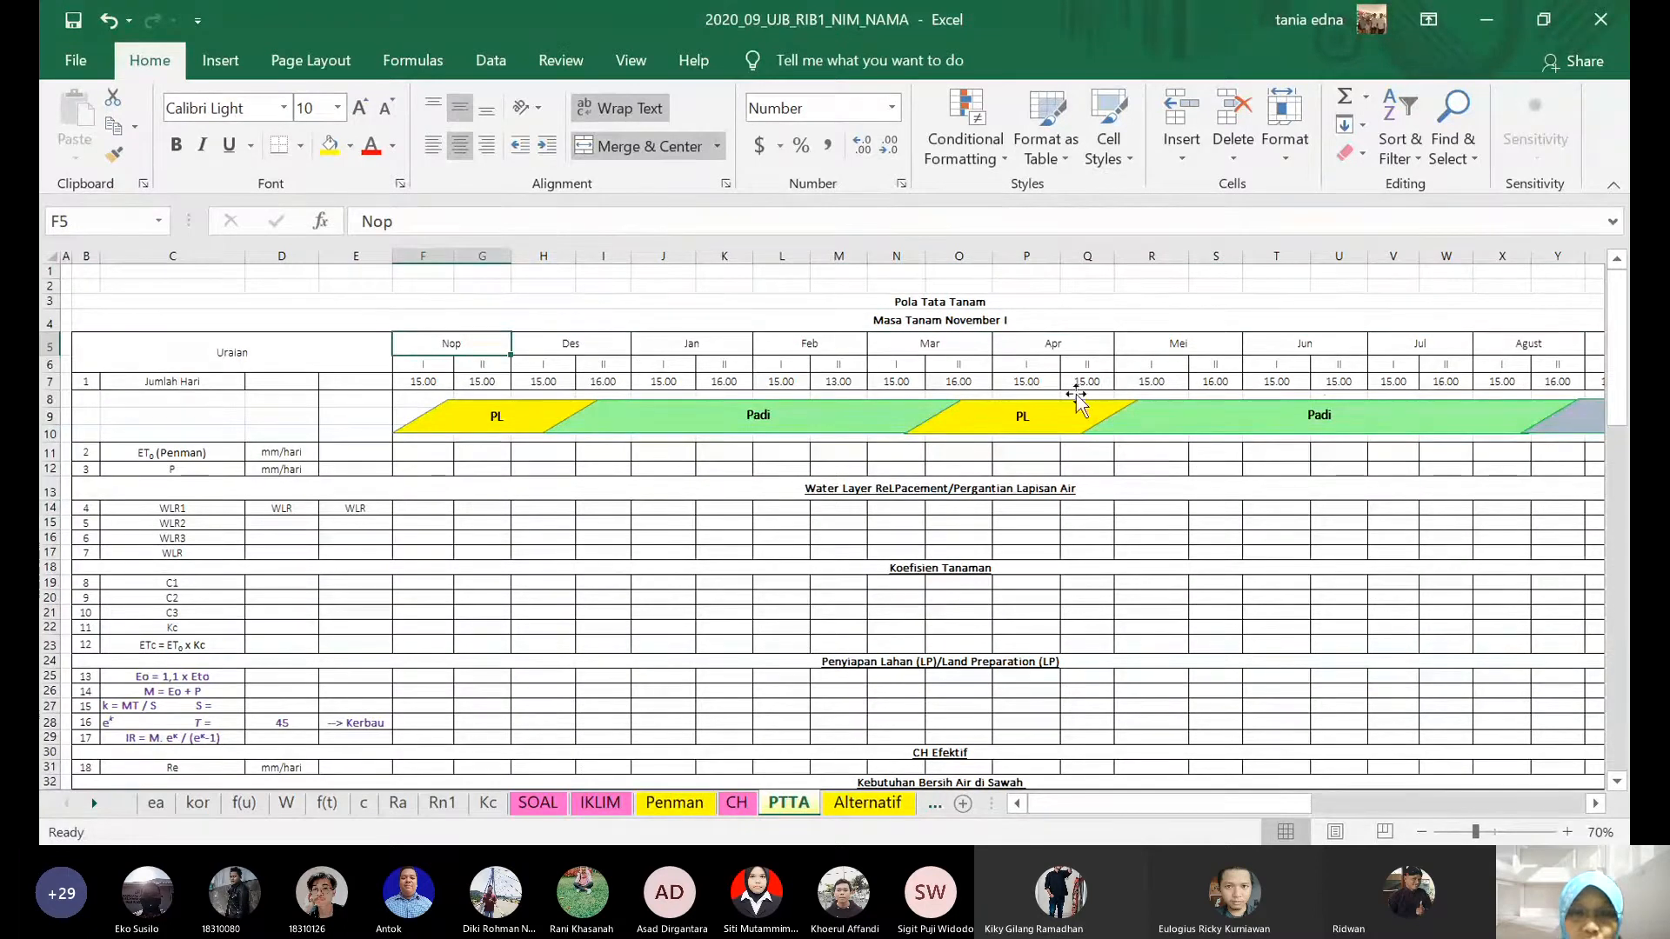
drag(1539, 347, 1540, 347)
key(Delete)
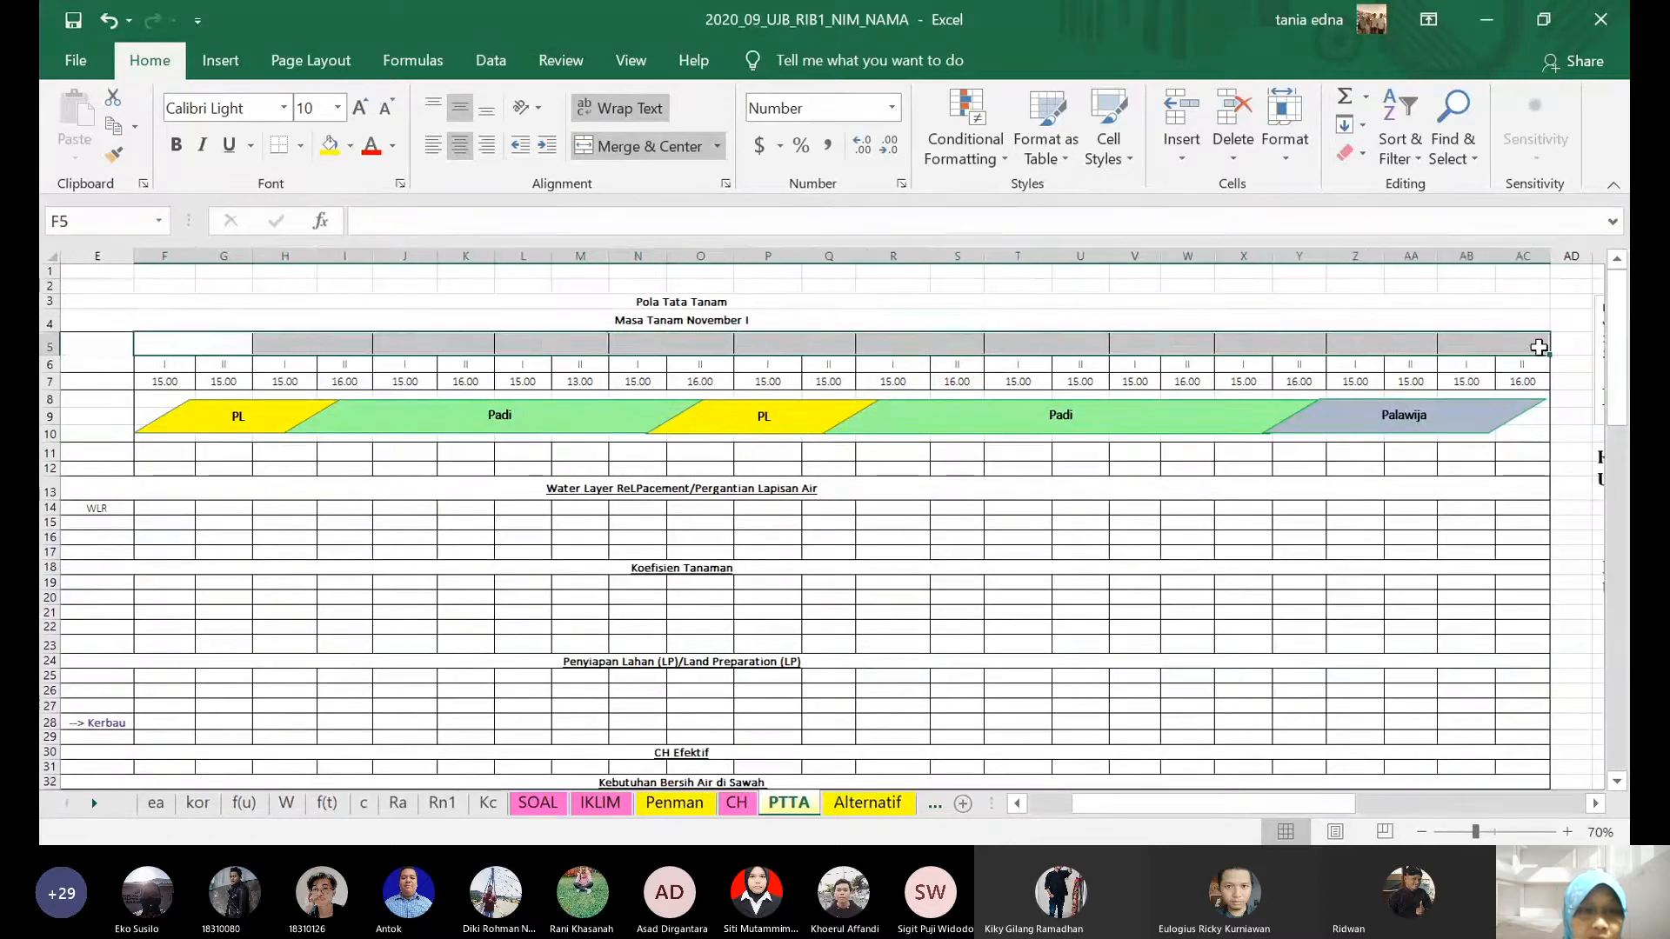
- Clear the half-month numerals and the day counts from F6:AC7 in the planting pattern table
key(Down)
key(shift+Down)
key(shift+Right)
key(shift+Right)
key(shift+Right)
key(shift+Right)
key(shift+Right)
key(shift+Right)
key(shift+Right)
key(shift+Right)
key(shift+Right)
key(shift+Right)
key(shift+Right)
key(shift+Right)
key(shift+Right)
key(shift+Right)
key(shift+Right)
key(shift+Right)
key(shift+Right)
key(shift+Right)
key(shift+Right)
key(shift+Right)
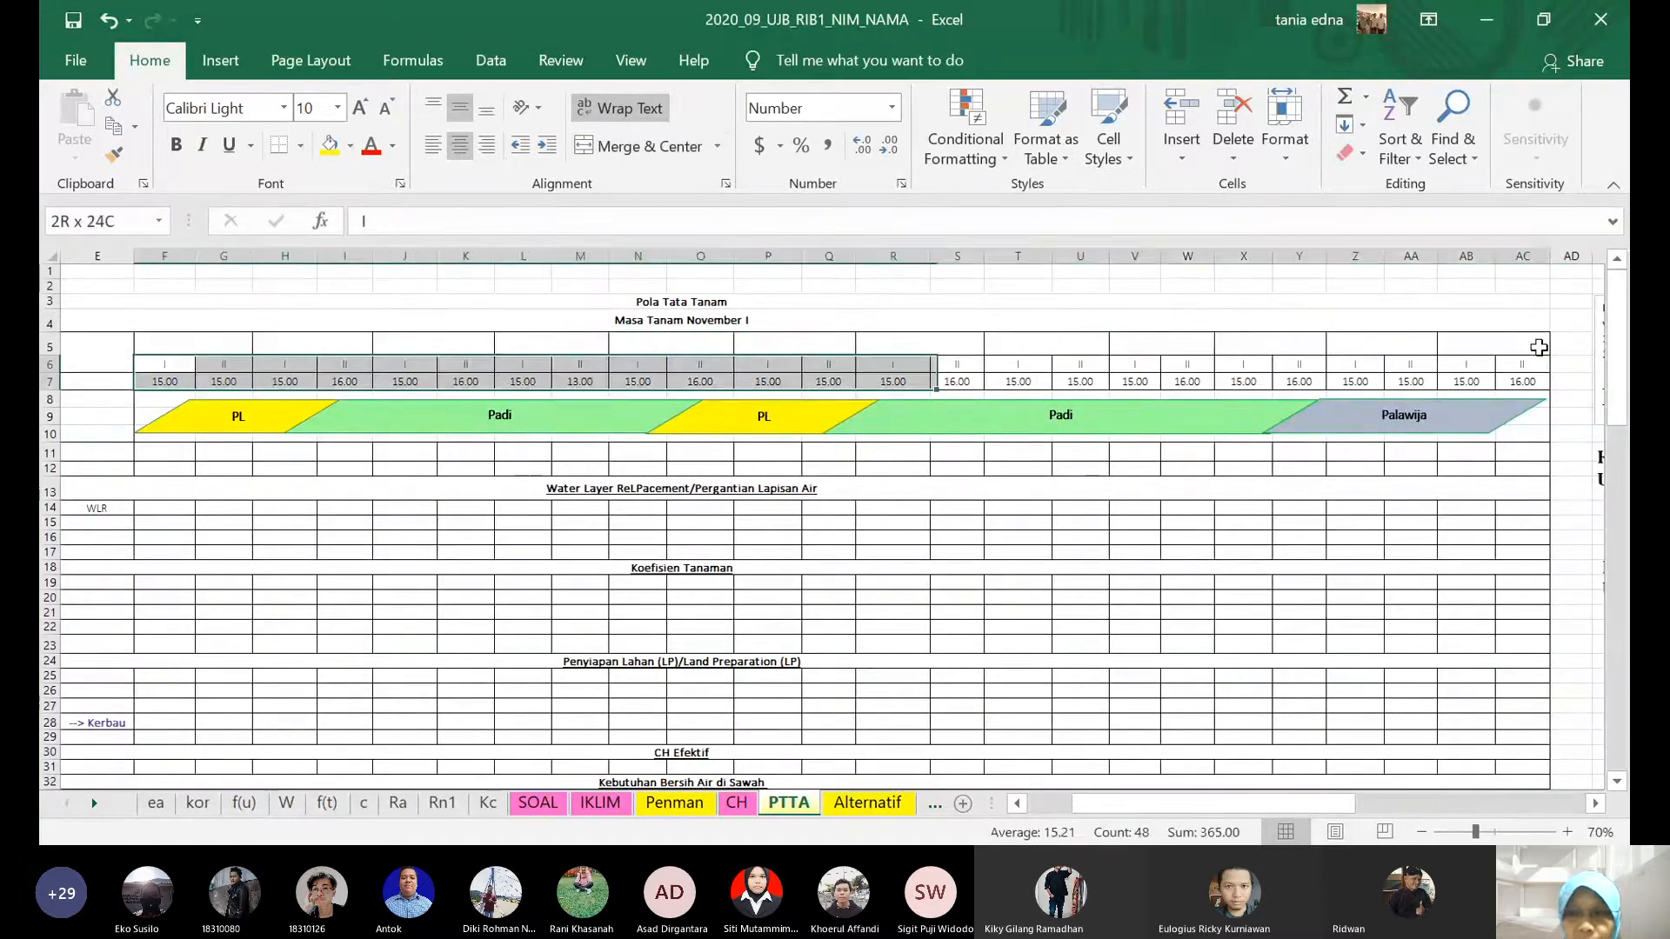
key(Delete)
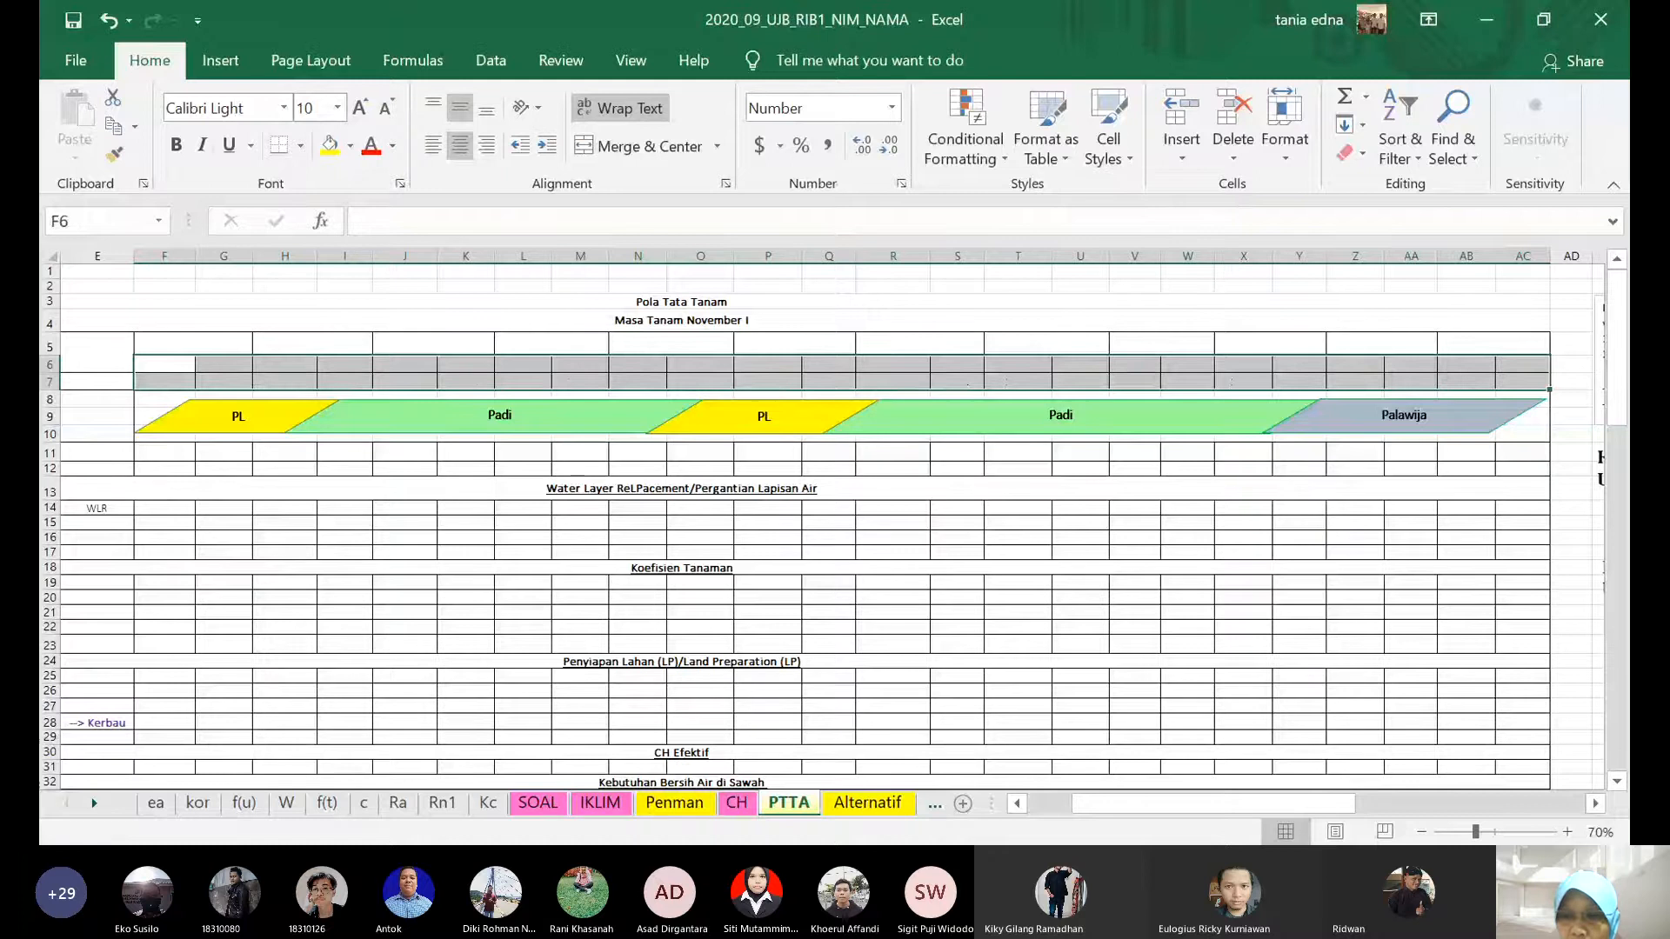
- Enter November and Desember as the first two month headings in row 5, following the planting start given in the SOAL sheet
click(1563, 829)
click(1563, 829)
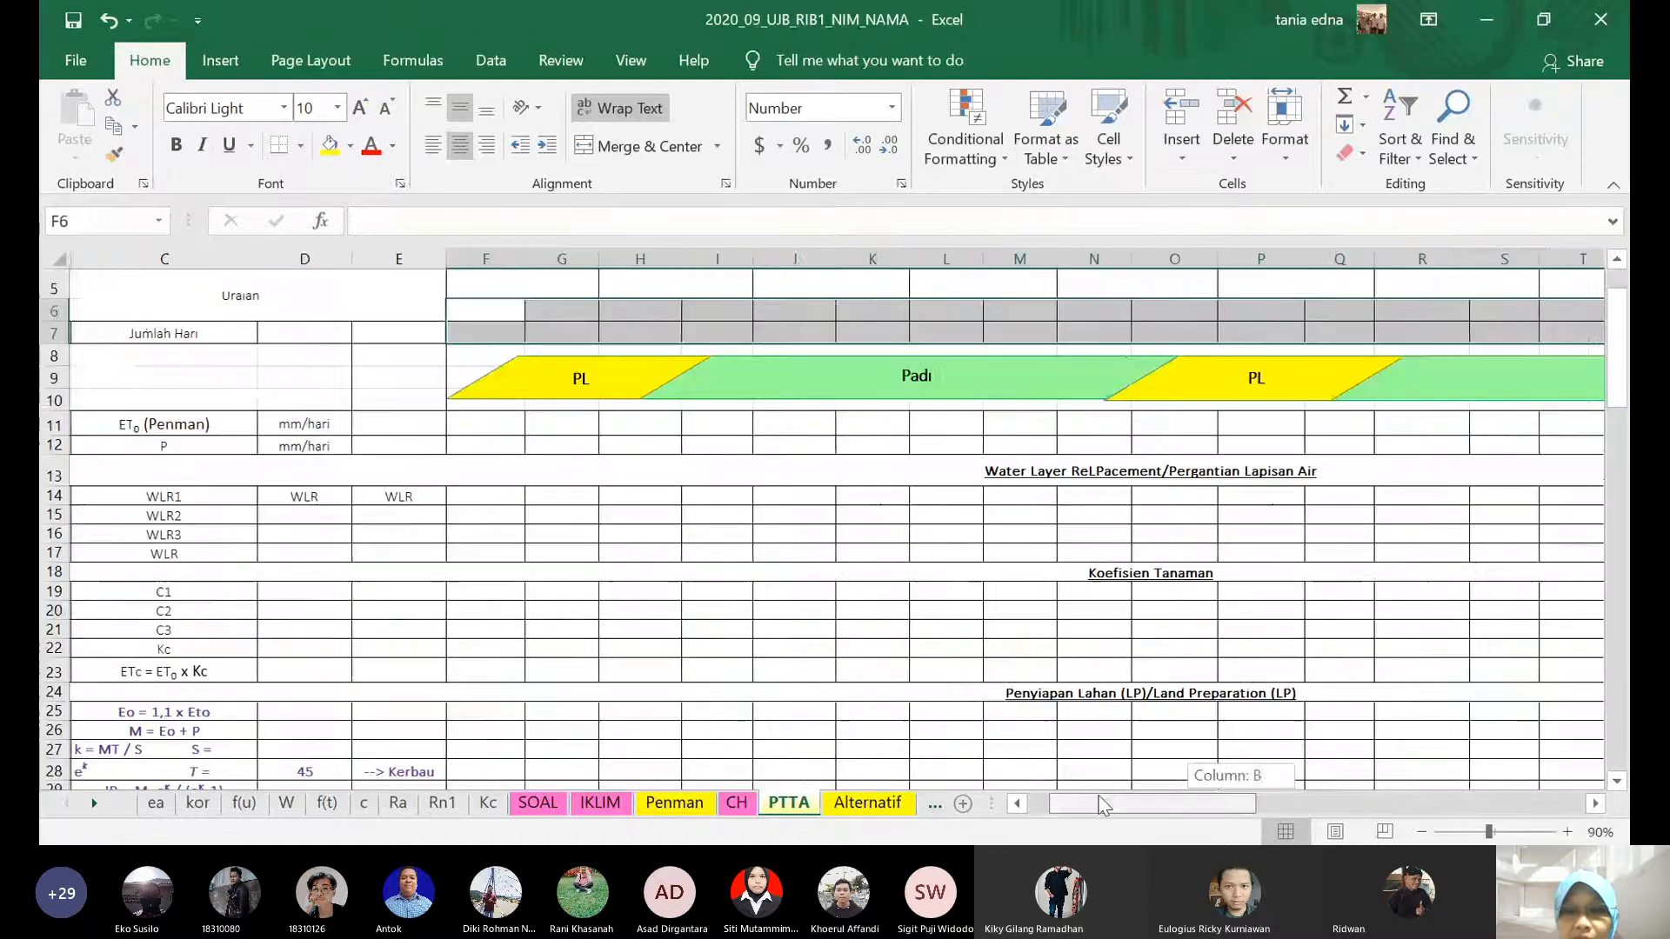
click(521, 372)
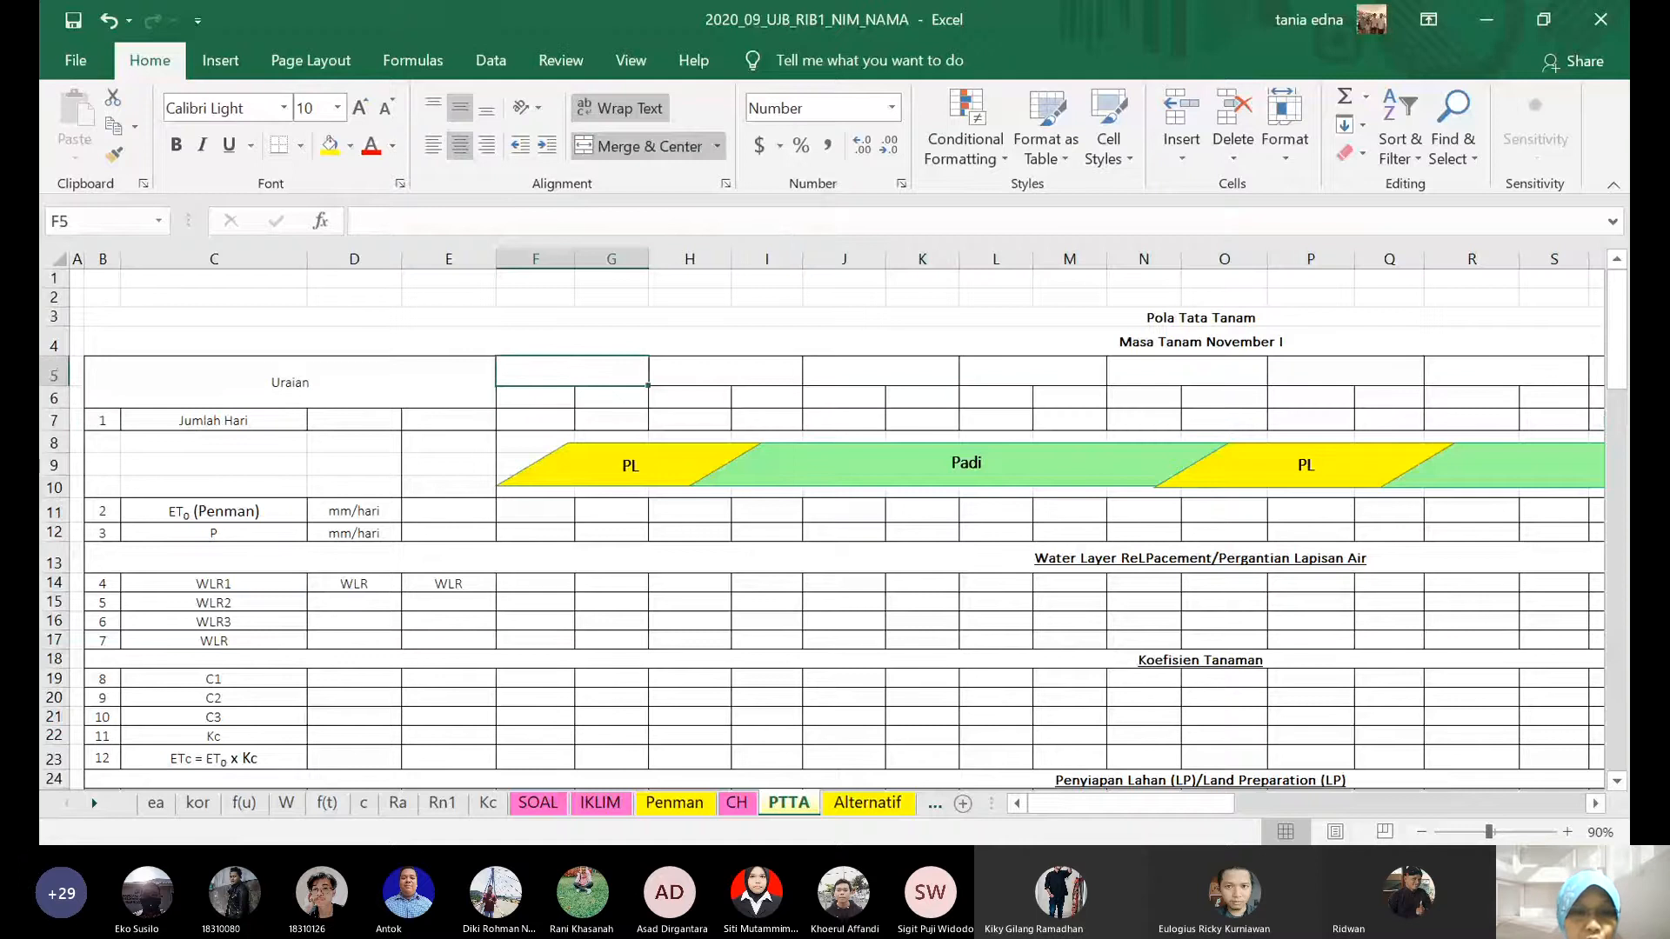
click(538, 803)
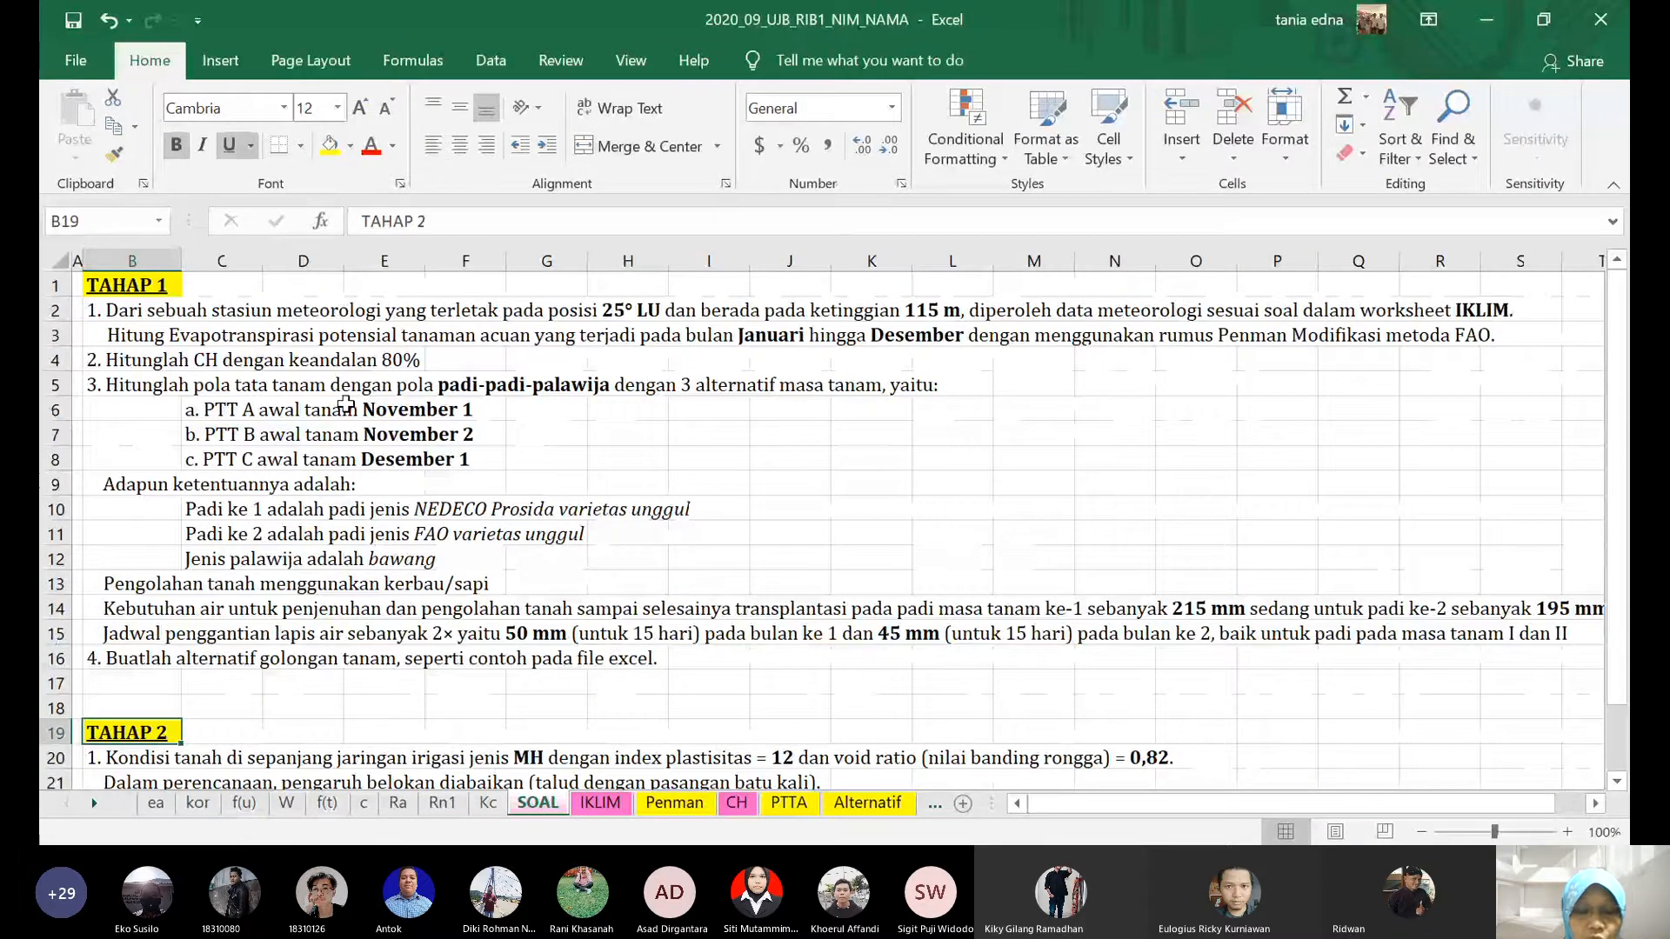
click(789, 803)
click(537, 380)
text(No)
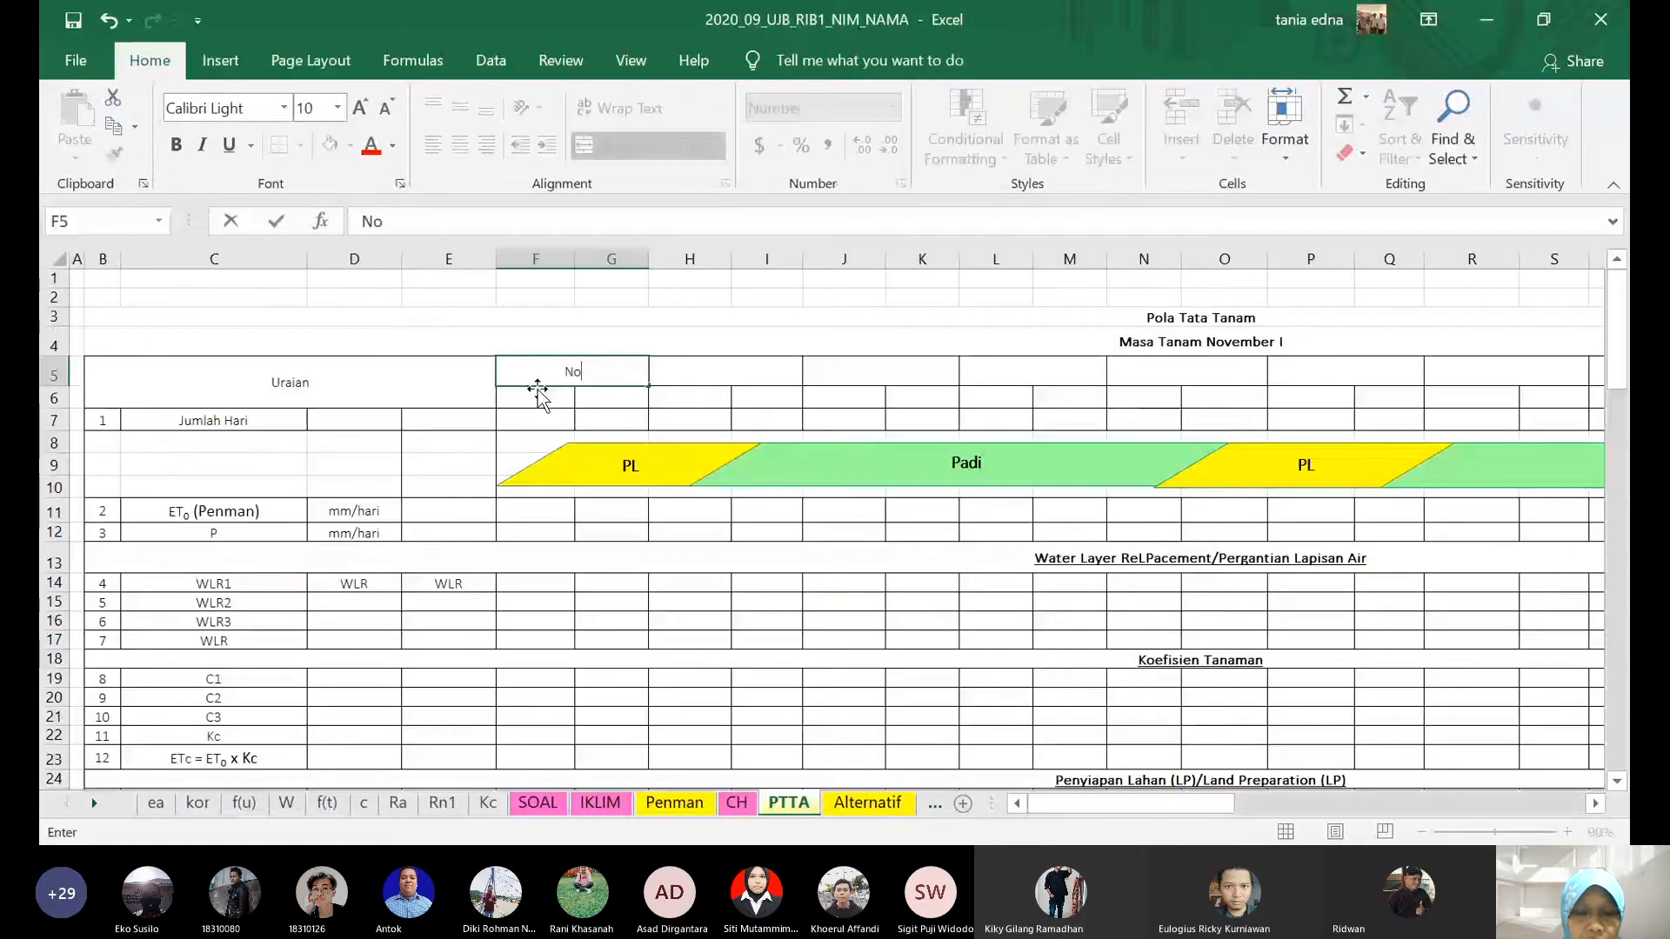
text(vember)
key(Tab)
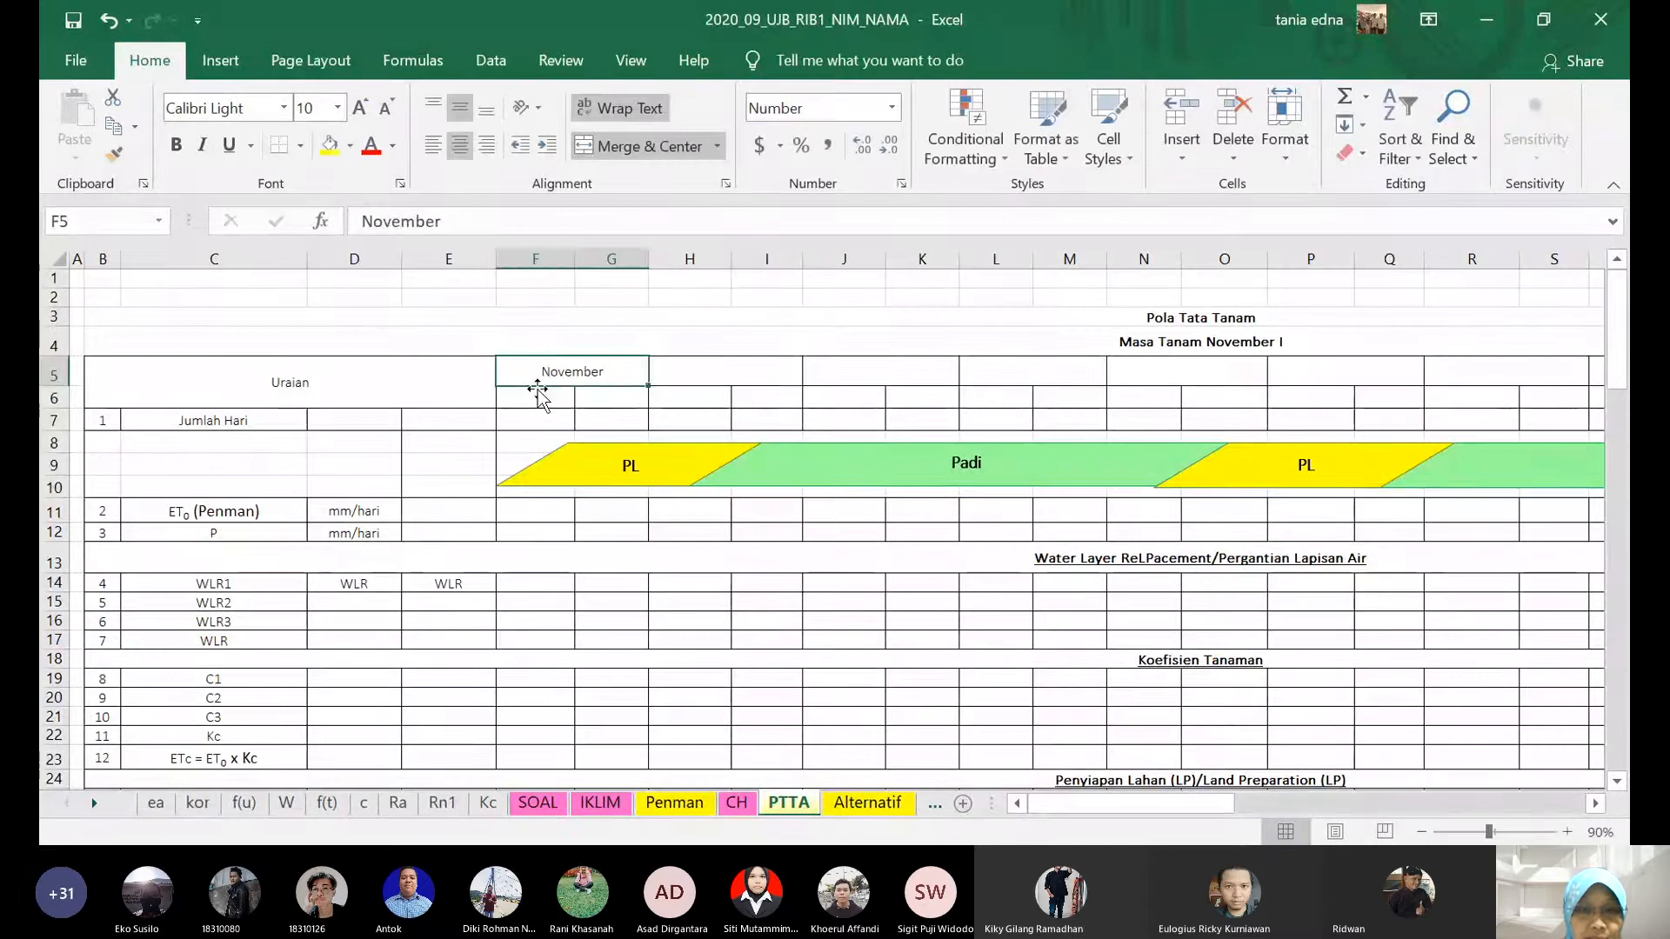
text(Desember)
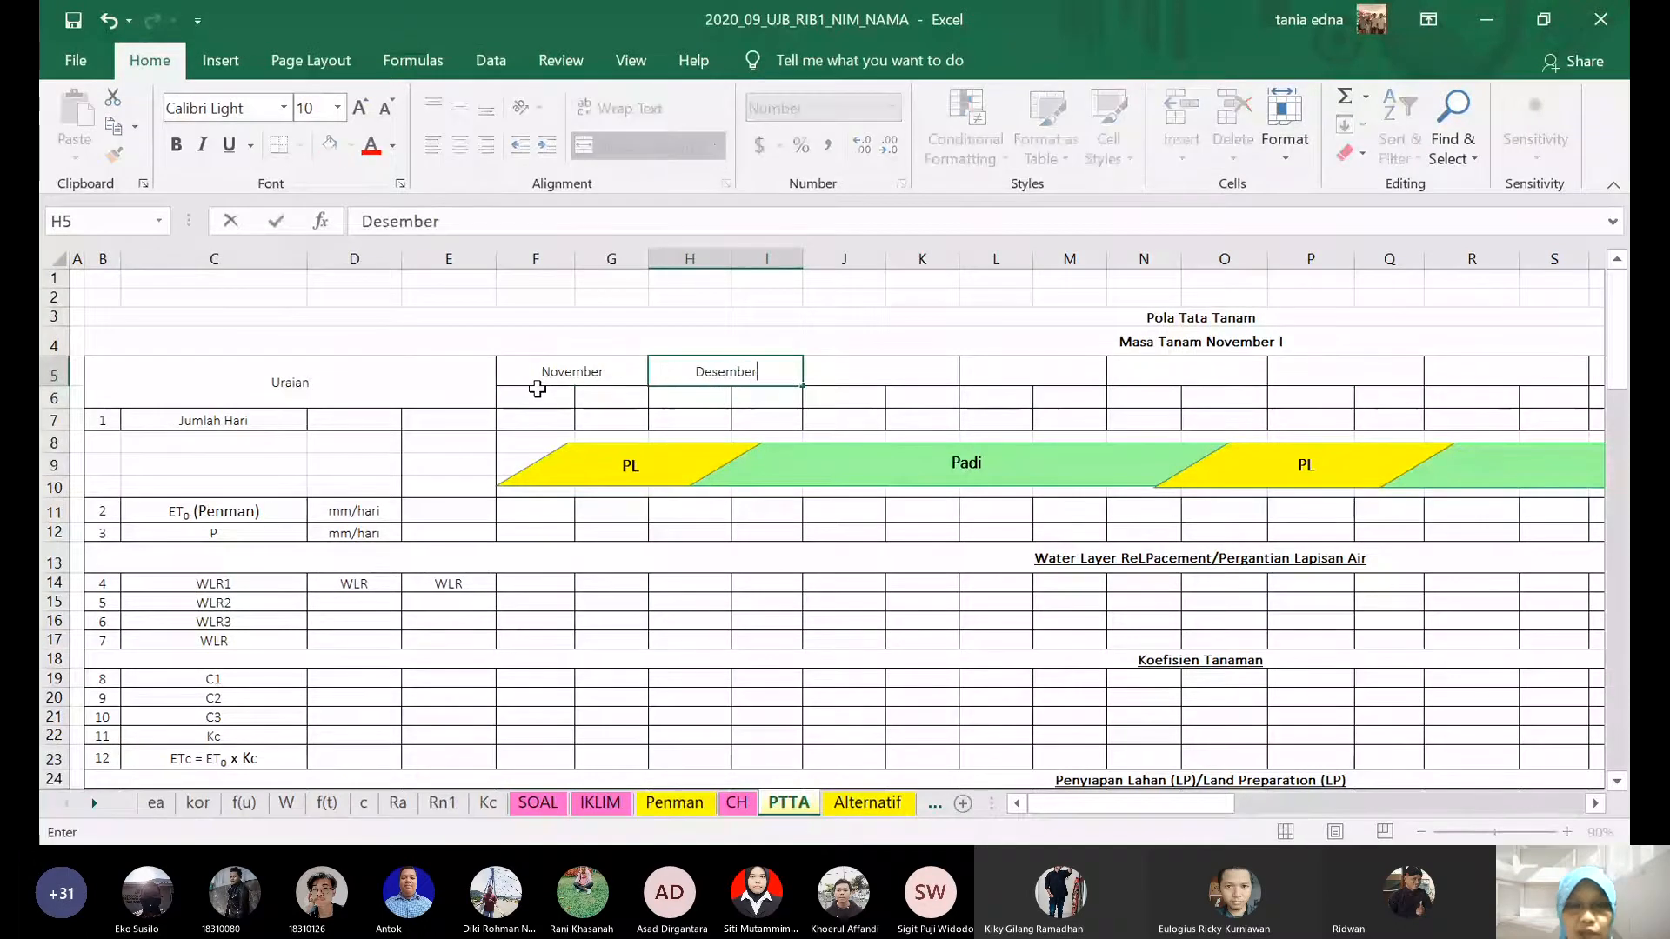
key(Return)
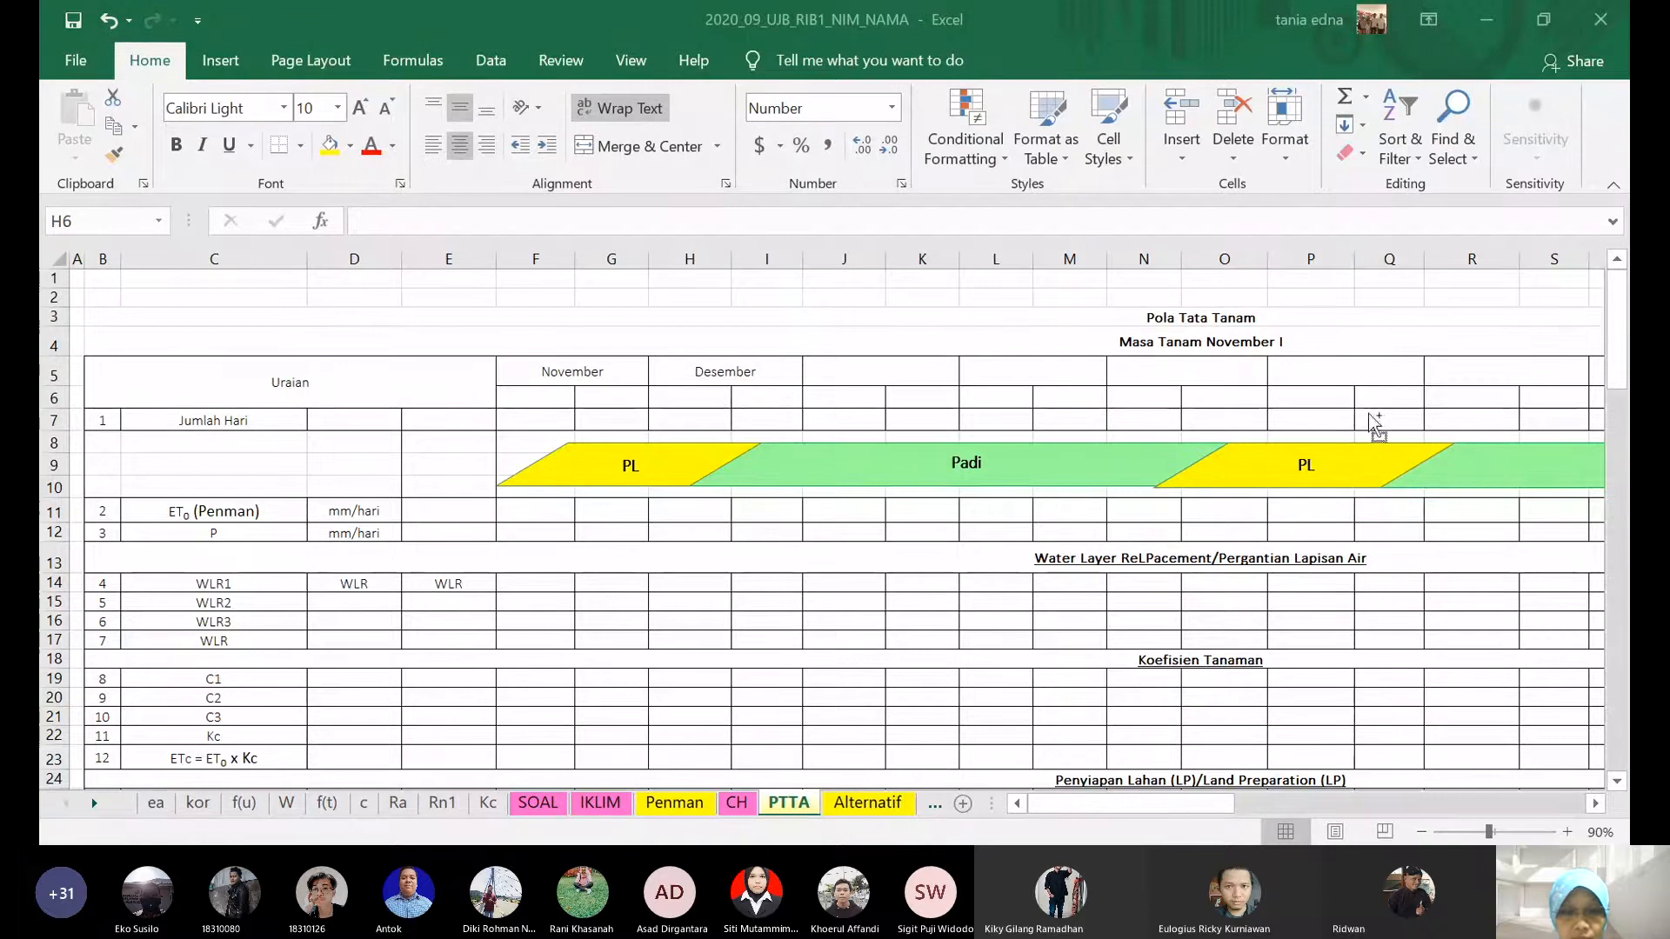
- Replace the headings in F5:AC5 with the copied row of twelve abbreviated month names starting with Nop
key(ctrl+c)
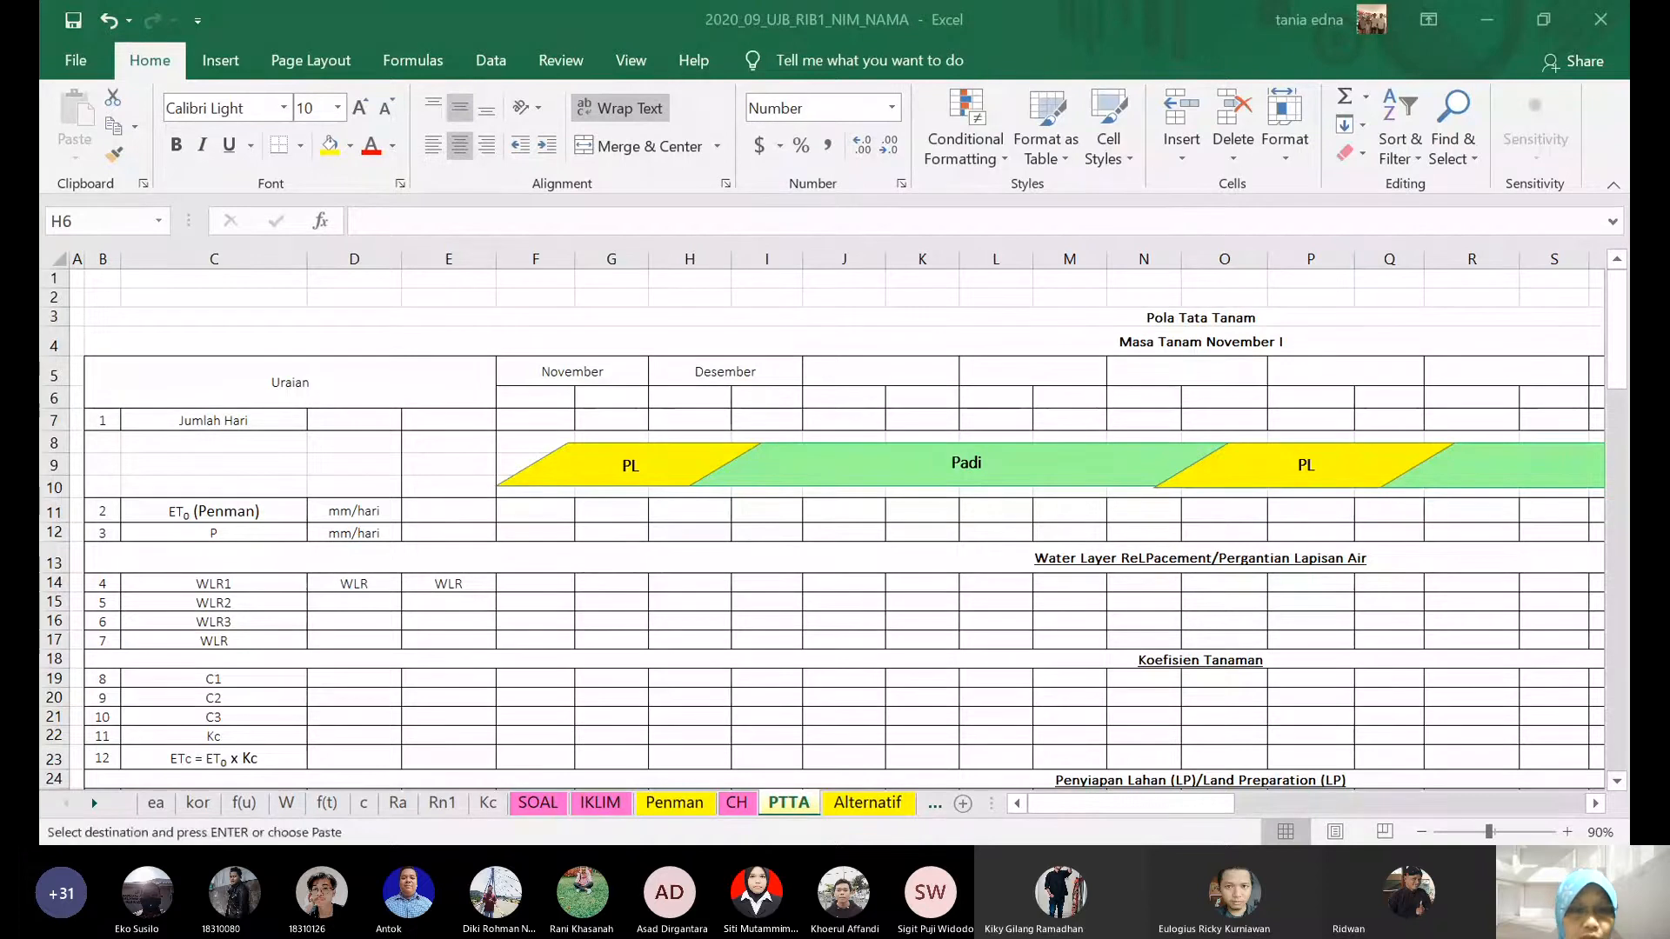
click(545, 374)
key(ctrl+v)
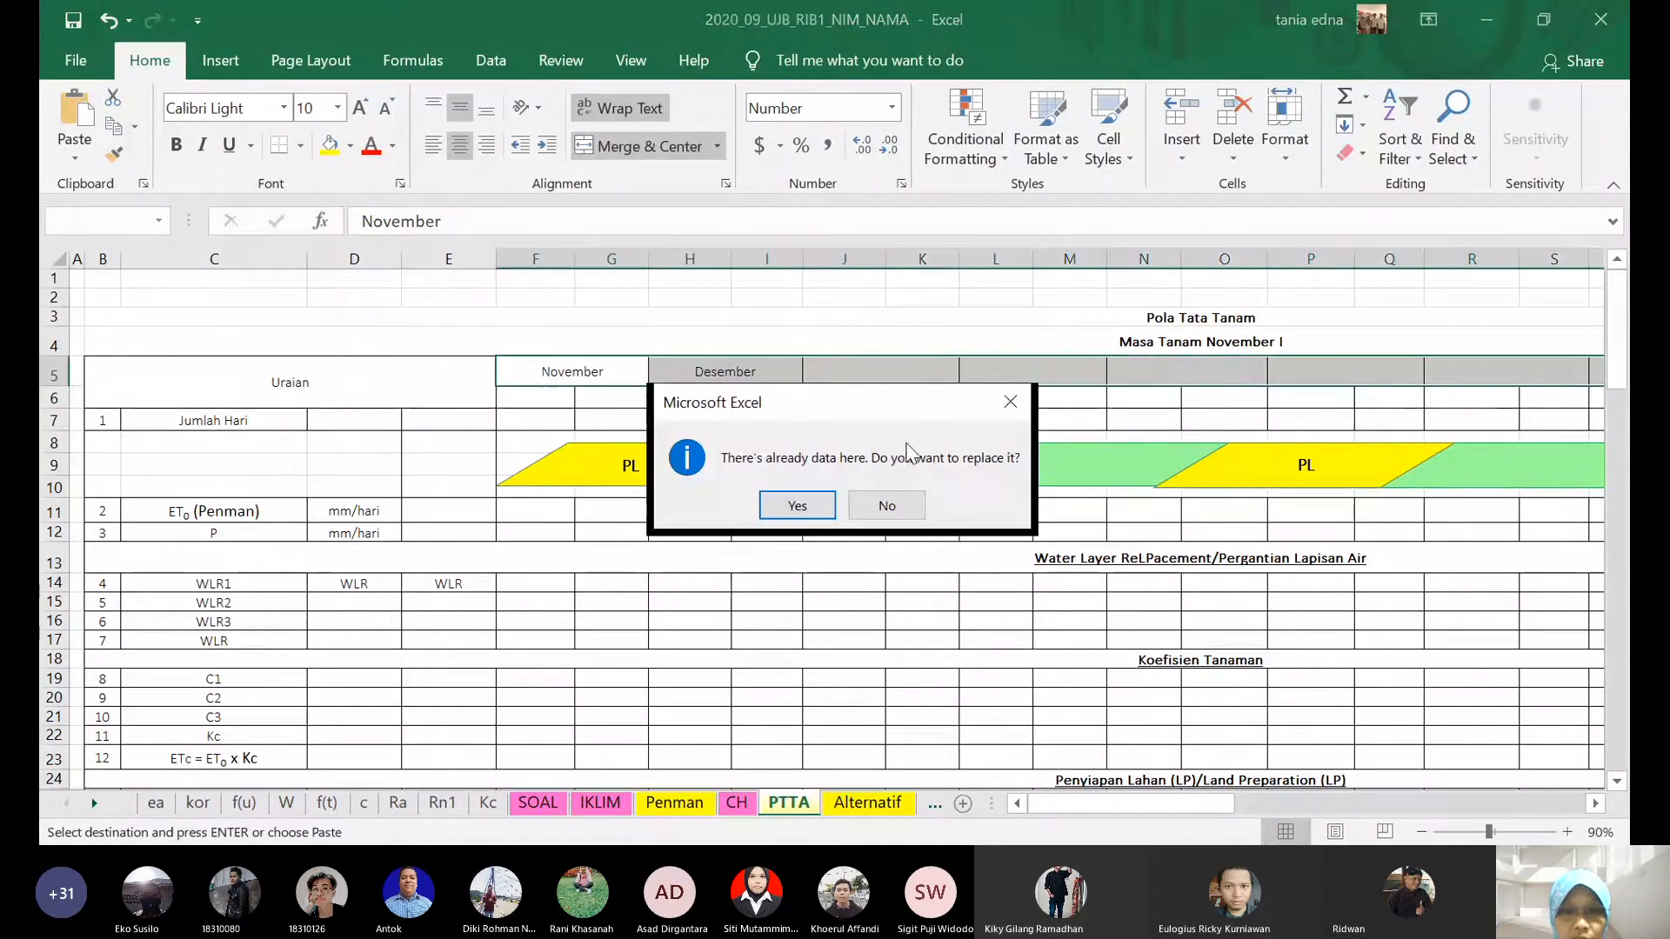
click(797, 506)
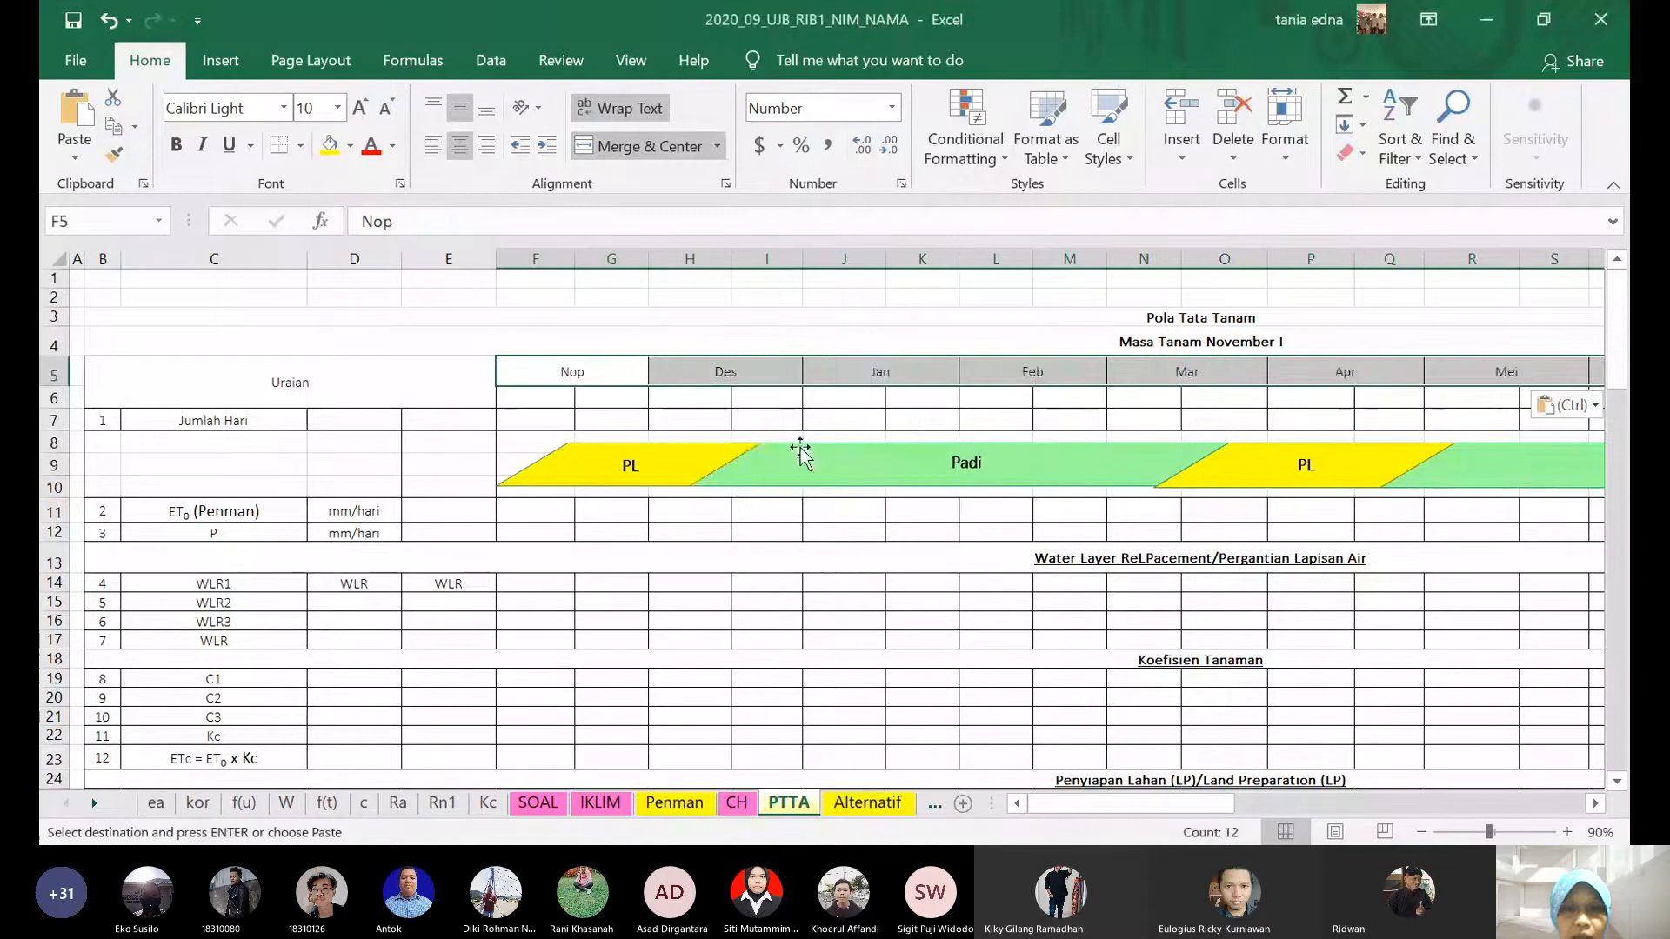
click(818, 375)
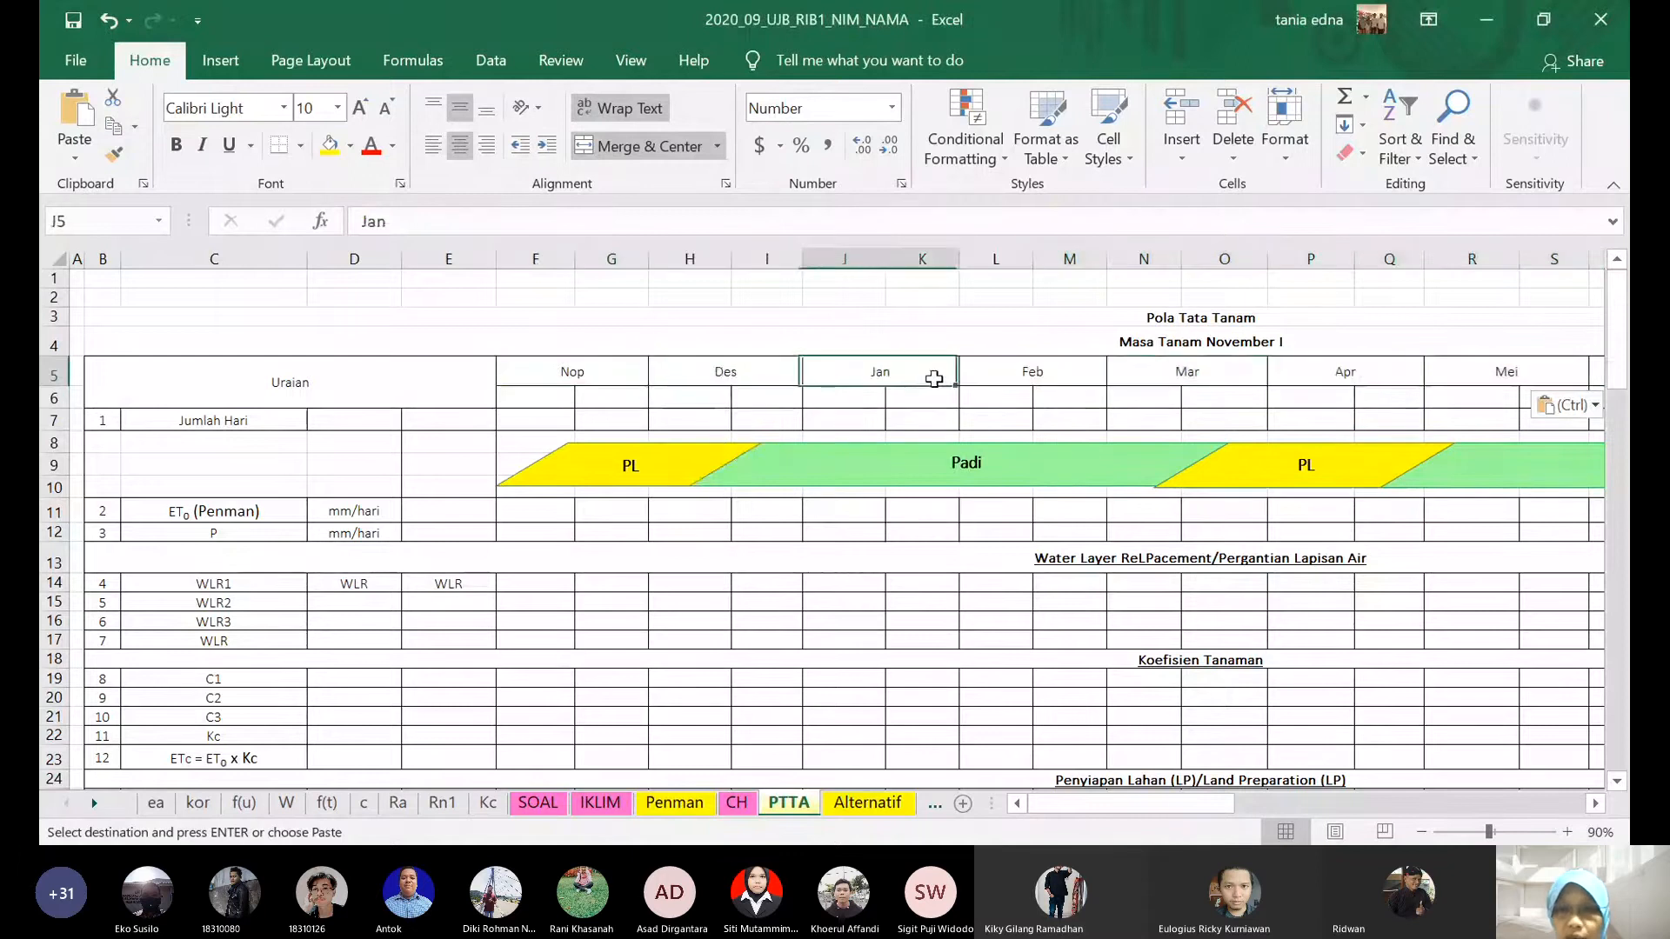
click(1051, 379)
click(1211, 383)
click(1354, 367)
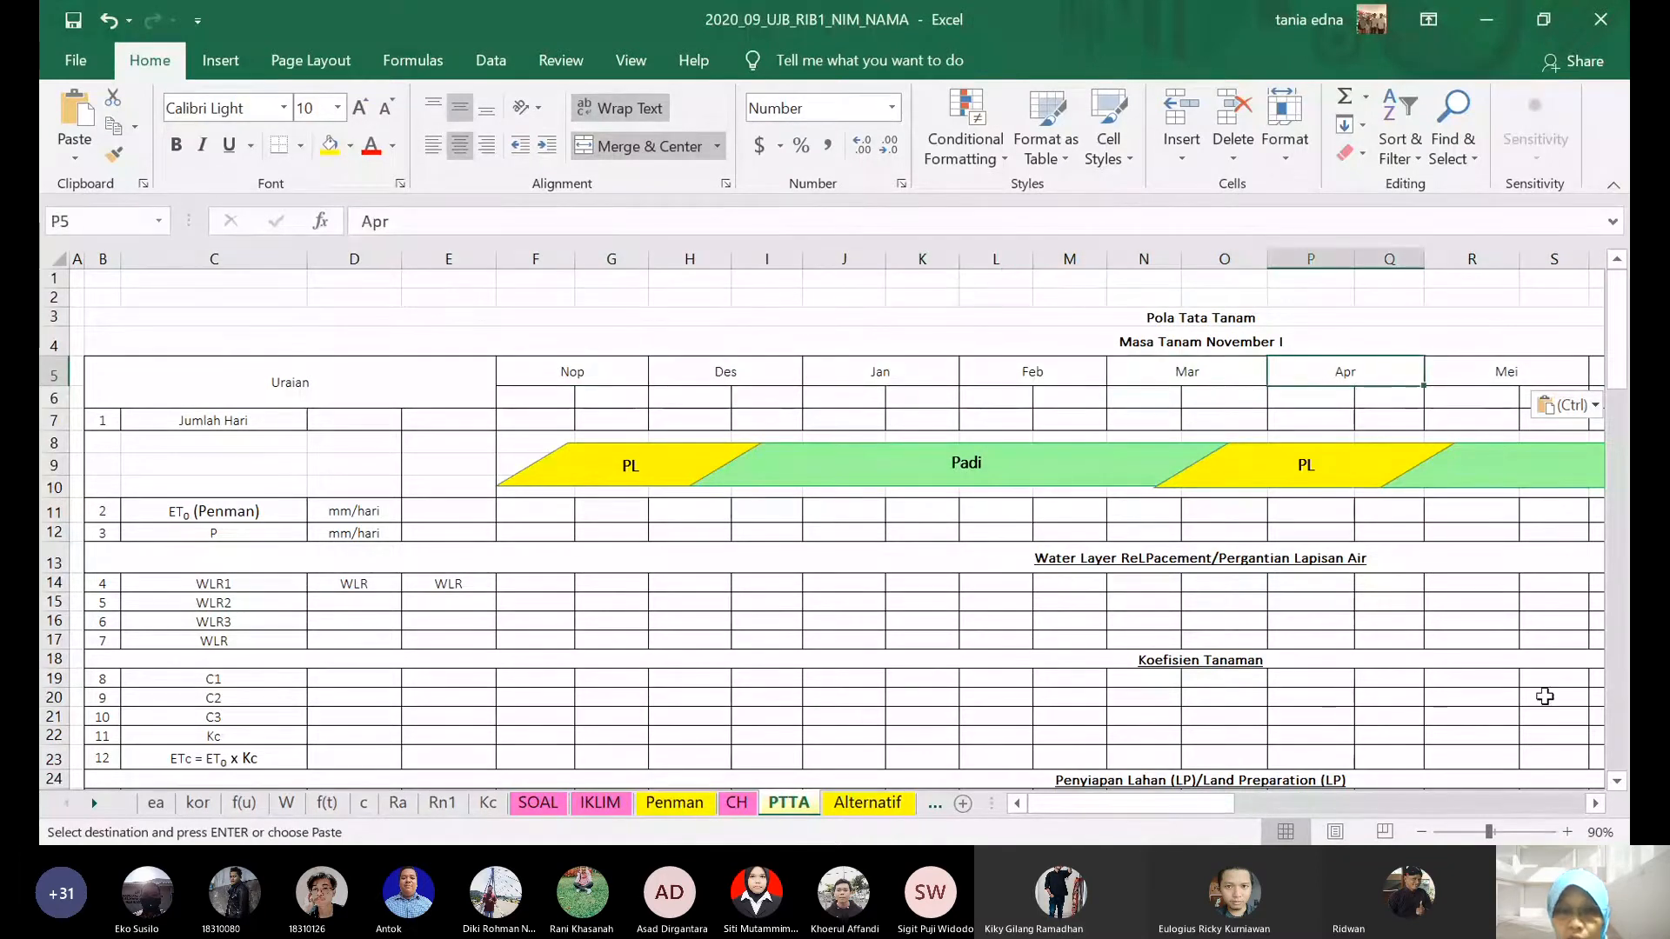
- Paste the copied half-month numerals I and II under every month in F6:AC6
click(535, 398)
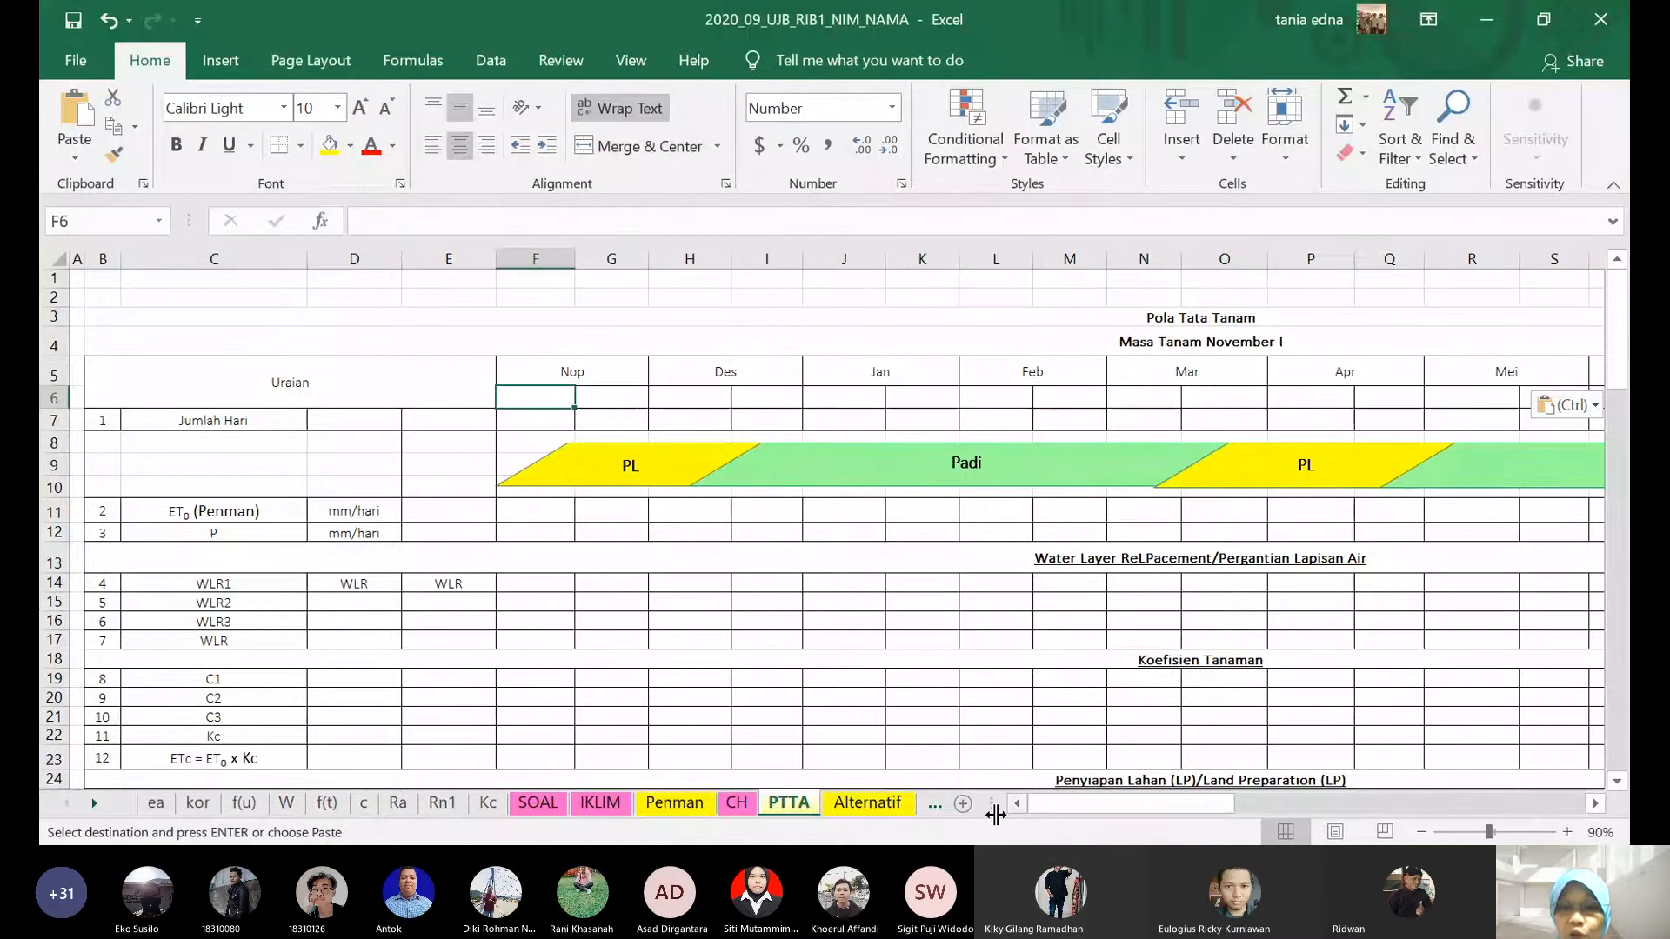
key(alt+Tab)
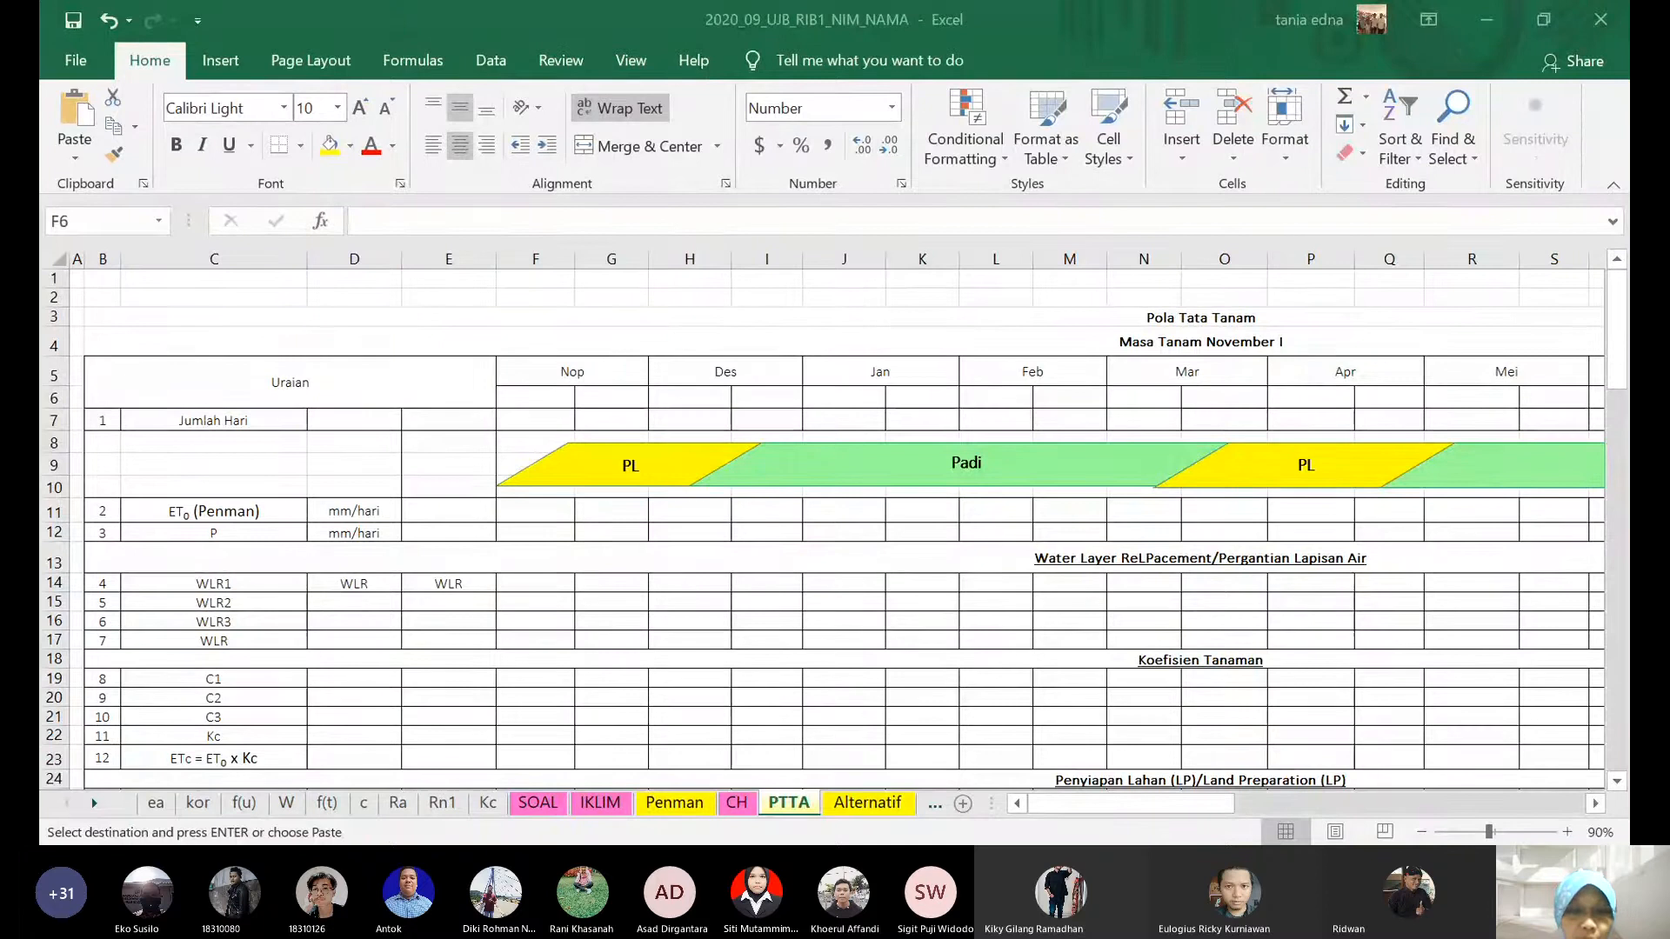
key(alt+Tab)
key(Return)
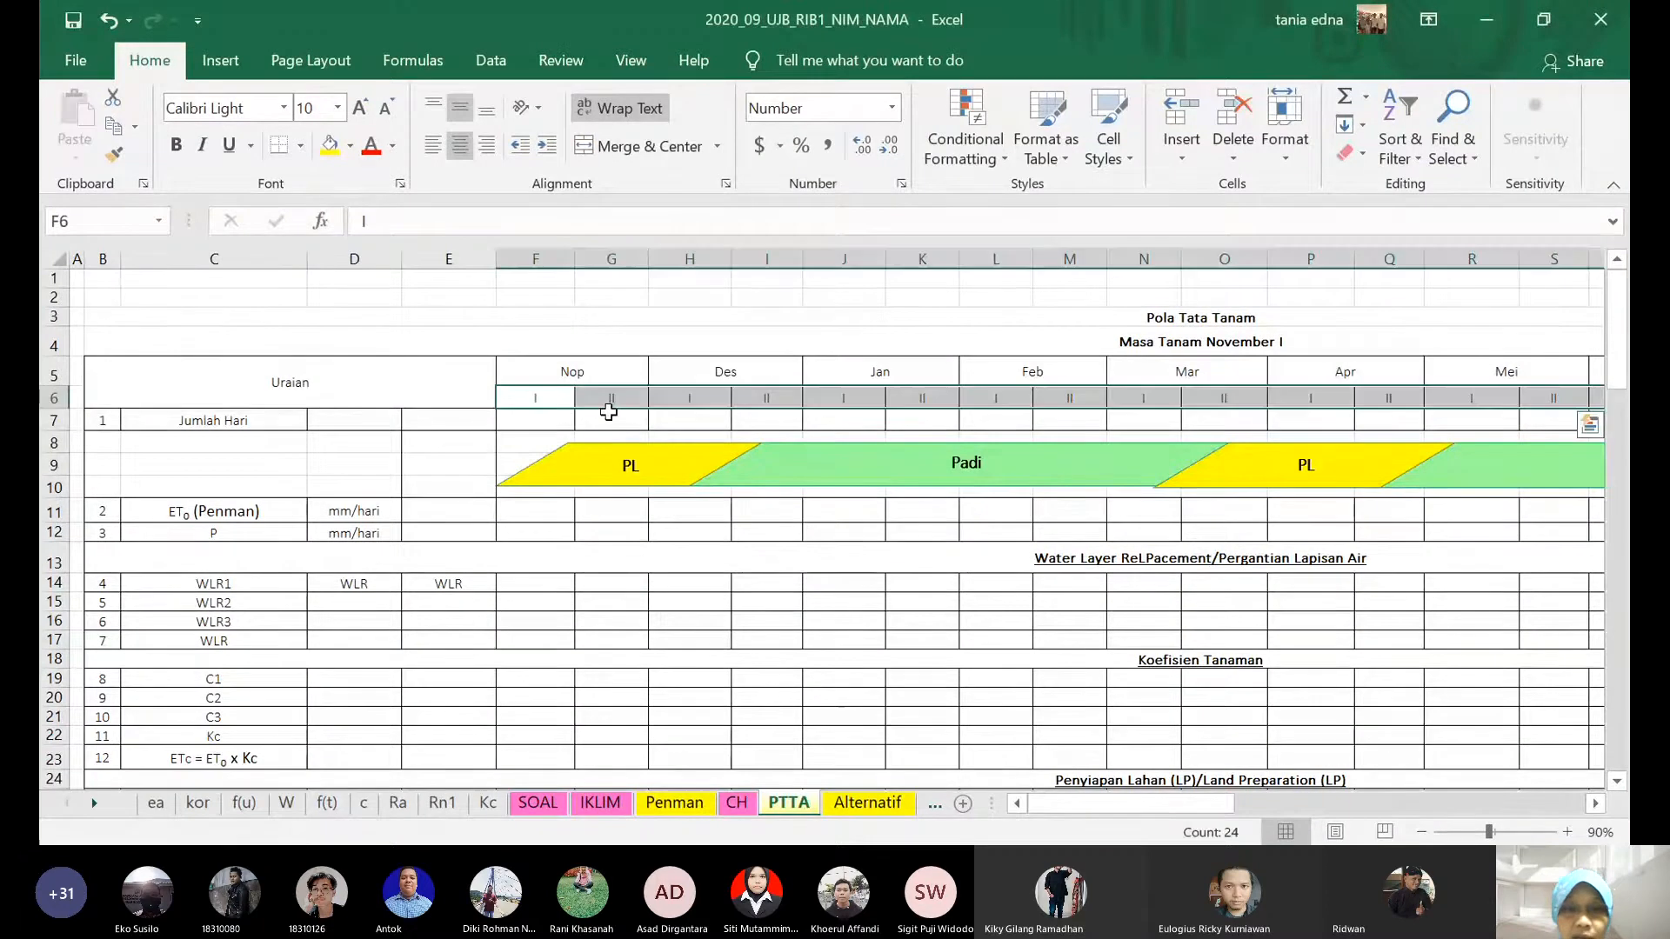
click(616, 397)
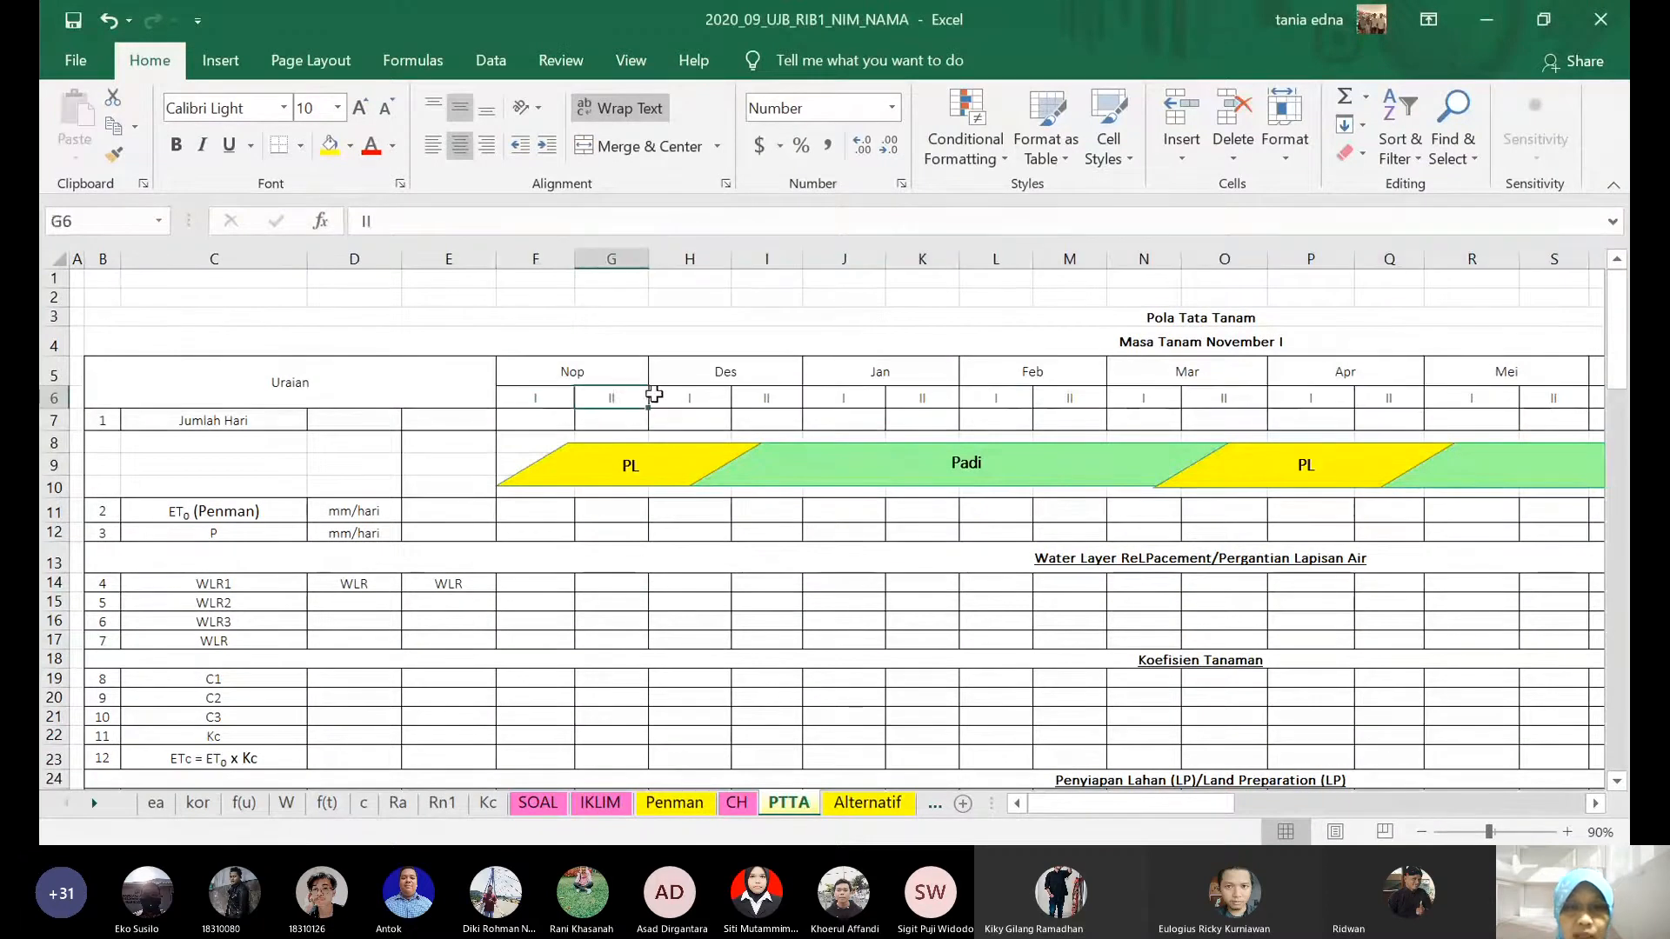
click(683, 398)
click(780, 401)
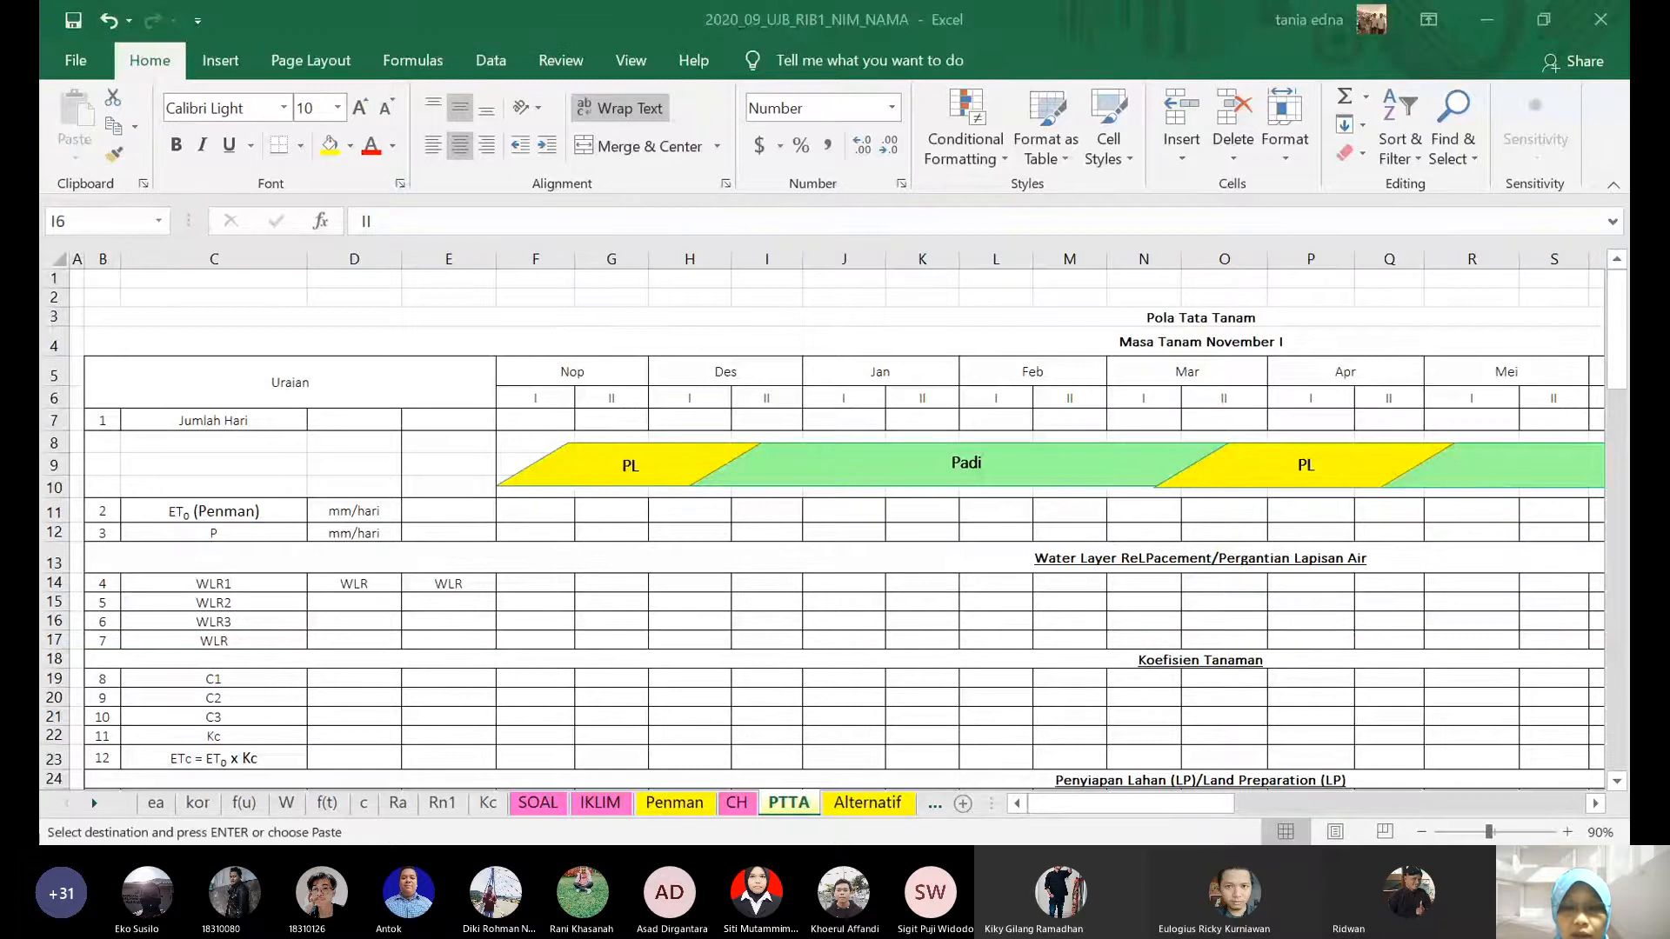
- Paste the copied half-month day counts into the Jumlah Hari row, F7:AC7, starting with 15 for the first half of Nop
click(534, 422)
key(ctrl+v)
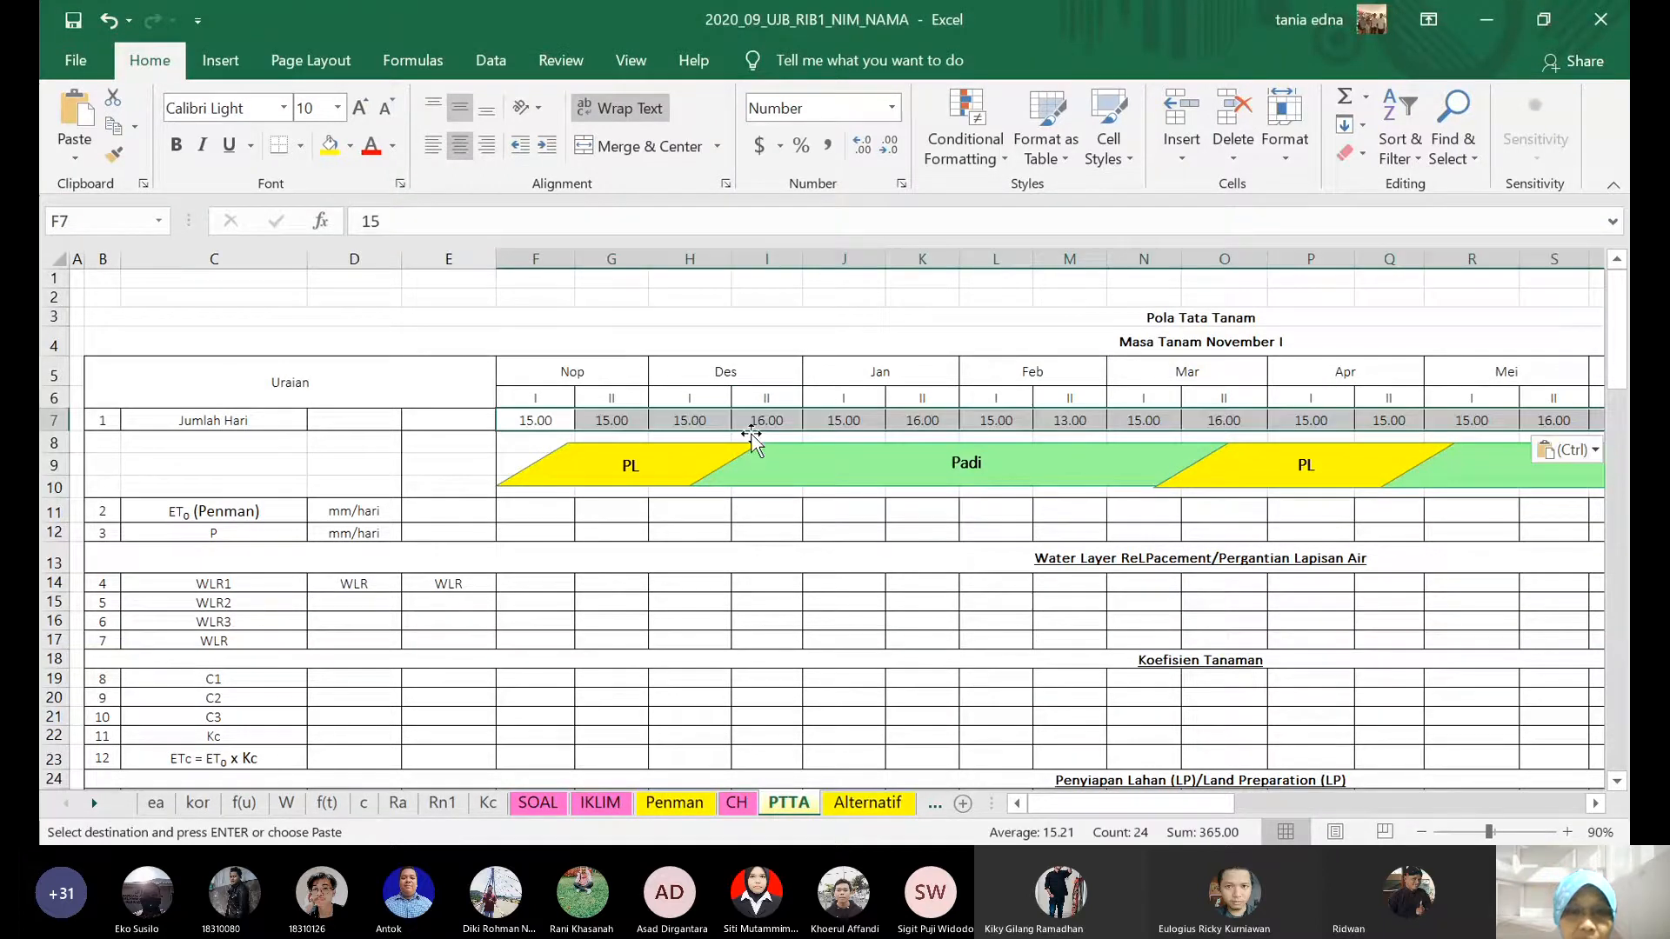
click(700, 417)
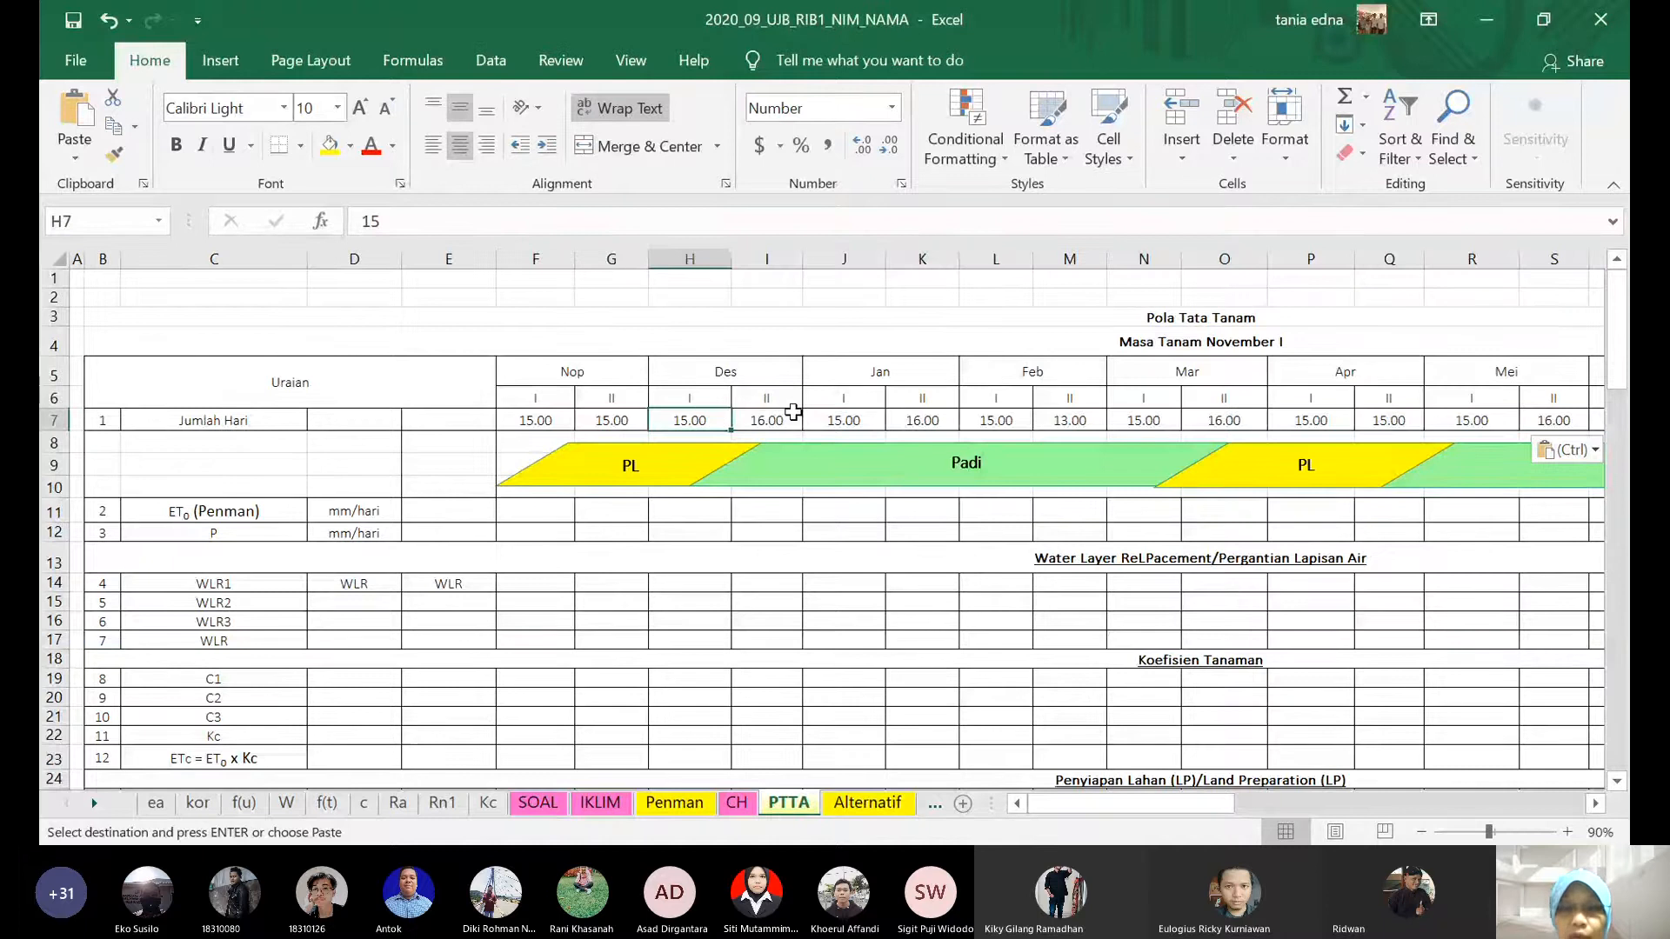
click(1038, 422)
scroll(1000, 419, down, 1)
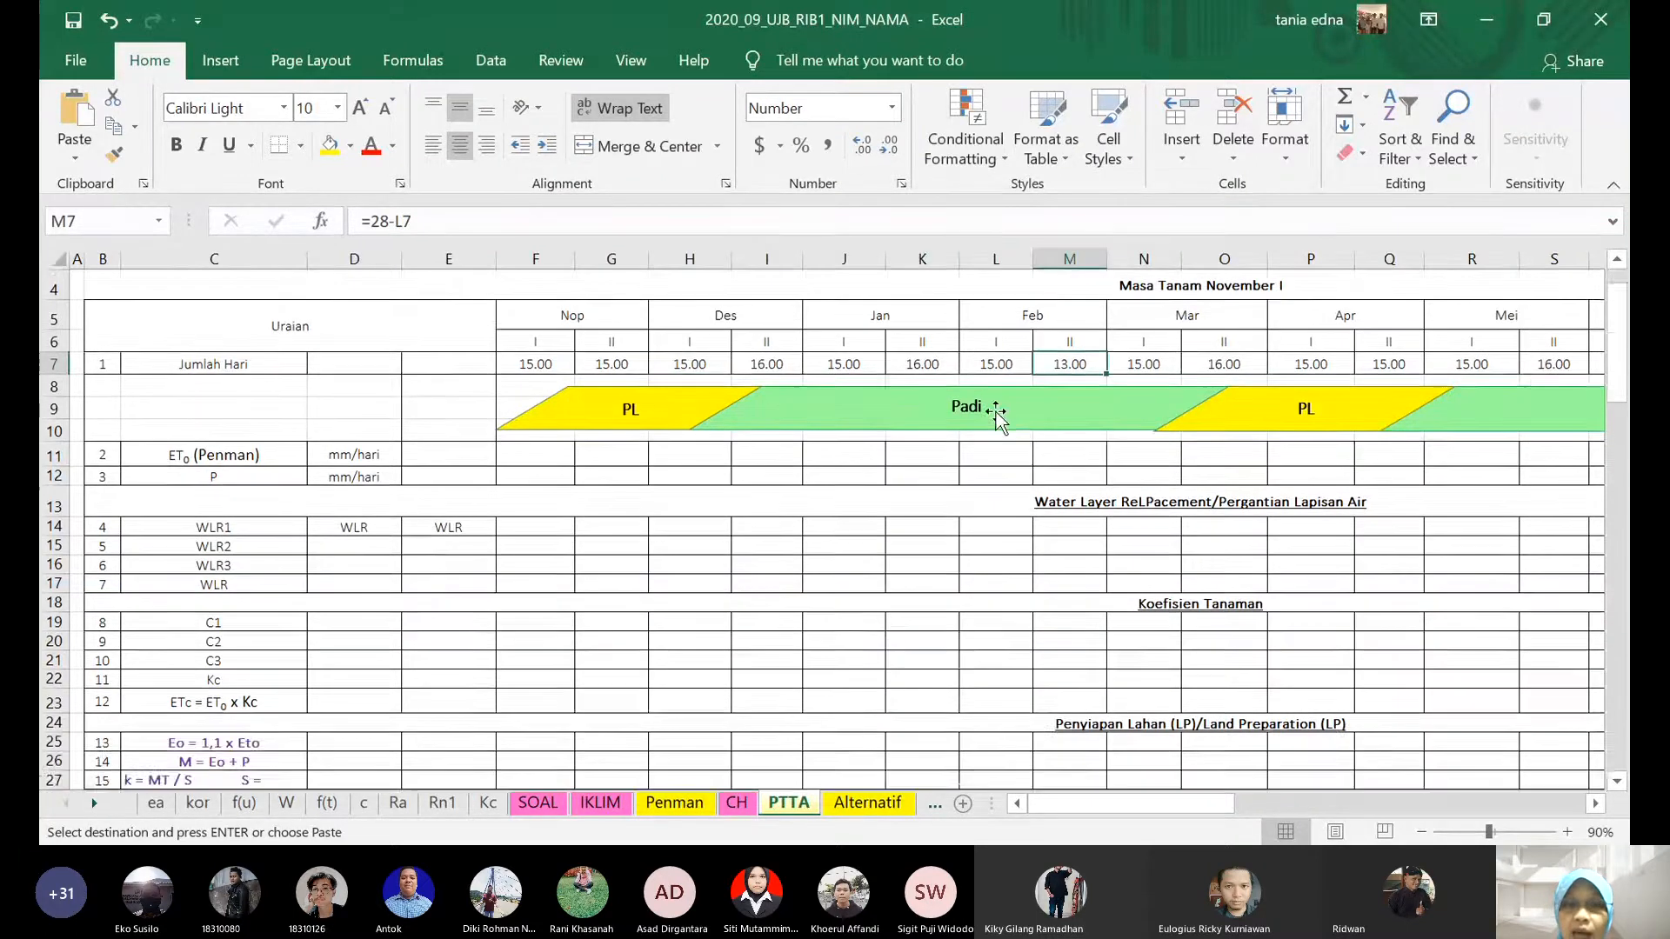
scroll(664, 335, up, 1)
scroll(571, 380, down, 1)
click(572, 380)
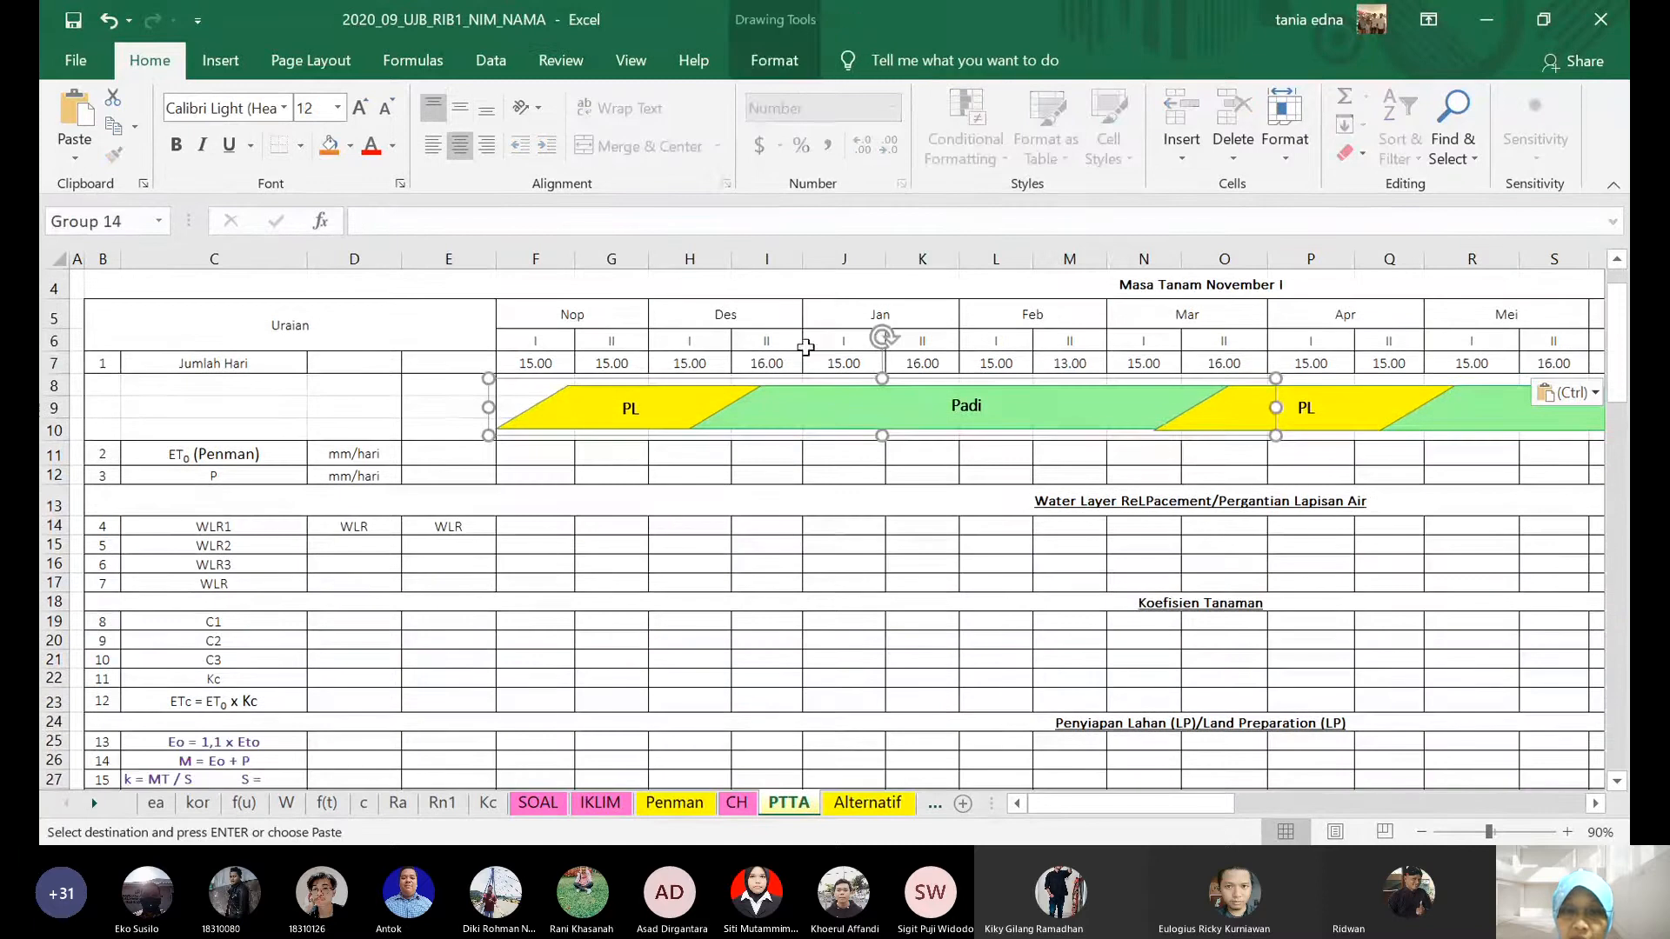
click(595, 315)
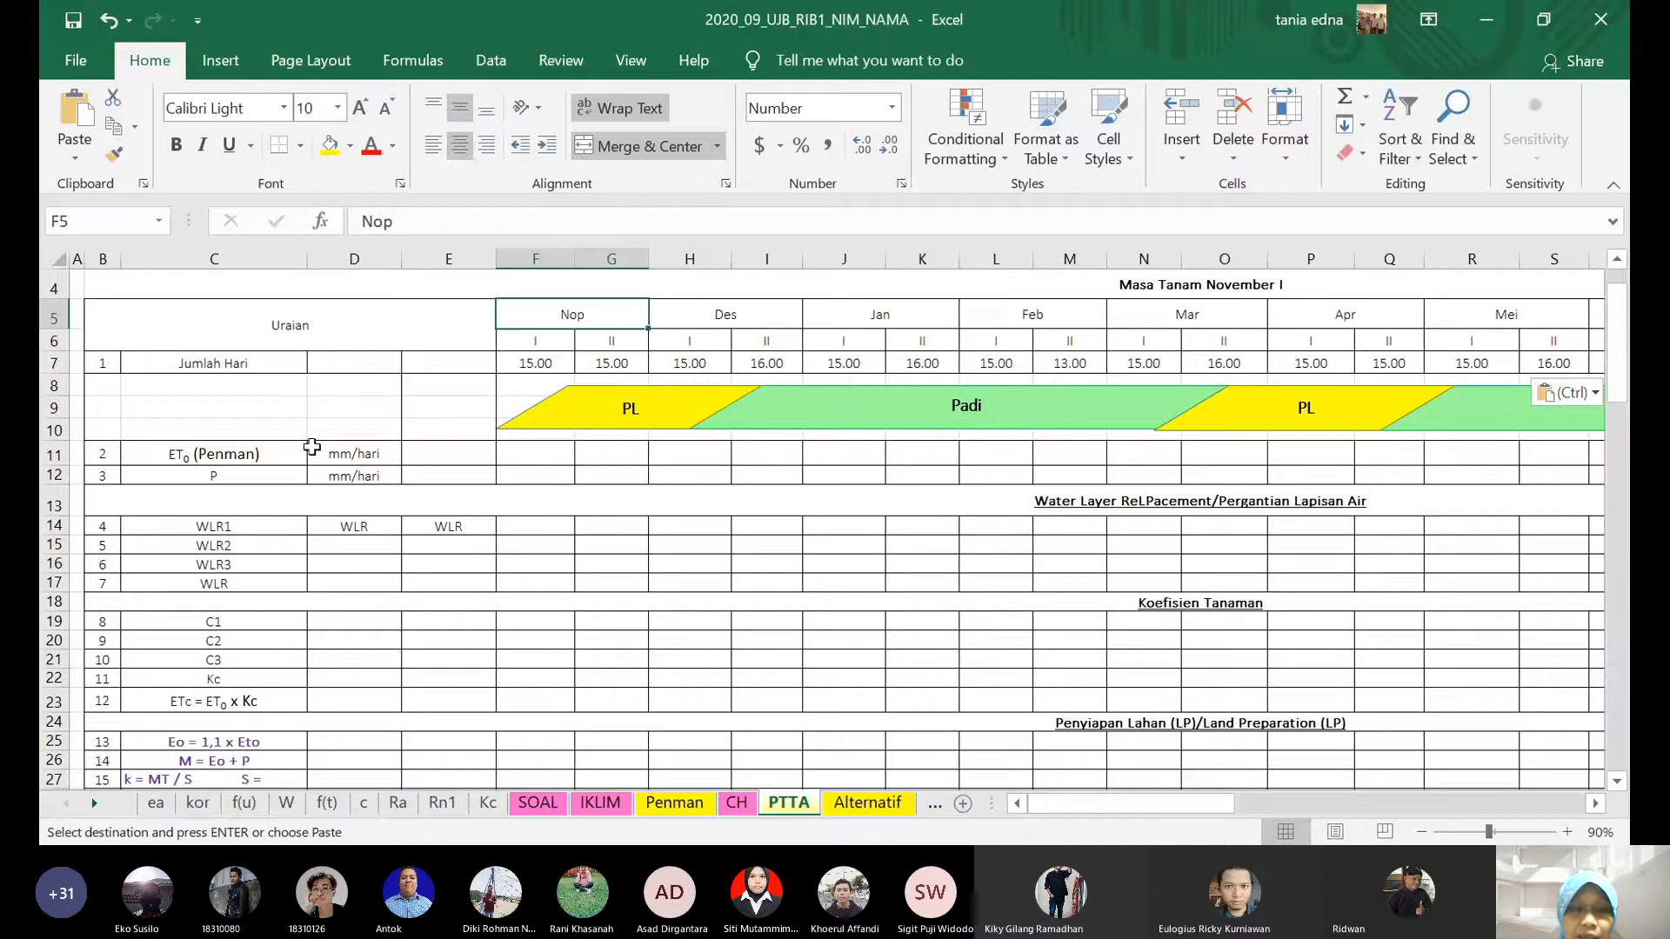
- Link the first Nop ET0 (Penman) cell F11 to the November evapotranspiration in cell O29 of the Penman sheet
click(522, 461)
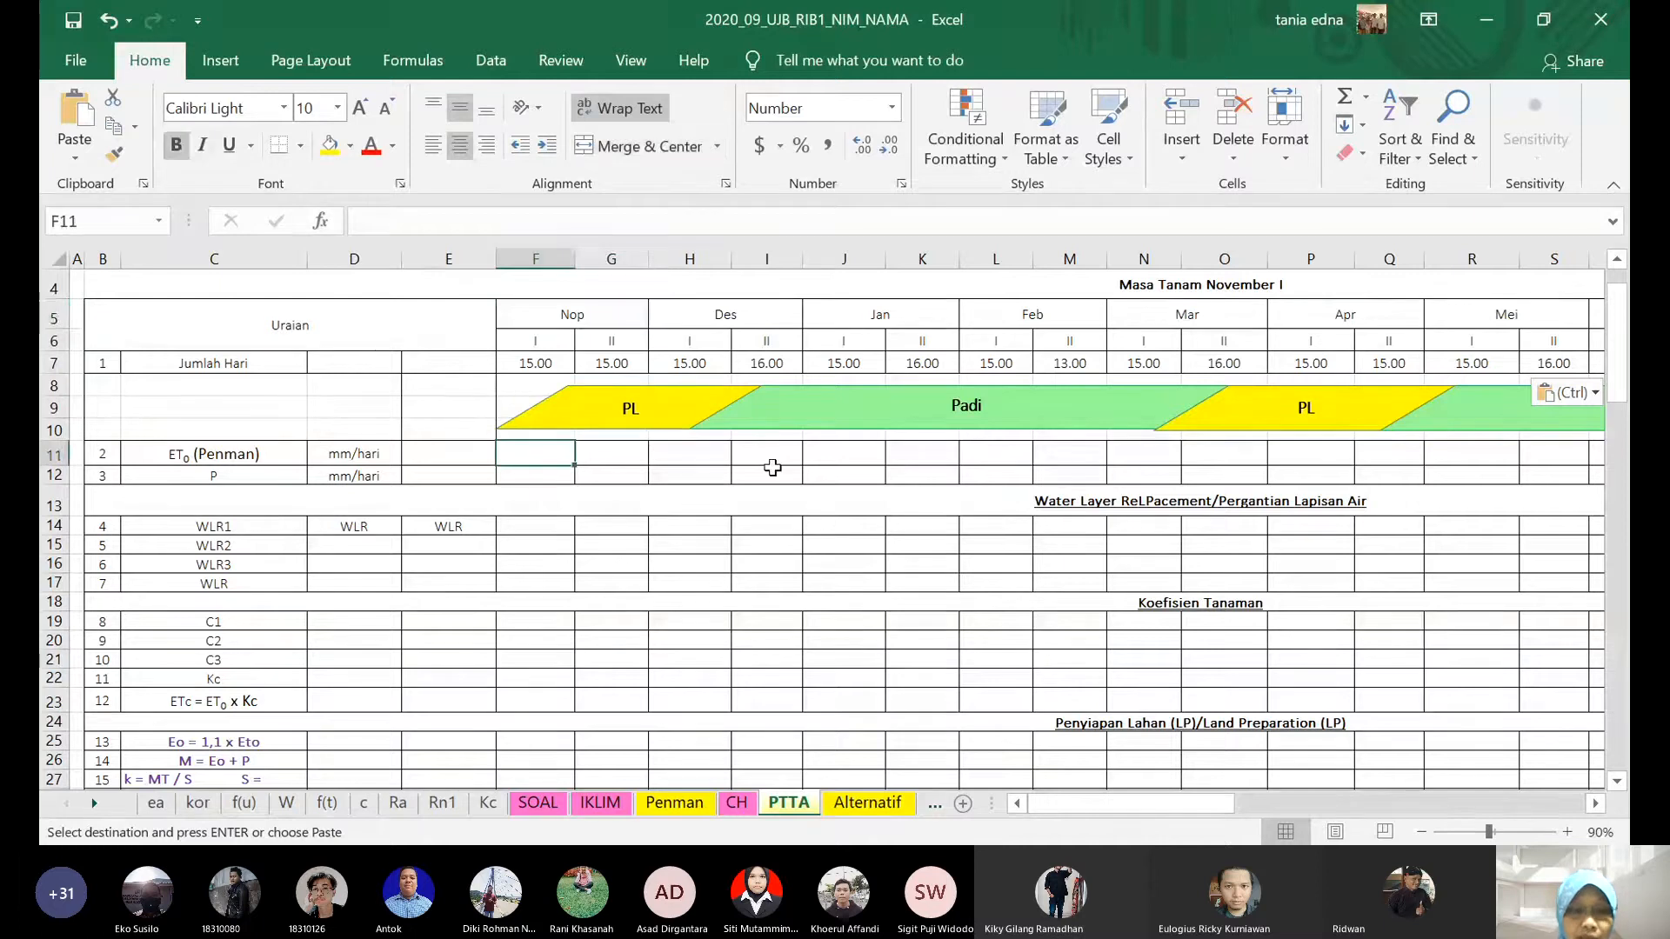
scroll(772, 468, up, 1)
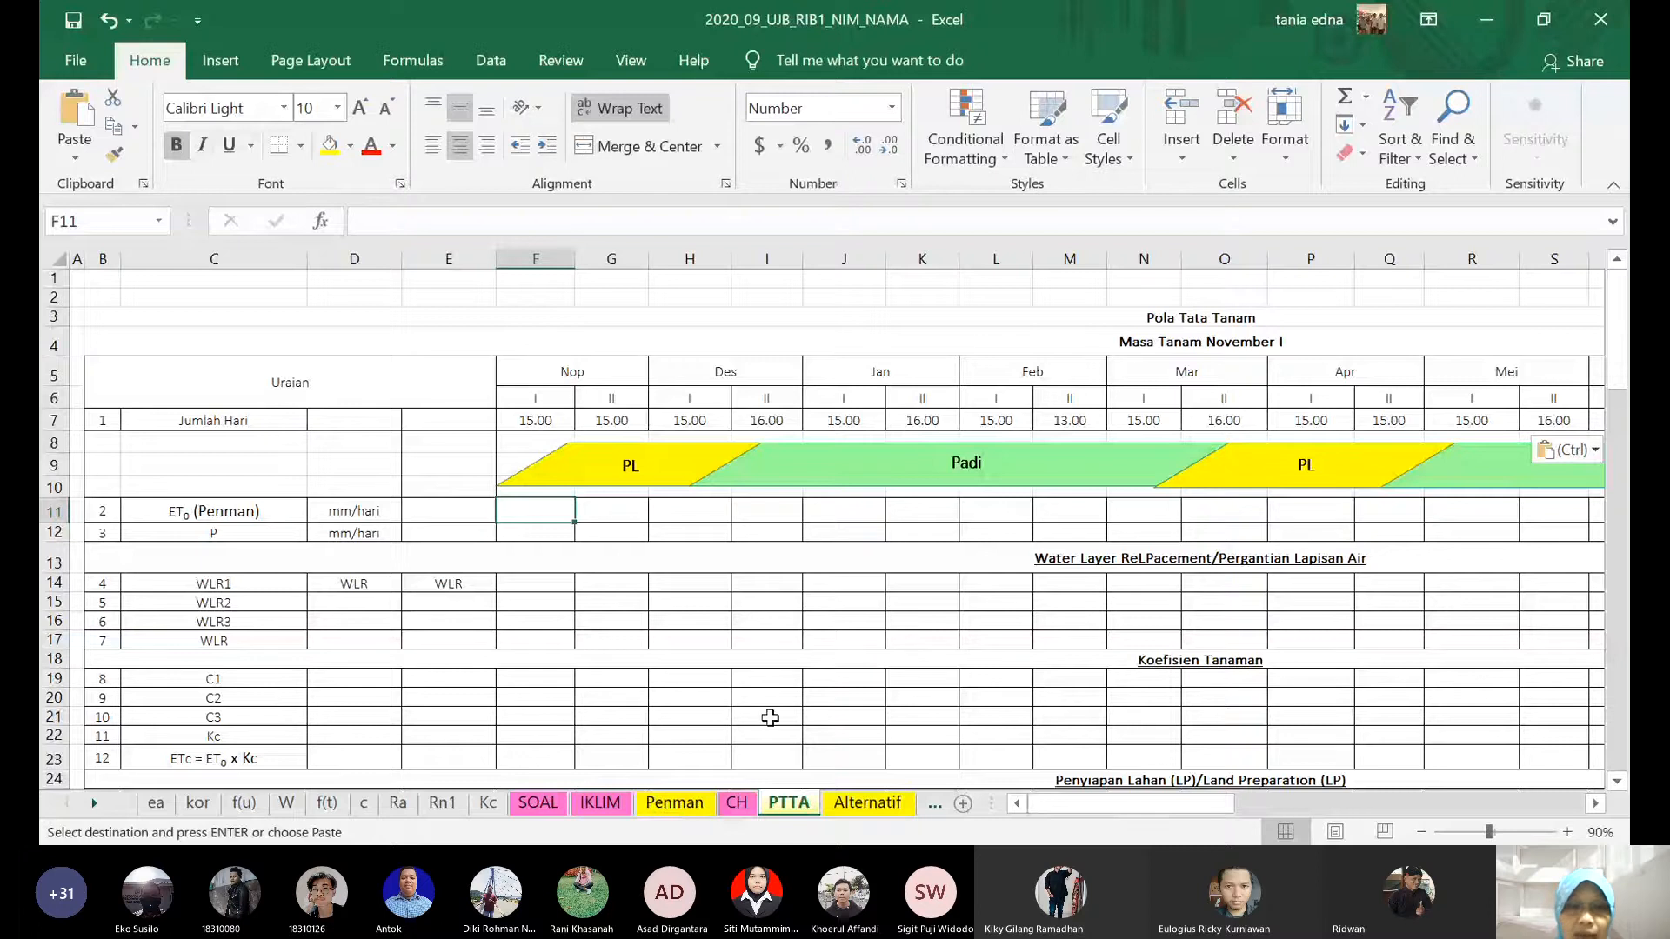
text(=)
key(Escape)
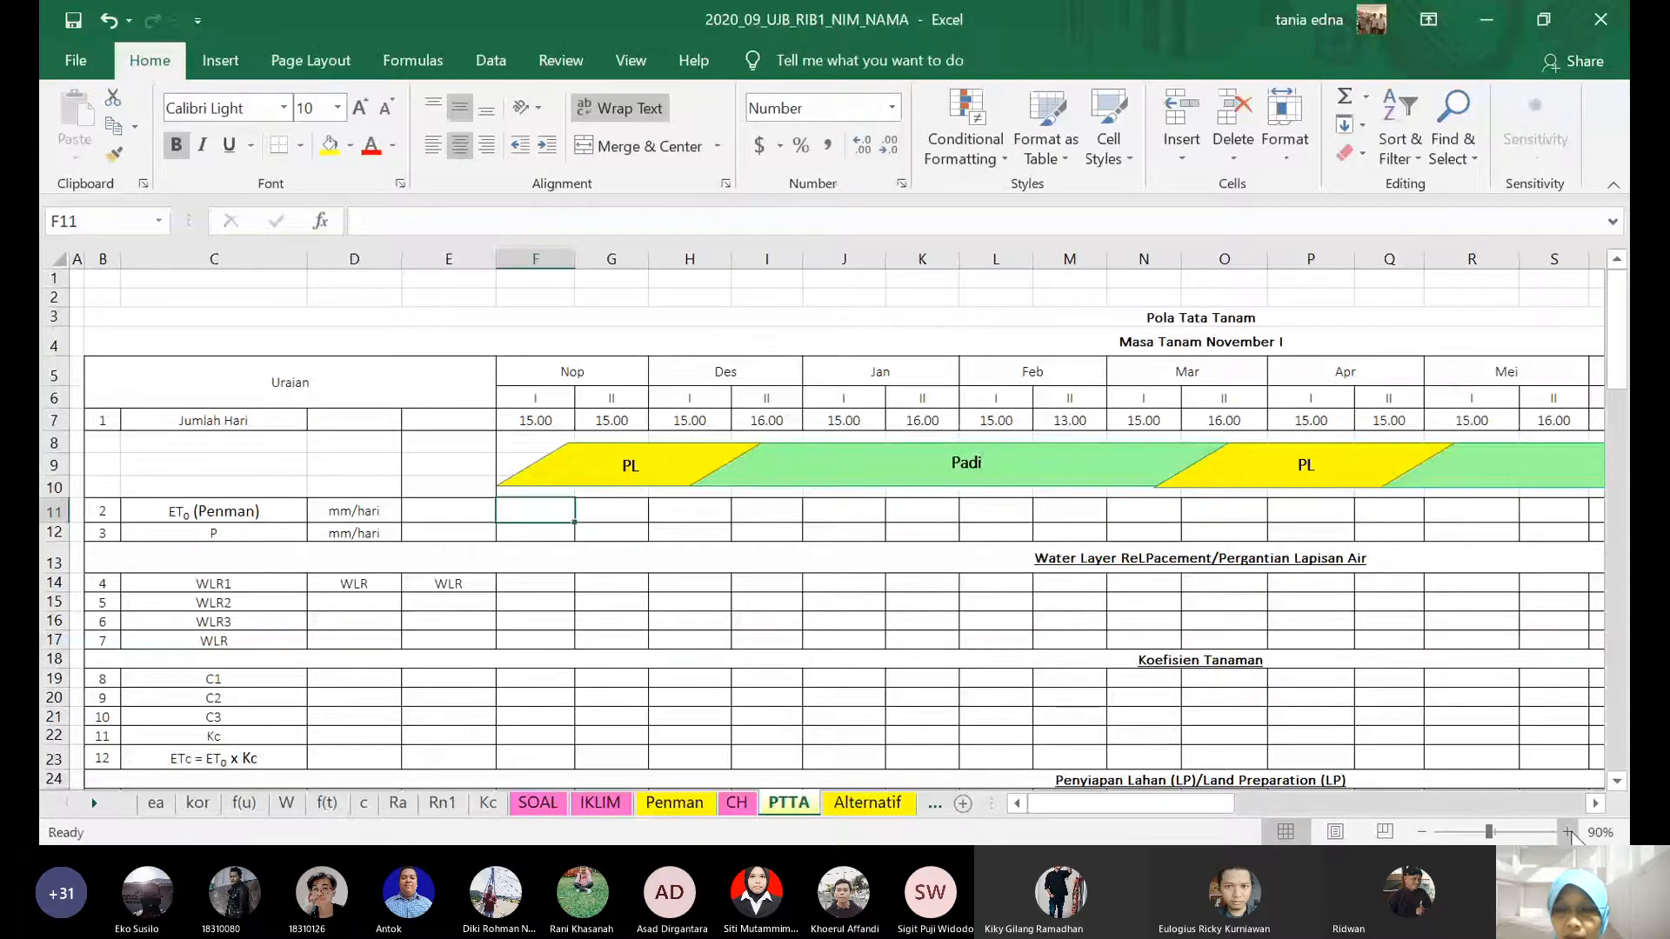
double_click(1568, 833)
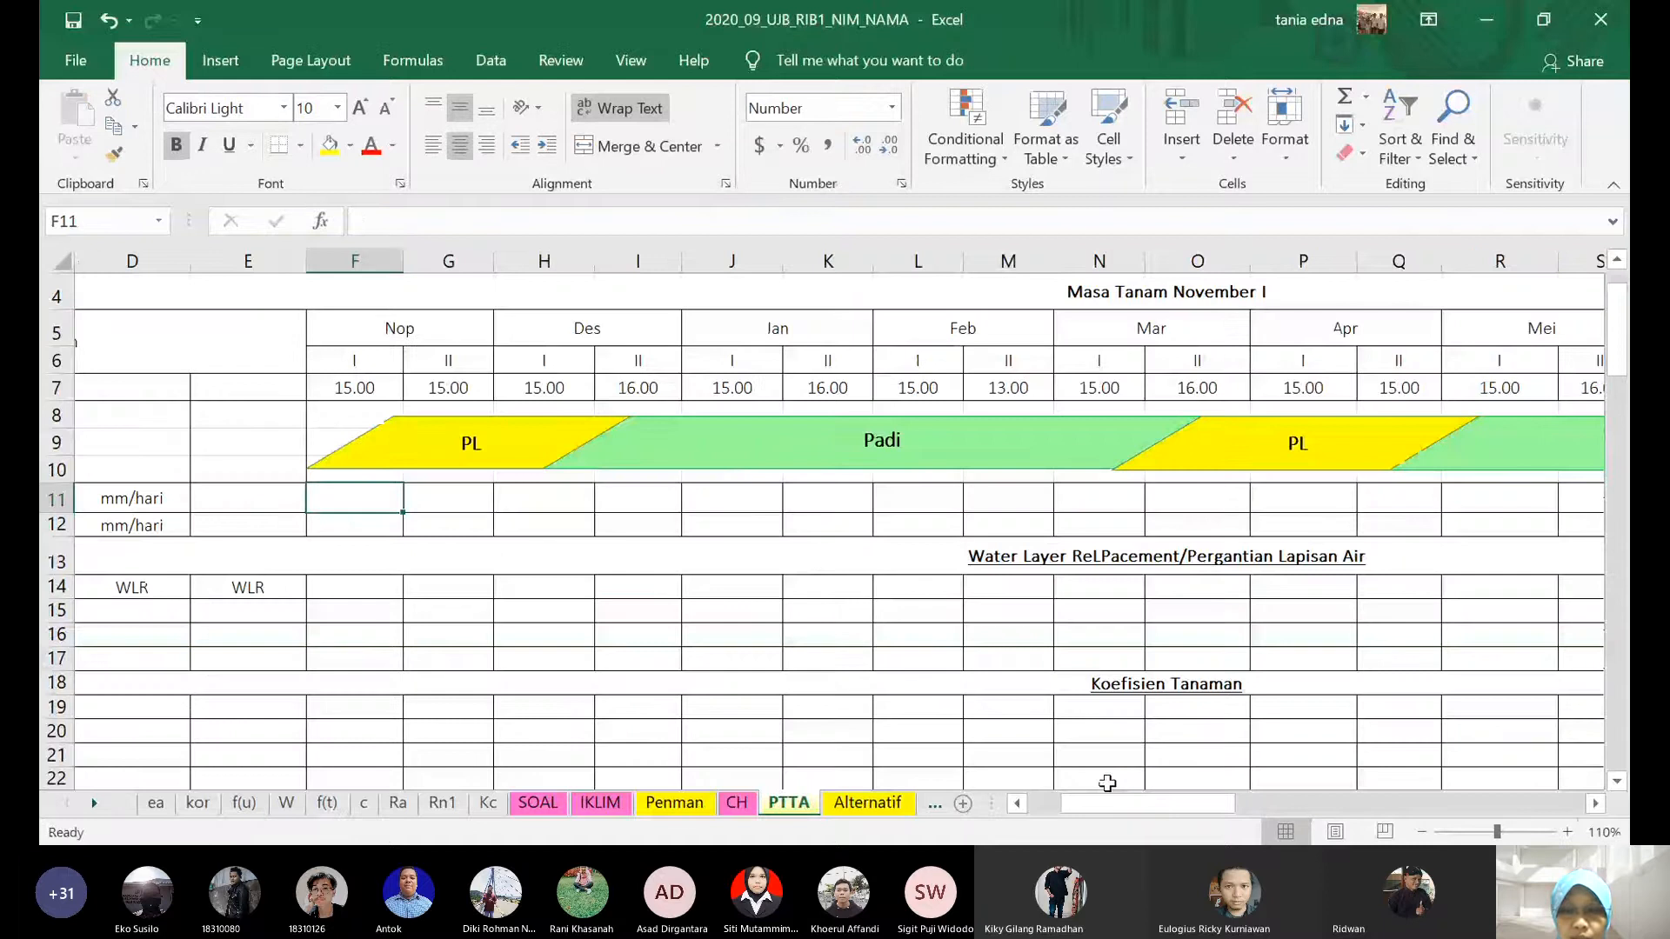
scroll(772, 495, left, 3)
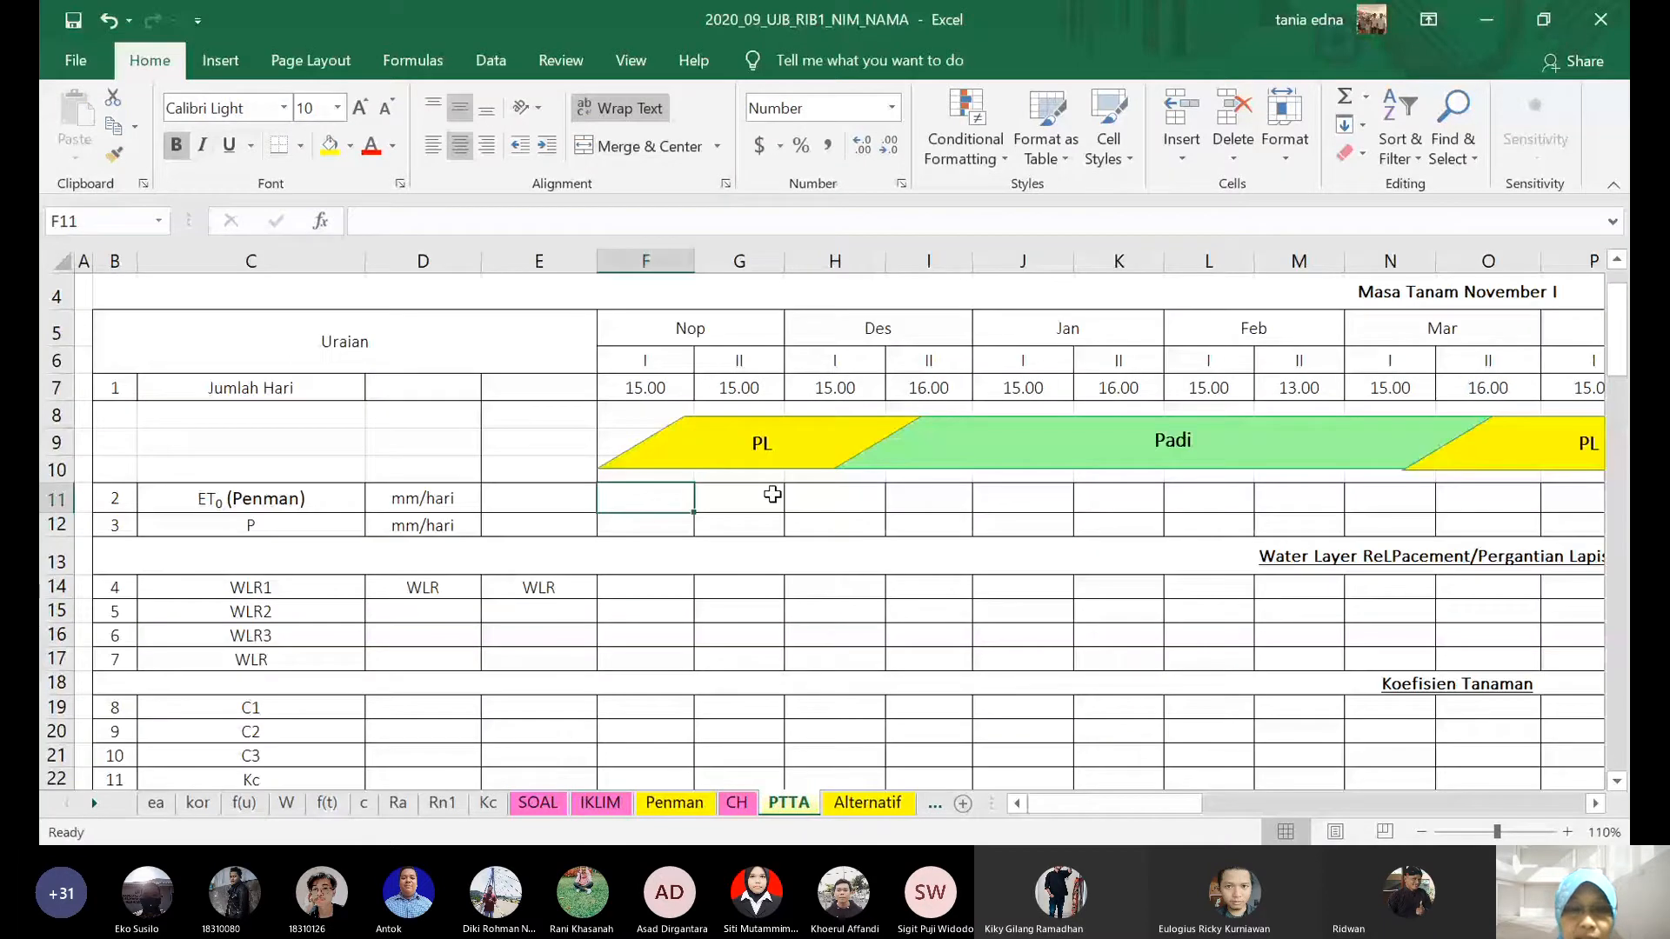
text(=)
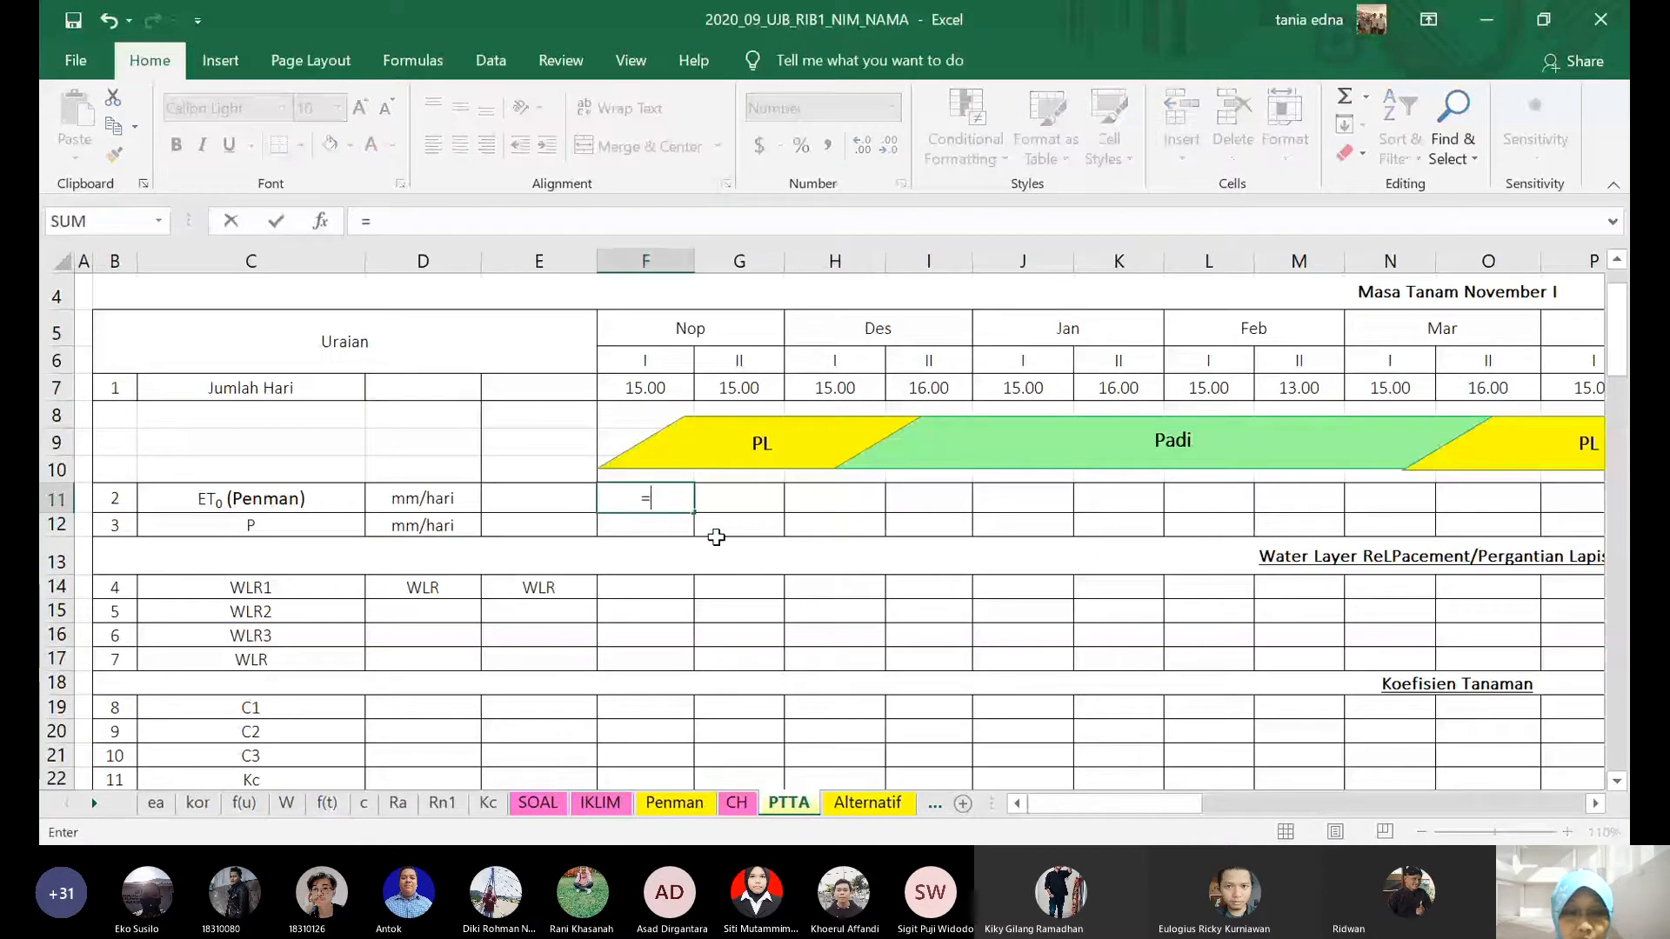
click(662, 813)
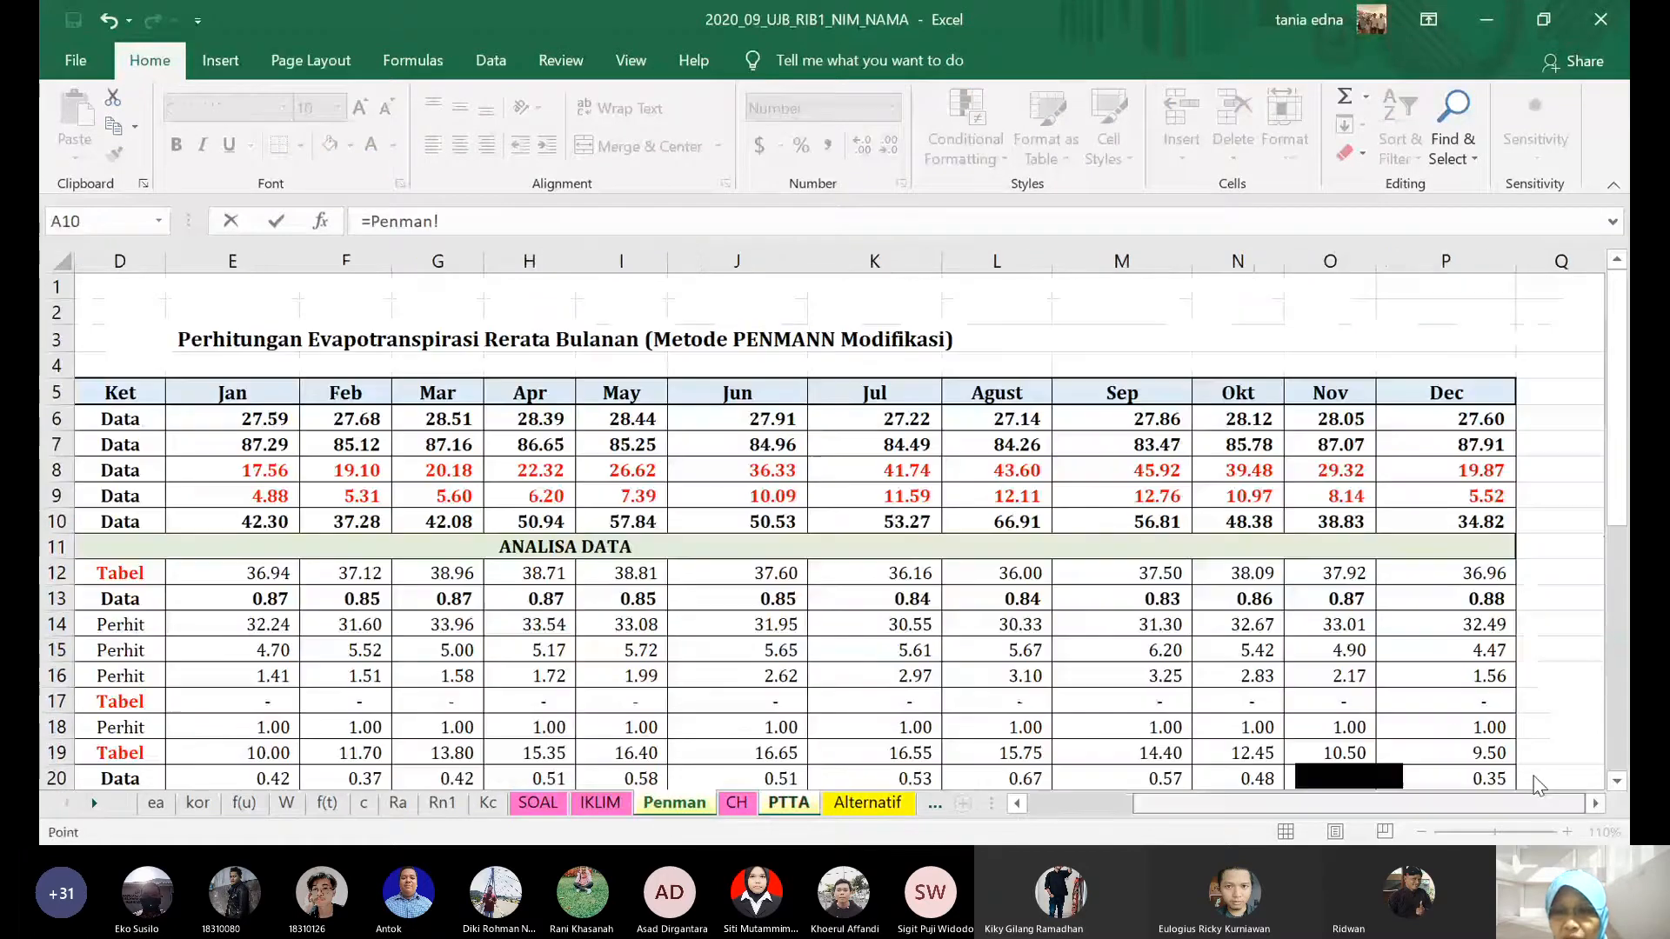
scroll(1536, 785, down, 4)
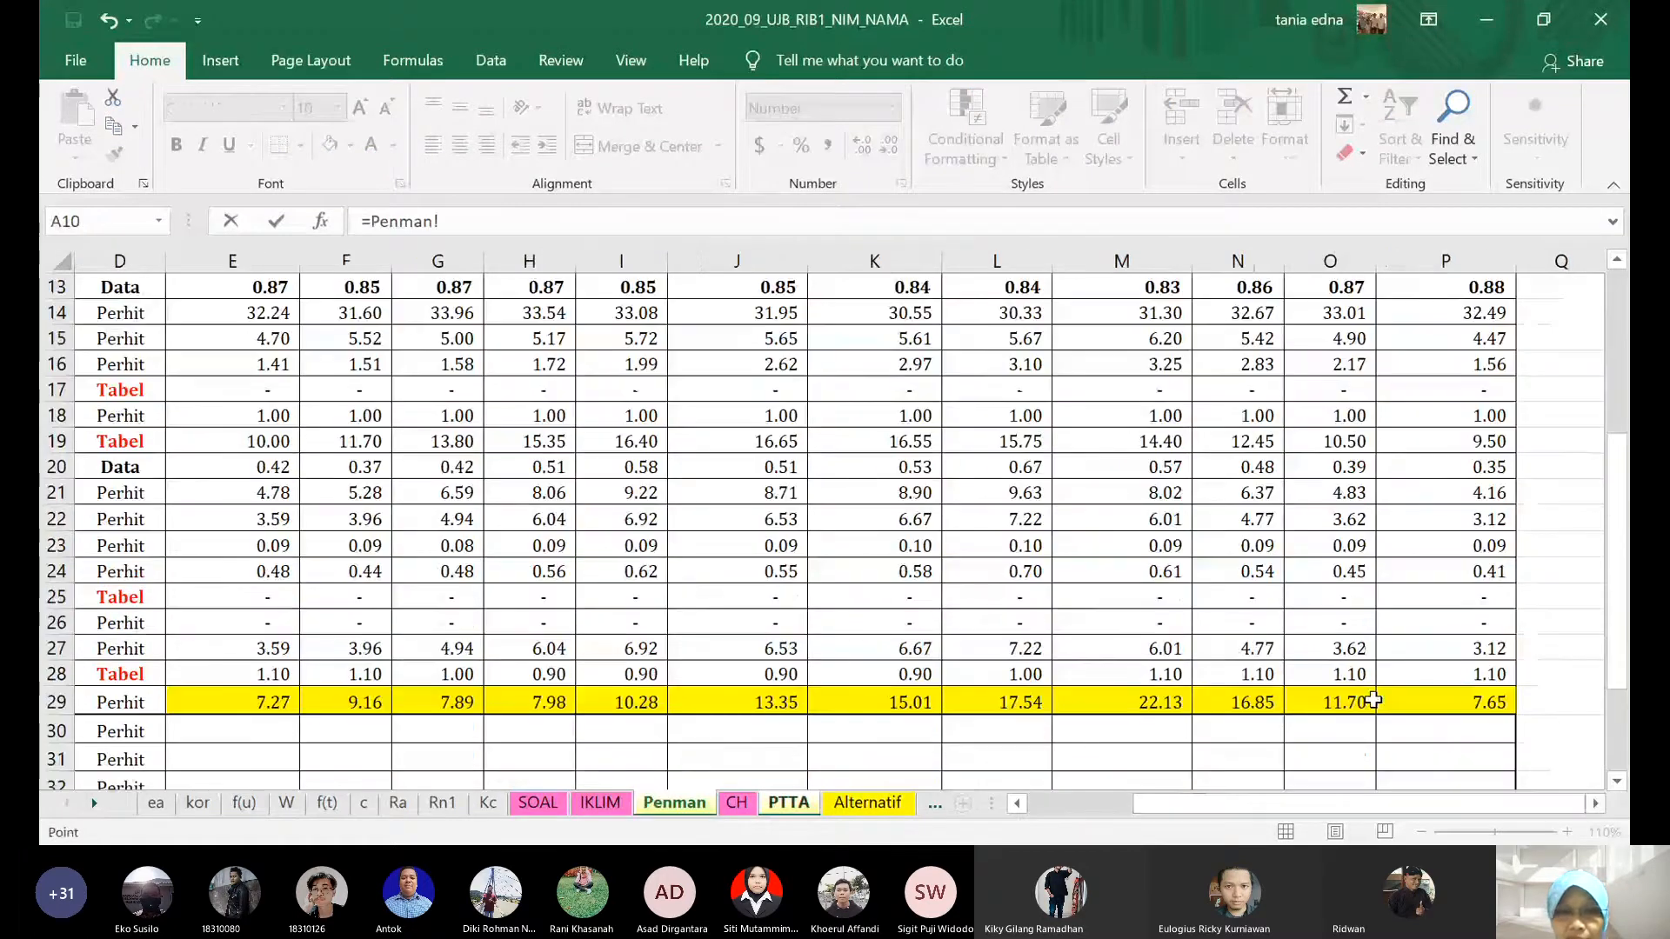
click(1330, 702)
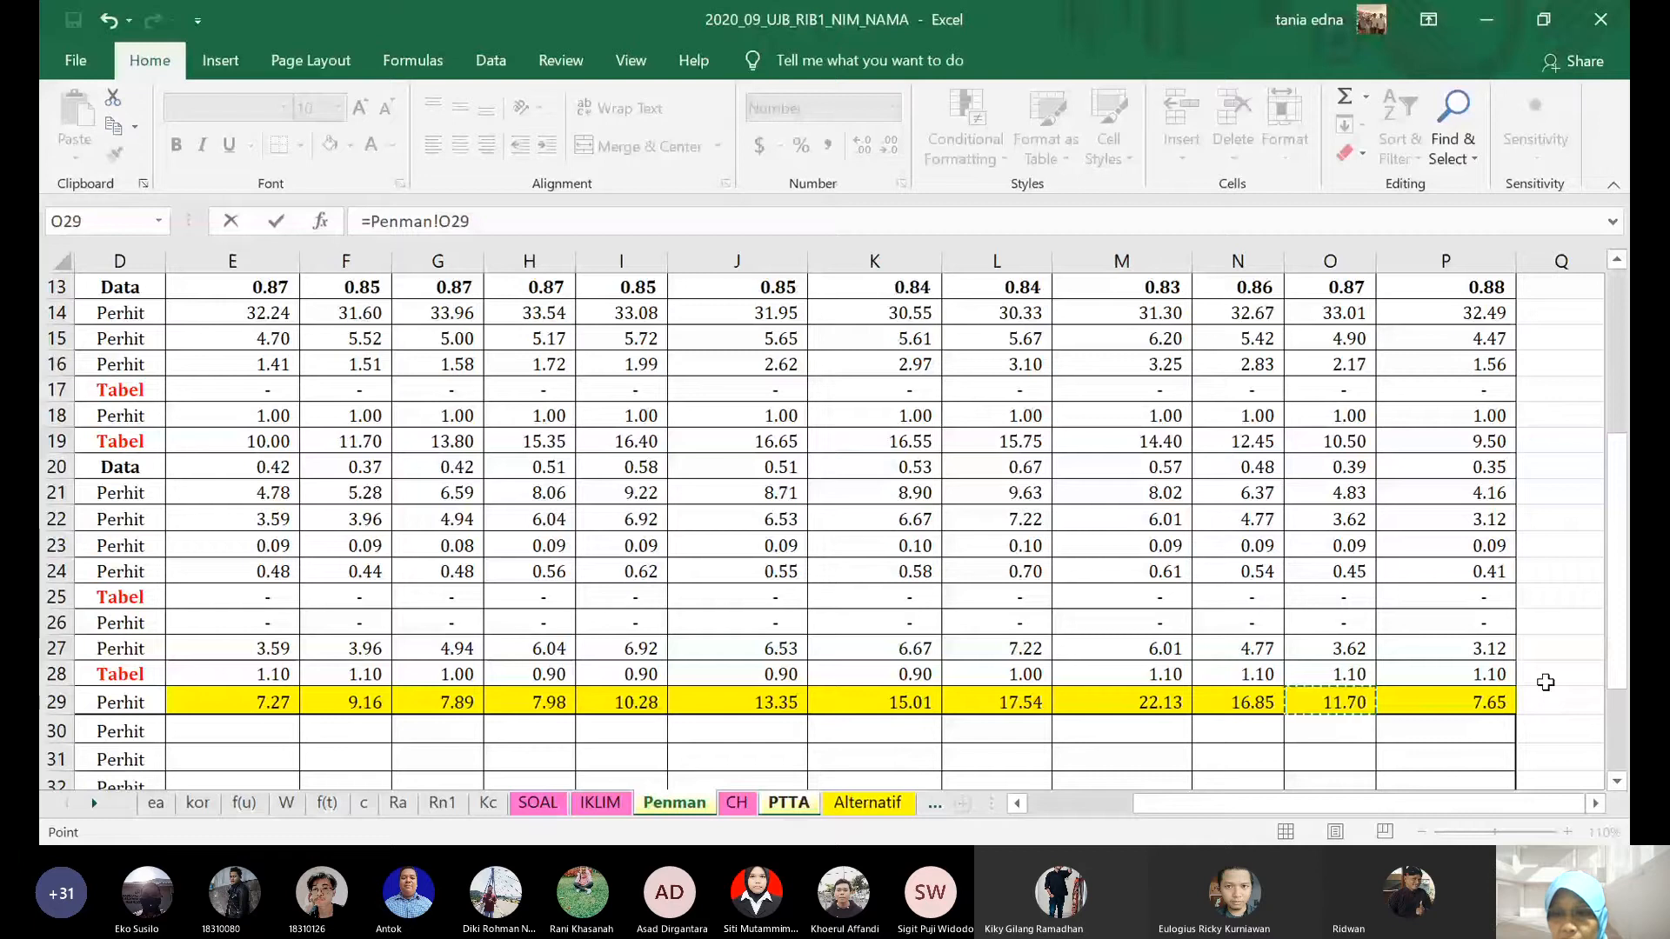
scroll(1546, 682, up, 2)
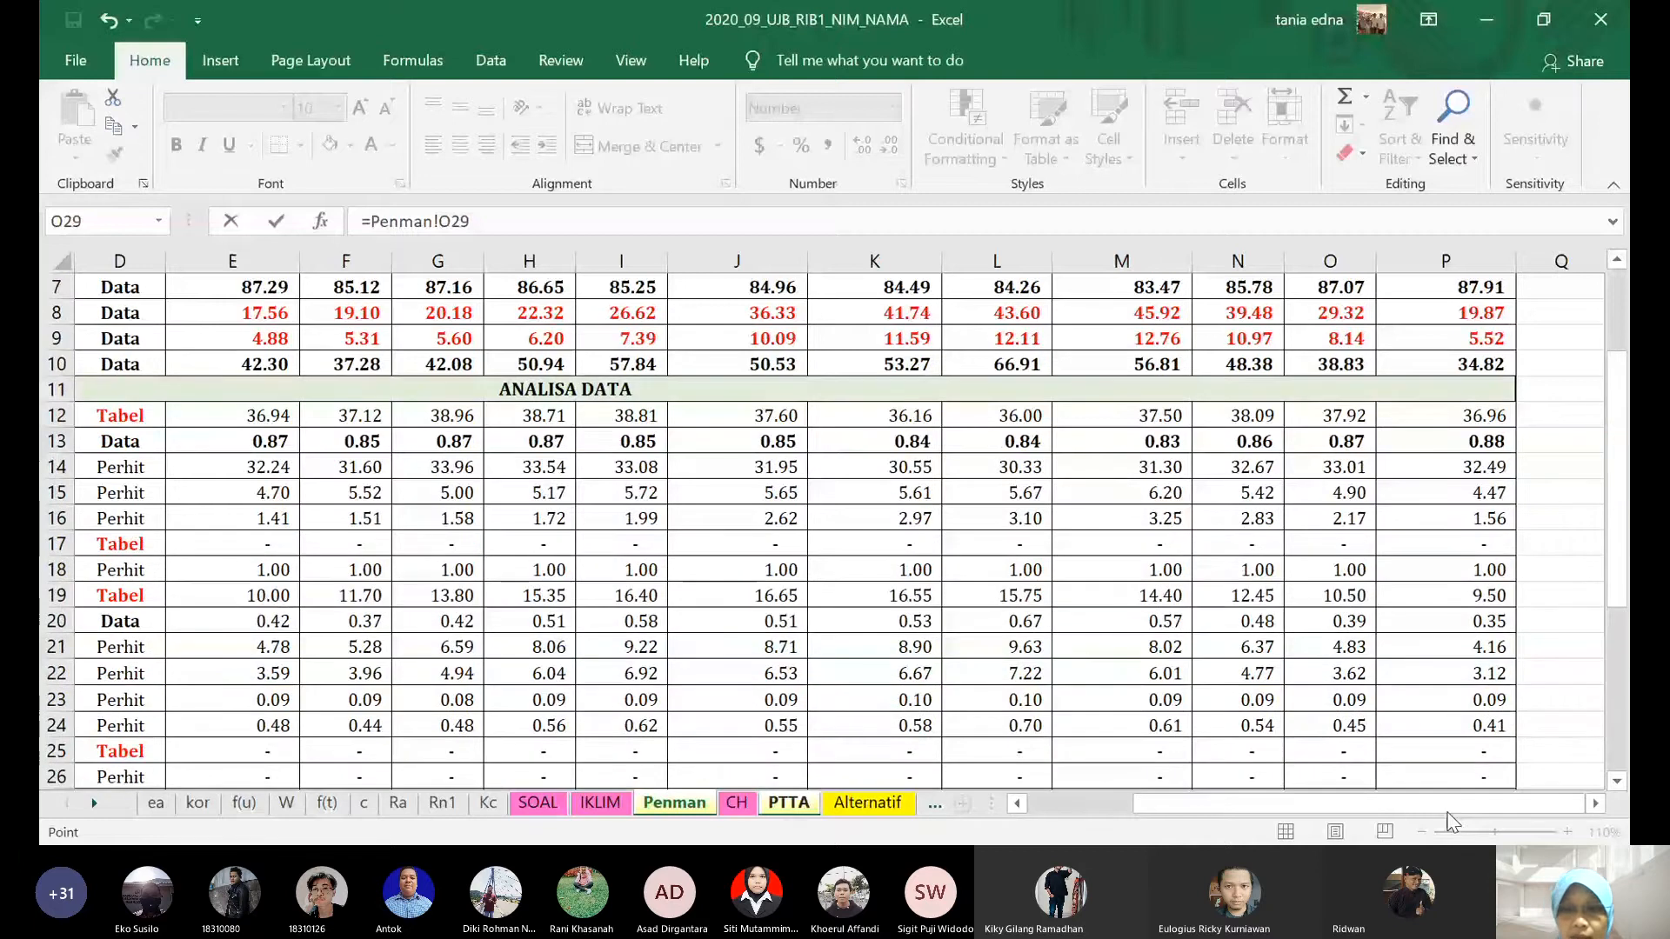
key(Return)
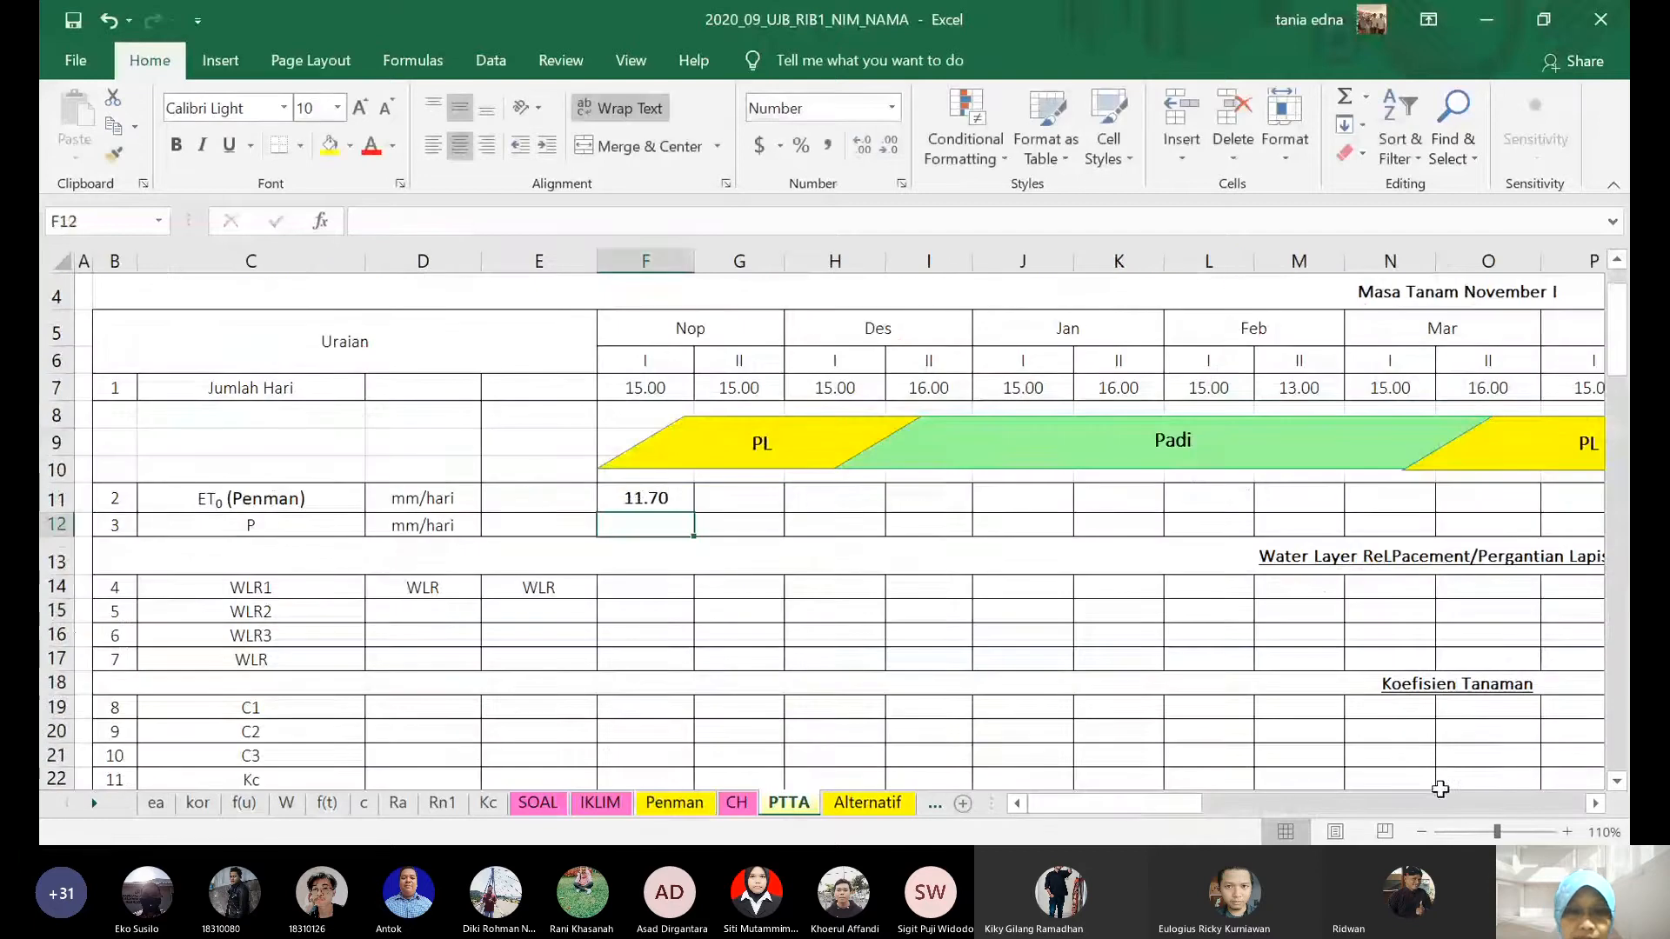
- Examine the monthly Et0 results in row 29 of the Penman sheet, from Jan to Dec, and the January formula in E29
click(674, 802)
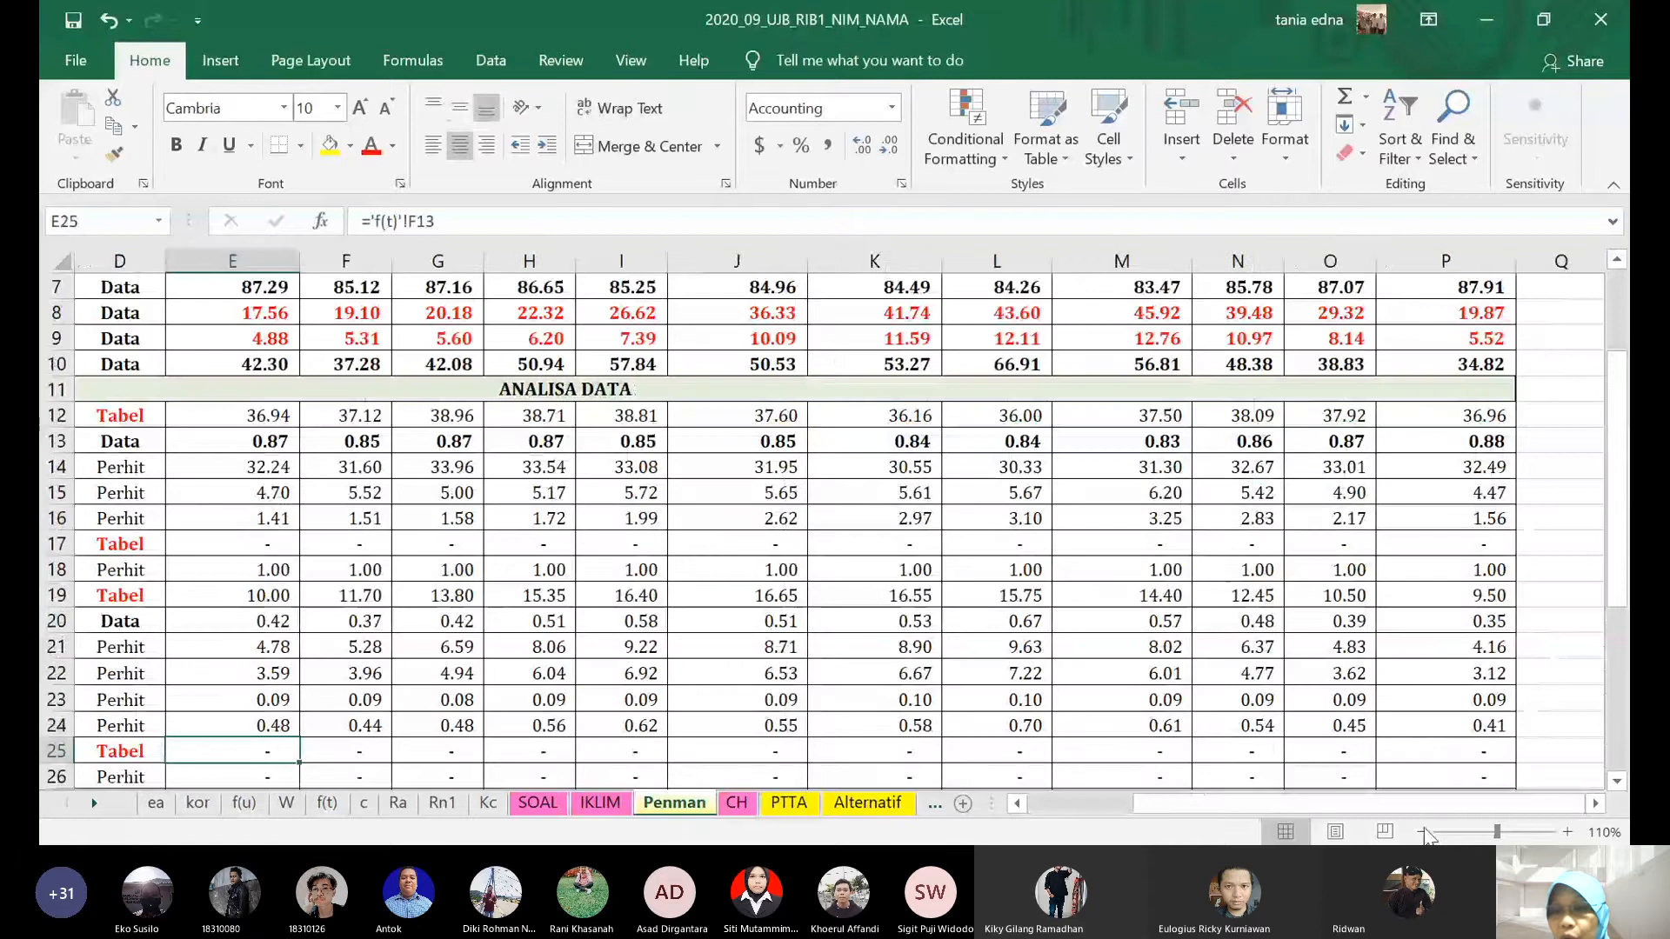
click(1423, 833)
click(1422, 833)
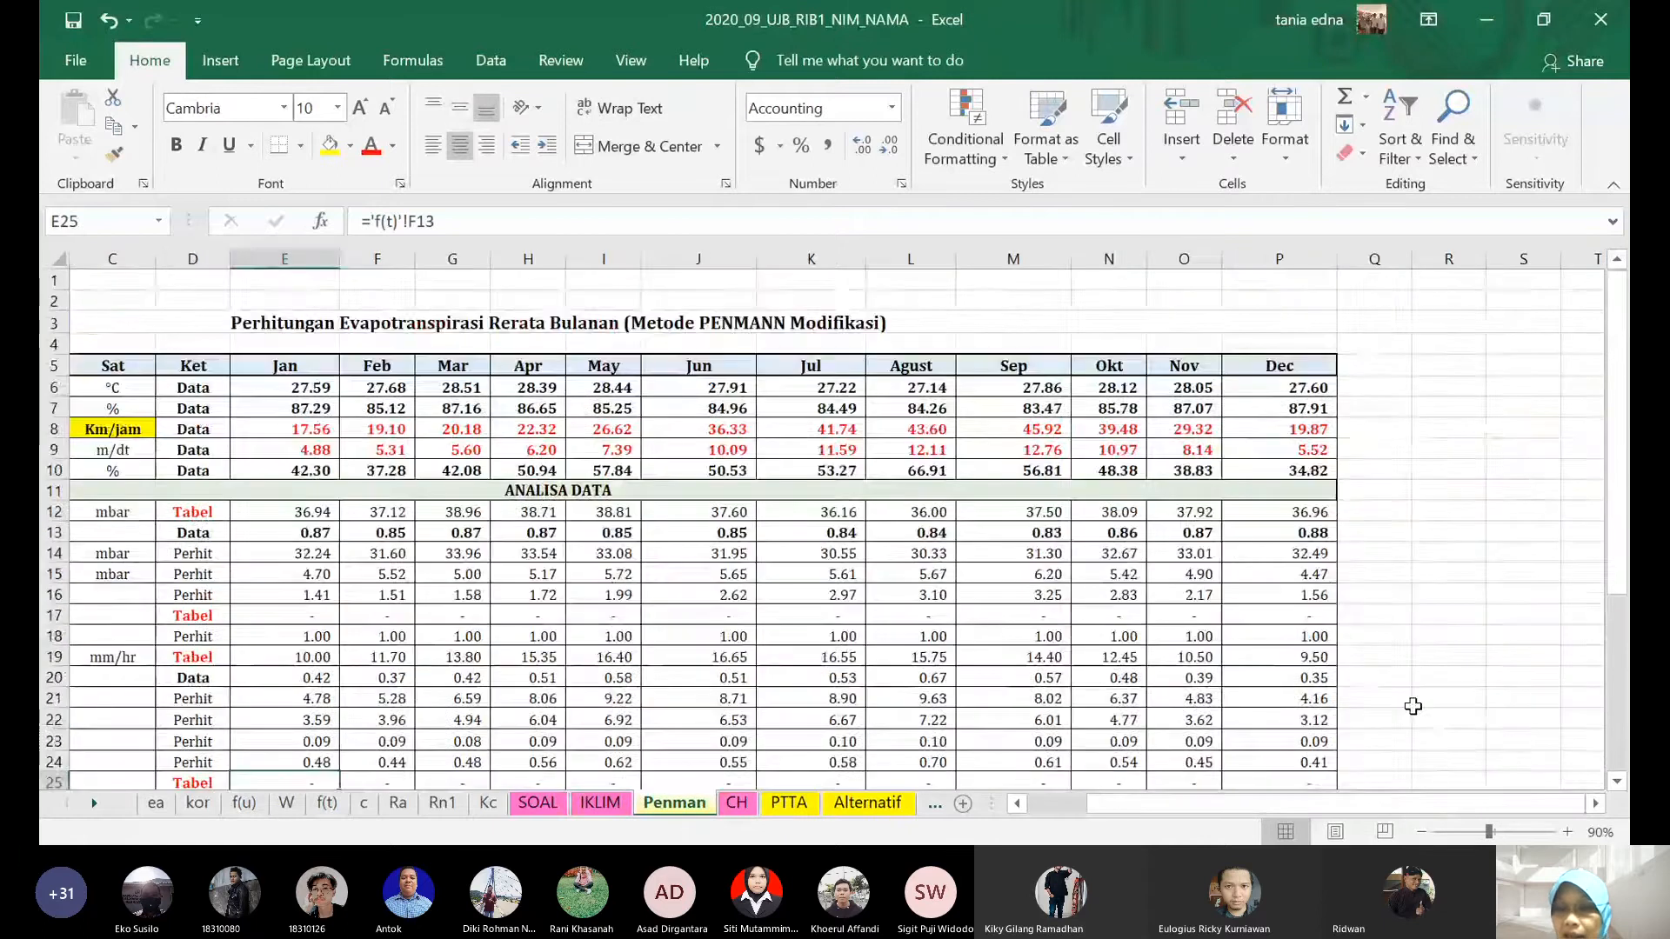
scroll(1413, 706, down, 2)
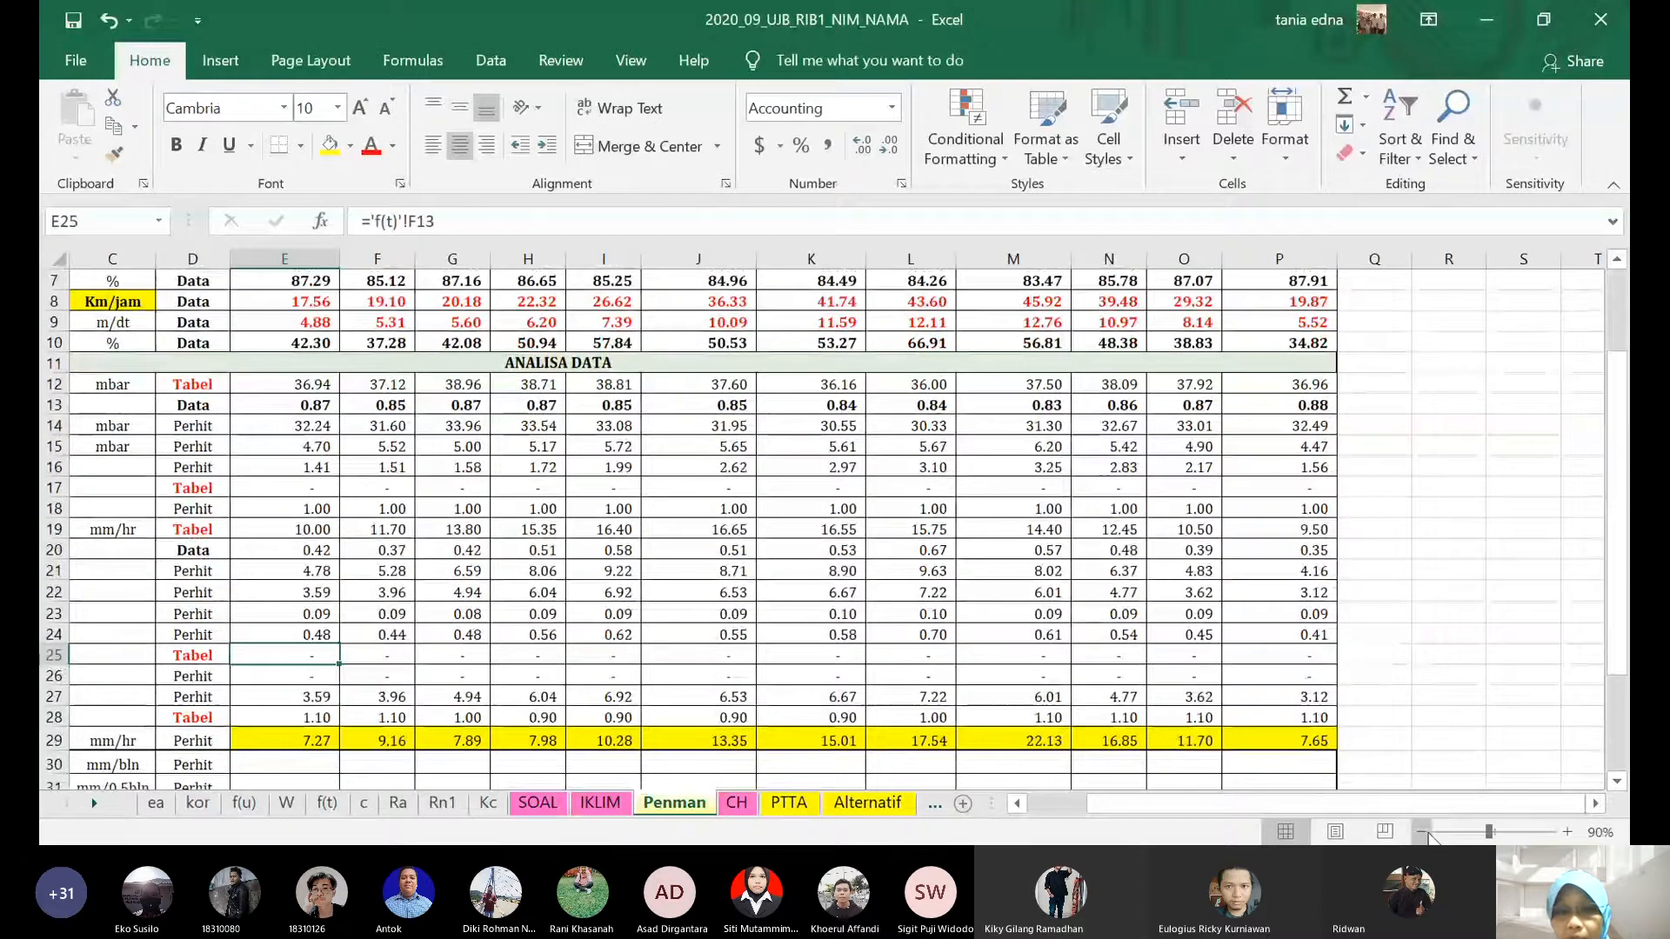
click(1423, 832)
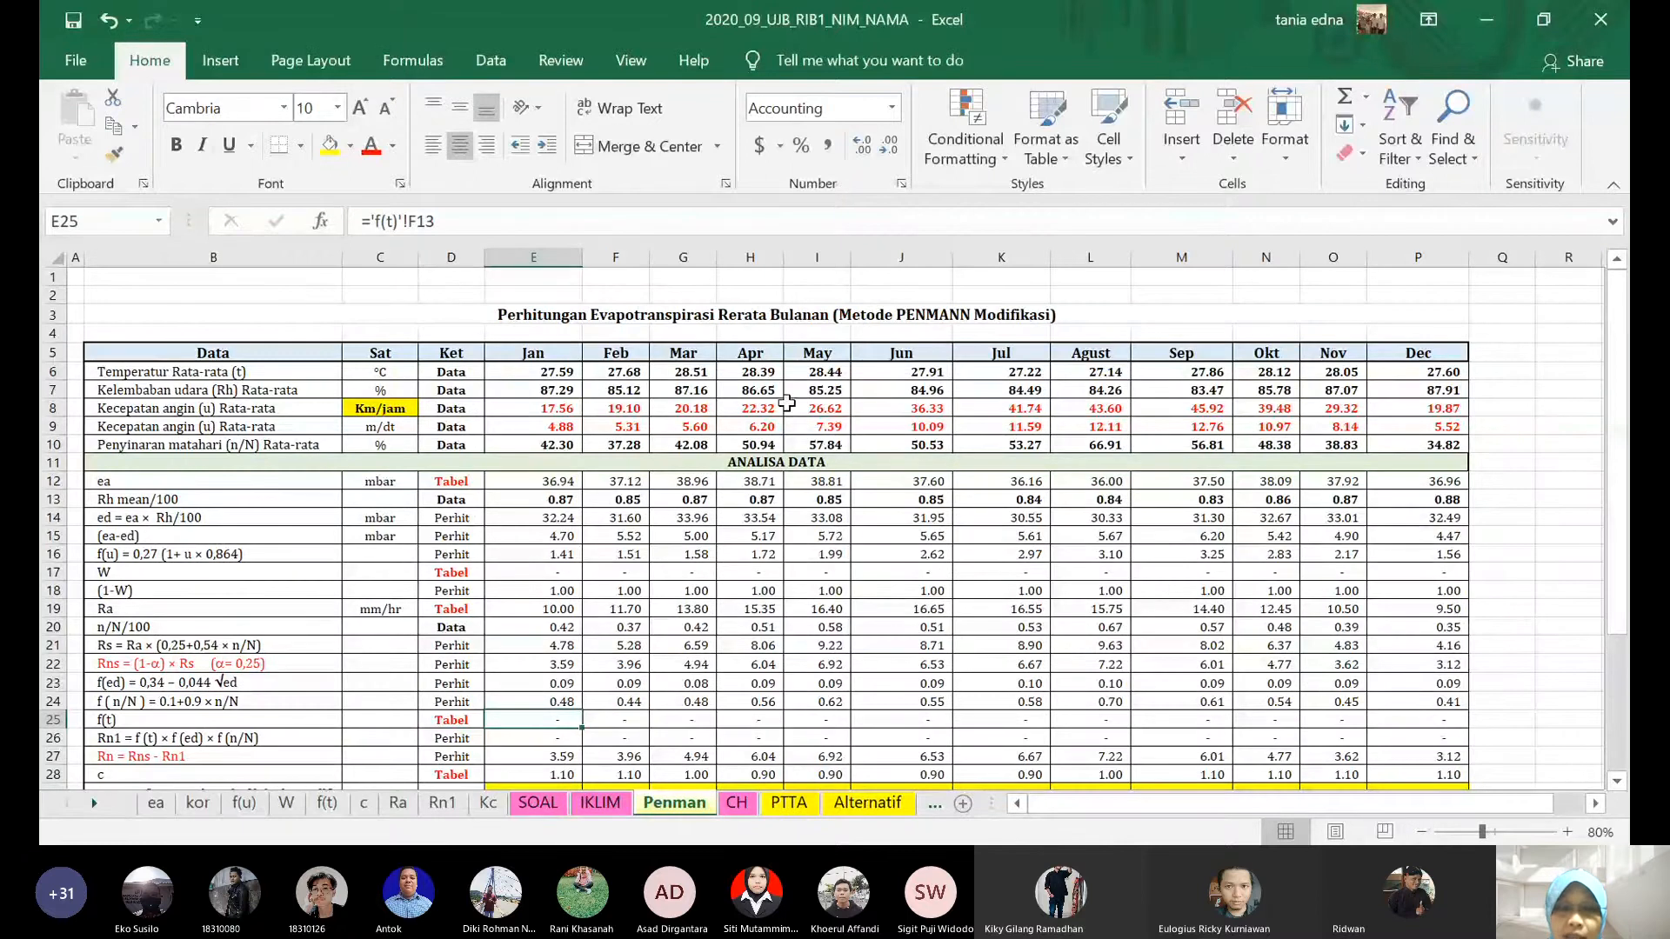
scroll(556, 438, down, 1)
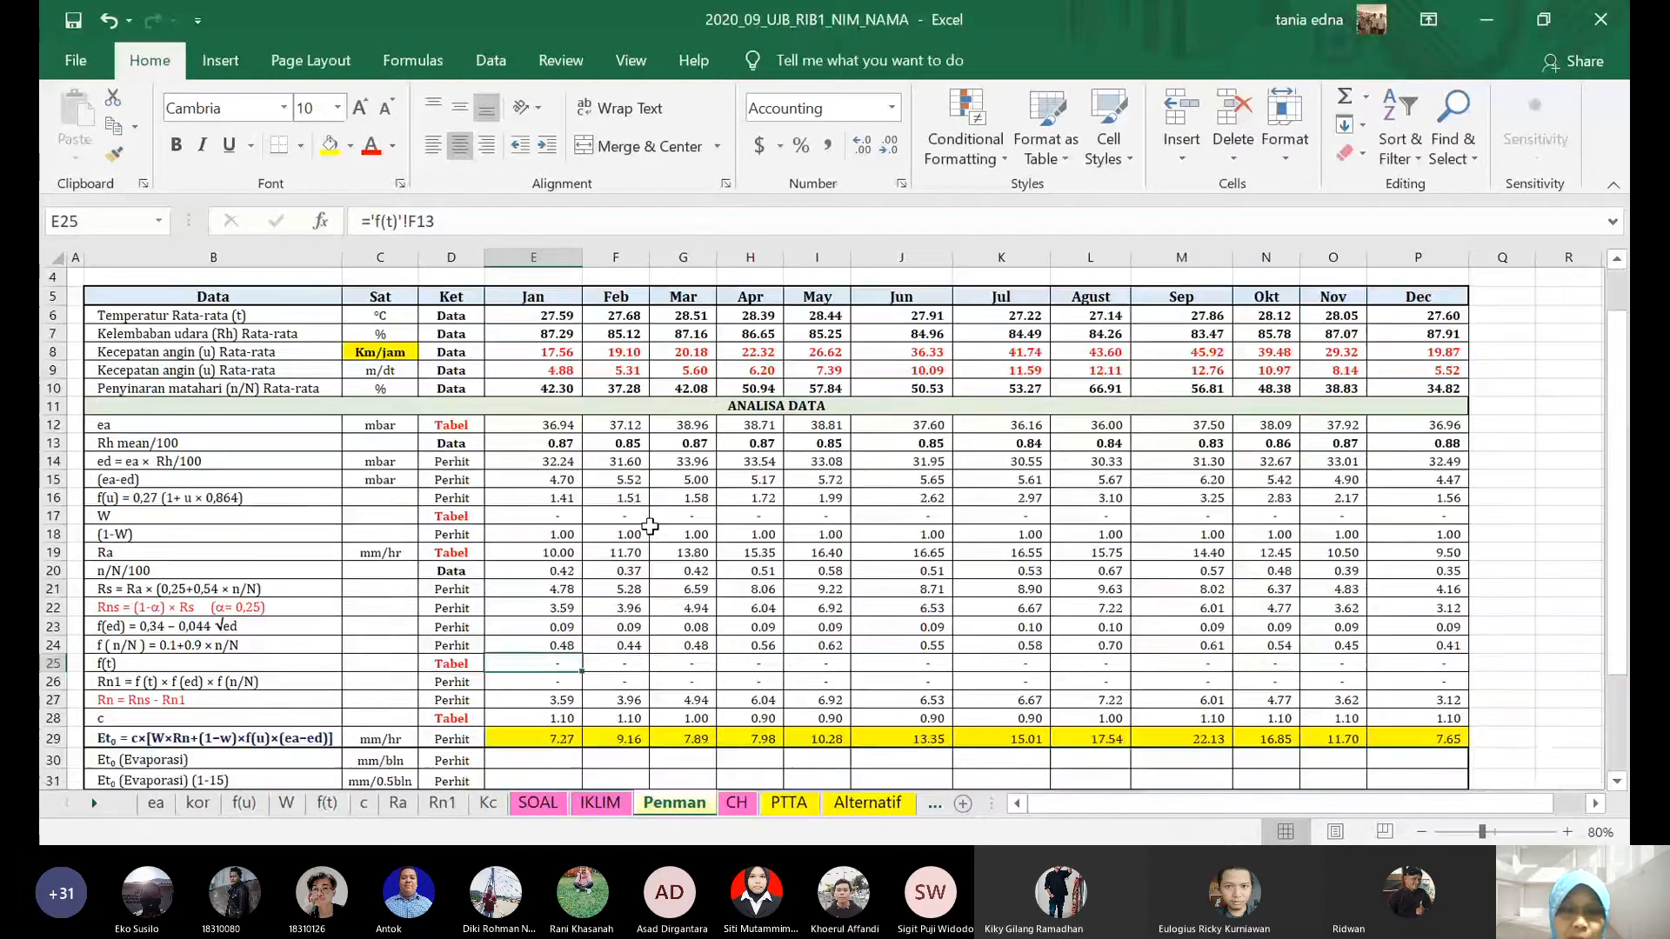
scroll(556, 438, up, 1)
click(1422, 833)
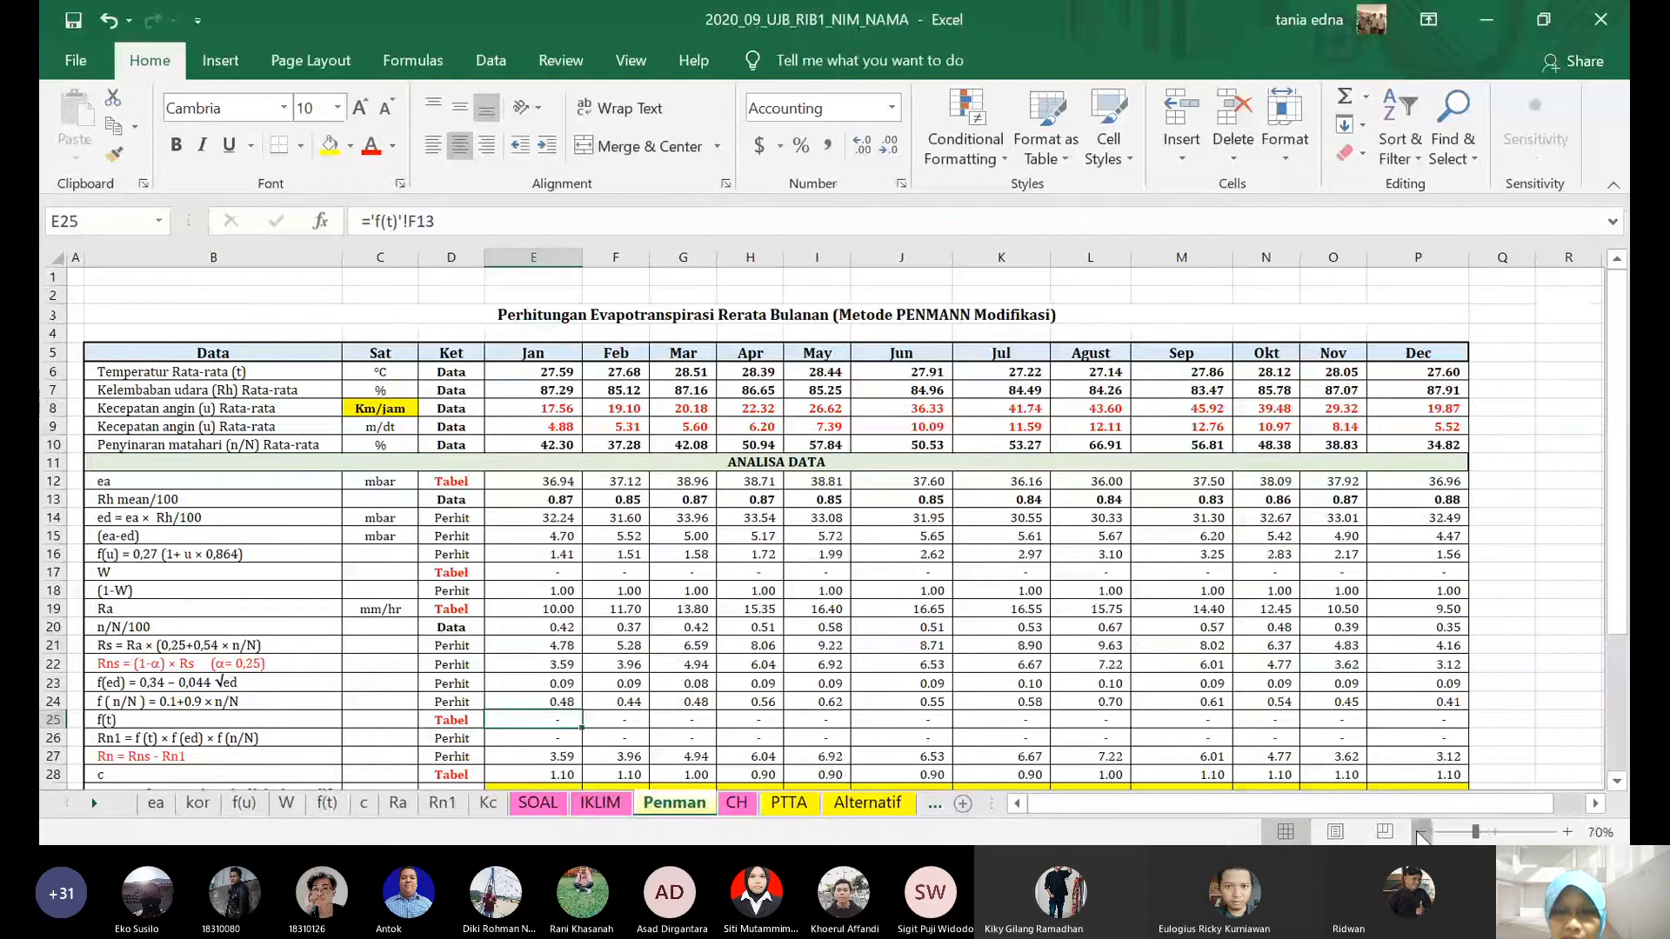
click(1617, 782)
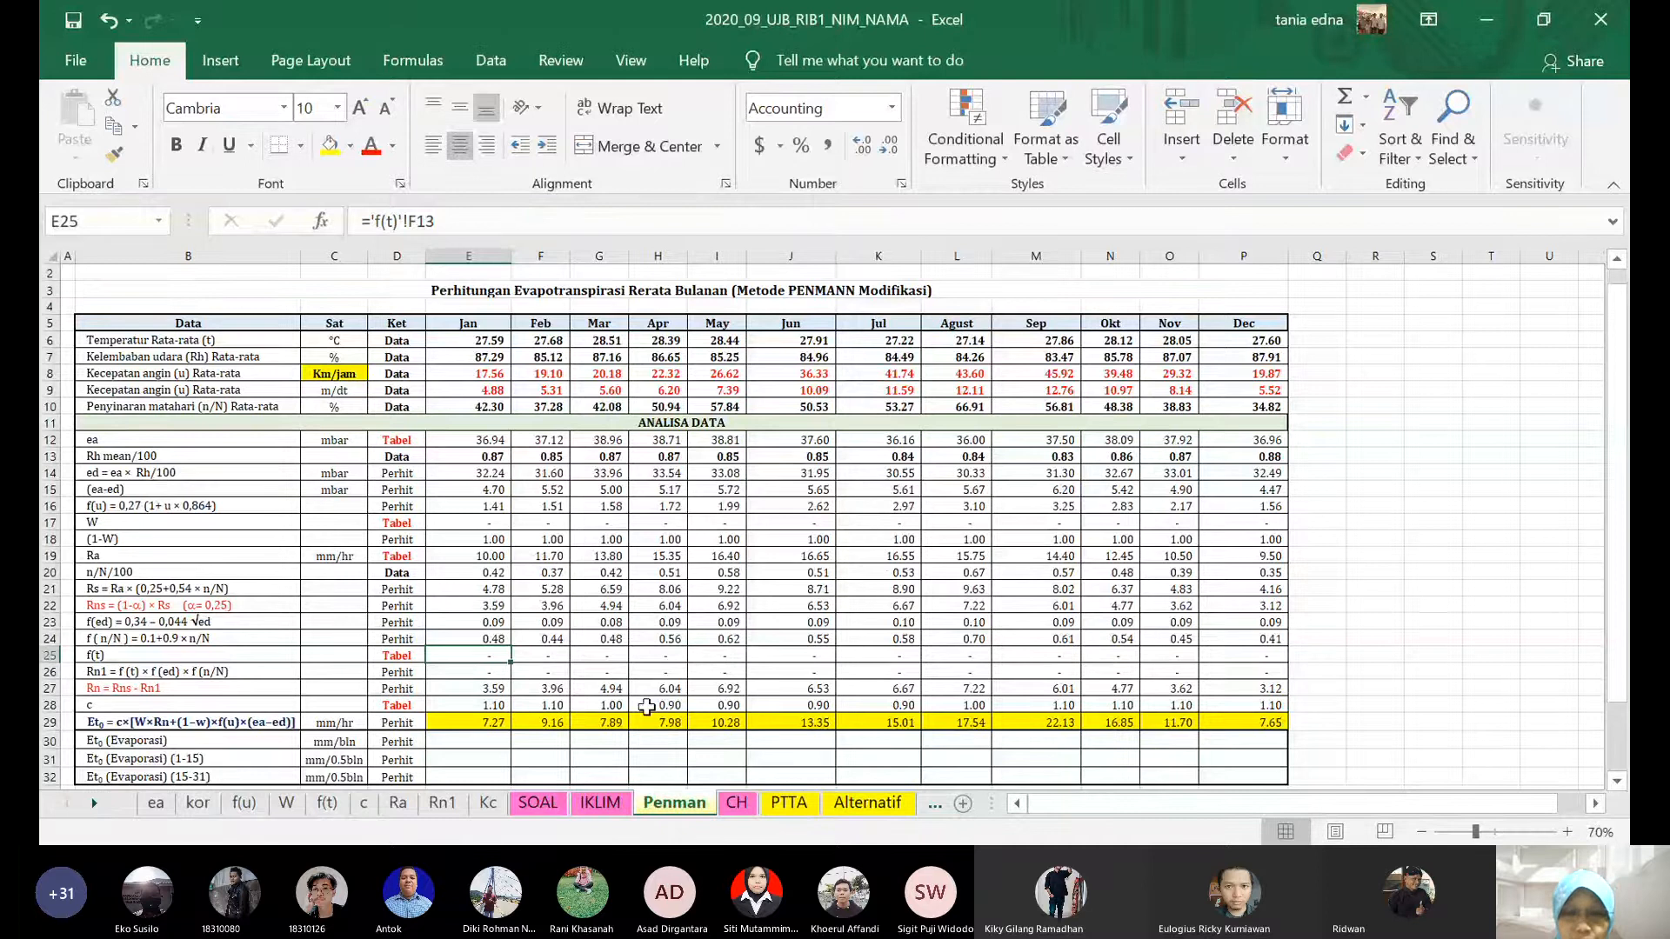
click(1568, 832)
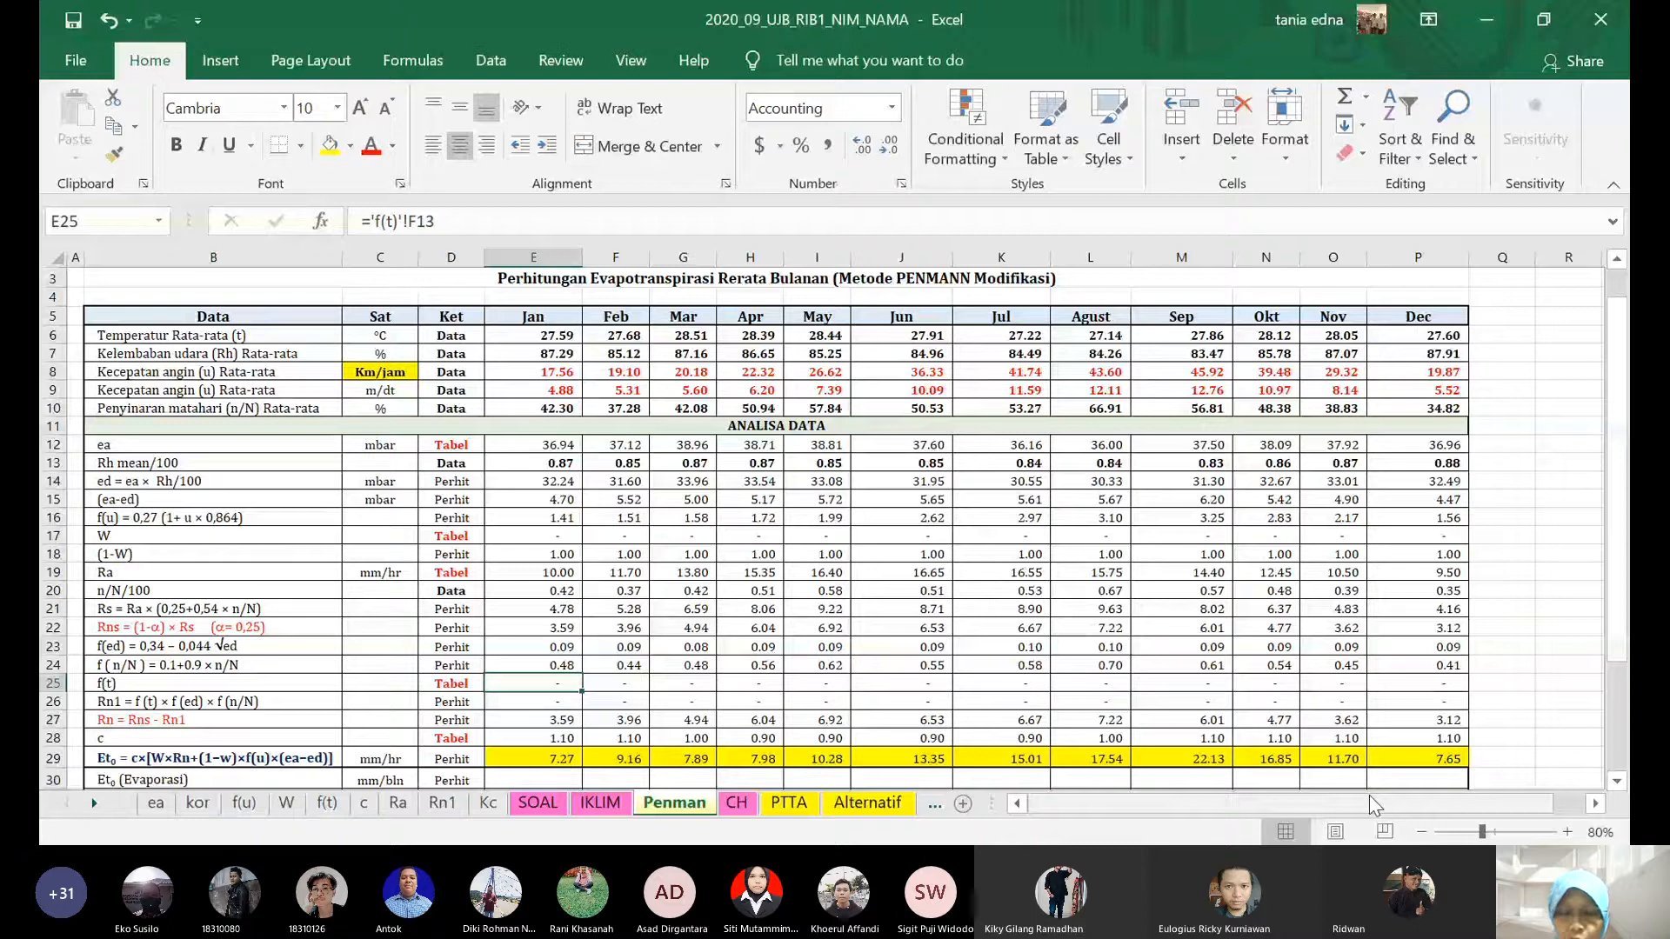
click(553, 757)
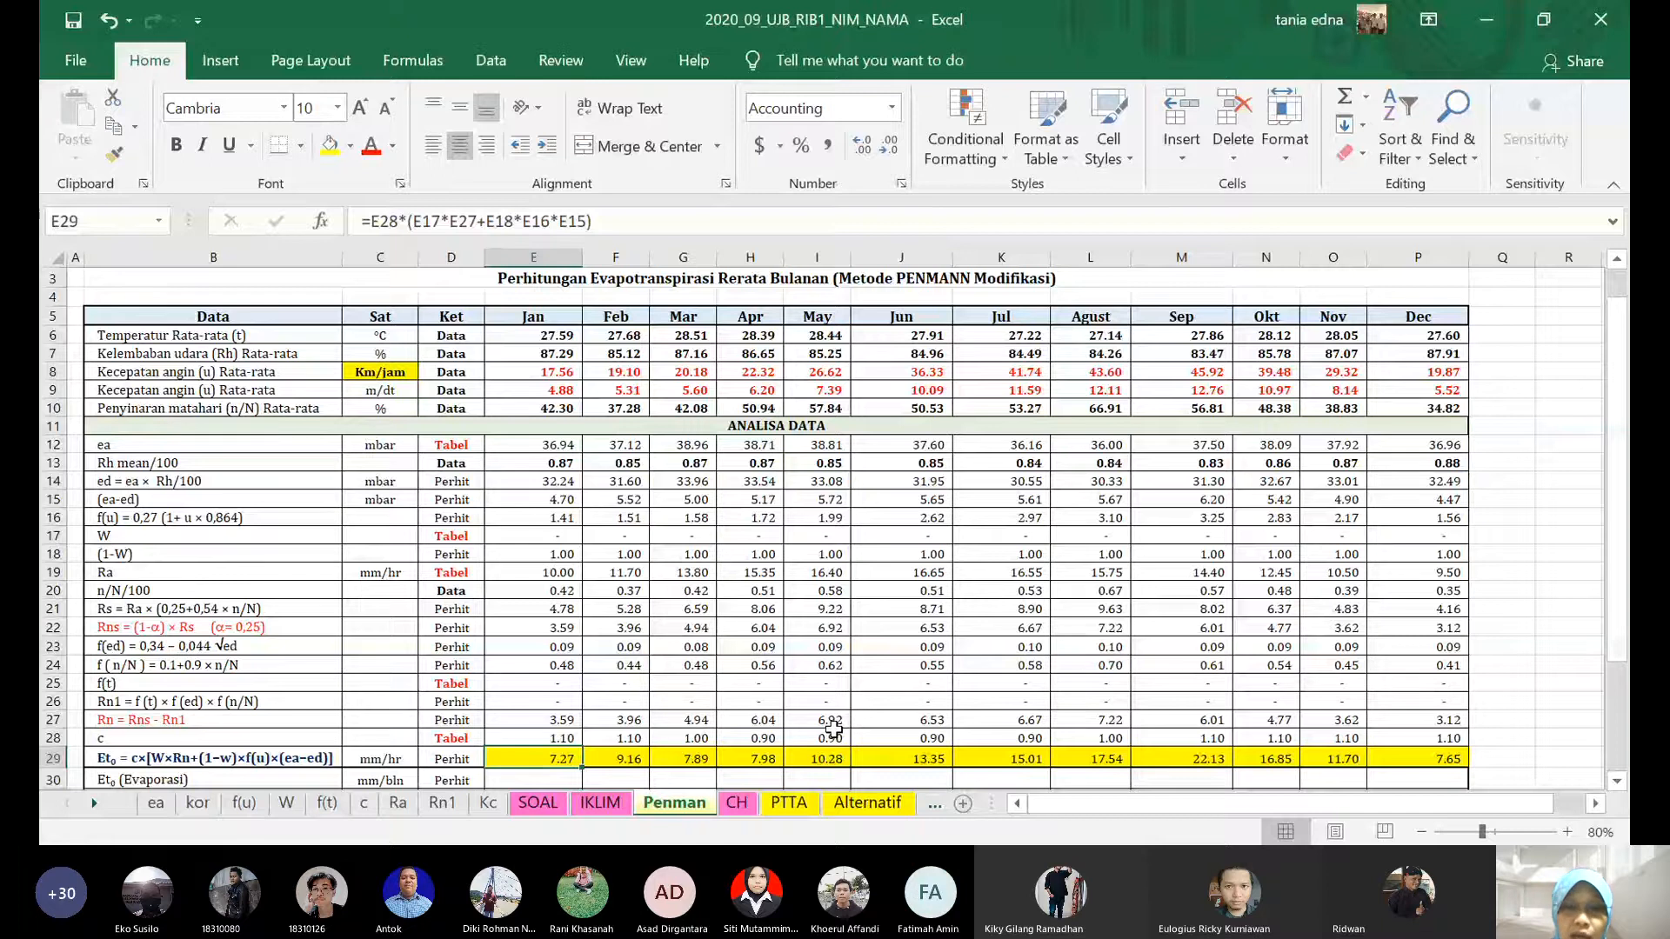
- On the PTTA sheet, link the second Nop ET0 (Penman) cell G11 to the first-half cell F11
click(789, 804)
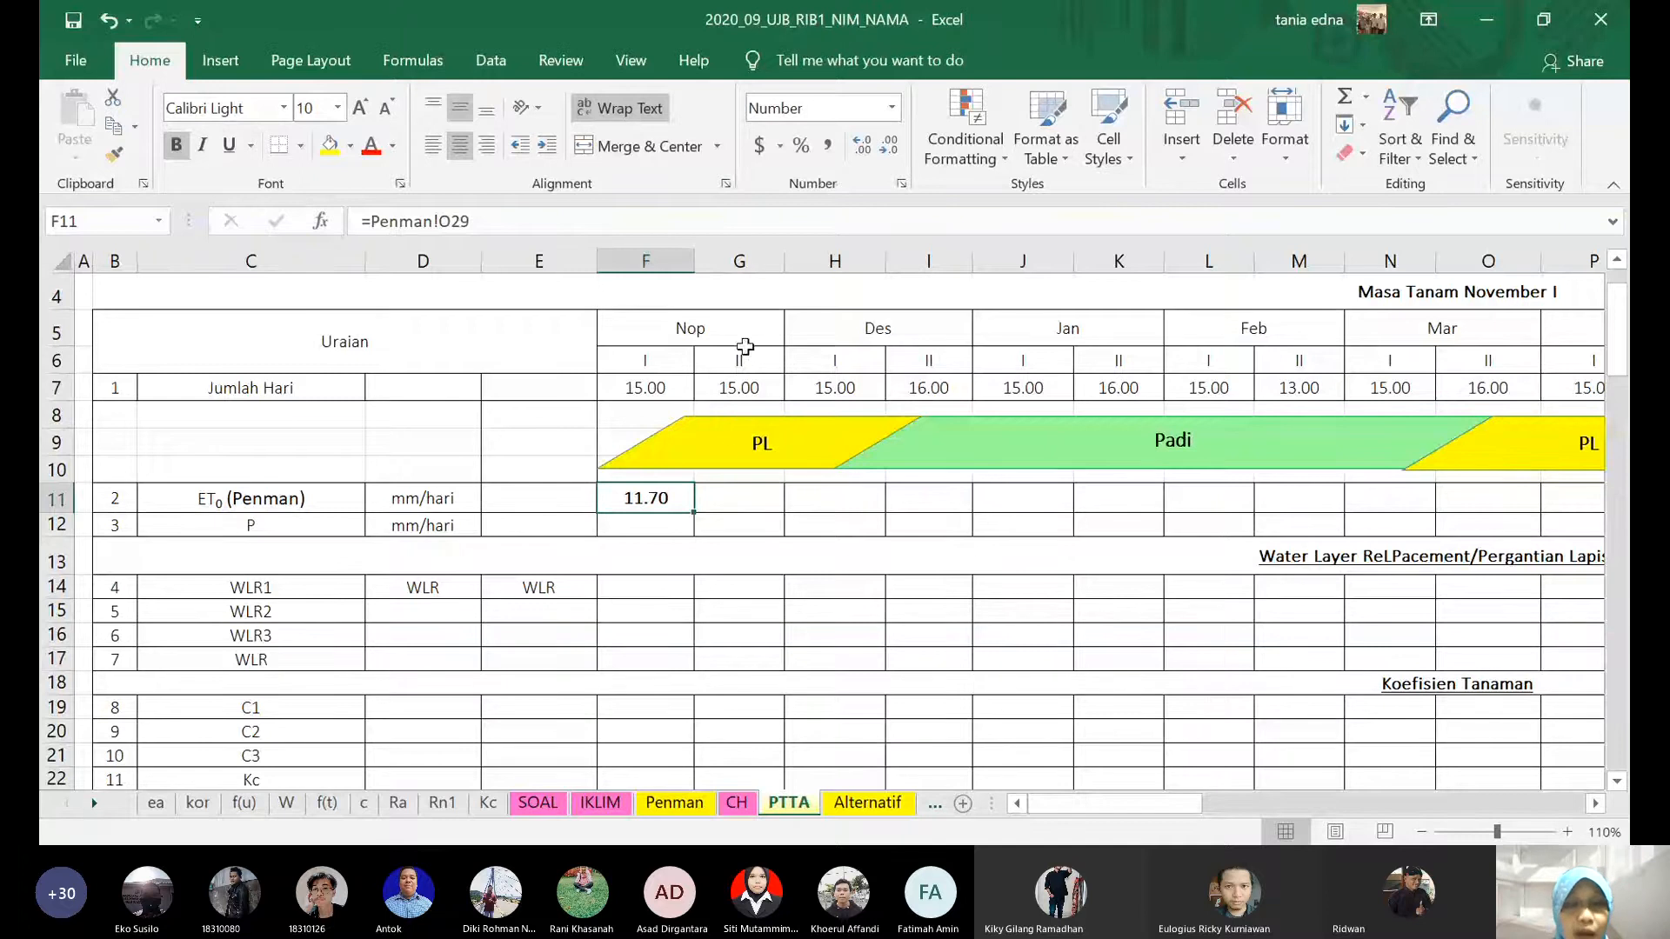
click(752, 507)
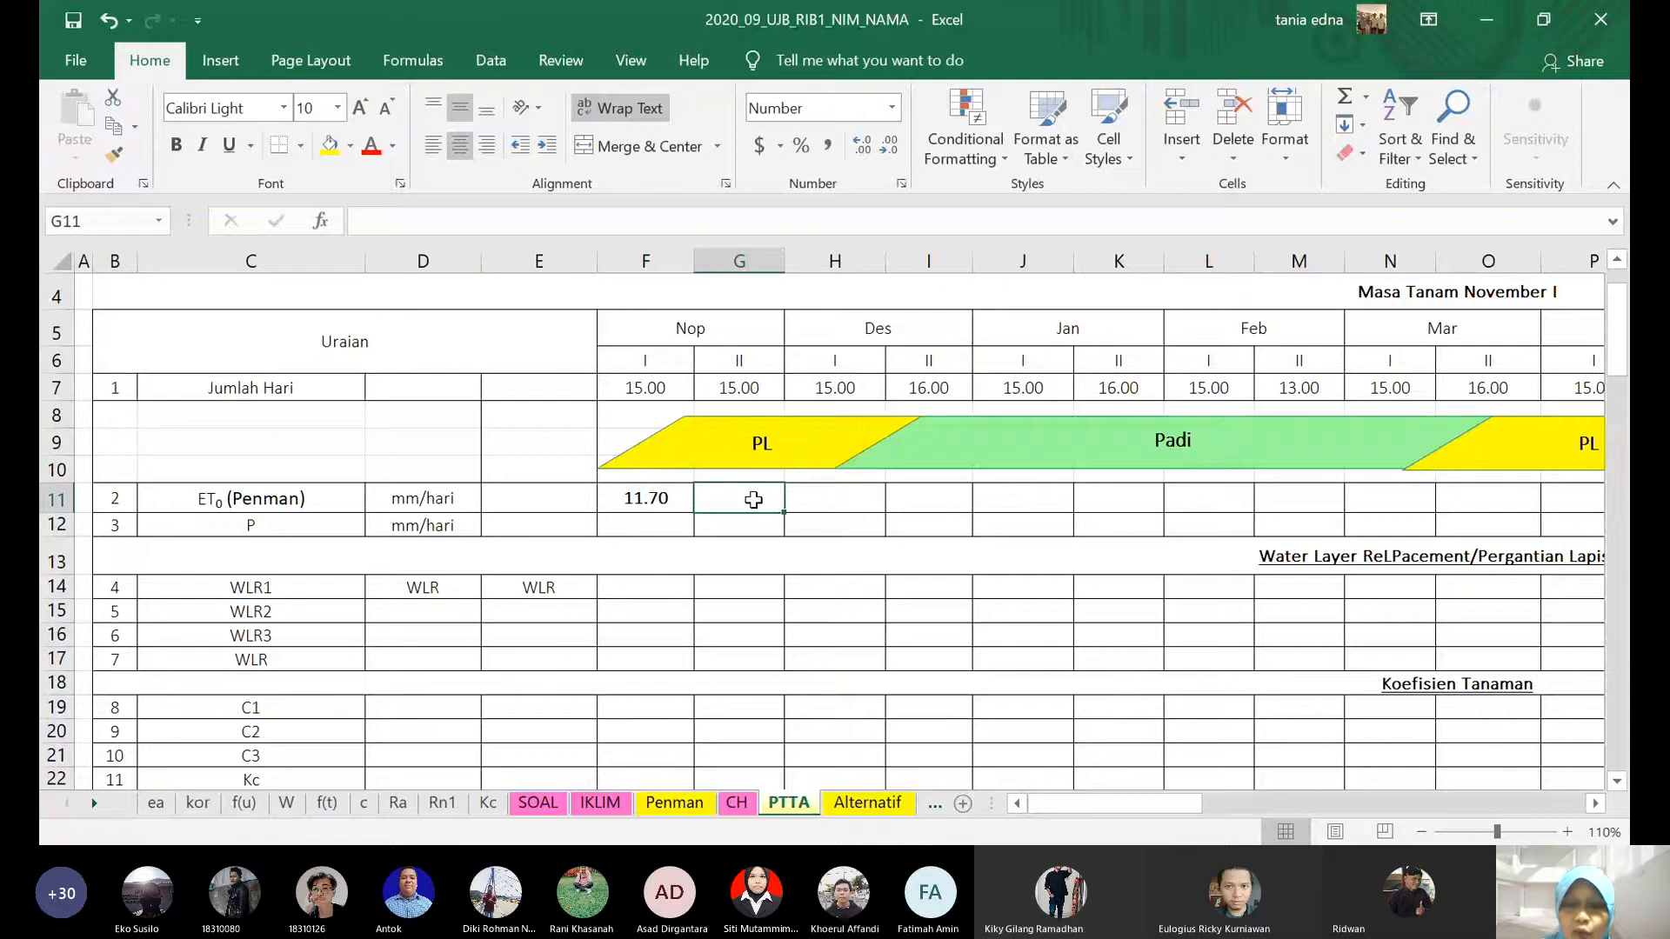
text(=)
key(Left)
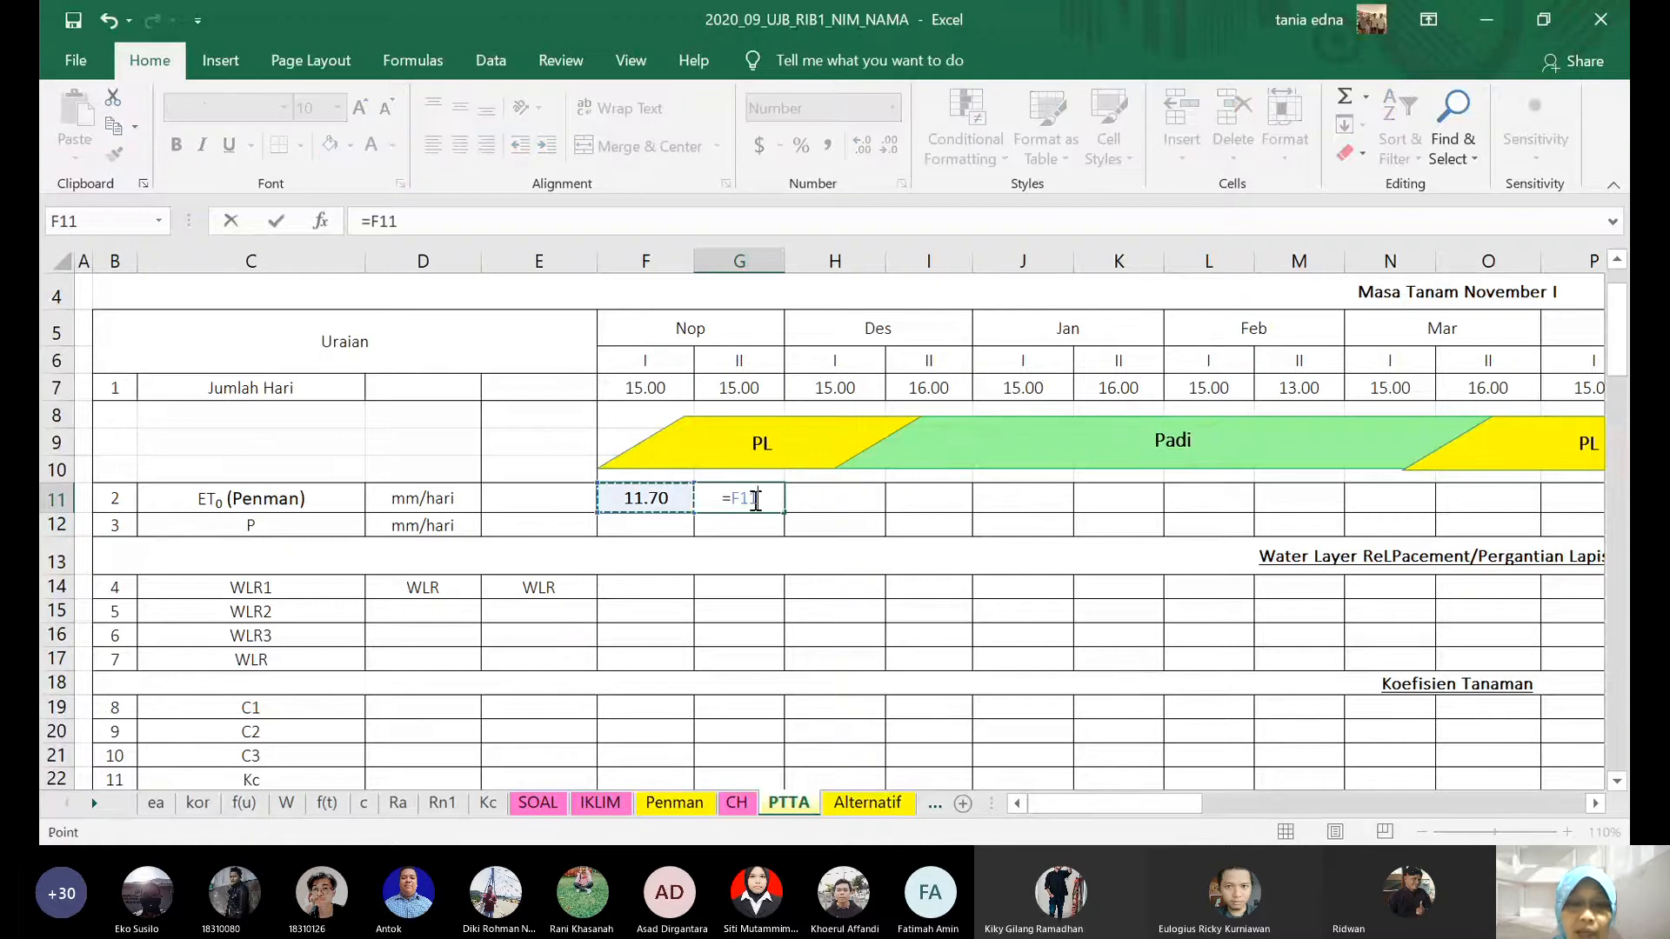
key(ctrl+Return)
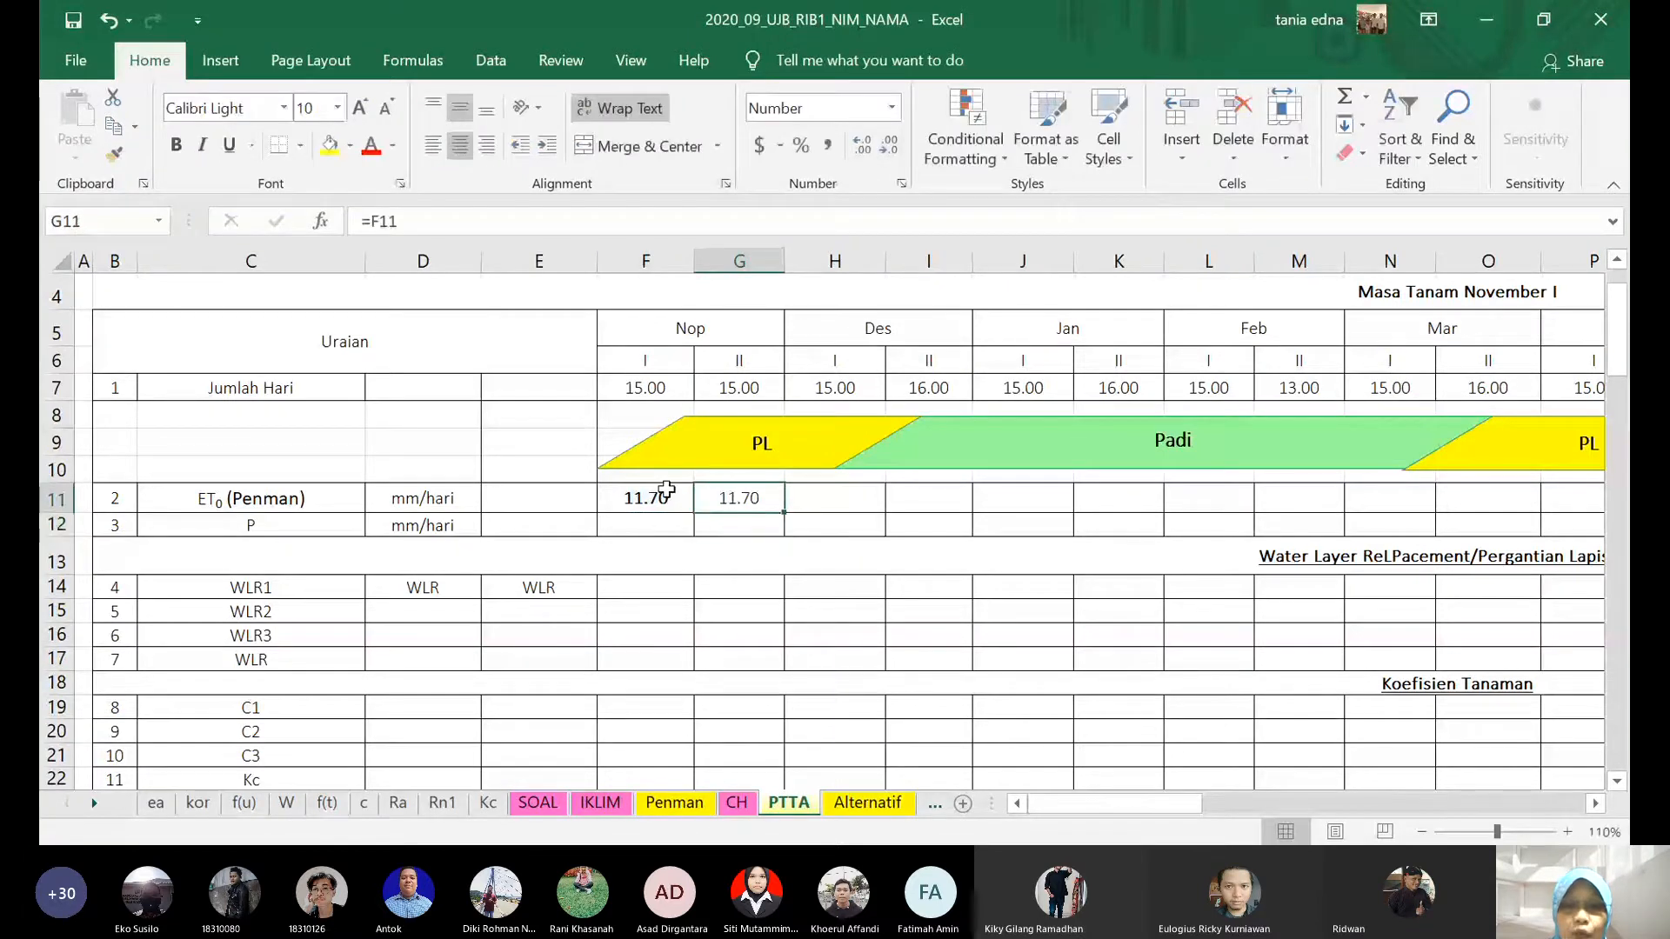
click(666, 490)
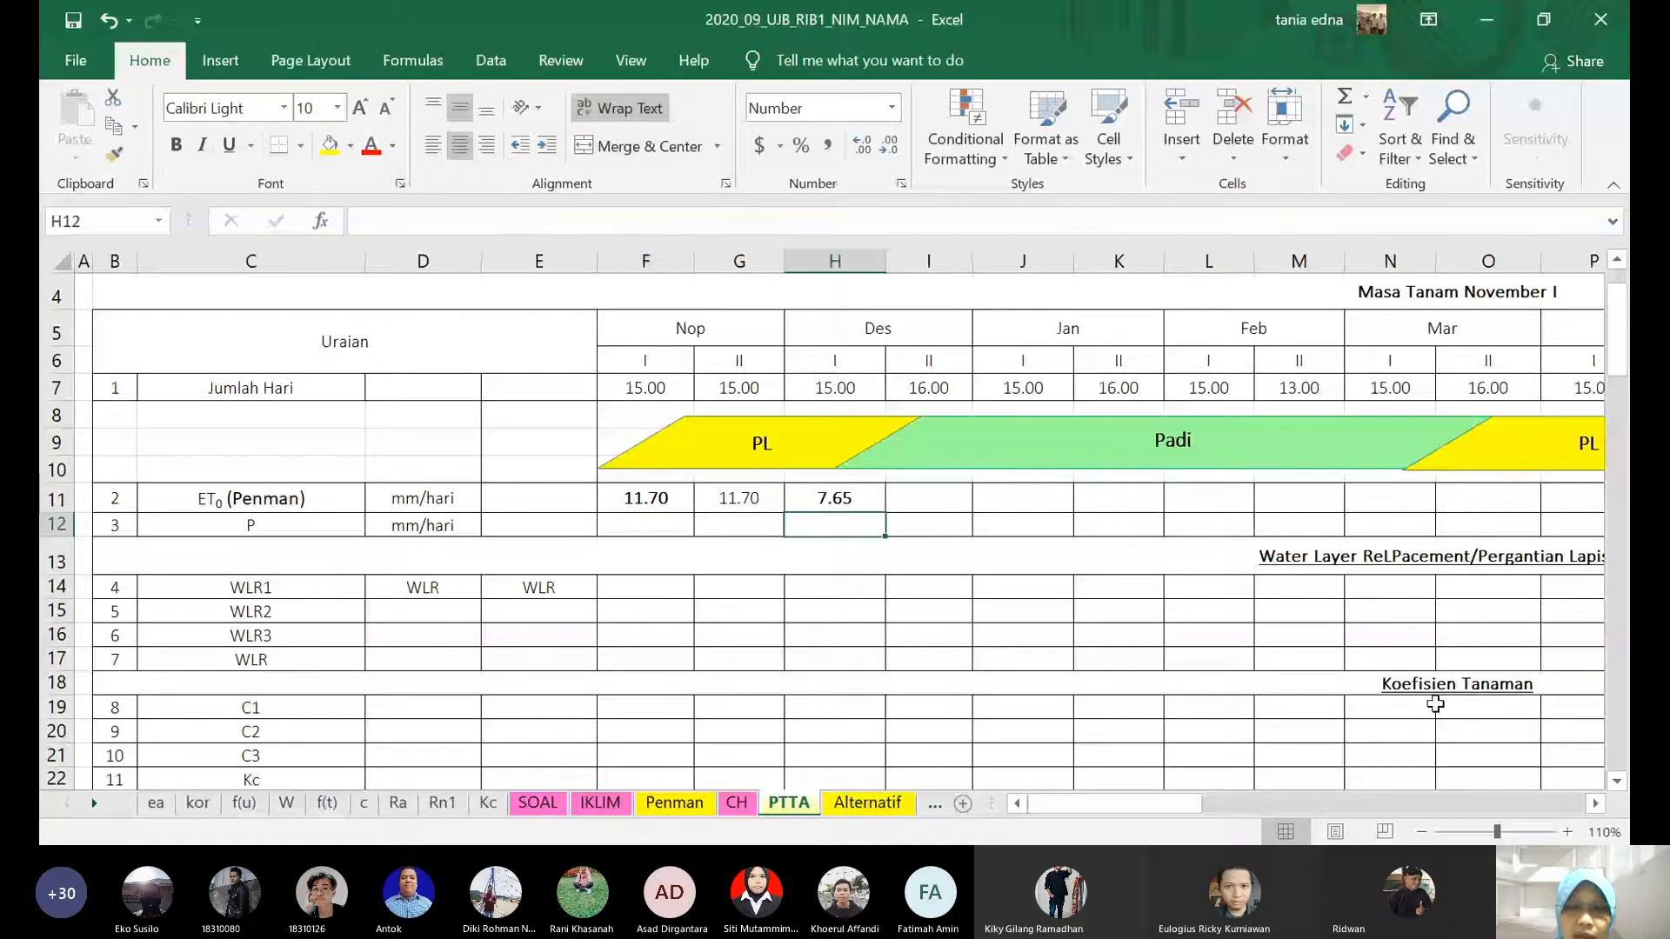
- Copy the second-half Nop ET0 formula from G11 into the second Des cell, I11
click(761, 493)
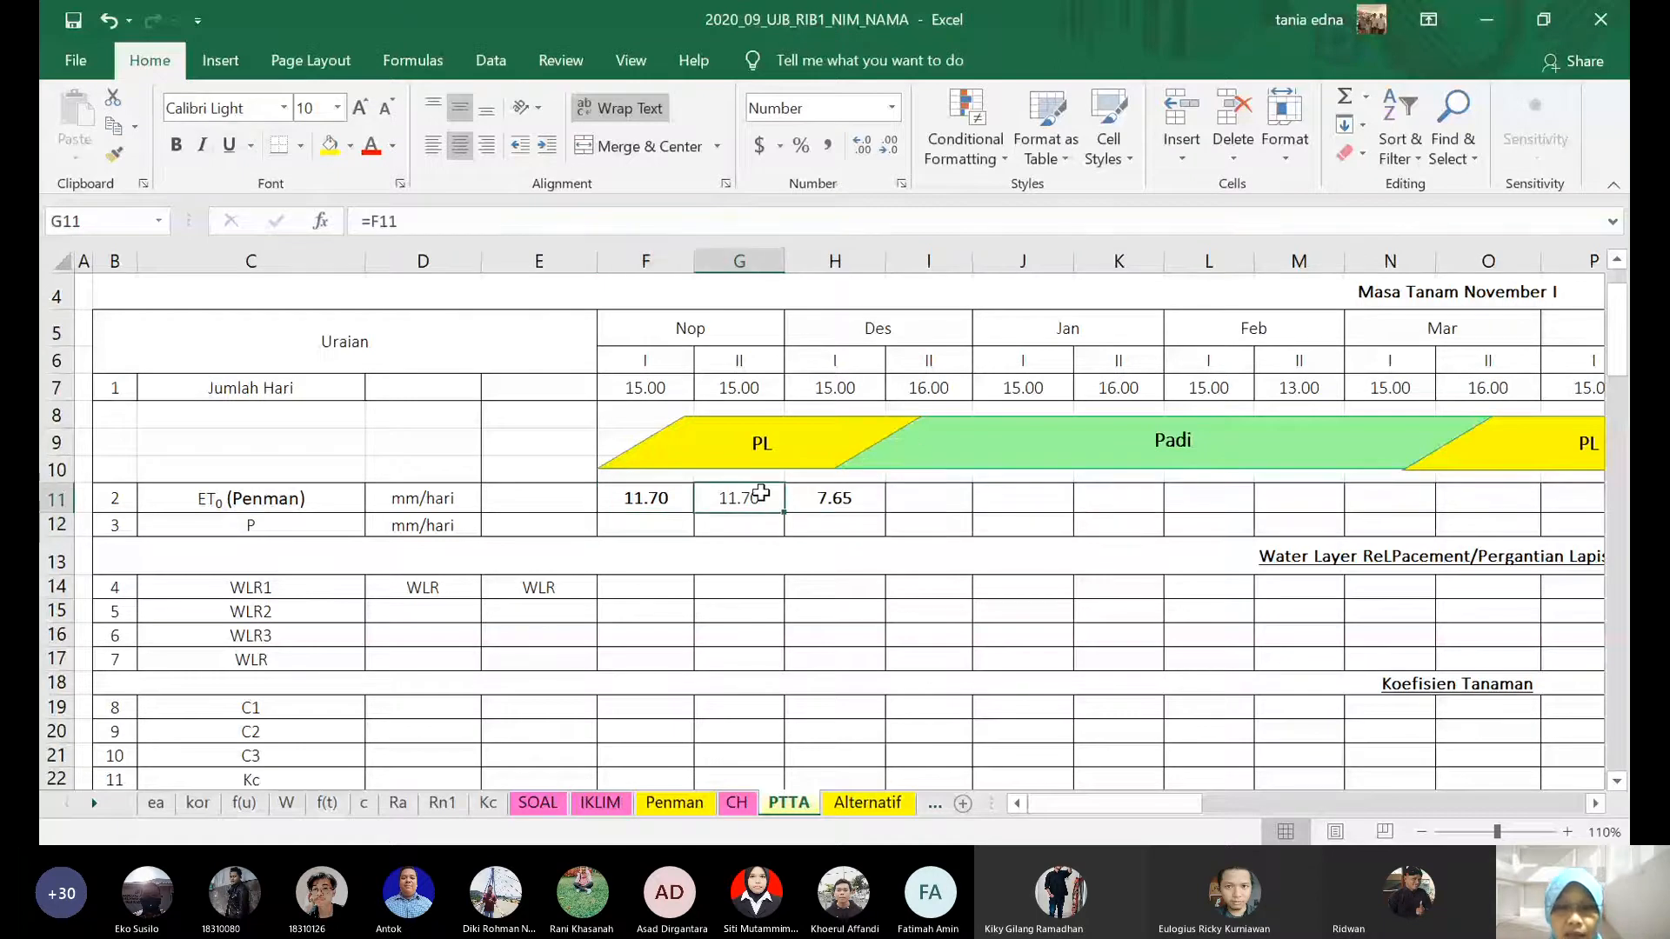
key(ctrl+c)
click(921, 501)
key(Return)
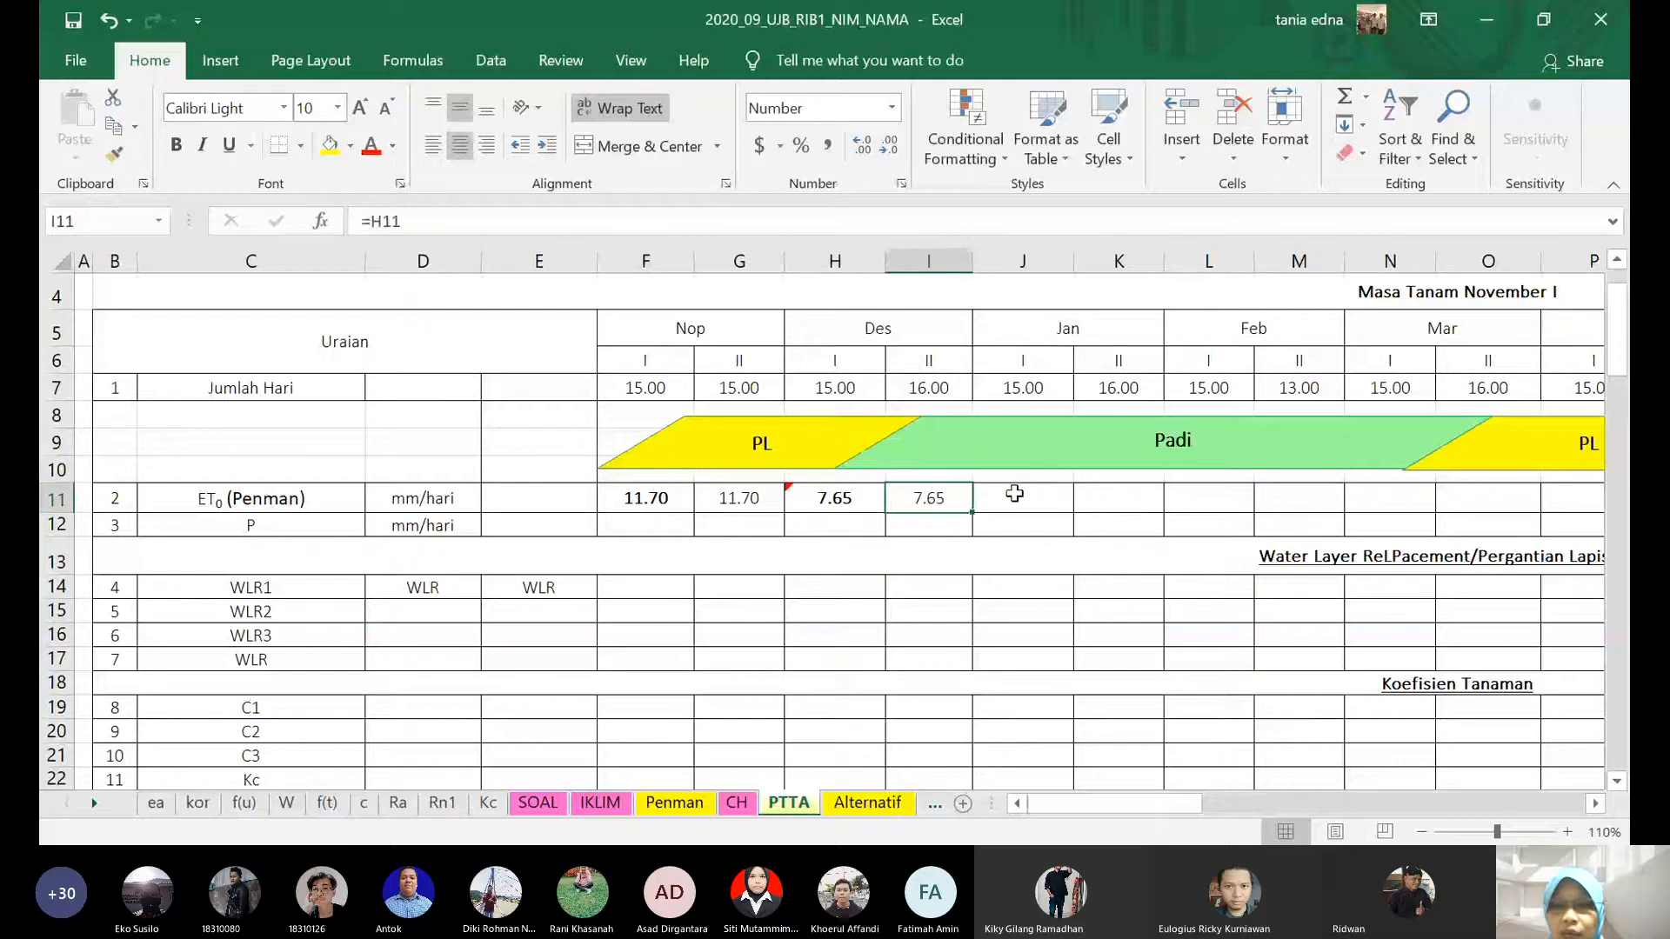
- Link the first Jan ET0 (Penman) cell J11 to the January evapotranspiration in cell E29 of the Penman sheet
click(1017, 497)
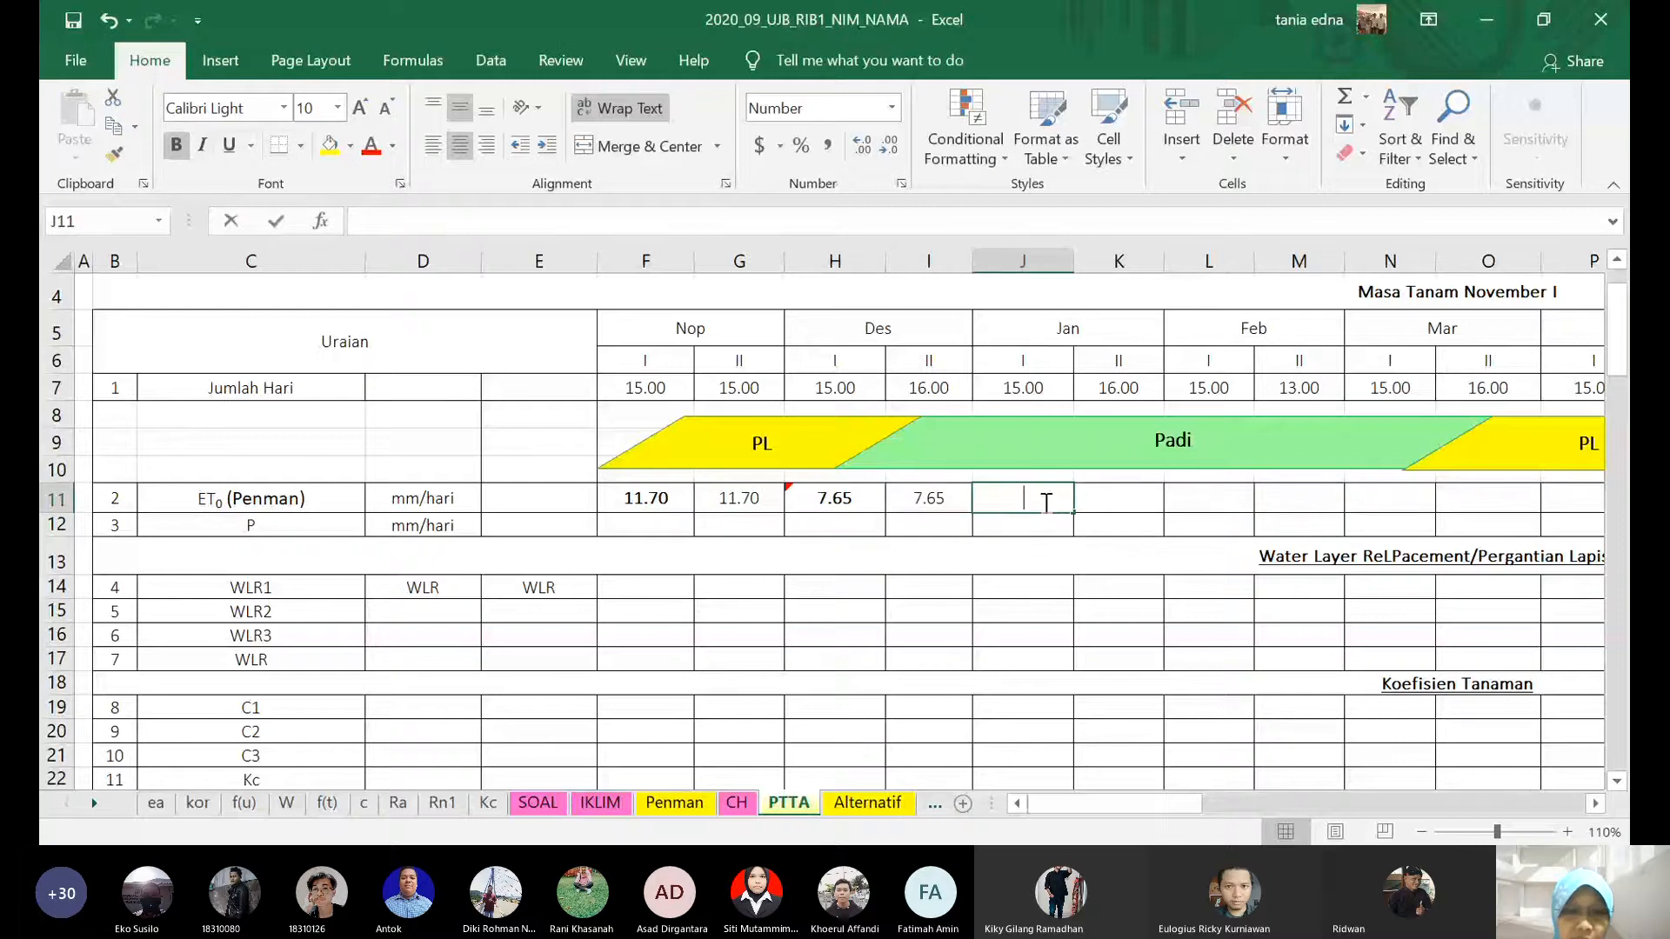
text(=)
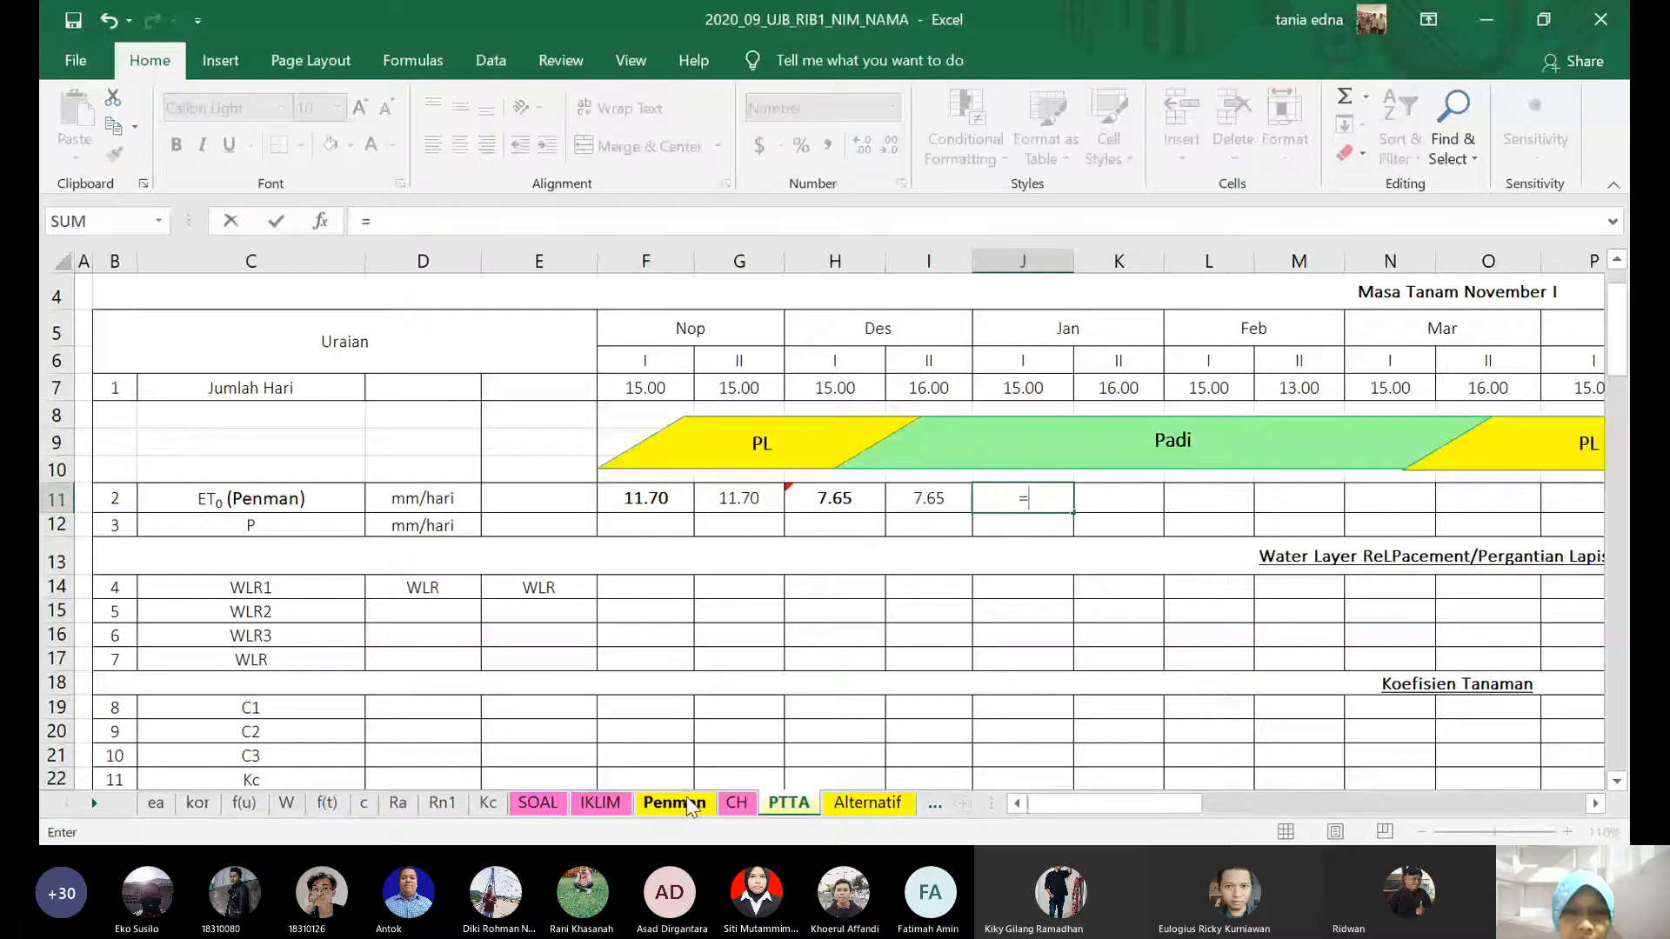
click(687, 803)
click(543, 702)
key(Return)
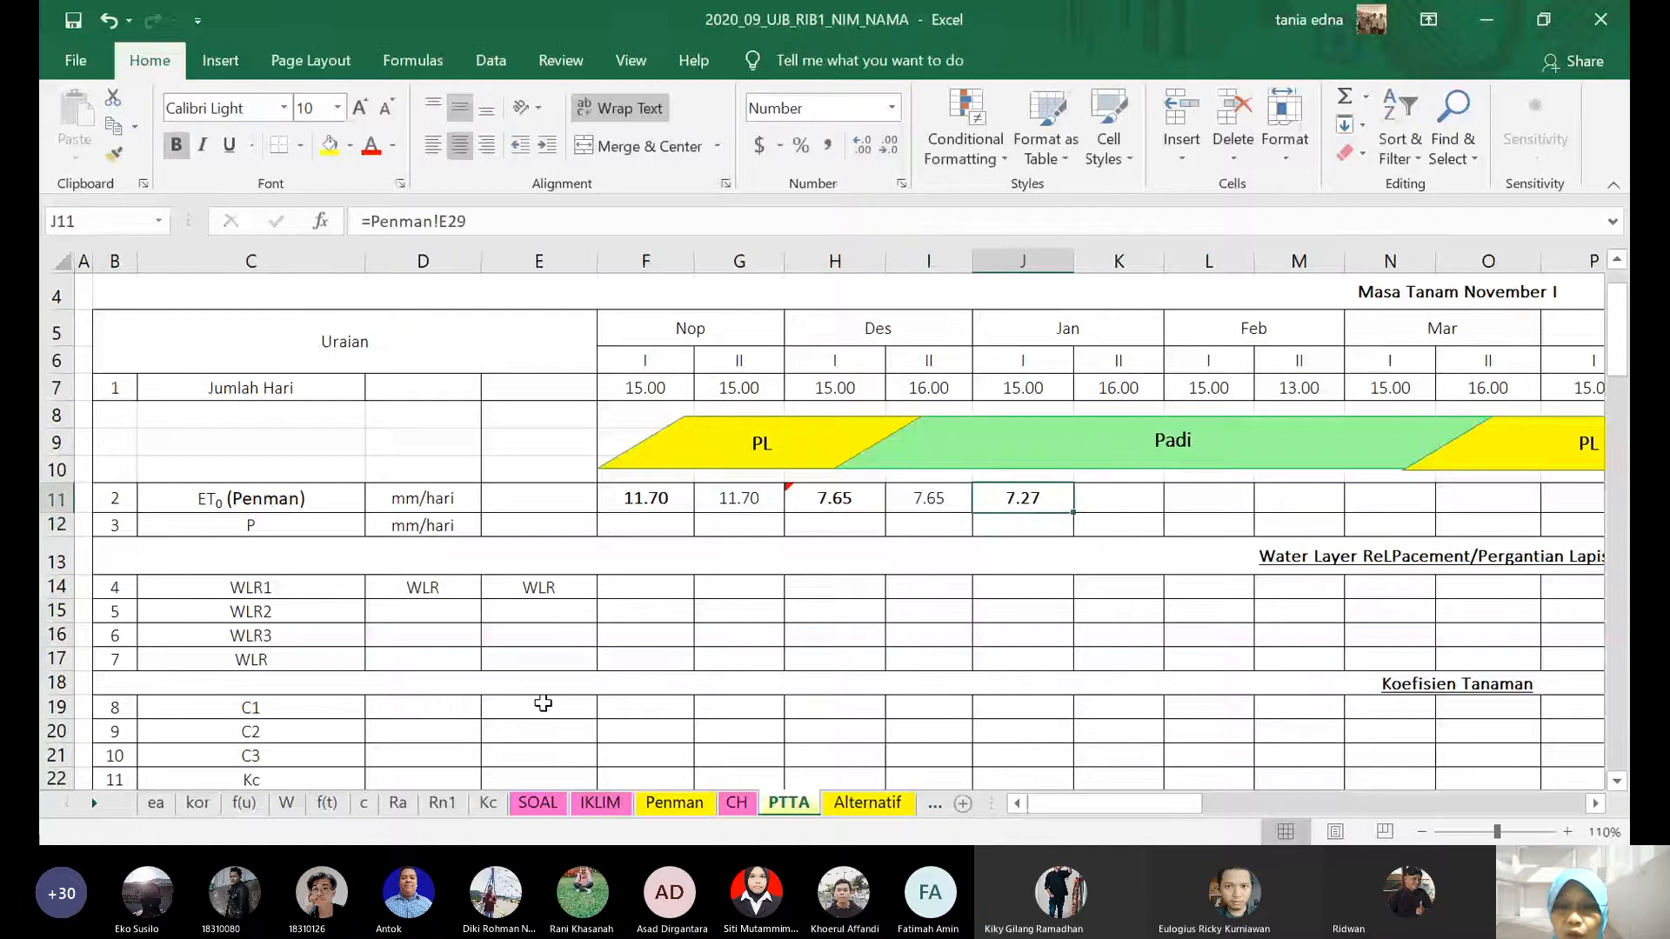
- Copy the Jan ET0 formula from J11 across K11:U11, up to the second half of Jun
click(1205, 500)
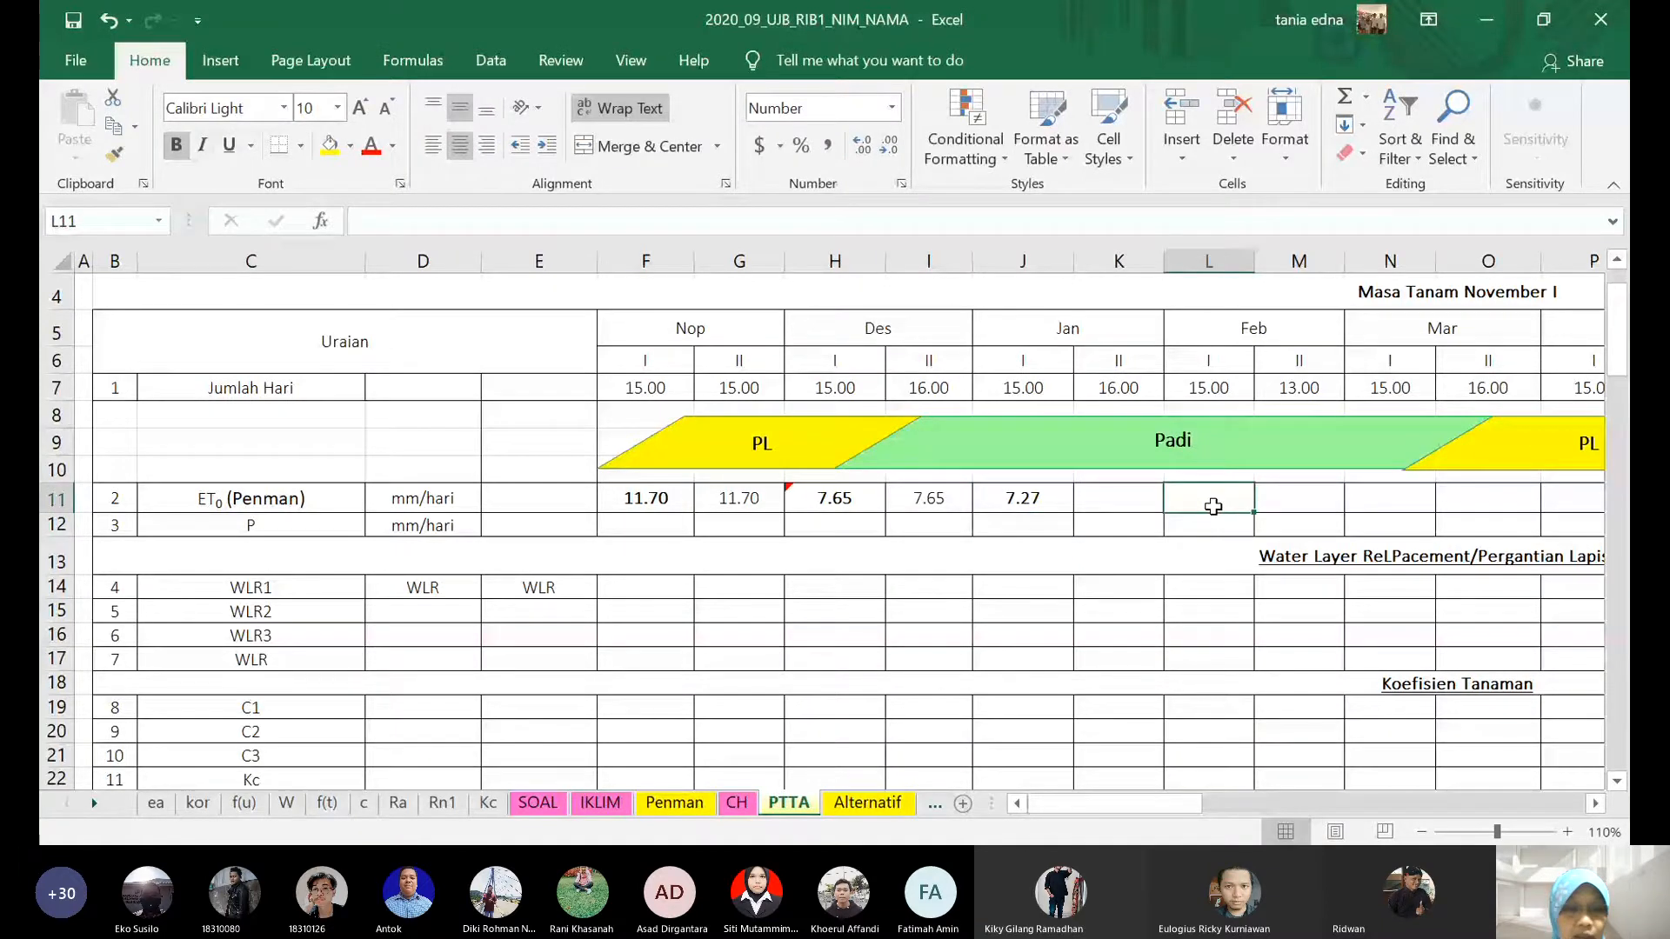
key(Left)
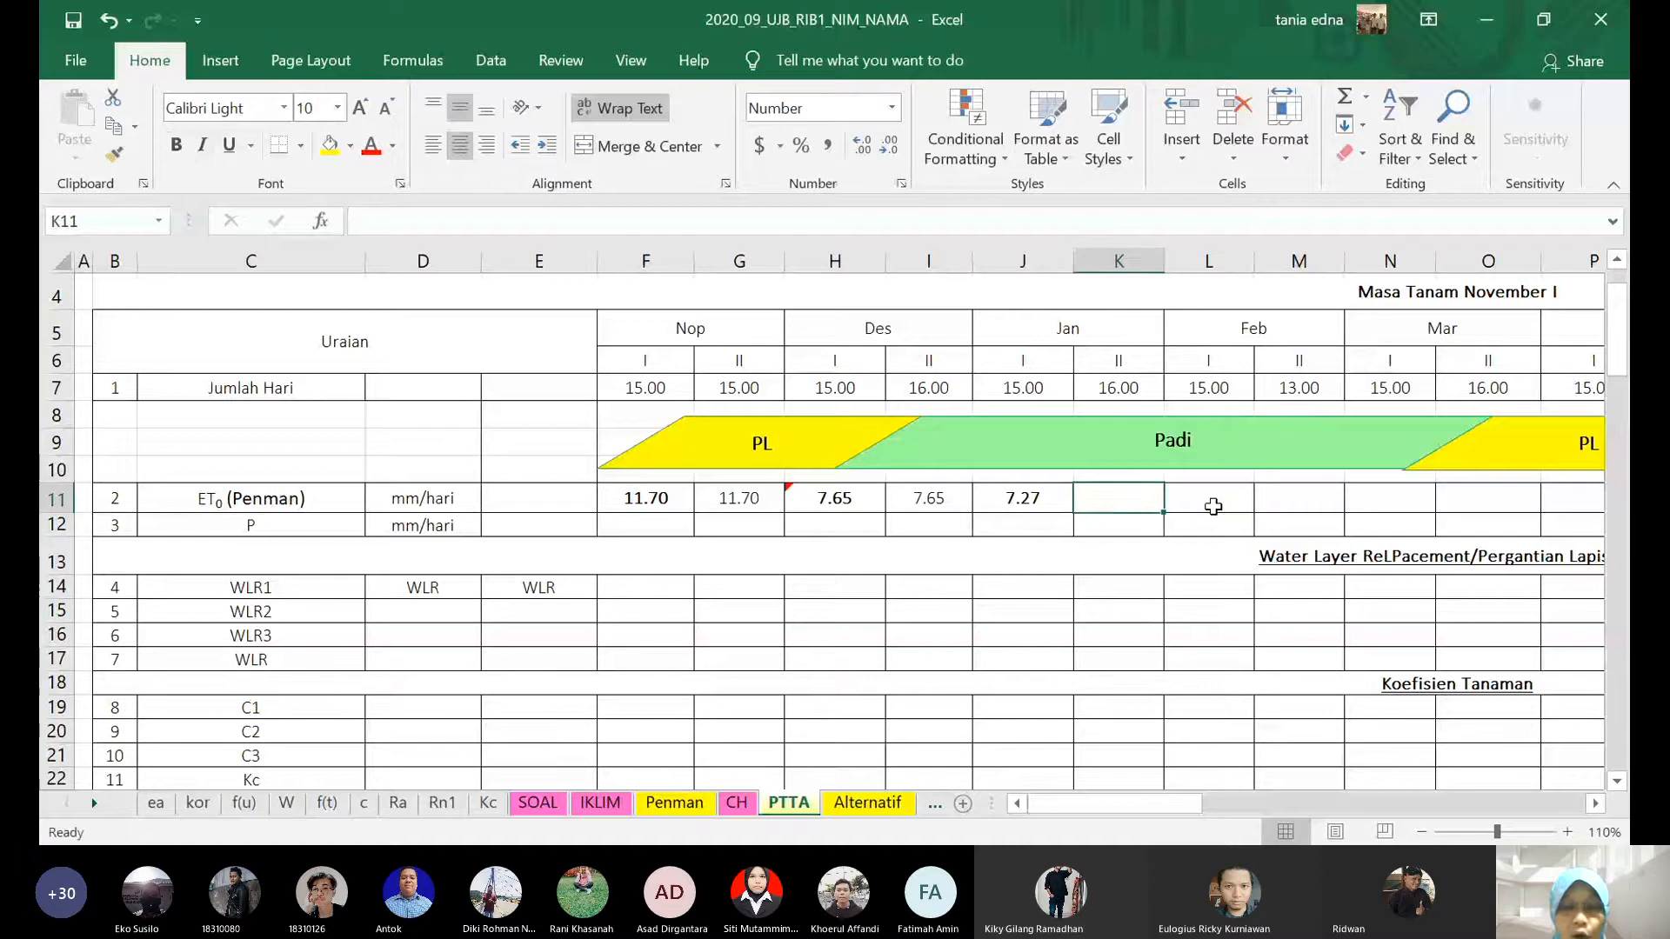
key(Left)
key(ctrl+c)
key(Right)
key(shift+Right)
key(shift+Right)
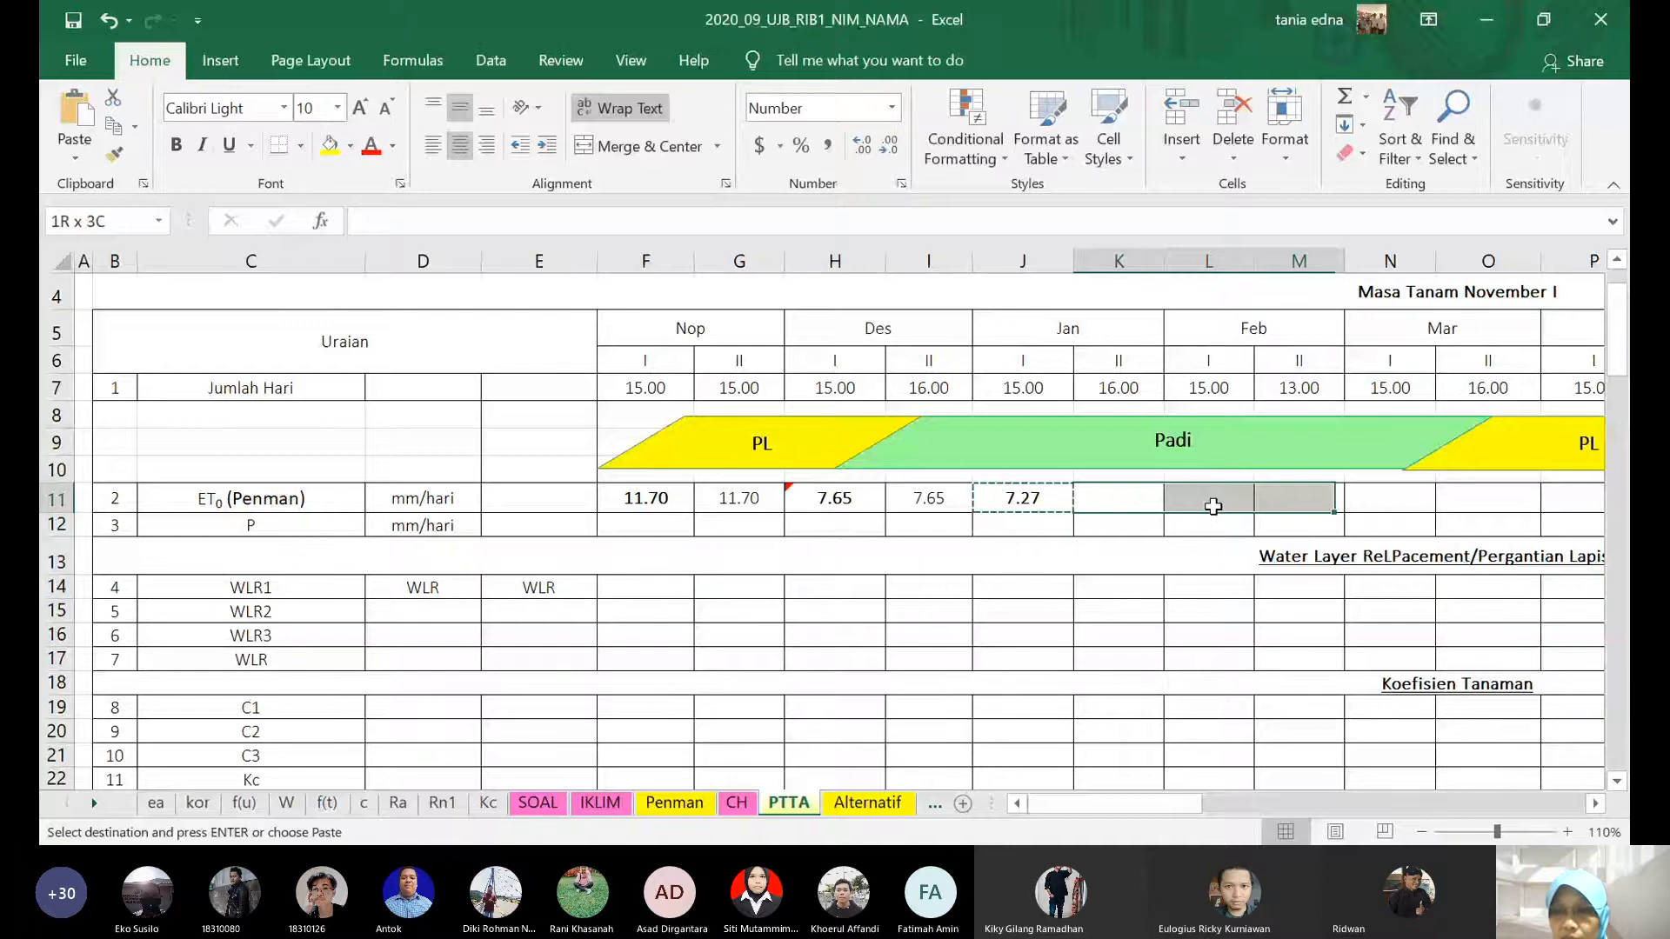
key(shift+Right)
key(shift+Right)
key(shift+Right)
key(shift+Right)
key(shift+Right)
key(shift+Right)
key(shift+Right)
key(shift+Right)
key(Return)
scroll(1408, 497, right, 2)
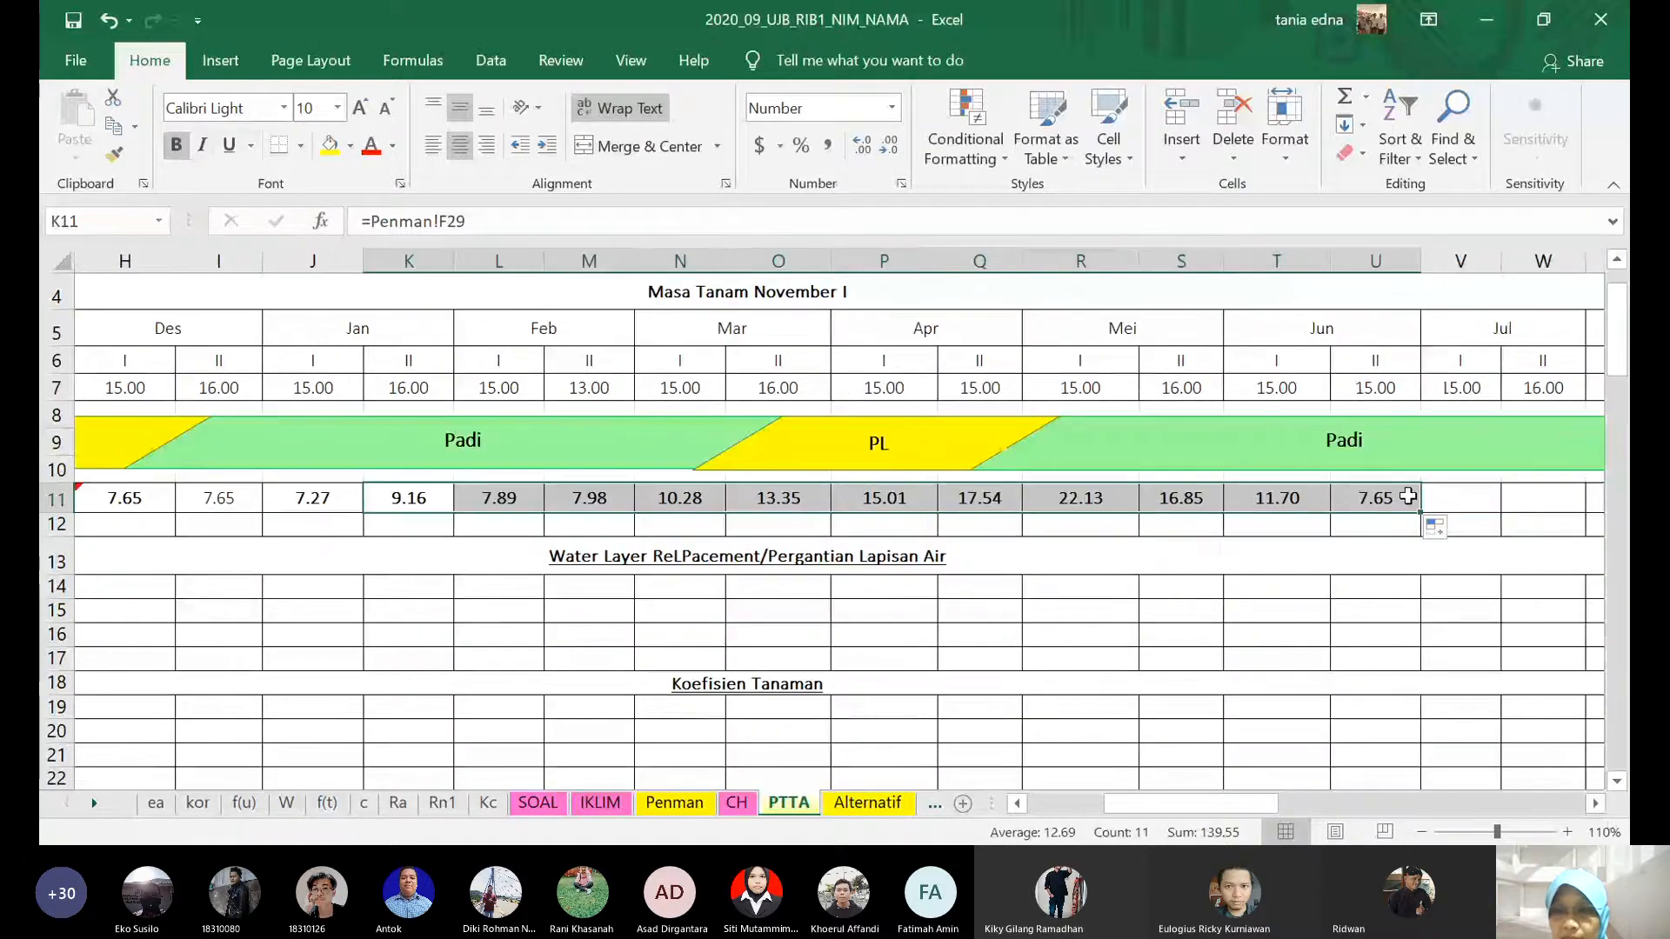
- Extend the ET0 formulas into the first Jul cell V11 and clear that cell again
drag(1419, 512, 1484, 519)
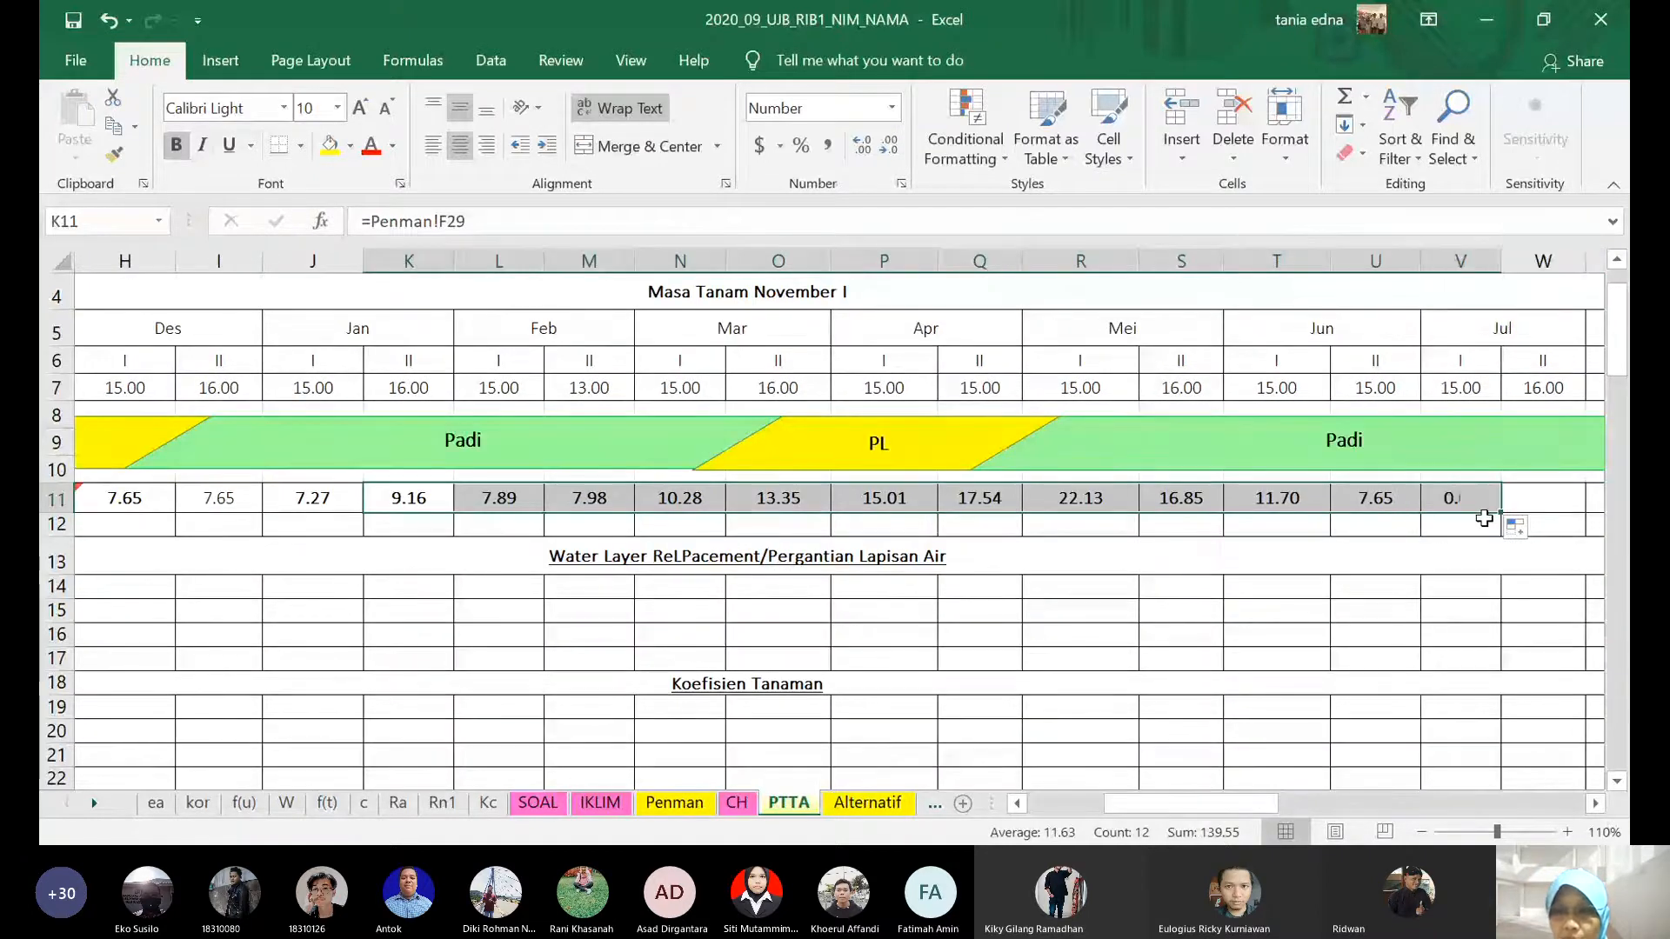
click(1470, 502)
key(Delete)
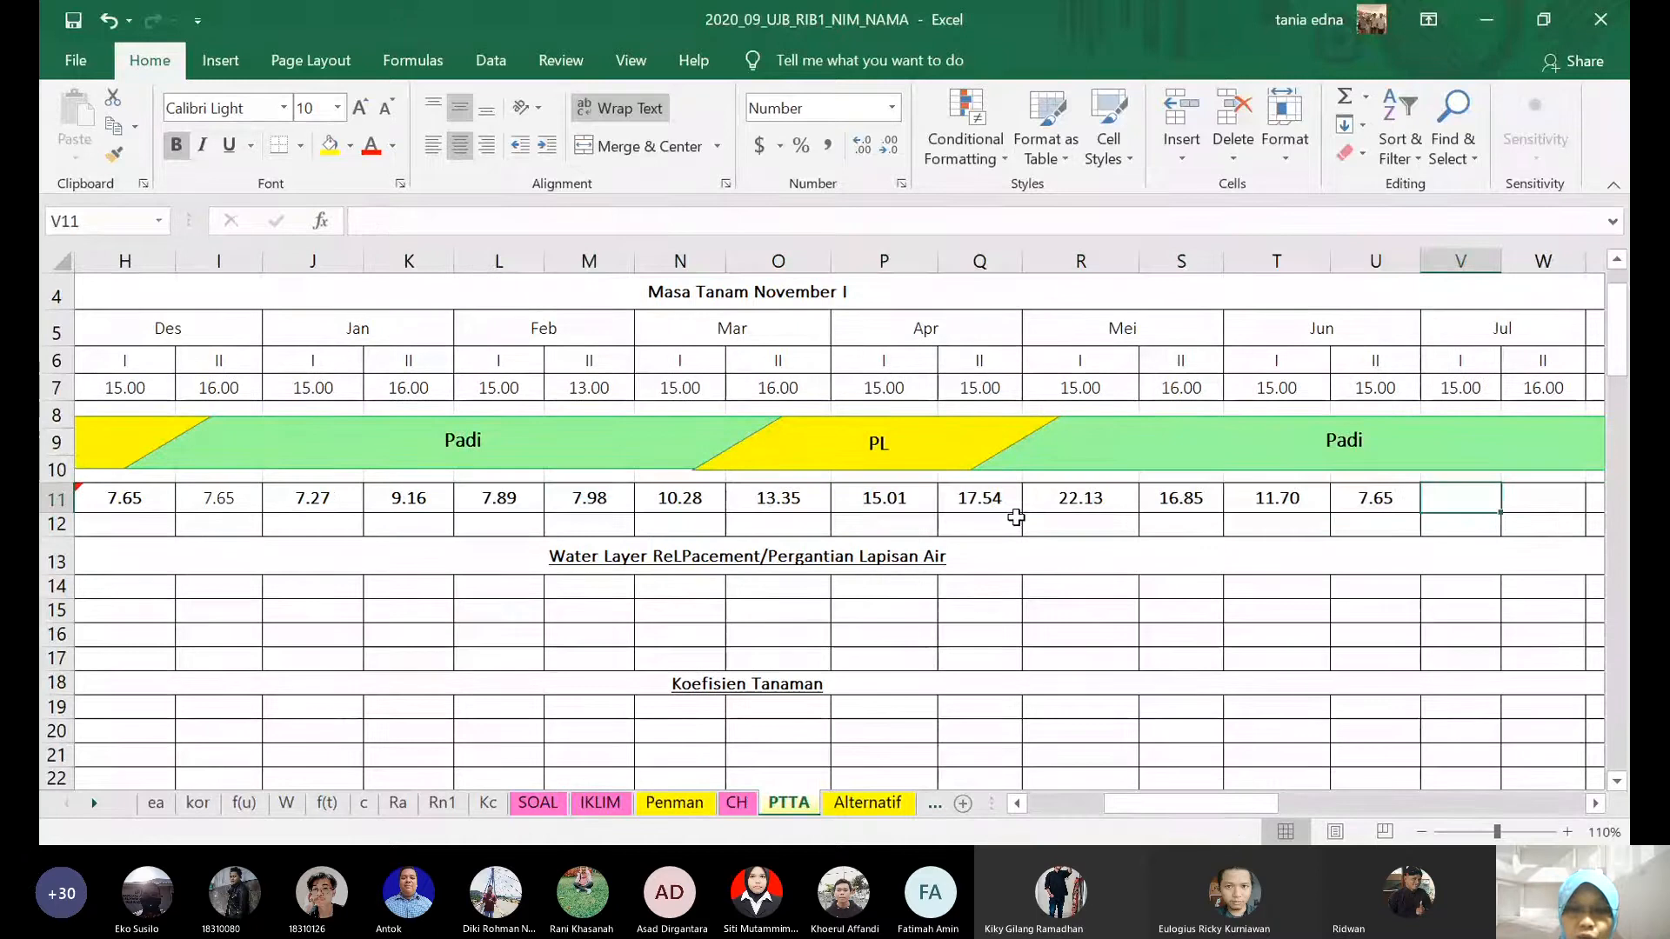
- Try to paste the ET0 formulas from K11:U11 one column over, starting at L11, and undo the paste
drag(1219, 801, 1176, 801)
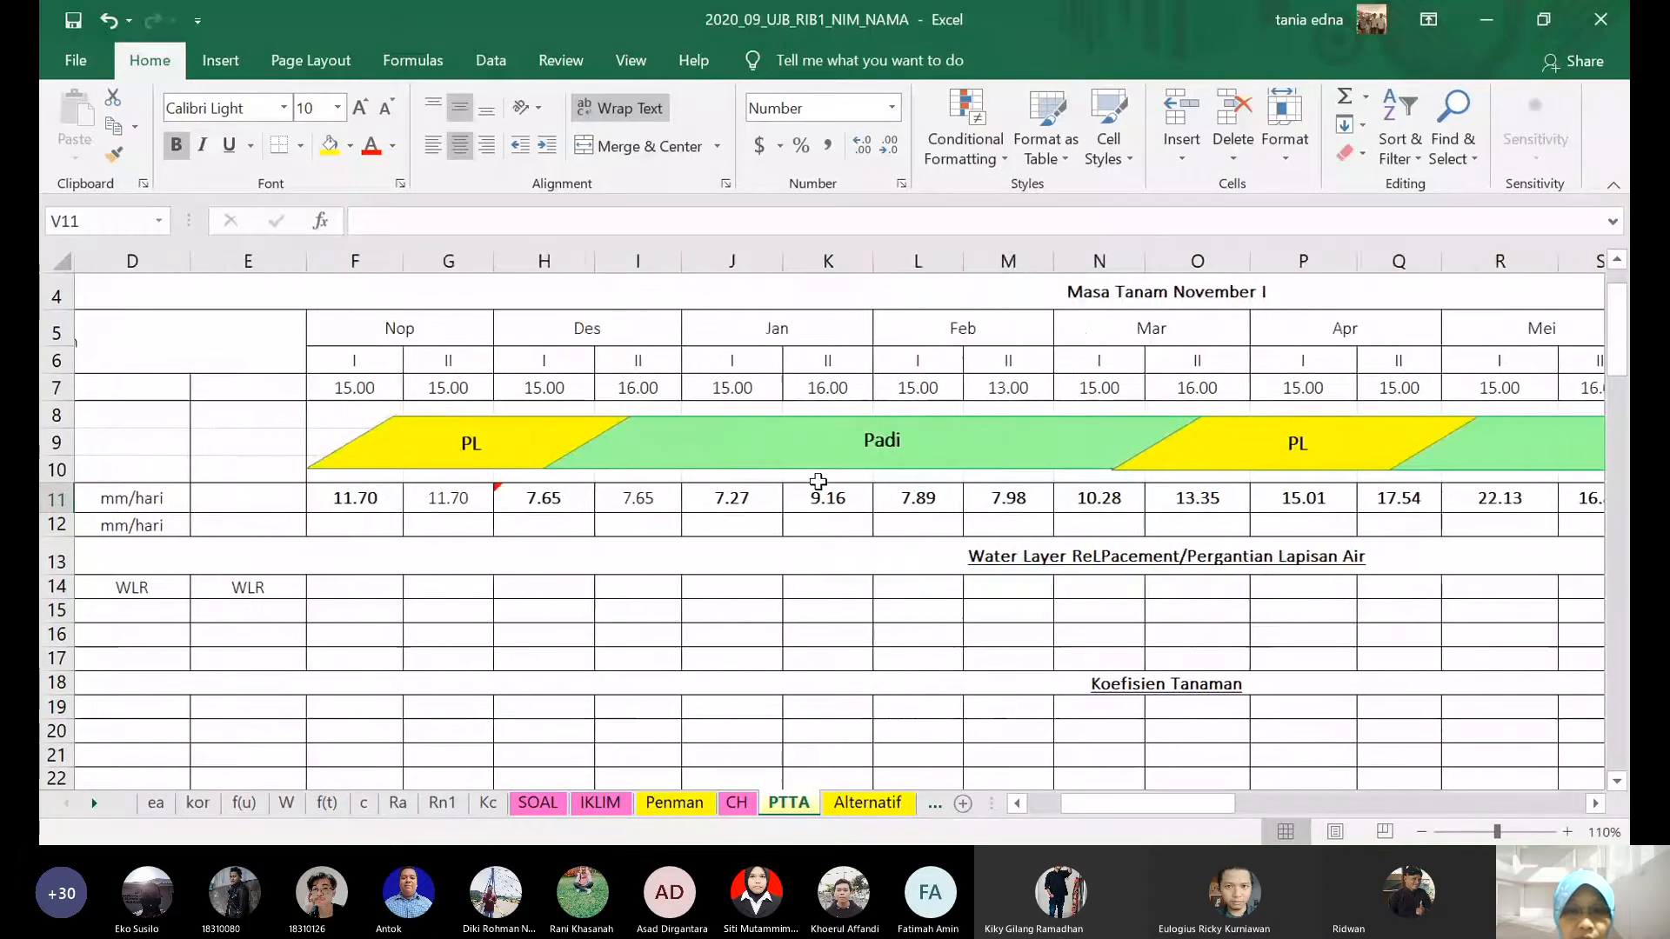
click(840, 493)
key(ctrl+shift+Right)
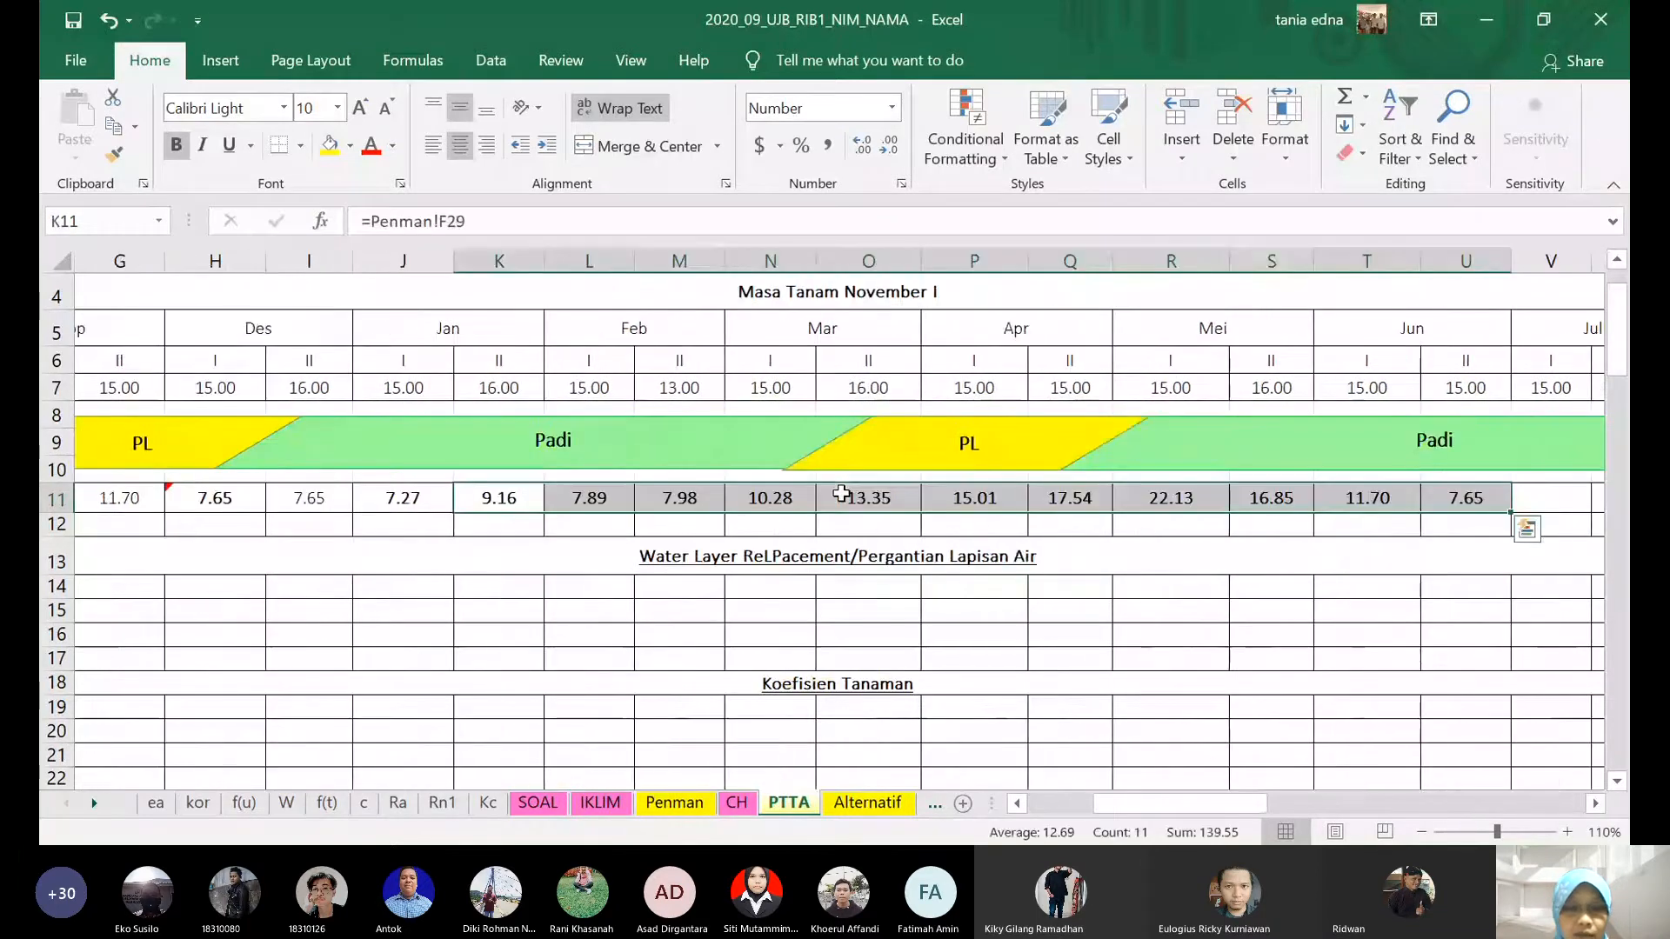
key(ctrl+c)
key(Right)
key(Return)
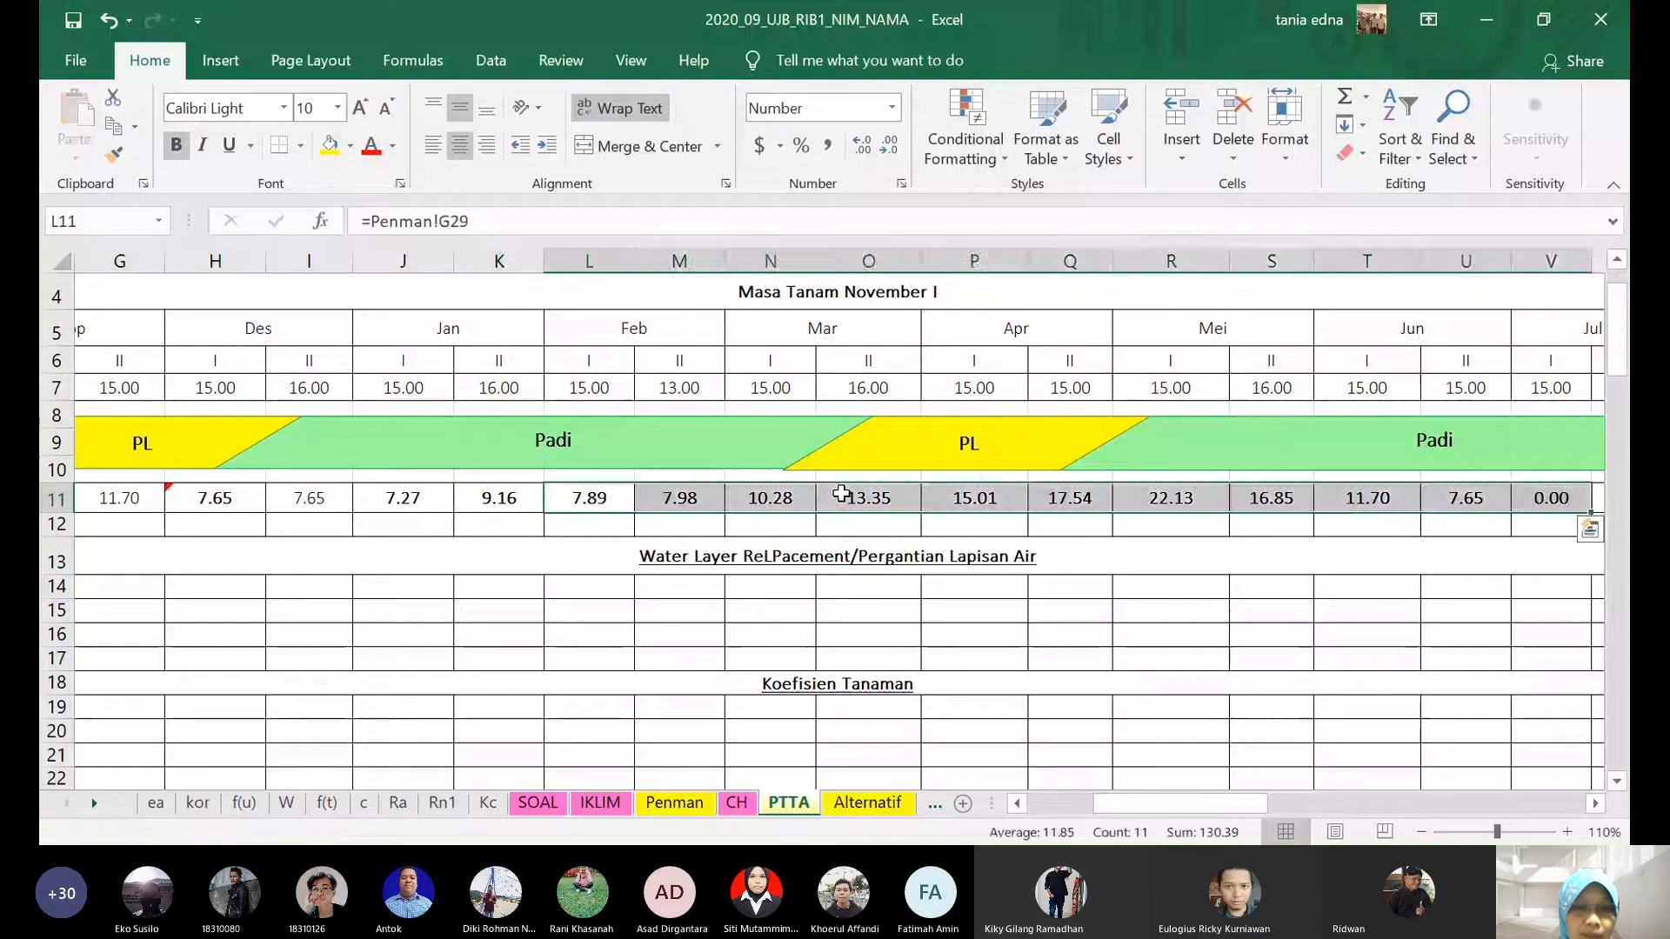
key(Left)
key(Right)
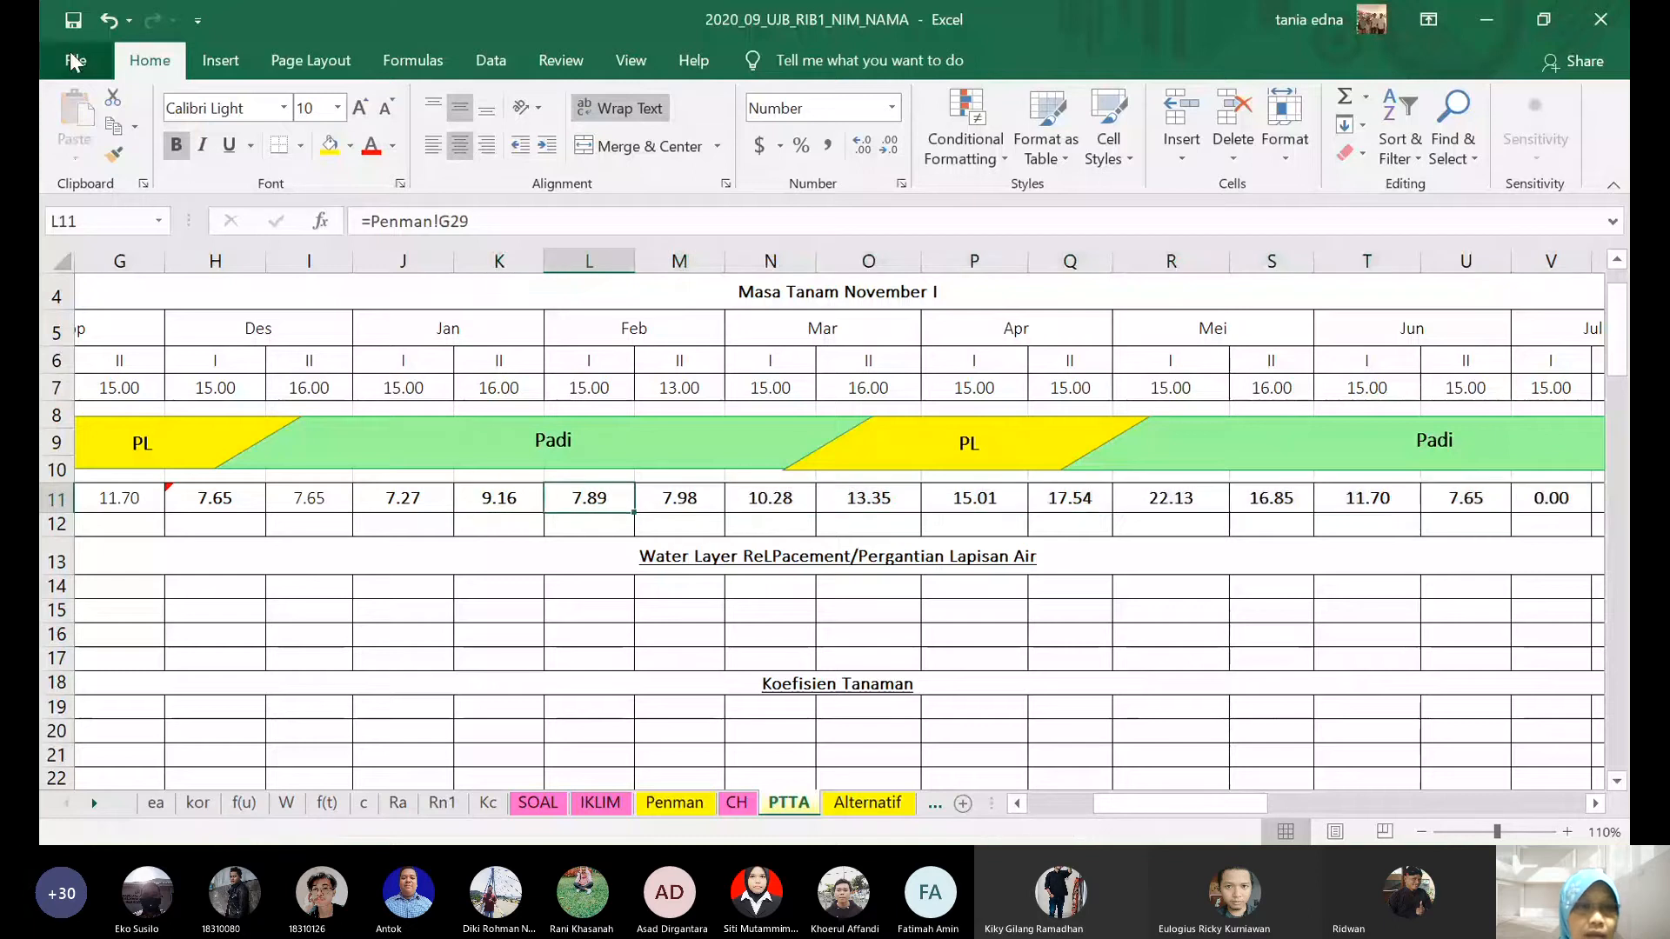
click(107, 19)
click(108, 19)
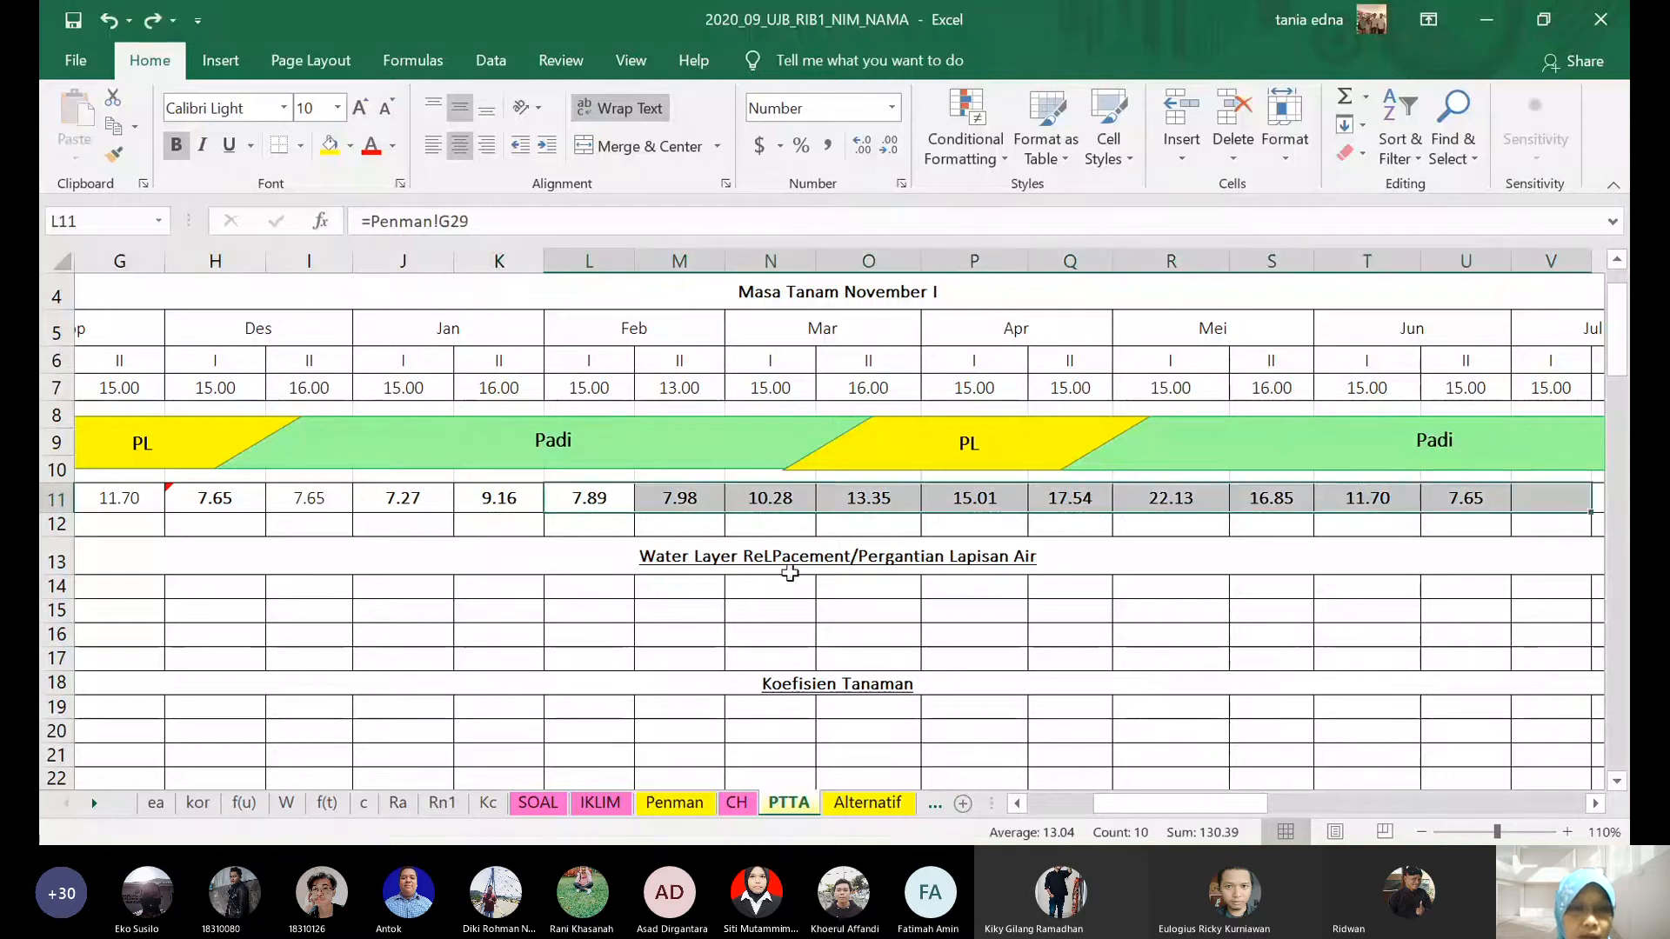
- Check the Penman references of the ET0 cells in row 11, from Feb back to Nop
click(533, 492)
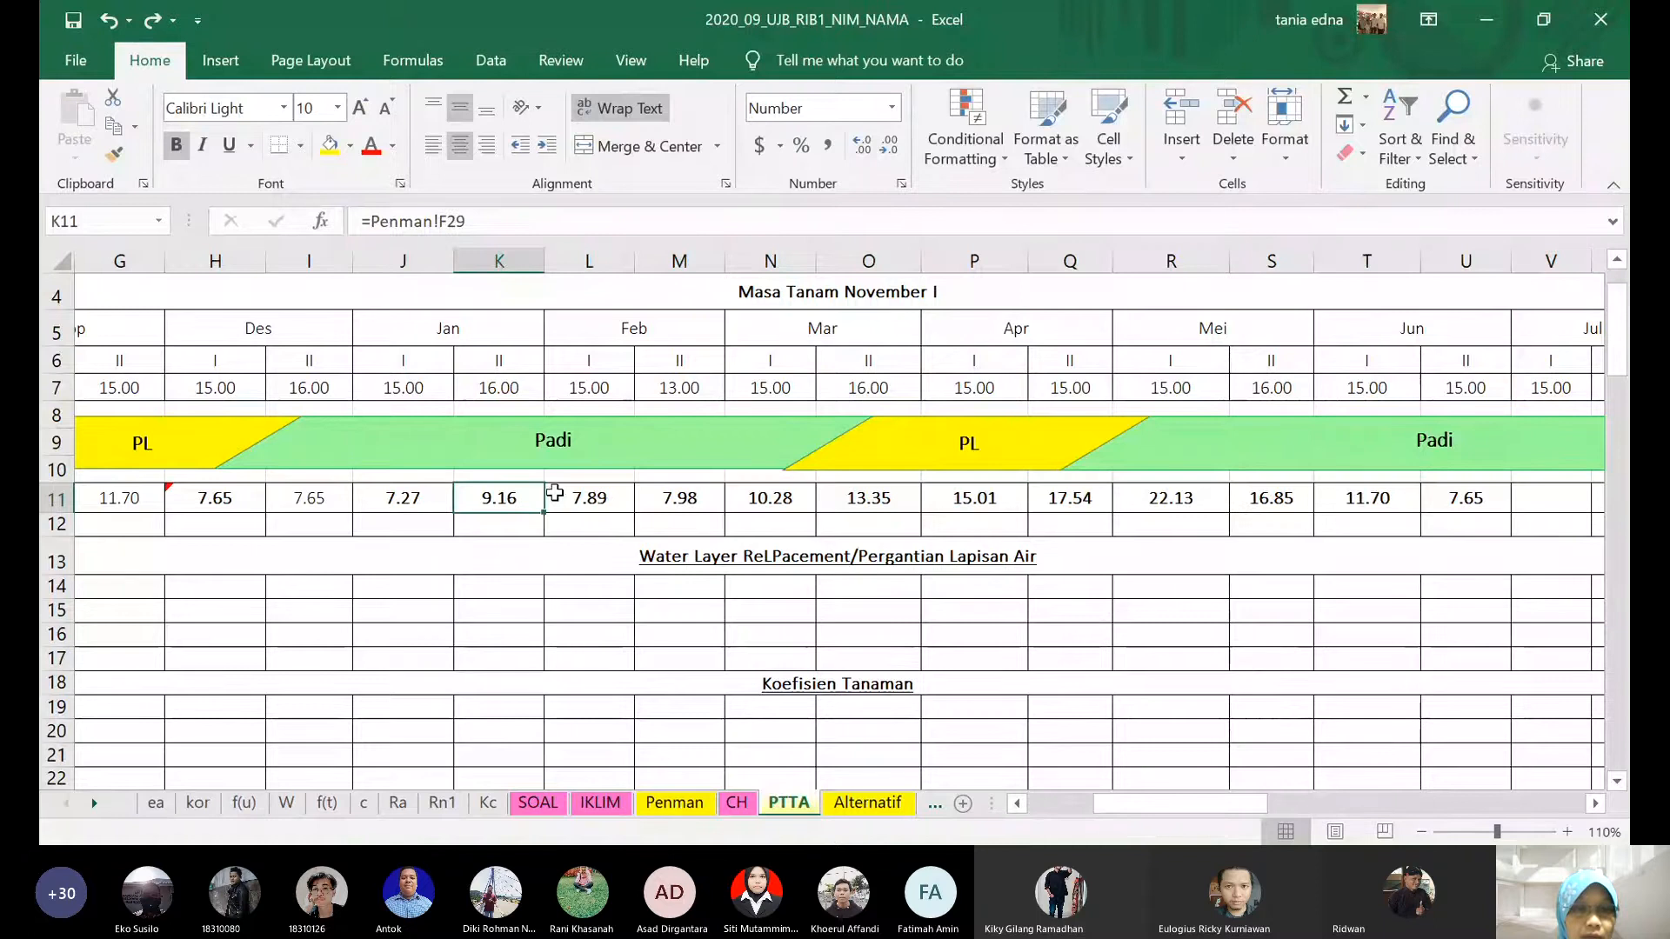
click(554, 493)
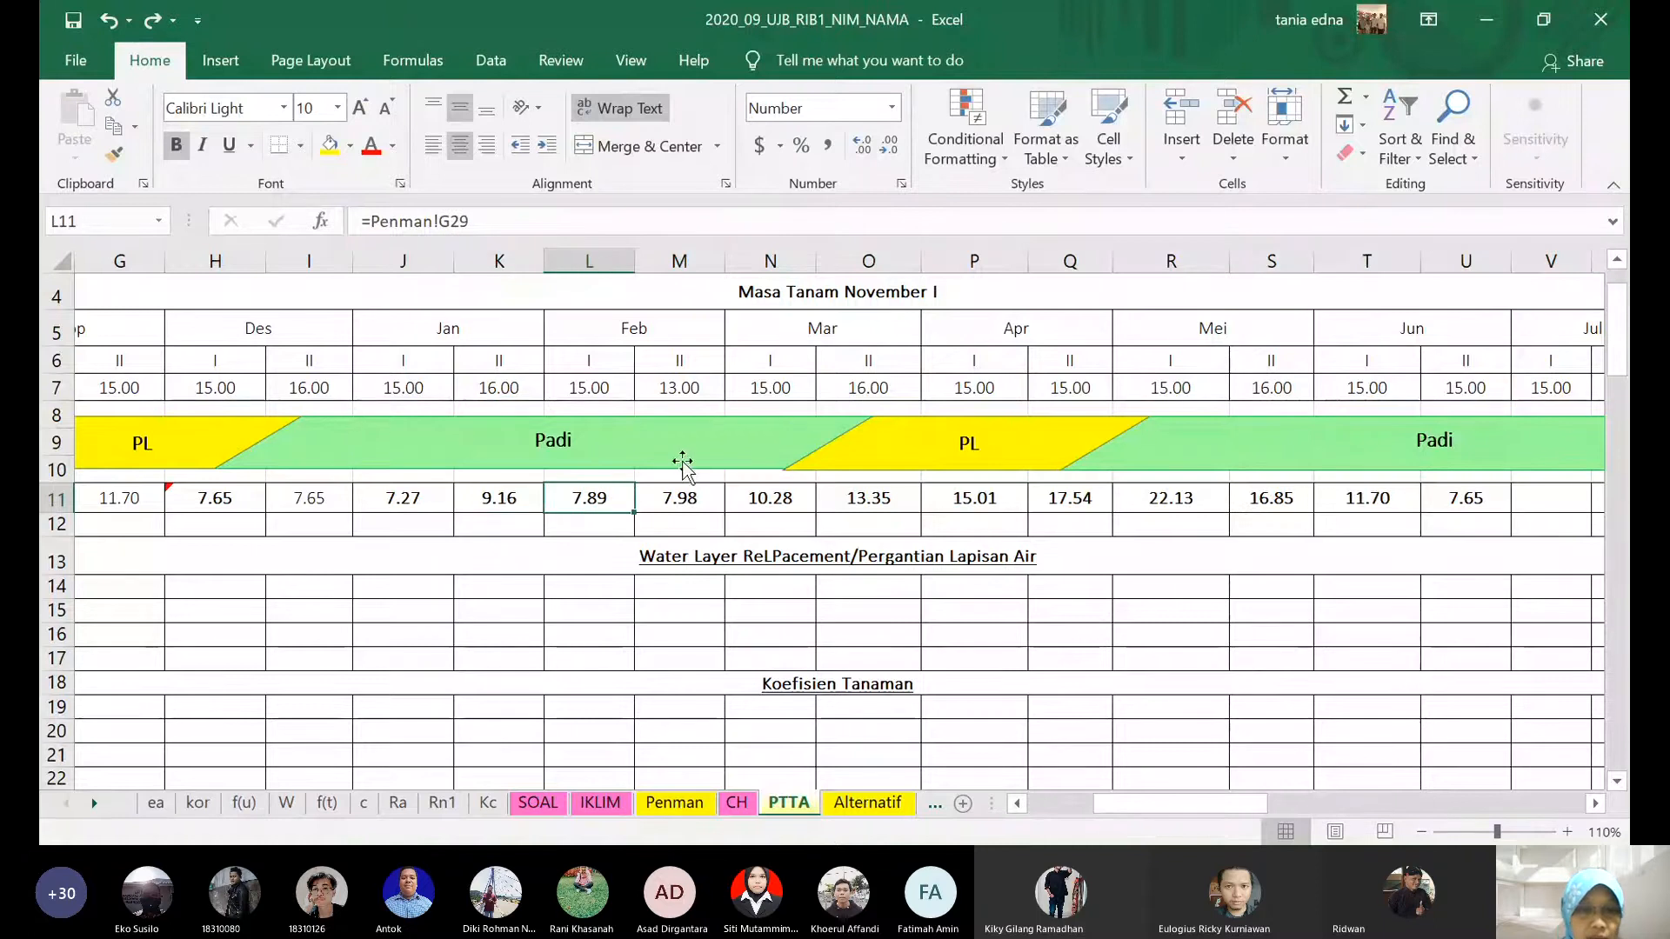
key(Left)
key(Left)
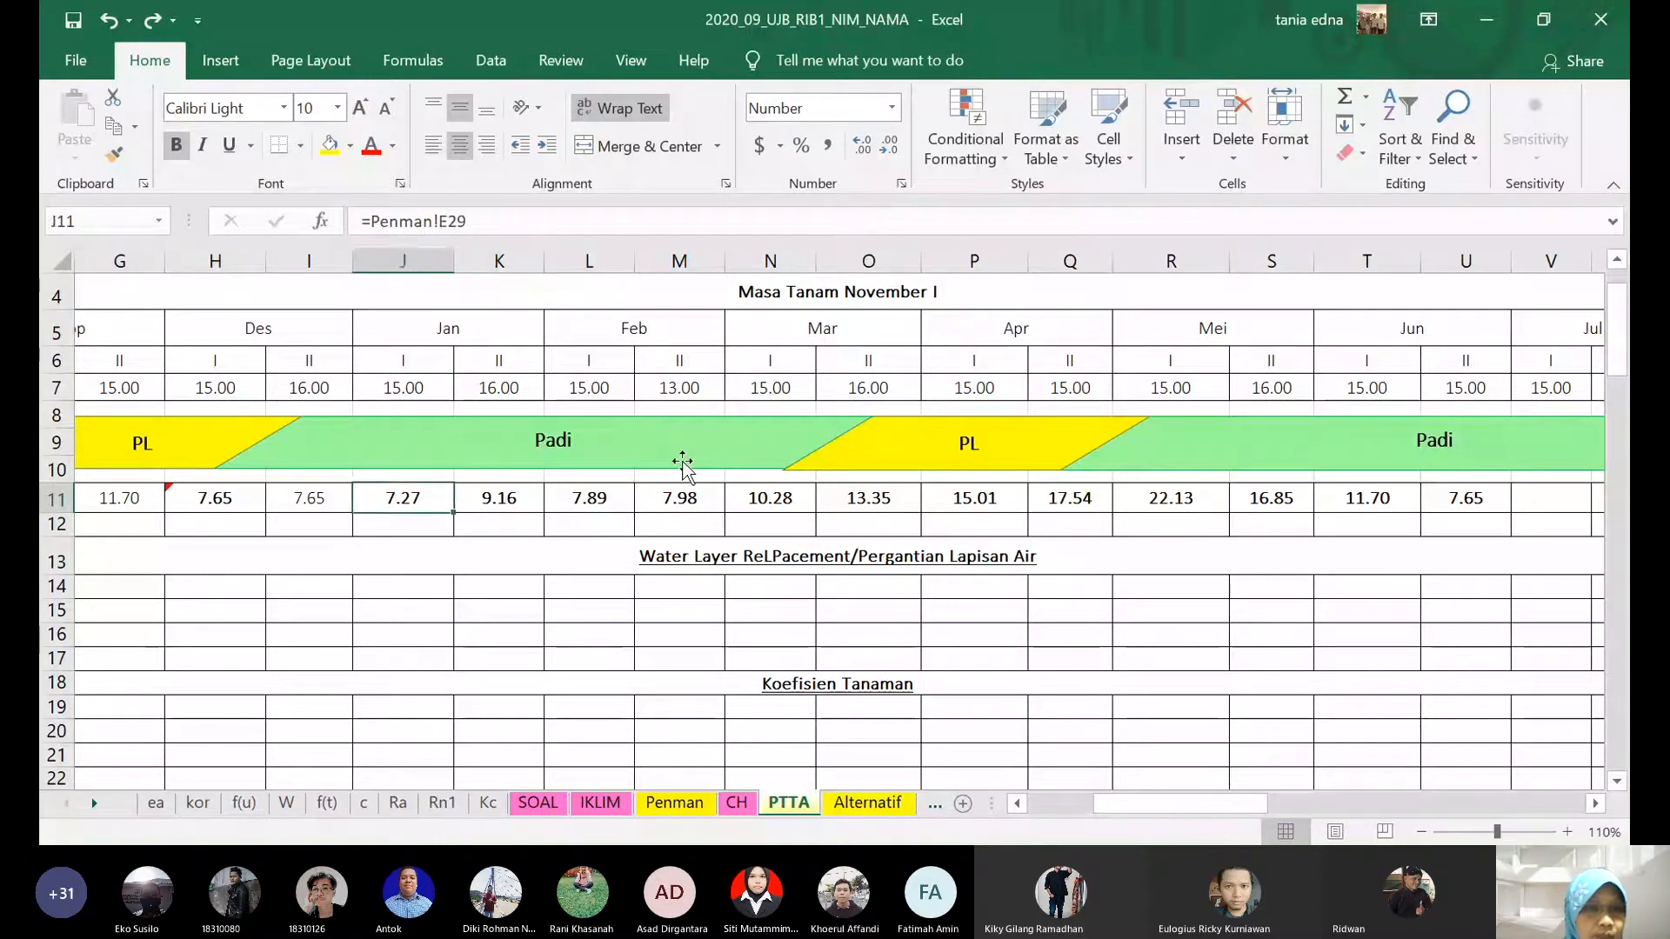
key(Left)
key(Left)
key(Left)
key(Left)
- Re-enter the first-half Jan ET0 in J11 as a link to Penman!E29
key(Right)
key(Right)
key(Right)
key(Right)
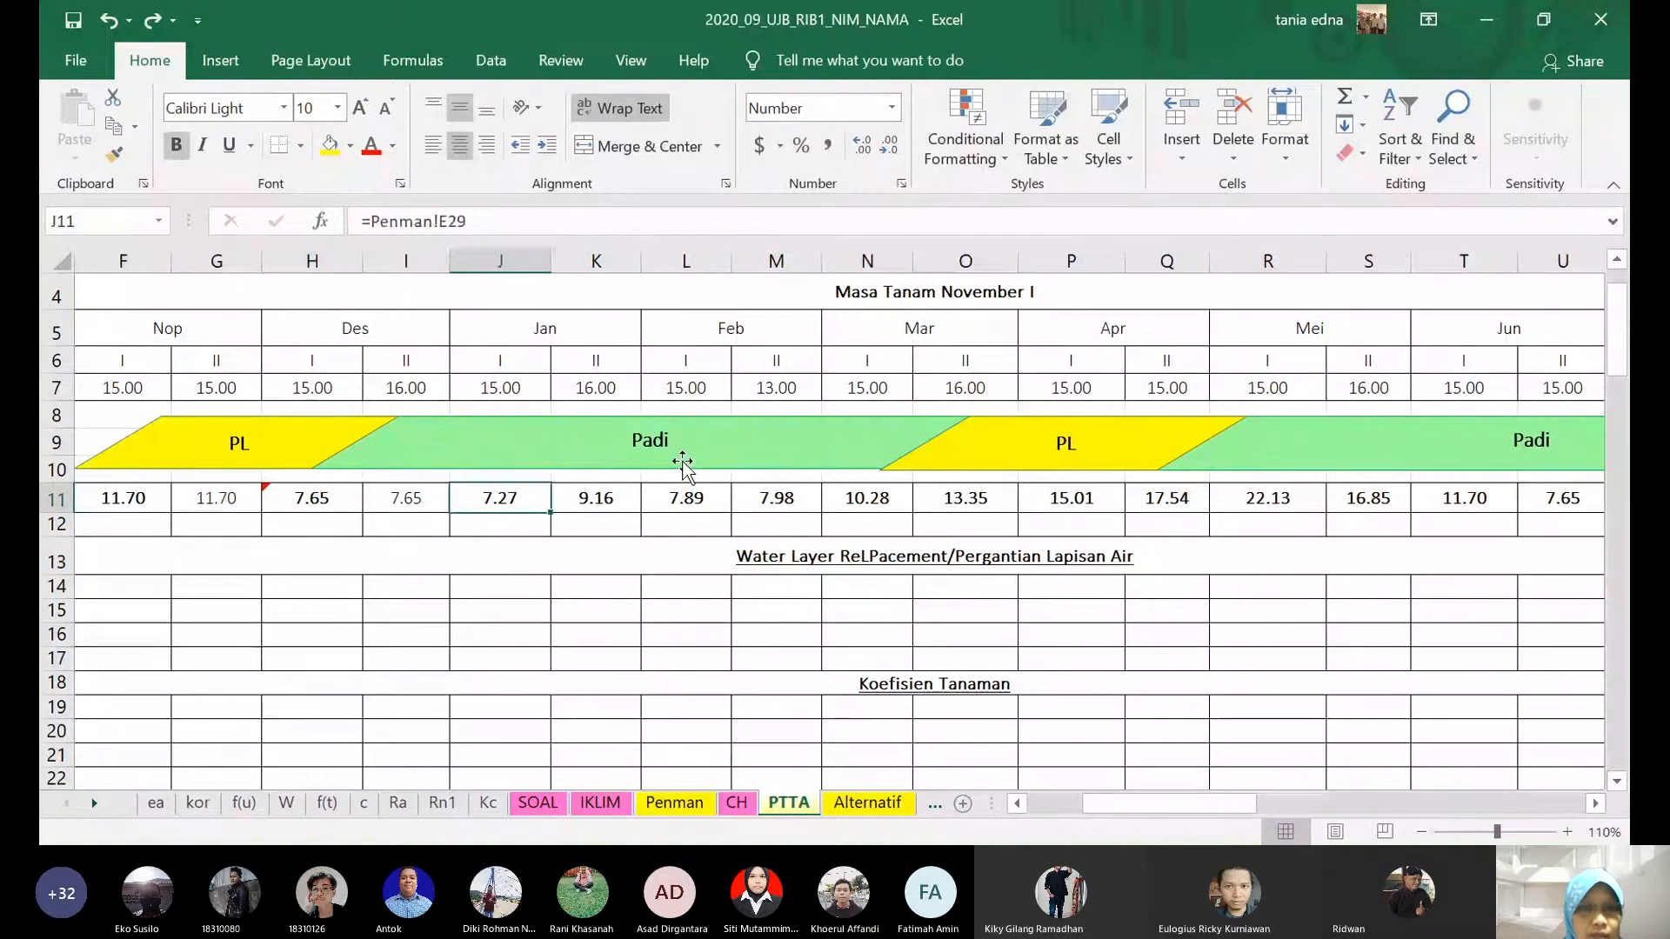
text(=)
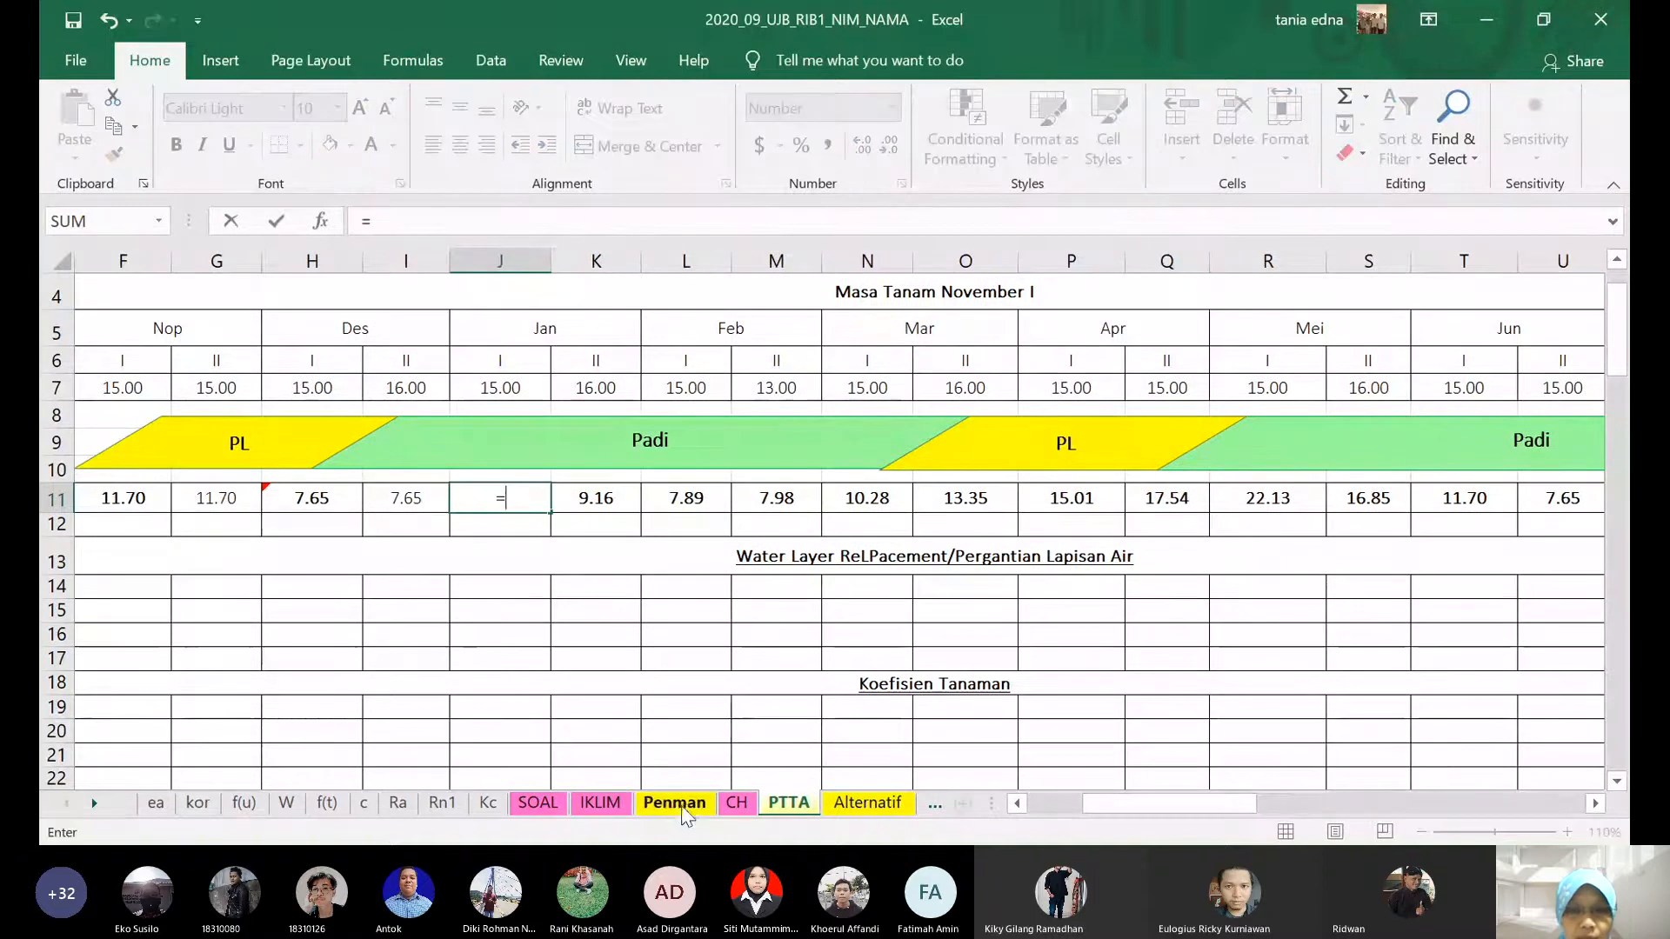
click(674, 802)
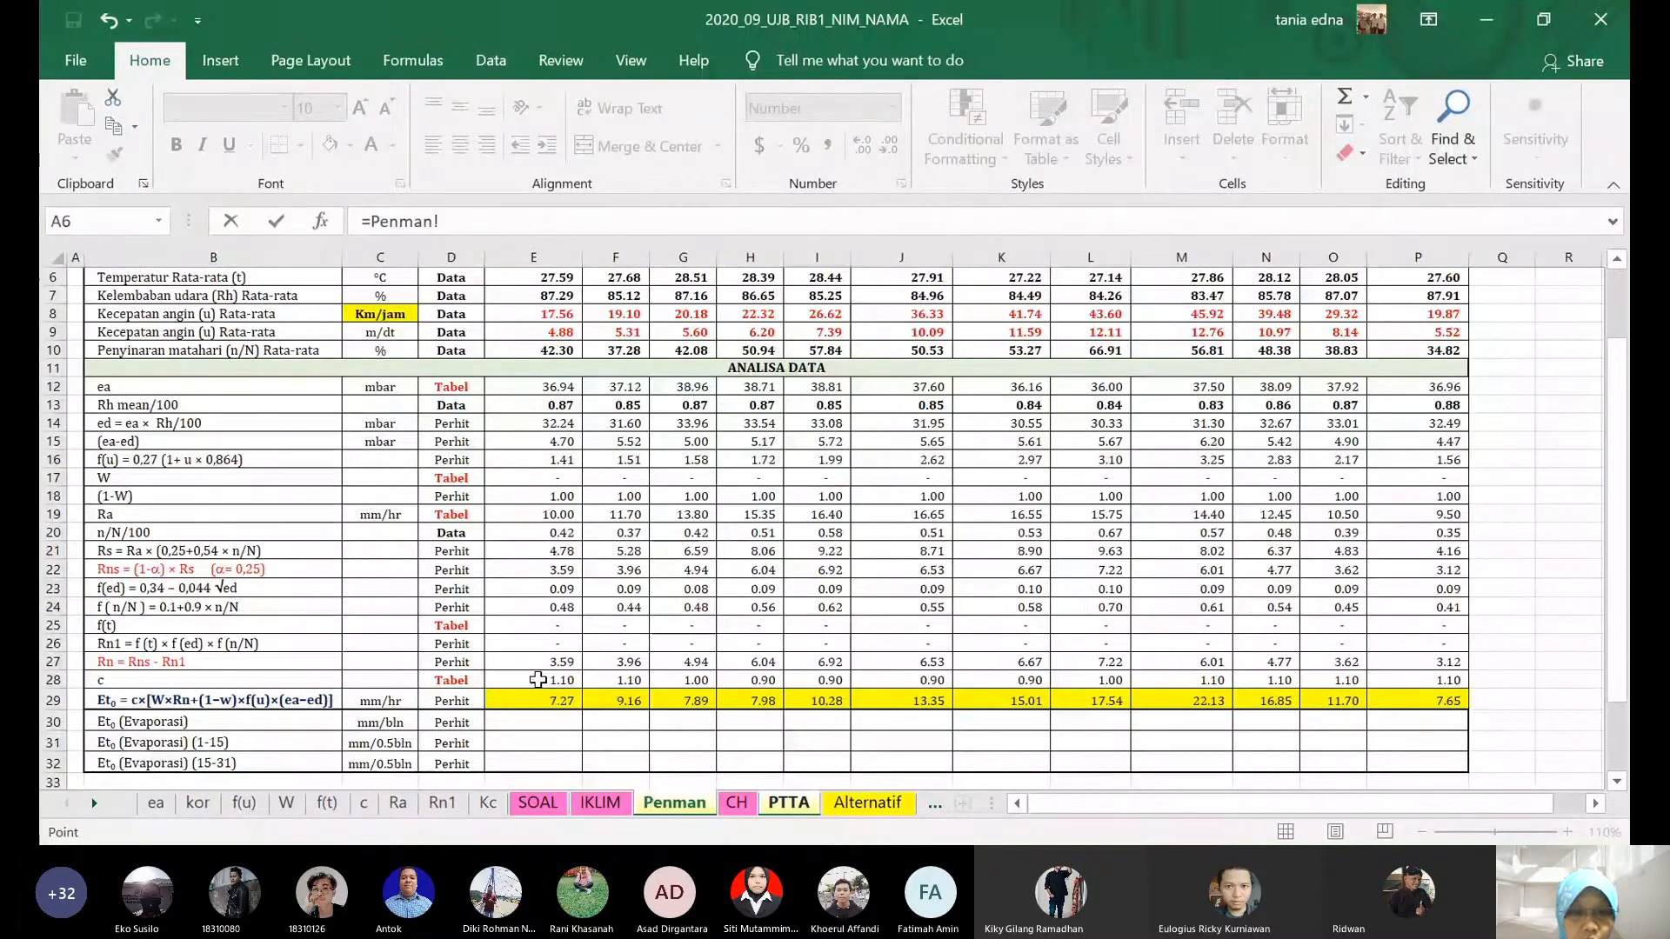
click(539, 700)
key(Return)
key(Up)
- Copy the J11 ET0 formula across K11:V11, through the first half of Jul
key(ctrl+c)
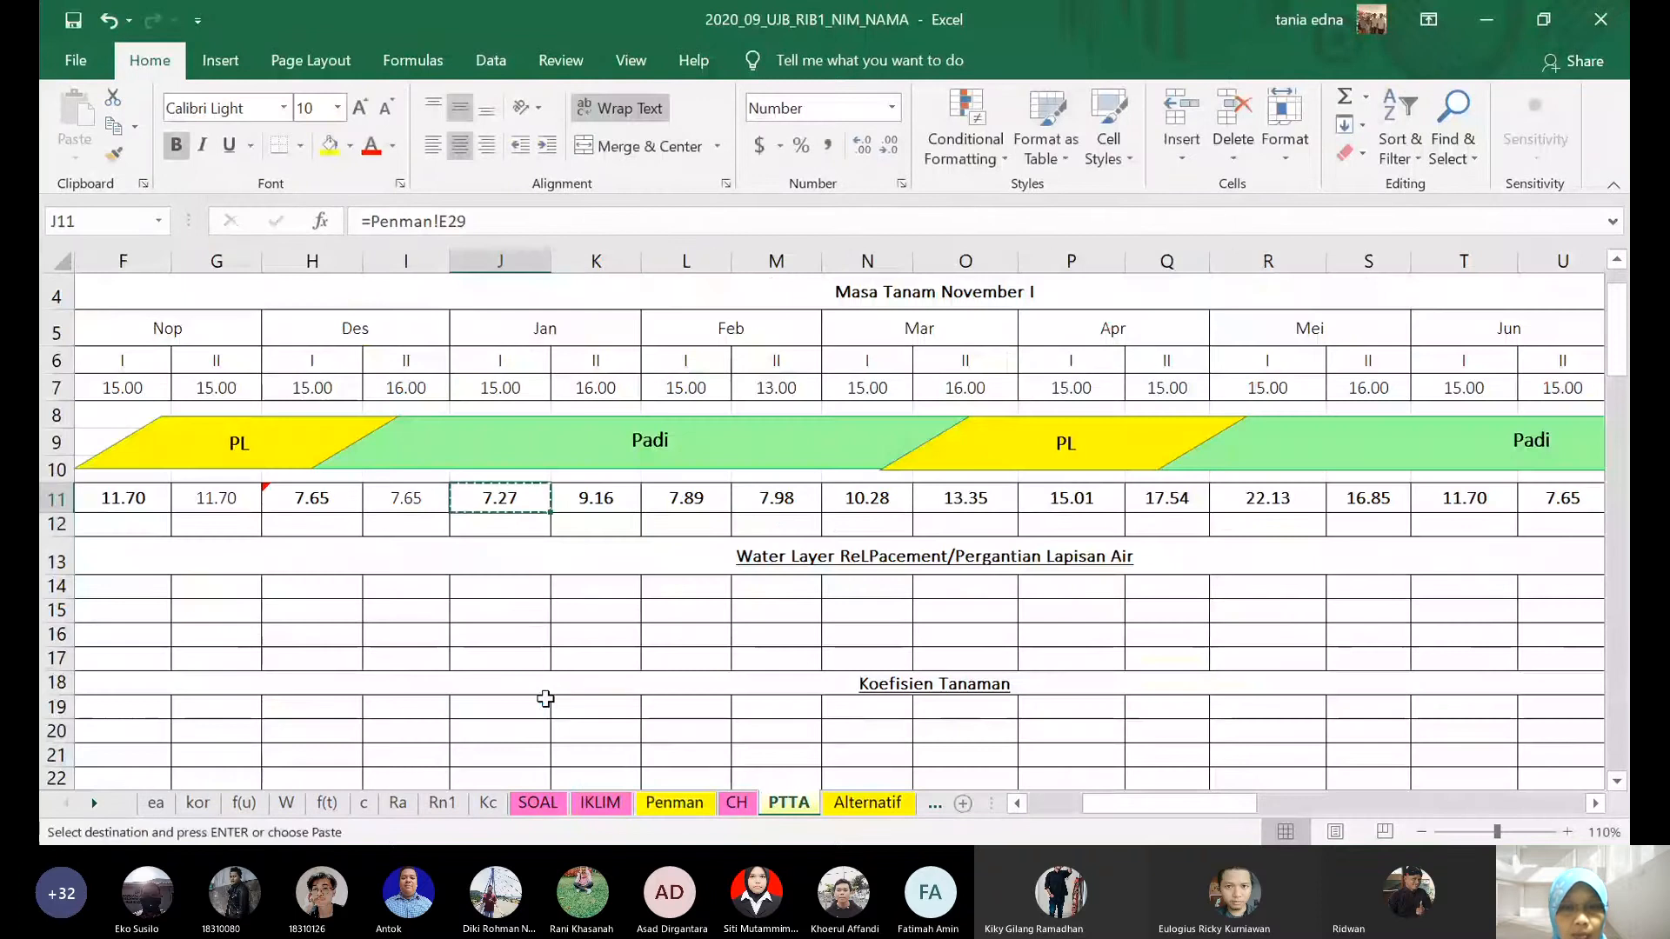
key(Right)
key(shift+Right)
key(shift+Right)
key(shift+Right)
key(shift+Right)
key(shift+Right)
key(shift+Right)
key(shift+Right)
key(shift+Right)
key(shift+Right)
key(shift+Right)
key(shift+Right)
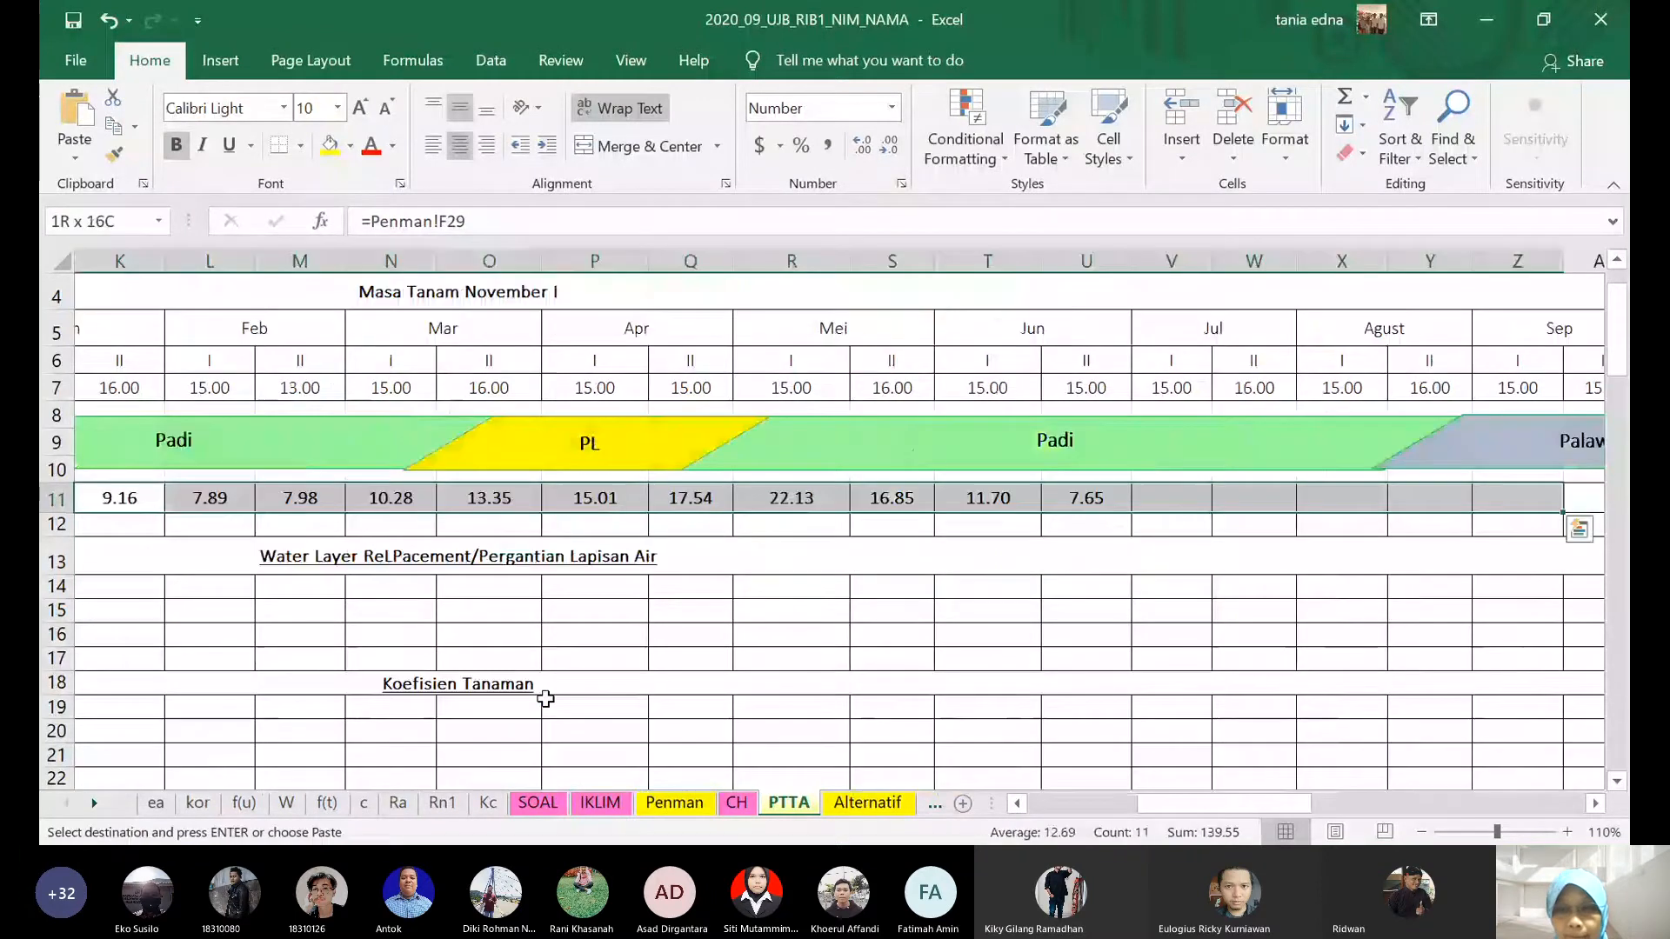
key(ctrl+v)
key(Escape)
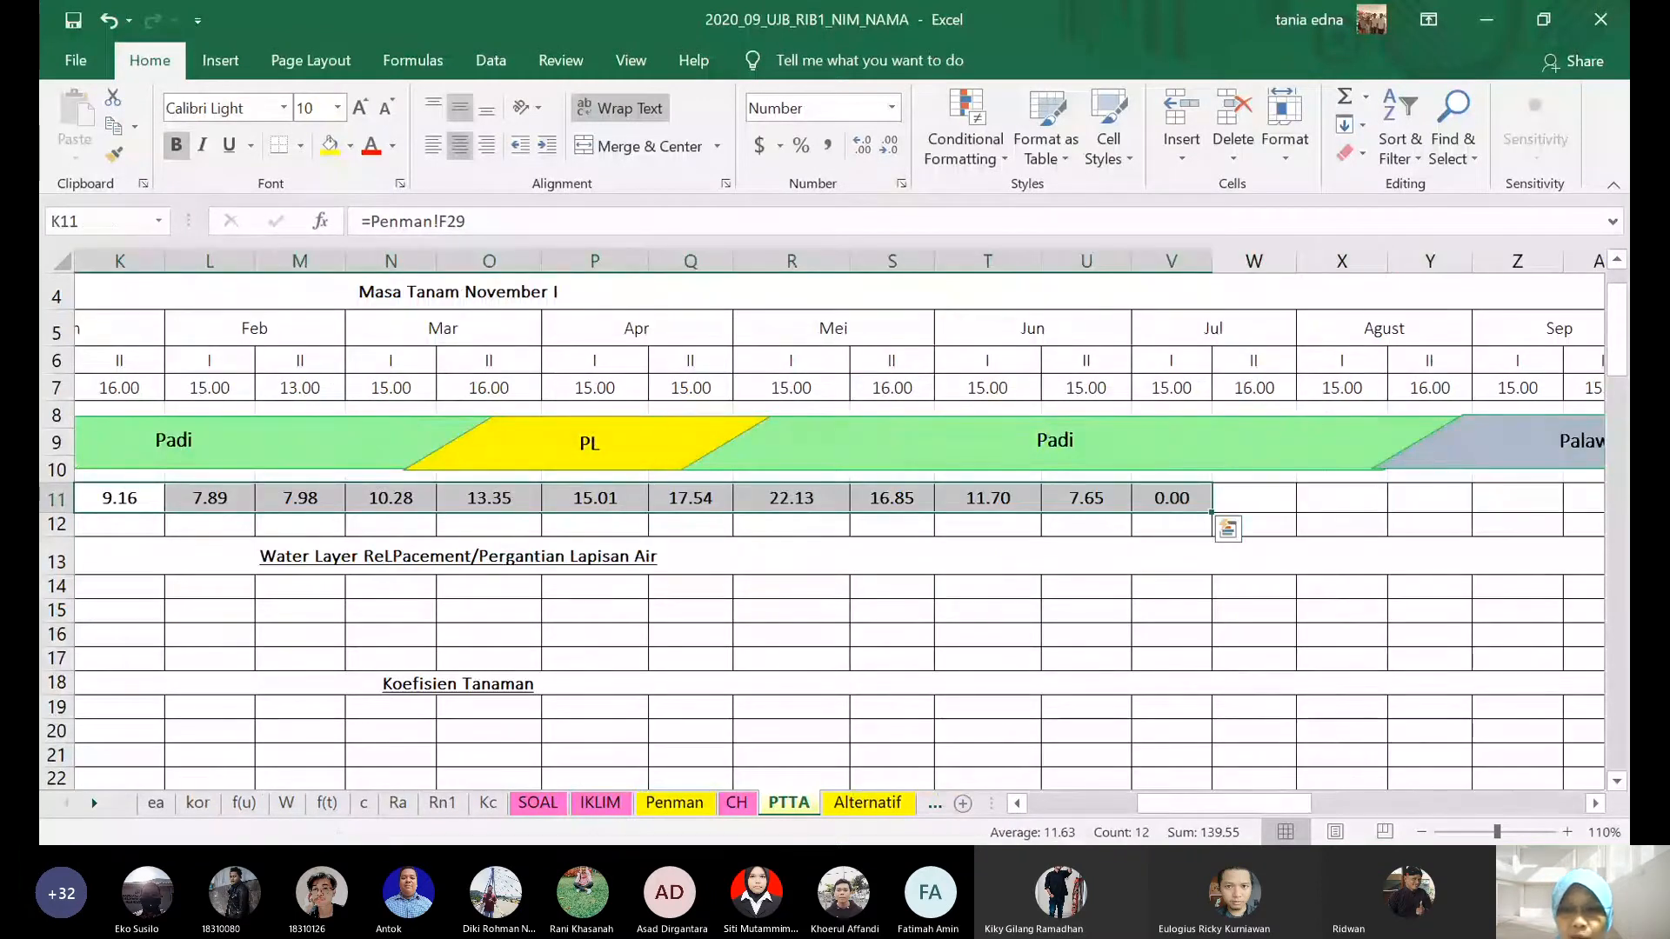
- Move the ET0 formulas in K11:V11 one column over, starting at L11, leaving the second half of Jan empty
drag(1153, 803, 1044, 795)
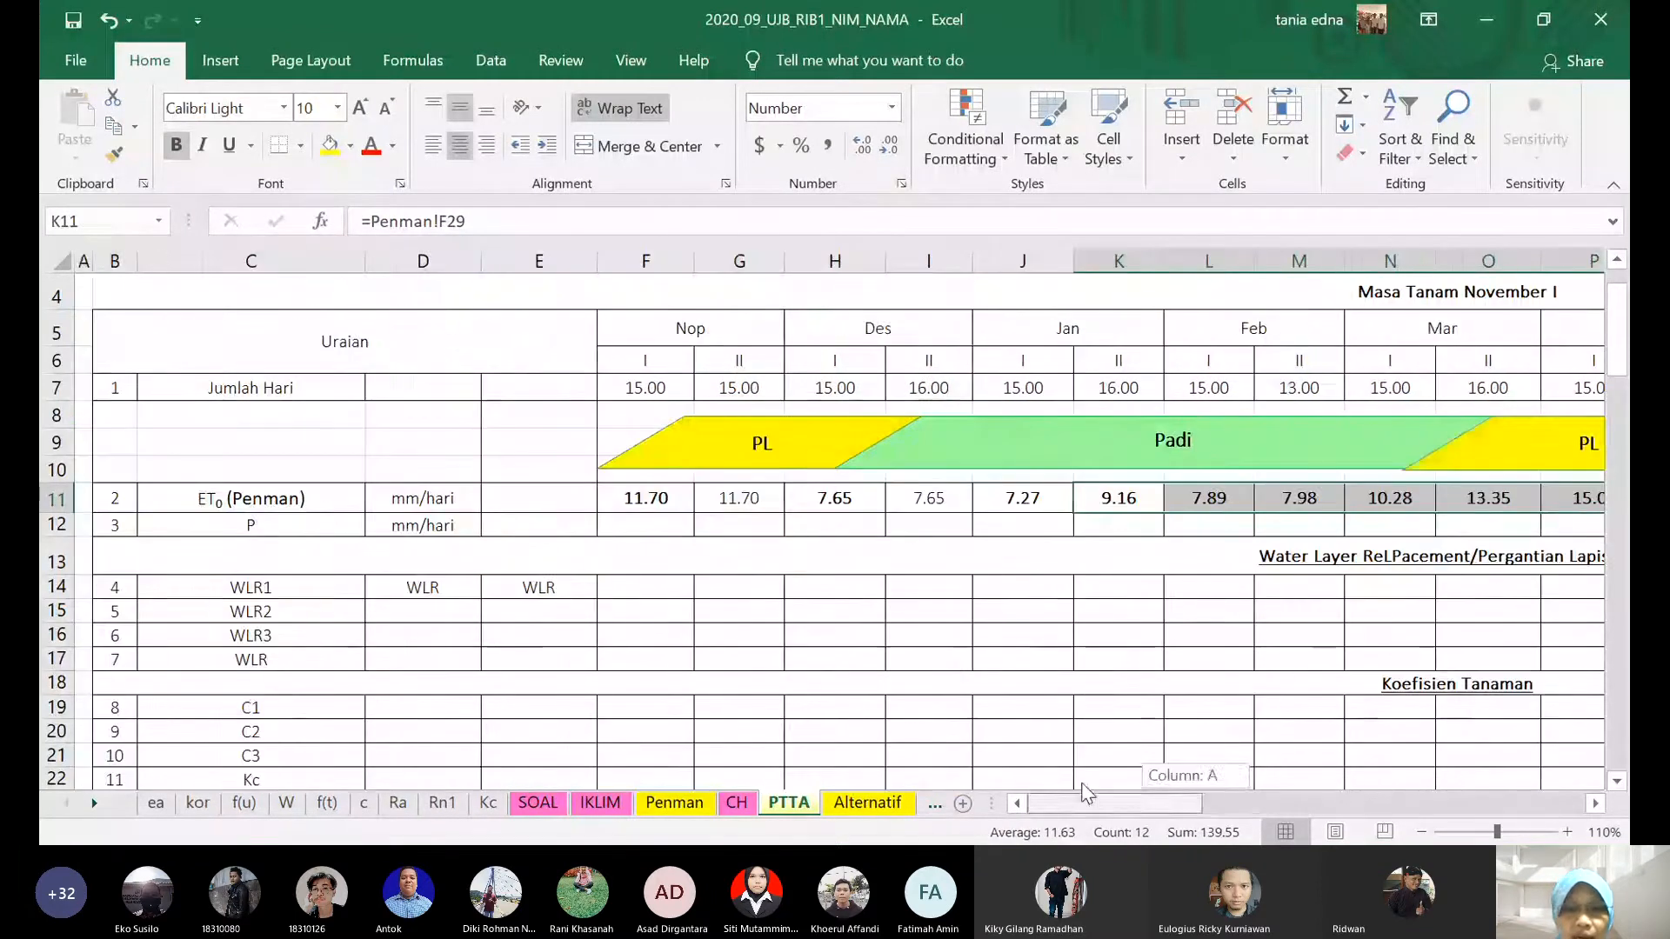
click(1597, 803)
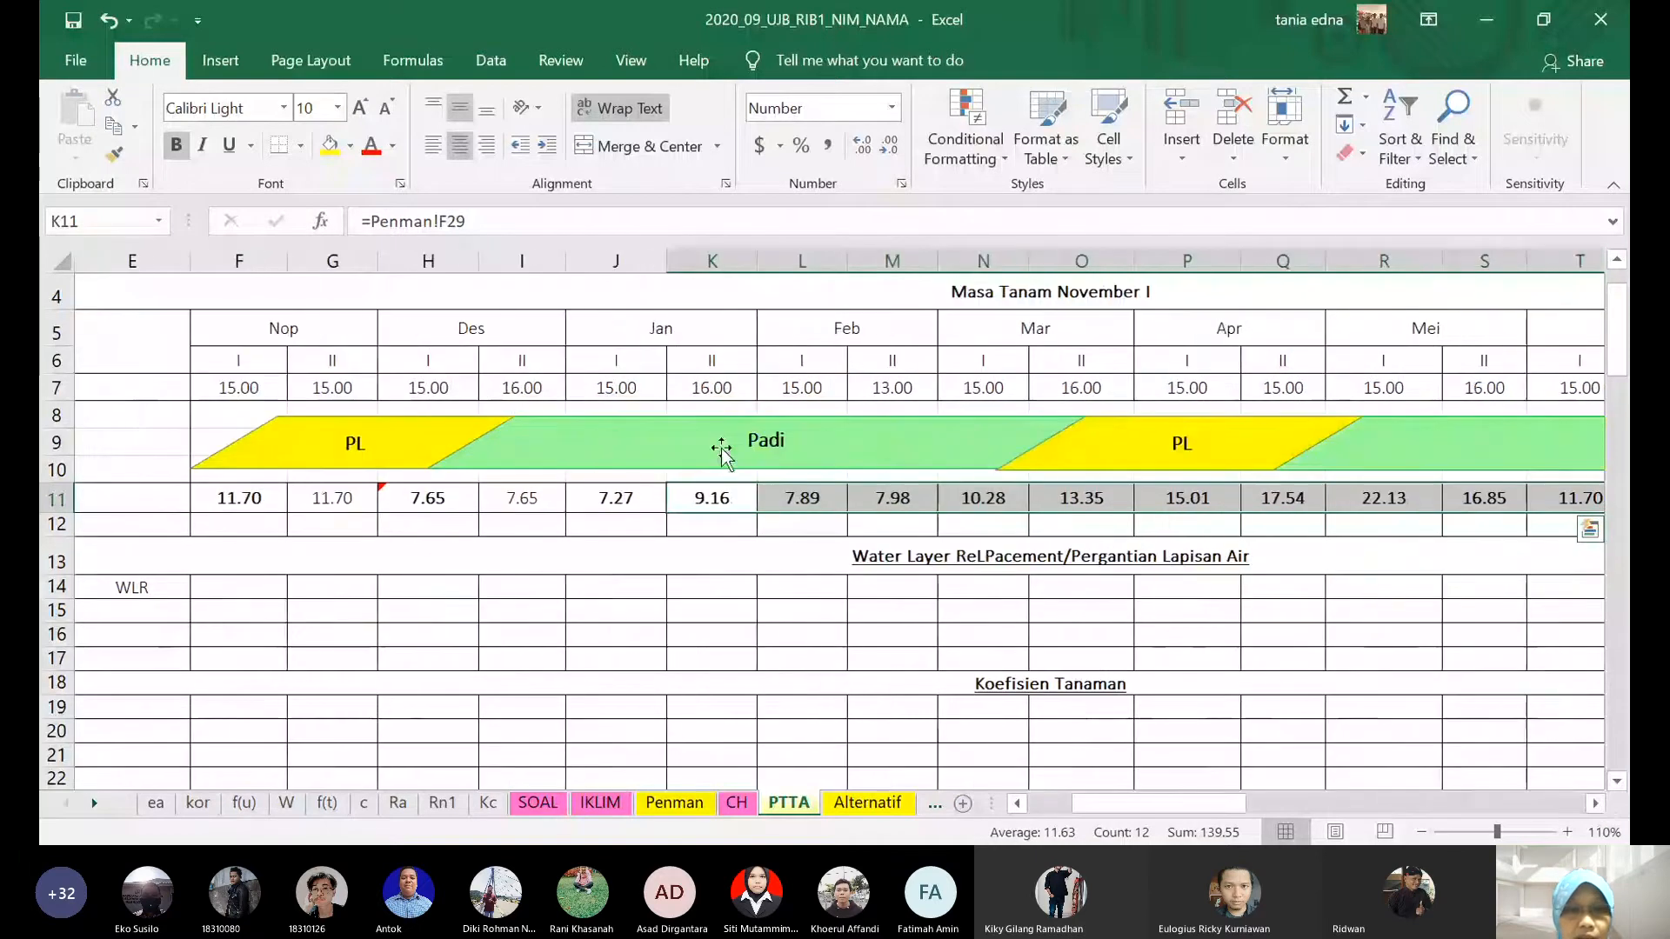
click(620, 497)
click(717, 504)
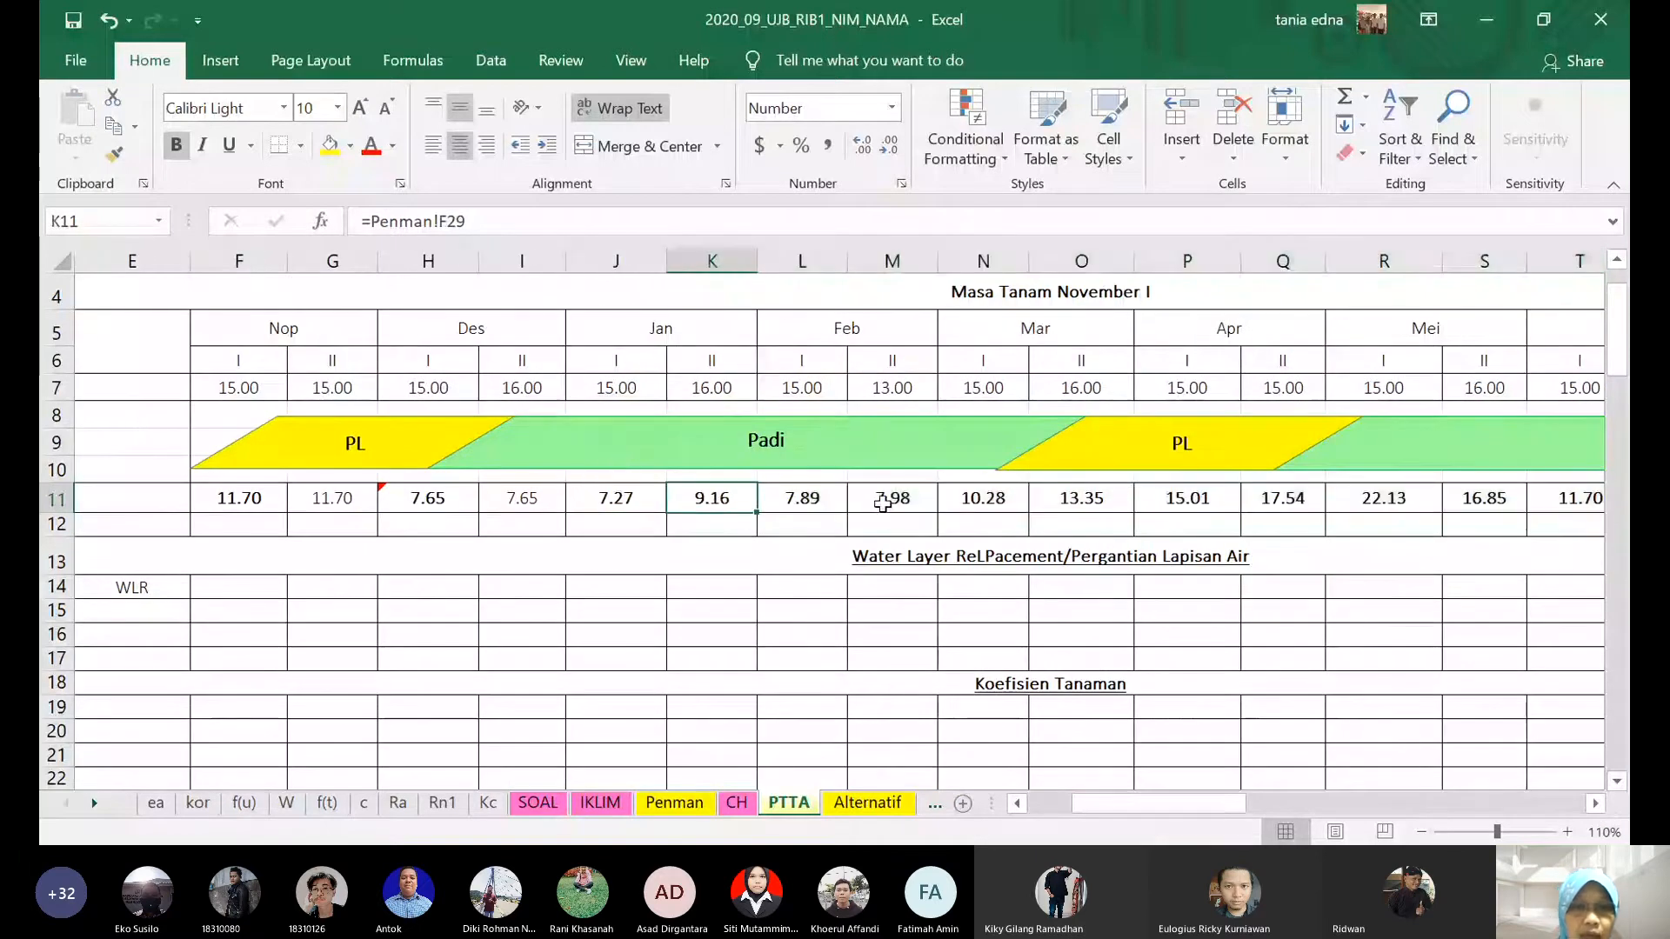
key(ctrl+shift+Right)
key(ctrl+c)
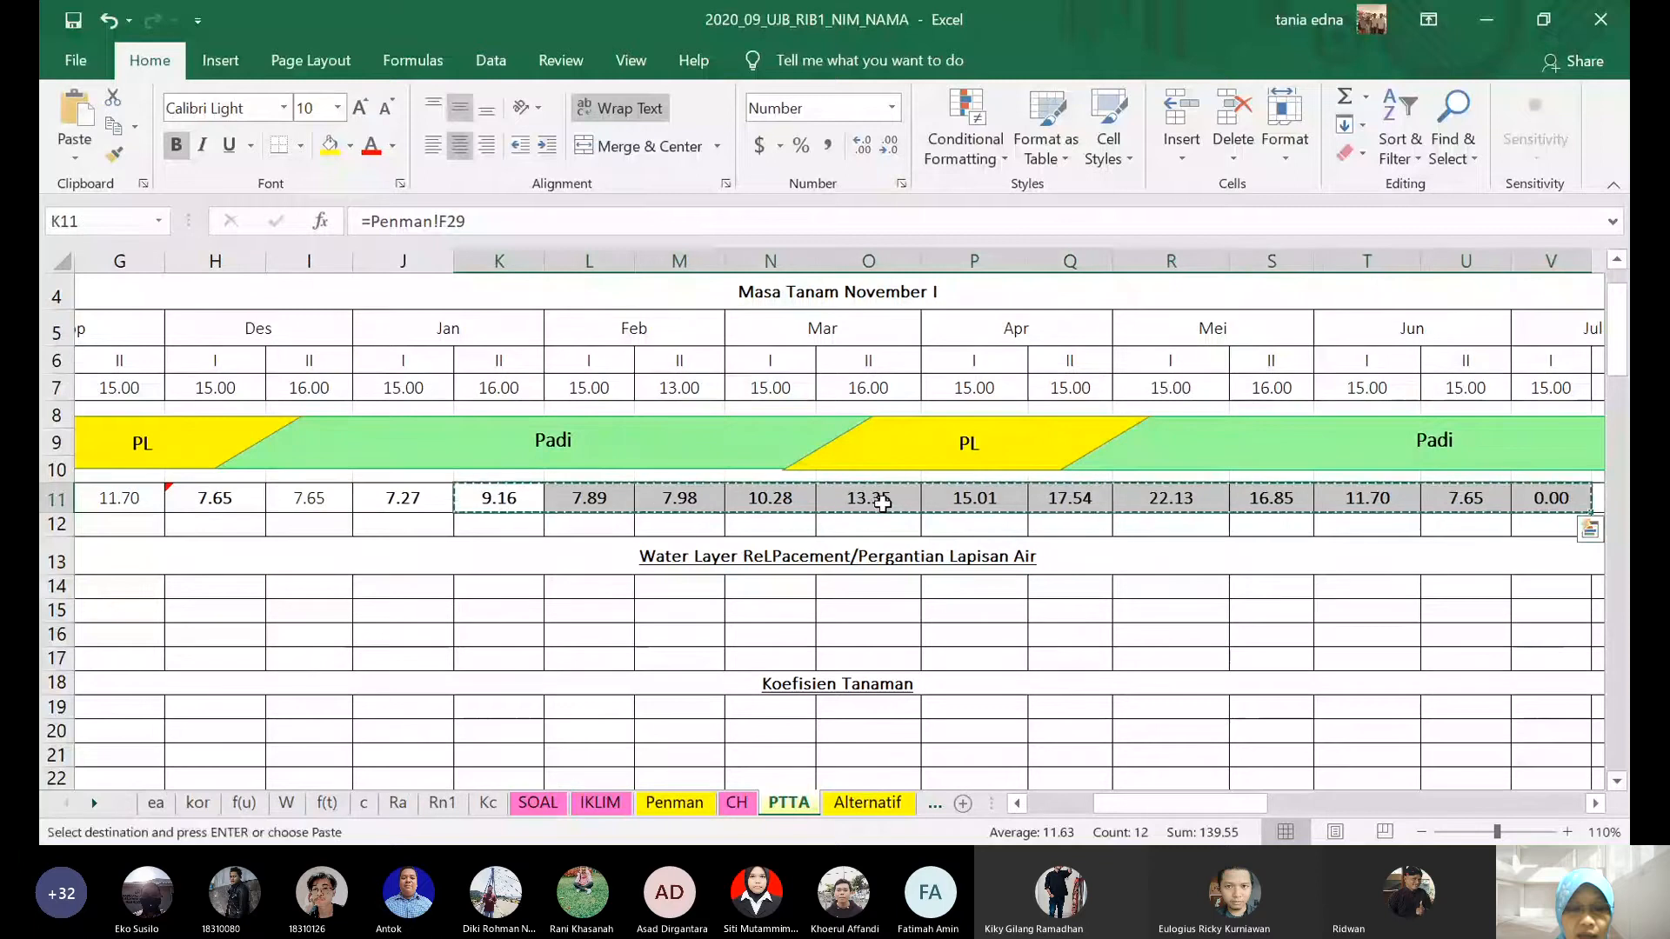
key(Right)
key(Return)
- Shift the ET0 formulas from M11 onward to start at N11, and those from O11 onward to start at P11
key(Right)
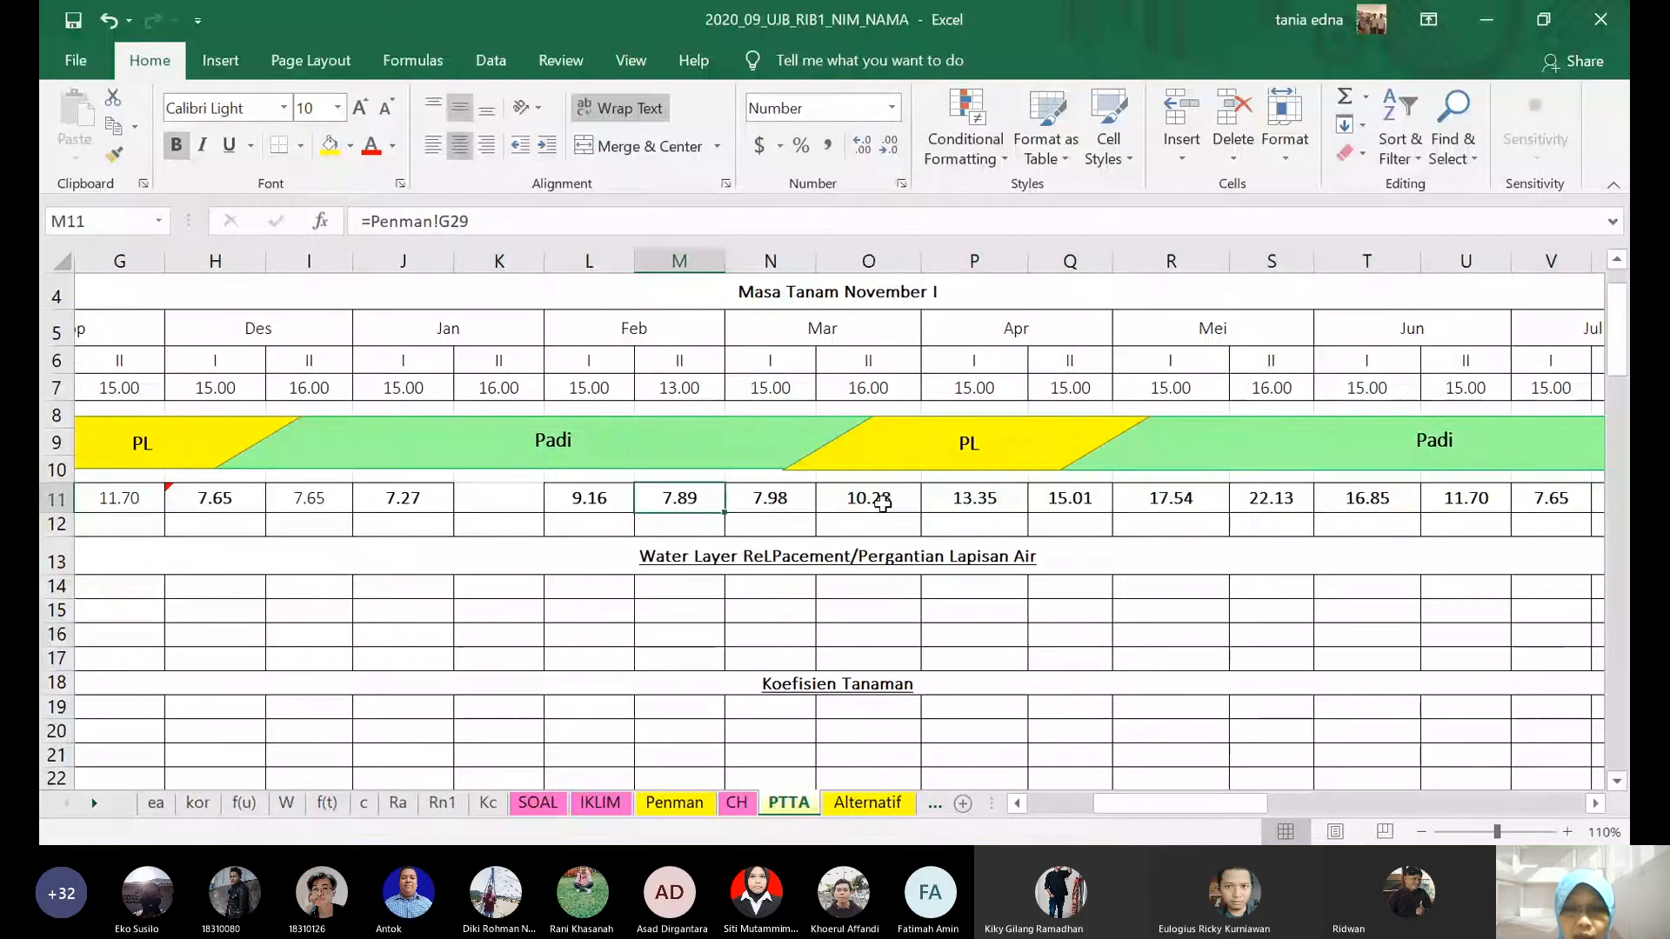
key(ctrl+shift+Right)
key(ctrl+x)
key(Right)
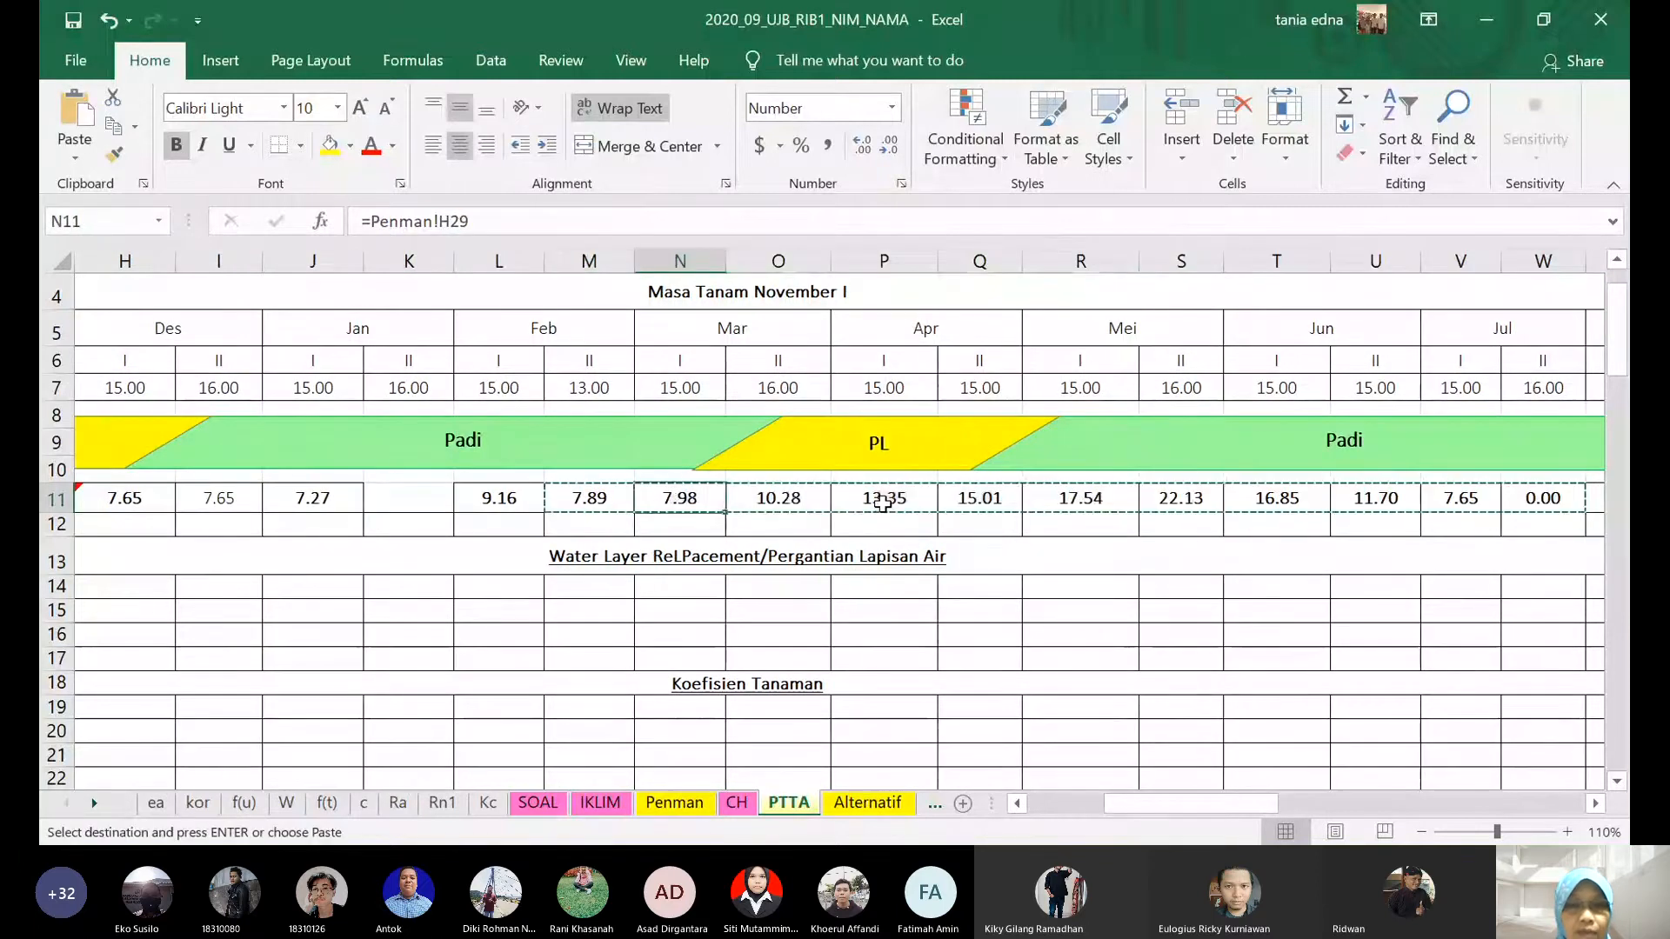
key(Return)
key(Right)
key(ctrl+shift+Right)
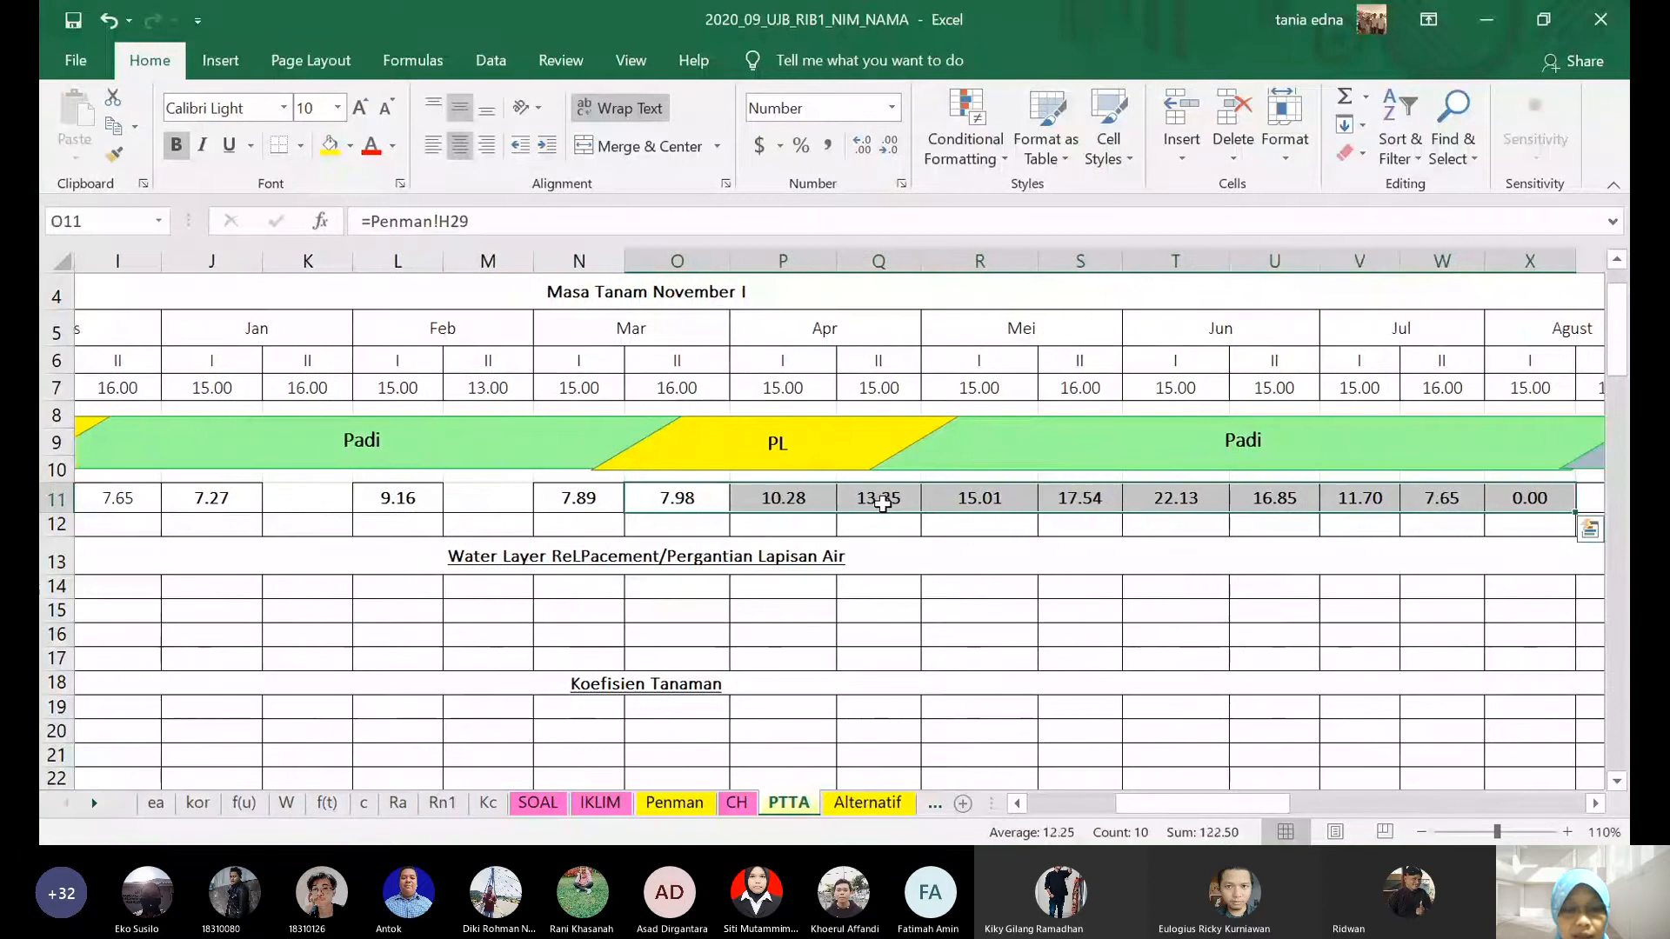
key(ctrl+x)
key(Right)
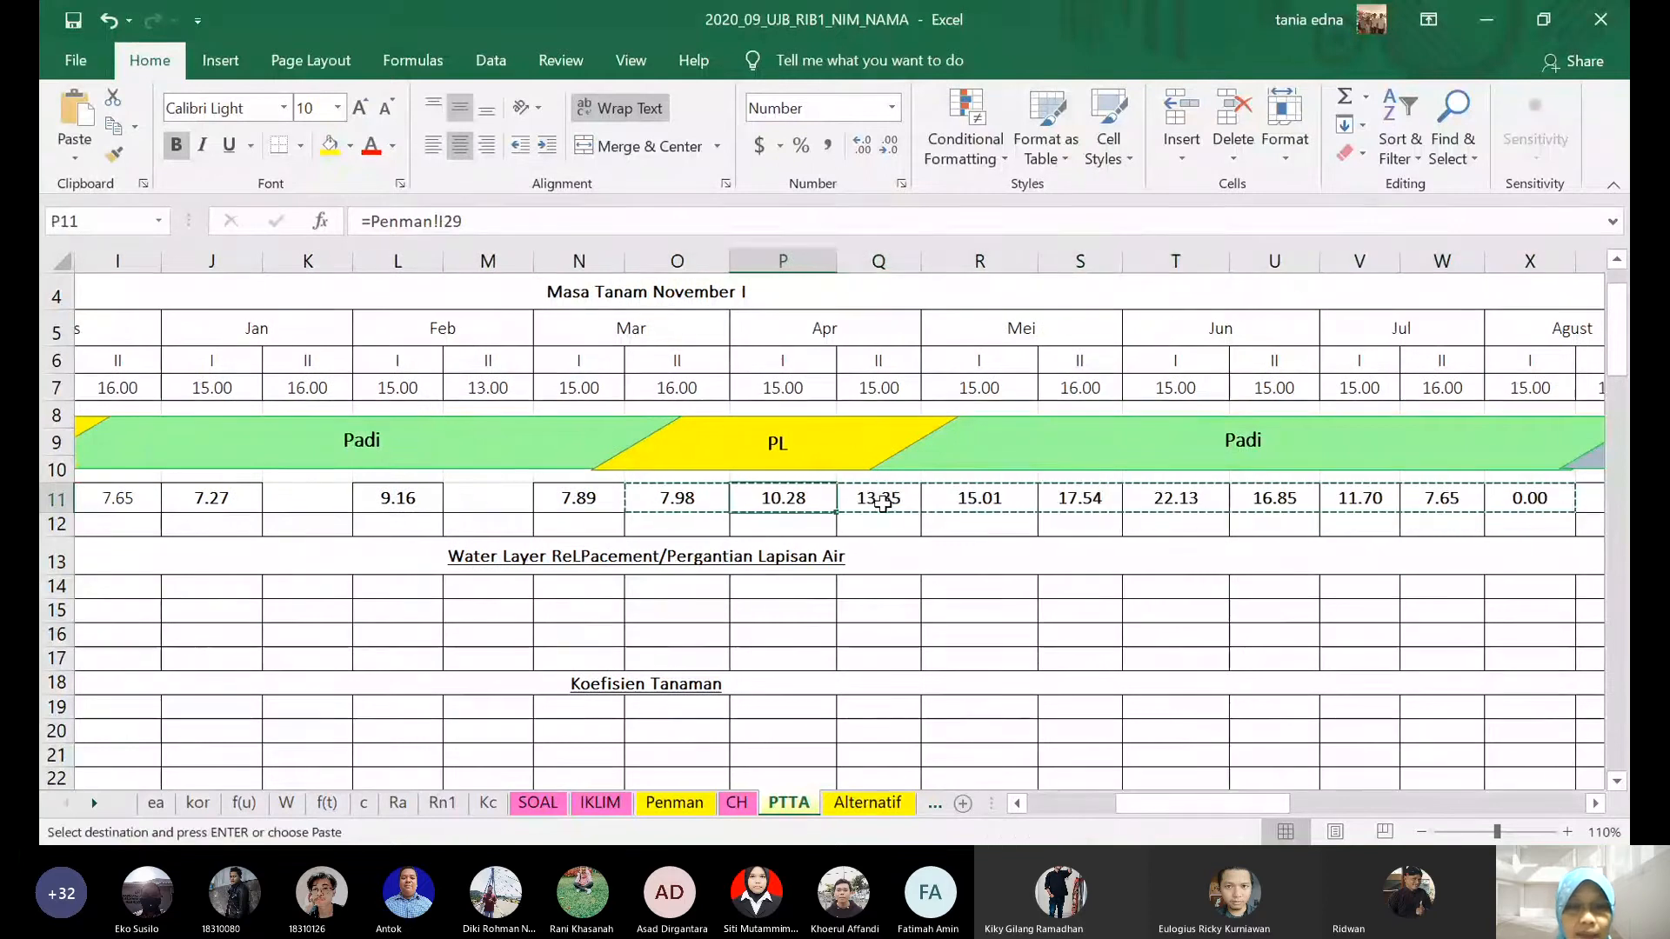
key(Return)
- Shift the ET0 formulas from Q11 onward to start at R11, and those from S11 onward to start at T11
key(Right)
key(shift+Right)
key(Right)
key(ctrl+shift+Right)
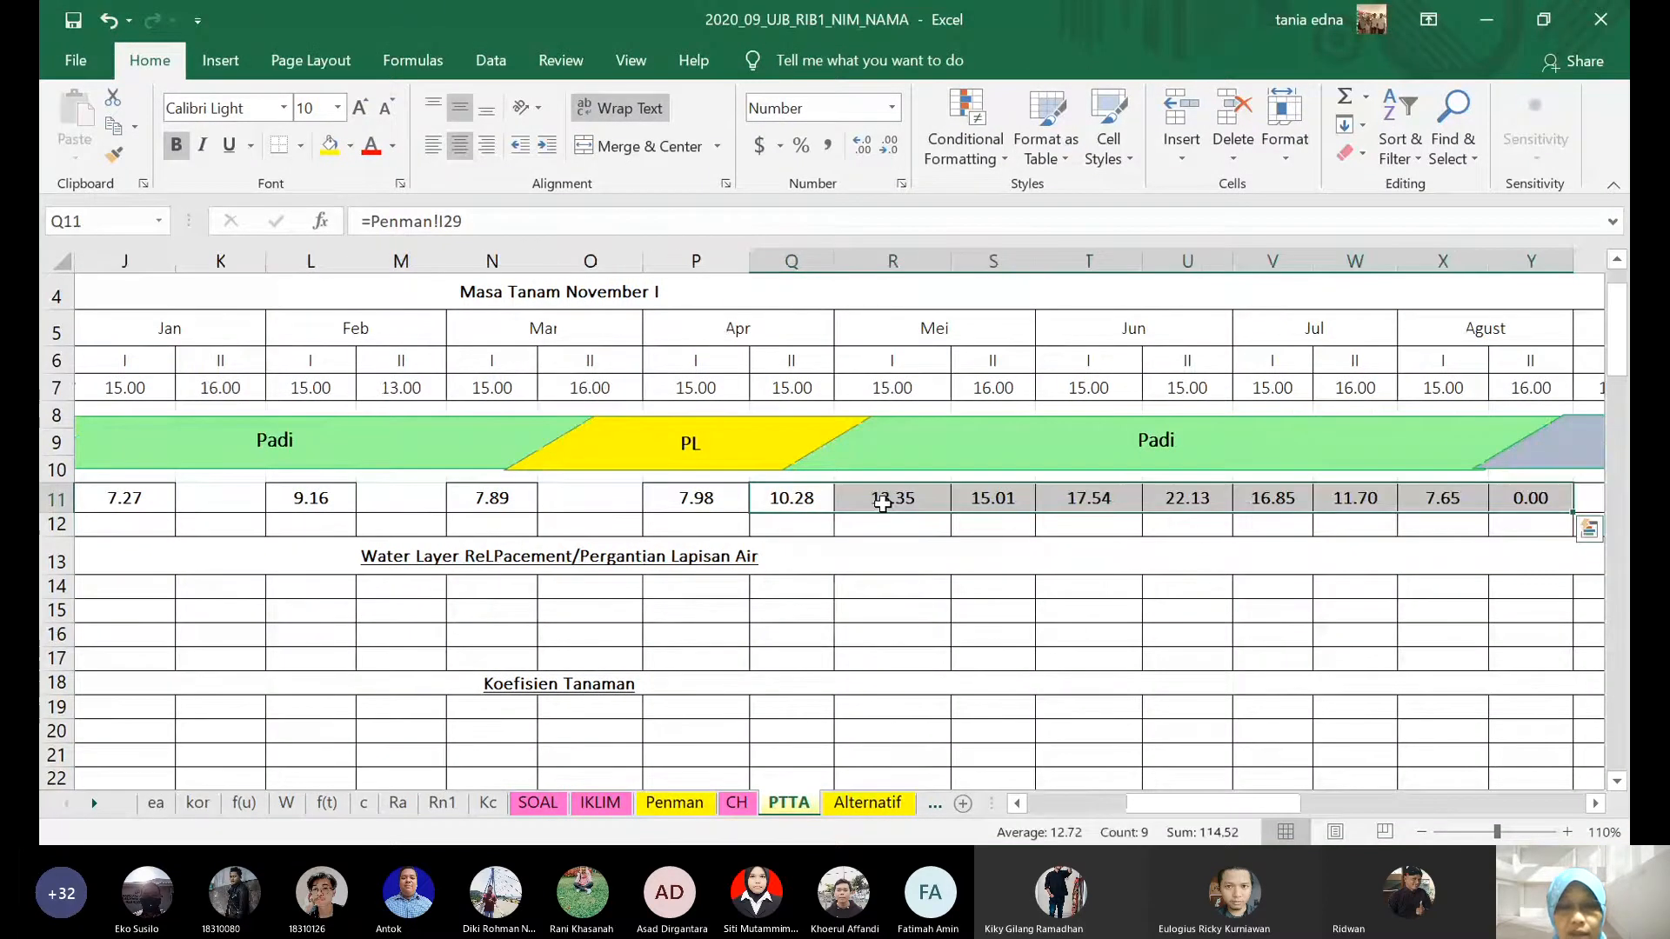
key(ctrl+x)
key(Return)
key(ctrl+shift+Right)
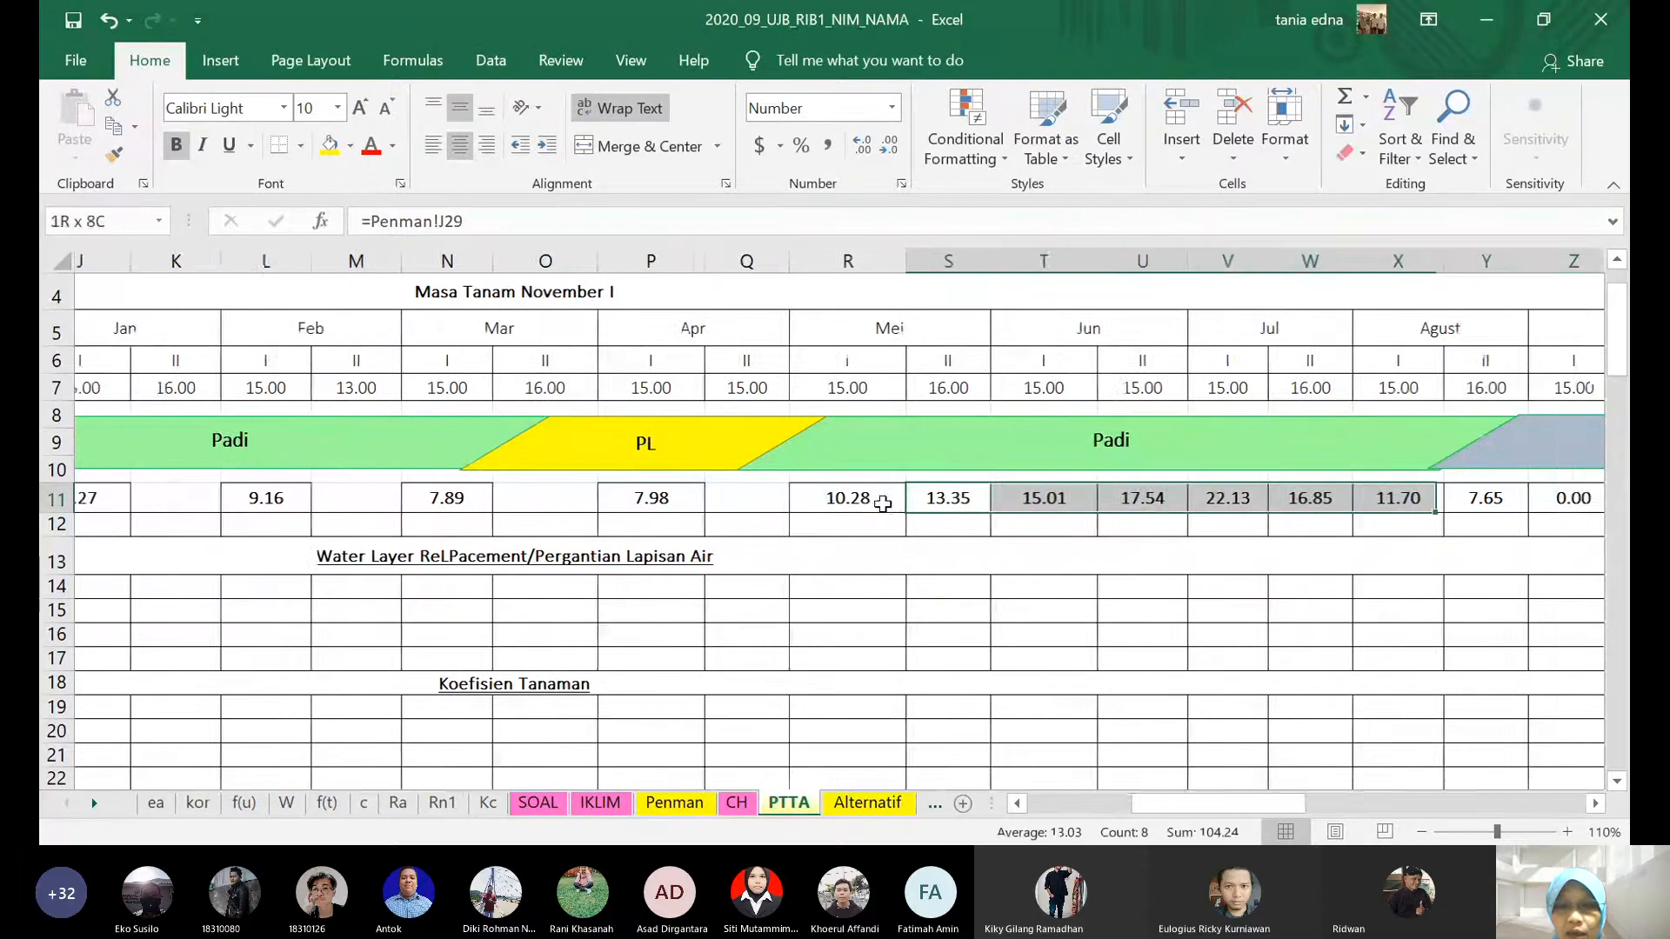
key(ctrl+c)
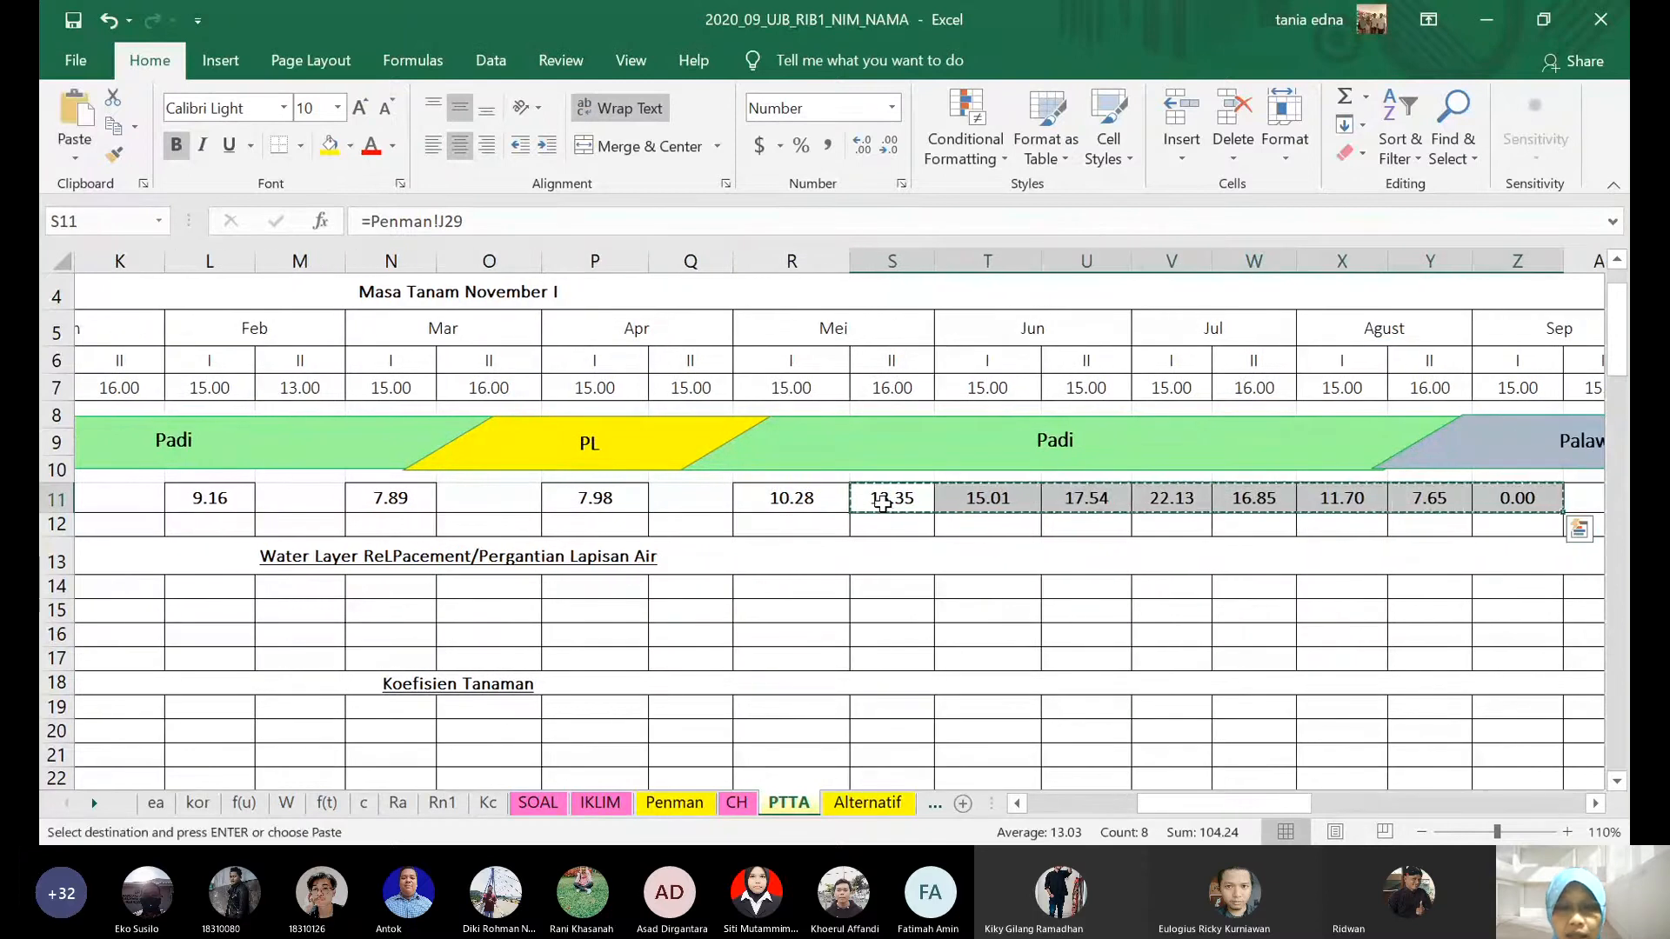
key(Right)
key(Return)
- Shift the ET0 formulas from U11 onward to start at V11, and those from W11 onward to start at X11
key(Right)
key(ctrl+shift+Right)
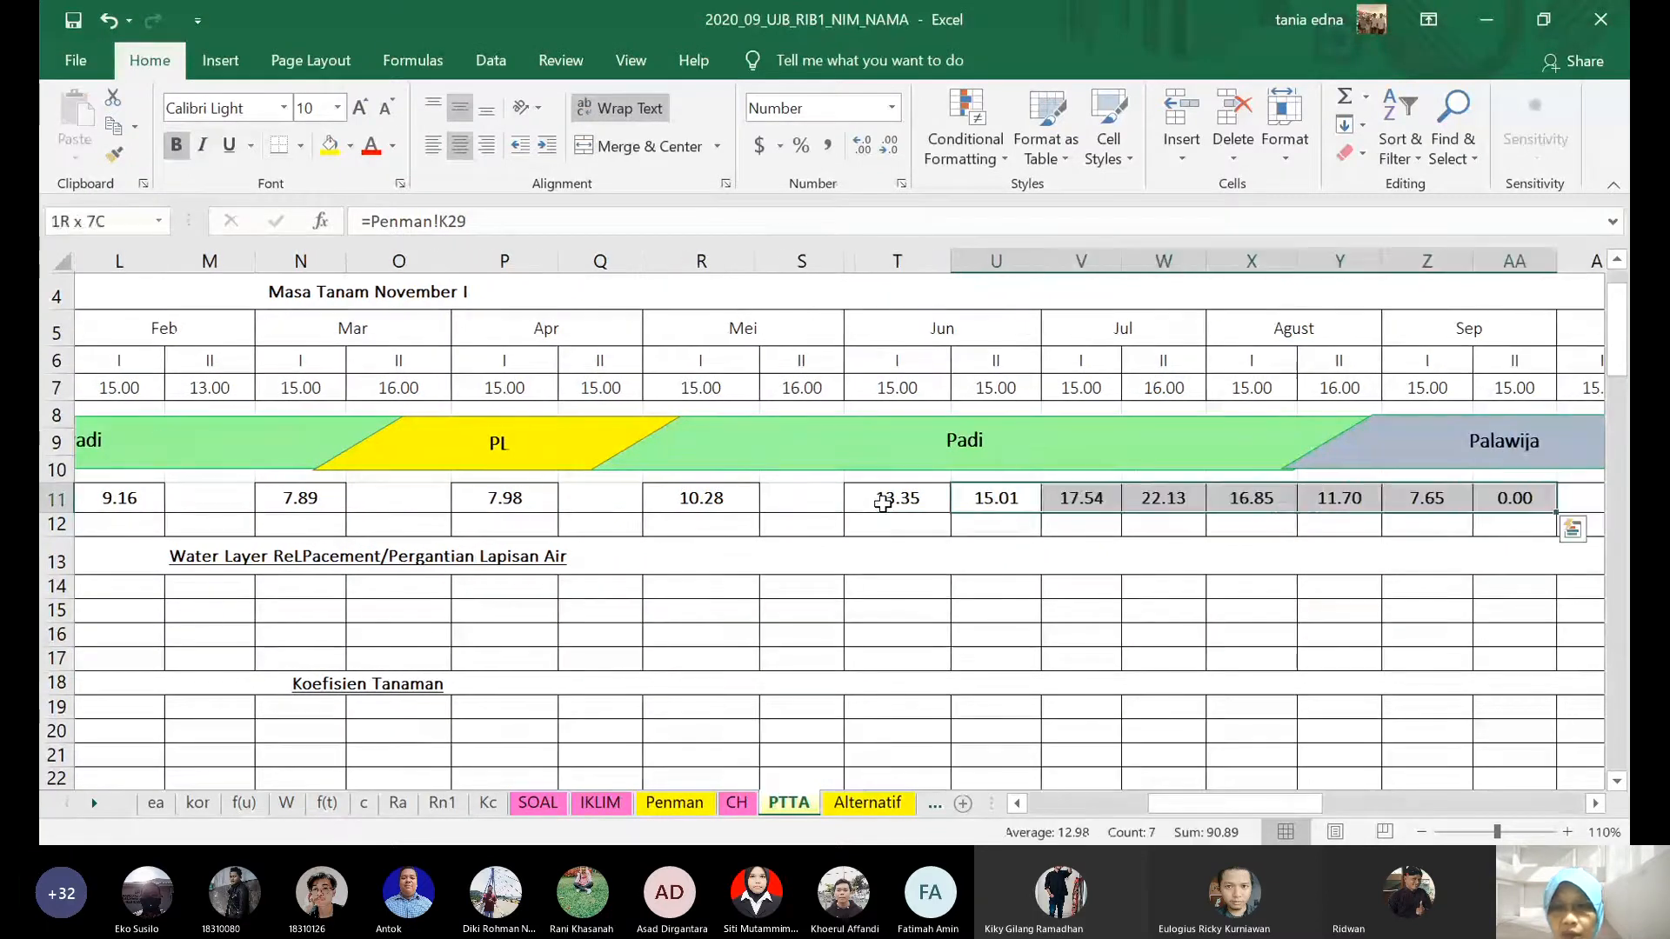
key(ctrl+x)
key(Right)
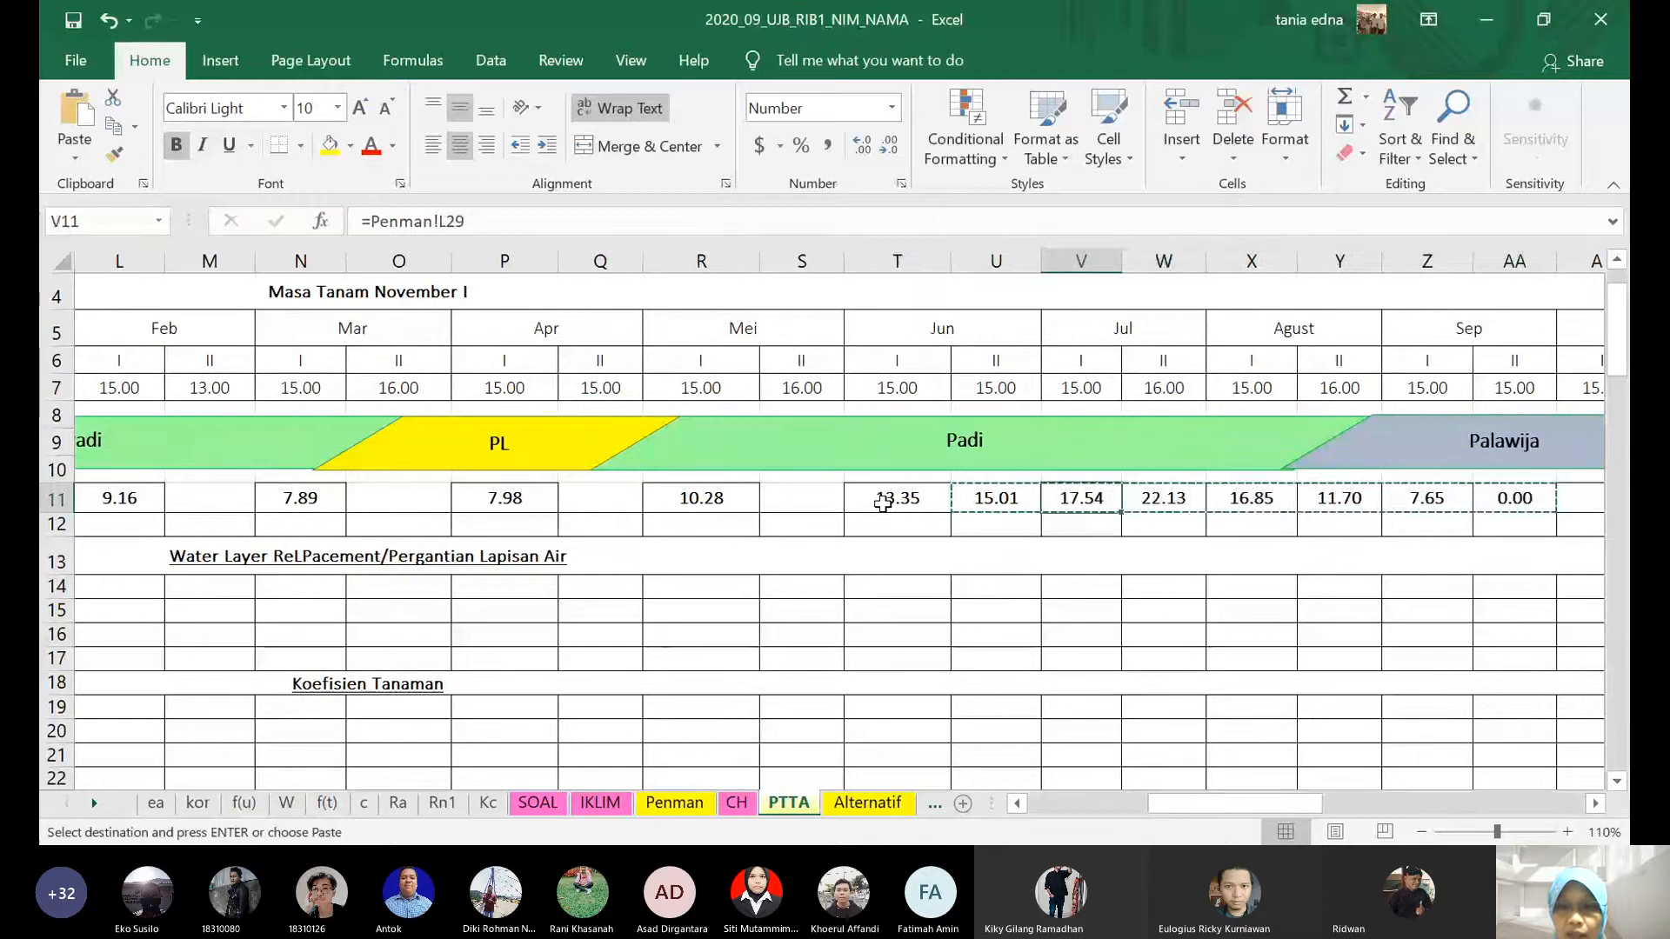
key(Return)
key(Right)
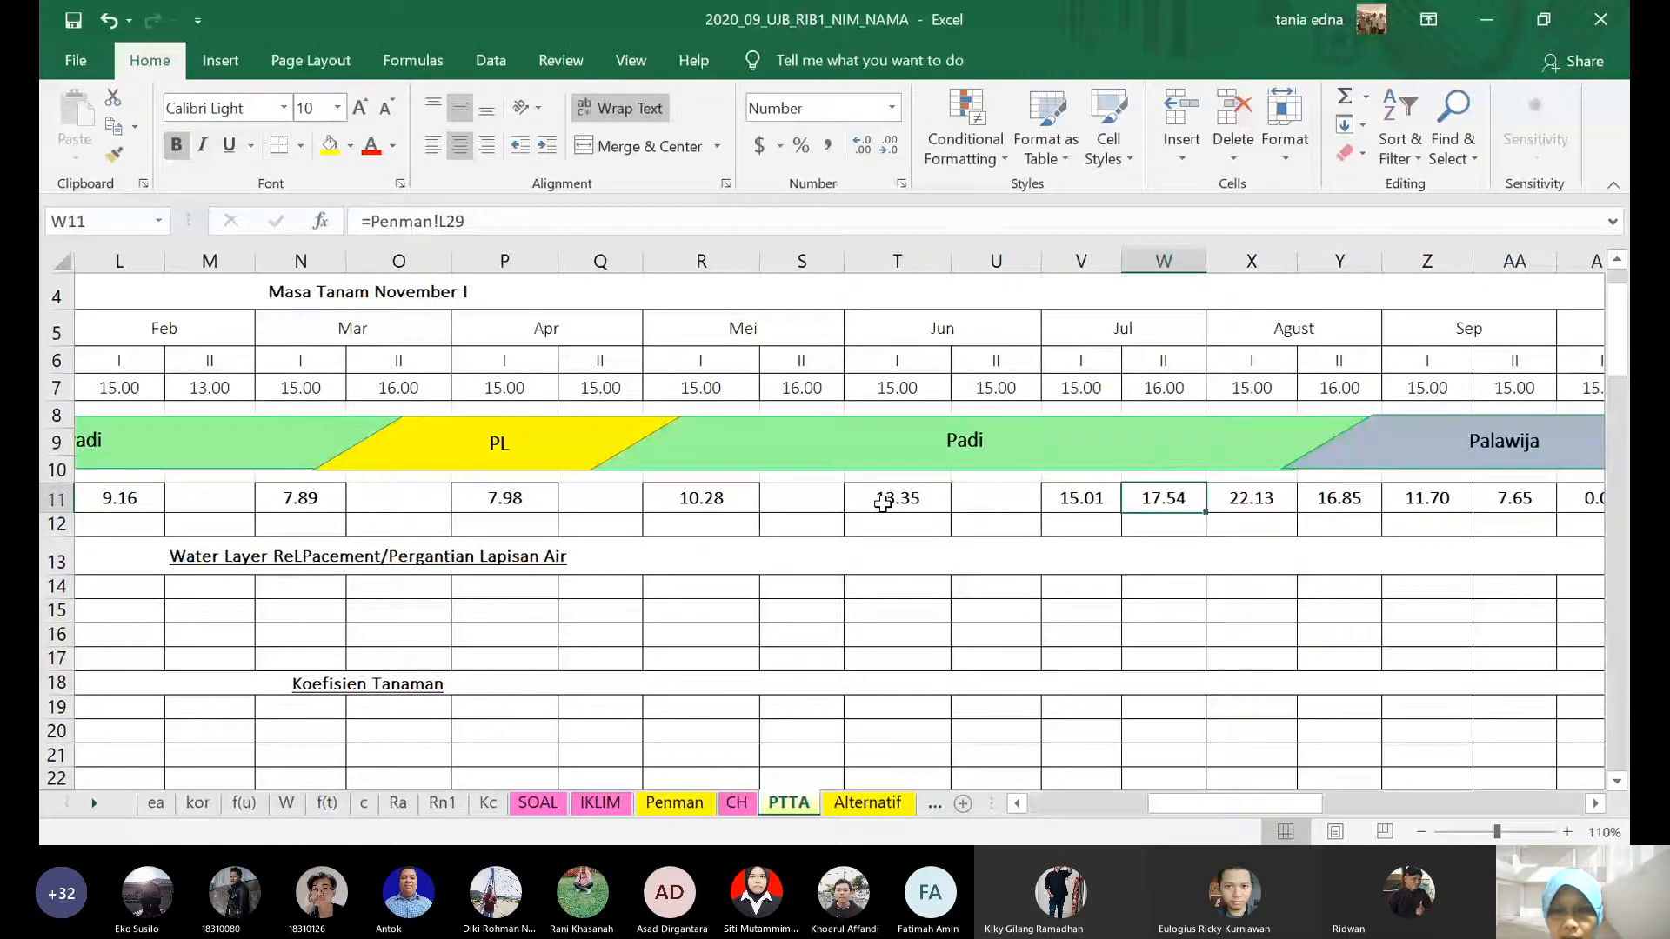
key(ctrl+shift+Right)
key(ctrl+x)
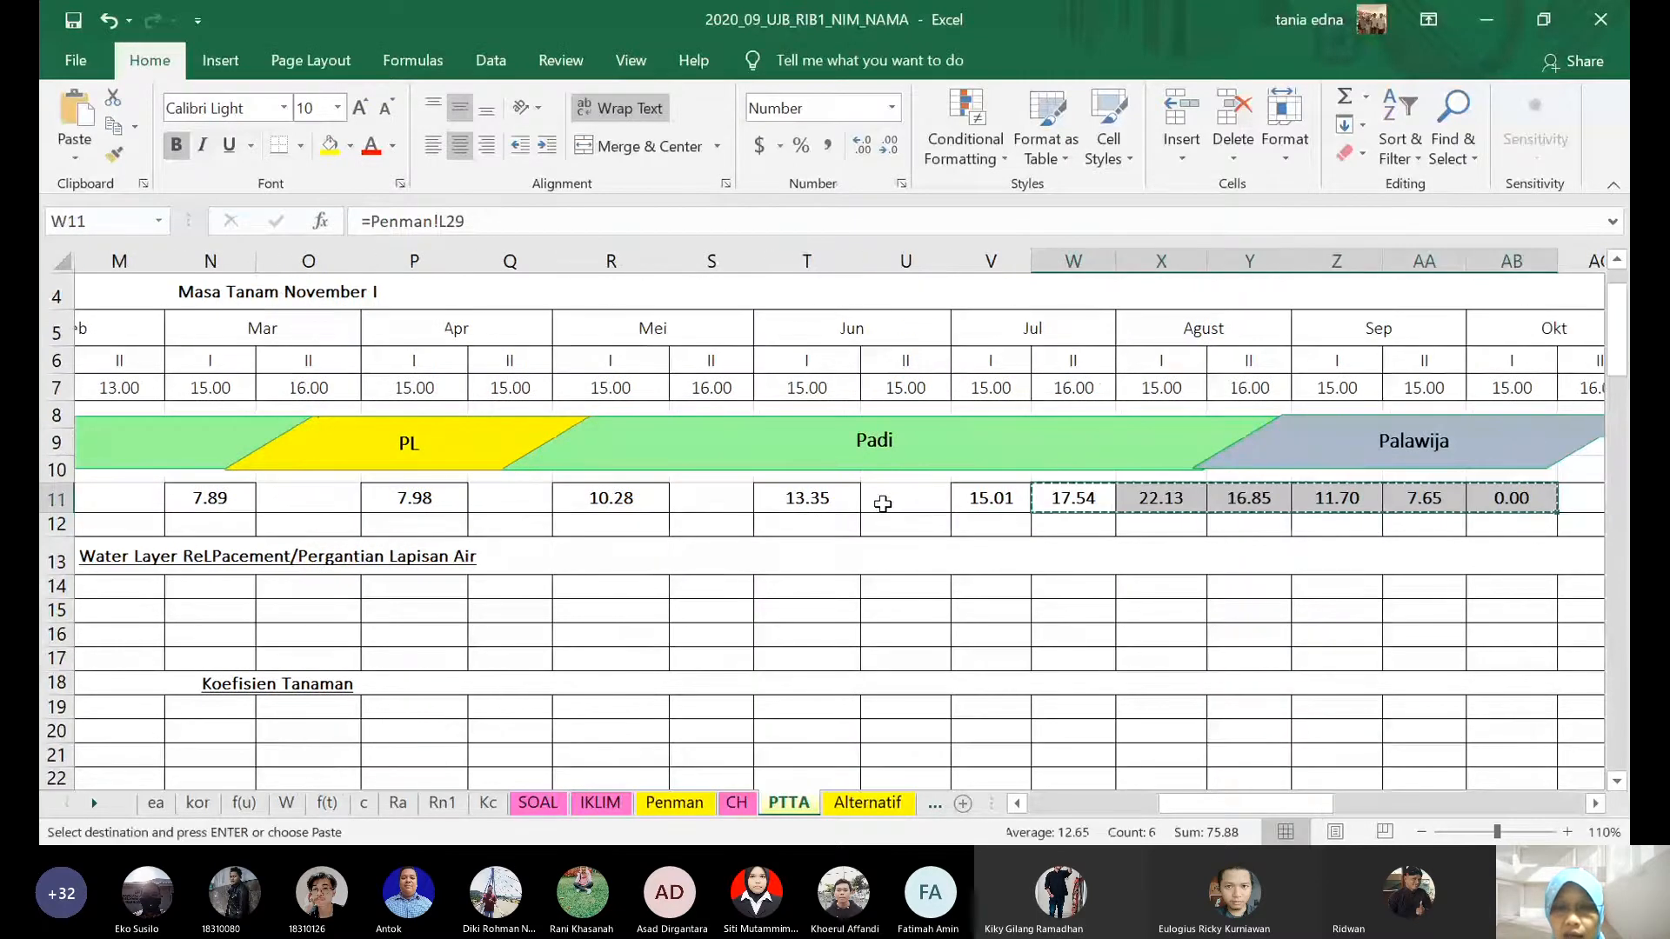
key(Right)
key(Return)
- Shift the ET0 formulas from Y11 onward to start at Z11, and those from AA11 onward to start at AB11
key(Right)
key(ctrl+shift+Right)
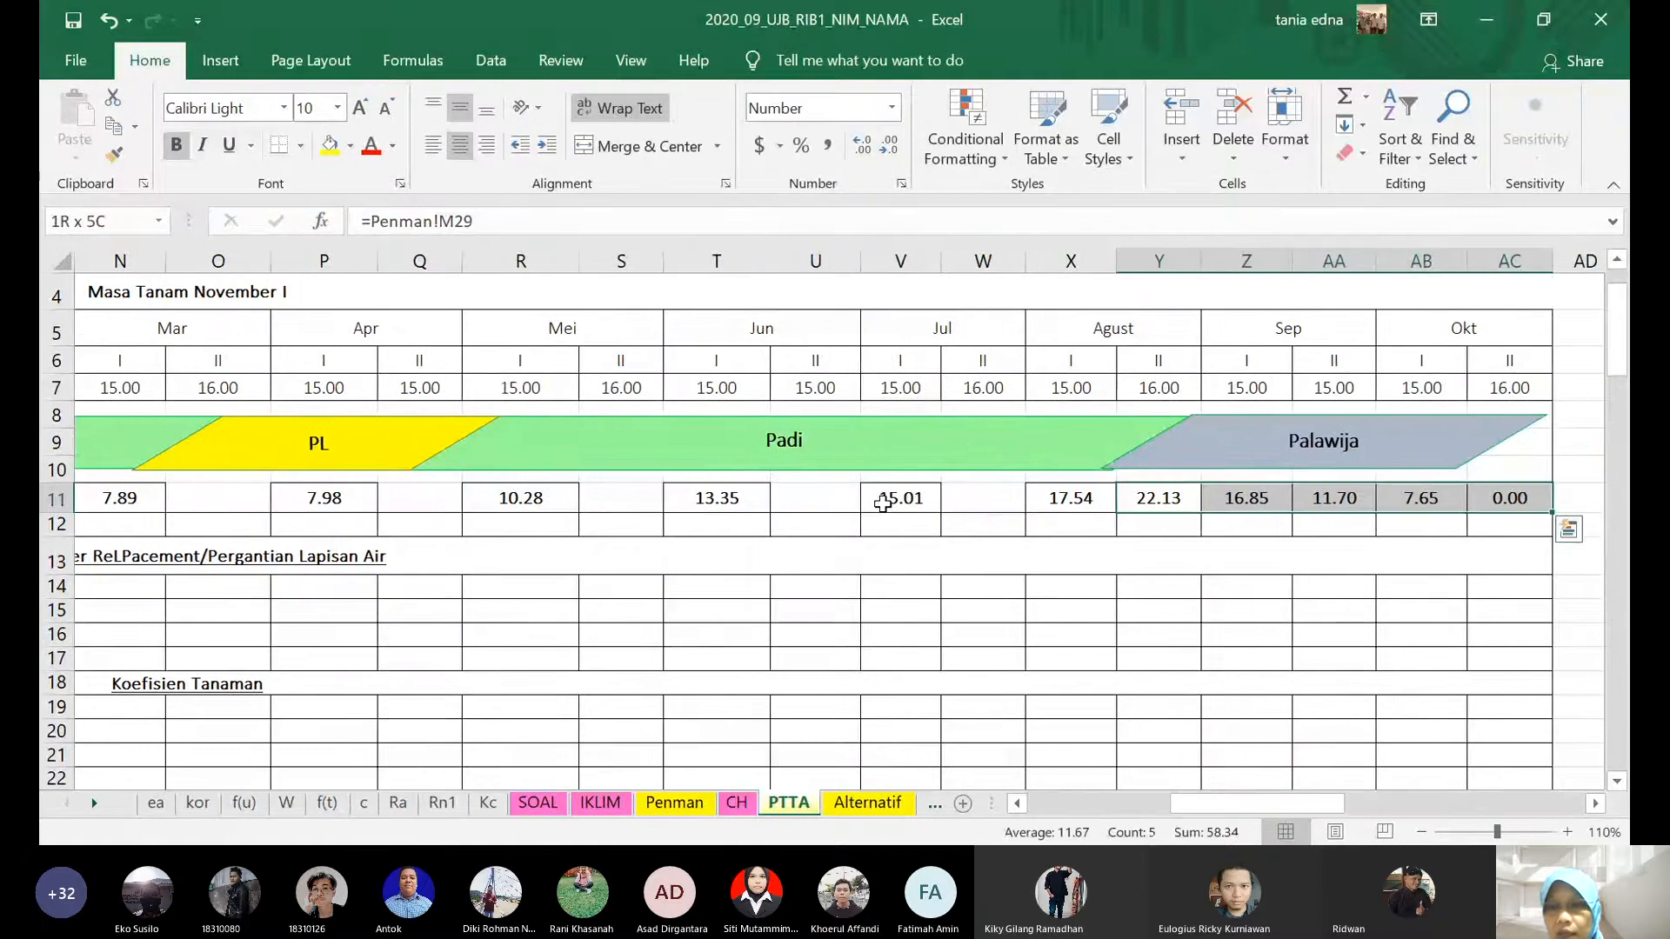
key(ctrl+x)
key(Right)
key(Return)
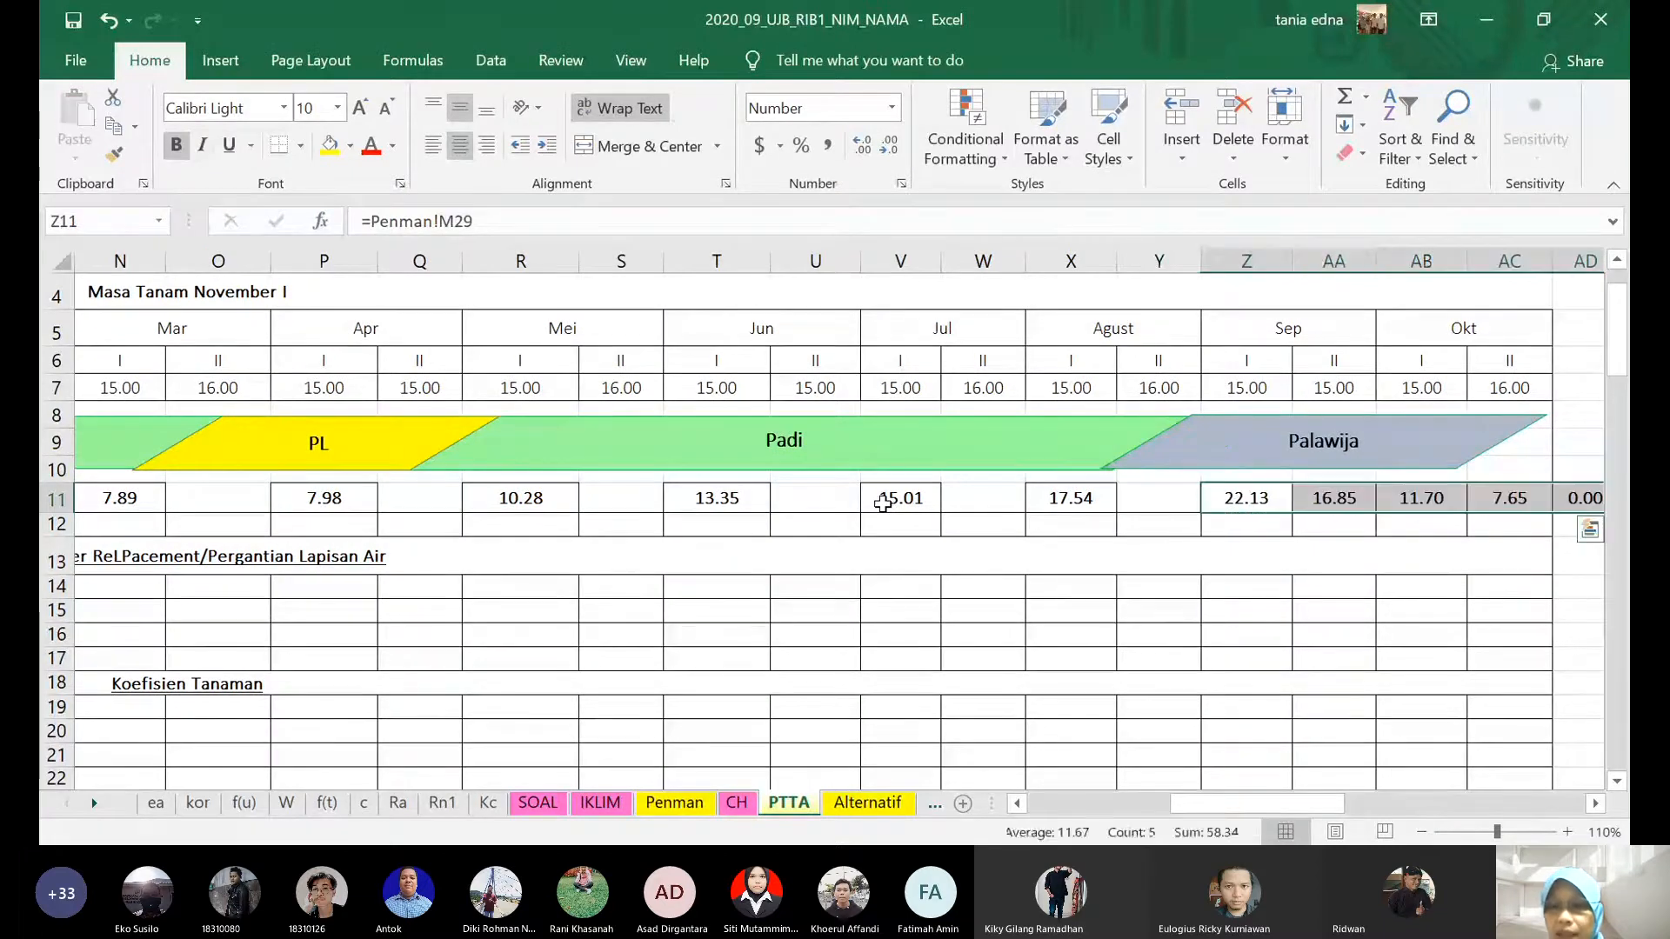
key(Right)
key(ctrl+shift+Right)
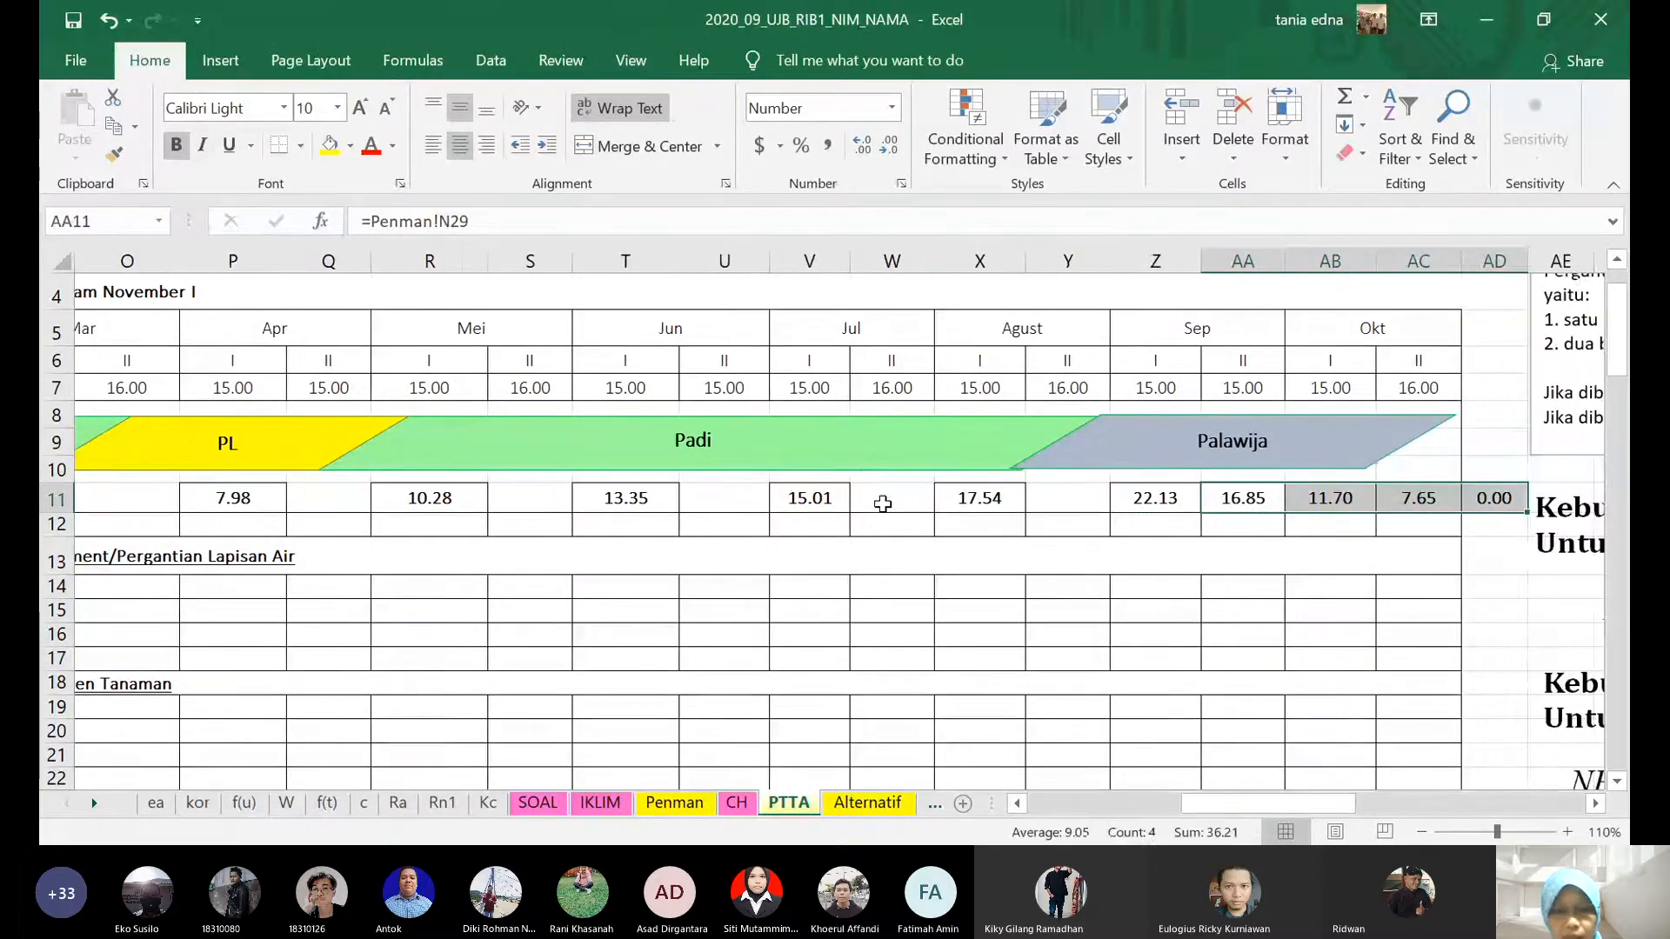
key(ctrl+x)
key(Right)
key(Return)
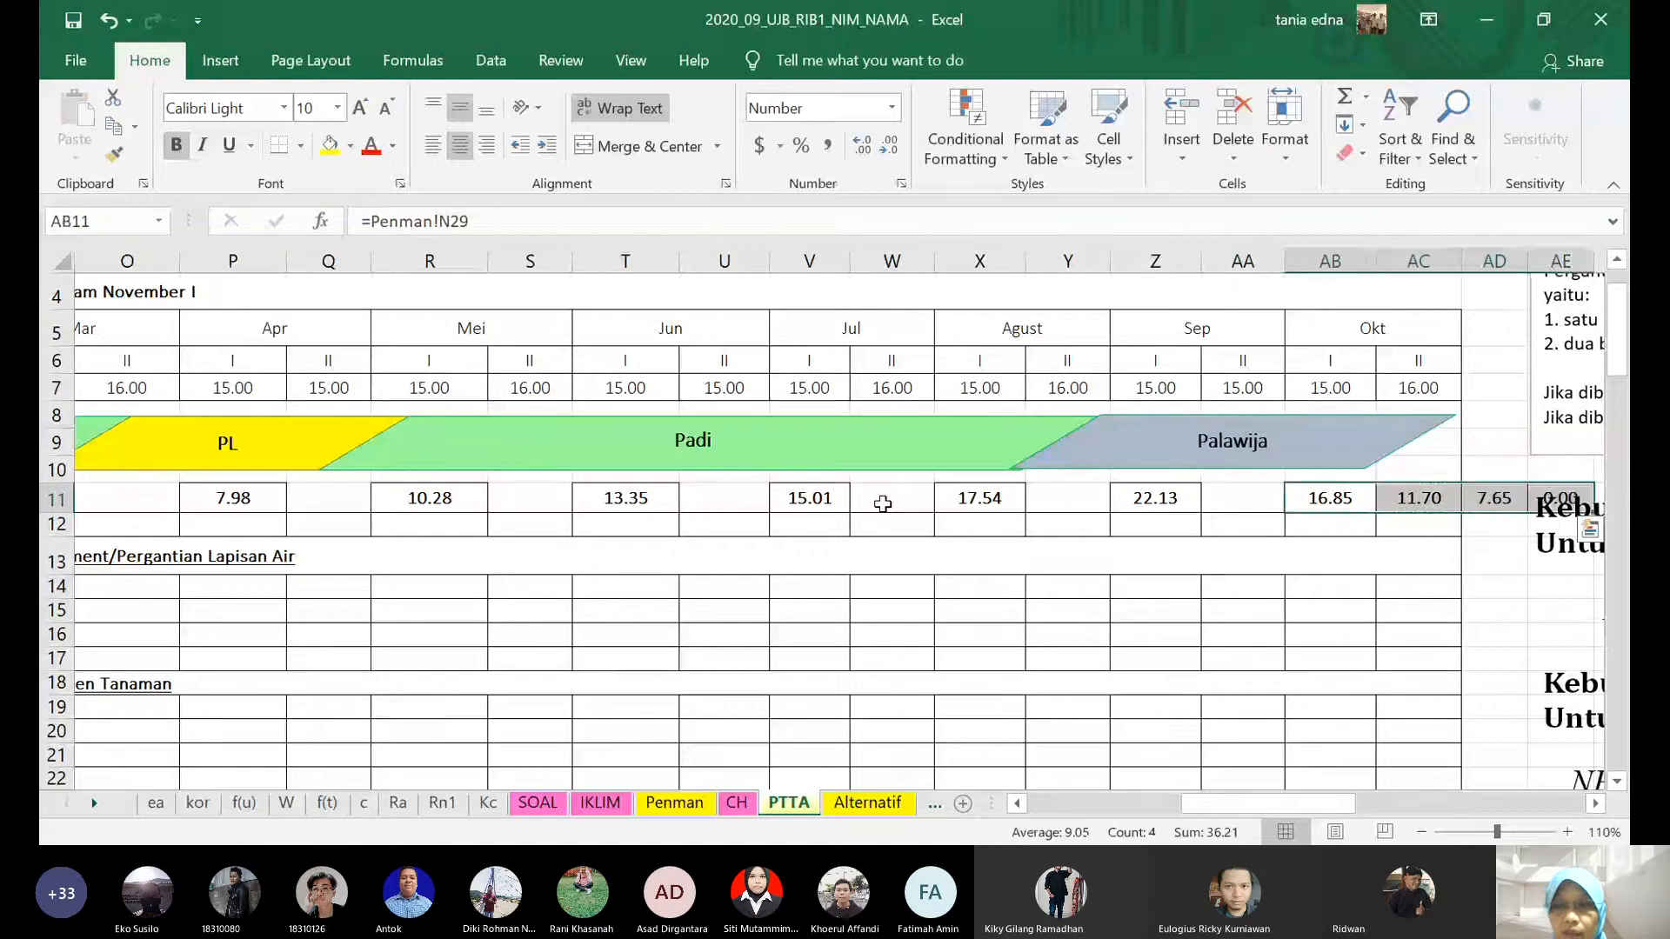
- Clear the surplus ET0 formulas in AC11:AE11, from the second half of Okt to beyond the table
key(Right)
key(ctrl+shift+Right)
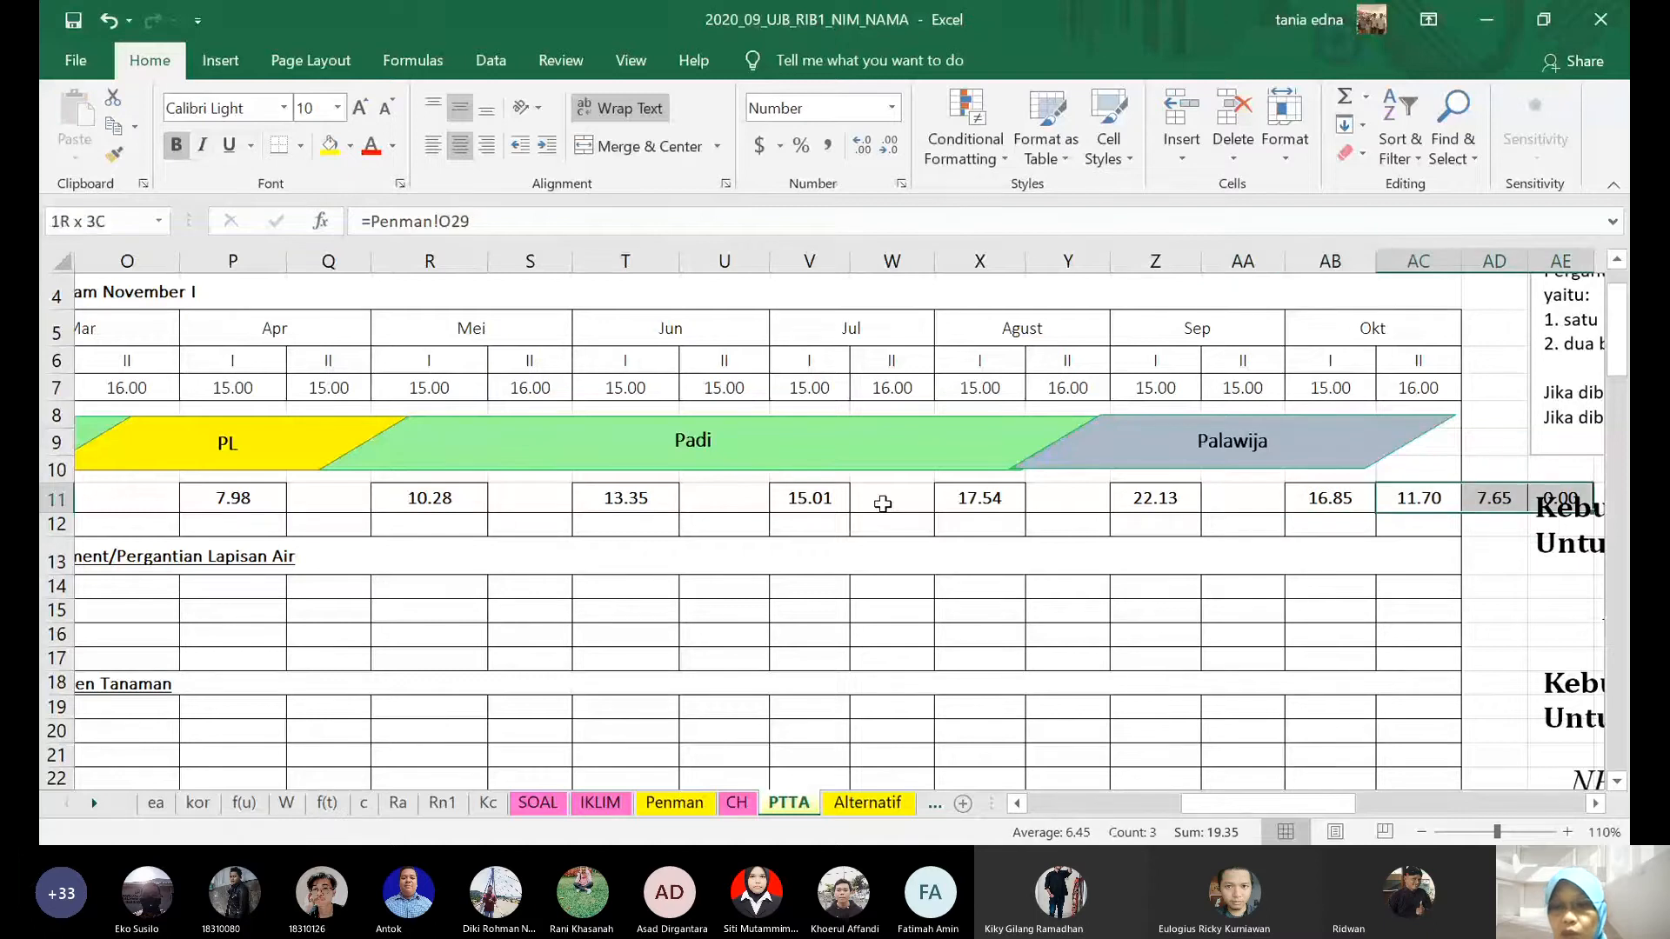
key(Delete)
click(1502, 469)
key(shift+Right)
key(ctrl+x)
key(Down)
key(Return)
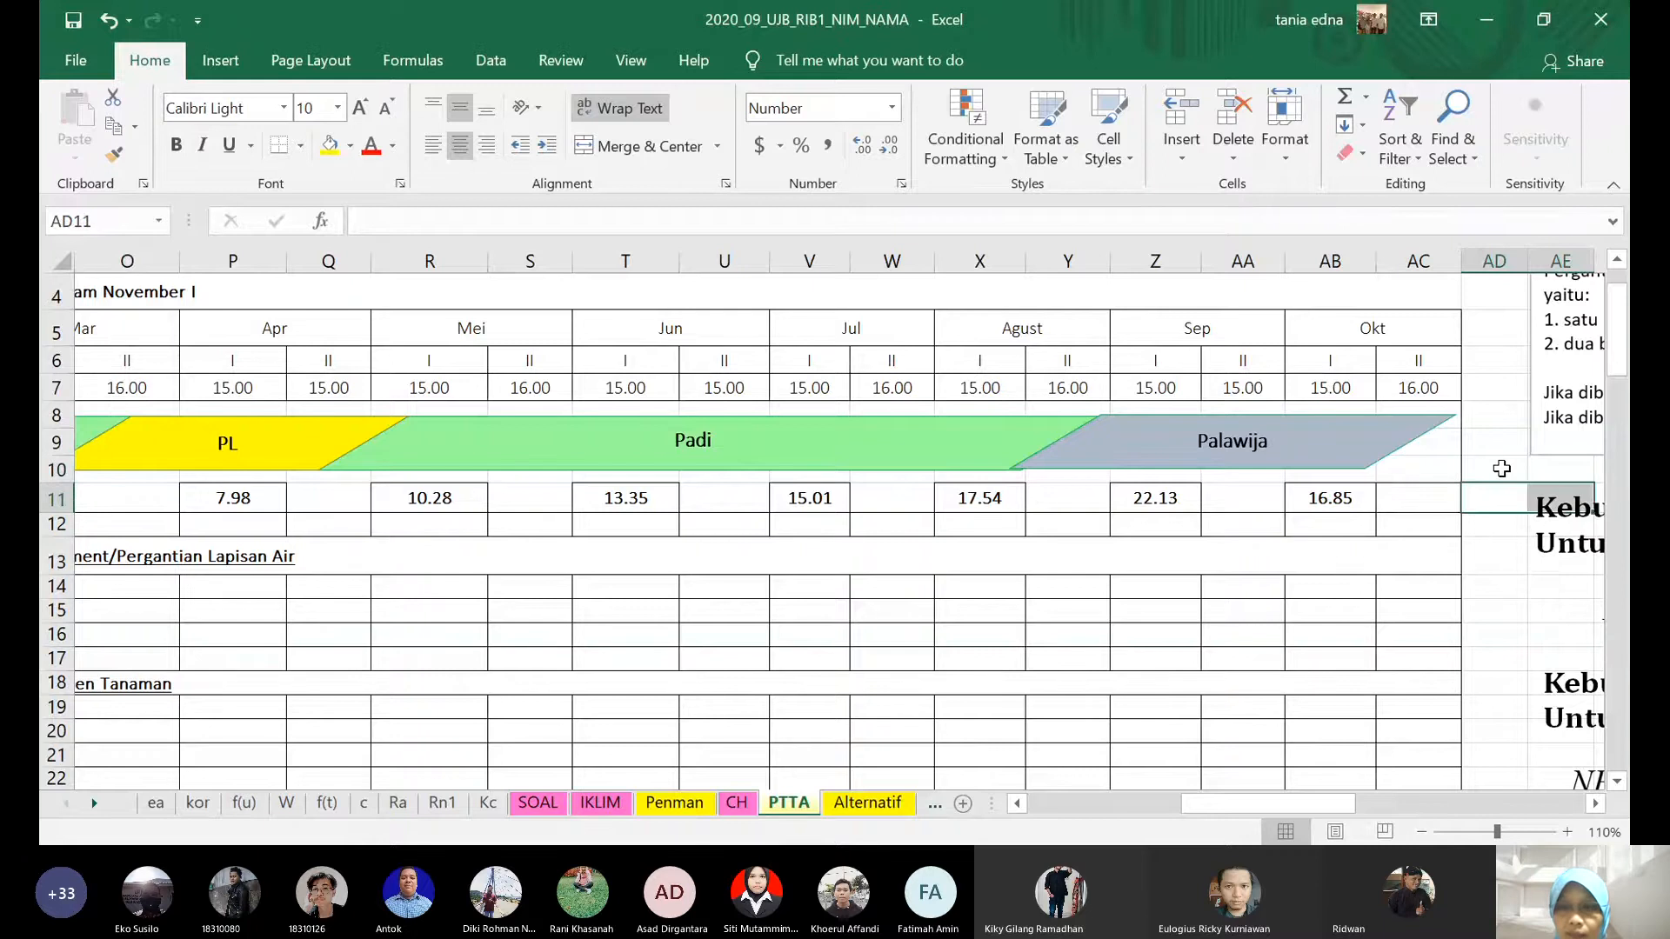
- Copy the =F11 formula from G11 into the second-half cell of every other month in row 11, from Des through Okt
drag(1324, 802, 1193, 802)
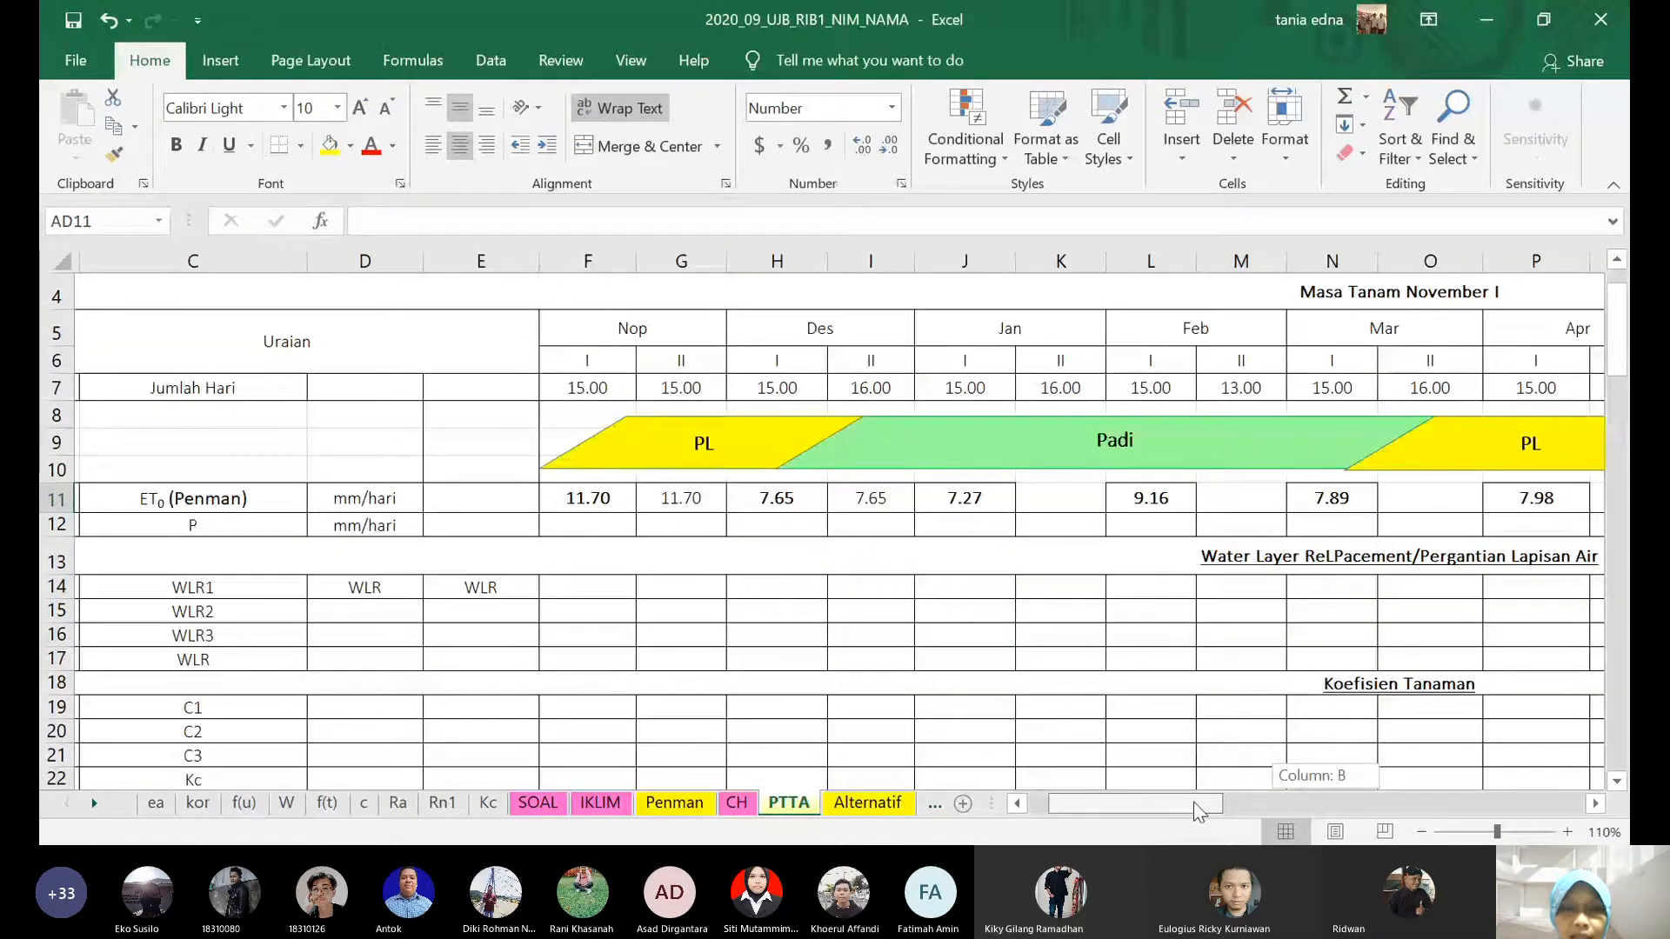
click(685, 503)
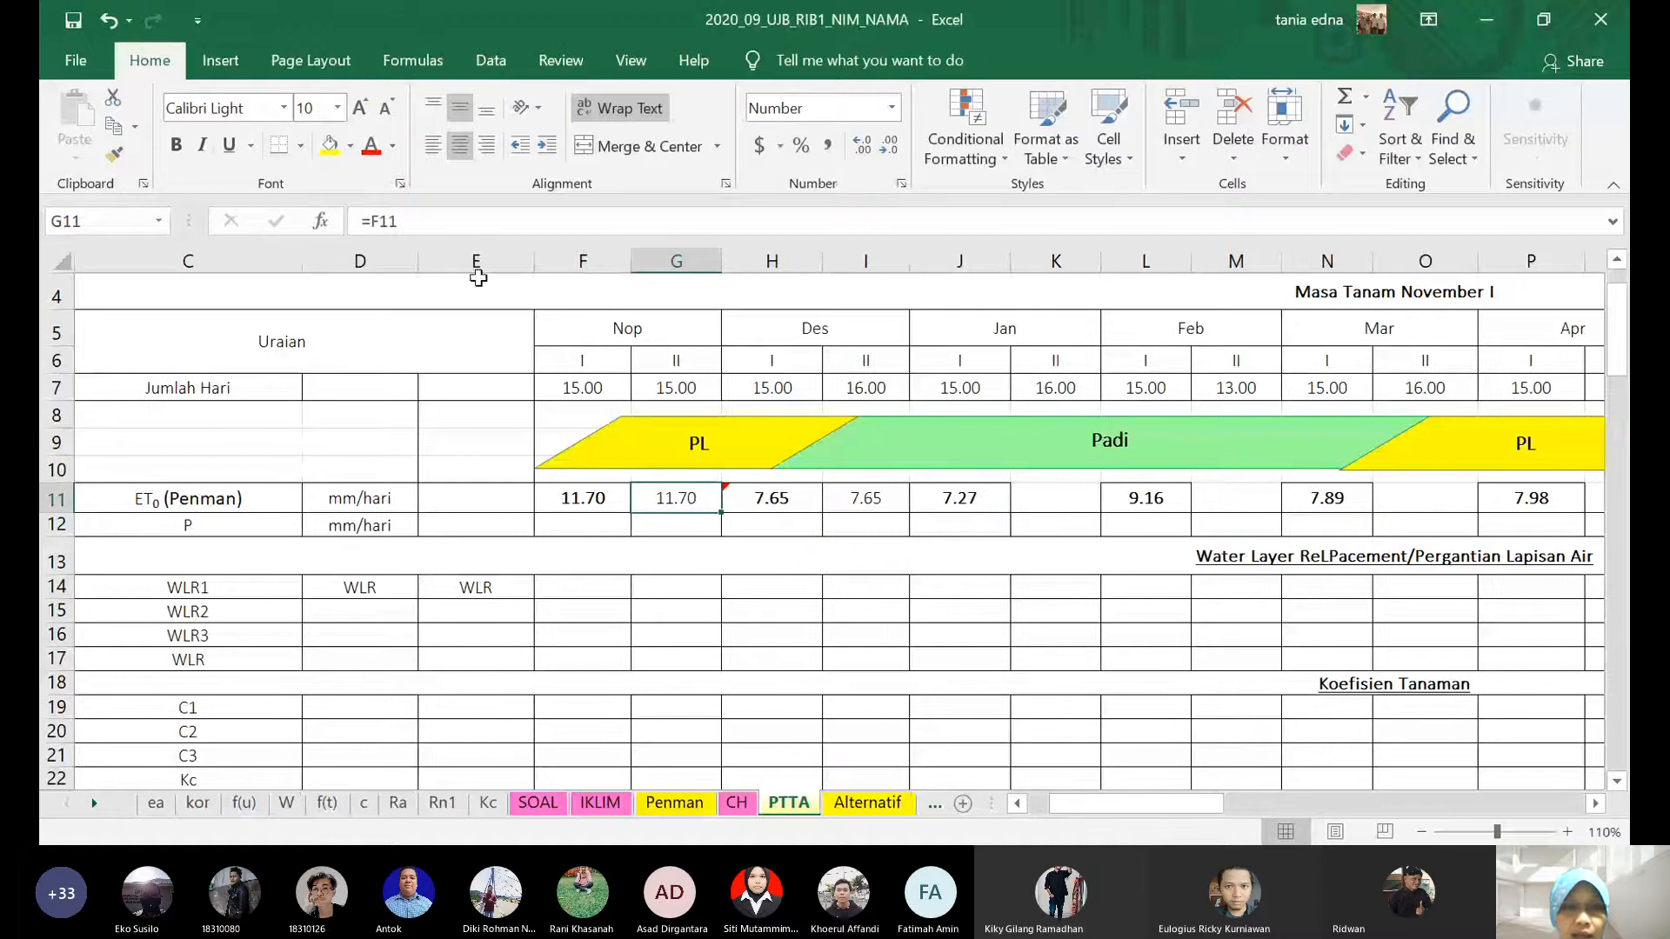
click(600, 228)
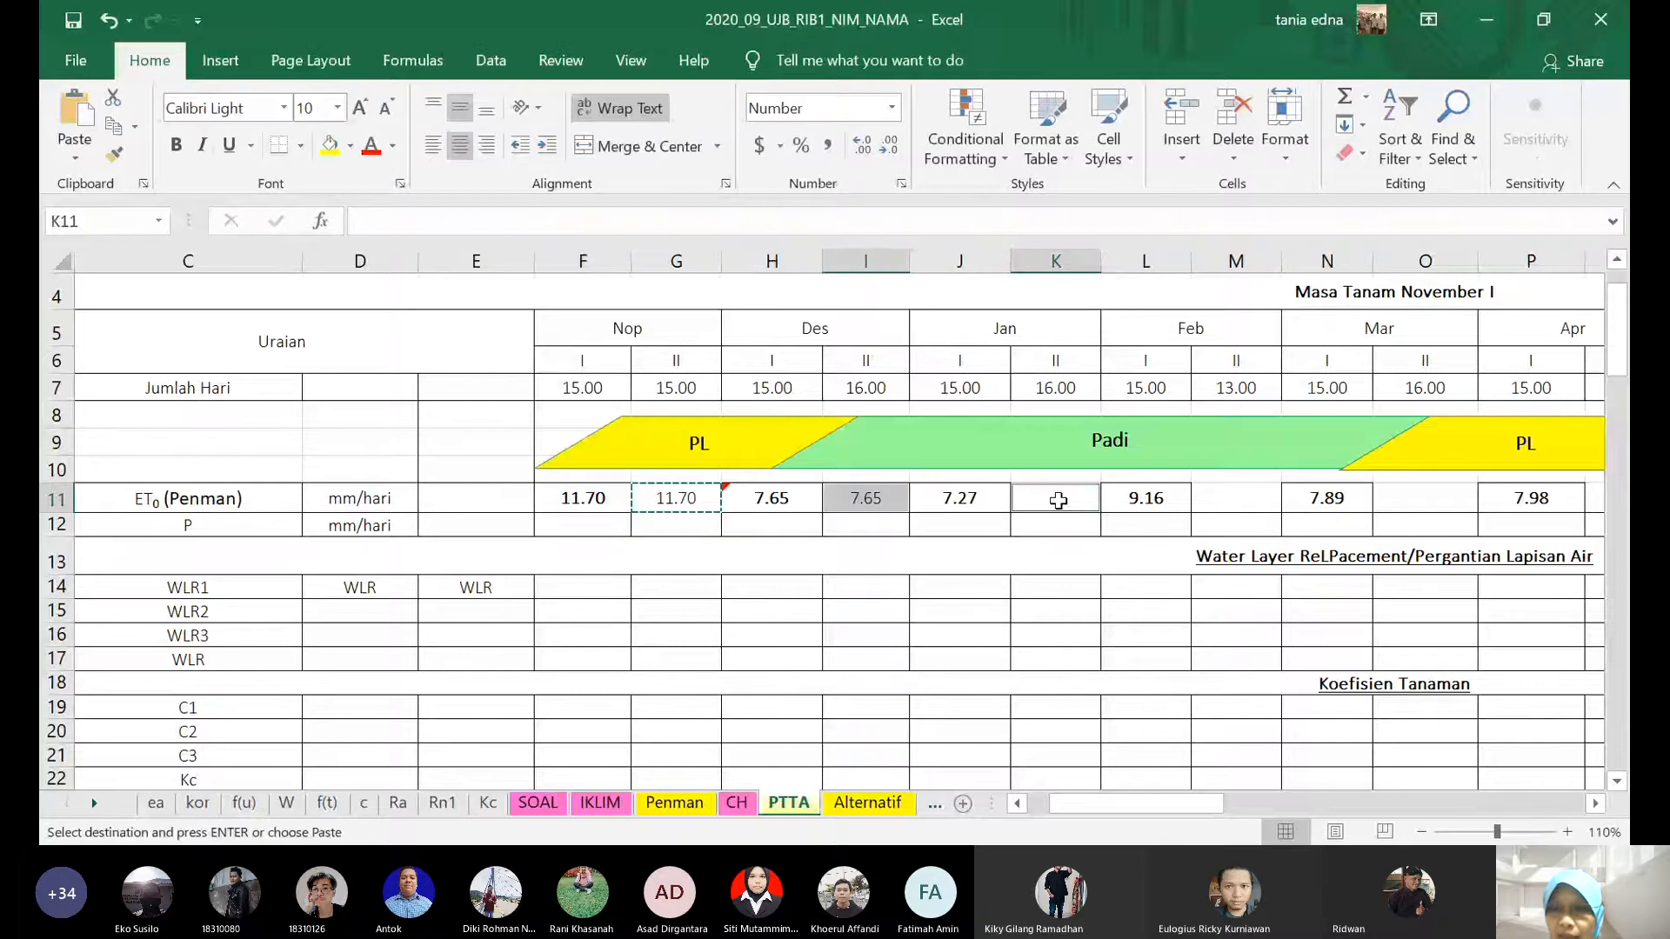
ctrl+click(1236, 498)
ctrl+click(1425, 498)
drag(1225, 805, 1313, 818)
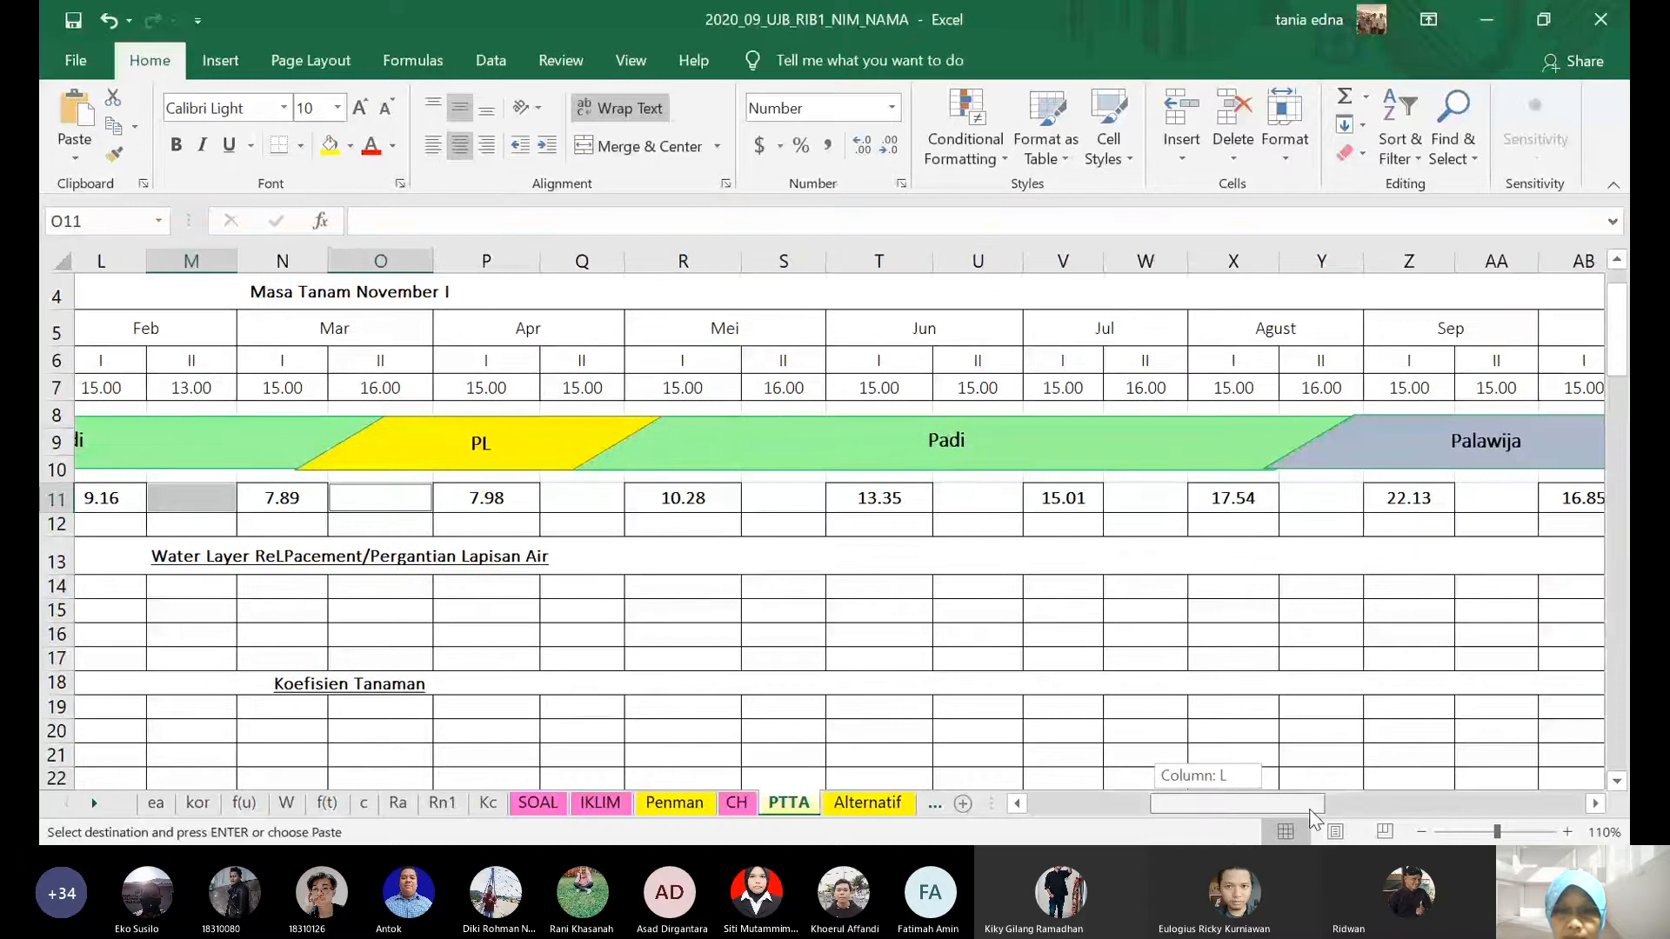
drag(1313, 817, 1309, 813)
ctrl+click(600, 499)
ctrl+click(801, 498)
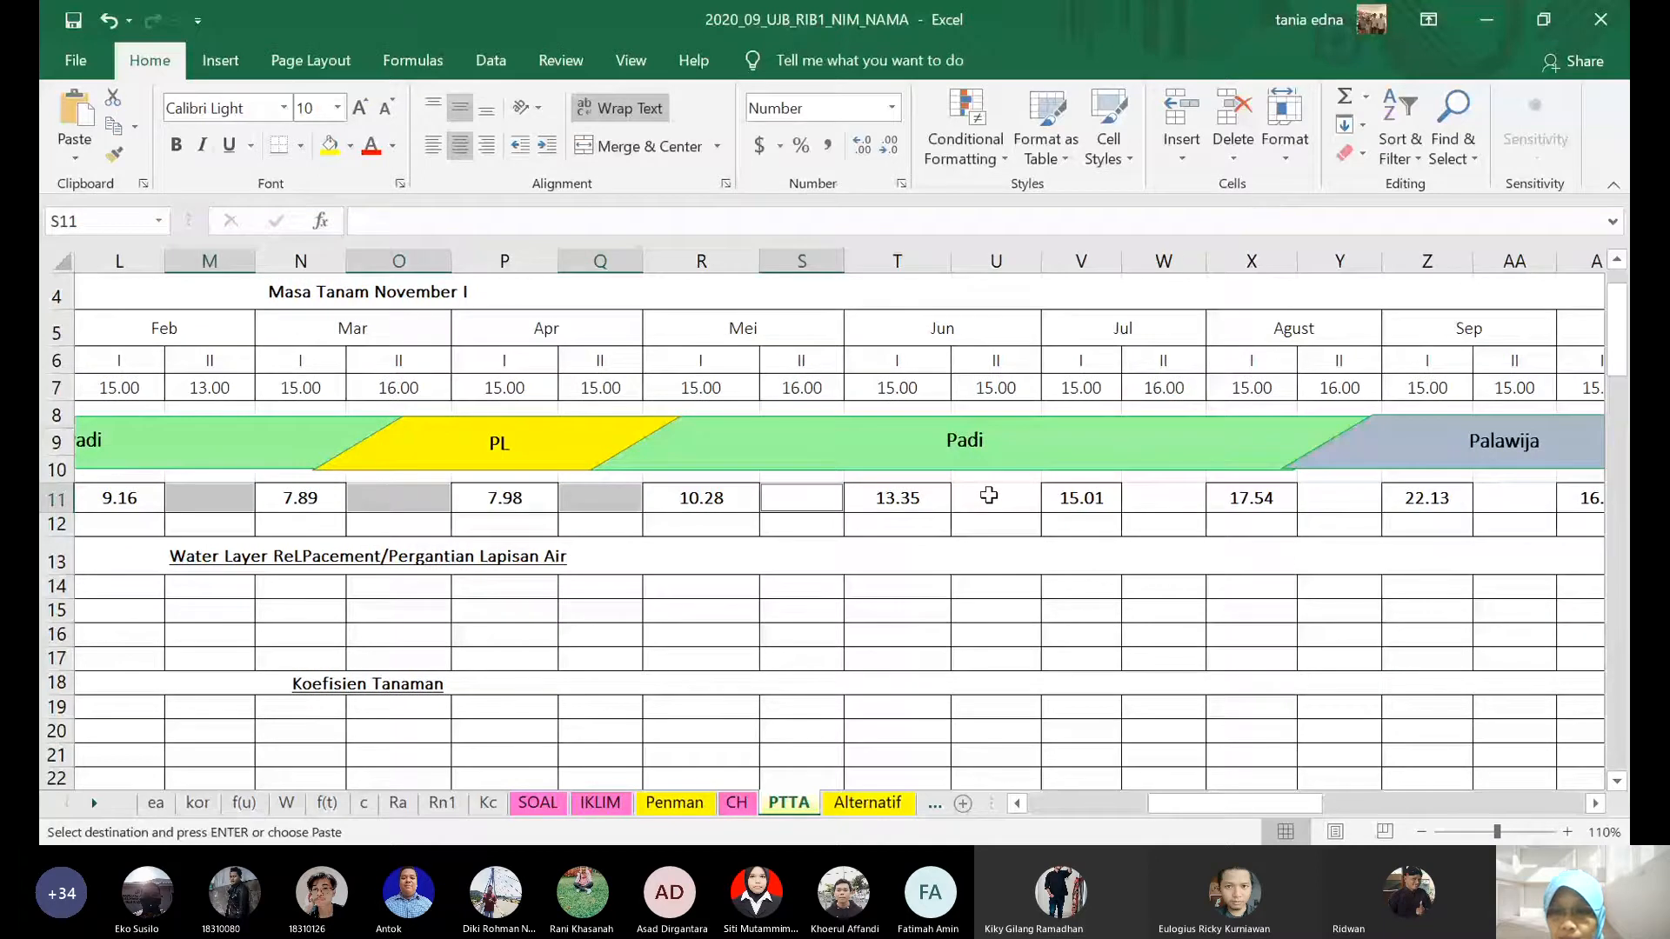
ctrl+click(989, 496)
ctrl+click(1164, 499)
ctrl+click(1339, 499)
drag(1250, 804, 1326, 804)
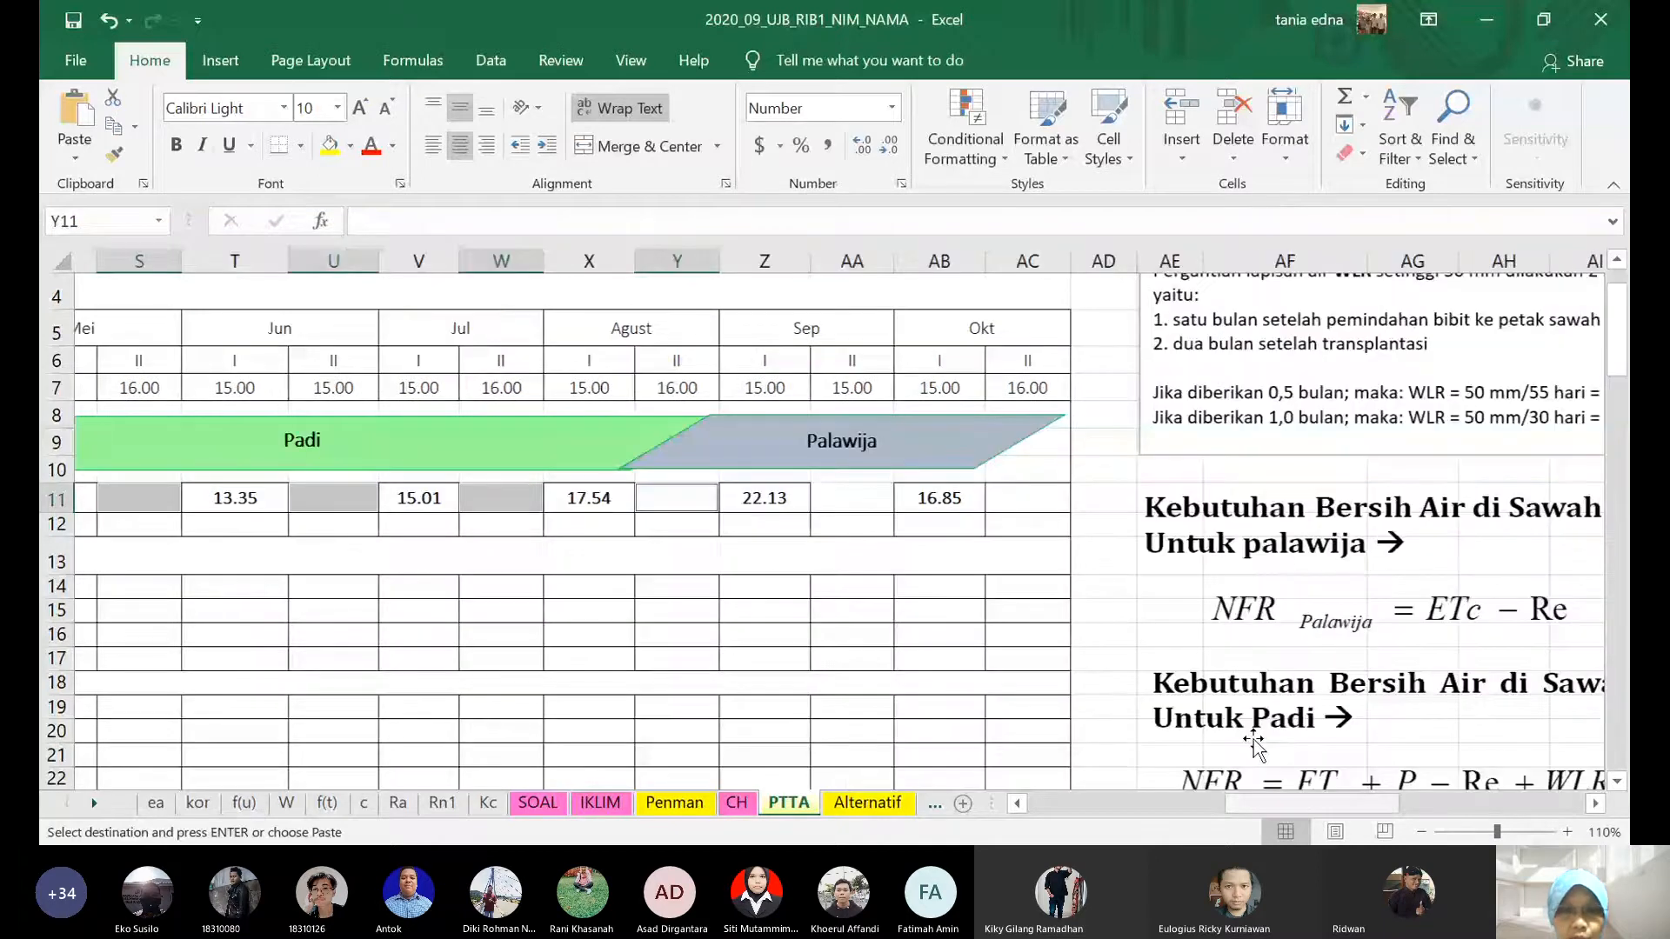
ctrl+click(835, 498)
ctrl+click(995, 496)
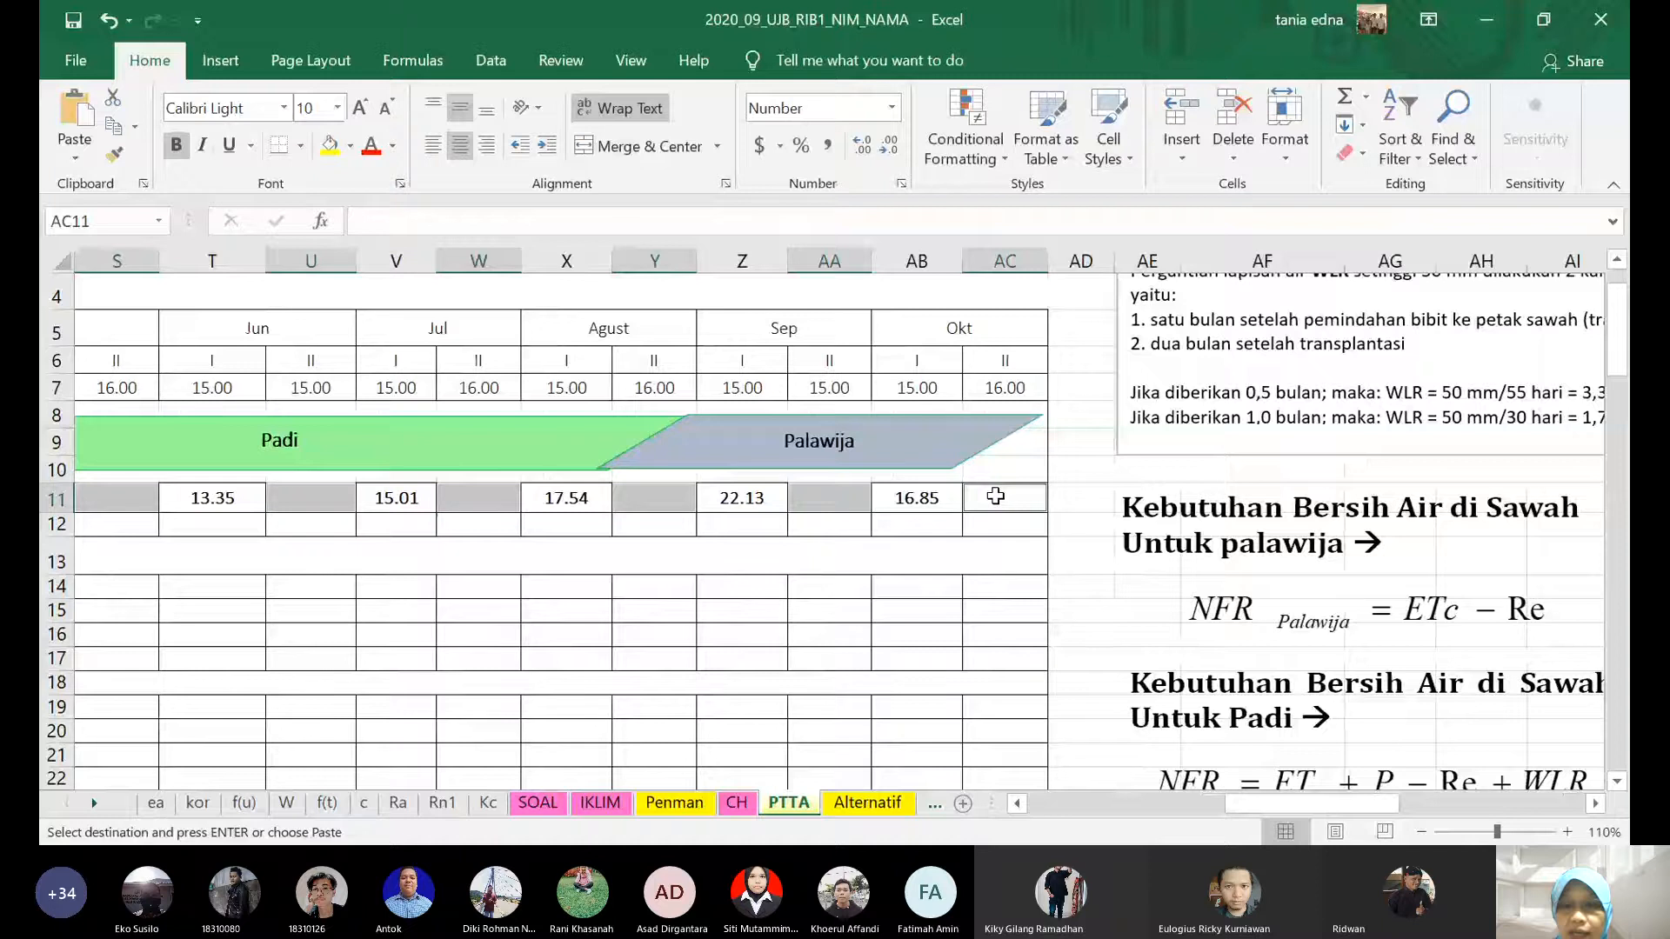
key(Return)
key(Home)
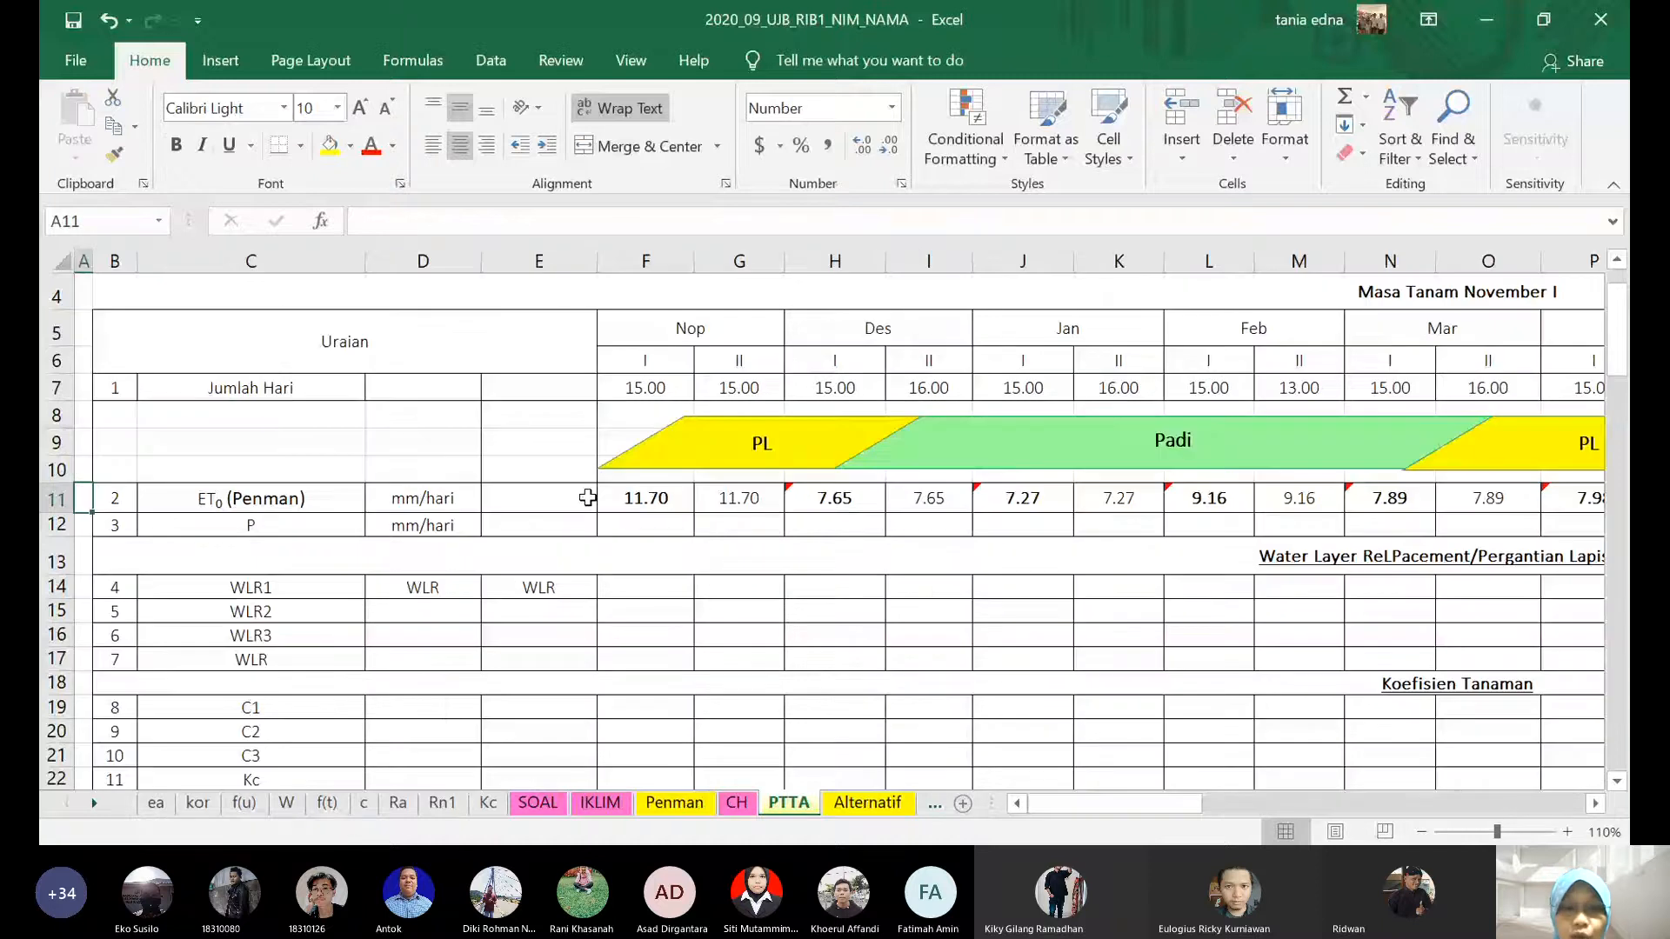
- Enter 2 mm/hari for P in F12 and copy it across row 12 for the remaining half-months
click(609, 499)
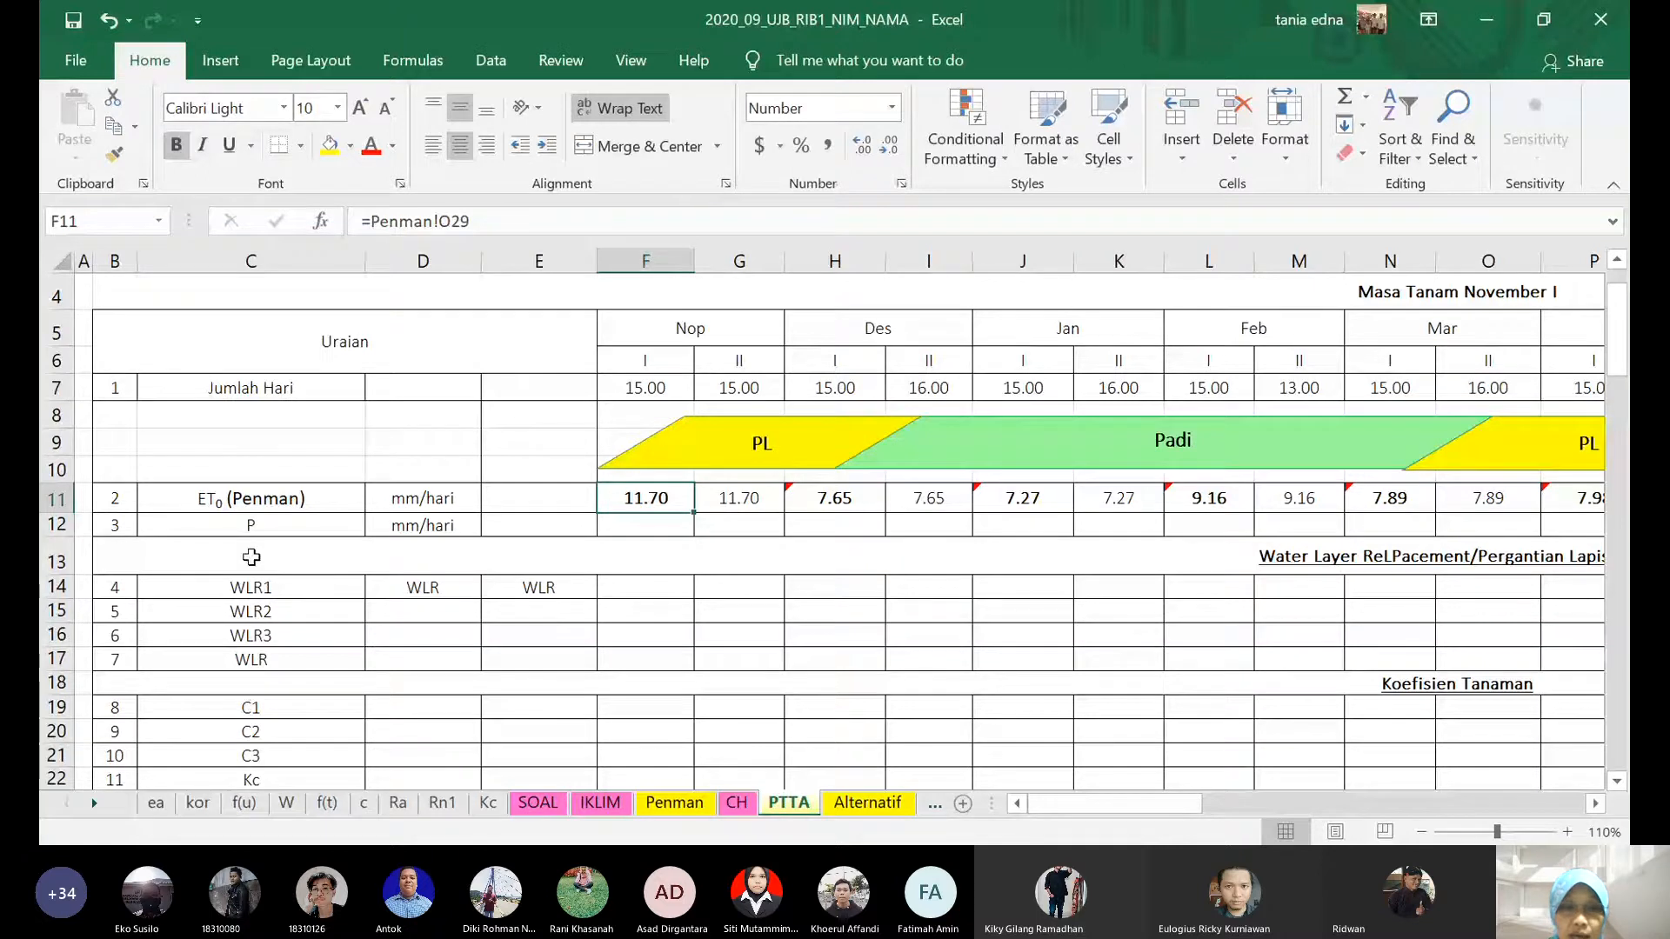
click(641, 528)
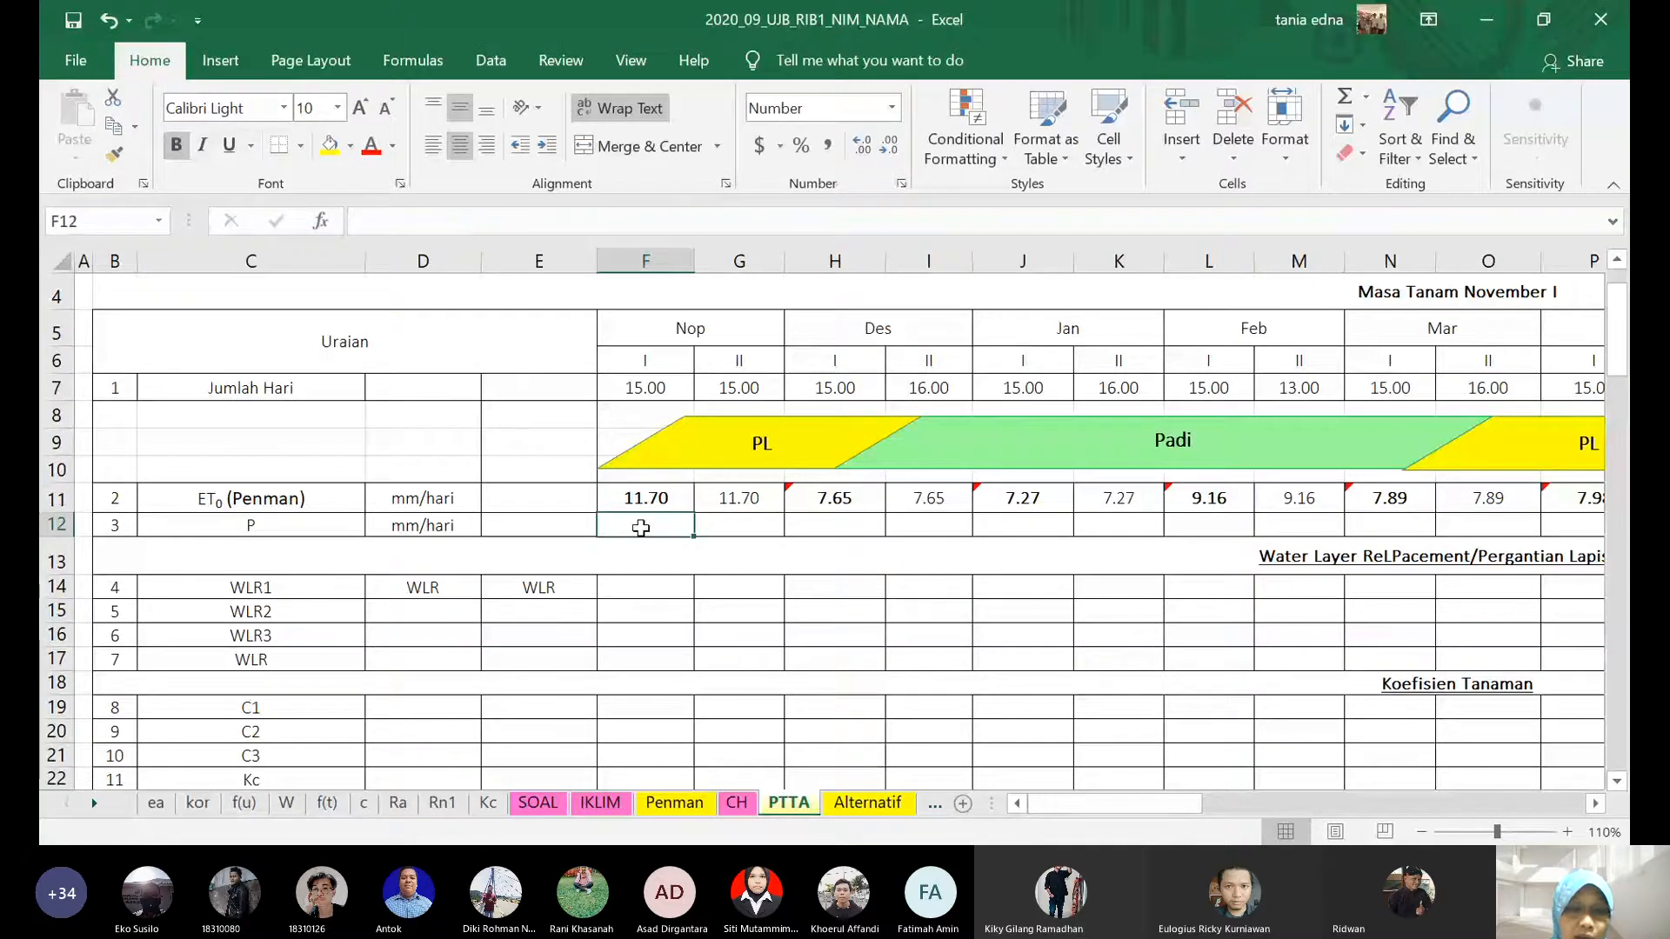
click(546, 804)
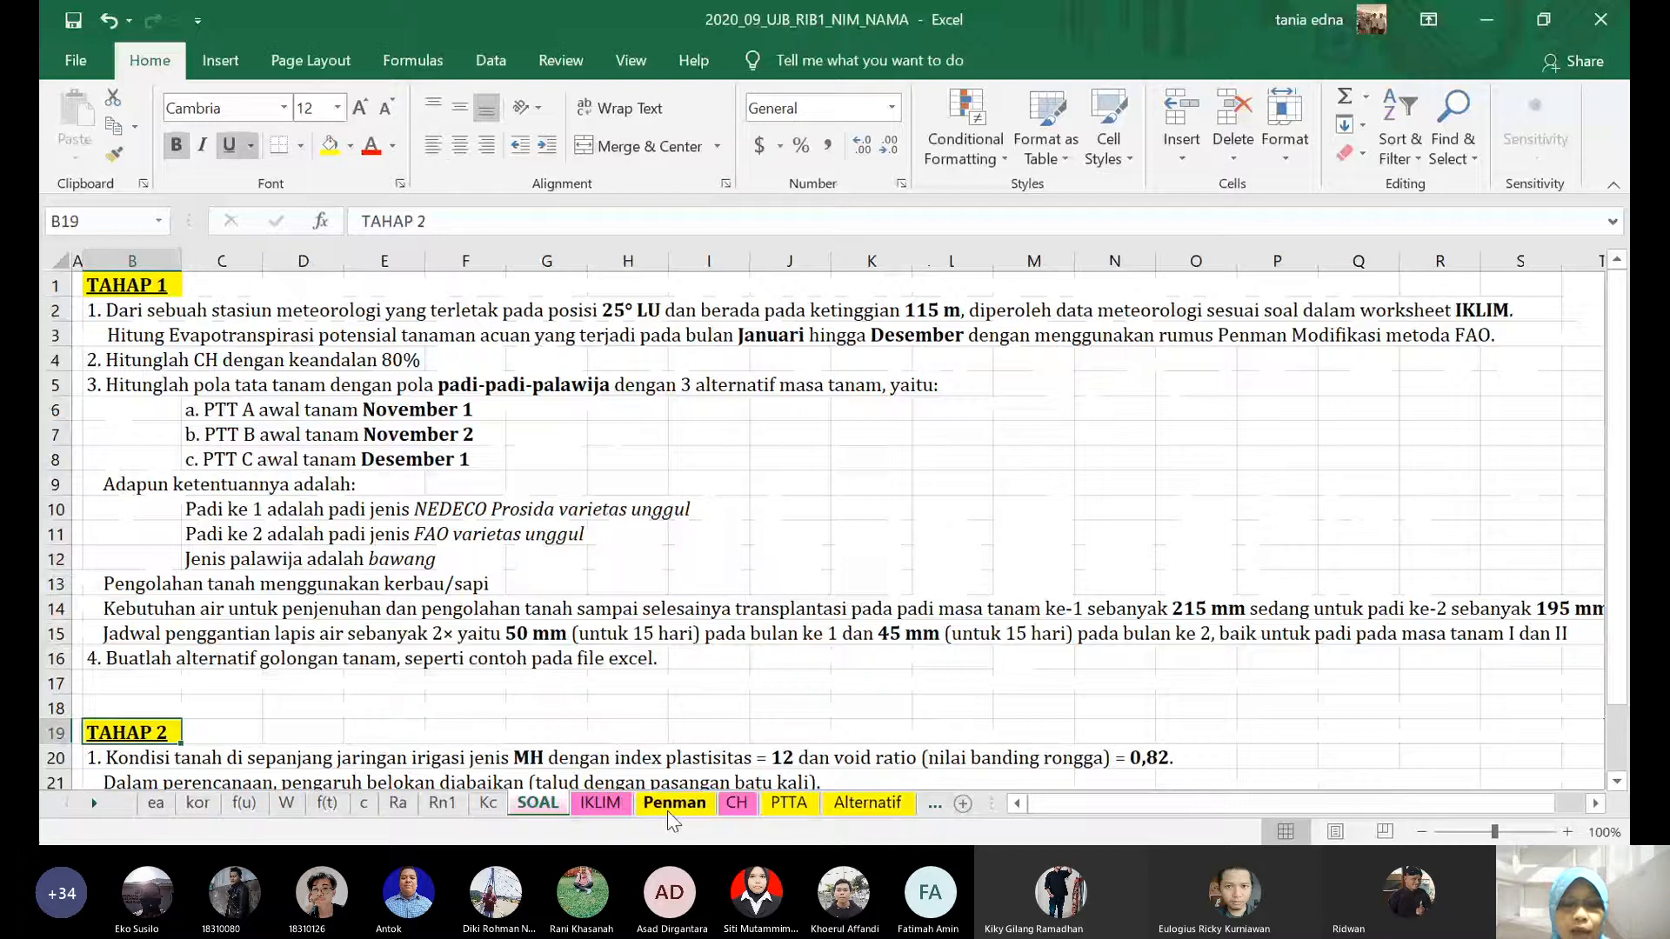
click(789, 802)
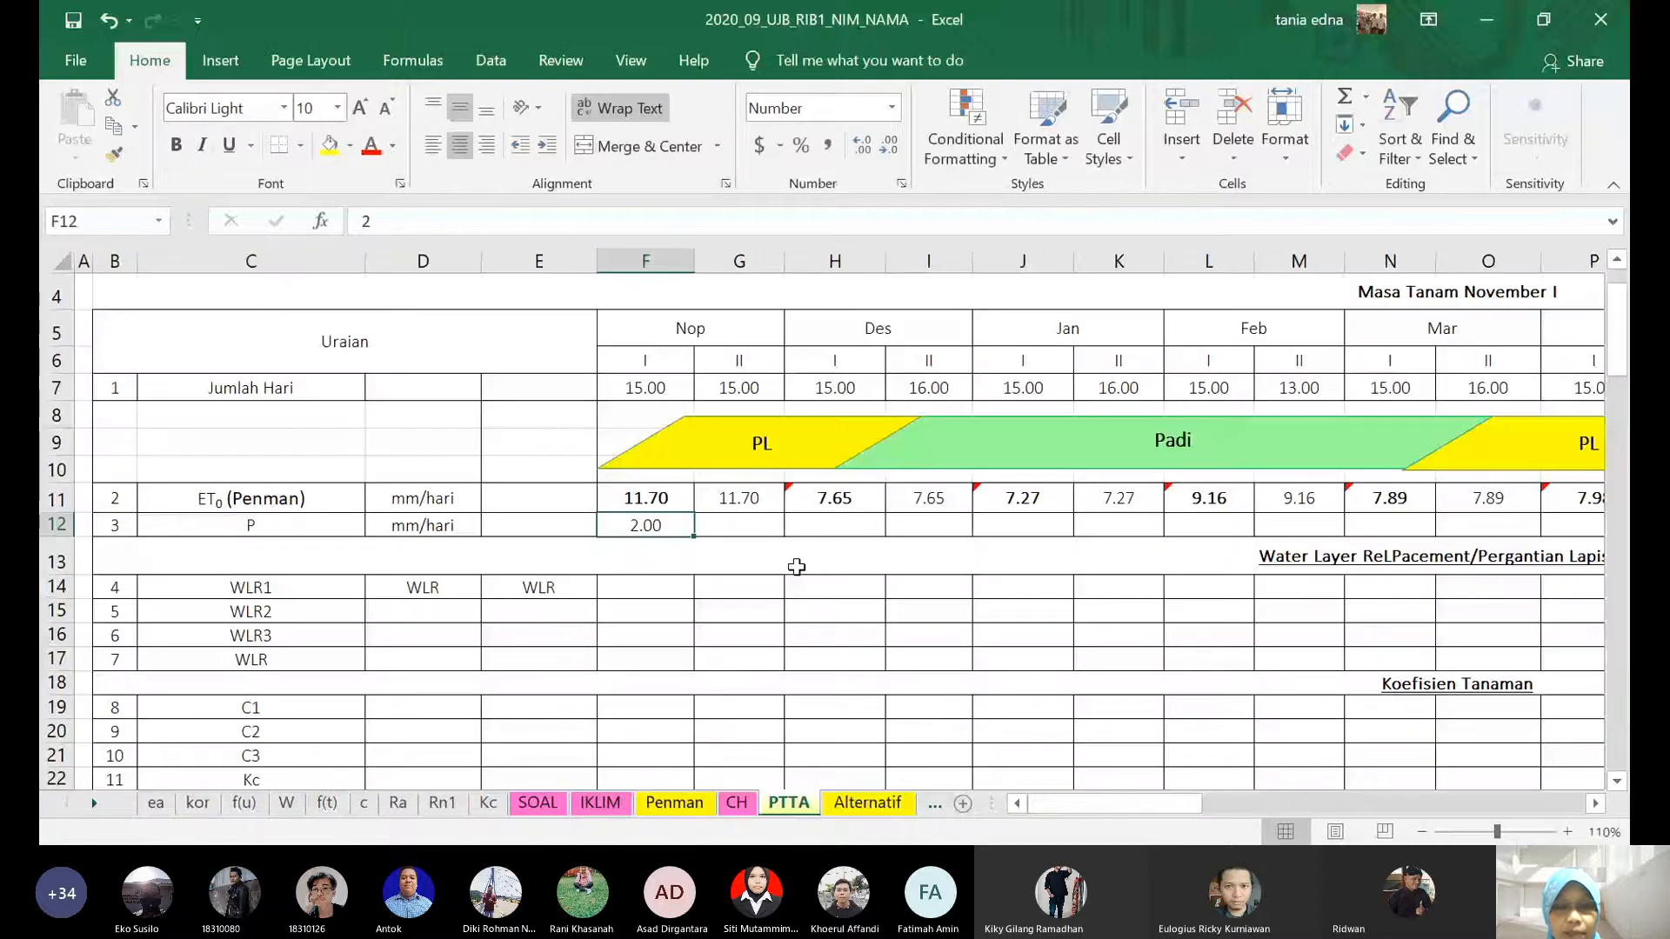
key(ctrl+c)
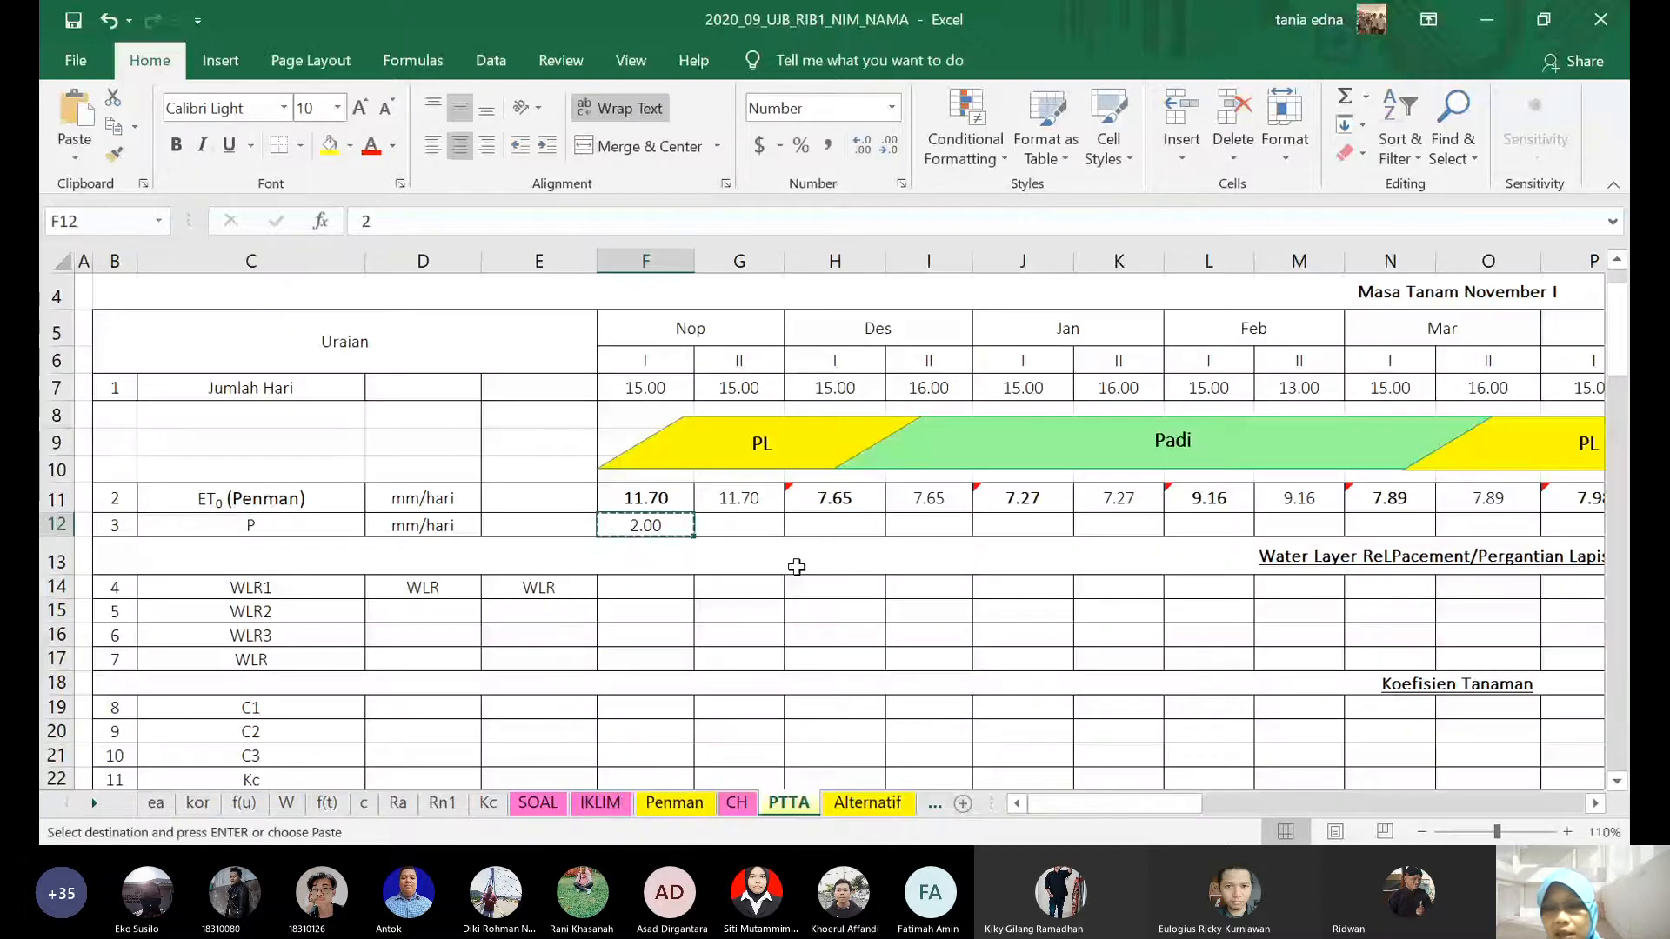
key(ctrl+shift+Right)
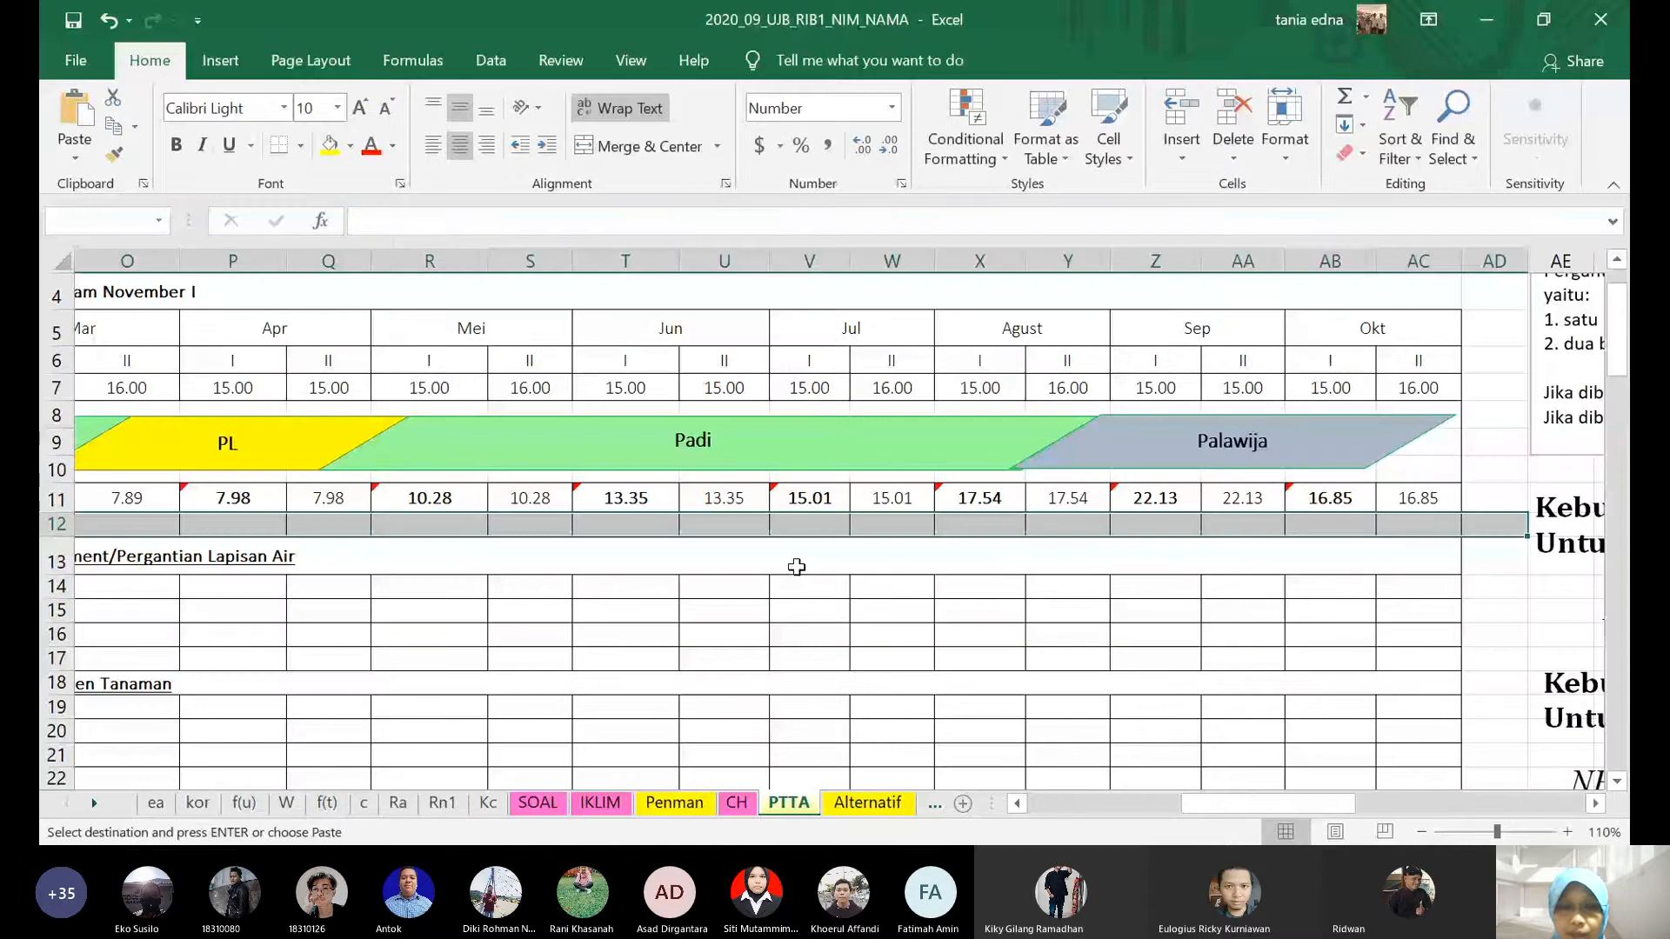
key(Return)
key(Home)
scroll(793, 570, down, 1)
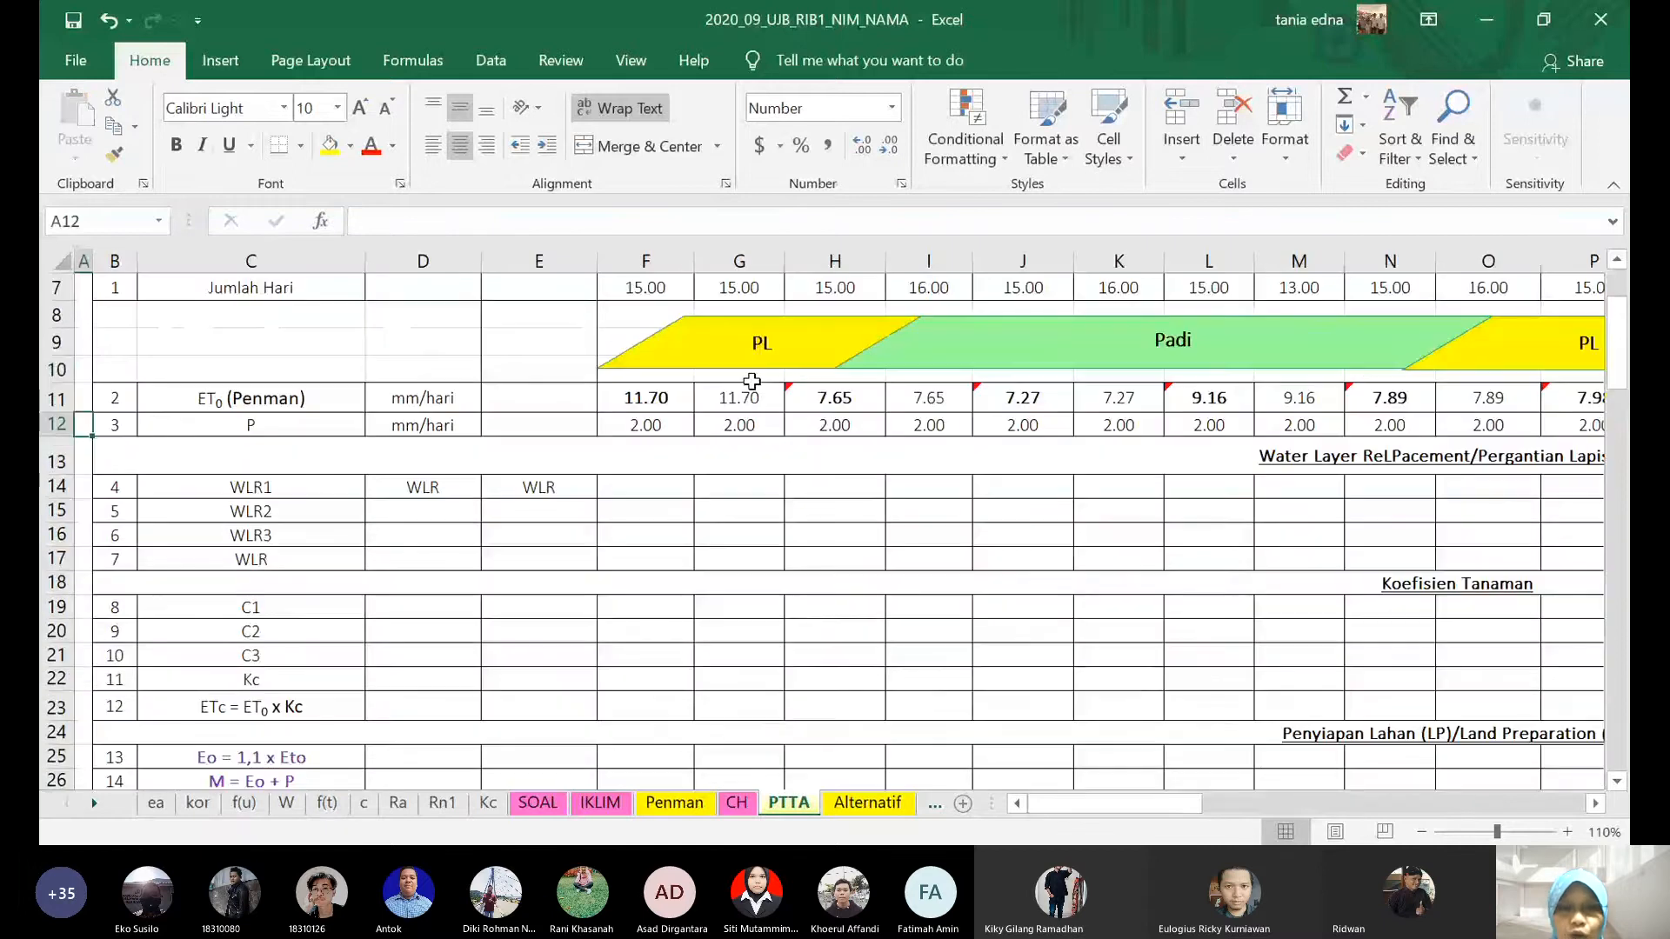
- Freeze the sheet panes at F7 so that rows 1–6 and columns A–E stay in view
click(656, 391)
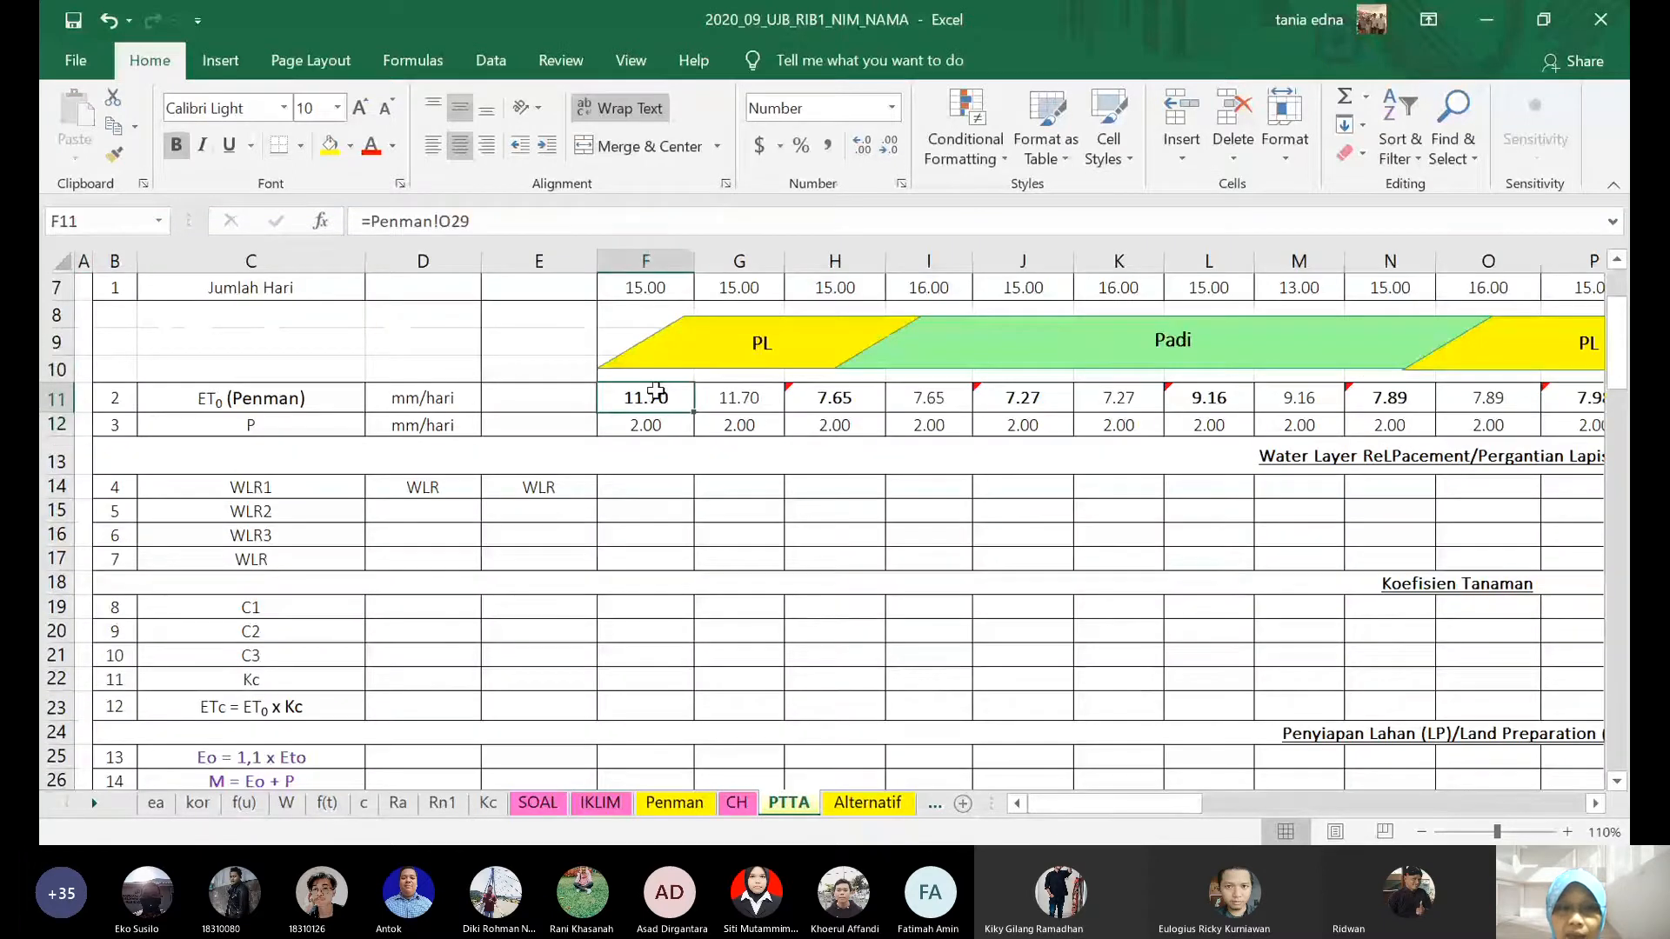
scroll(656, 391, up, 1)
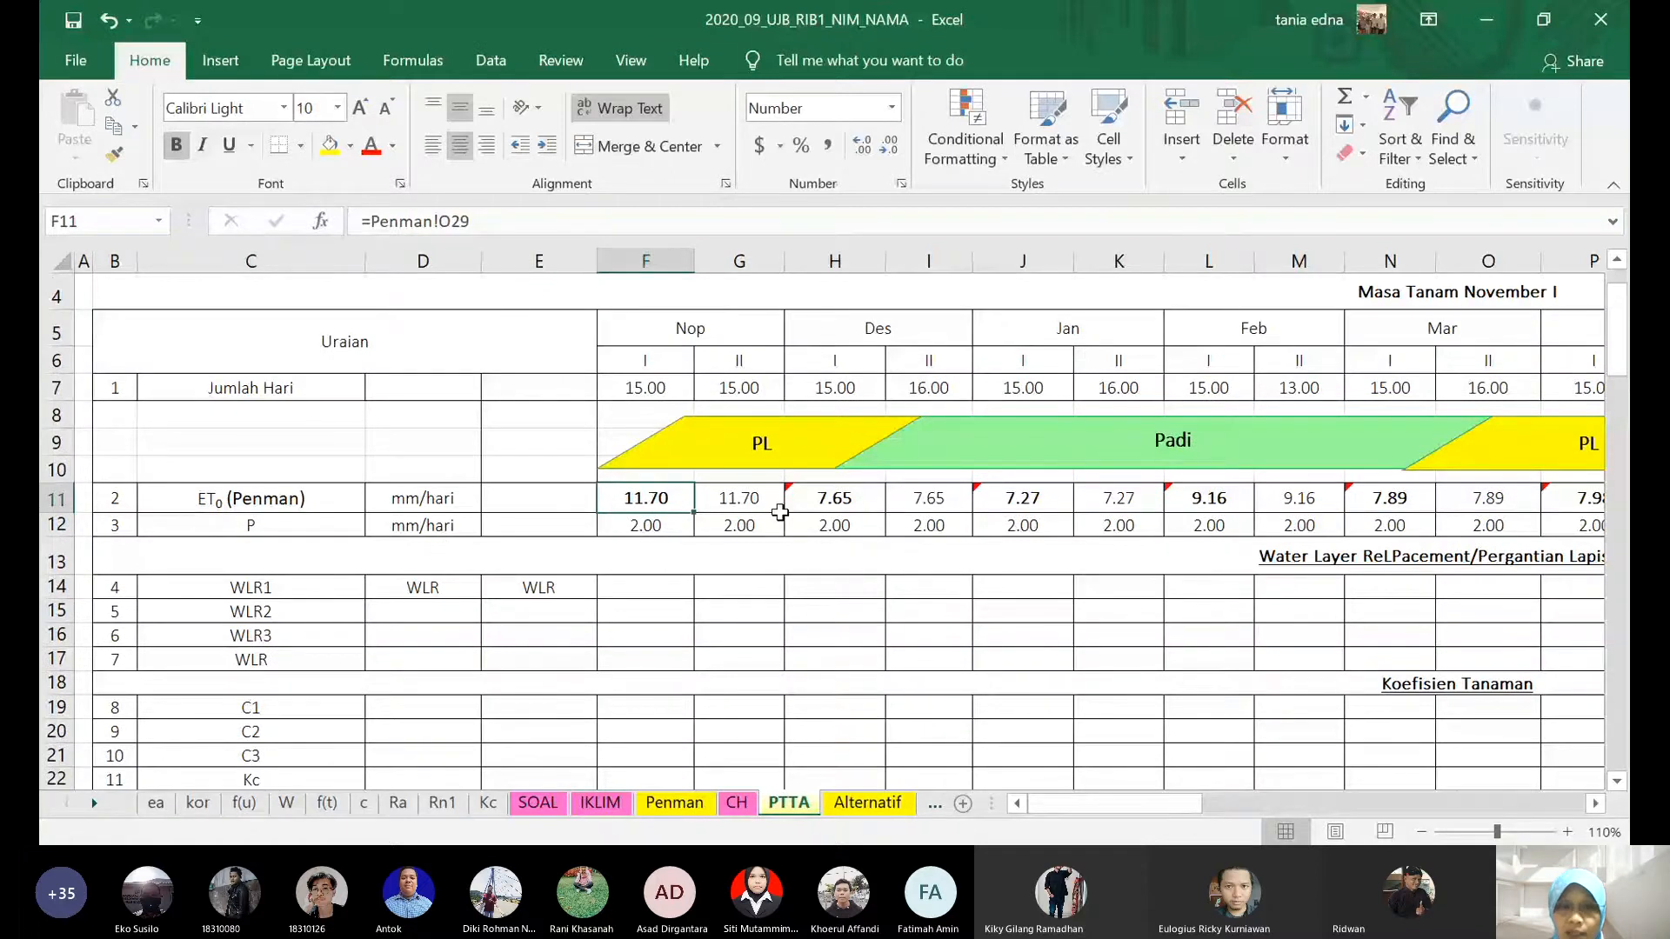
scroll(780, 512, down, 4)
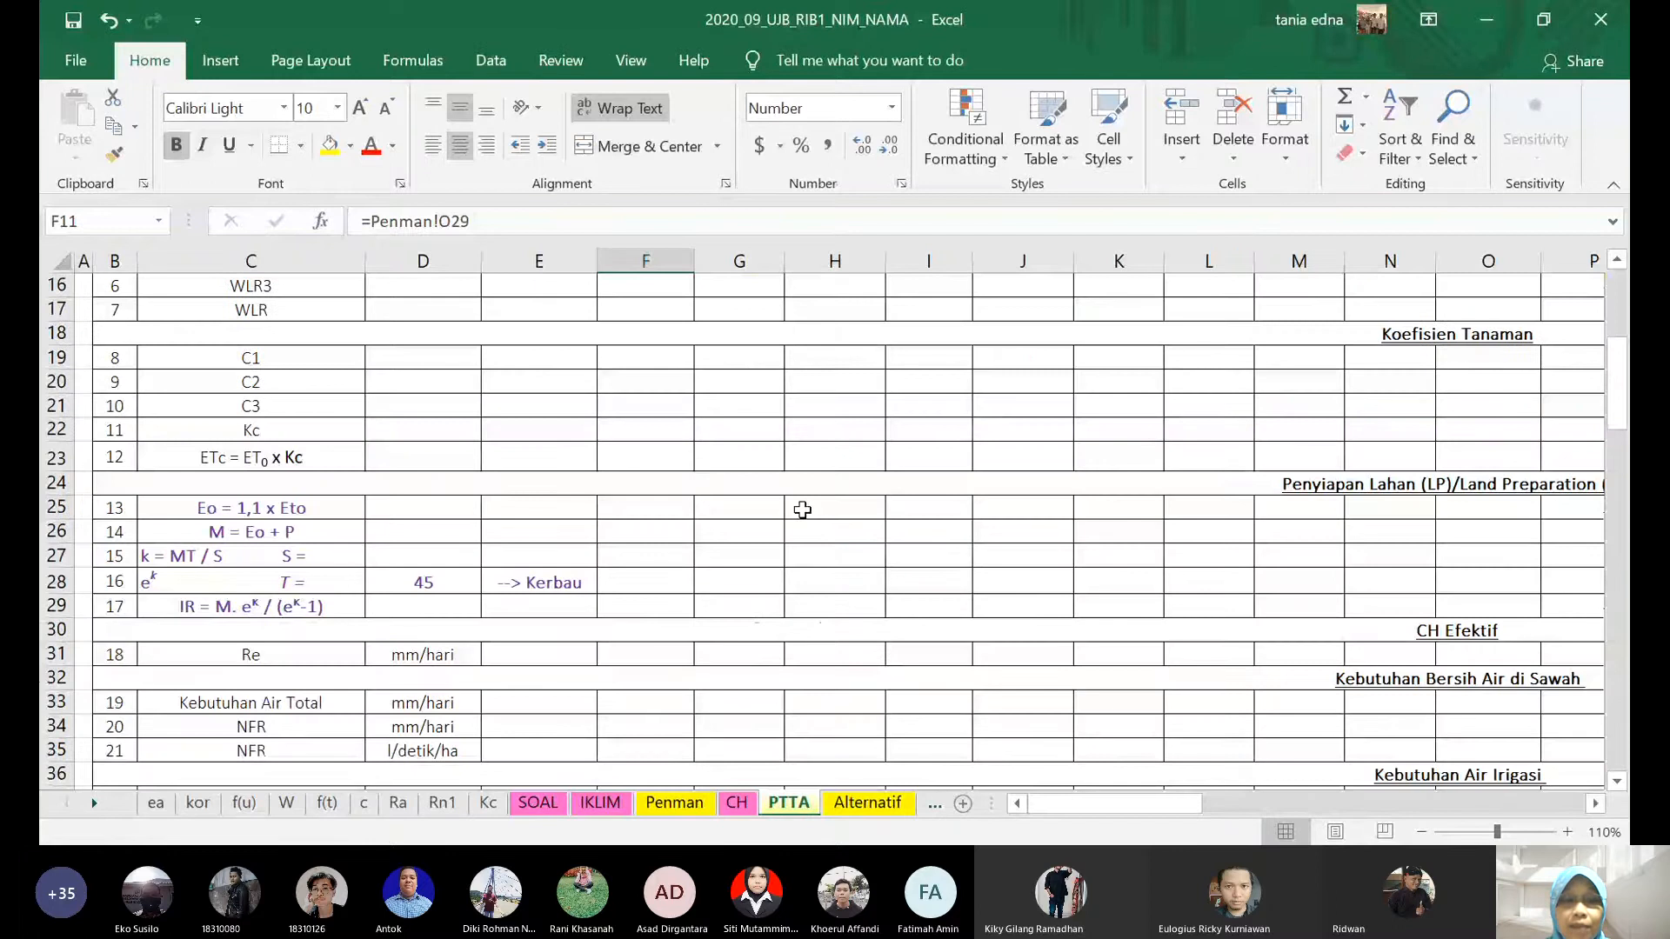
scroll(801, 503, down, 1)
scroll(798, 527, up, 6)
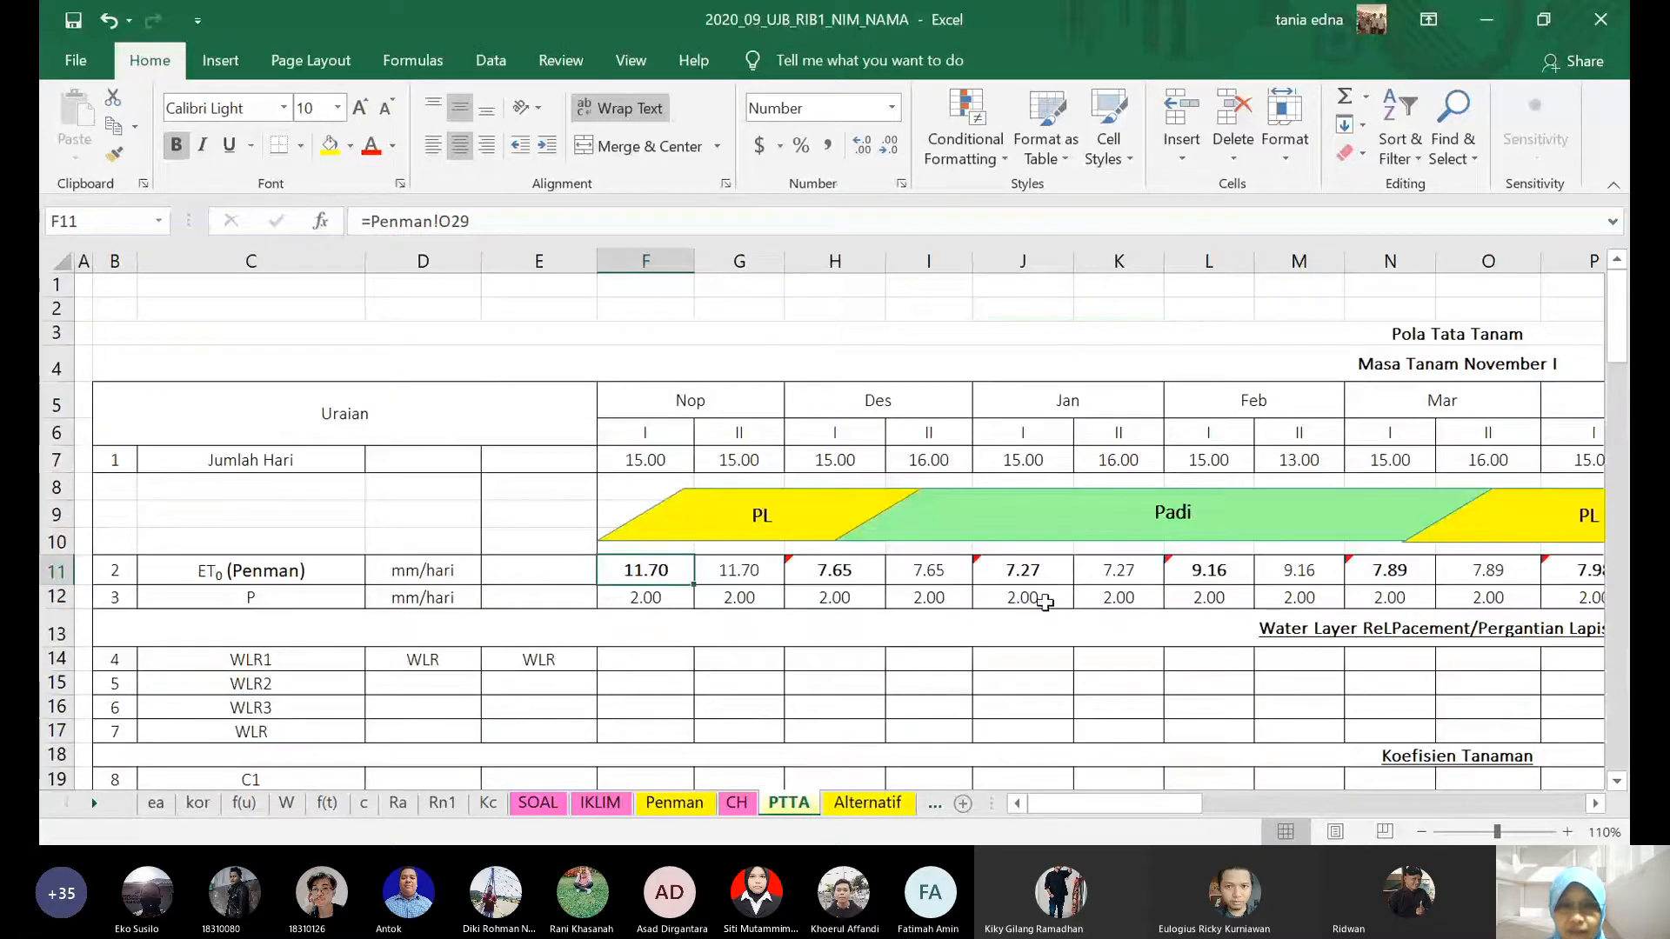
click(660, 463)
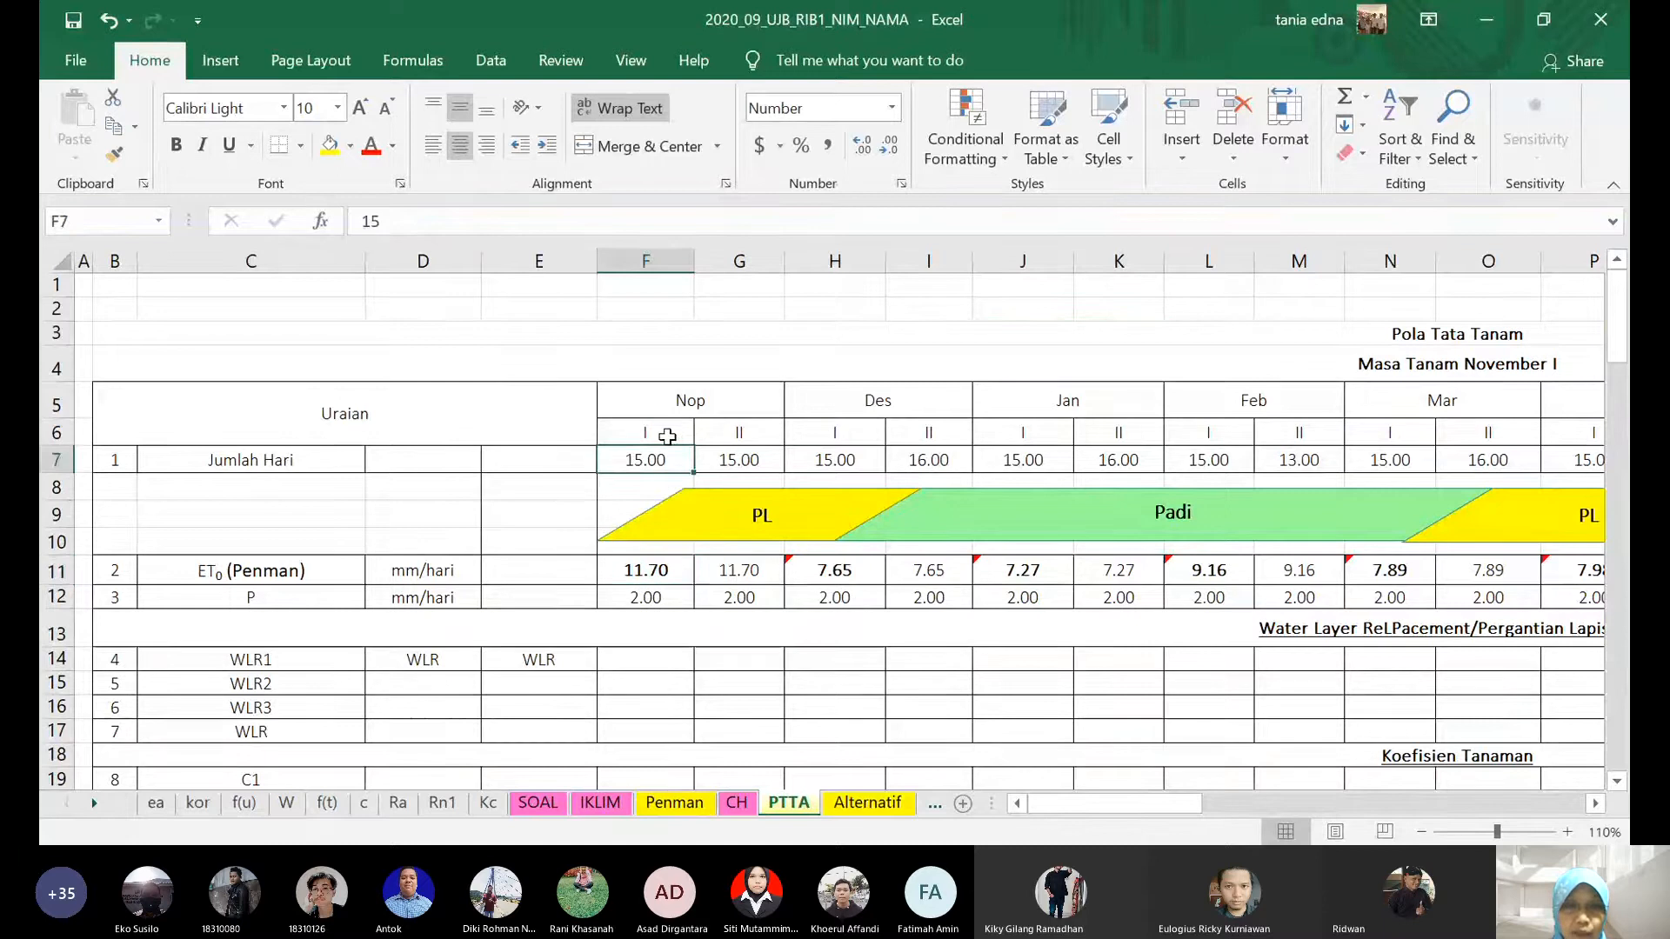
click(489, 61)
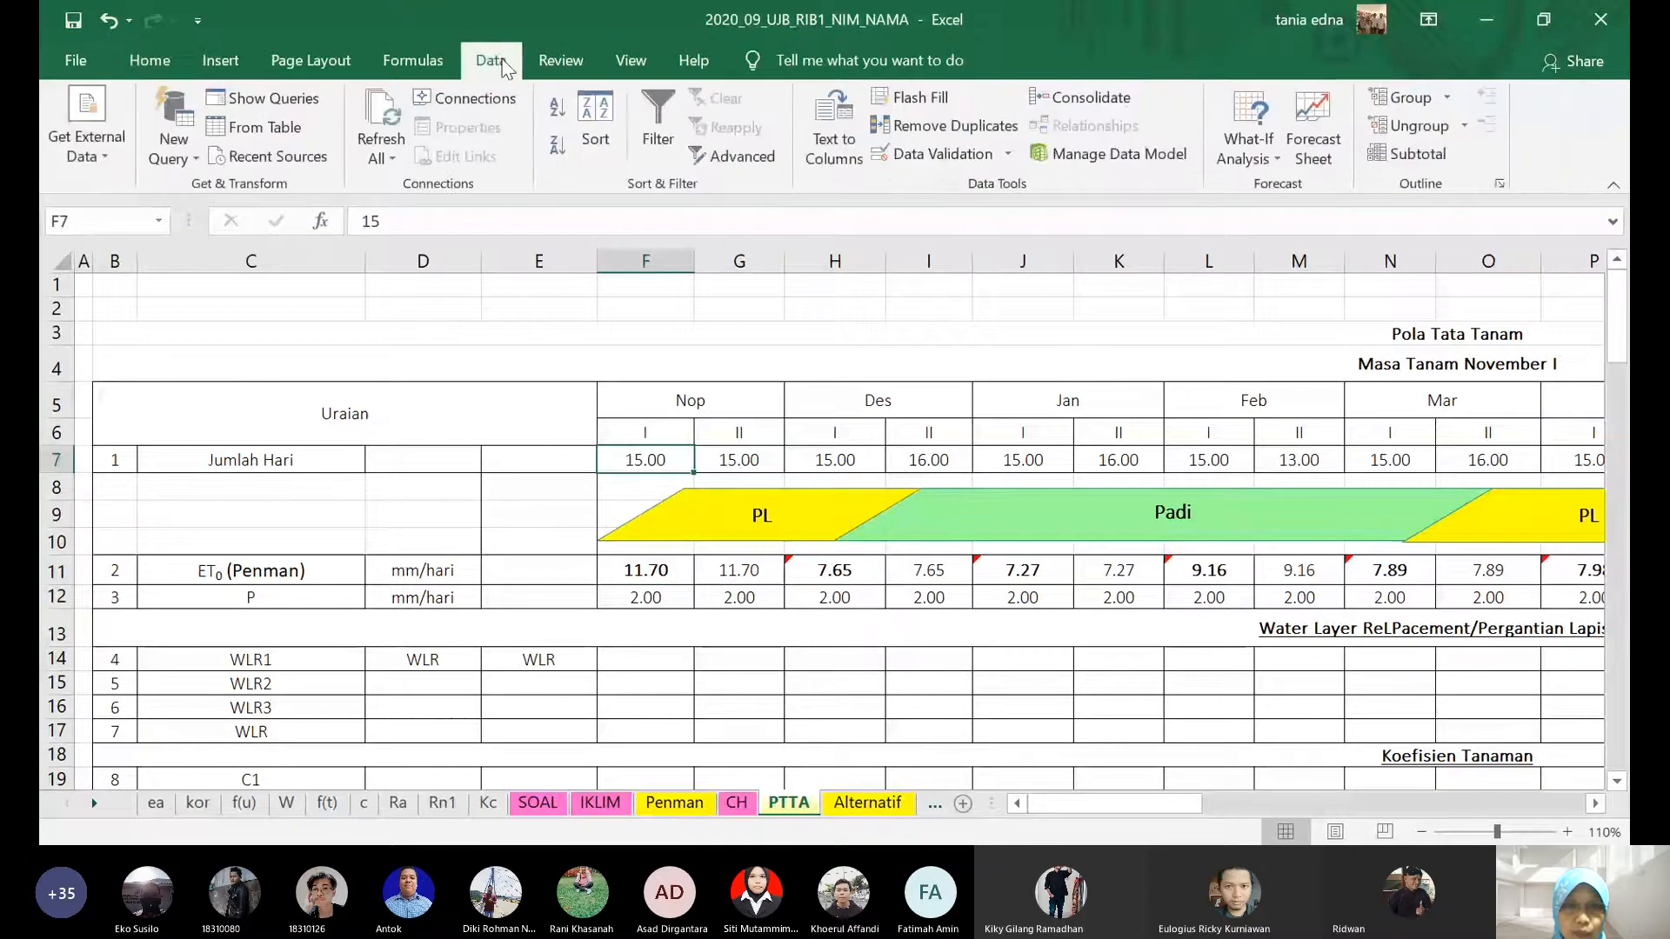
click(633, 61)
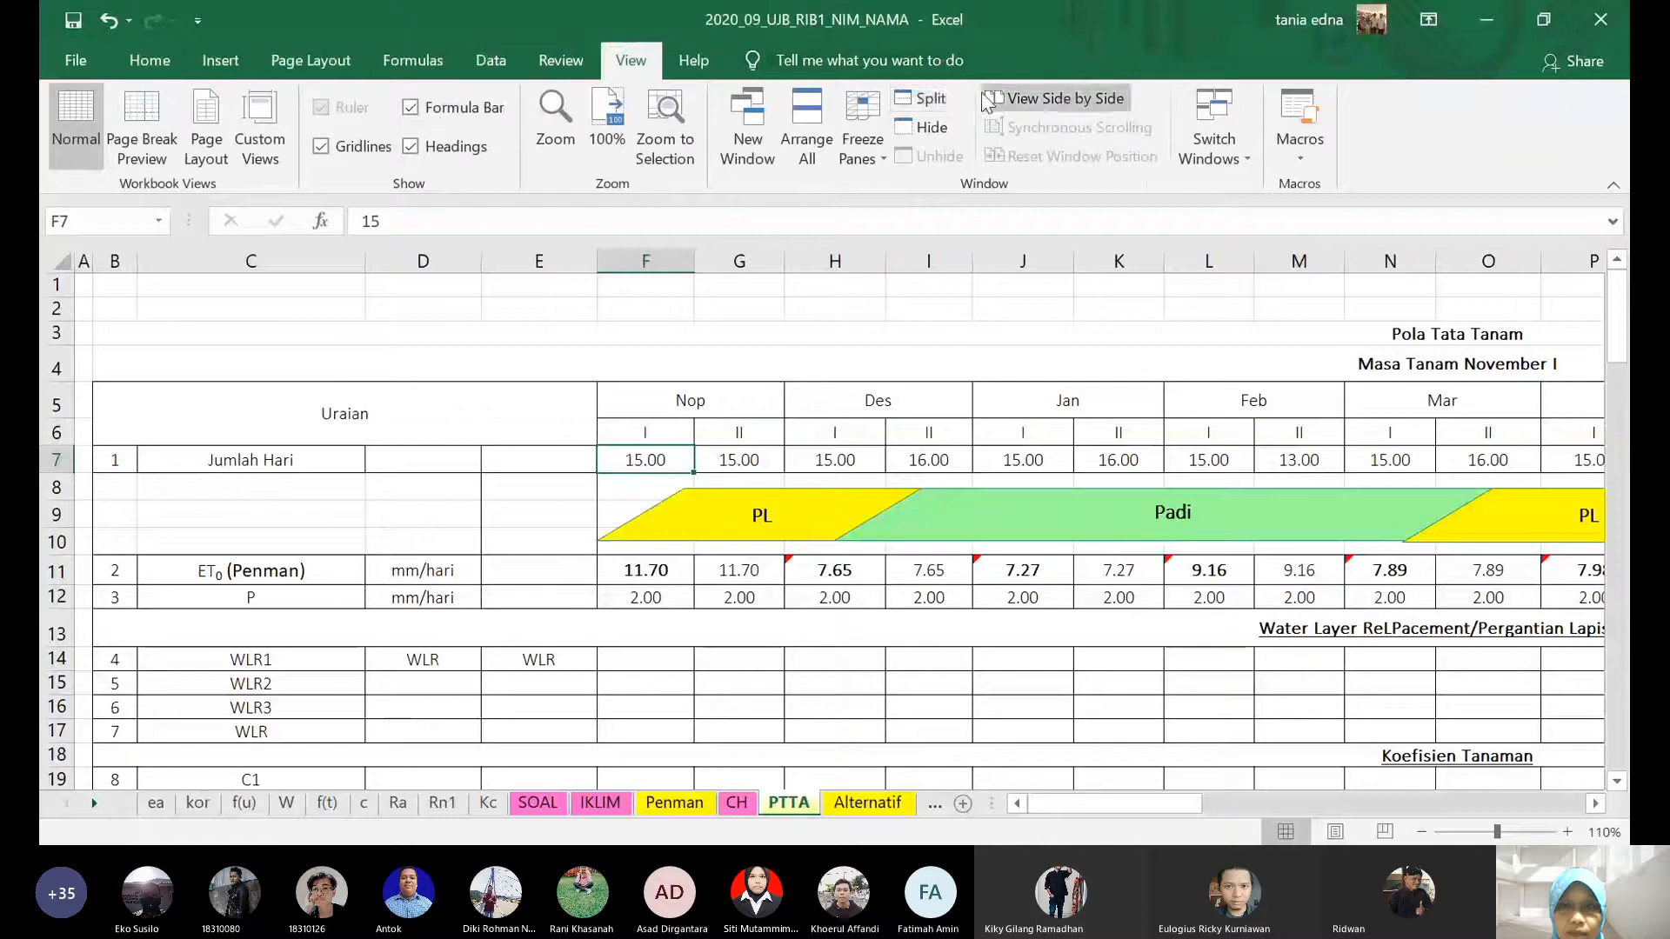
click(868, 144)
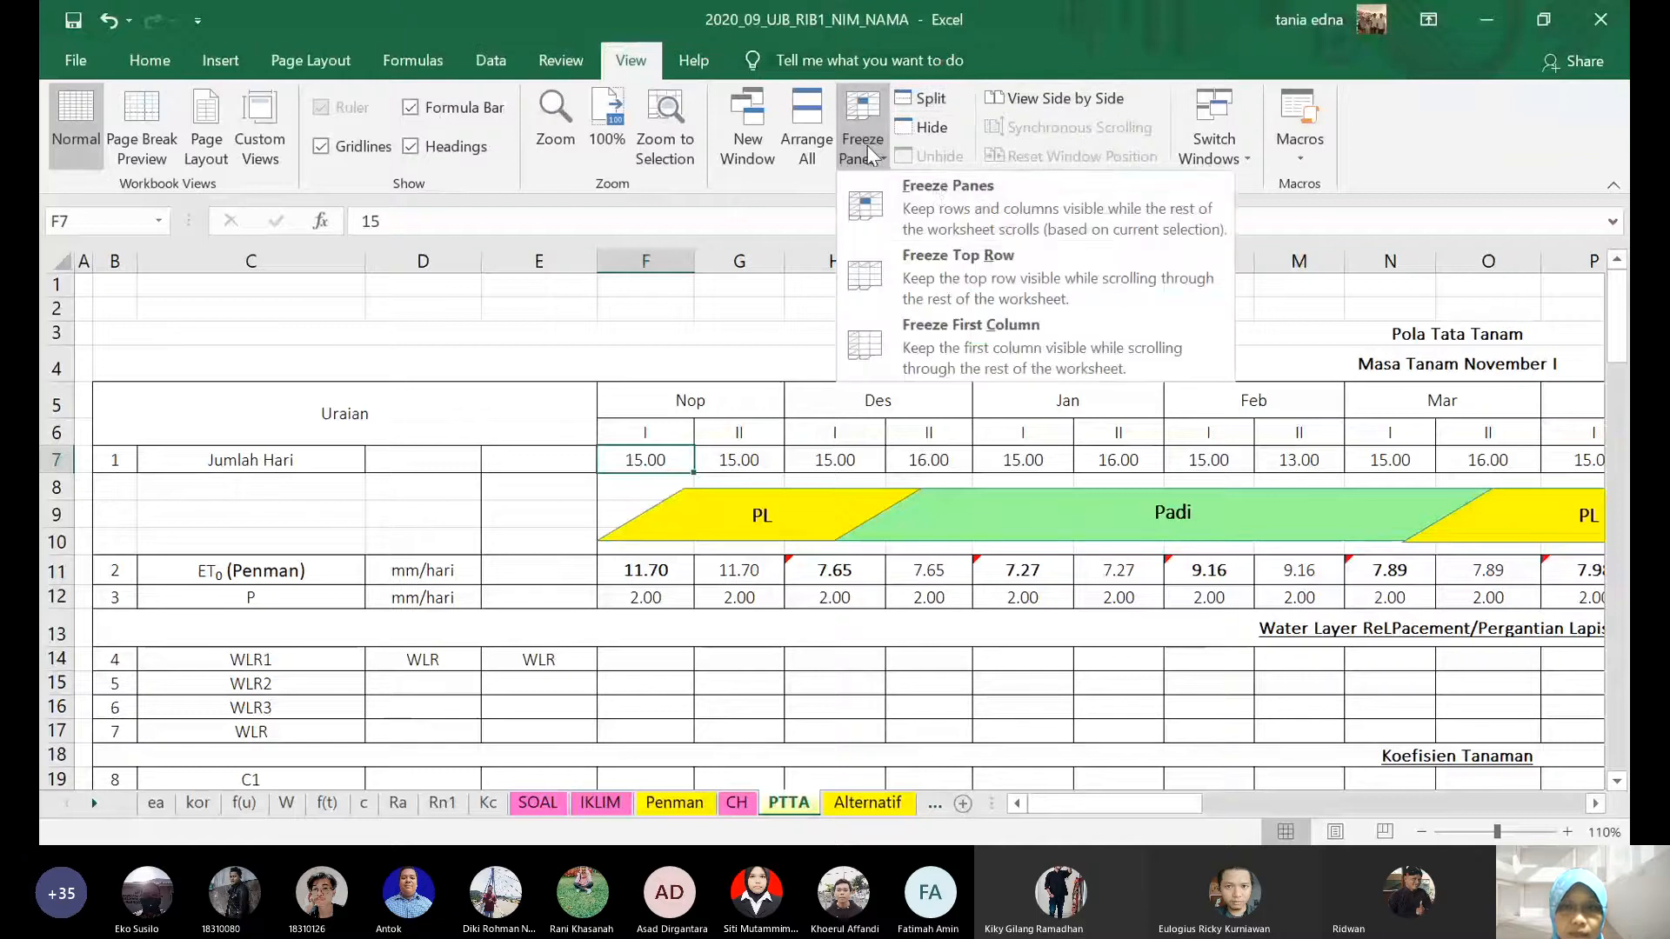
click(941, 186)
scroll(1092, 455, down, 1)
scroll(1114, 459, up, 1)
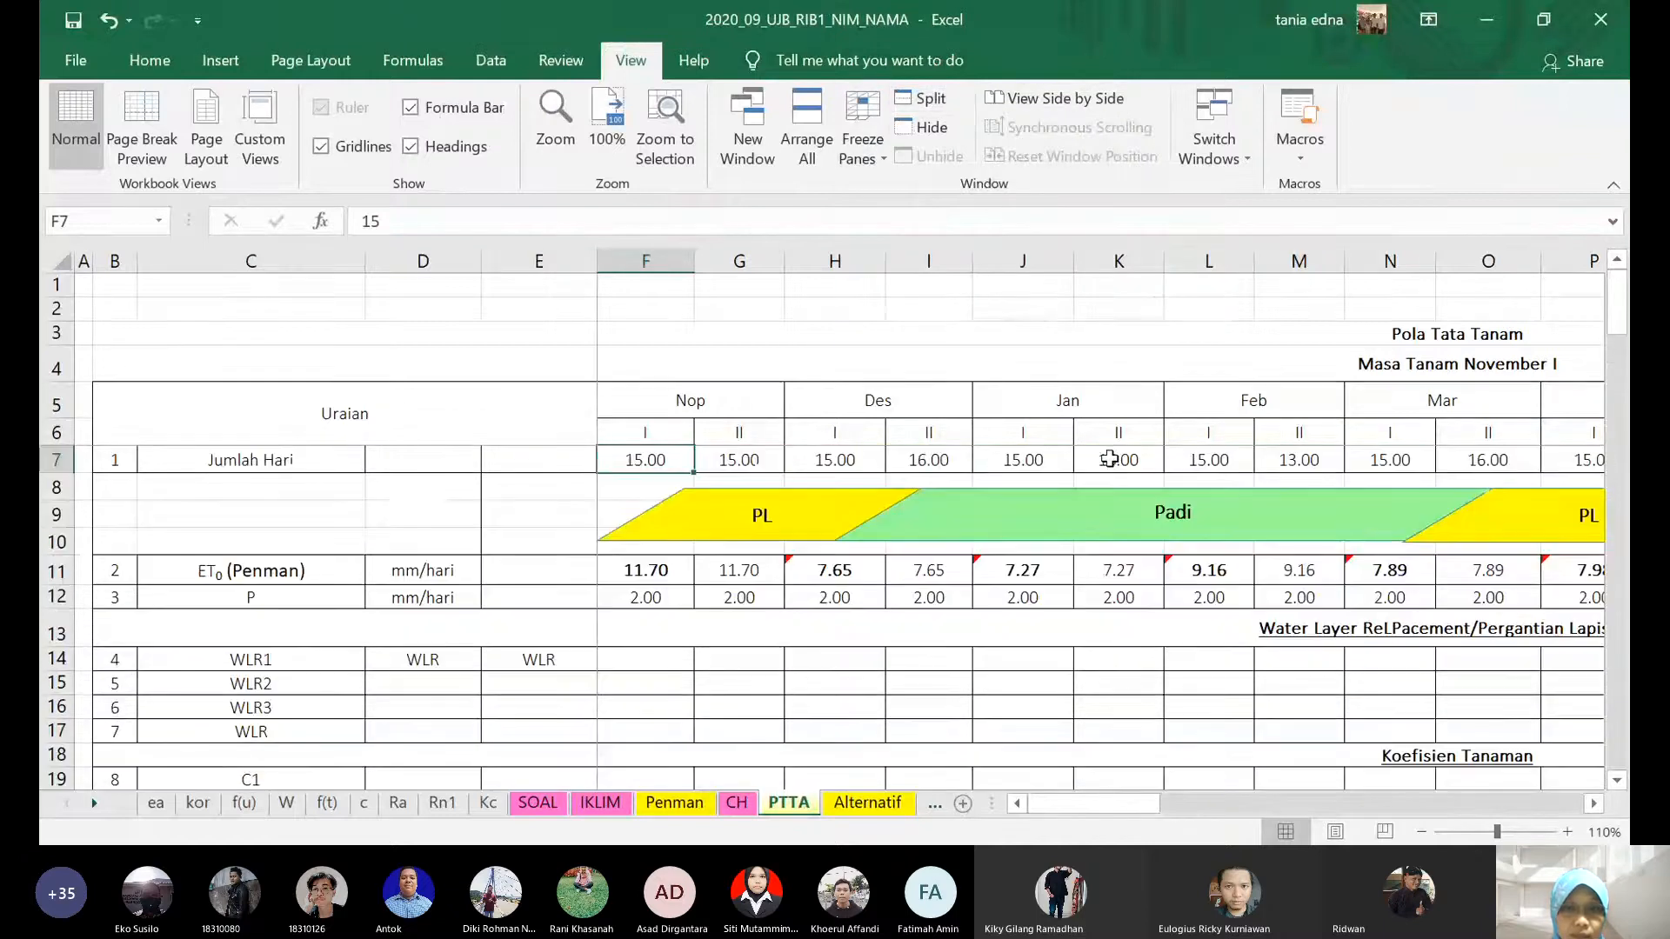
scroll(1122, 469, down, 4)
scroll(1039, 634, up, 1)
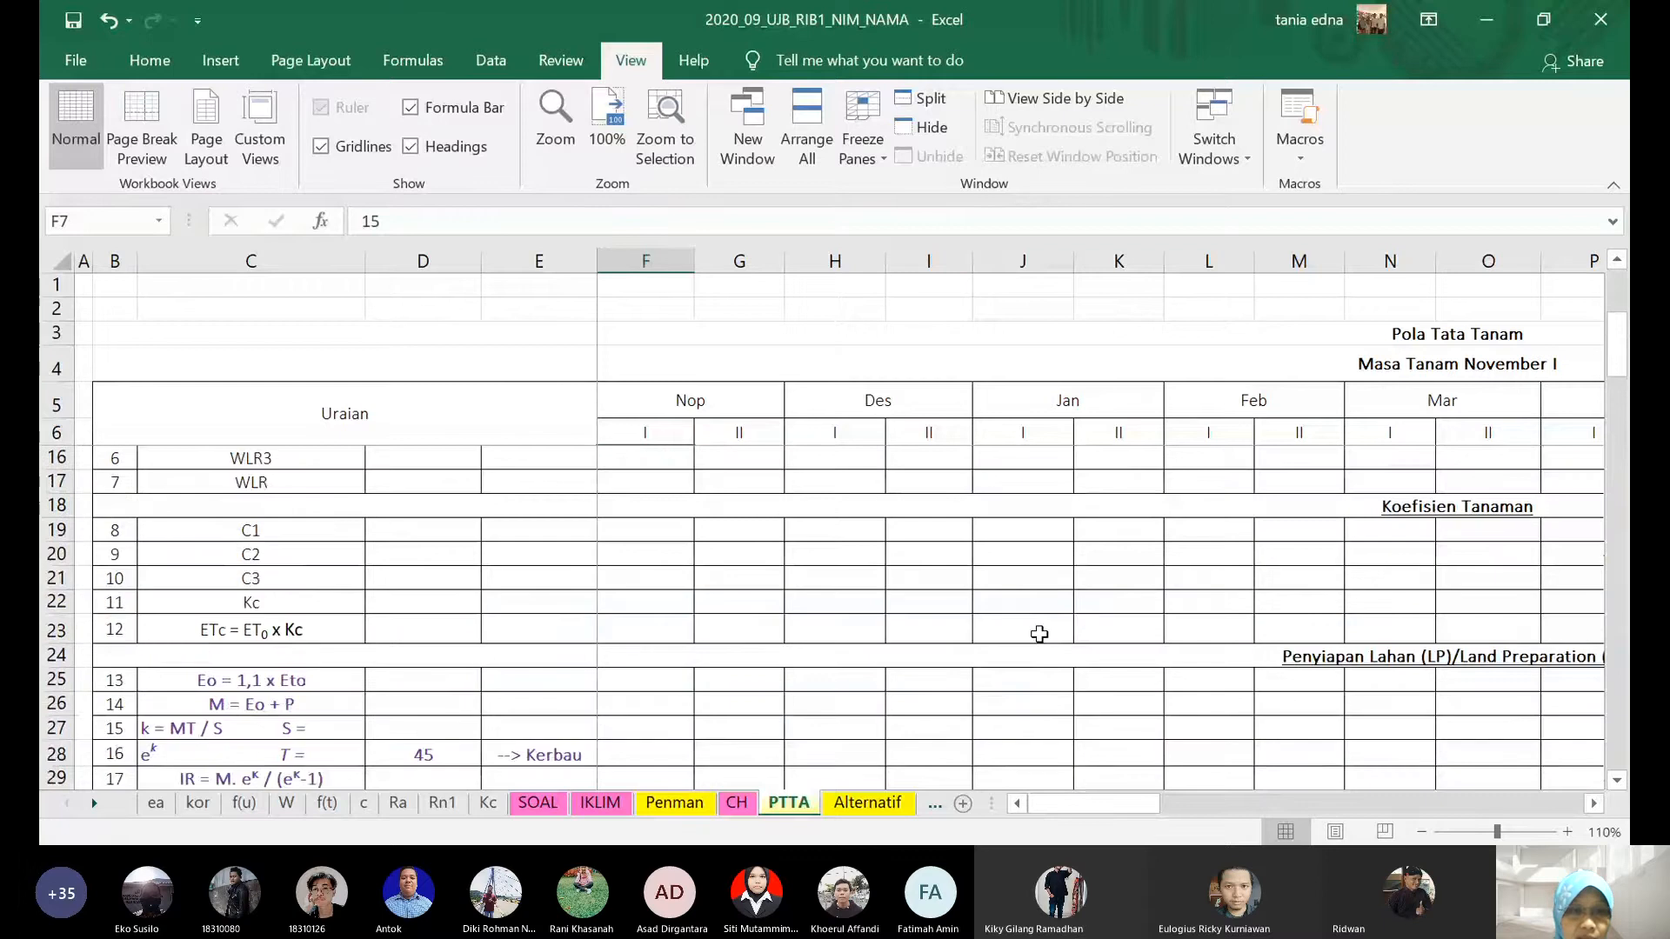
- Link the Re cell F31 to the November I value with =CH!X39 and fill the formula through I31 for Des II
scroll(1040, 634, down, 3)
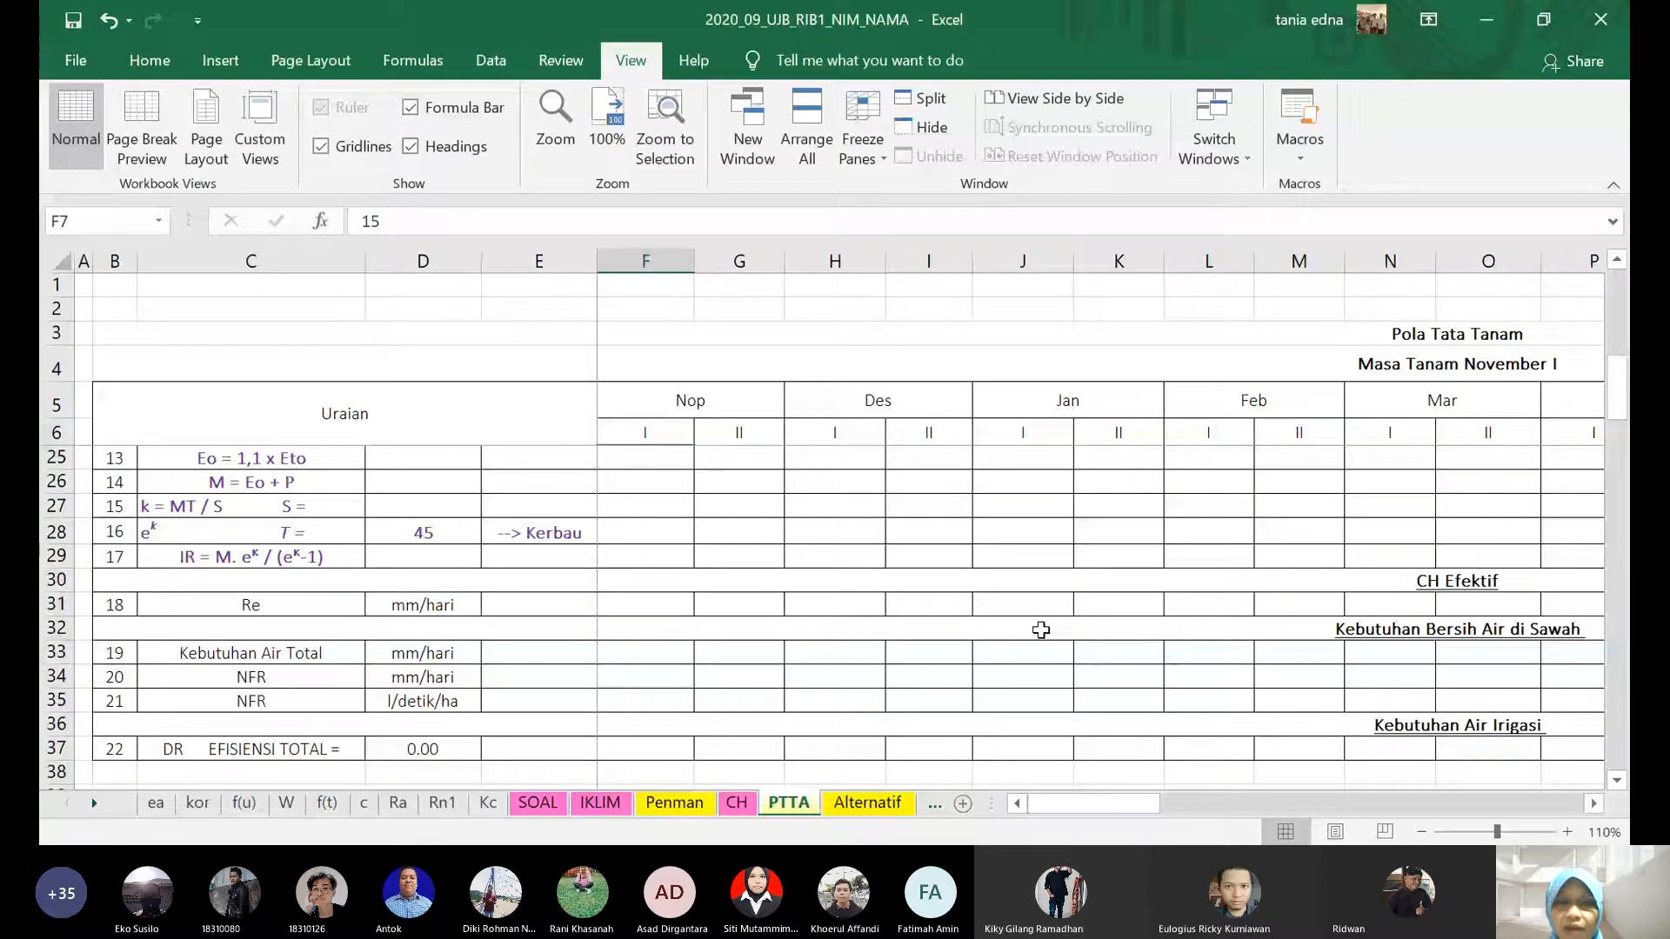
click(645, 605)
scroll(1245, 619, down, 1)
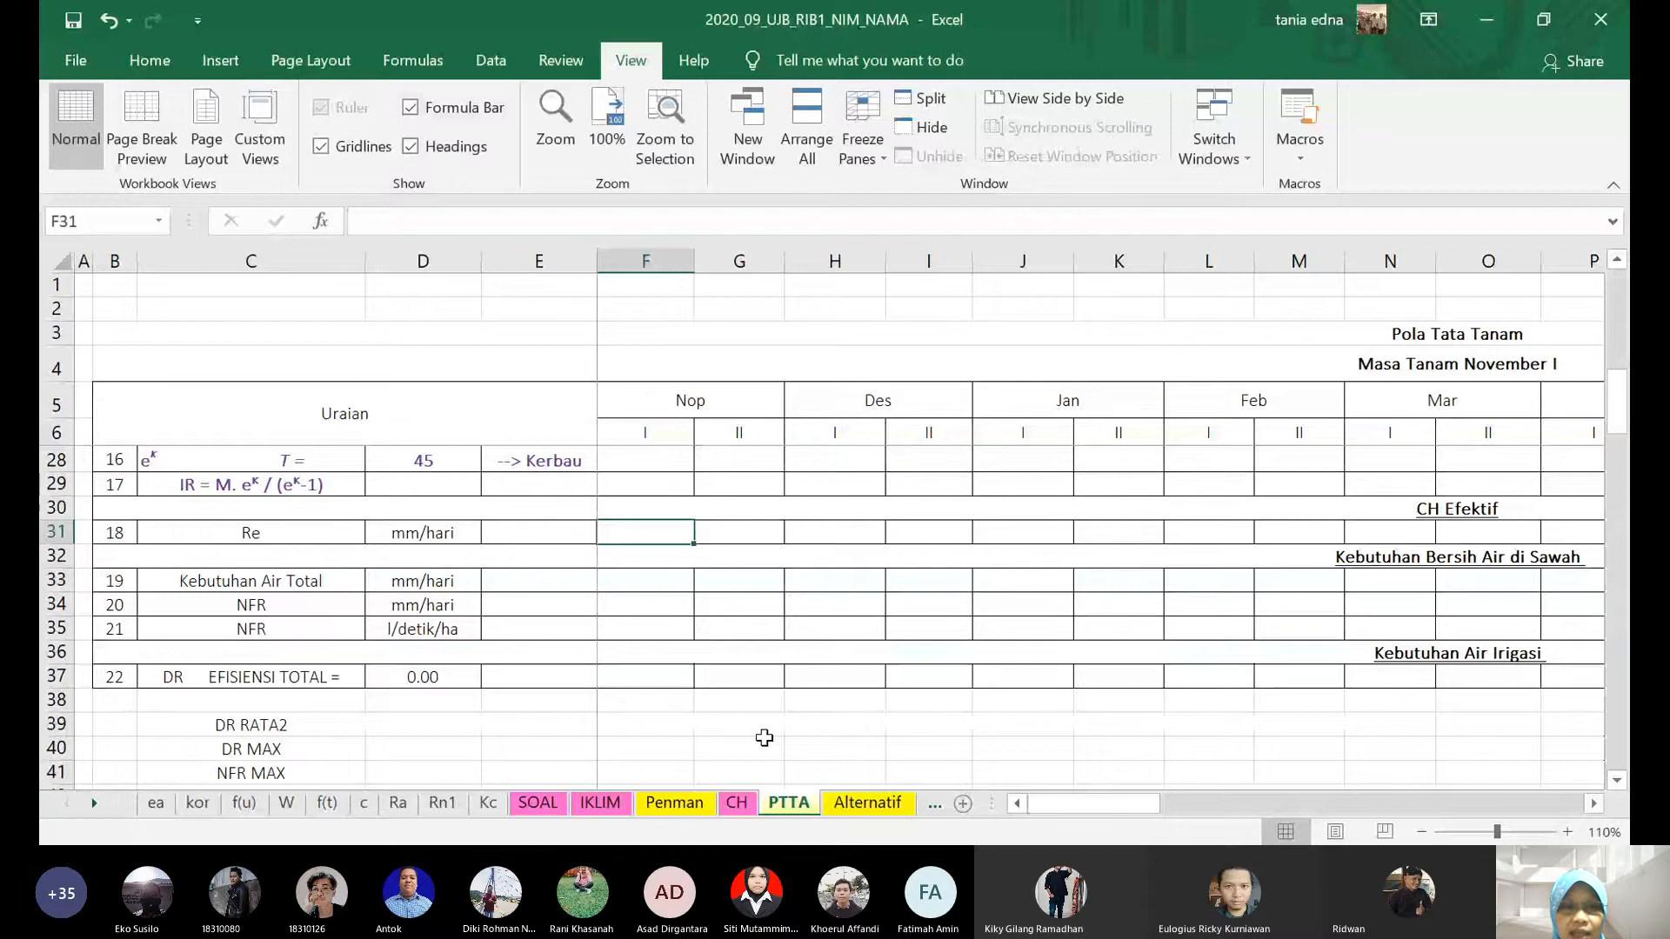
click(737, 803)
scroll(490, 626, down, 3)
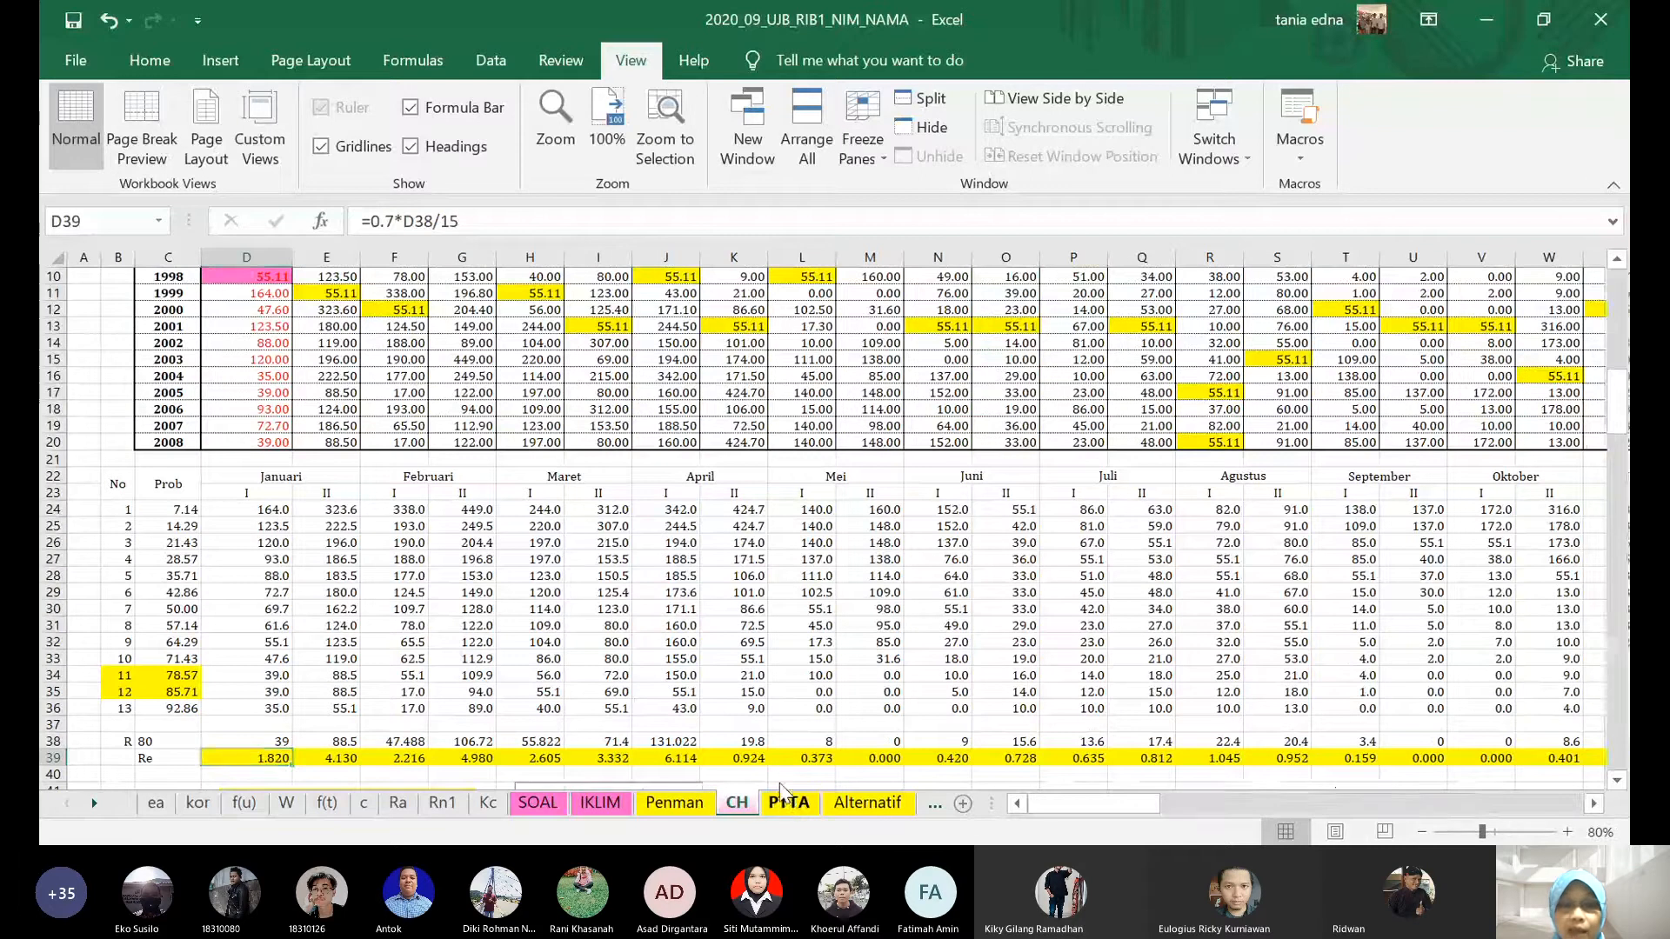
click(787, 804)
scroll(569, 569, up, 1)
scroll(597, 548, up, 4)
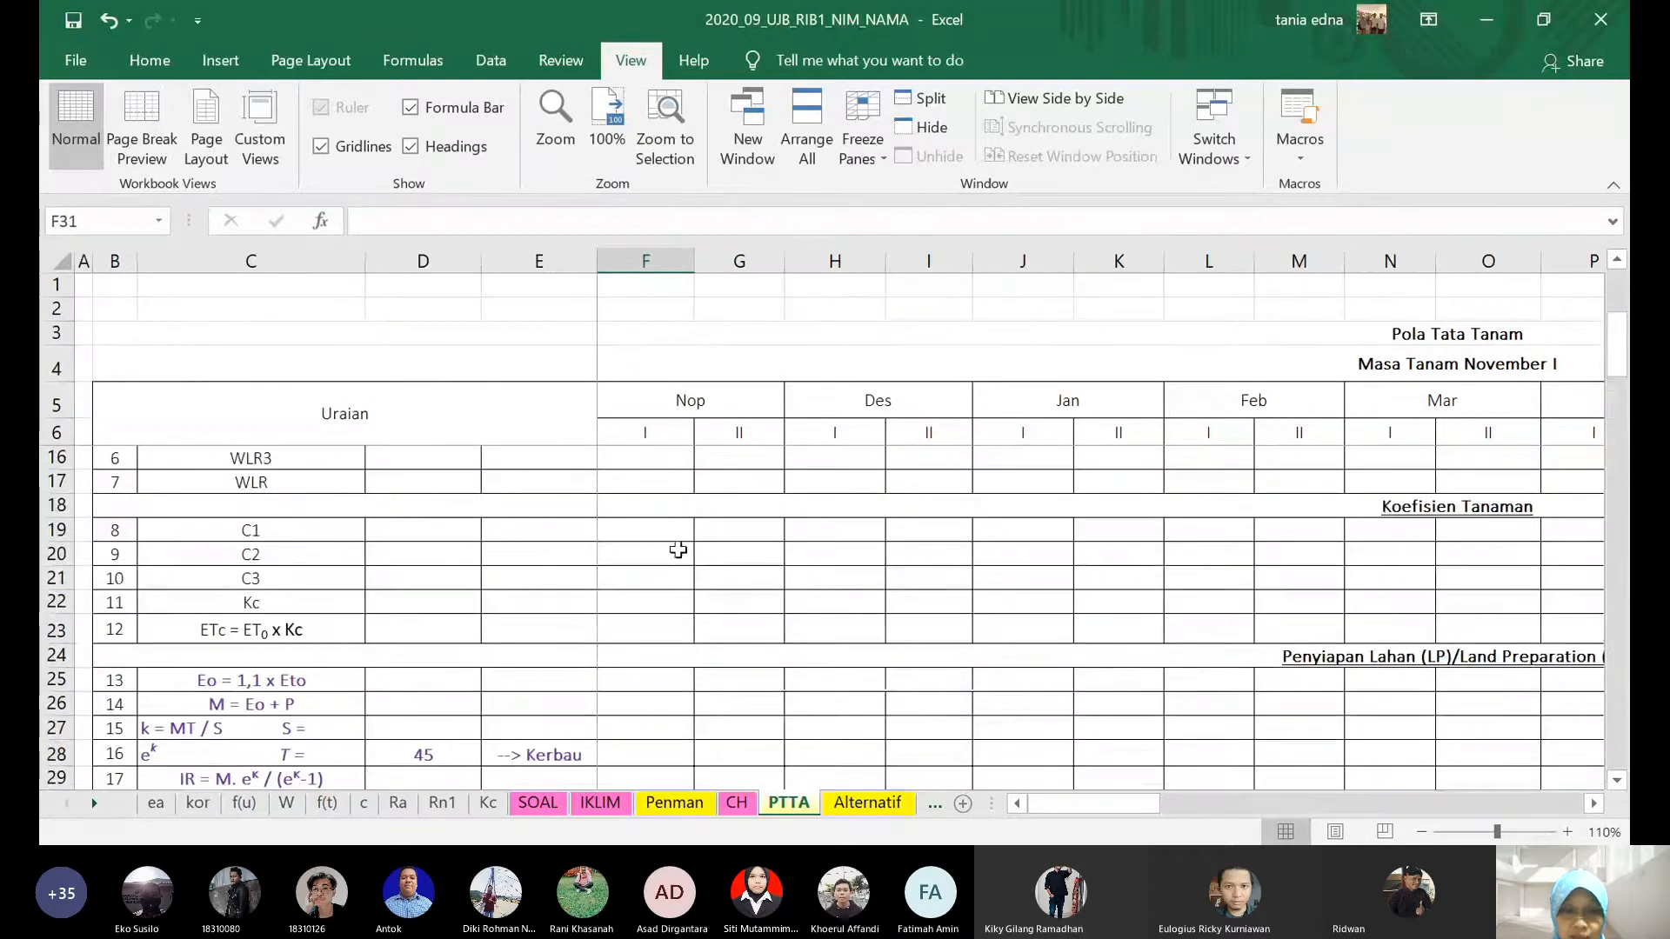
scroll(696, 557, down, 4)
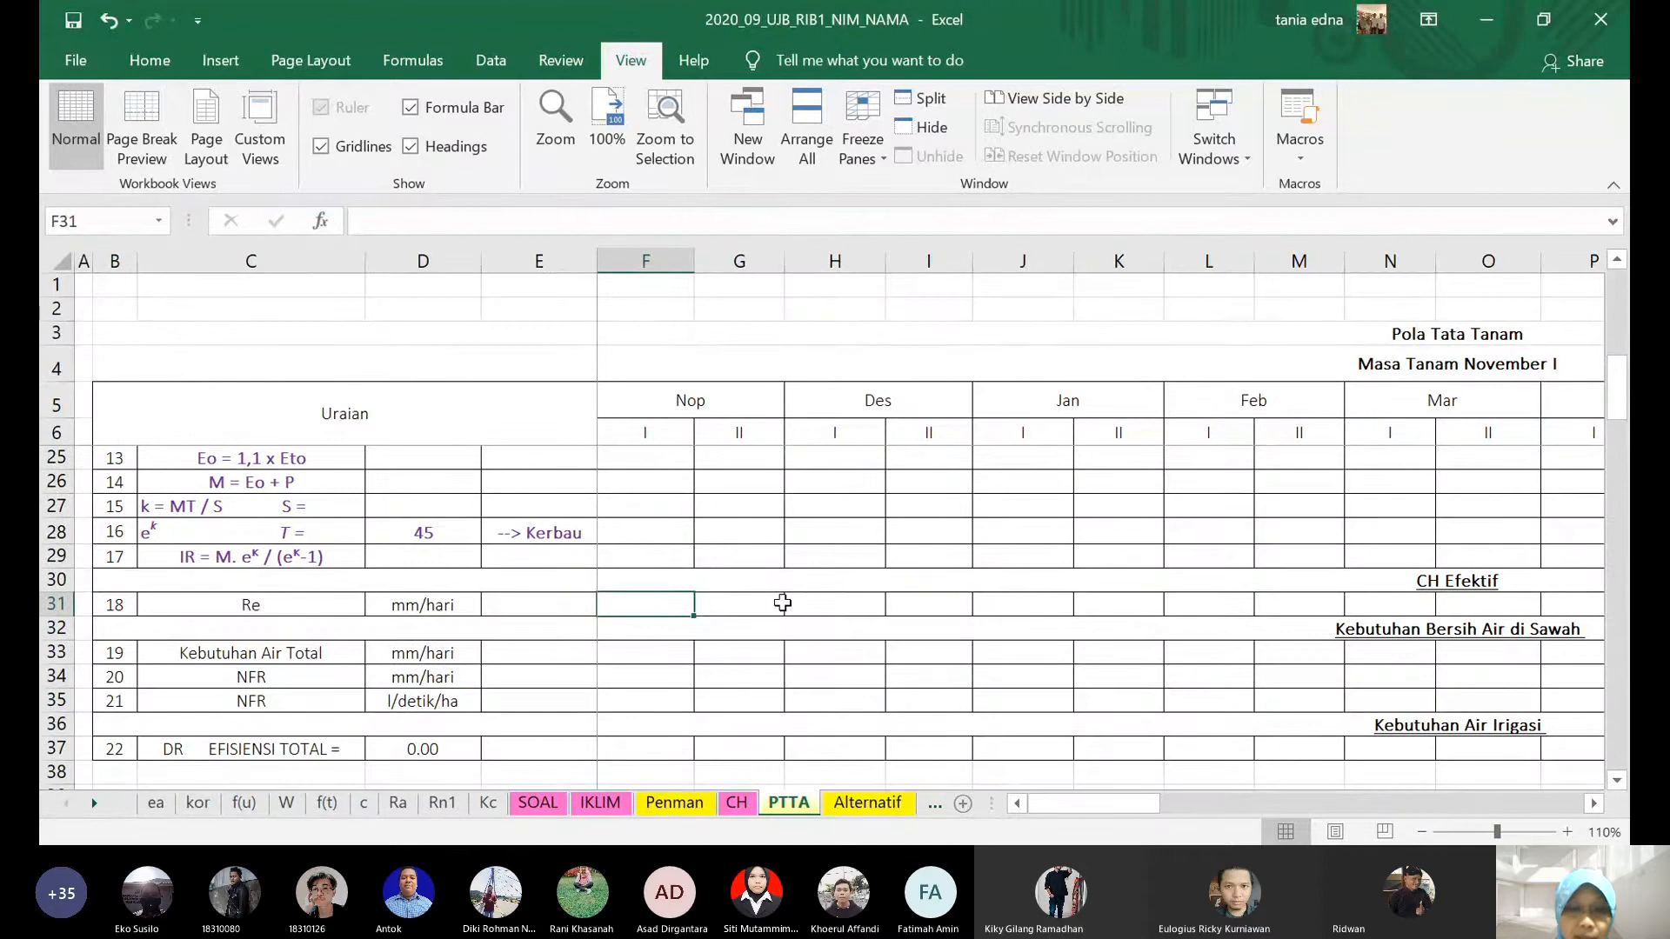
text(=)
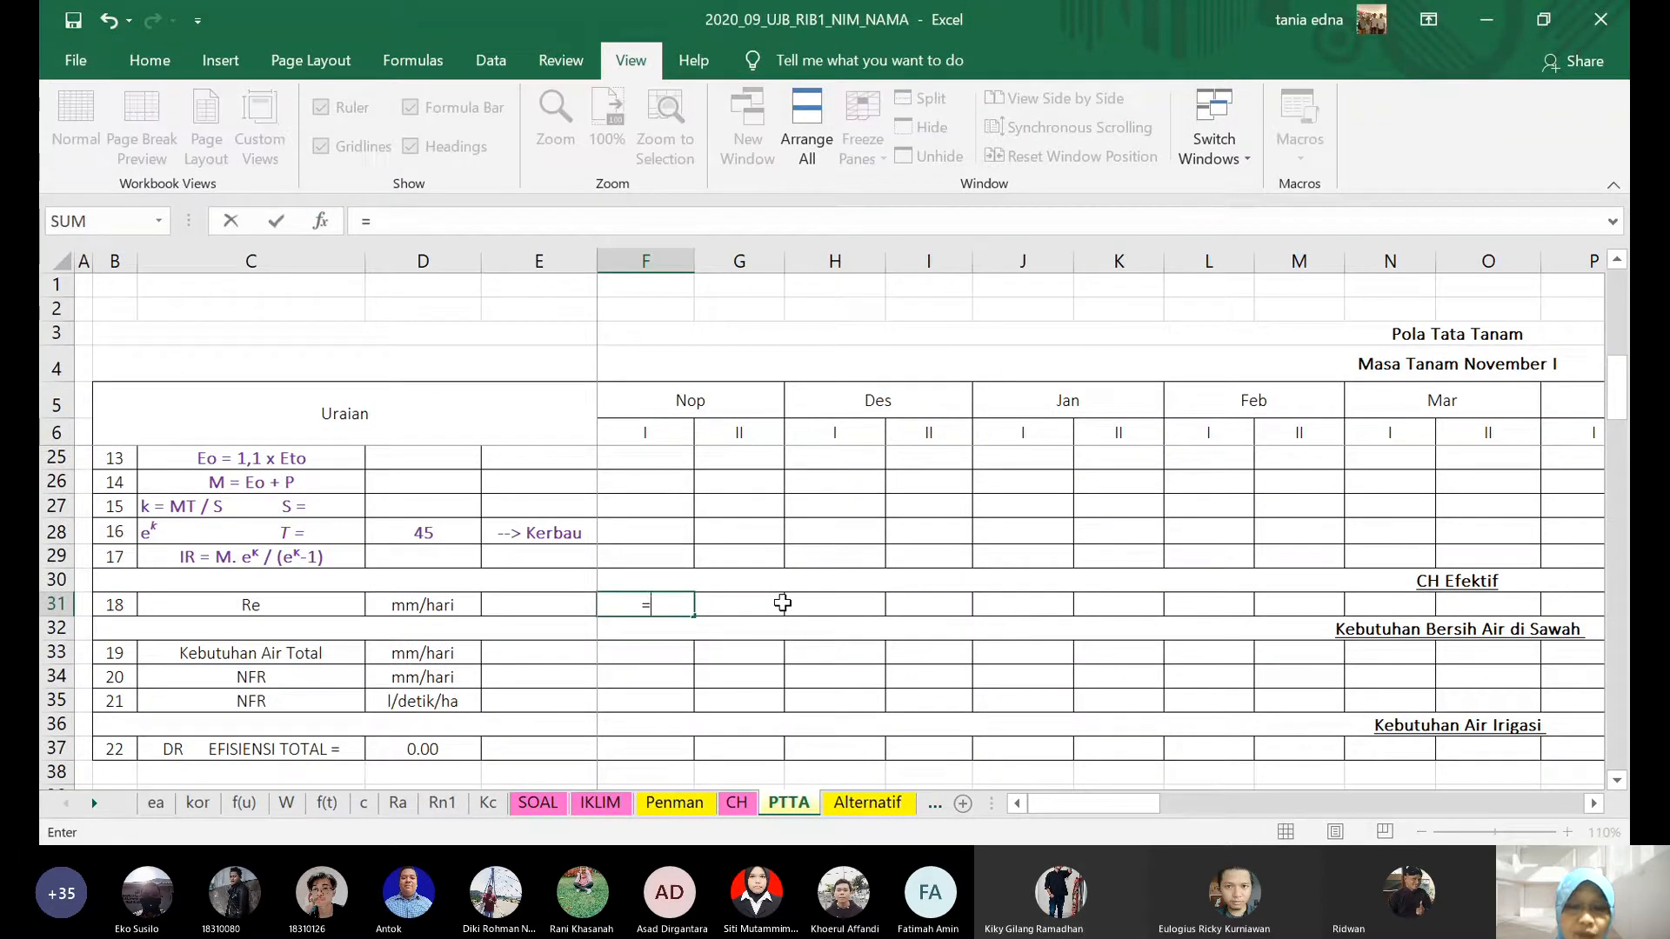
click(731, 802)
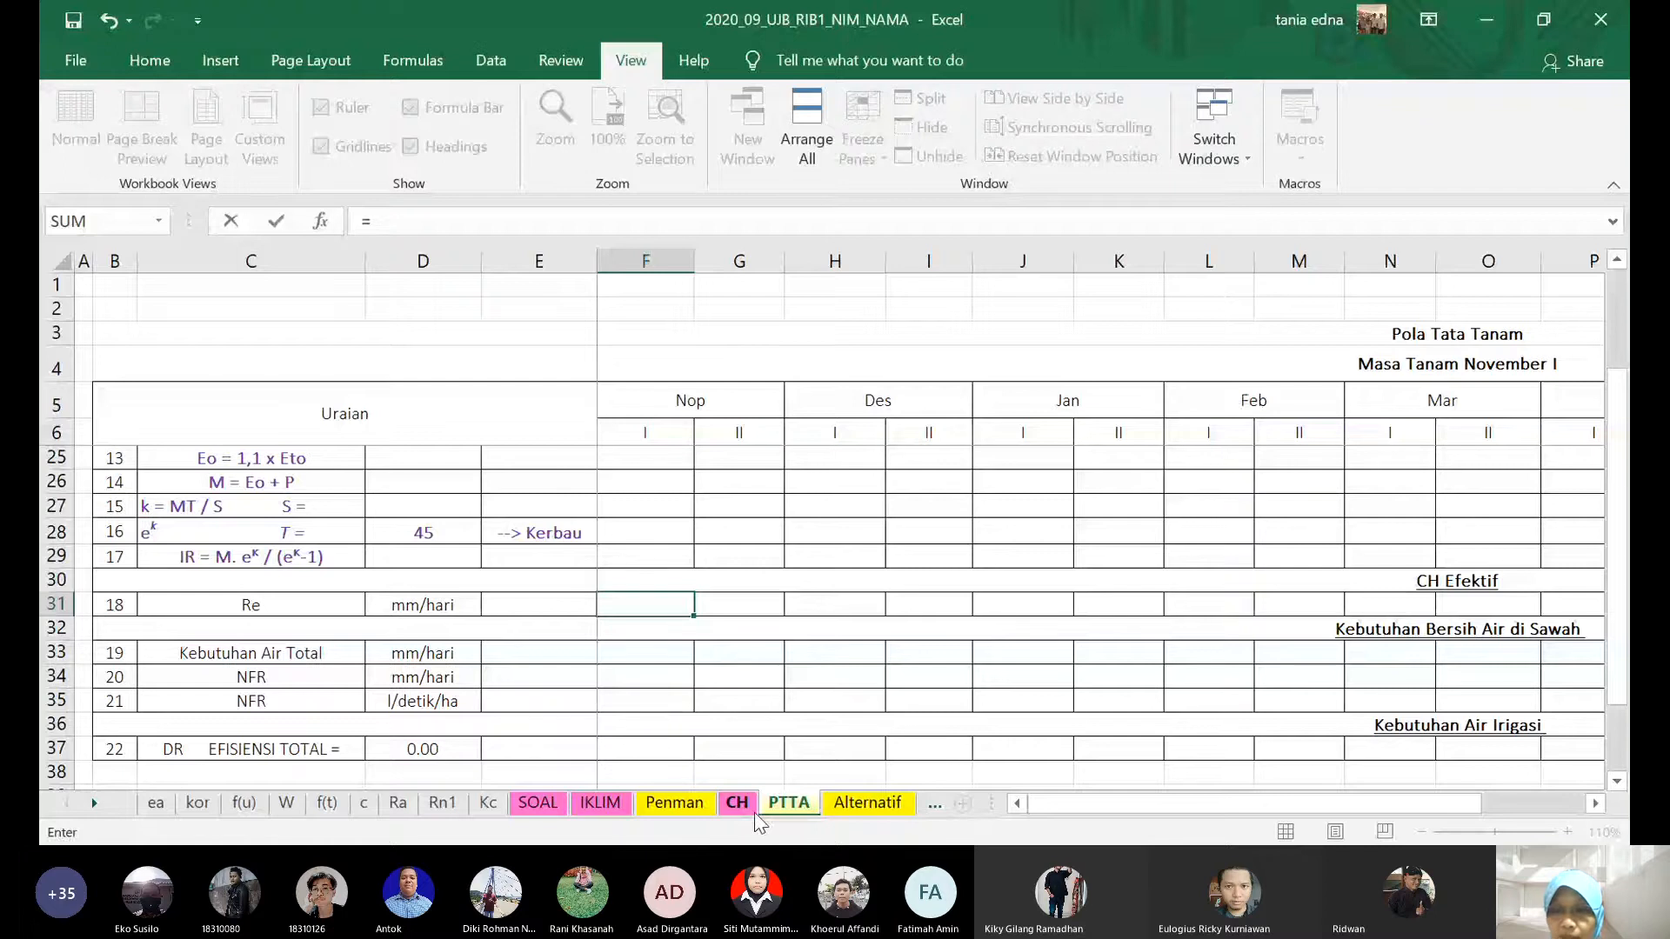
click(751, 808)
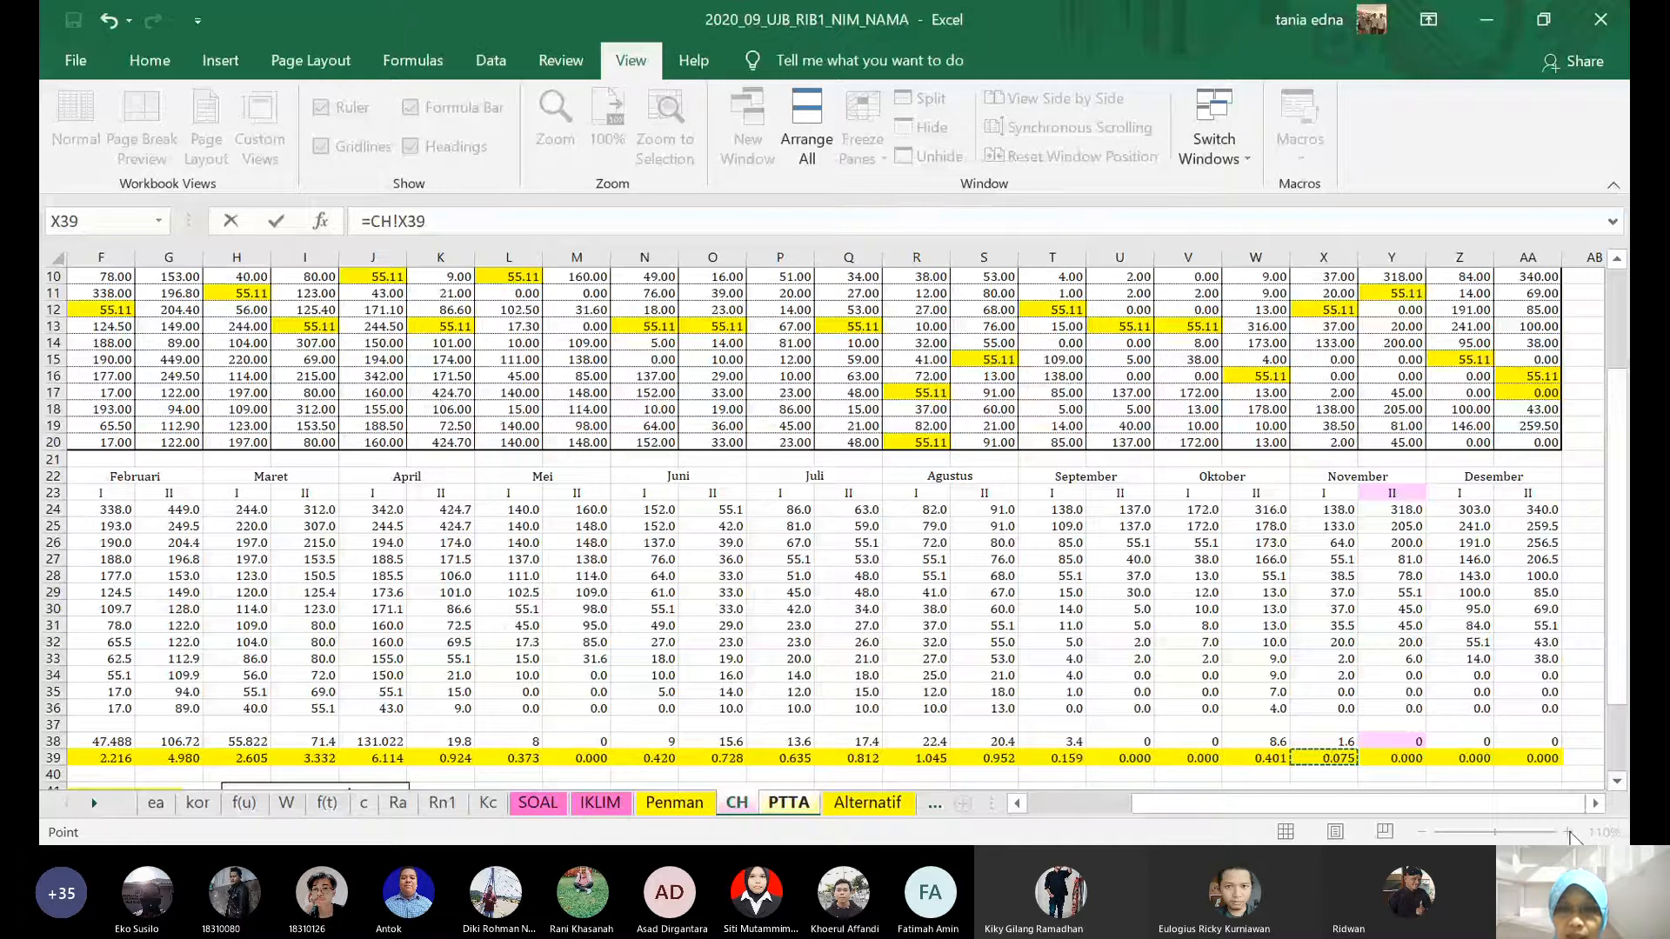
key(Return)
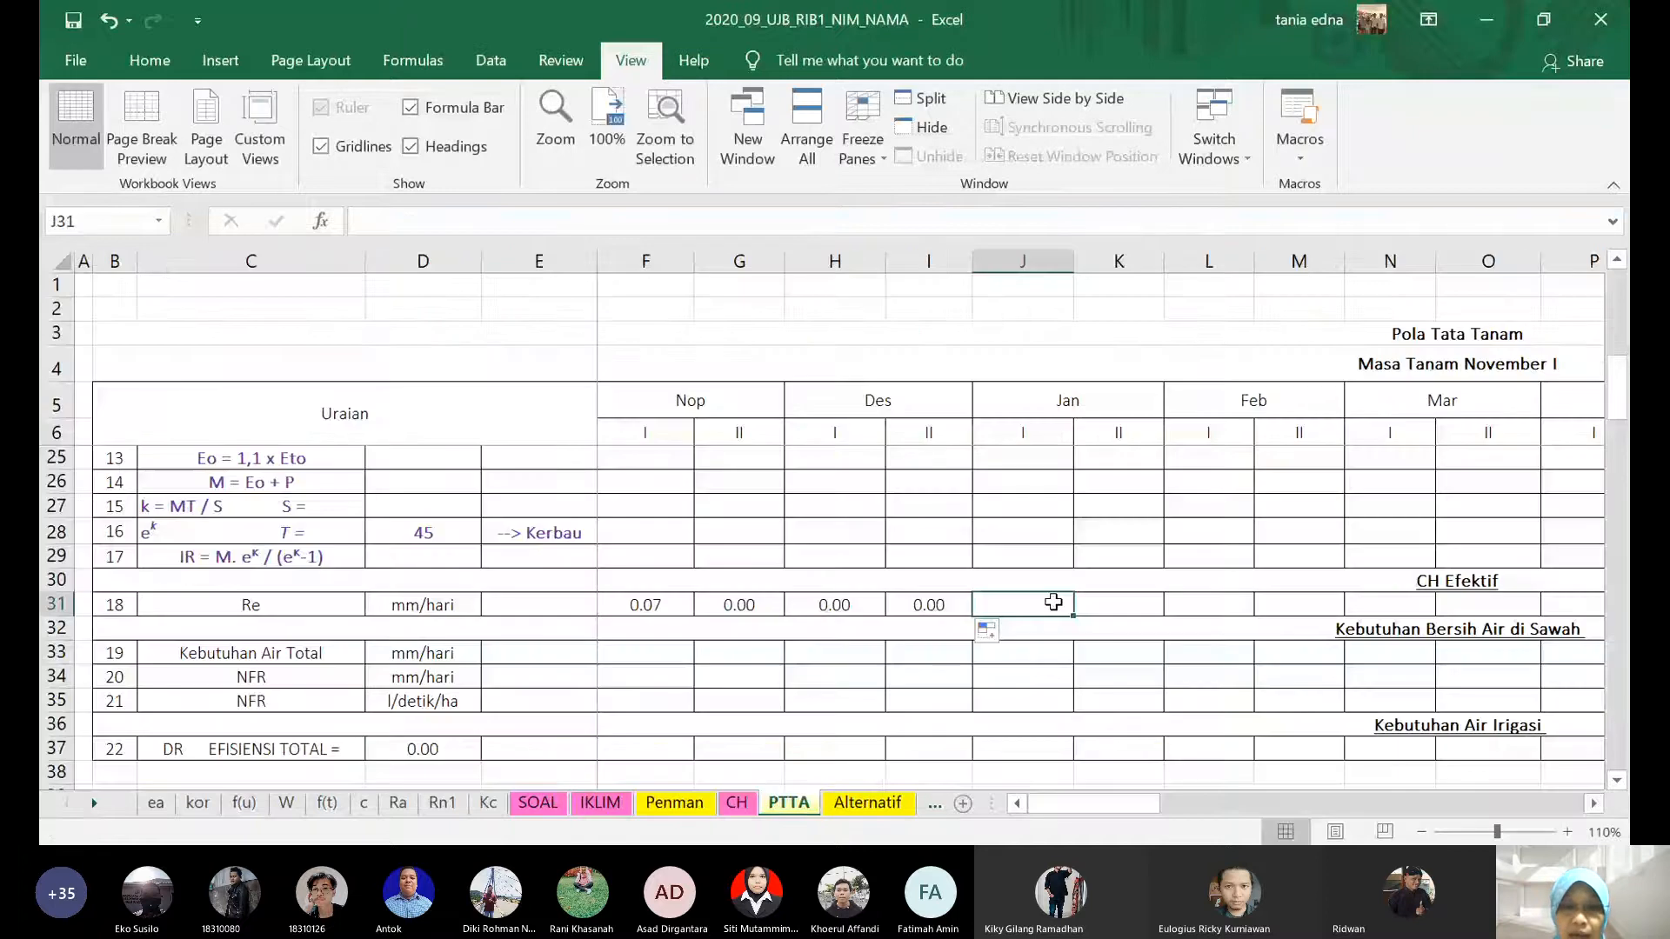
- Link the Jan I Re cell J31 to =CH!D39 and fill the formula across the following months of row 31
text(=)
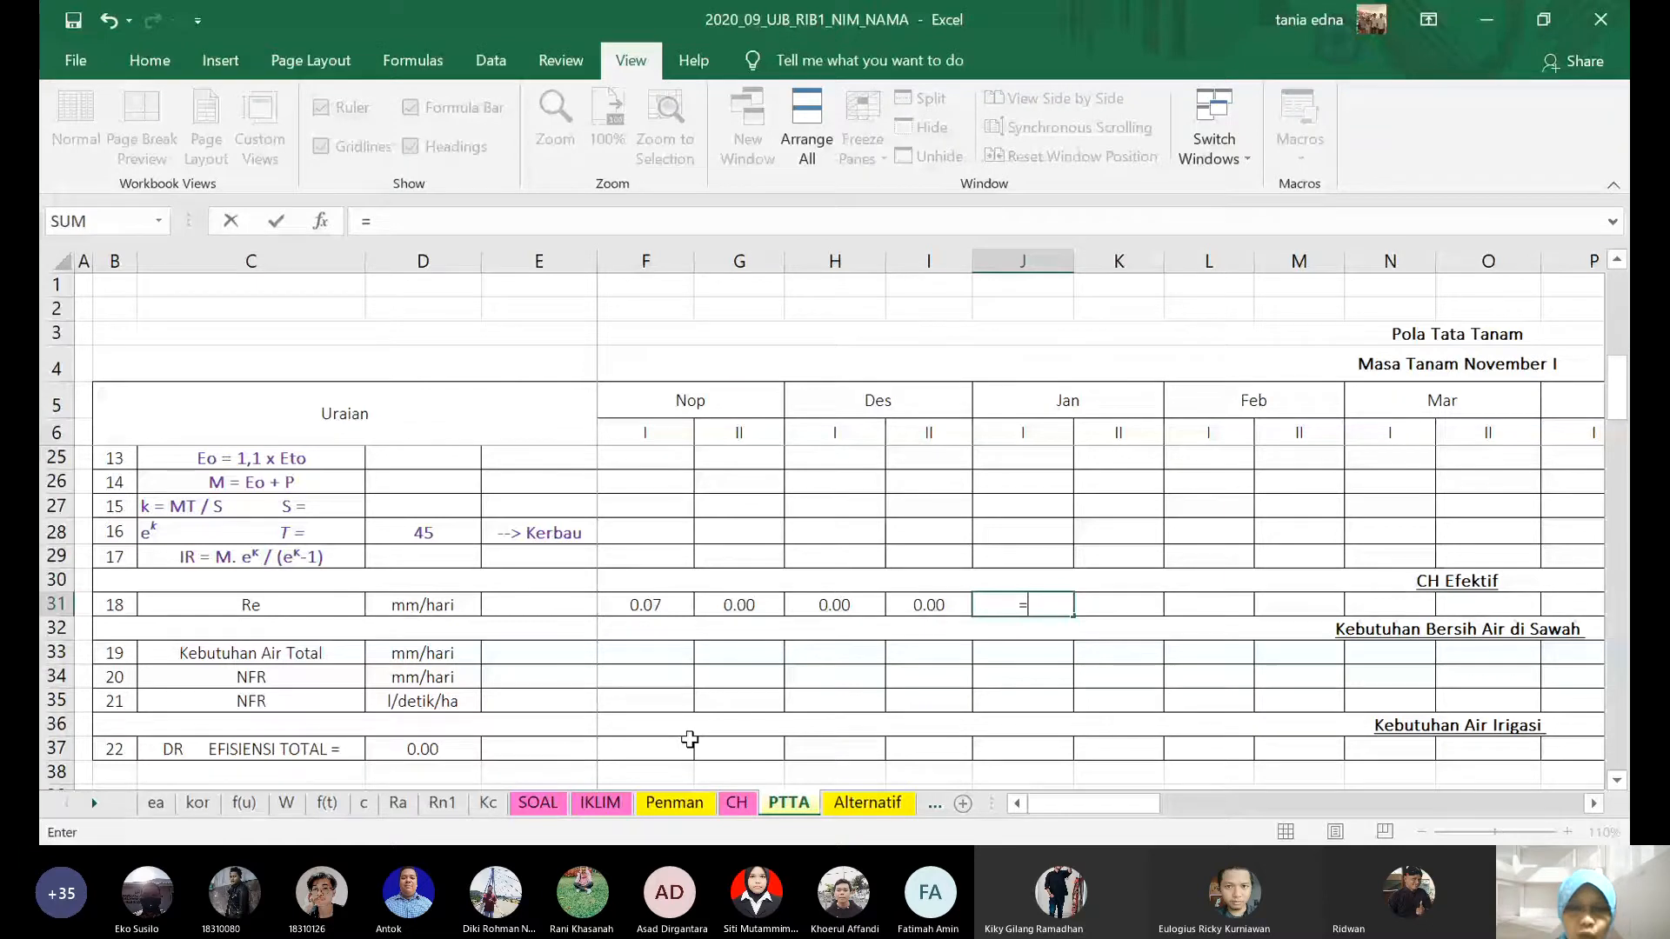
click(736, 802)
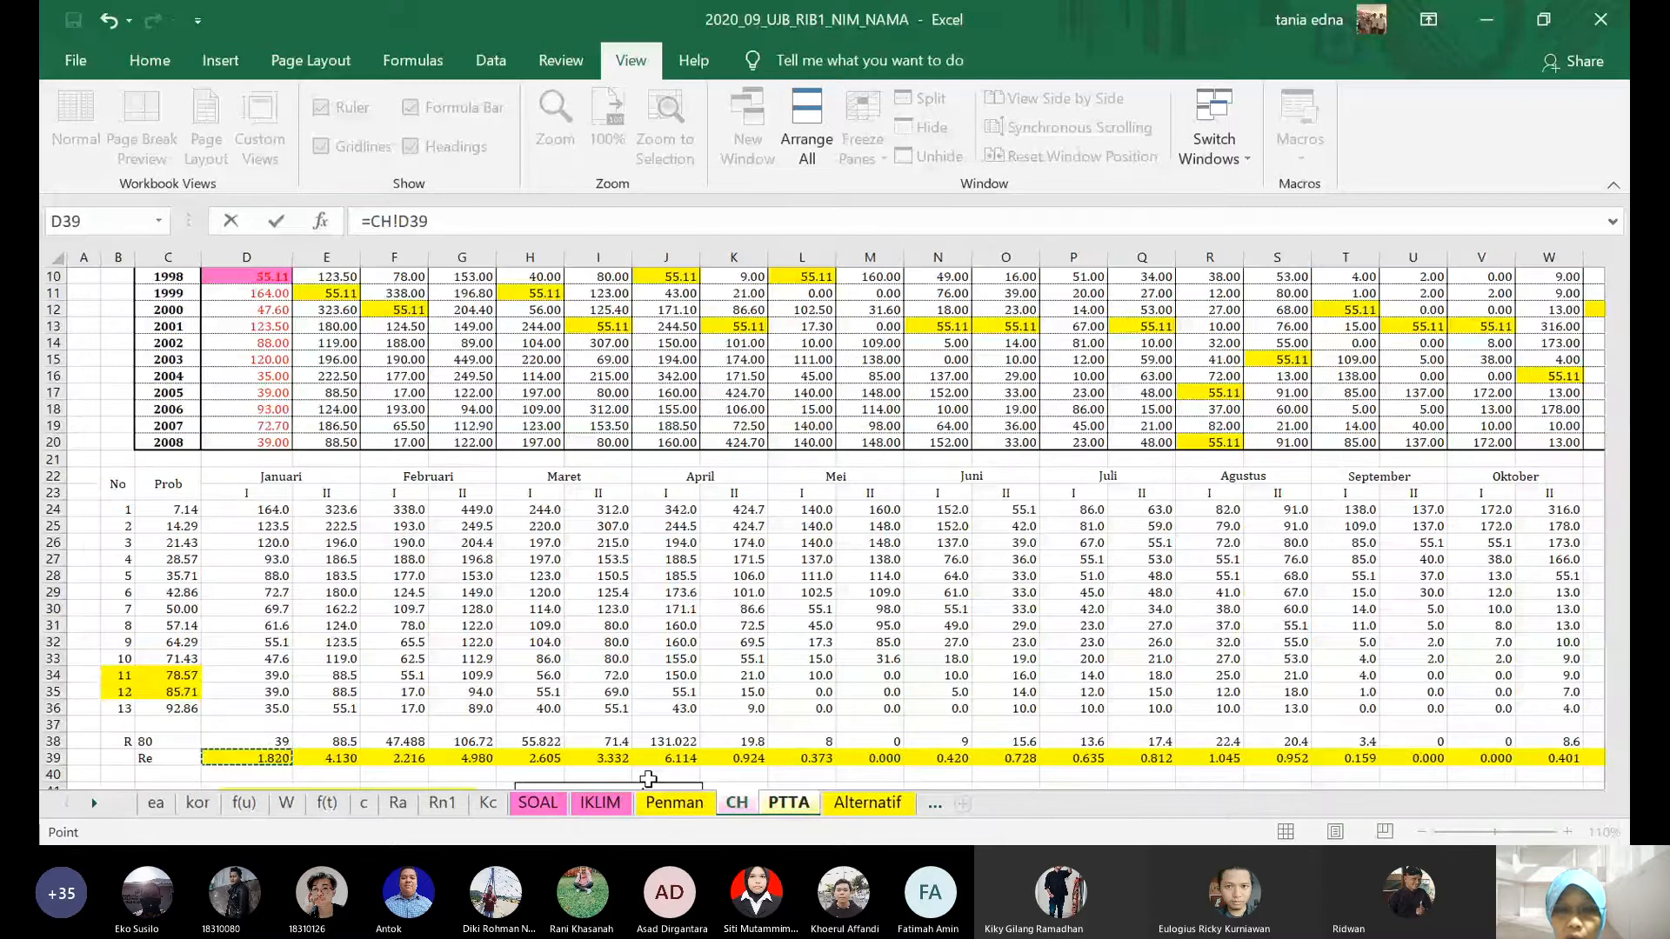
key(Return)
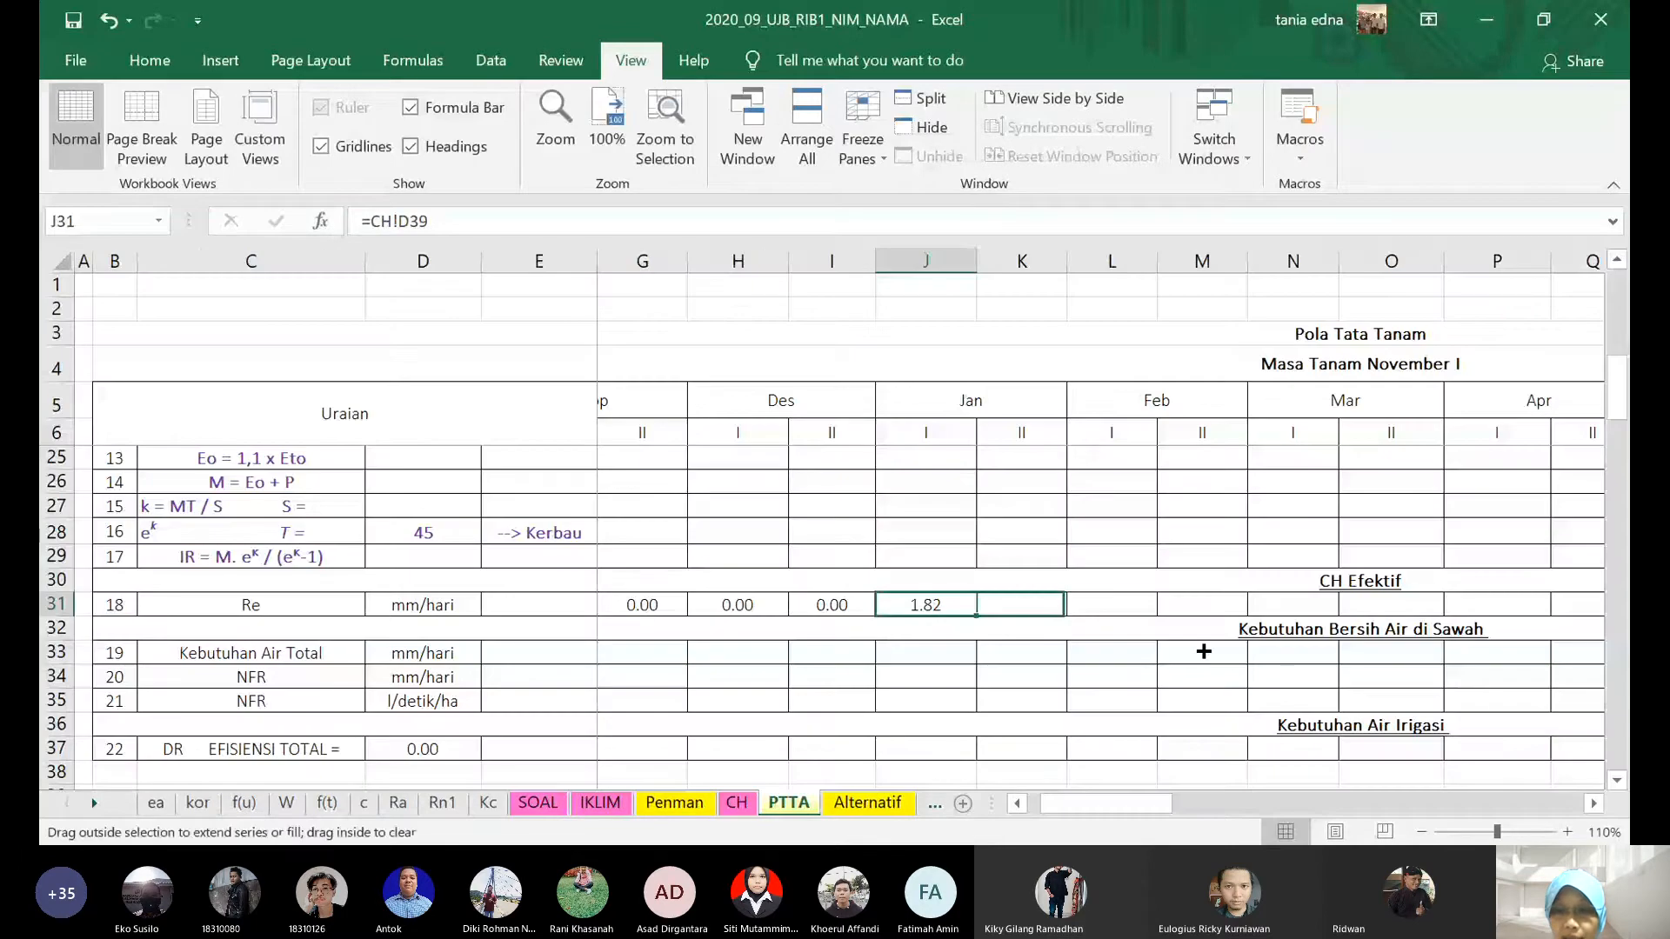
drag(1203, 652, 1481, 652)
key(Home)
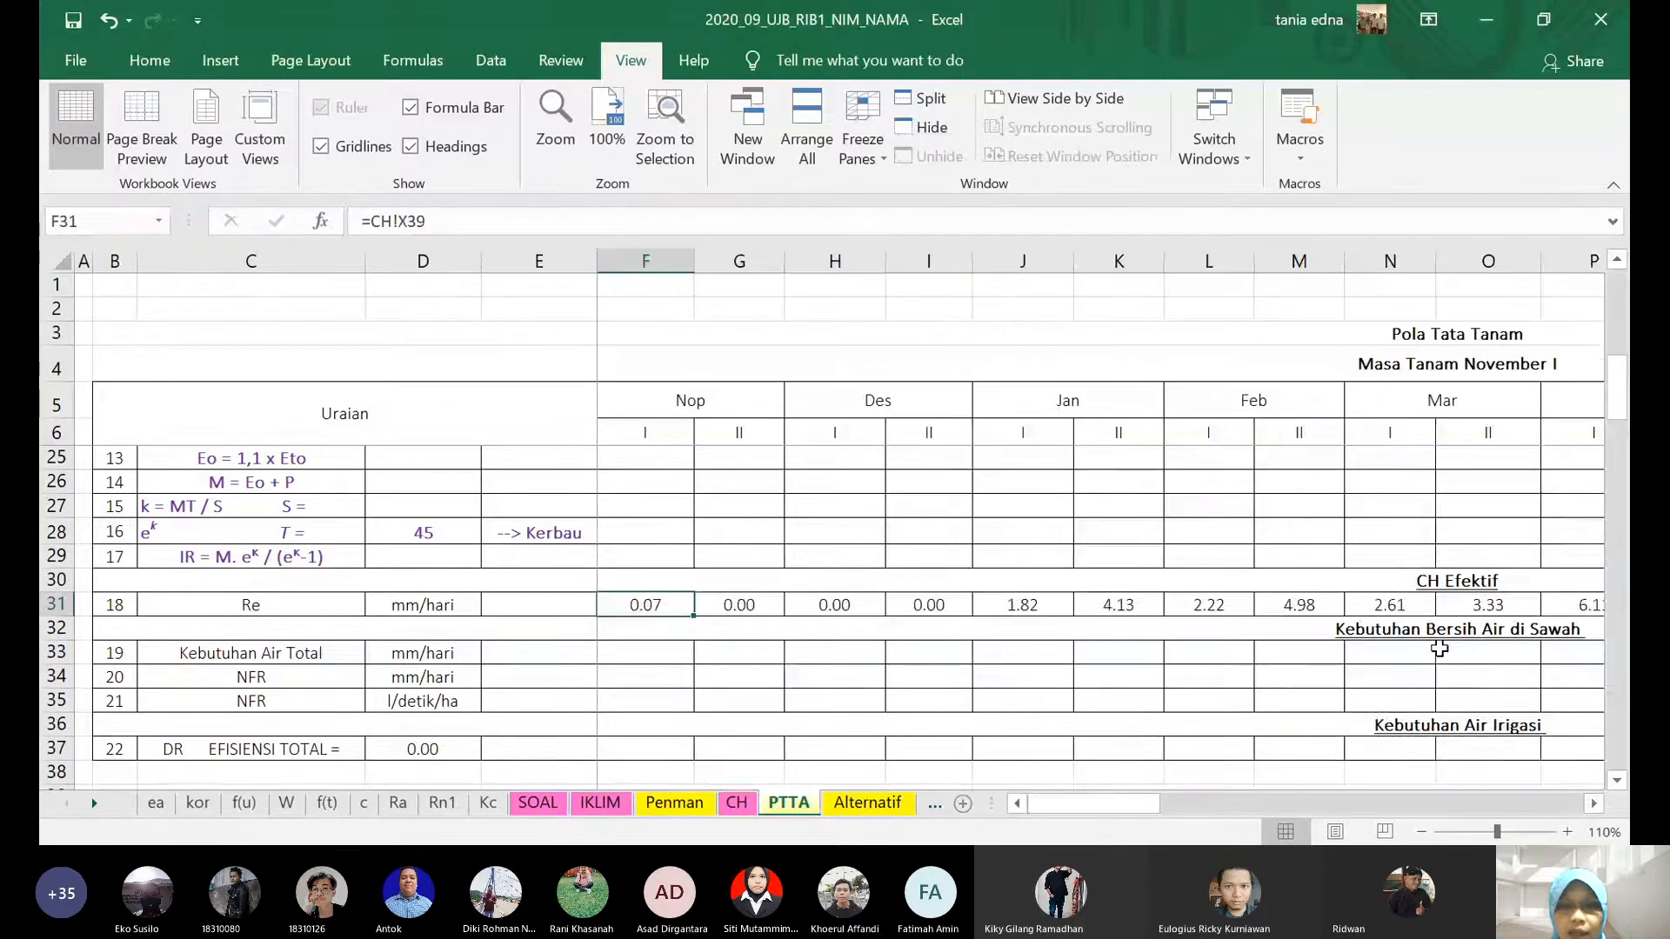
- Enter LP/PL as the C1 crop coefficient entry for Nop I in F19
scroll(1007, 567, up, 5)
scroll(1007, 567, up, 1)
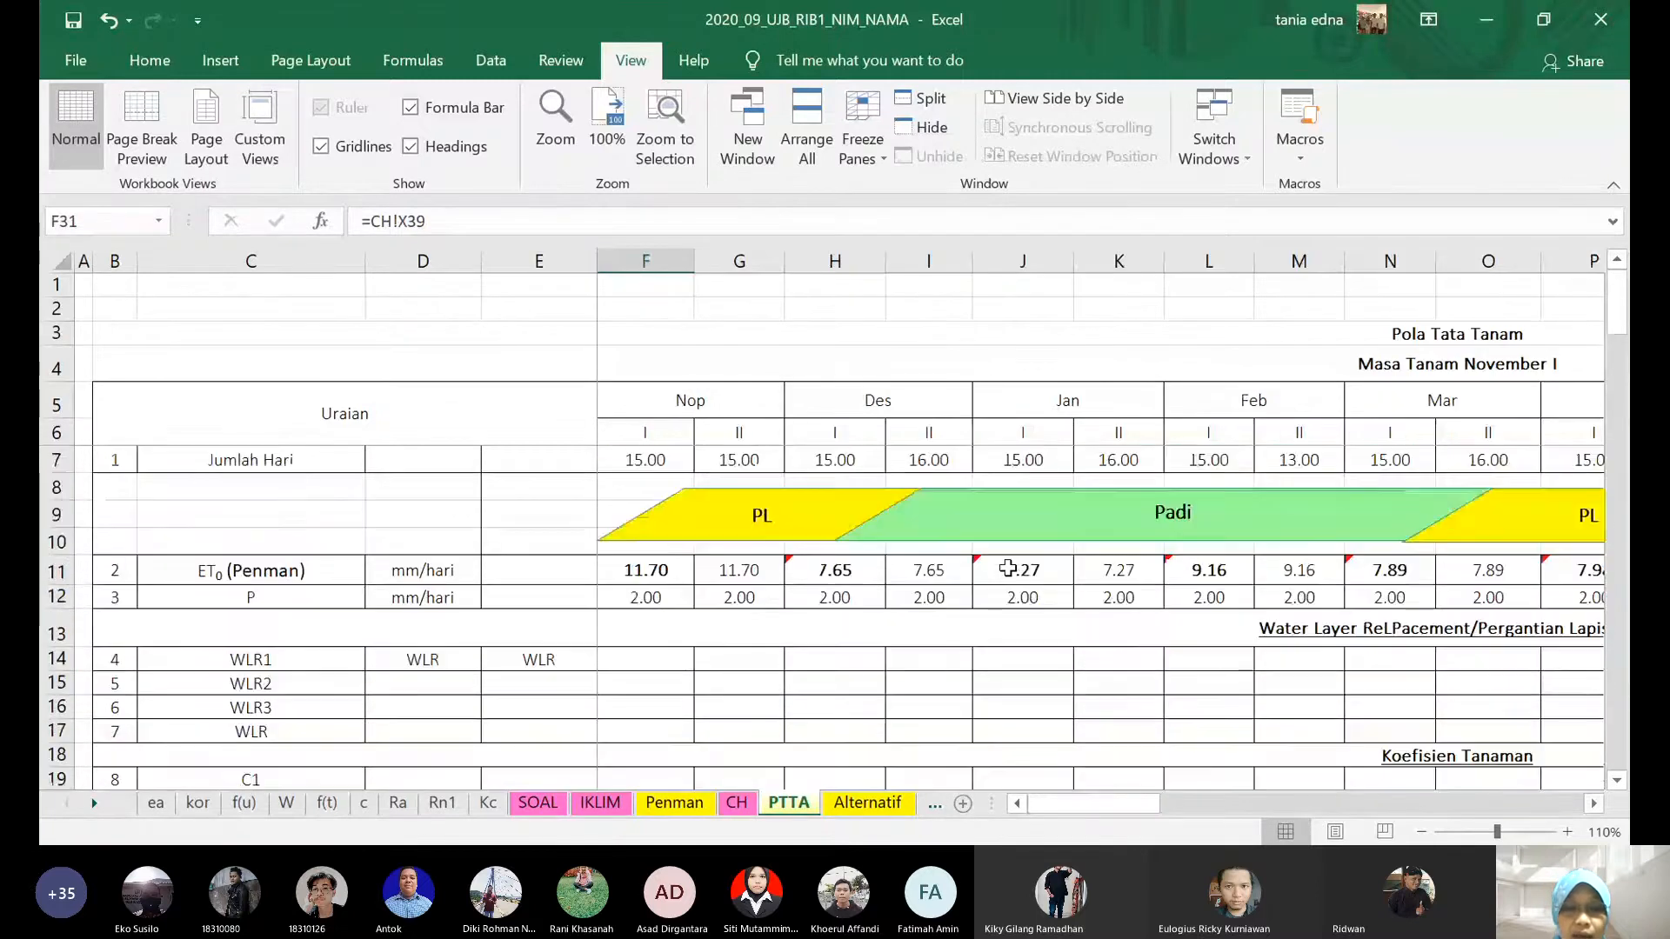
scroll(882, 549, down, 2)
scroll(882, 549, down, 3)
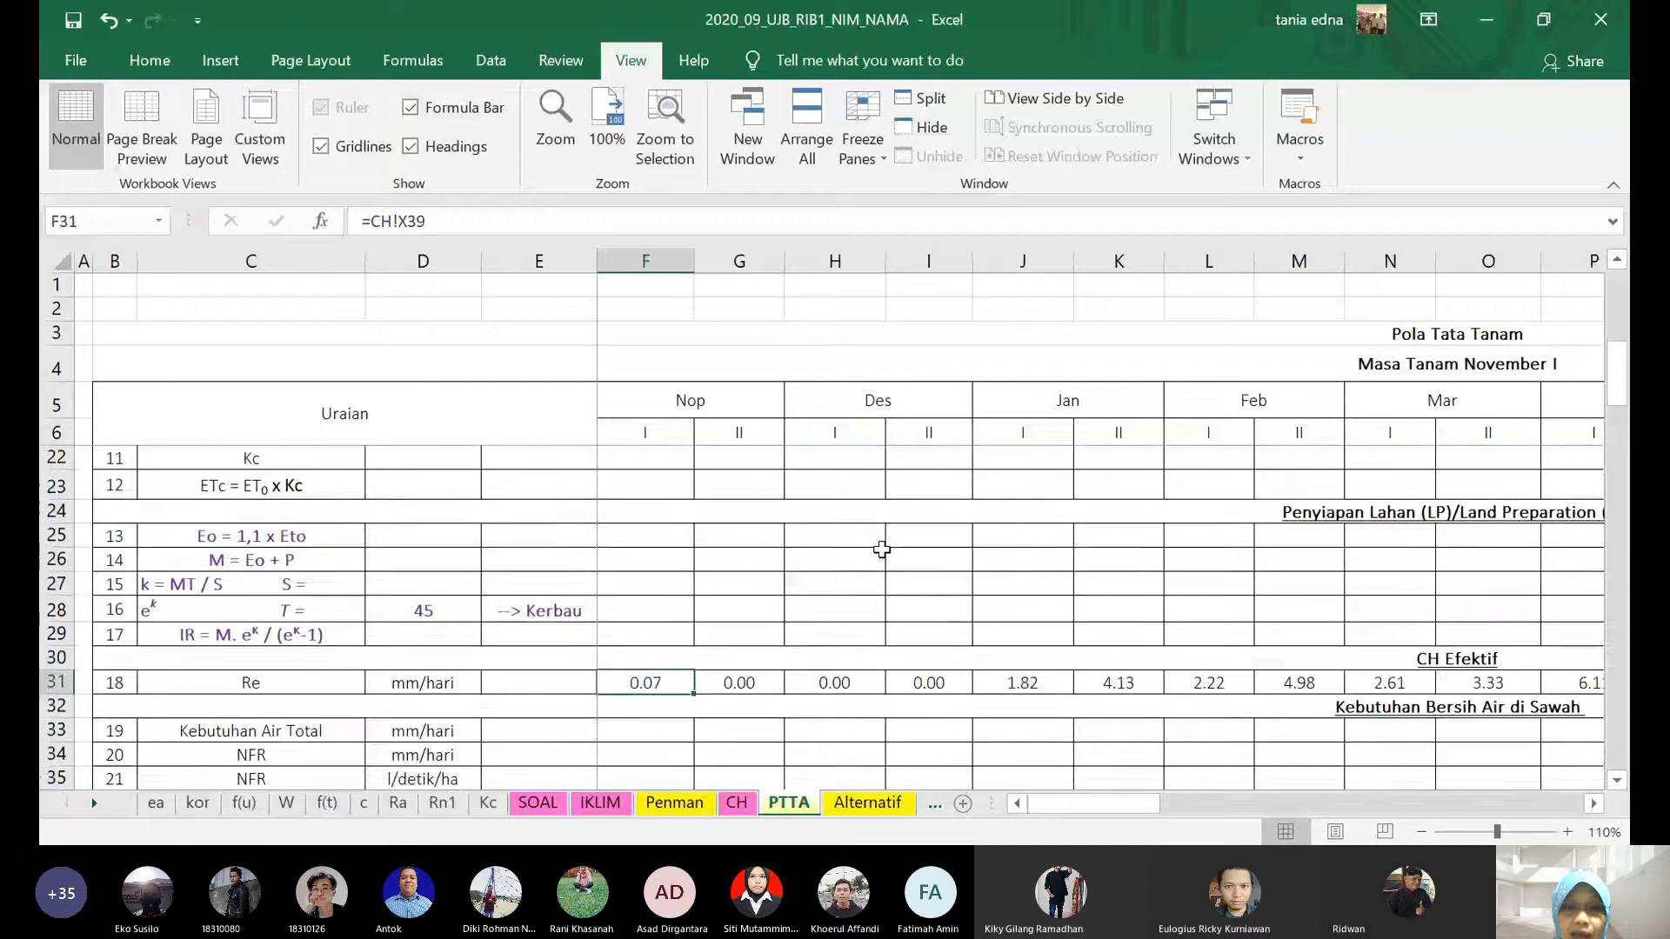
scroll(882, 549, up, 3)
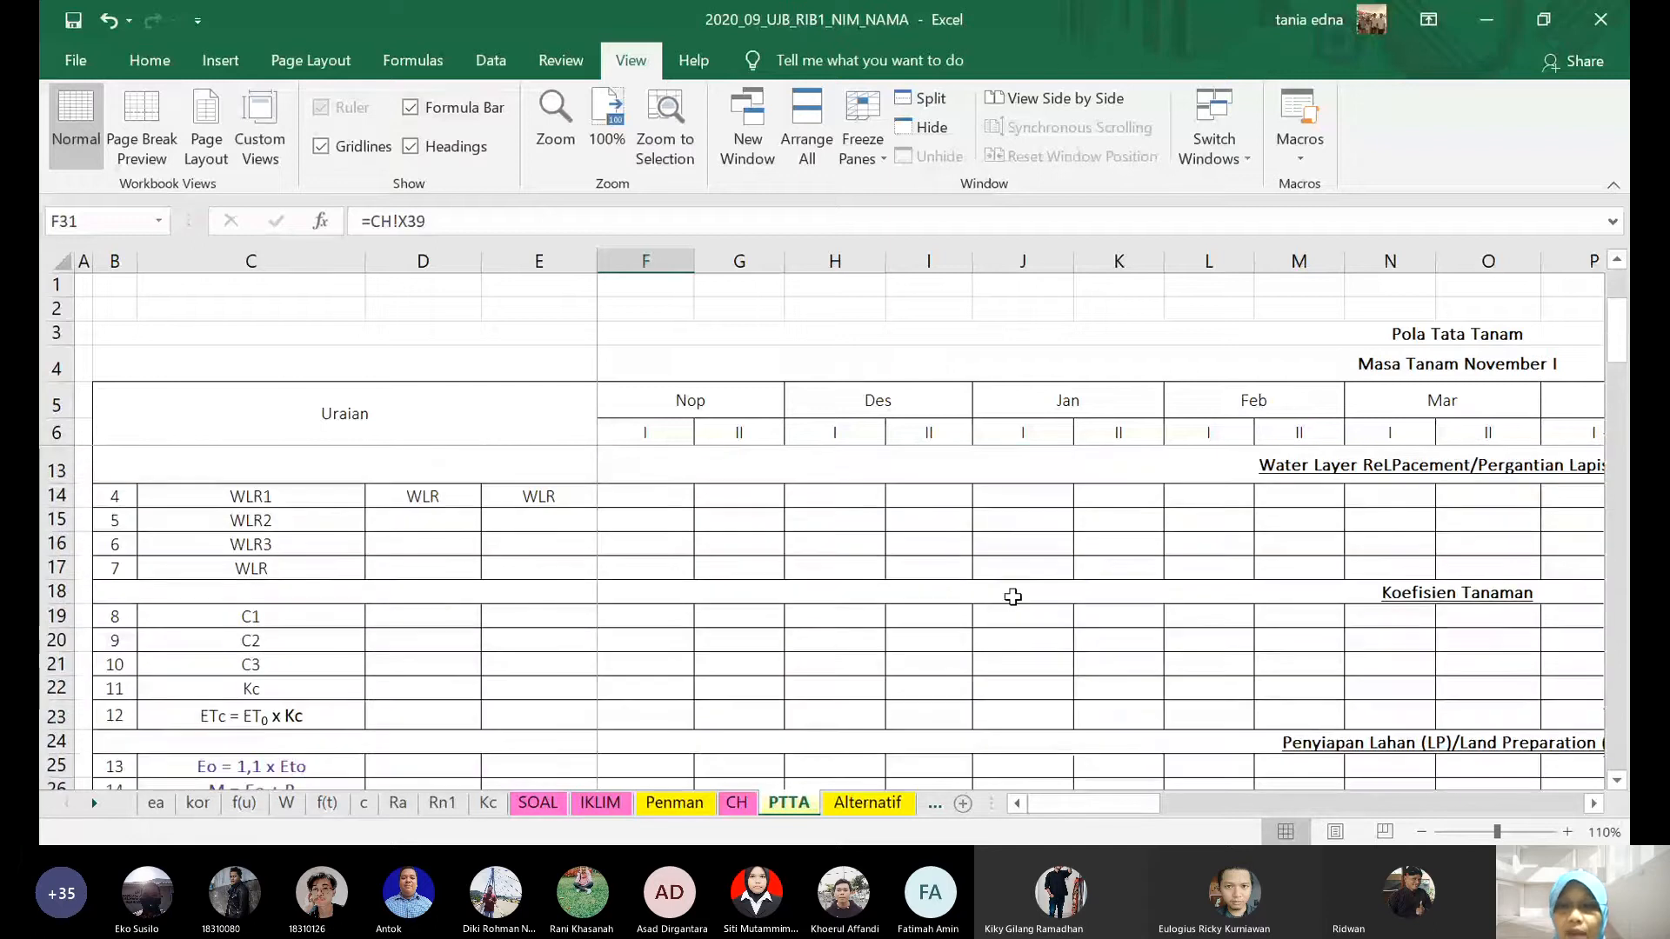
click(634, 615)
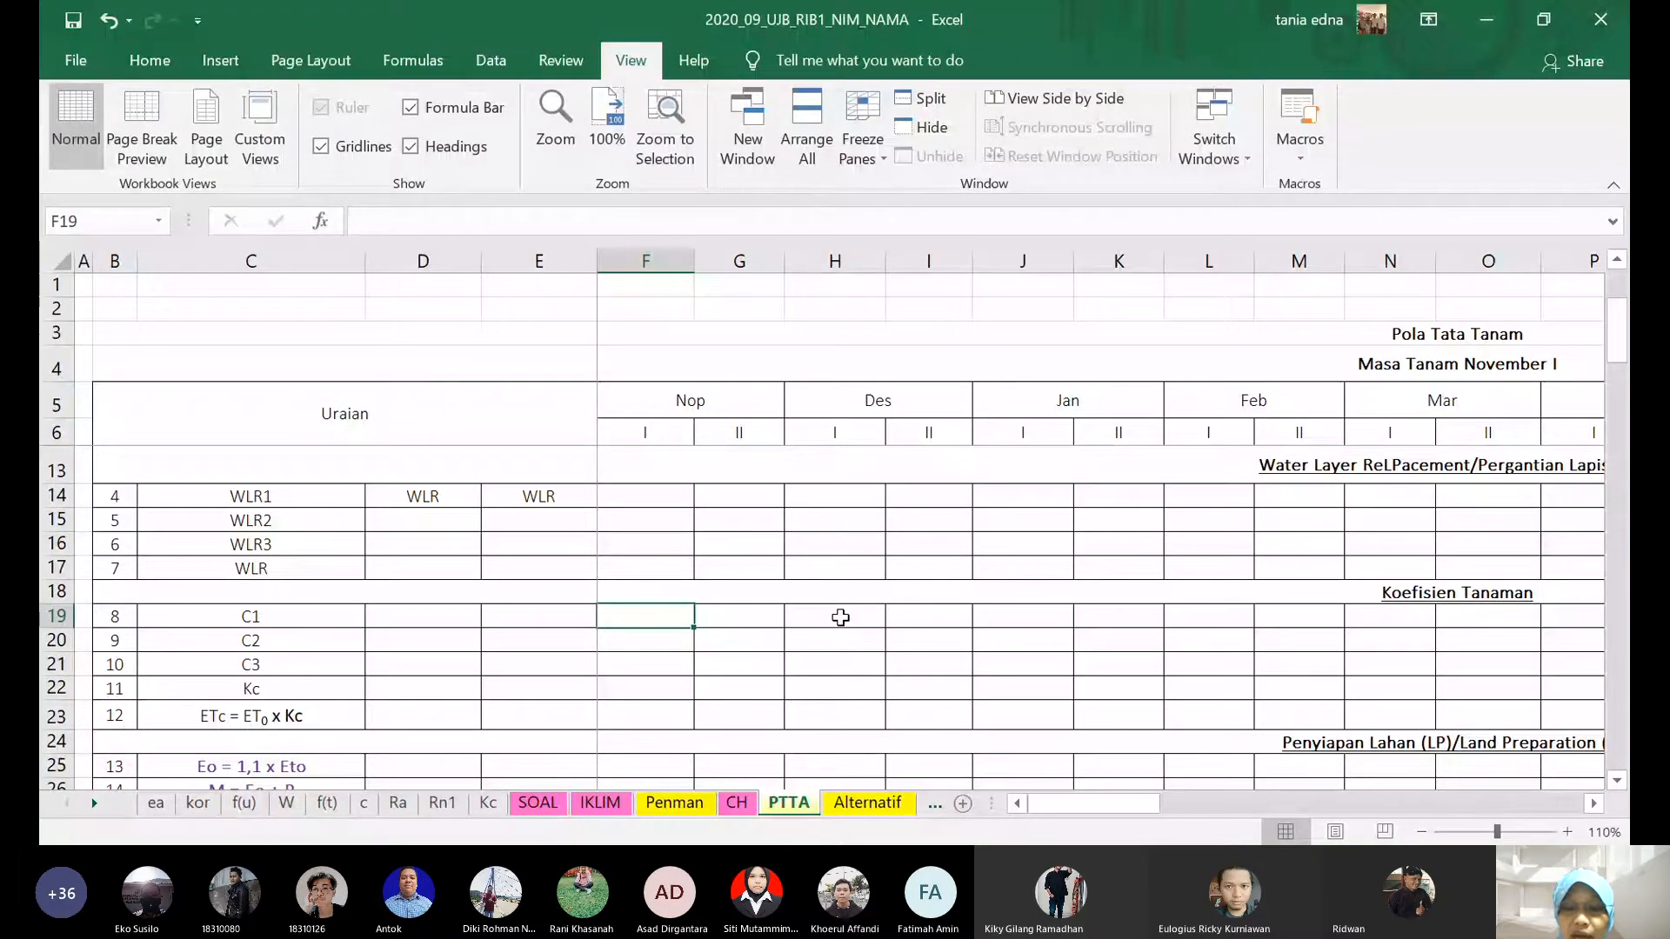
click(761, 614)
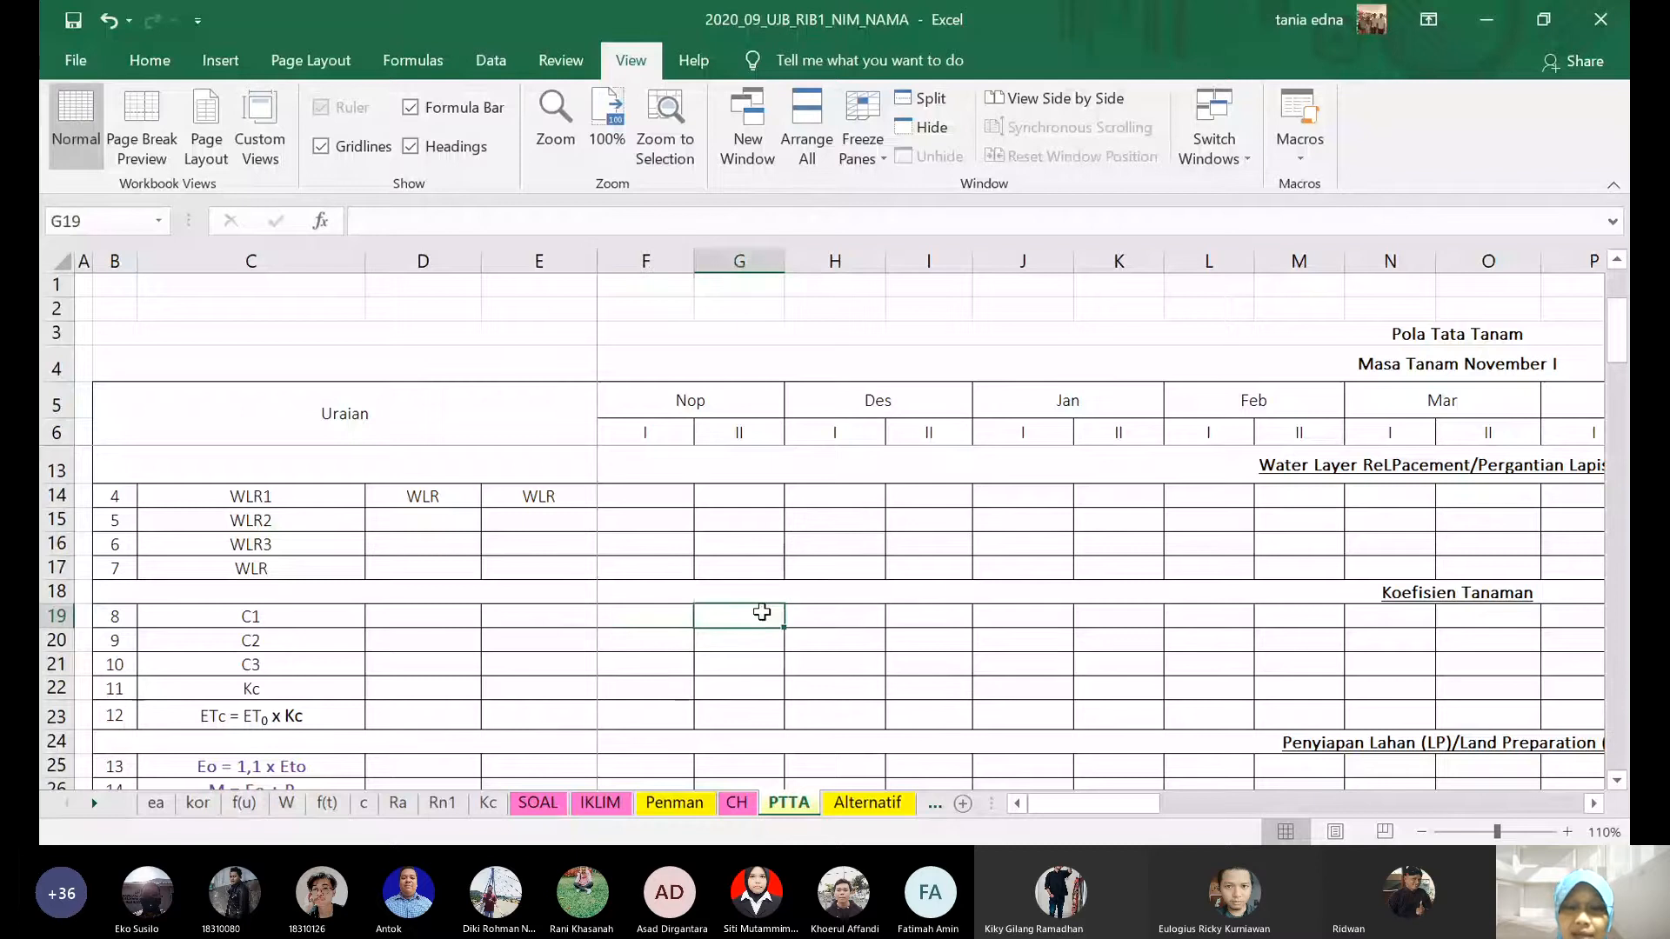
click(662, 616)
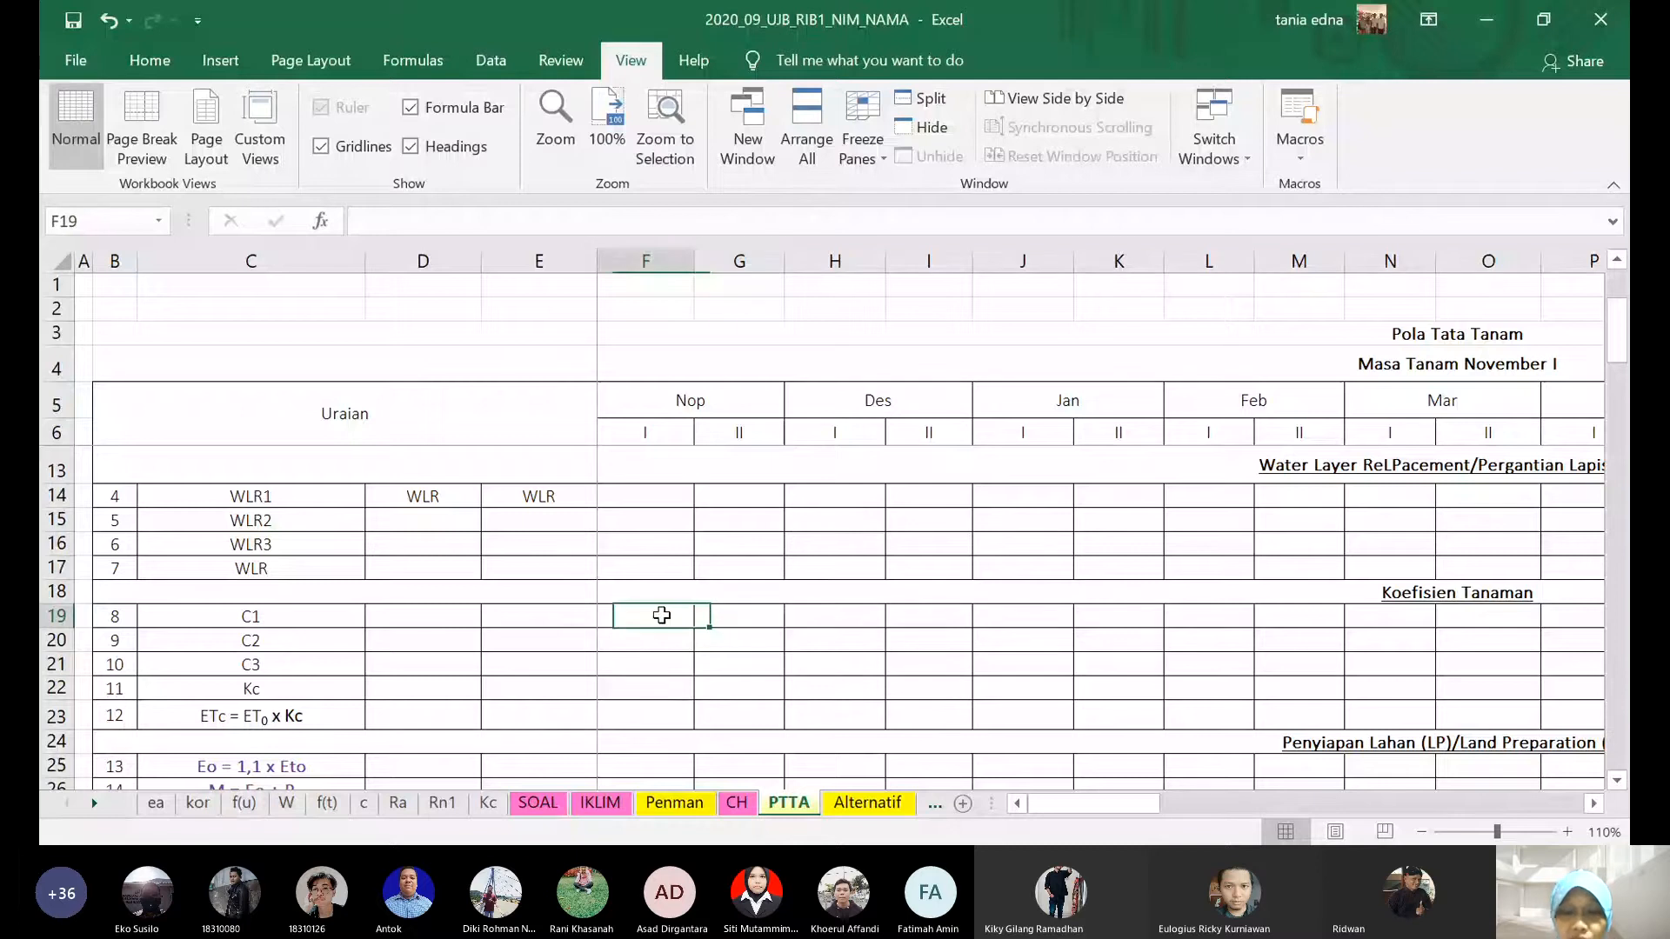
text(Lp)
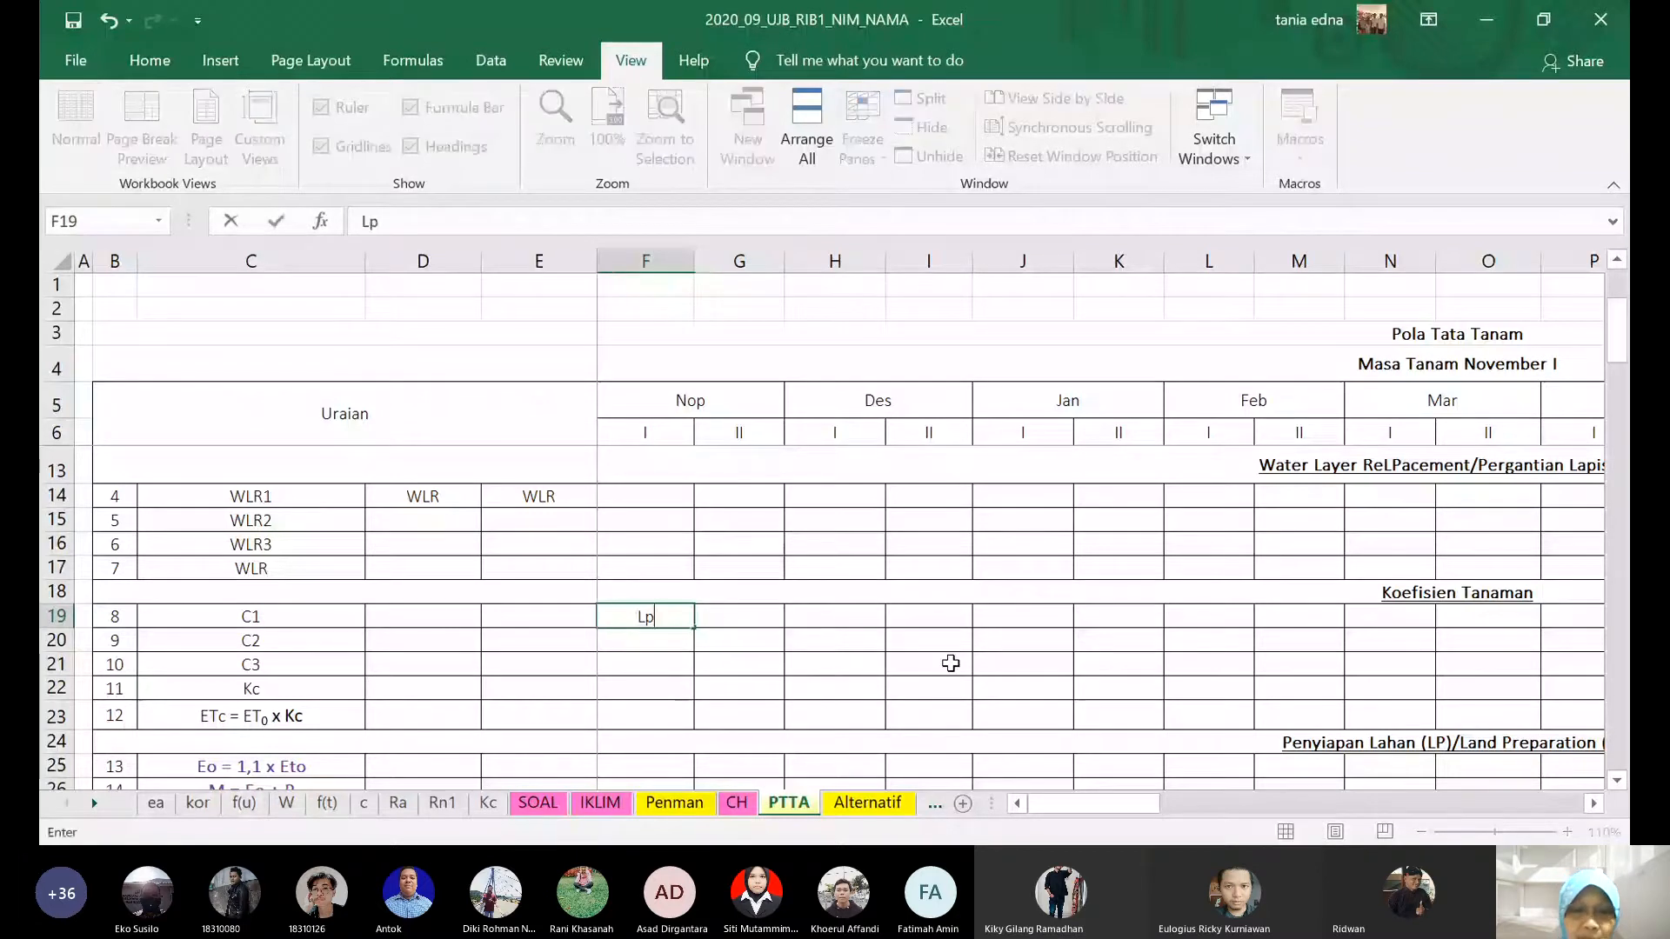
key(Return)
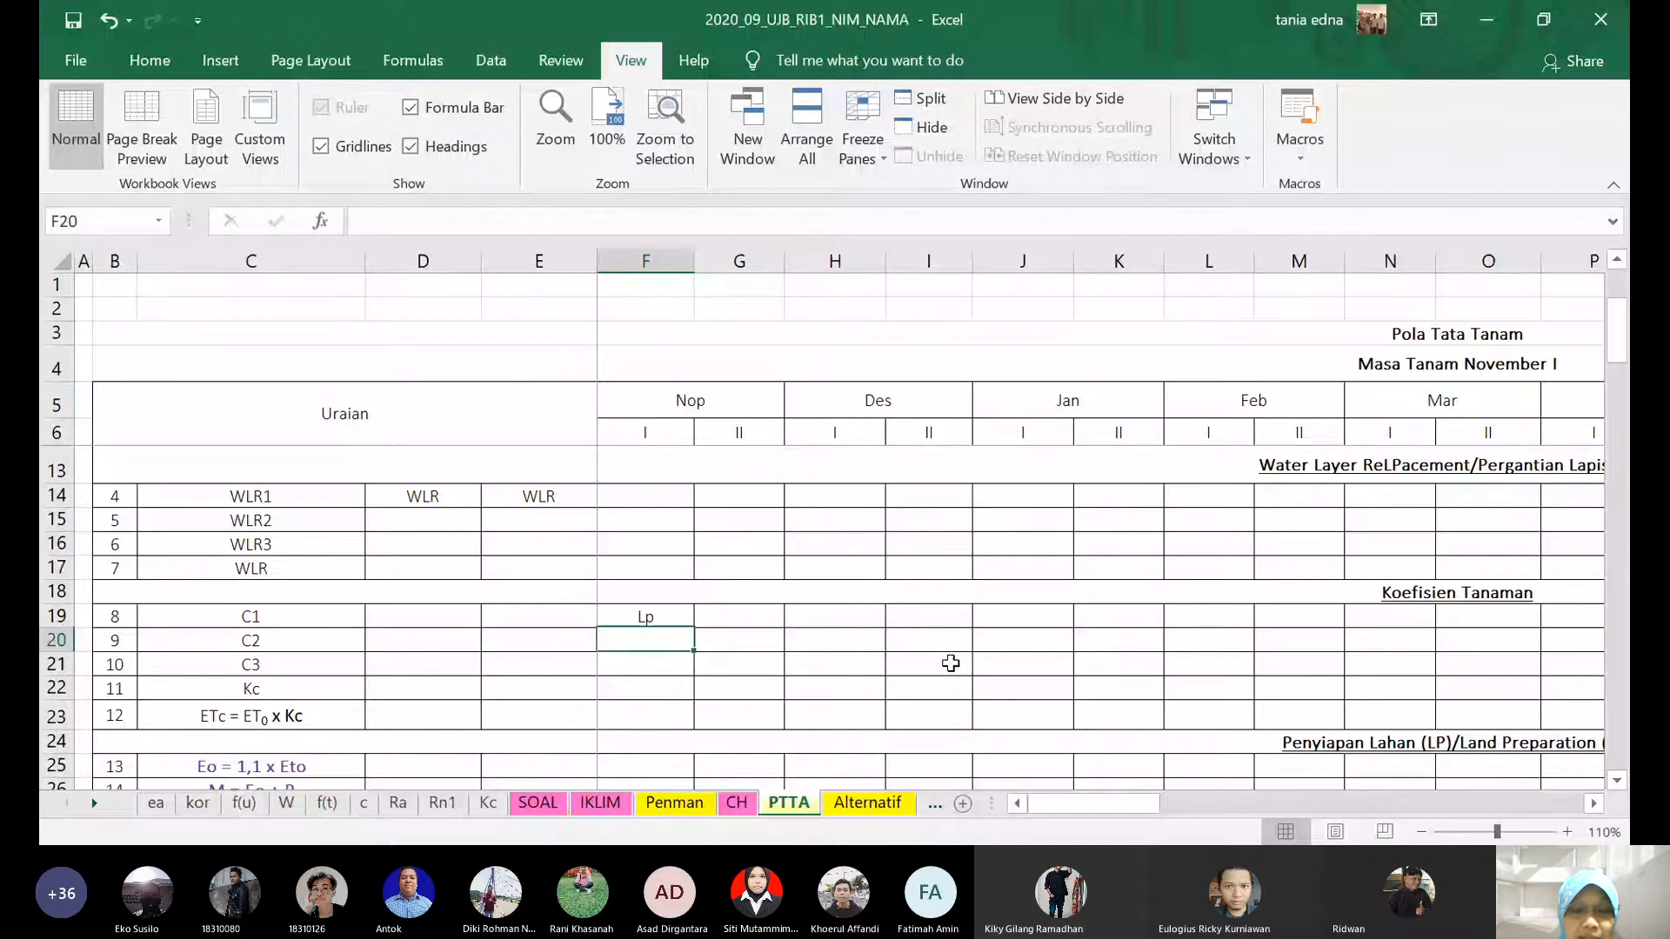
key(Up)
text(LP)
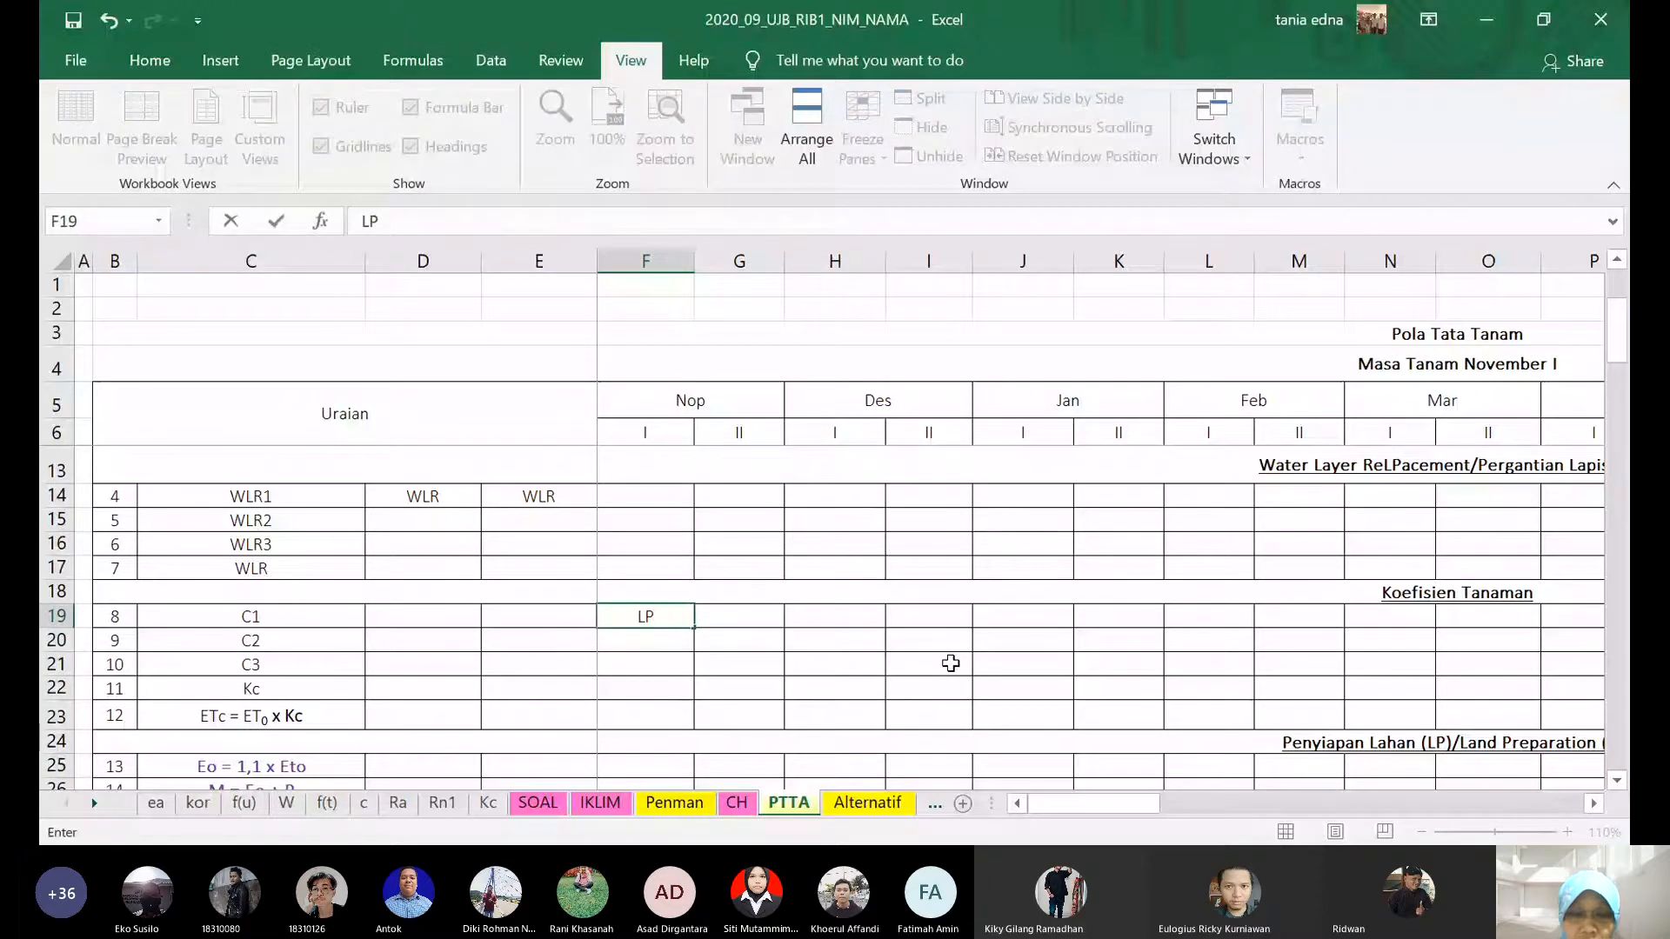
text(/PL)
key(Return)
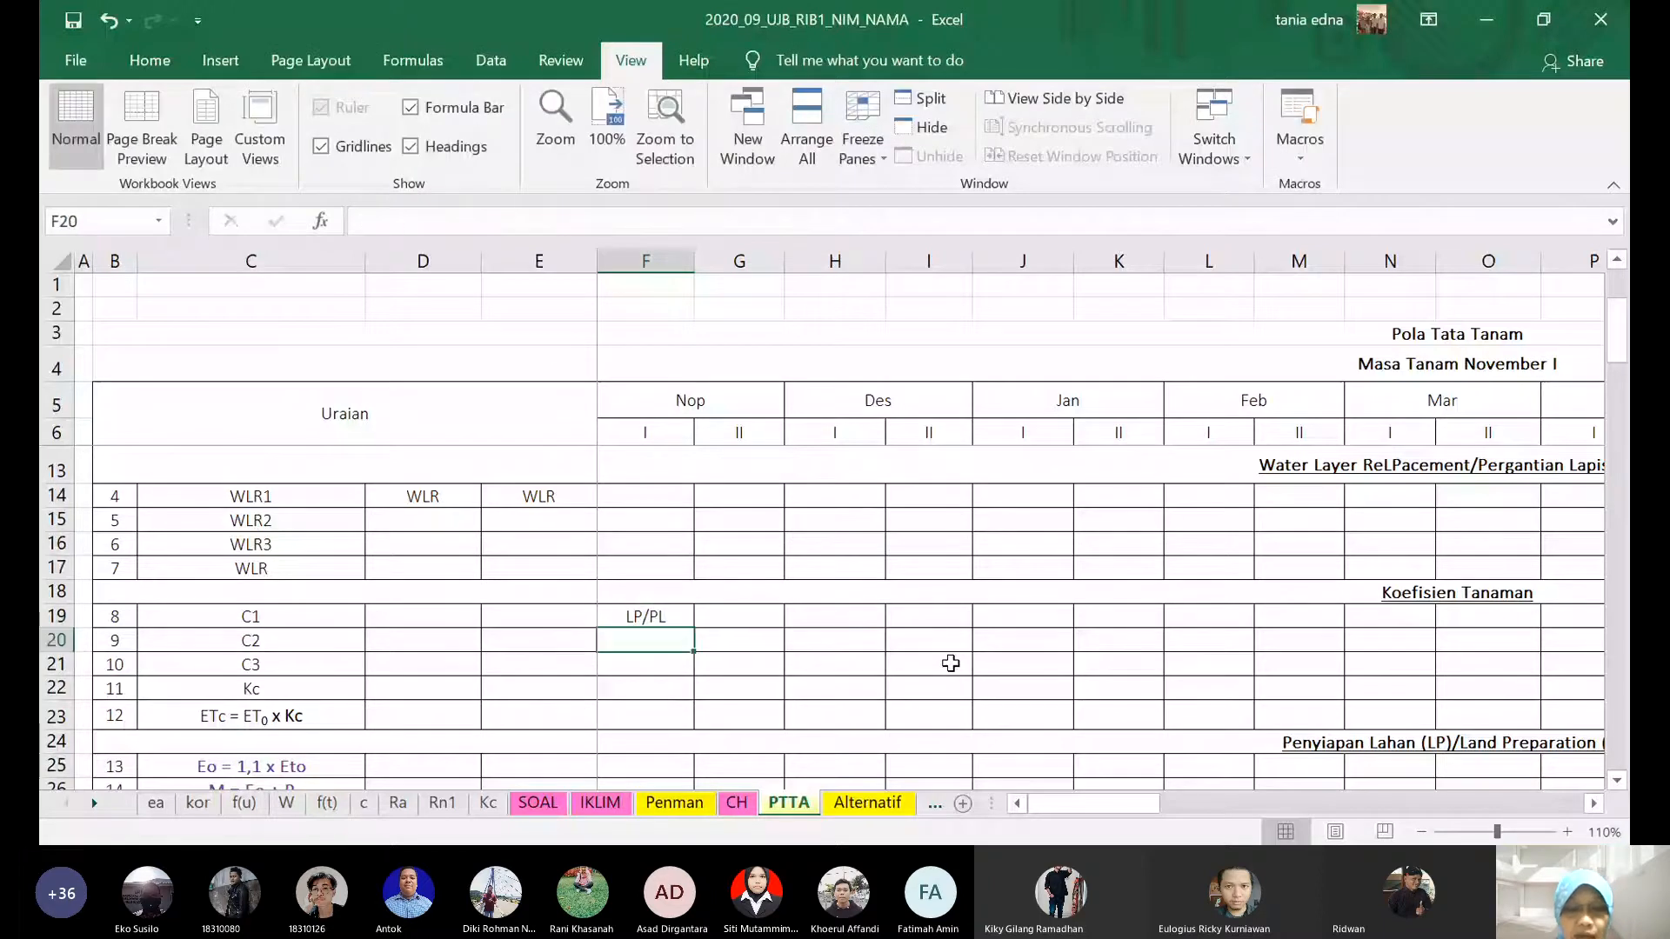
- Copy the LP/PL entry across the C1 row to G19 and H19
key(Up)
key(Right)
key(ctrl+r)
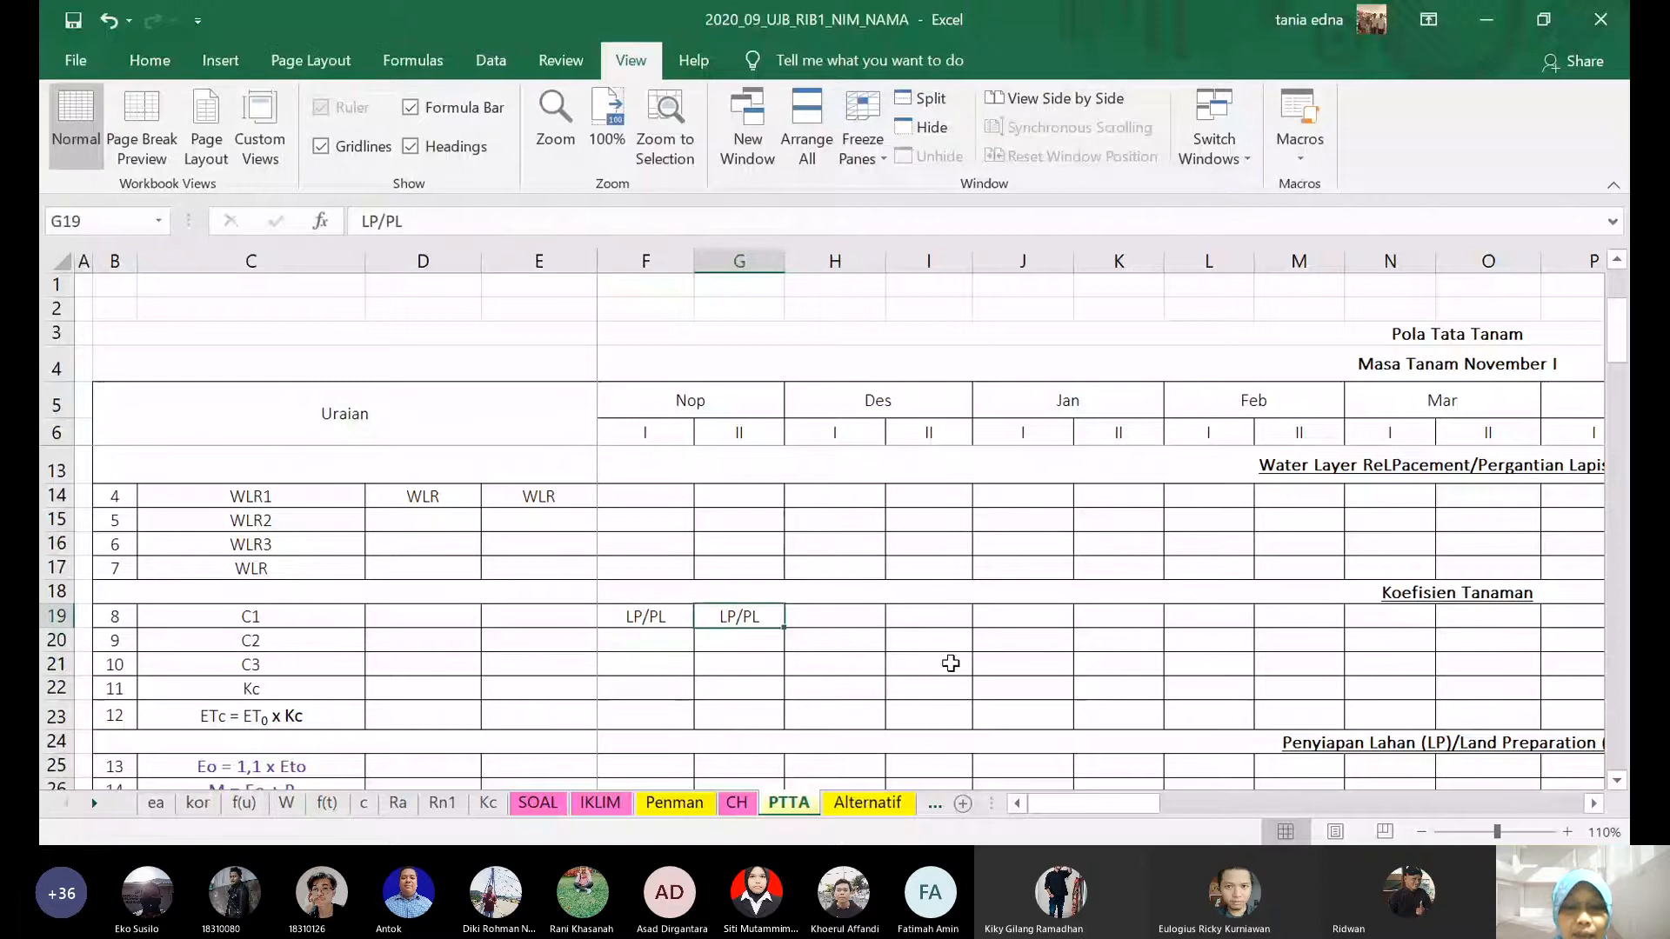
key(Right)
key(Left)
key(ctrl+c)
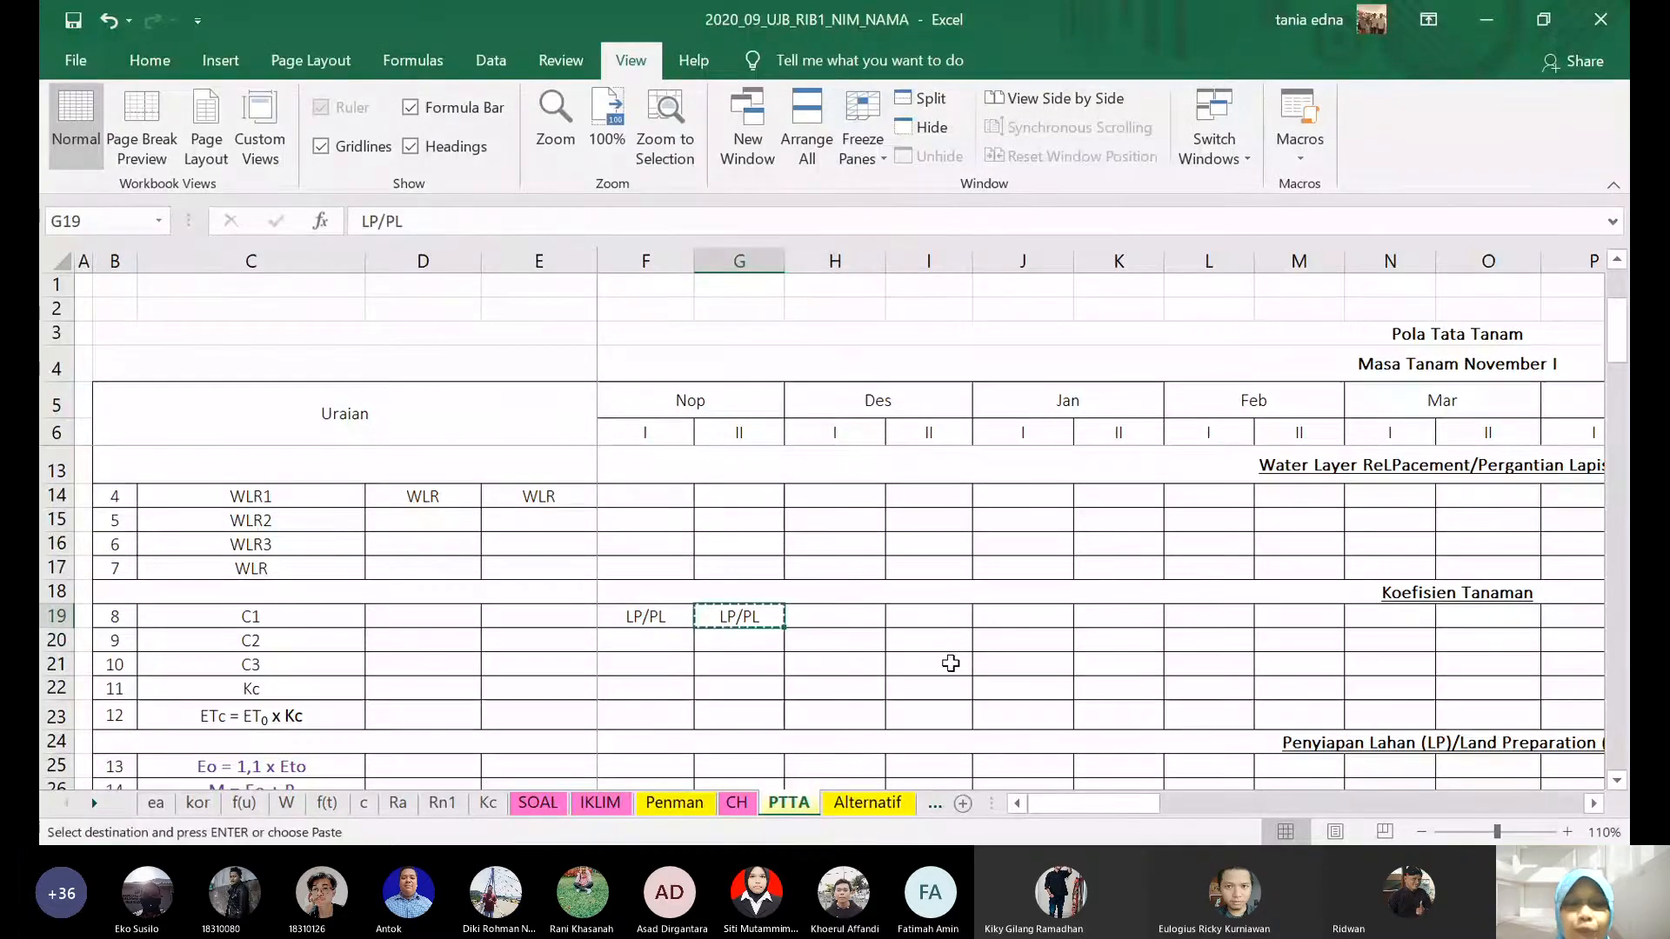
key(Left)
key(shift+Right)
key(shift+Right)
key(Return)
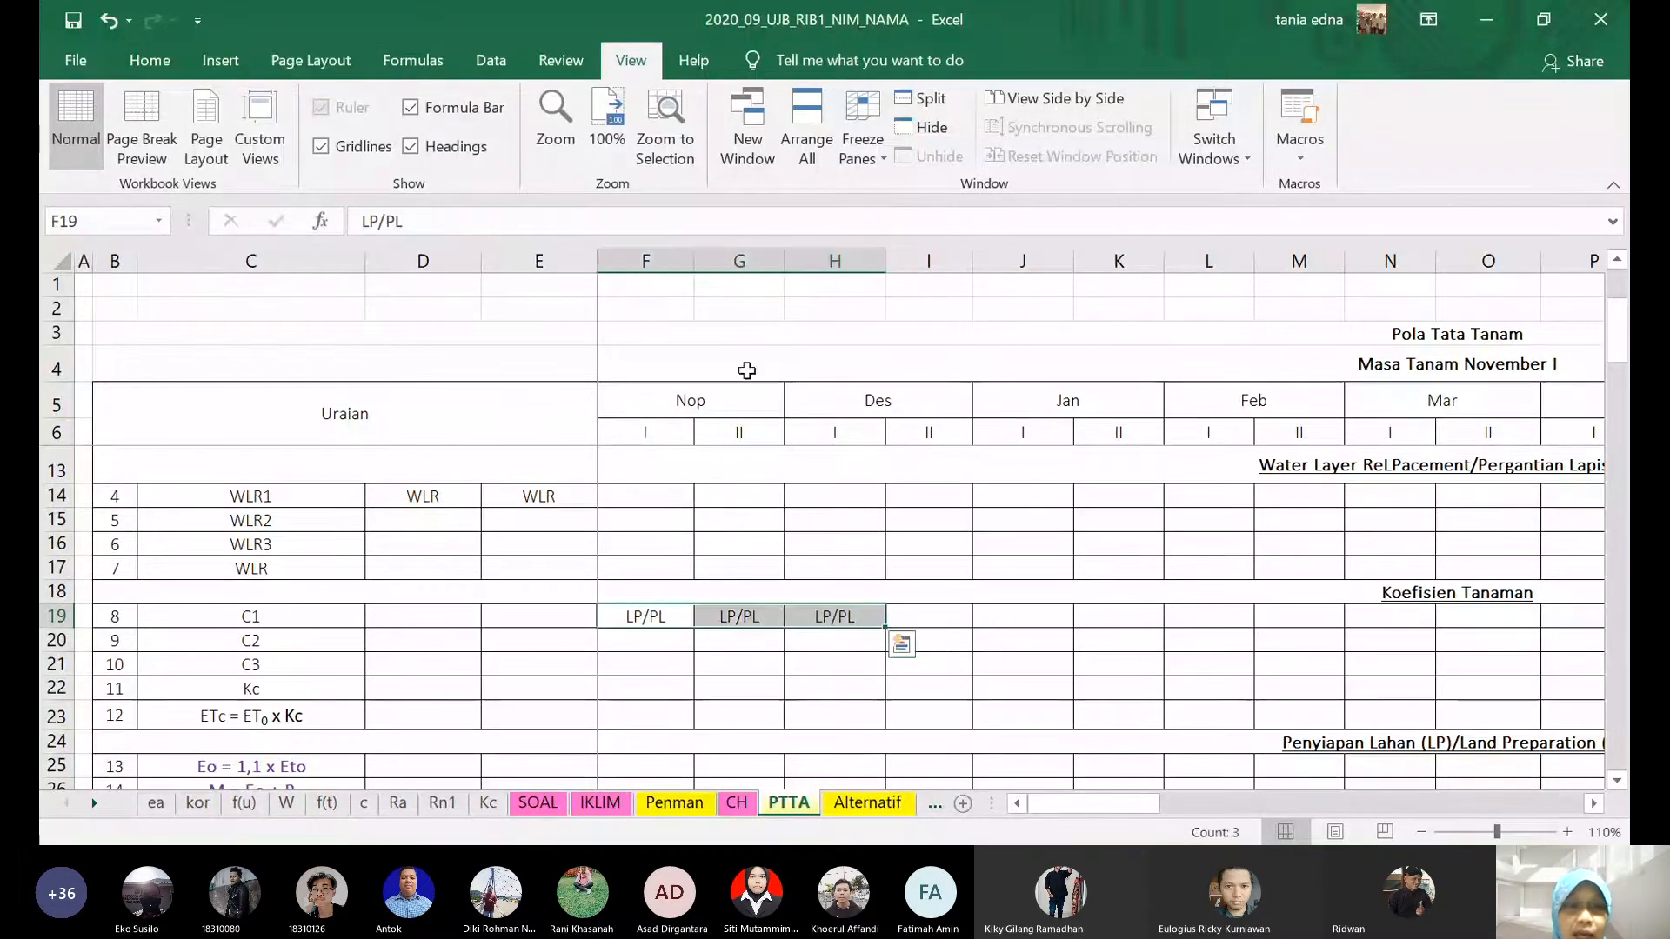
- Fill the LP/PL cells F19:H19 with the standard light green colour
click(149, 64)
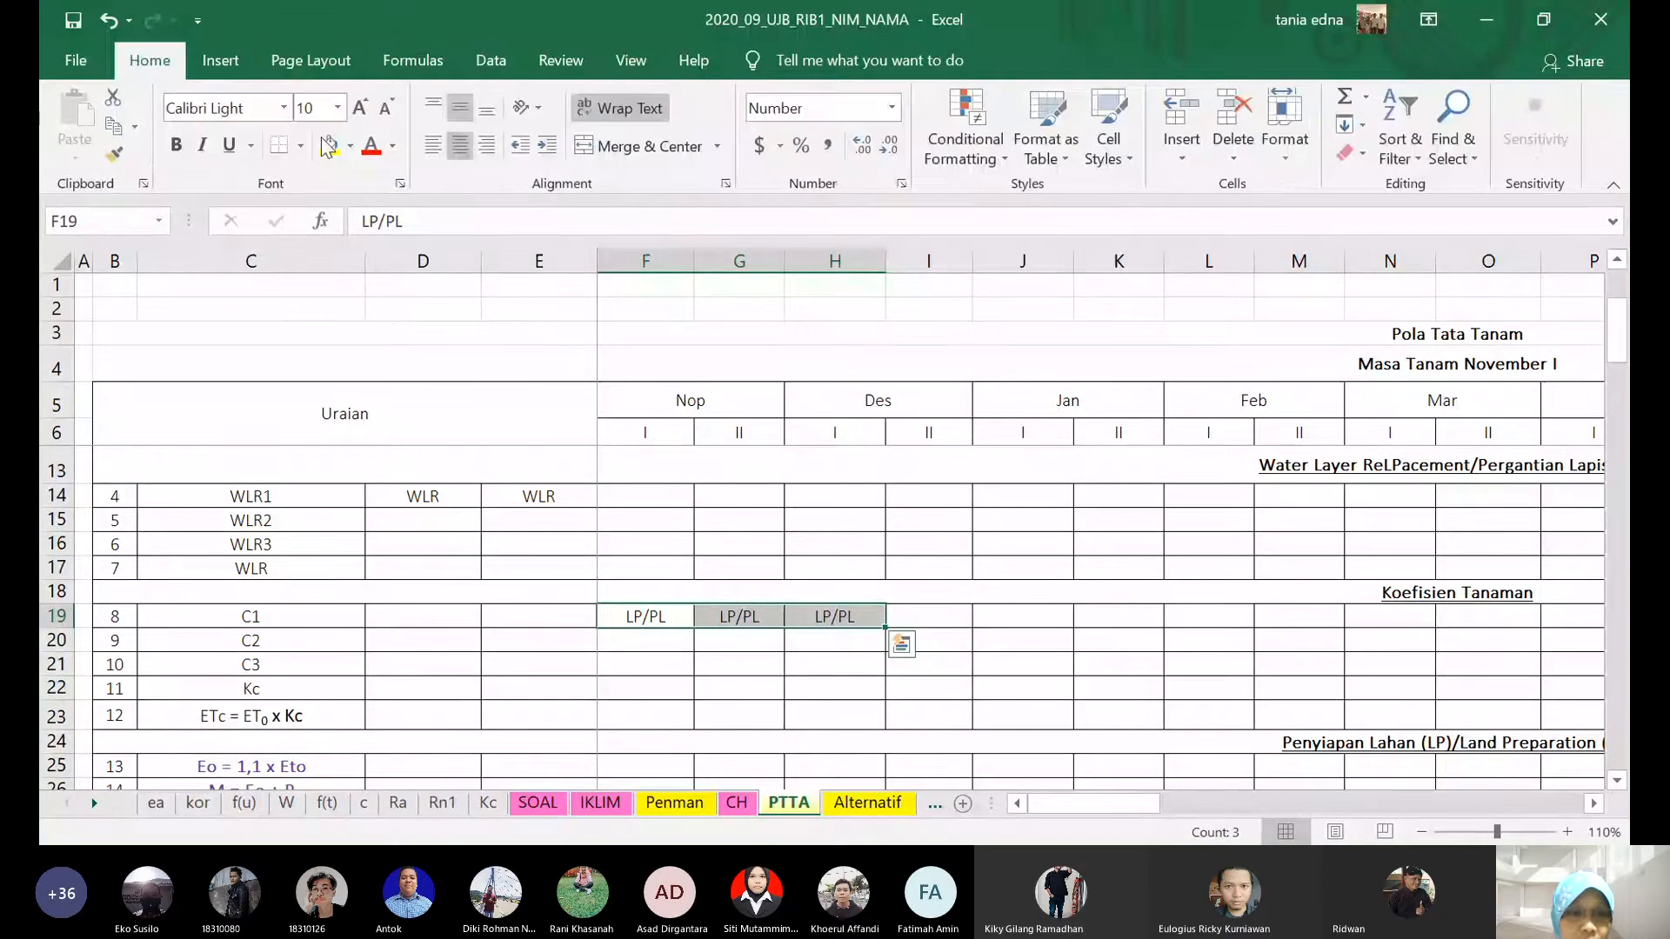
click(349, 147)
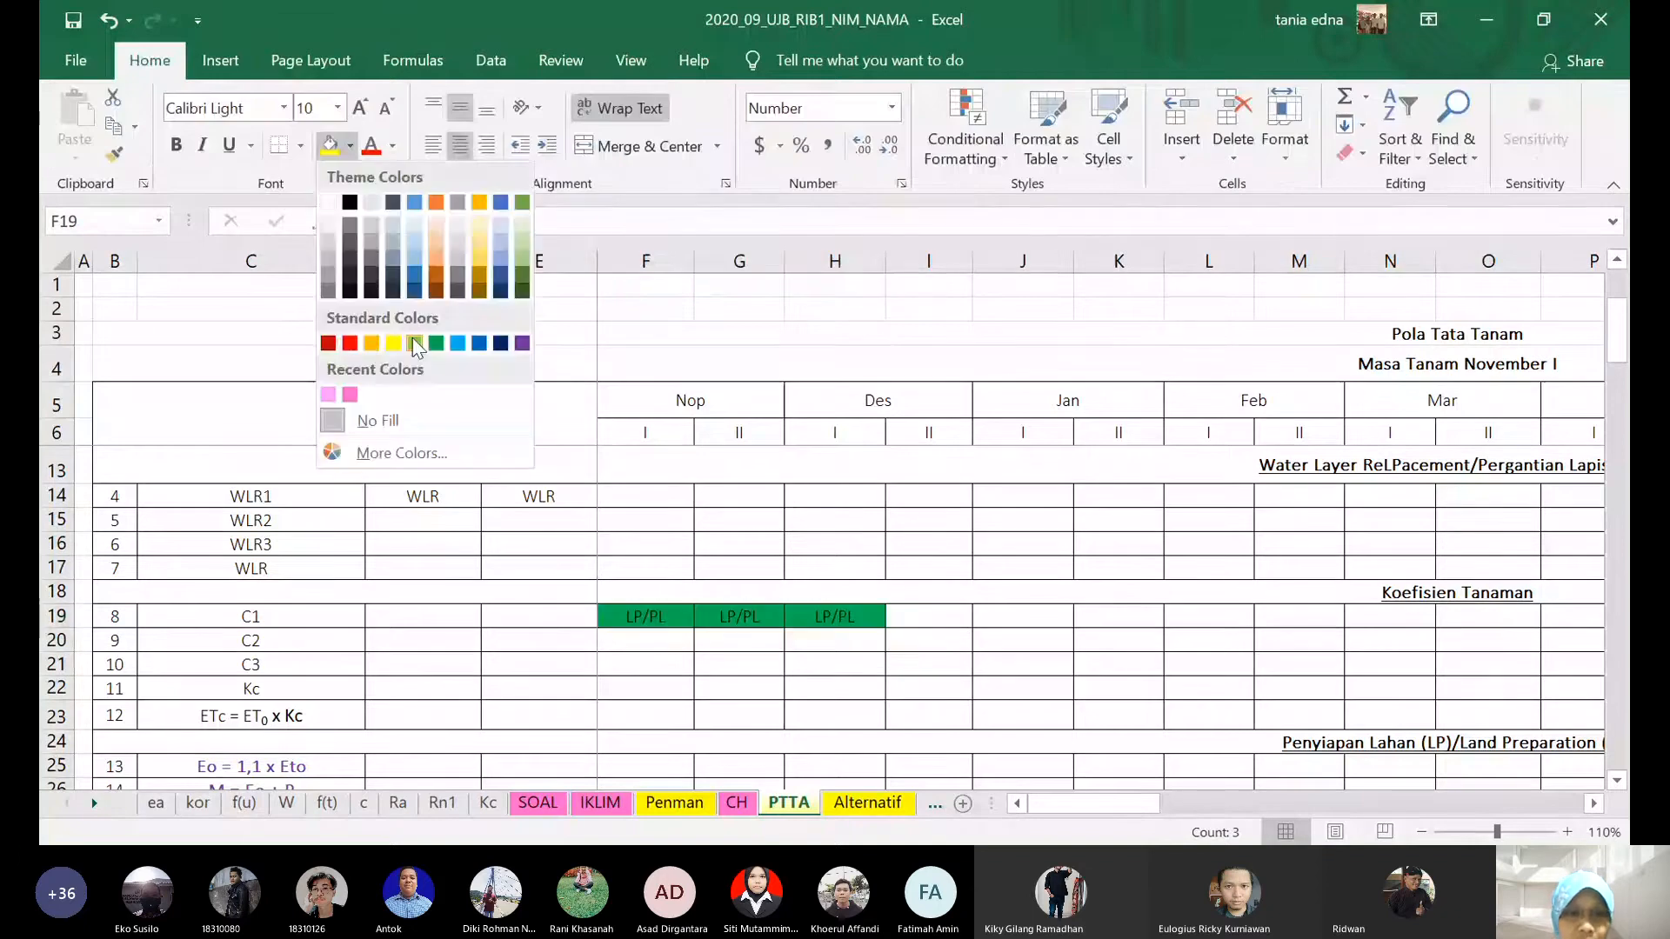
click(414, 344)
scroll(602, 452, down, 2)
- Copy the green LP/PL cells in a staircase, to F20:G20 for C2 and F21 for C3
click(613, 458)
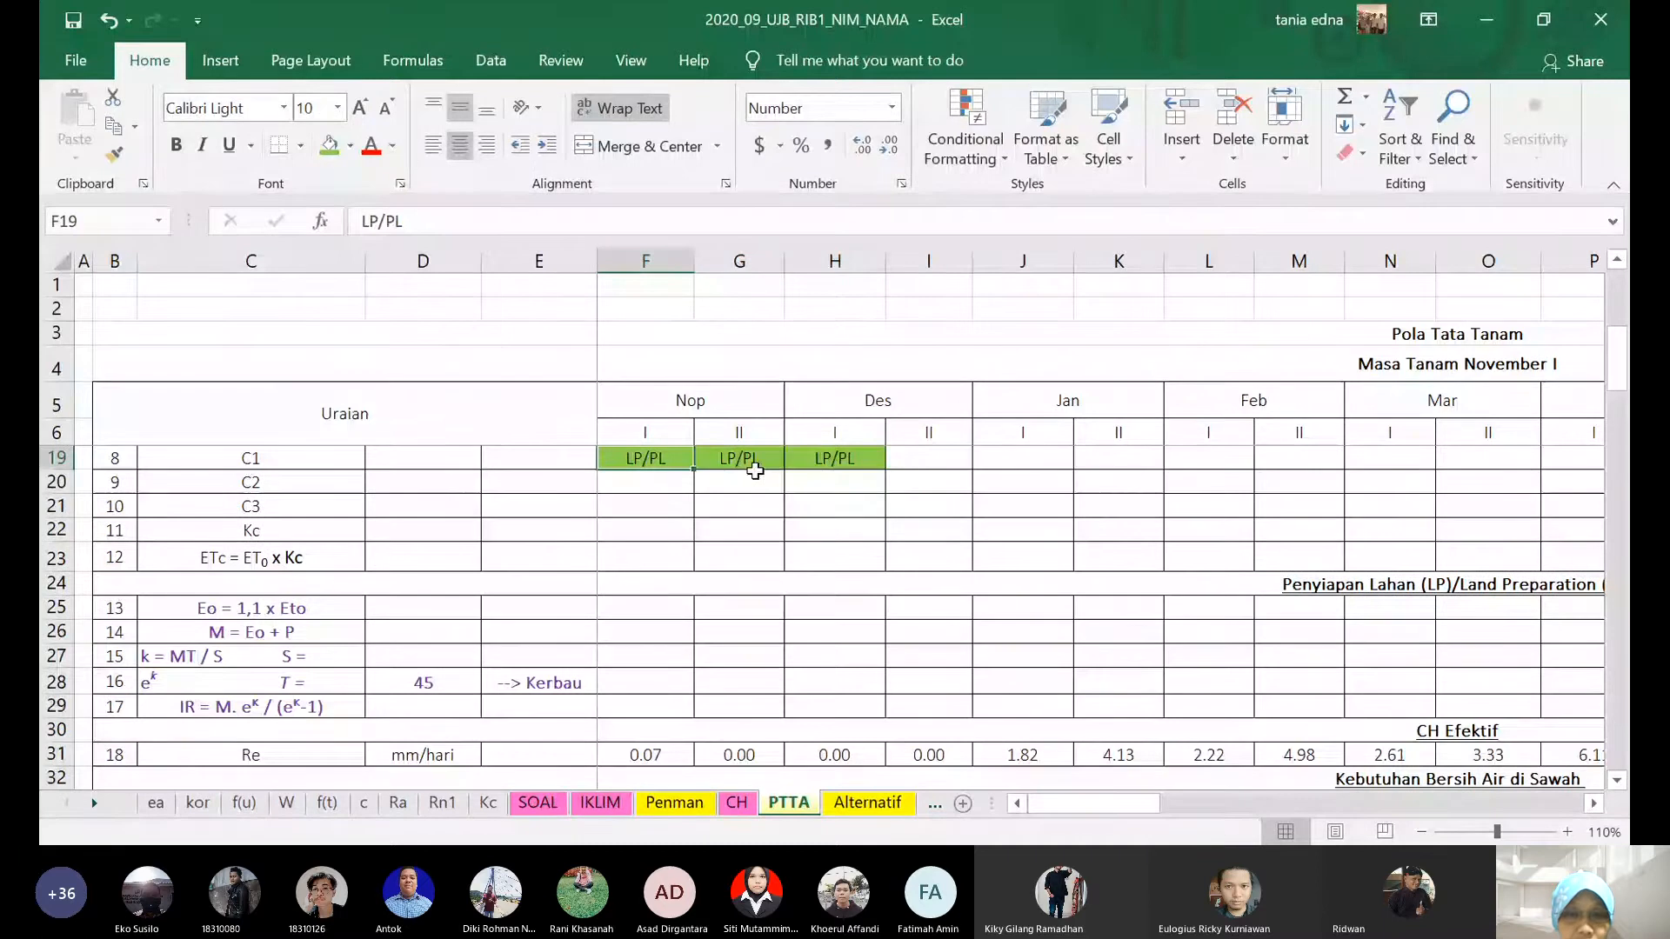
shift+click(755, 471)
drag(784, 470, 697, 517)
click(676, 485)
click(939, 509)
scroll(994, 513, up, 1)
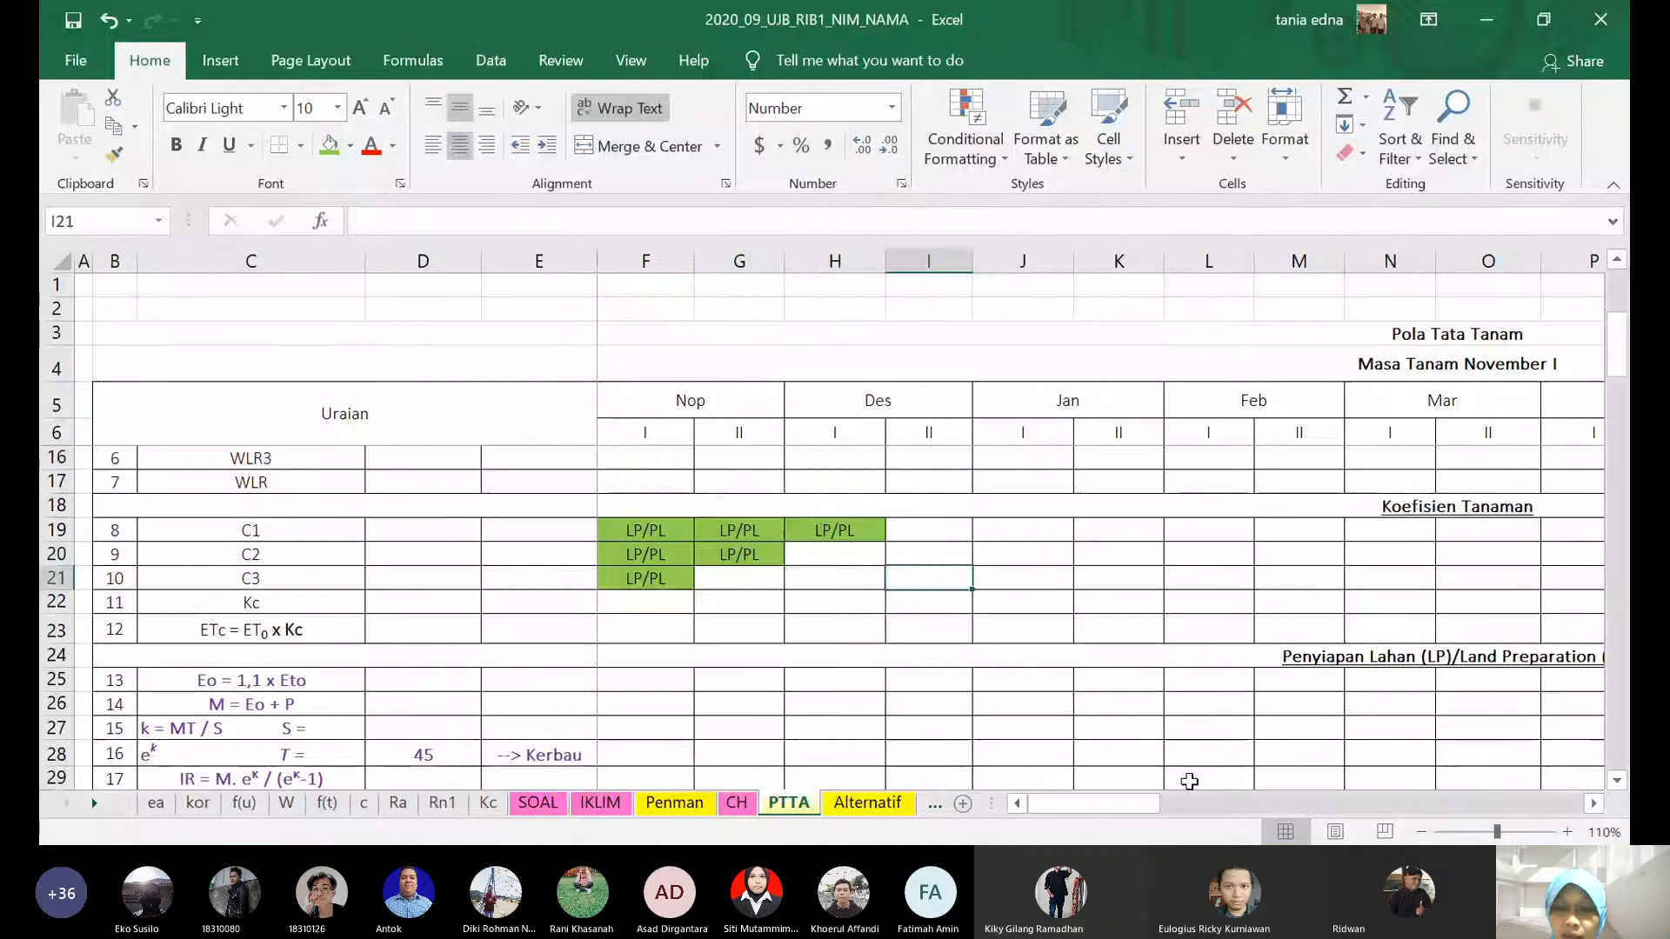
- Check the specified rice varieties on the SOAL sheet and open the Kc coefficient sheet
click(735, 574)
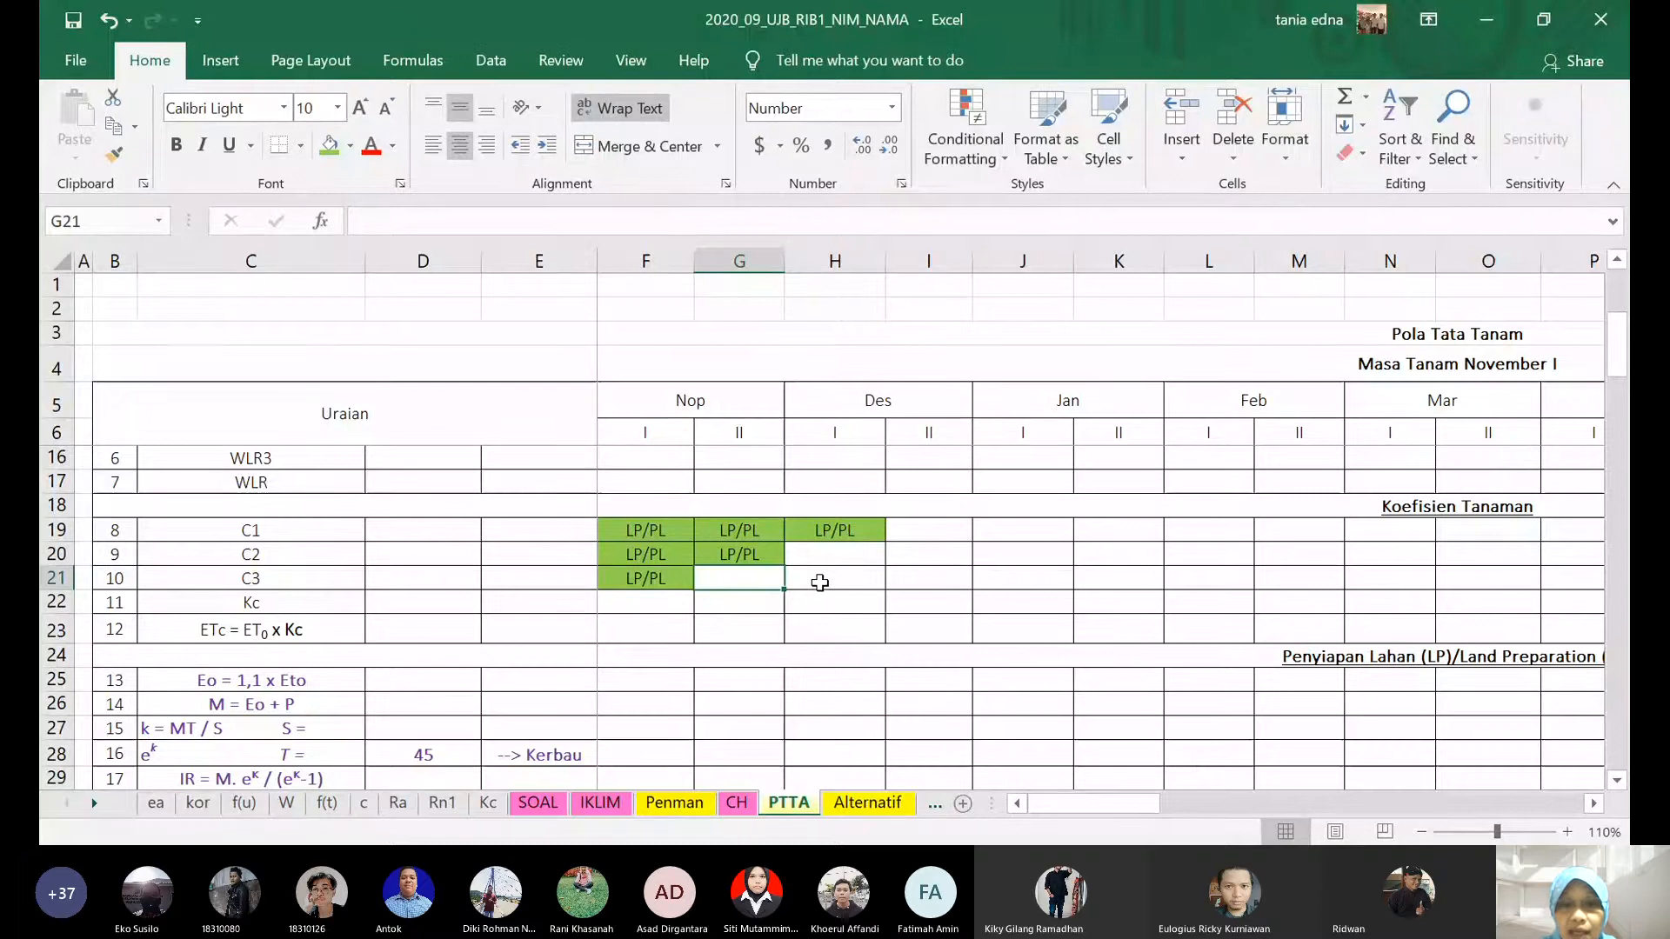
scroll(872, 557, up, 1)
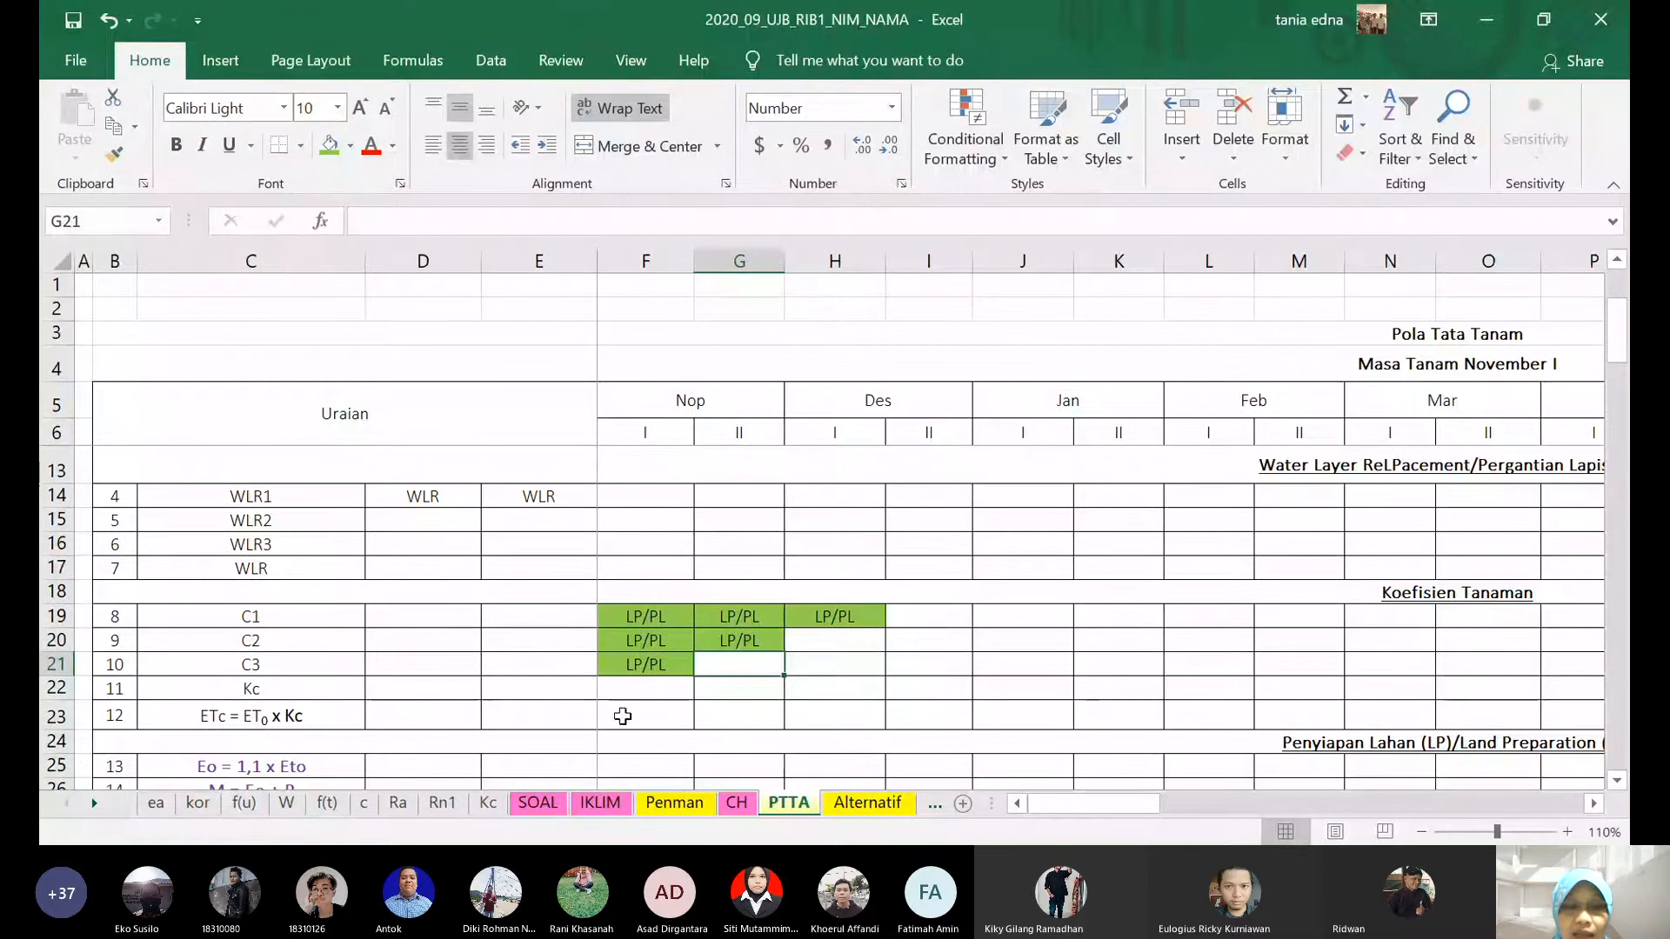
click(538, 802)
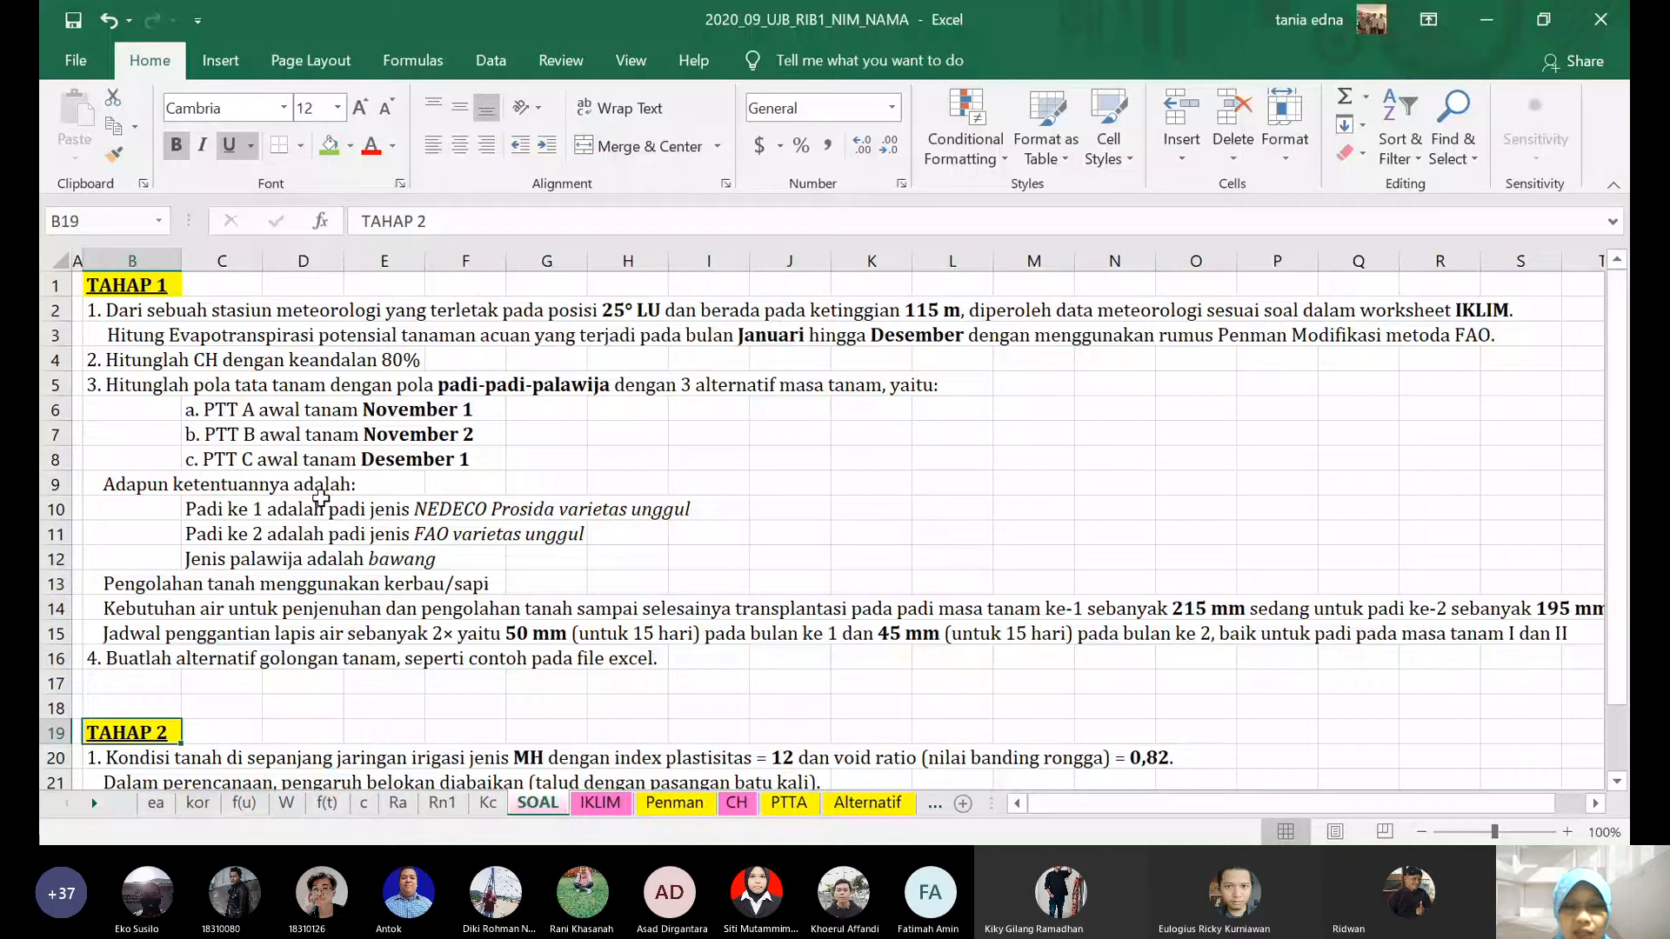
click(800, 804)
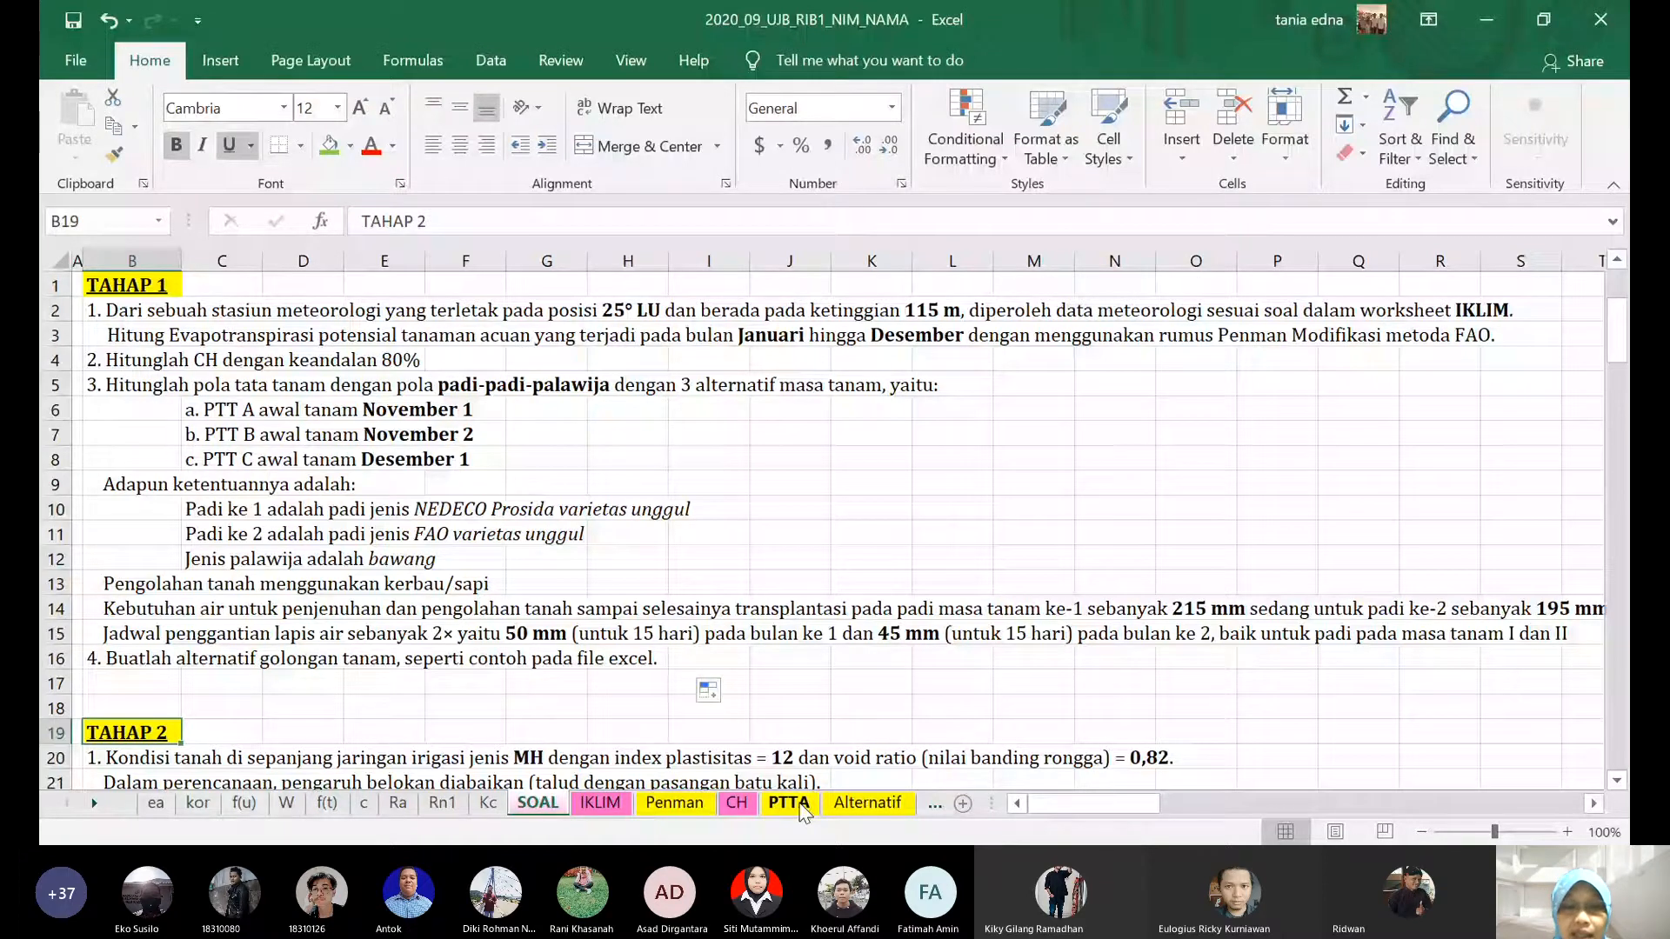
click(488, 804)
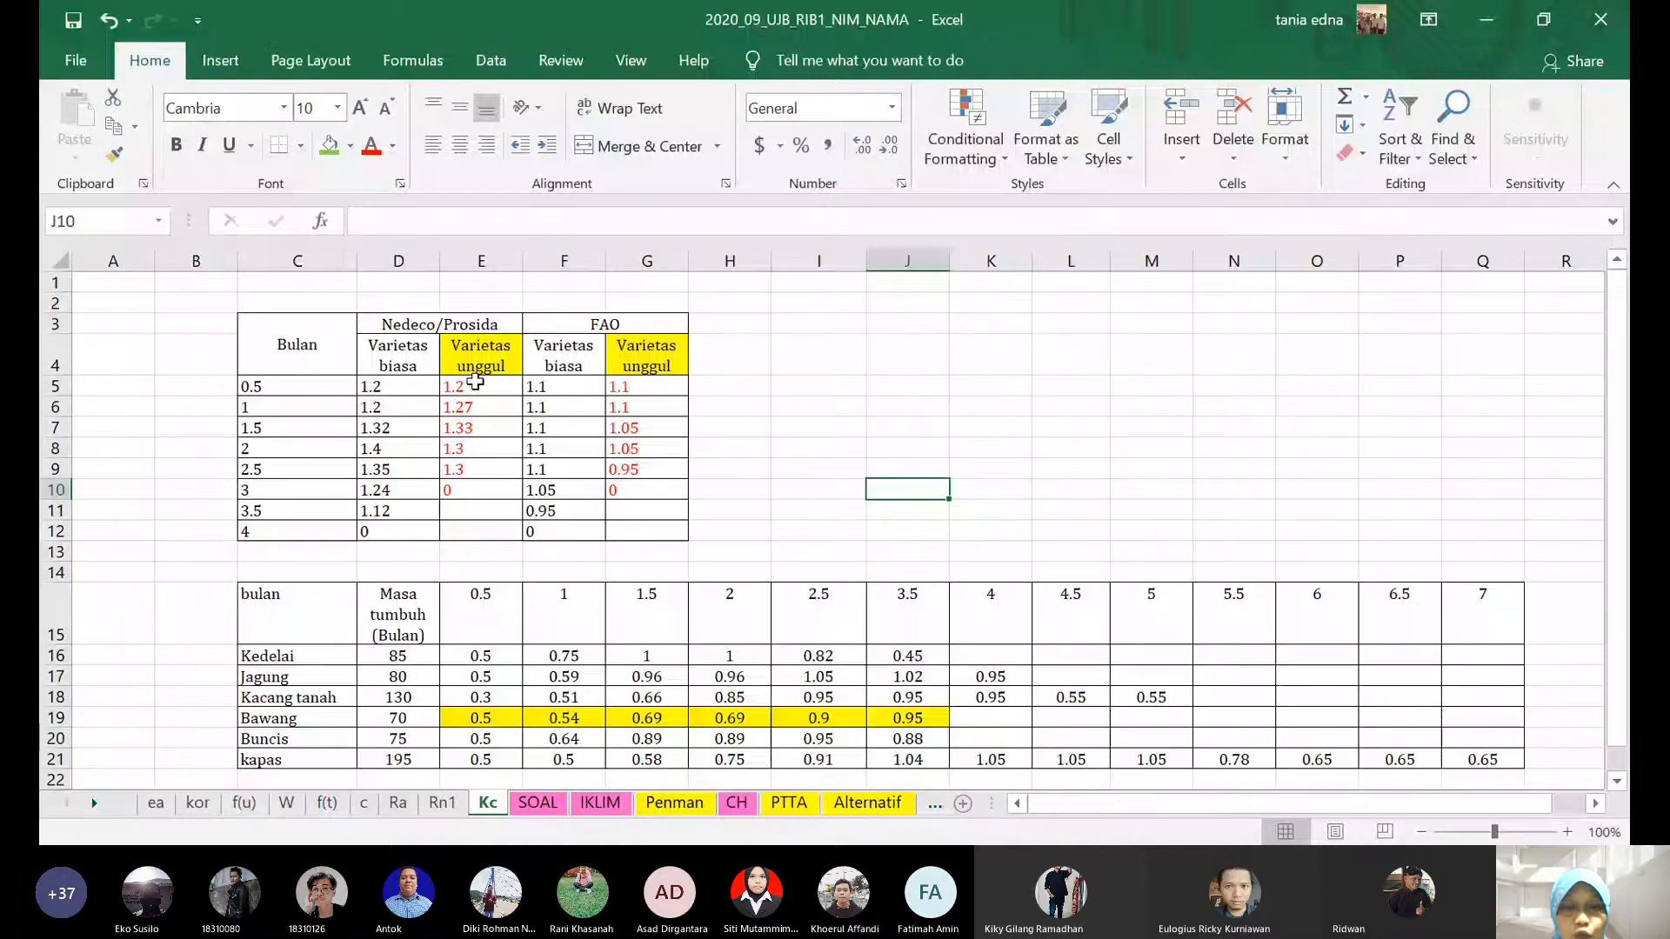
- Copy the Varietas unggul header under Nedeco/Prosida to I4
click(478, 366)
key(ctrl+c)
click(815, 366)
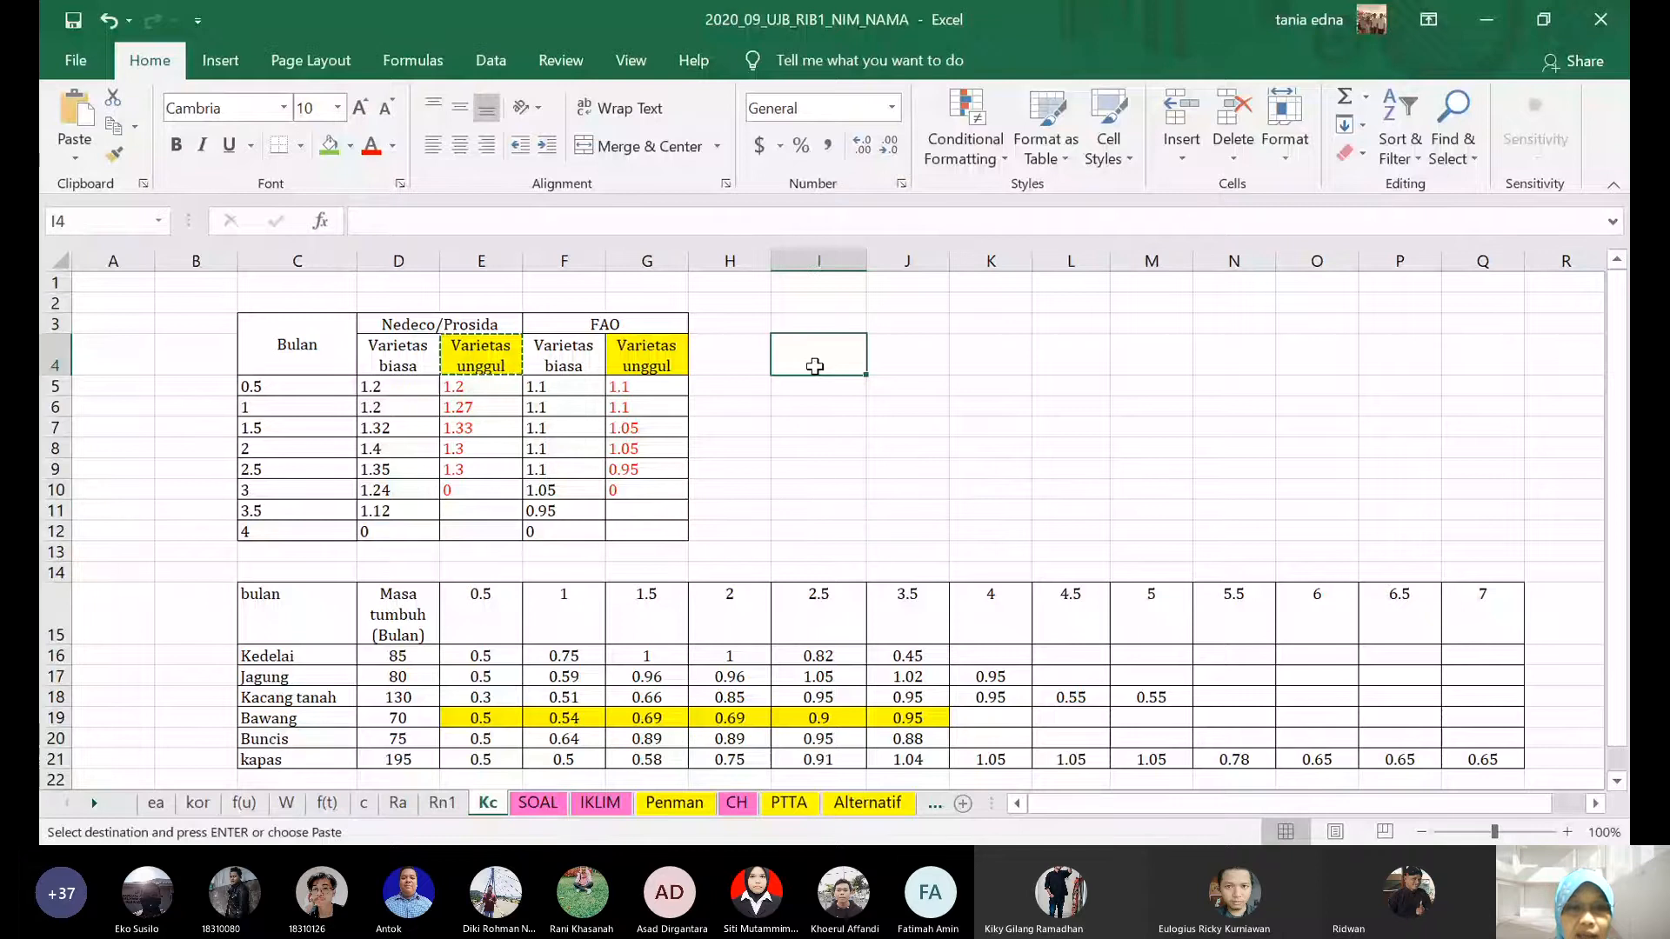
key(Return)
drag(478, 386, 501, 493)
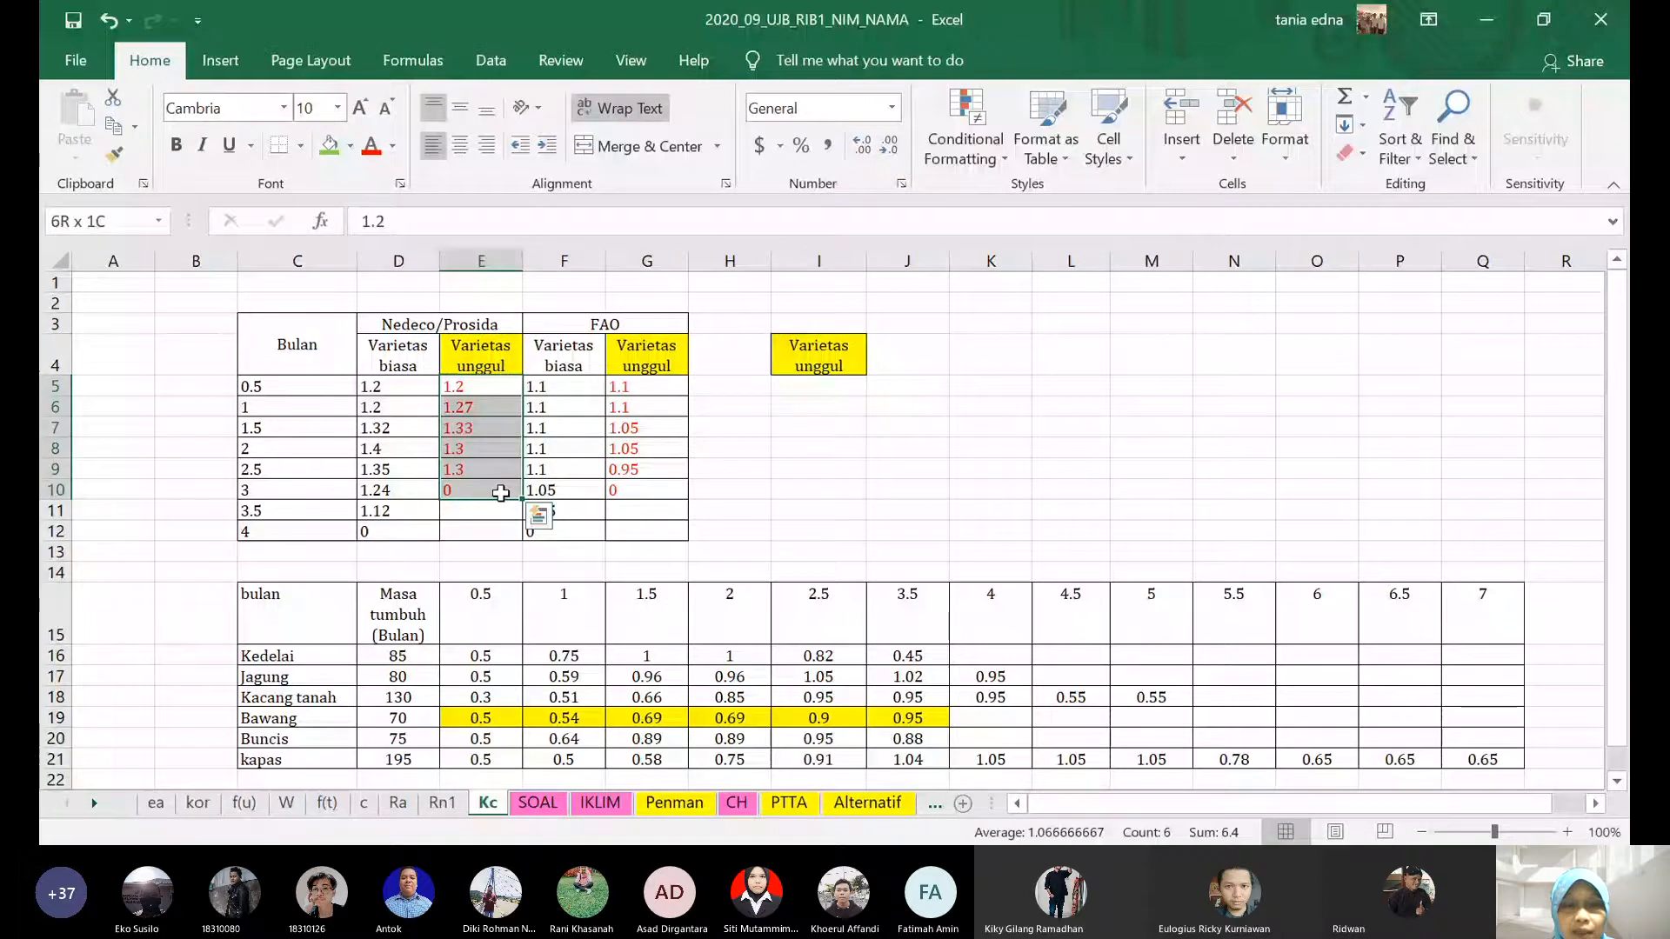
click(678, 352)
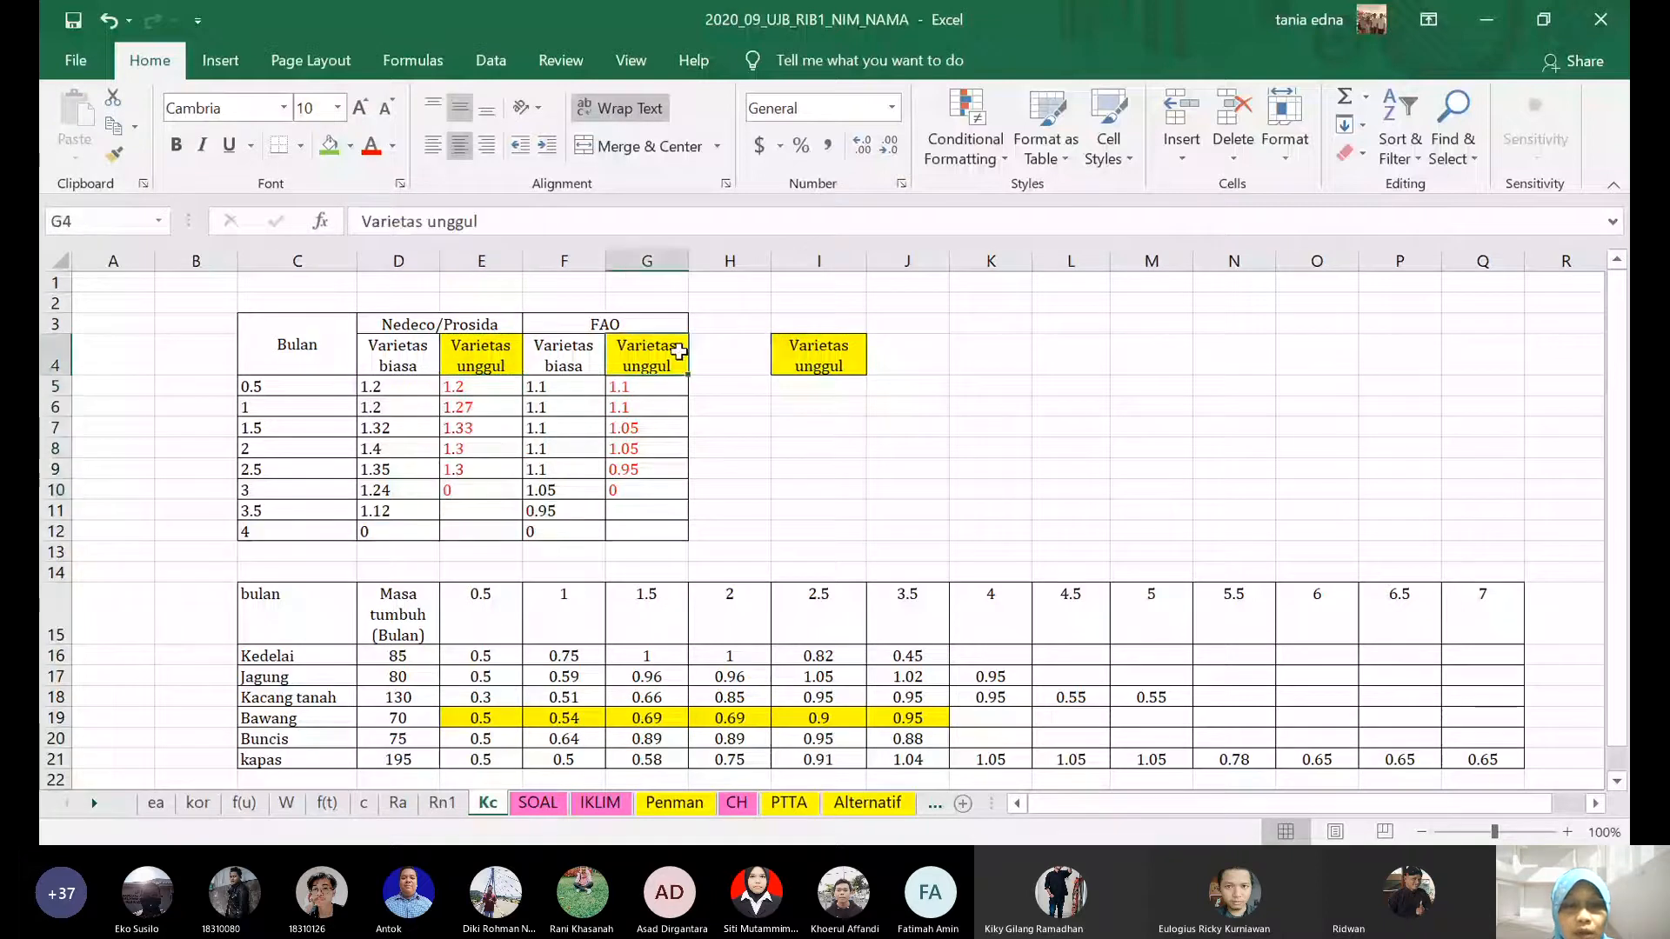
click(800, 344)
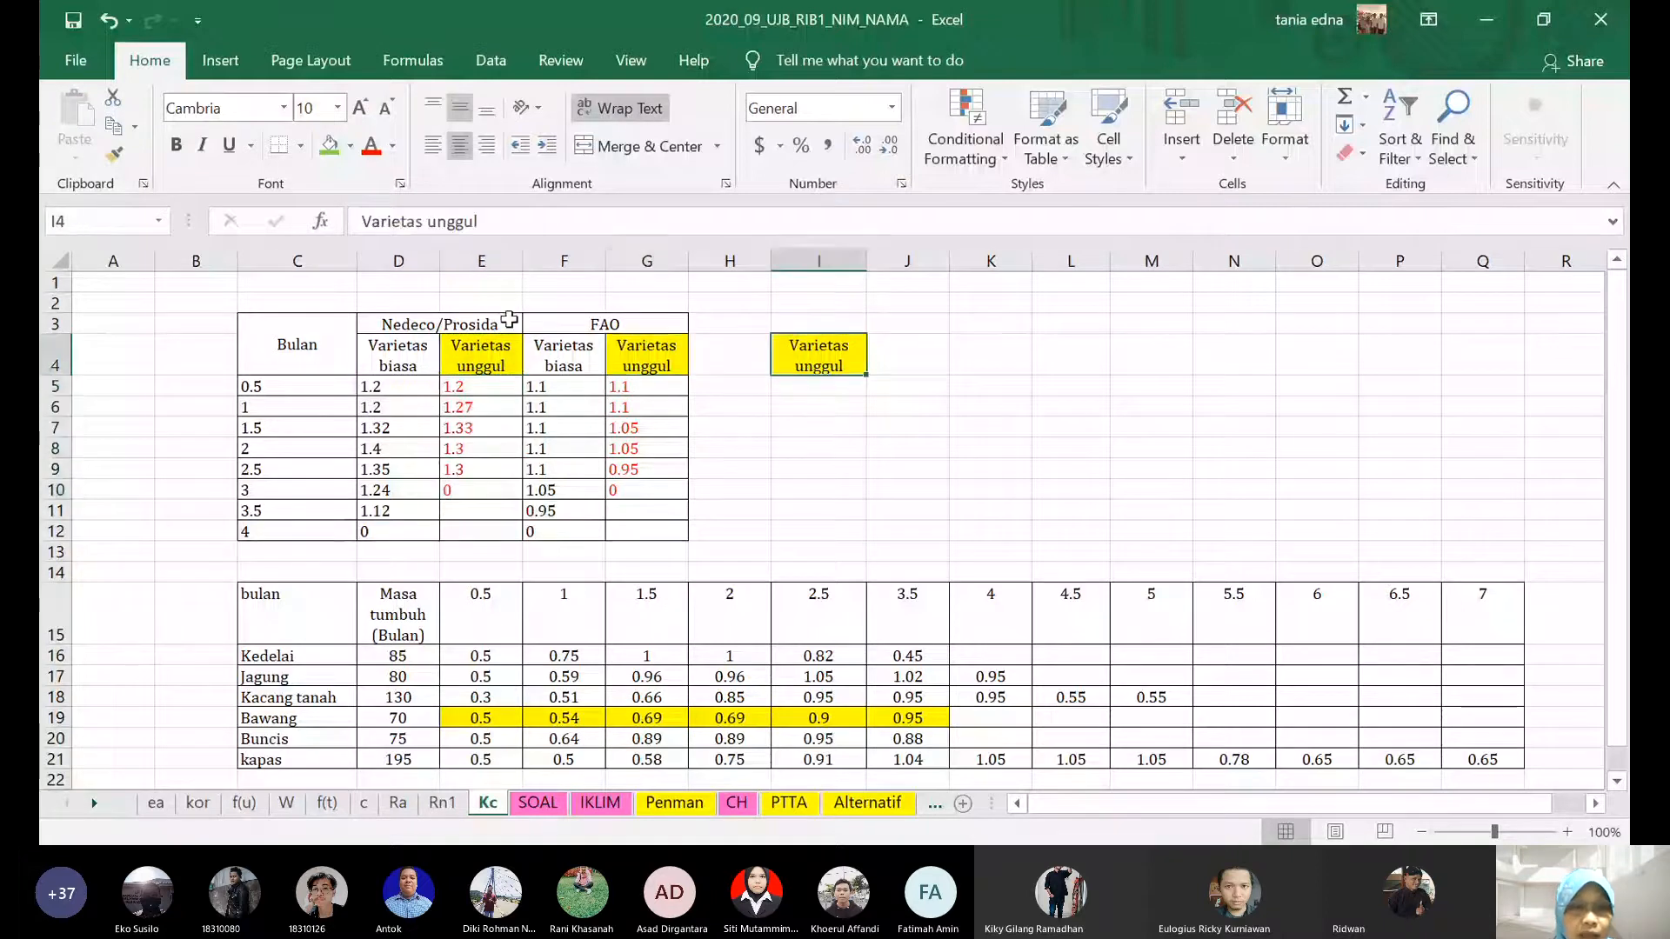
- Copy the Nedeco/Prosida header into I4 and unmerge the pasted cells
click(445, 324)
key(ctrl+c)
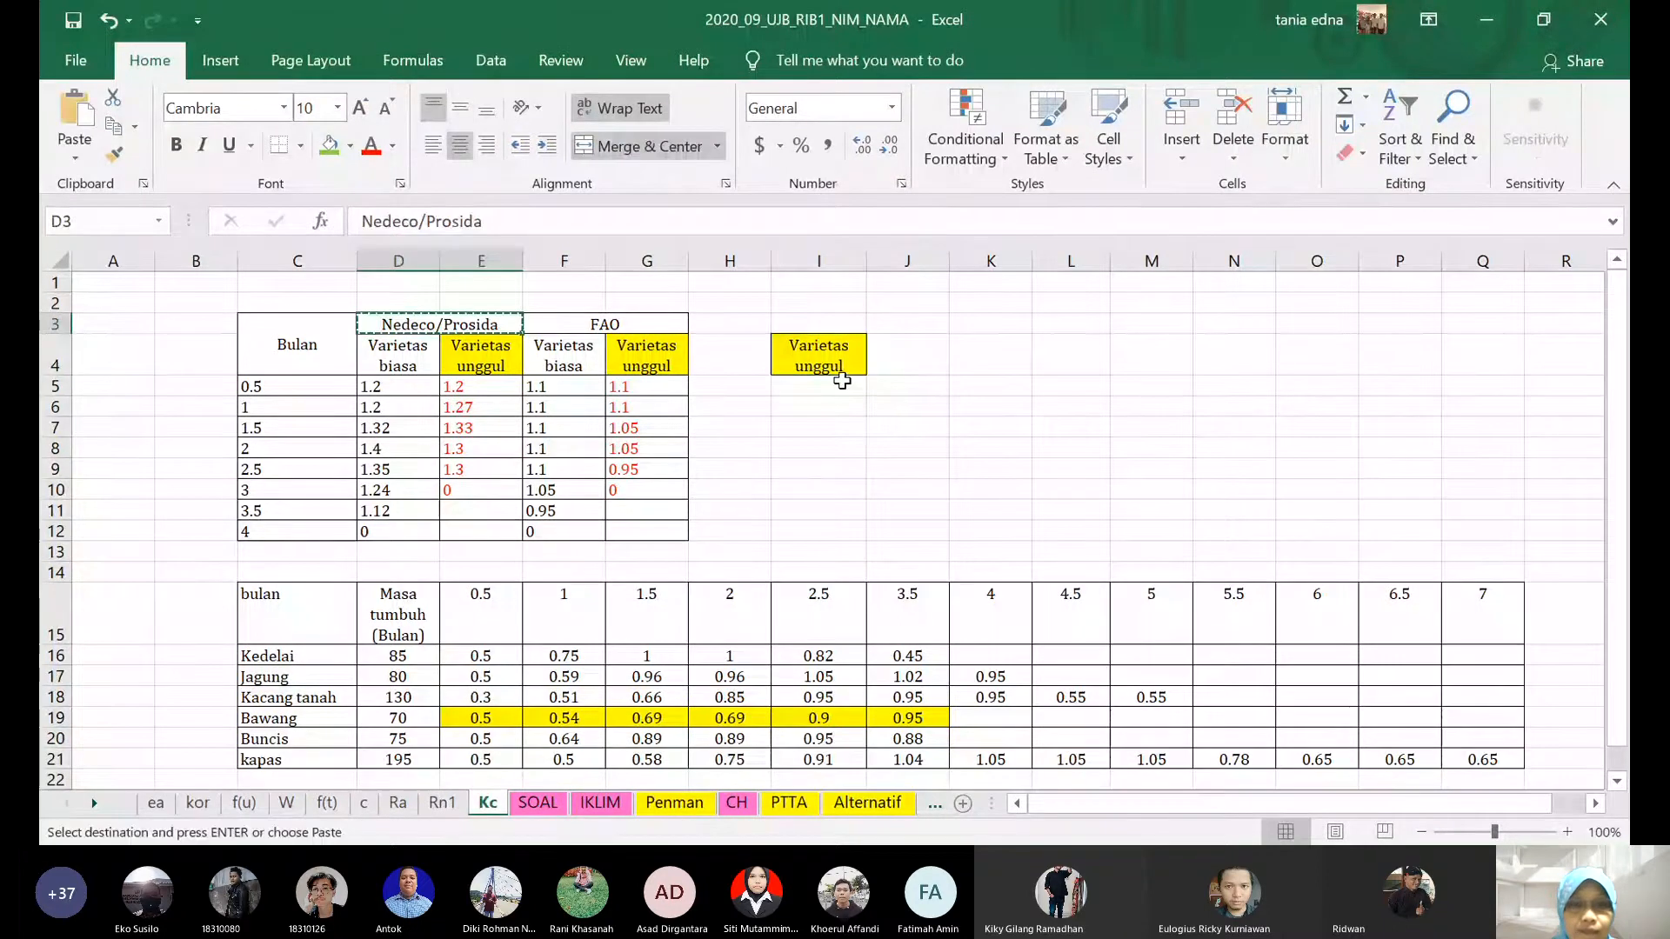
click(842, 380)
key(Return)
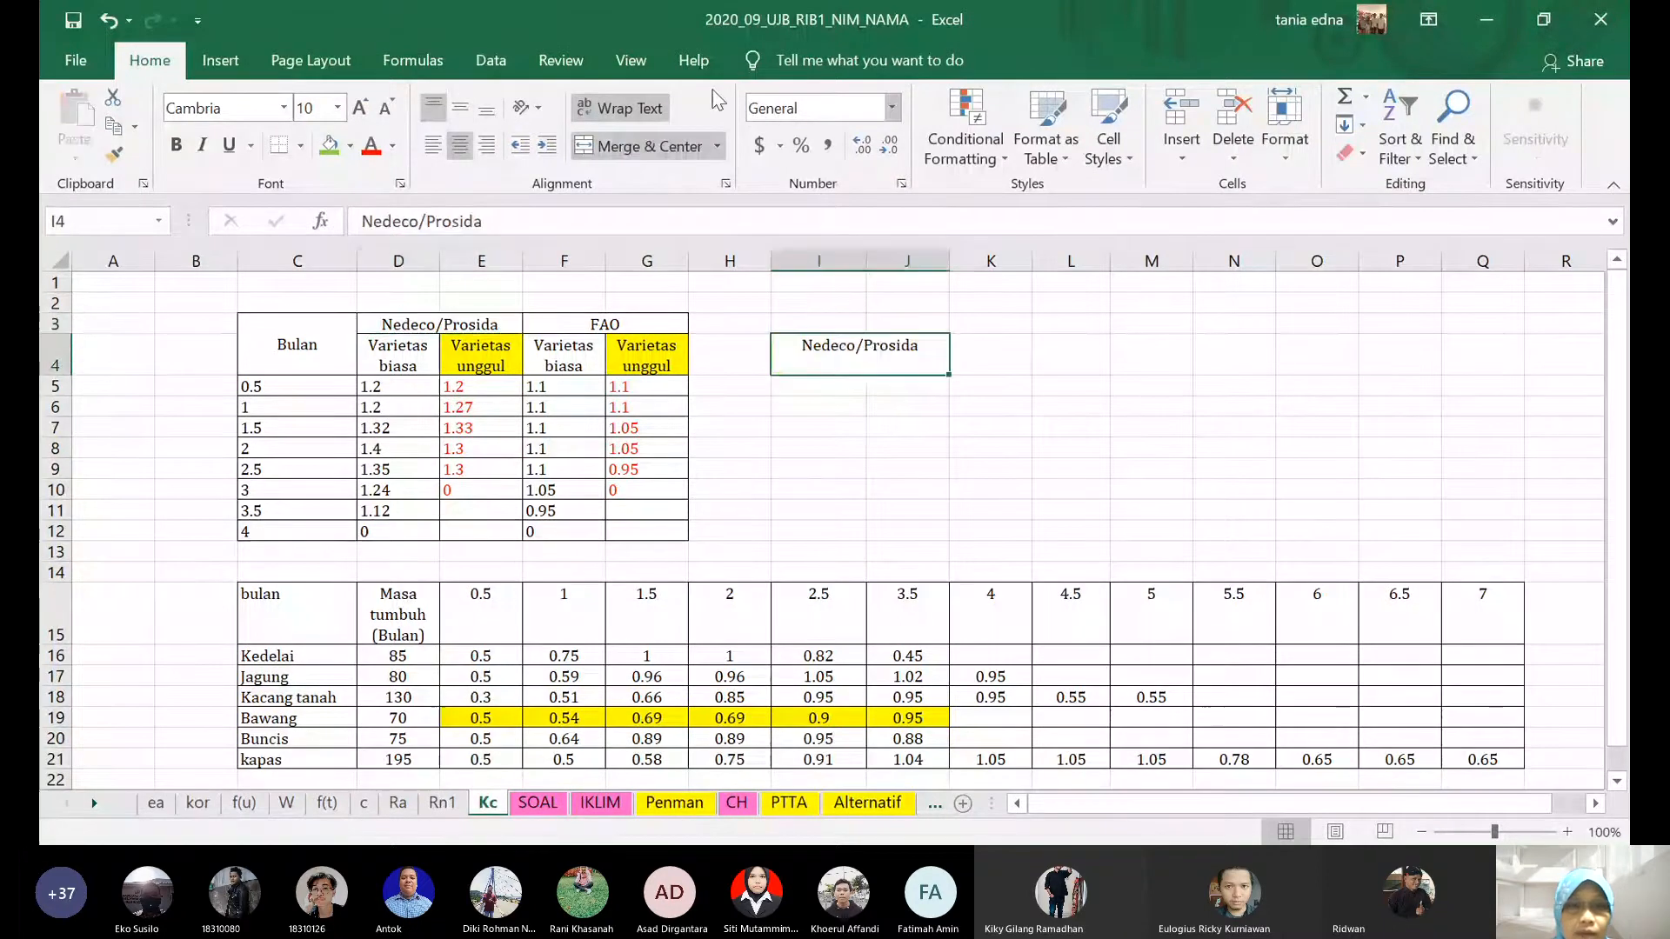
click(659, 145)
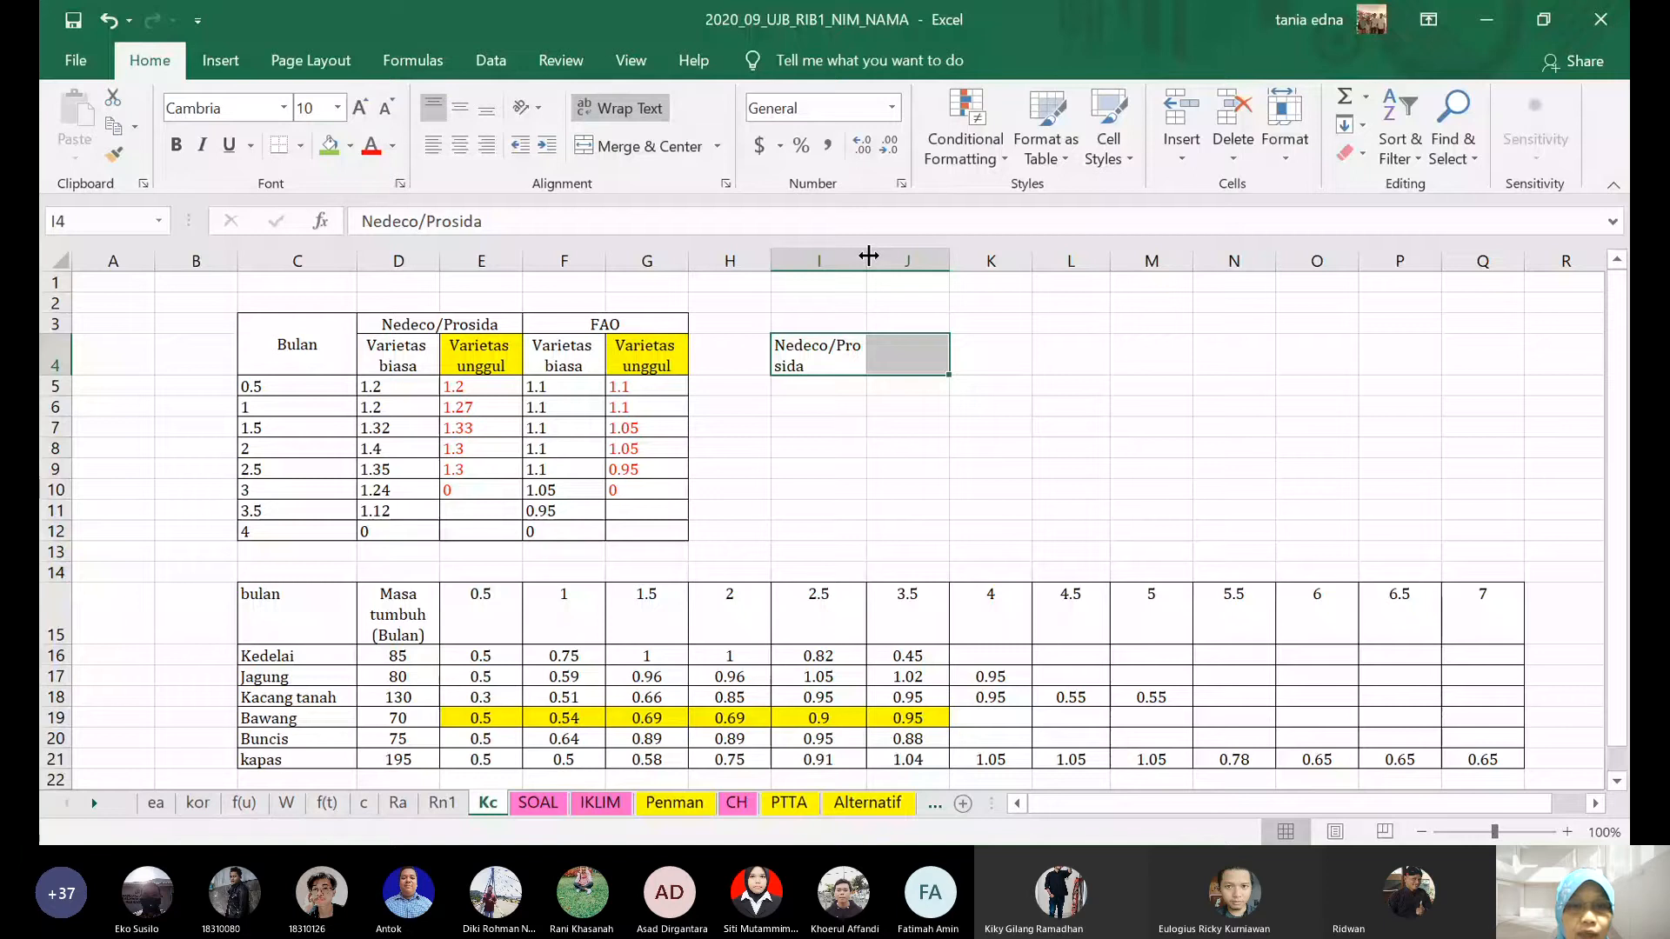
- Copy the FAO header into I5 as an unmerged label below Nedeco/Prosida
click(652, 321)
key(ctrl+c)
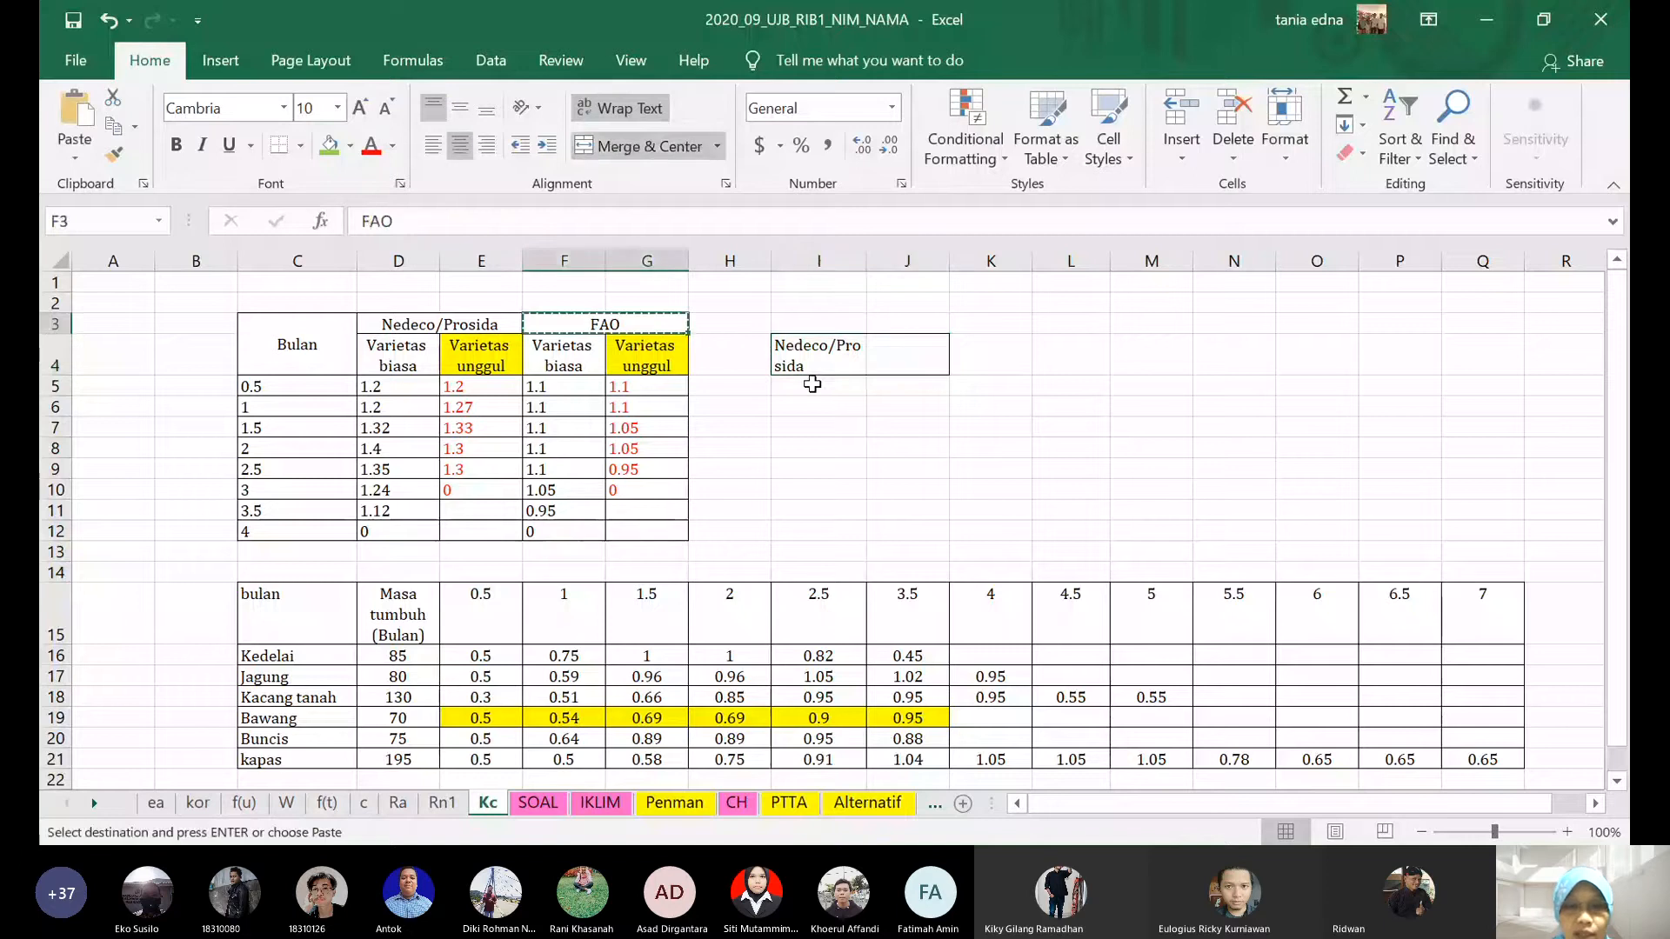
click(812, 385)
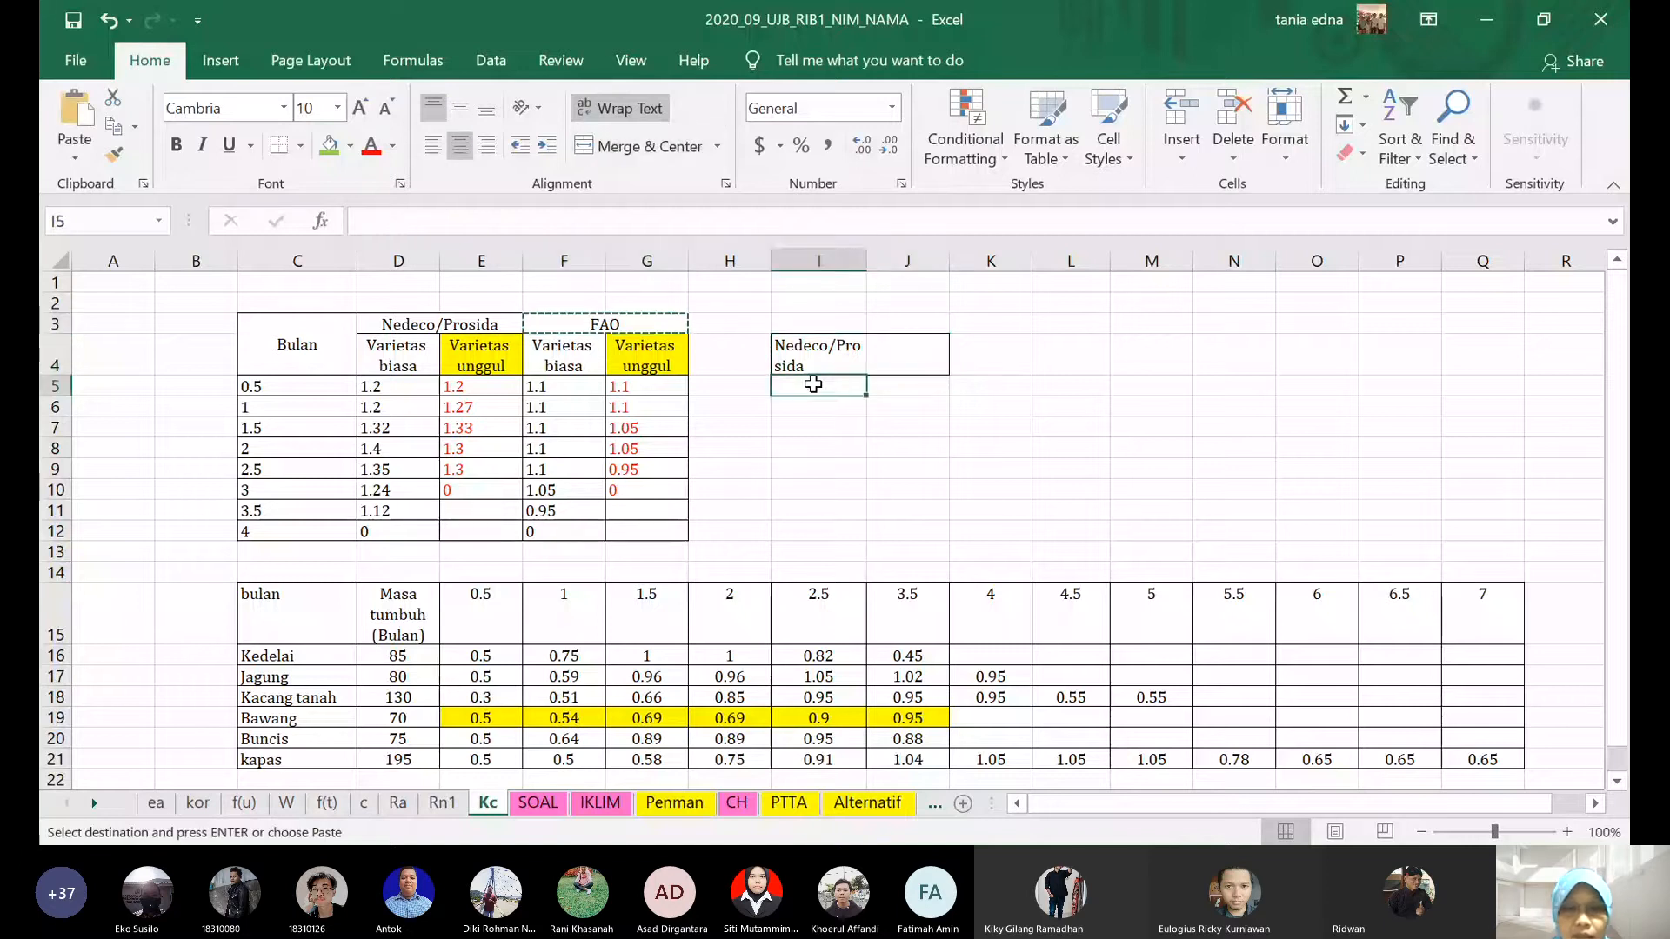
key(Return)
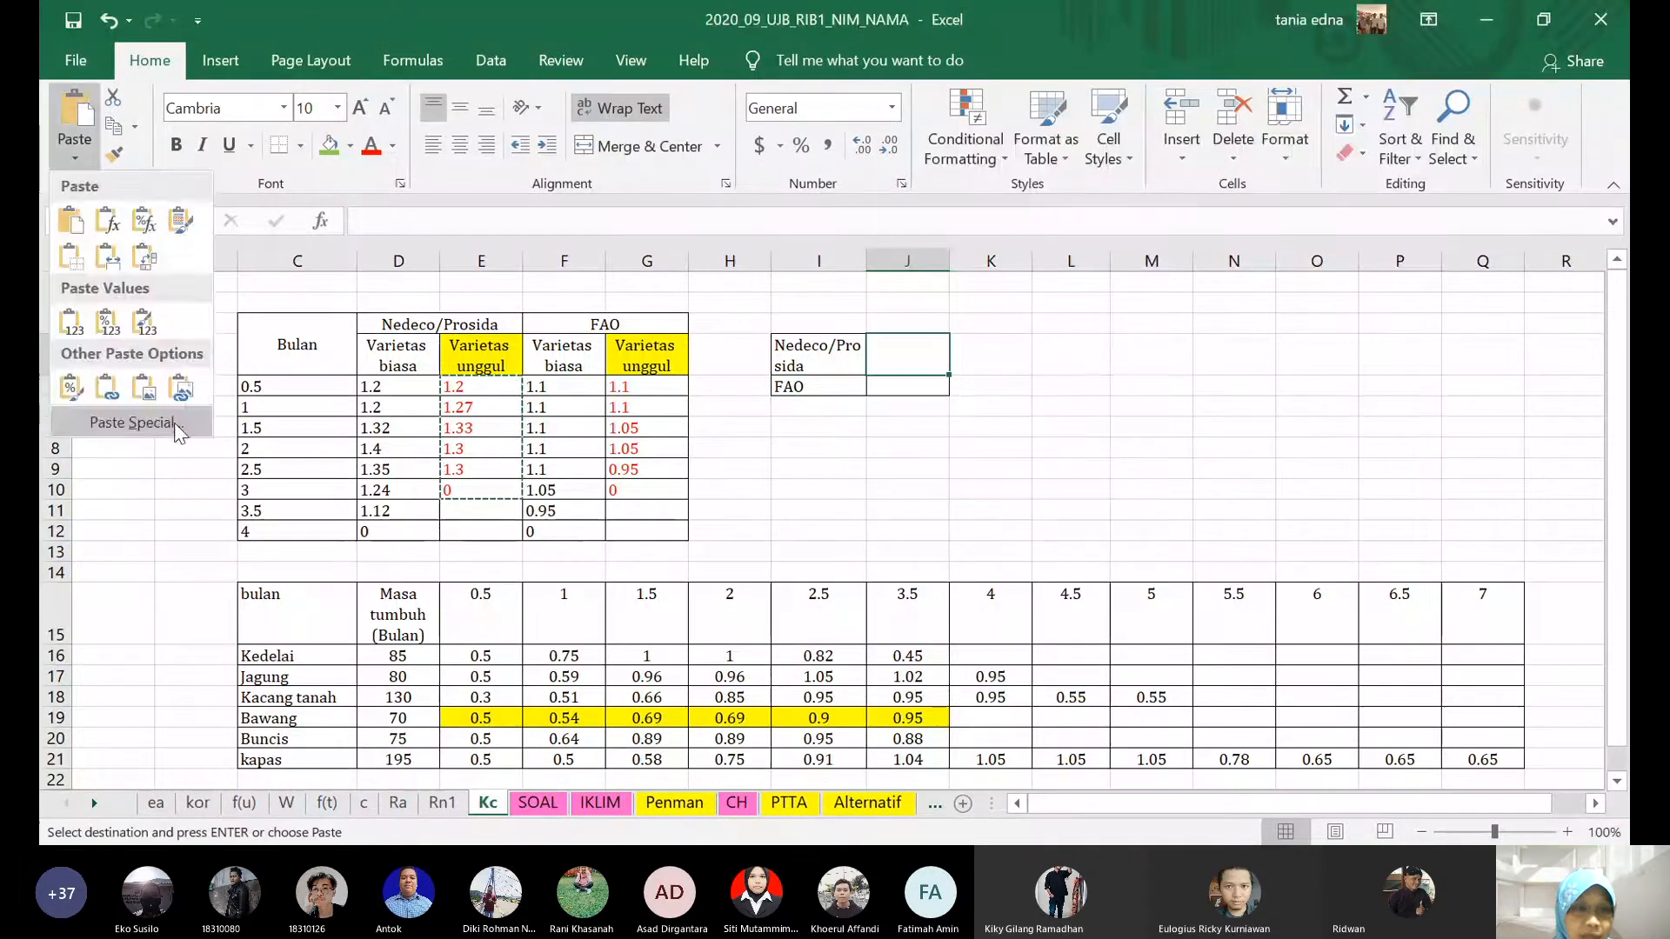
- Paste the Nedeco/Prosida Varietas unggul coefficients from E5:E10 transposed into row 4, starting at J4
click(175, 426)
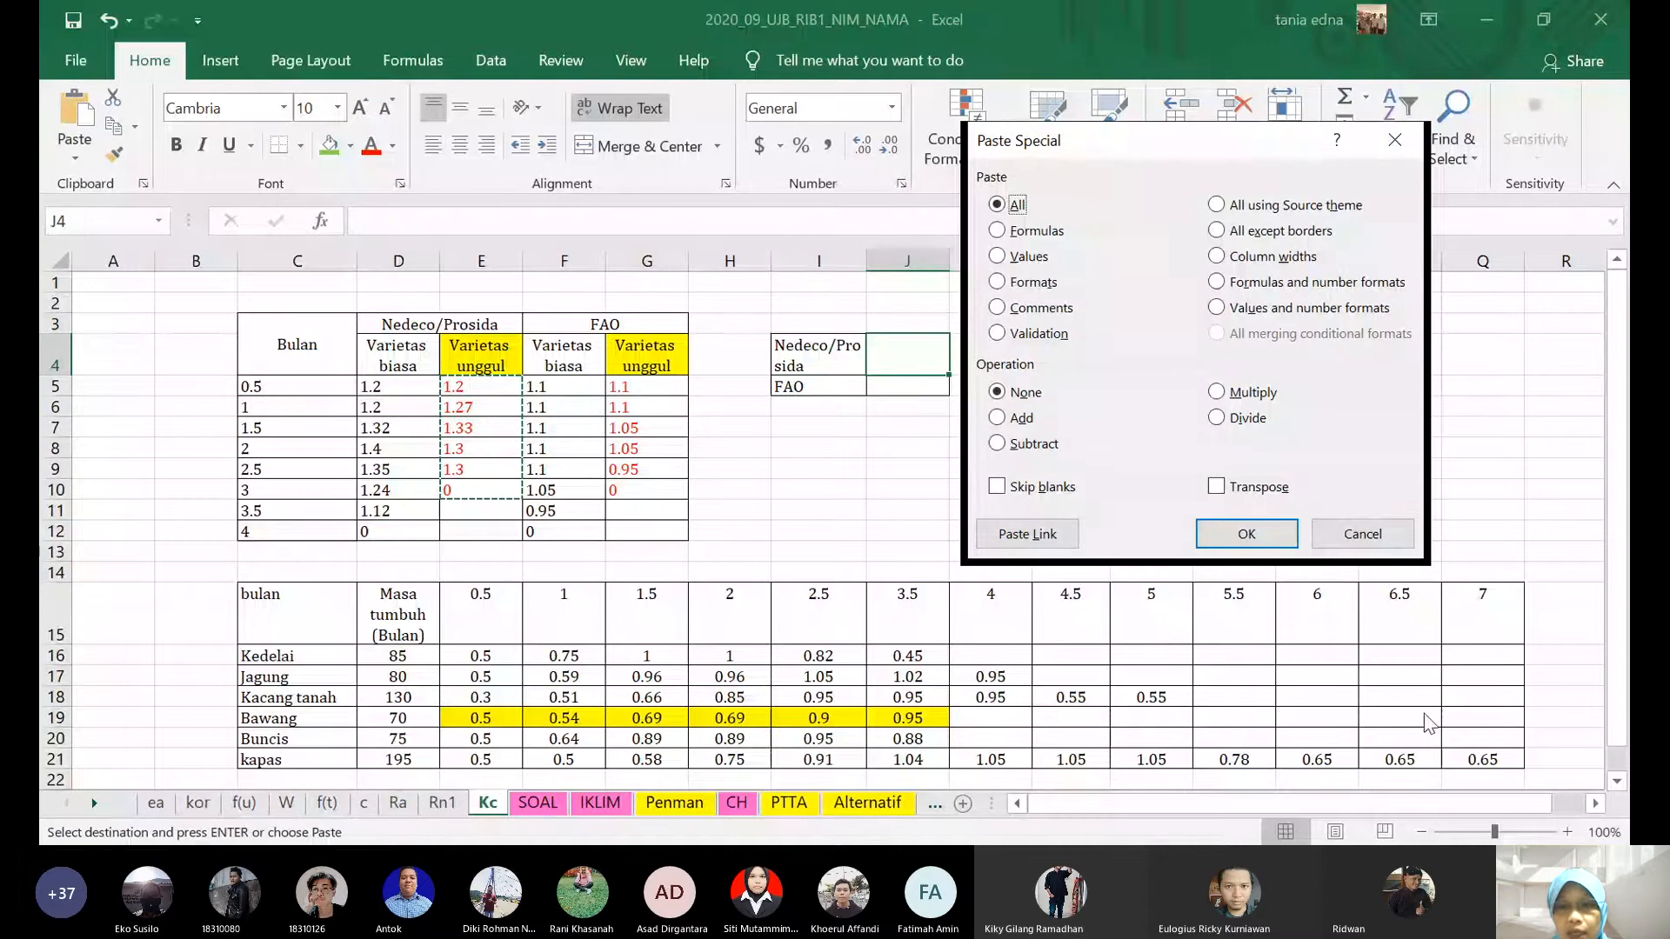
click(1216, 486)
click(1246, 533)
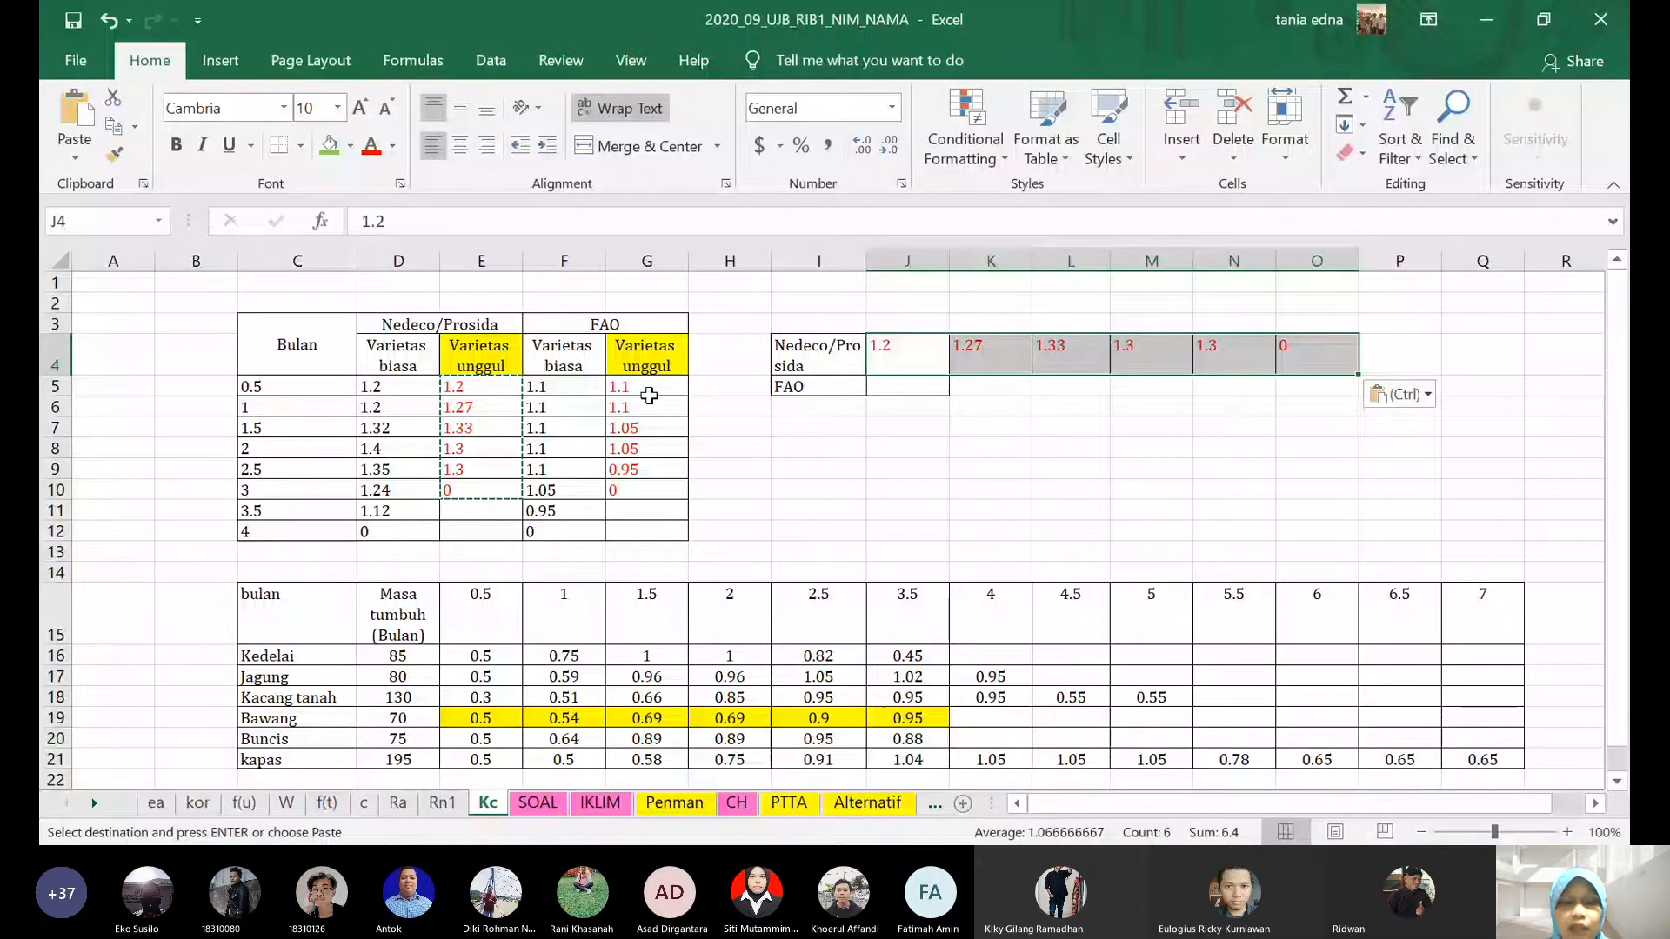
- Paste the FAO Varietas unggul coefficients from G5:G10 transposed into row 5, starting at J5
drag(650, 396, 647, 489)
key(ctrl+c)
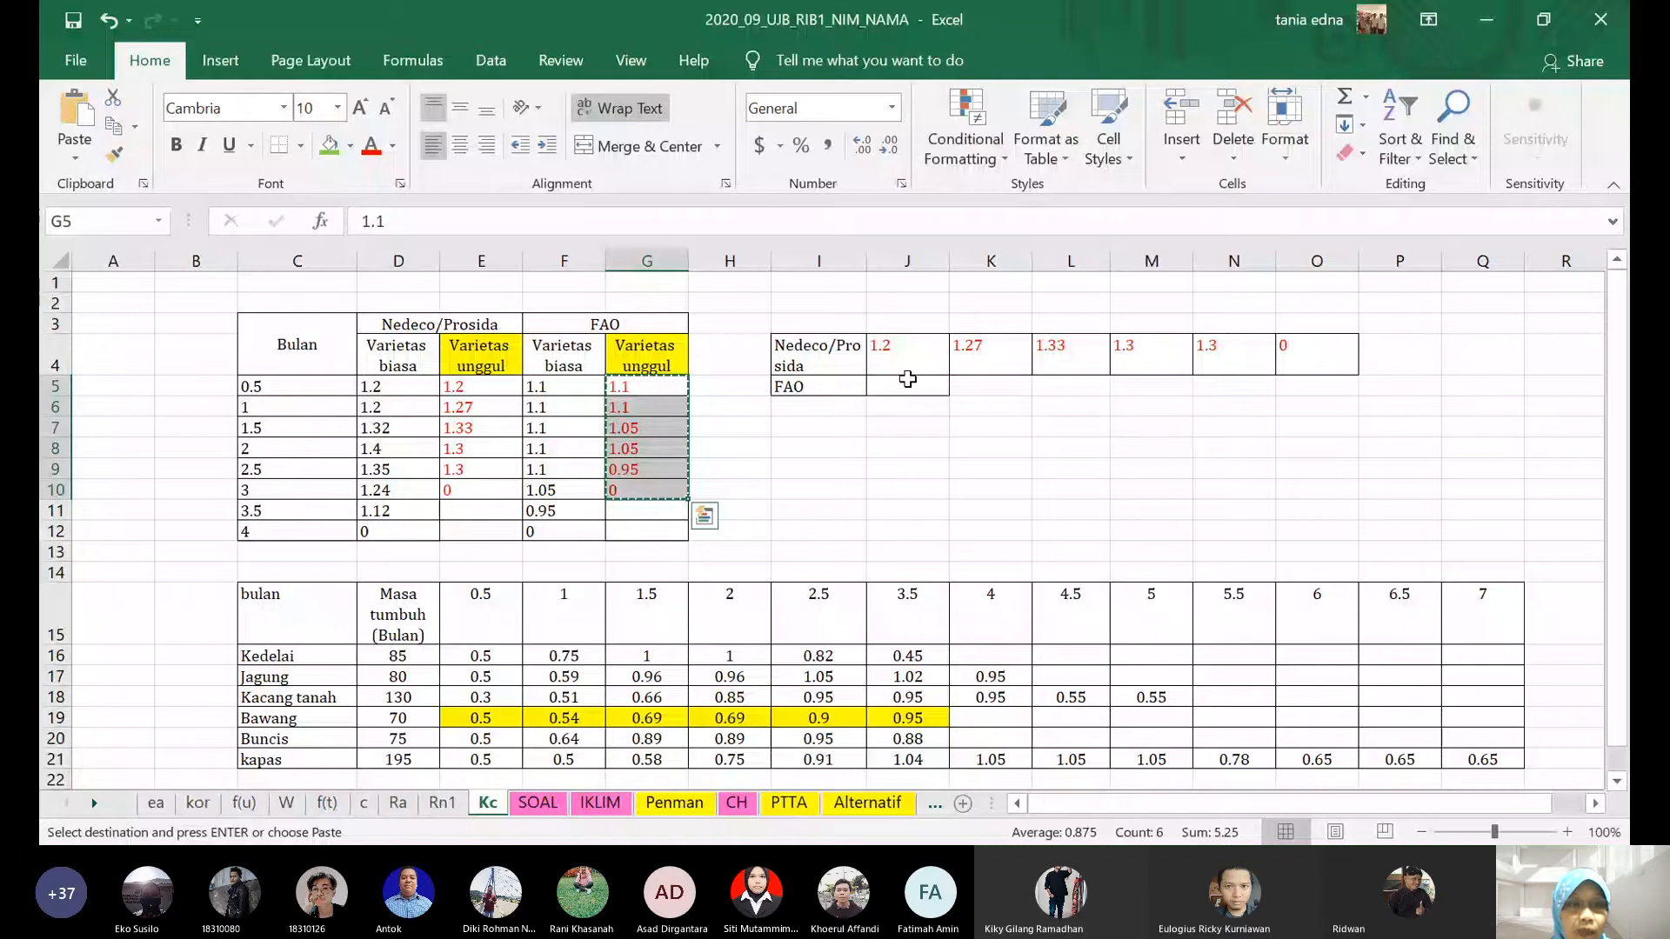
click(907, 379)
click(74, 158)
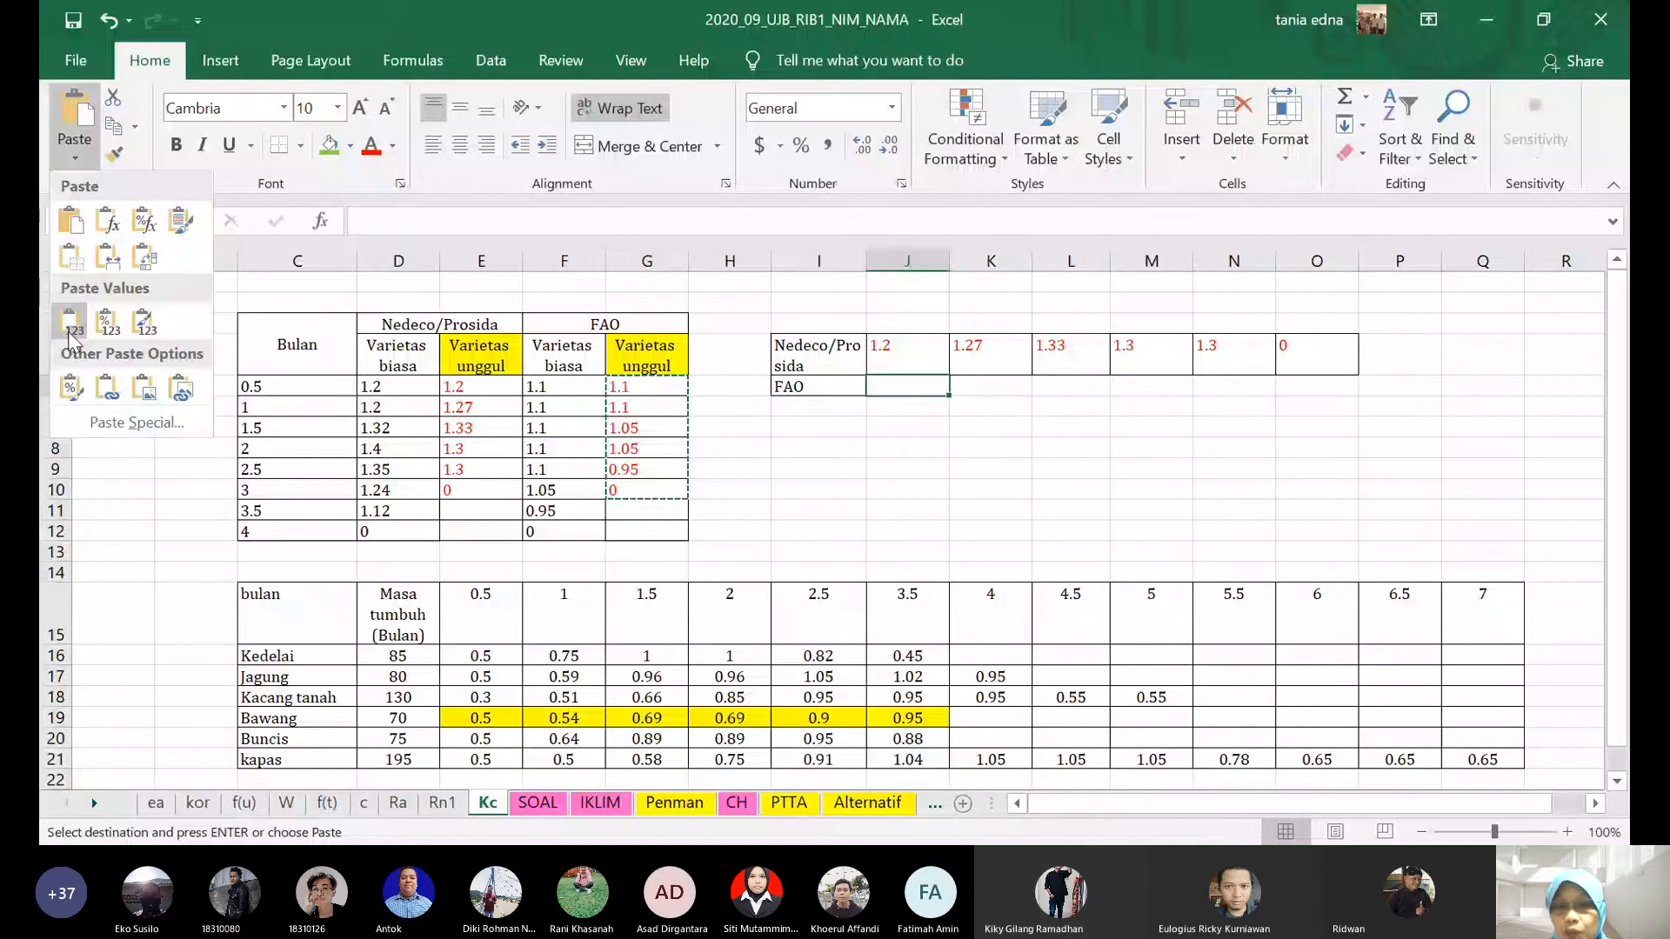
click(137, 423)
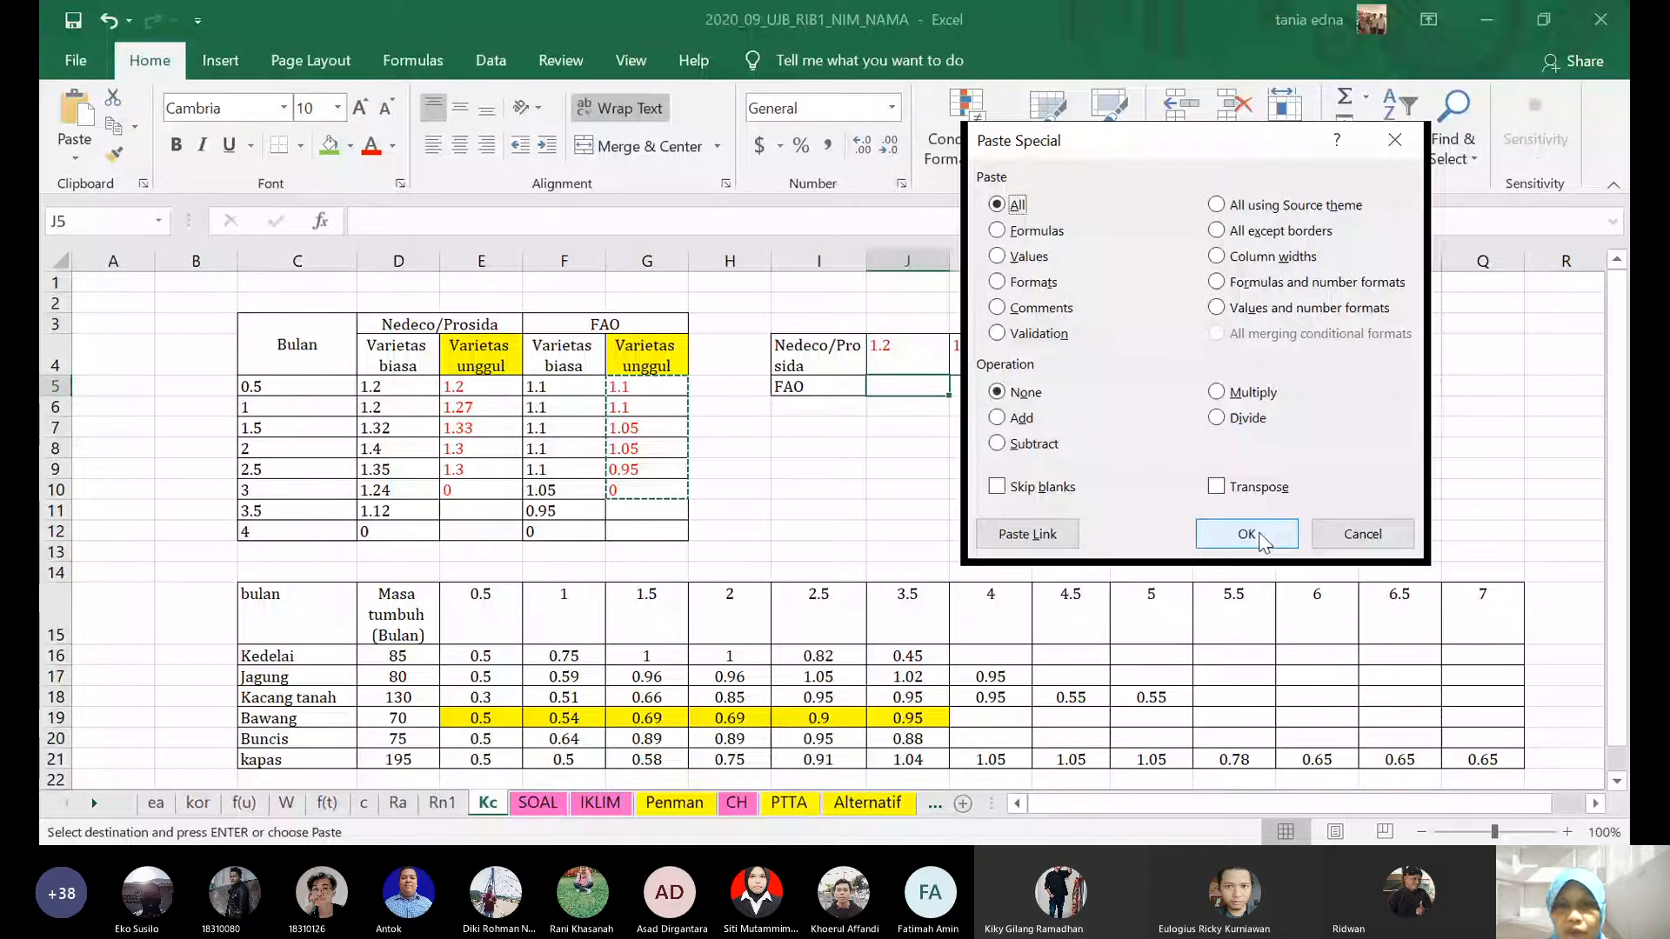
click(1262, 537)
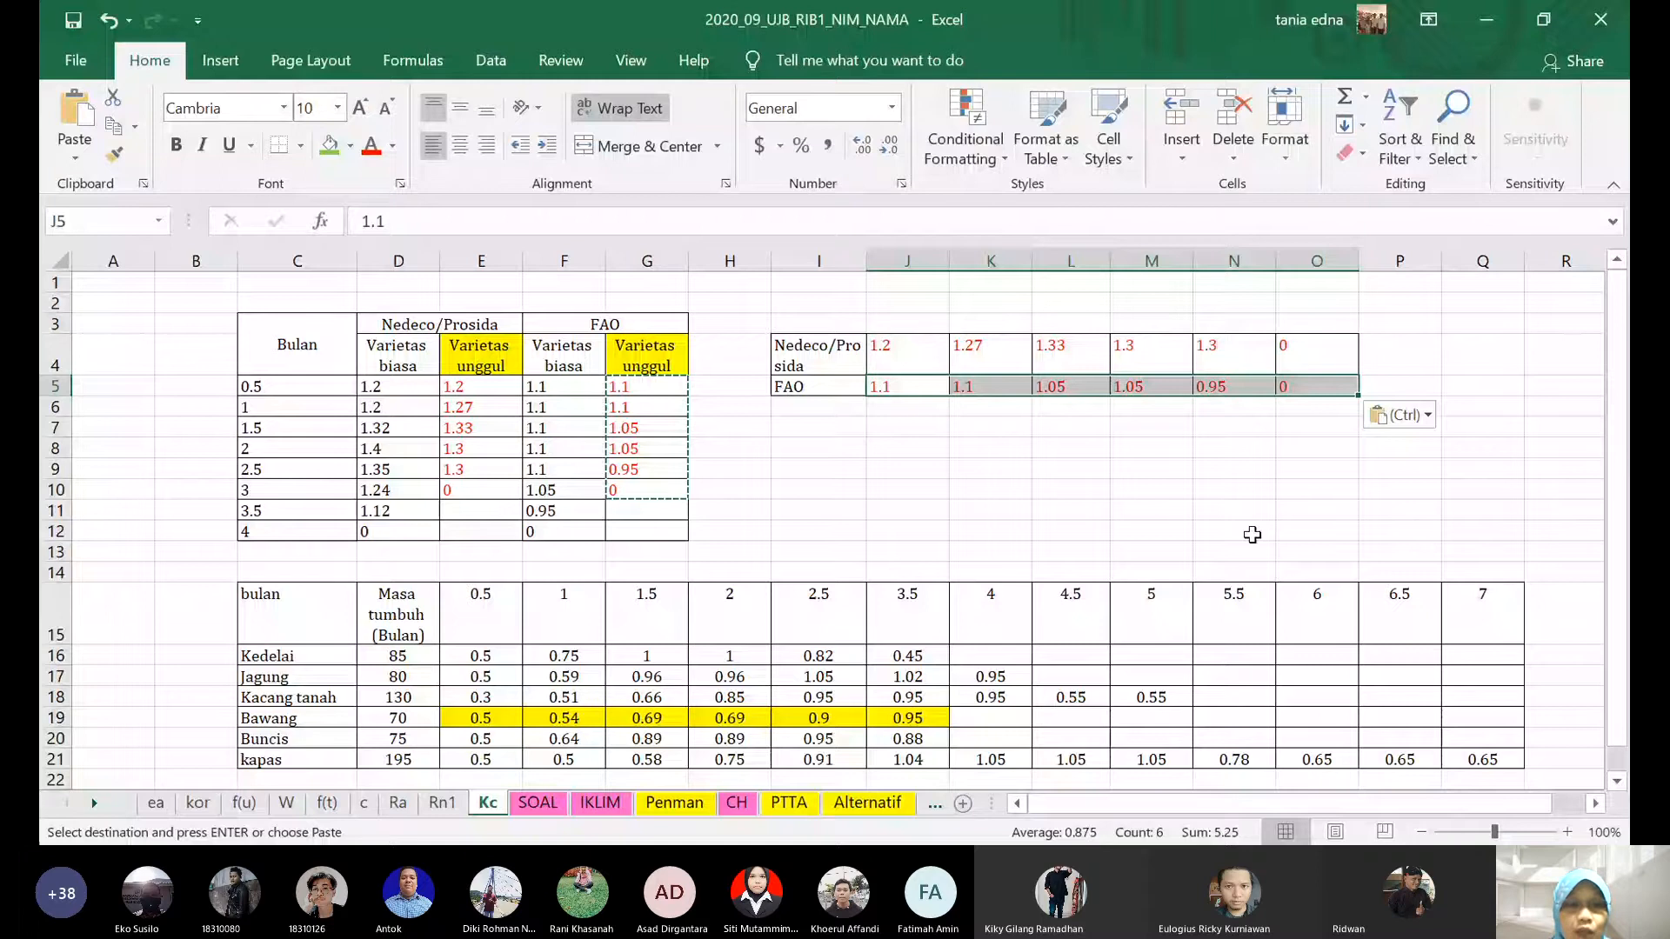
key(ctrl+Page_Down)
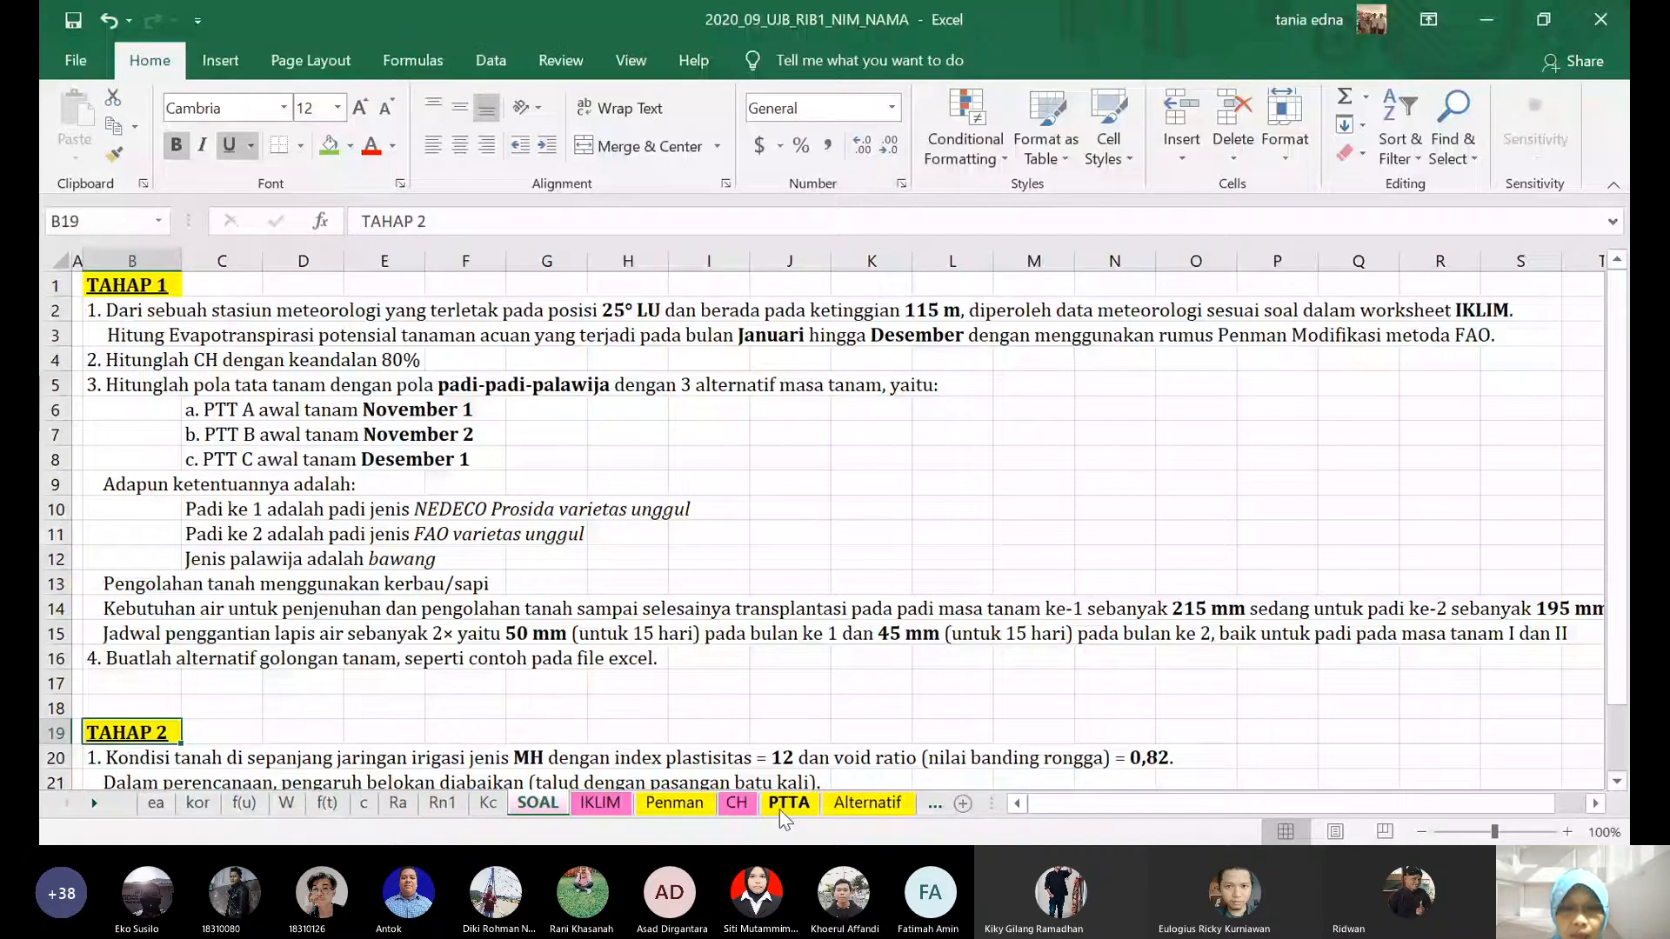
key(alt+Tab)
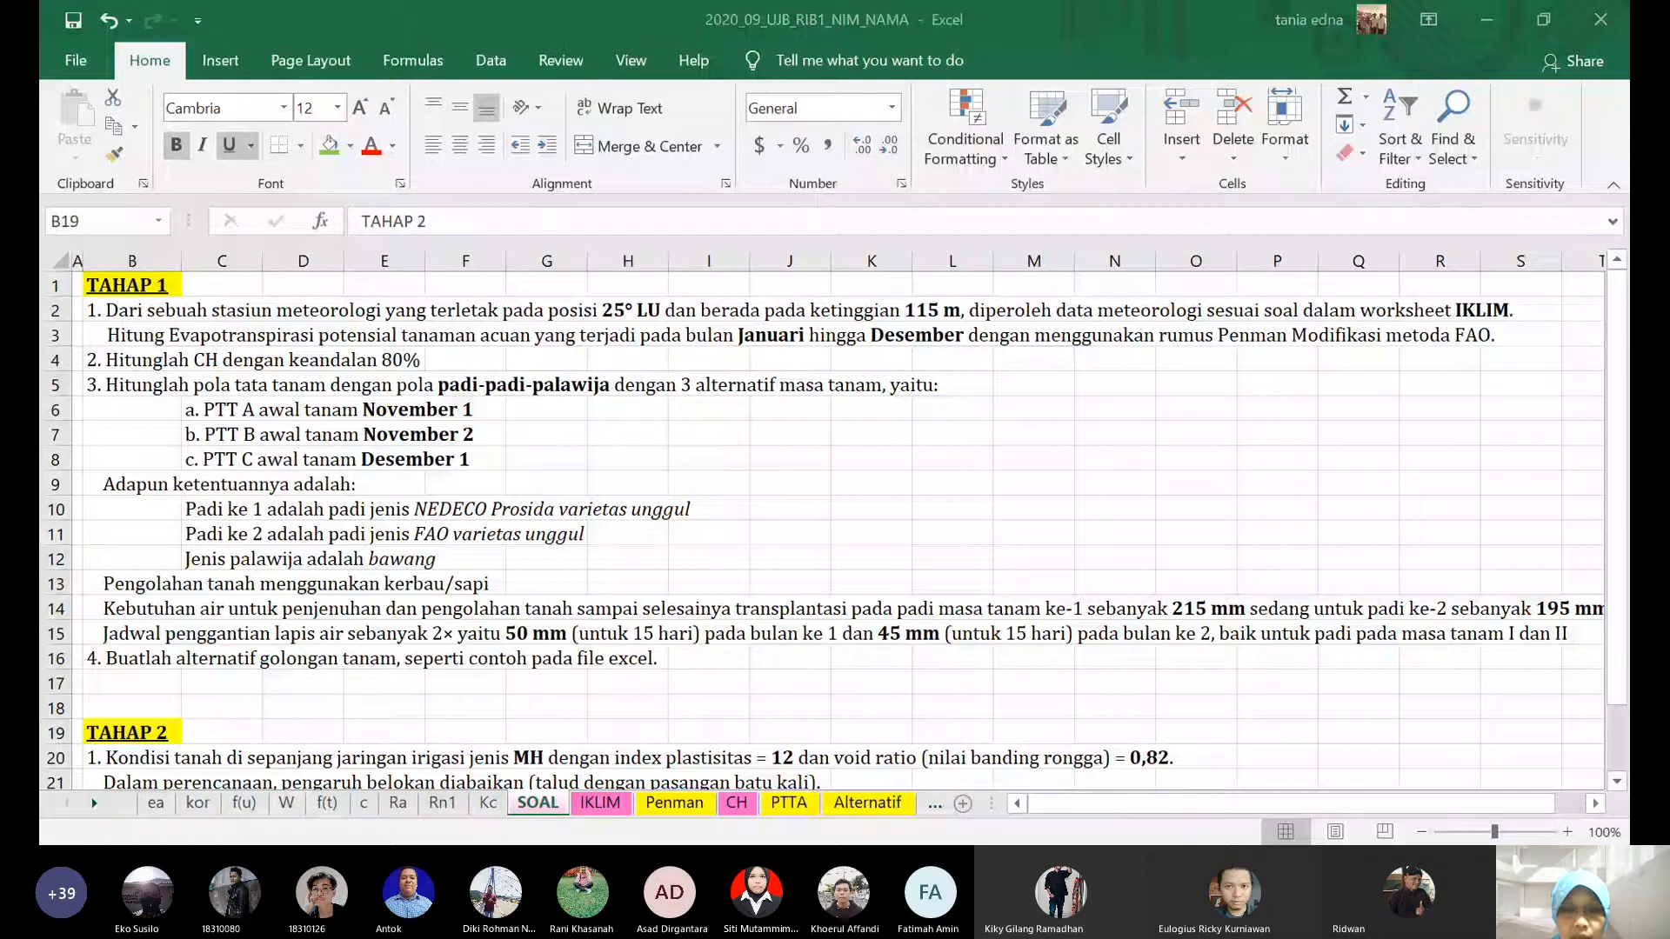
key(alt+Tab)
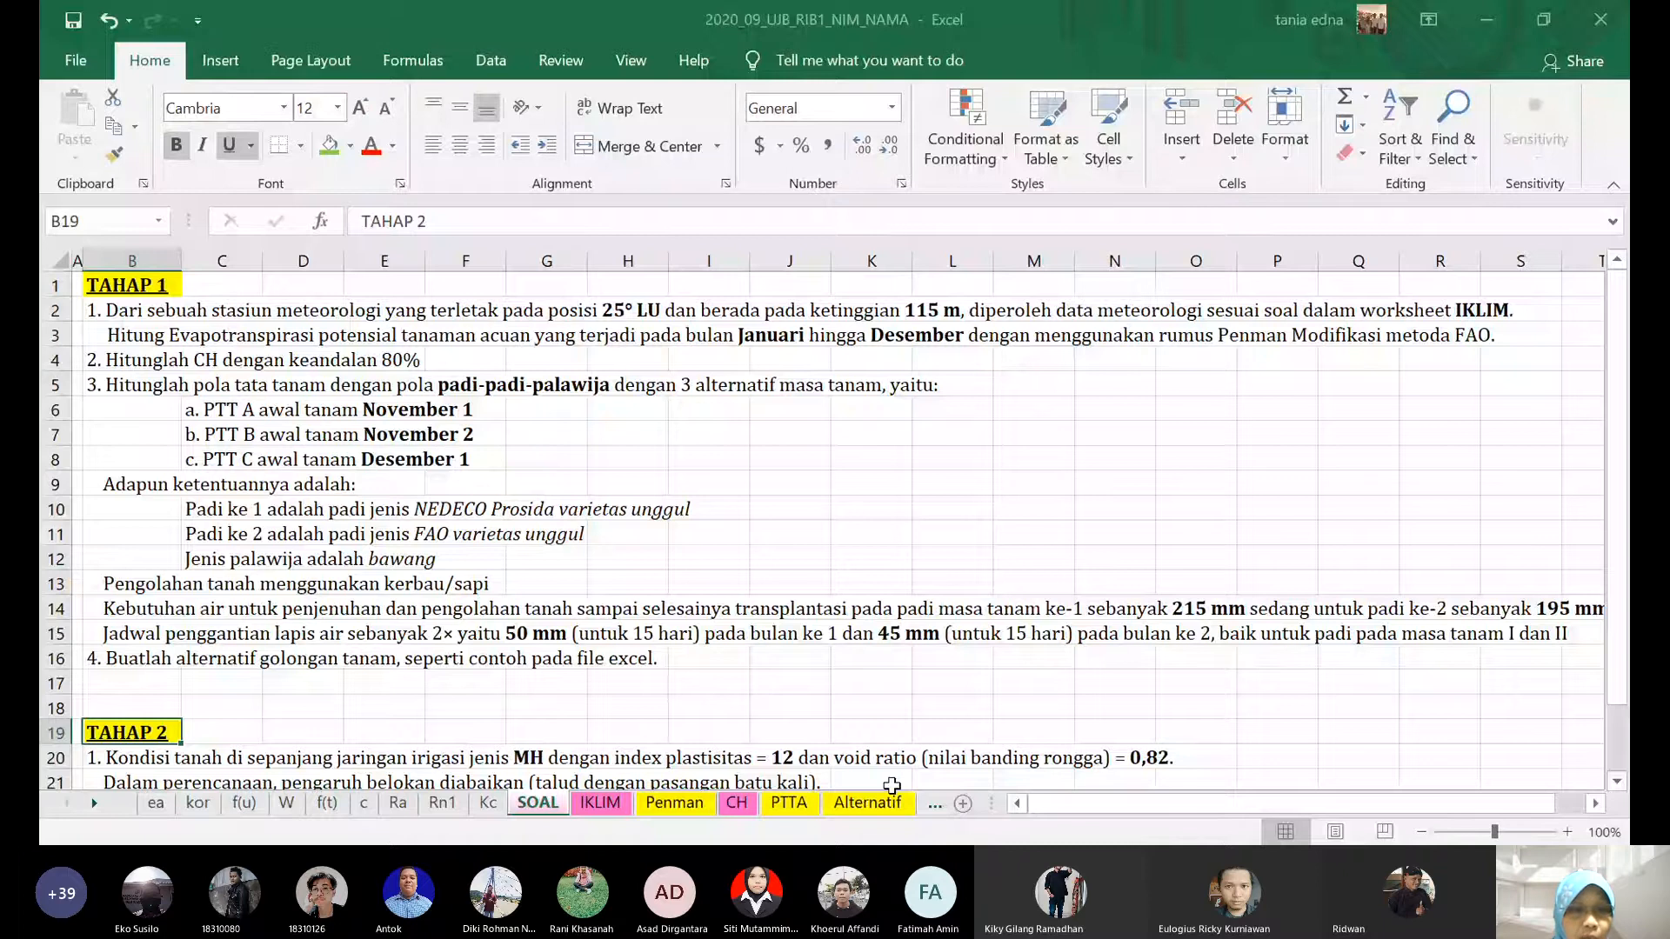
- Shade the Bawang label in C19 of the Kc sheet yellow to match its coefficient row
key(ctrl+Page_Up)
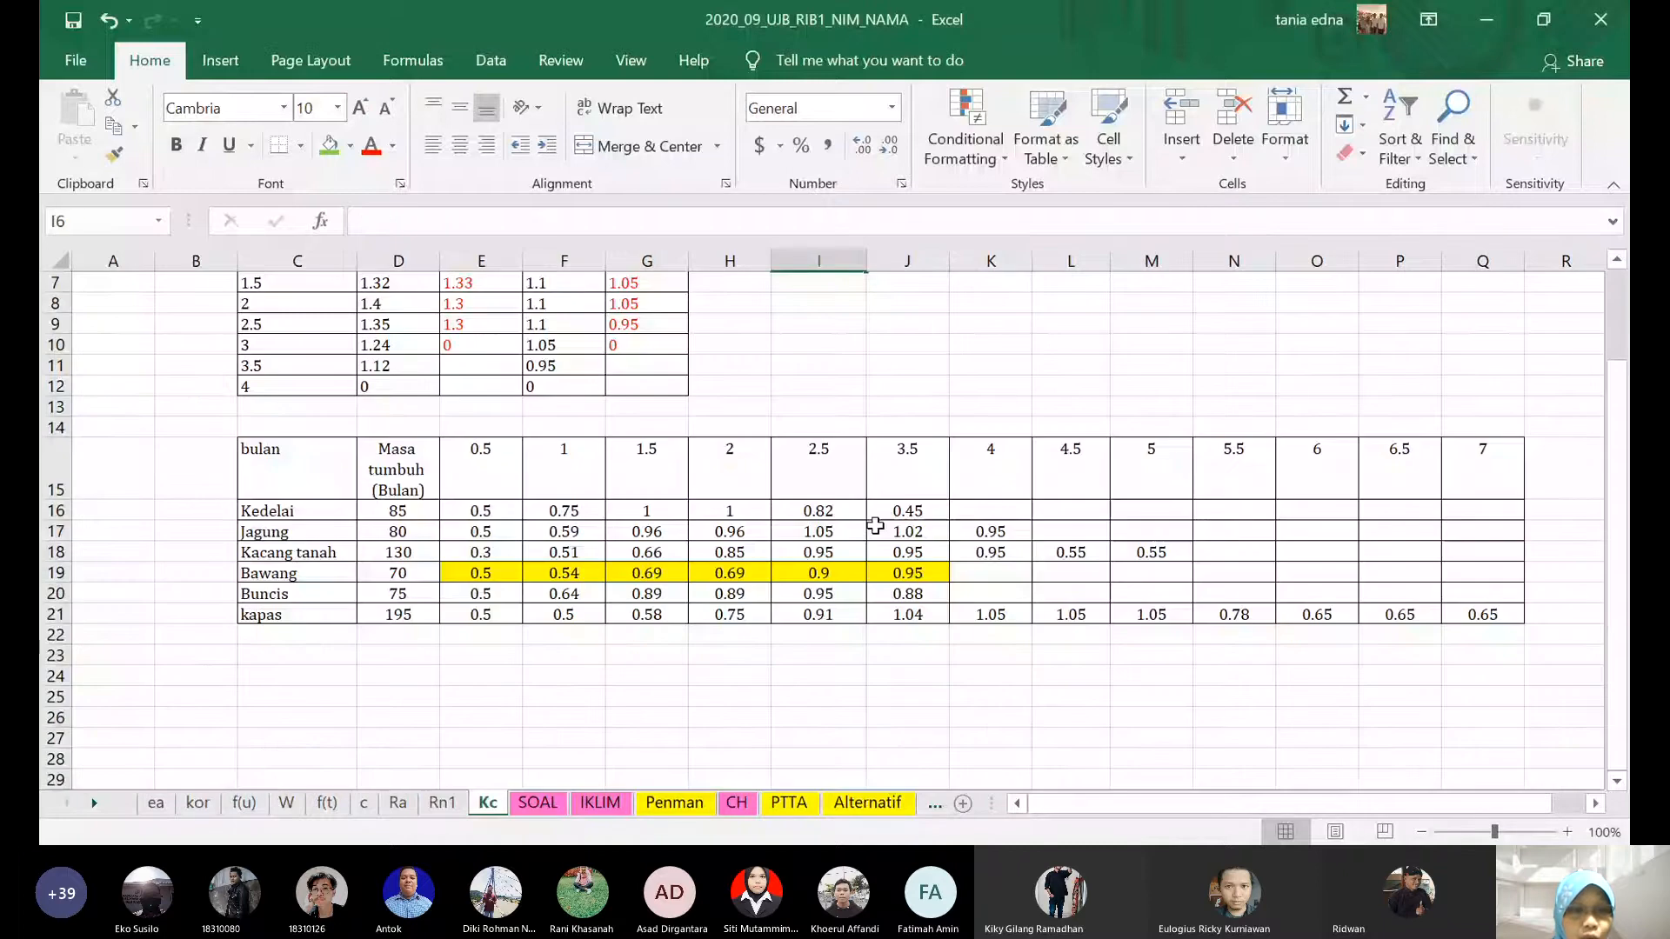
drag(324, 578, 933, 571)
click(350, 571)
click(446, 569)
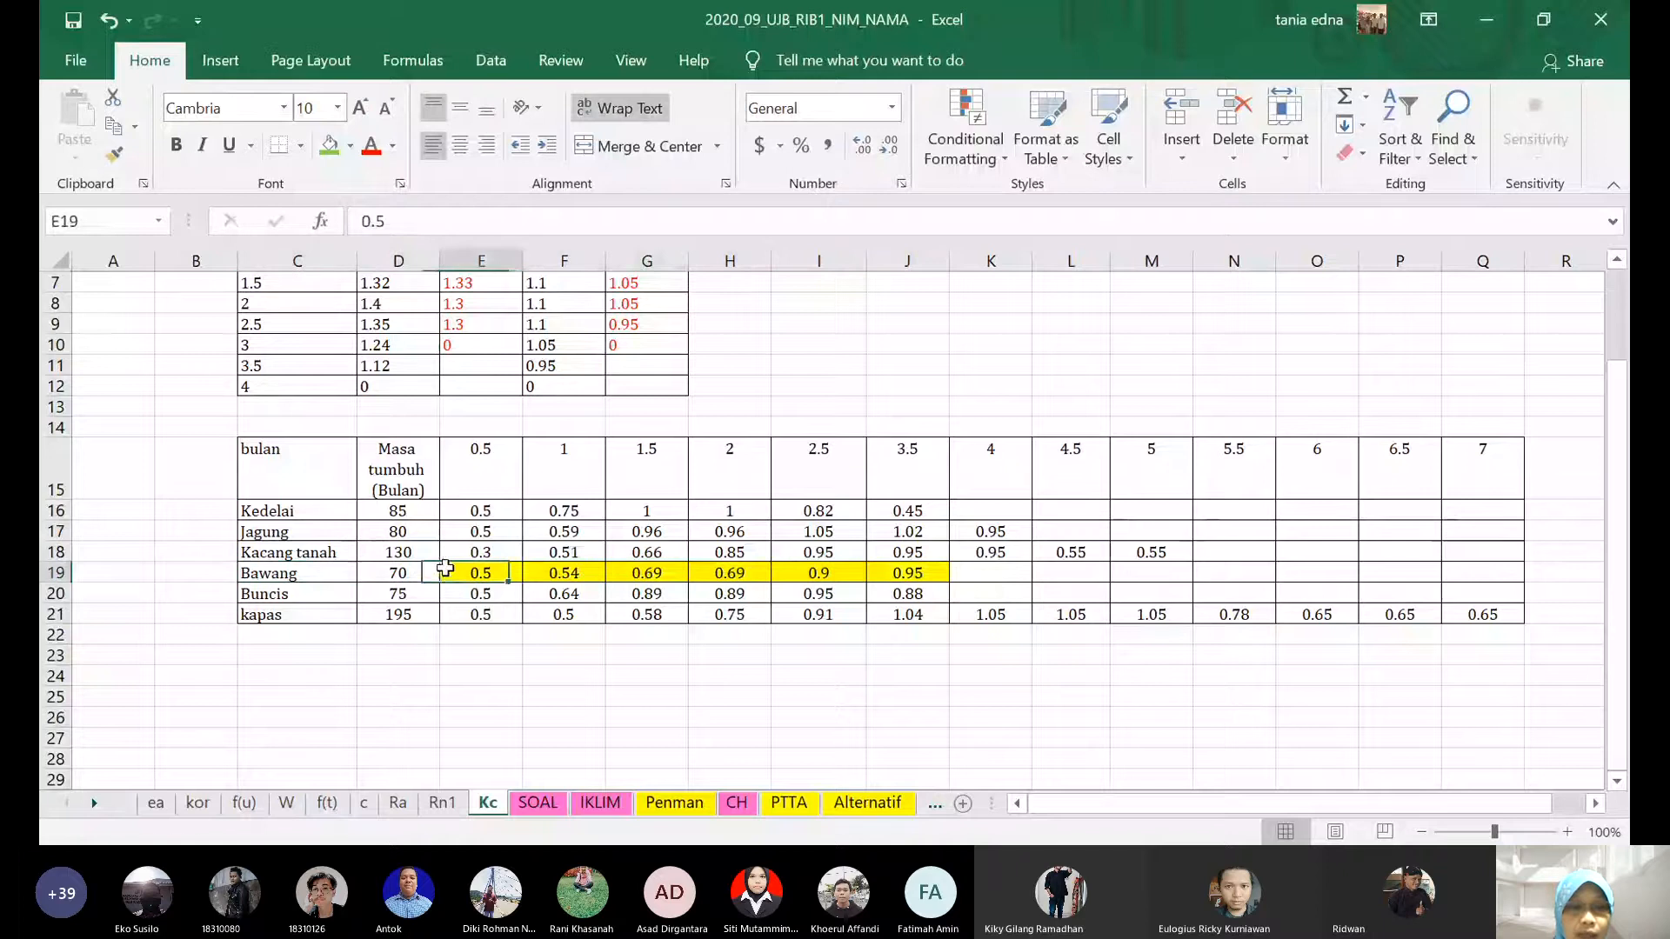
click(339, 571)
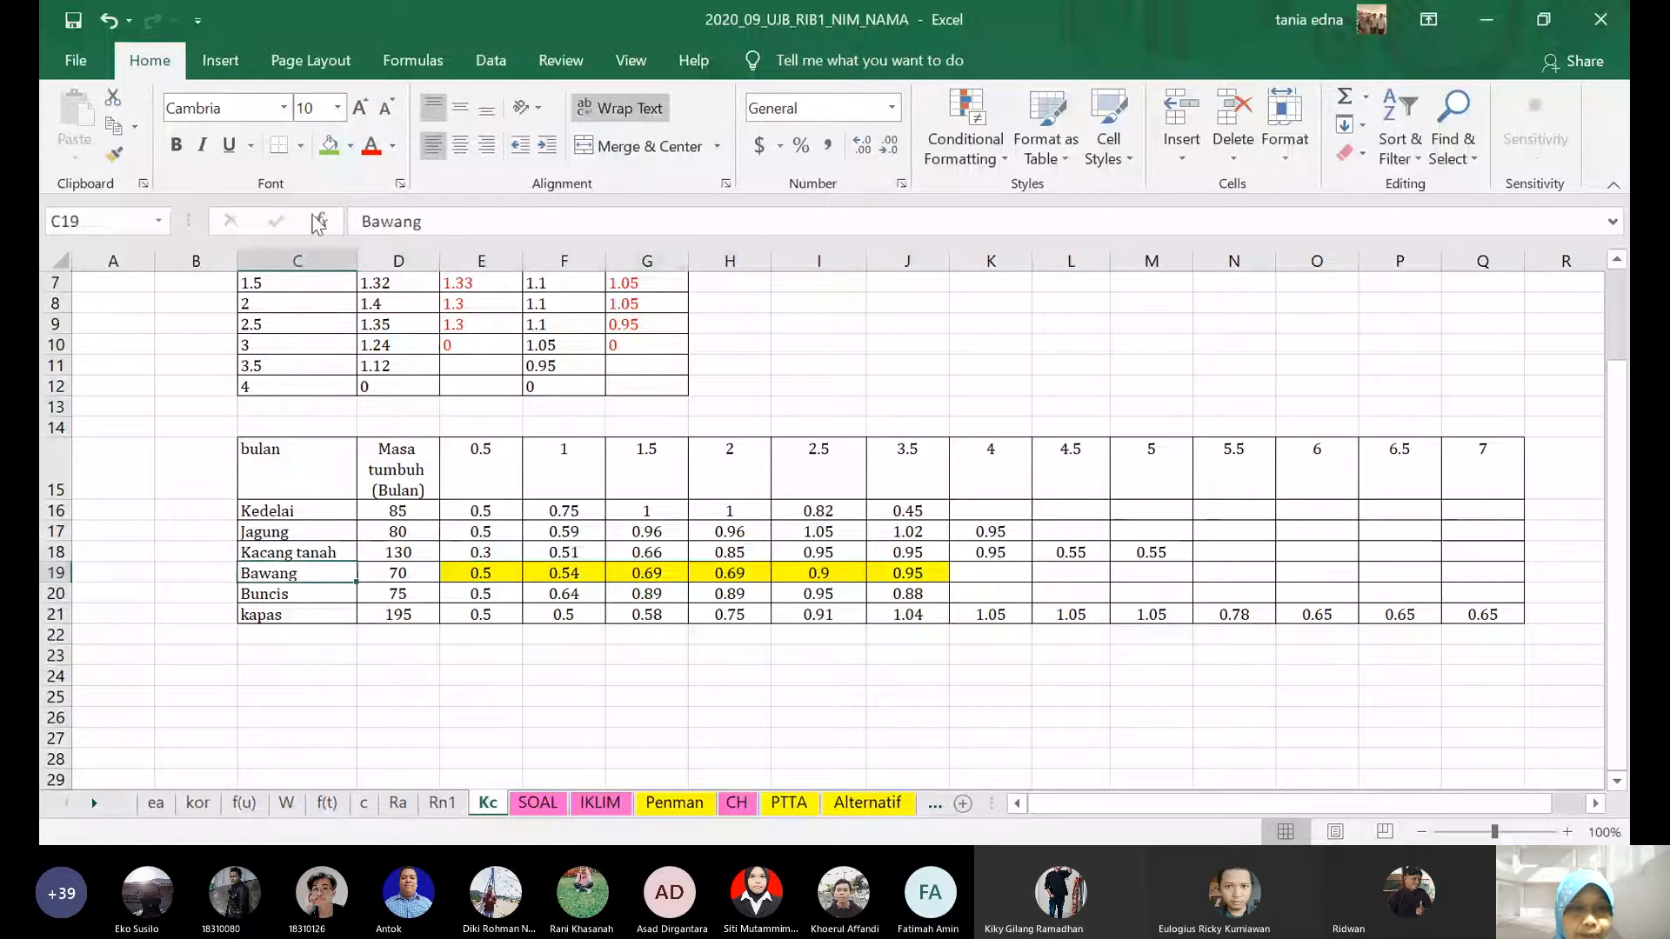
click(331, 145)
click(351, 145)
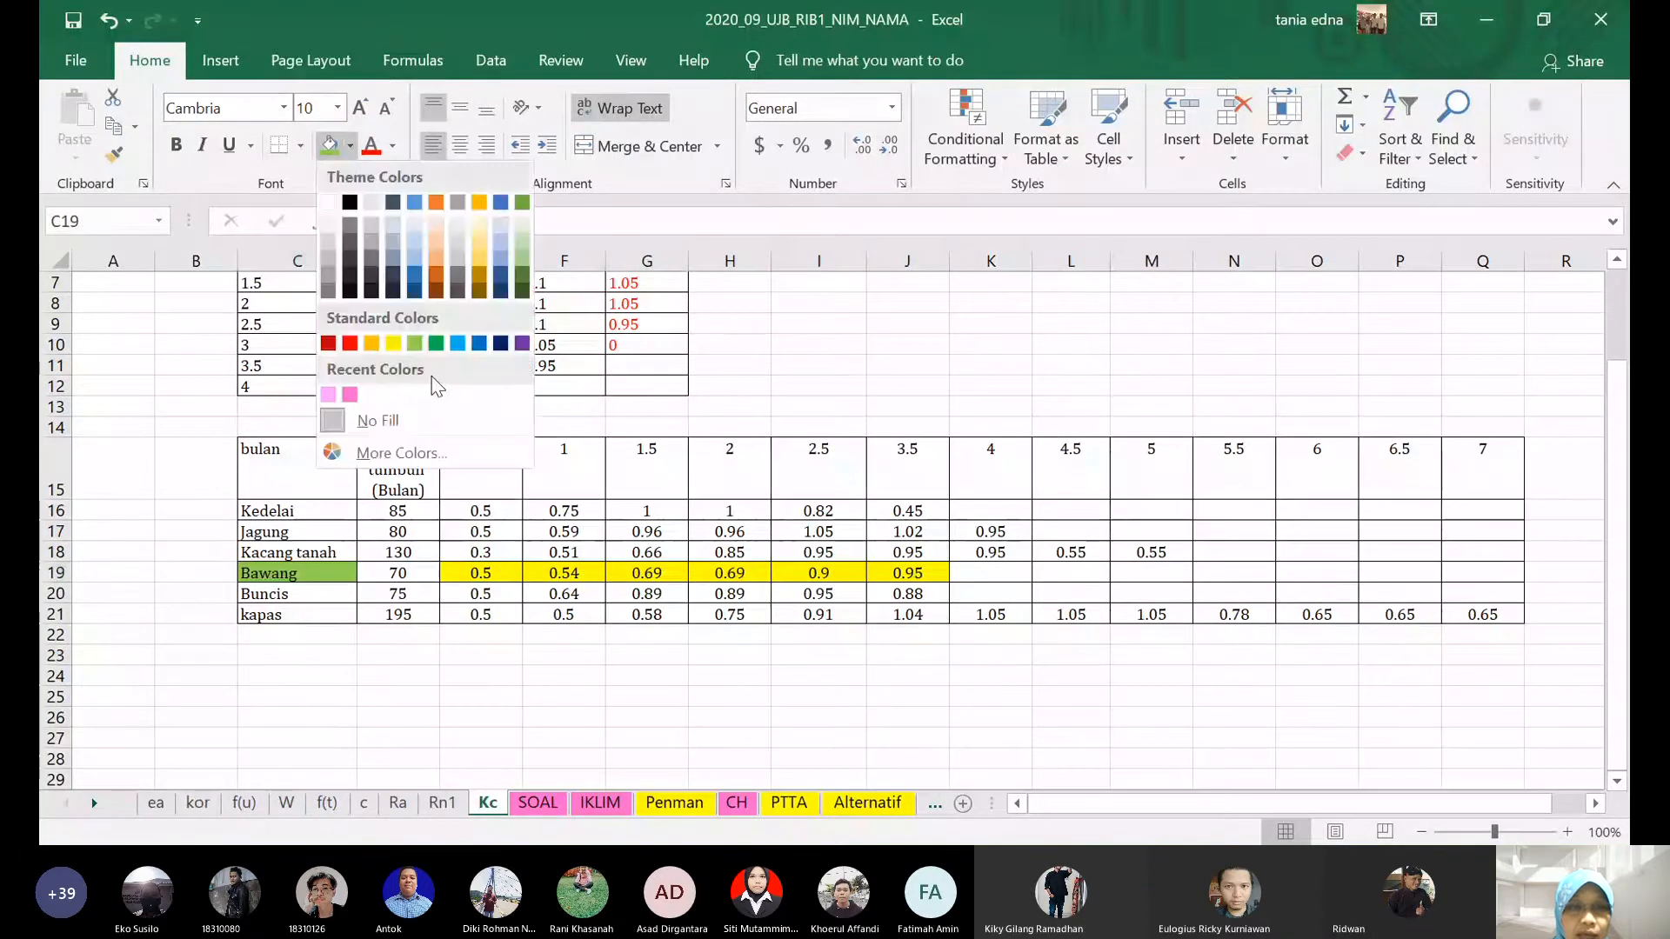
click(391, 340)
- On the PTTA sheet, link the C3 coefficient for Nop II in G21 to Kc!J4
click(737, 802)
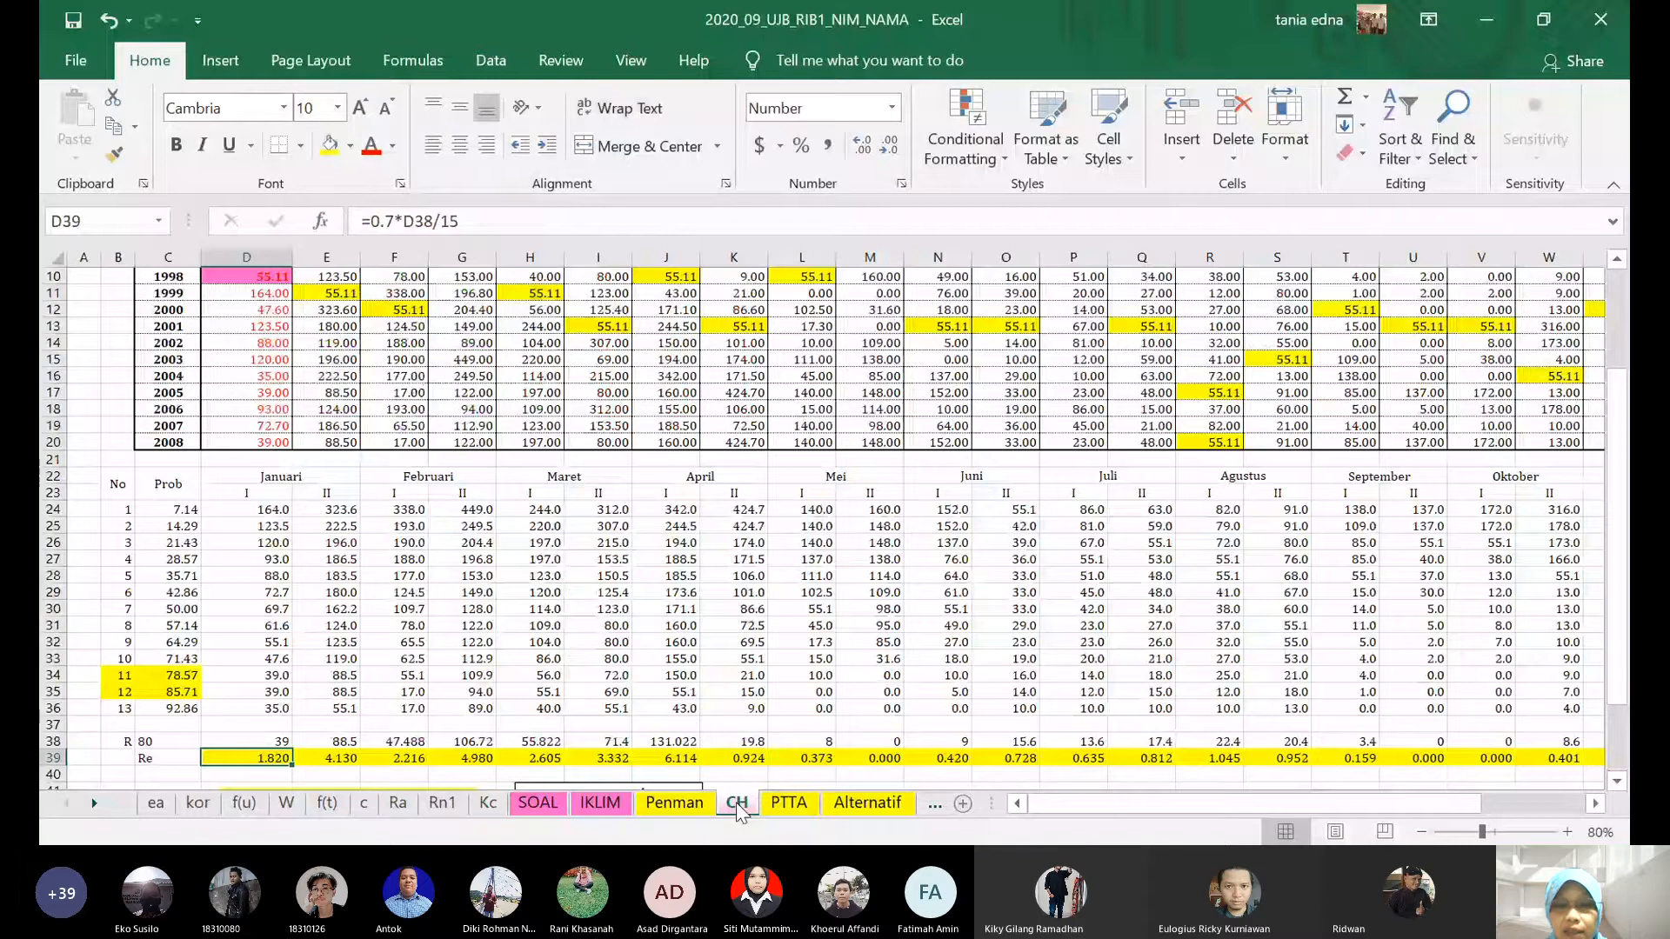
click(789, 802)
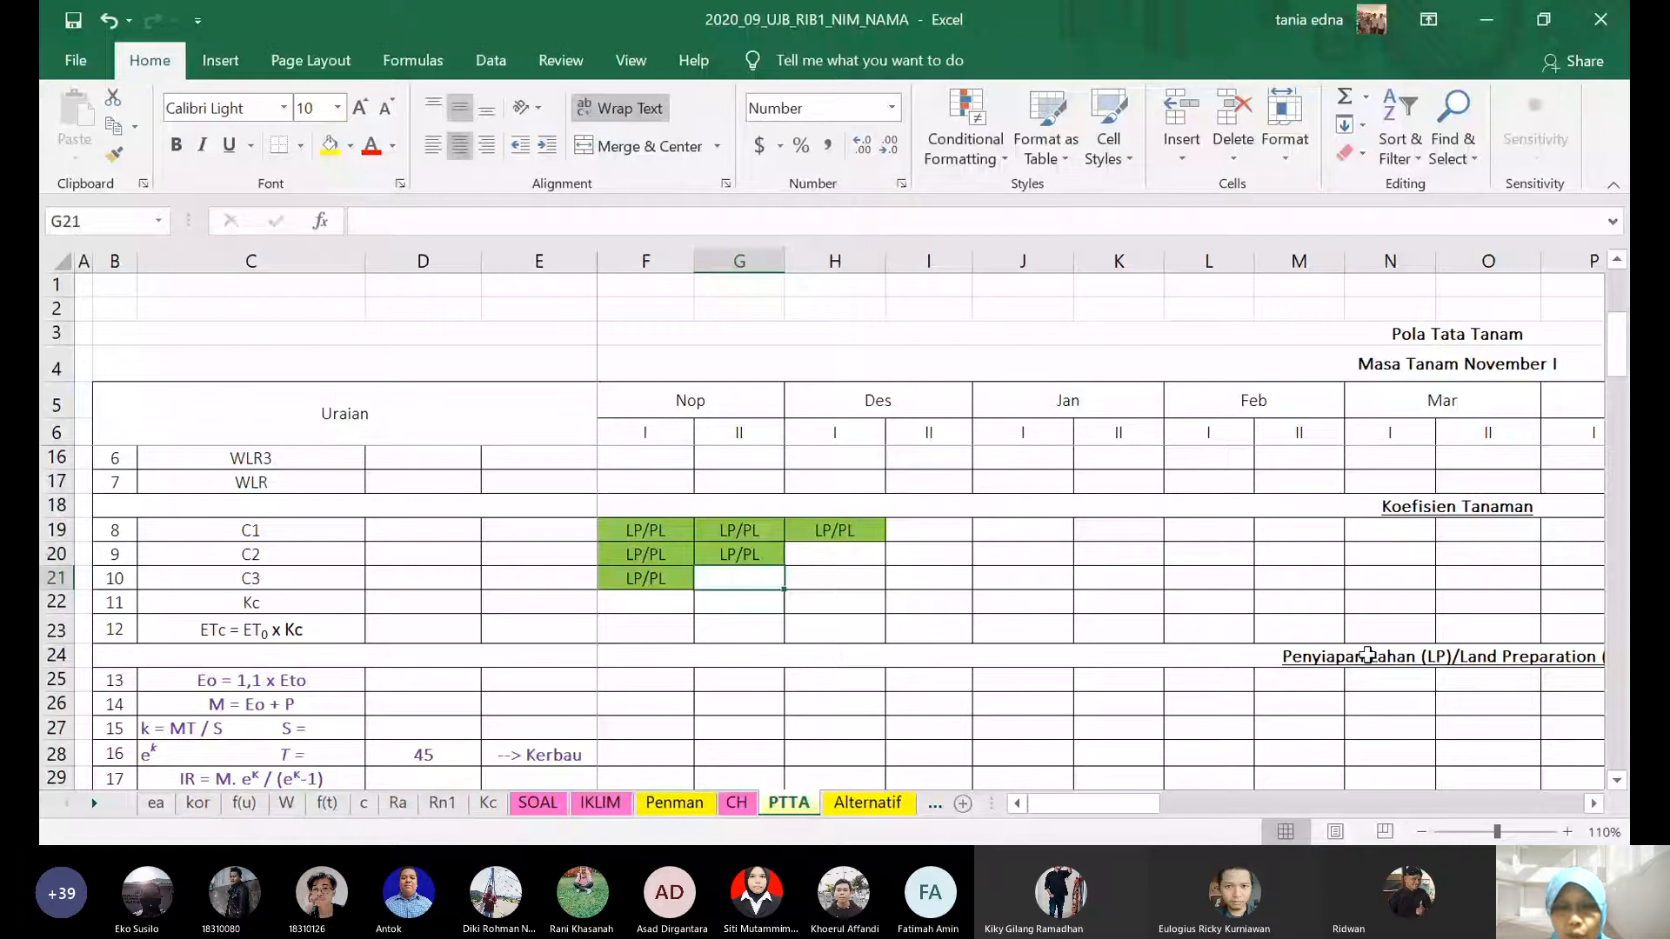
scroll(956, 617, up, 1)
text(=)
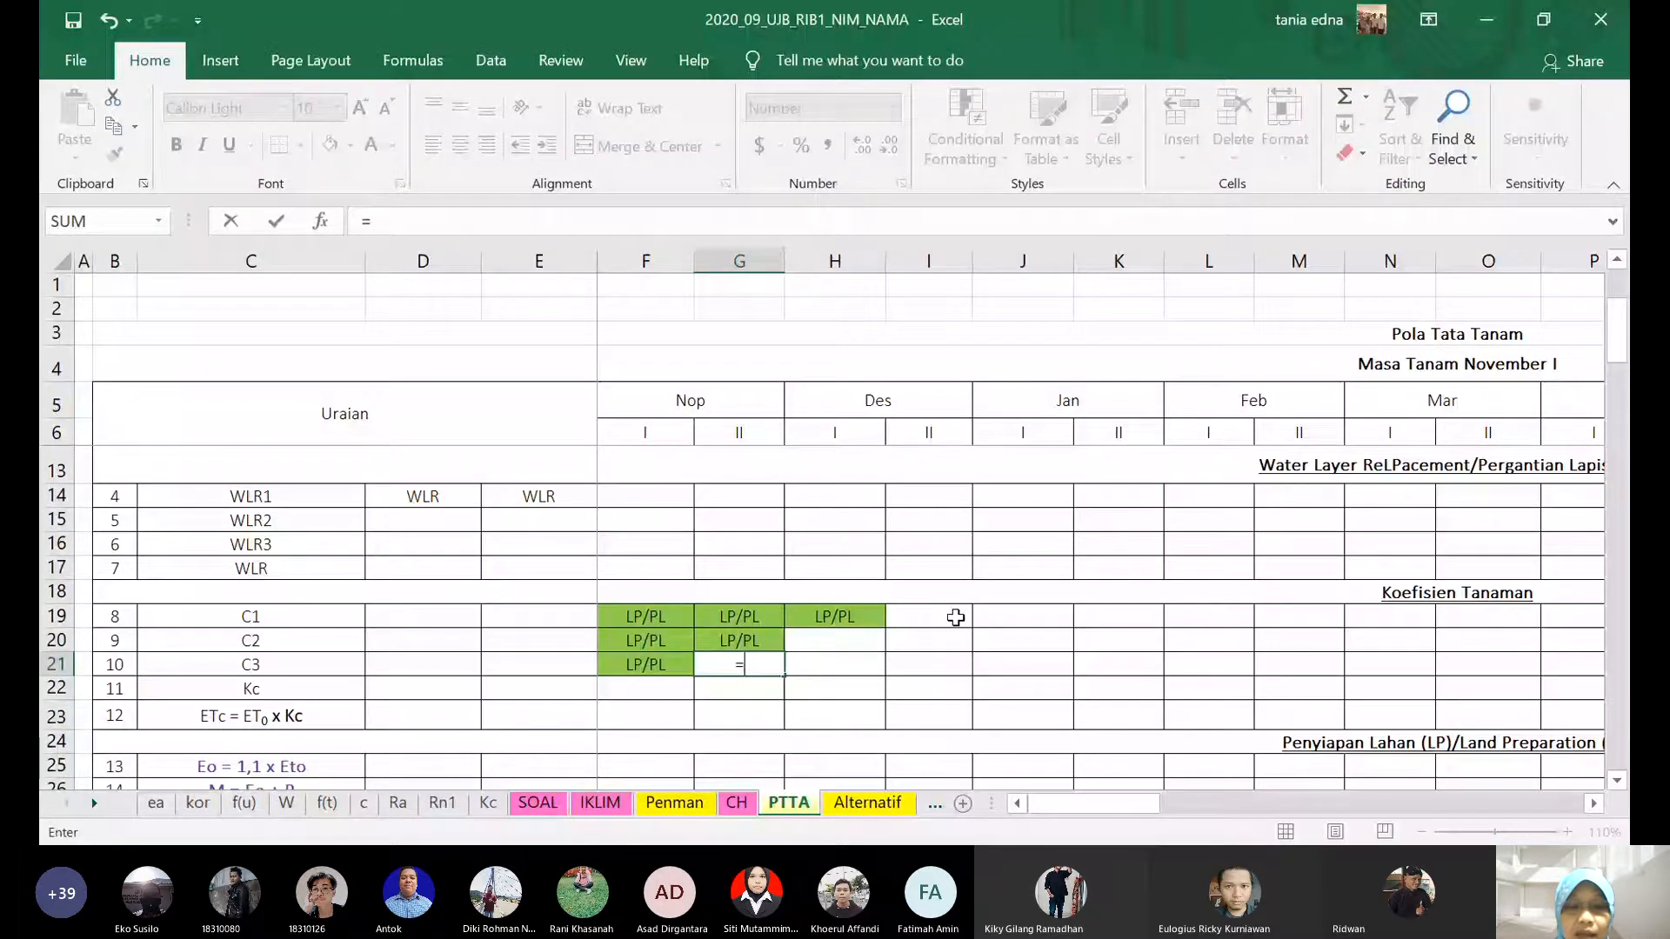
click(489, 804)
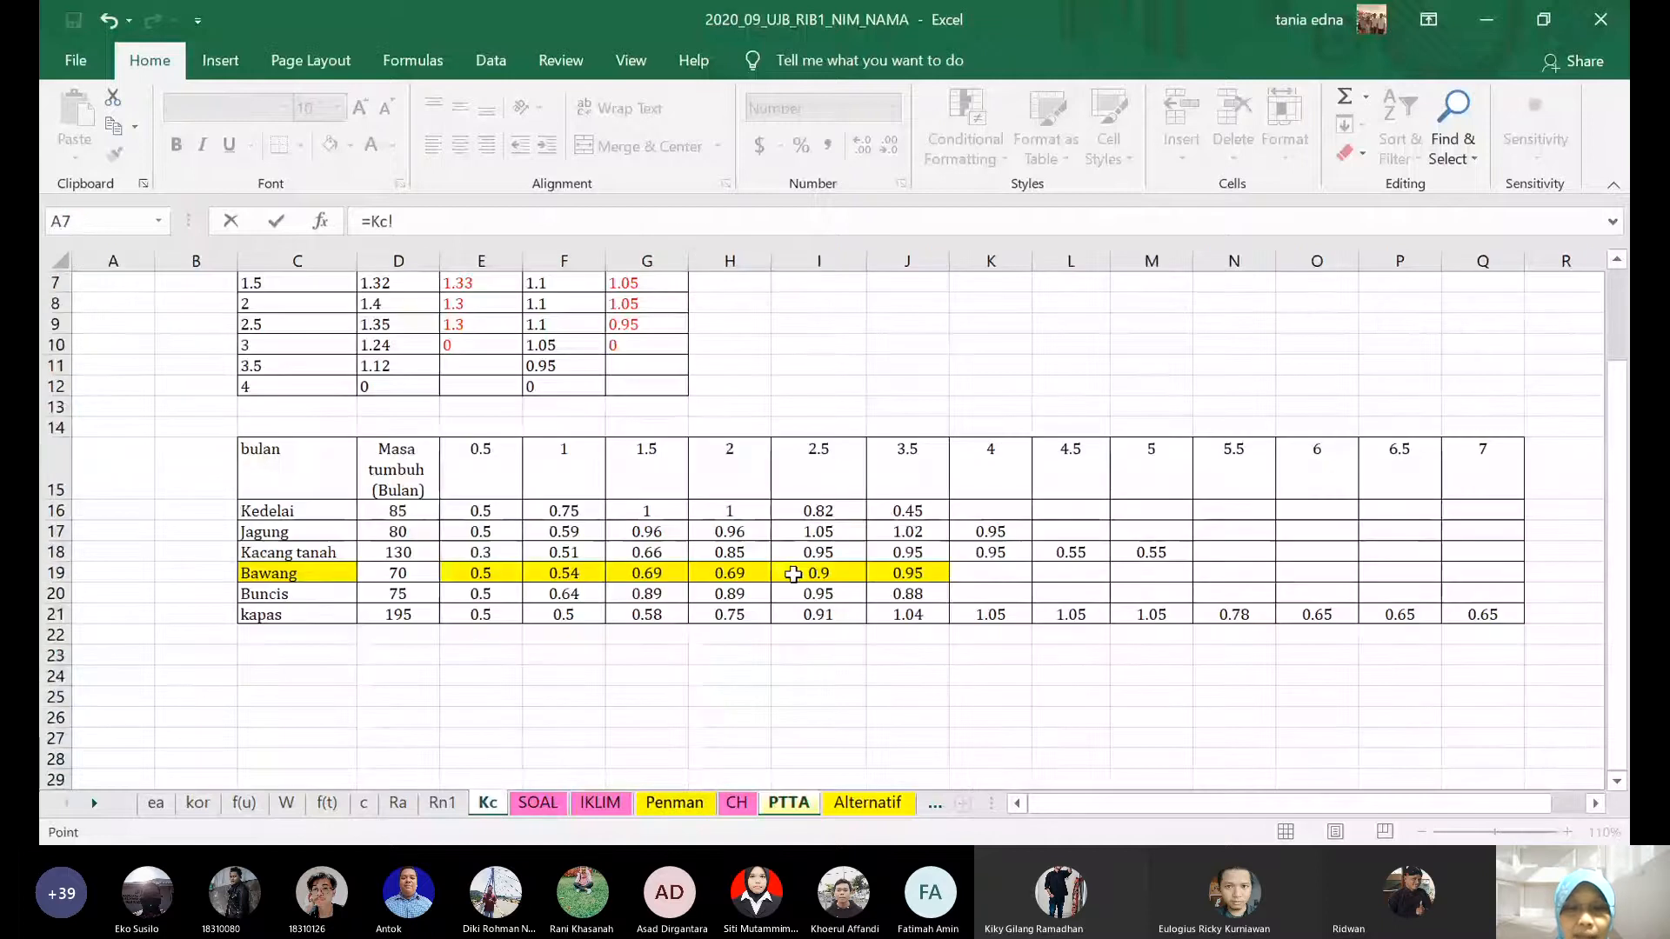
scroll(793, 575, up, 2)
click(895, 351)
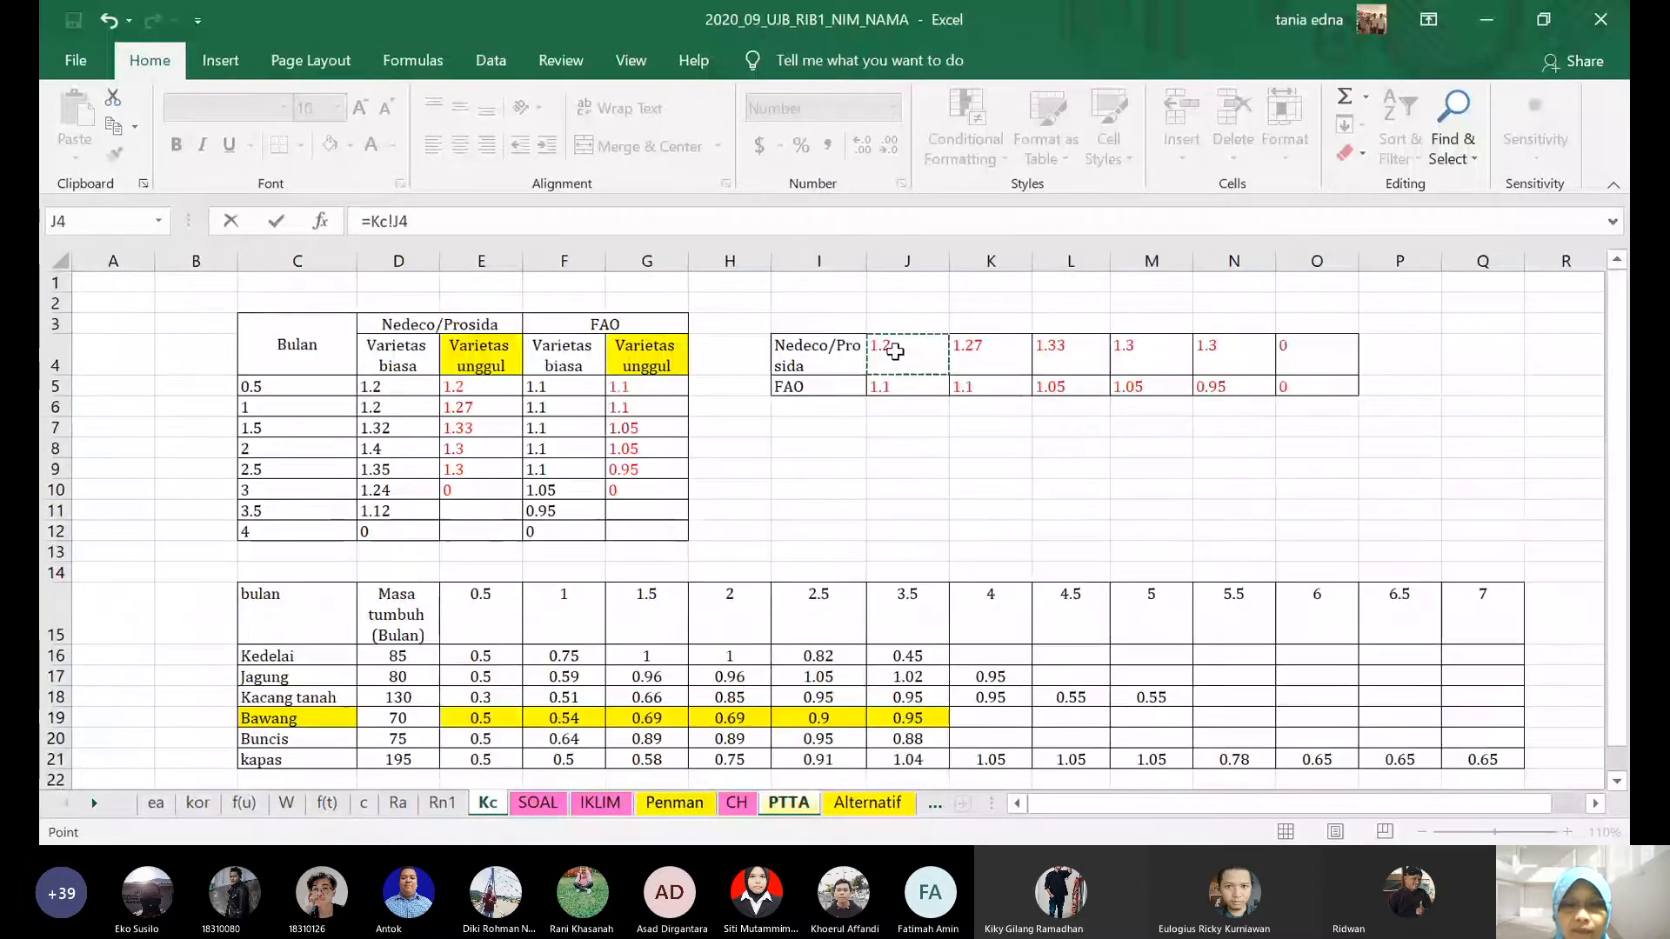
key(Return)
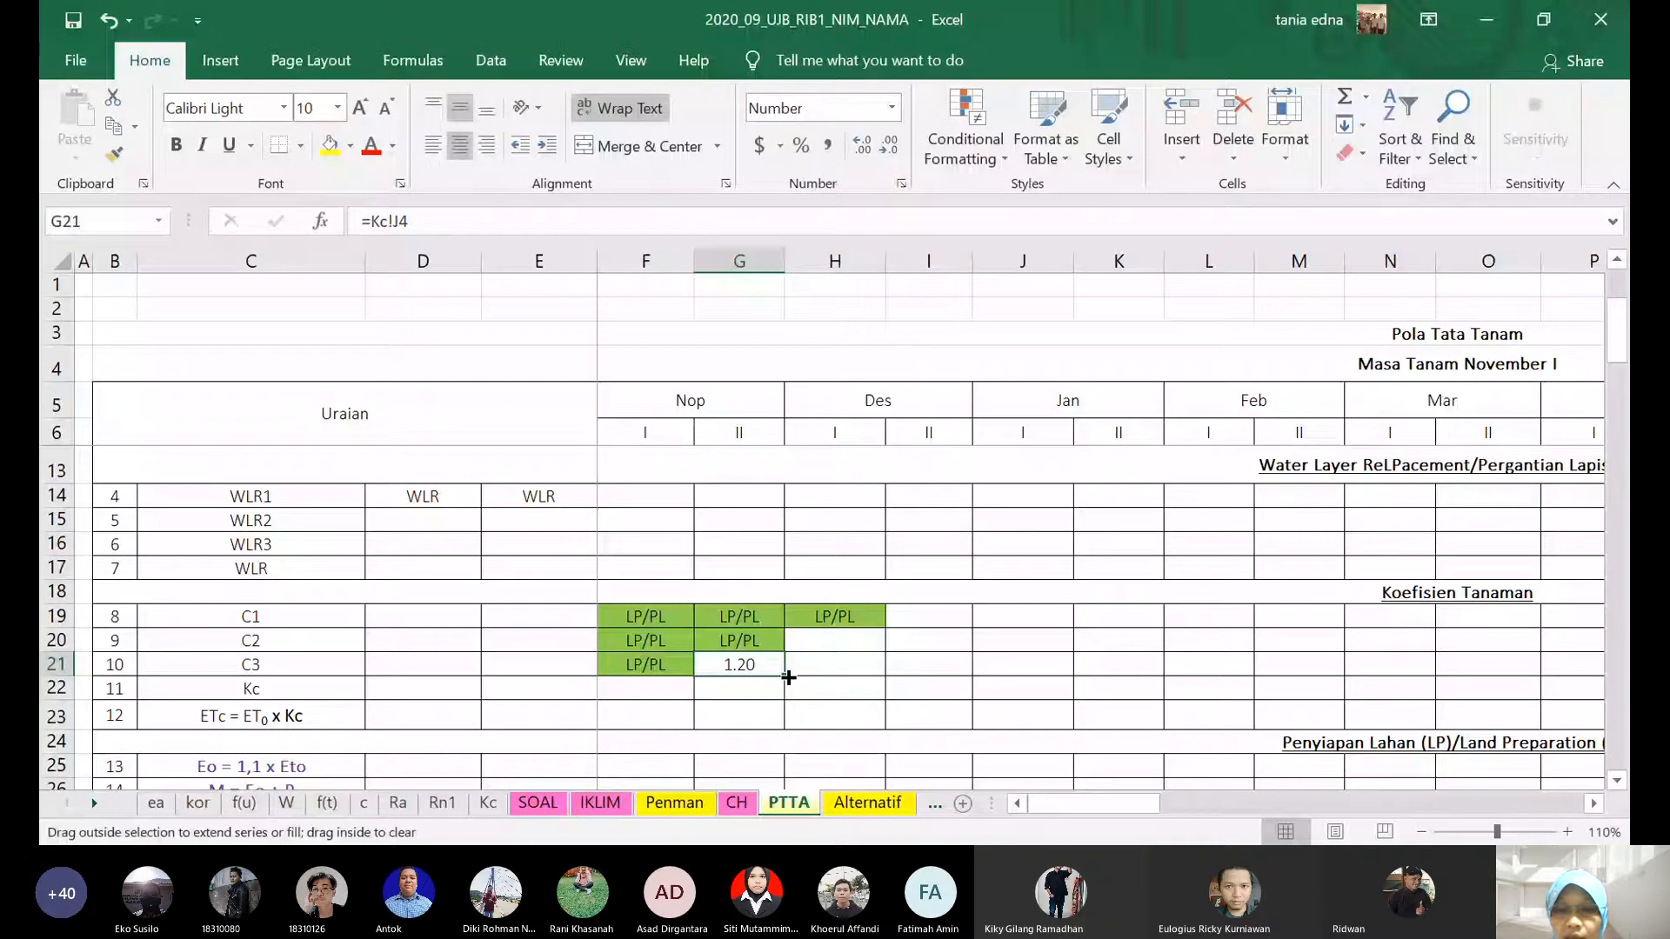
- Extend the G21 formula across the C3 row to L21, leave M21 empty, and shade G21:L21 yellow
drag(788, 678, 1301, 703)
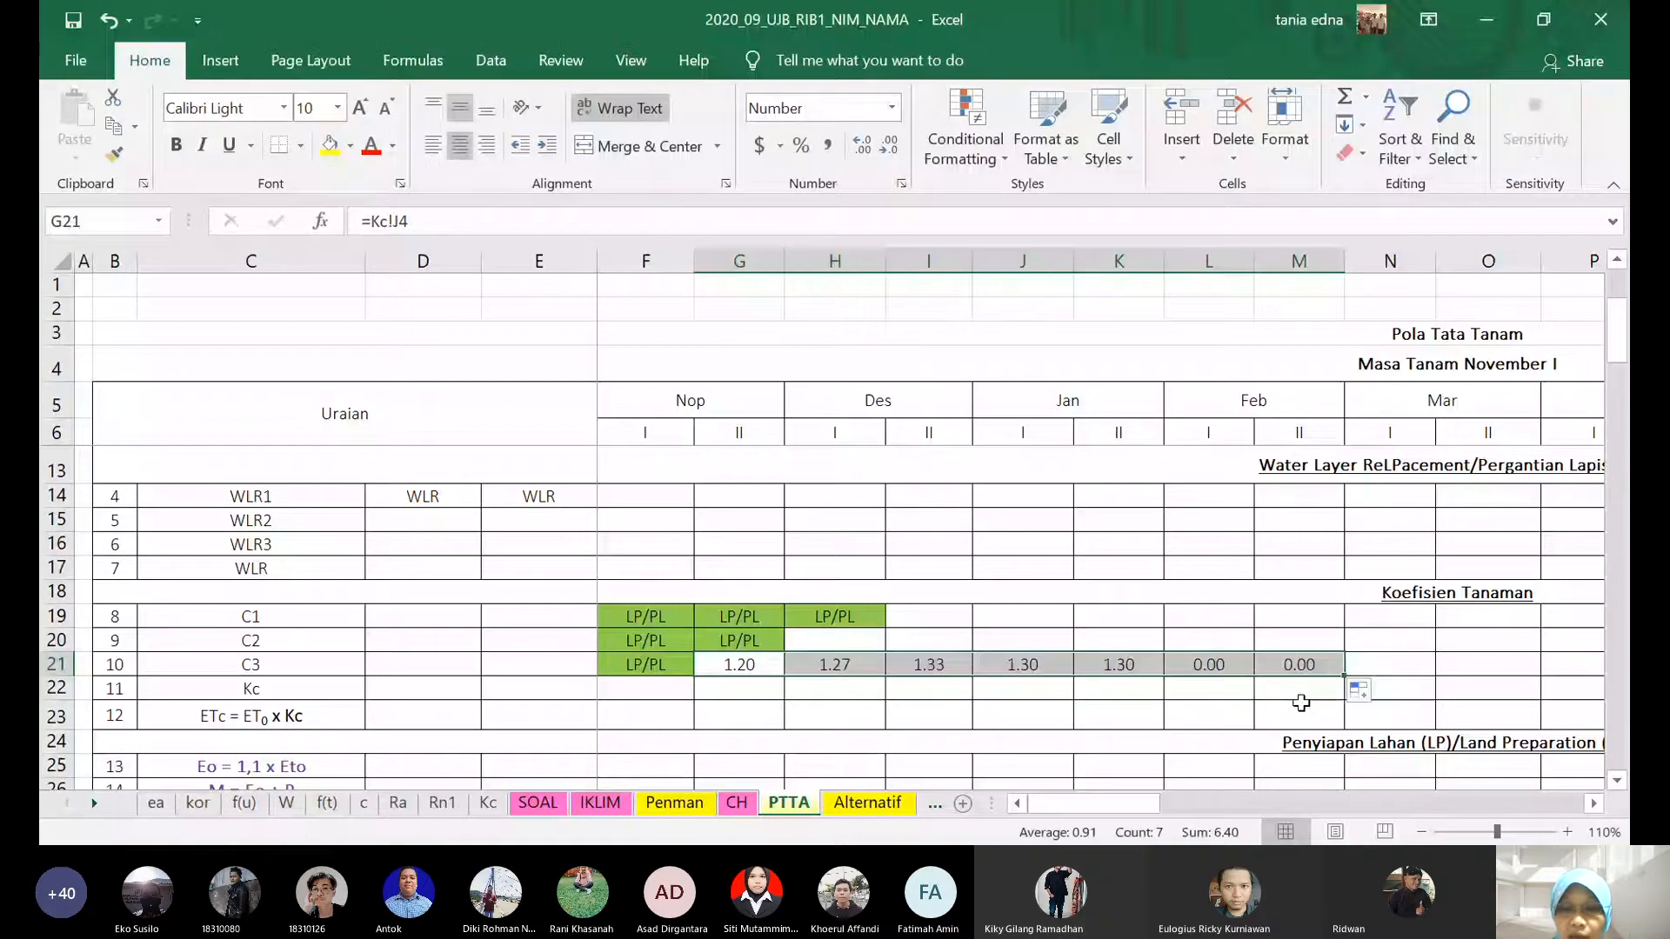
click(1298, 665)
key(Delete)
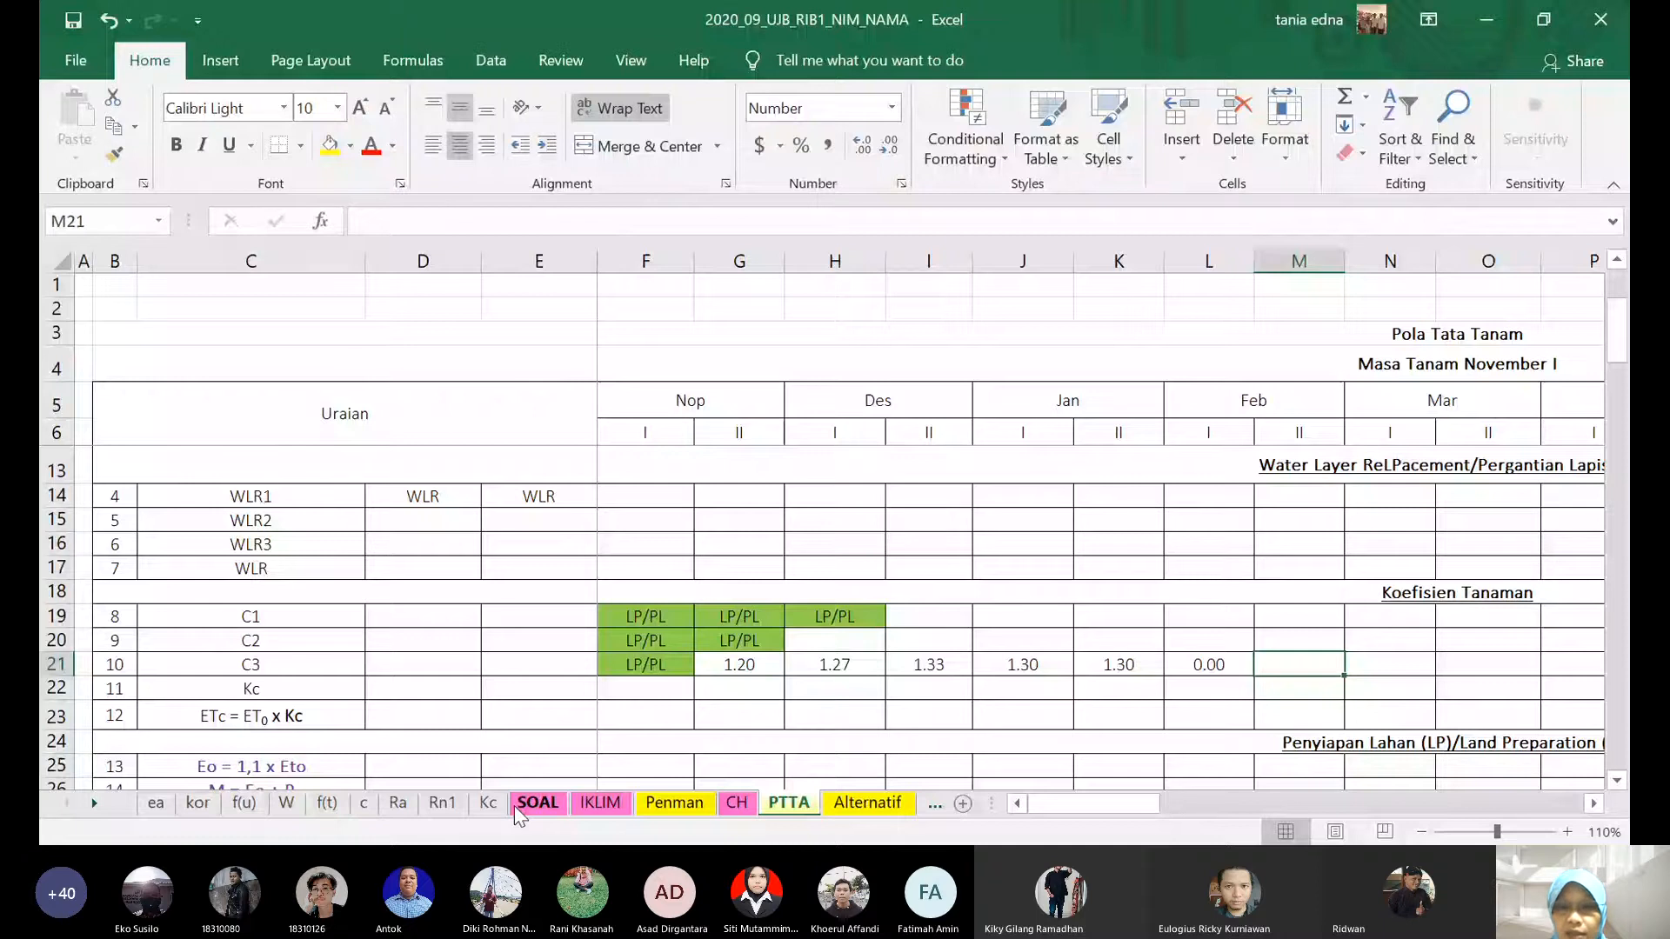
click(489, 802)
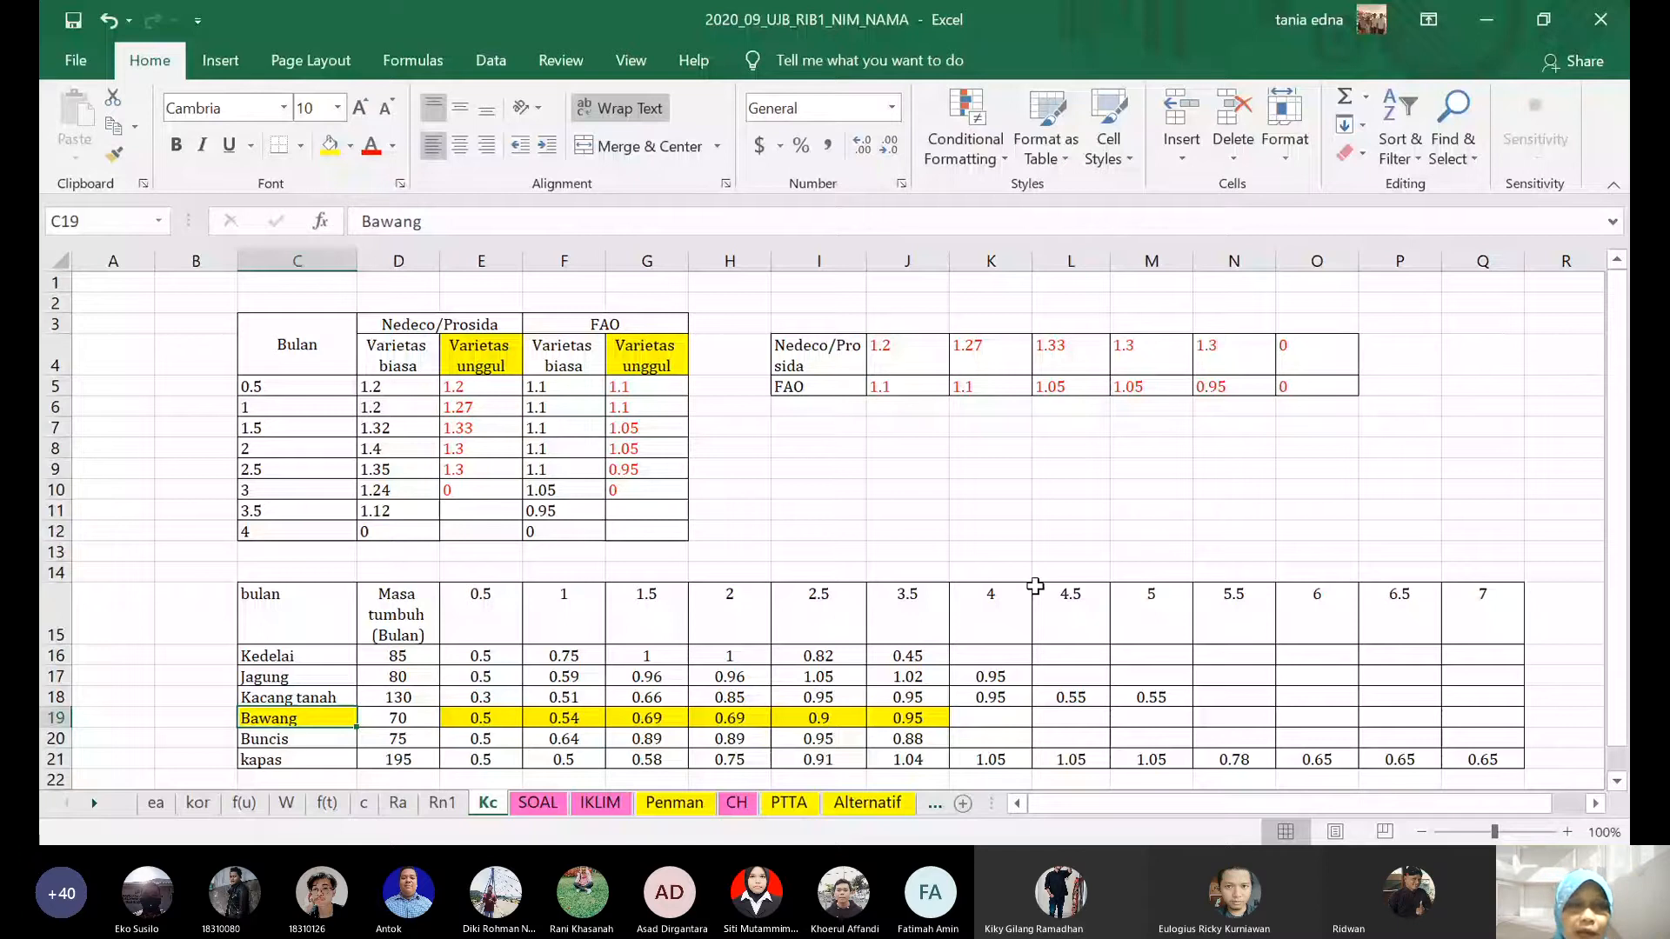
click(789, 803)
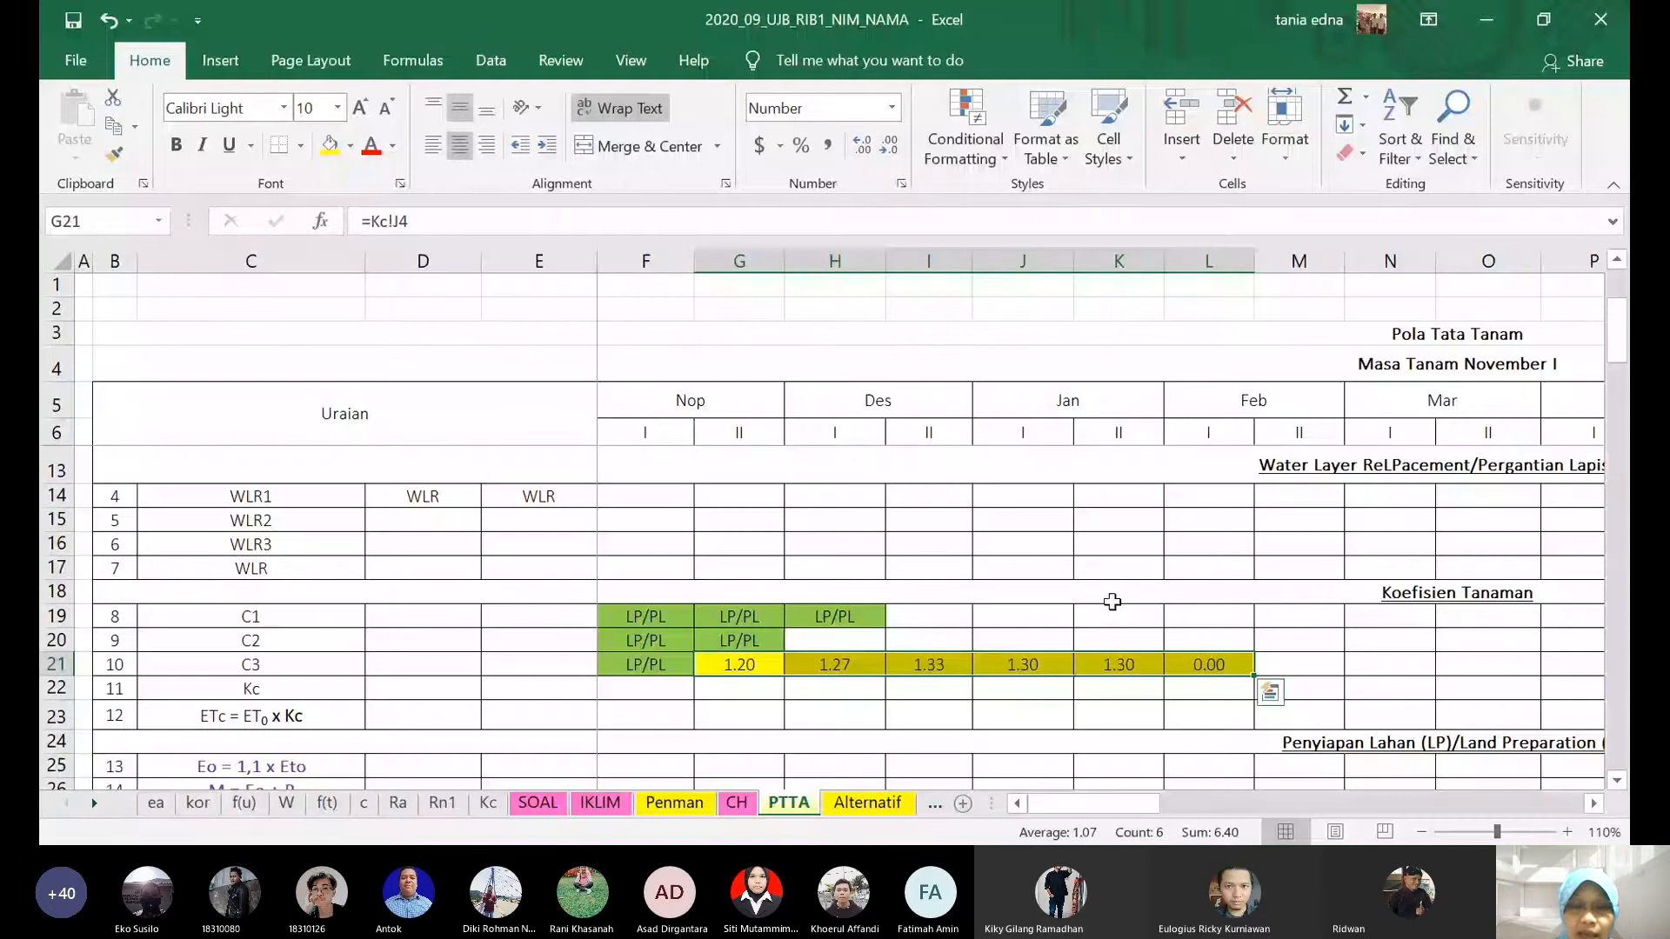
- Set H20 in the C2 row to =G21, extend it across to M20, and shade H20:M20 yellow
scroll(1112, 602, down, 1)
click(835, 555)
text(=)
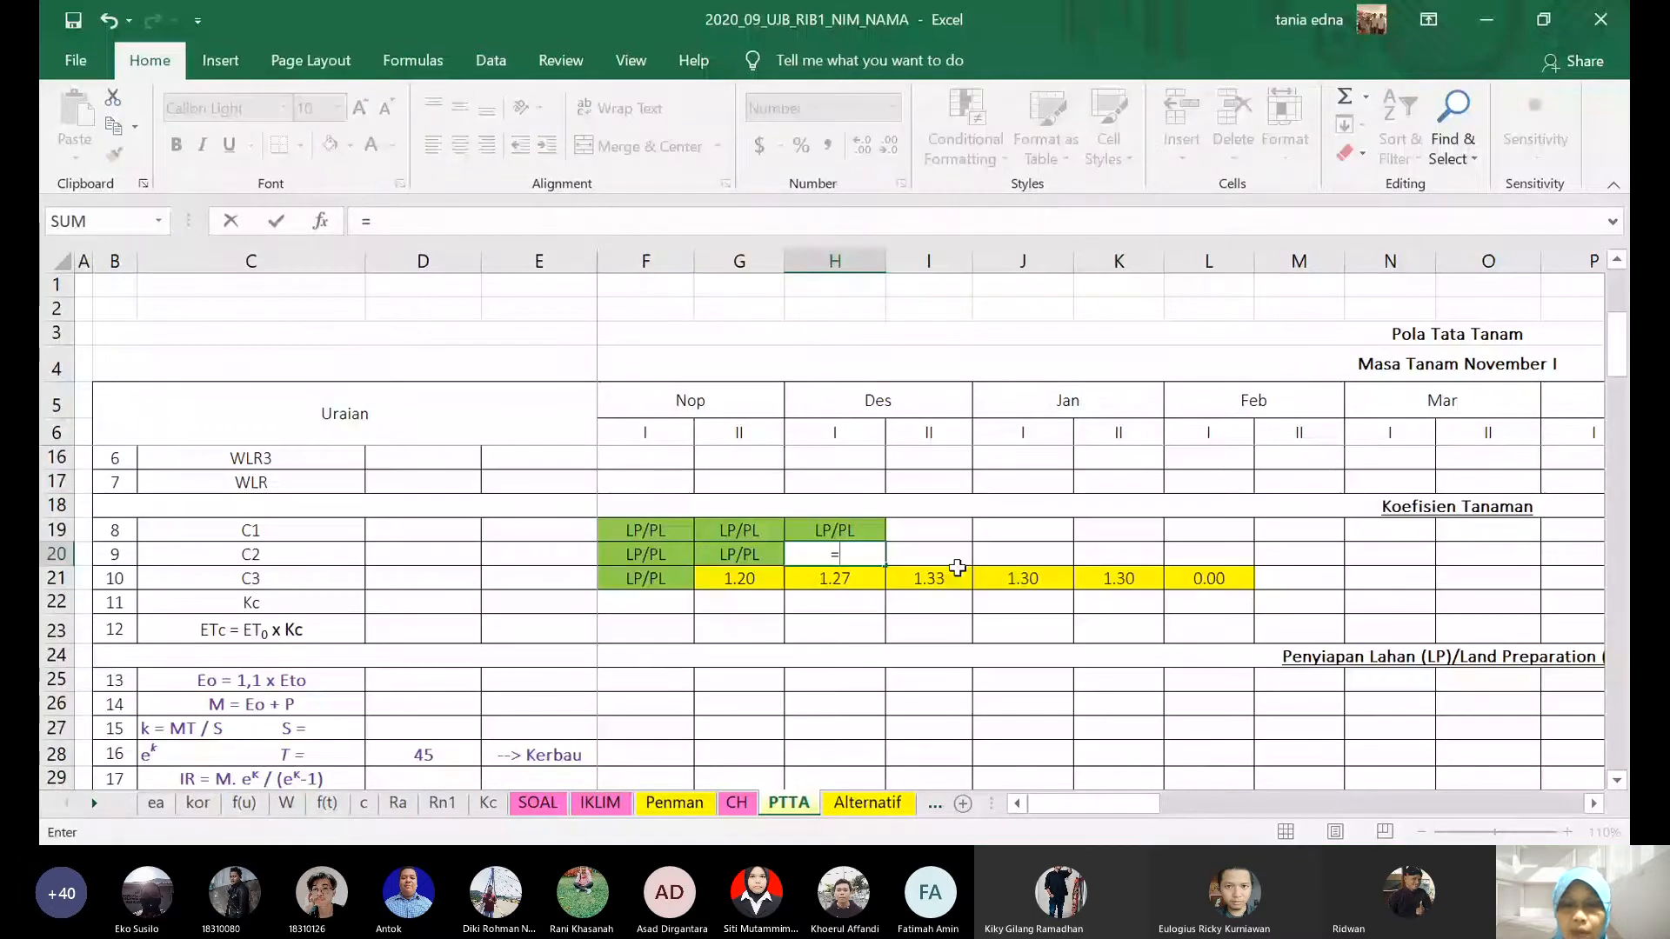
click(744, 578)
key(Return)
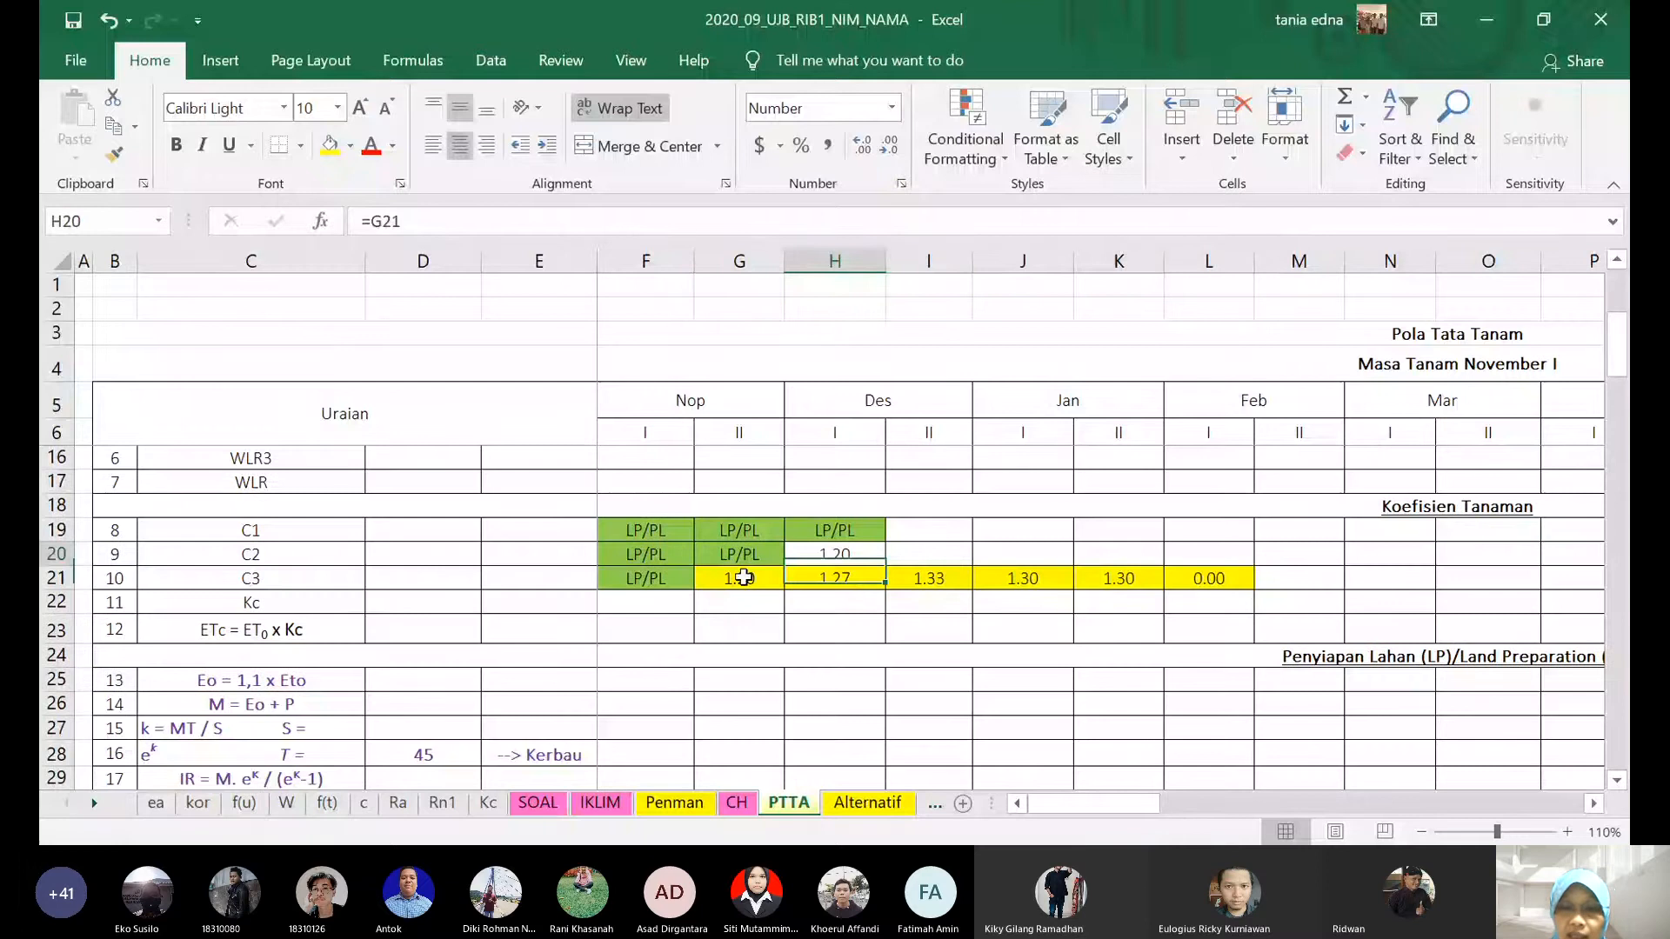
drag(886, 566, 1305, 566)
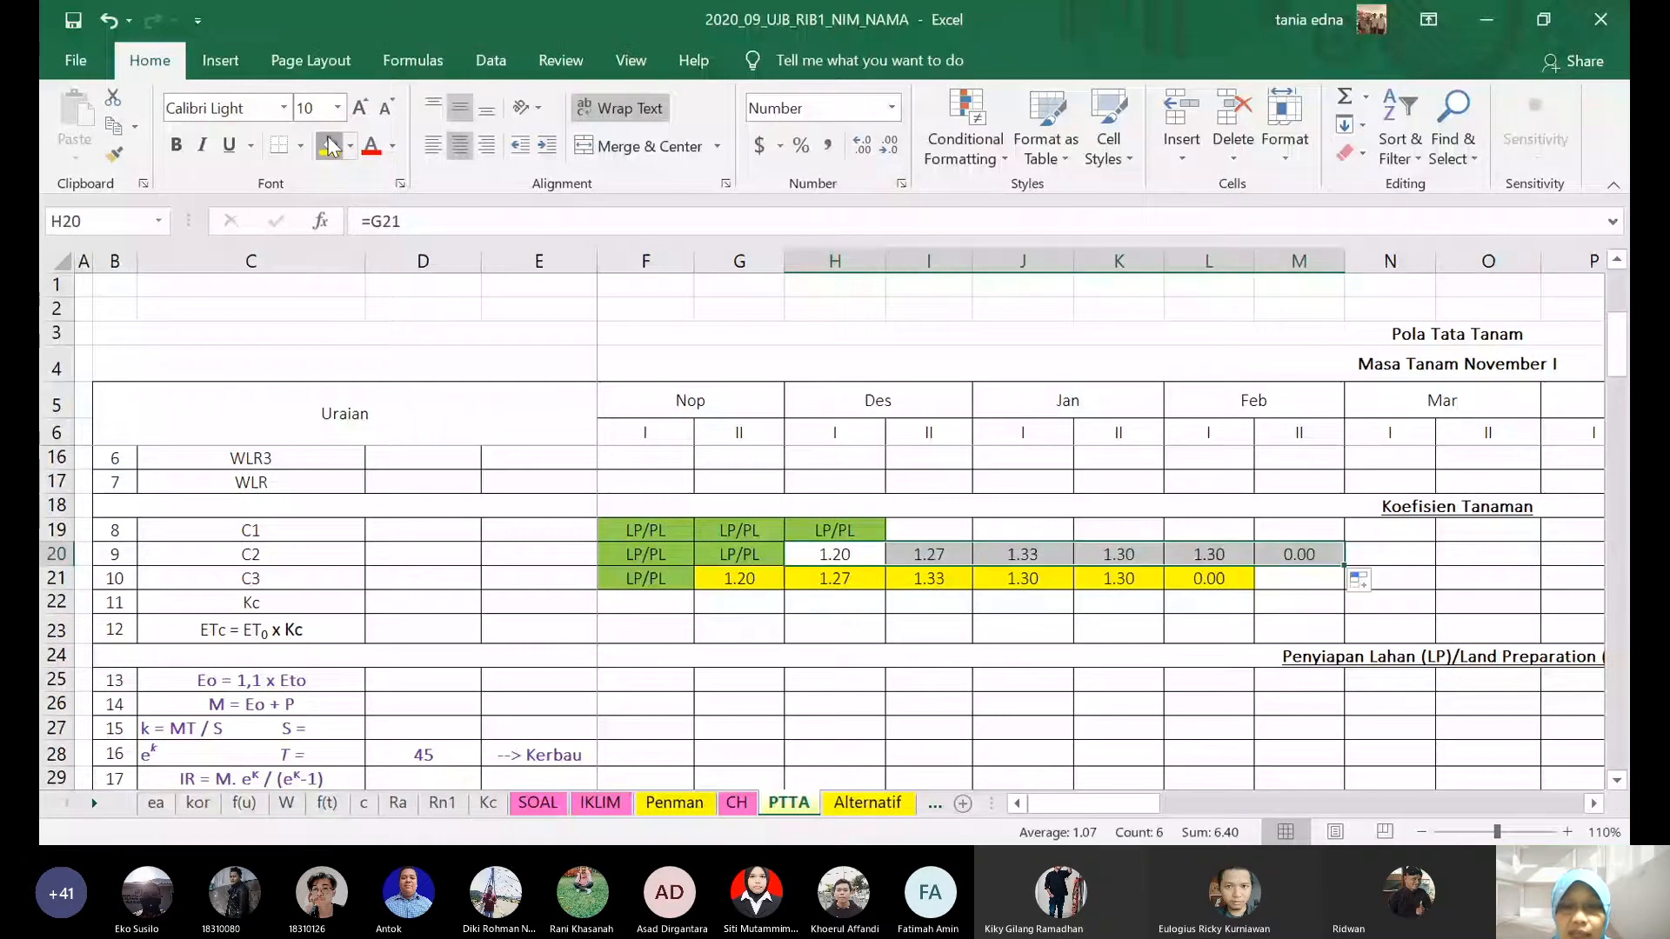
click(331, 146)
- Set I19 in the C1 row to =G21, extend it across to N19, and shade I19:N19 yellow
click(949, 528)
text(=)
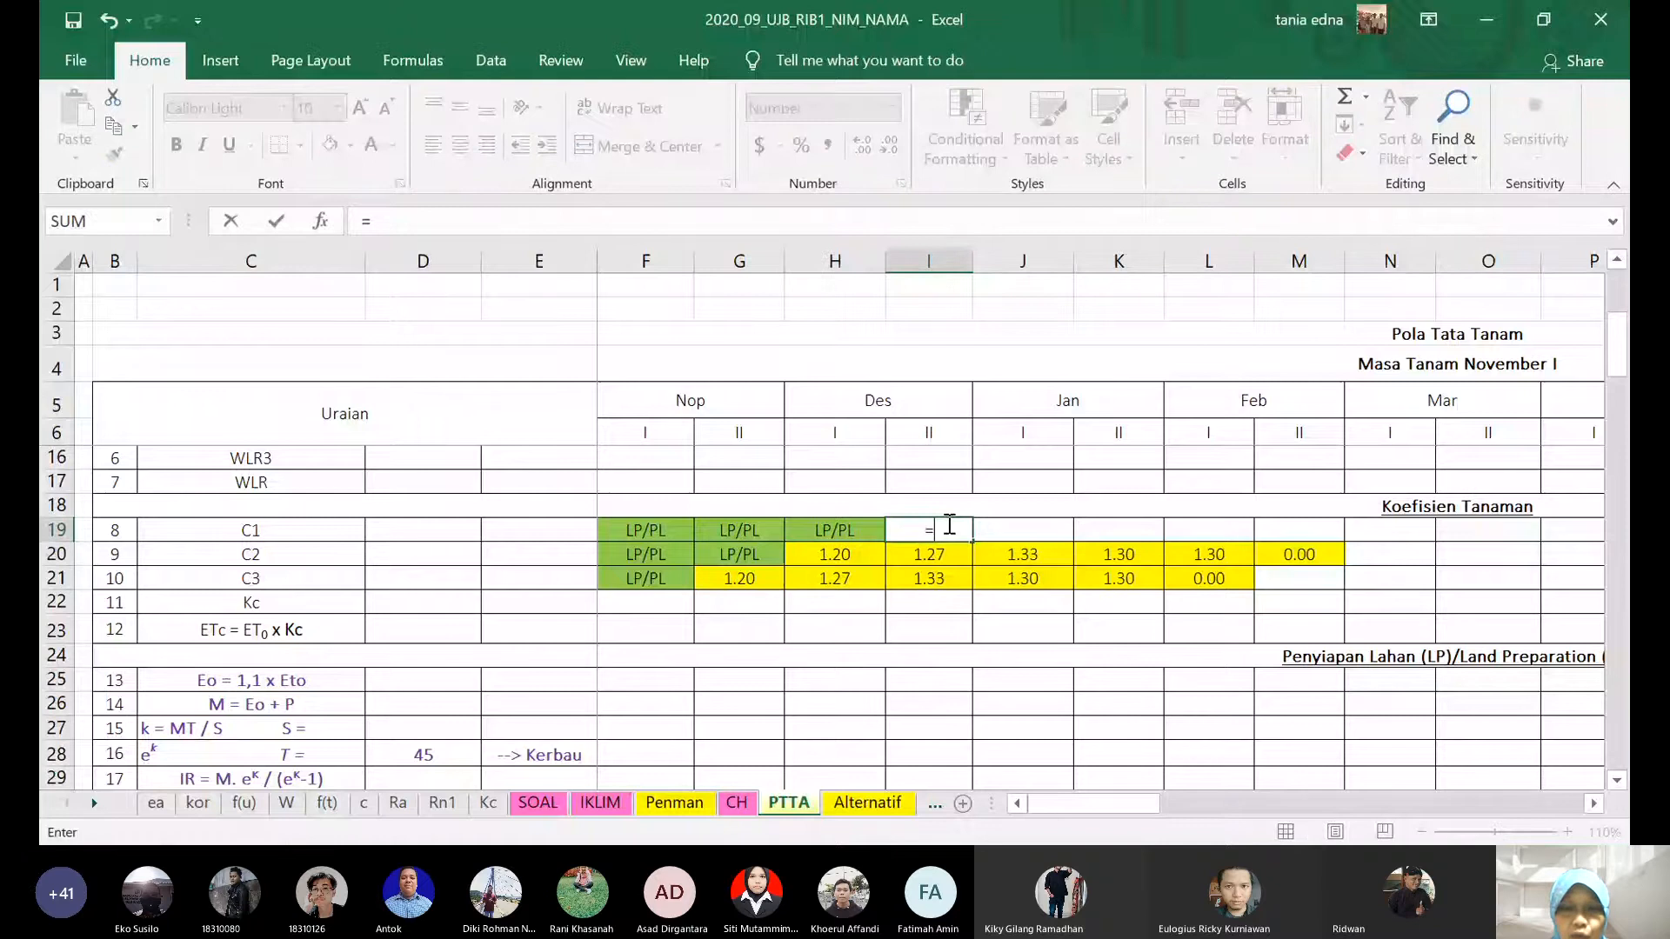
click(739, 578)
key(Return)
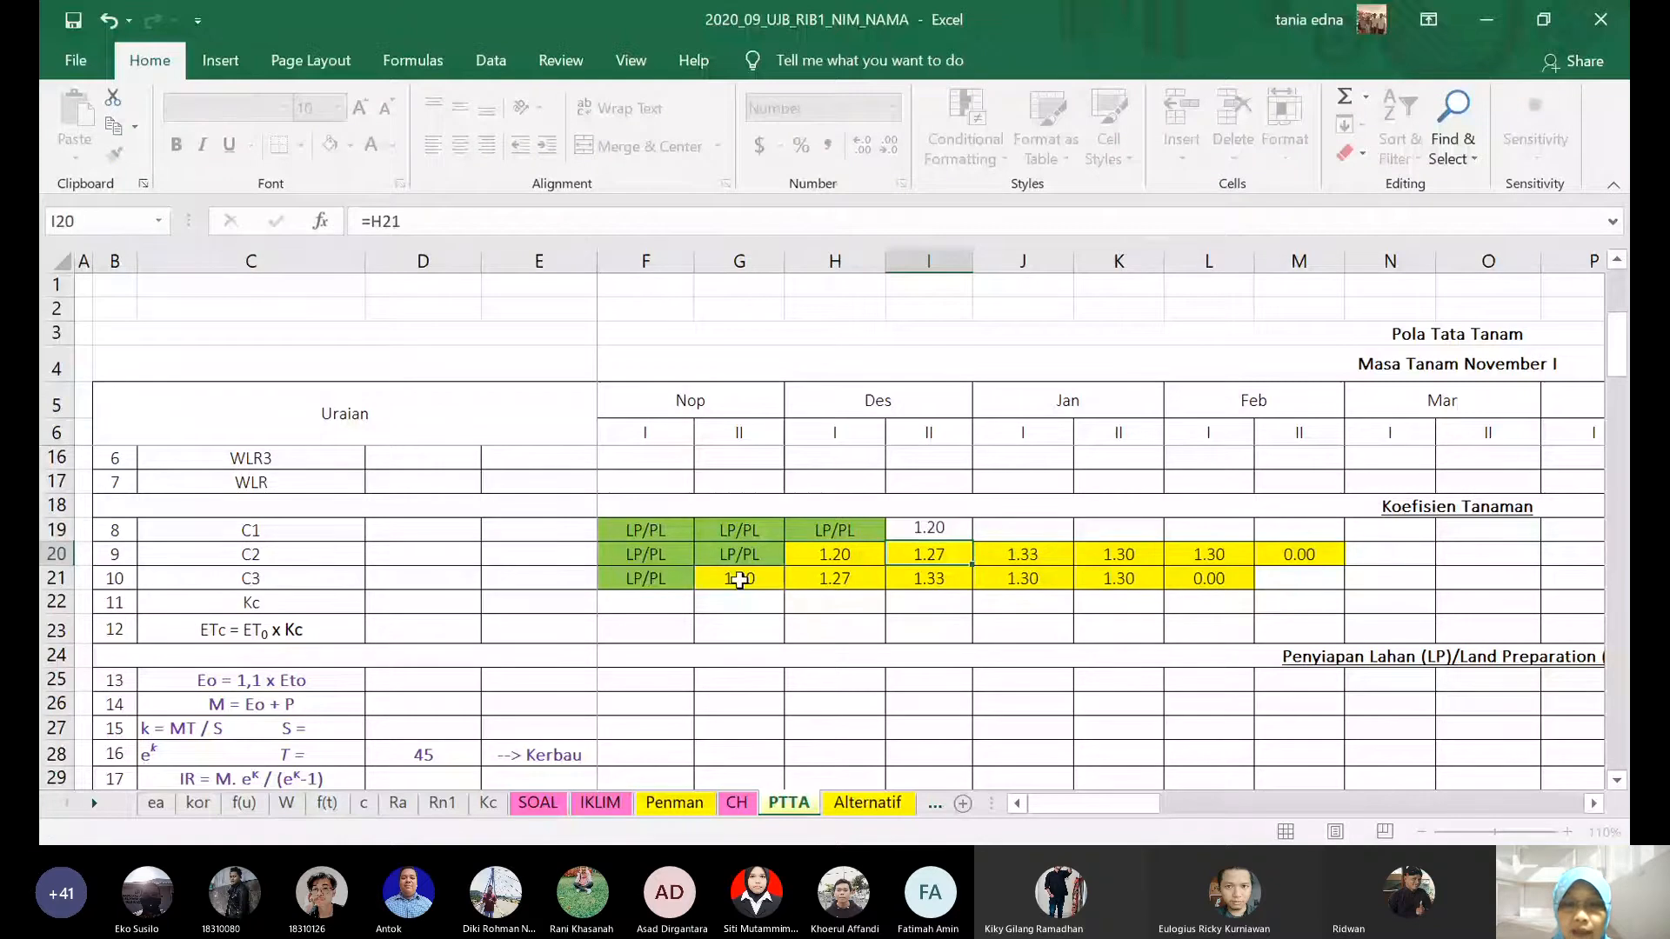
click(957, 532)
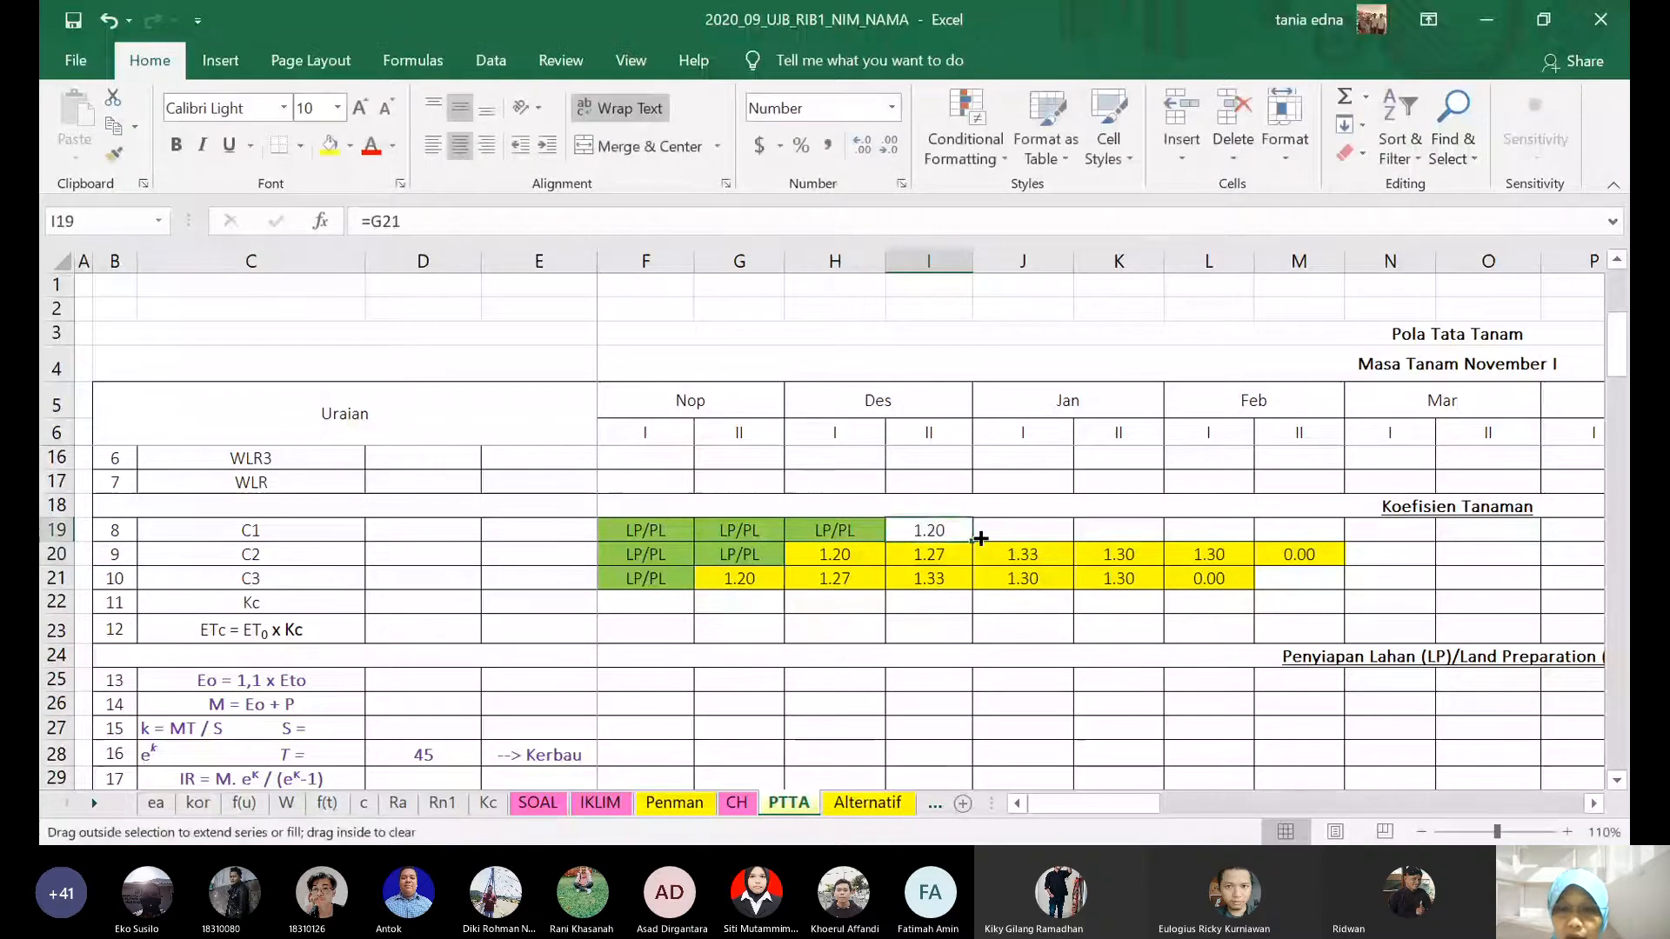
drag(980, 539, 1390, 532)
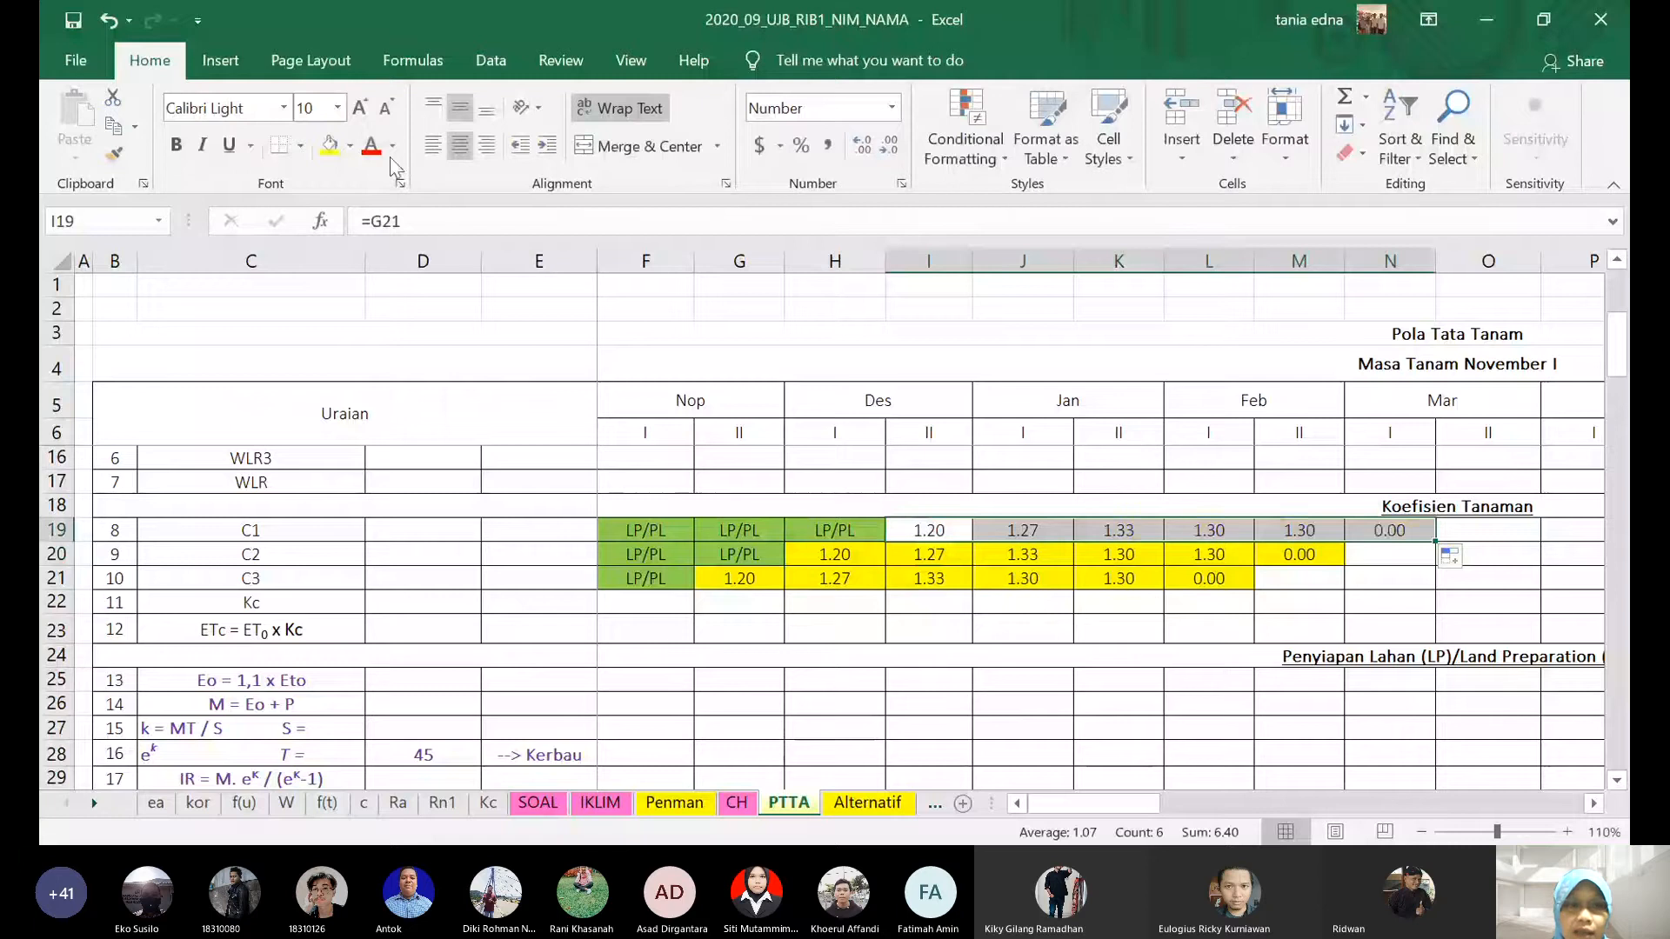
click(330, 146)
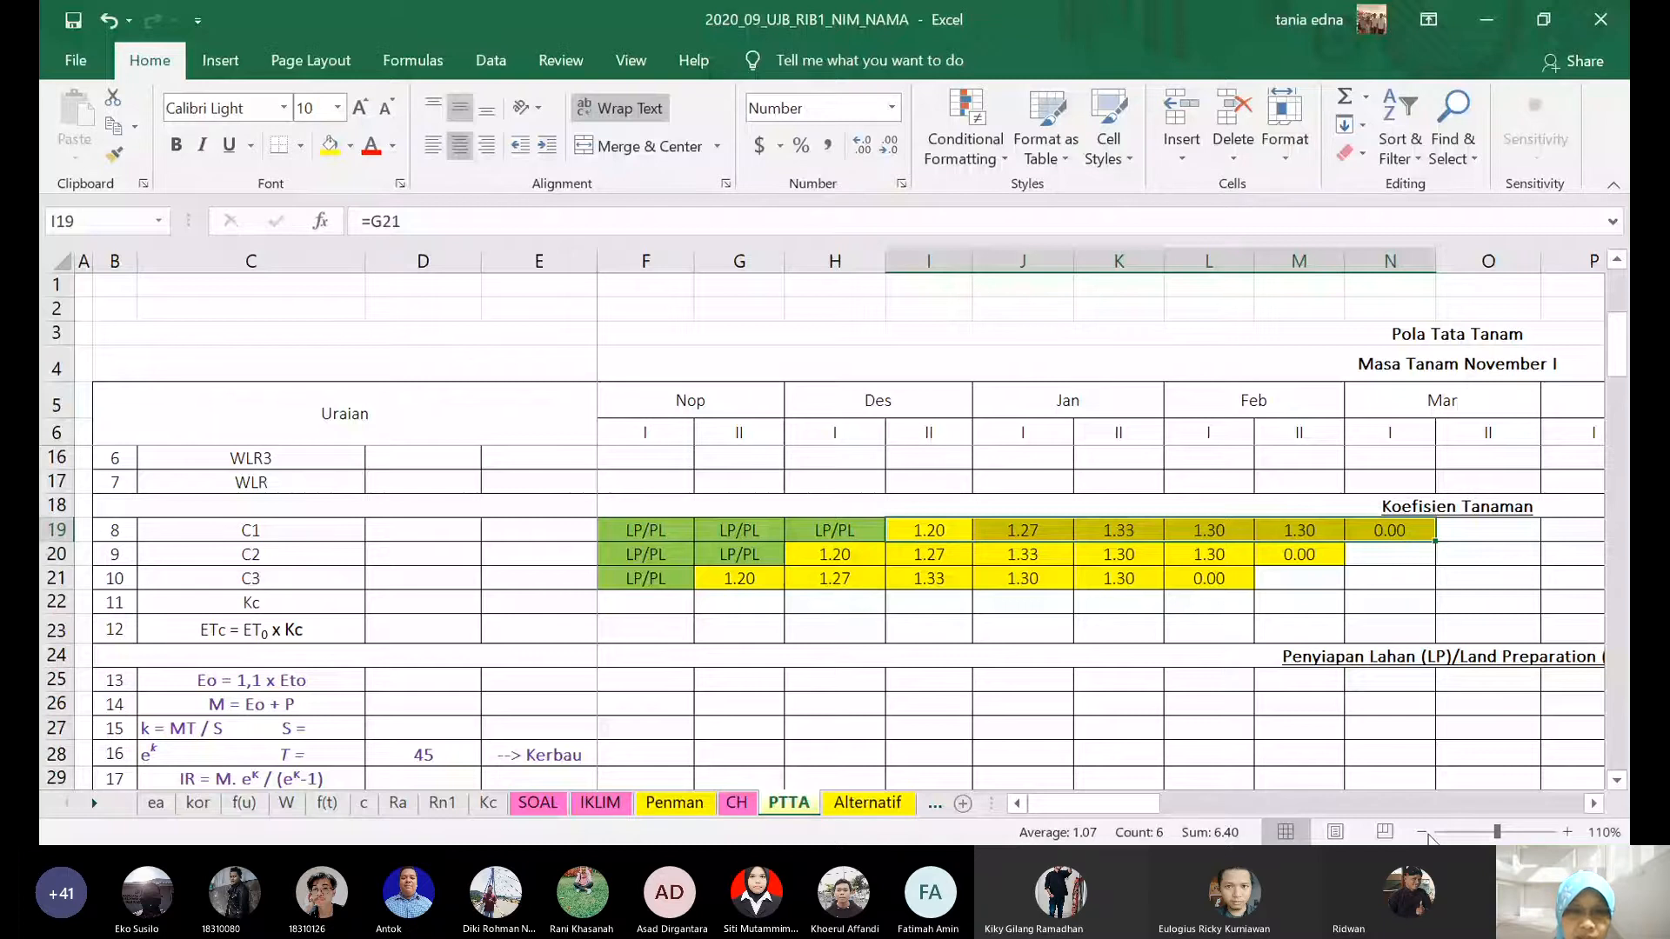
- Enter LP/PL in the Kc and ETc rows from Nop I to Des I, and undo the last change
scroll(700, 633, down, 2)
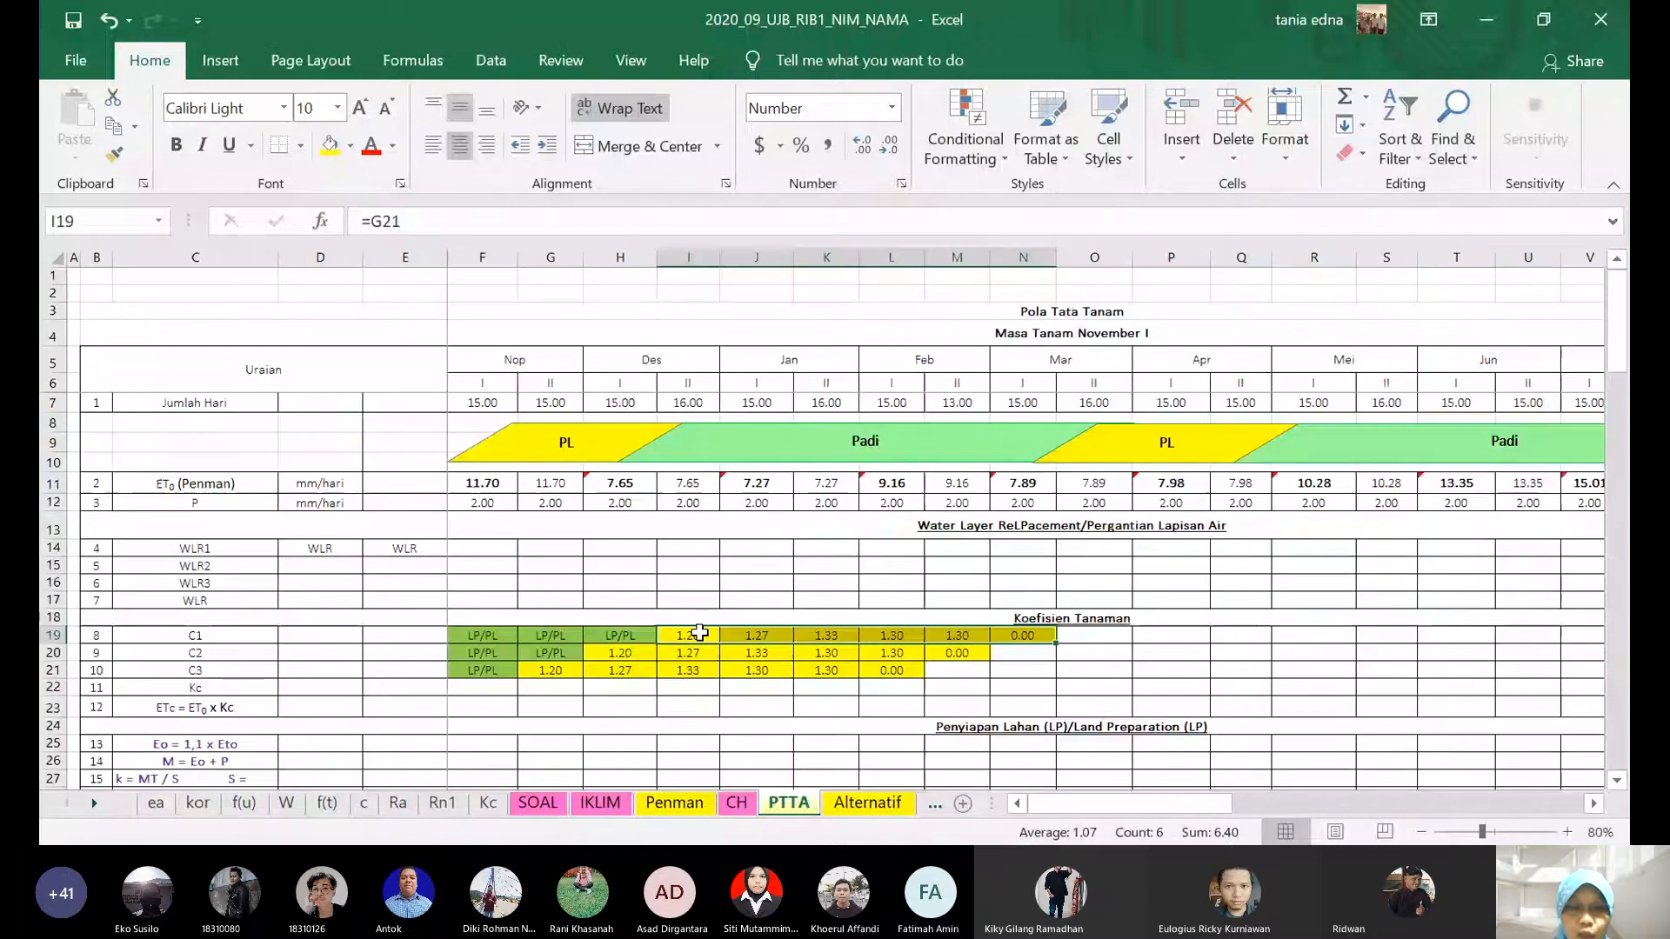
key(ctrl+Left)
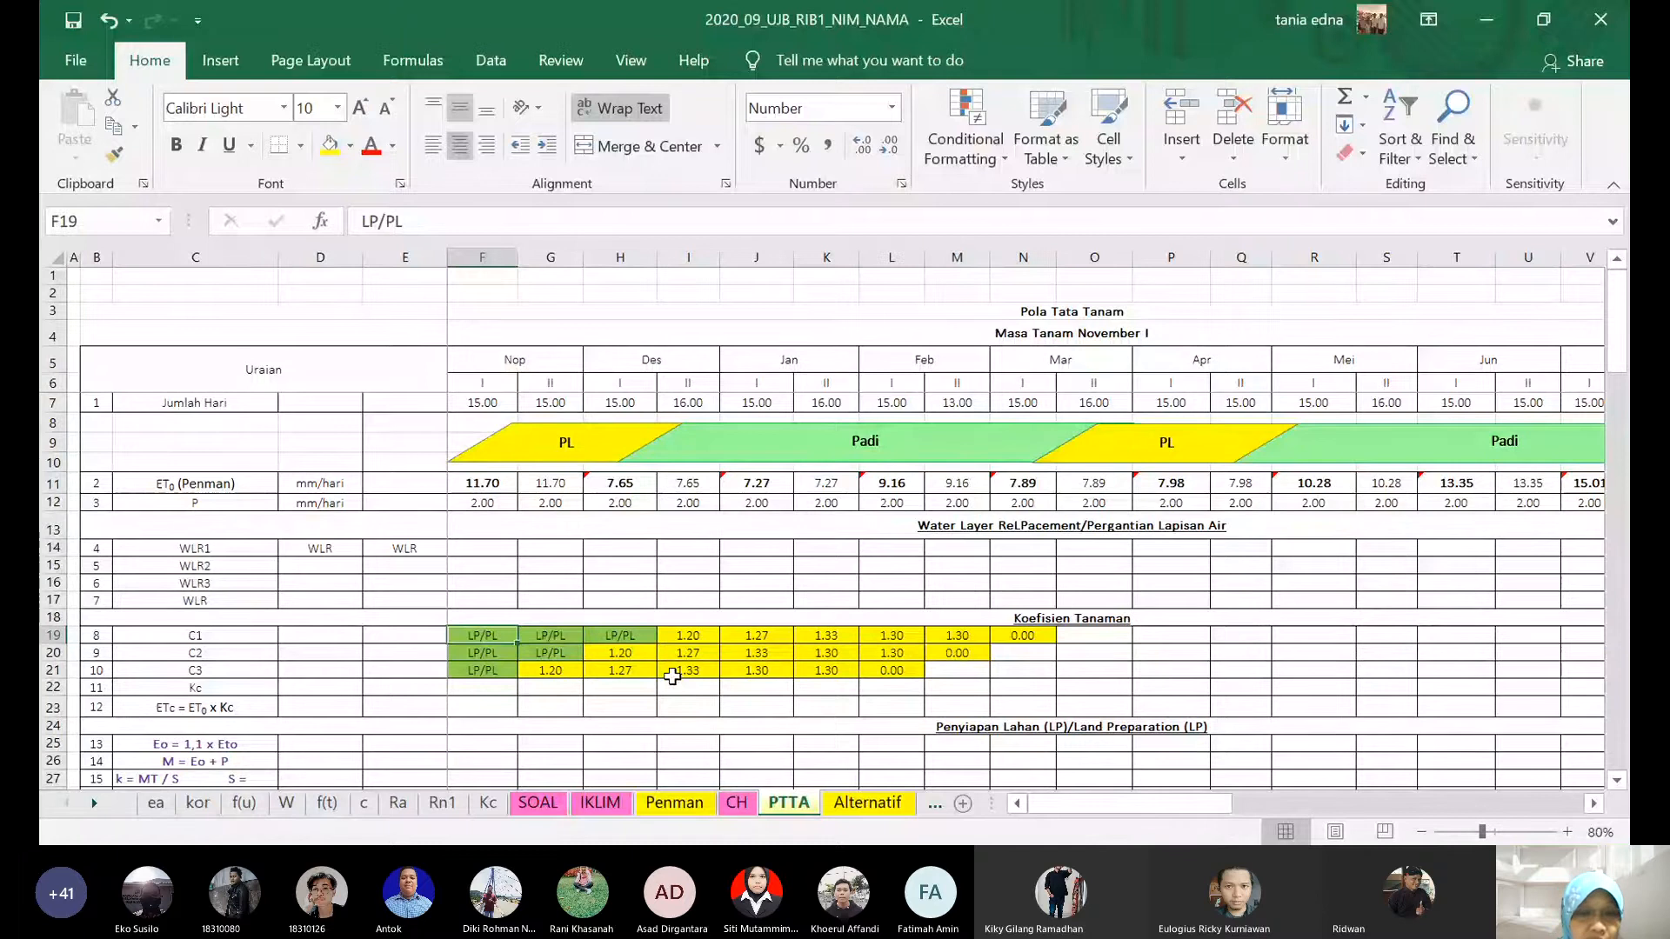
key(Down)
key(Down)
key(Down)
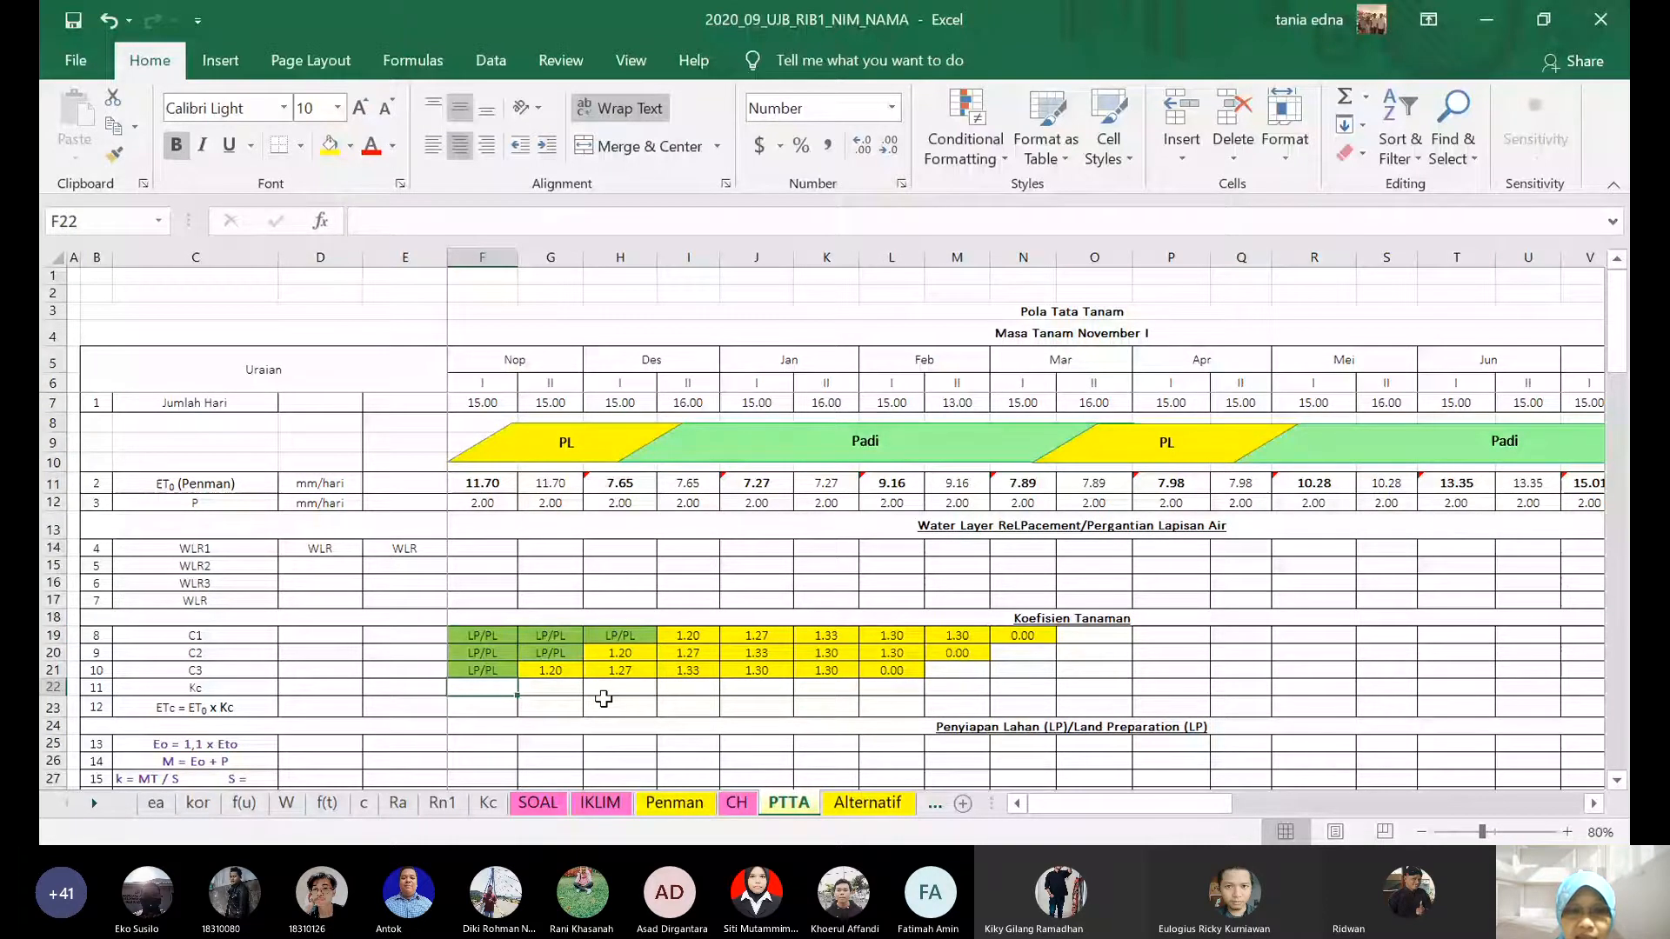
scroll(582, 538, down, 1)
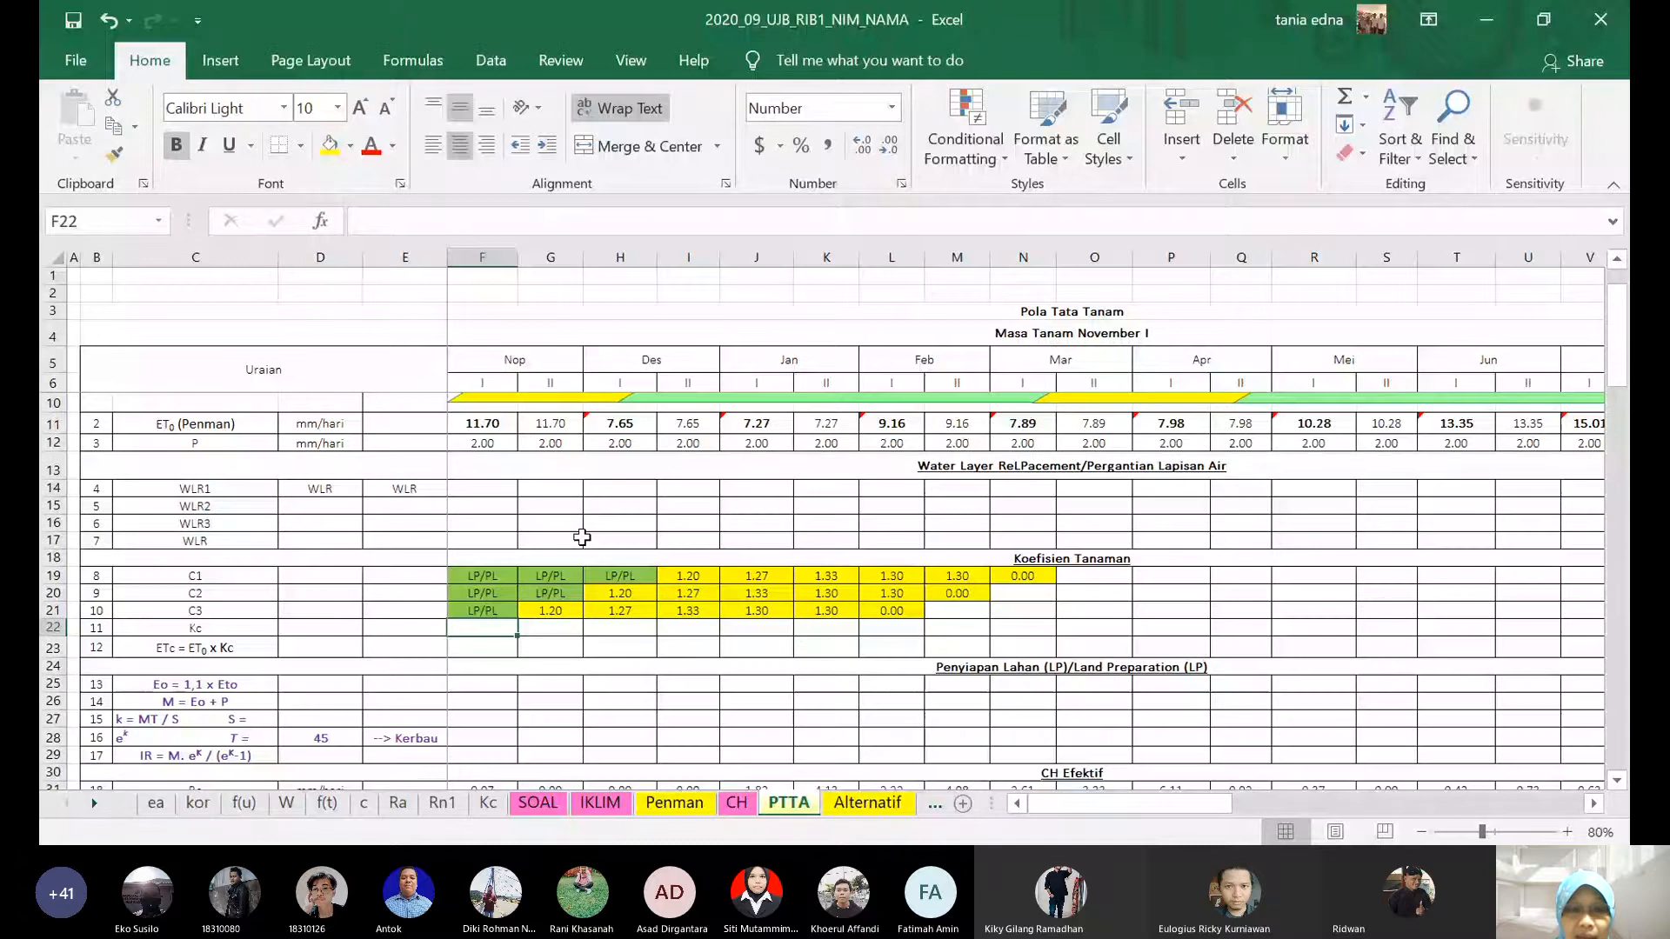
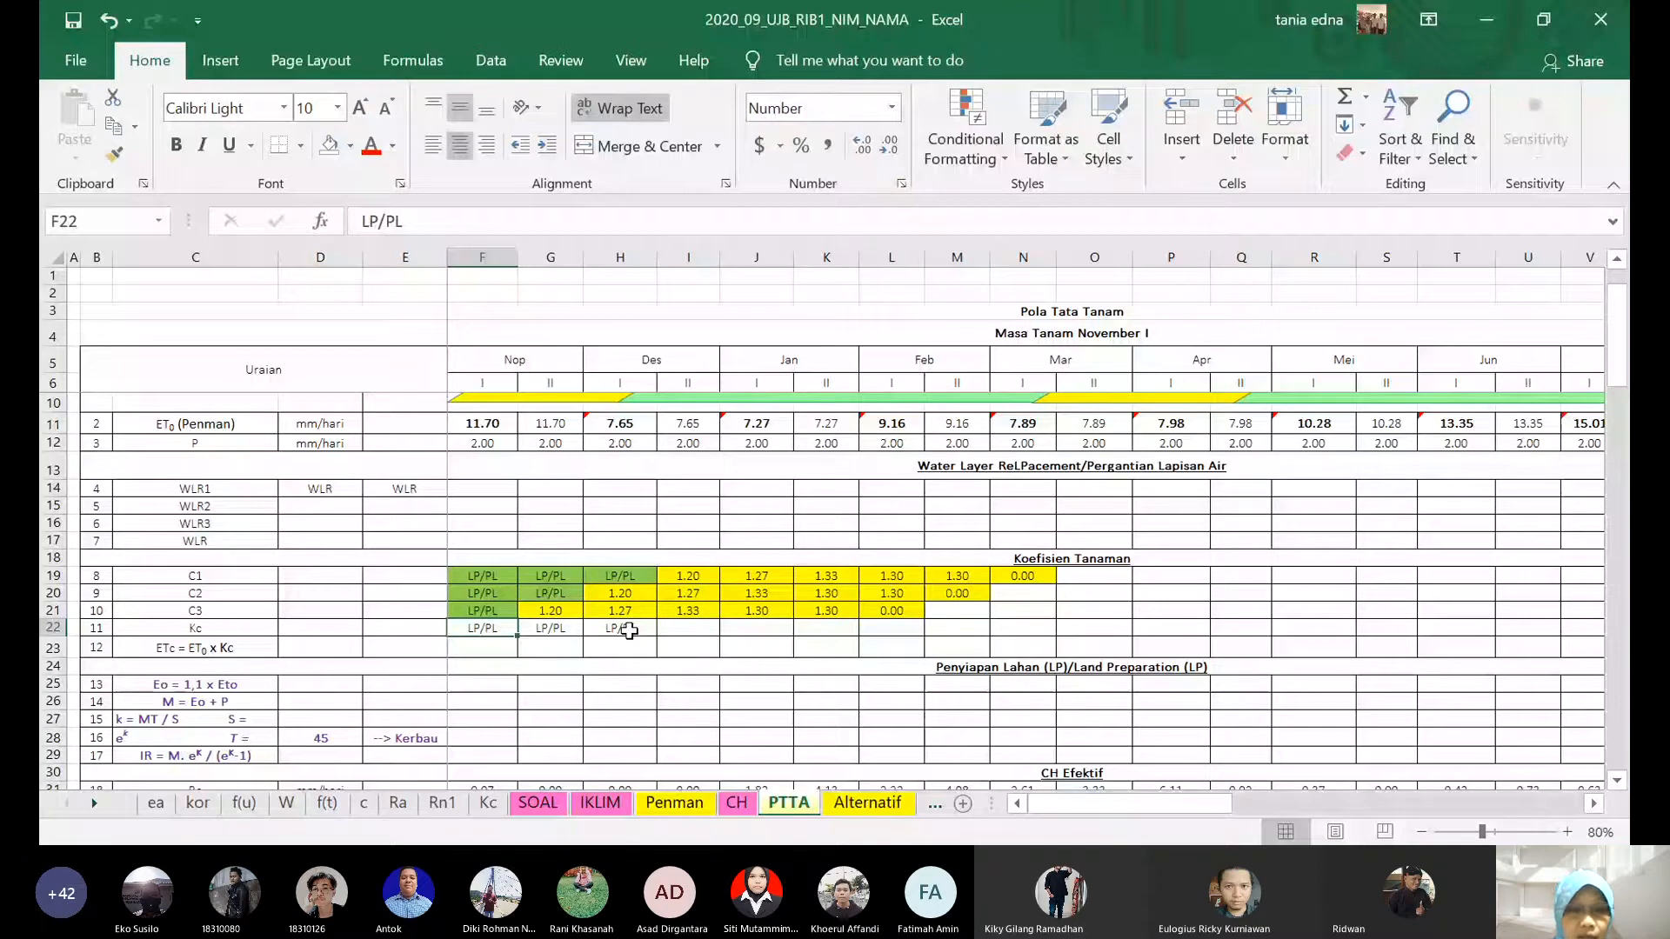
click(110, 21)
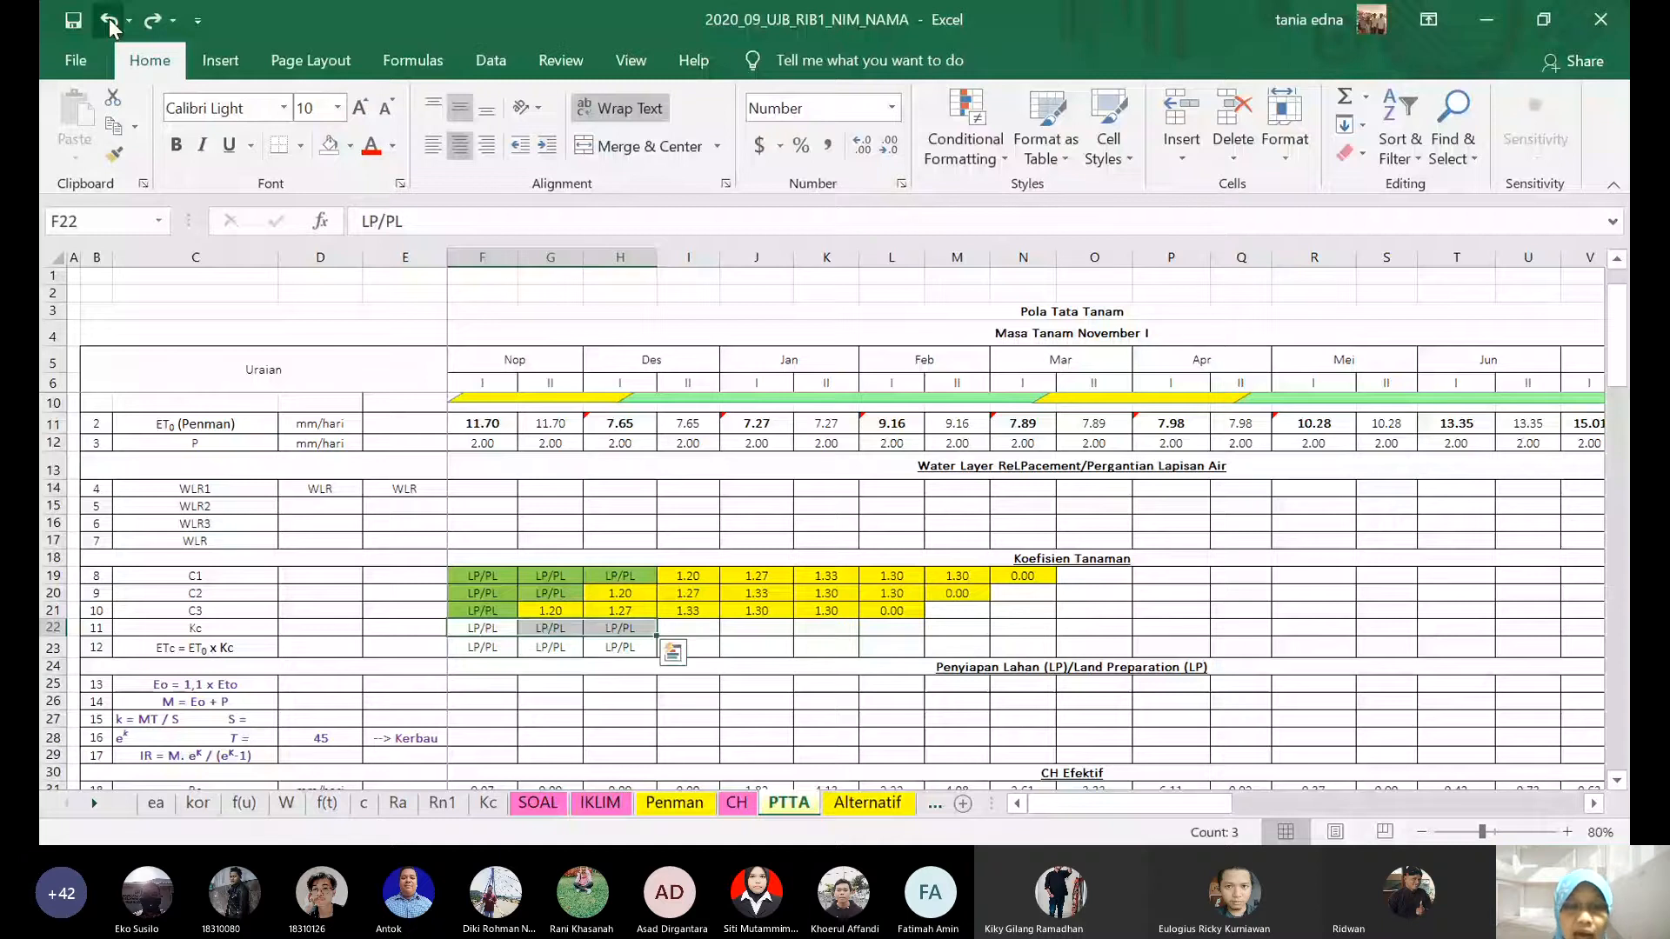
- Undo the LP/PL entries in the ETc row and enter =SUM(I19:I21)/3 in I22 of the Kc row
click(110, 23)
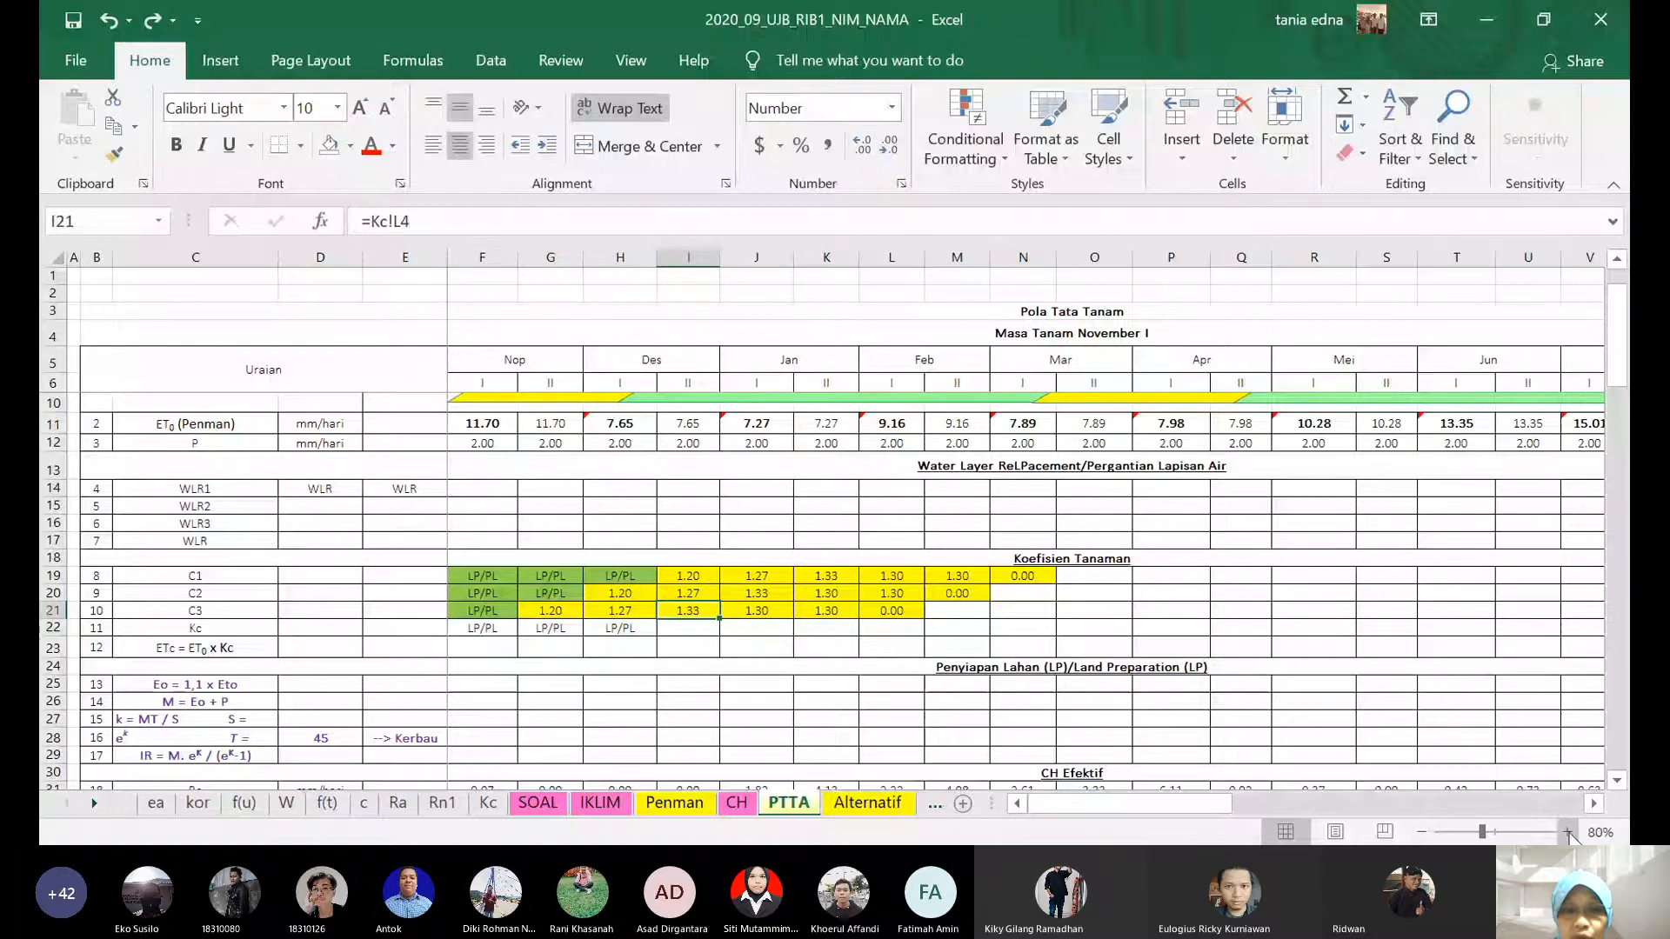
click(1567, 832)
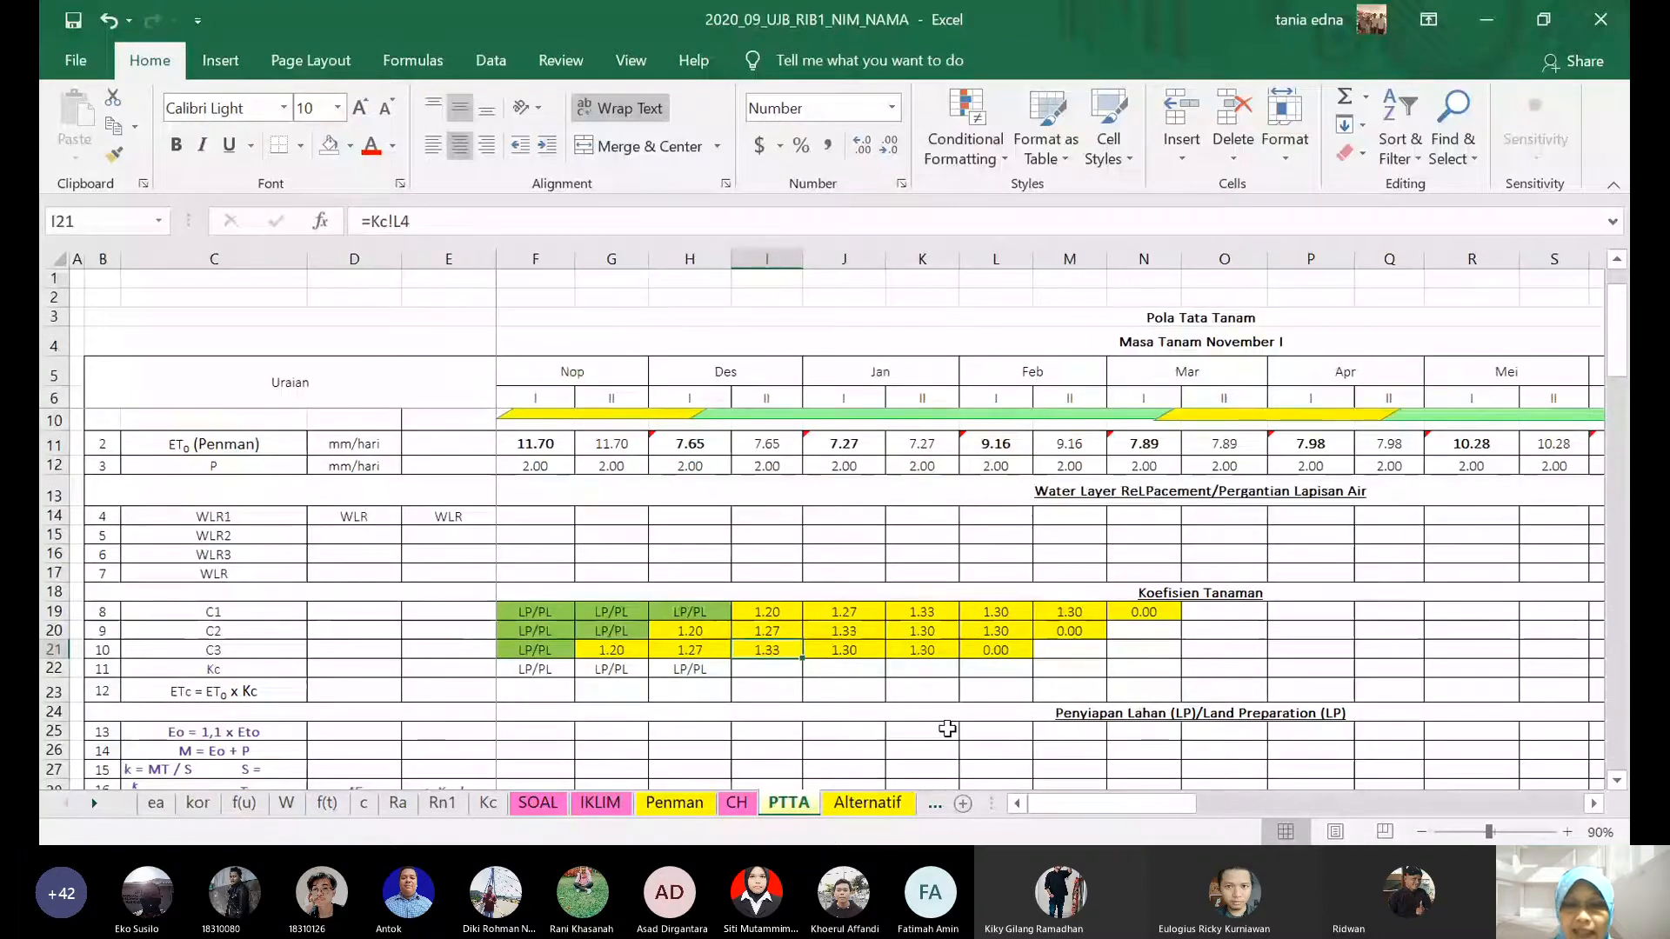
click(770, 668)
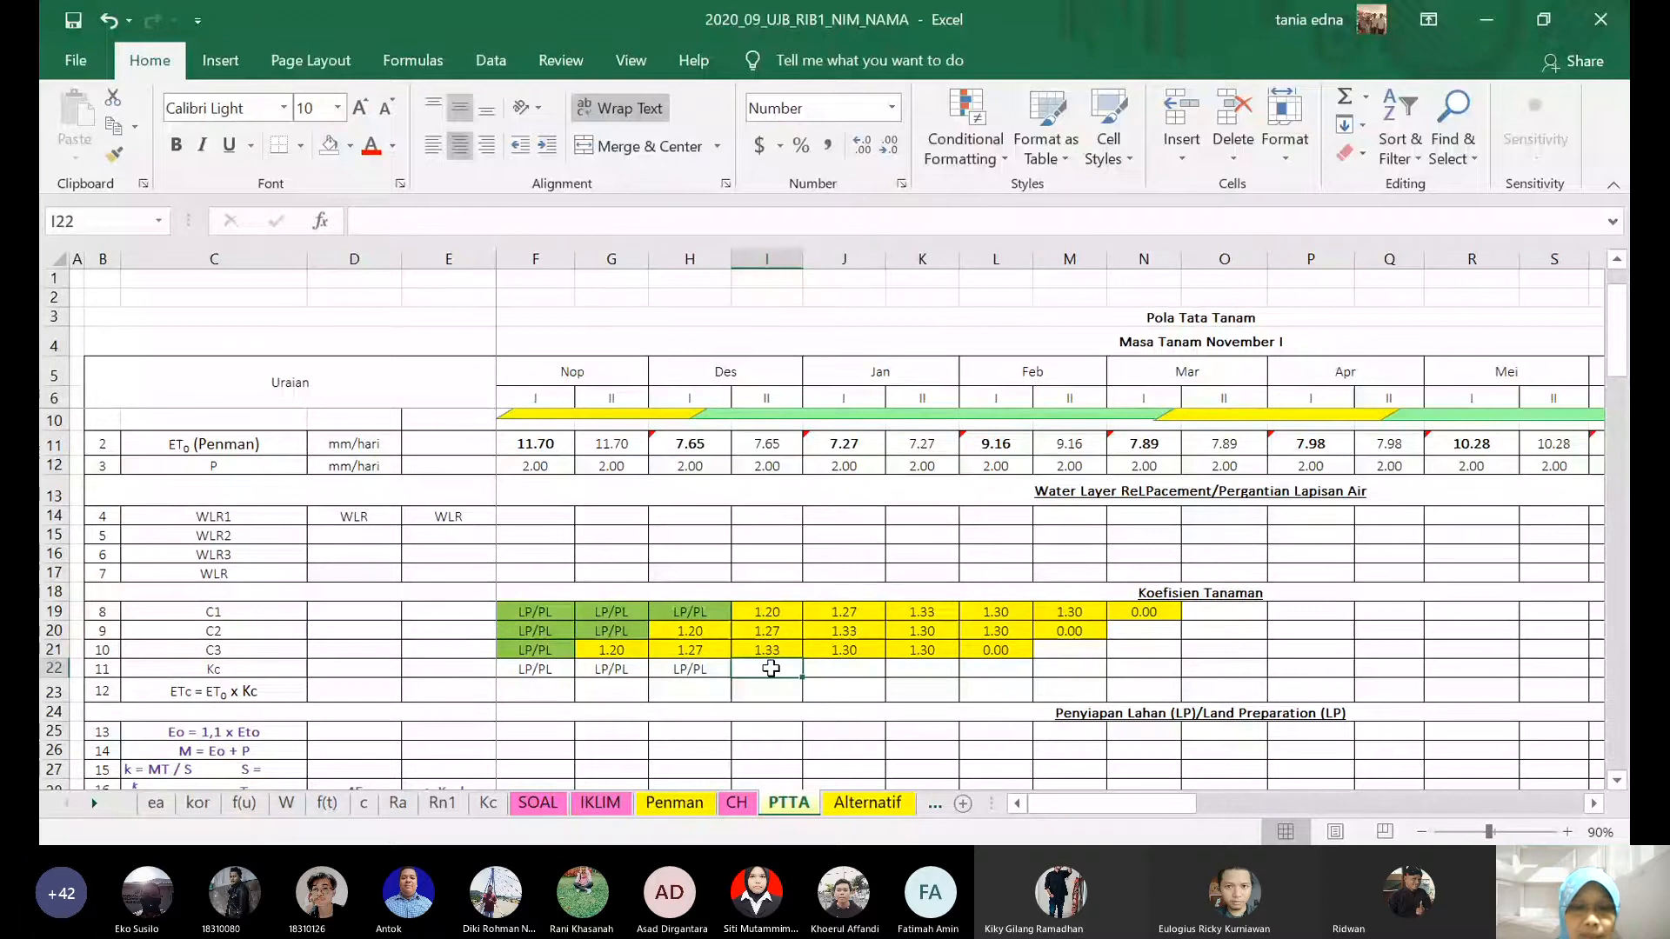
text(=sum()
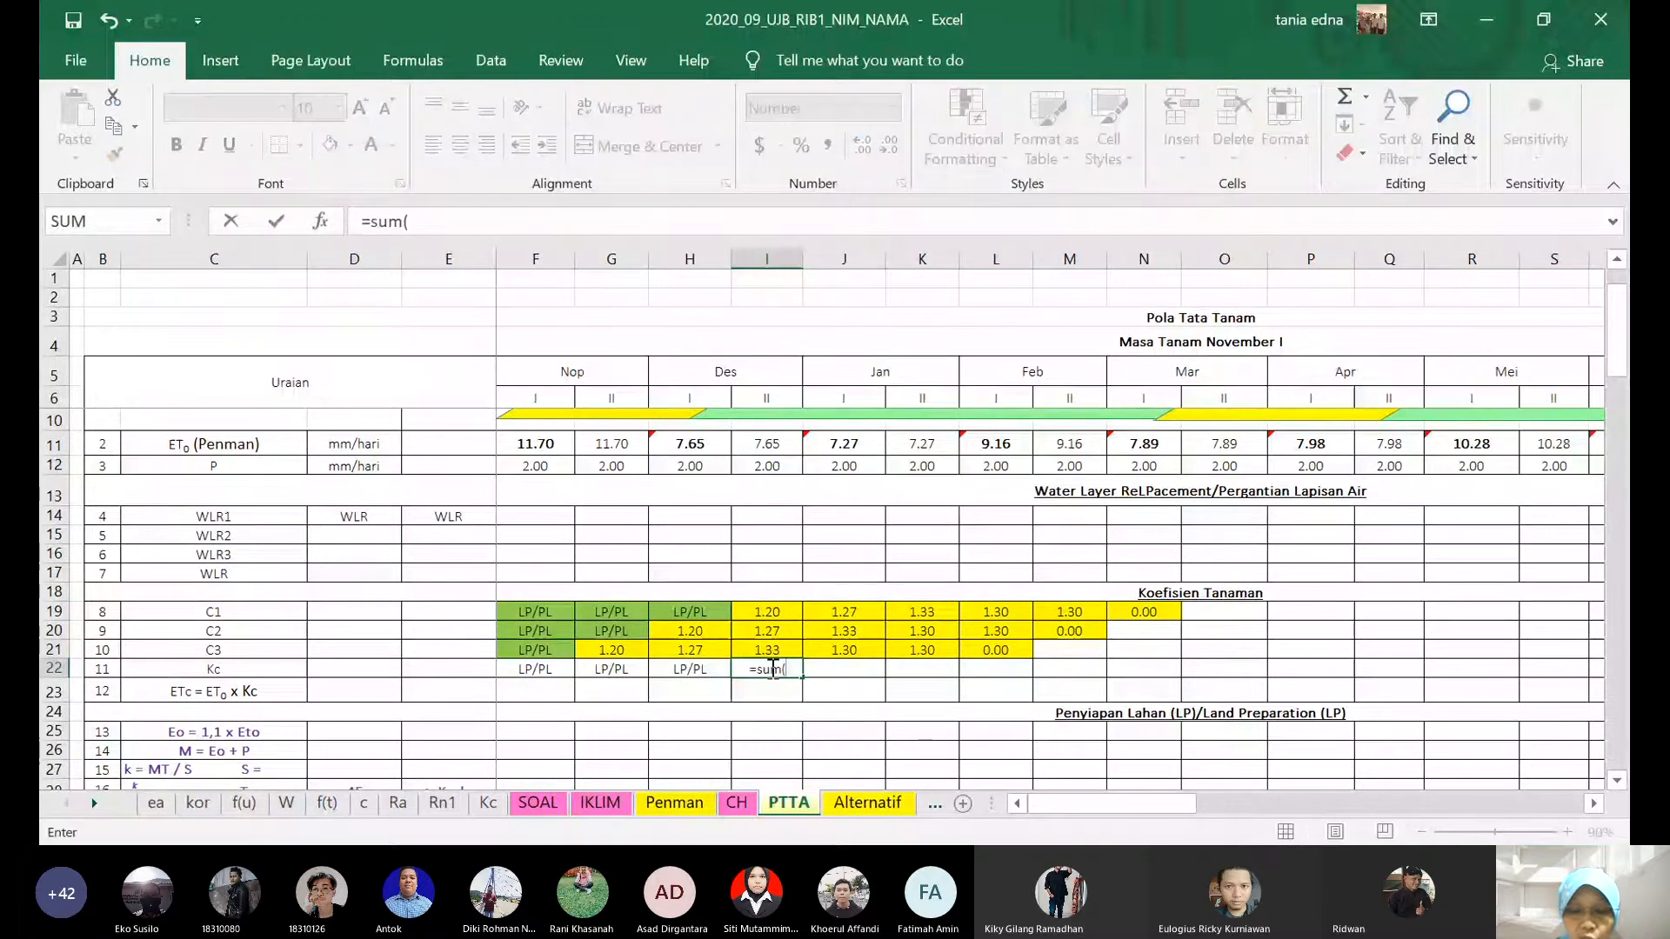
key(Up)
key(shift+Up)
key(shift+Up)
text())
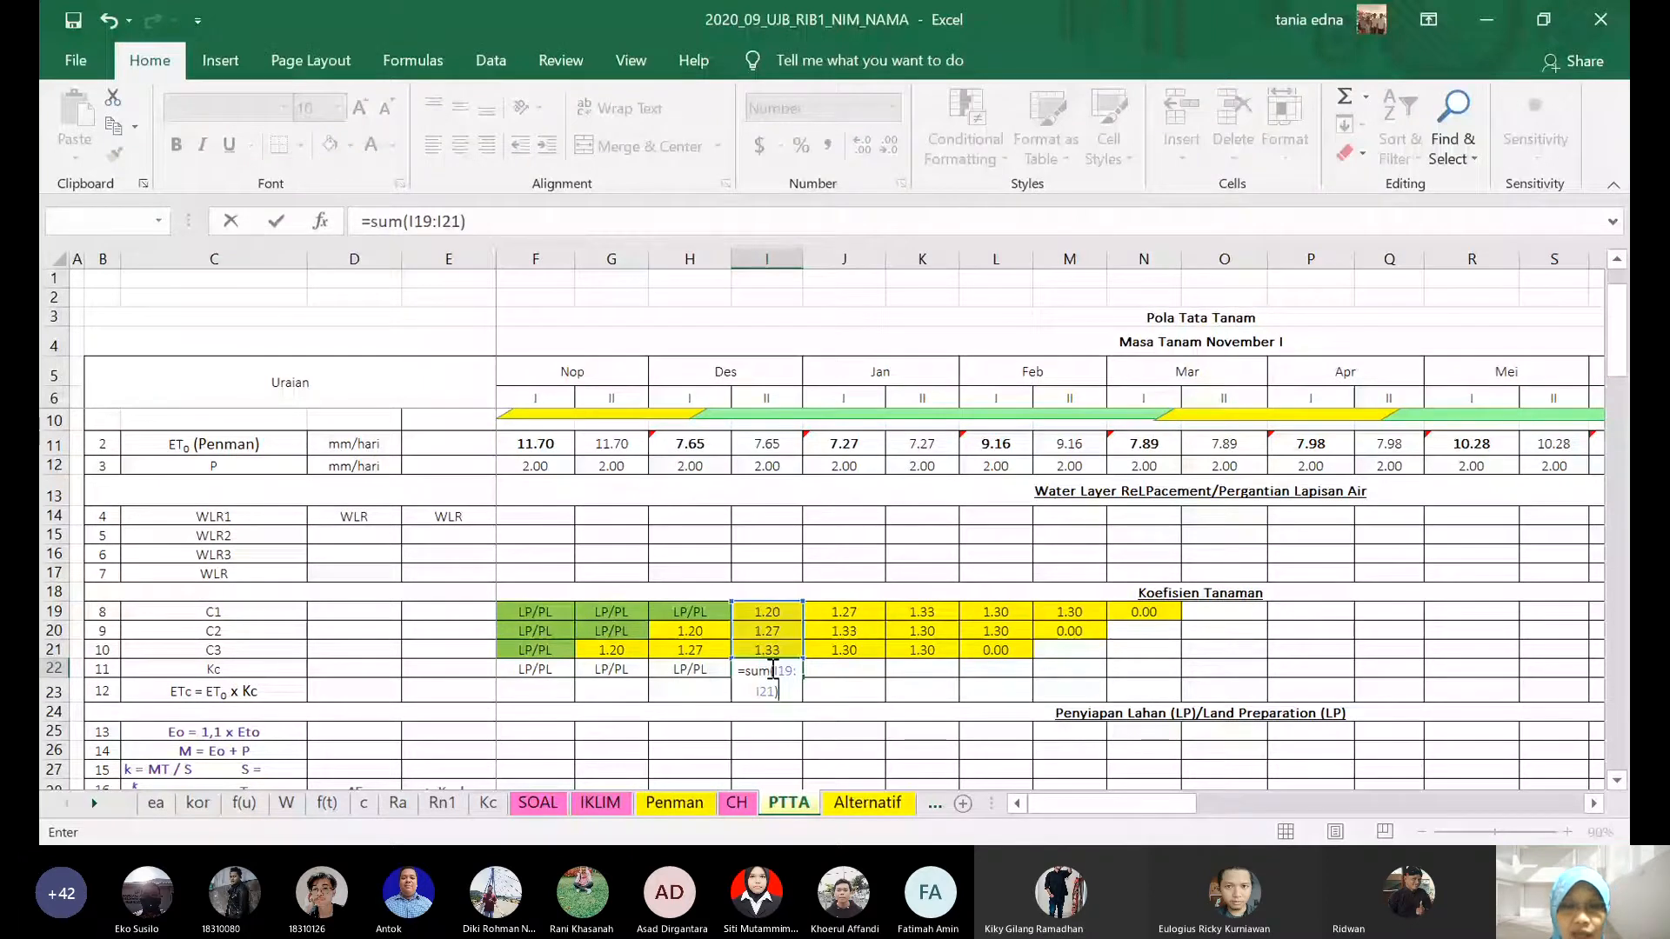
text(/3)
key(ctrl+Return)
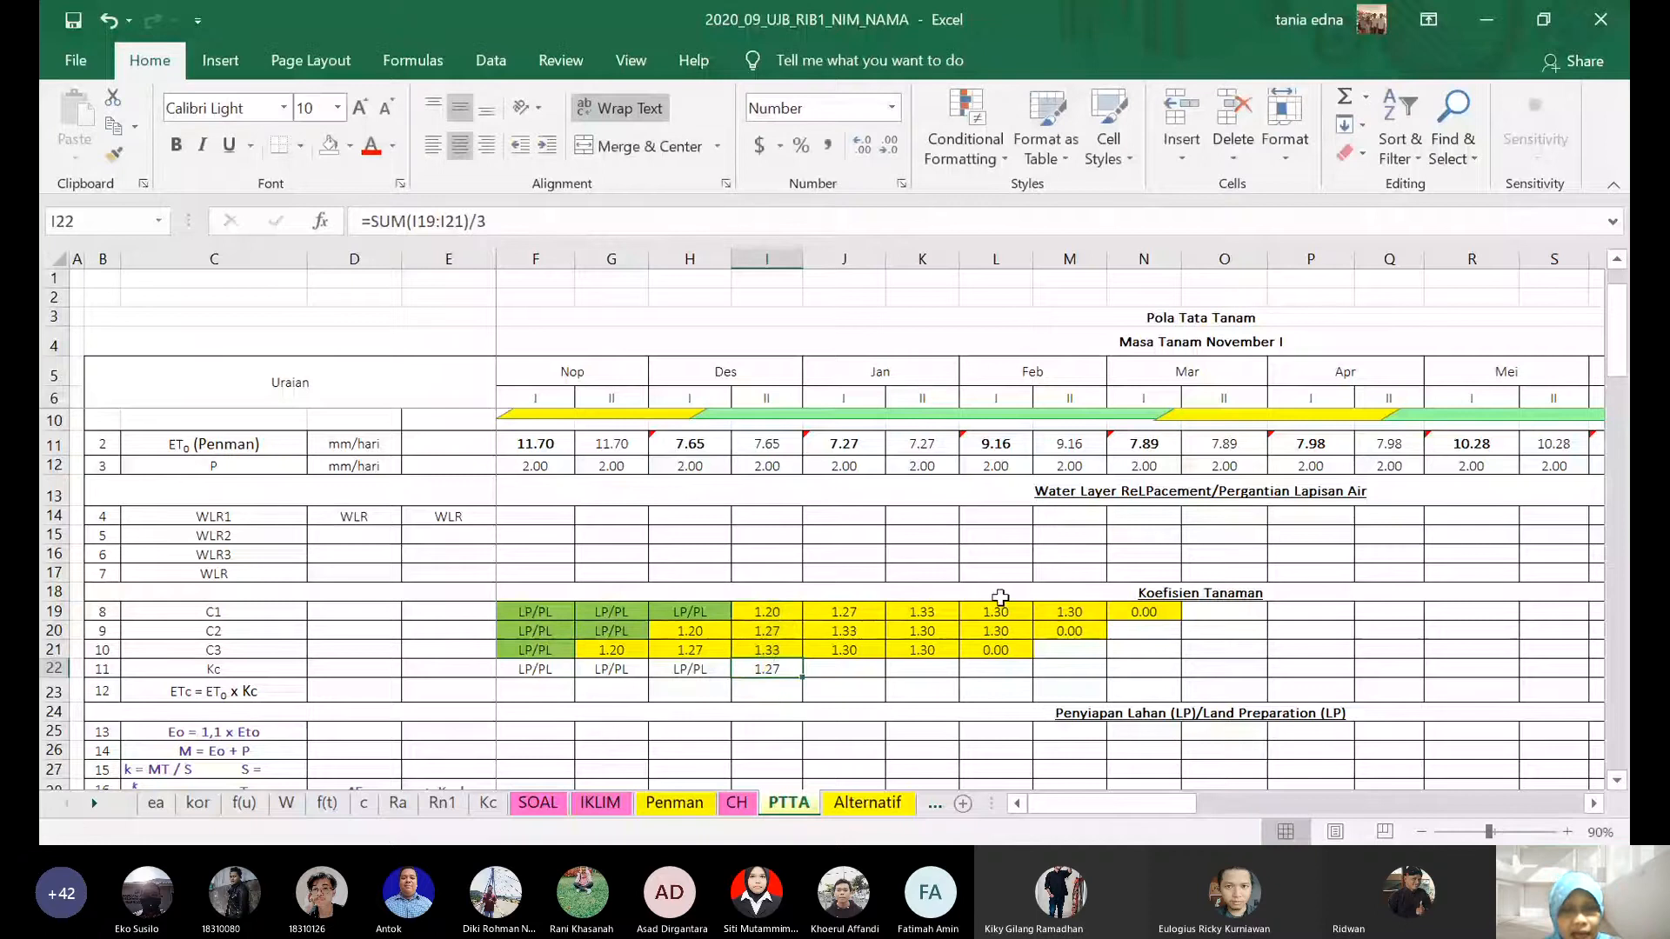
- Extend the I22 averaging formula across the Kc row to N22
click(1488, 759)
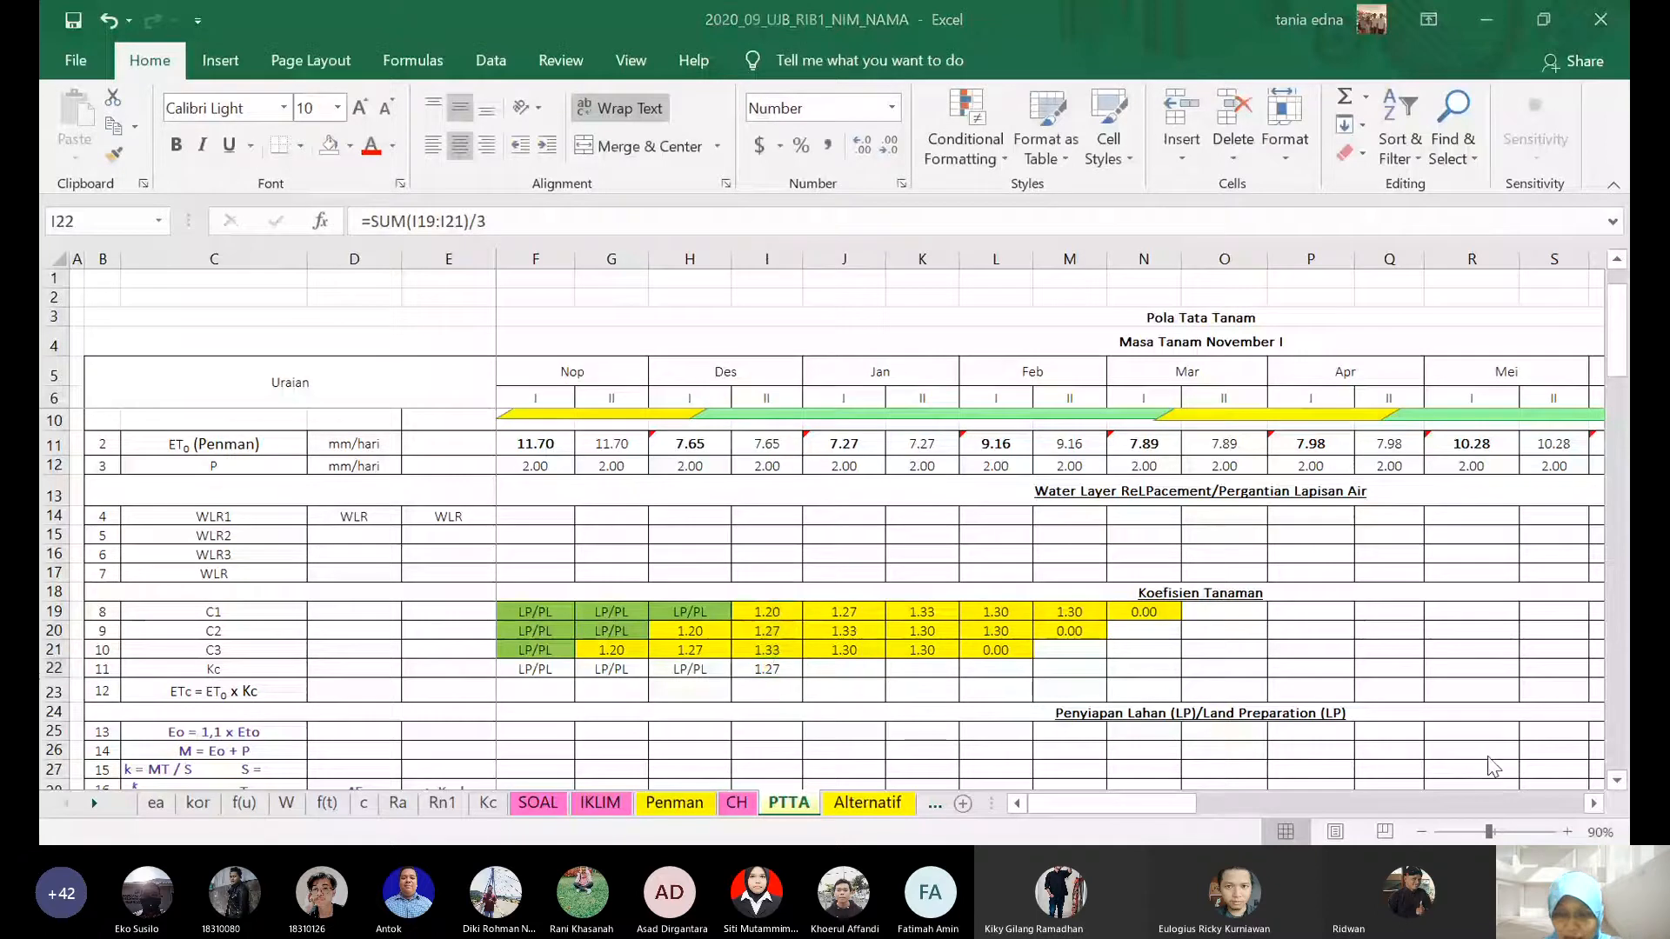
click(1487, 756)
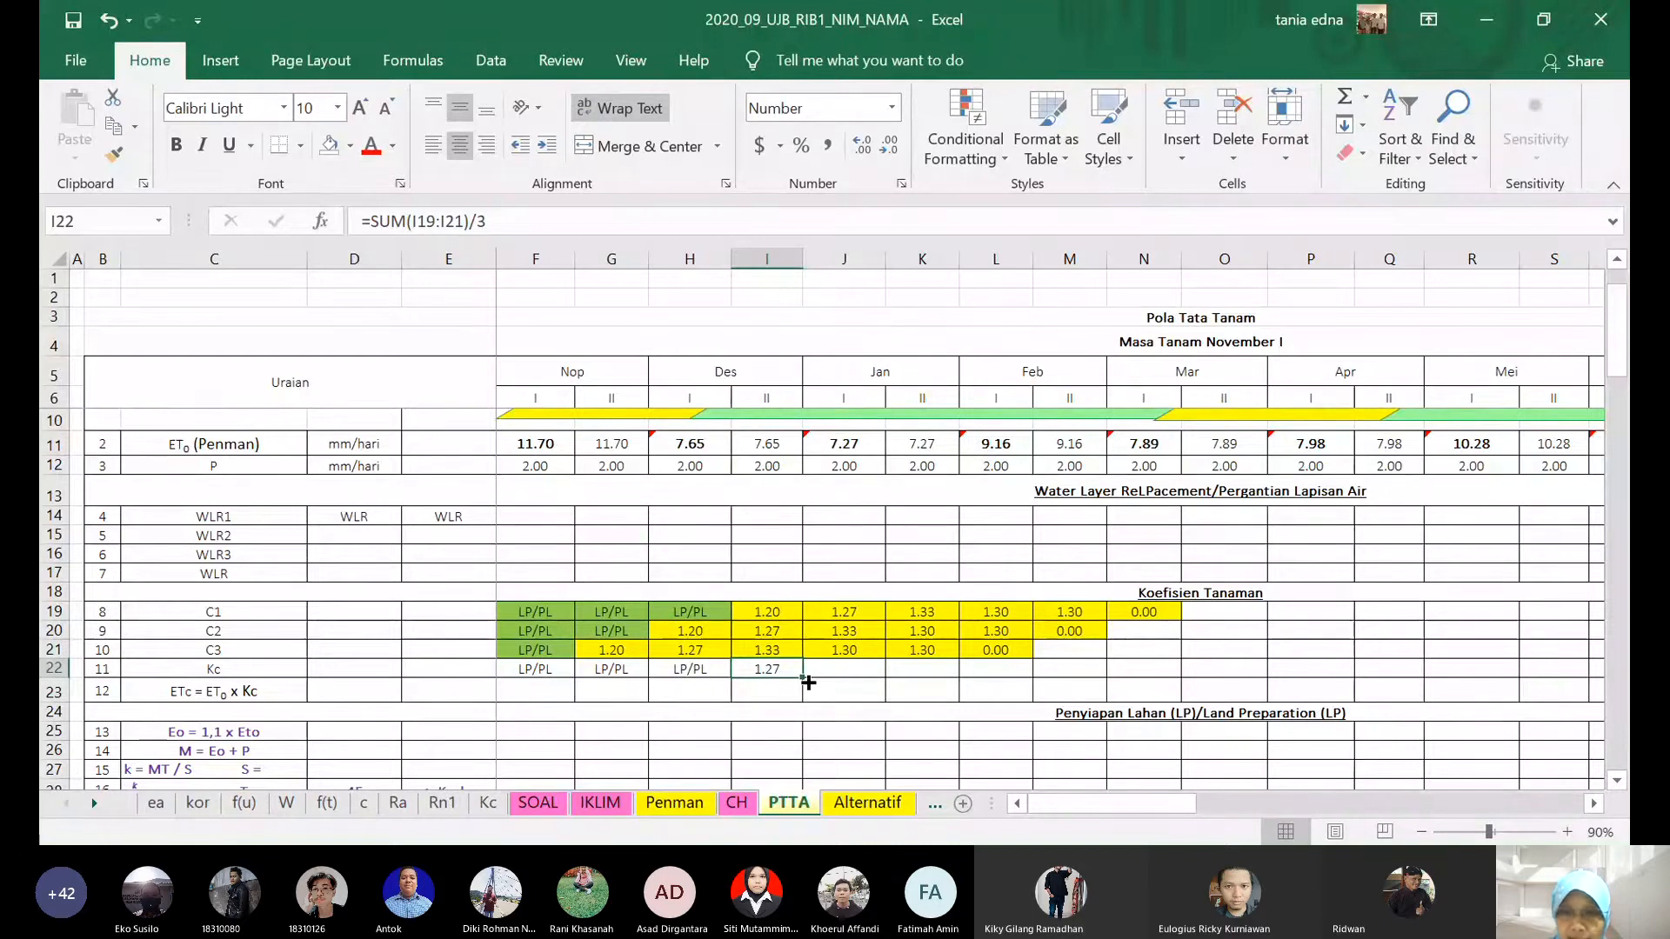
drag(809, 682, 1149, 672)
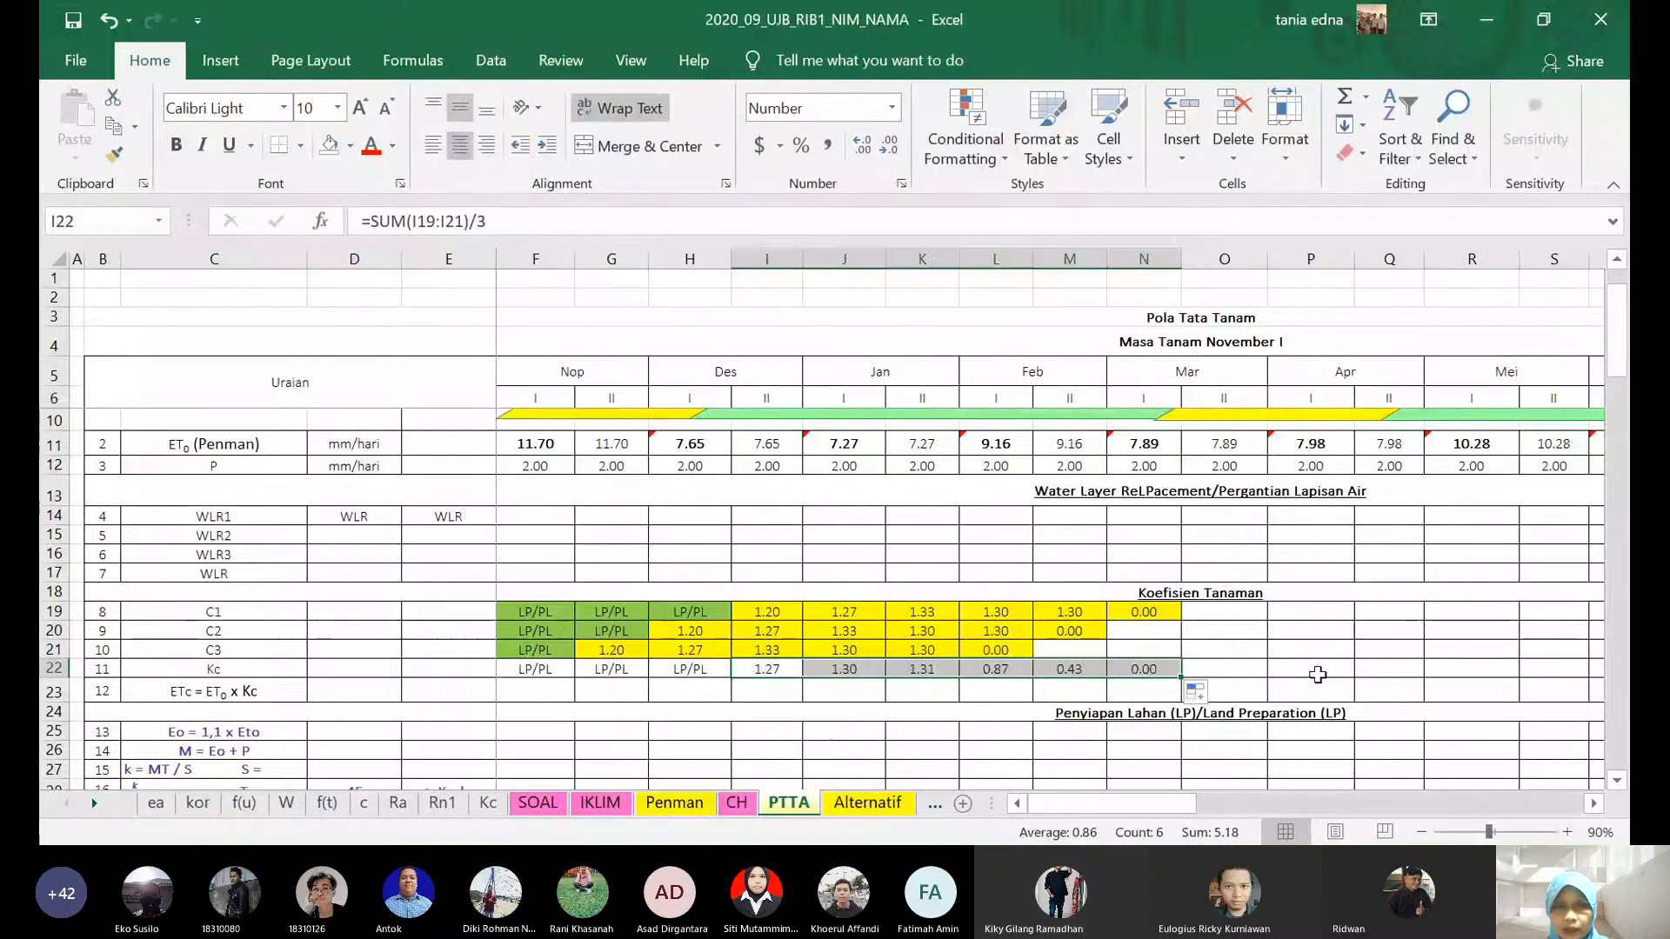
click(546, 667)
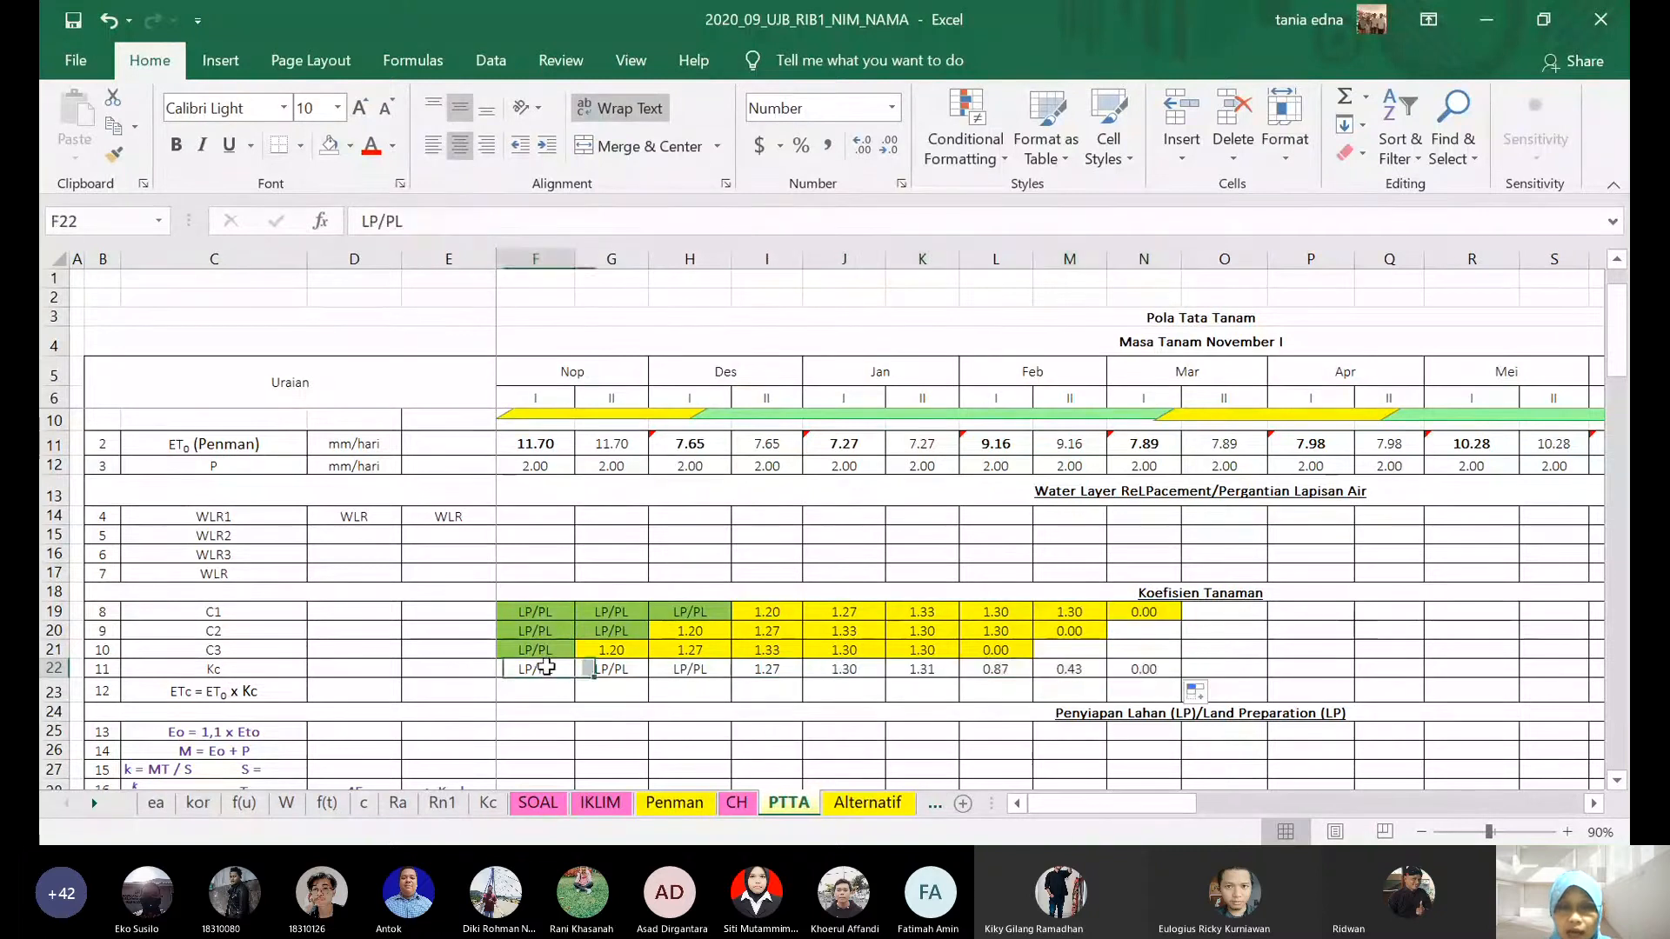
click(668, 674)
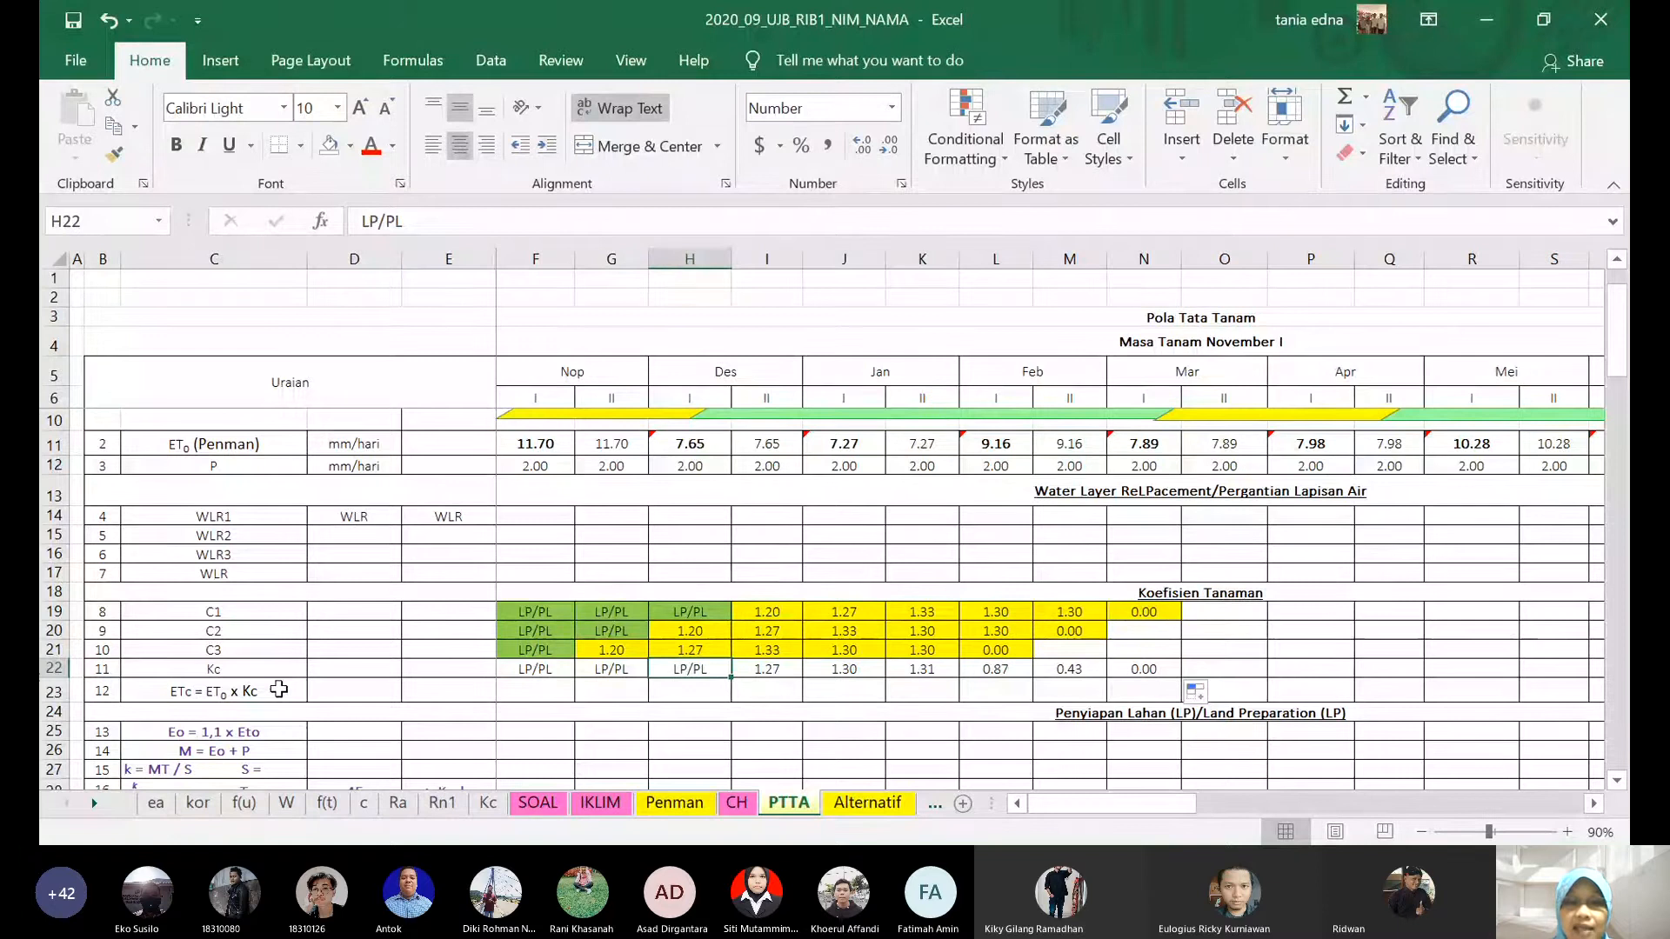
- Set I23 in the ETc row to =I11*I22 and extend the formula across to N23
click(786, 699)
text(=)
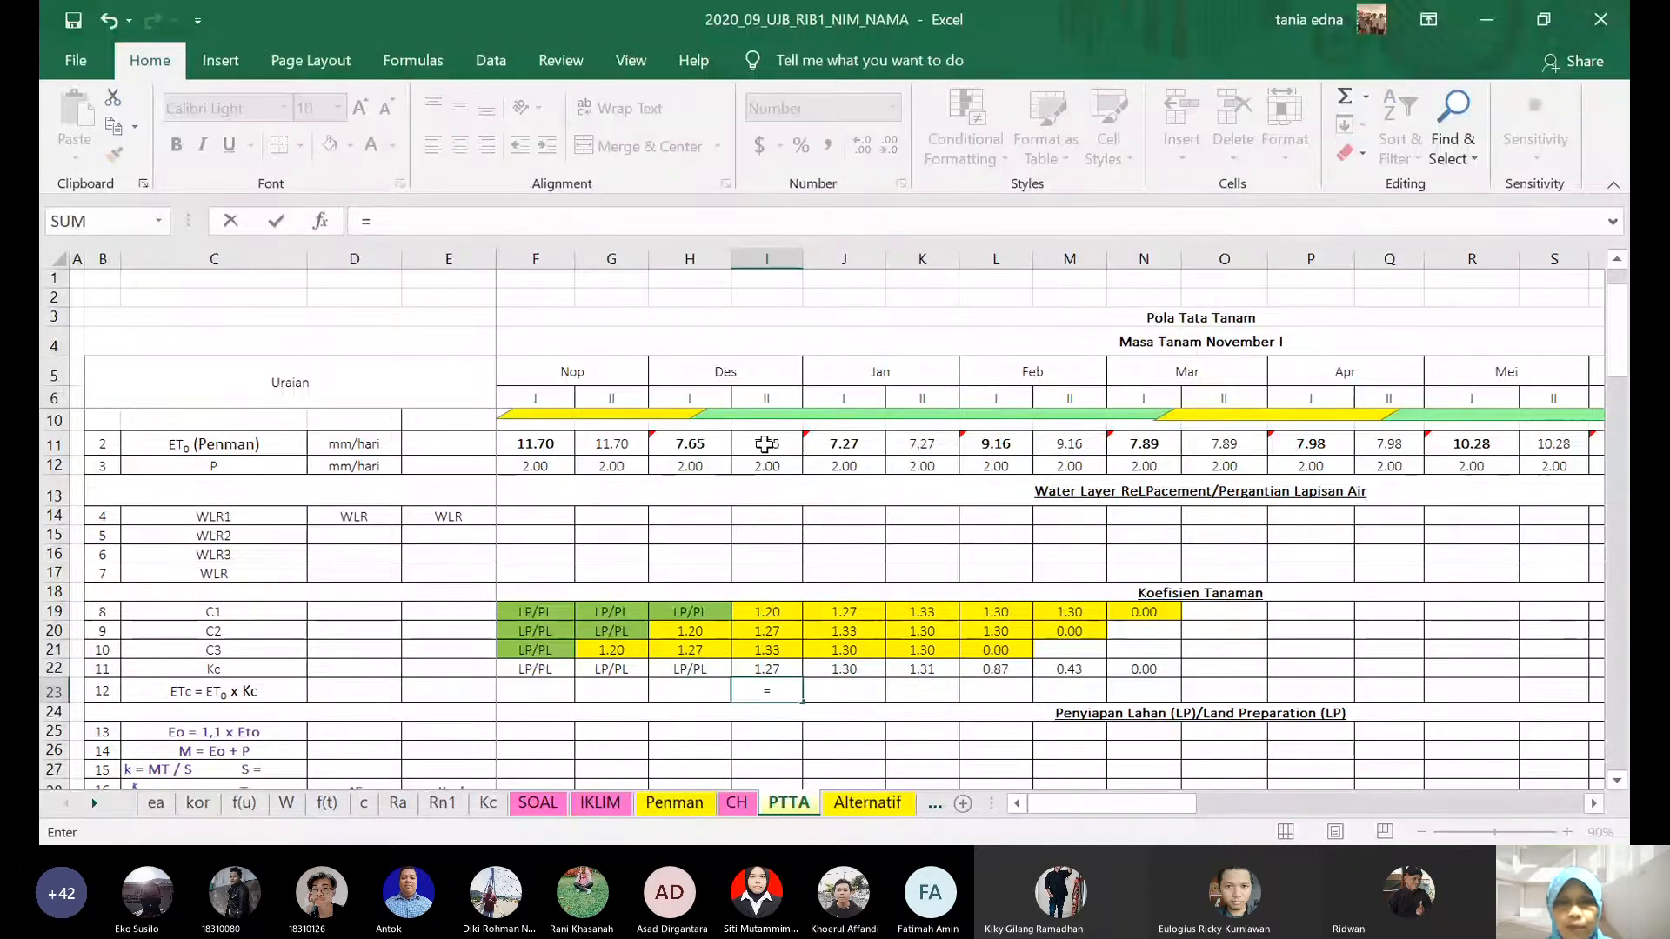
click(764, 444)
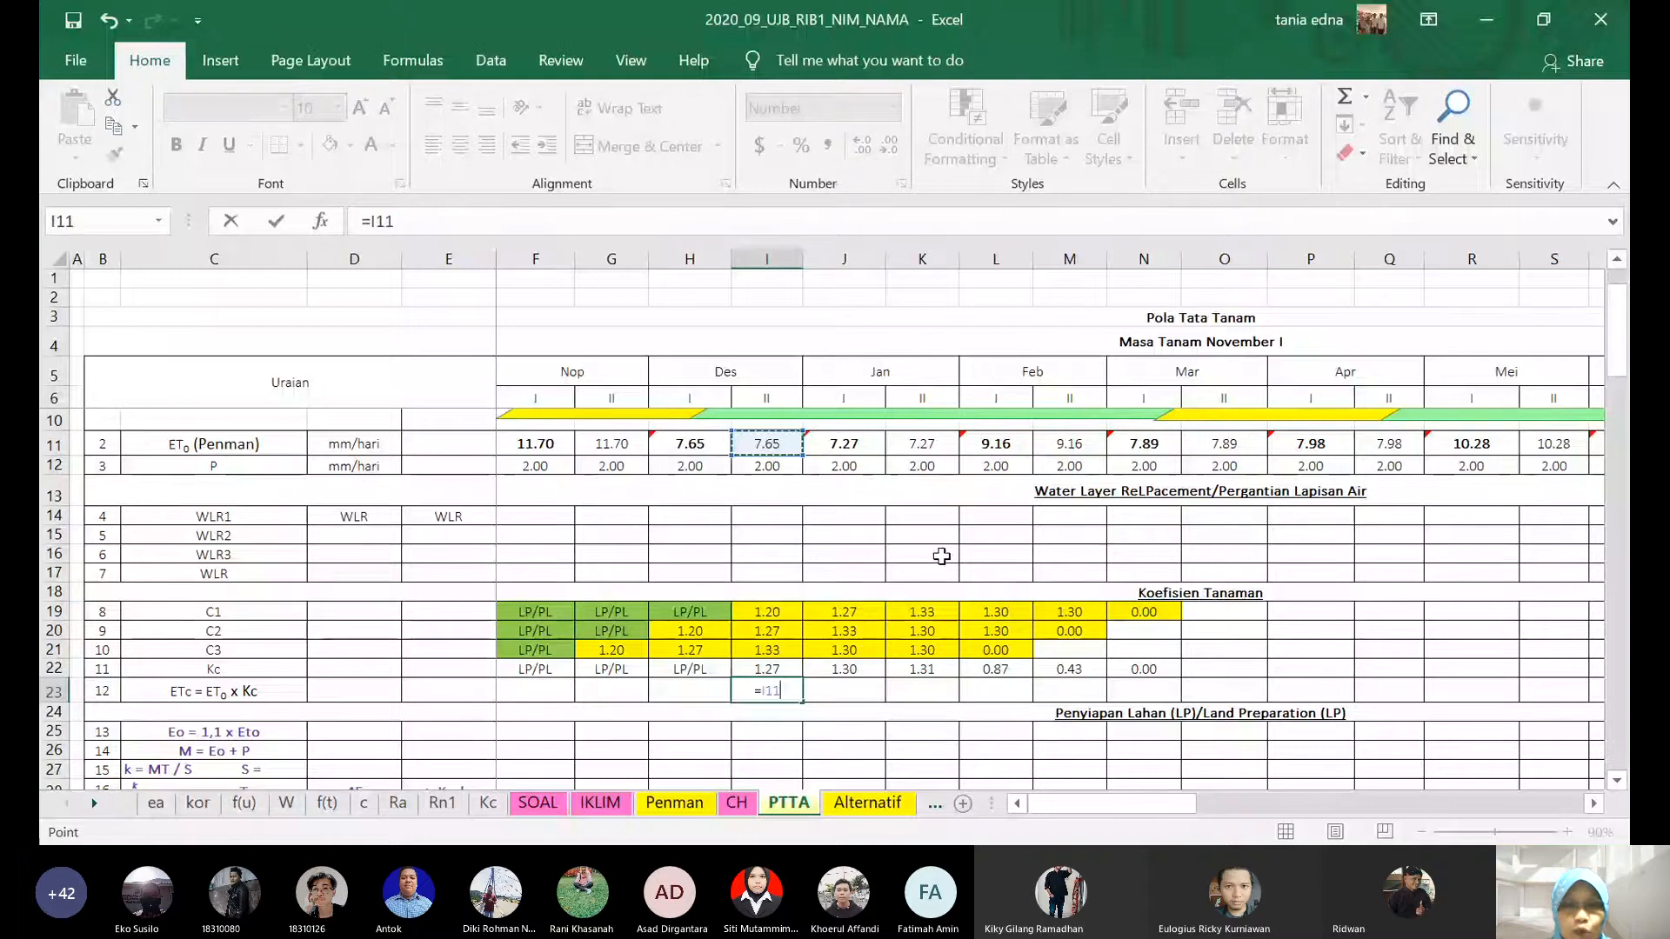
text(*)
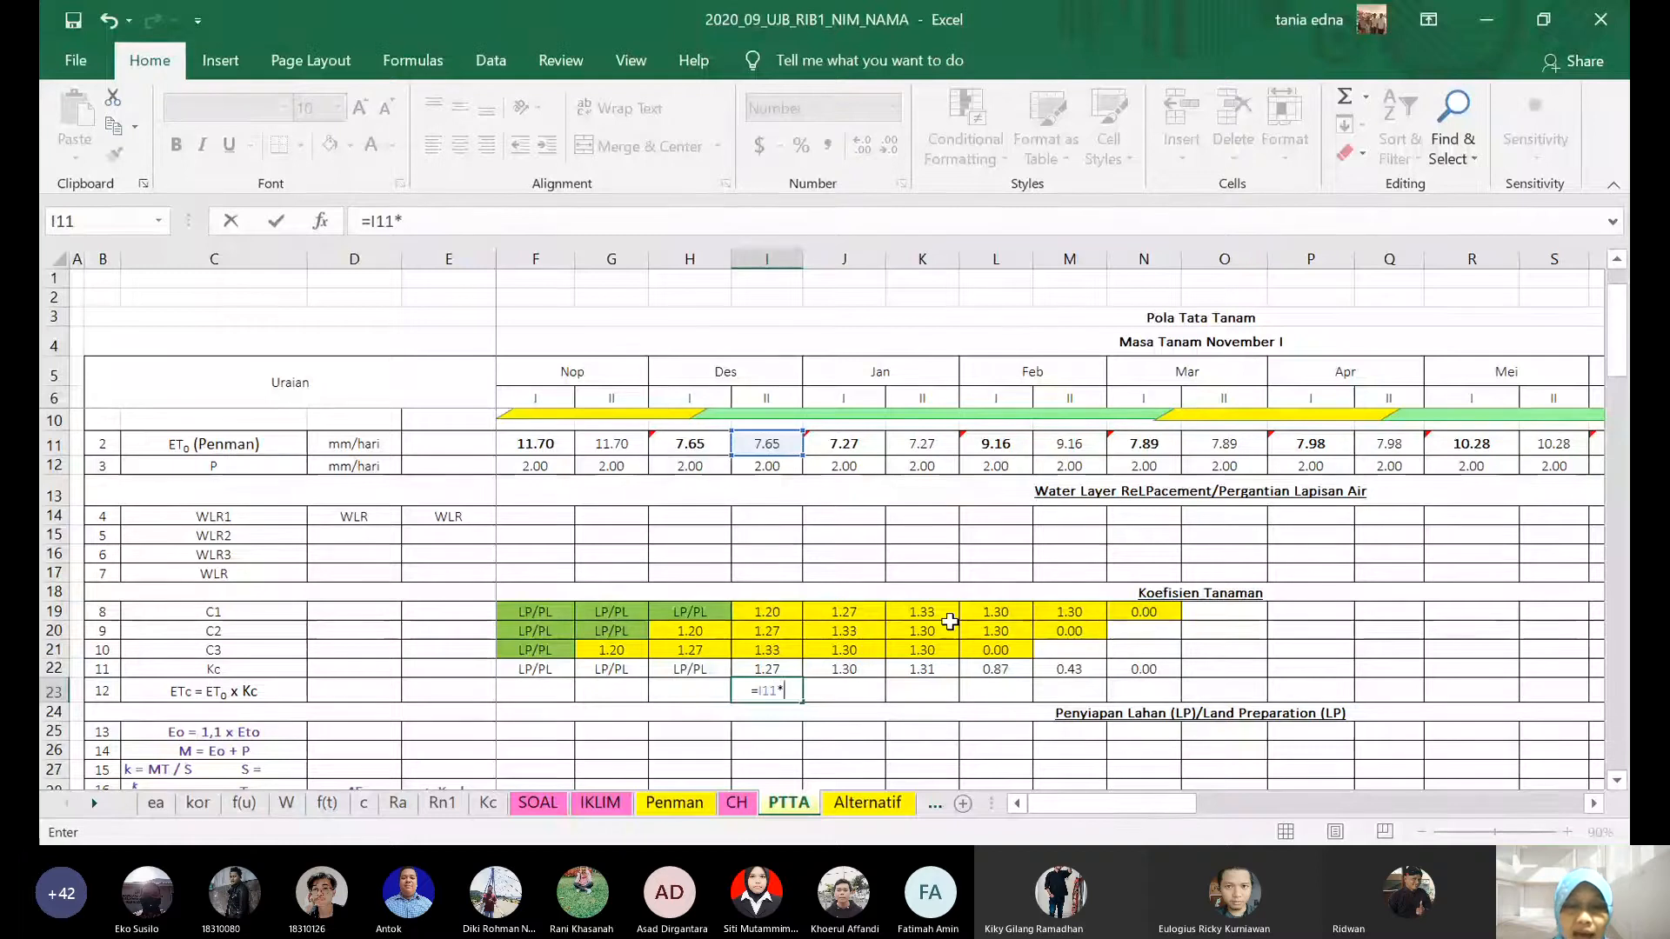
click(783, 666)
key(ctrl+Return)
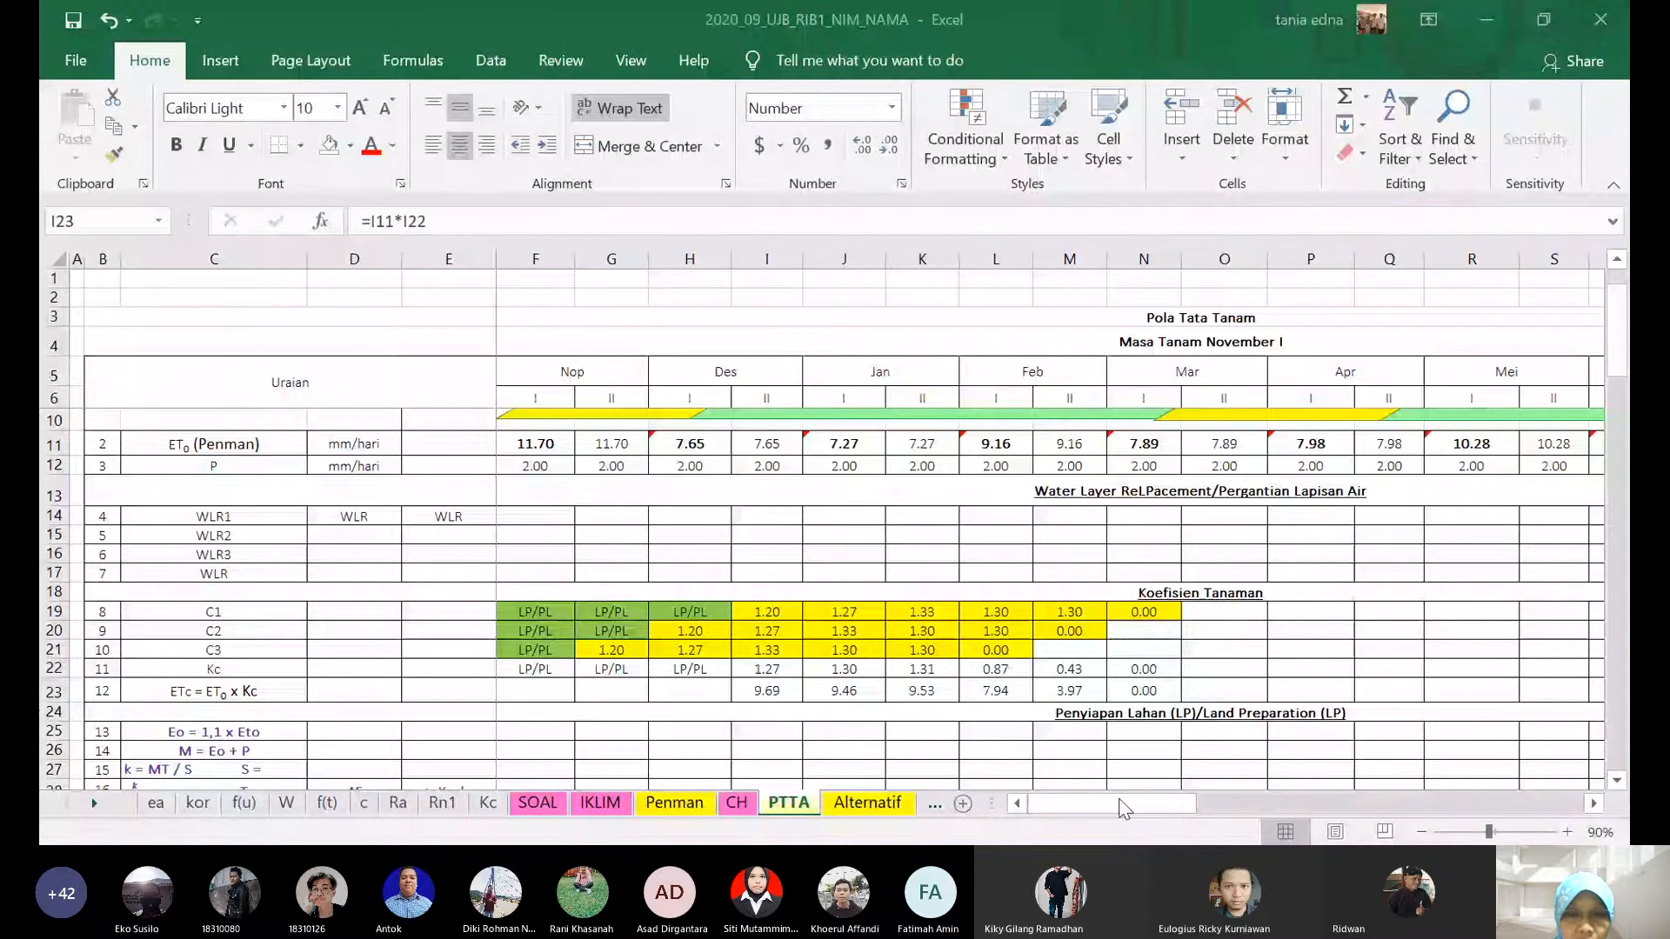
click(1119, 799)
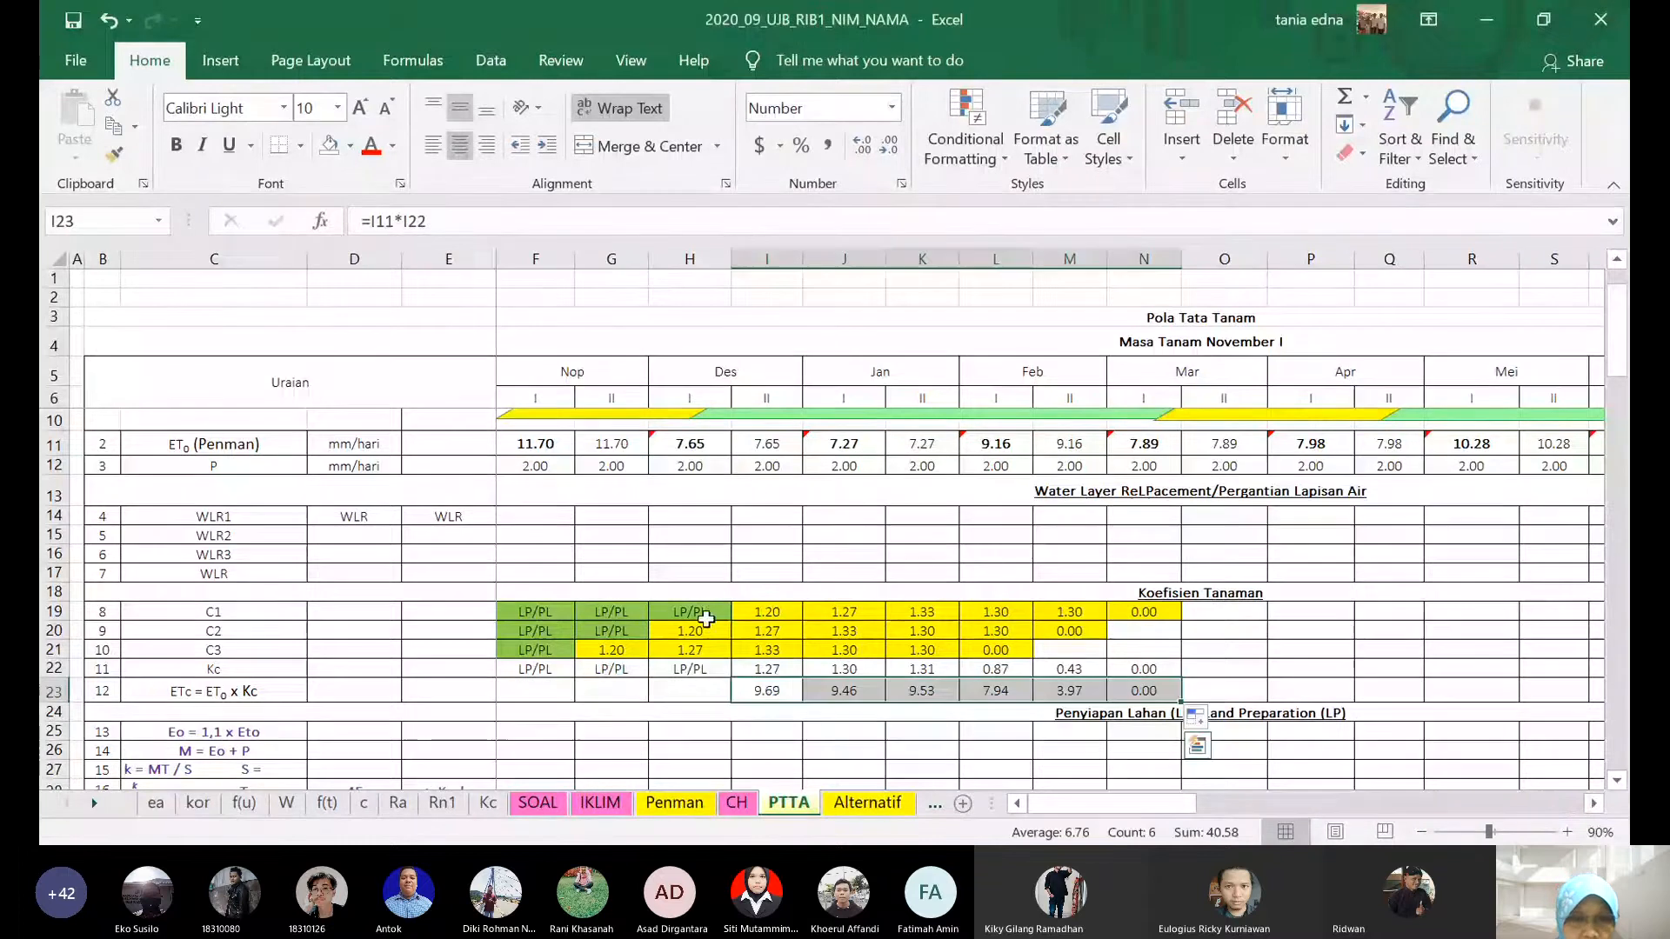
- Review the Kc formula in I22, the ET0 reference in I11, and the Et0 row on the Penman sheet
click(767, 669)
click(549, 211)
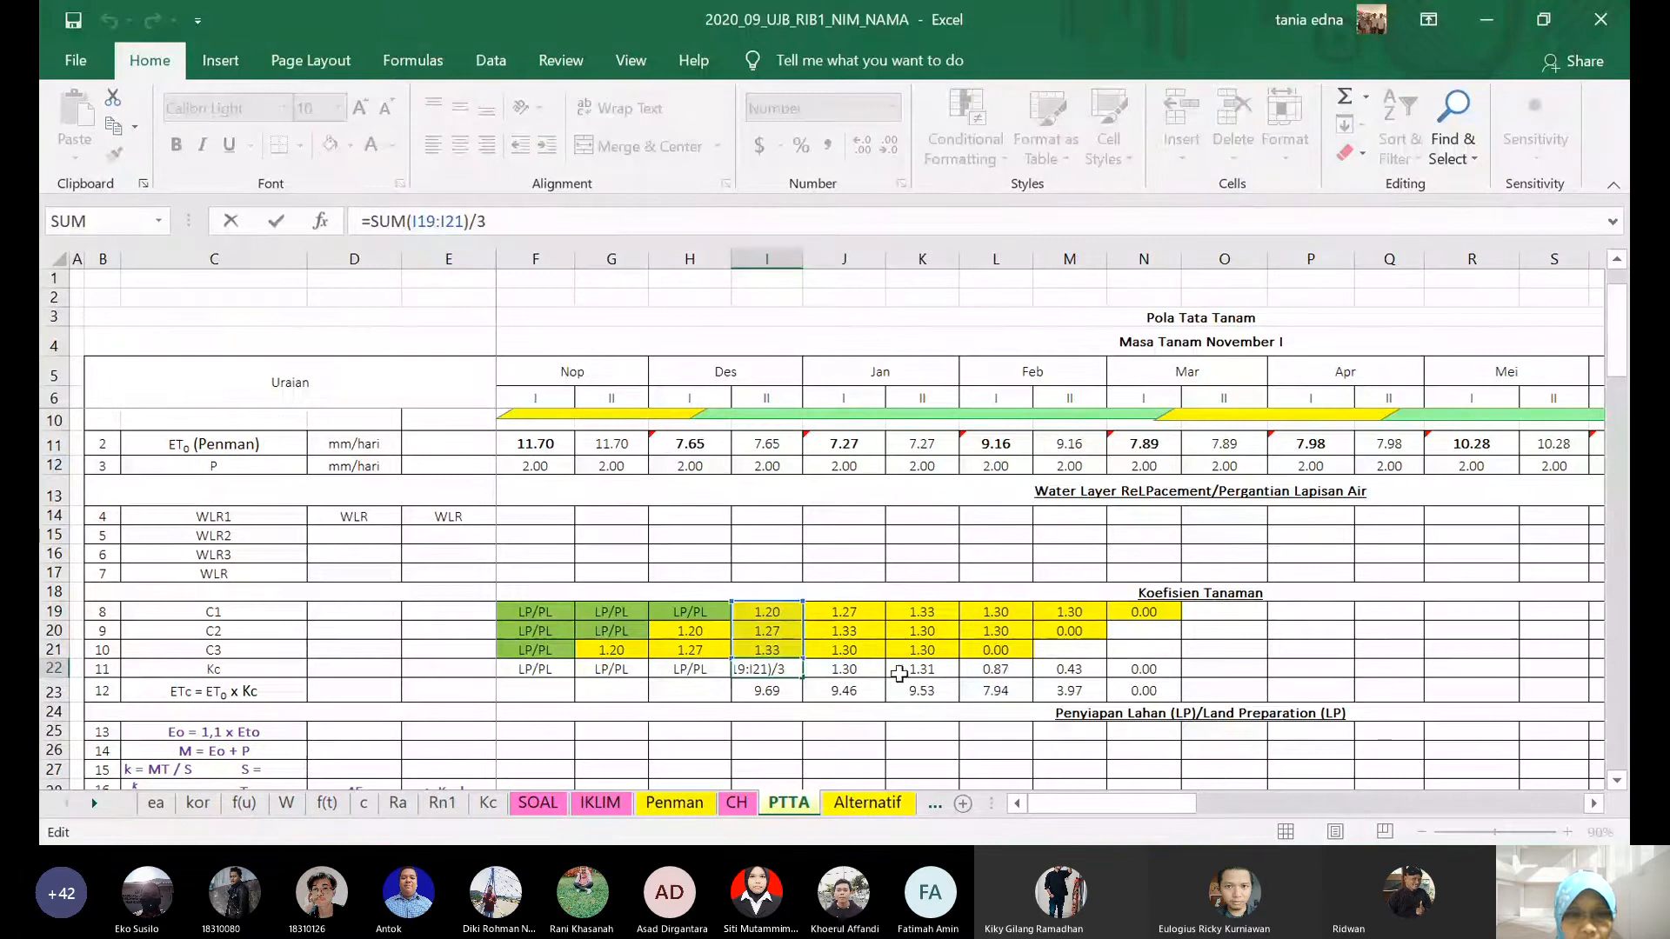
key(Escape)
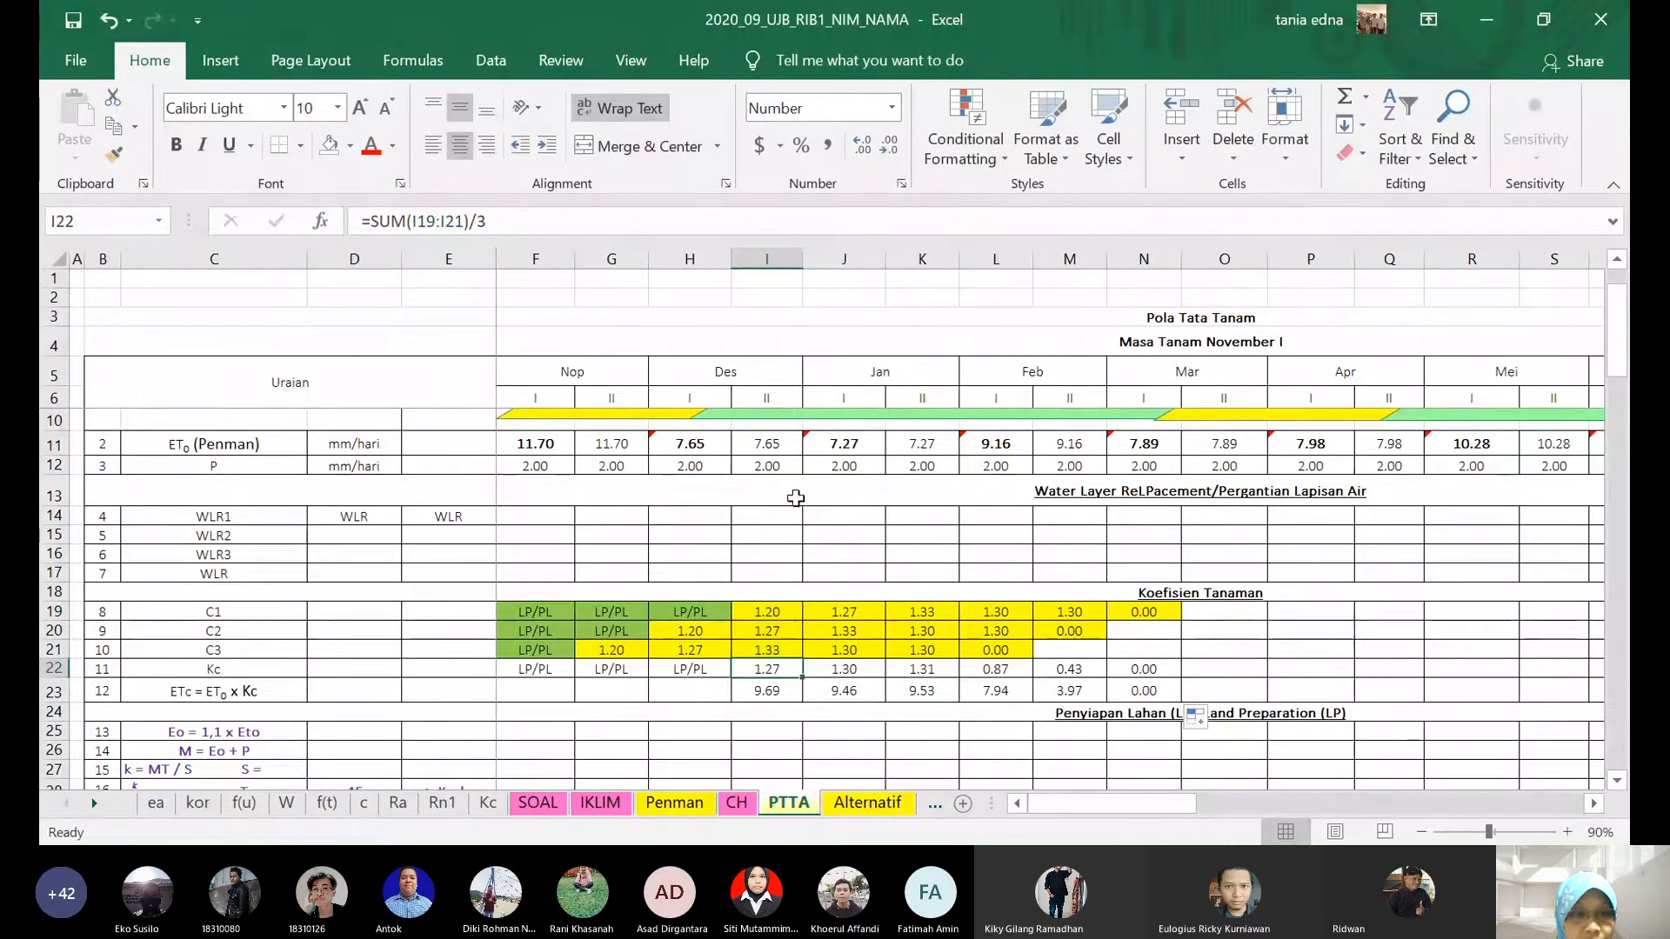
click(774, 448)
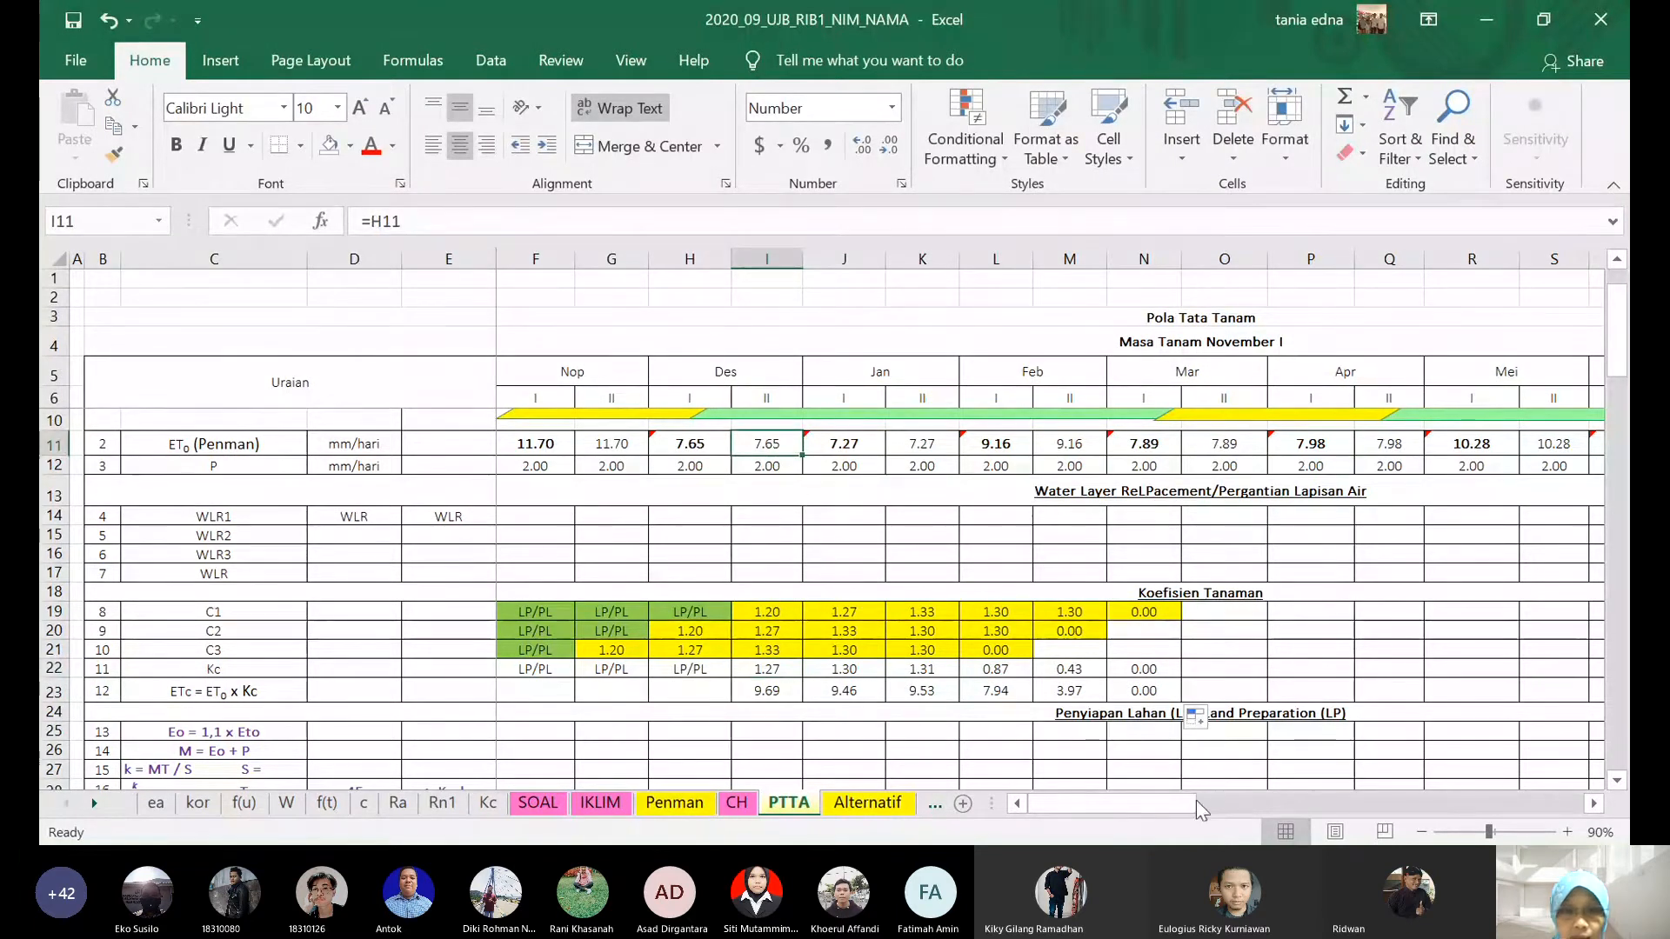
click(675, 803)
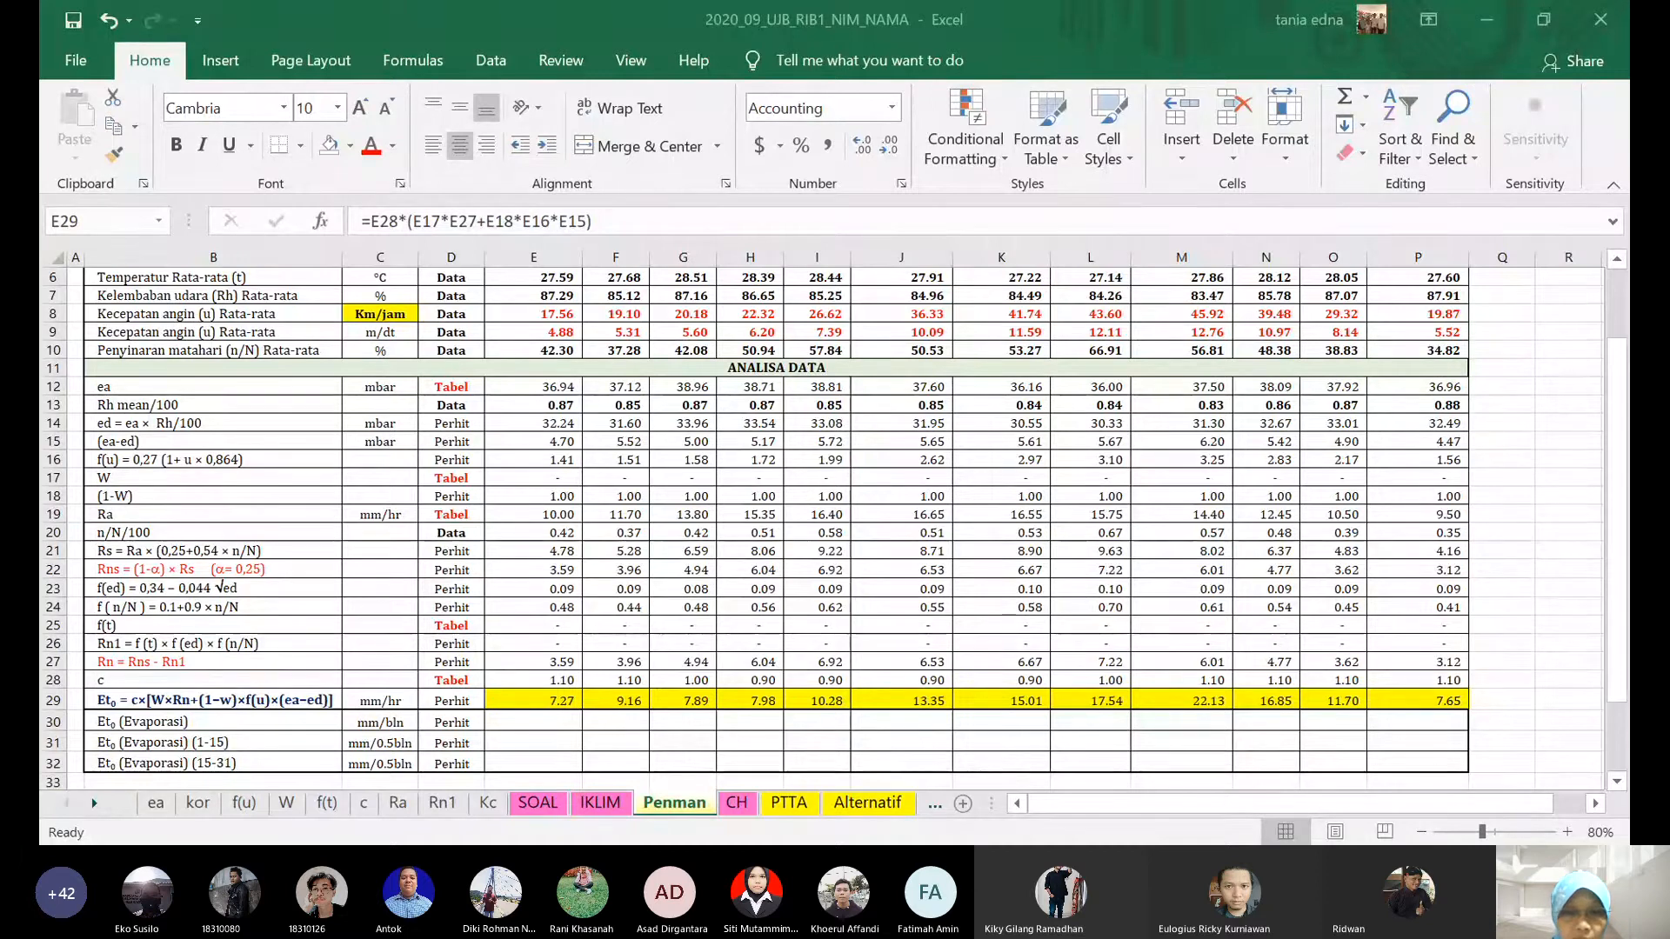
key(alt+Tab)
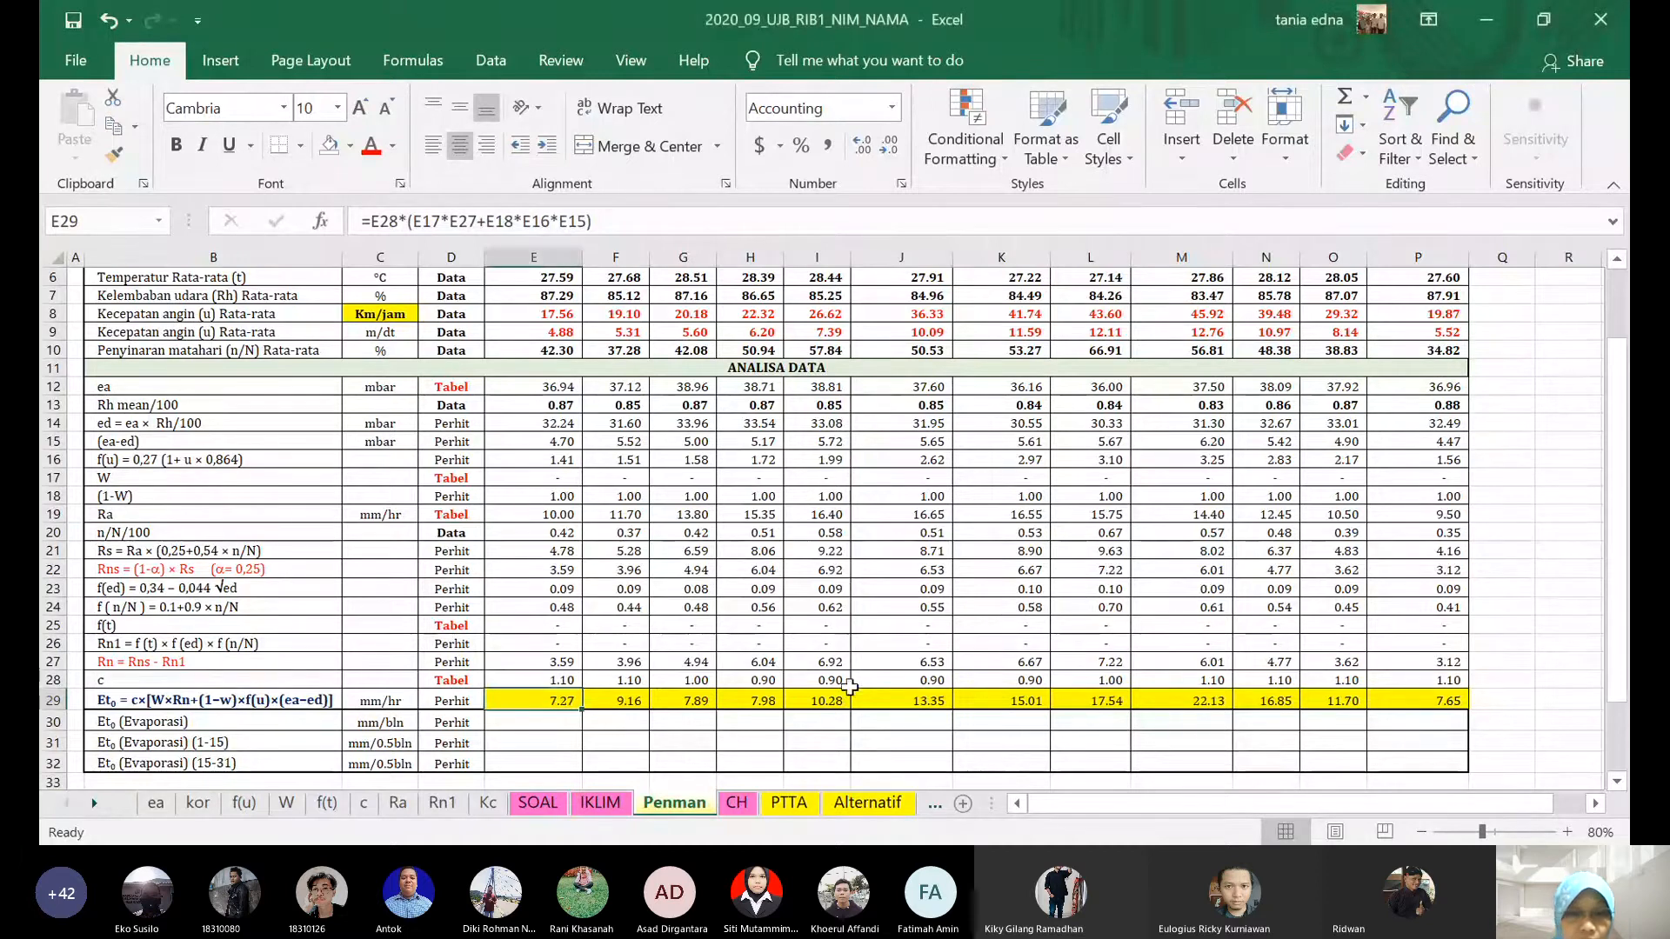
click(788, 802)
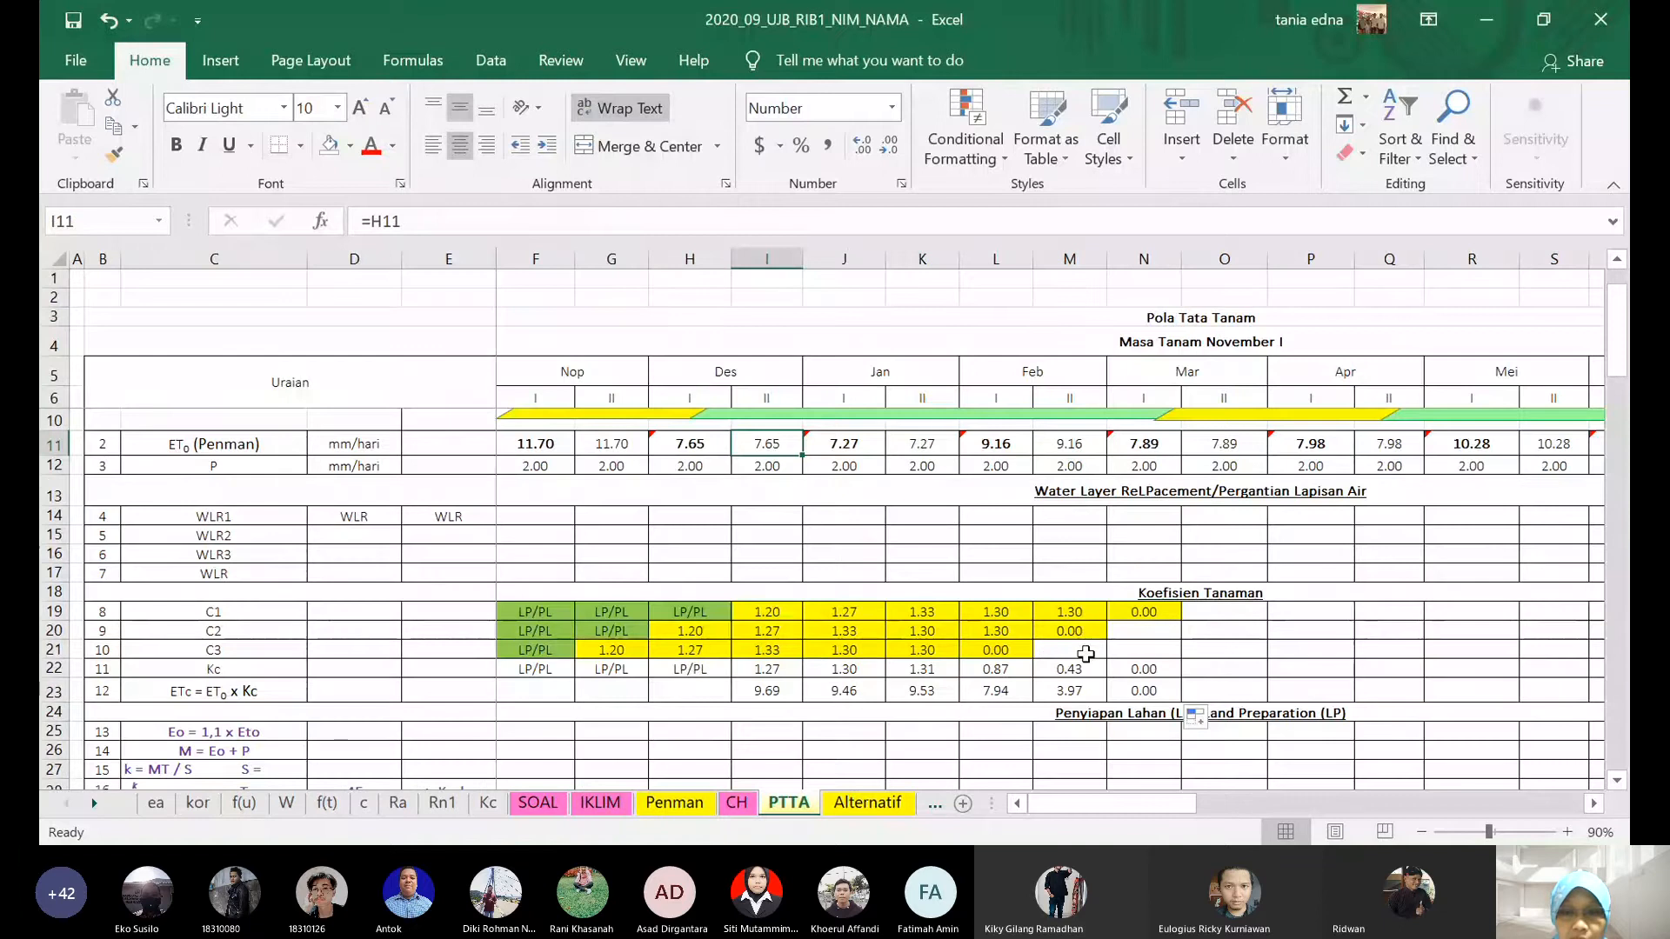
- Read the water layer replacement requirements on the SOAL sheet and return to the PTTA planting table
scroll(1082, 656, down, 1)
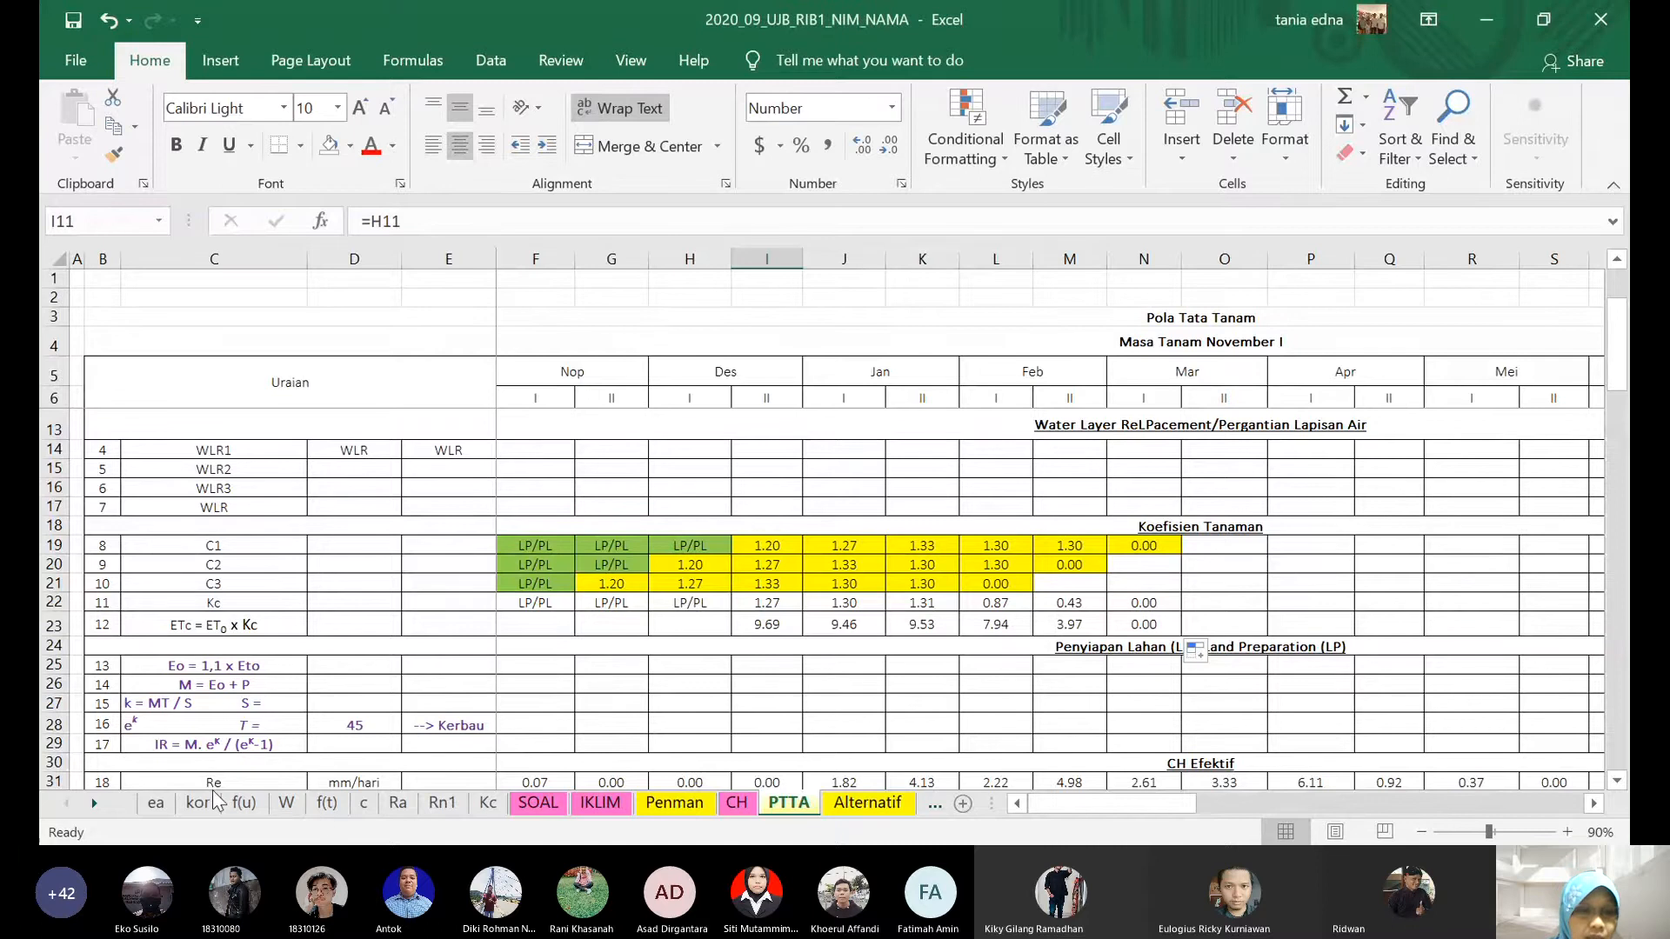
click(518, 807)
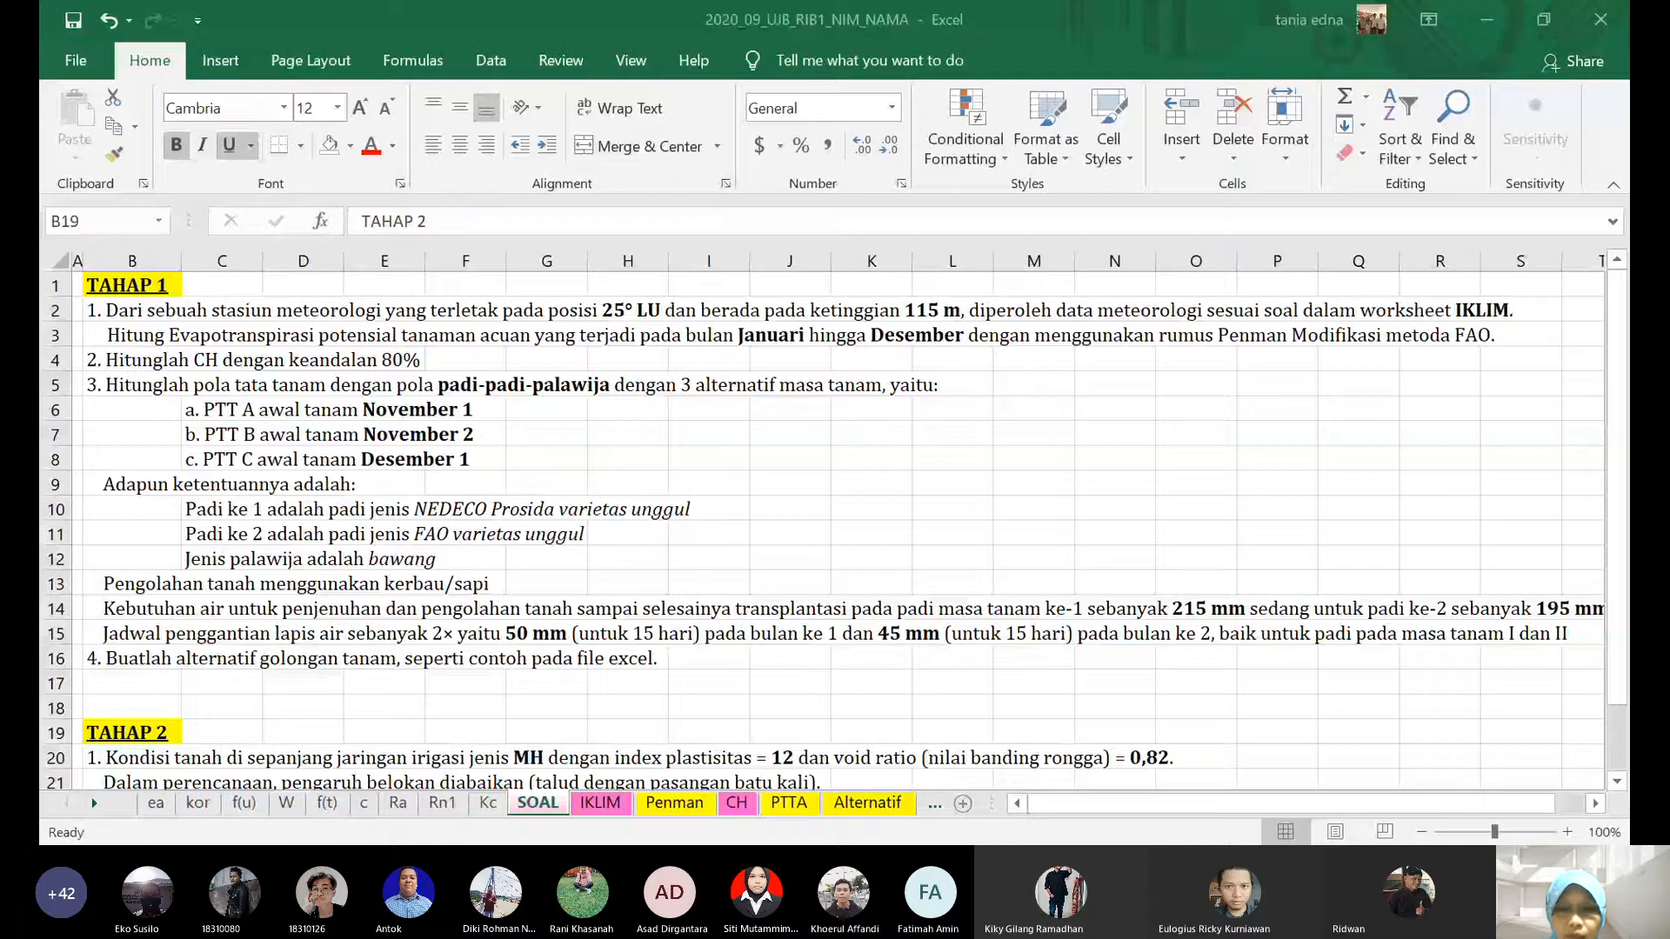
click(981, 782)
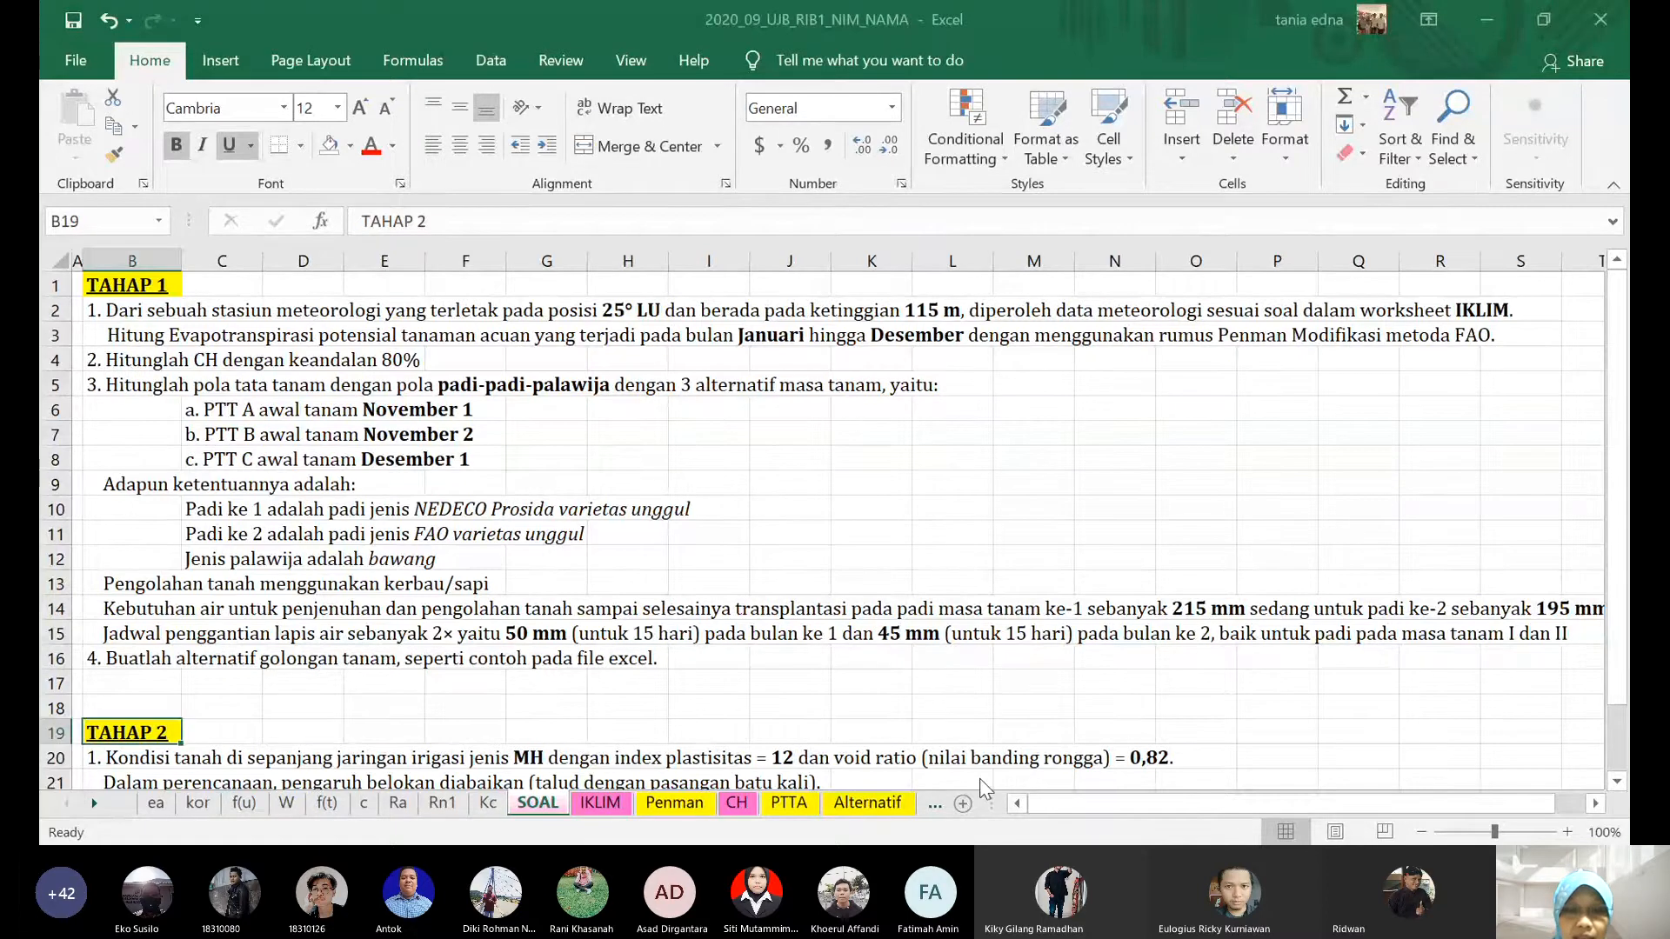
click(789, 803)
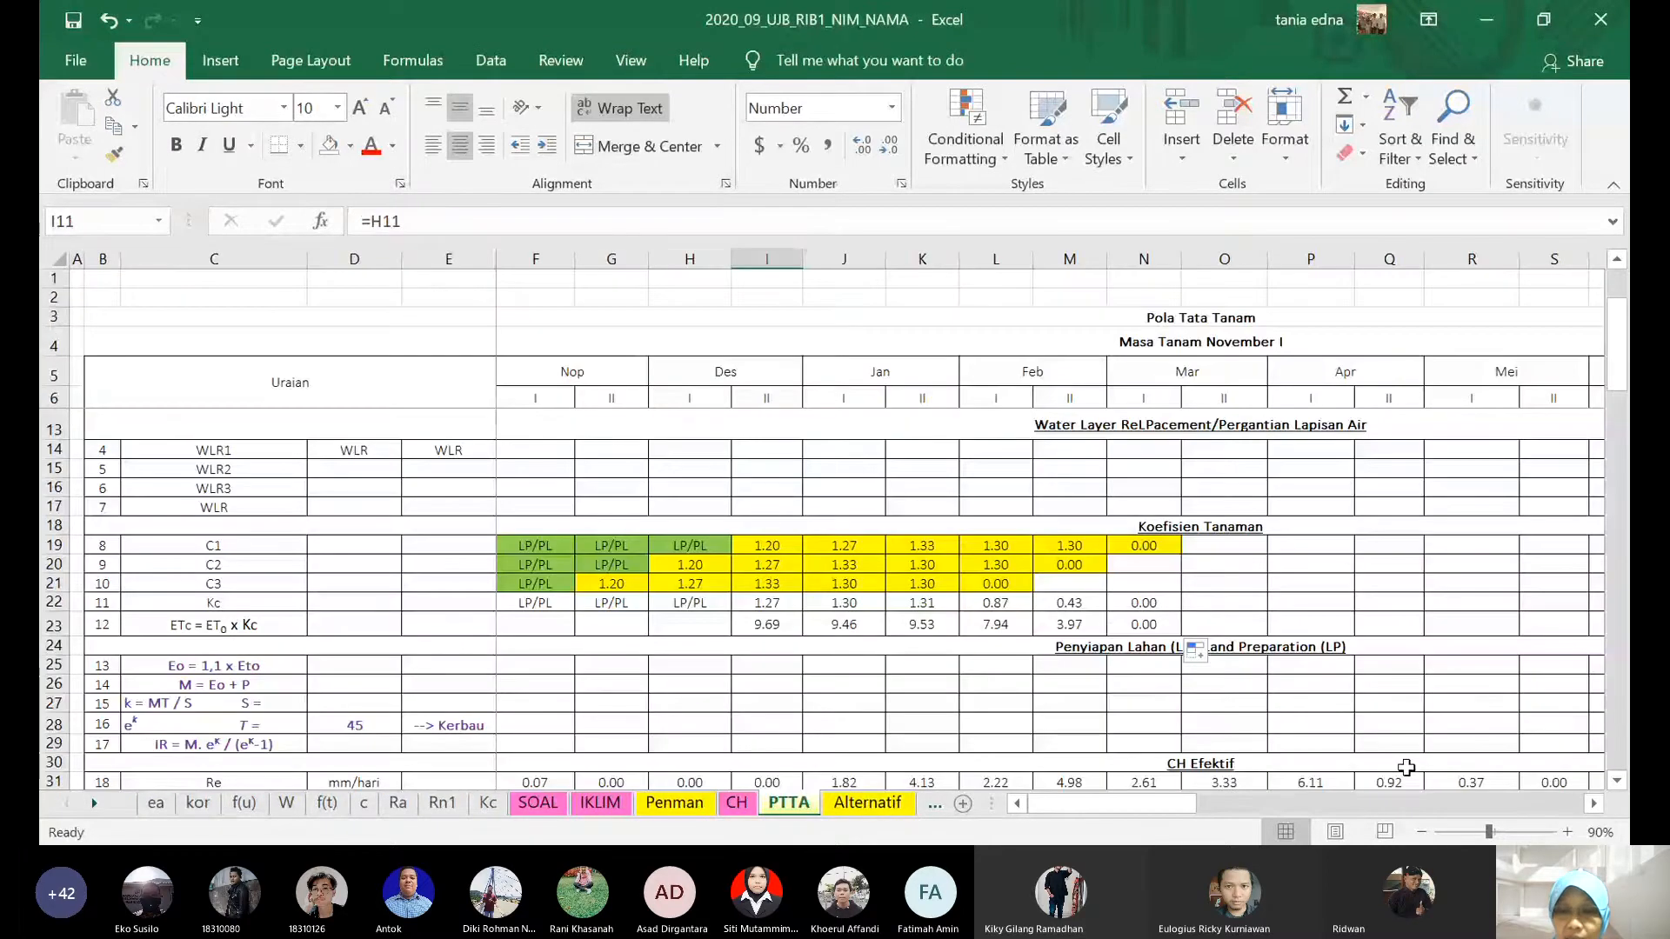
scroll(1406, 767, right, 3)
scroll(957, 661, left, 3)
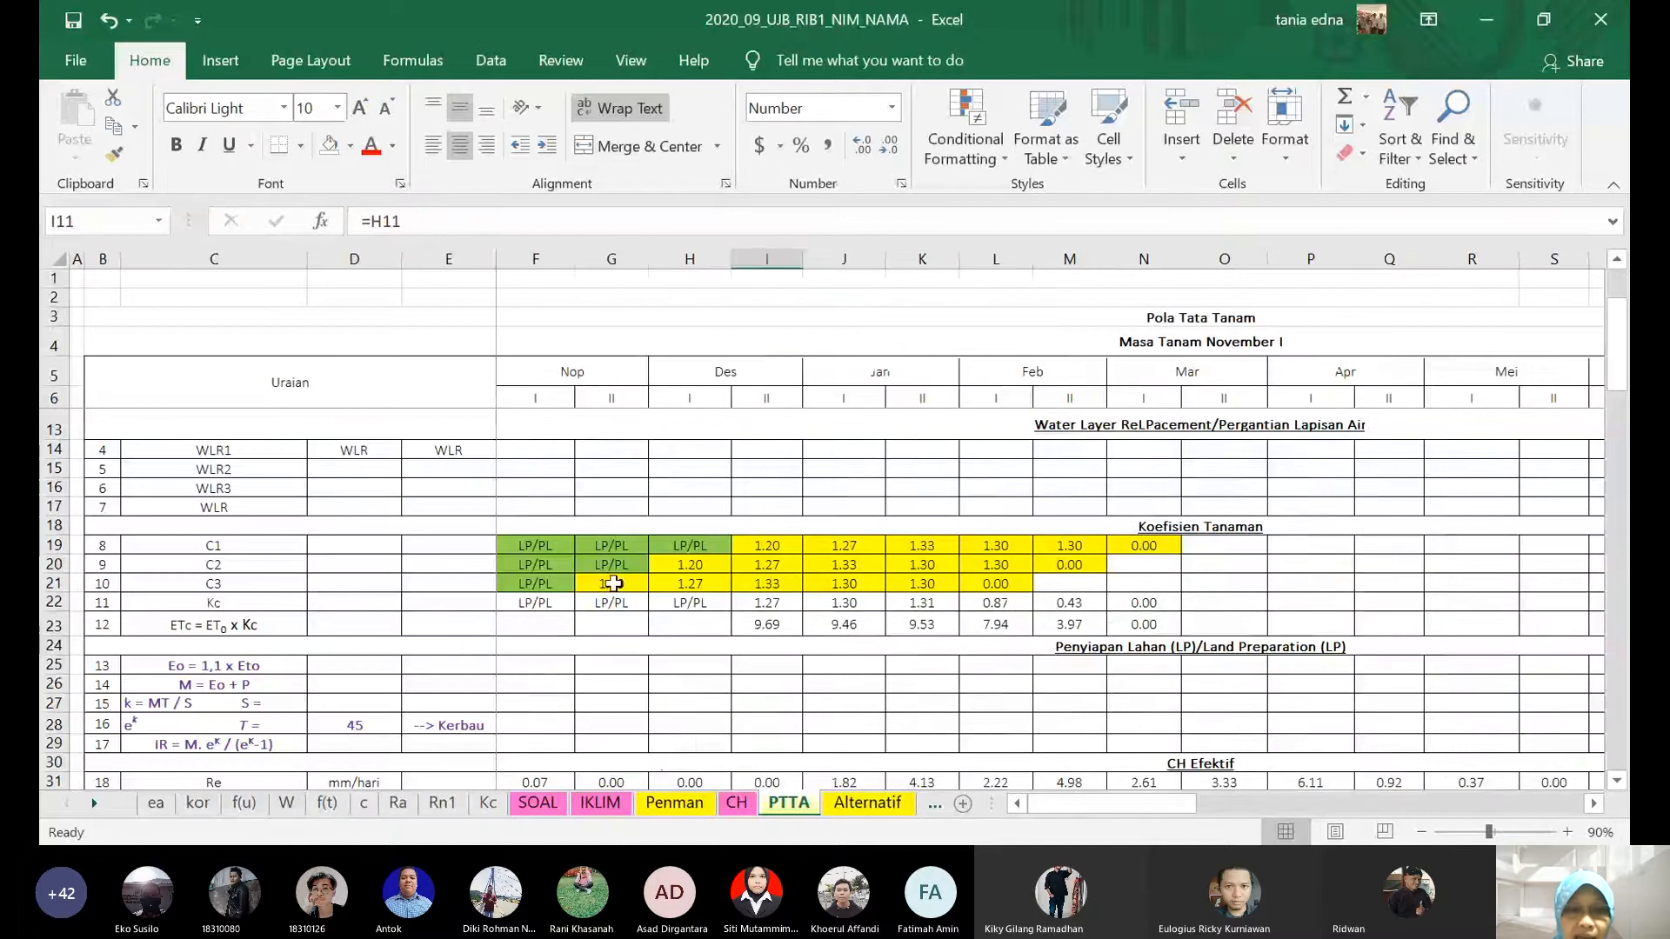
- Shade G14 in the WLR1 row yellow
click(614, 583)
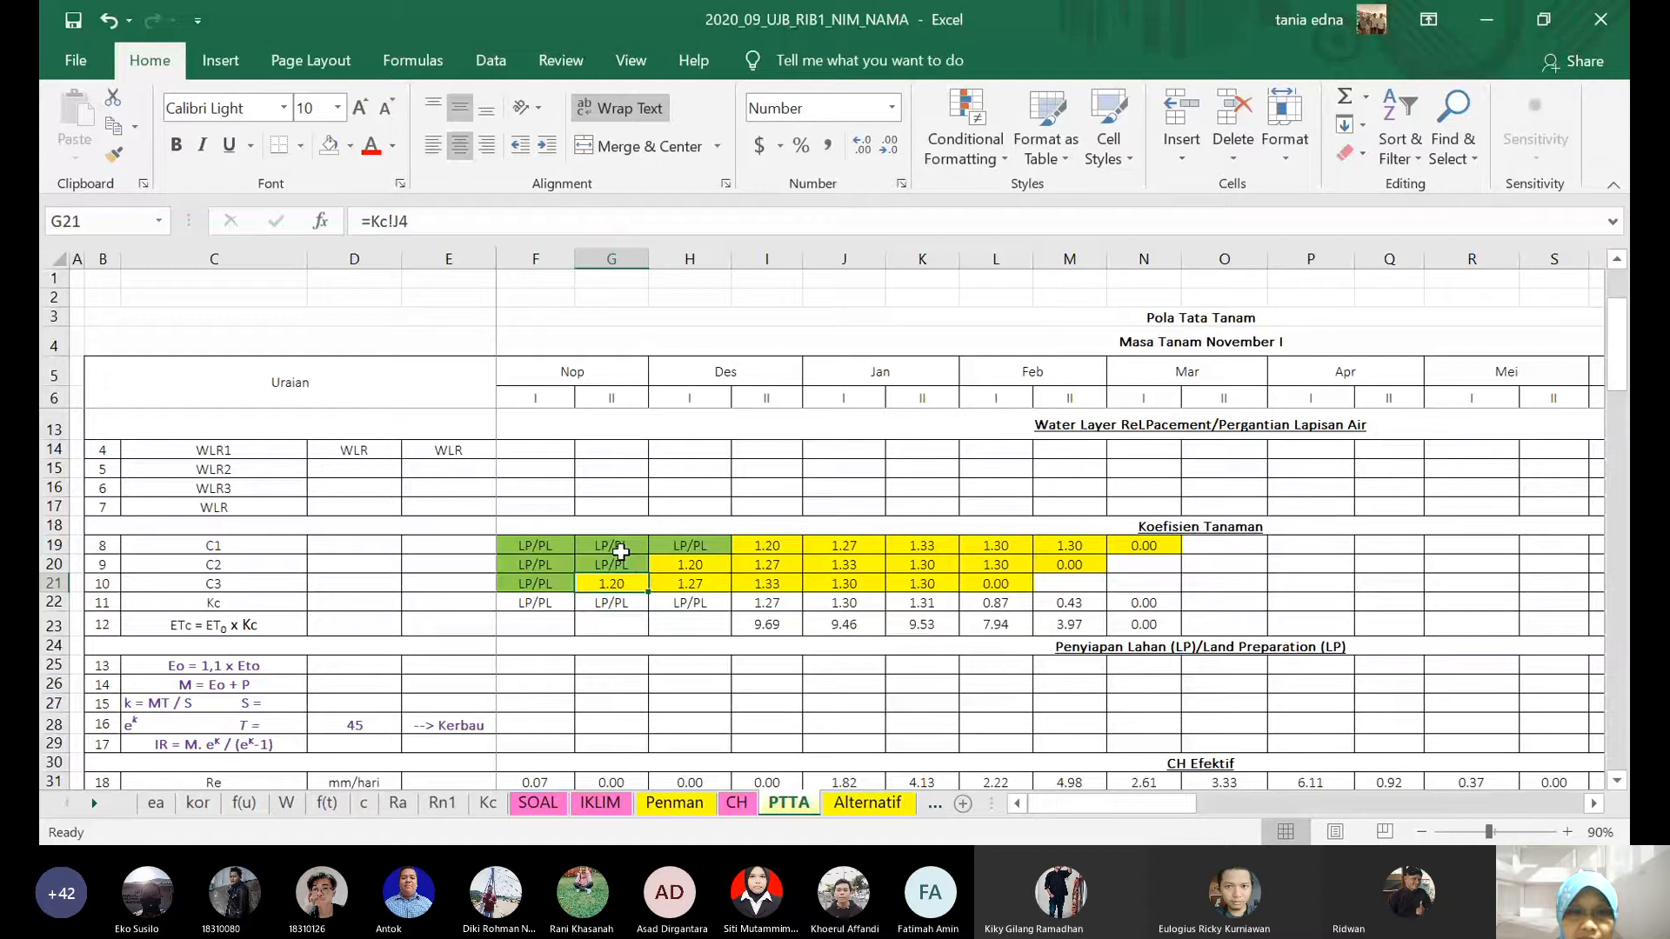
click(622, 451)
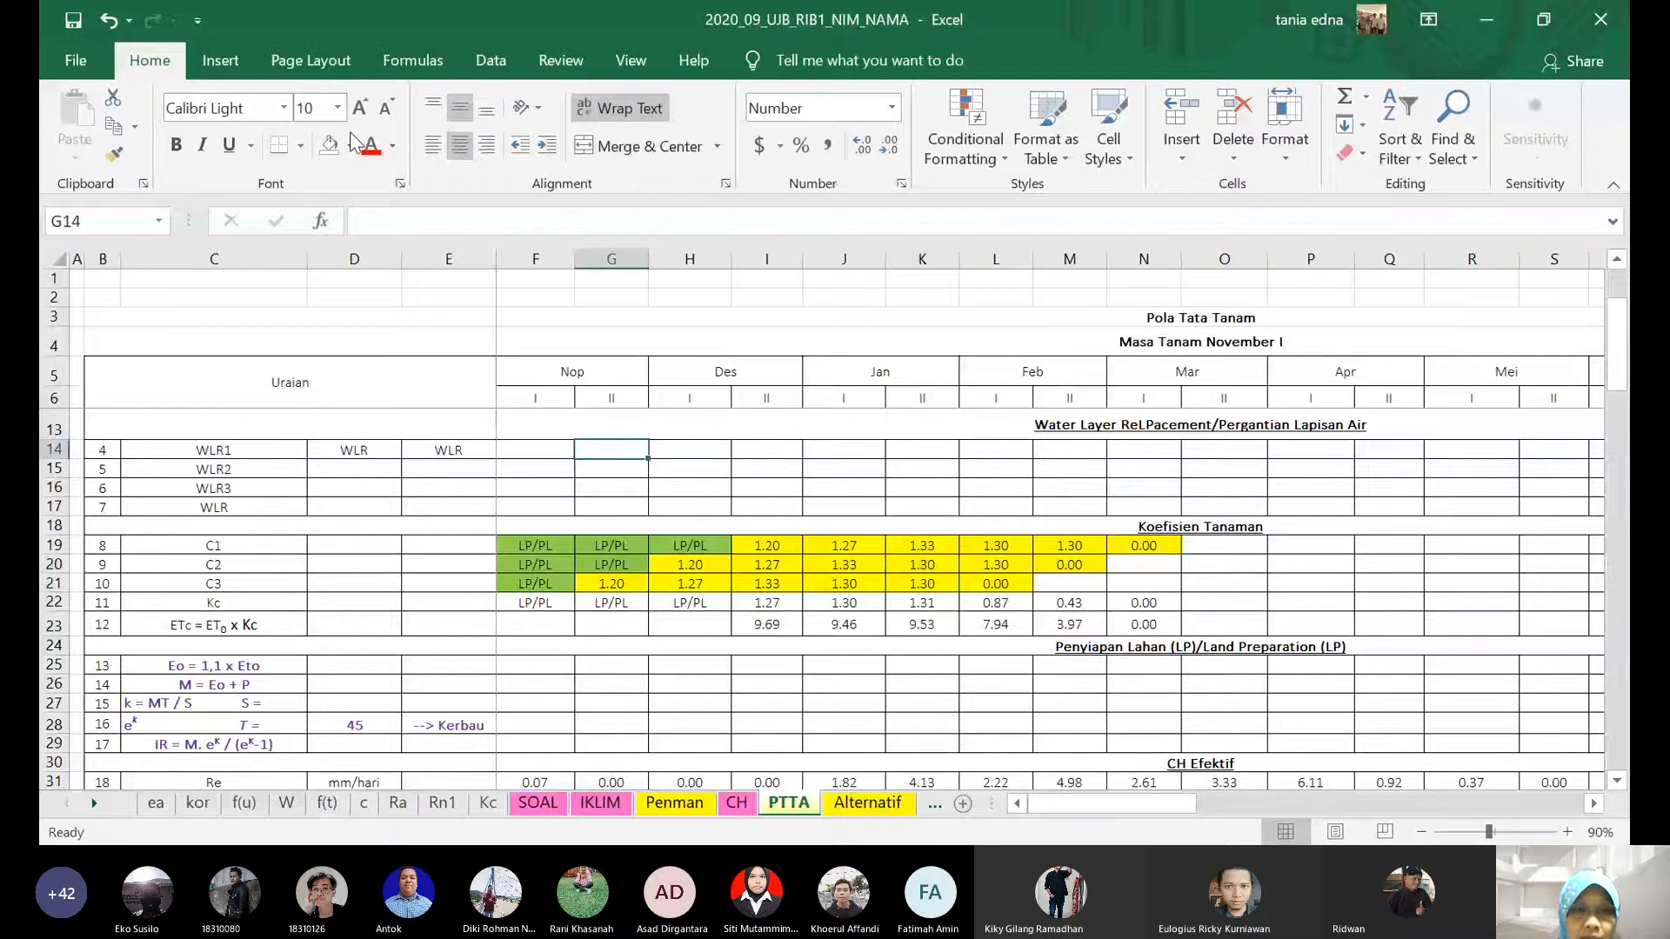
click(332, 145)
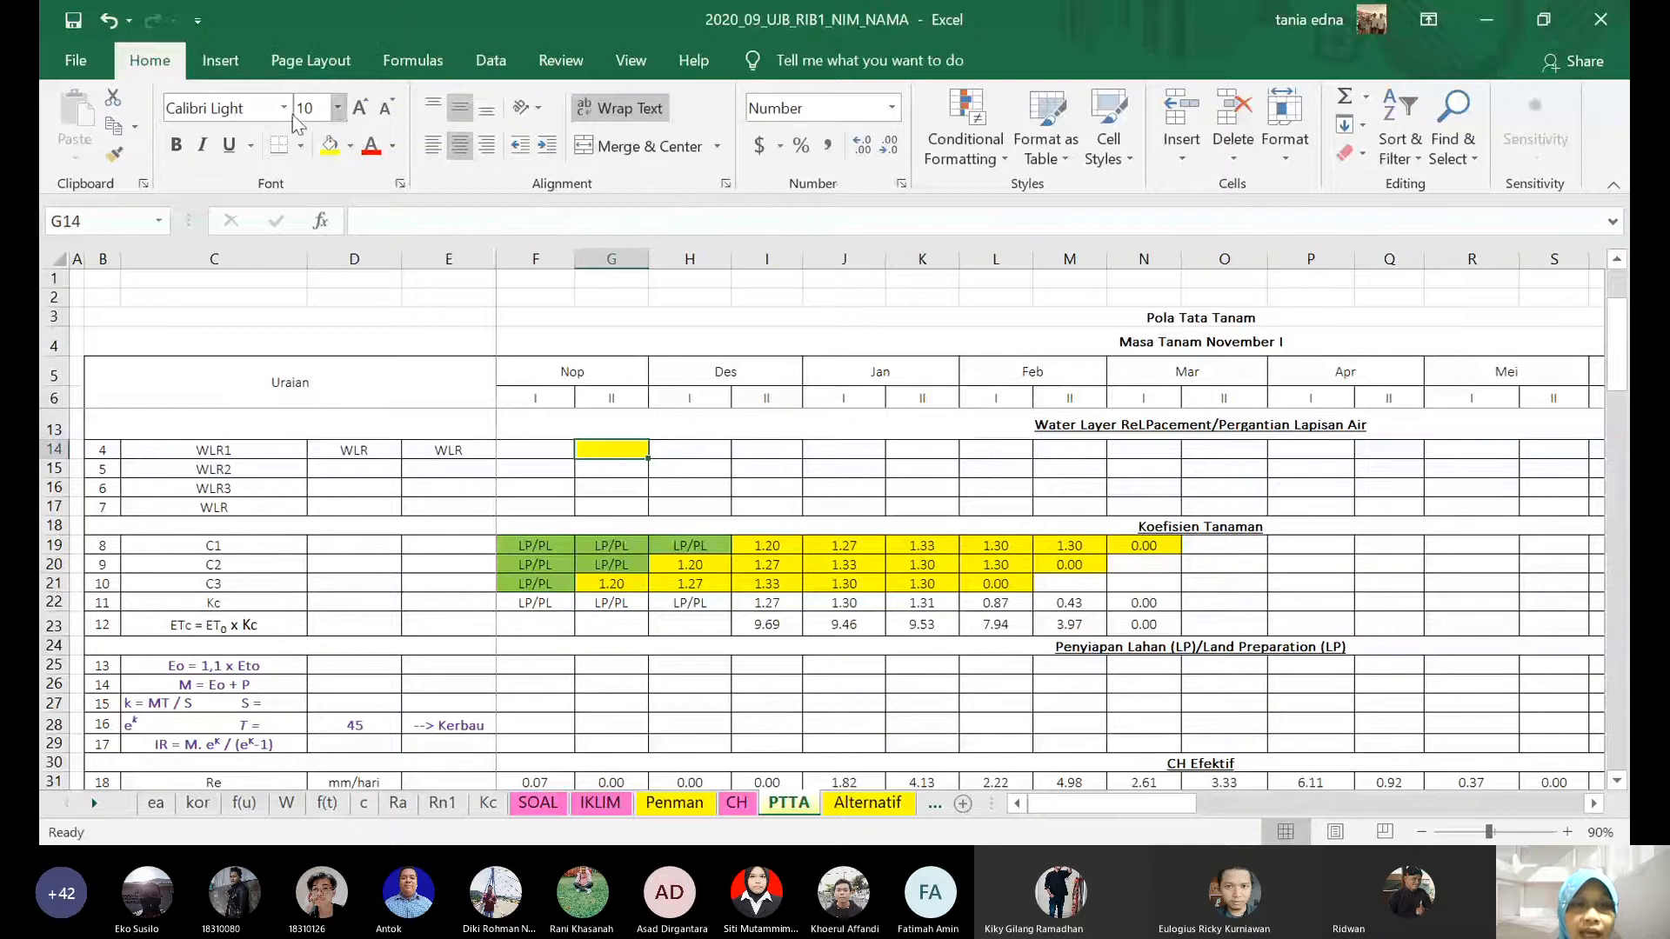
- Insert a down arrow shape about 0.28" high and 0.32" wide in row 13, above G14
click(223, 61)
click(393, 97)
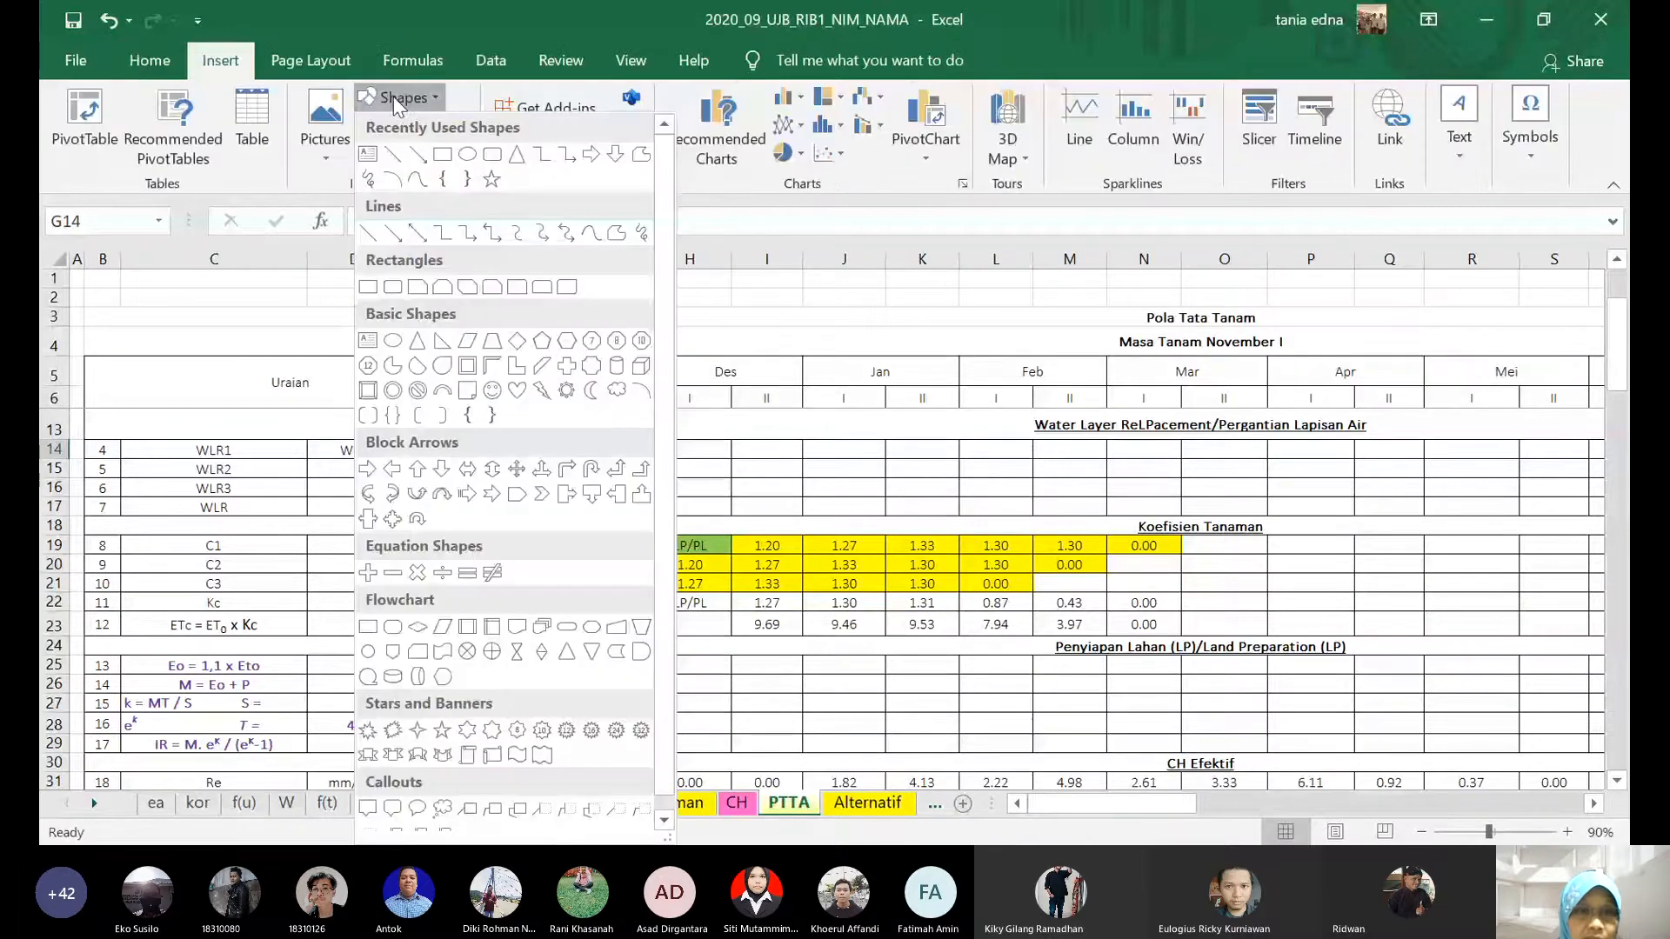
click(566, 369)
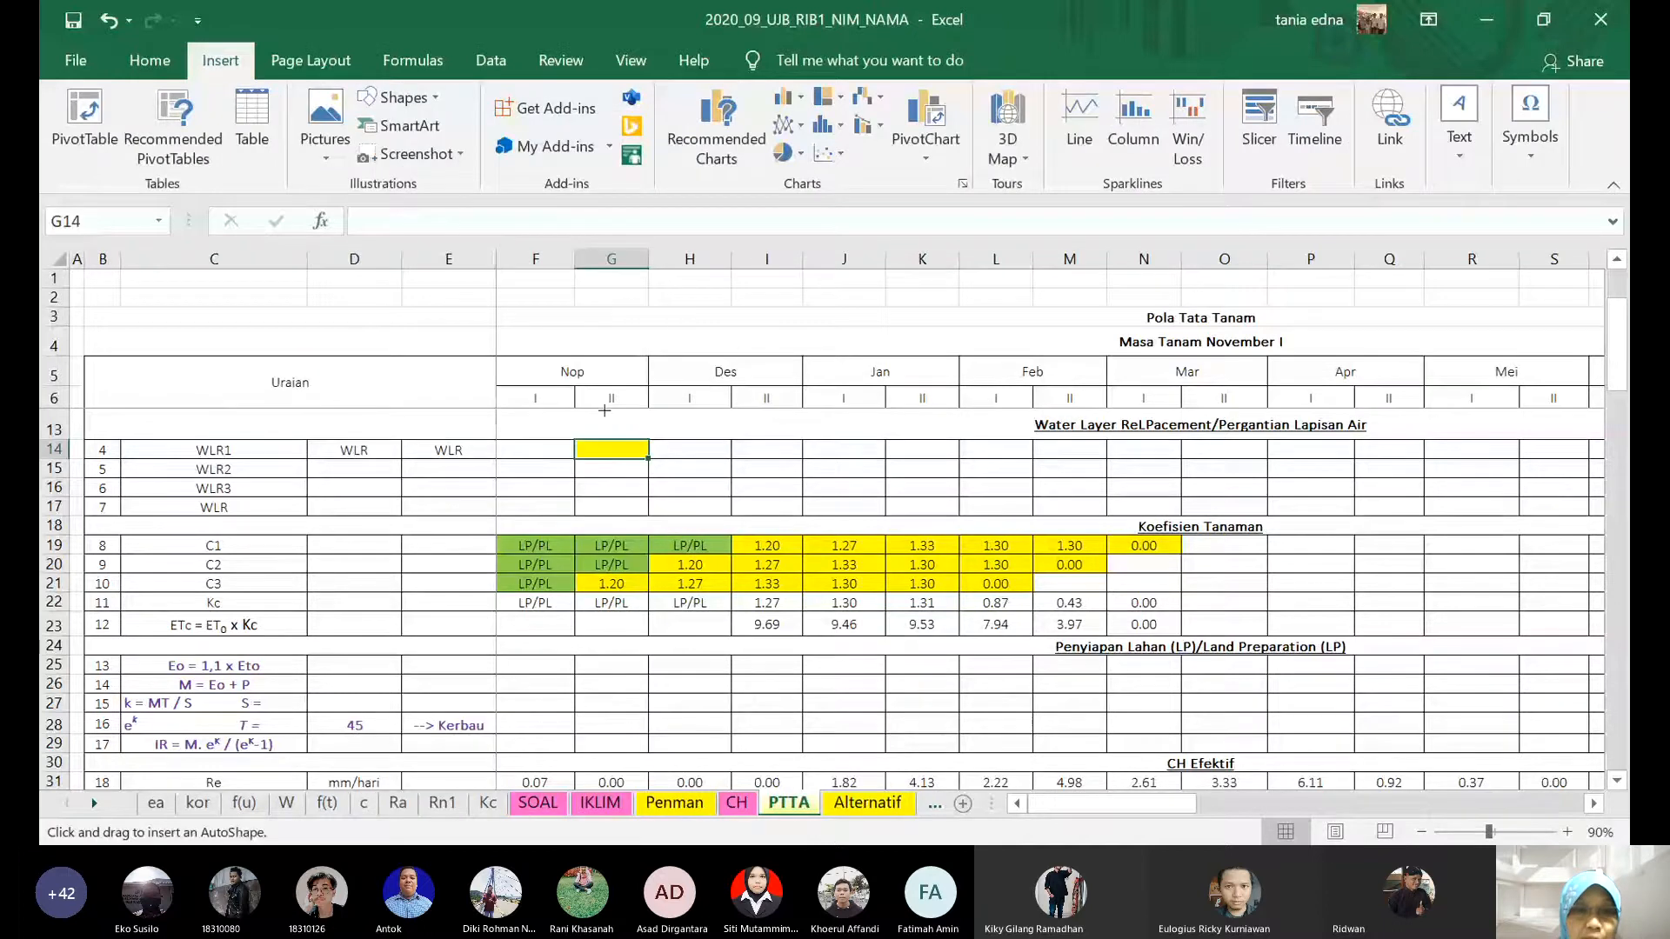
drag(604, 410, 639, 458)
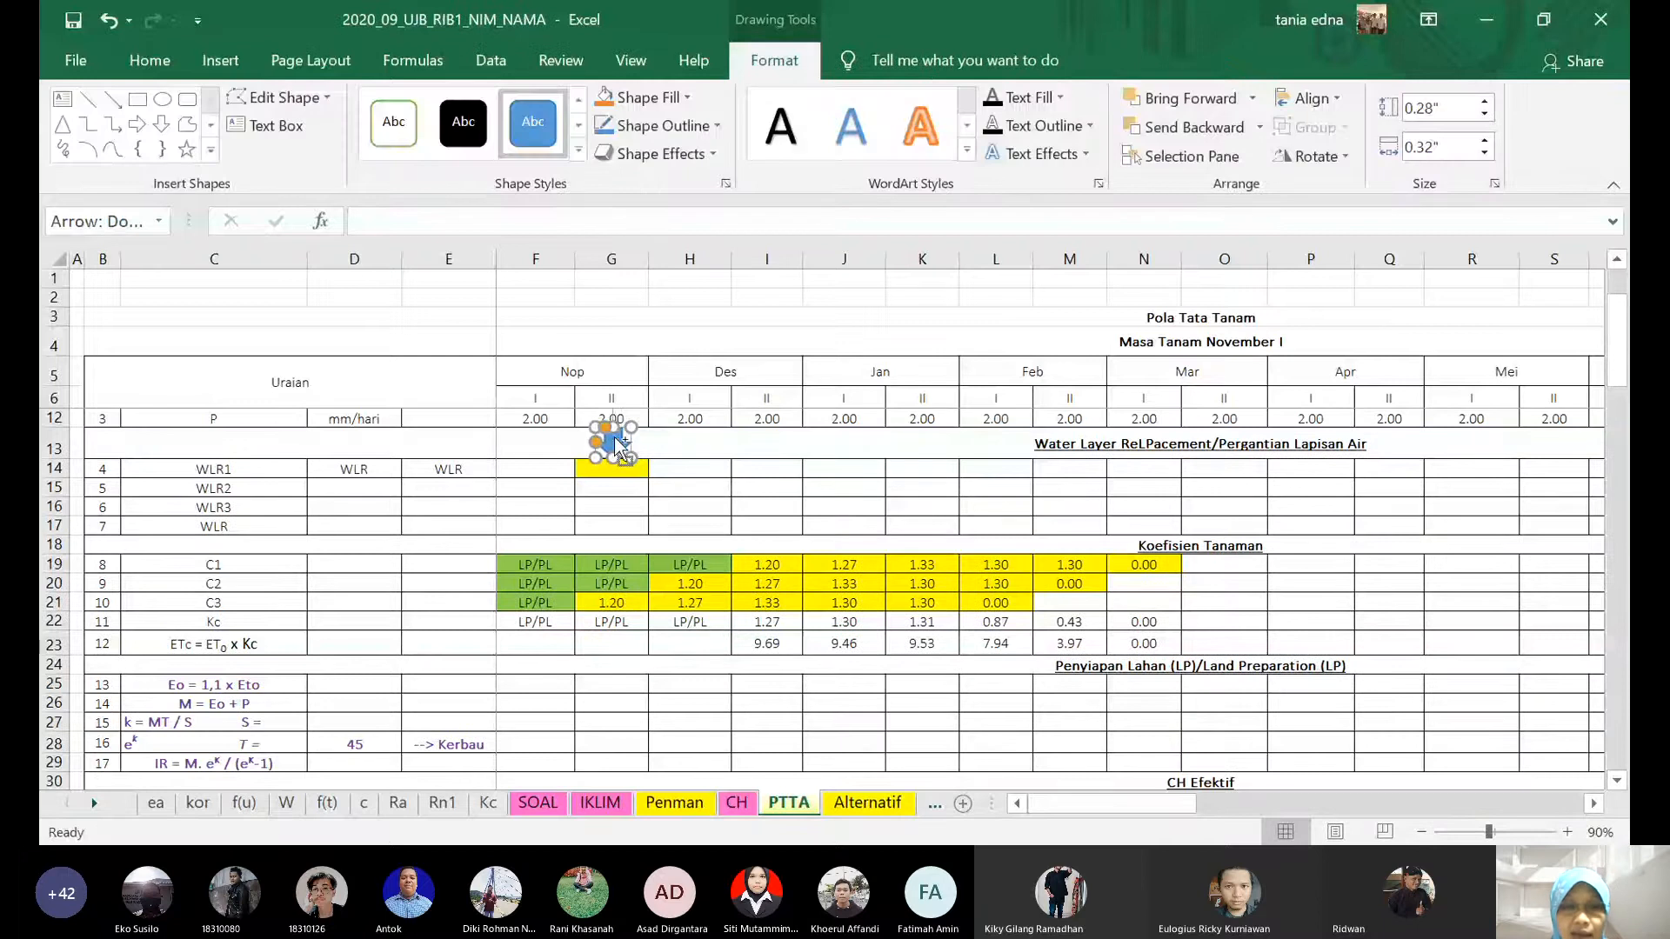
- Place two copies of the down arrow in row 13, above columns I (Des II) and K (Jan II)
click(786, 443)
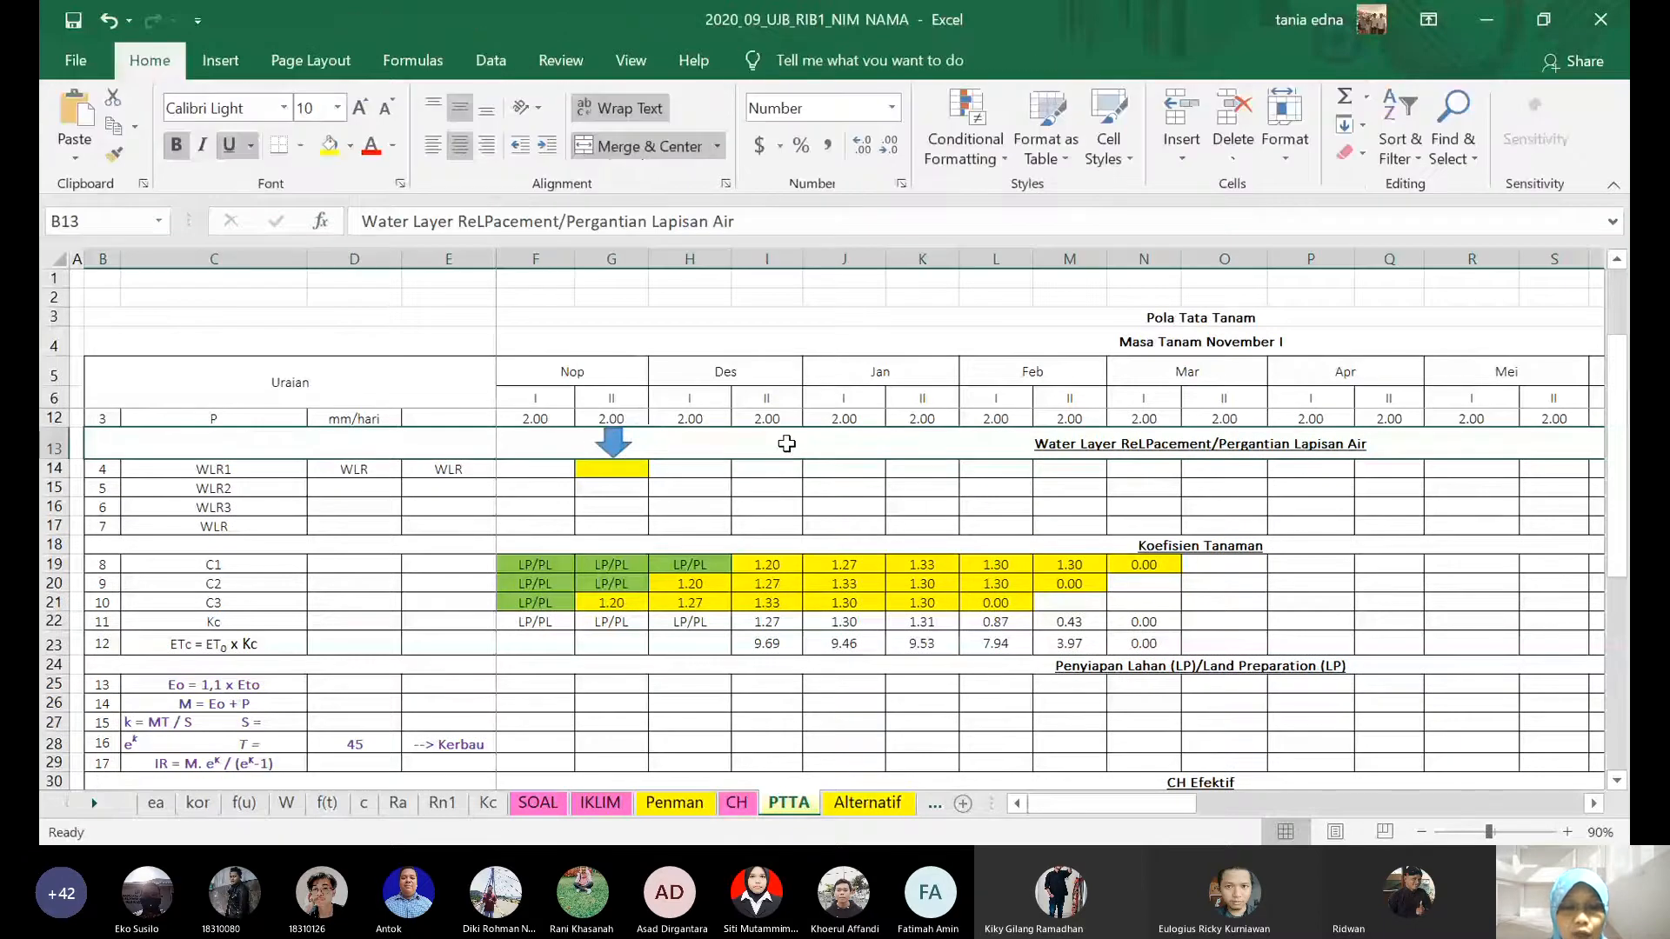
key(ctrl+v)
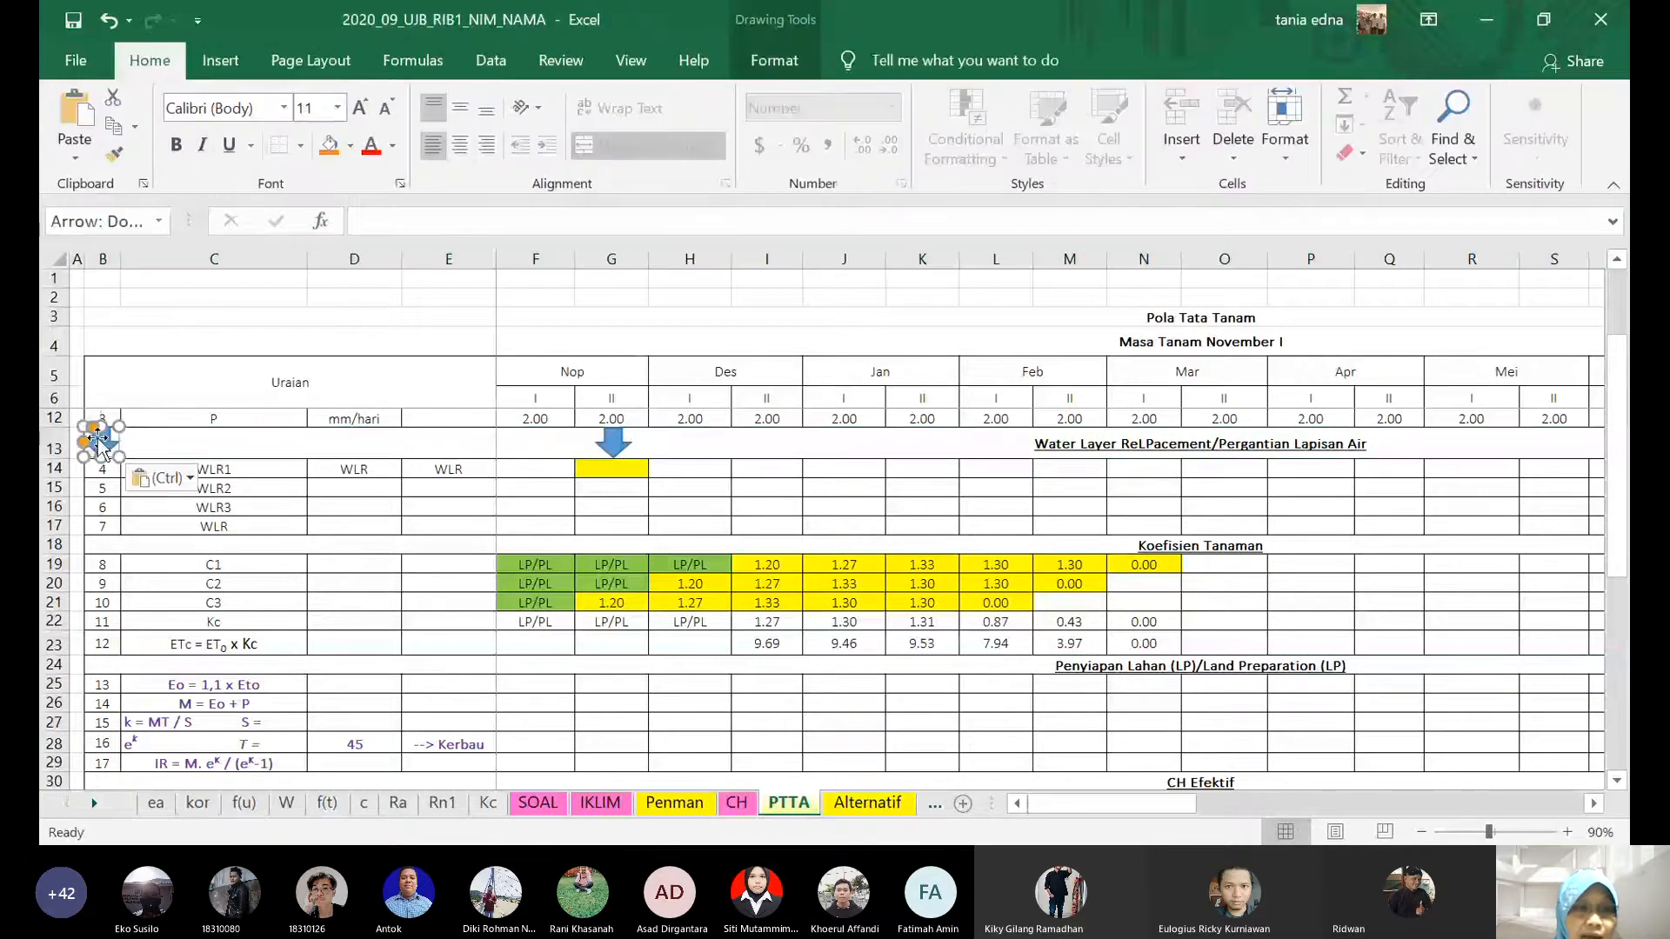
drag(616, 424, 777, 445)
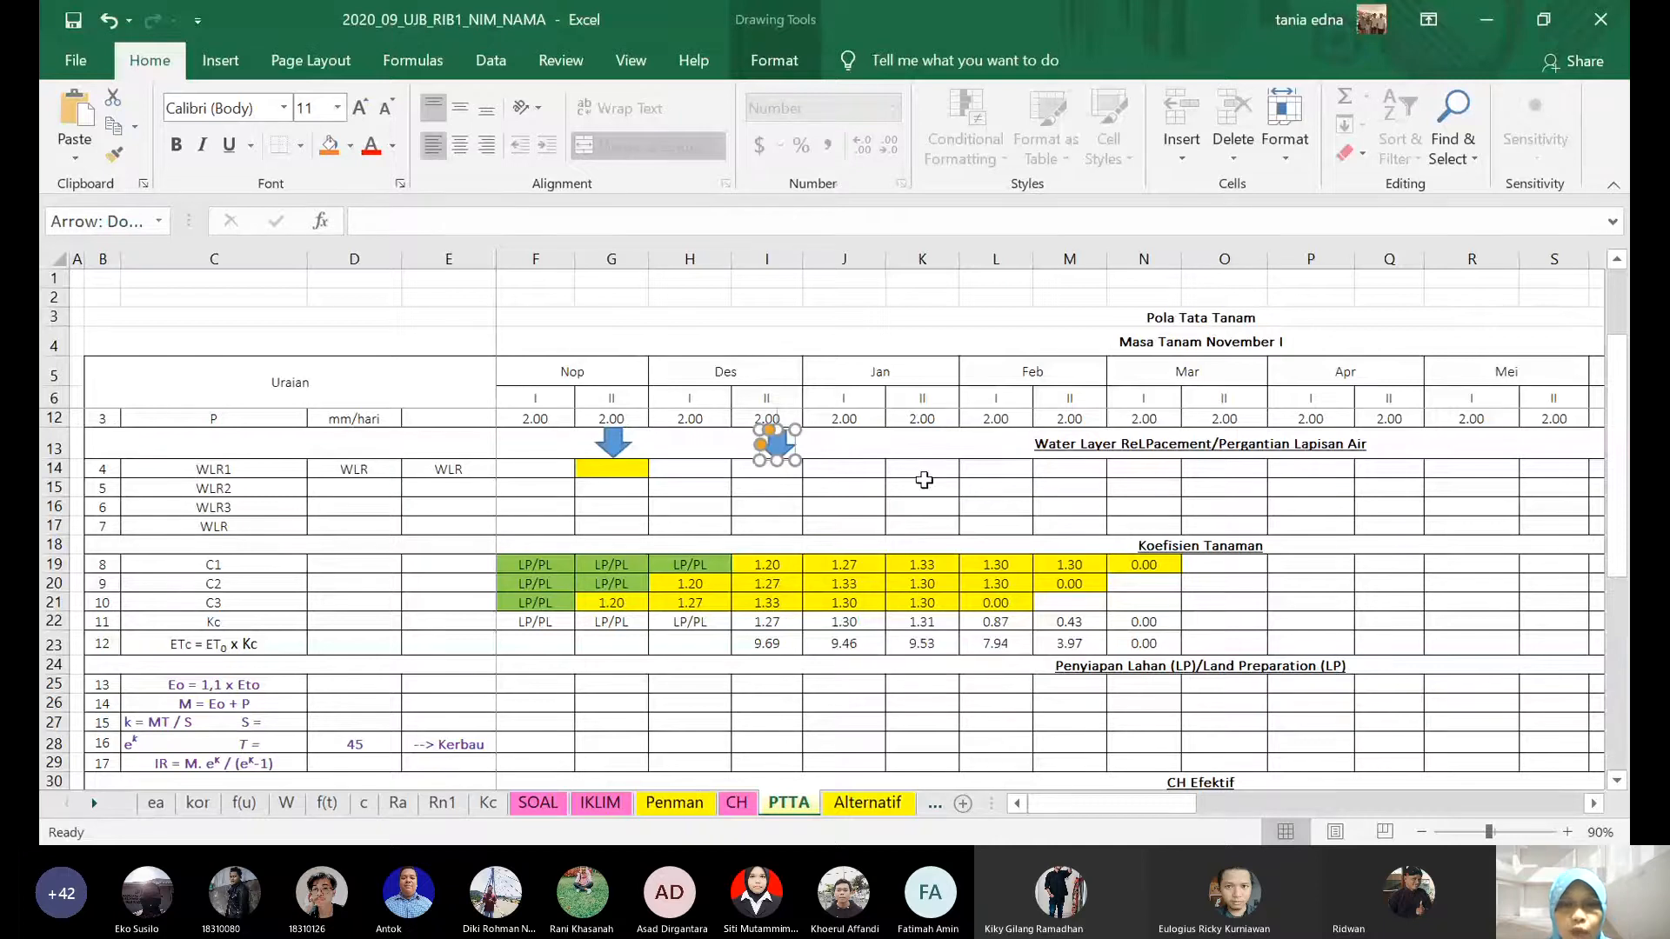
click(926, 341)
click(930, 318)
key(ctrl+v)
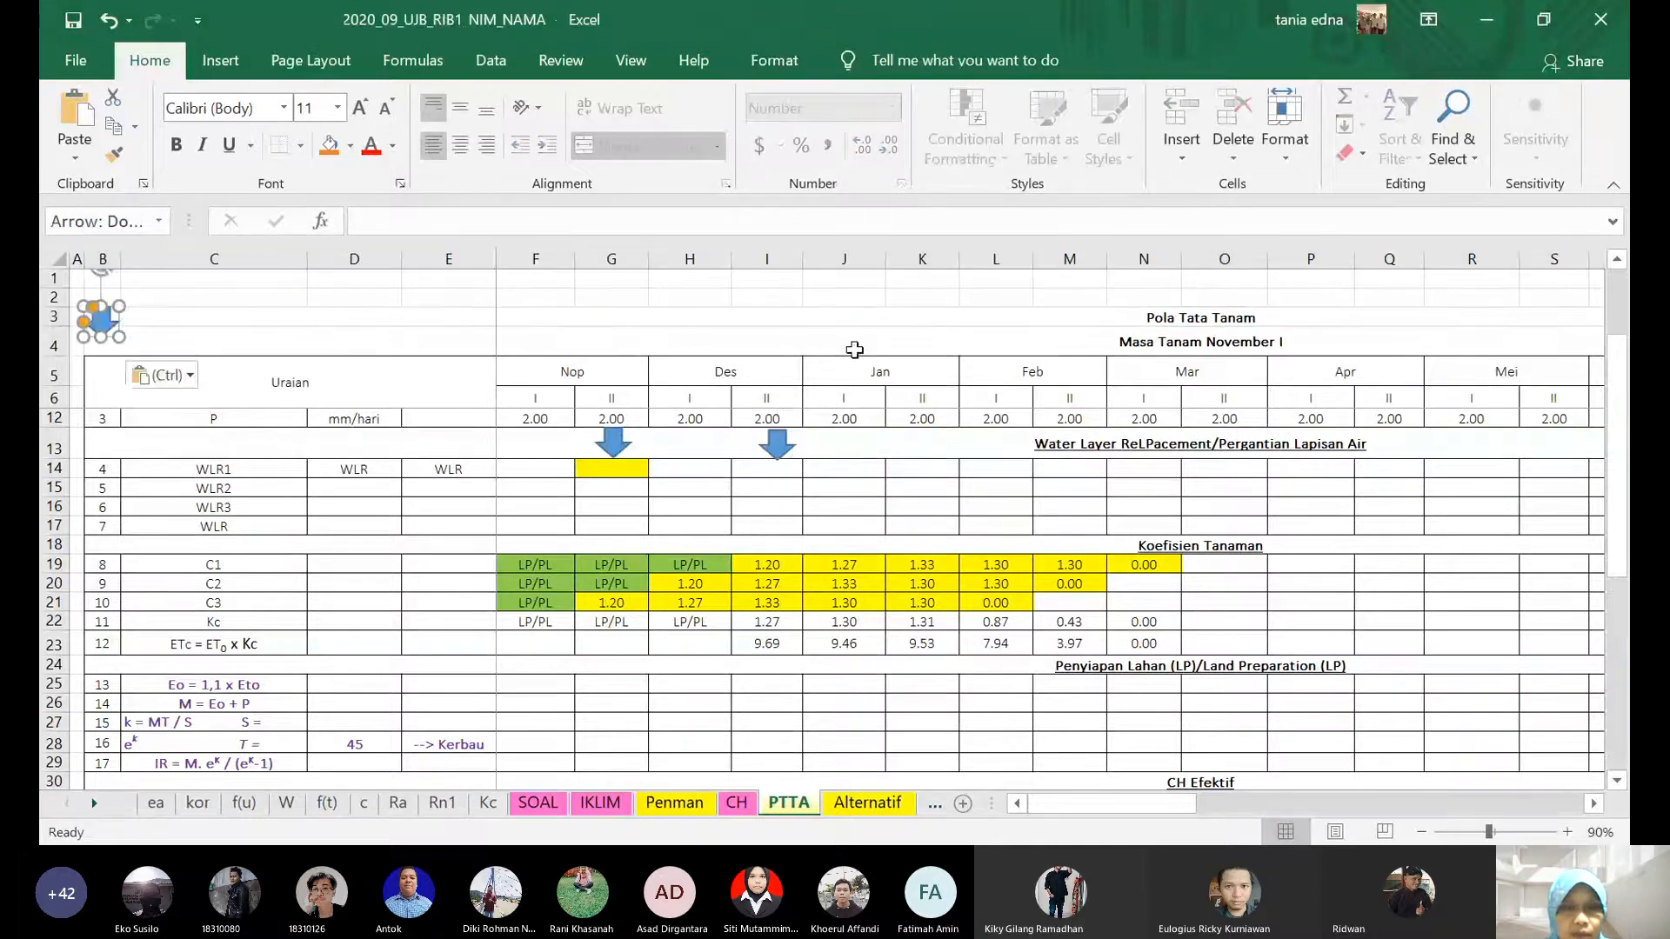
mouse_move(118, 324)
mouse_down()
mouse_move(735, 448)
mouse_move(947, 446)
mouse_up()
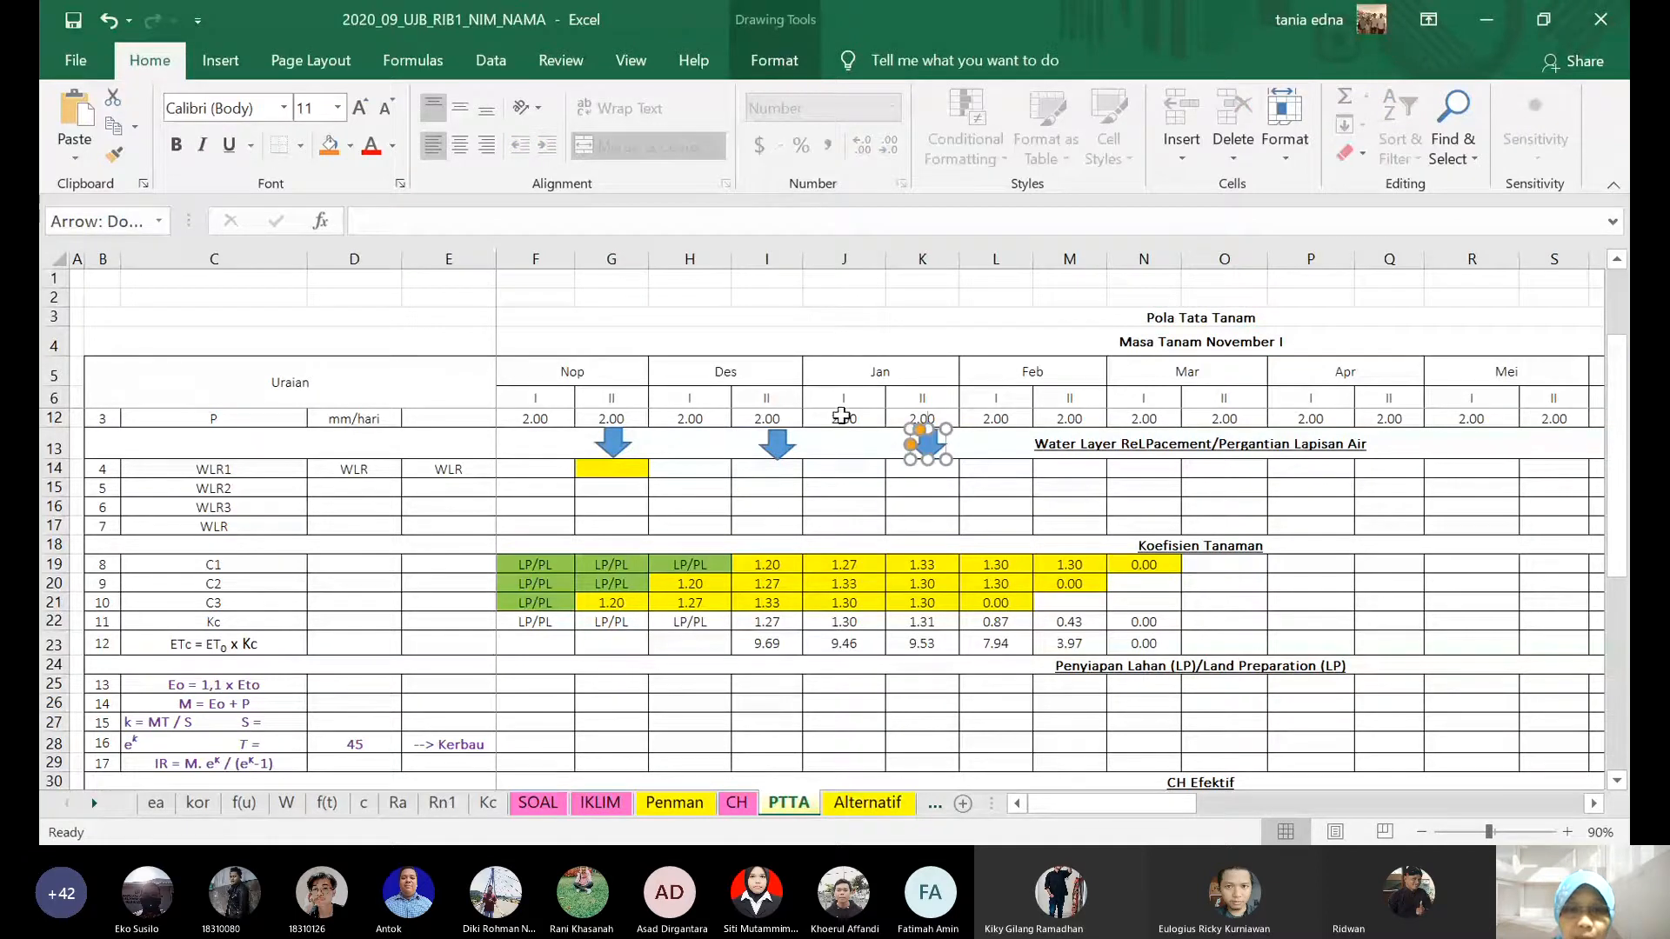
click(792, 529)
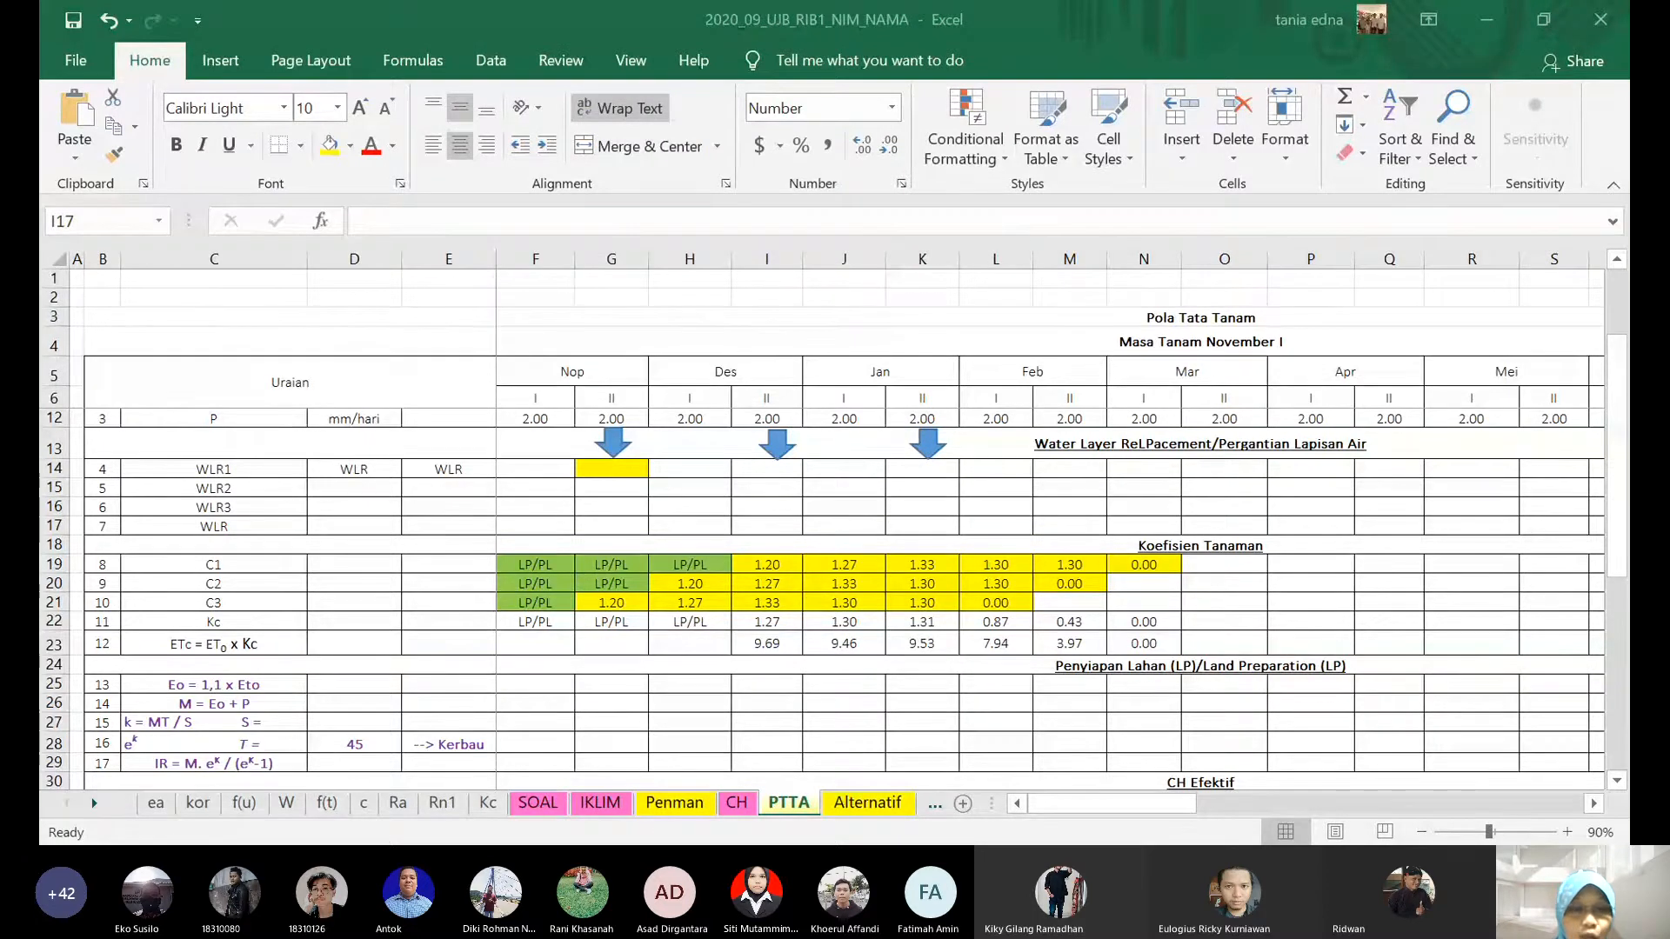
- Enter 50 in D15 and 45 in E15, and check both amounts against the replacement schedule on the SOAL sheet
click(354, 487)
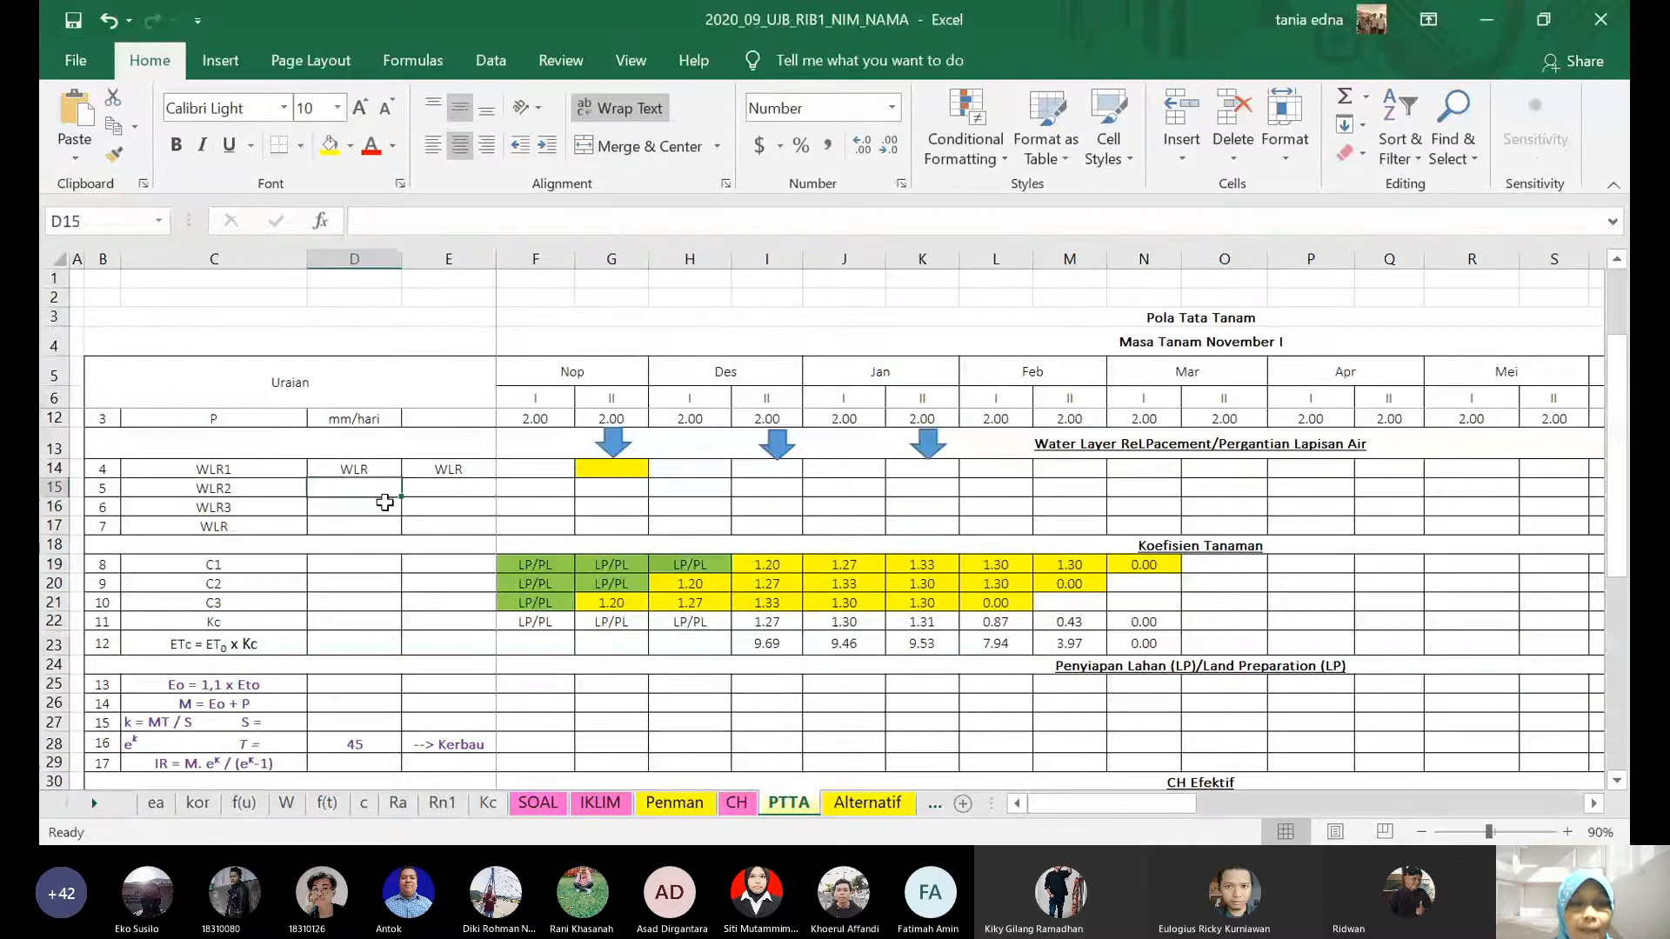
text(50)
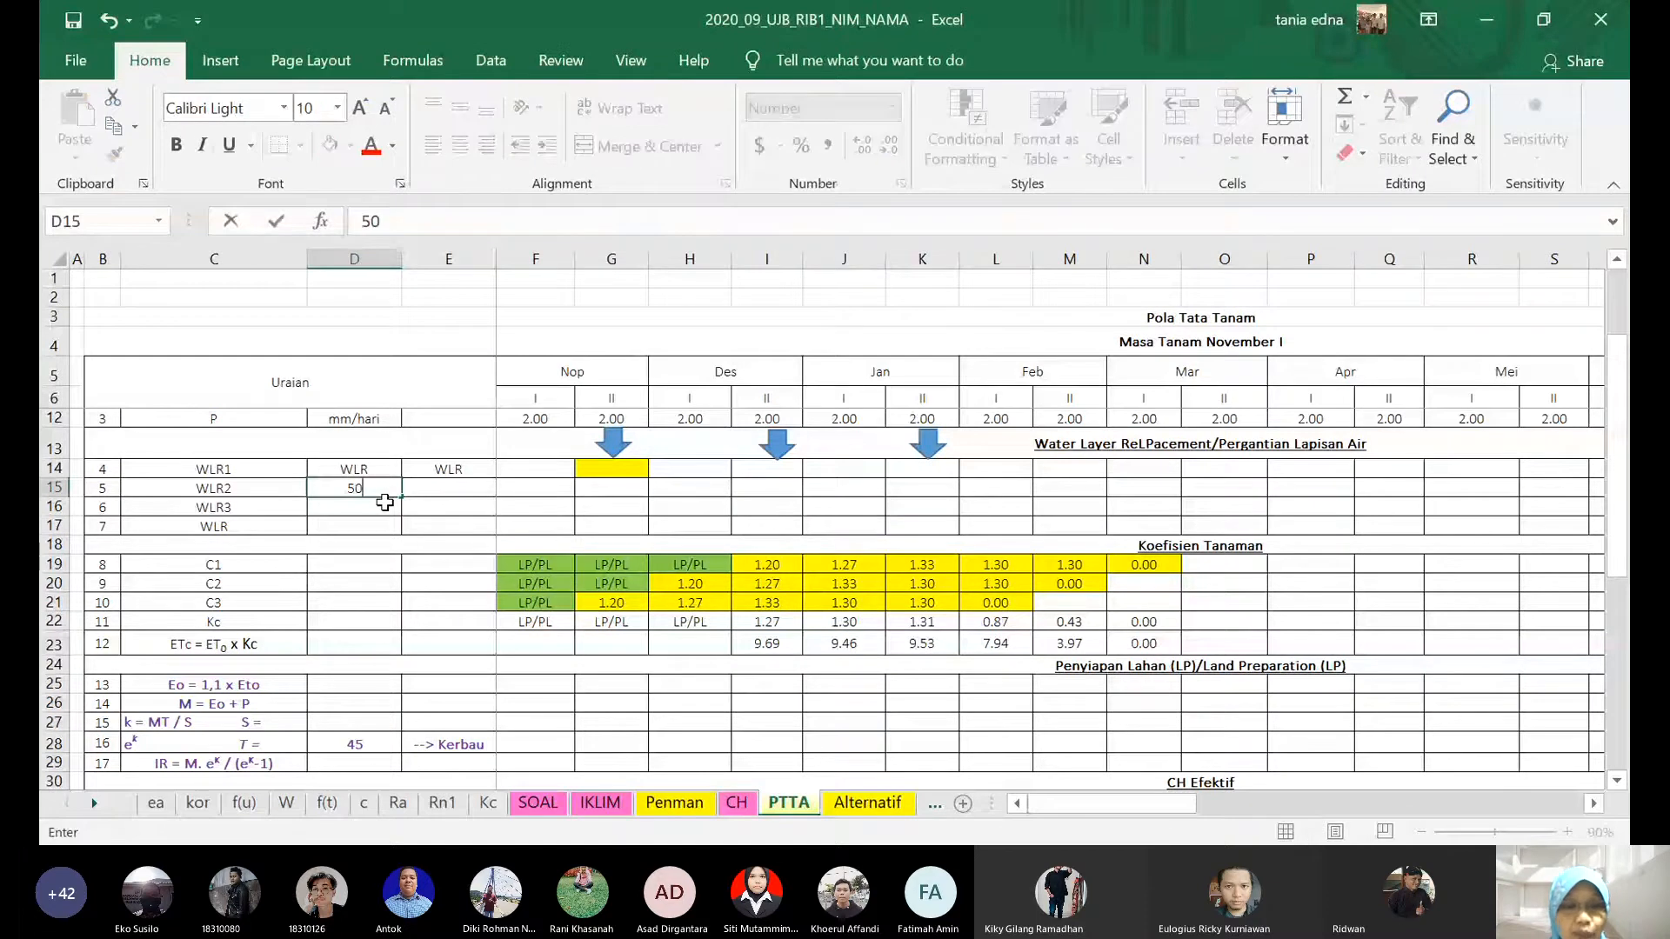
key(Right)
text(45)
key(Return)
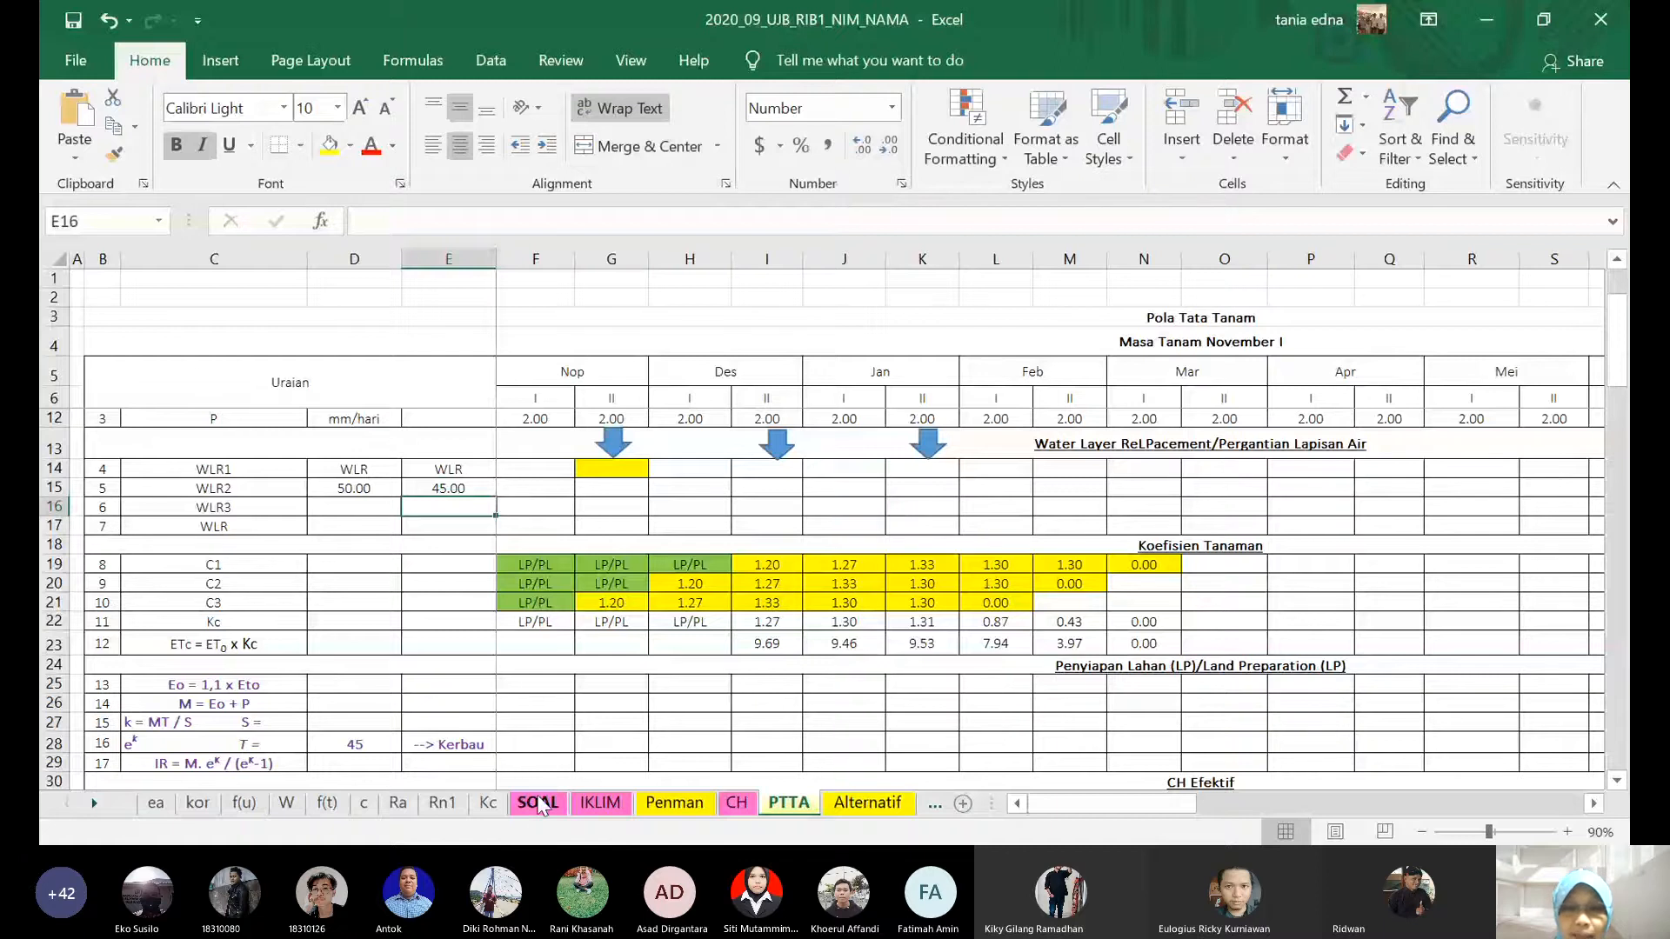
click(538, 803)
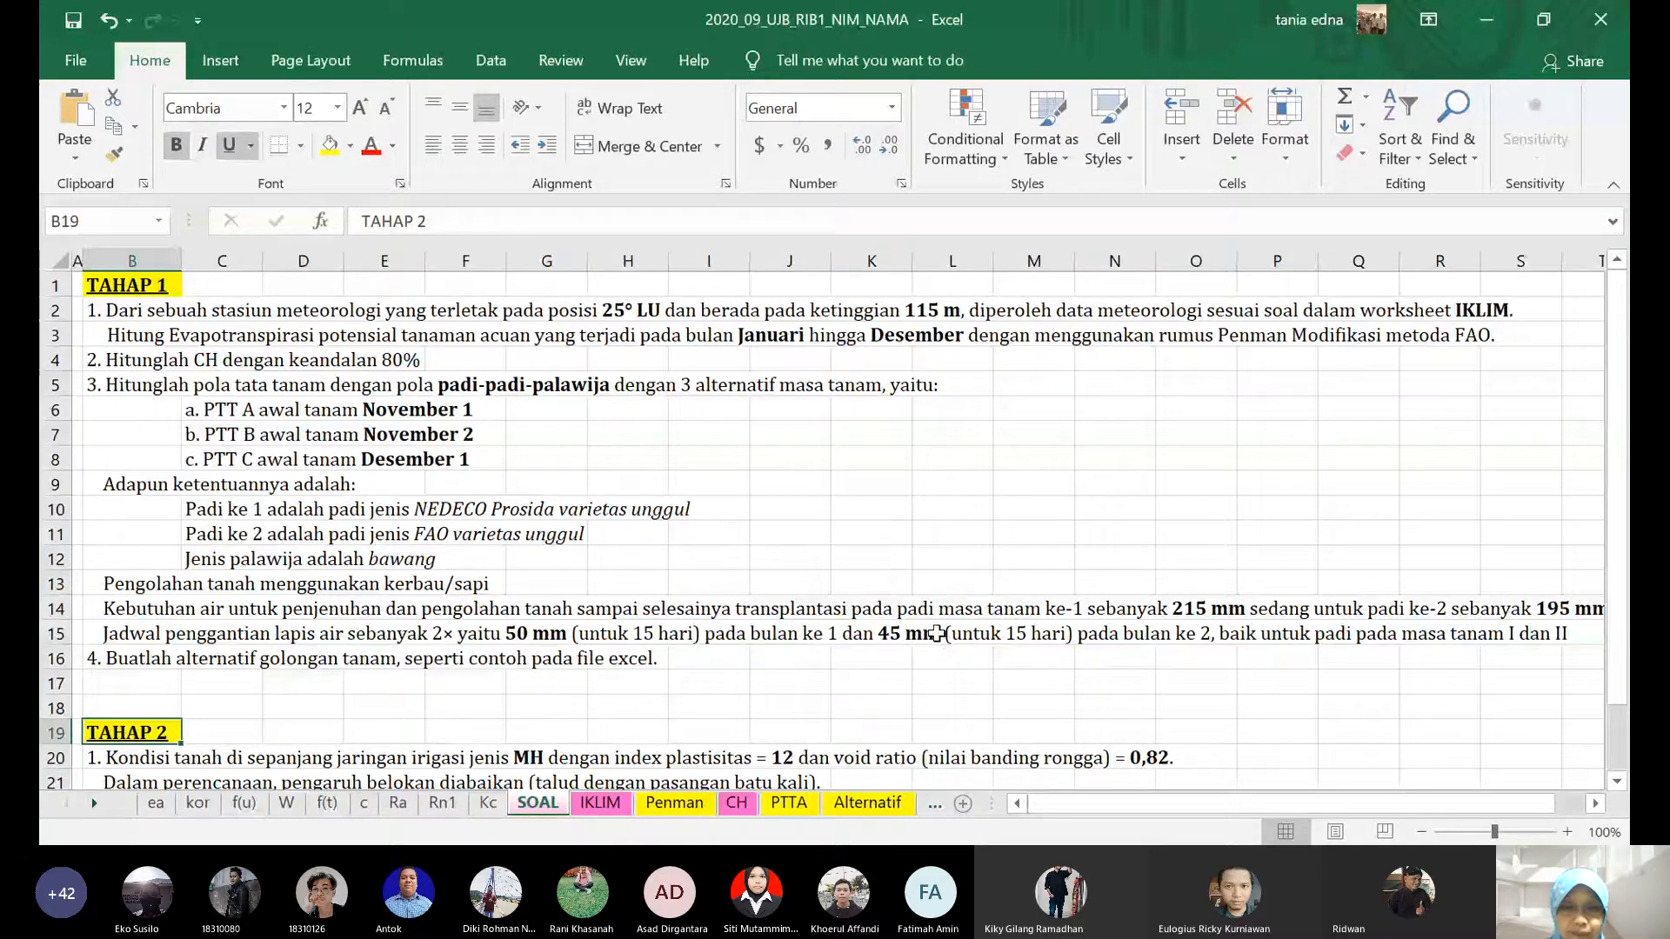
click(789, 804)
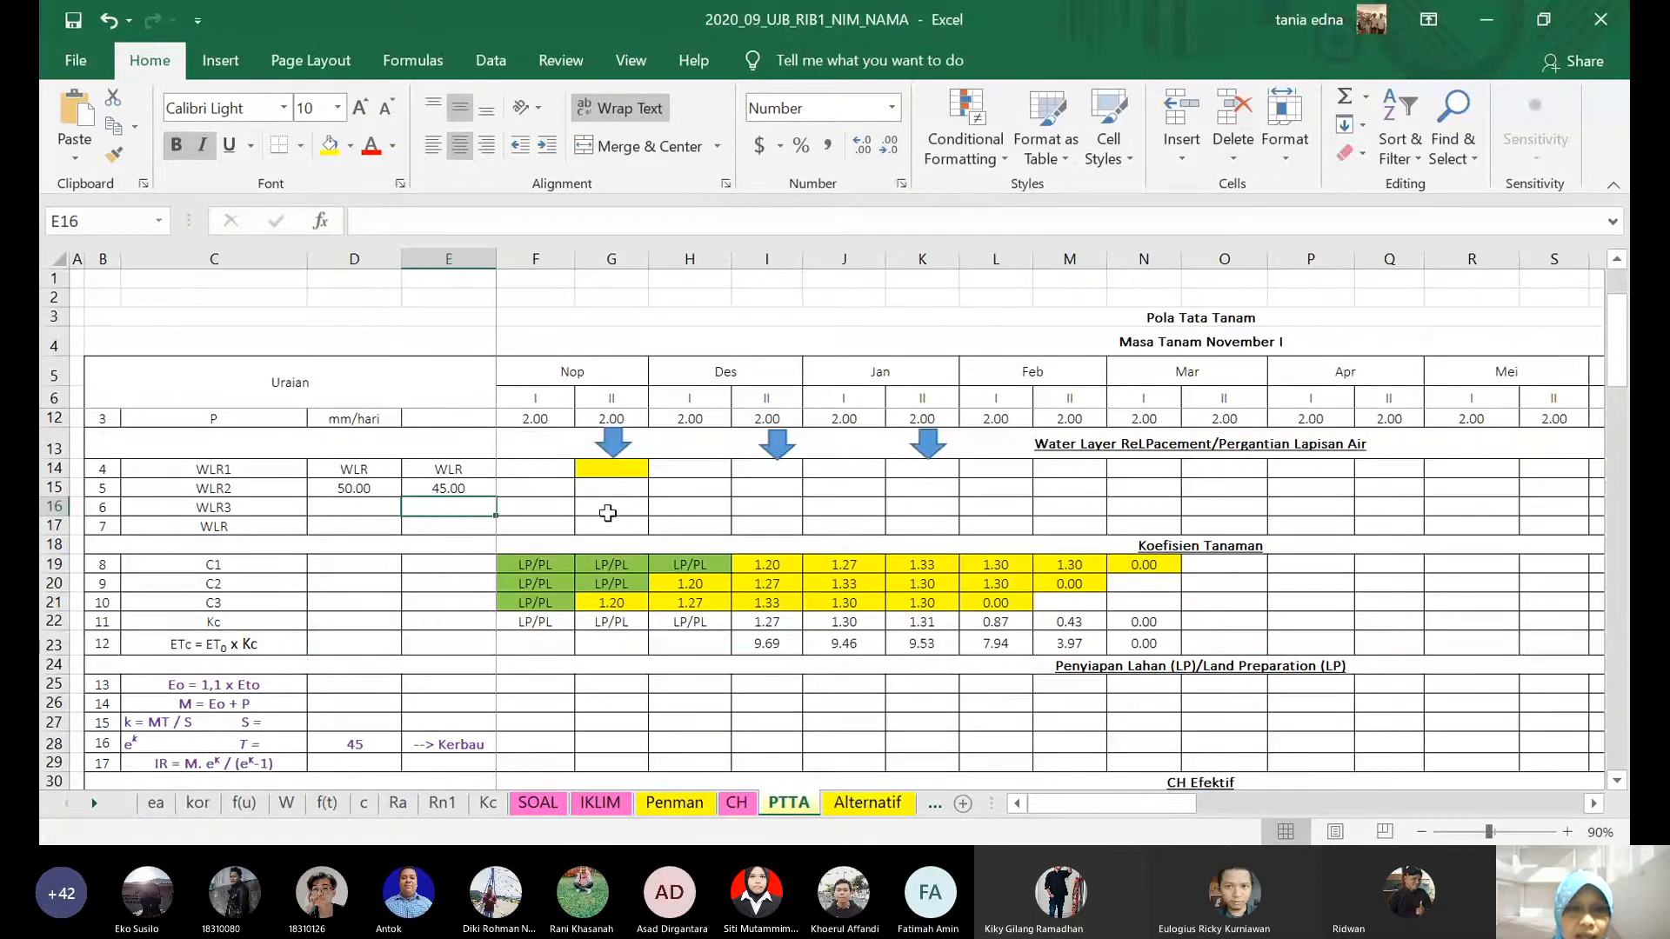
- Set I16 in the WLR3 row to =$D$15/15
click(689, 509)
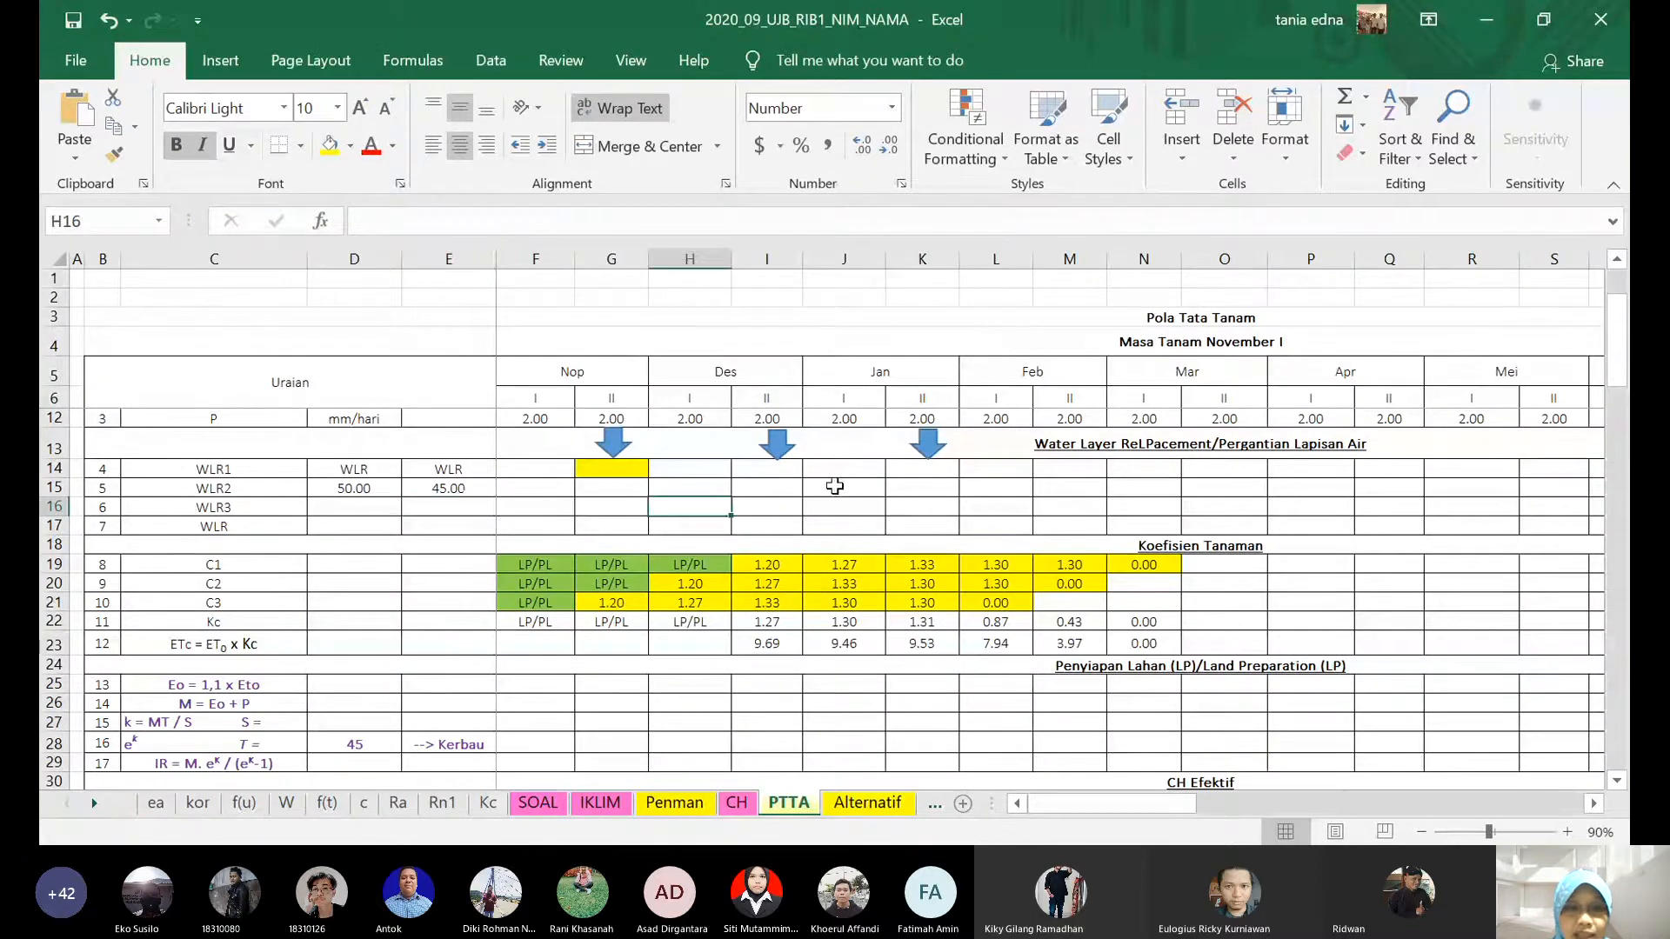
click(767, 501)
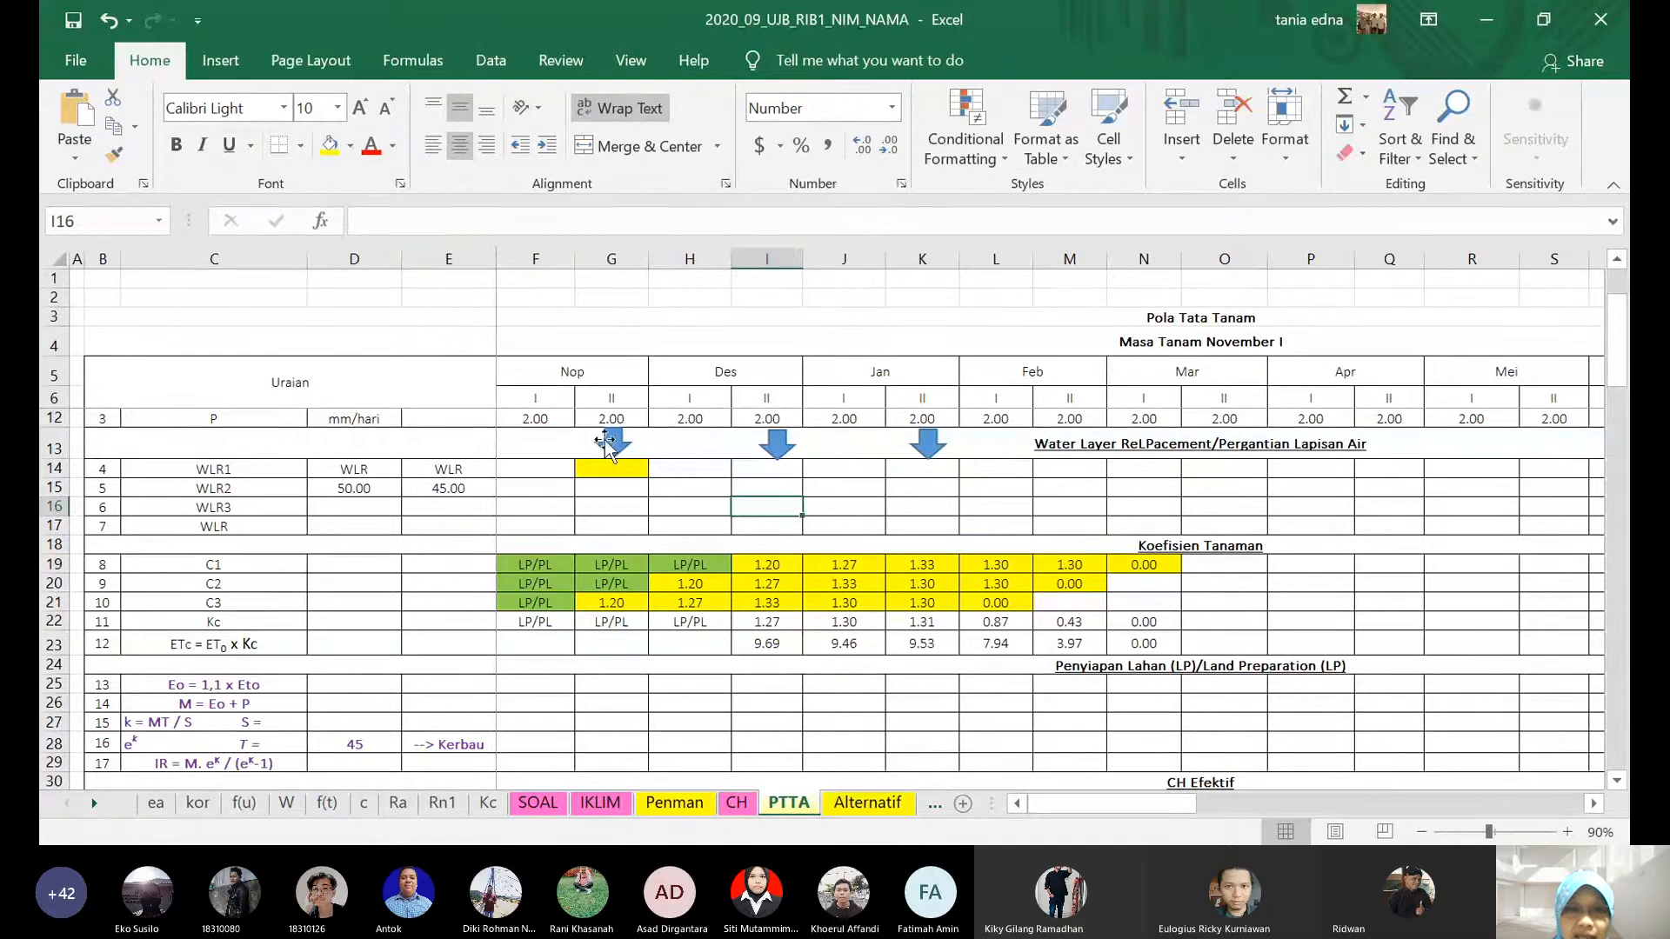
text(=)
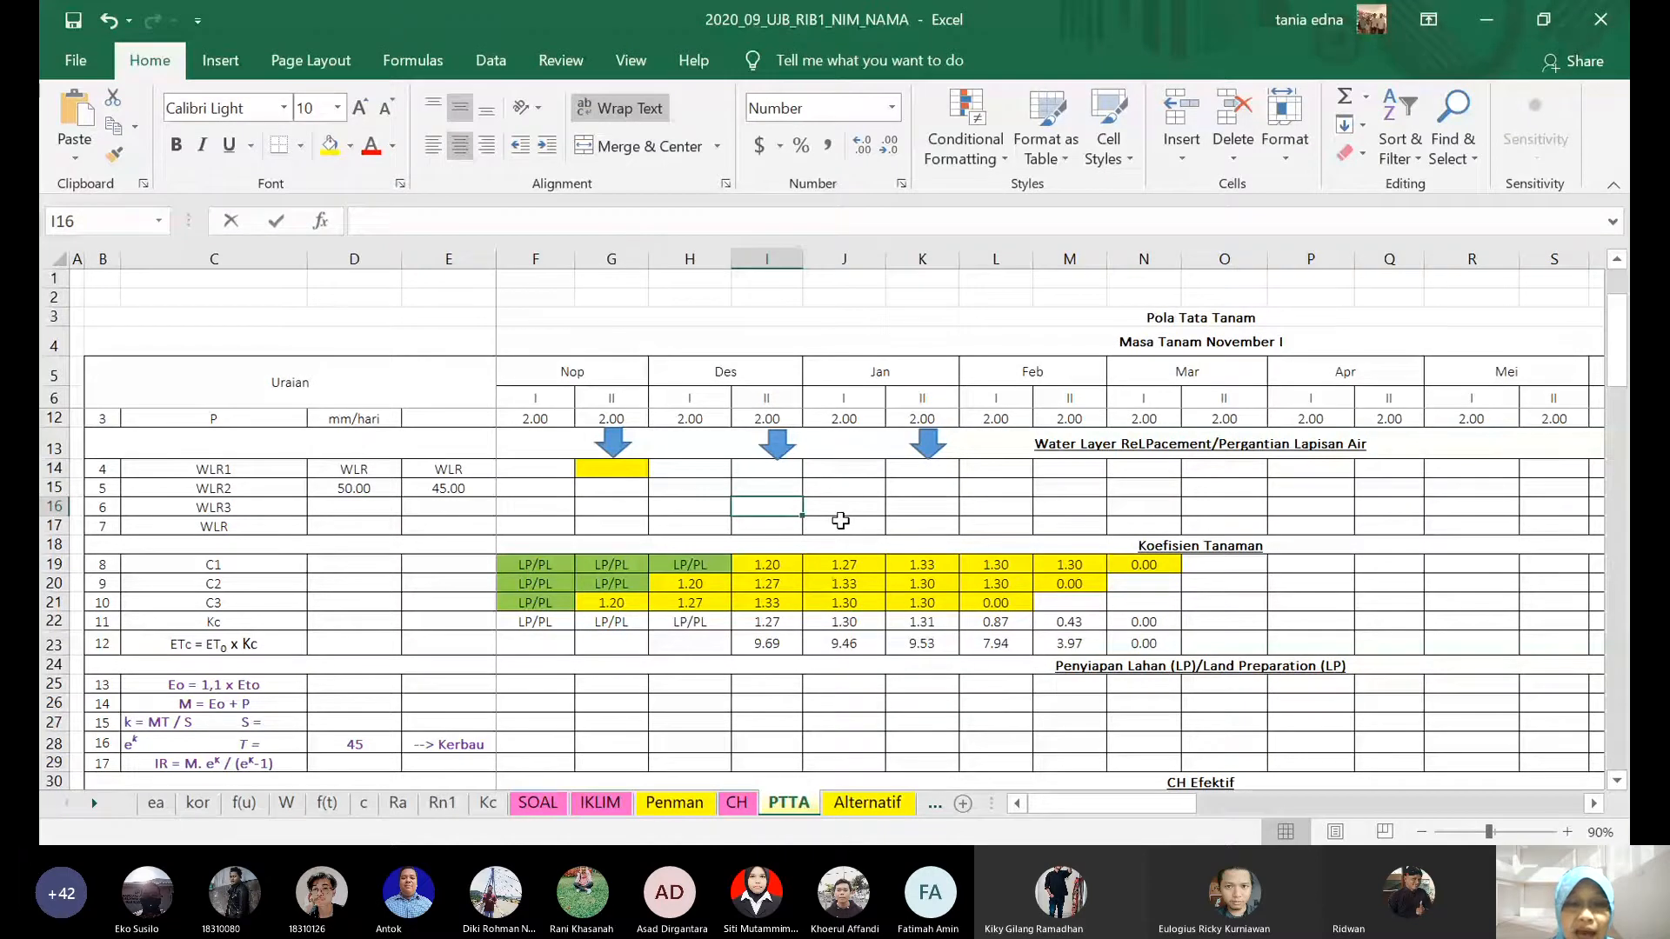
click(343, 492)
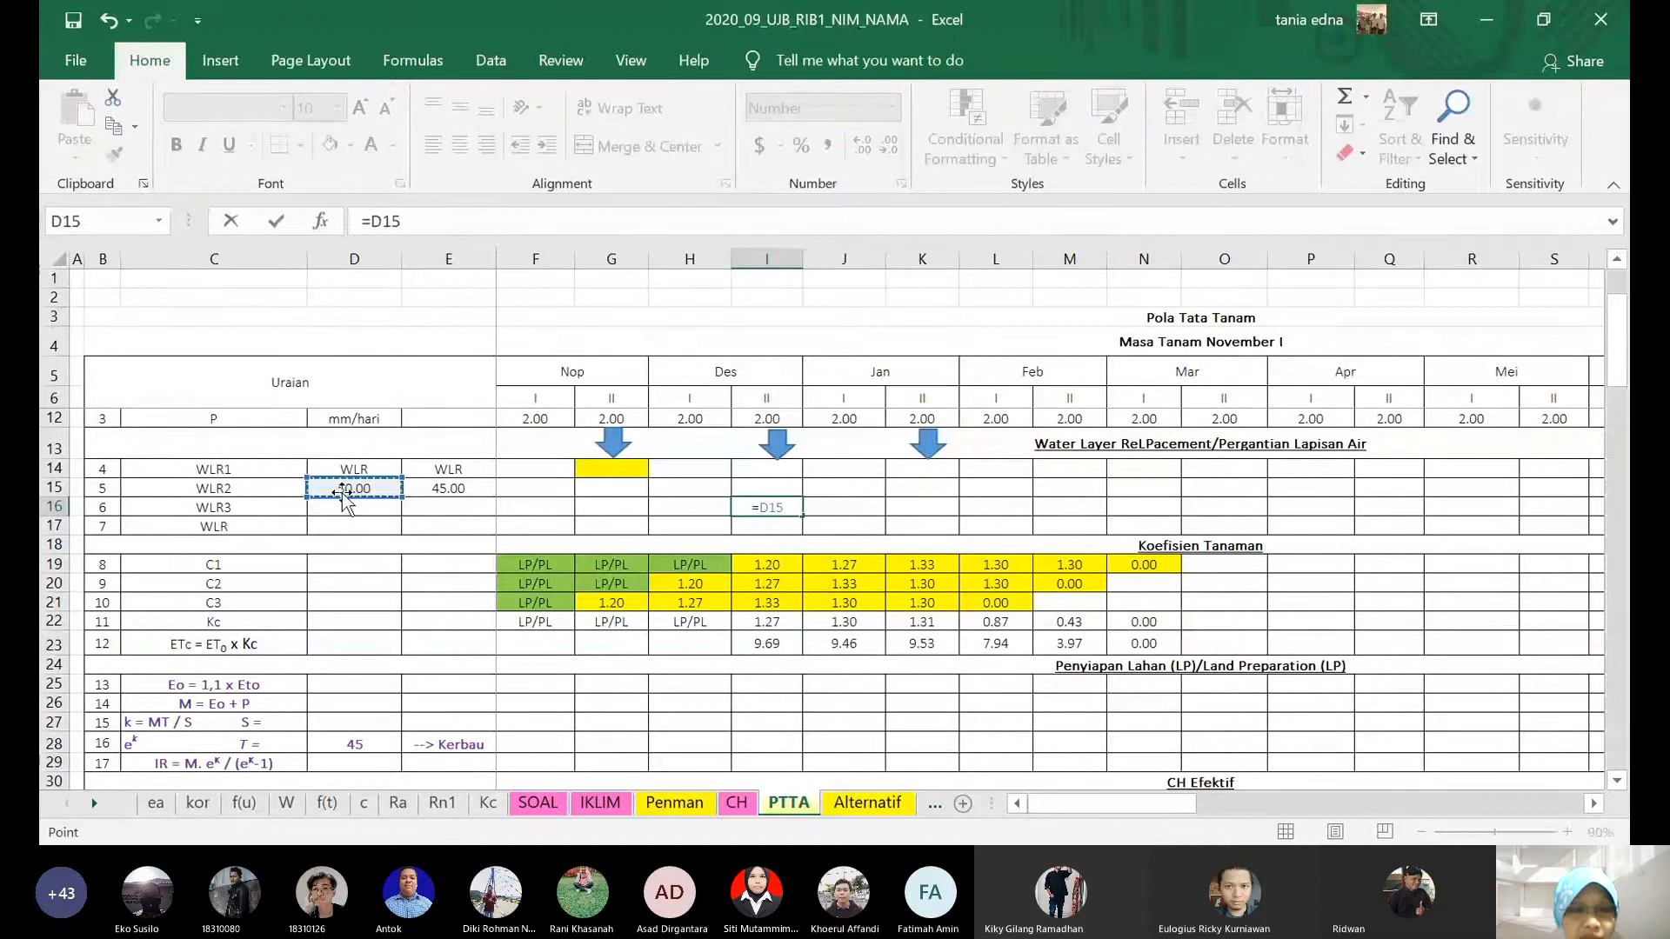
key(F4)
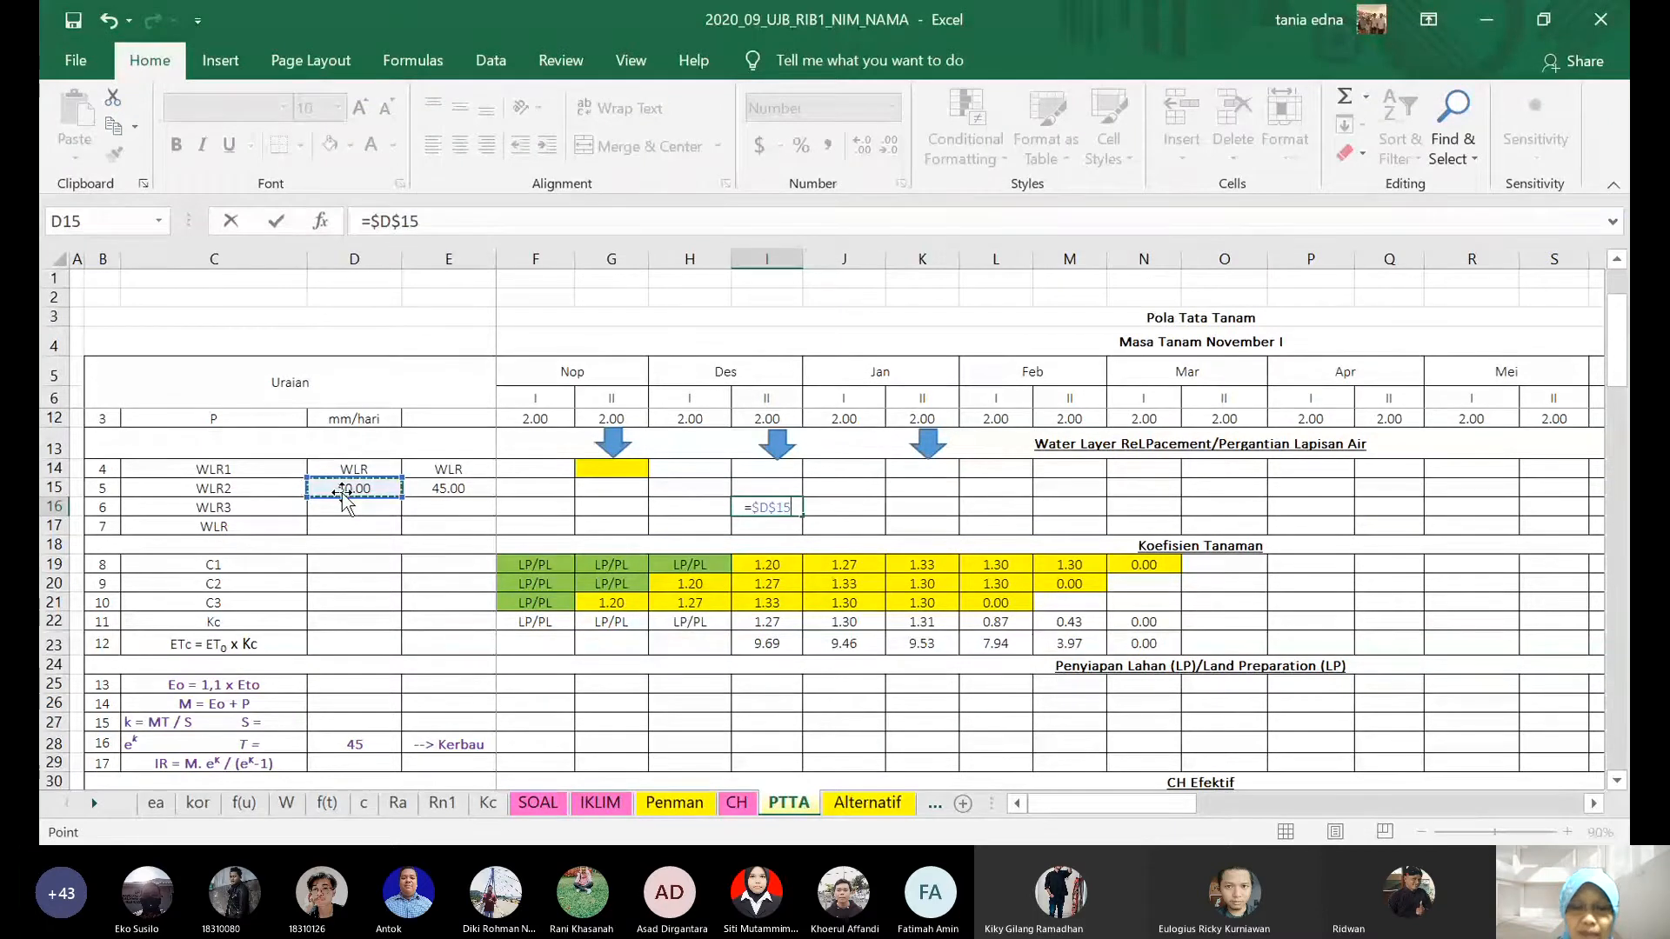
text(/)
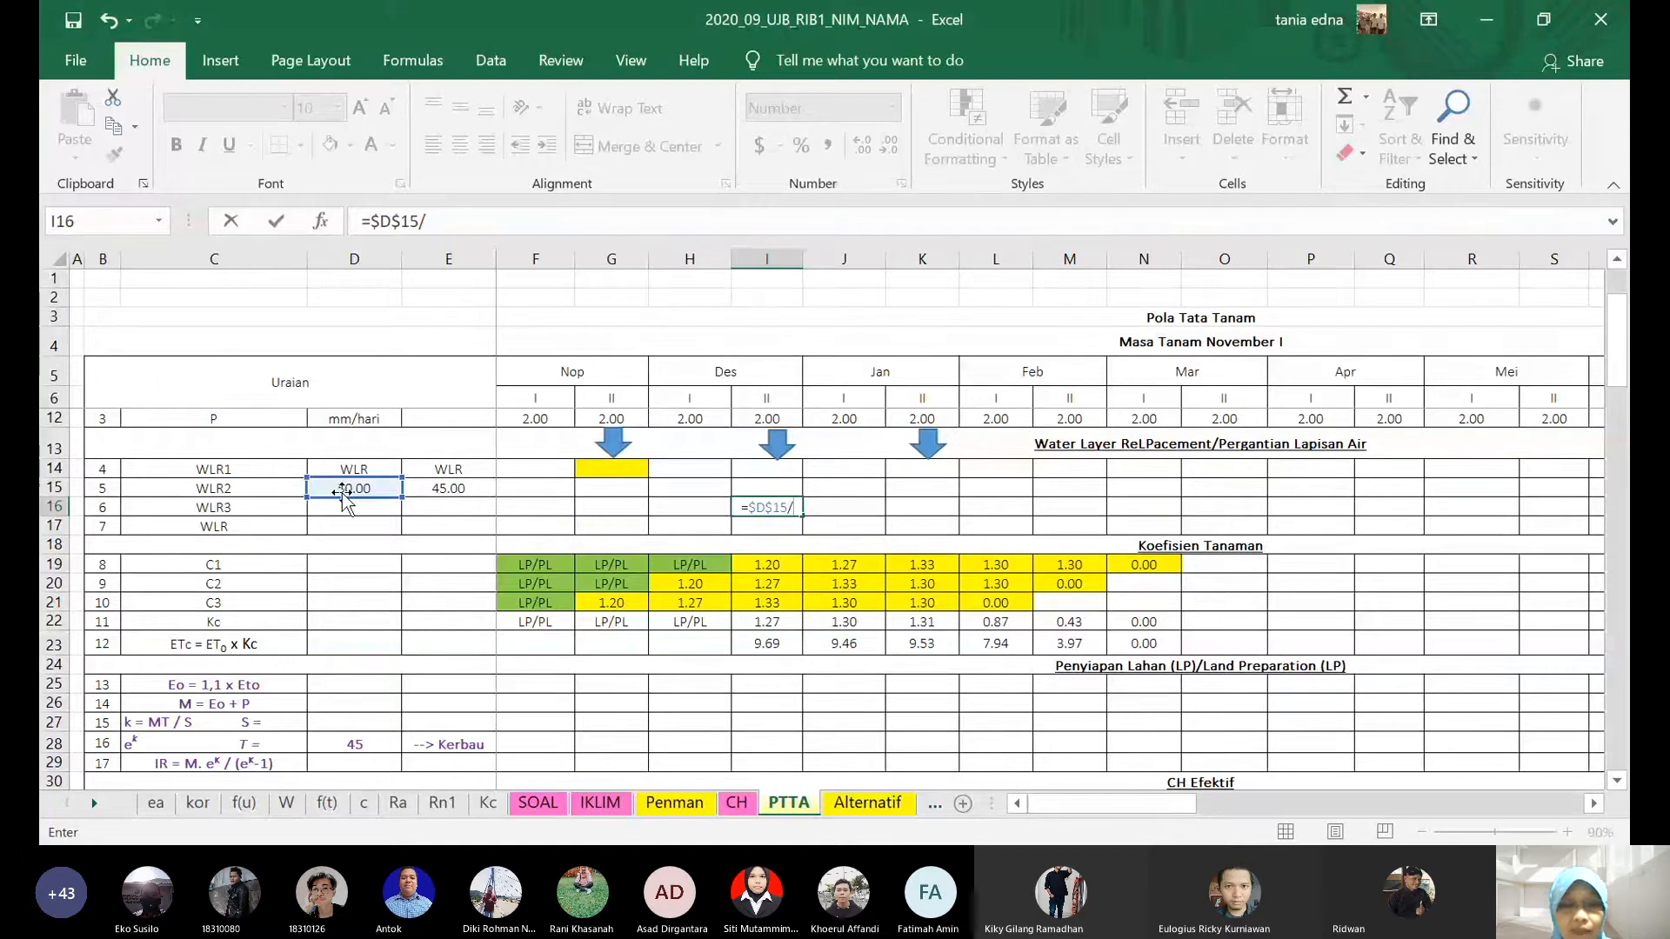
text(15)
key(ctrl+Return)
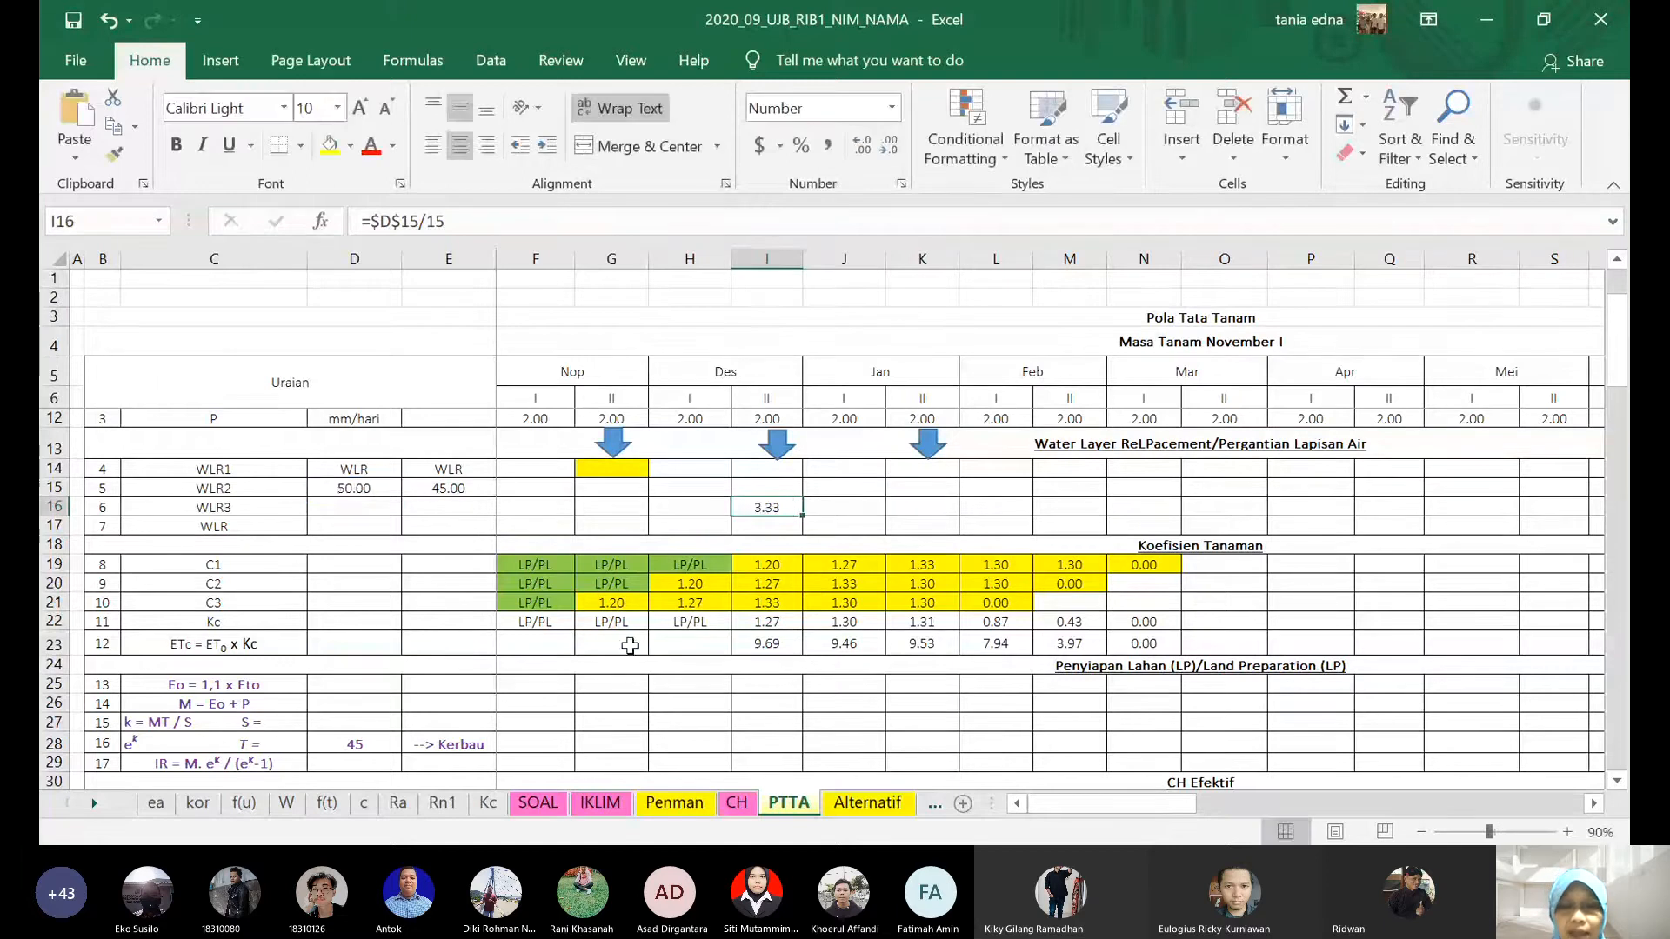
- Shade I16 in the WLR3 row light blue
key(alt+Tab)
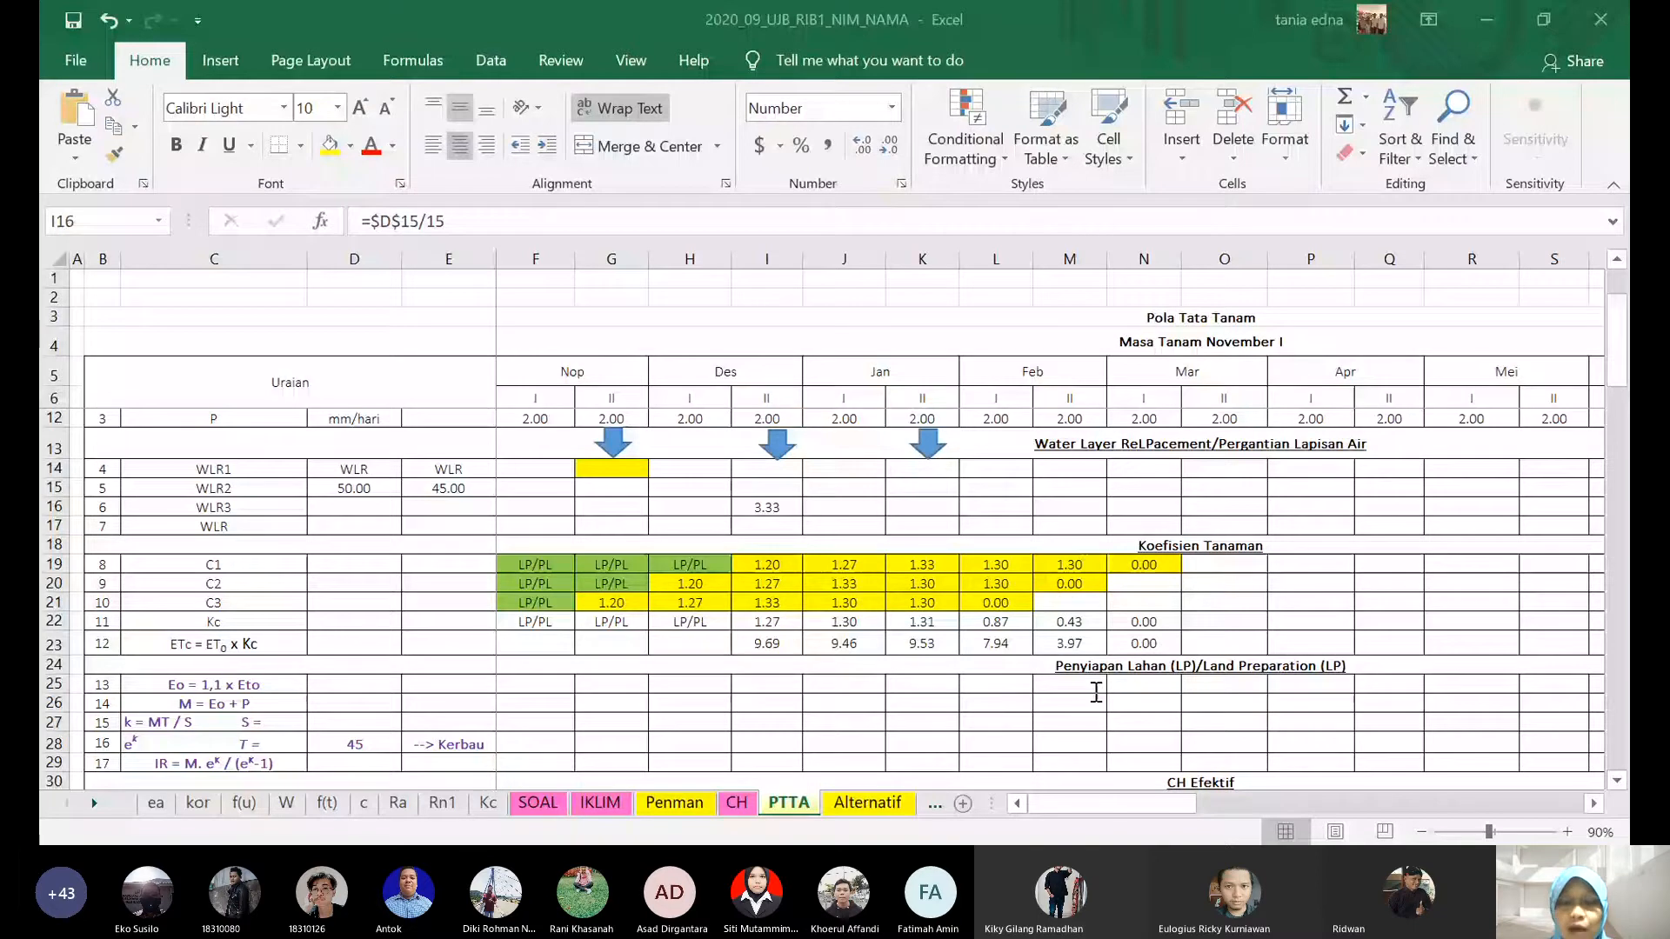
click(819, 456)
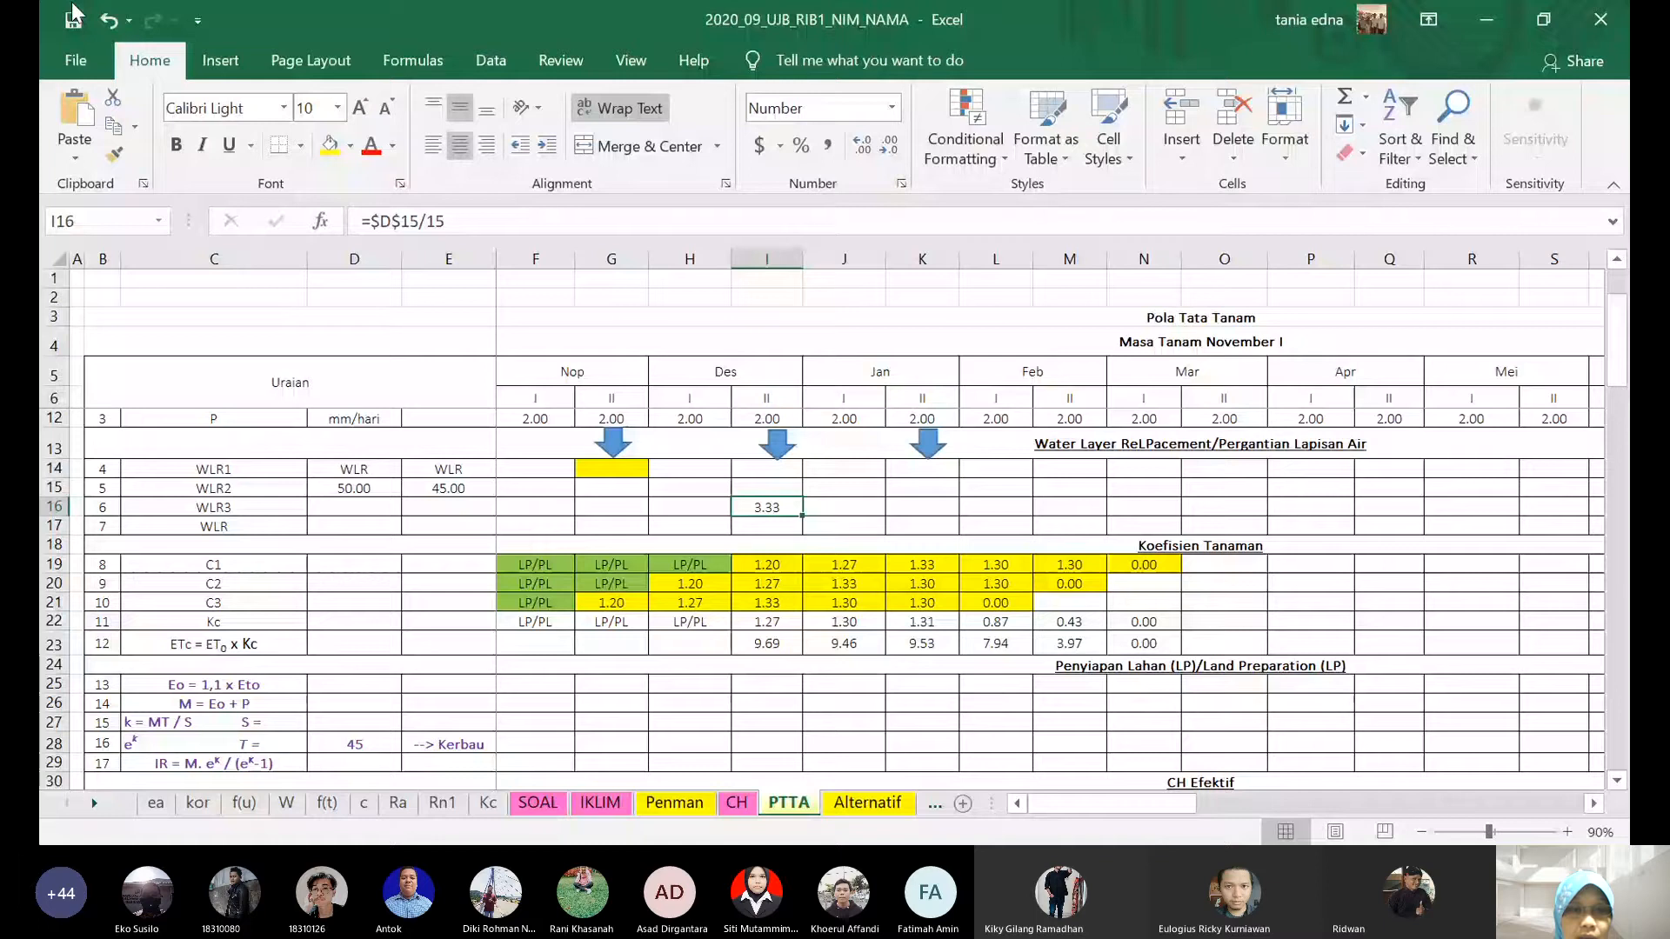
click(351, 146)
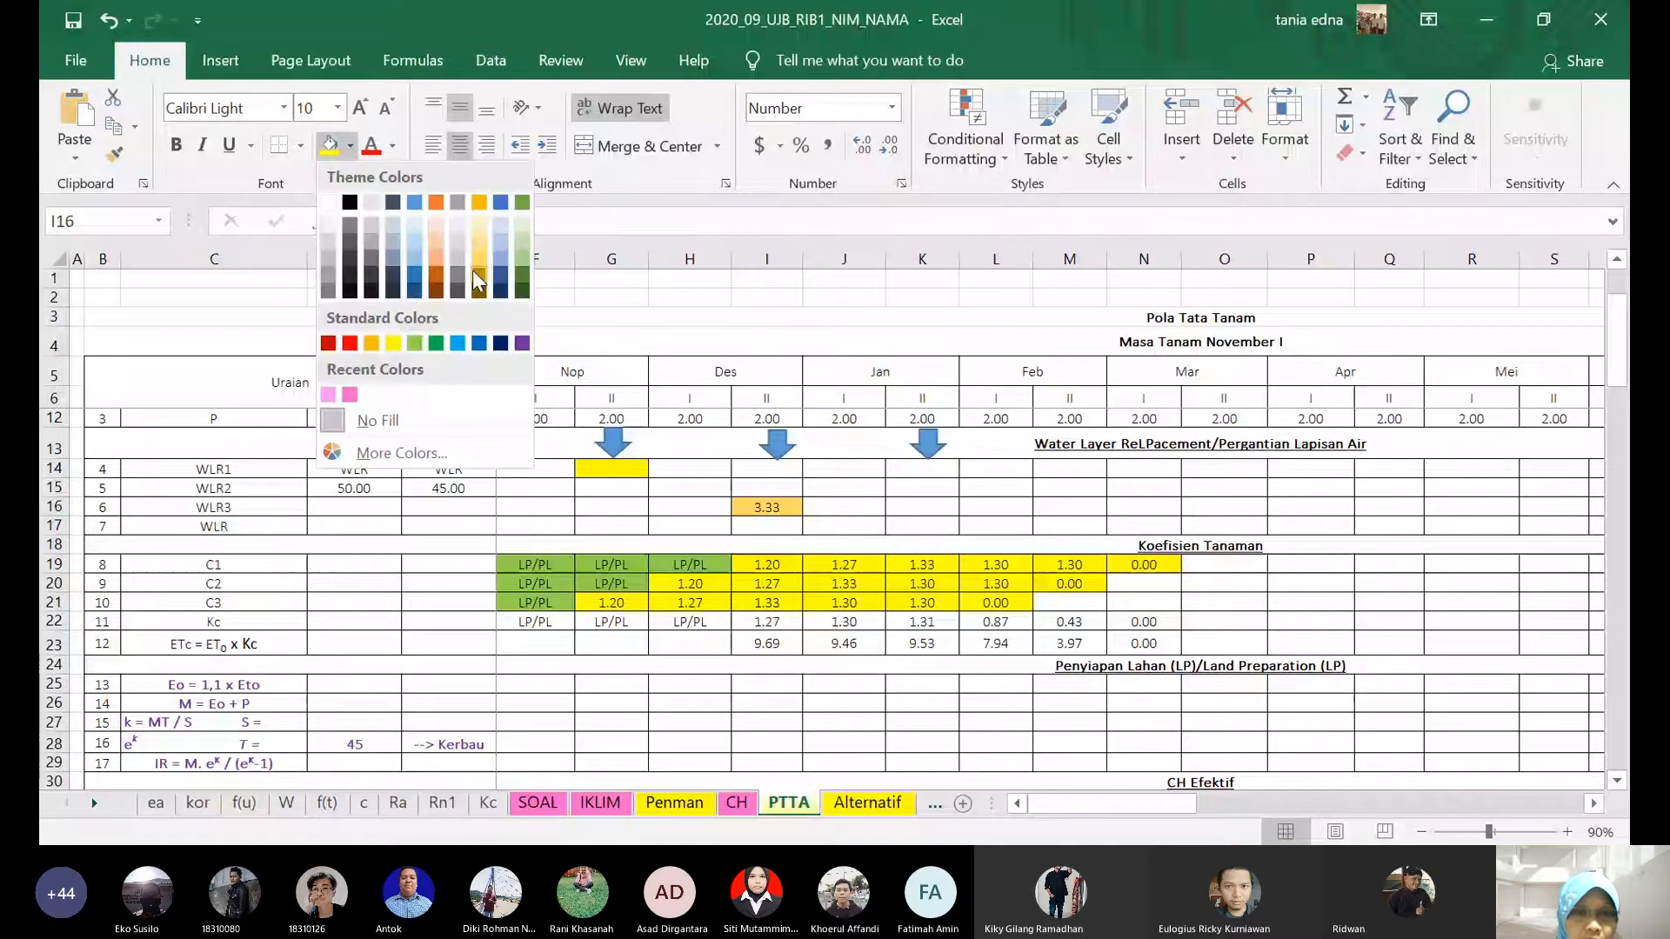
click(415, 241)
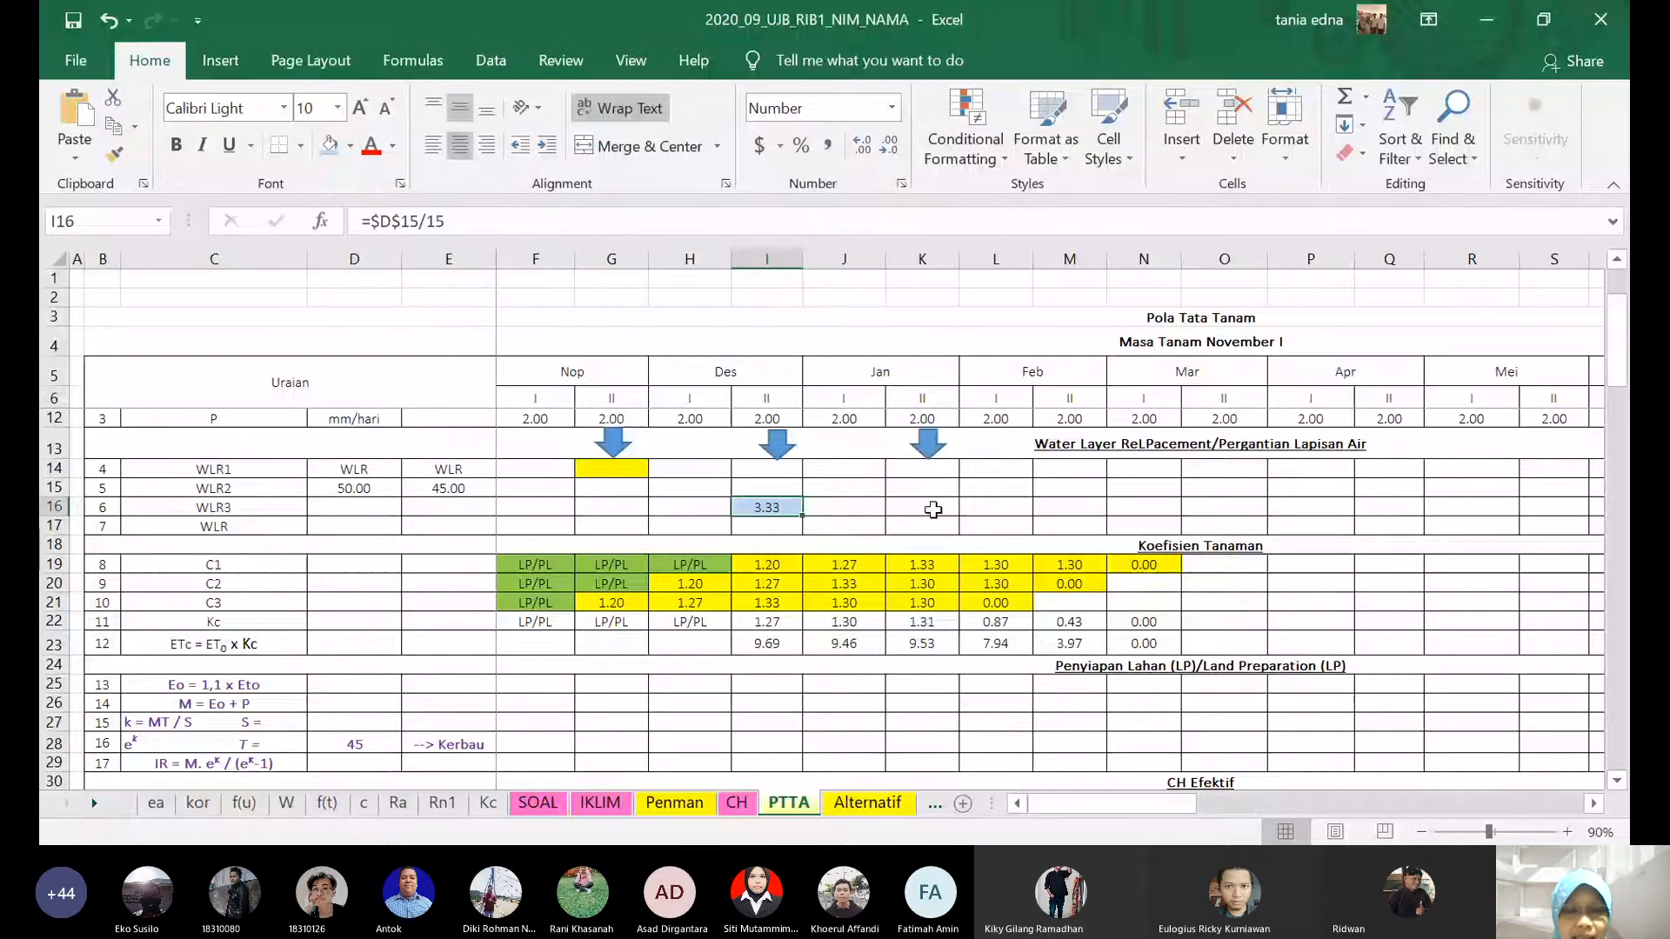
- Copy I16 to J15 in the WLR2 row and K14 in the WLR1 row
key(ctrl+c)
key(Up)
key(Right)
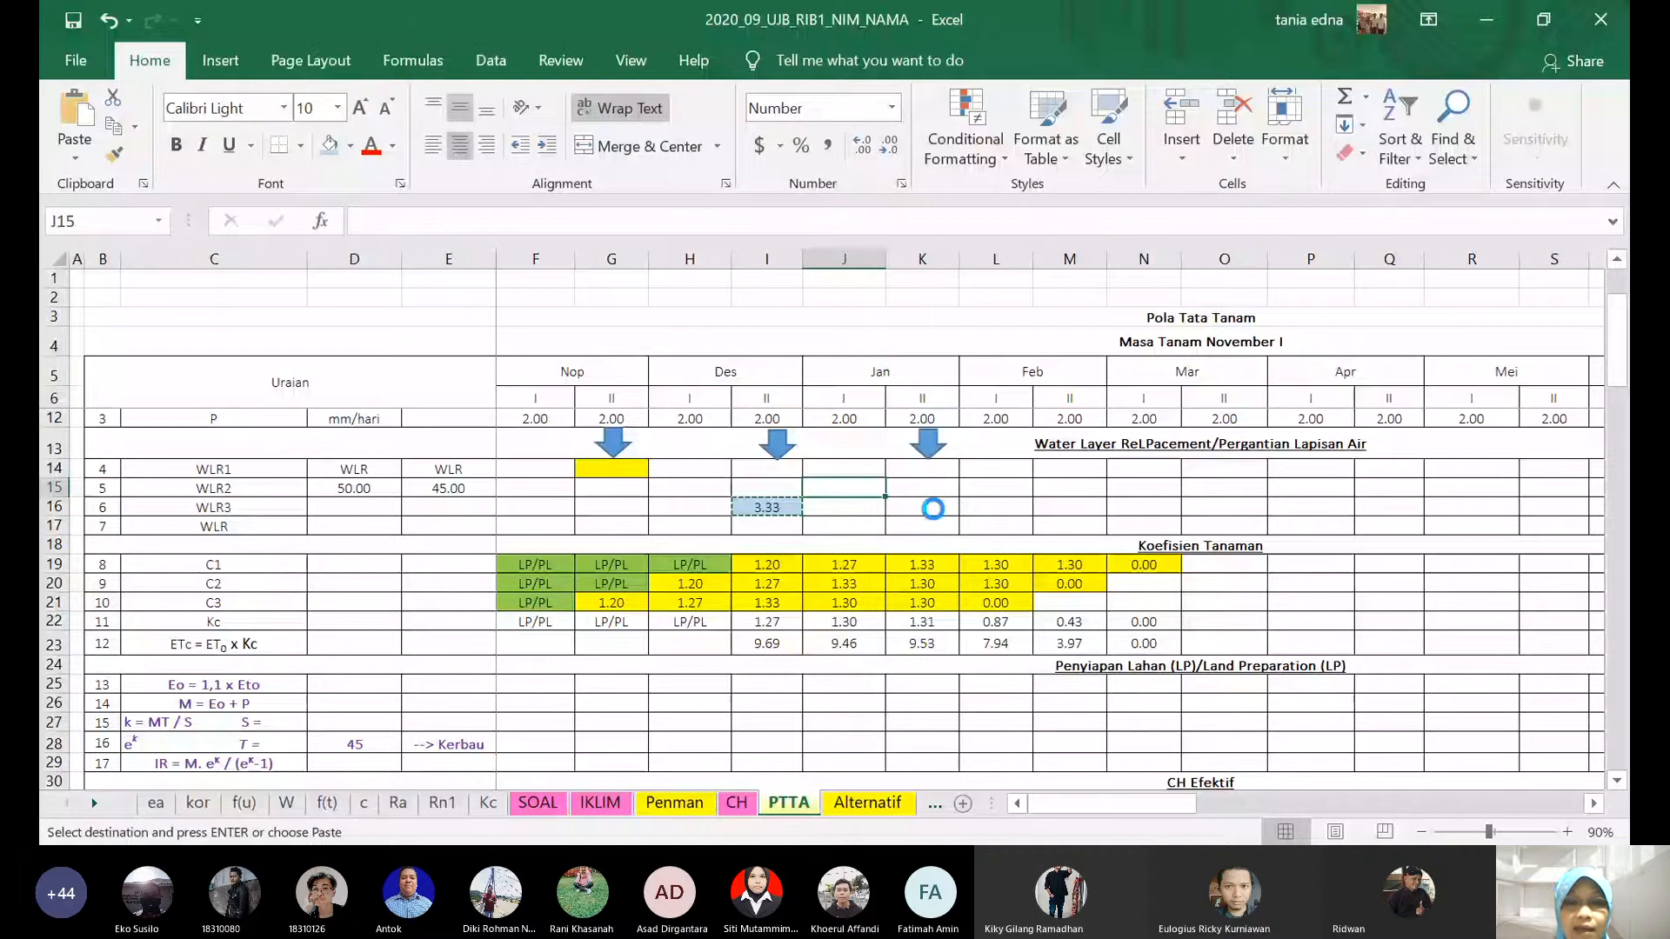
key(ctrl+v)
key(Up)
key(Right)
key(Return)
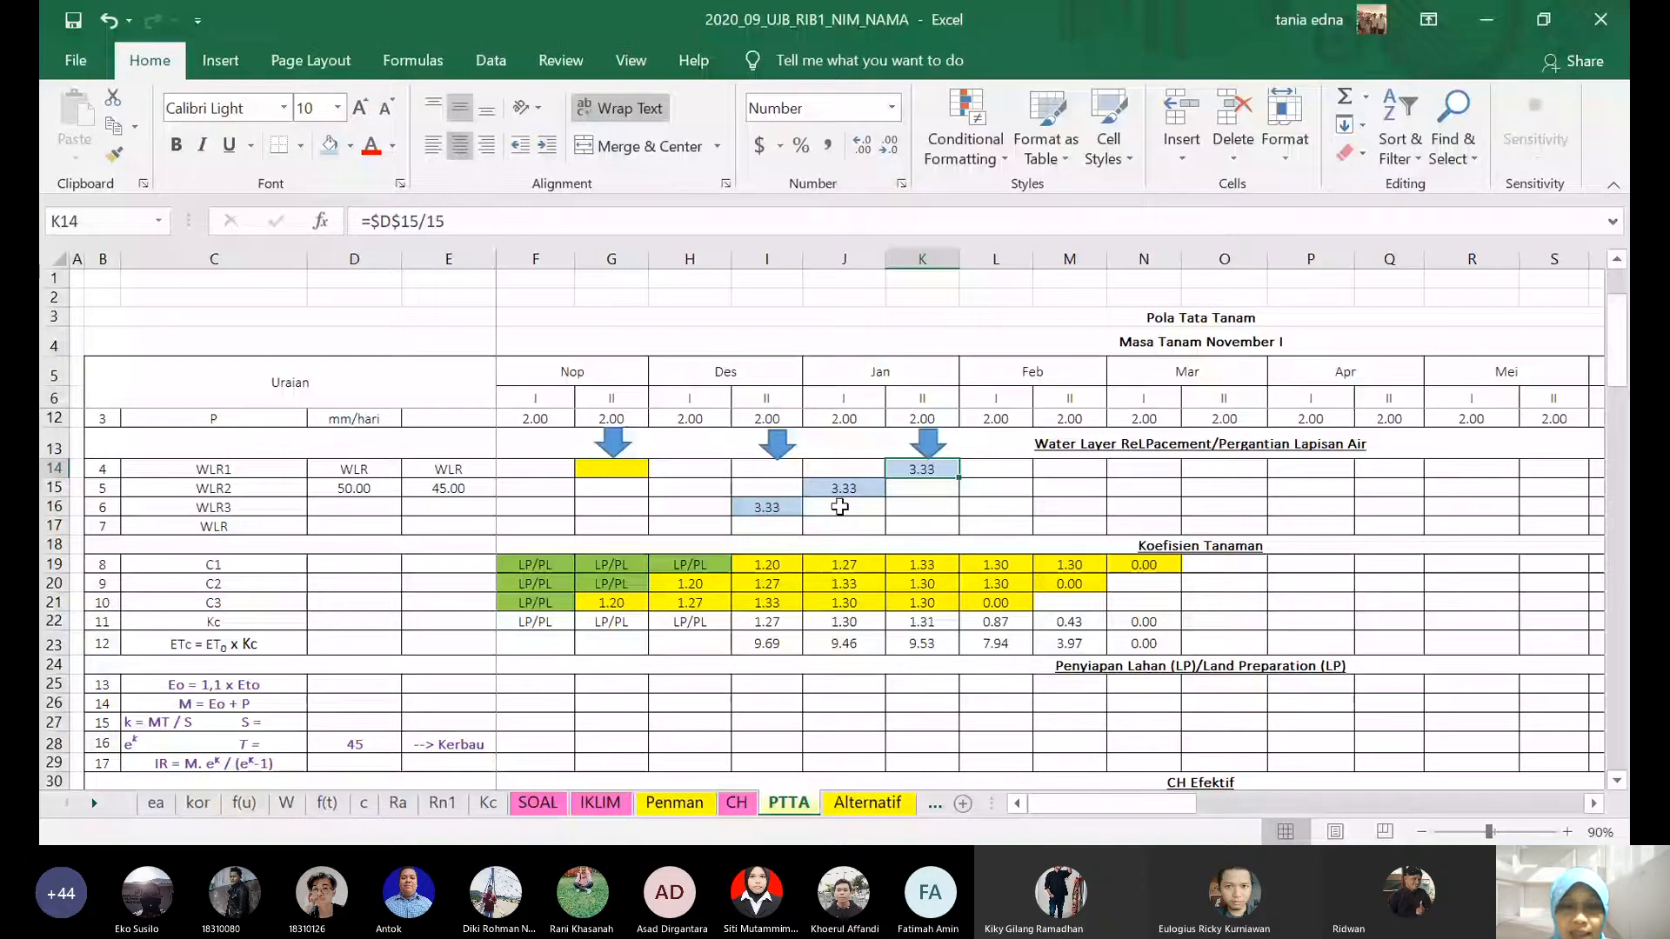
- Copy I16 to K16 in the WLR3 row and shade the copy light pink
click(760, 503)
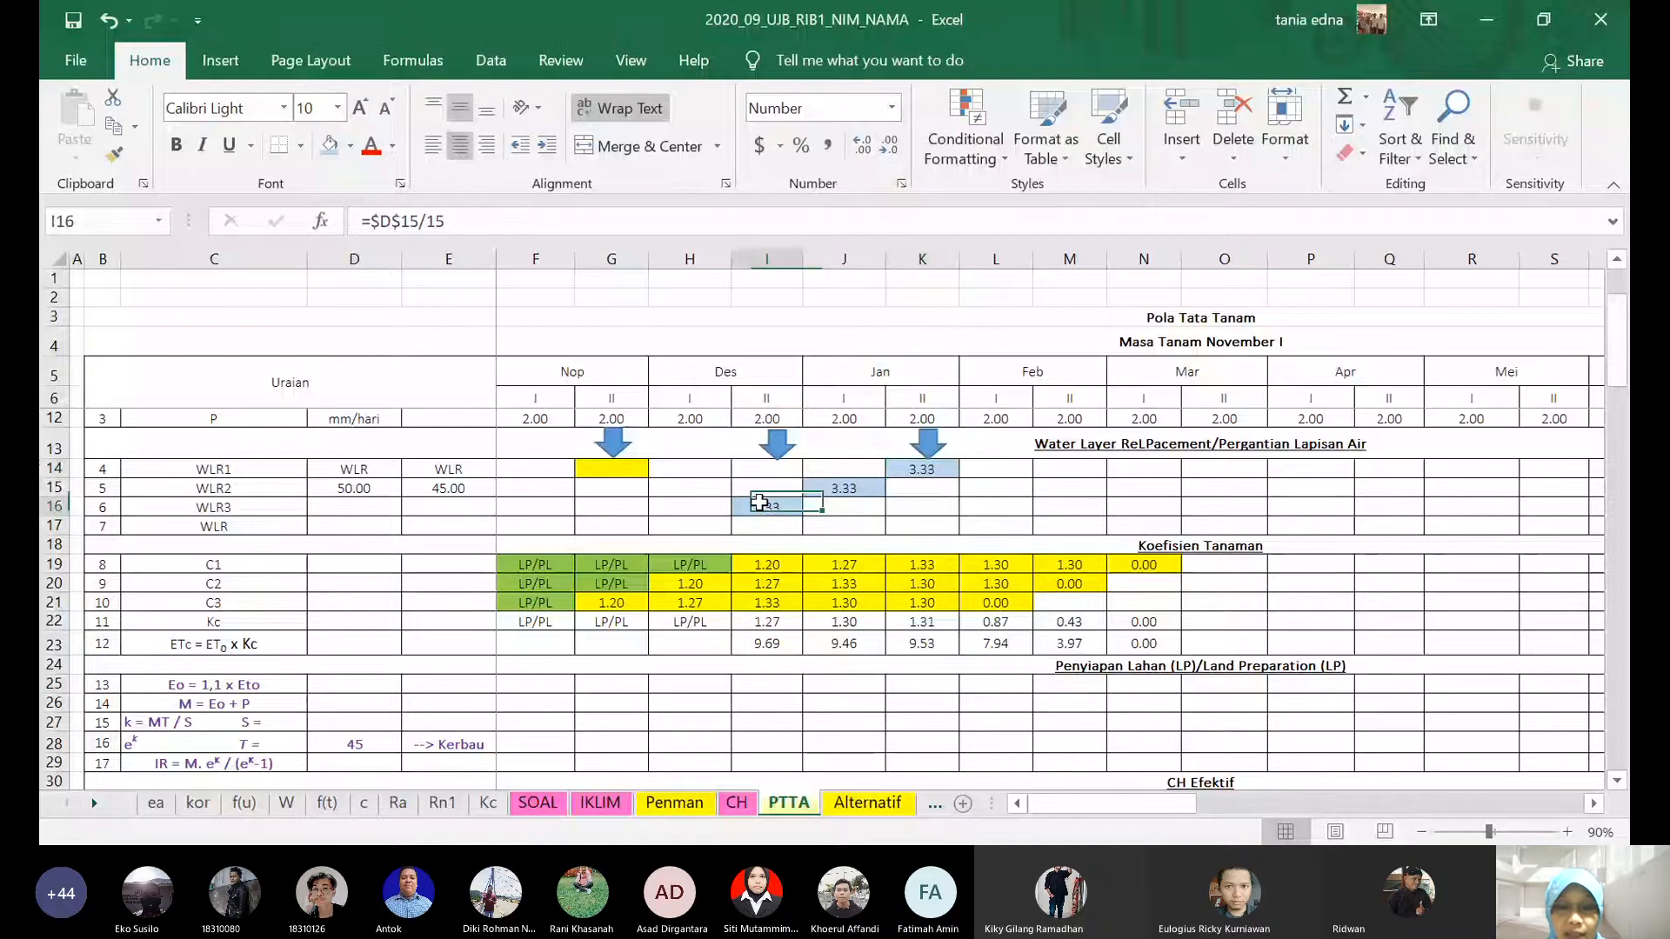
ctrl+drag(801, 508, 955, 511)
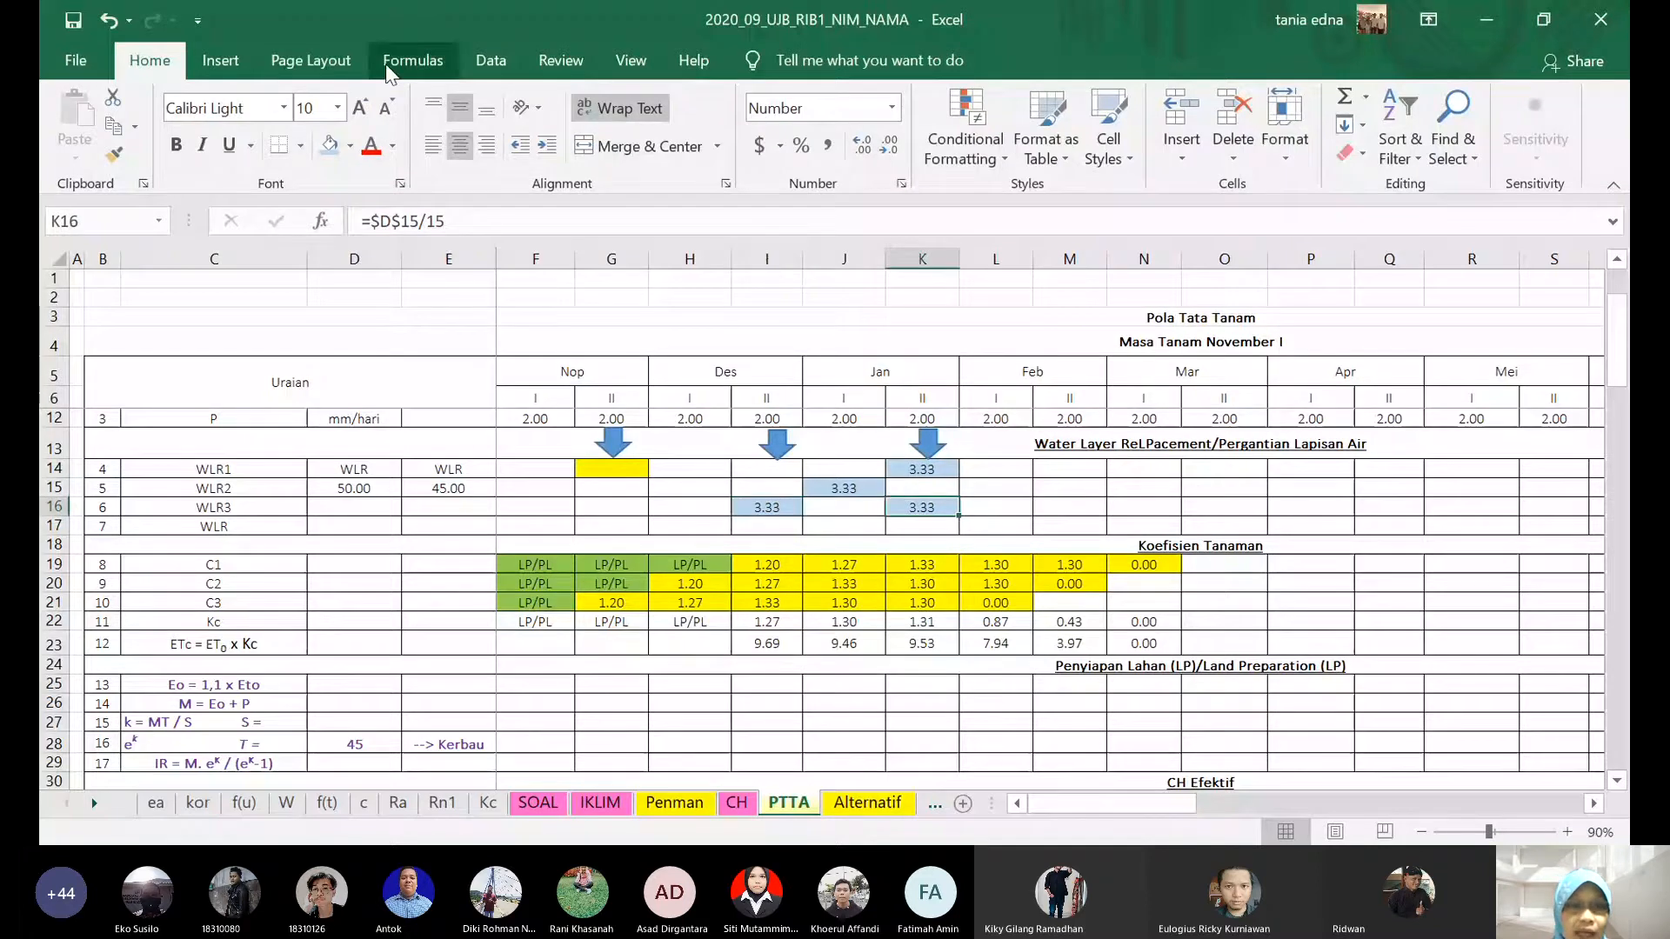
click(350, 145)
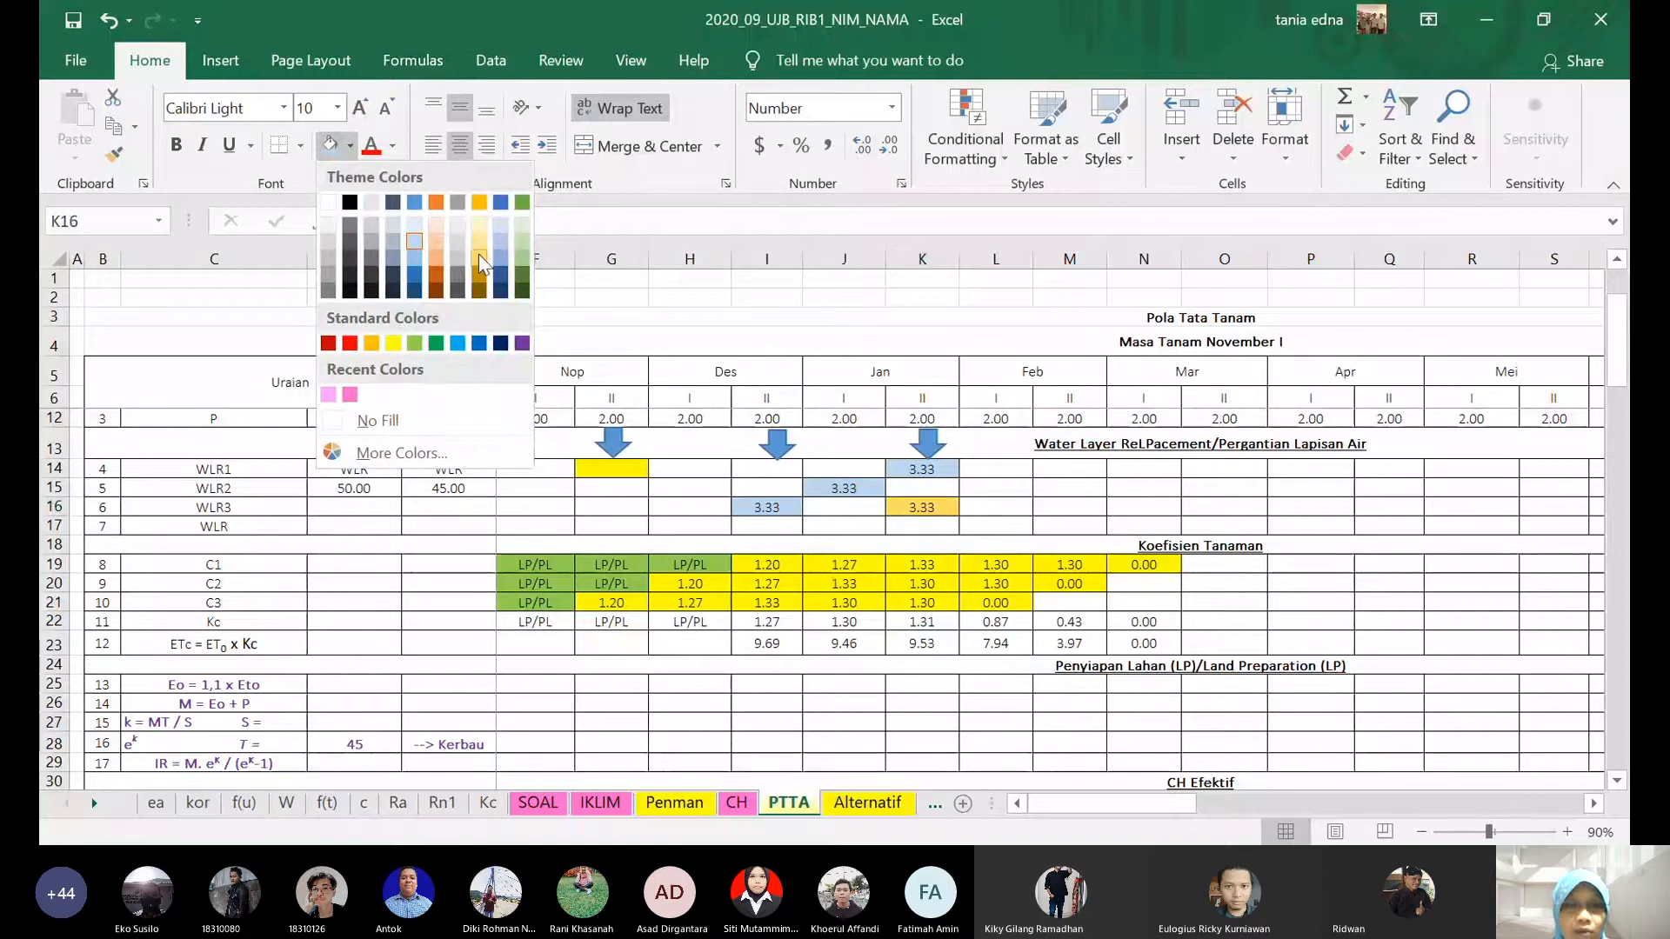
click(480, 257)
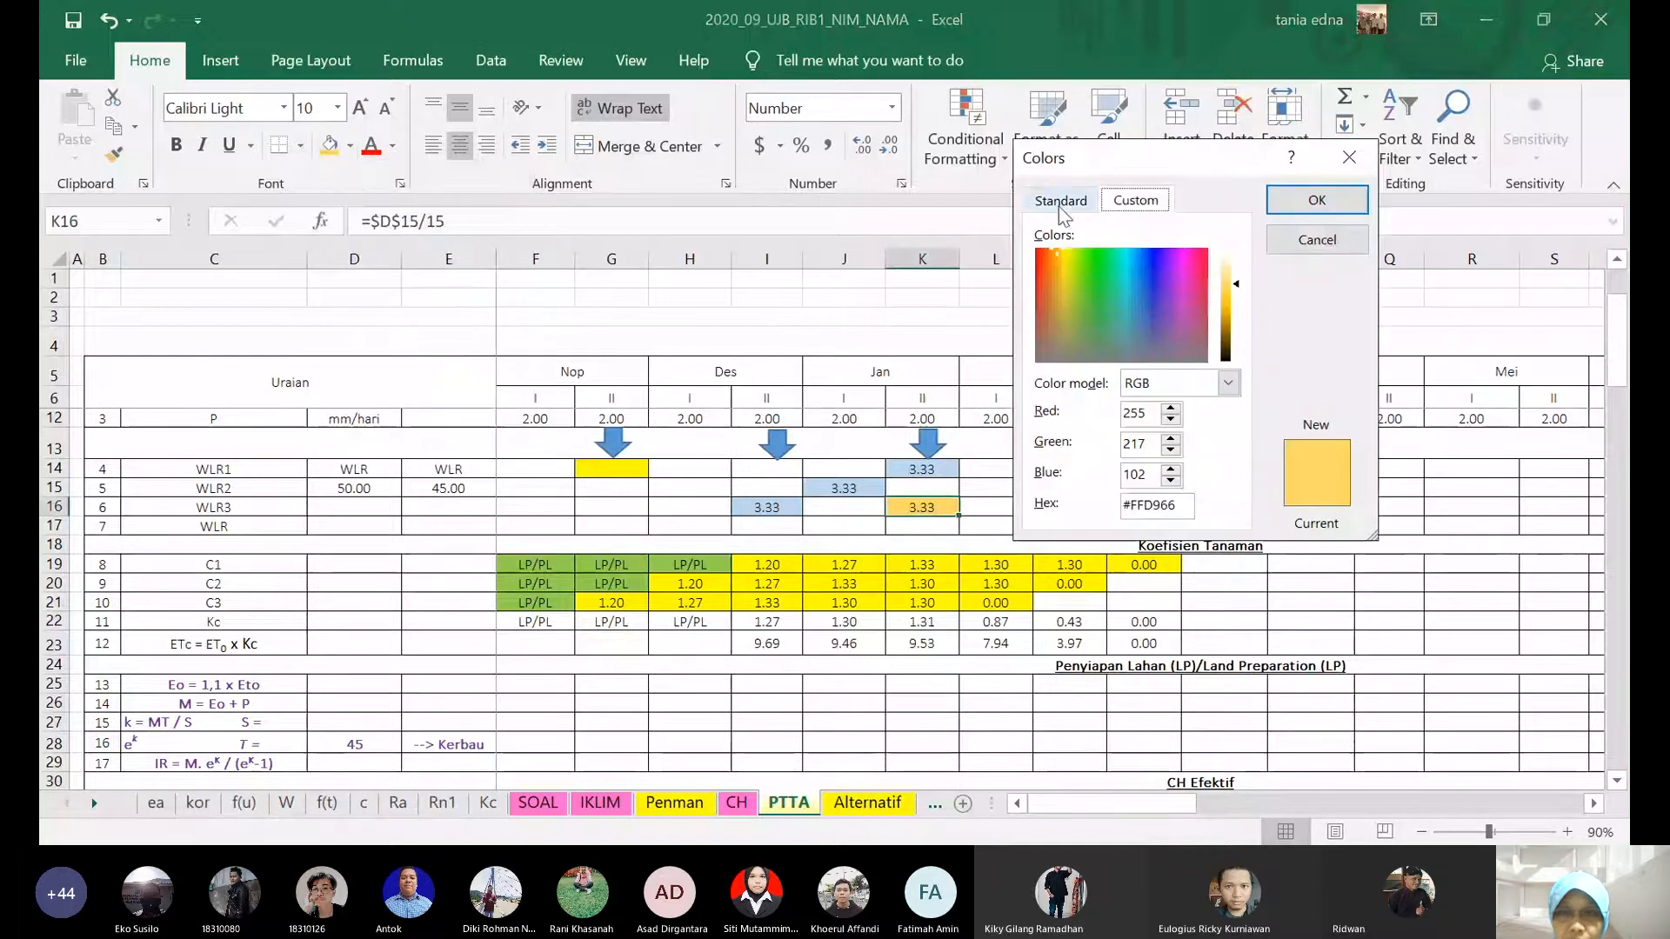
click(1058, 202)
click(1134, 317)
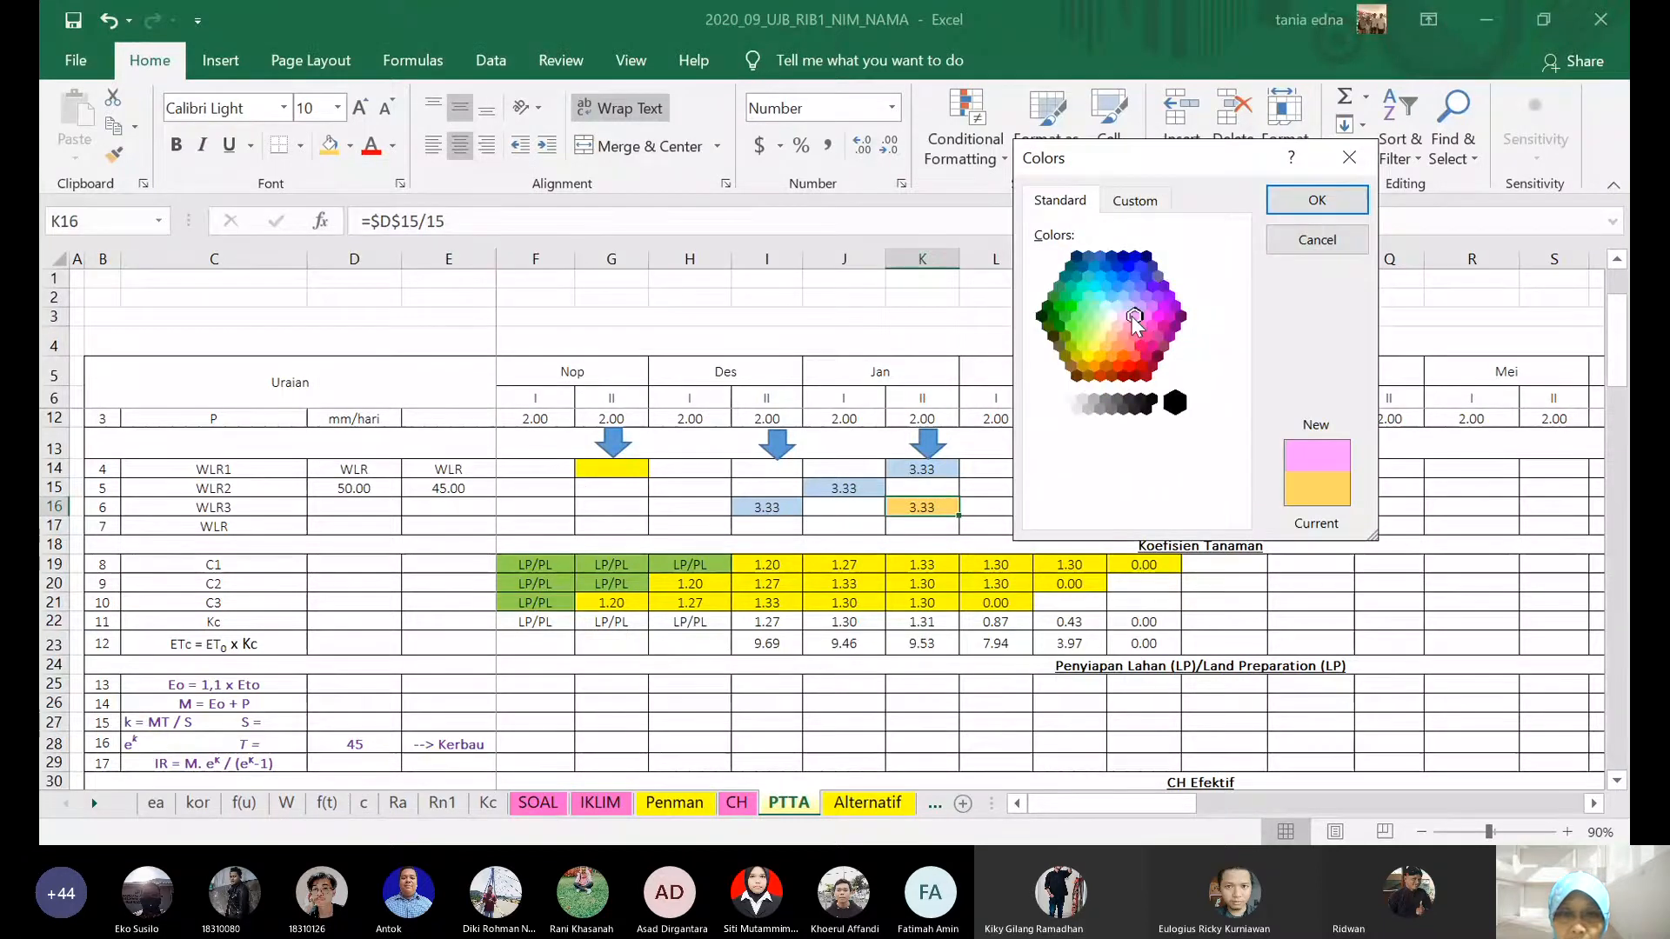
click(1317, 200)
click(1069, 472)
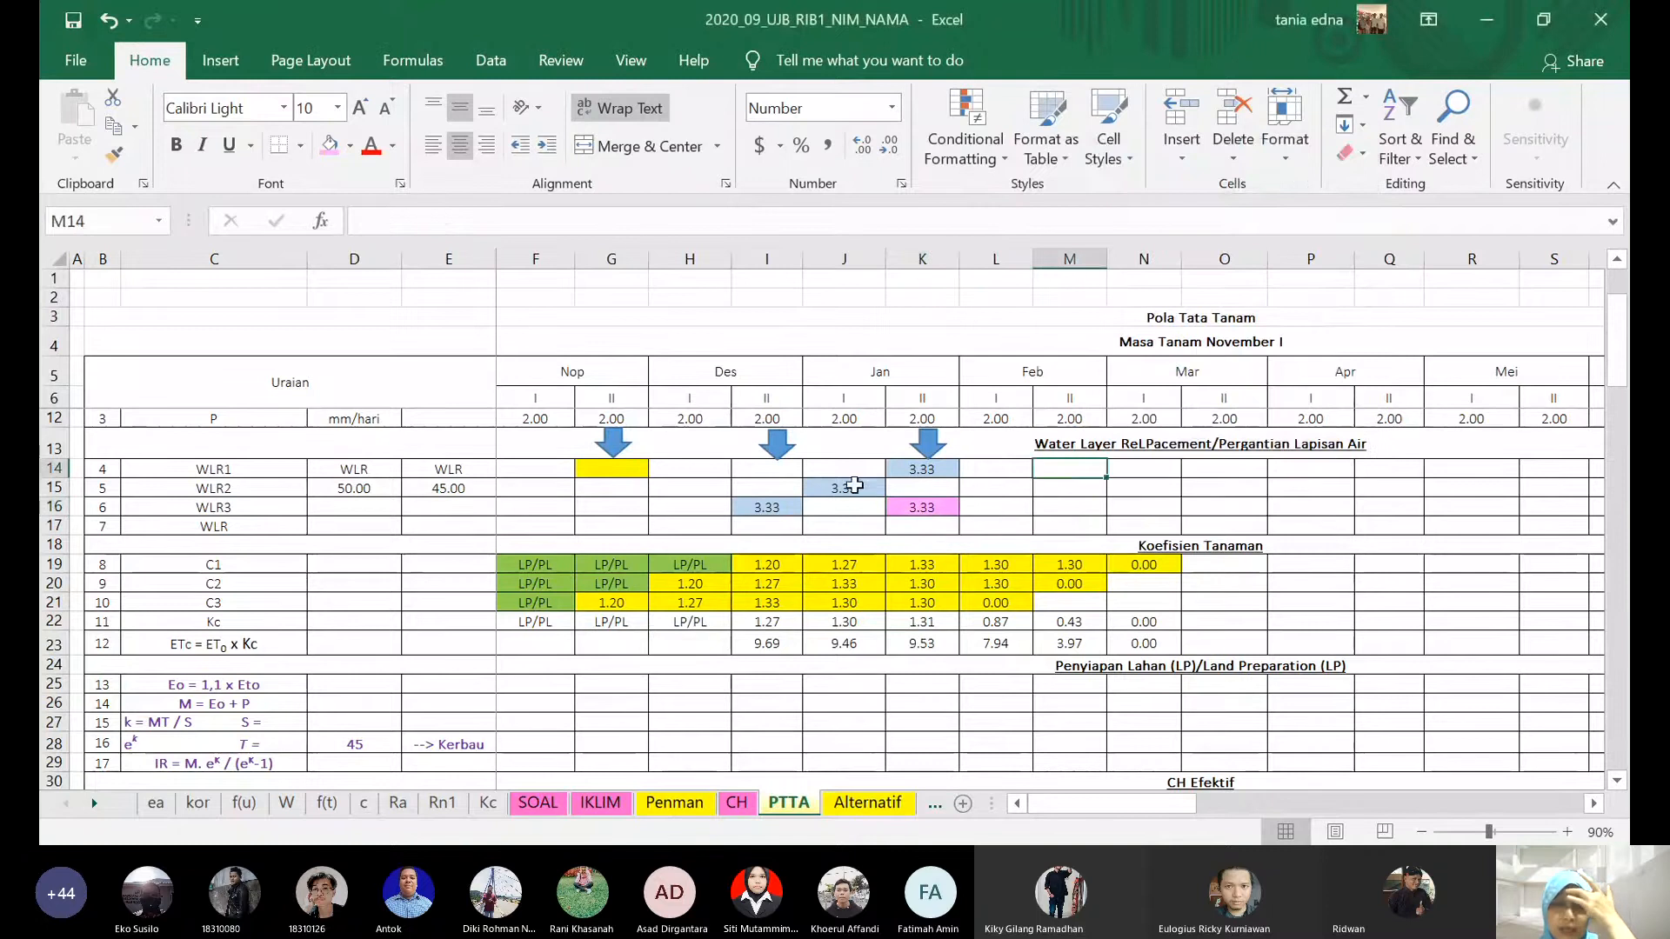
- Set K16 in the WLR3 row to =$E$15/15
click(920, 508)
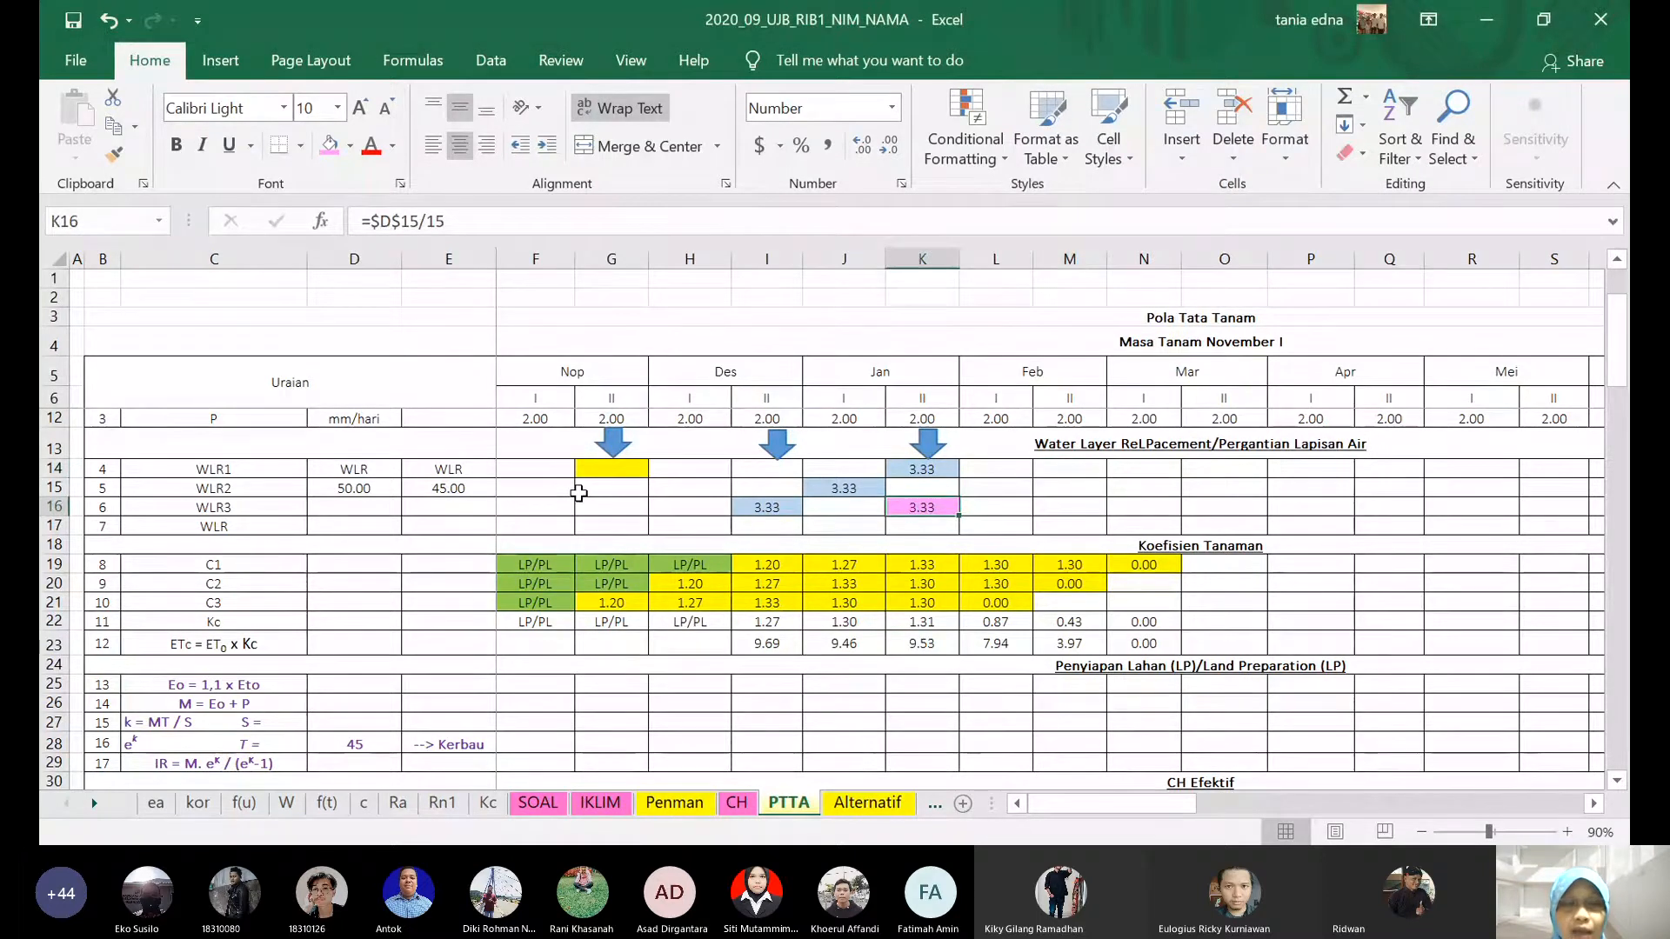
click(425, 224)
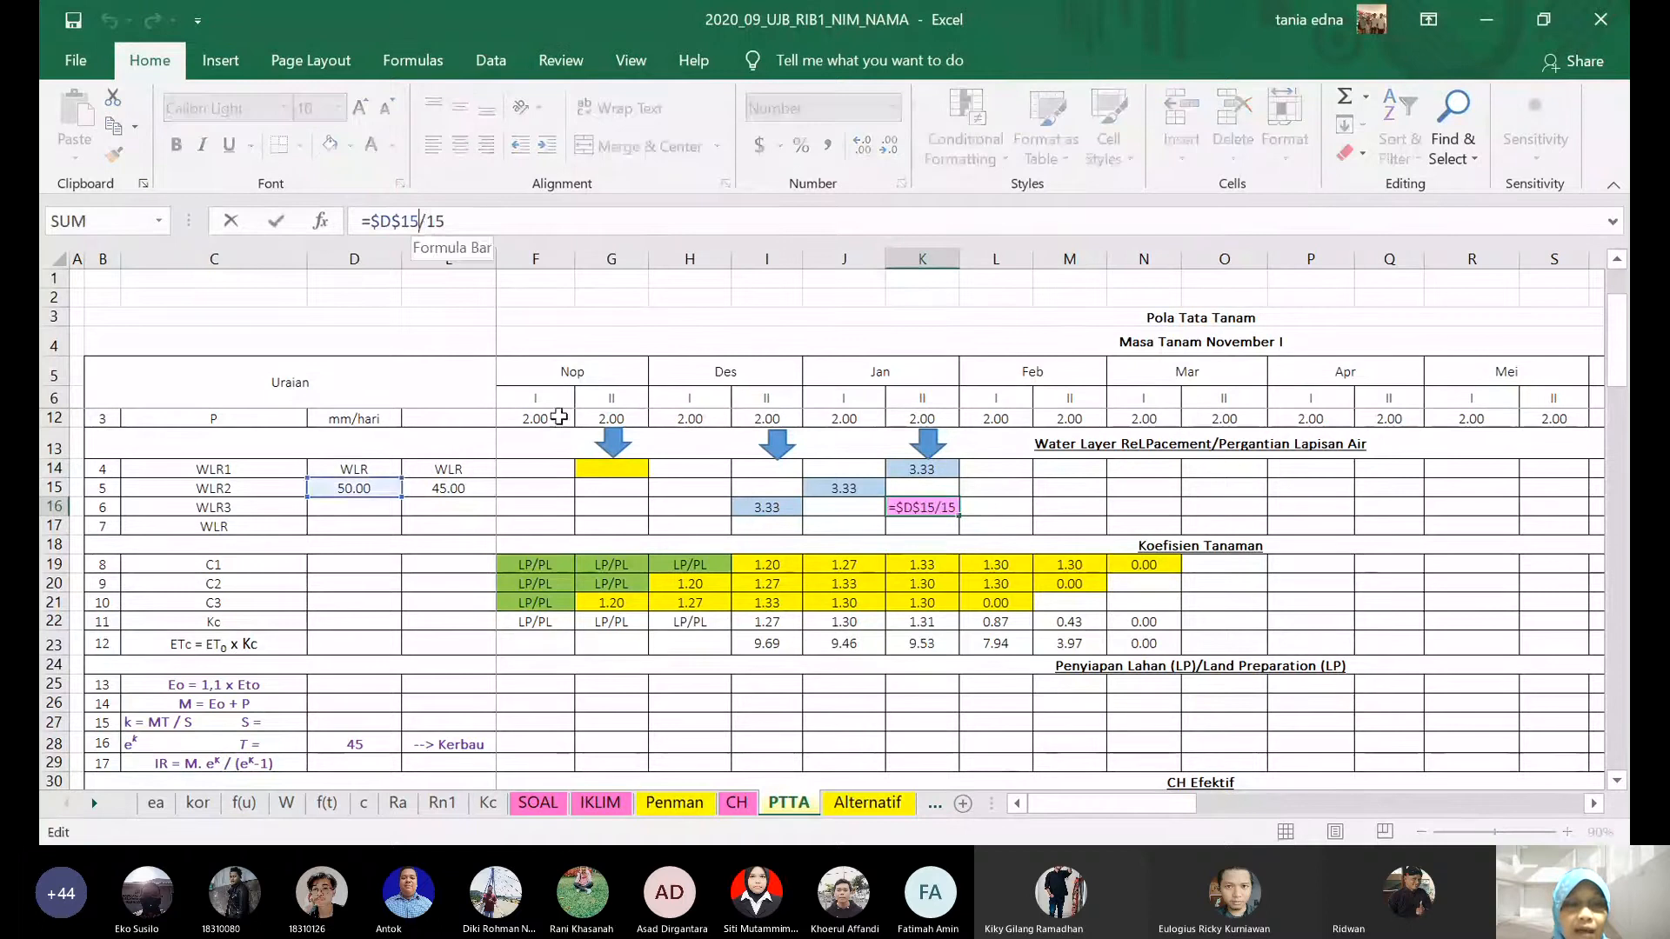
drag(381, 498, 477, 500)
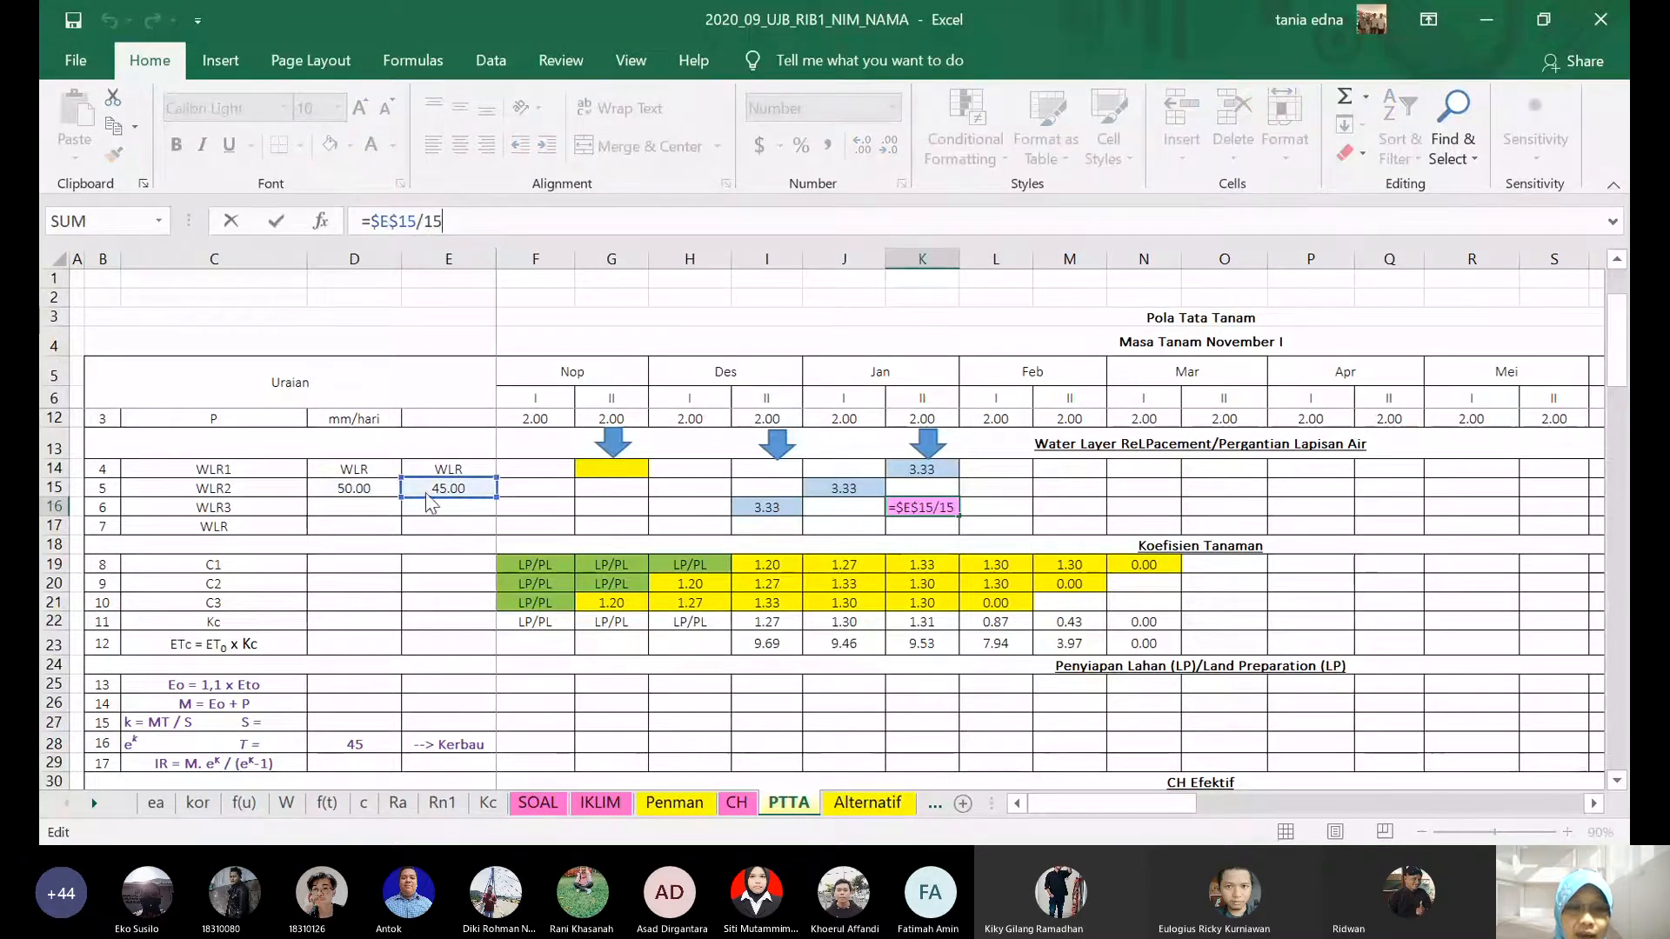
key(ctrl+Return)
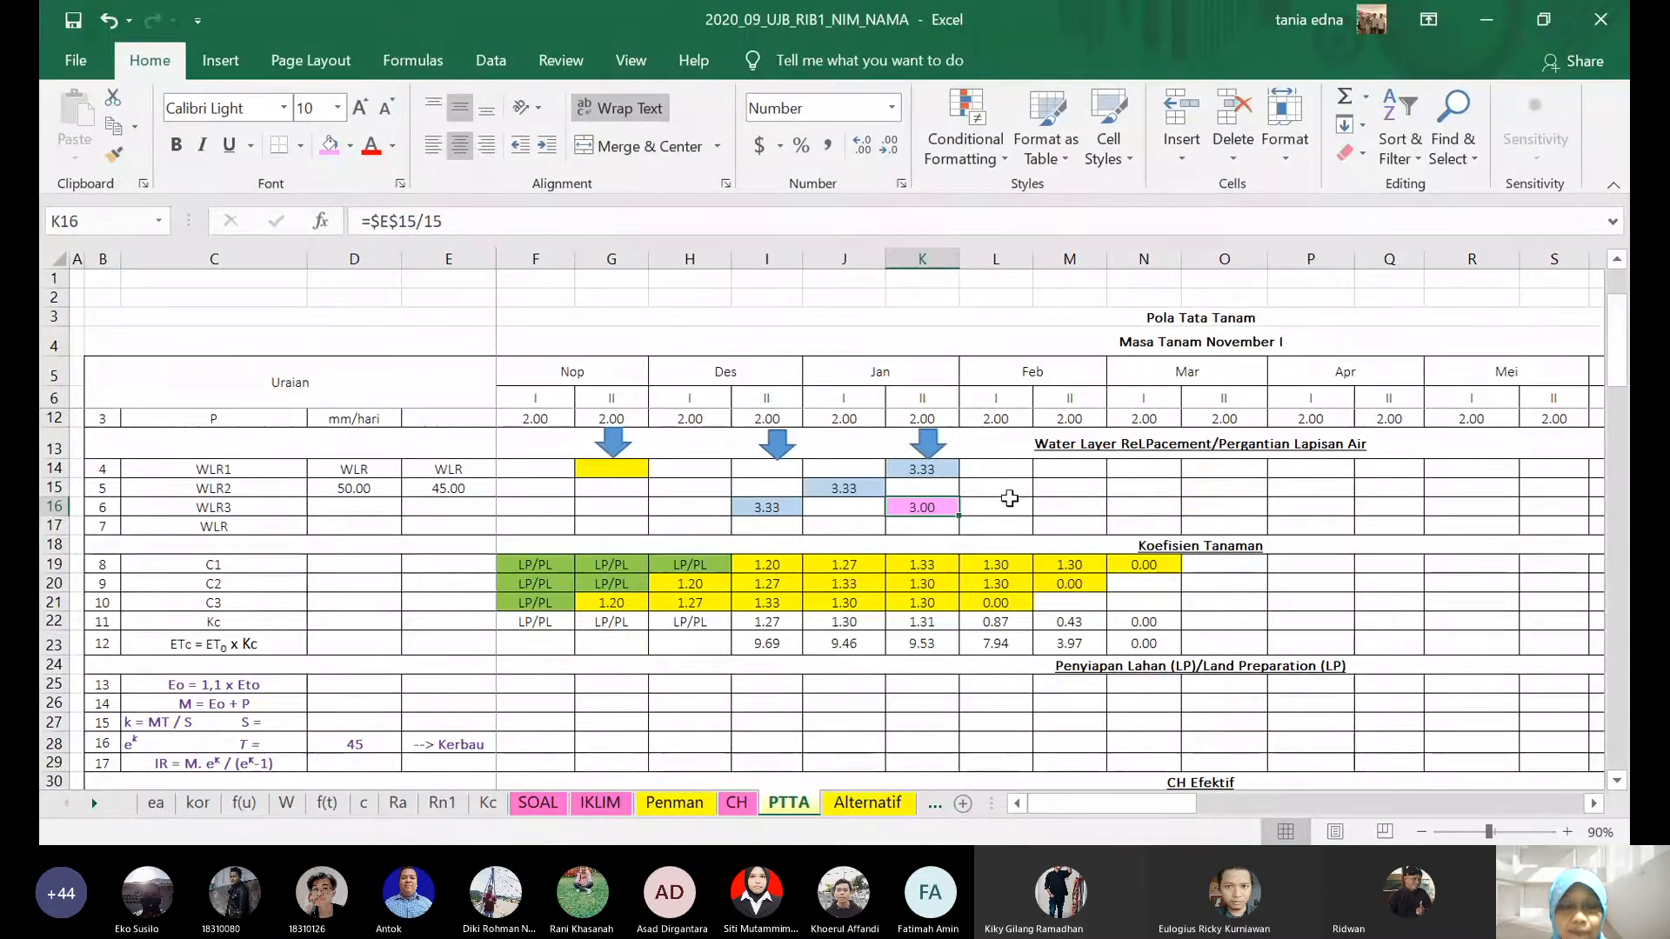
- Copy K16 to L15 in the WLR2 row and M14 in the WLR1 row
key(ctrl+c)
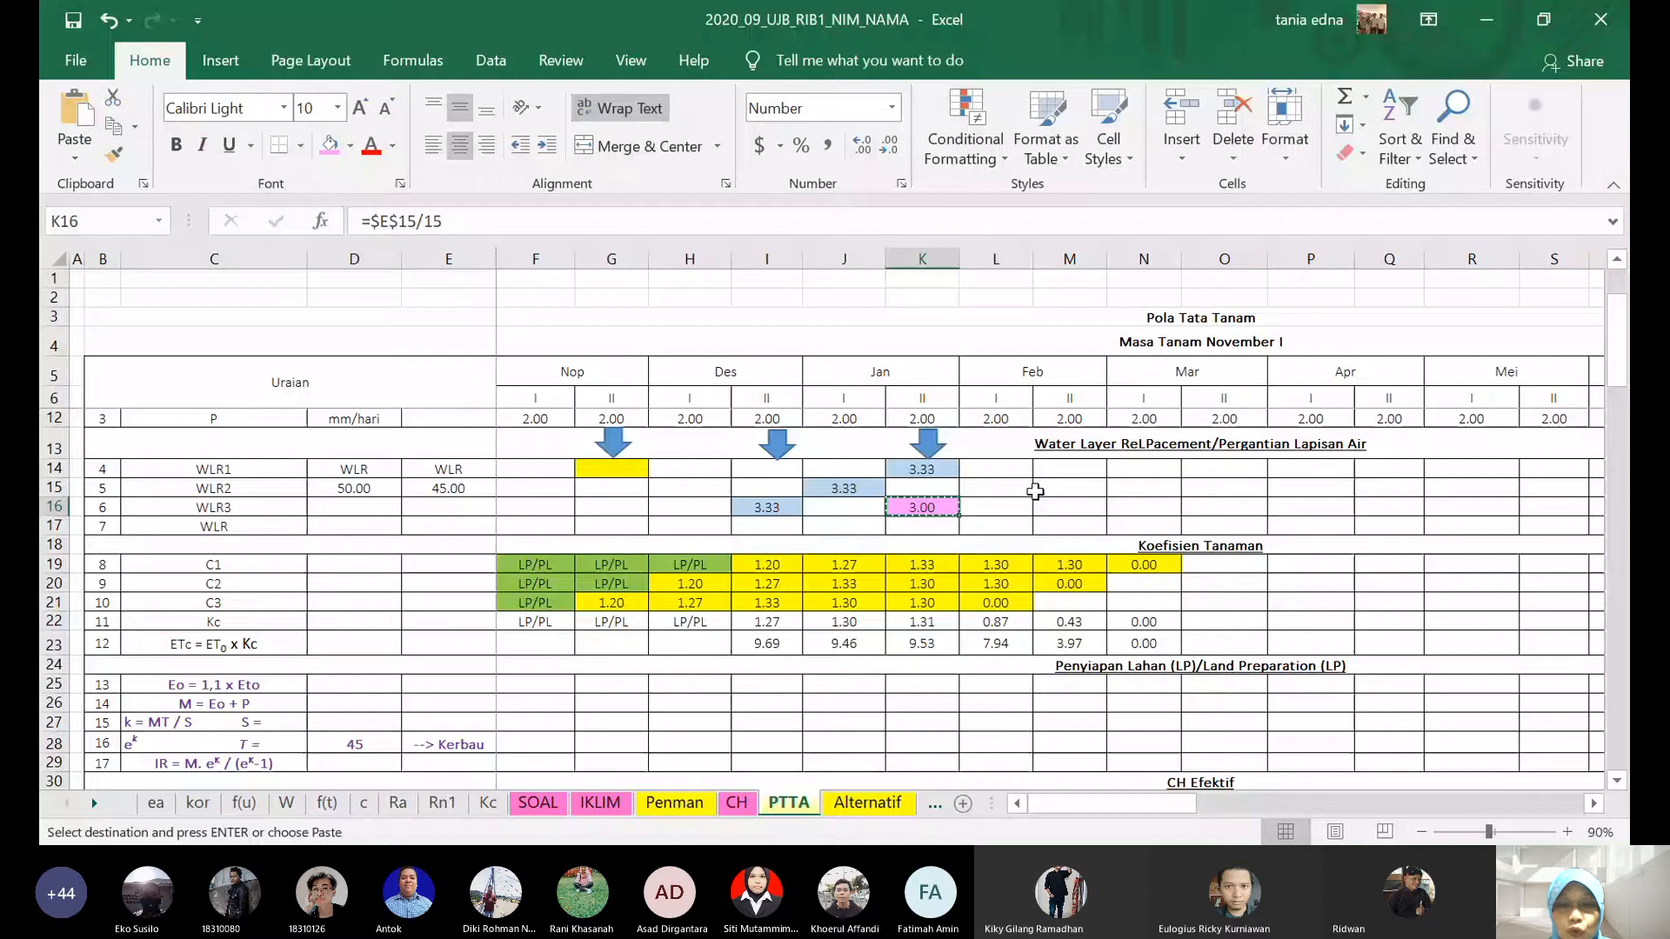
click(1002, 490)
ctrl+click(1078, 471)
key(Return)
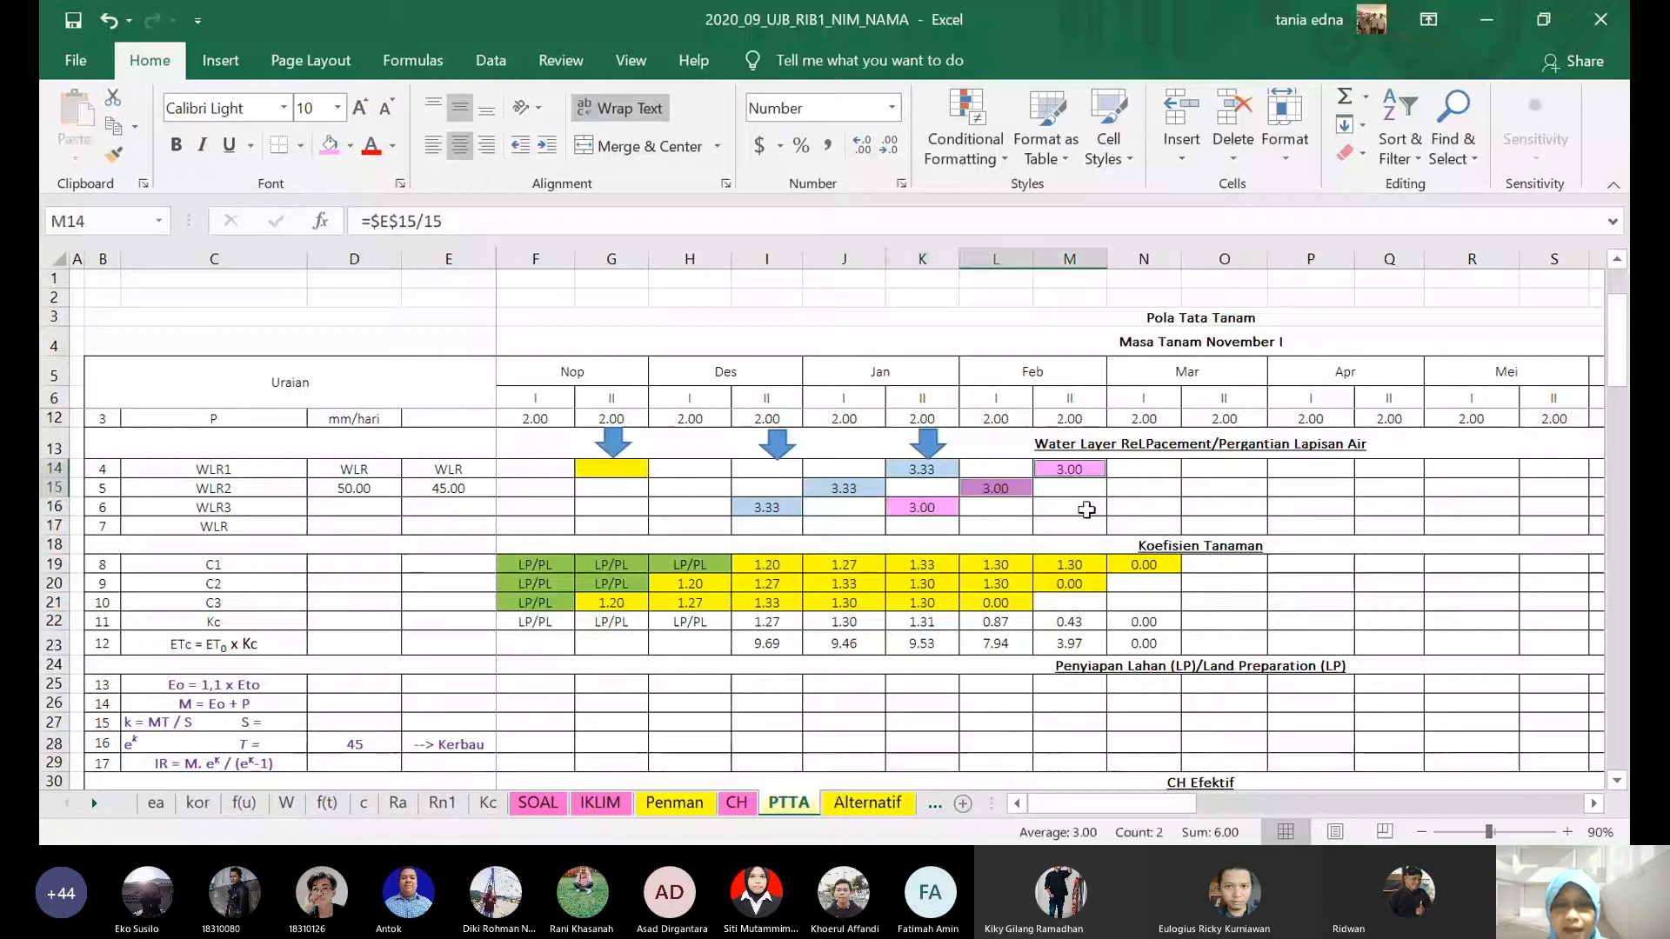
key(alt+Tab)
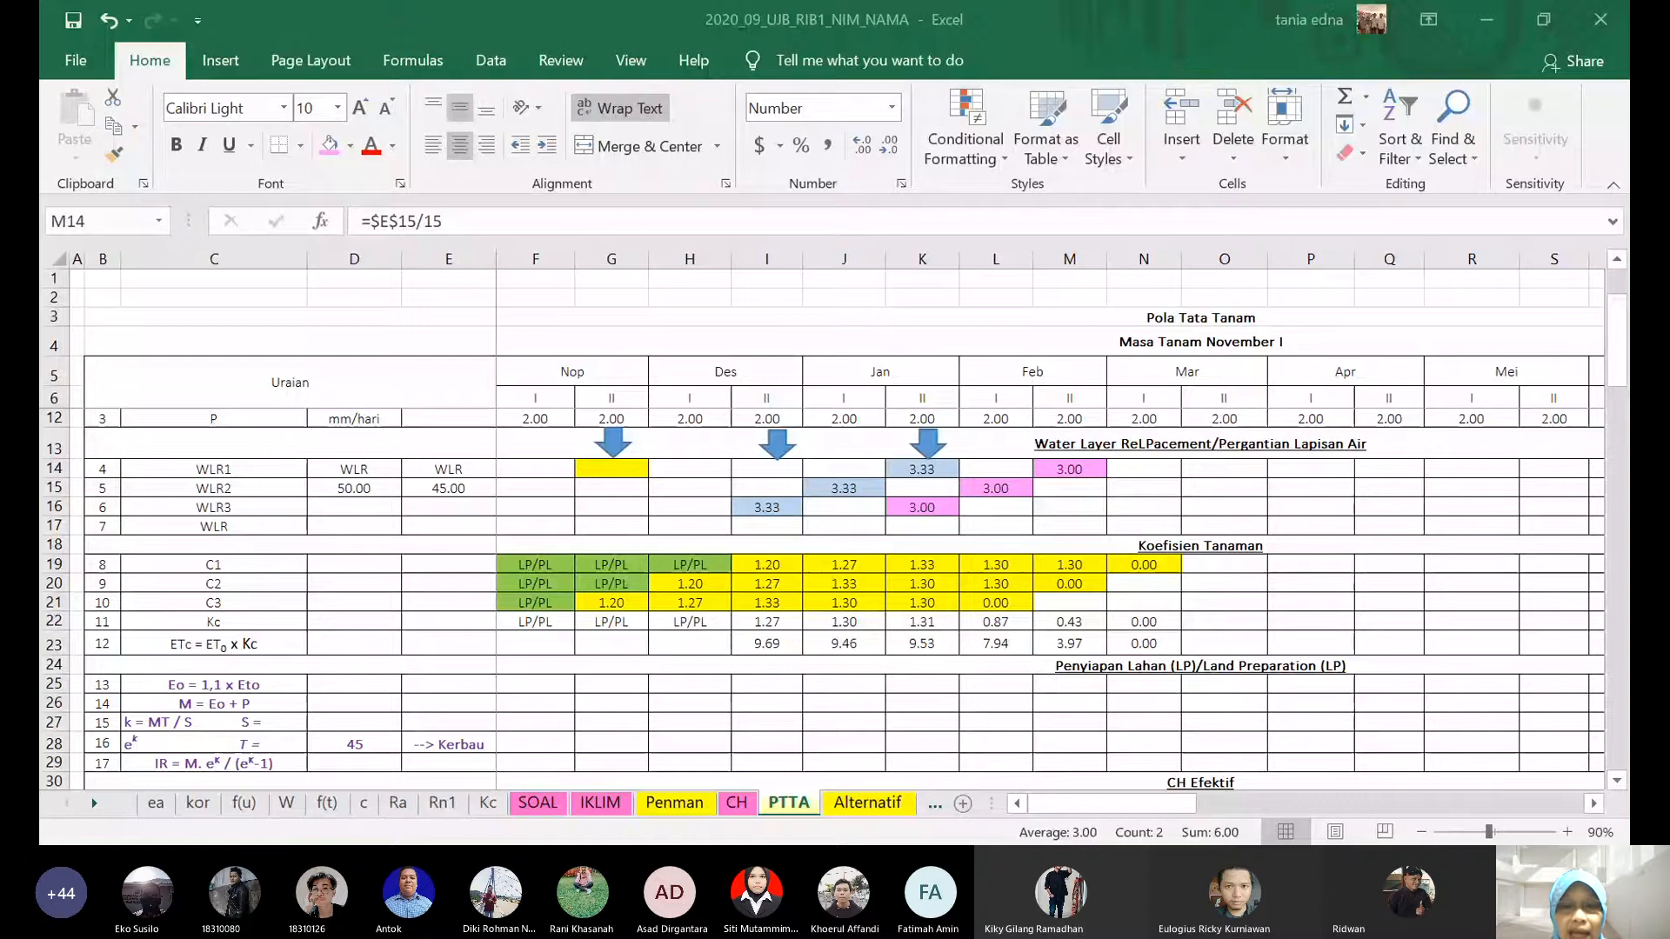
key(alt+Tab)
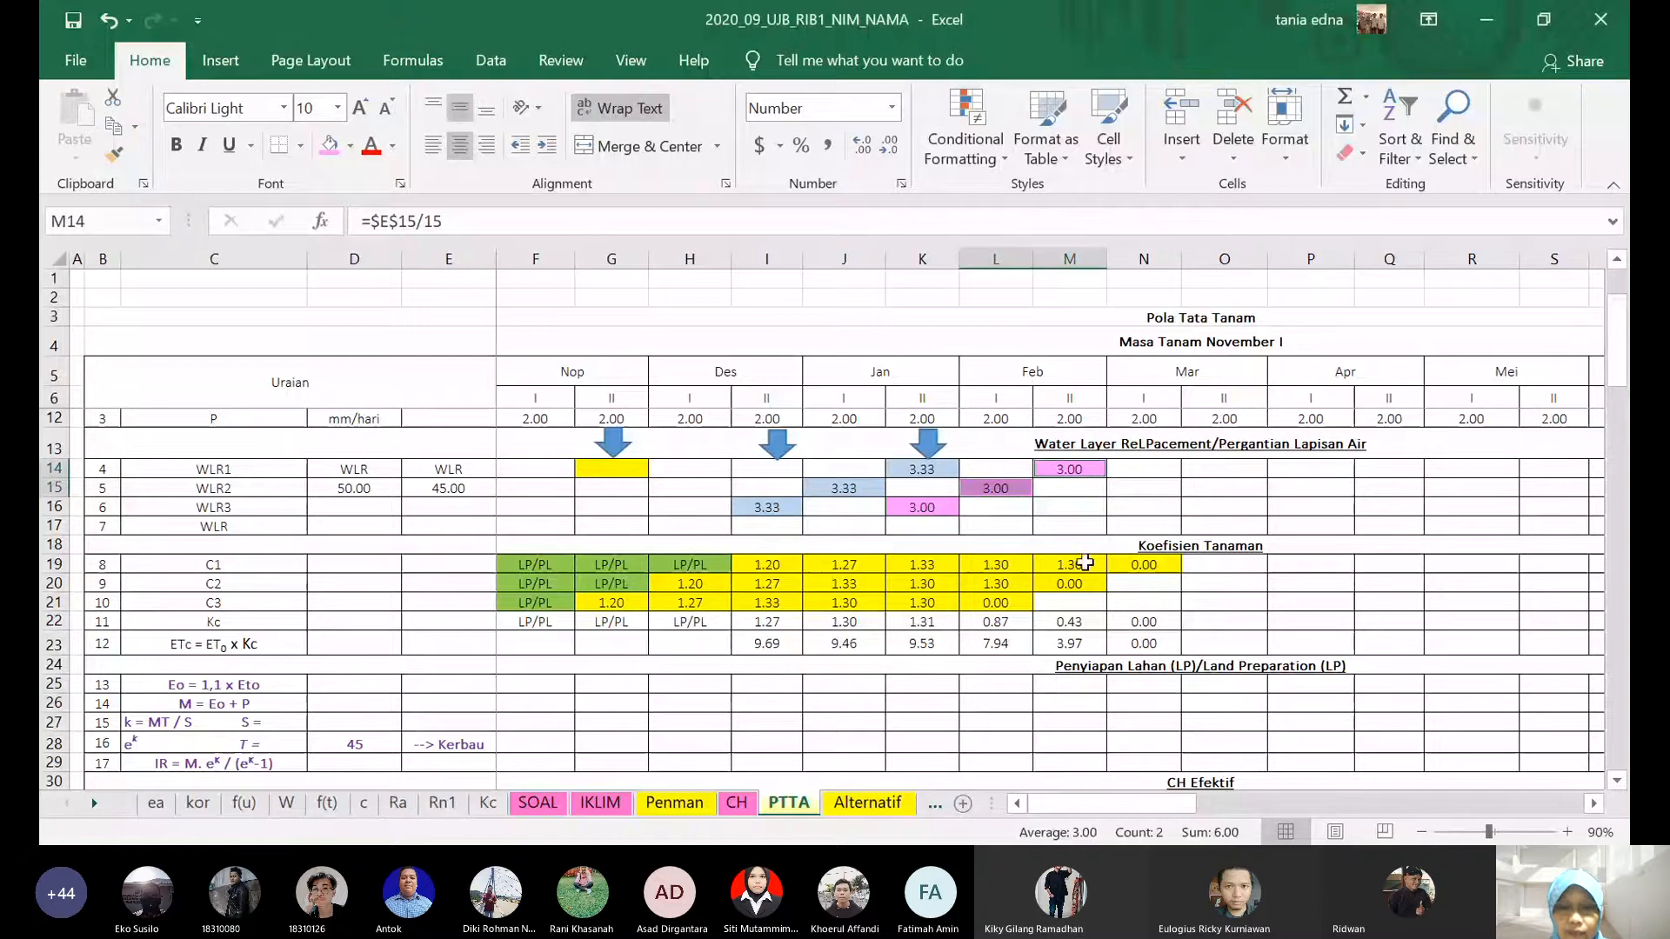
key(alt+Tab)
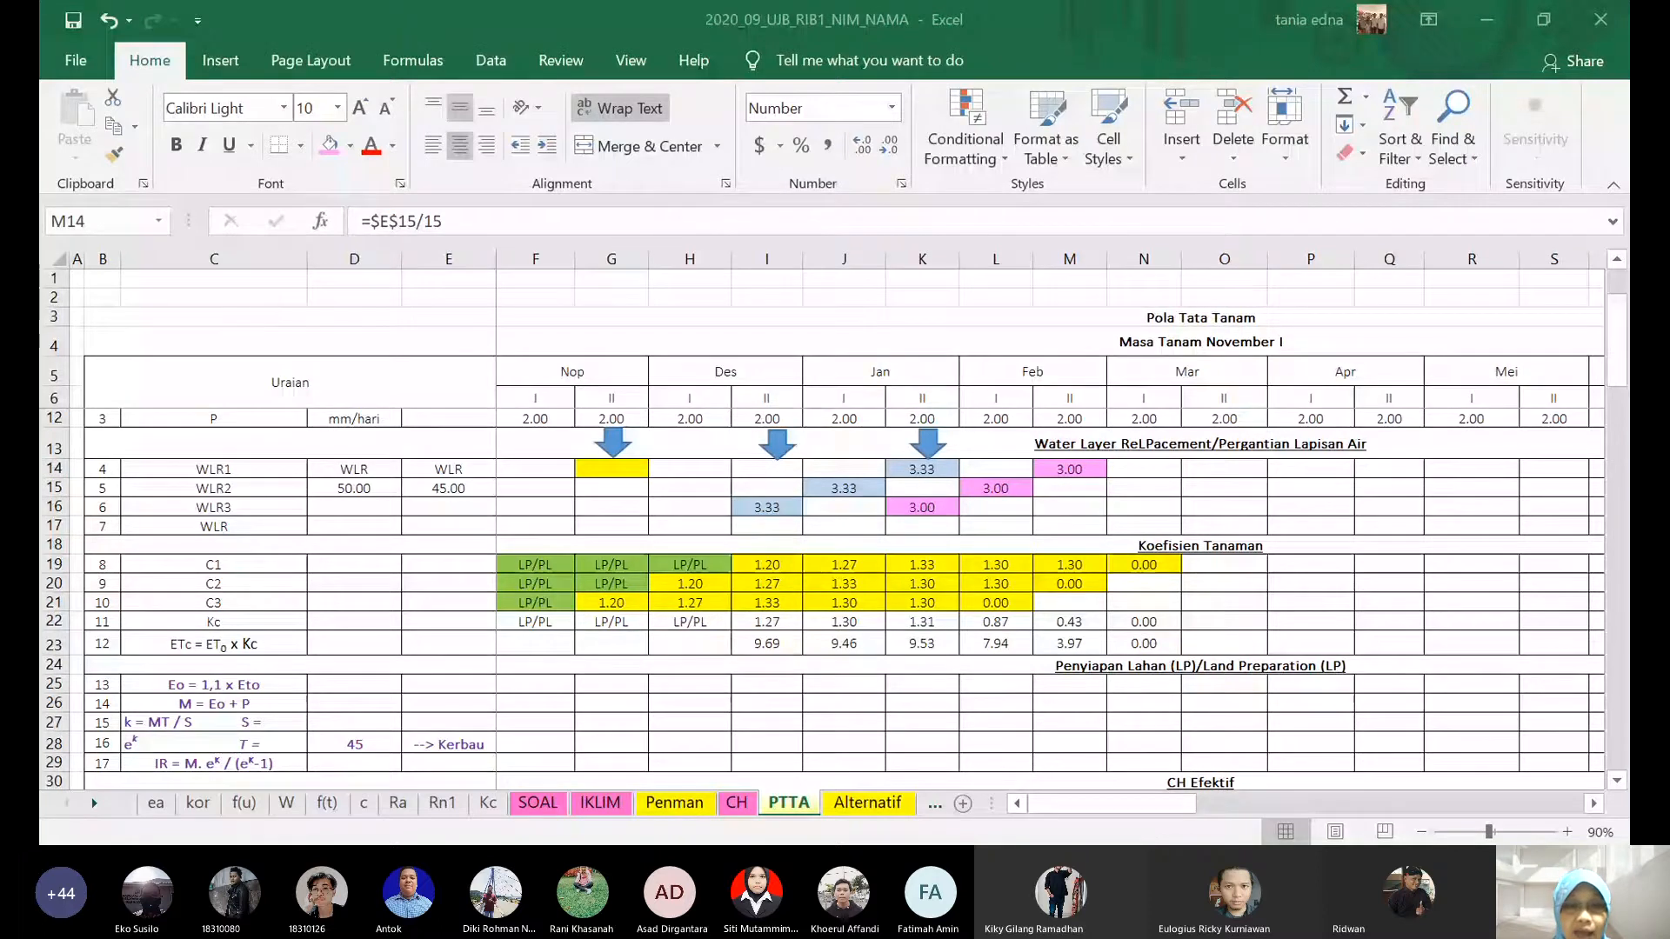
- Set I17 in the WLR row to the three-row average =(I14+I15+I16)/3
click(770, 523)
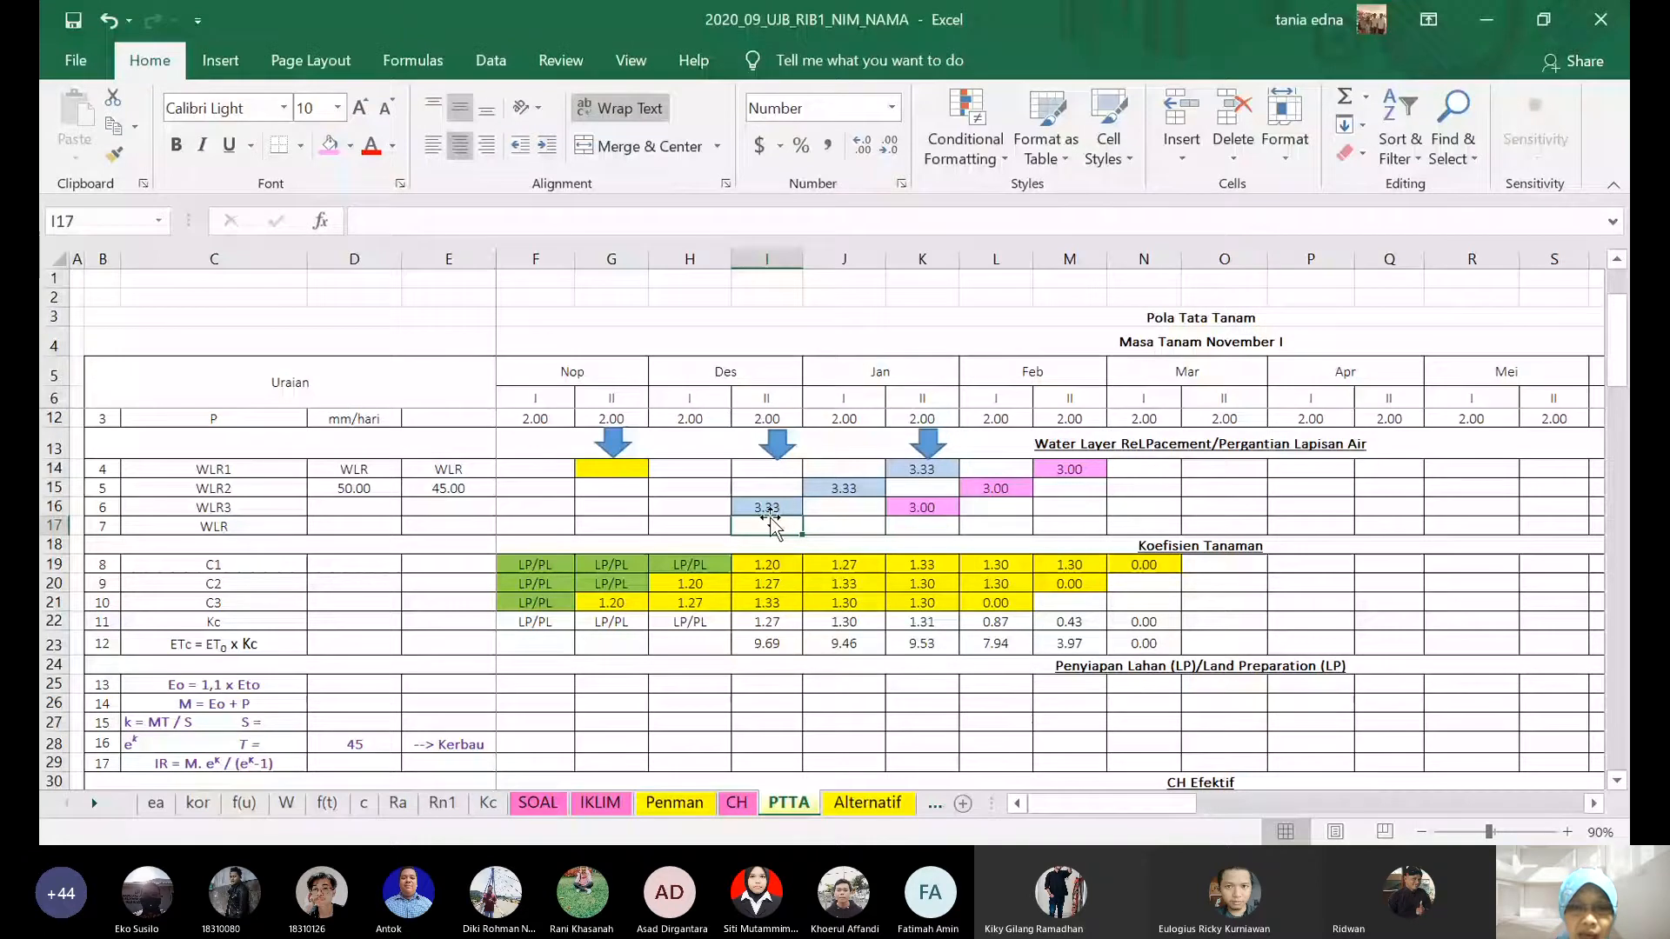
text(=()
click(768, 469)
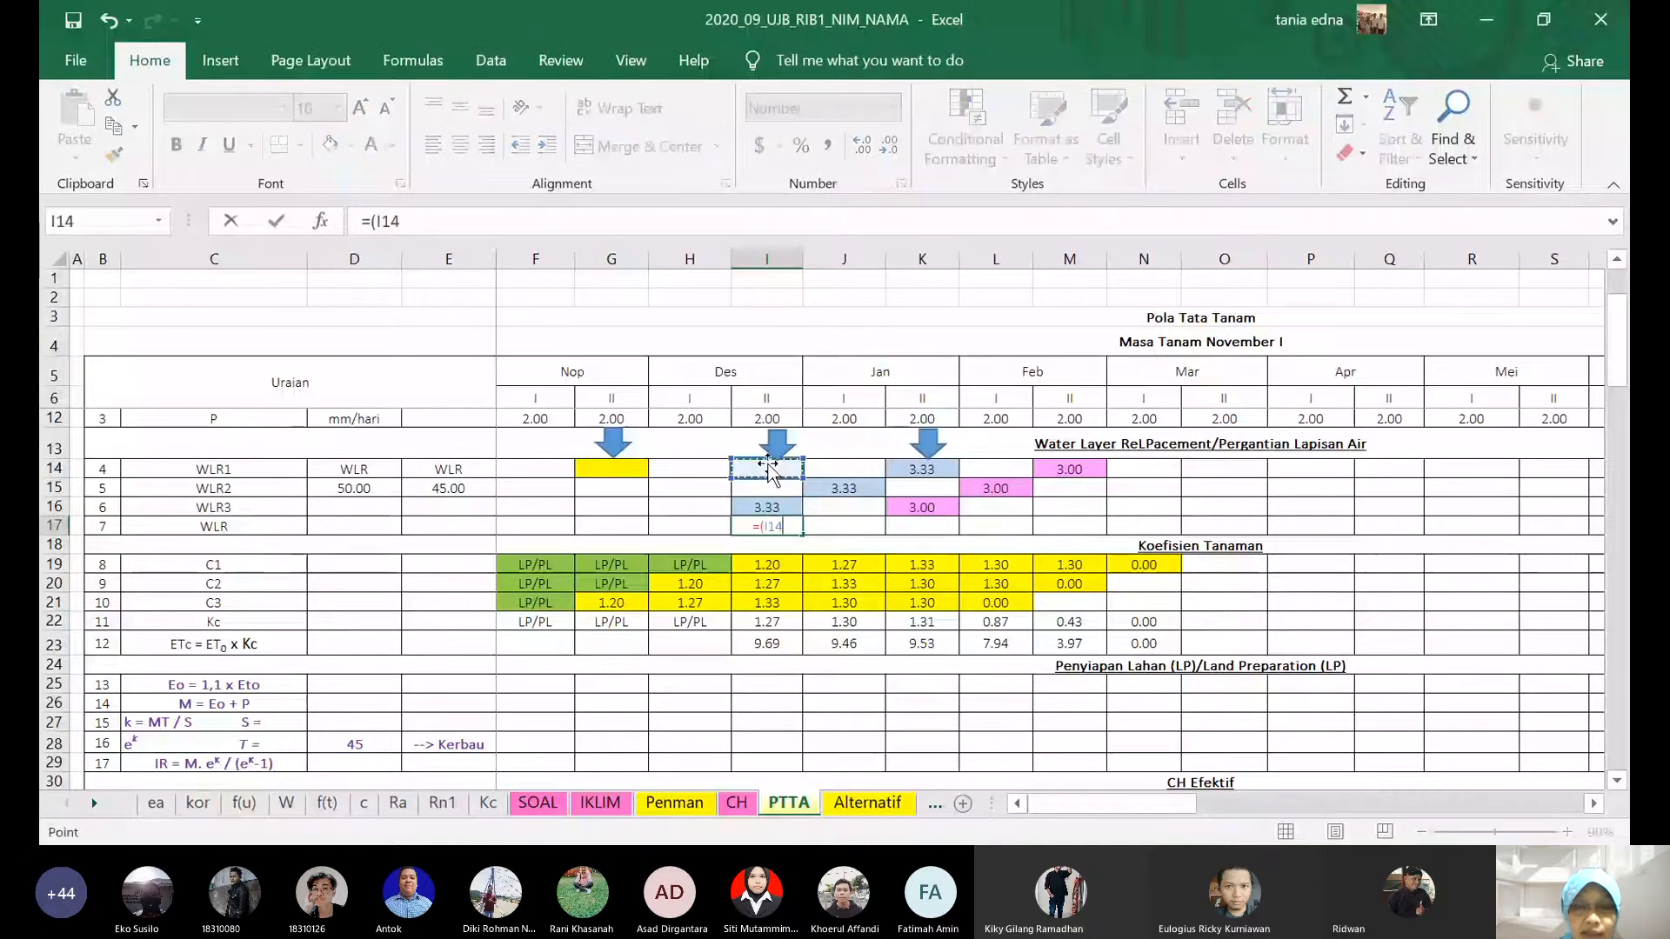
text(+)
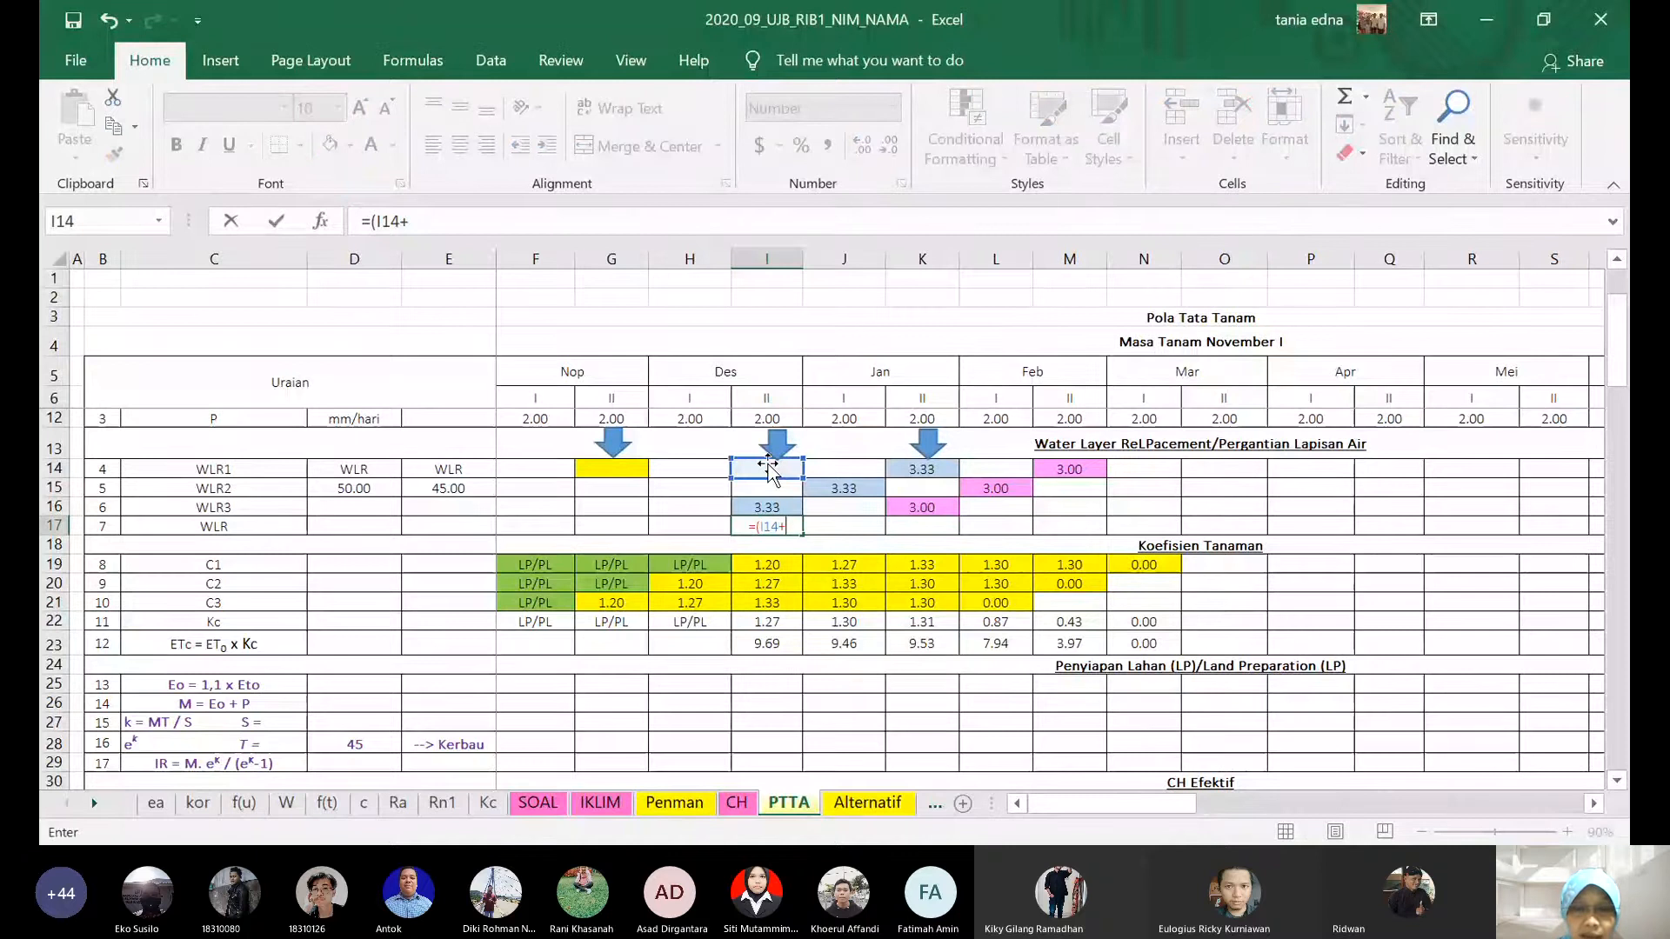
click(767, 488)
text(+)
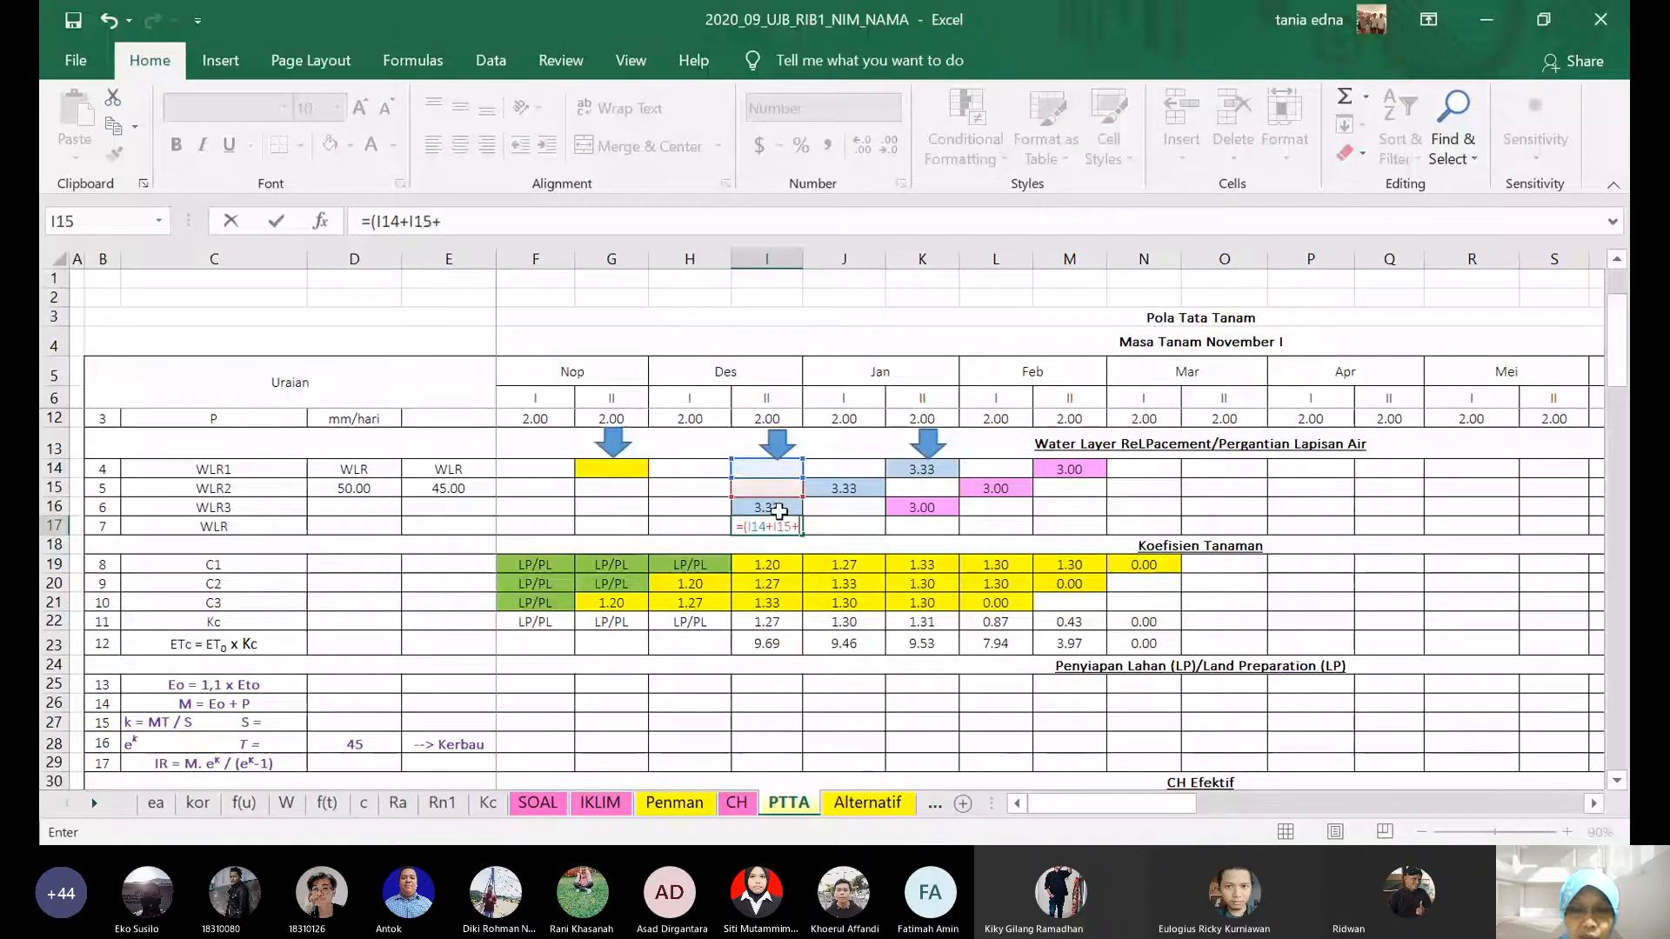
click(779, 509)
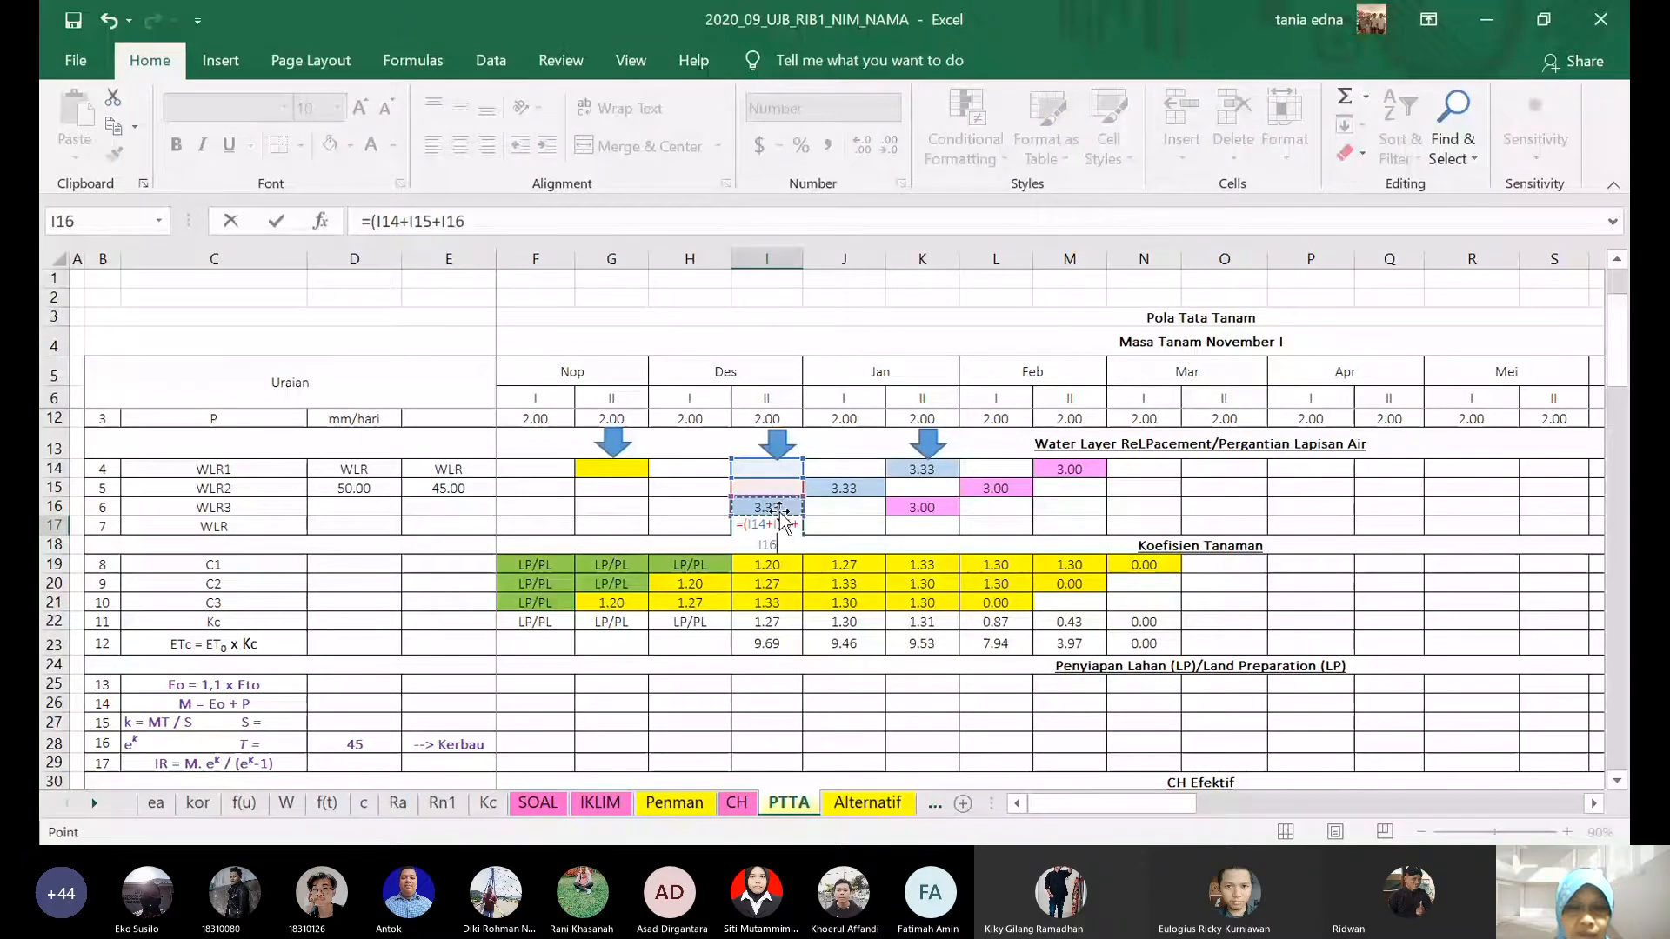
text()/3)
key(Return)
key(Up)
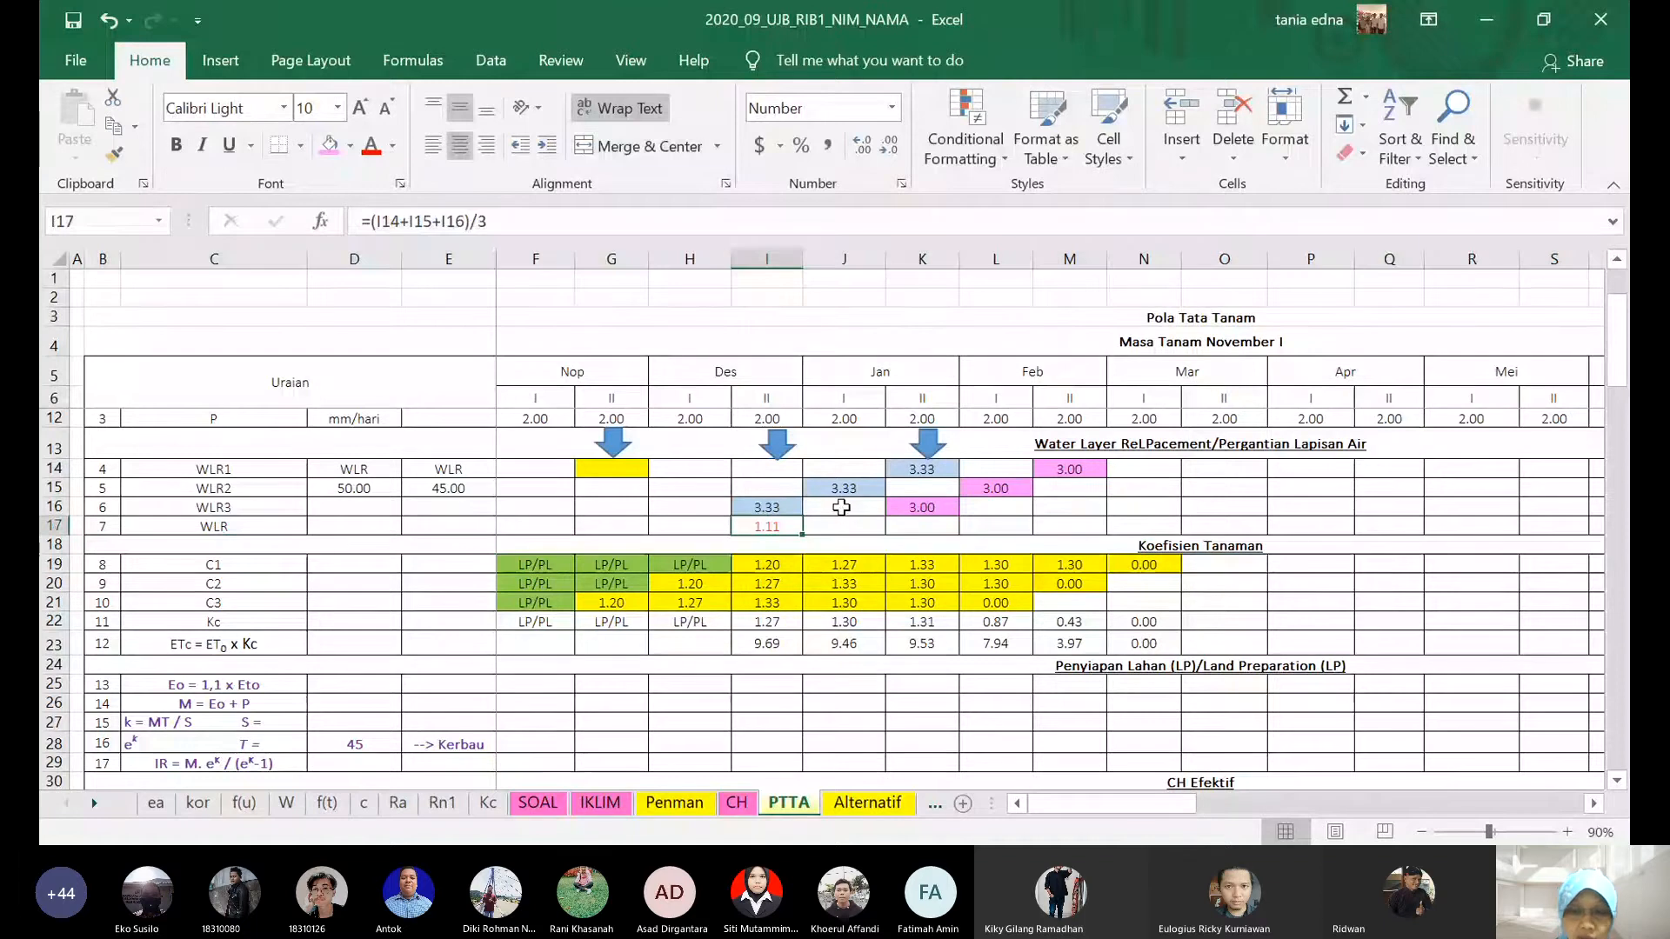
- Copy the averaging formula in I17 to the Kc row, cells I22 to N22
key(ctrl+c)
key(Down)
key(Down)
key(Down)
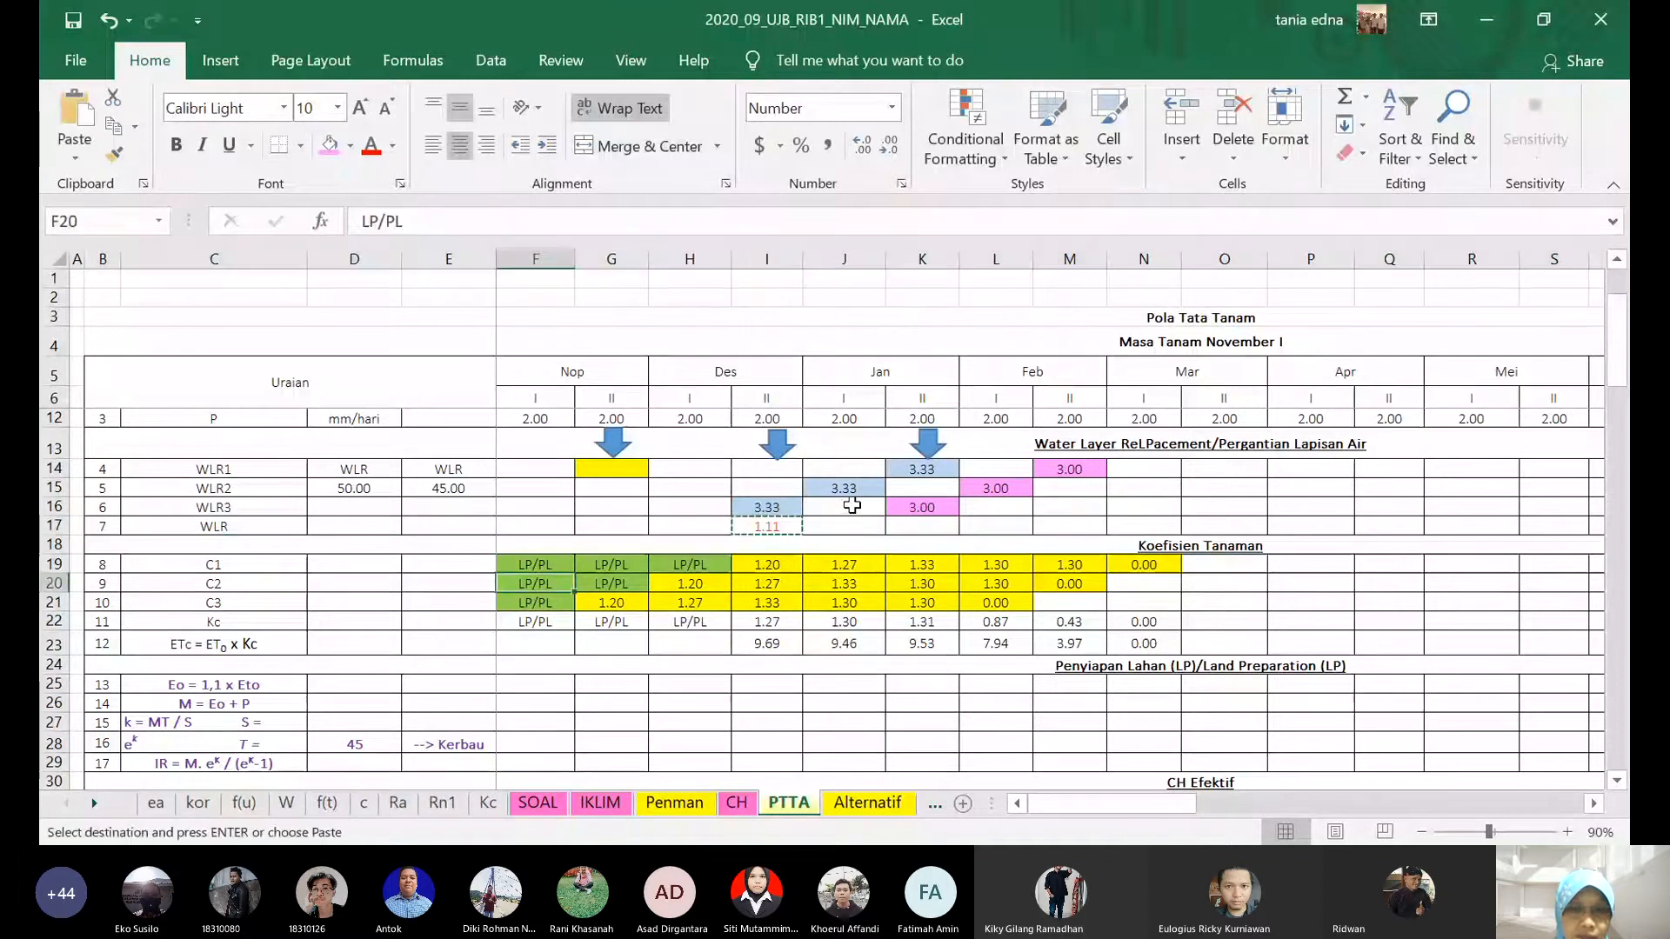
click(776, 527)
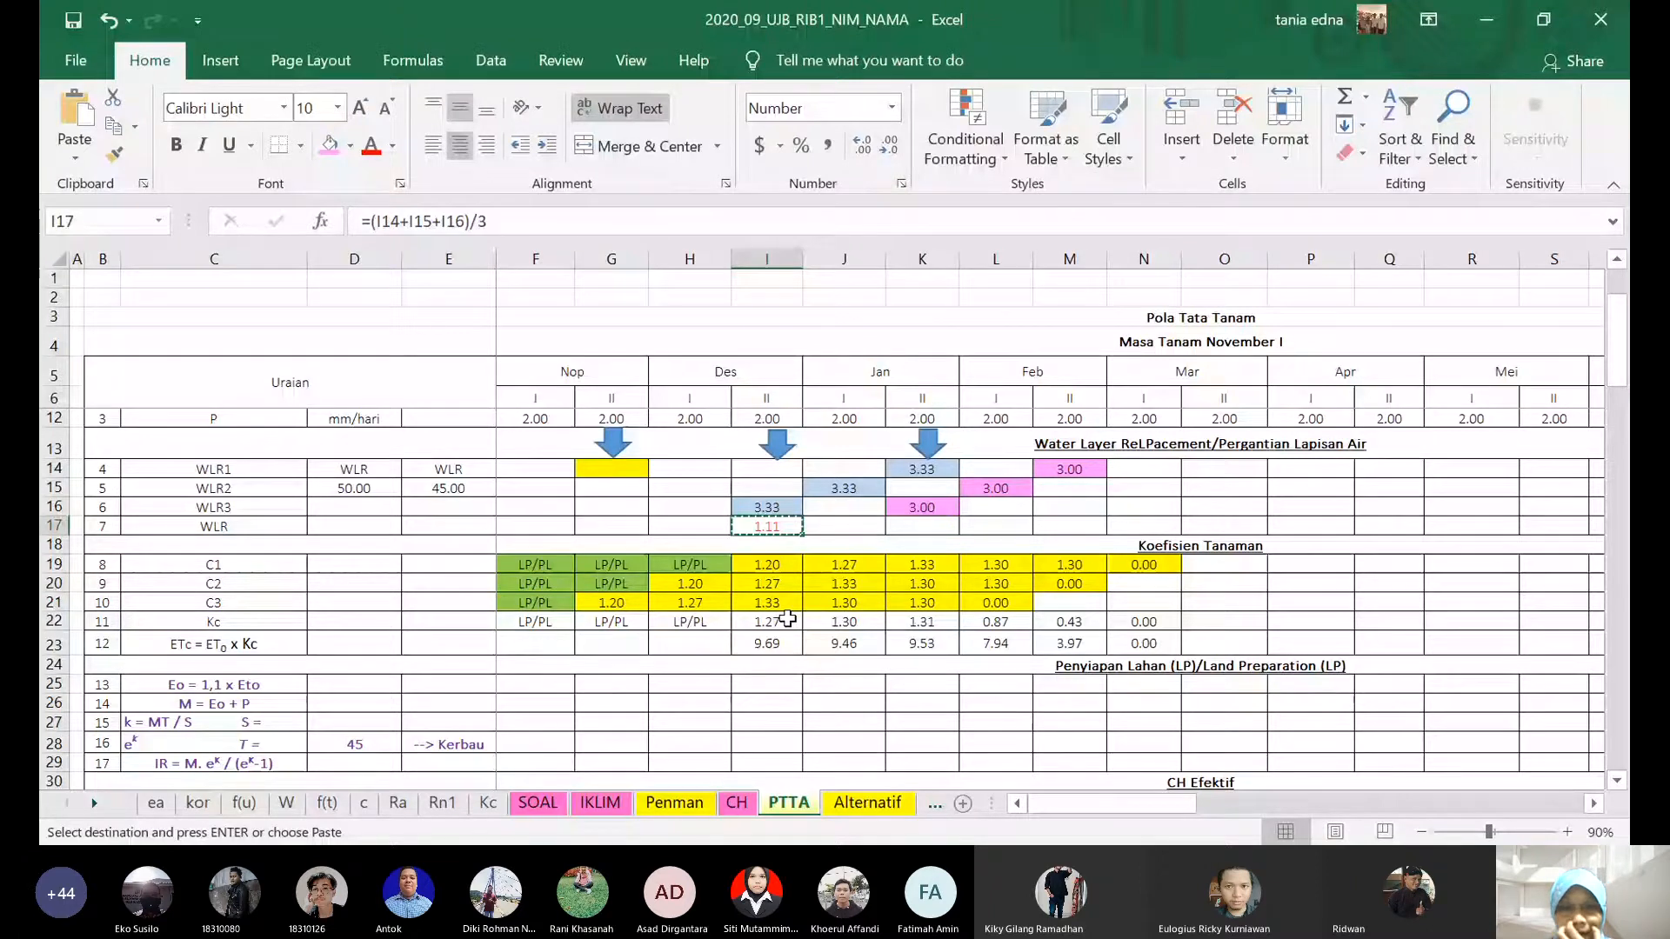
drag(787, 618, 1146, 622)
key(Return)
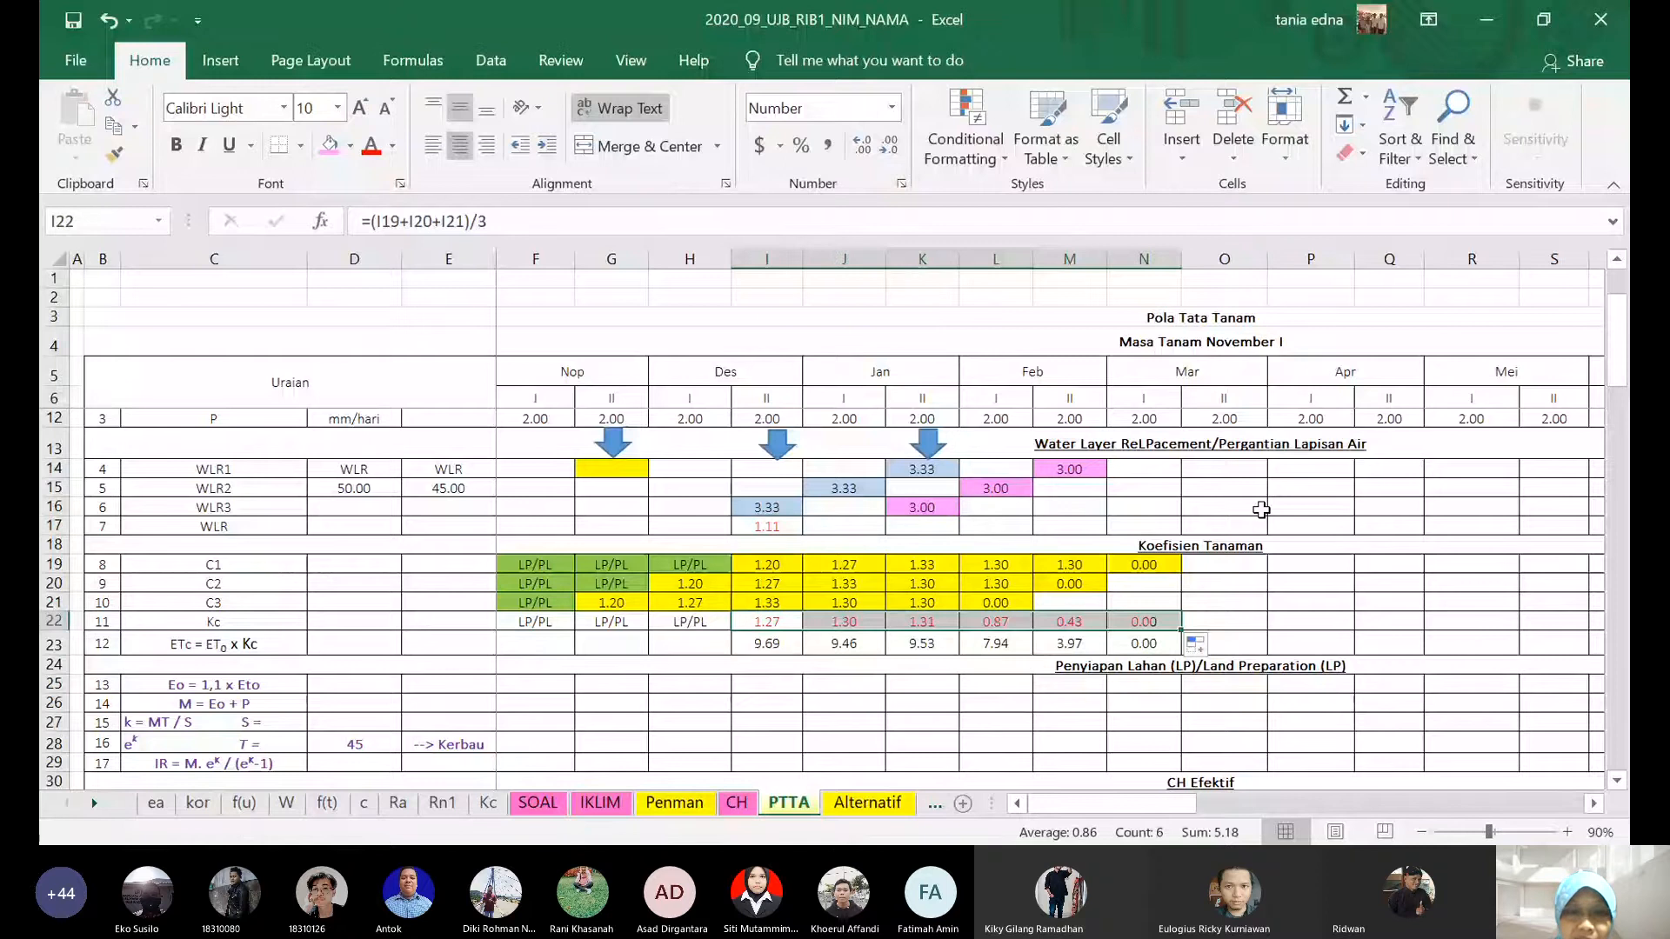
- Fill the I17 averaging formula across the WLR row to M17
click(766, 527)
click(596, 221)
click(597, 221)
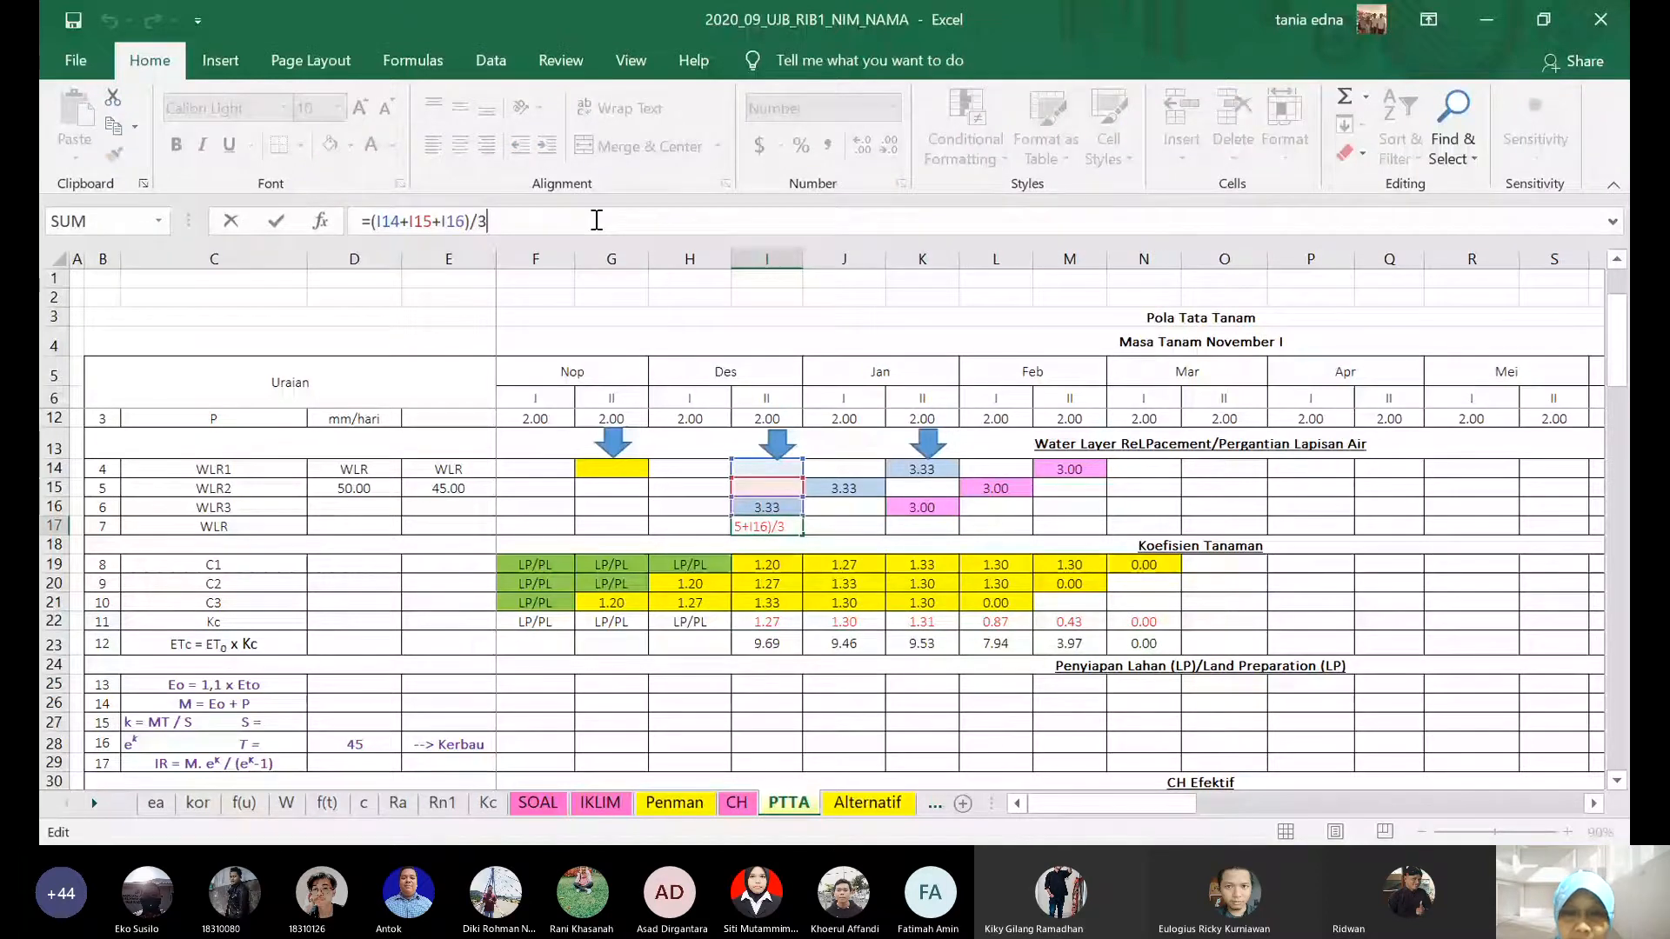
drag(802, 535, 1088, 550)
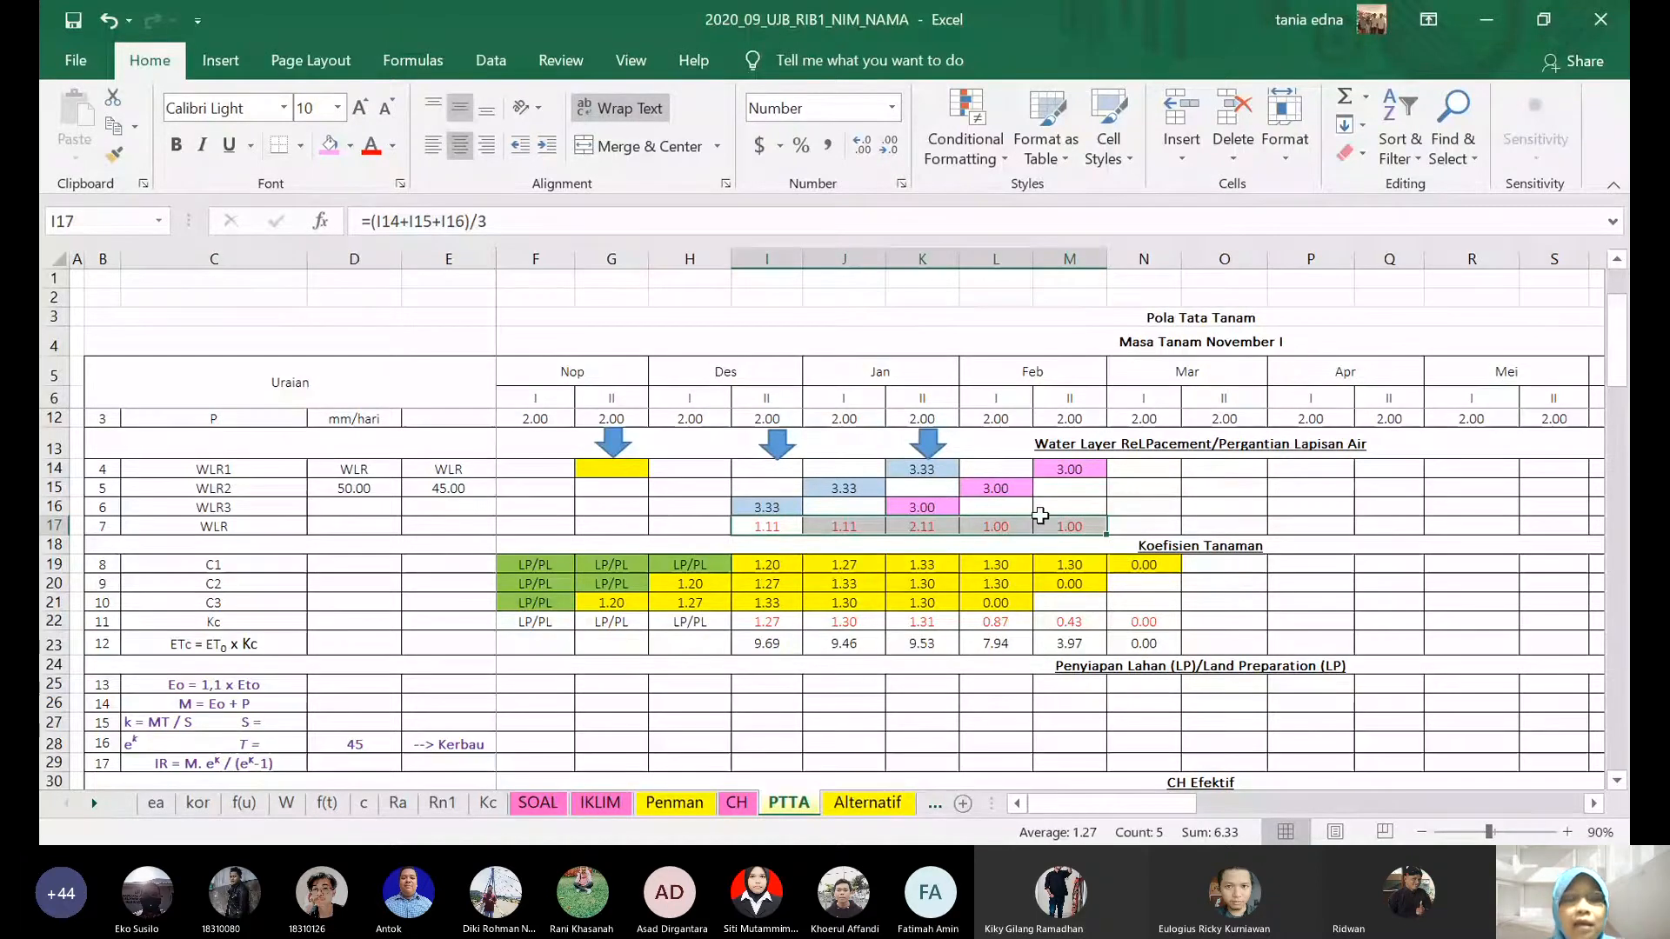
- Set Eo in F25 to =1.1*F11 and calculate M in F26 as Eo + P
scroll(652, 467, down, 1)
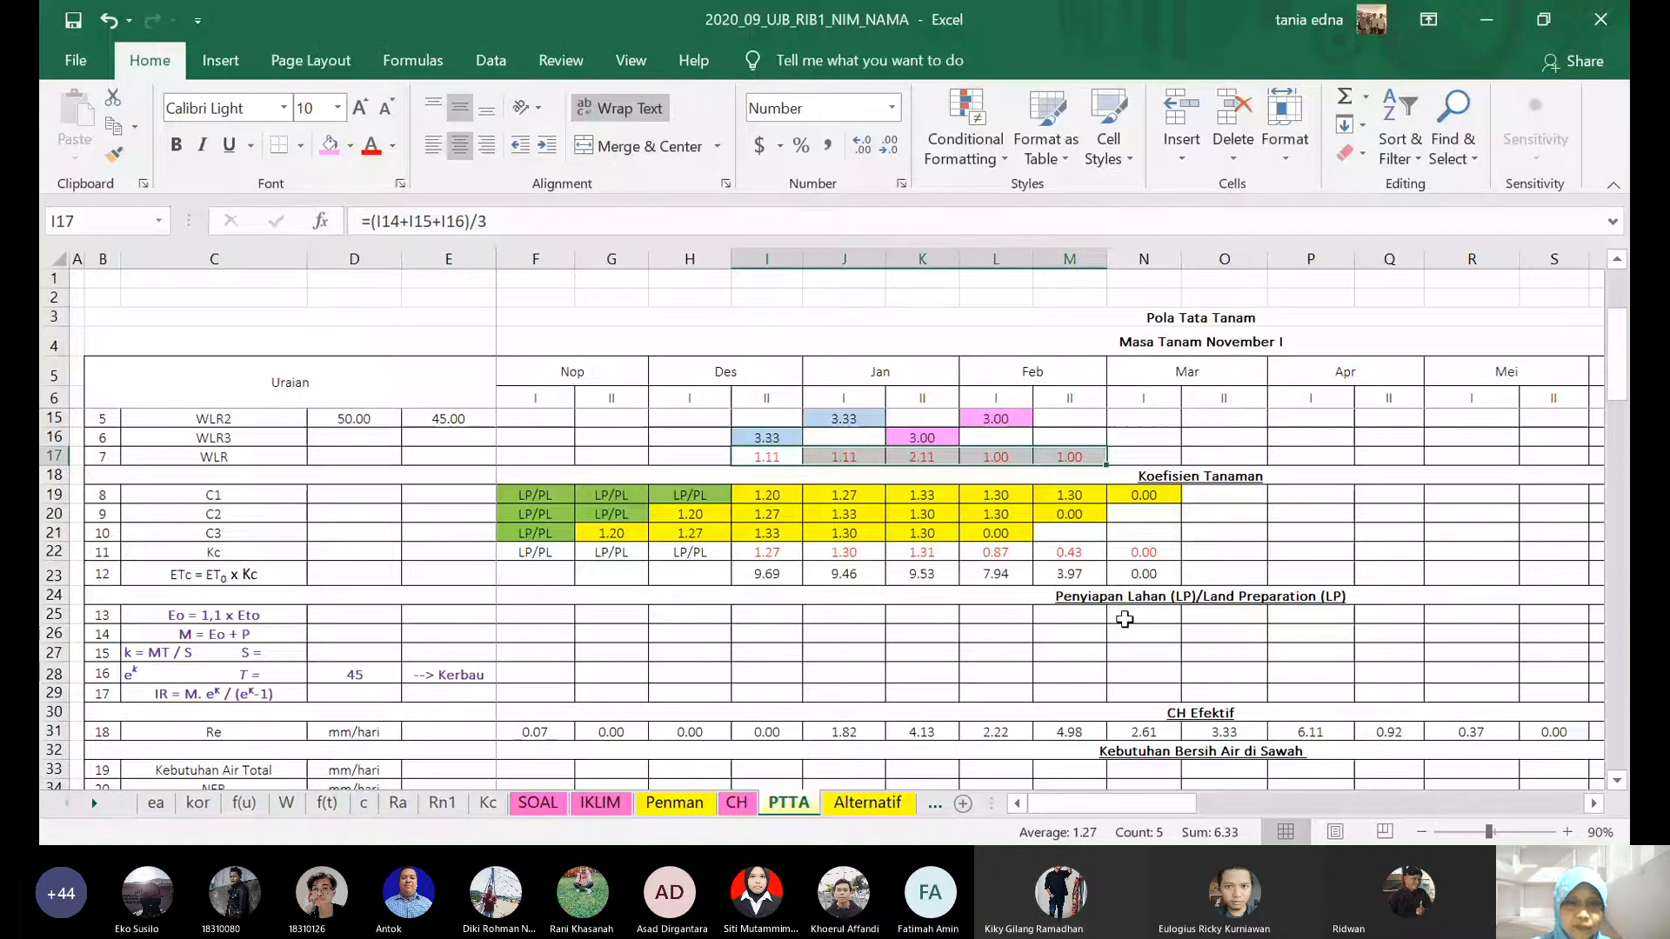
click(567, 614)
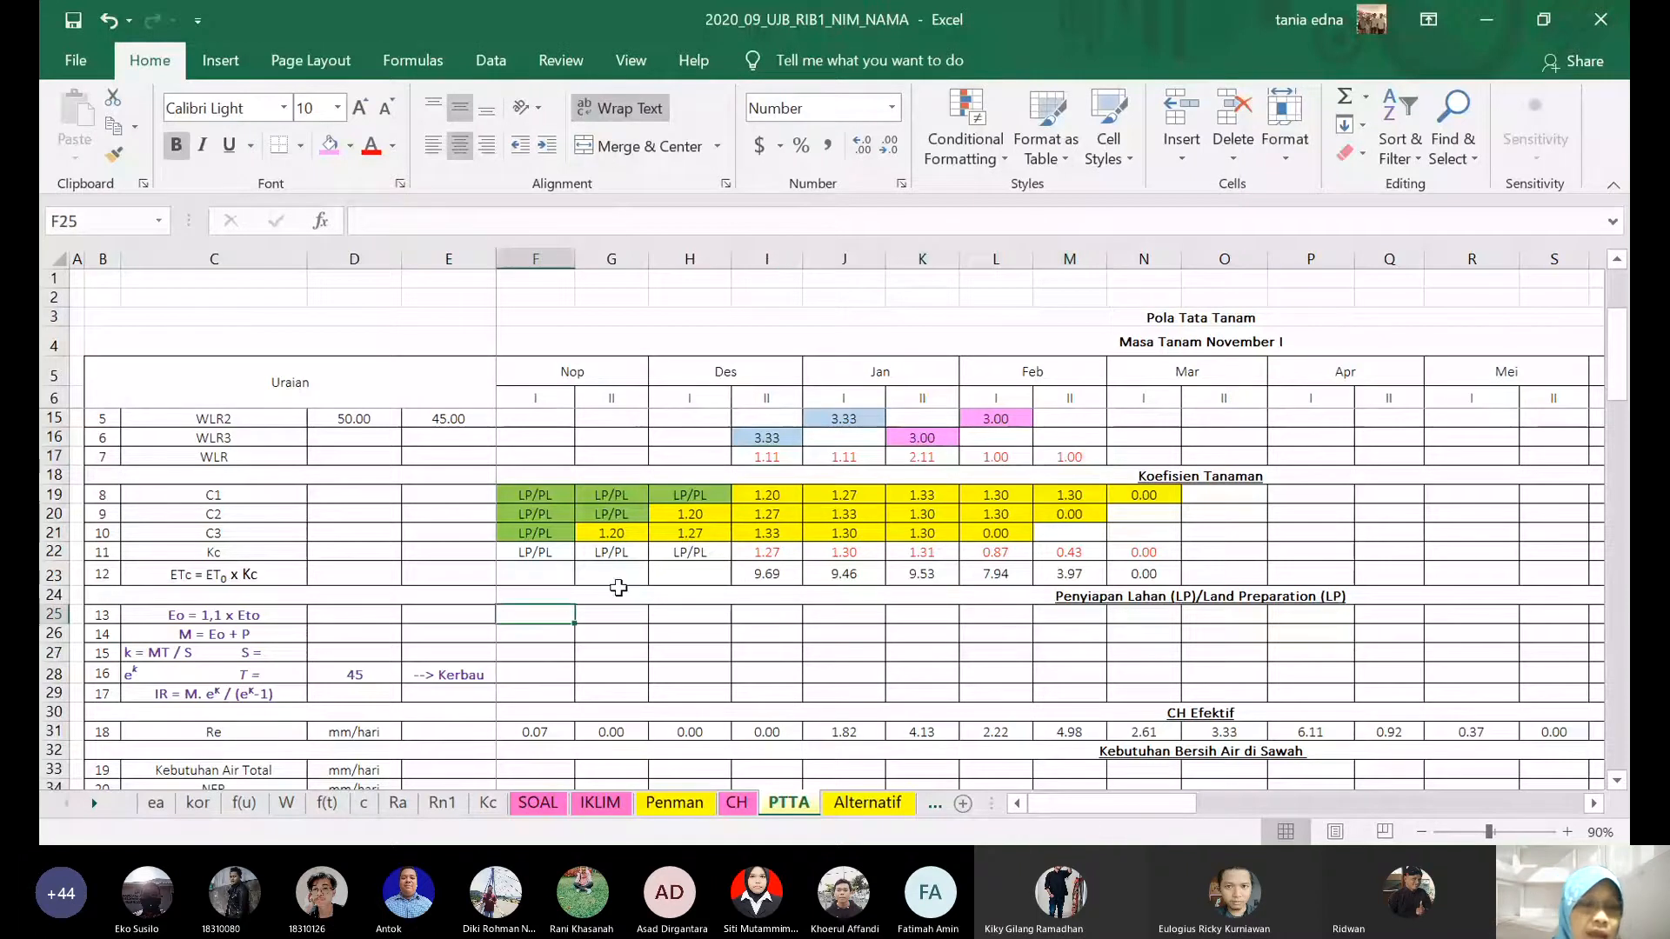
click(1568, 833)
drag(1112, 809, 1110, 807)
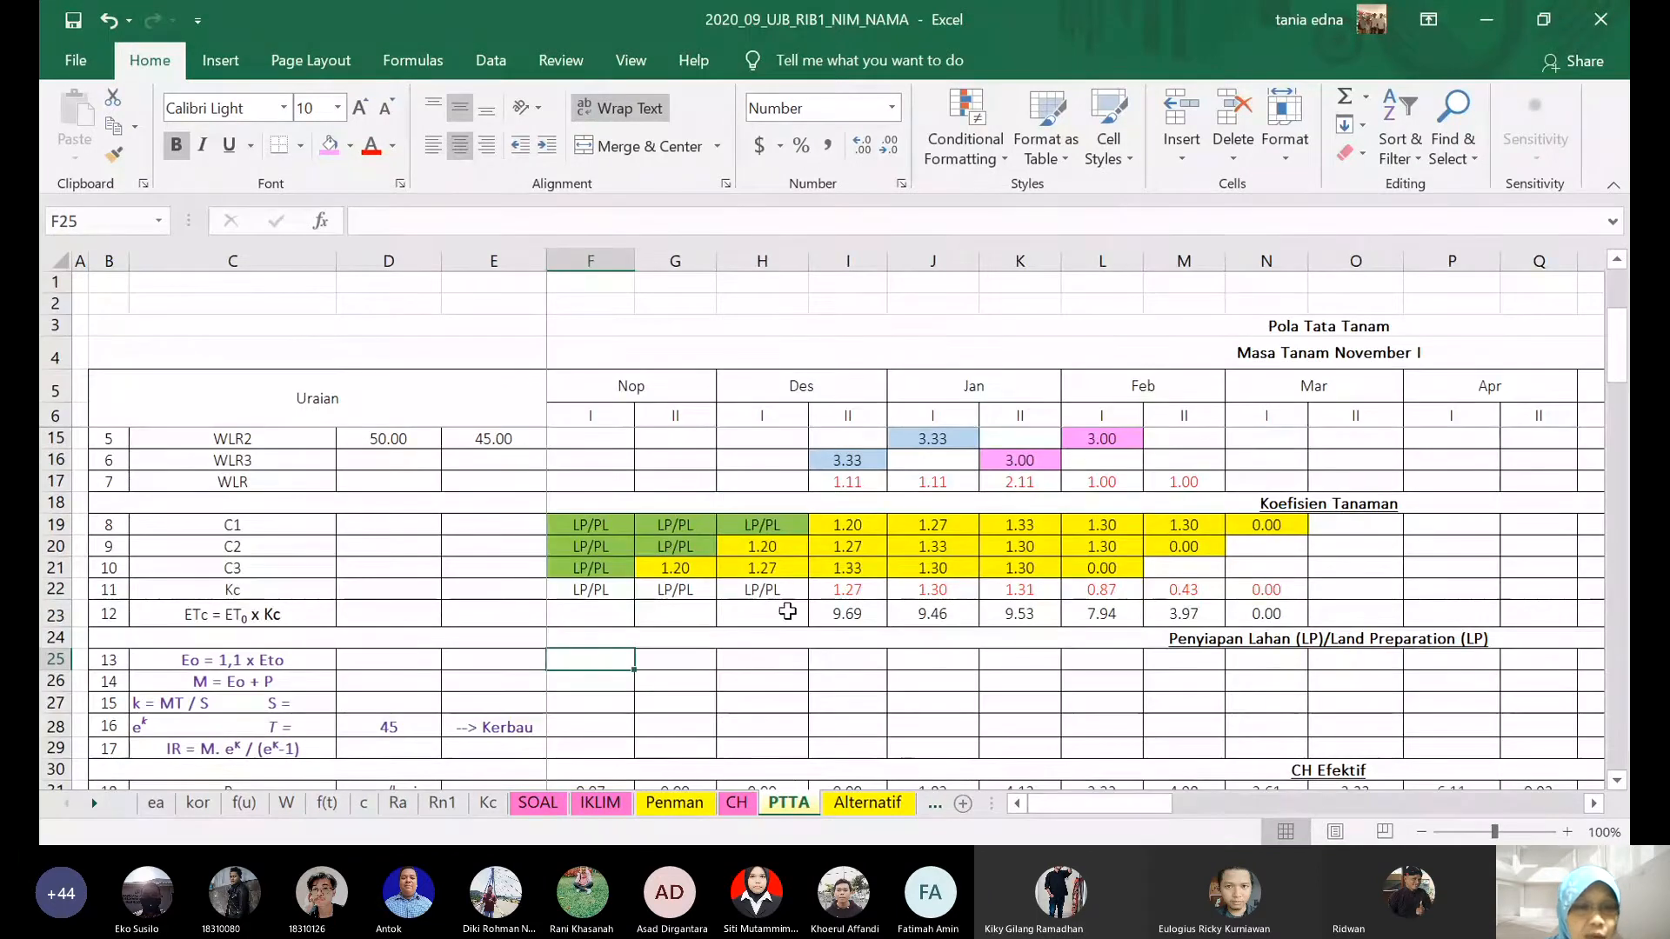
text(=)
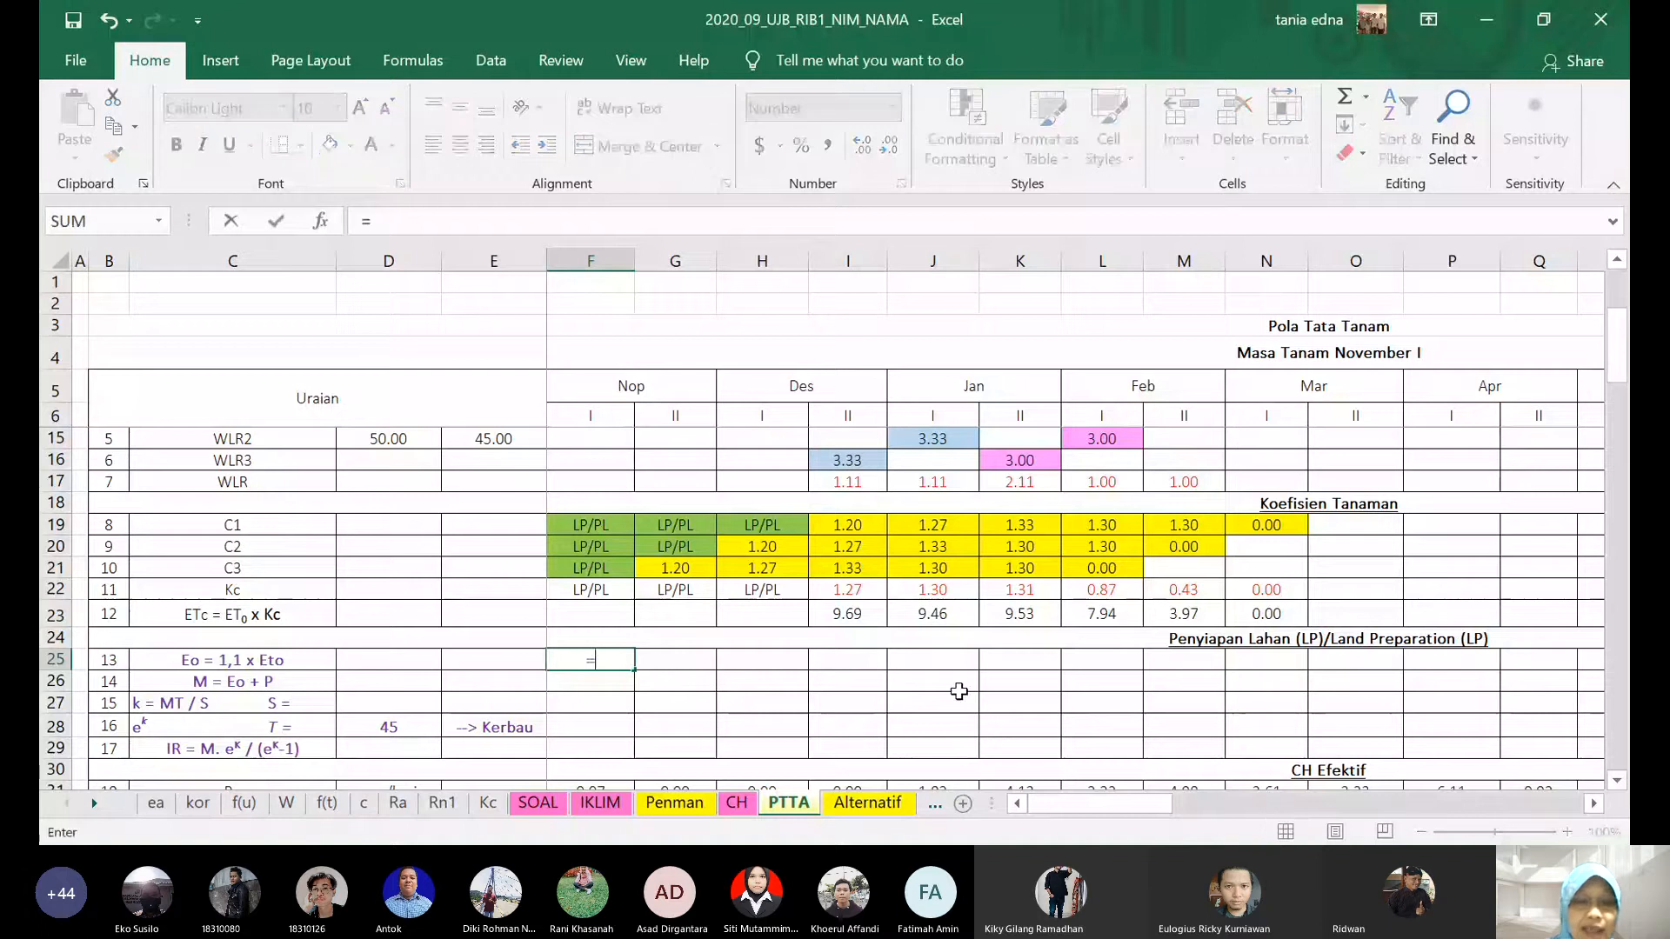
text(1.1*)
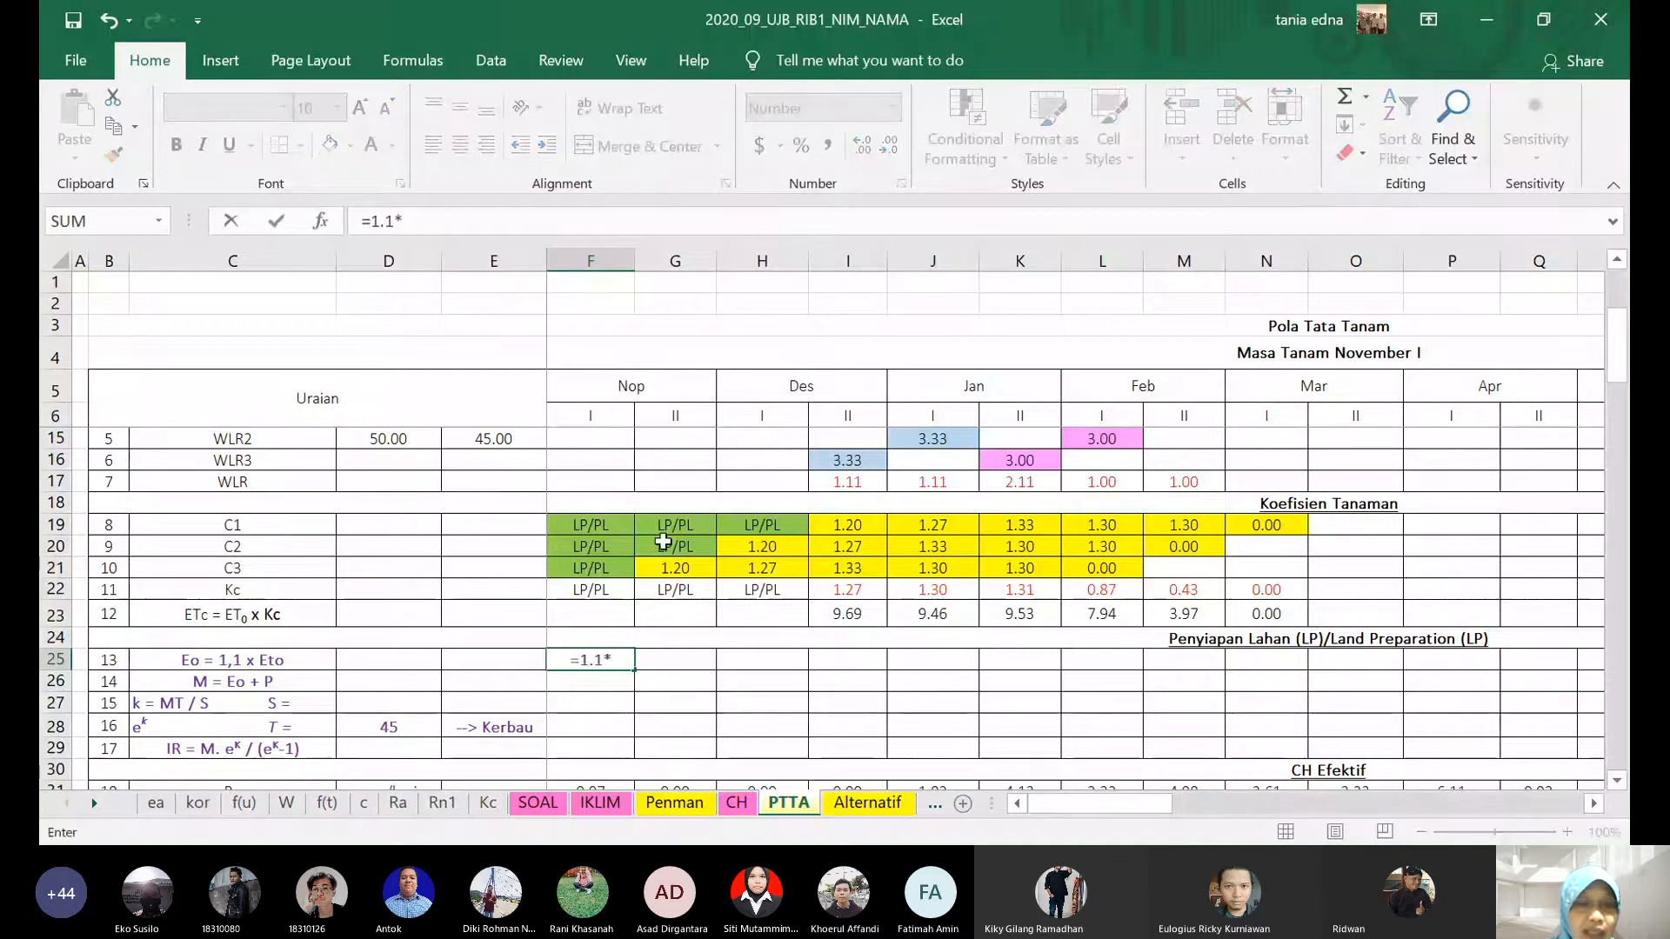
scroll(664, 541, up, 3)
scroll(664, 559, down, 2)
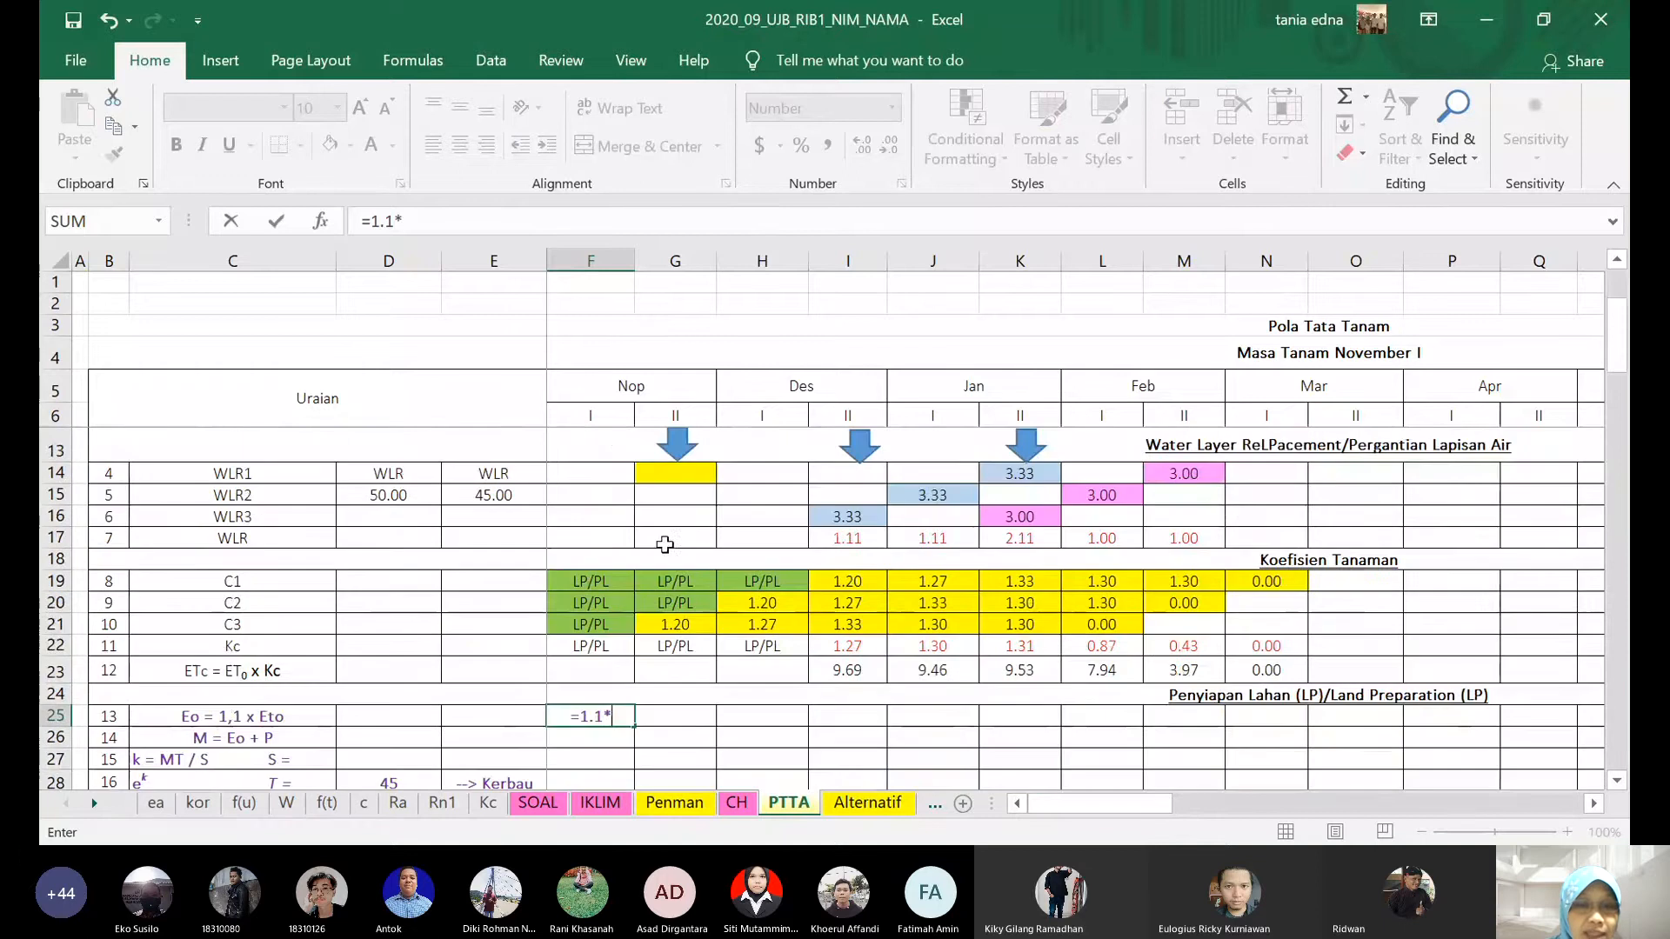
scroll(607, 440, up, 1)
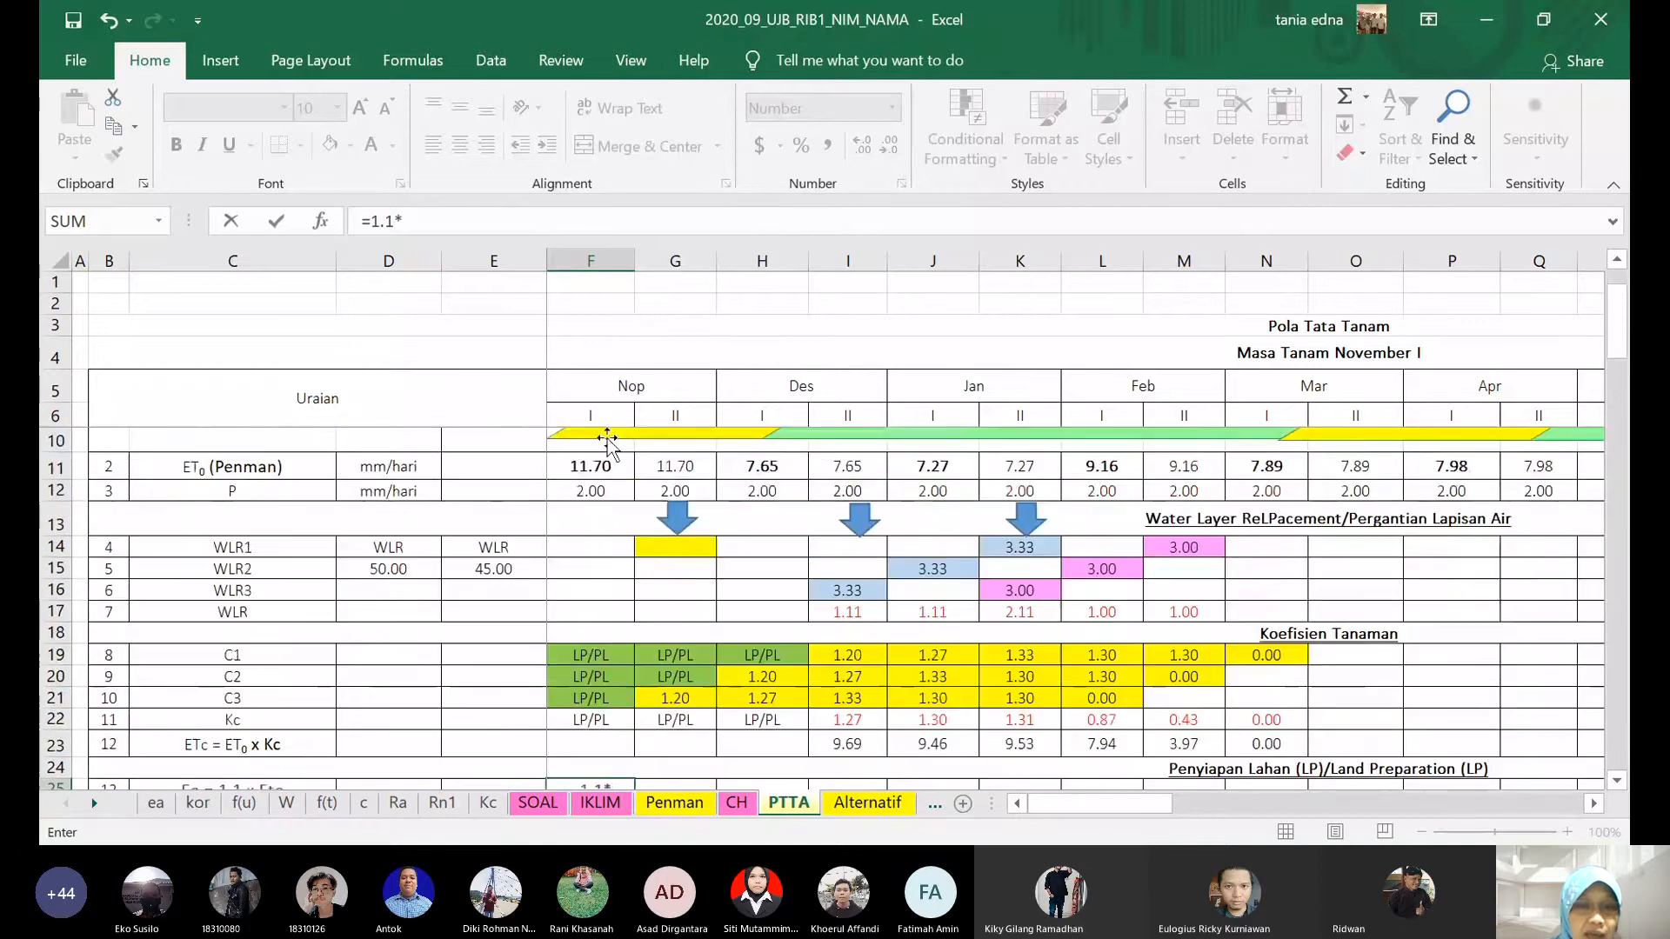
click(600, 463)
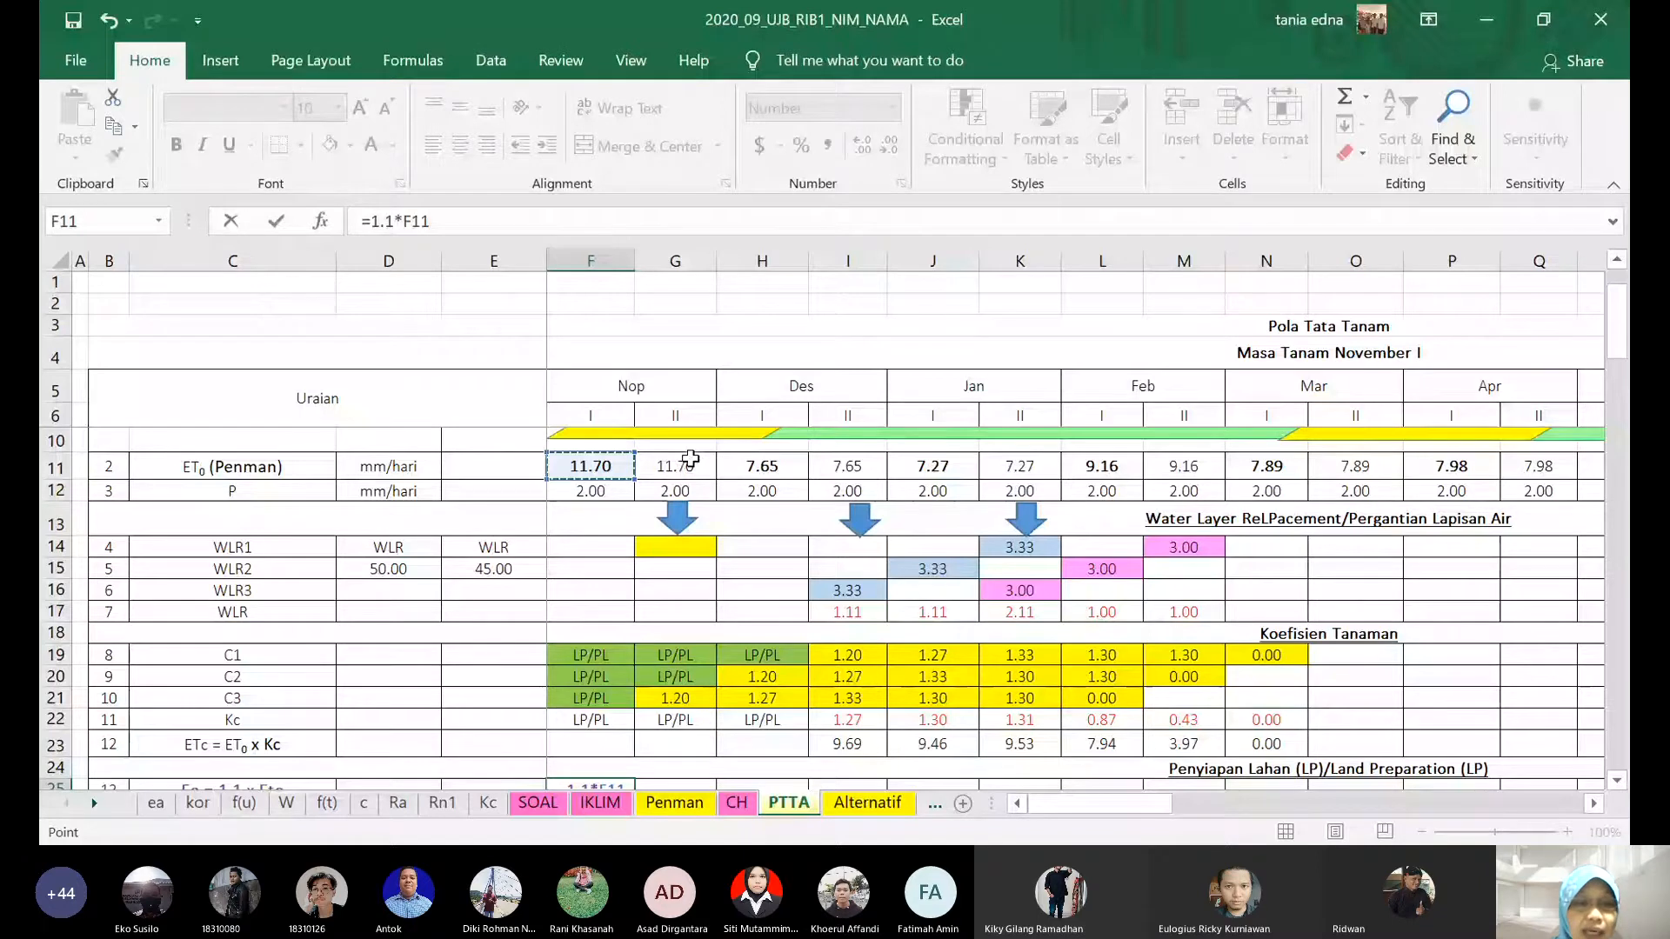
key(Return)
click(593, 674)
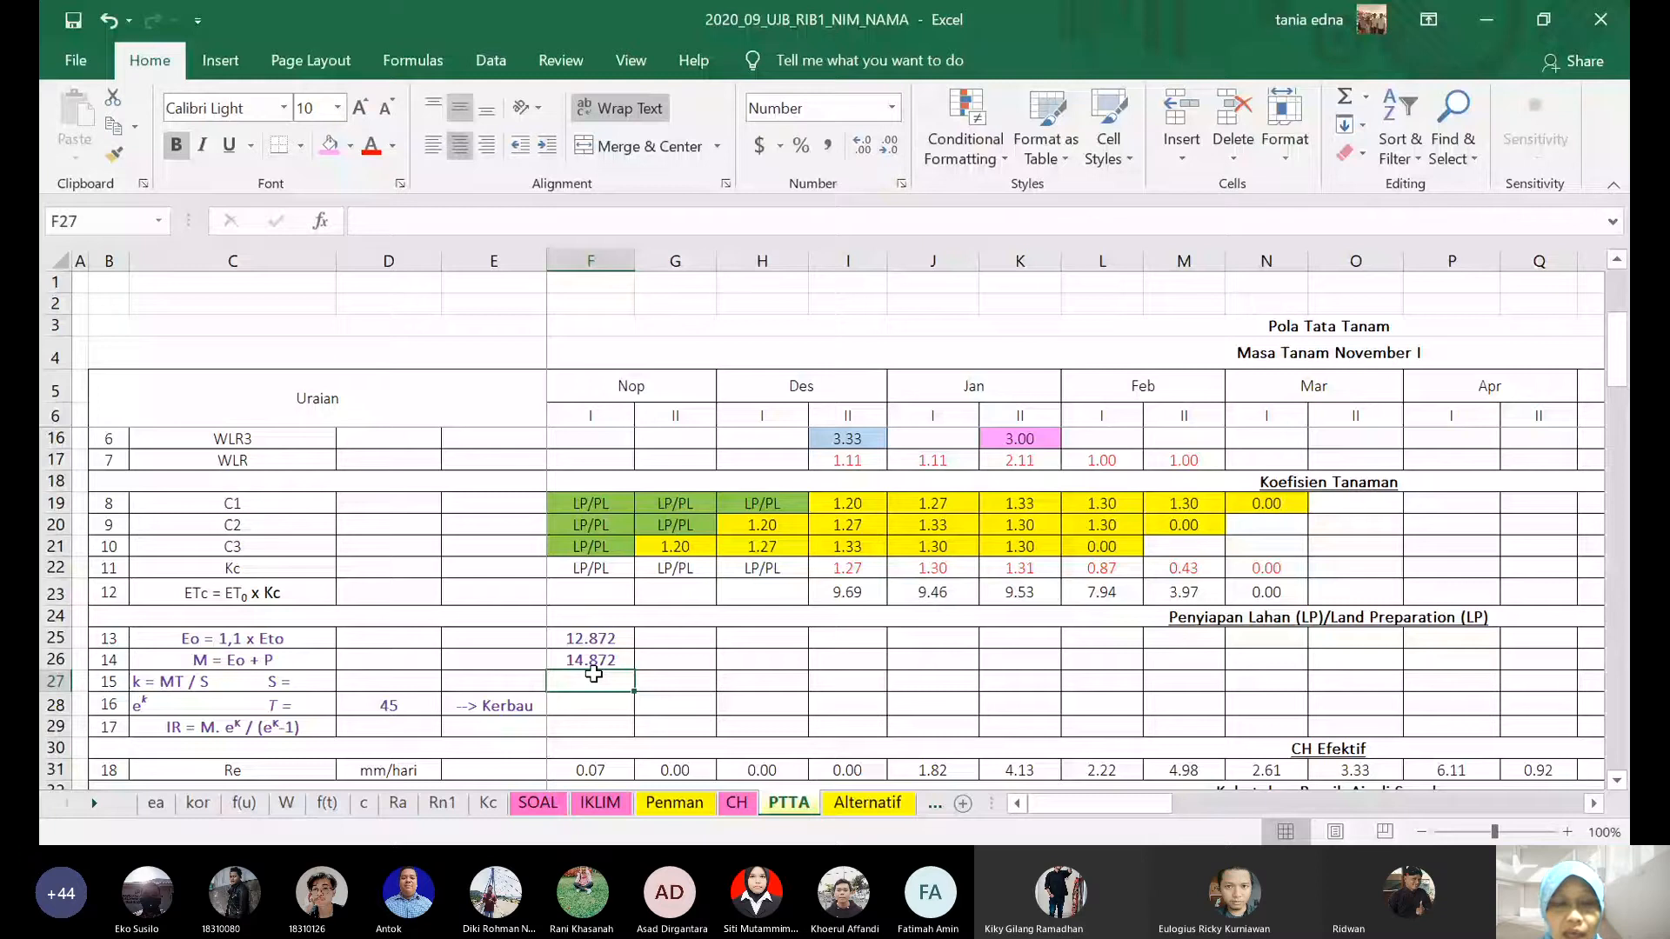
- Check the SOAL sheet for the land preparation water requirement needed for S in D27 of the PTTA sheet
click(389, 705)
scroll(499, 590, down, 1)
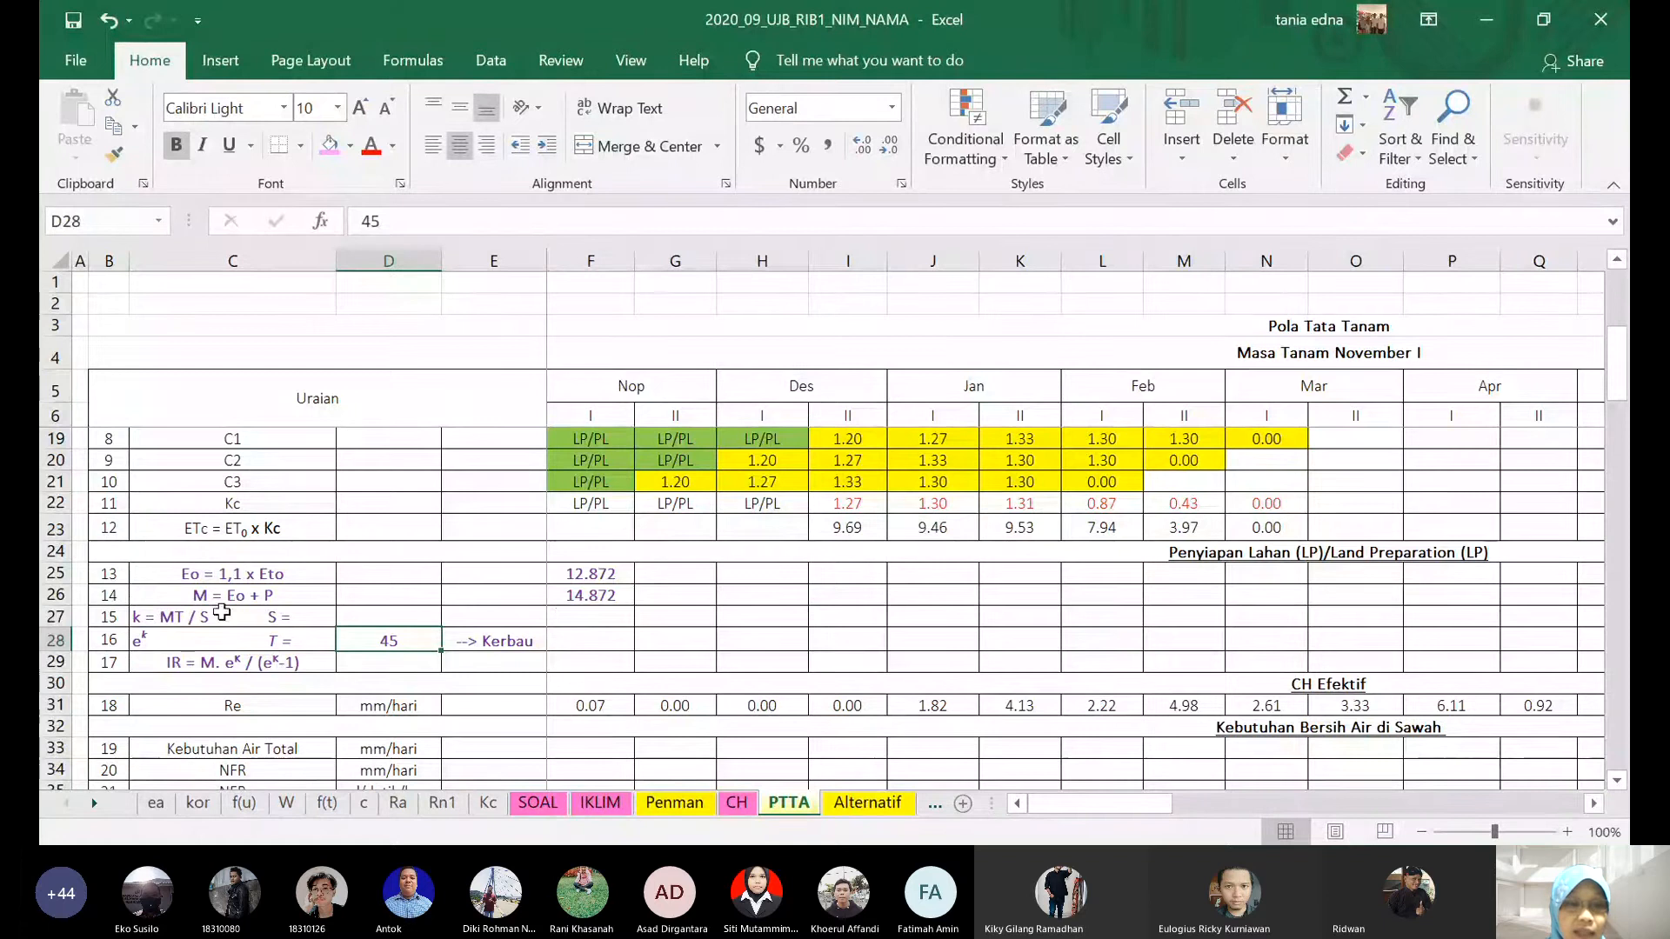
click(383, 619)
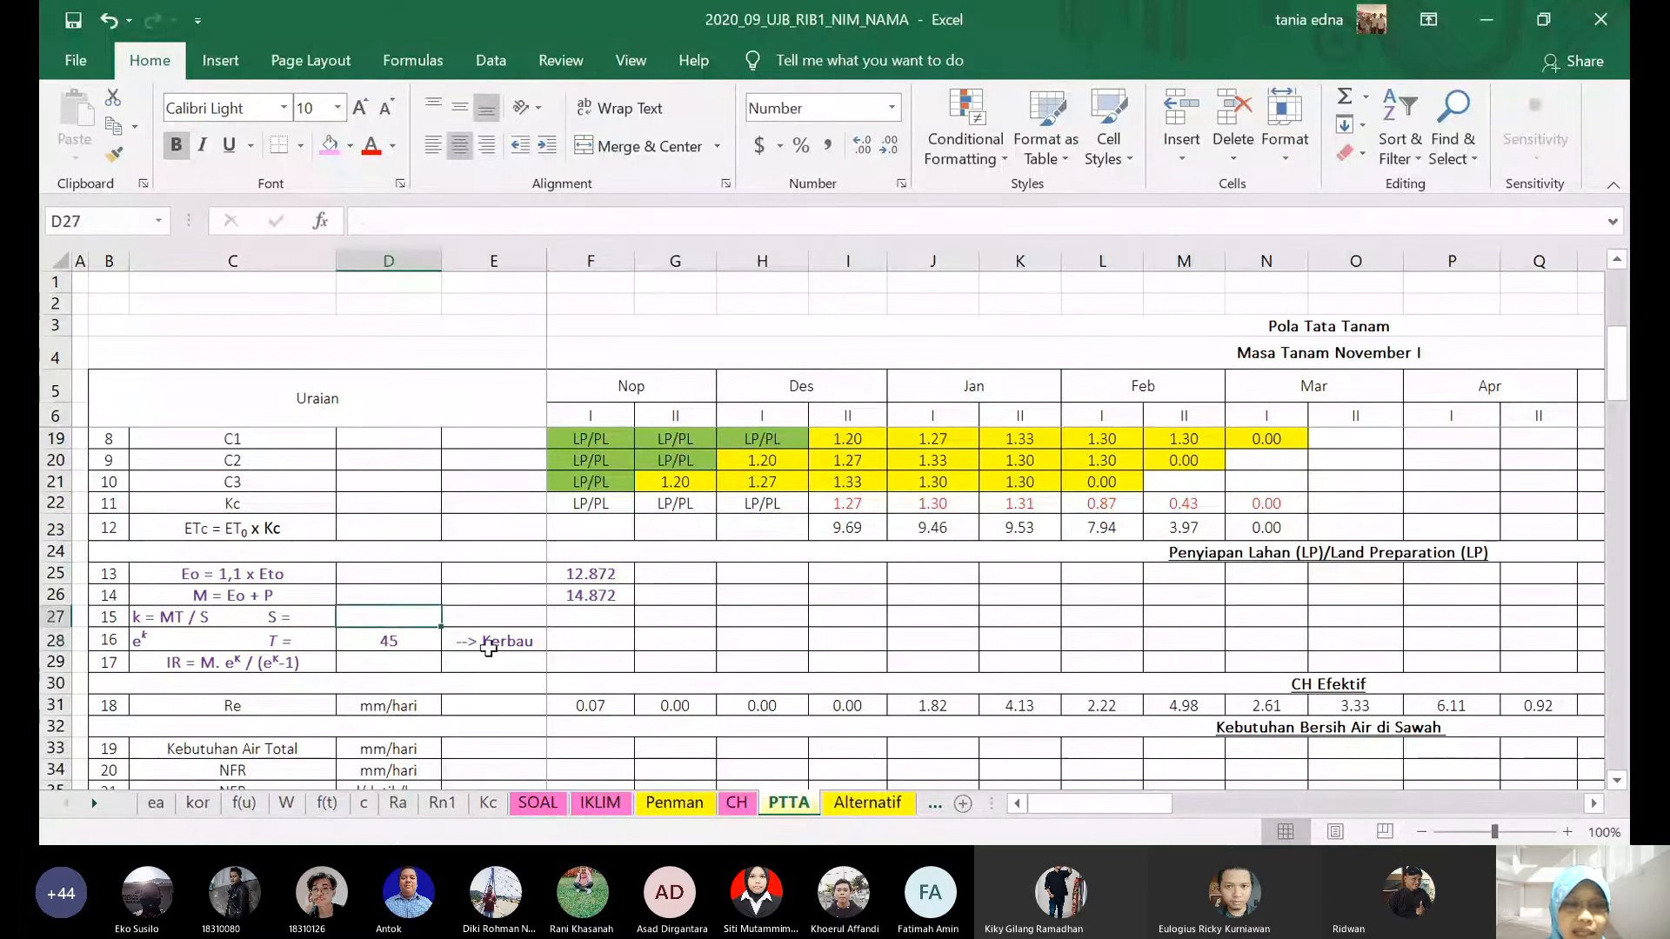
click(537, 802)
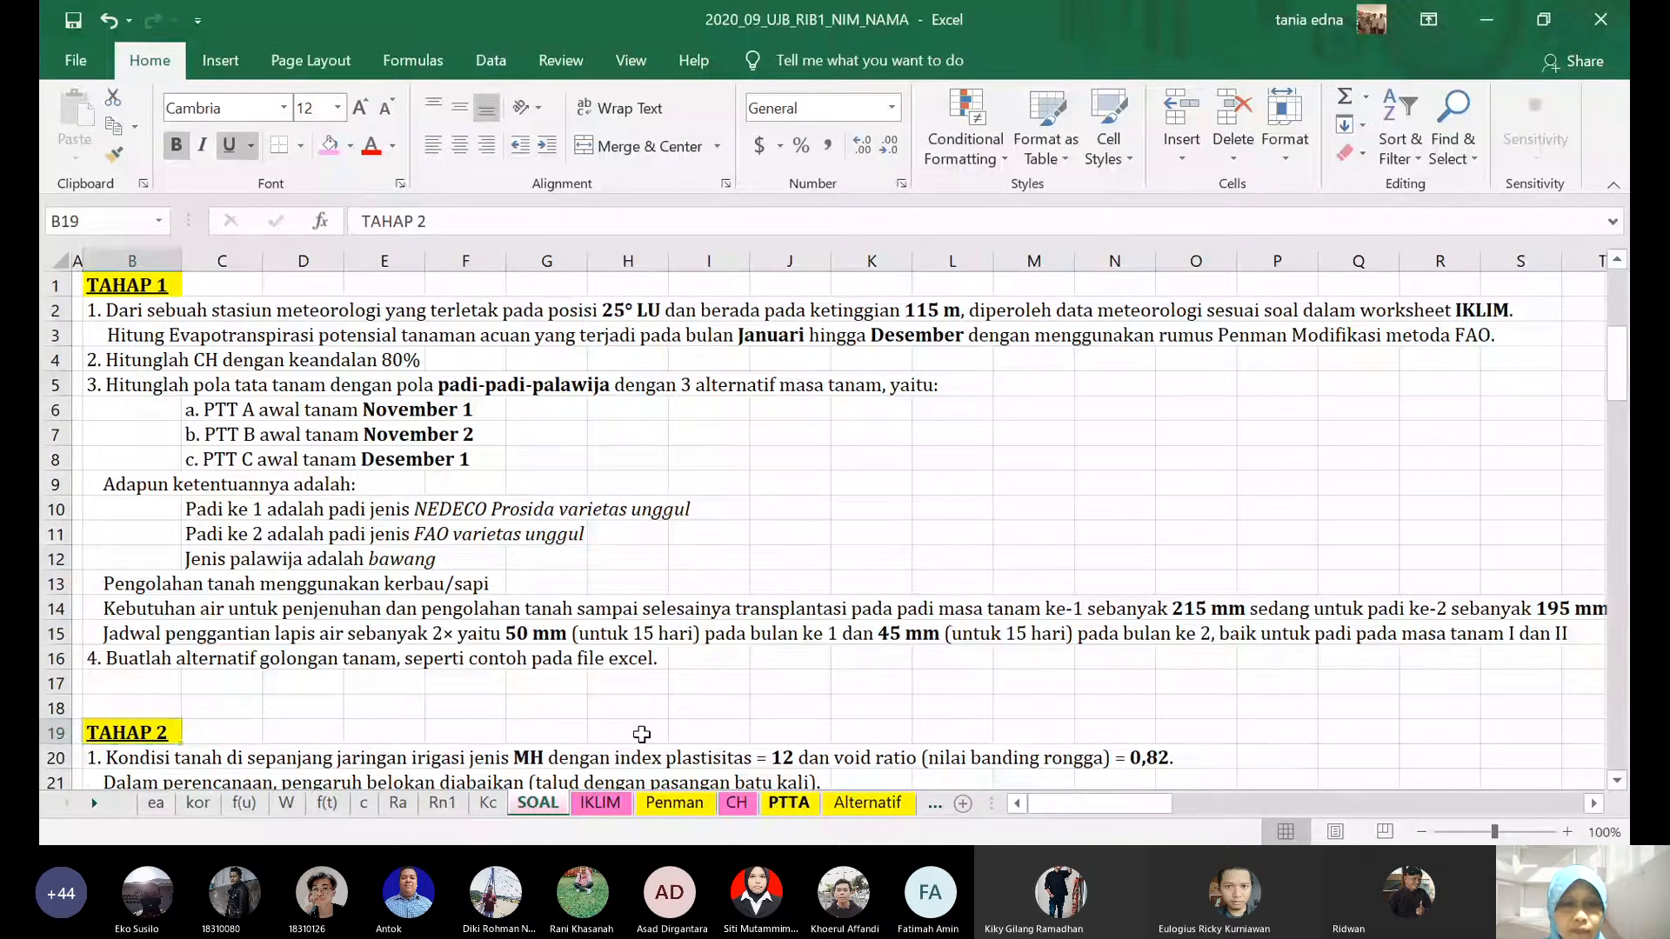
click(788, 802)
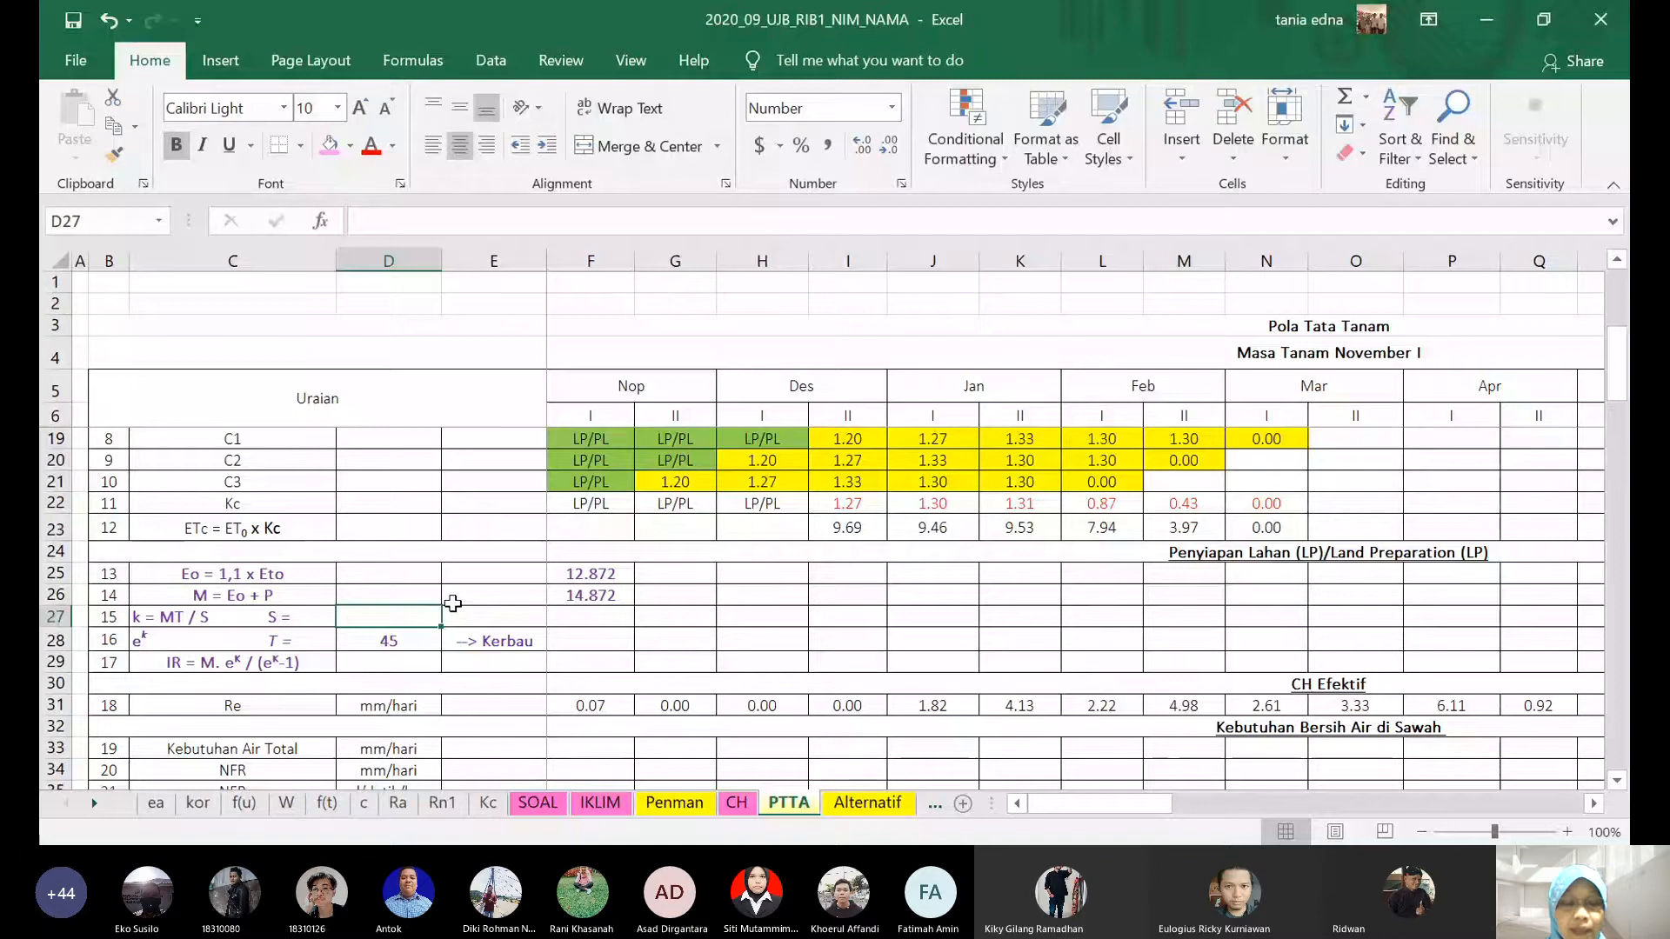
click(539, 803)
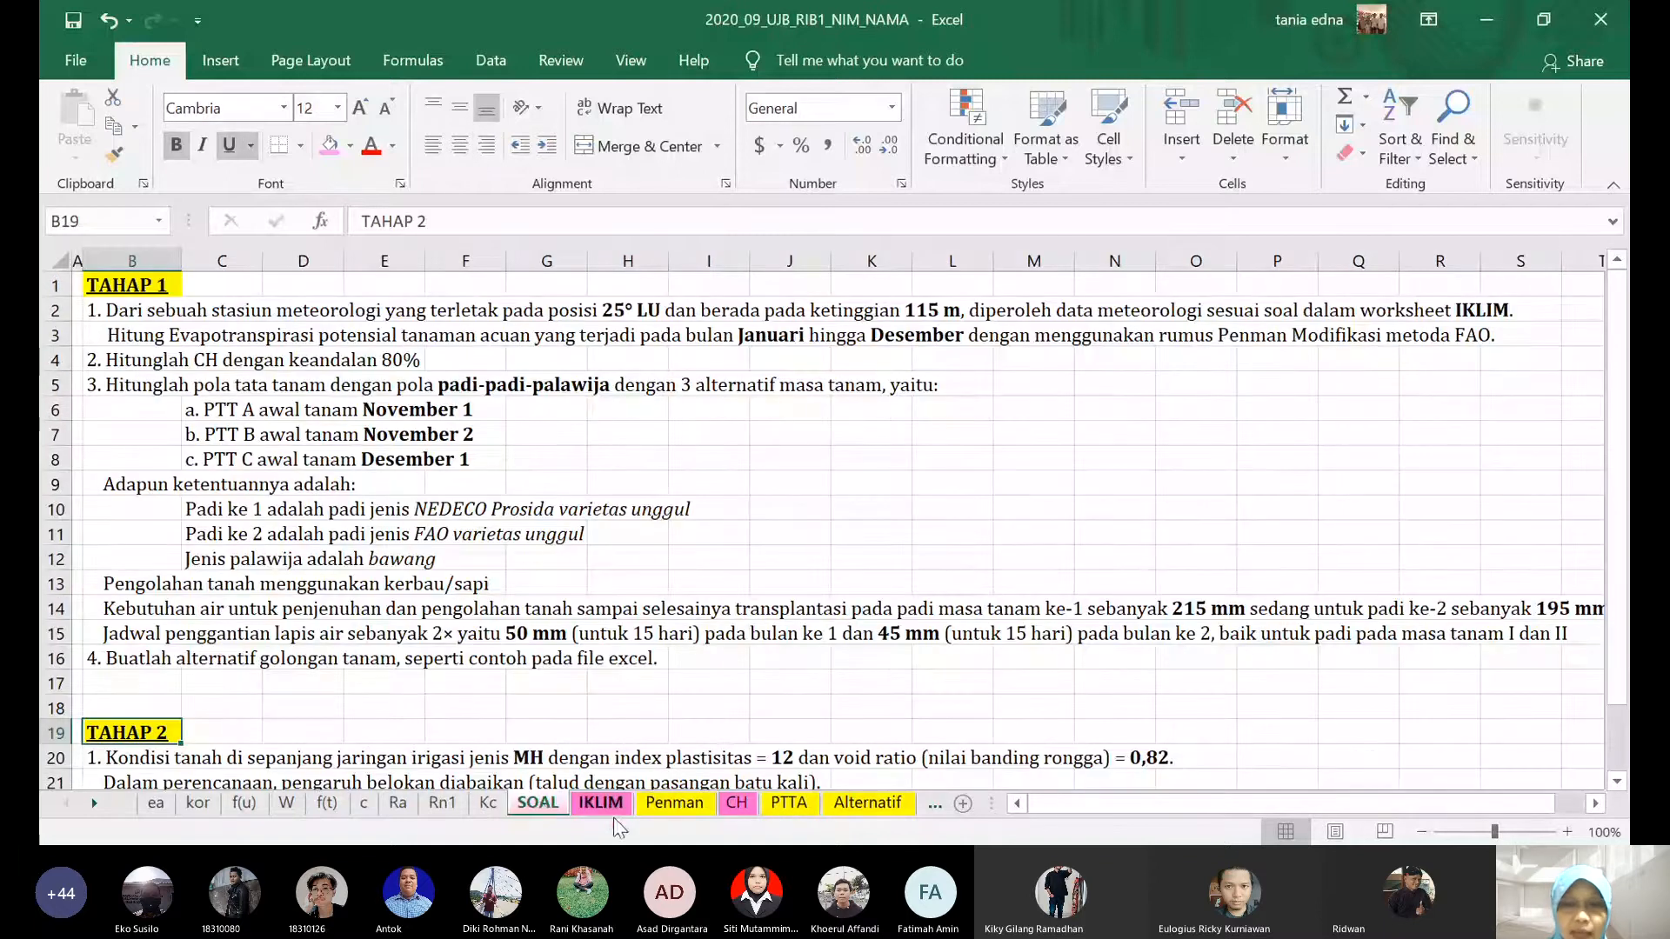
click(789, 803)
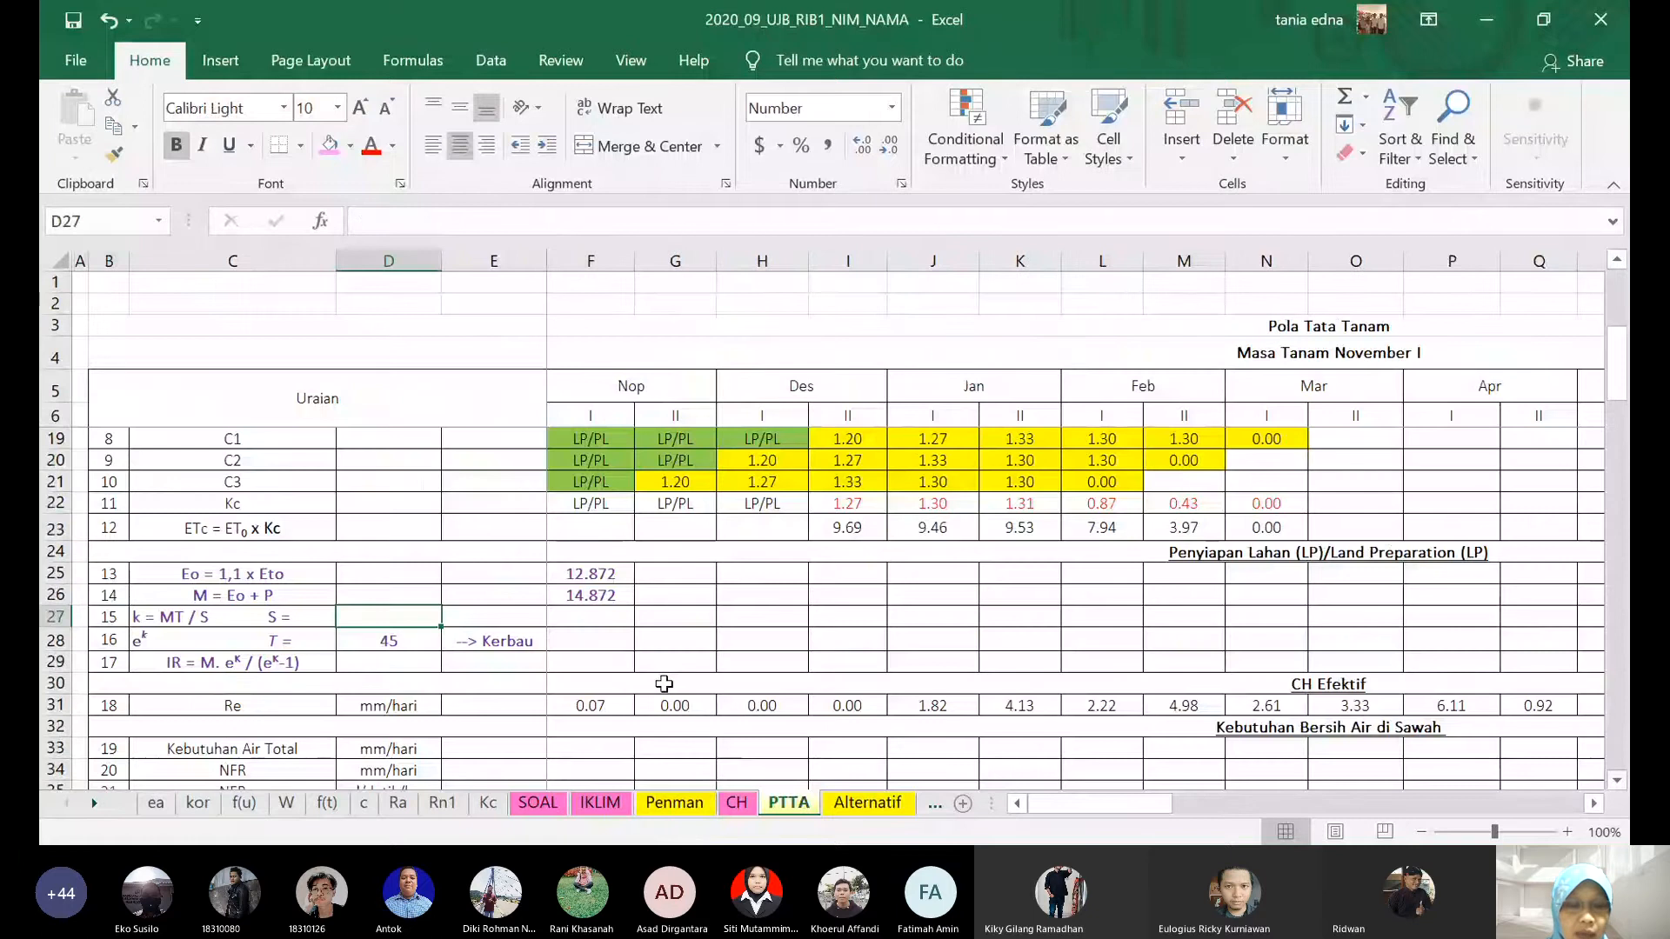
- Enter the S values 215 in D27 and 195 in E27, and give both cells the General number format
text(215)
key(Tab)
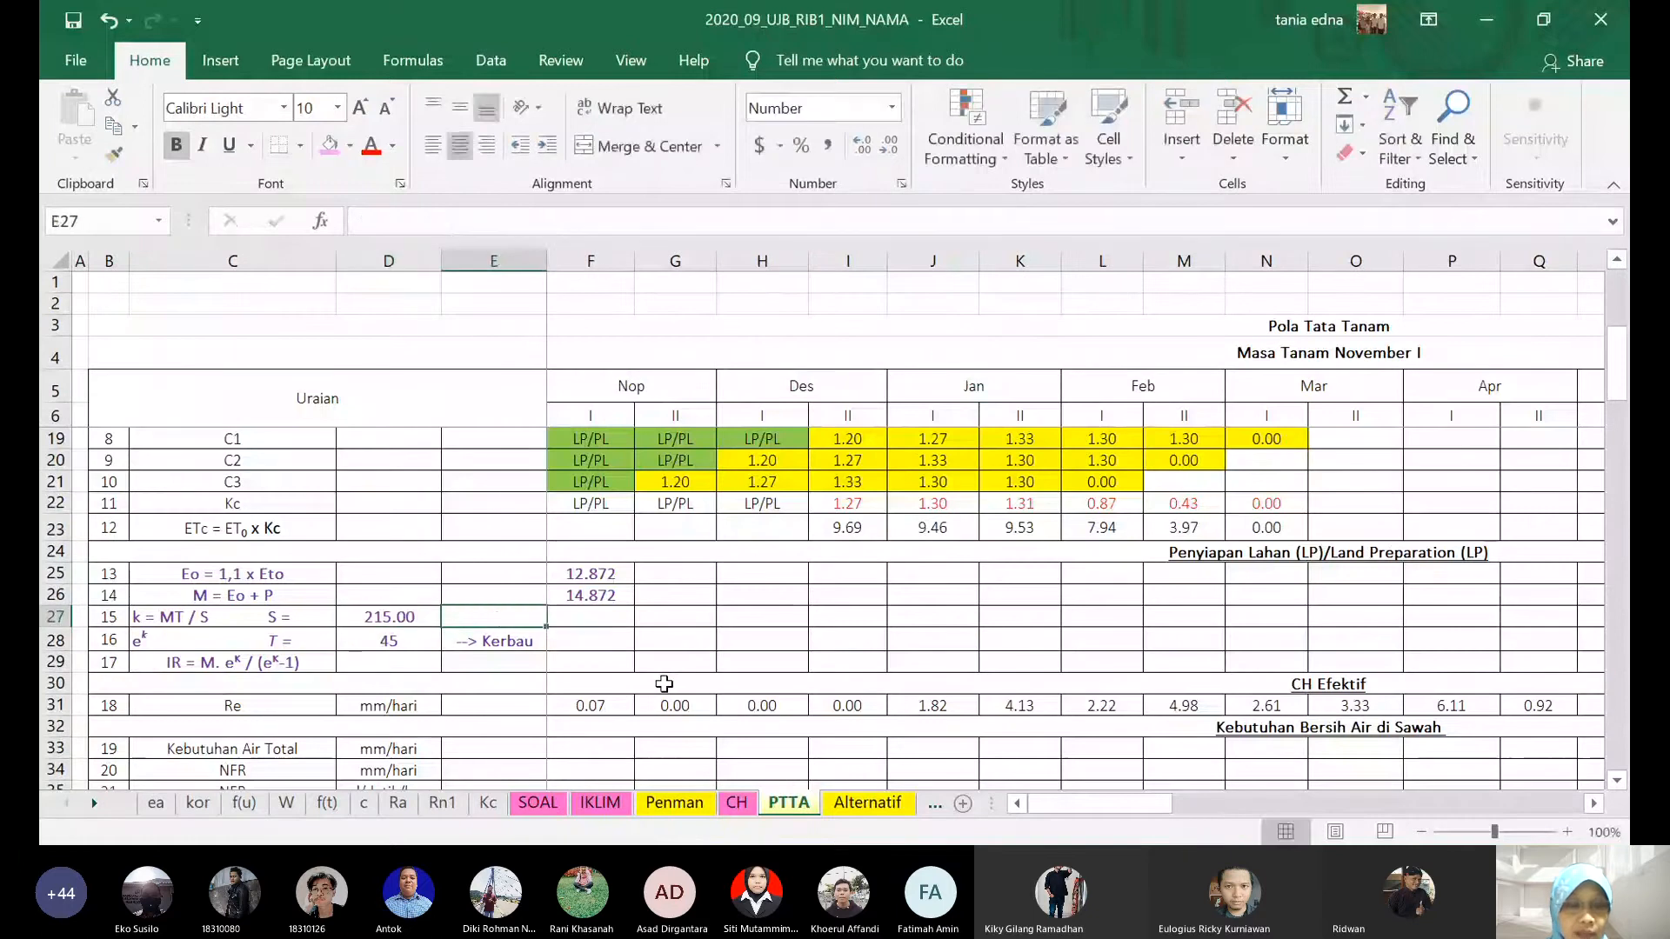
text(195)
key(Return)
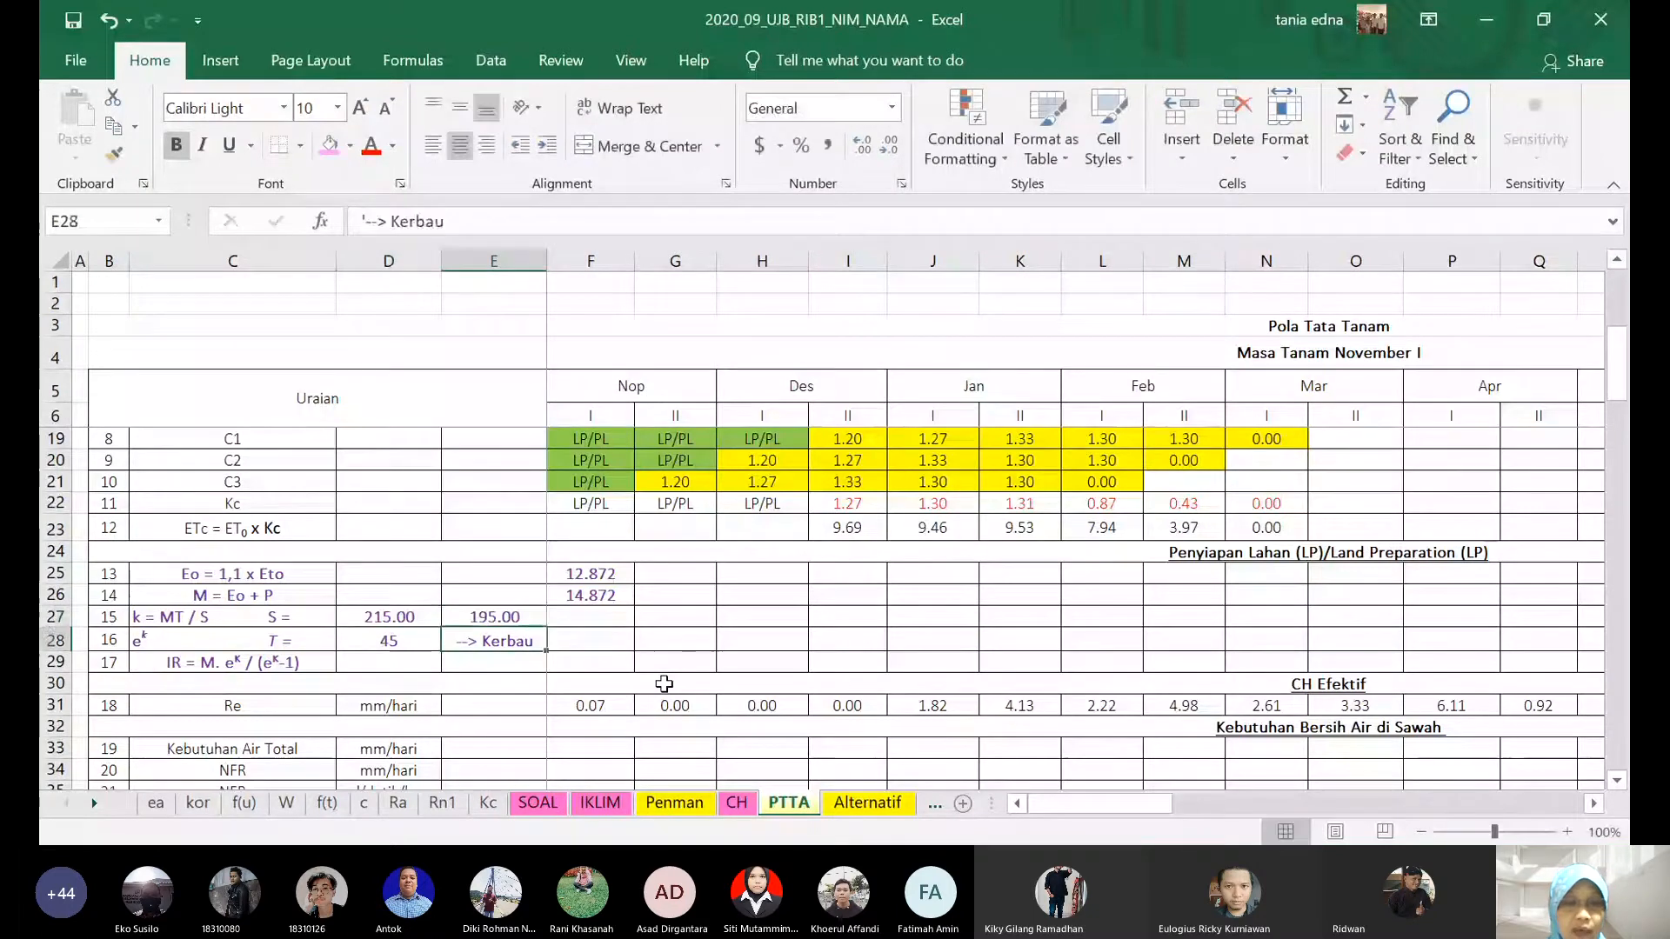
key(Up)
key(shift+Left)
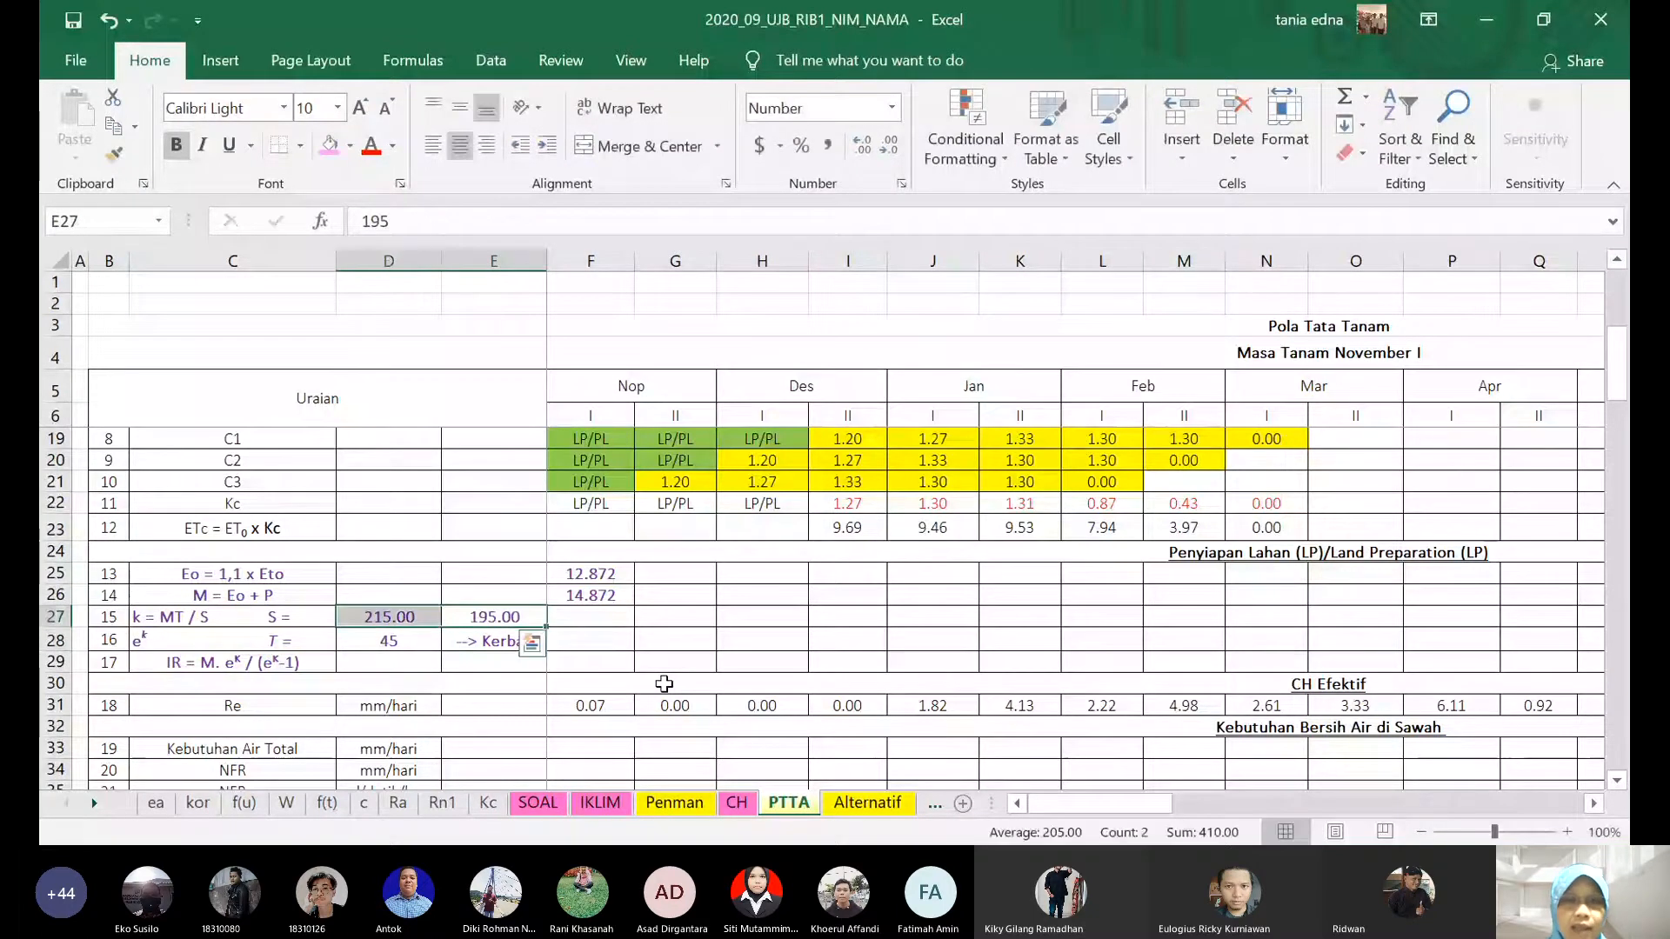
click(893, 109)
click(882, 127)
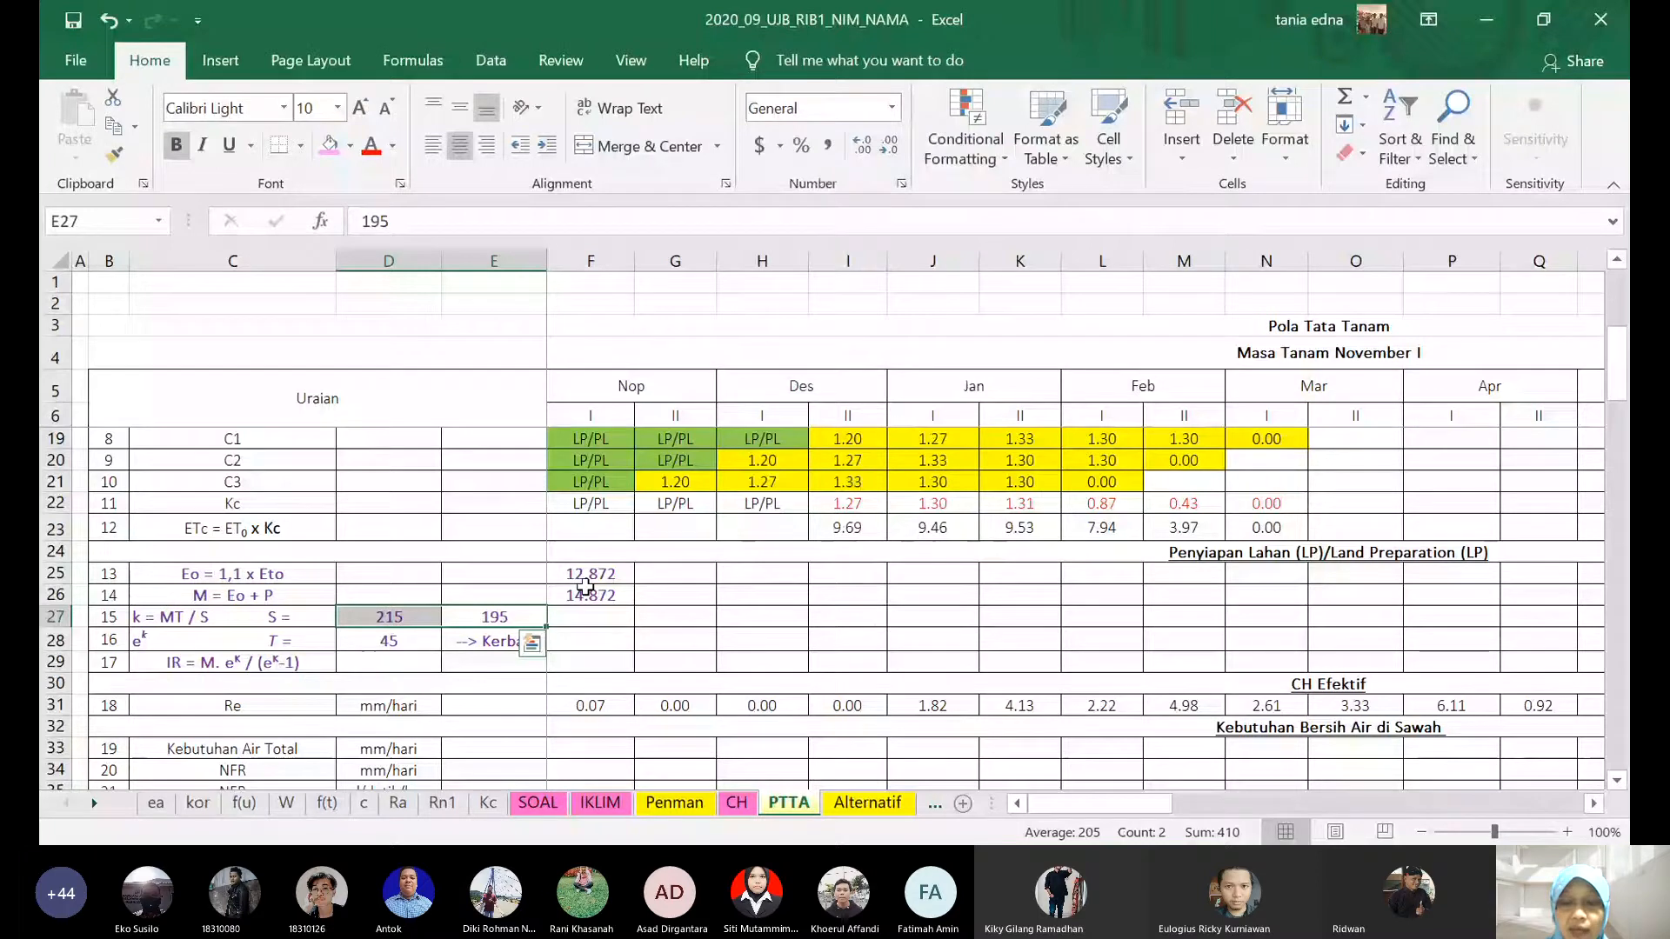
- Calculate k for November I in F27 as =F26*$D$28/$D$27
key(Right)
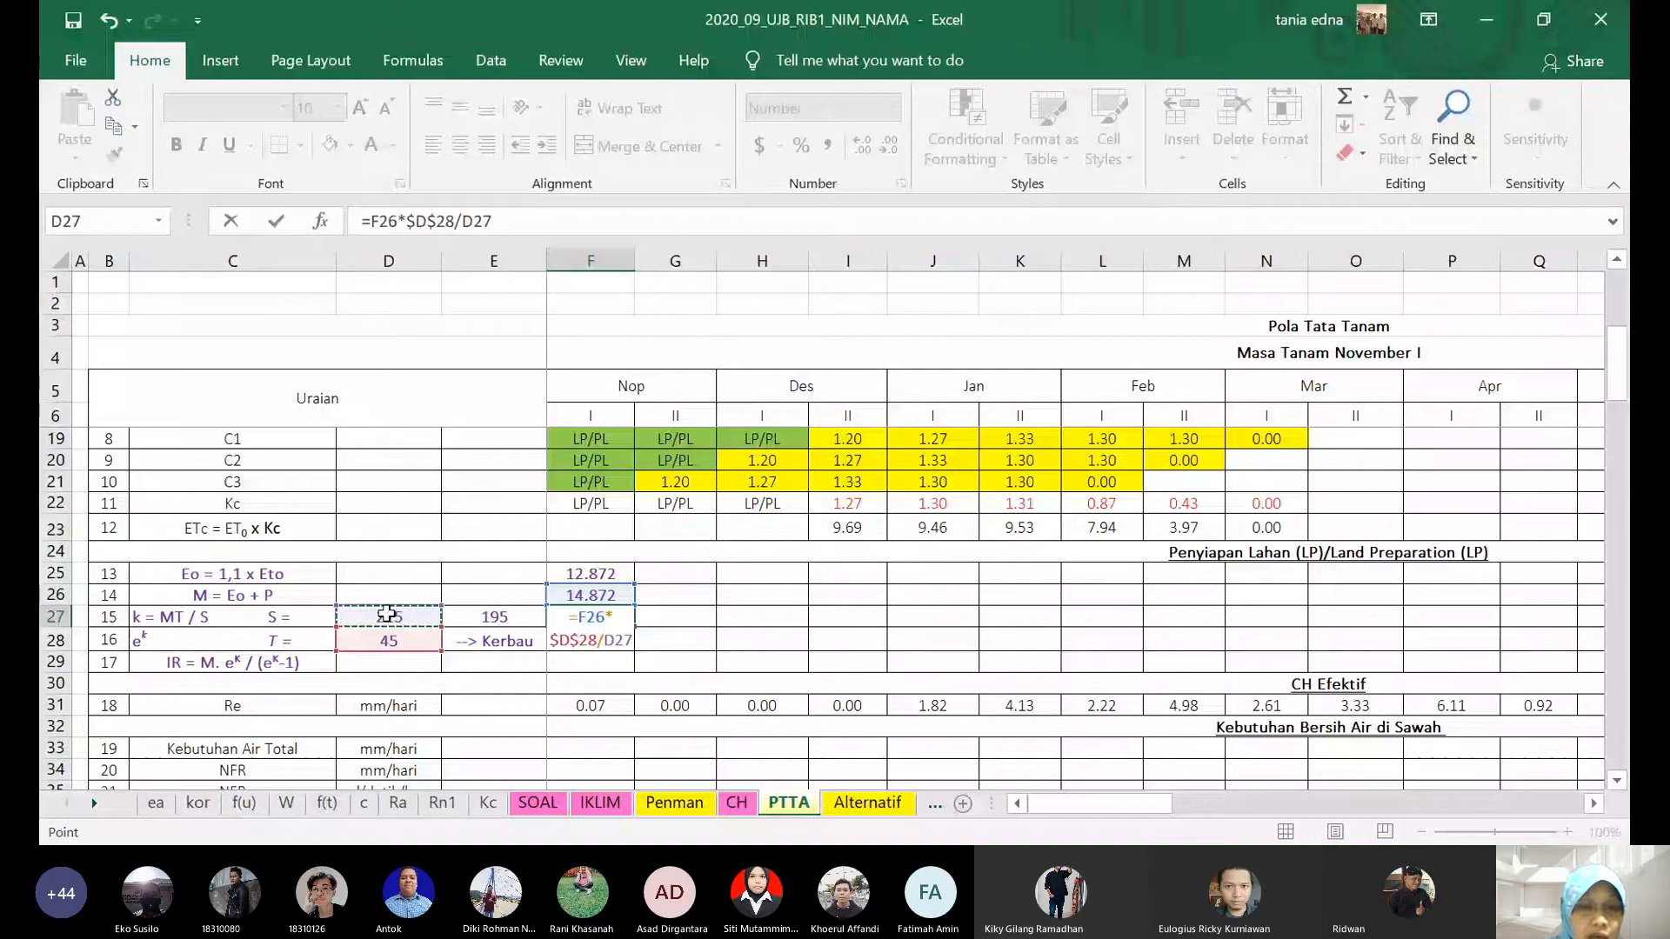
key(F4)
key(ctrl+Return)
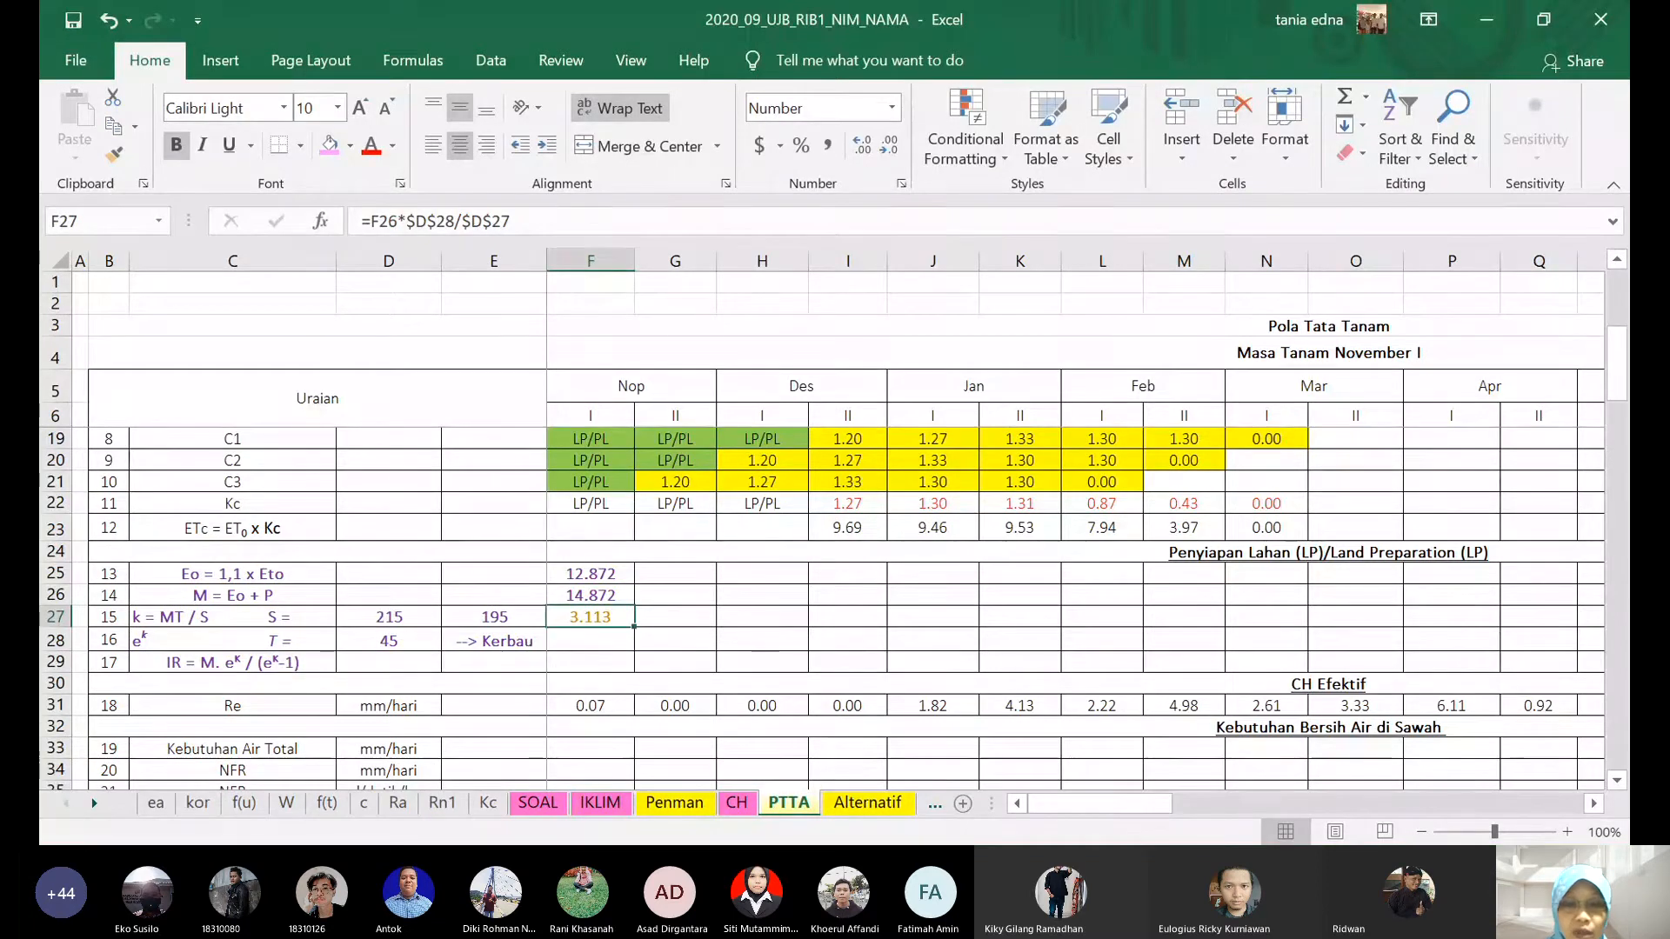
key(alt+Tab)
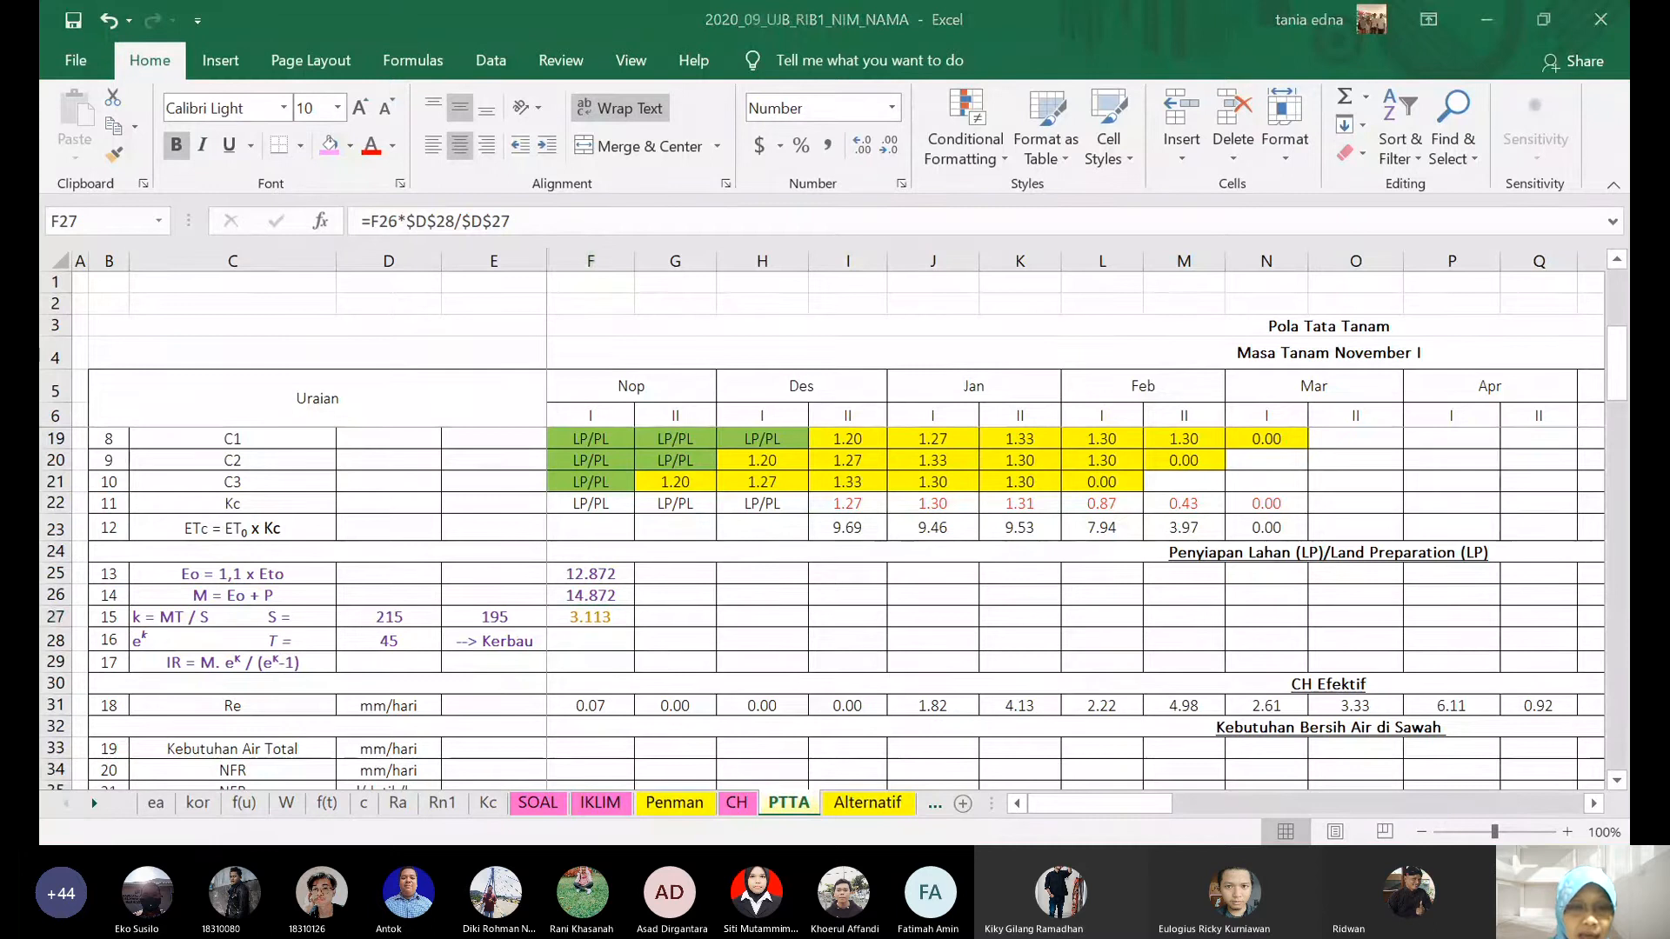
key(alt+Tab)
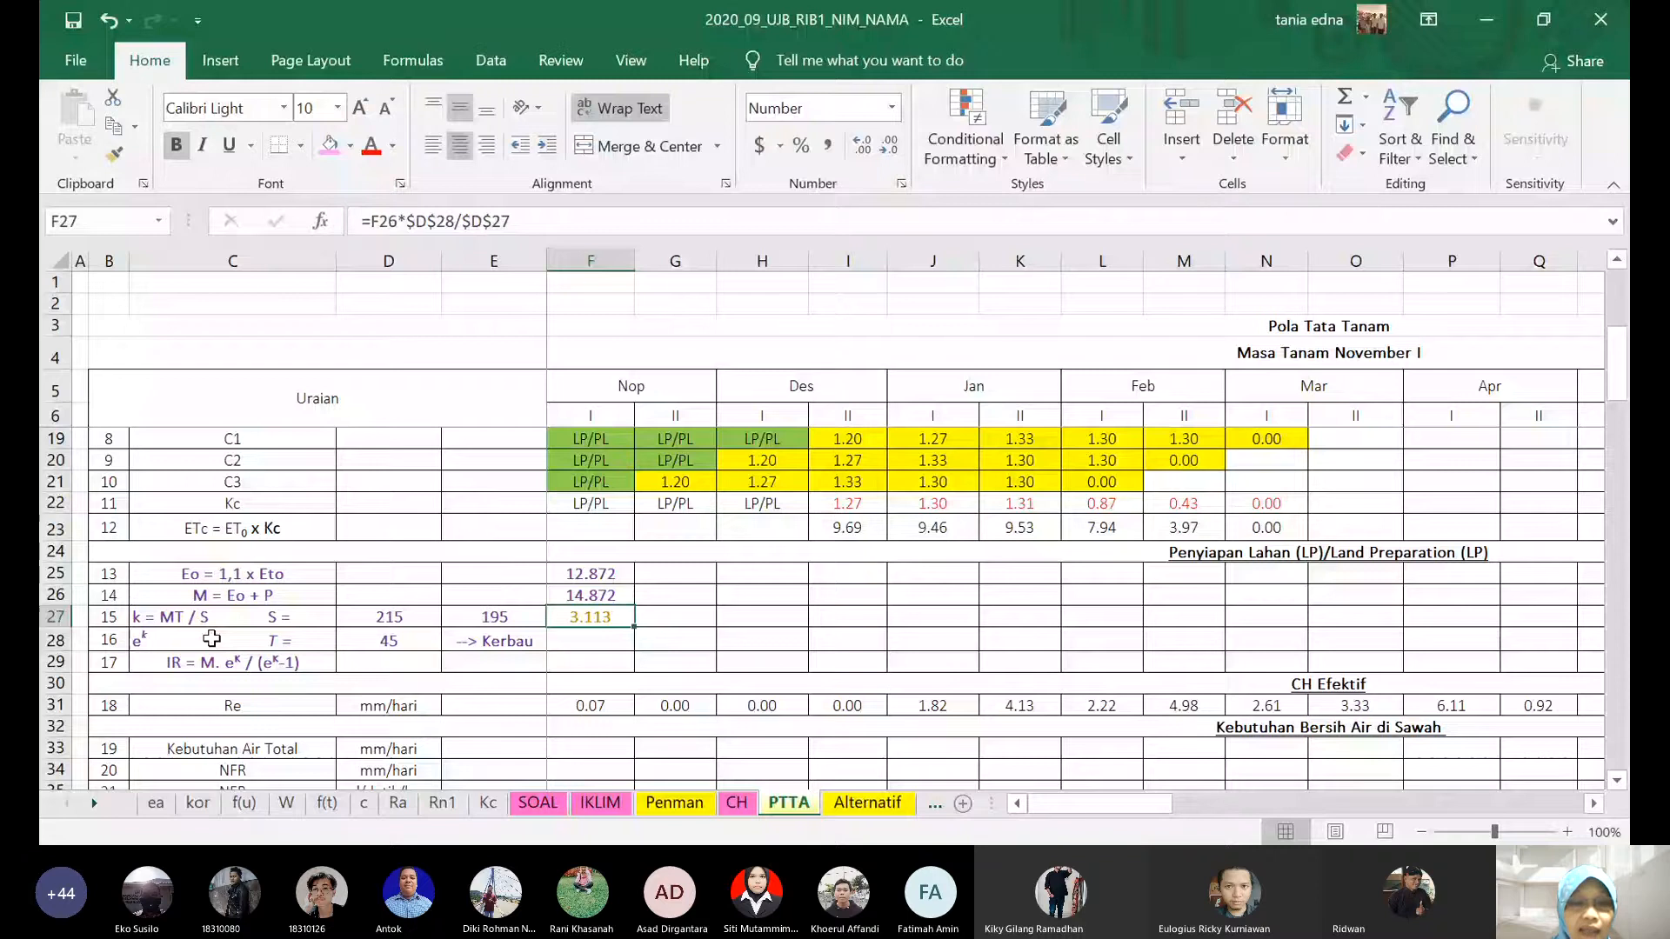
- Calculate e to the power k in F28 with the formula =EXP(F27)
key(Down)
text(=)
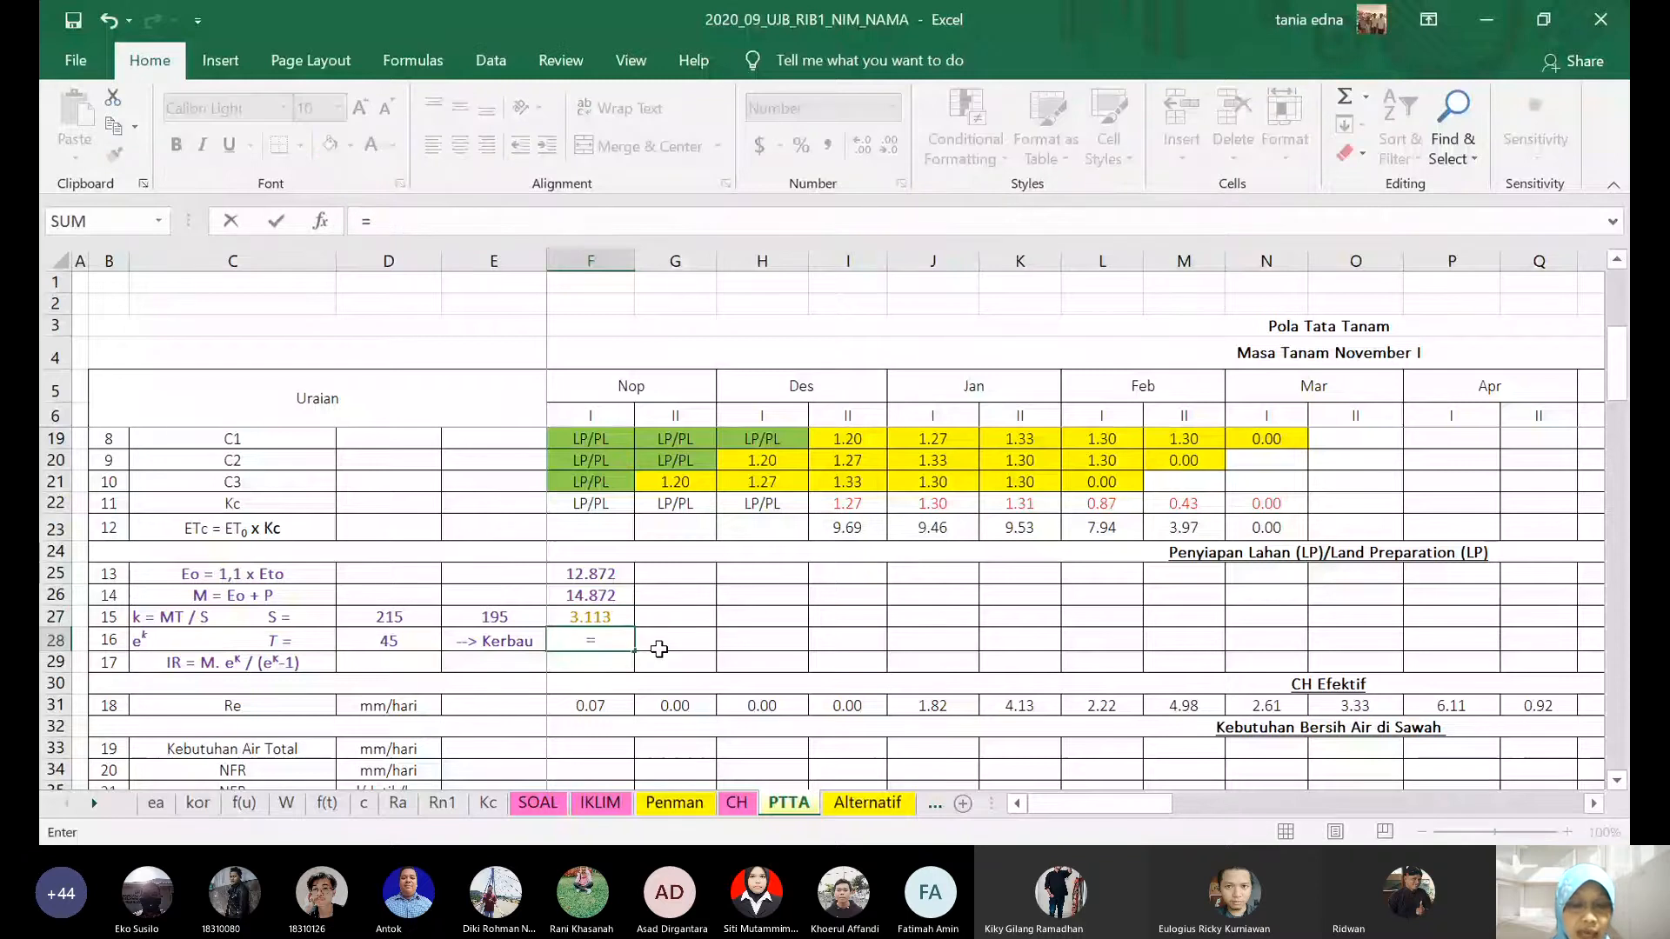
text(exp()
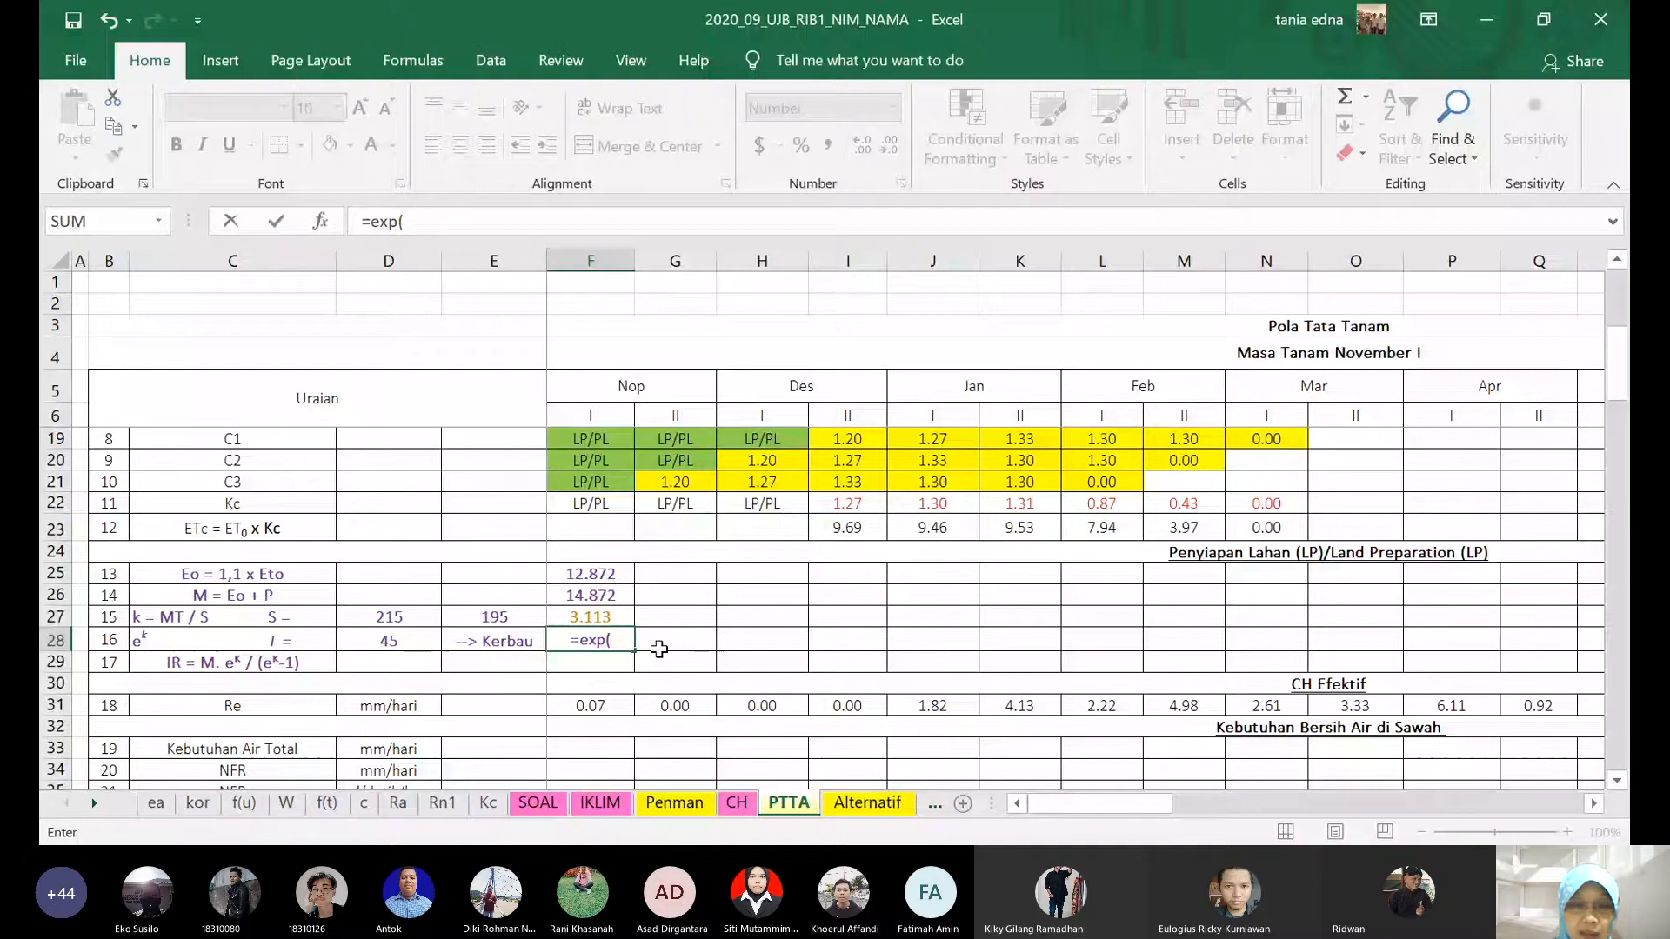
click(616, 614)
key(Return)
key(Up)
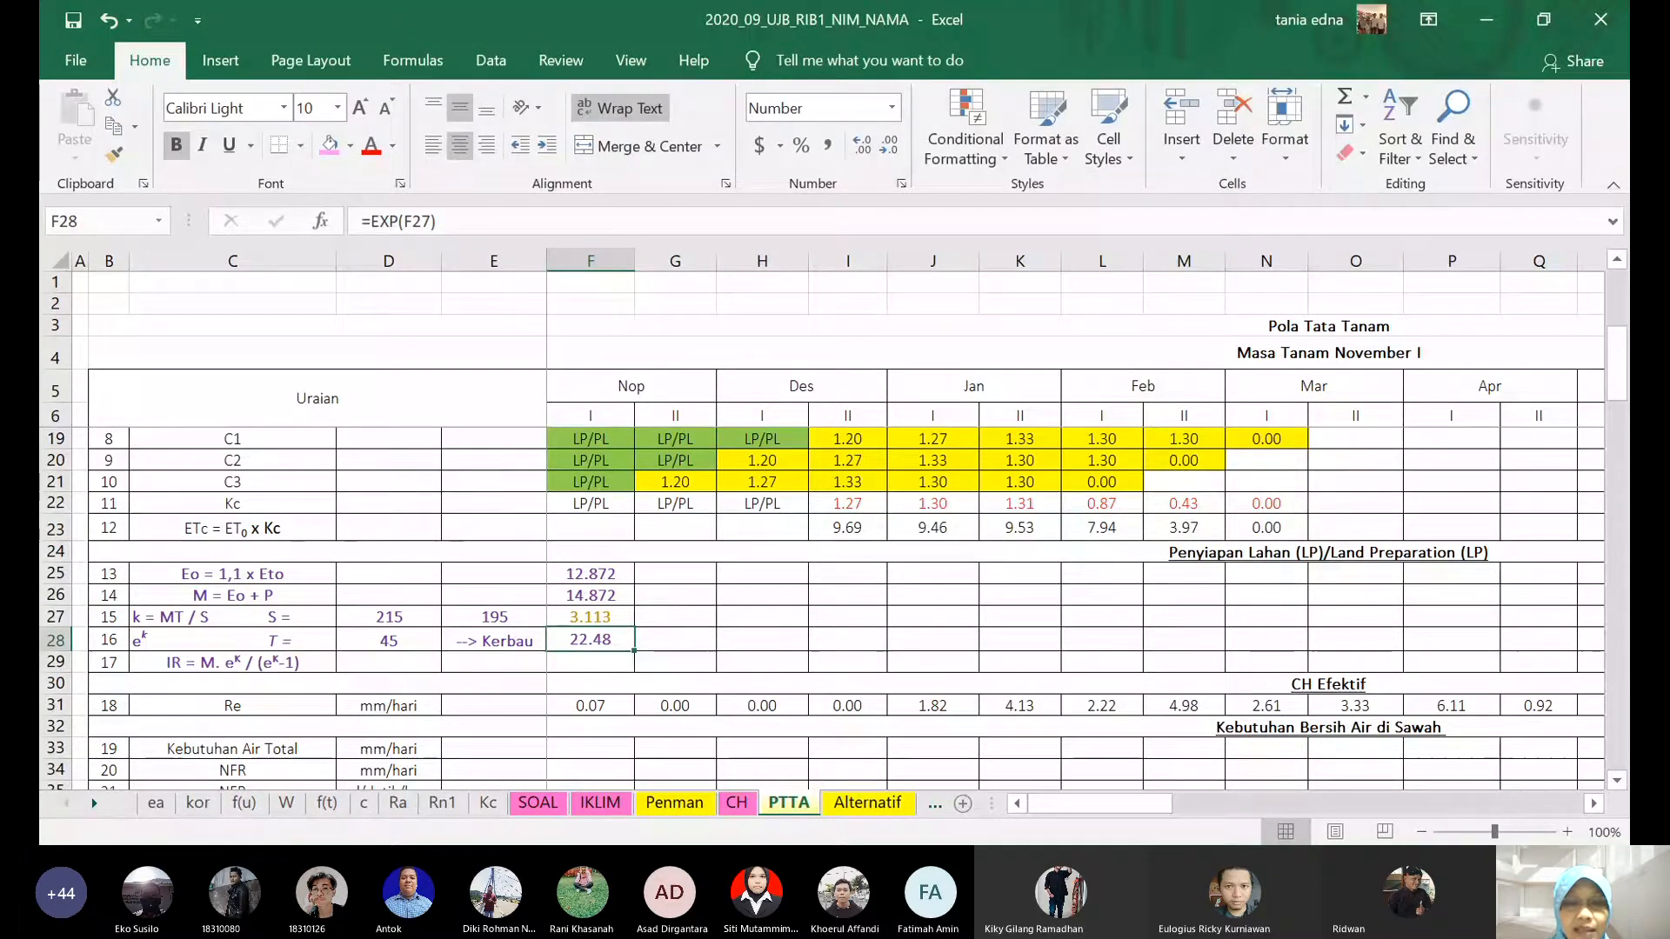
key(alt+Tab)
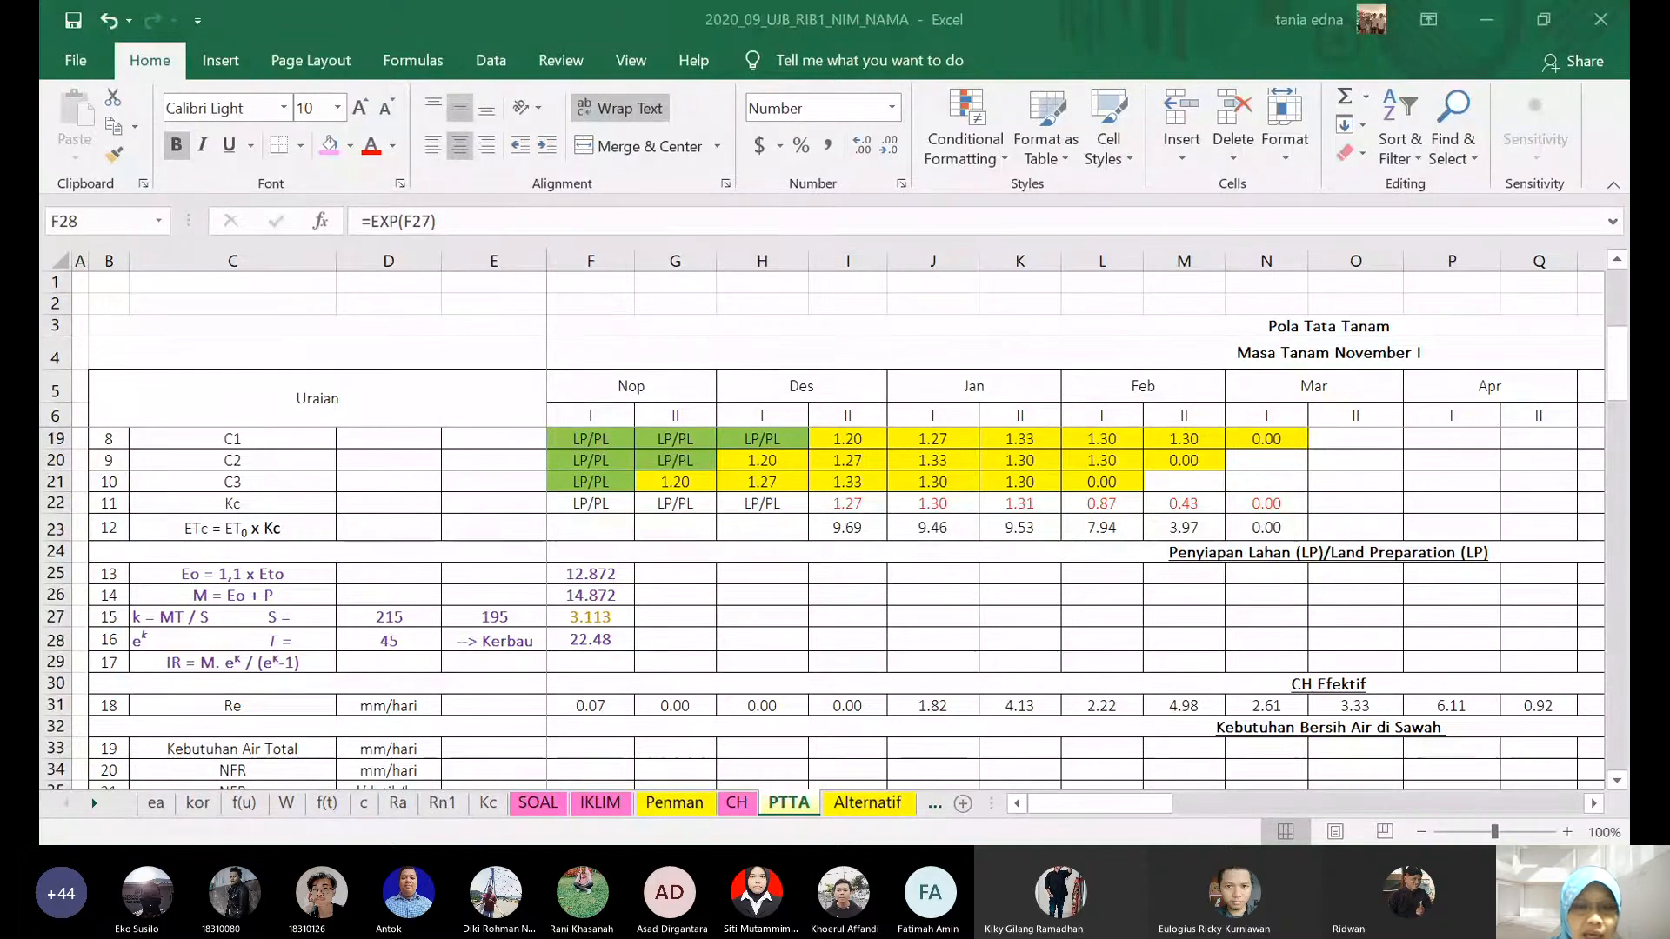
- Calculate the land preparation requirement IR in F29 with =F26*F28/(F28-1)
click(571, 661)
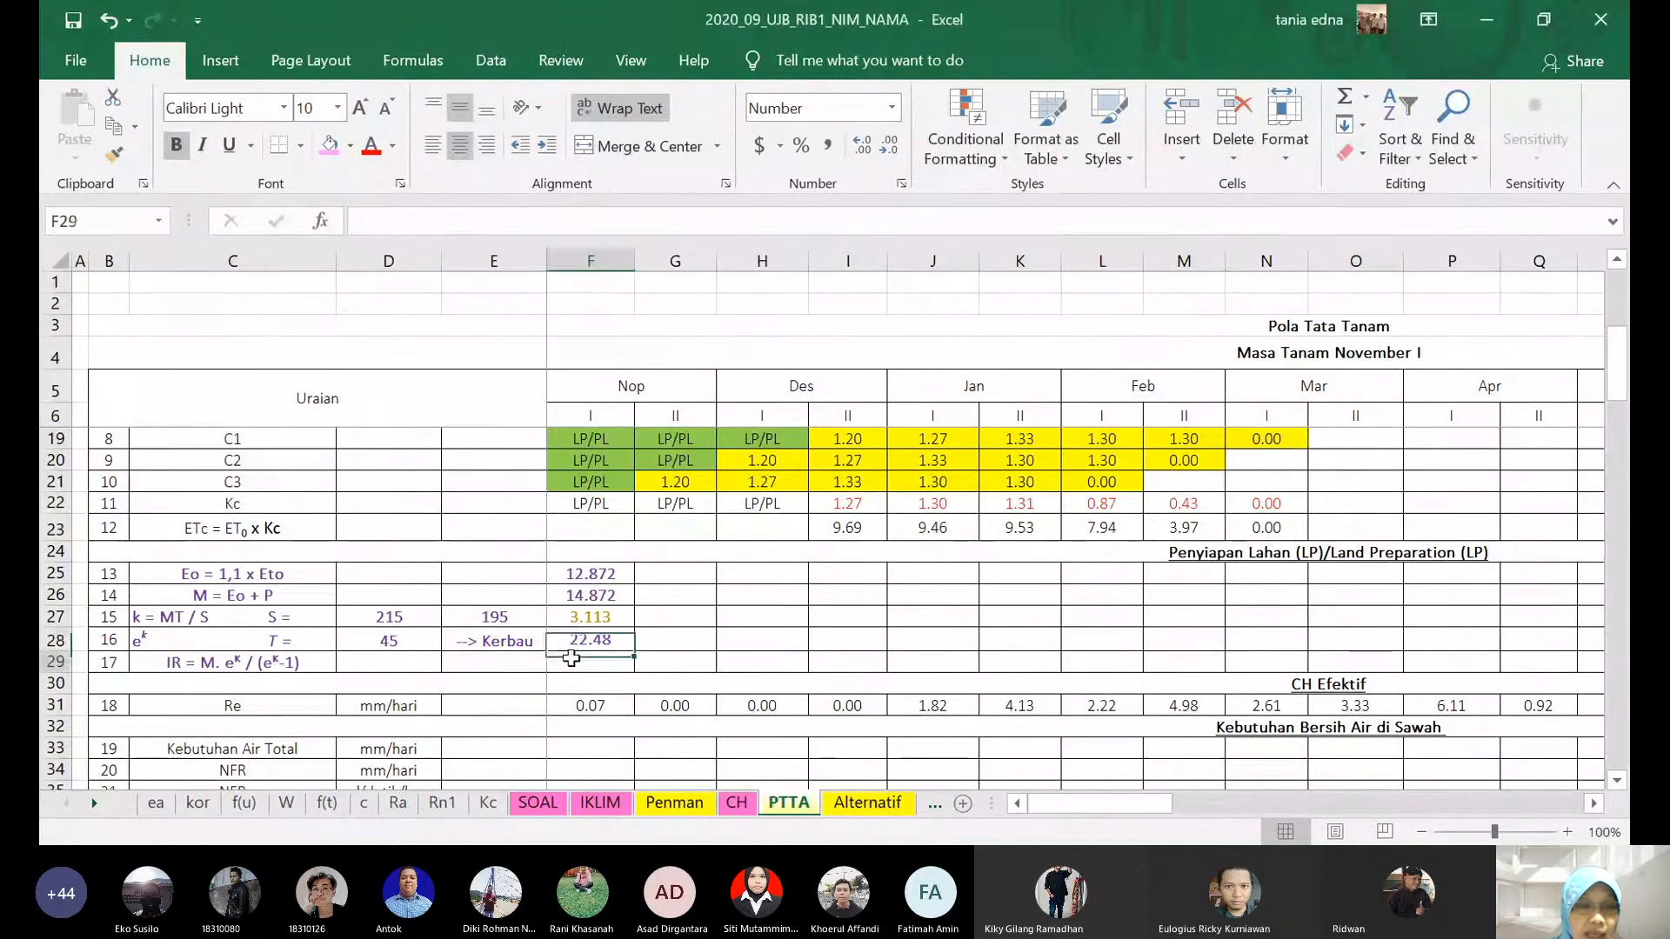
text(=)
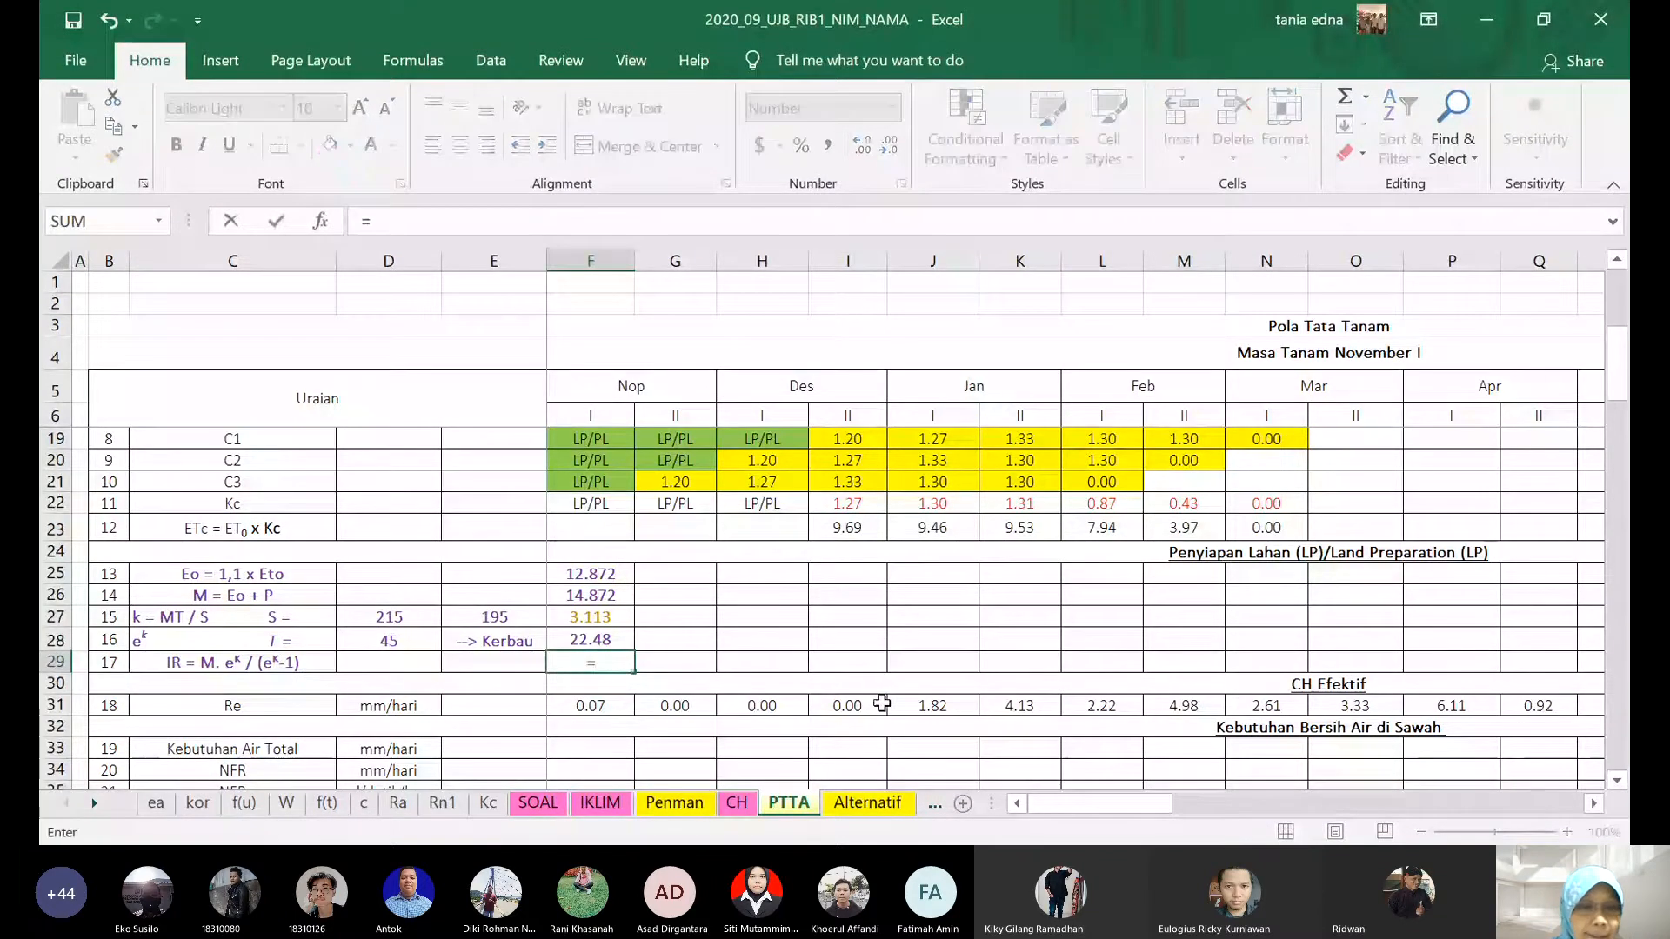
click(590, 595)
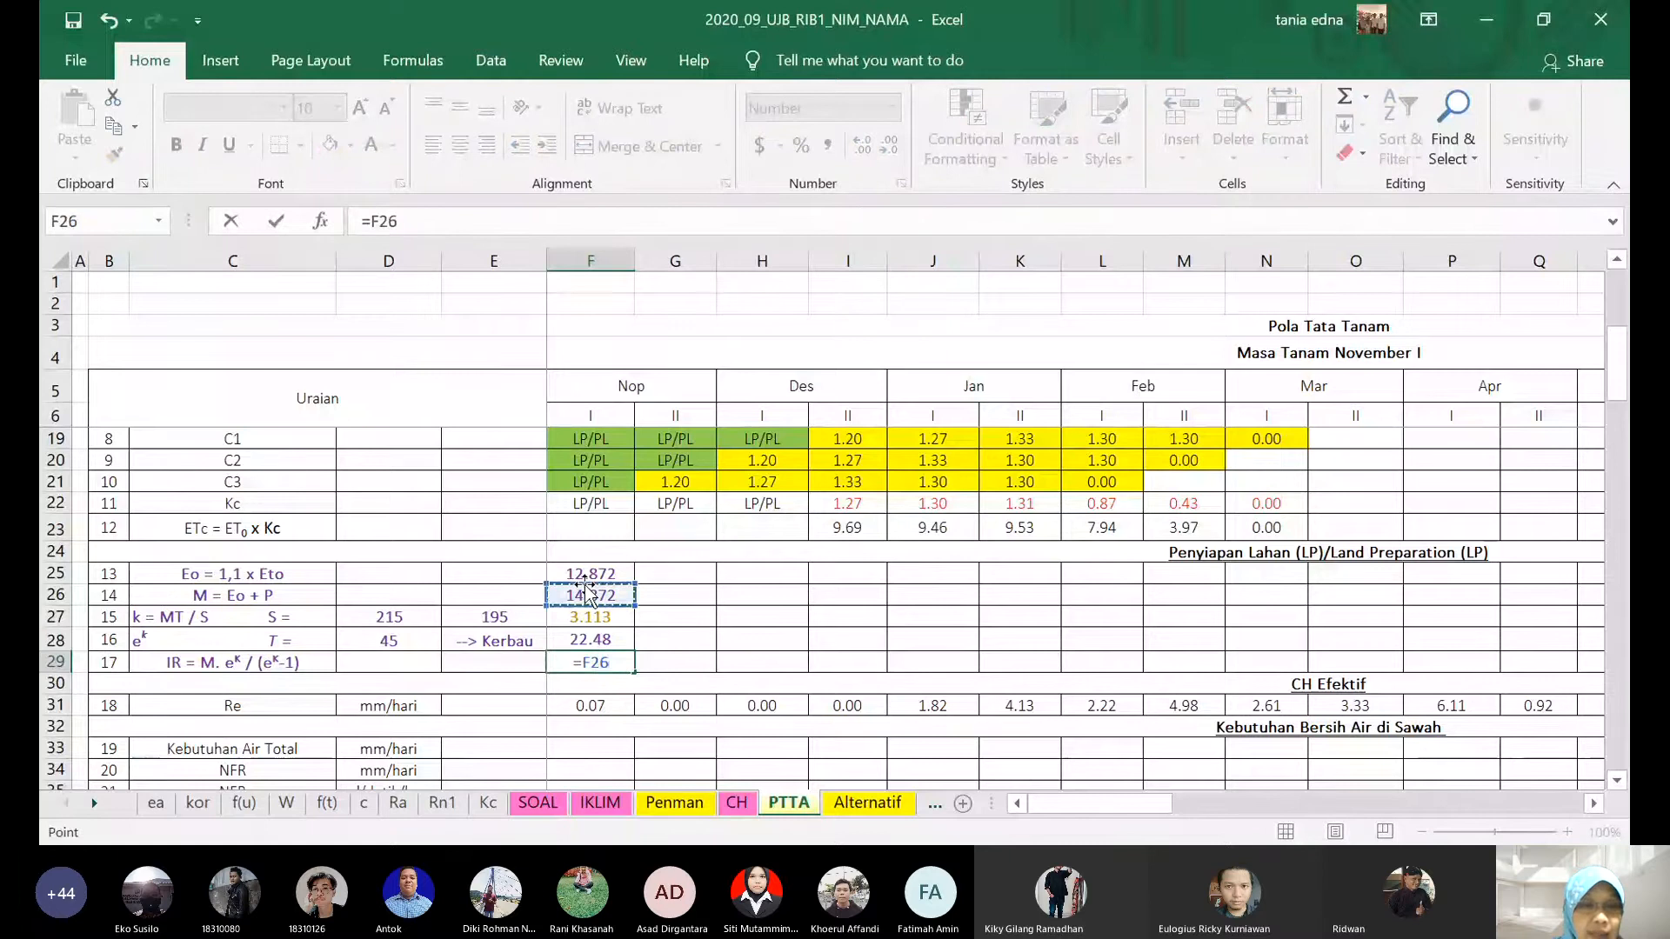
text(*)
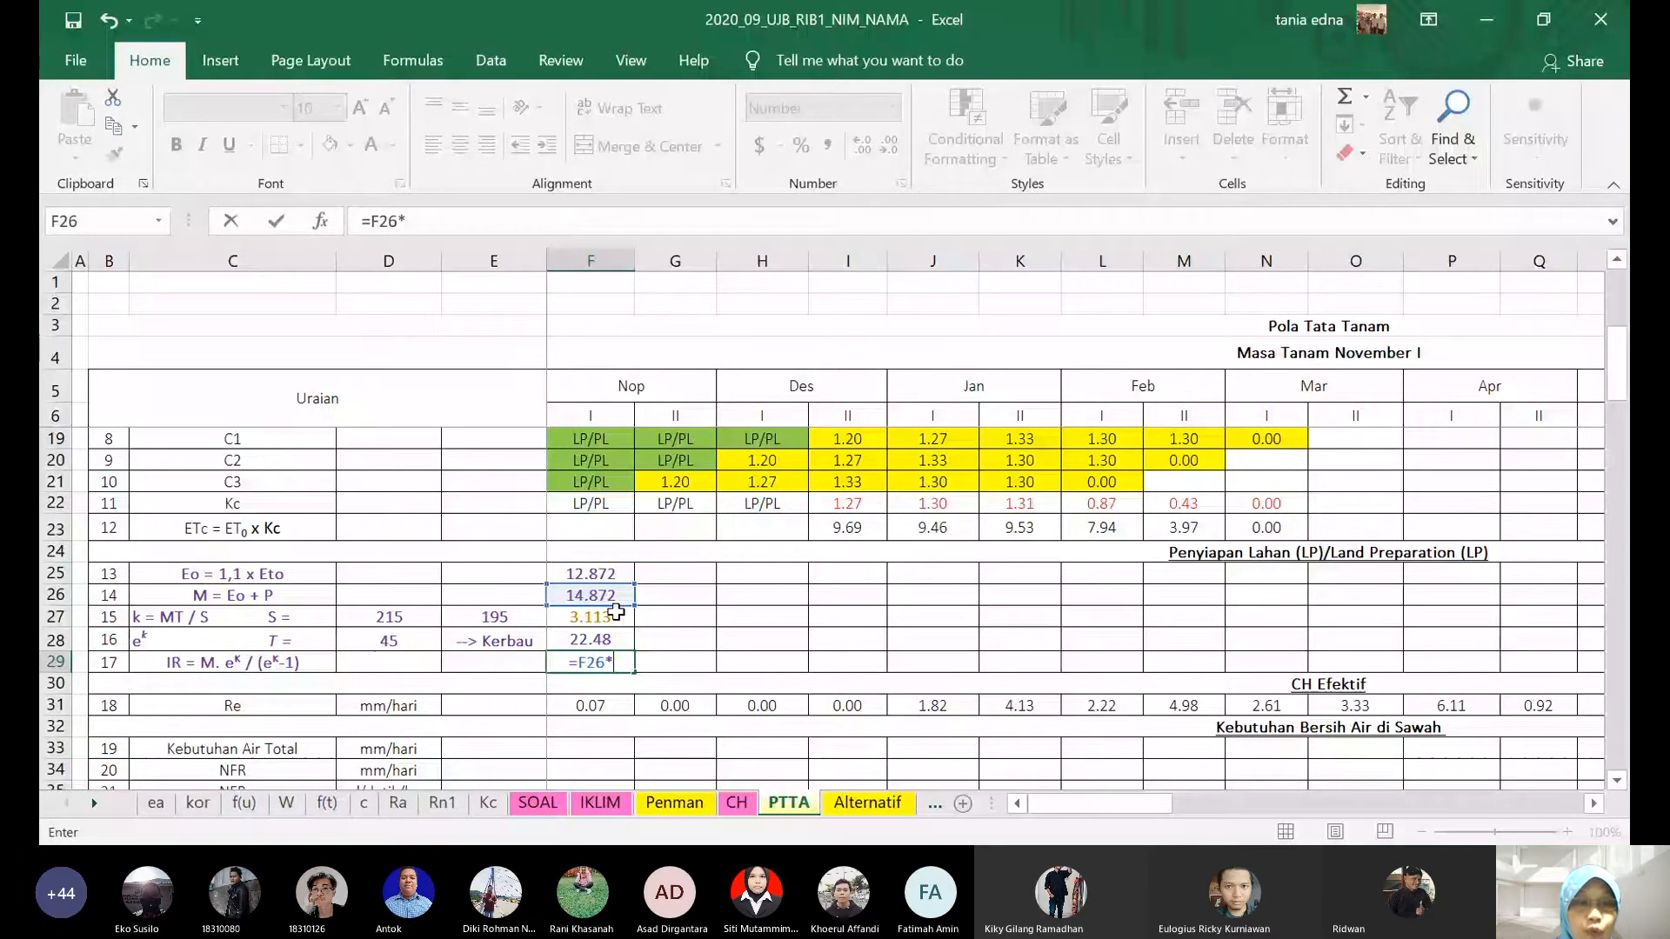
text(F28/())
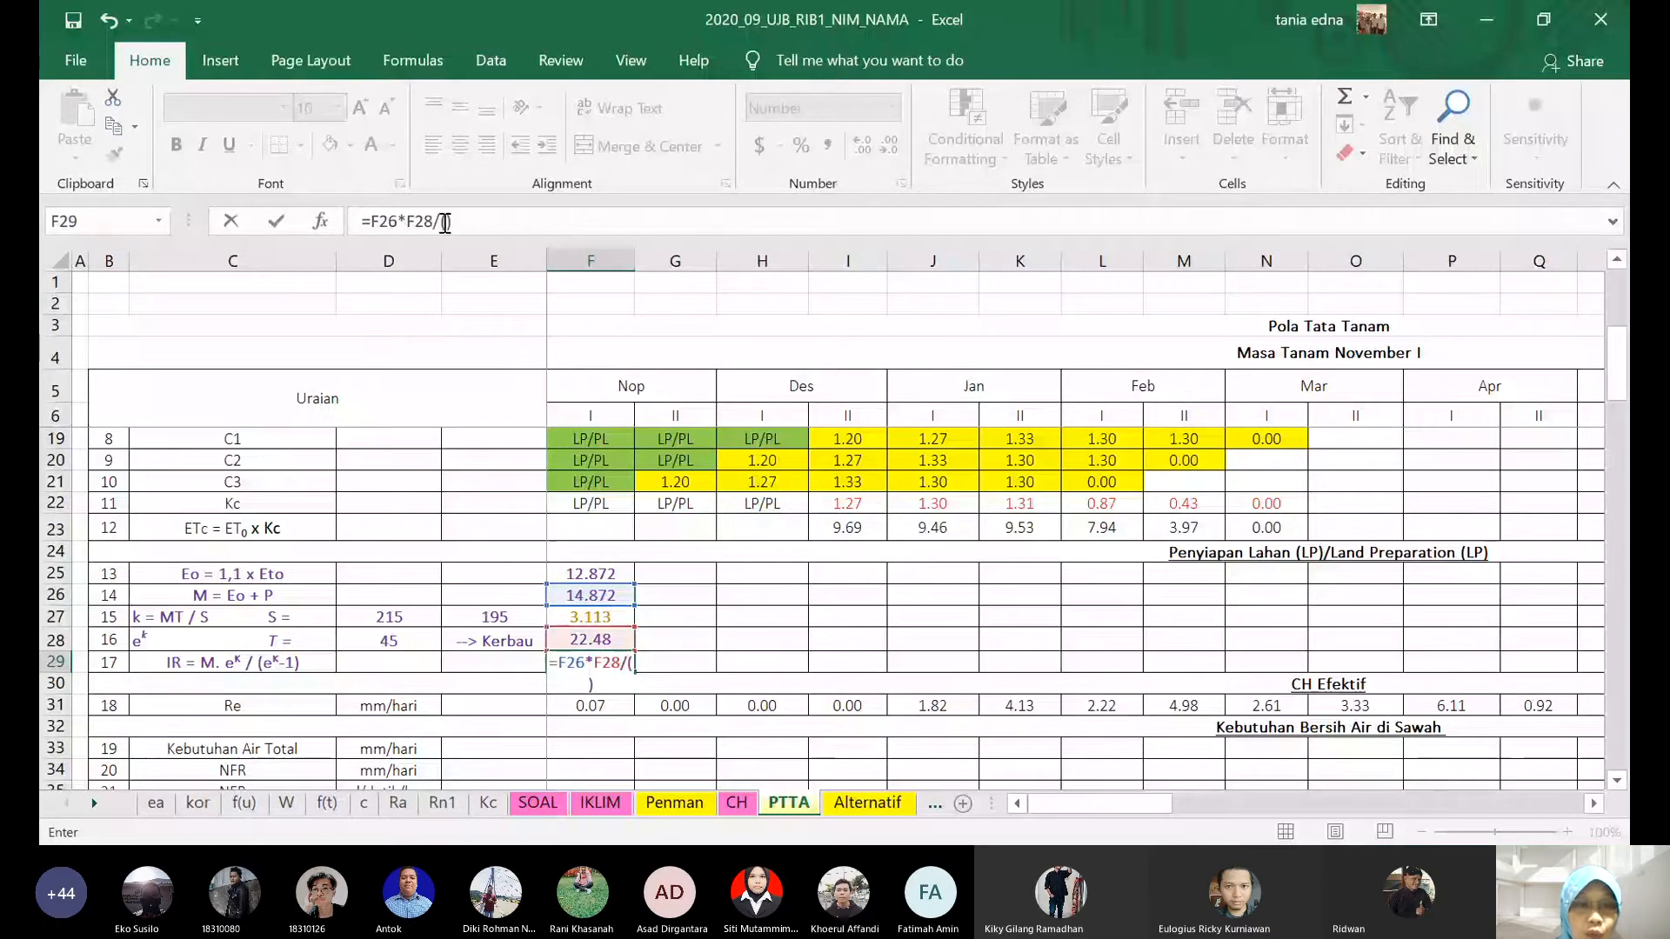
click(445, 221)
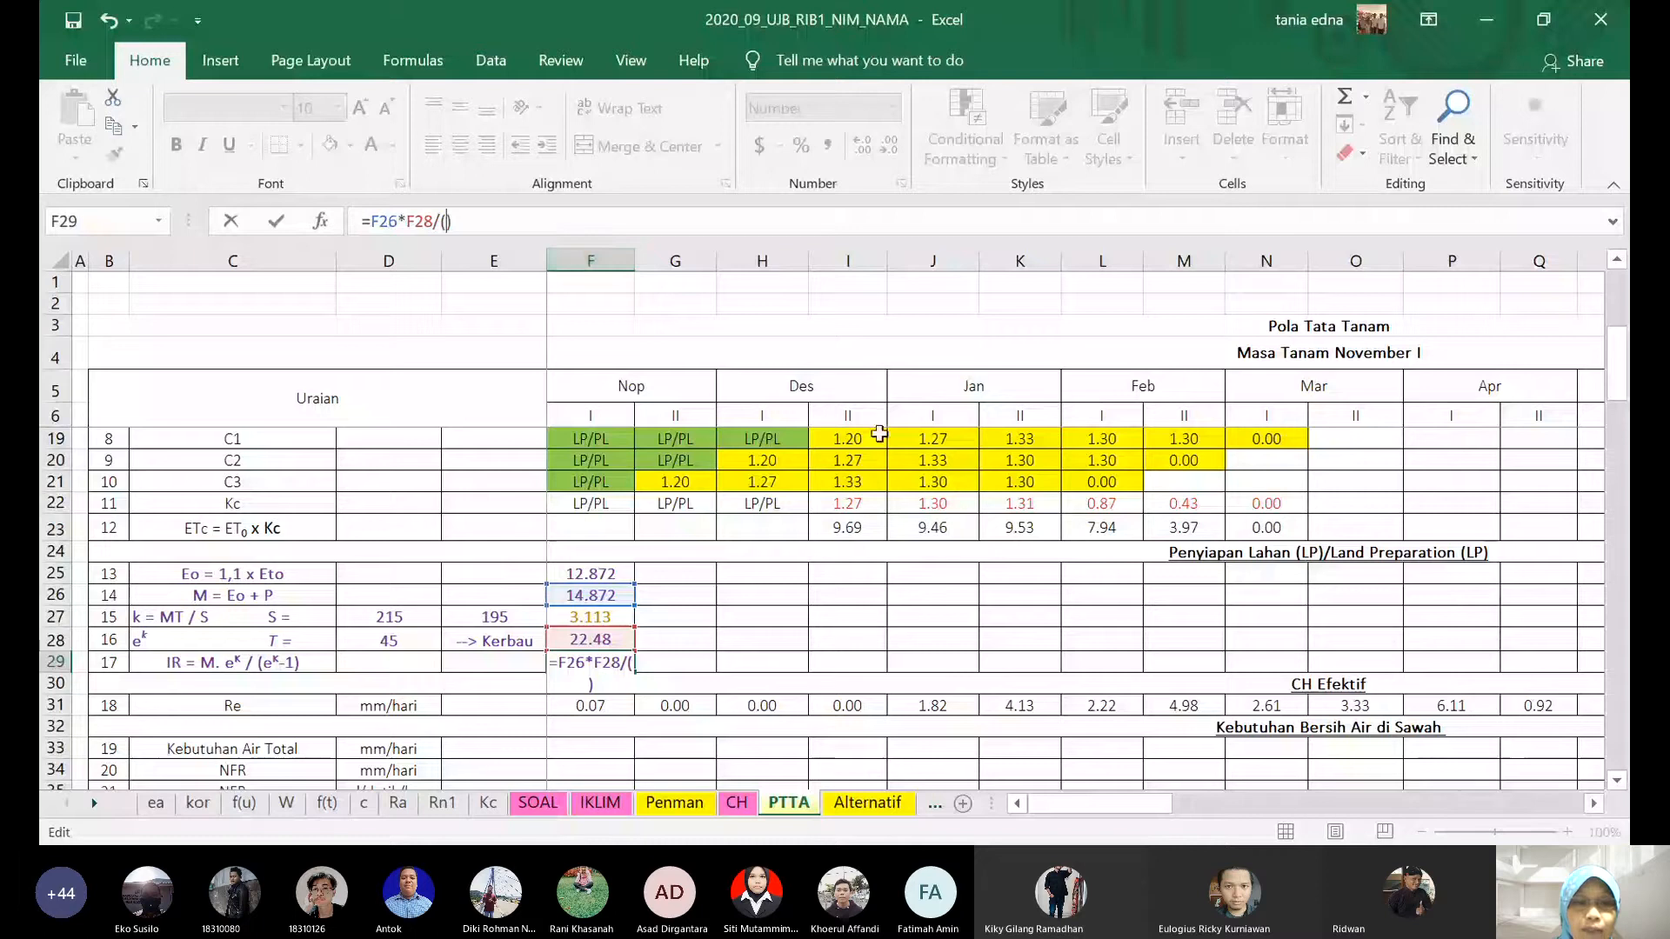
click(597, 639)
text(-1))
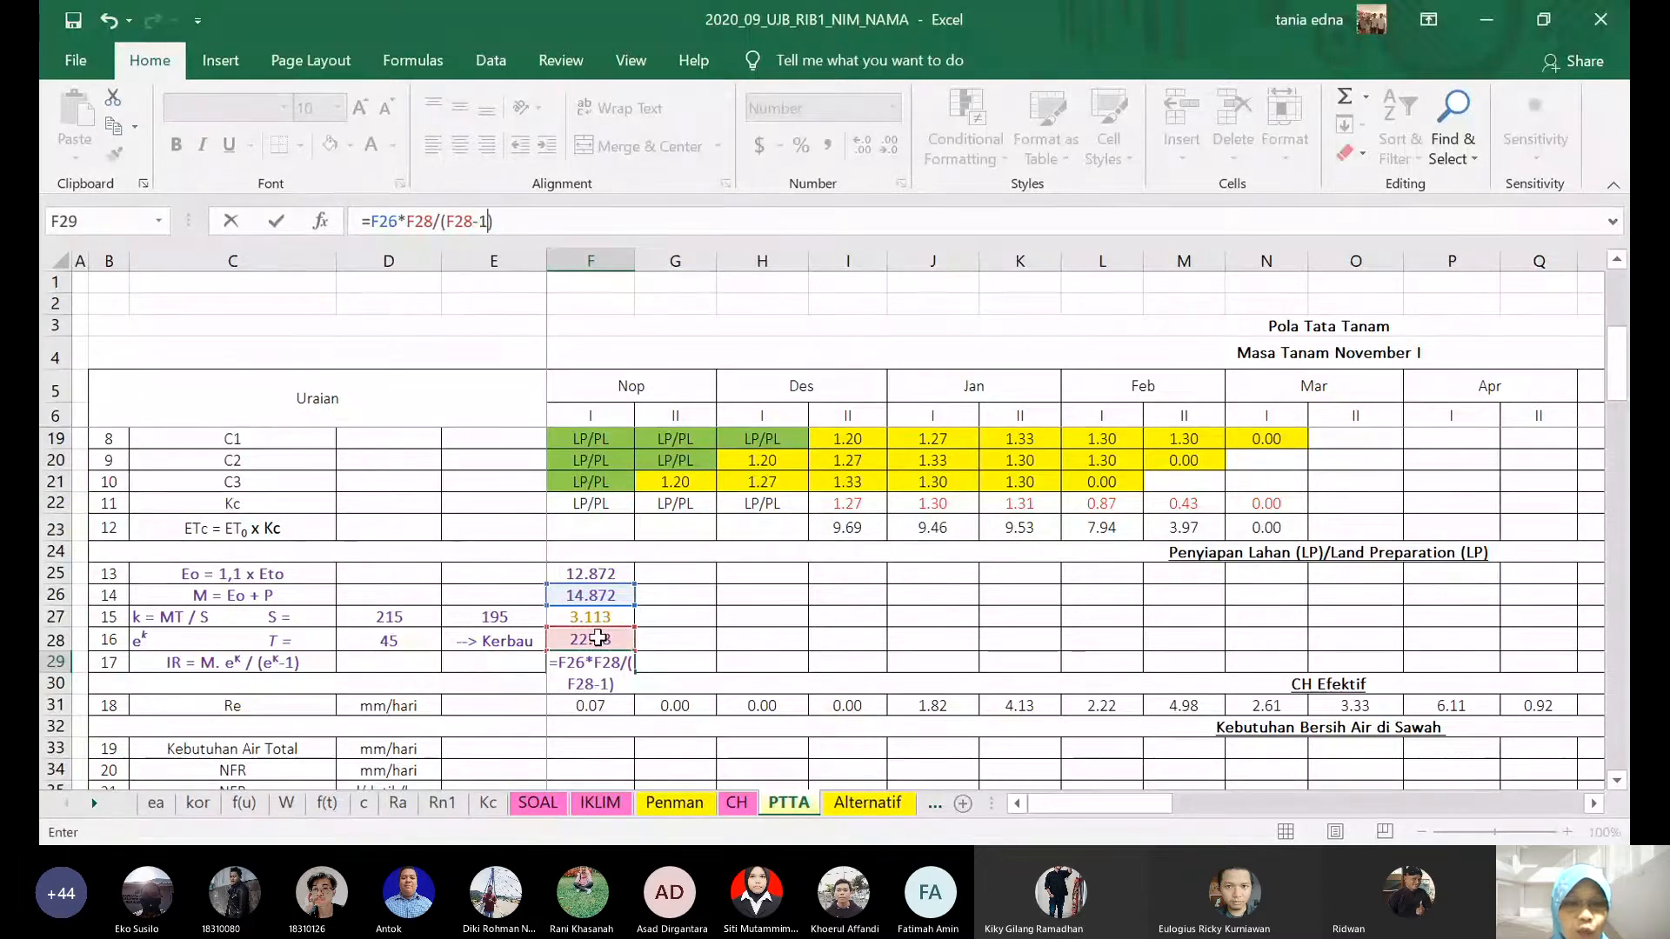
key(Return)
key(Up)
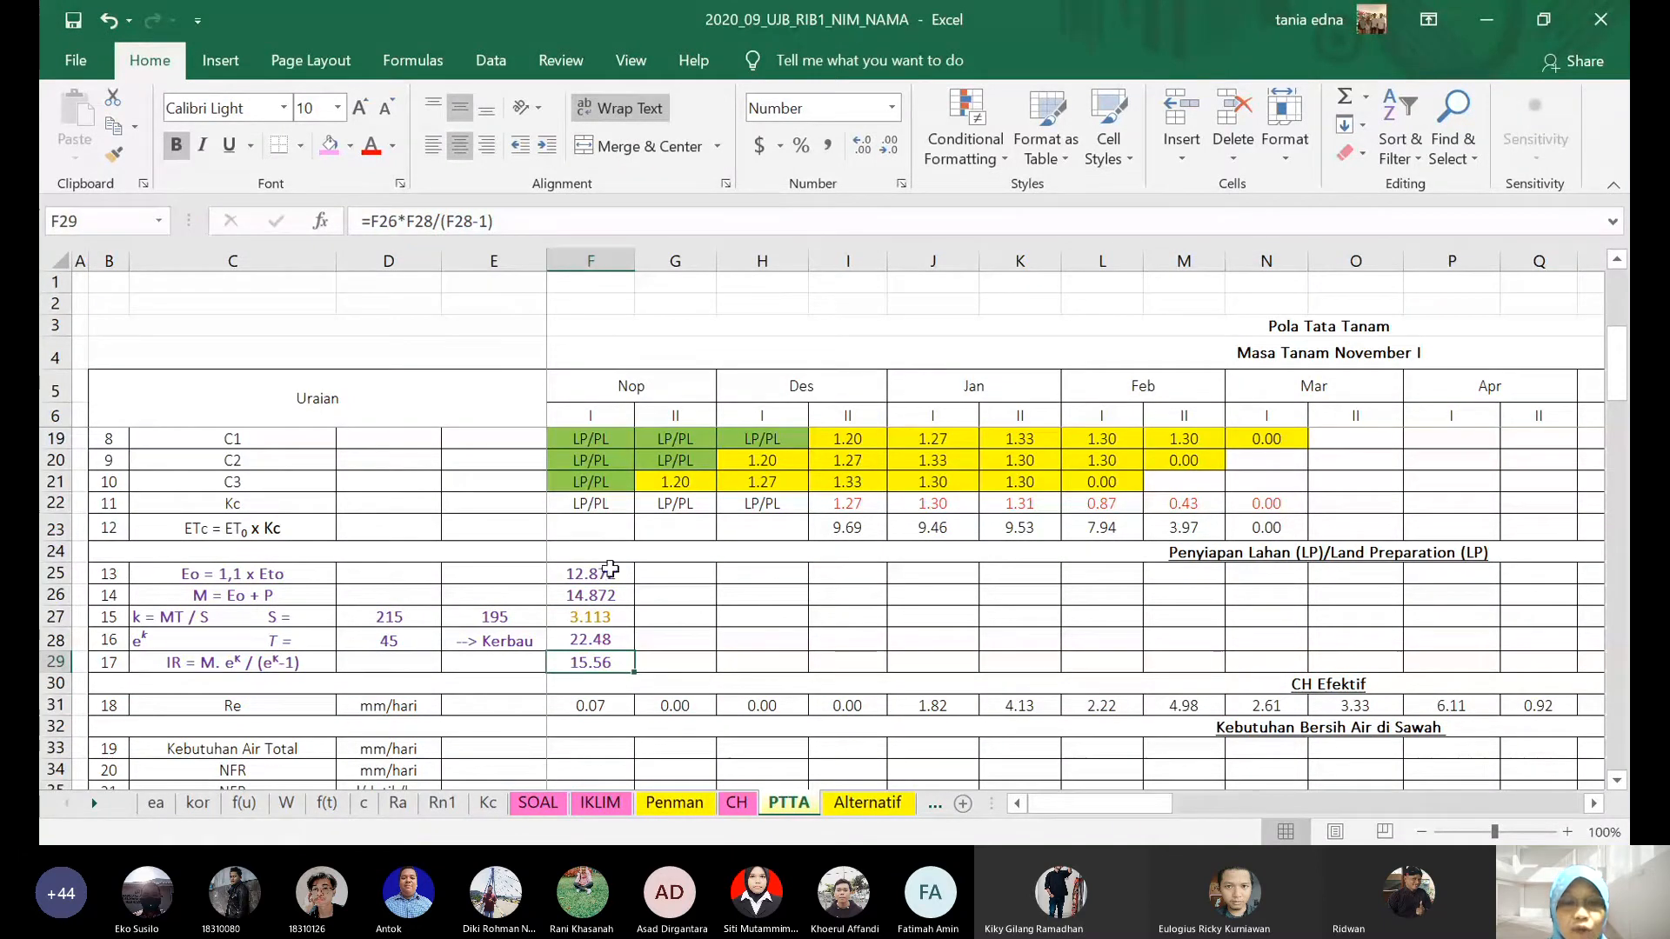
- Copy the land preparation formulas in F25:F29 across to columns G and H
drag(609, 574, 796, 668)
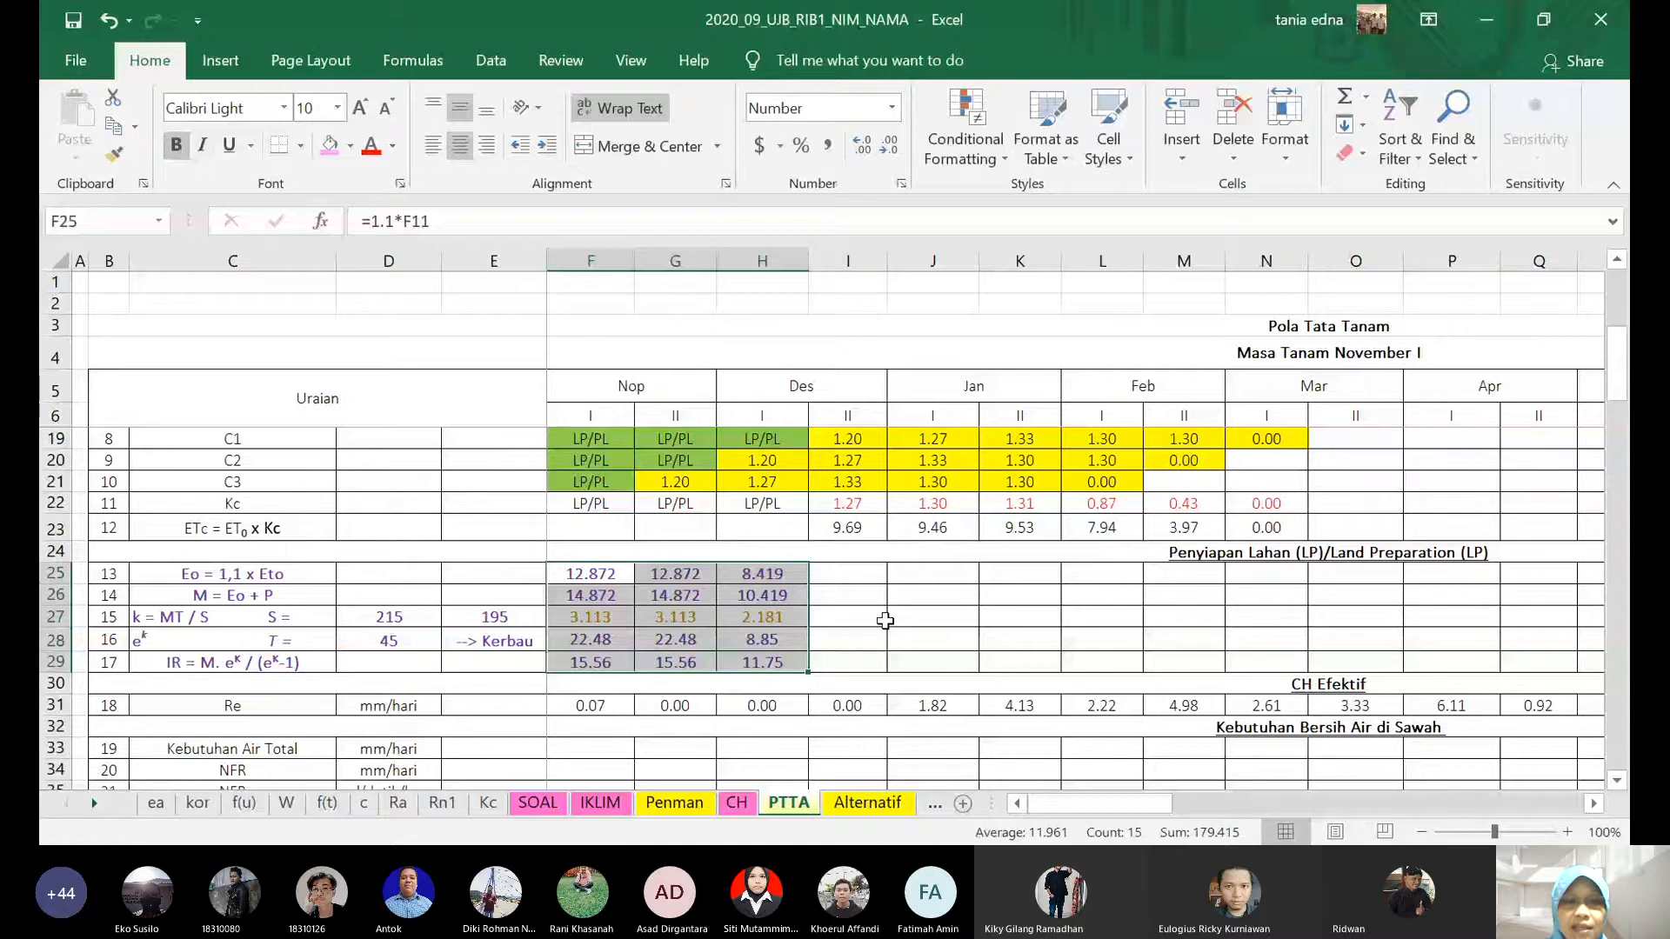
scroll(886, 621, down, 2)
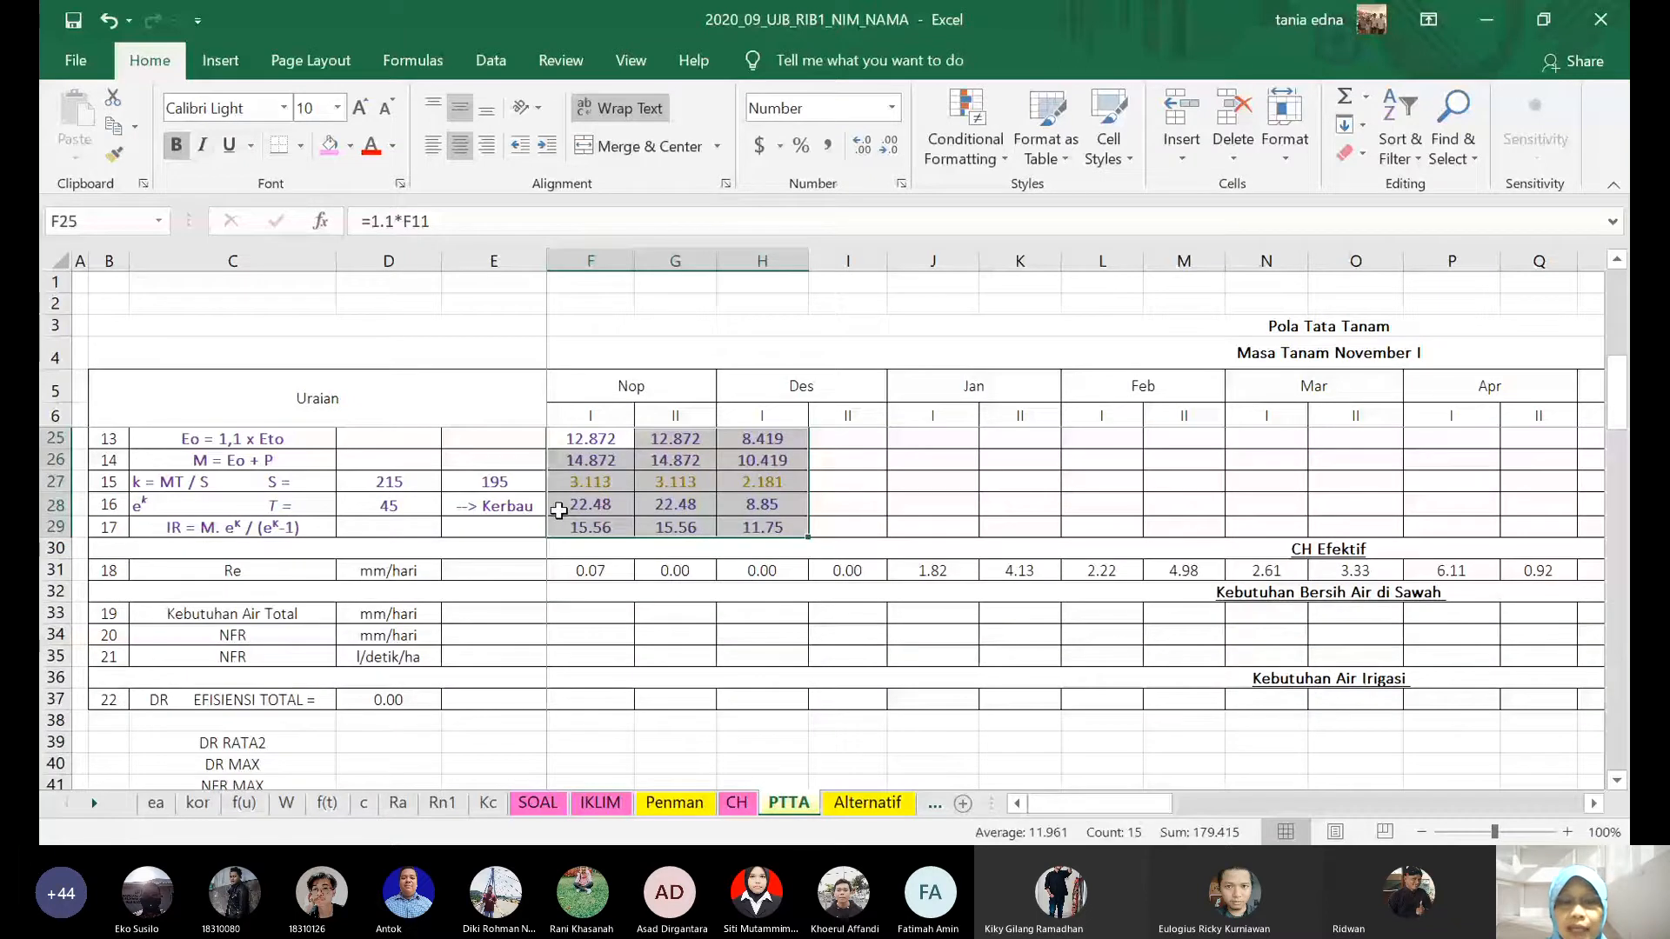
click(591, 613)
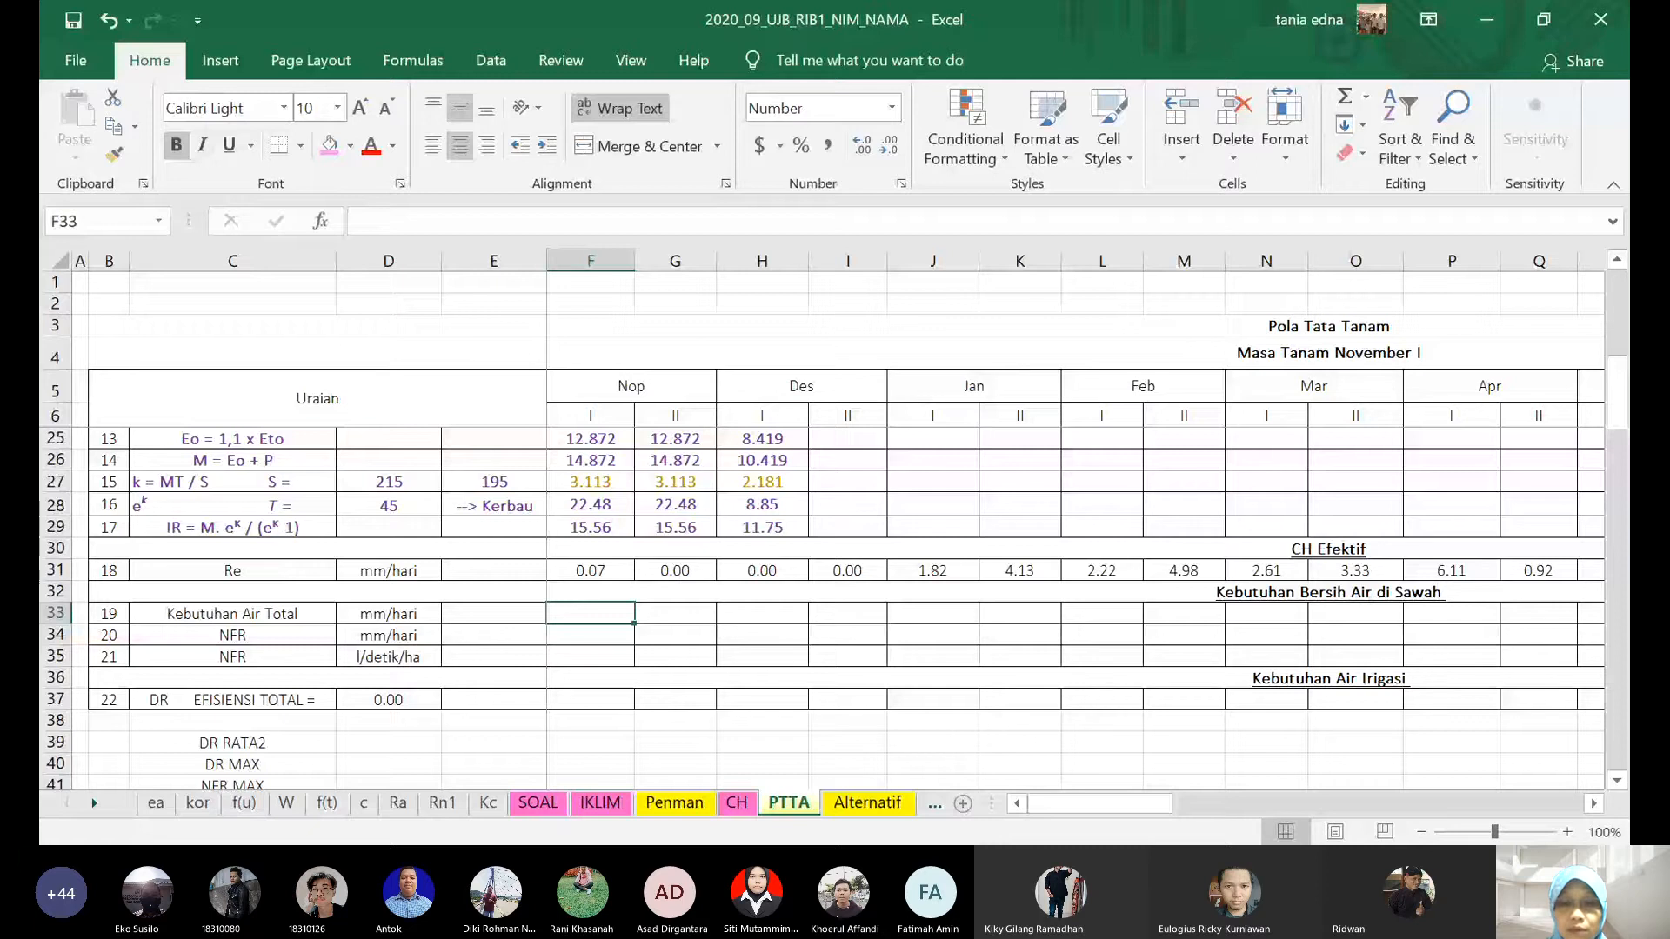
click(1625, 318)
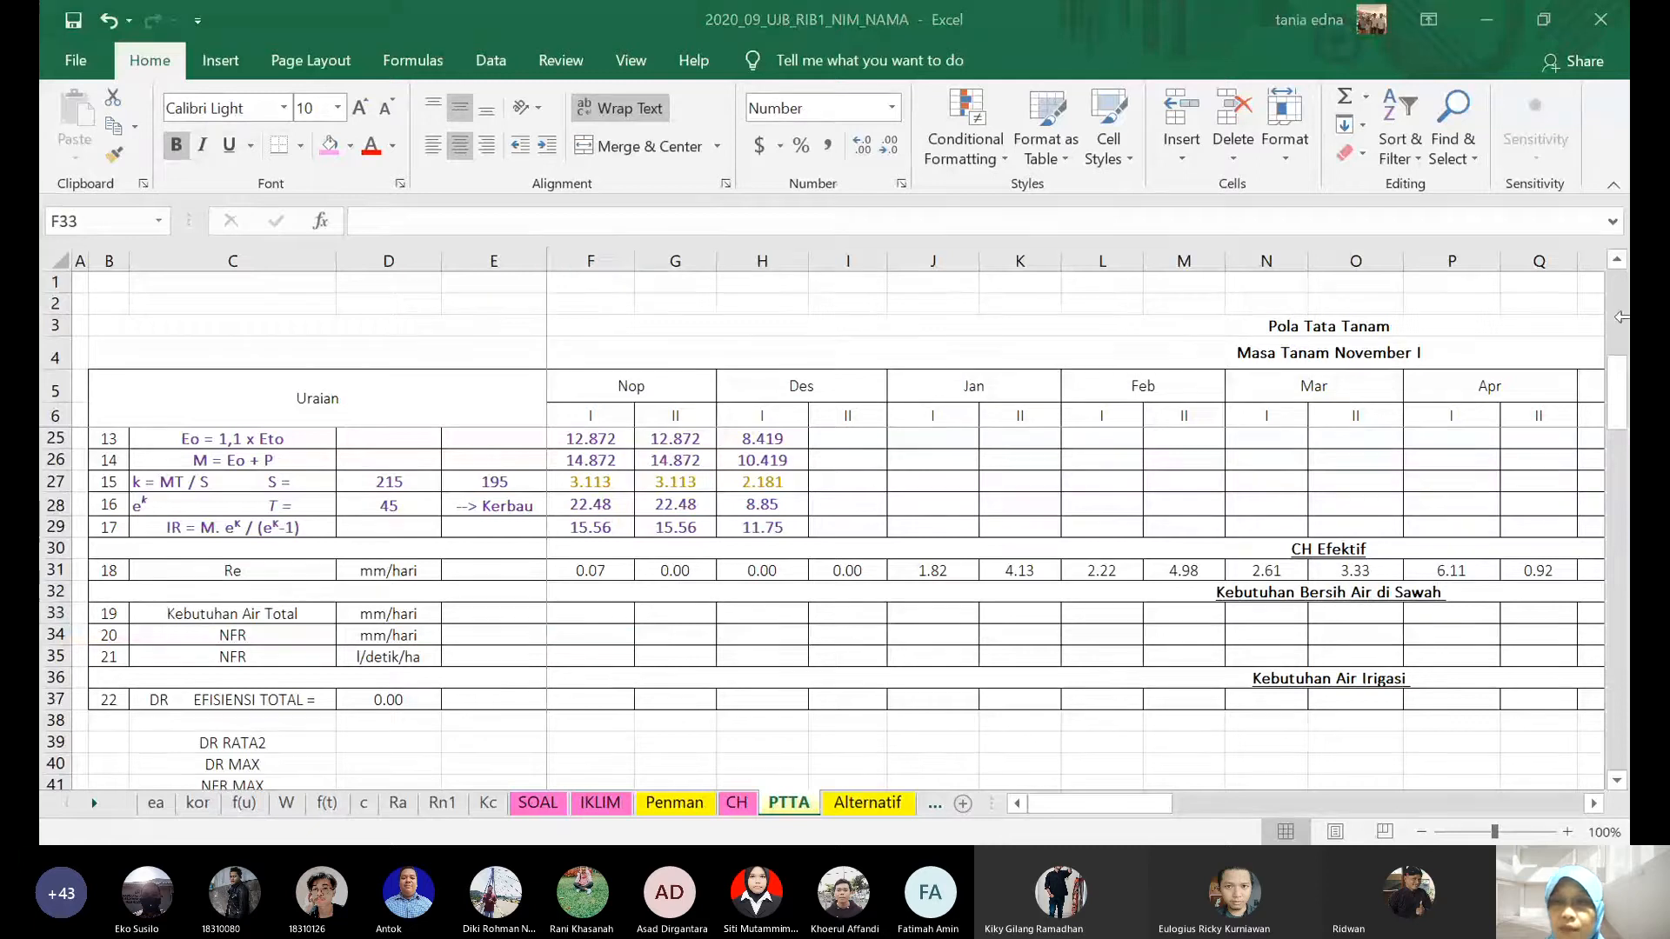
click(1393, 92)
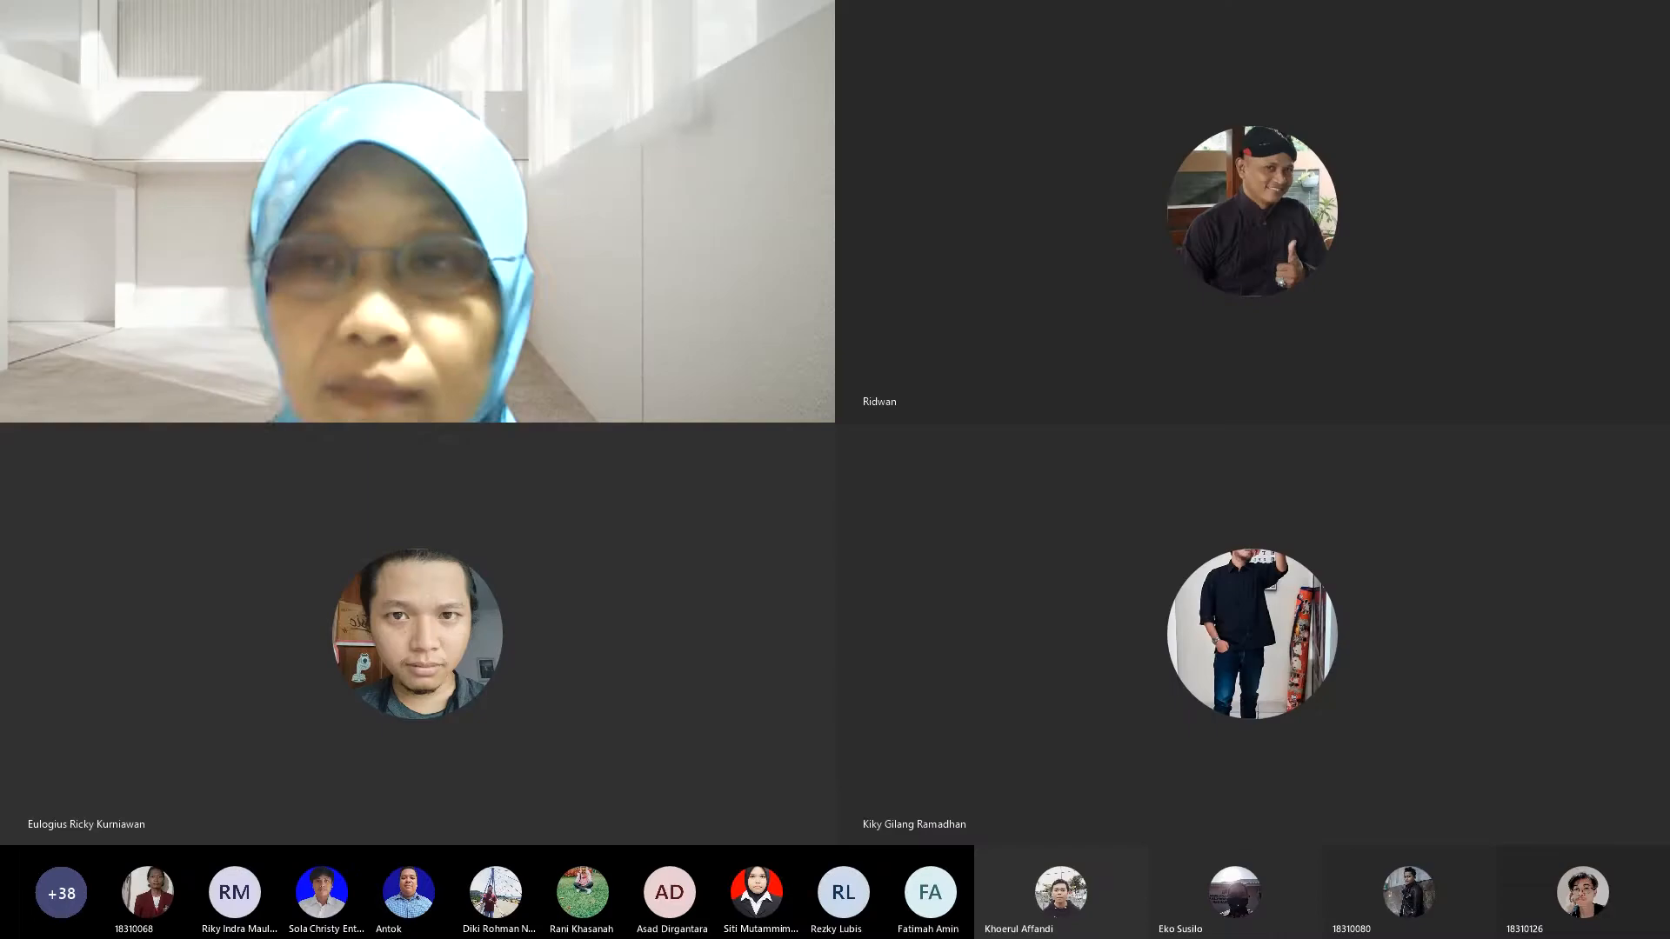
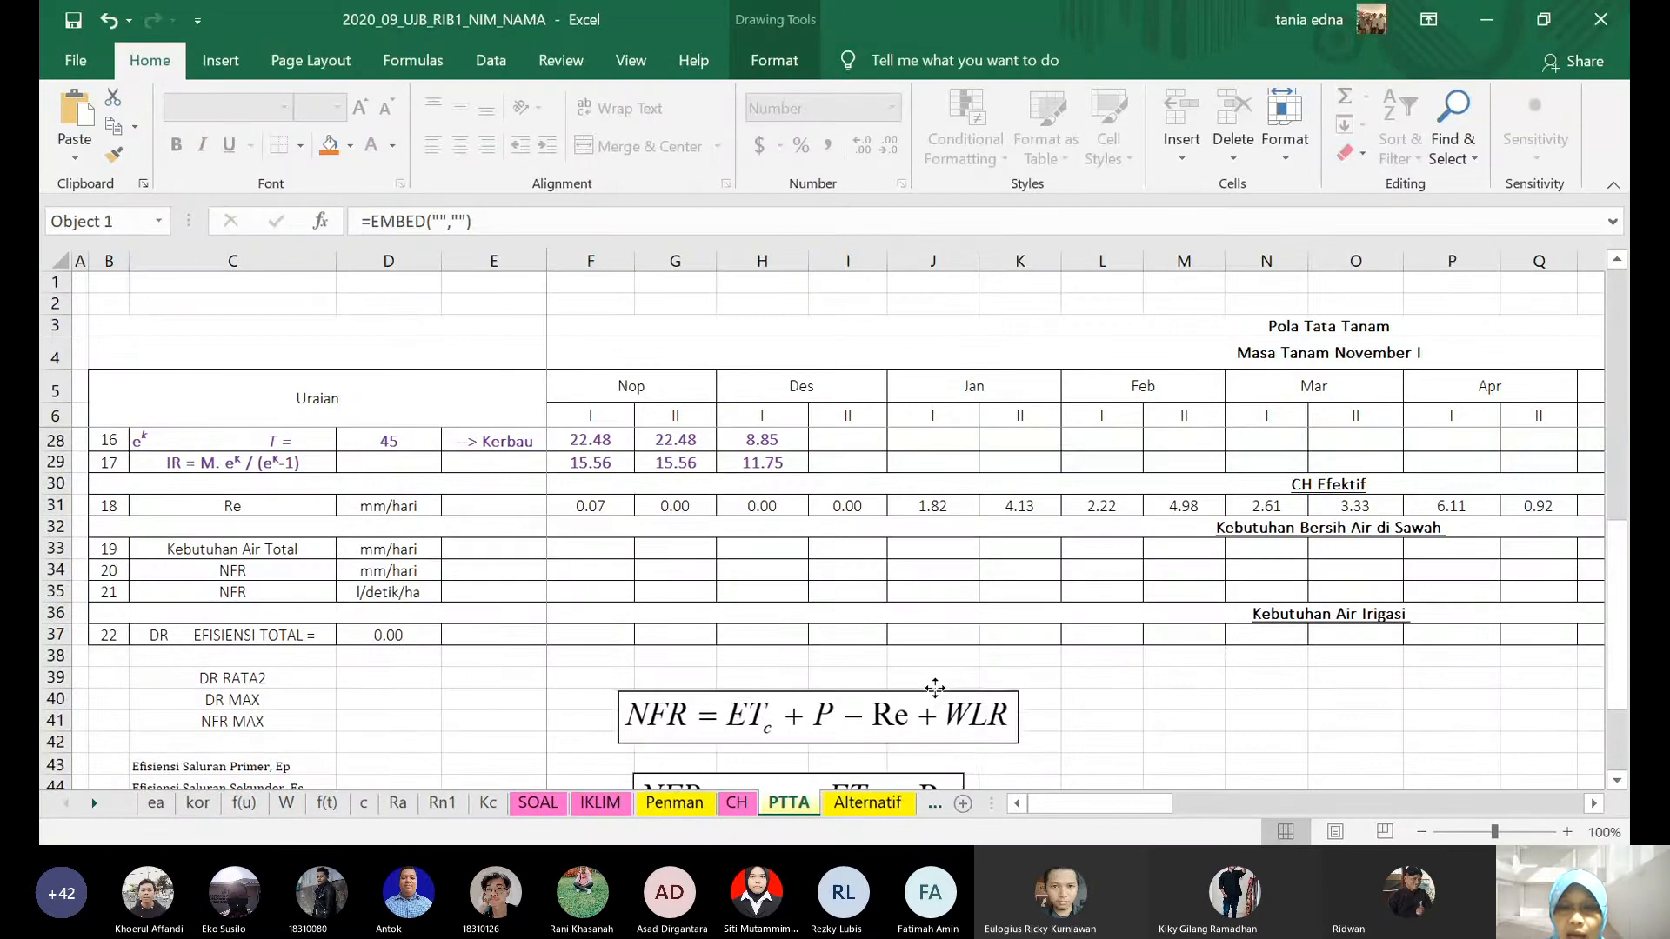
- Move the NFR = ETc + P − Re + WLR equation object slightly up and left, just below the table
drag(840, 737, 799, 703)
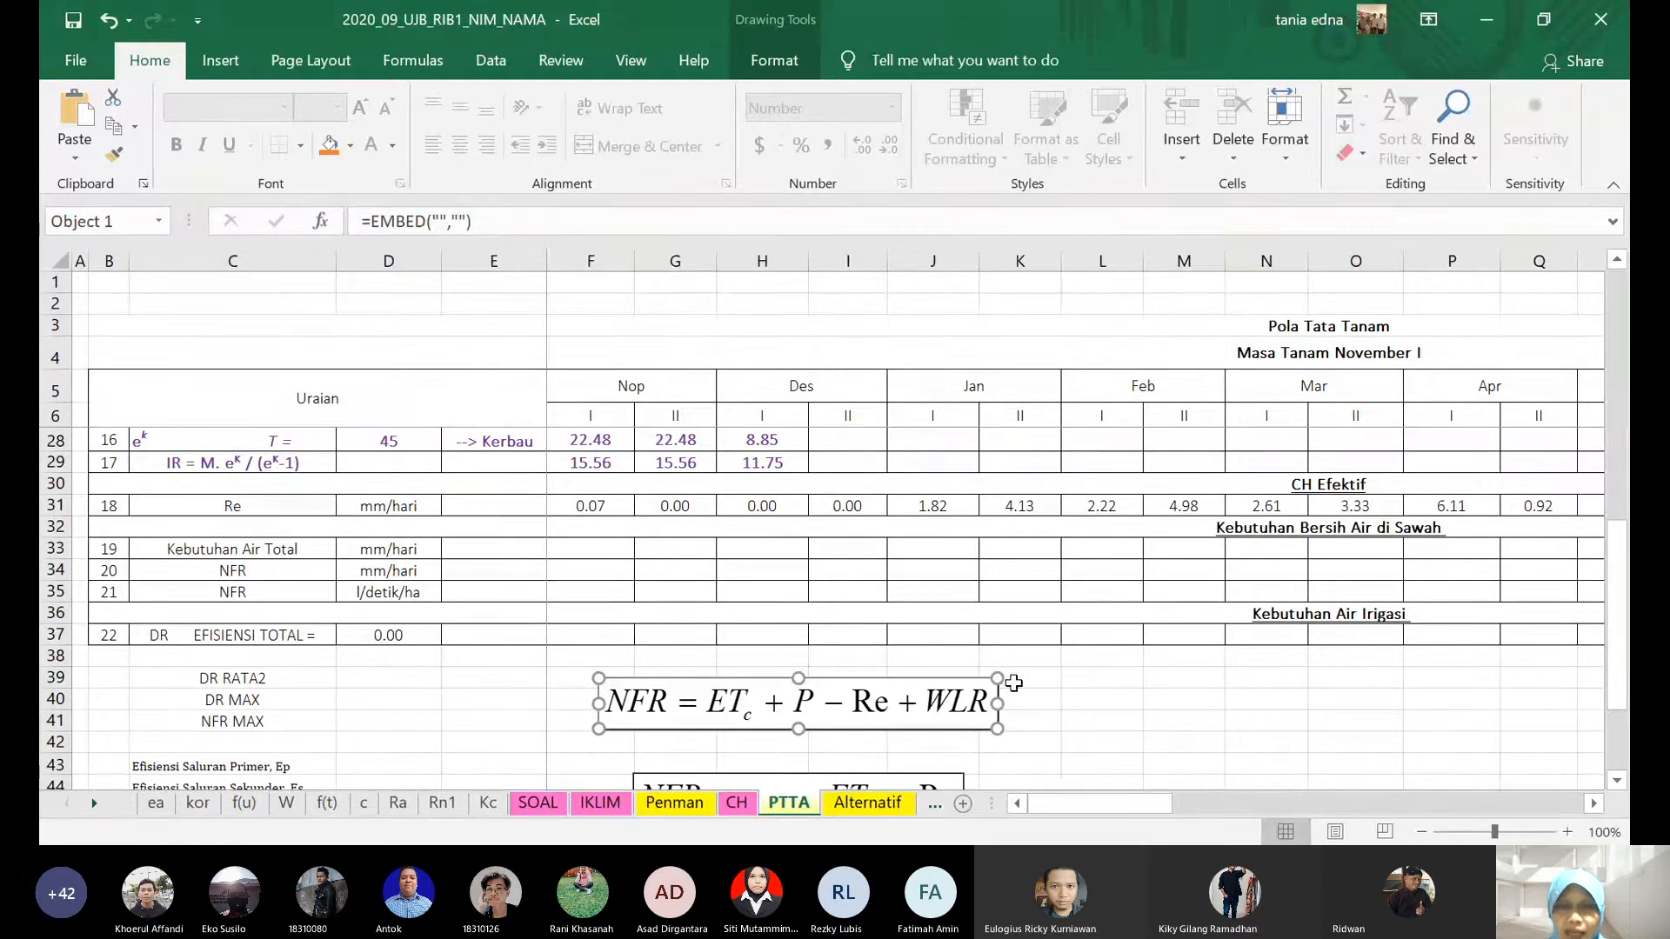
scroll(1132, 730, up, 2)
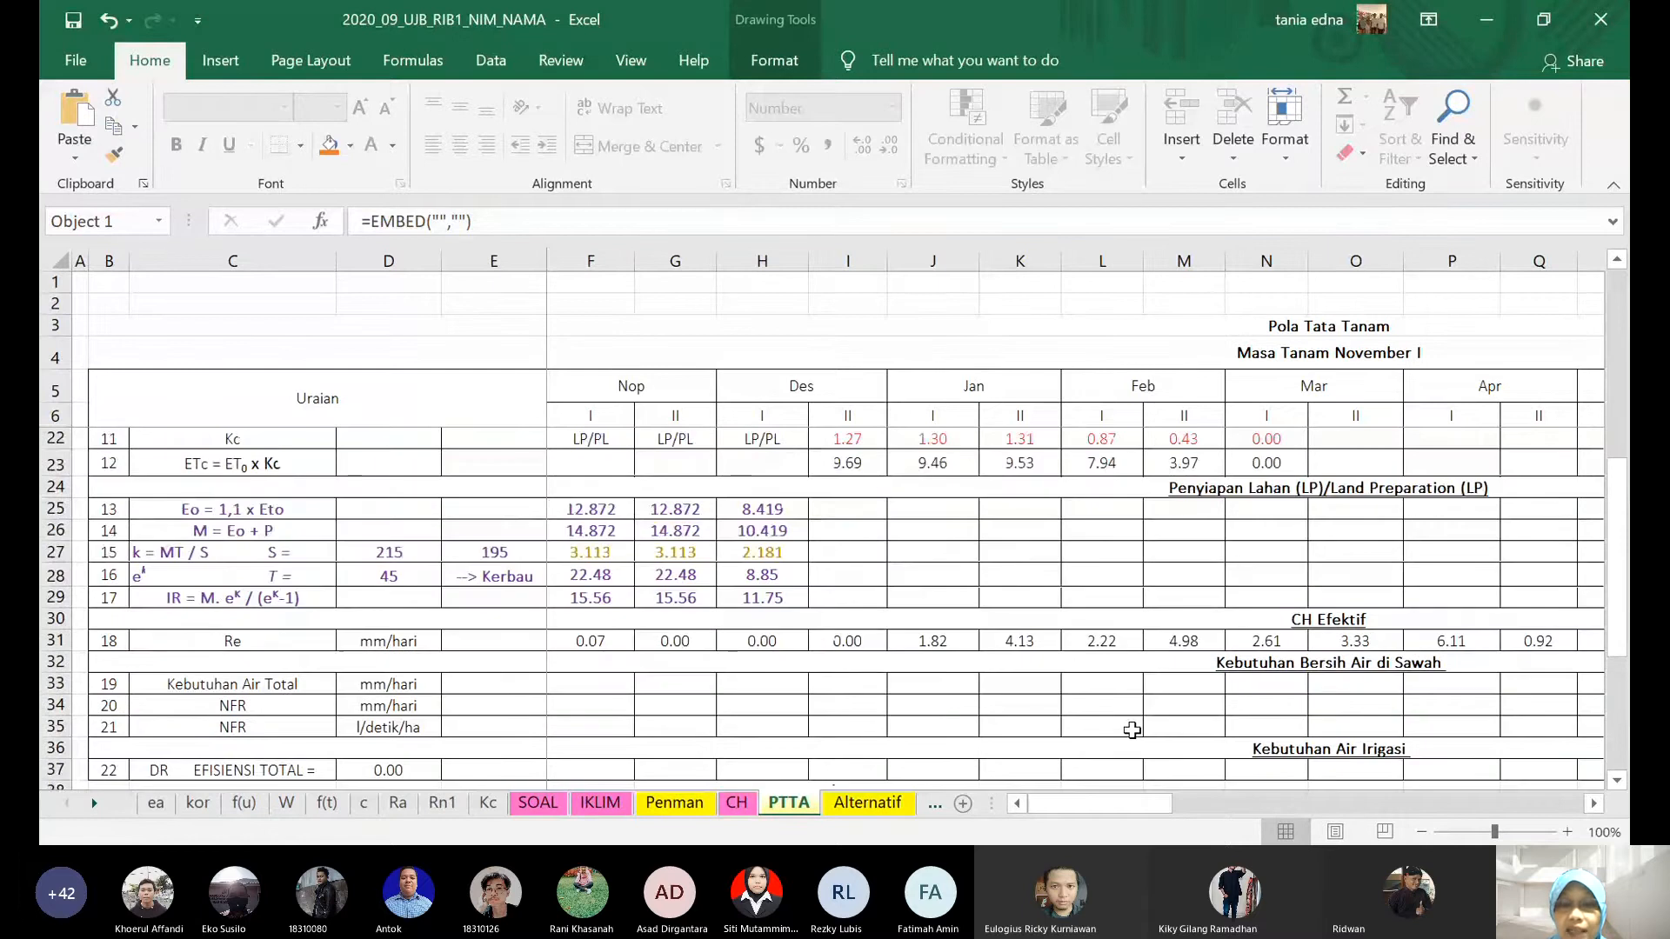
- Shade the Kebutuhan Air Total cells F33 to H33 with a dark yellow fill from the standard color palette
click(571, 700)
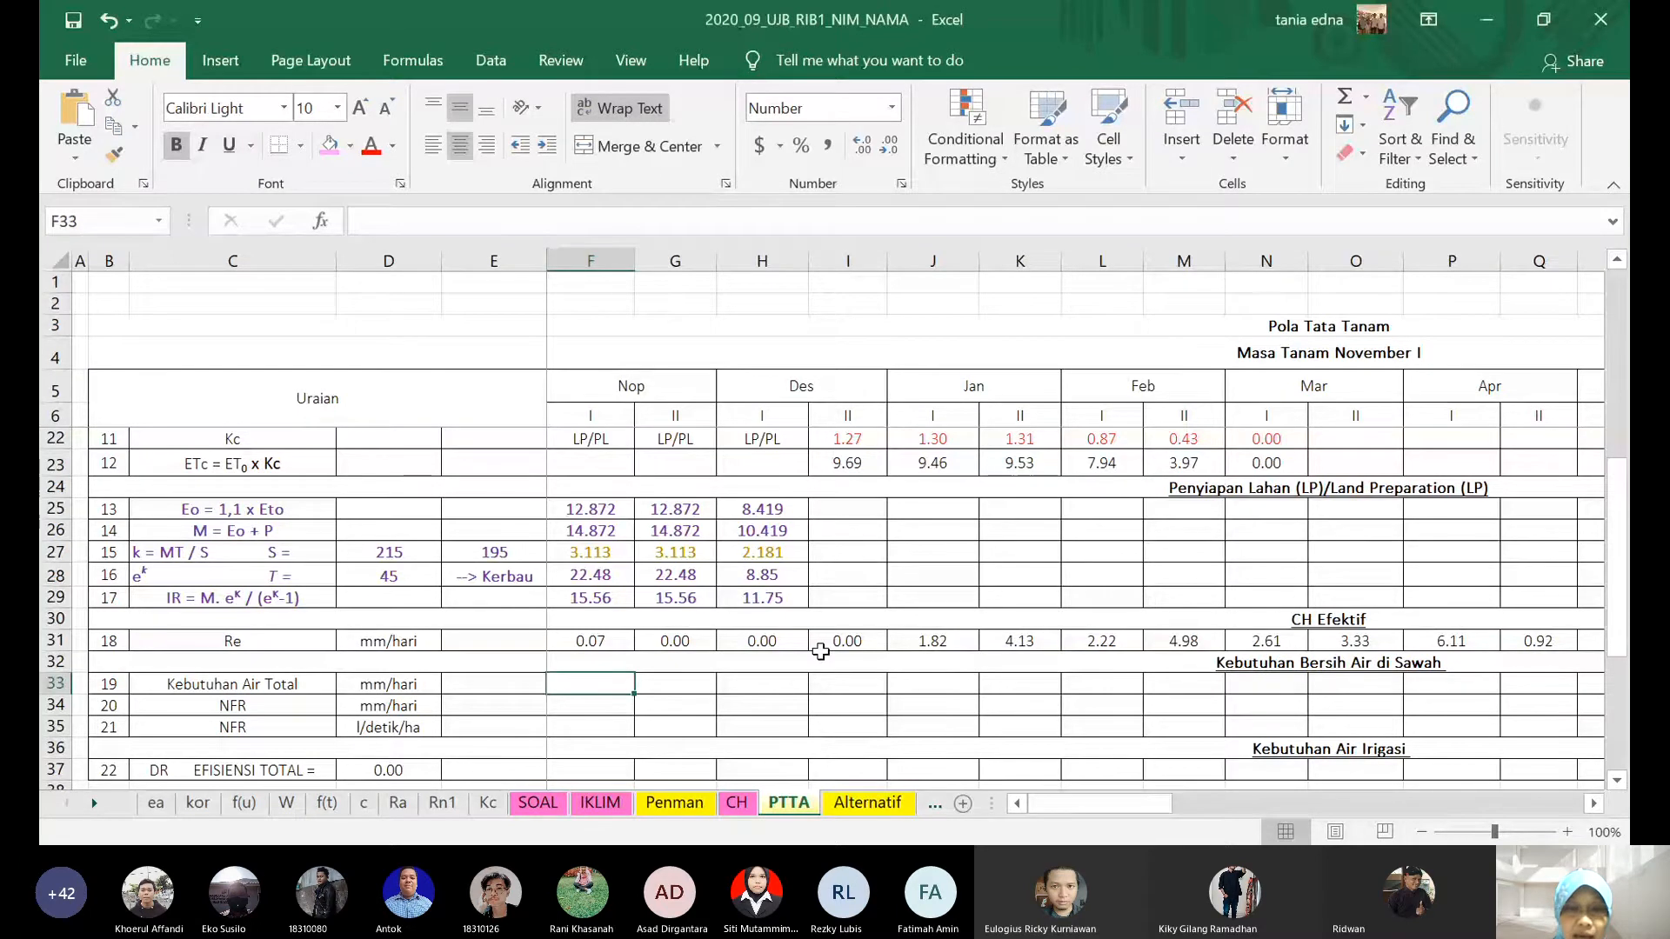
shift+click(781, 695)
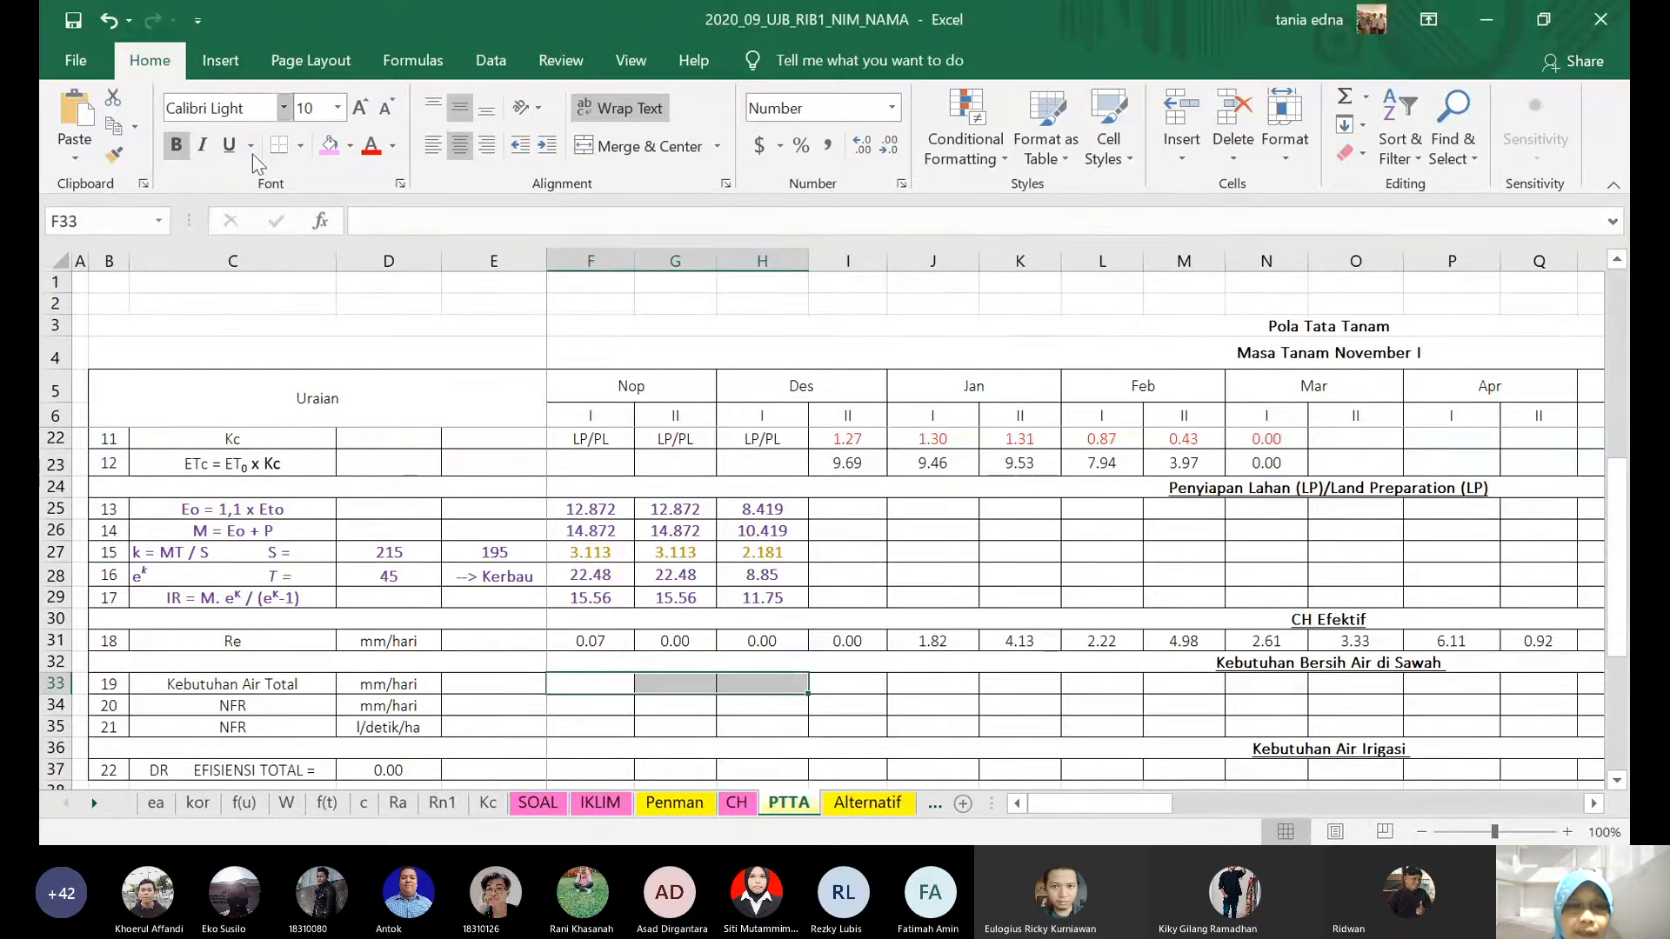
click(351, 146)
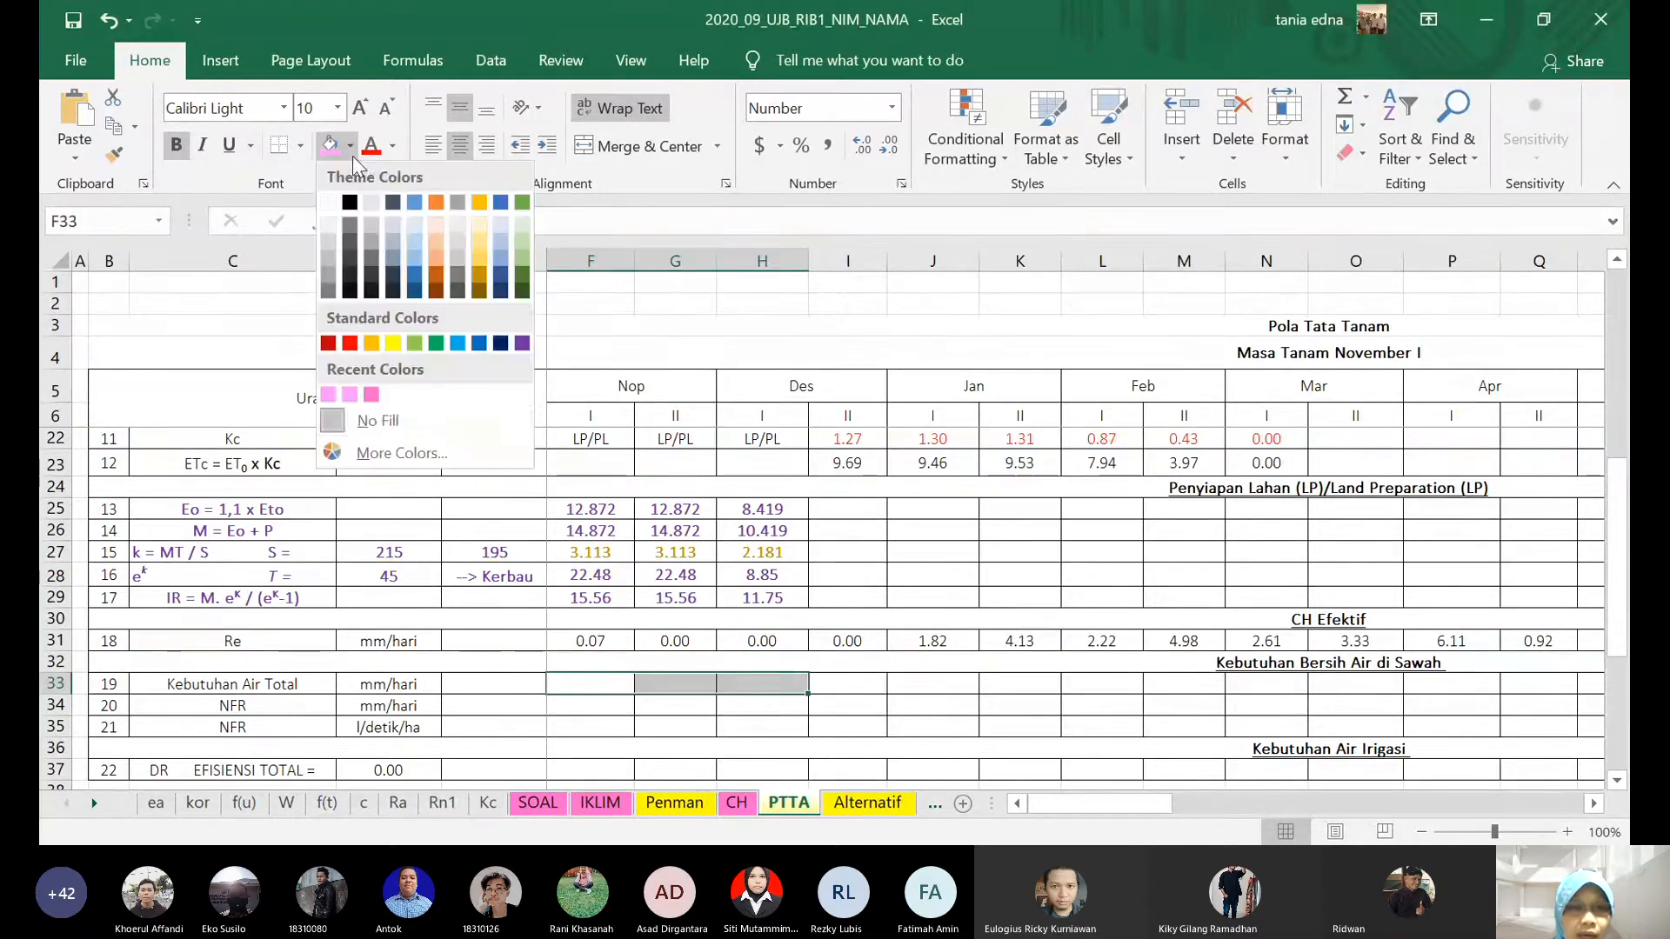
click(402, 453)
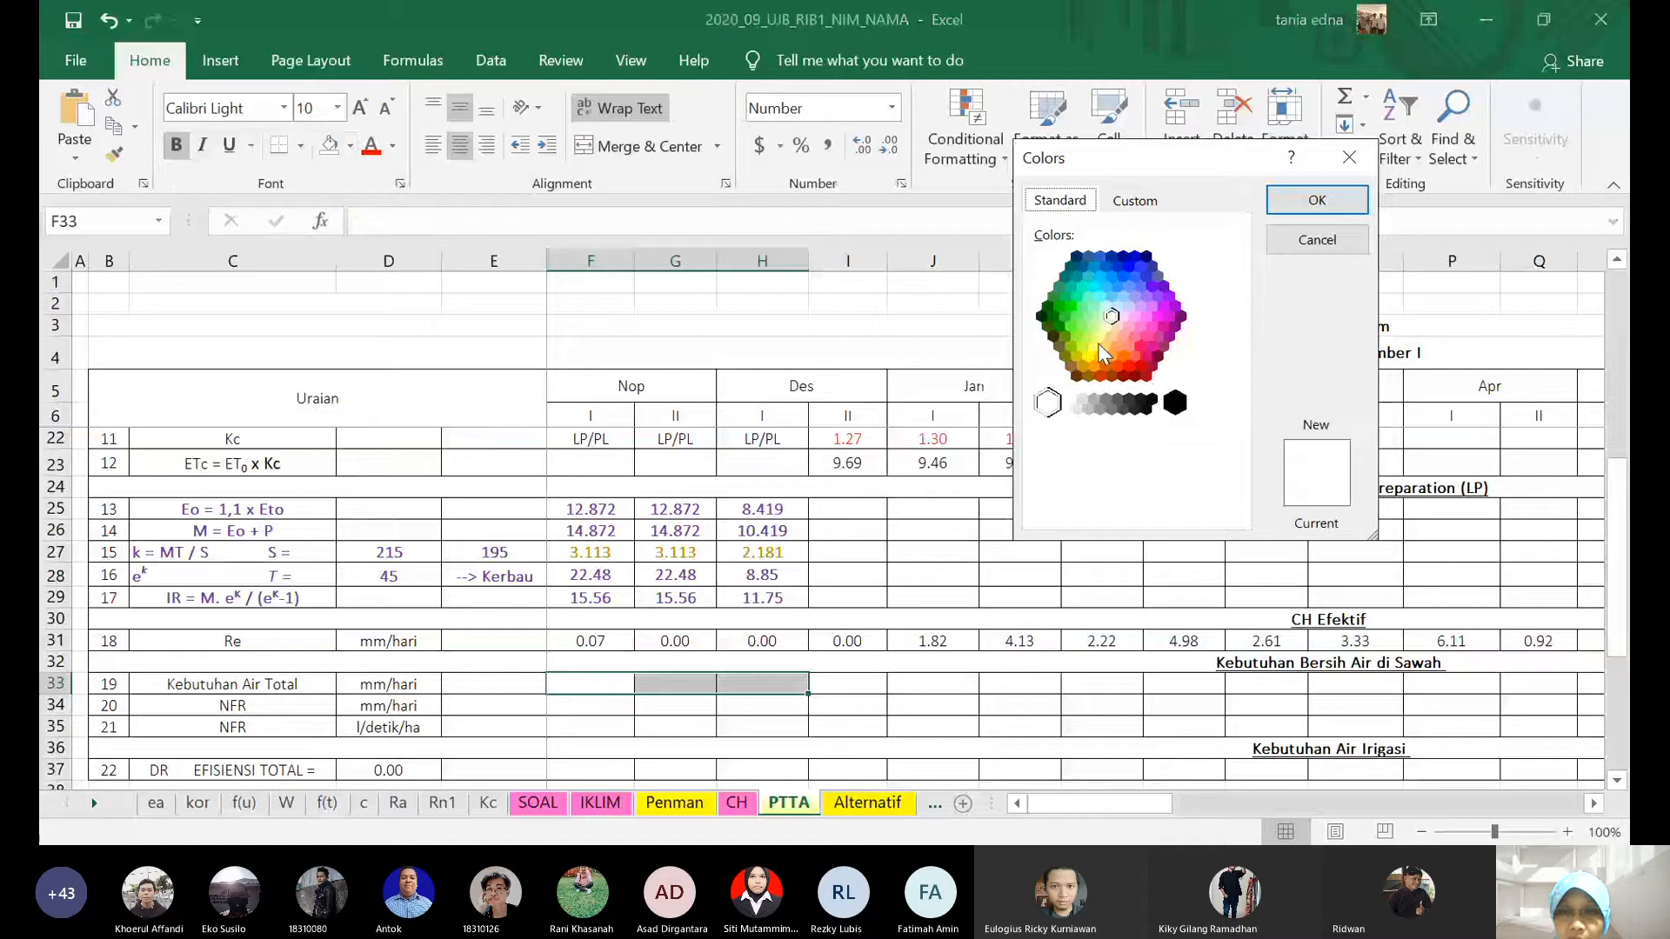
click(1112, 356)
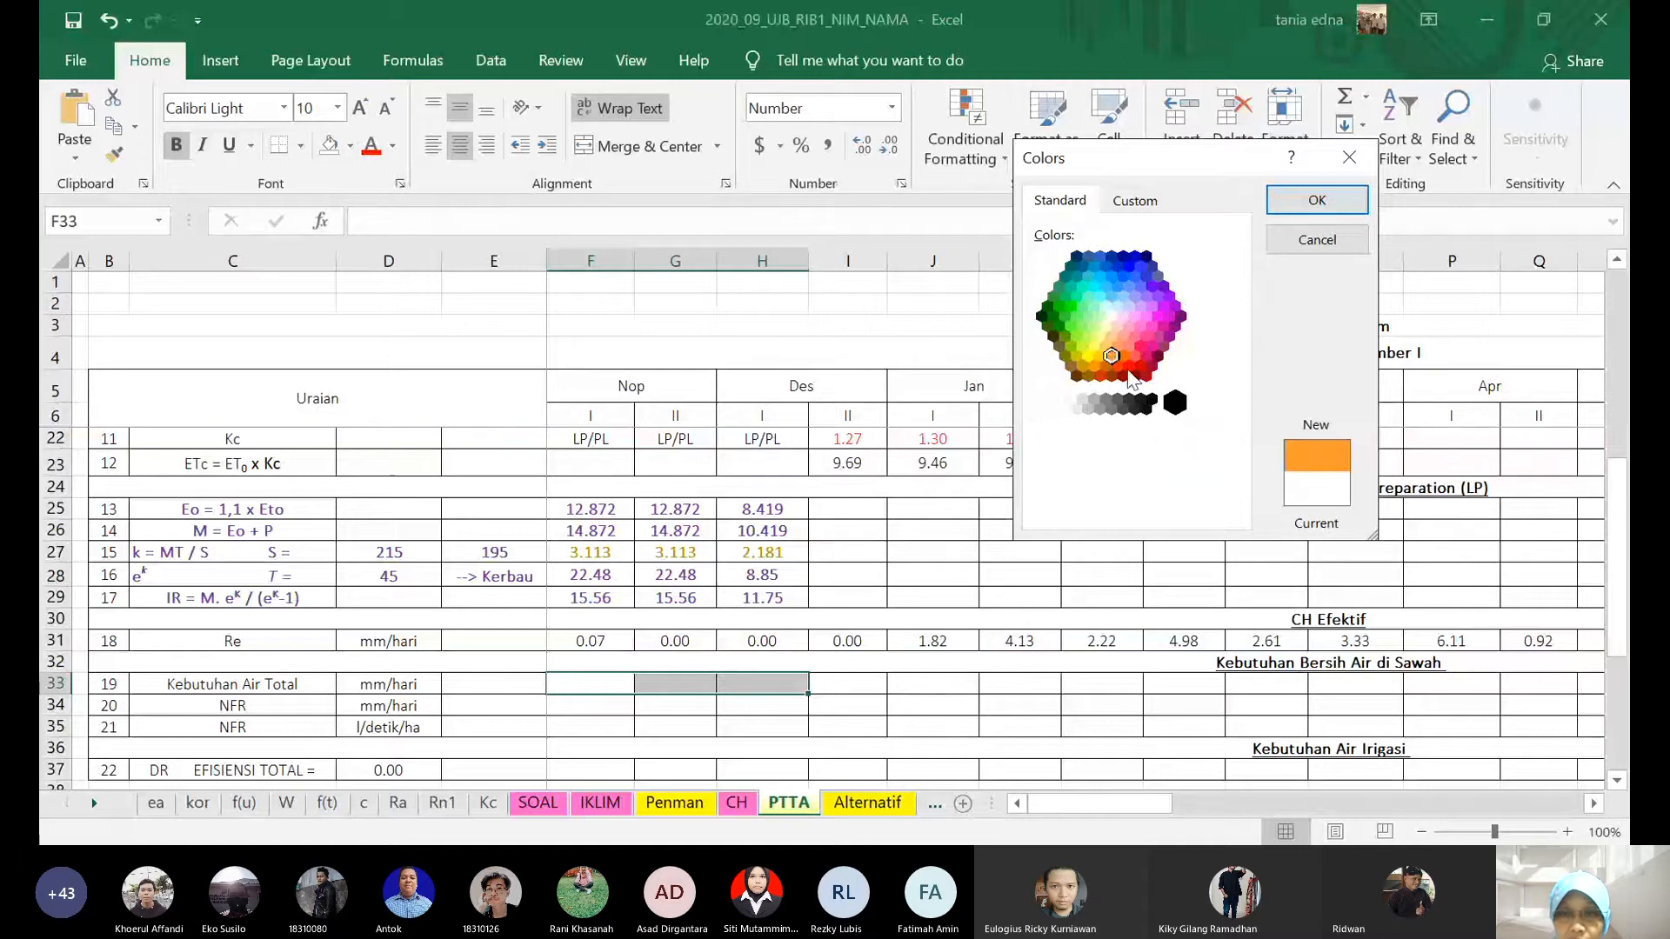
click(1083, 365)
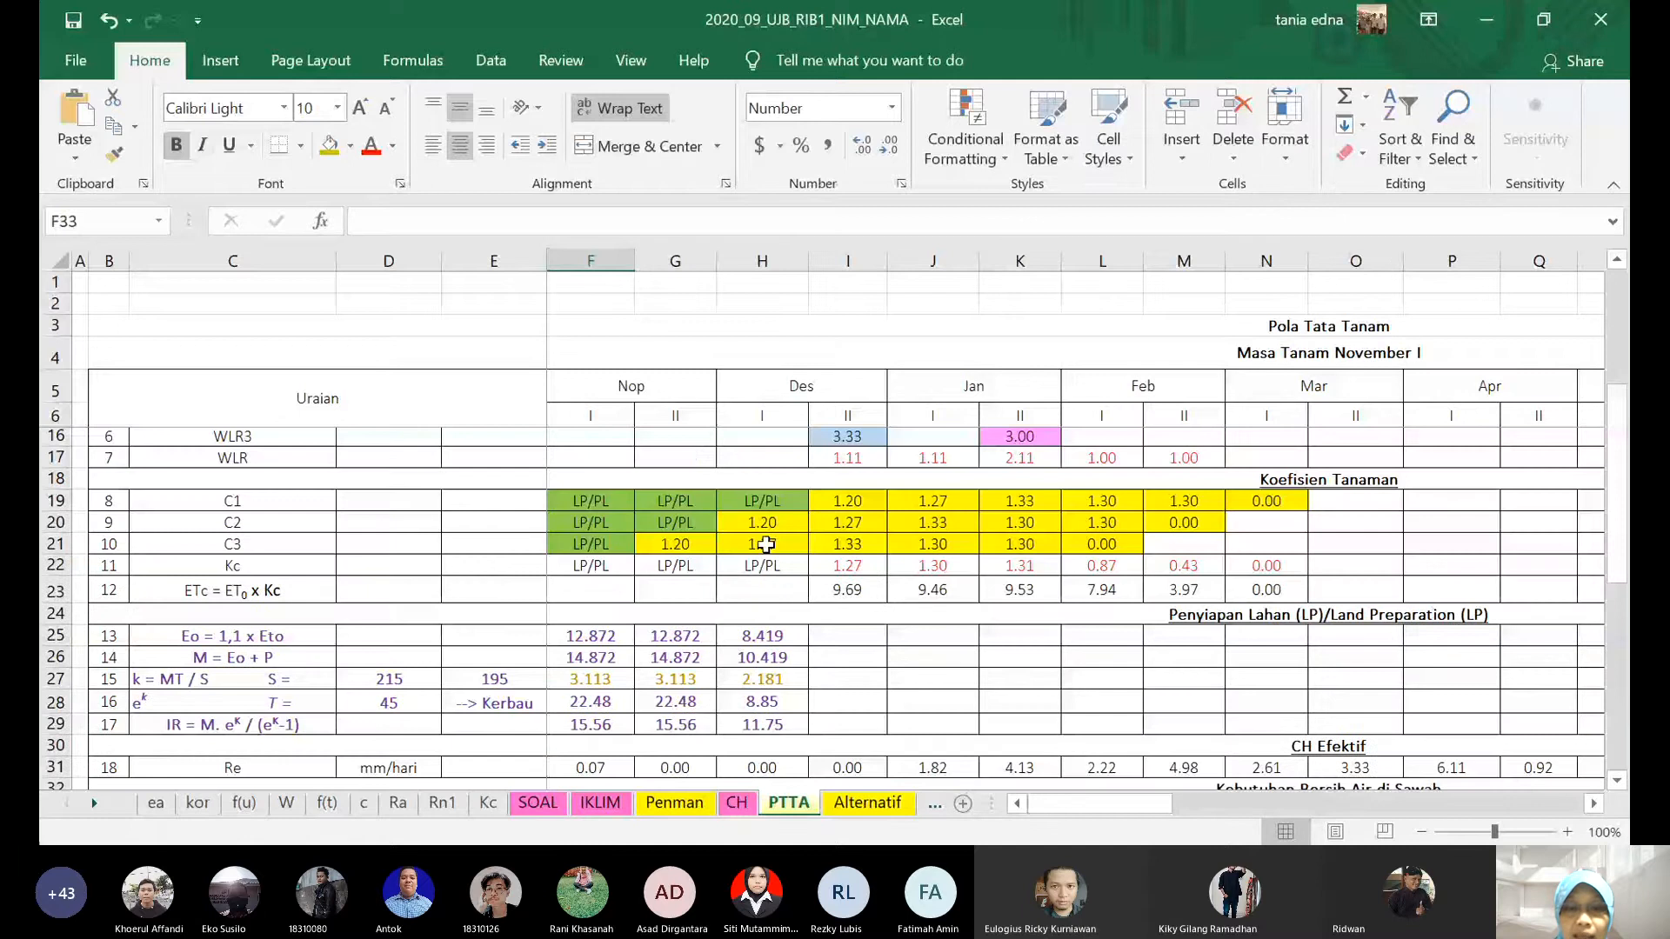
- Set Kebutuhan Air Total in F33 to =F29 and fill the formula across to H33
scroll(765, 545, down, 2)
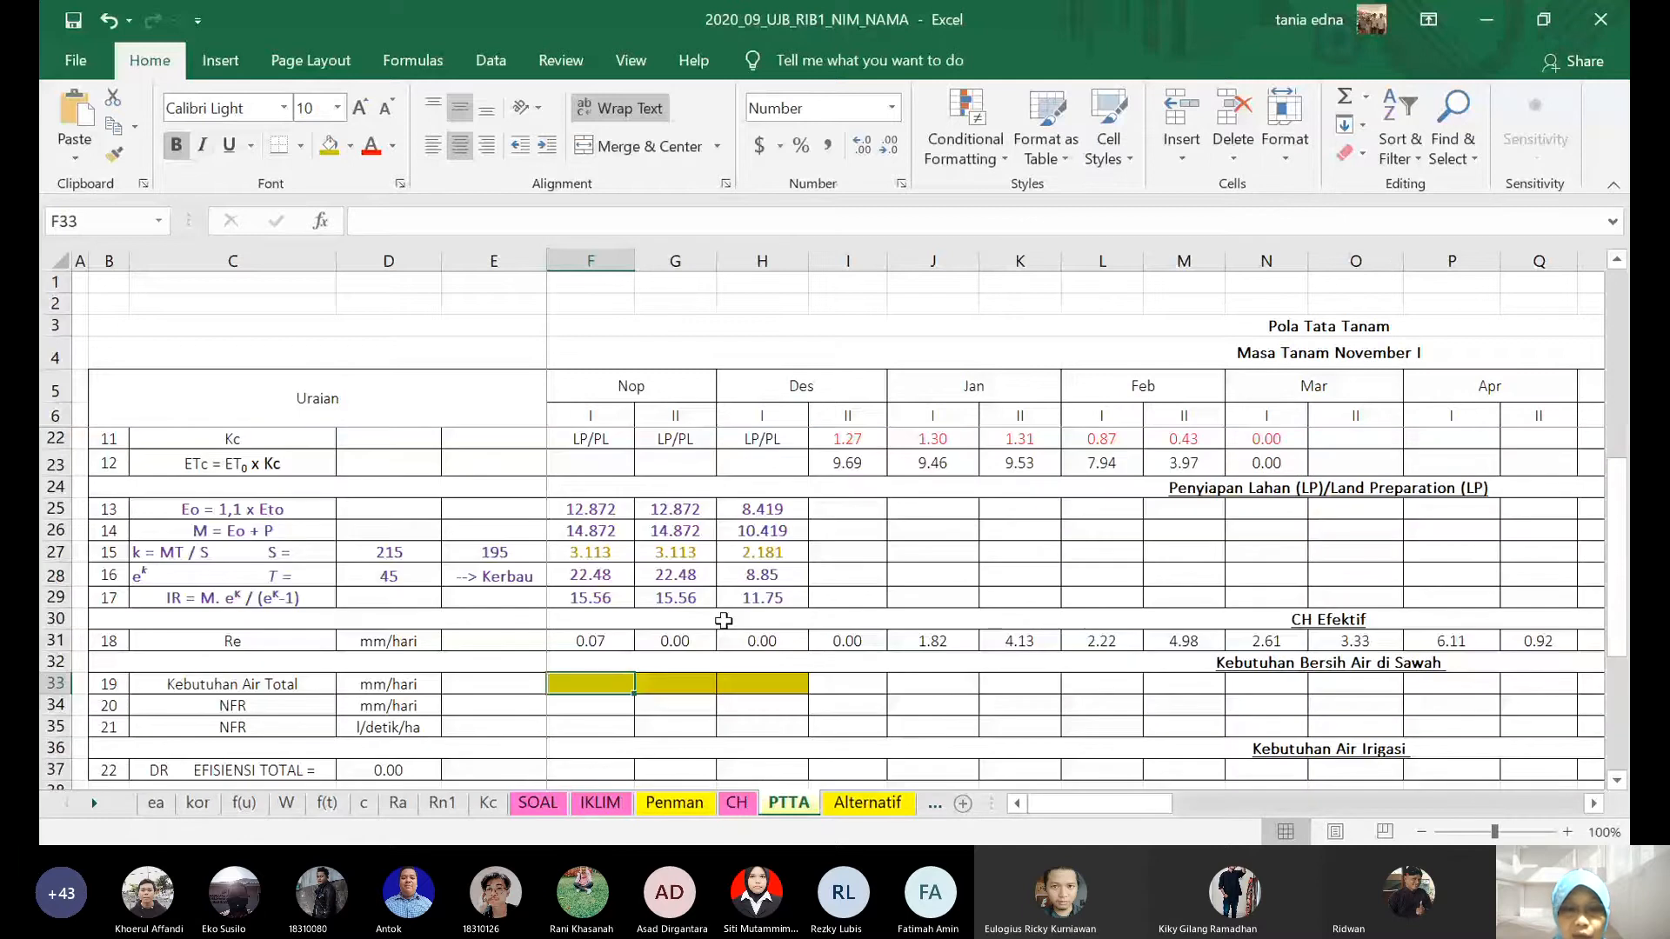
text(=)
scroll(626, 557, down, 1)
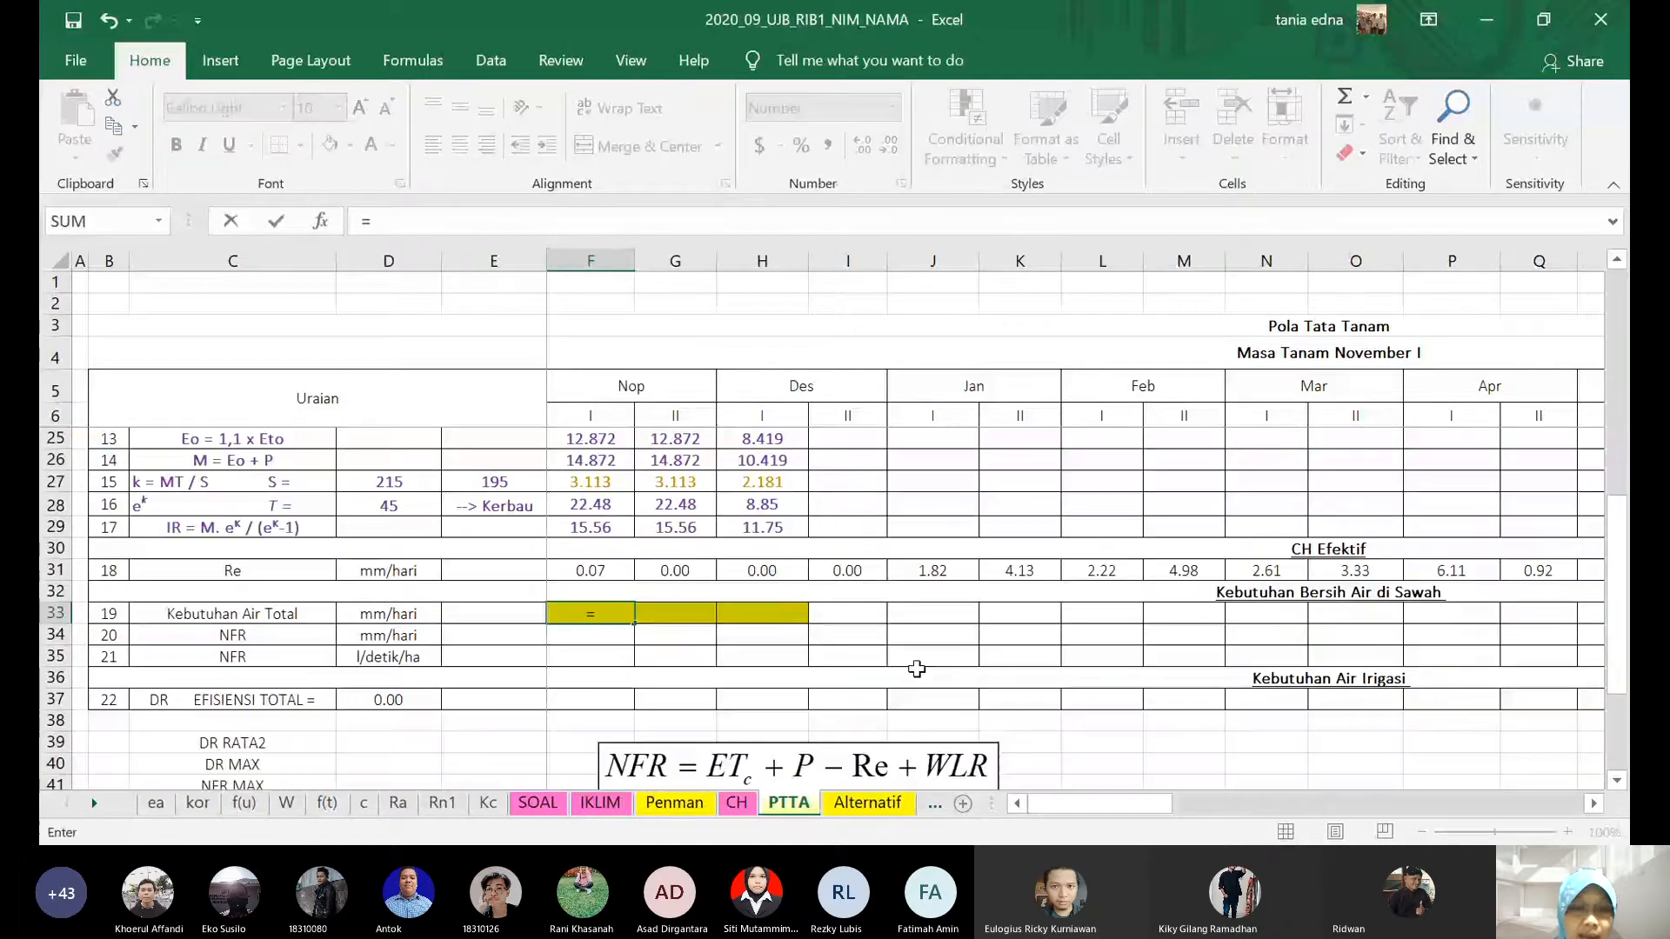
click(605, 522)
key(Return)
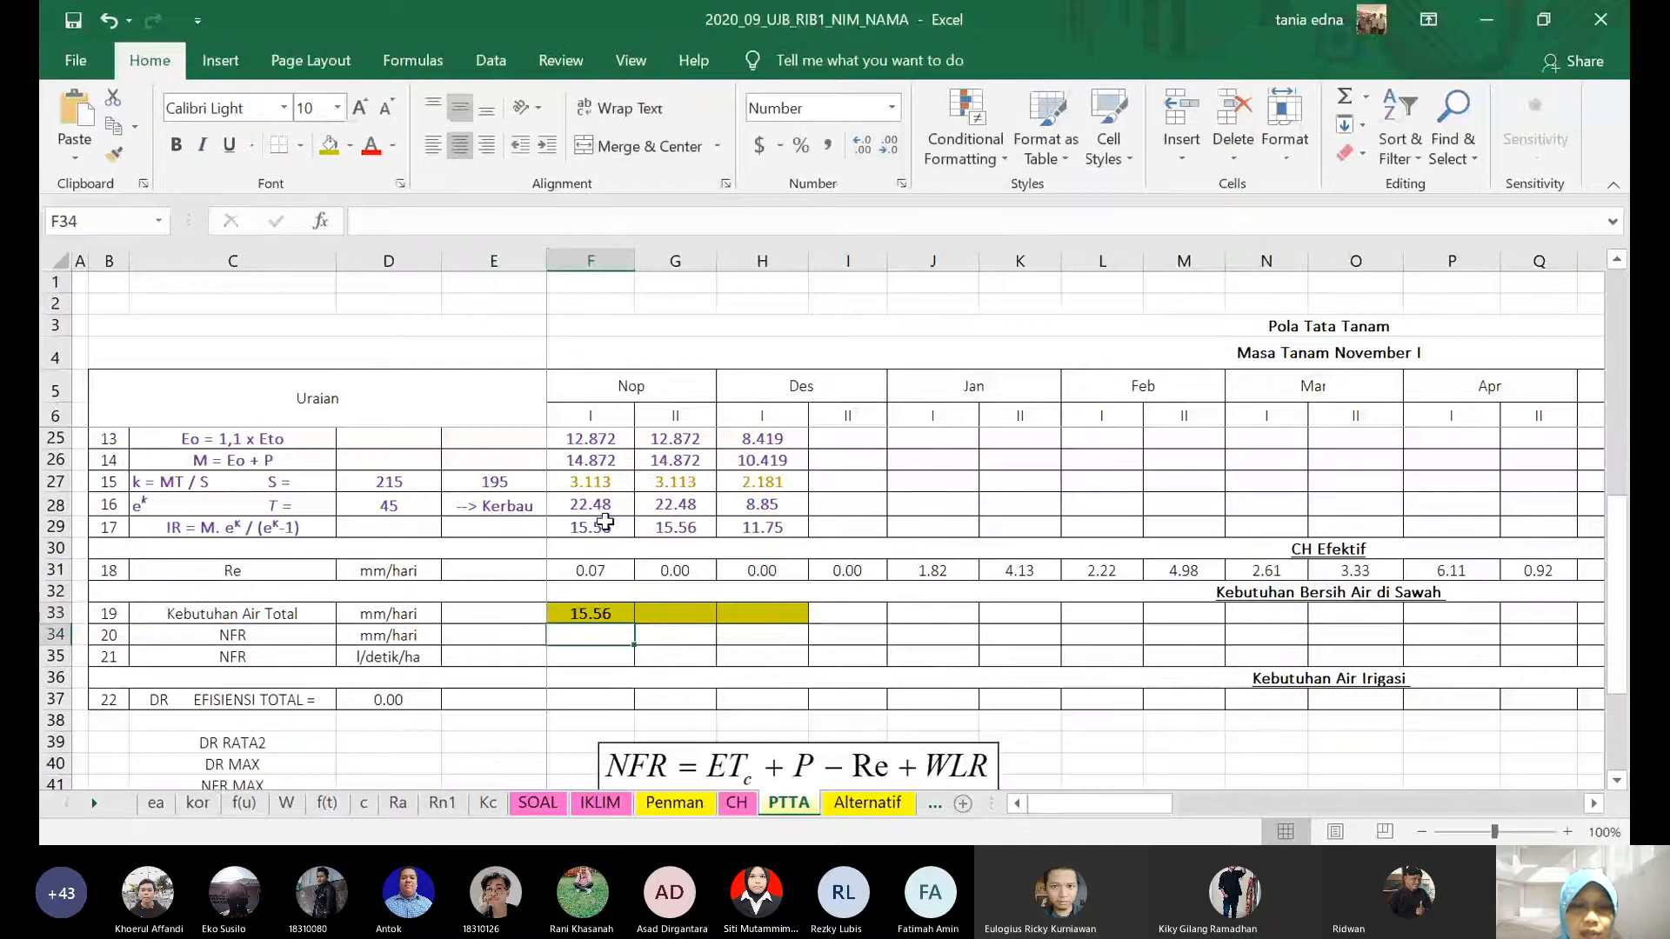
key(Up)
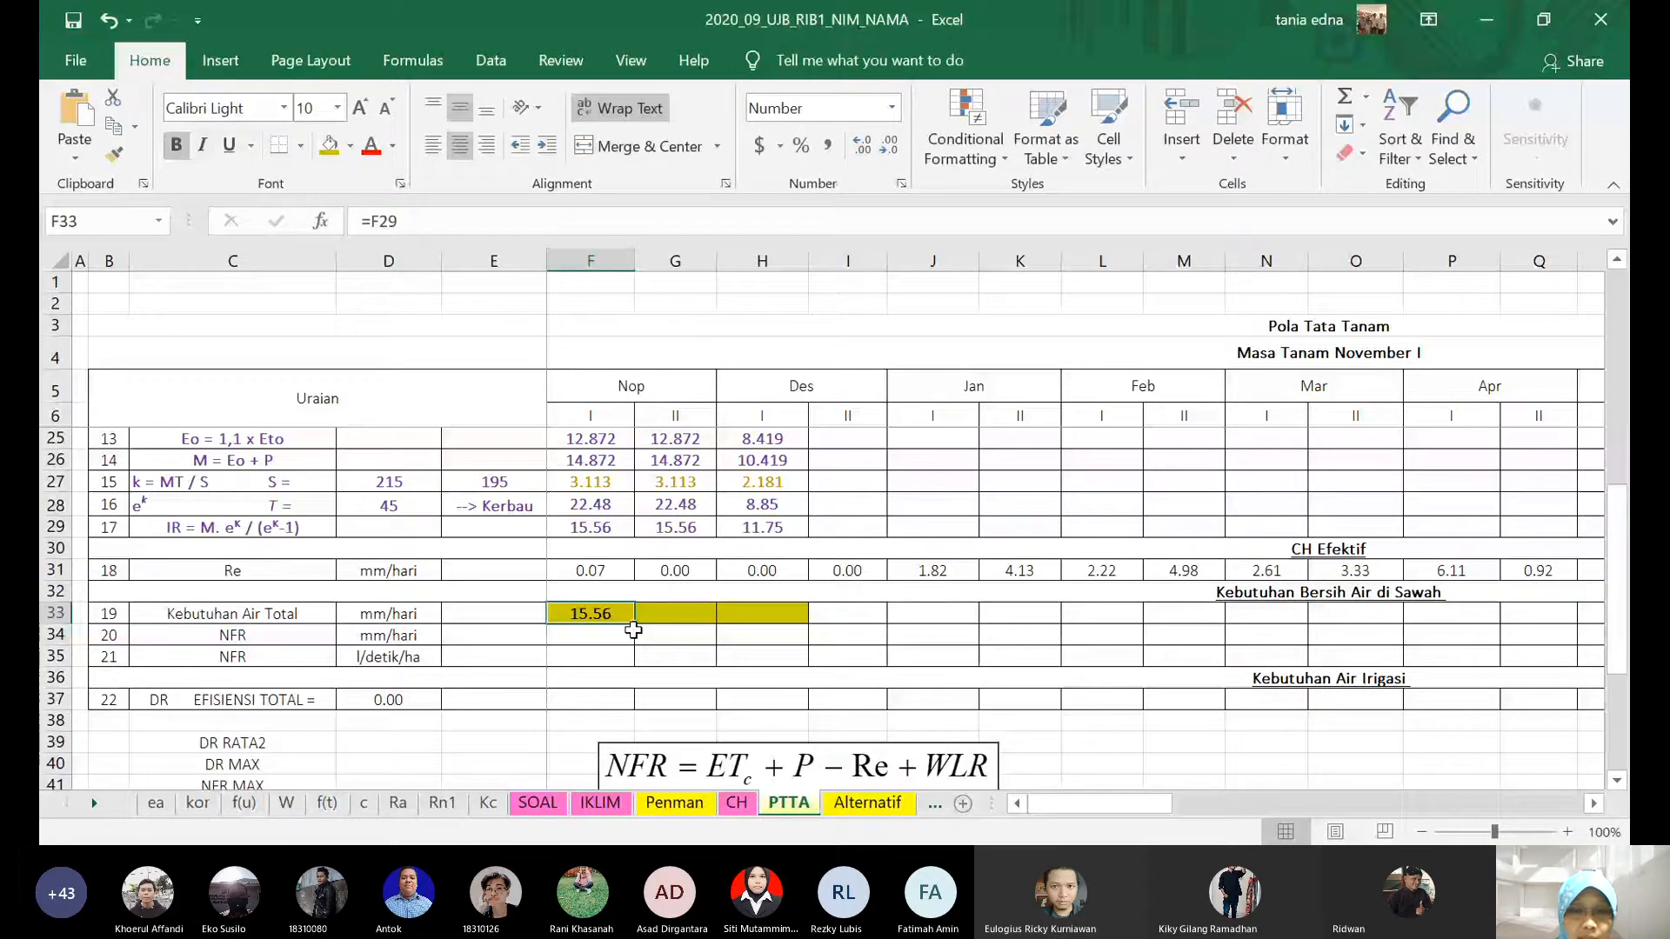
drag(634, 630, 811, 628)
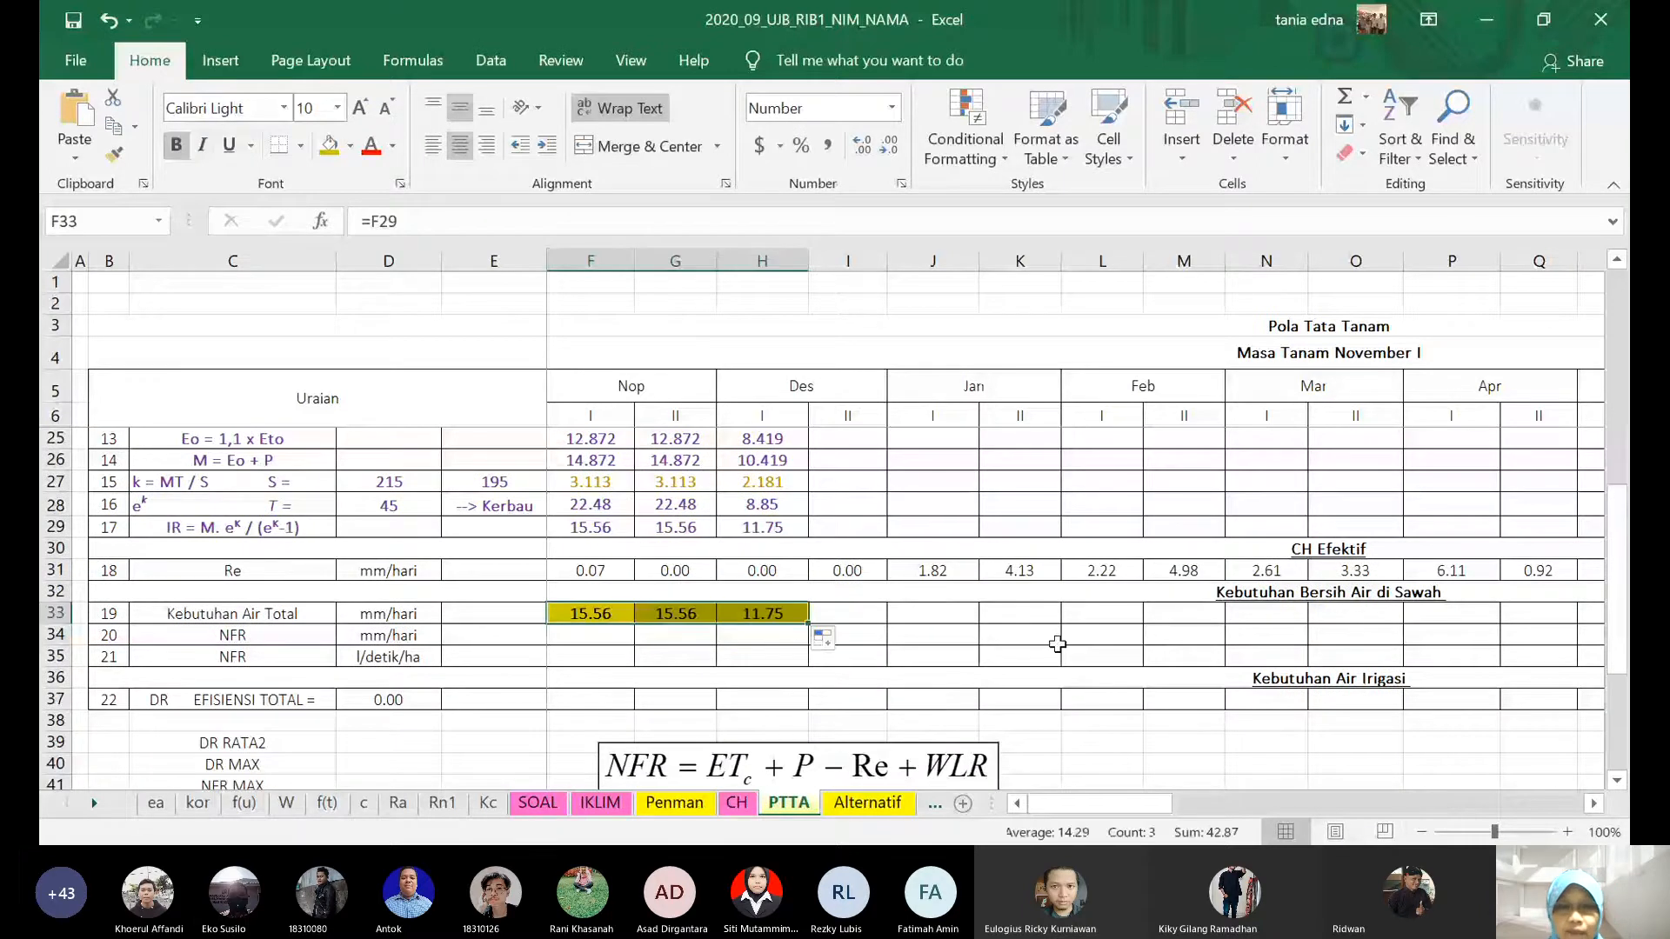
- Enter the formula =I23+I12+I17 in cell I33, the Kebutuhan Air Total for Des II
scroll(1146, 661, up, 1)
scroll(1146, 661, down, 1)
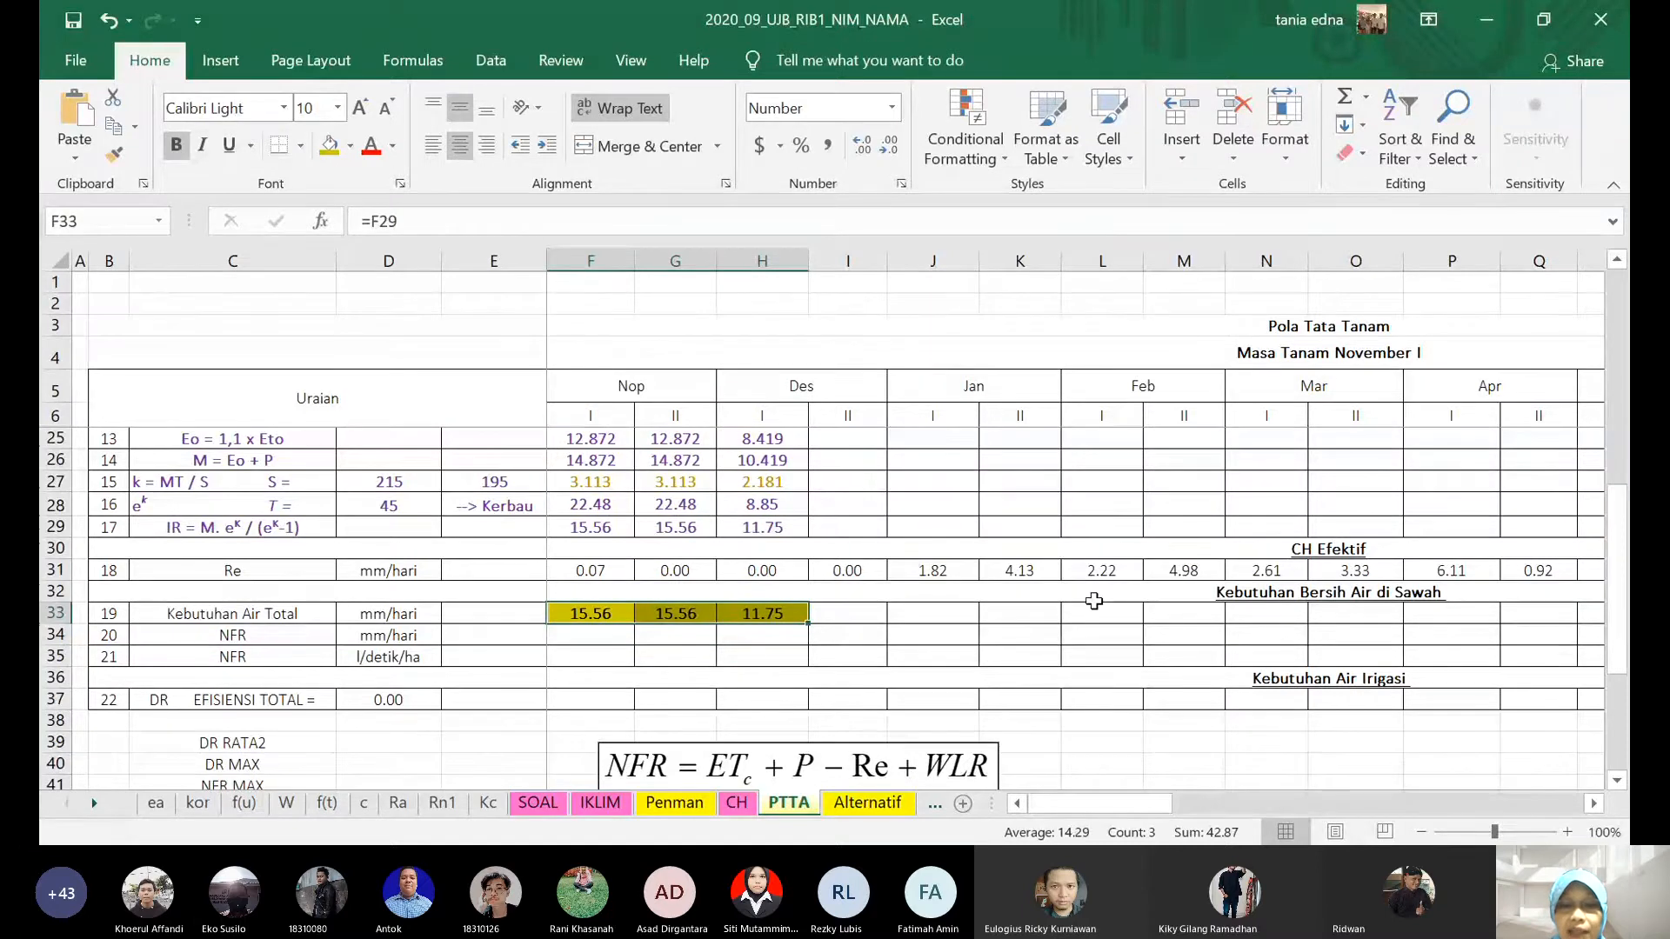
scroll(1094, 601, down, 2)
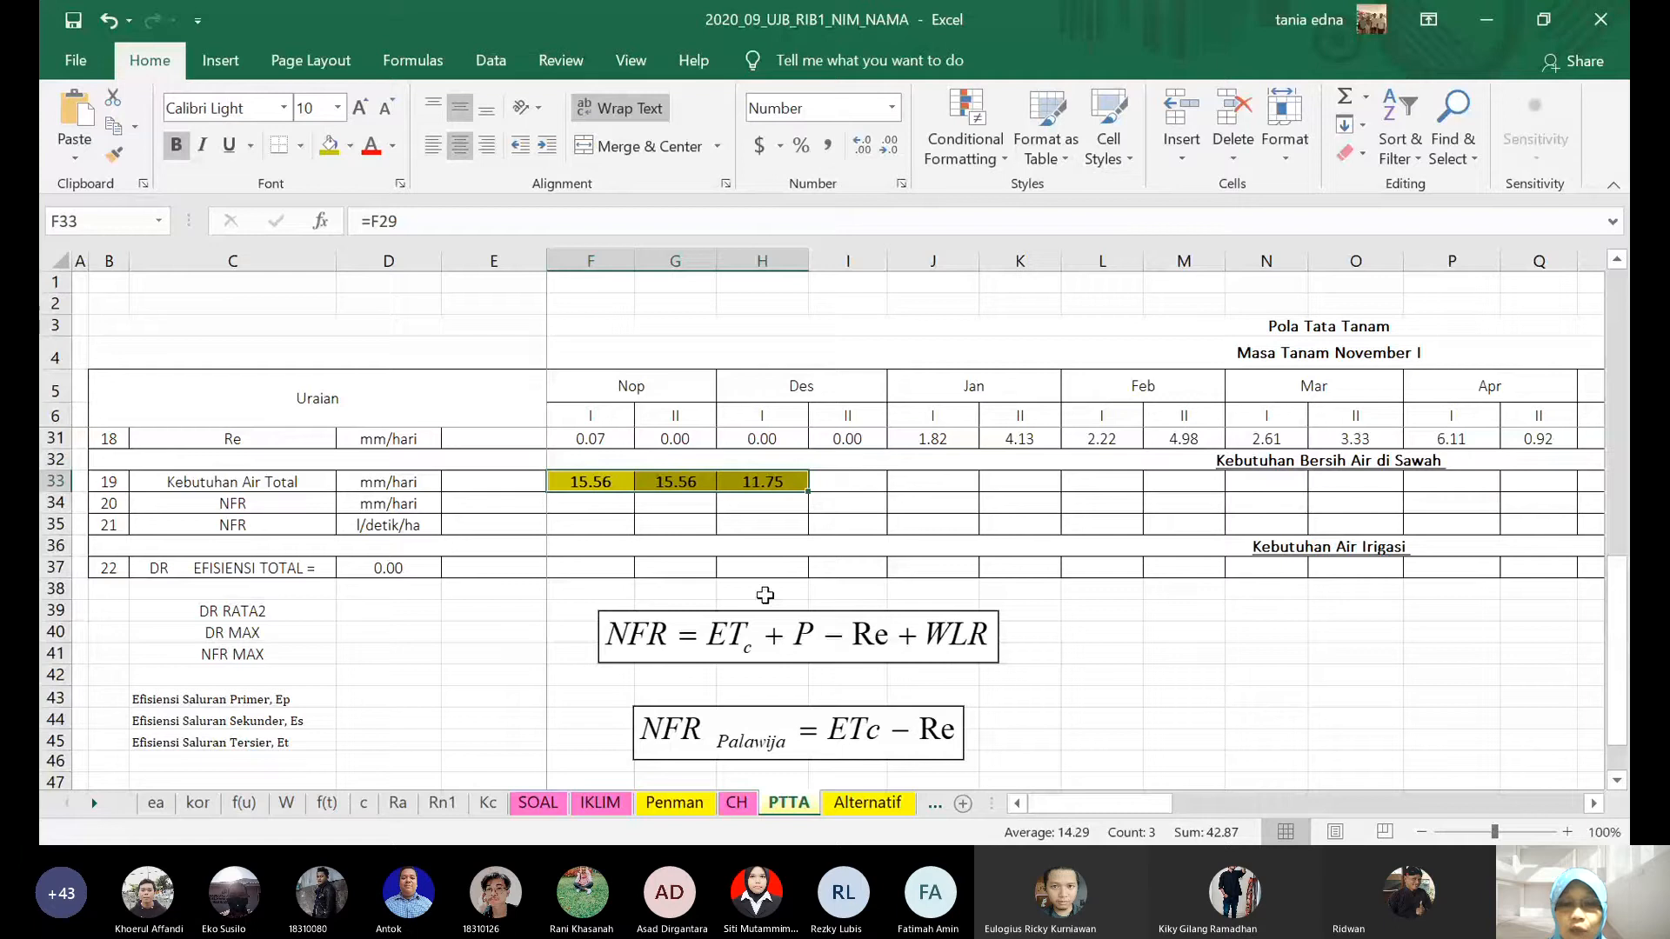
scroll(856, 540, up, 1)
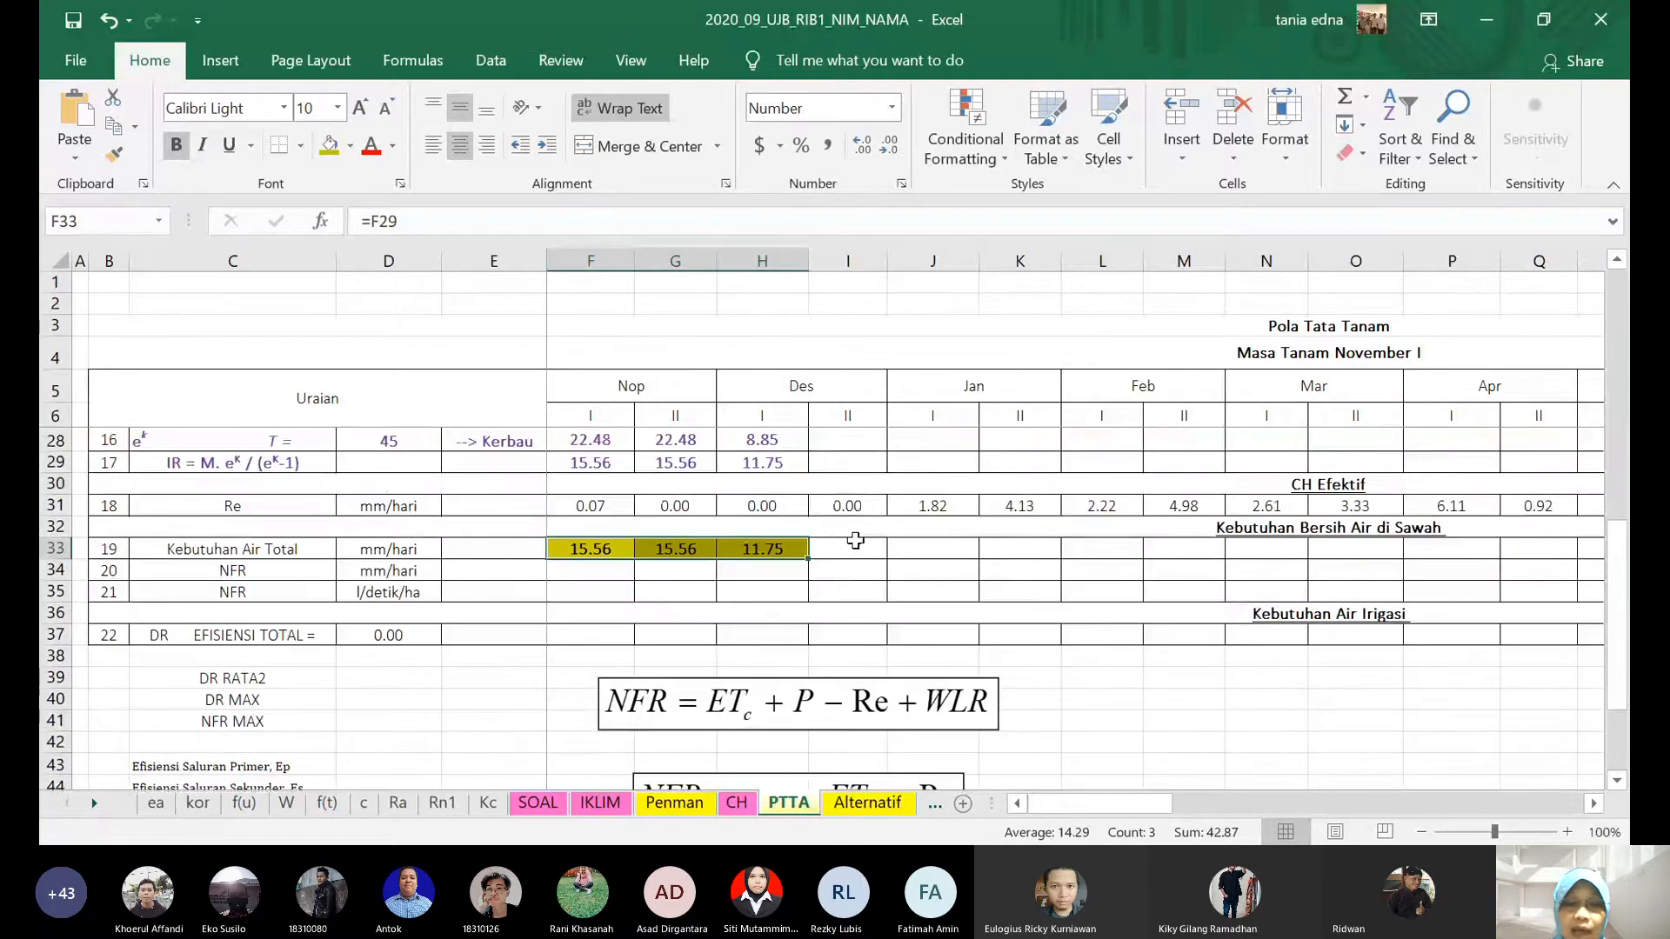
click(856, 540)
text(=)
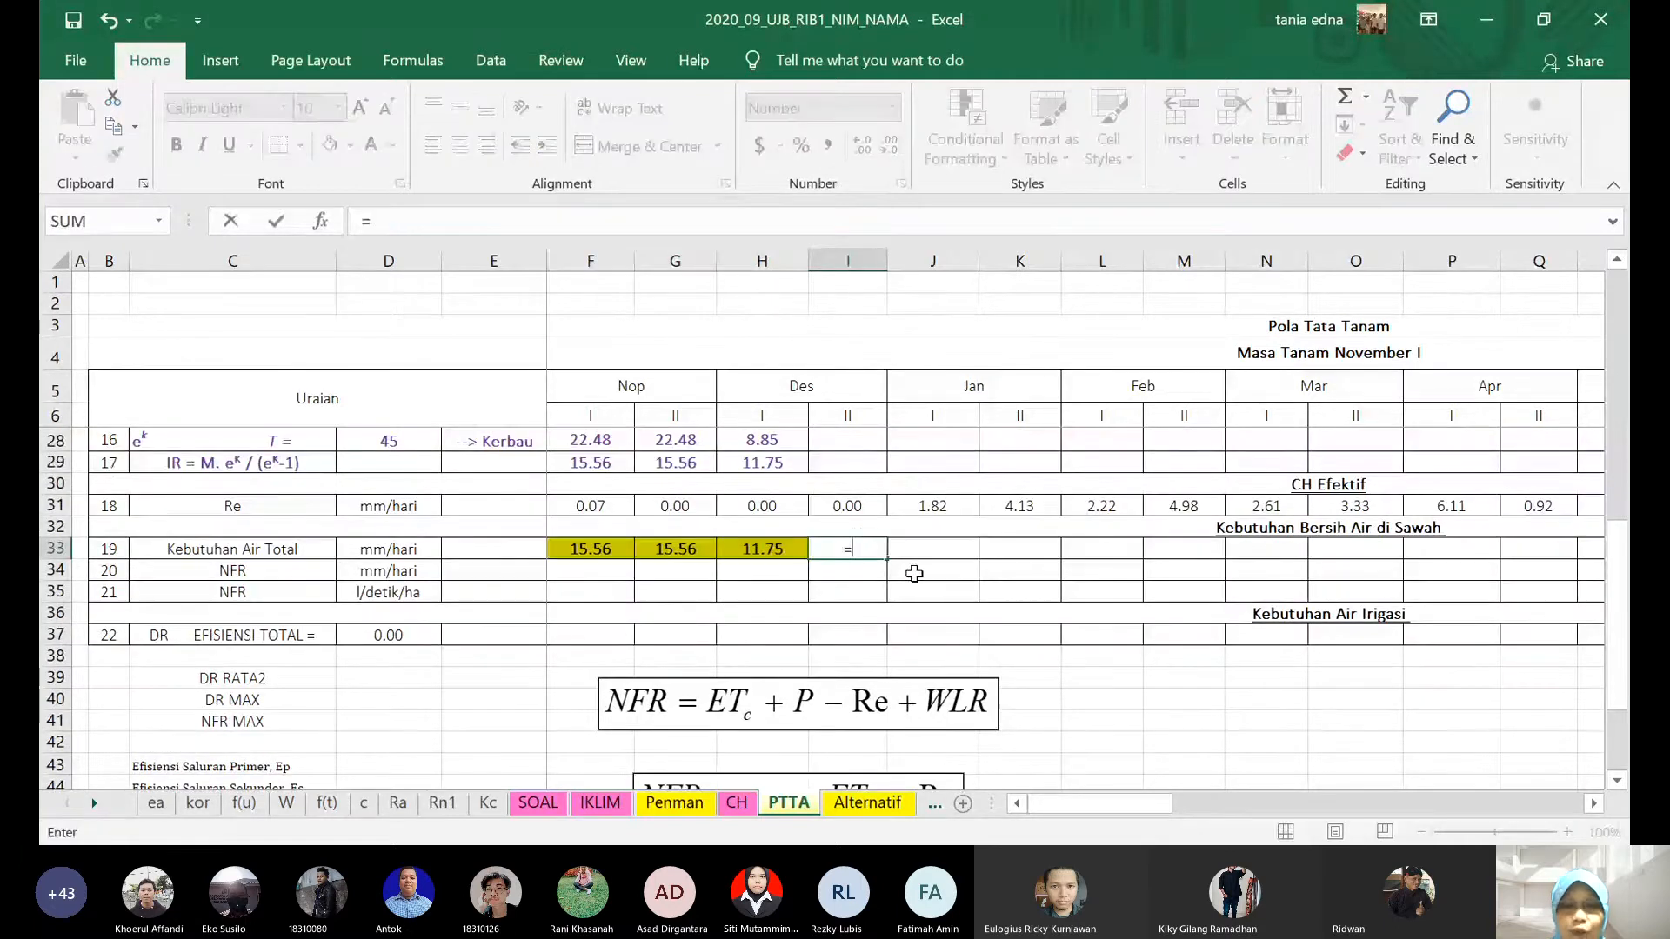
scroll(914, 574, up, 2)
scroll(922, 570, up, 4)
scroll(929, 569, down, 1)
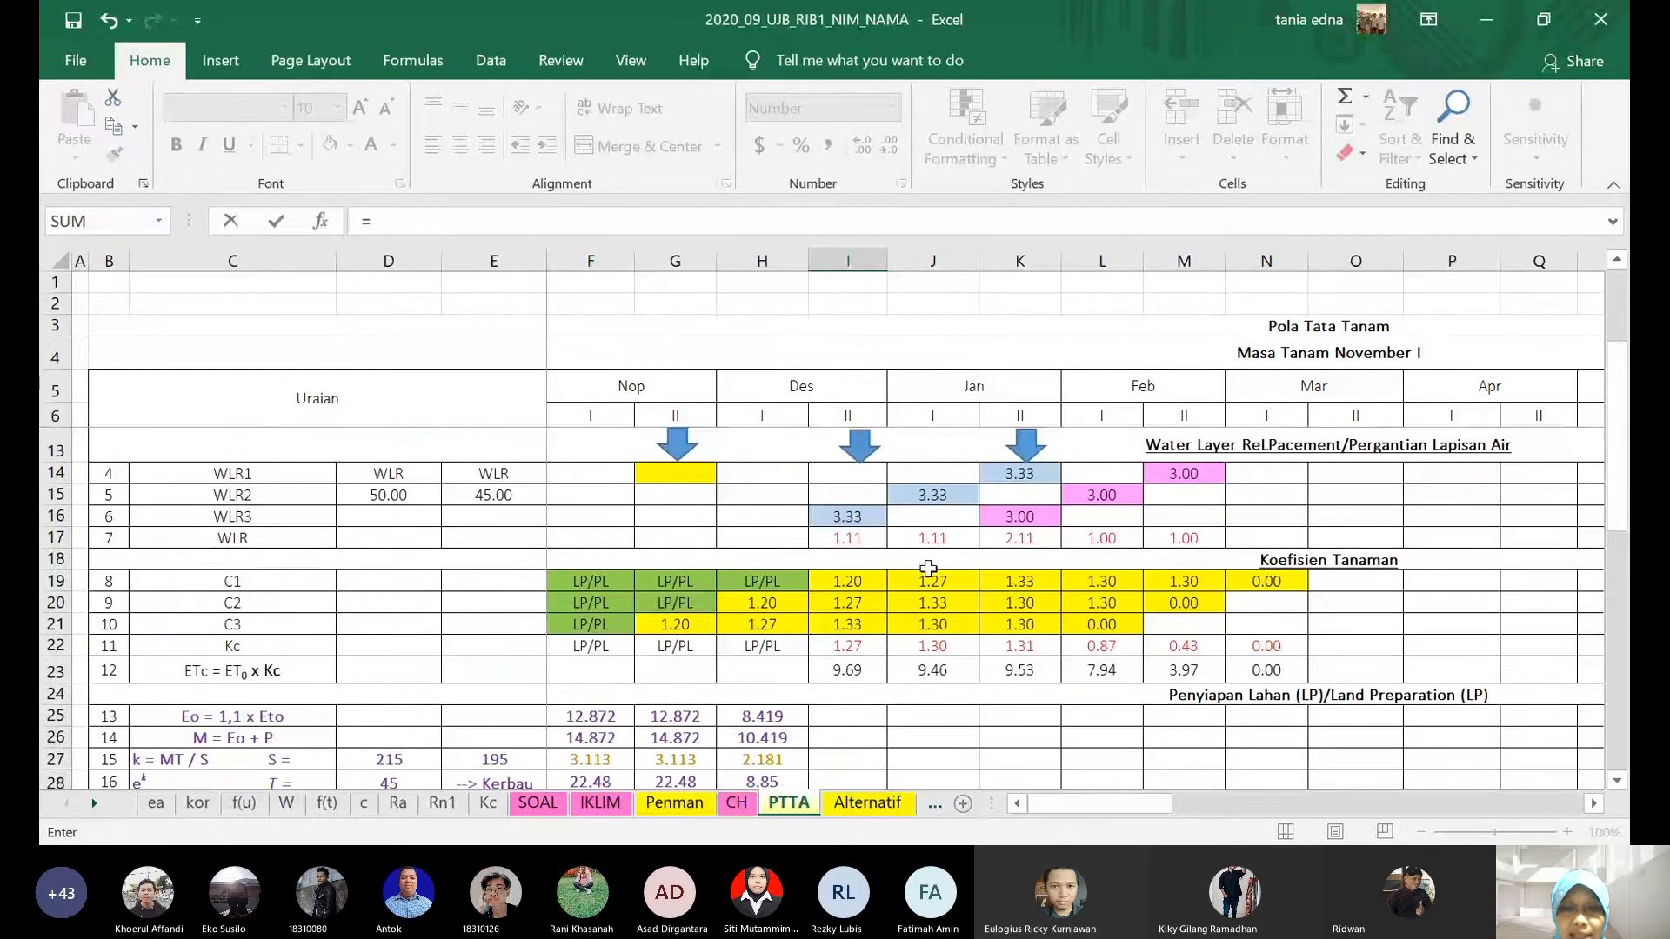
click(861, 671)
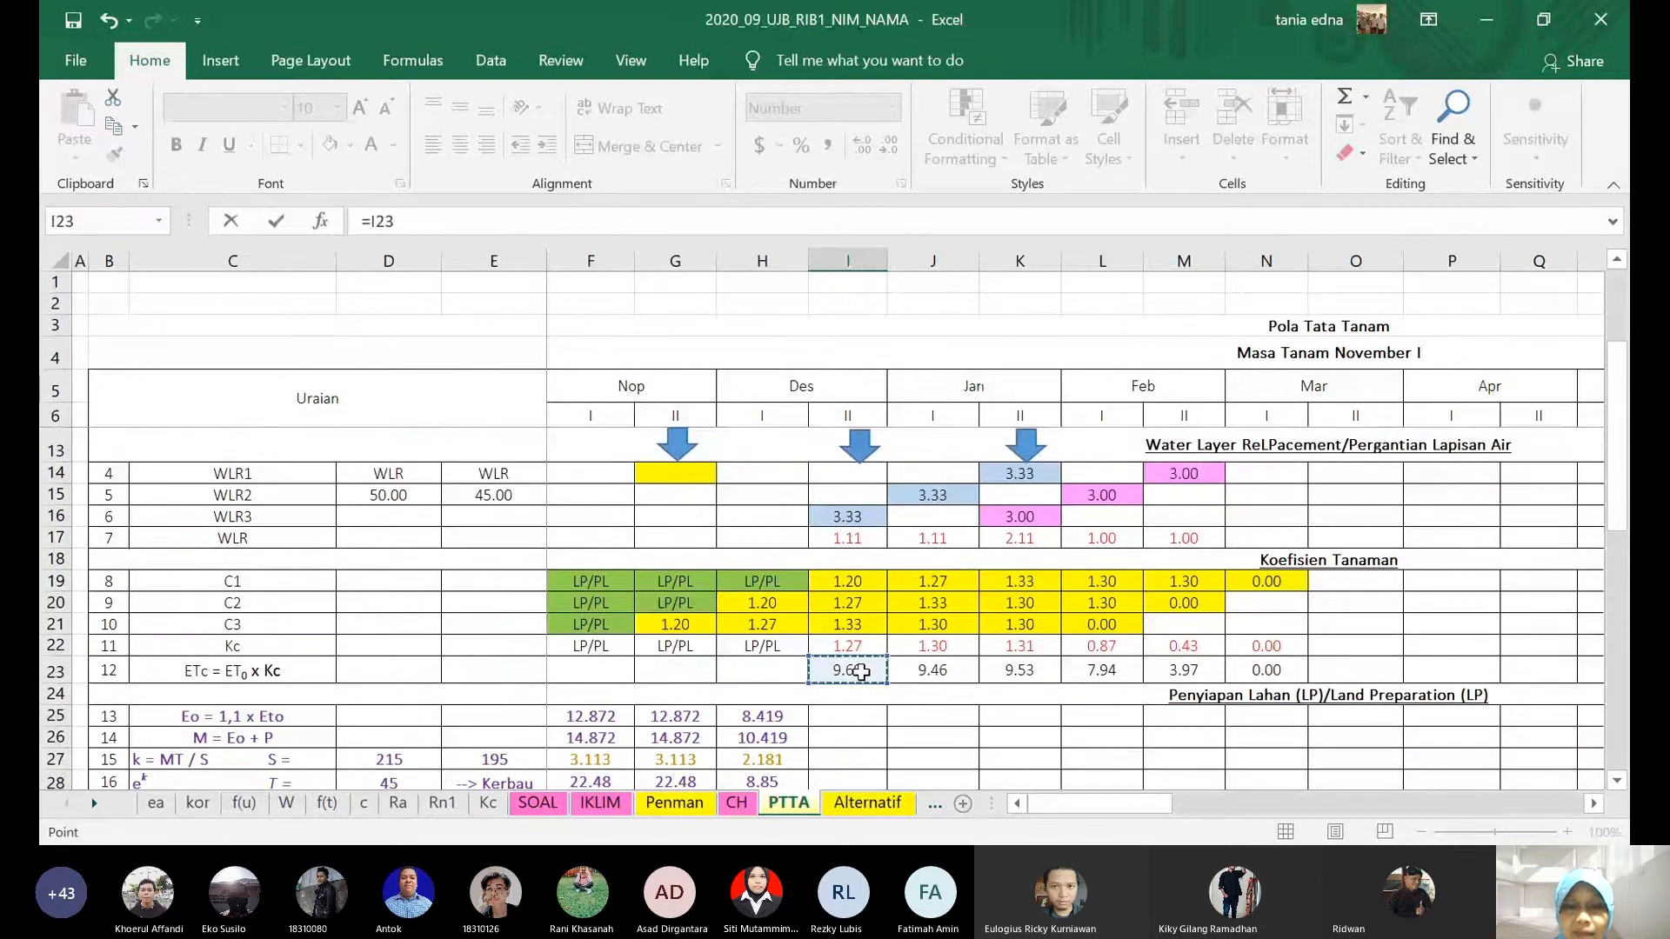
text(+)
scroll(1088, 670, down, 6)
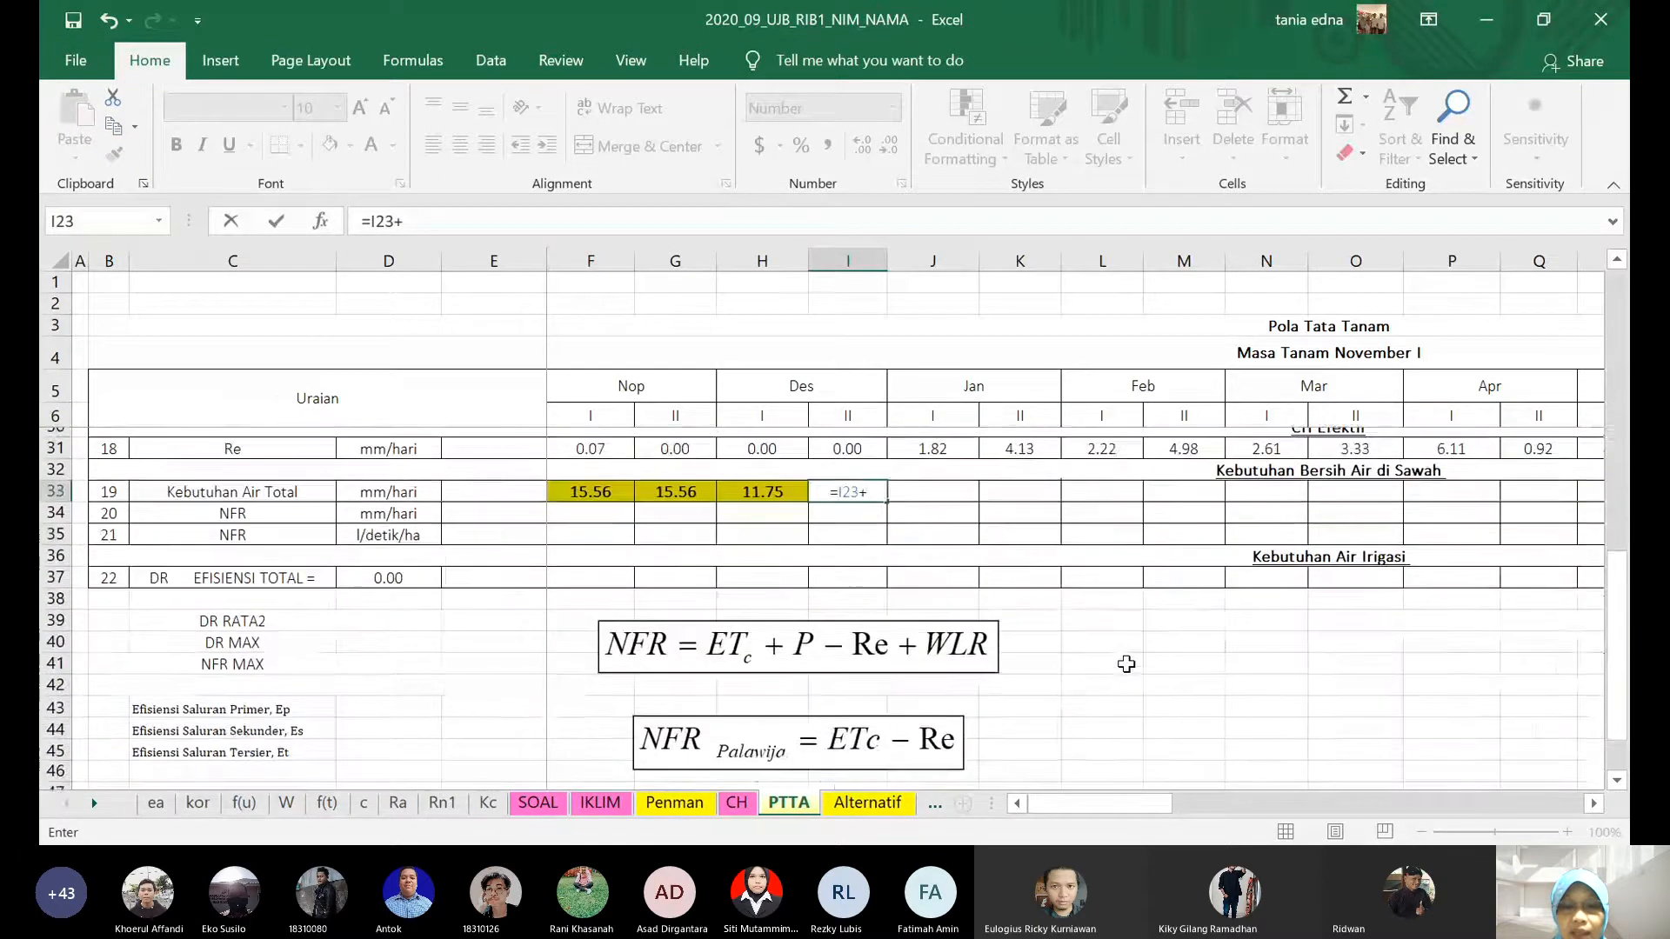
scroll(1127, 663, down, 1)
scroll(1087, 609, up, 4)
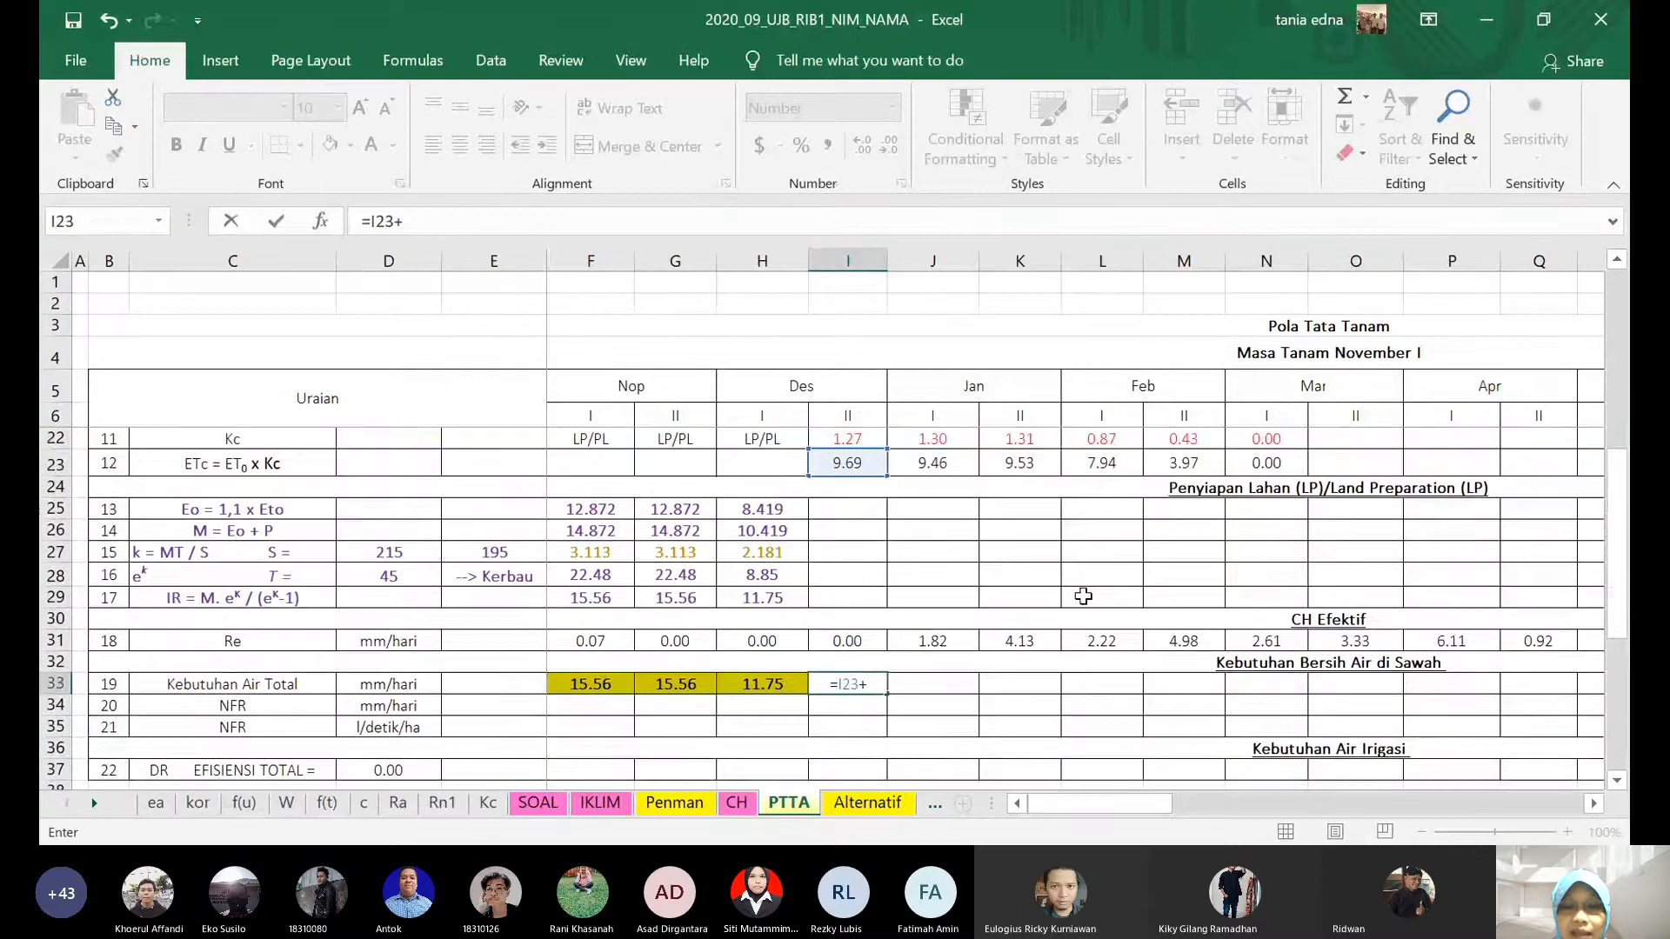
scroll(1083, 596, up, 3)
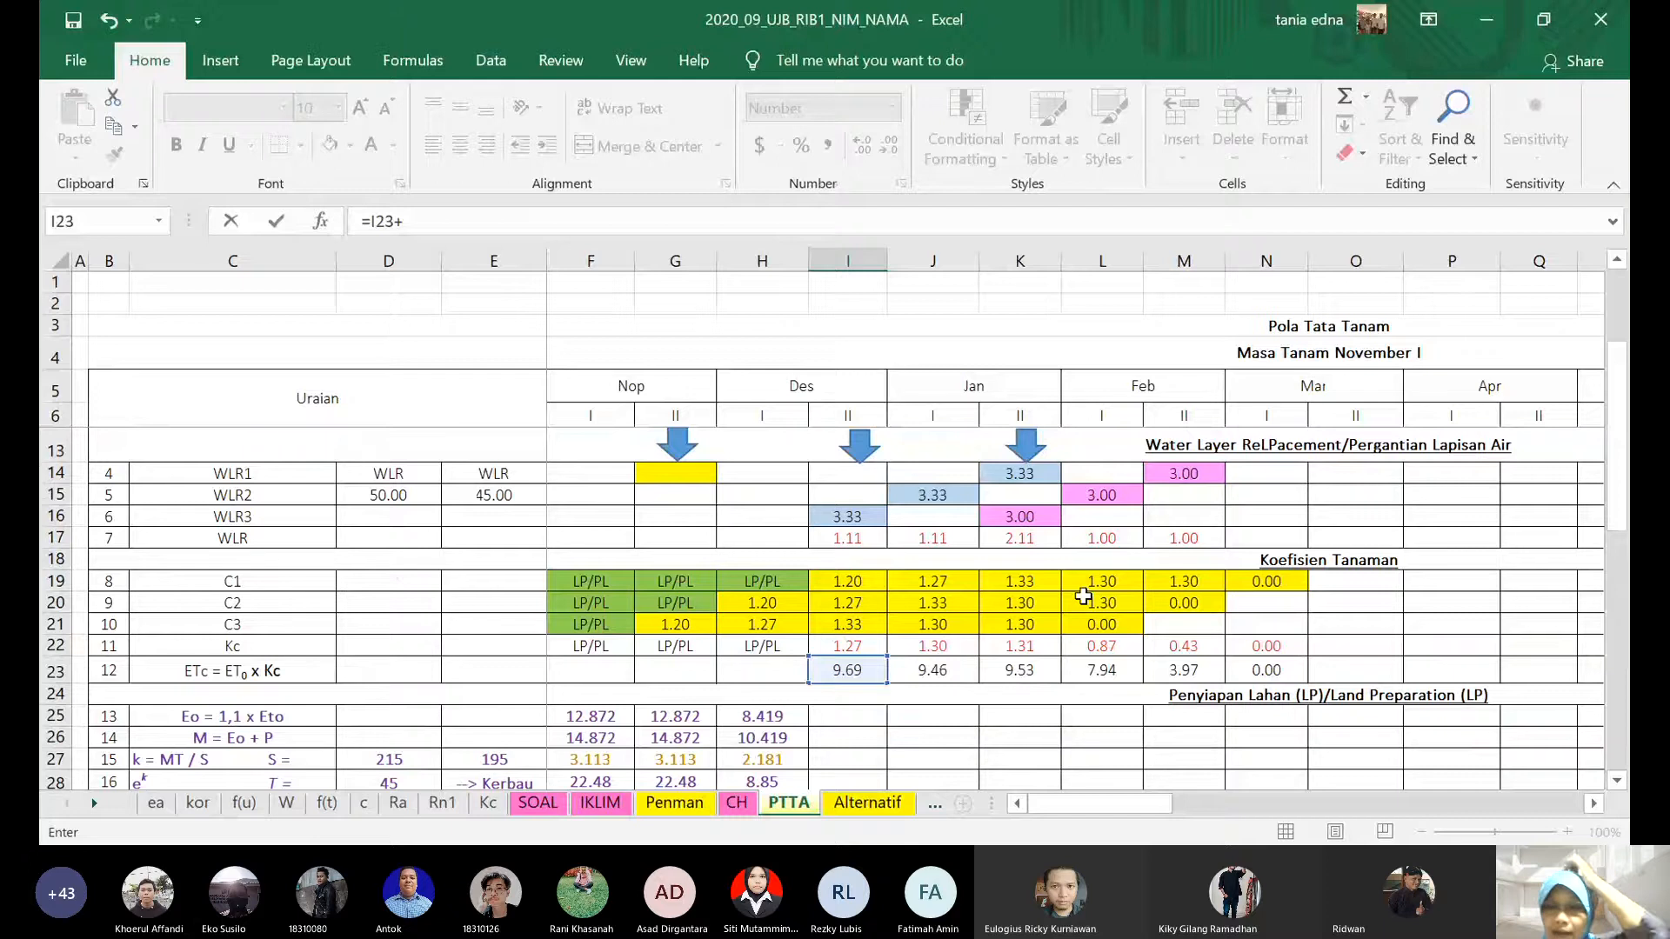
text(I12+I17)
key(ctrl+Return)
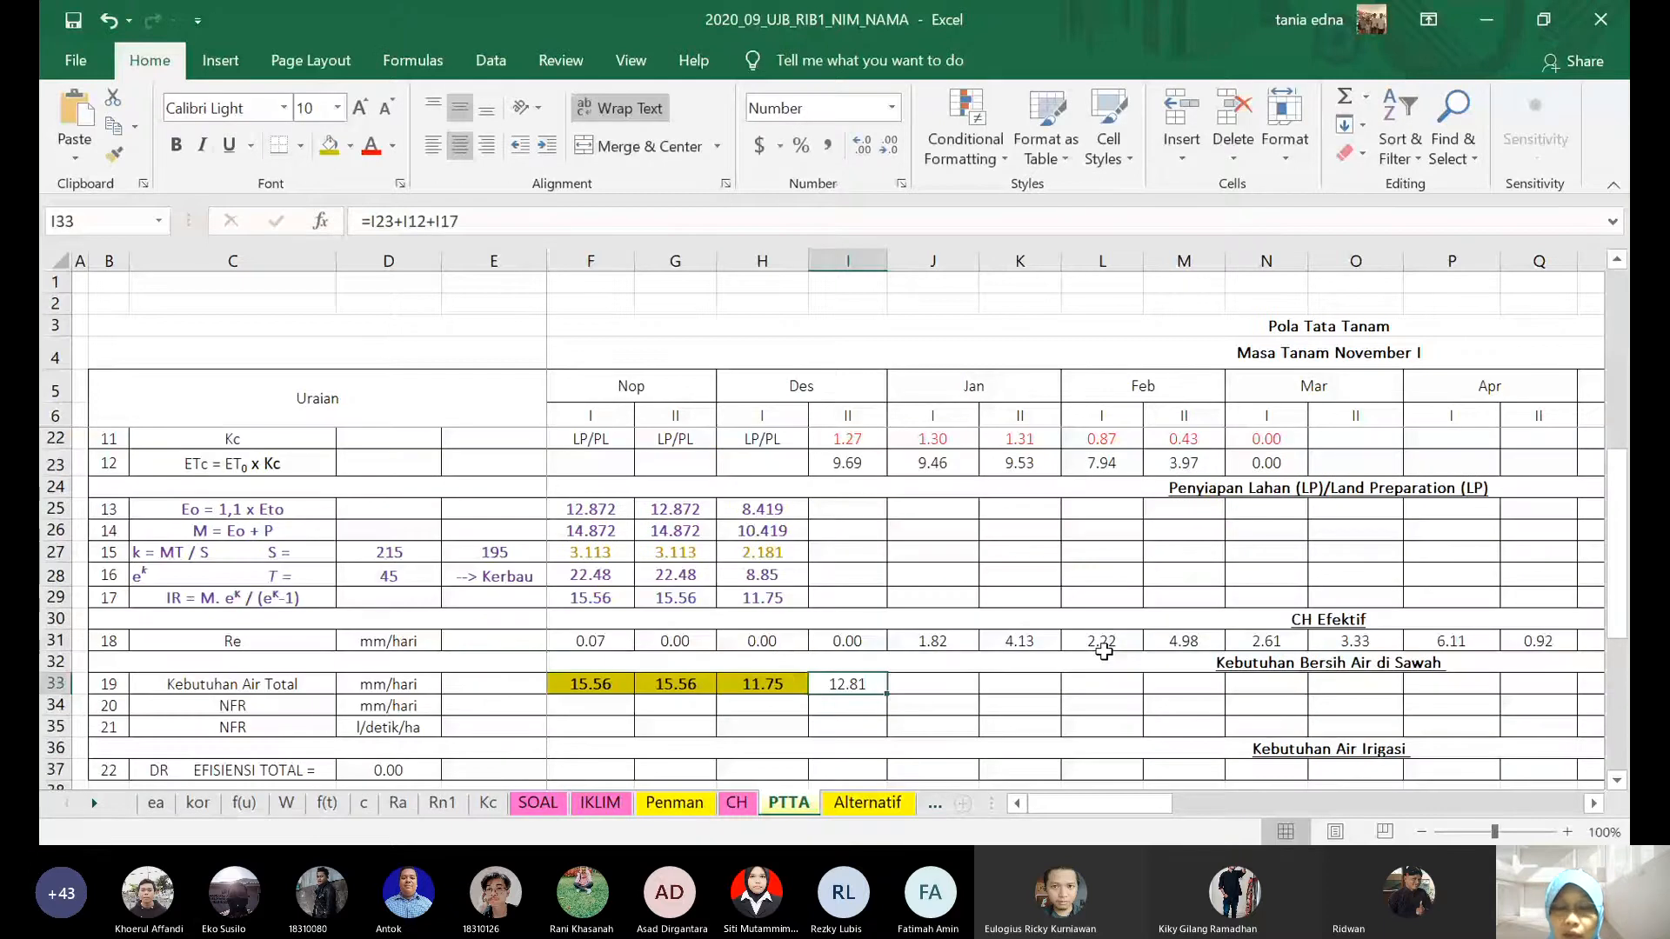
- Fill the Kebutuhan Air Total formula from Des II across to Mar I (I33 to N33)
scroll(1103, 650, down, 1)
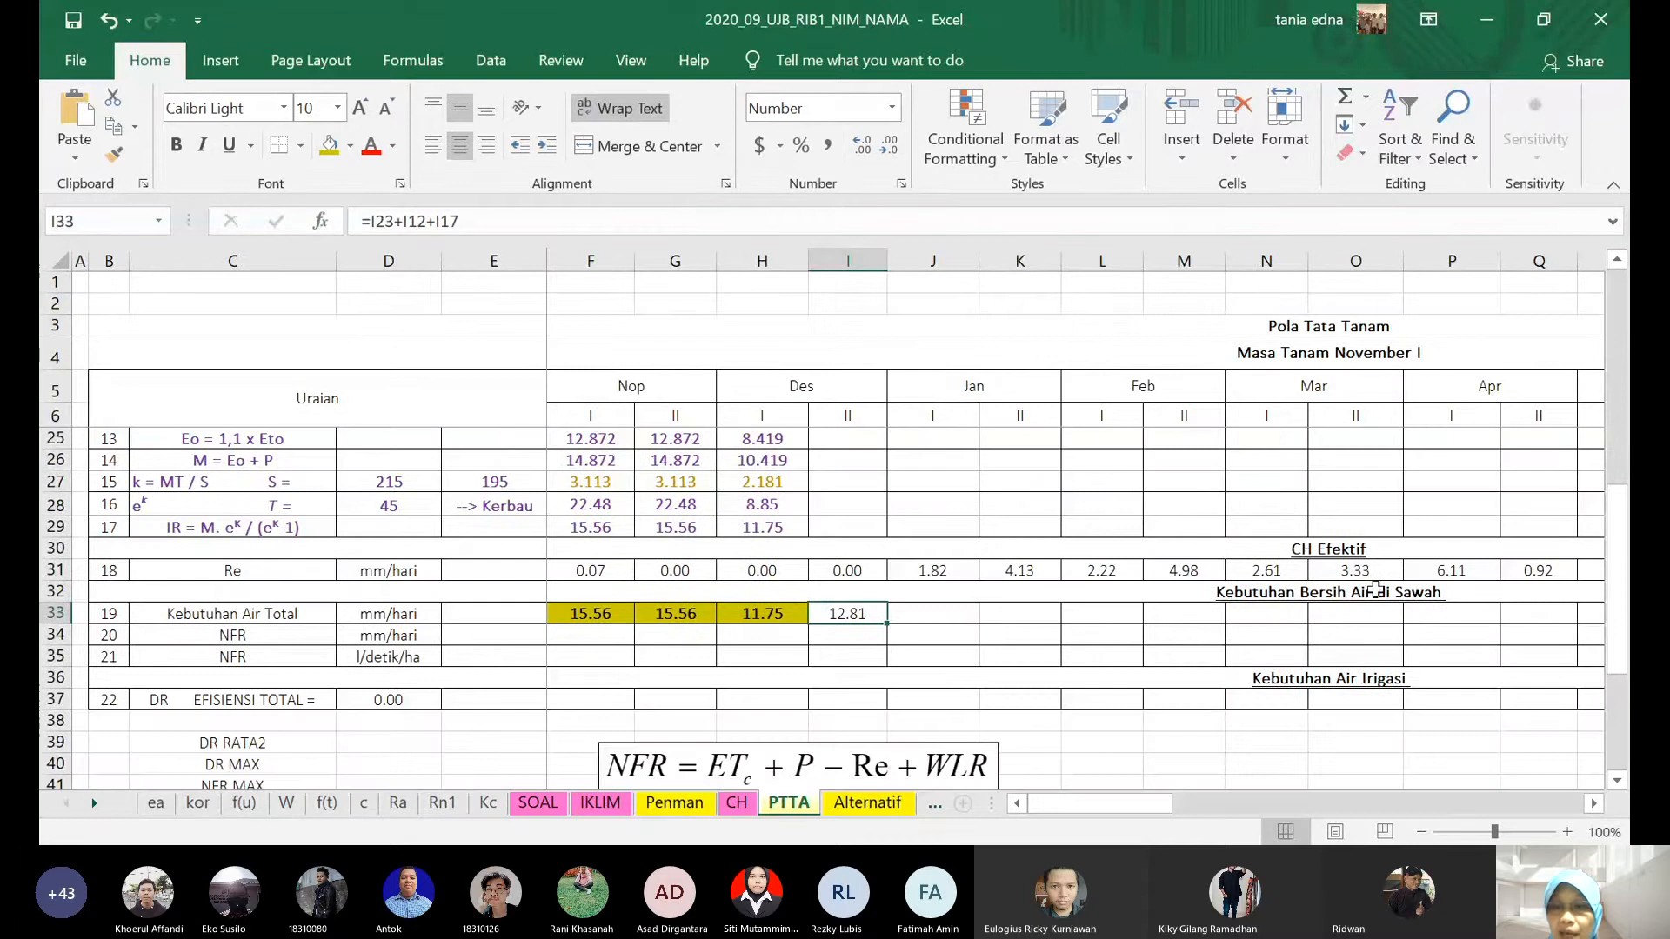
scroll(1151, 617, up, 2)
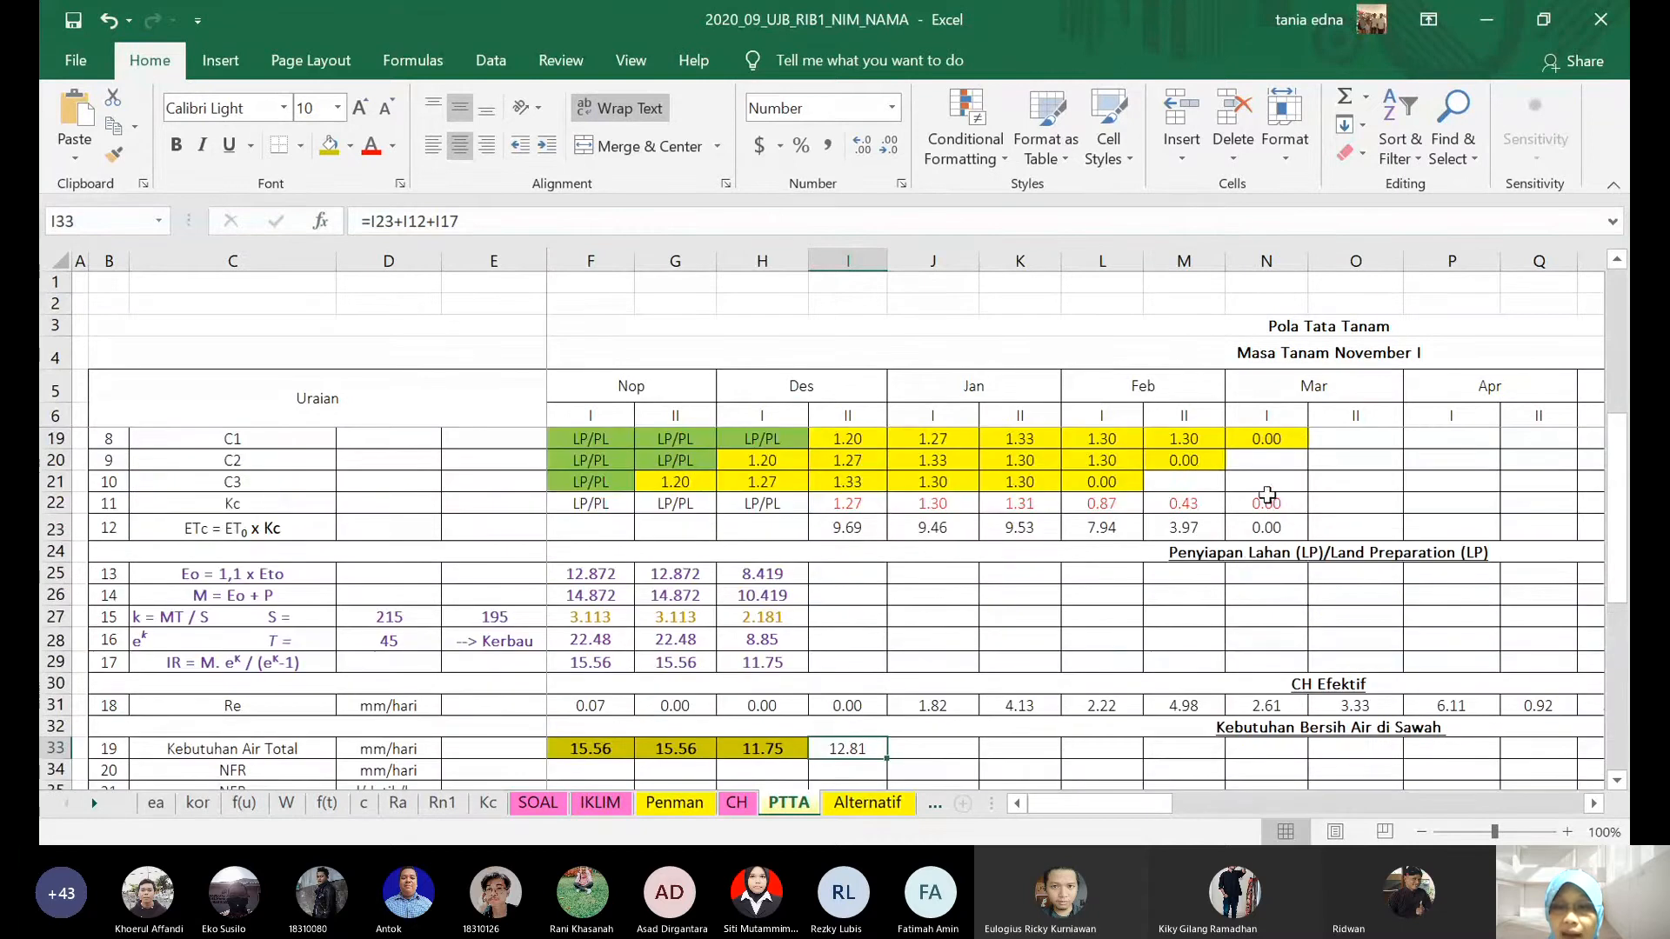
click(1423, 832)
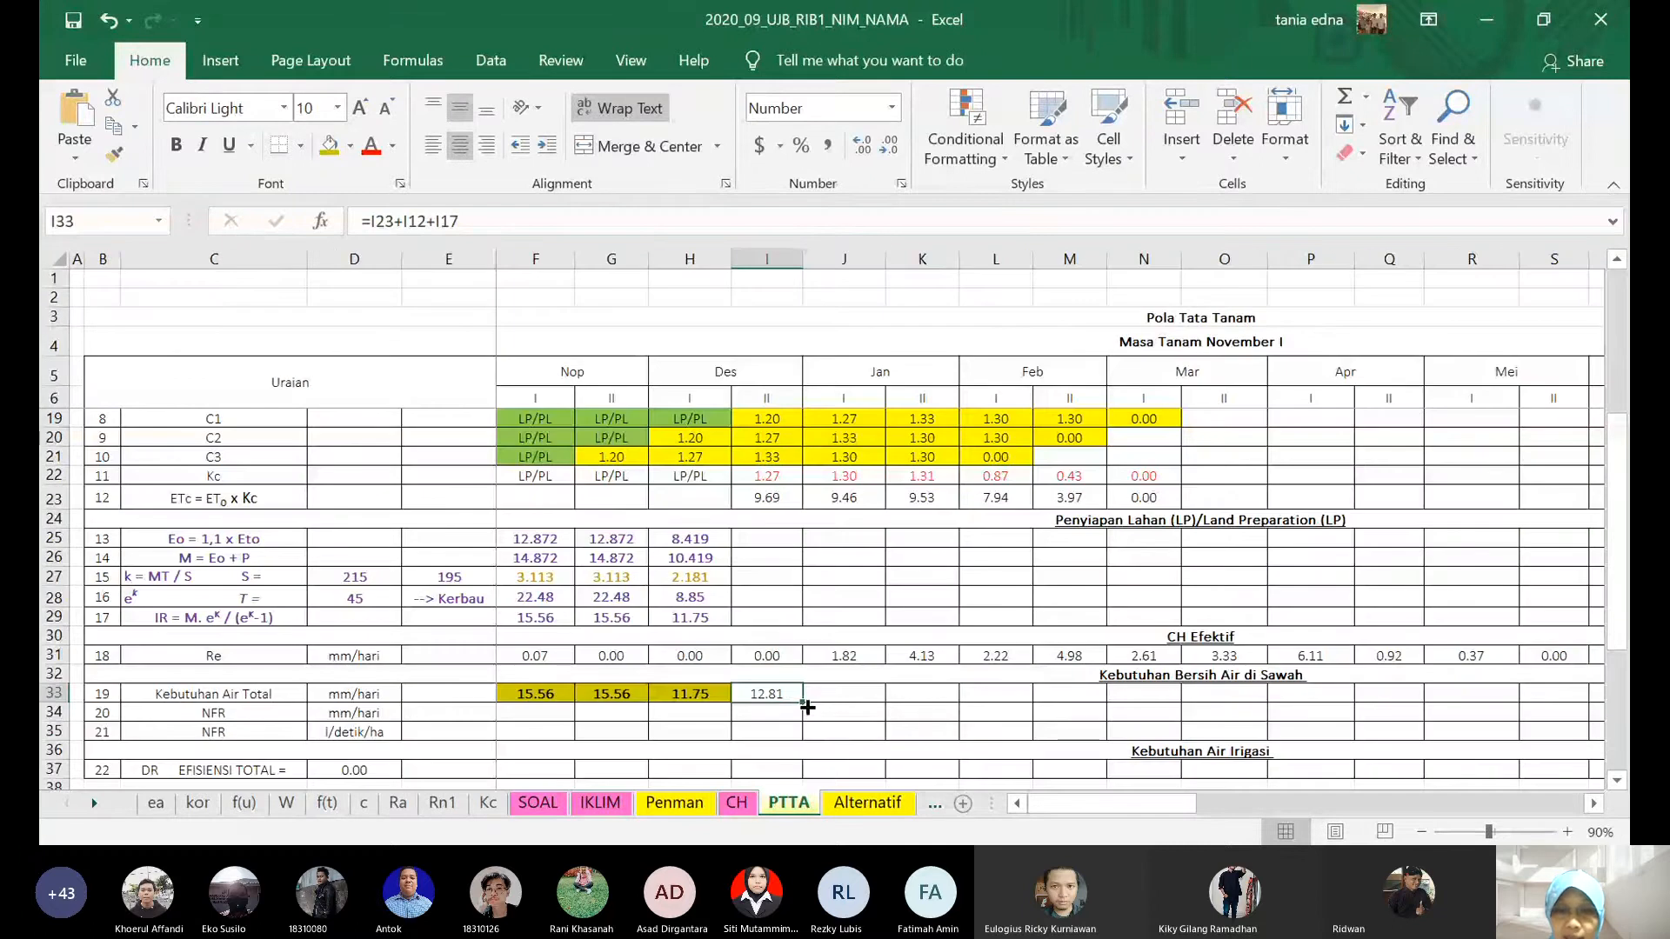
drag(804, 702, 1147, 701)
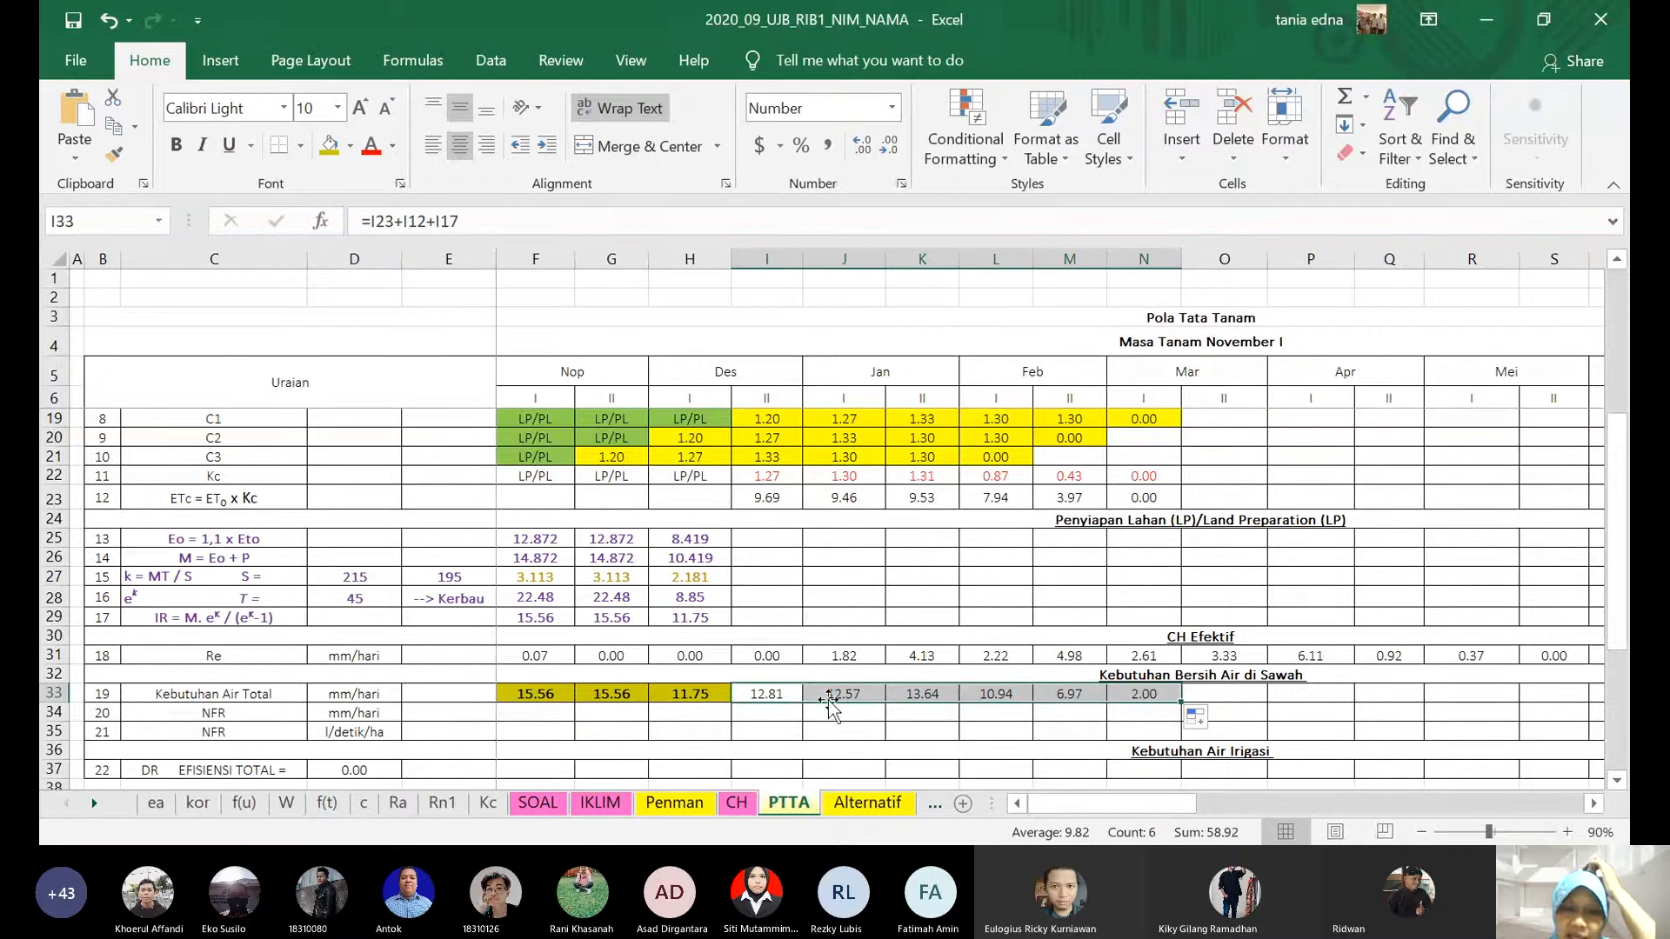
click(522, 712)
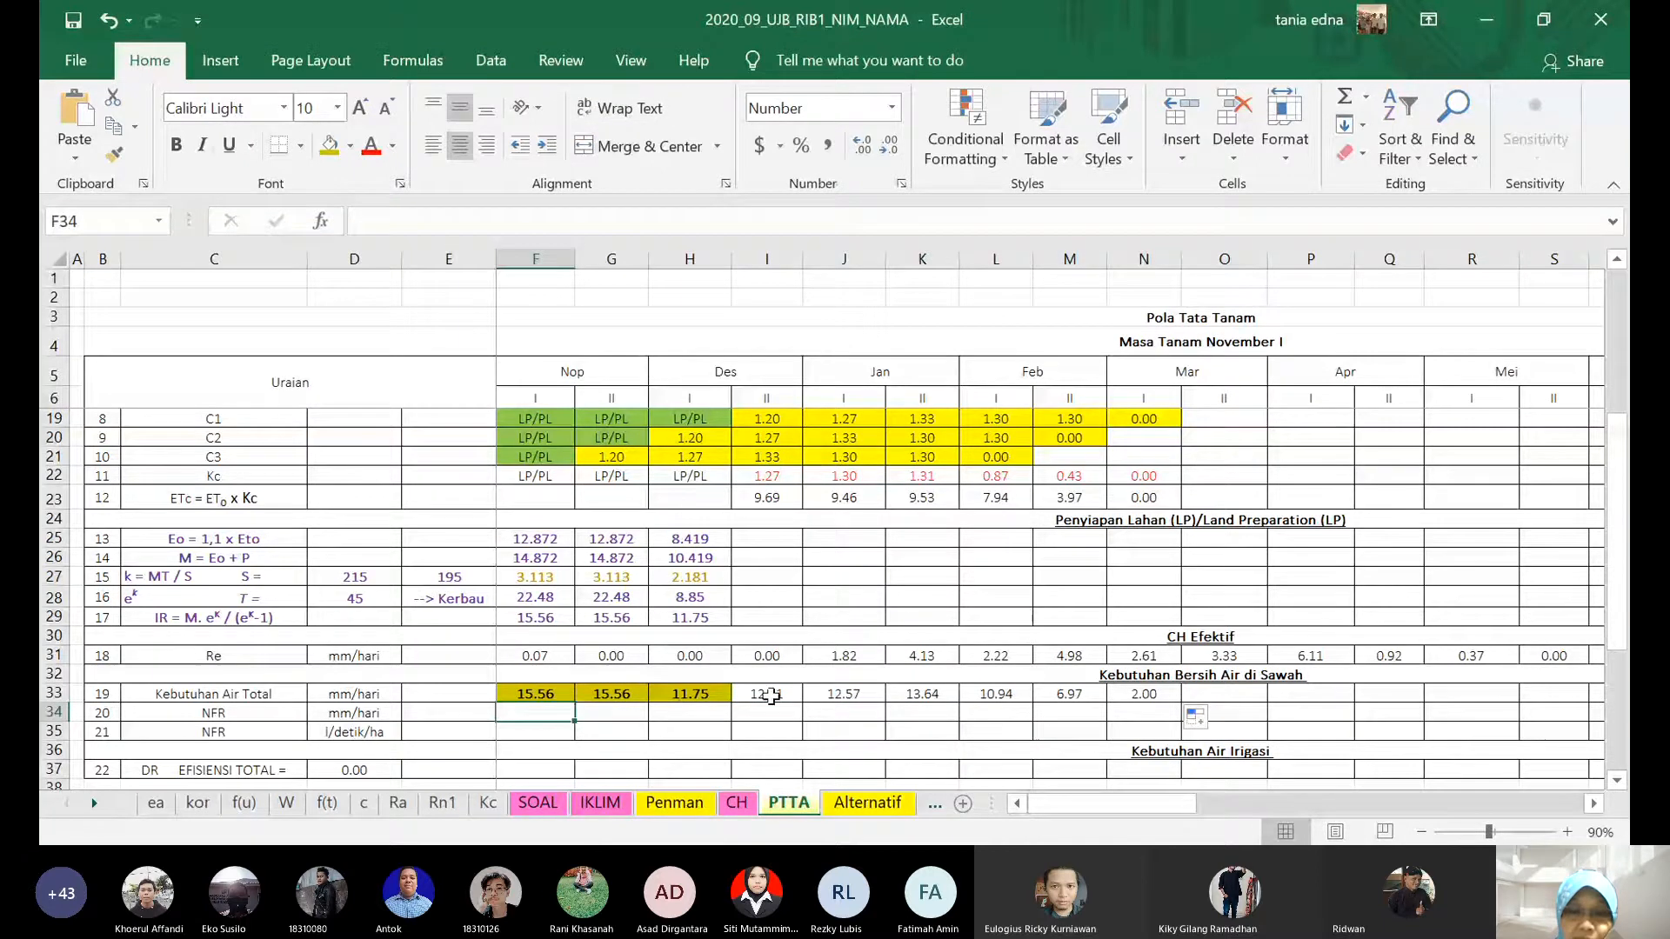
scroll(772, 696, down, 2)
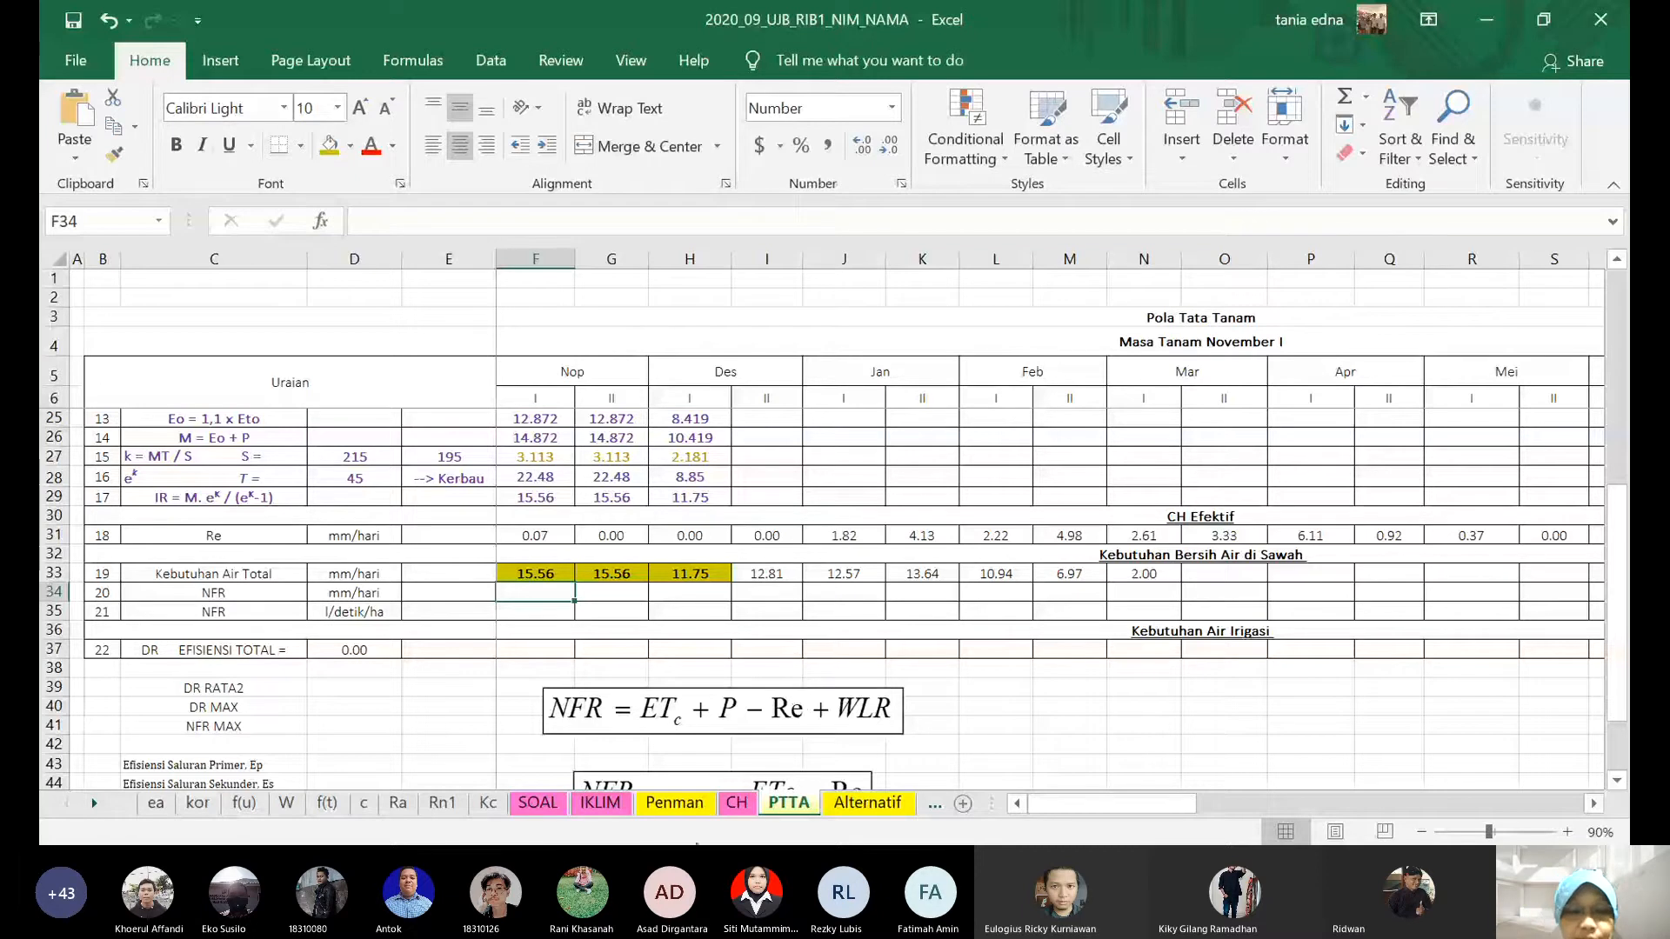
click(753, 844)
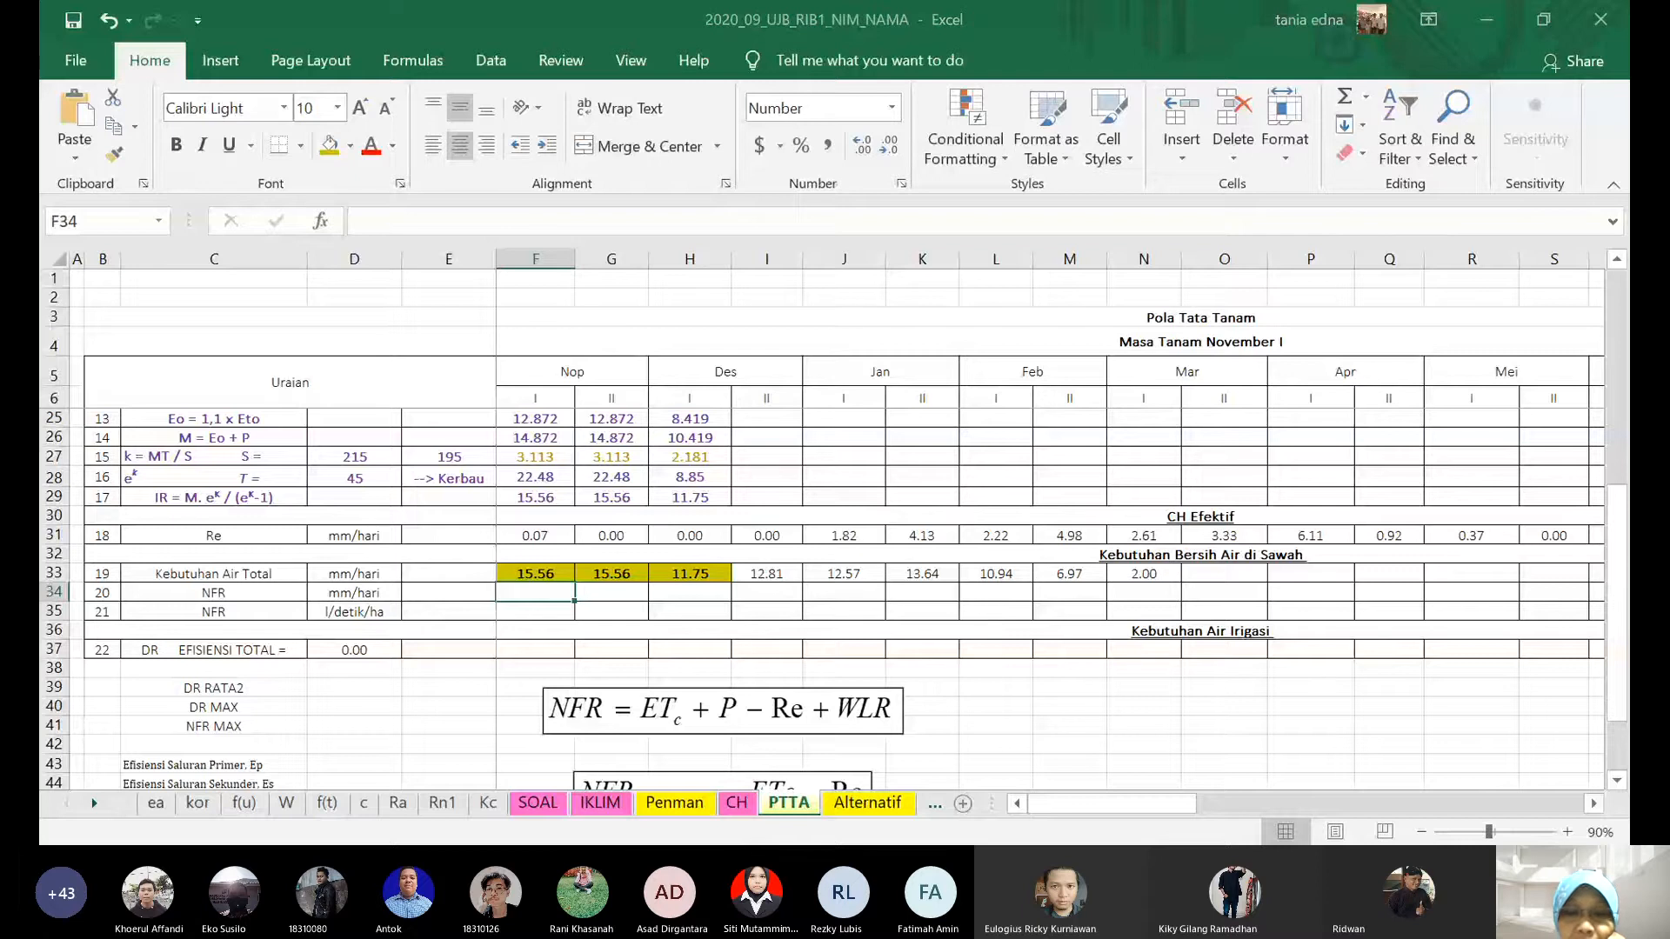
click(900, 691)
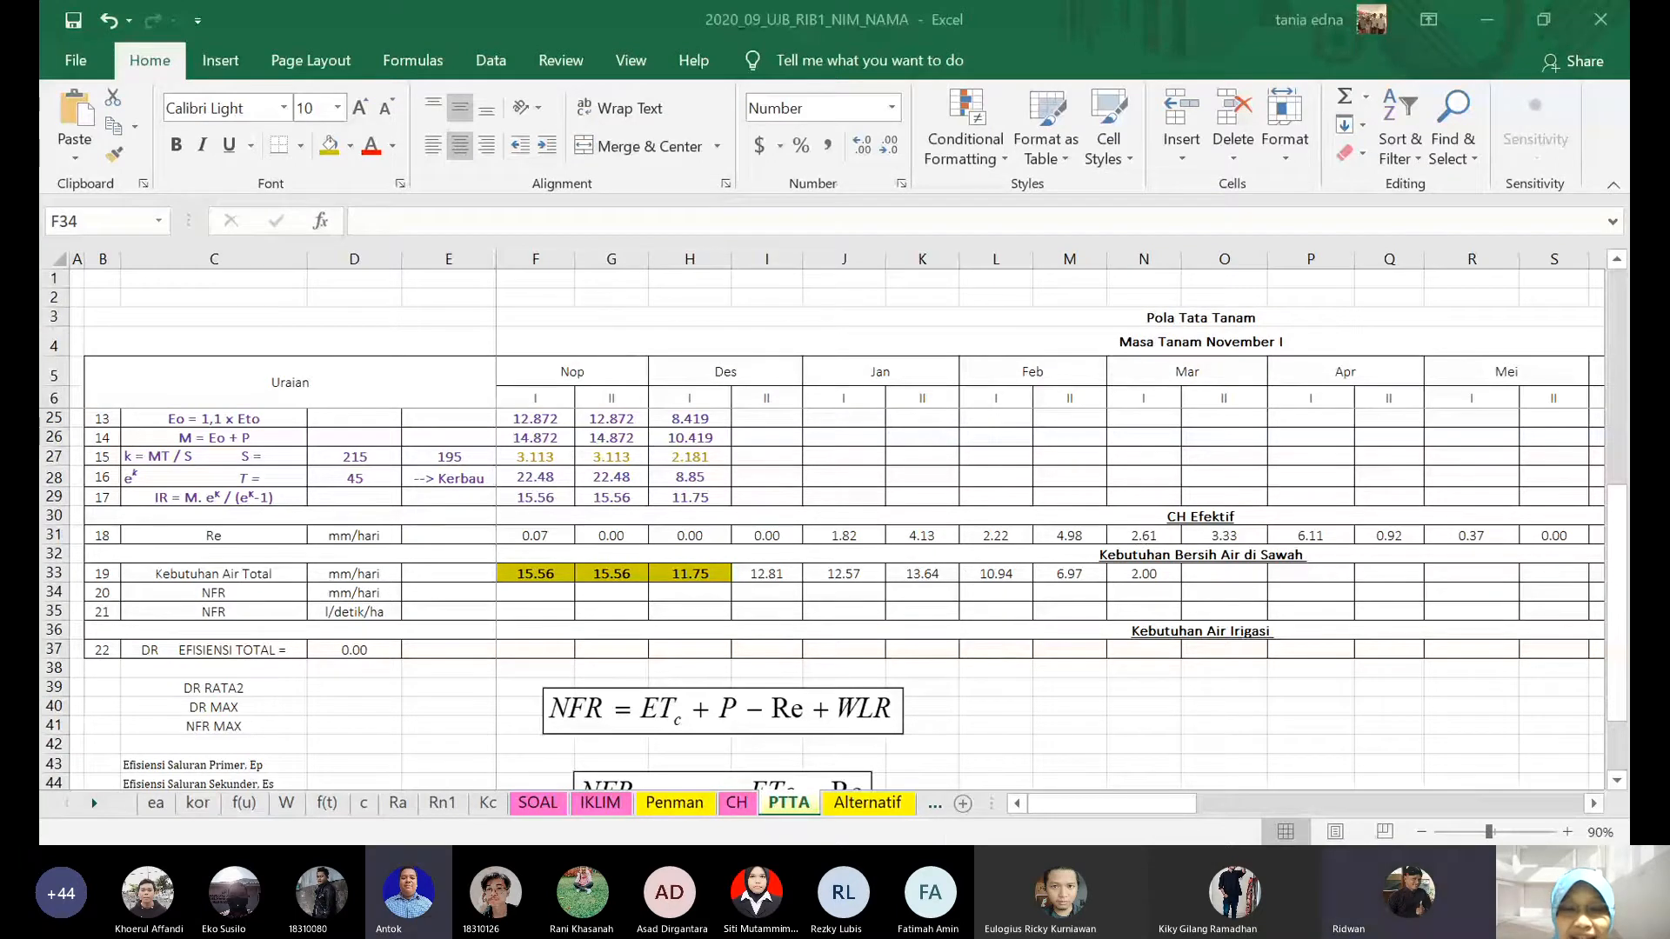
key(alt+Tab)
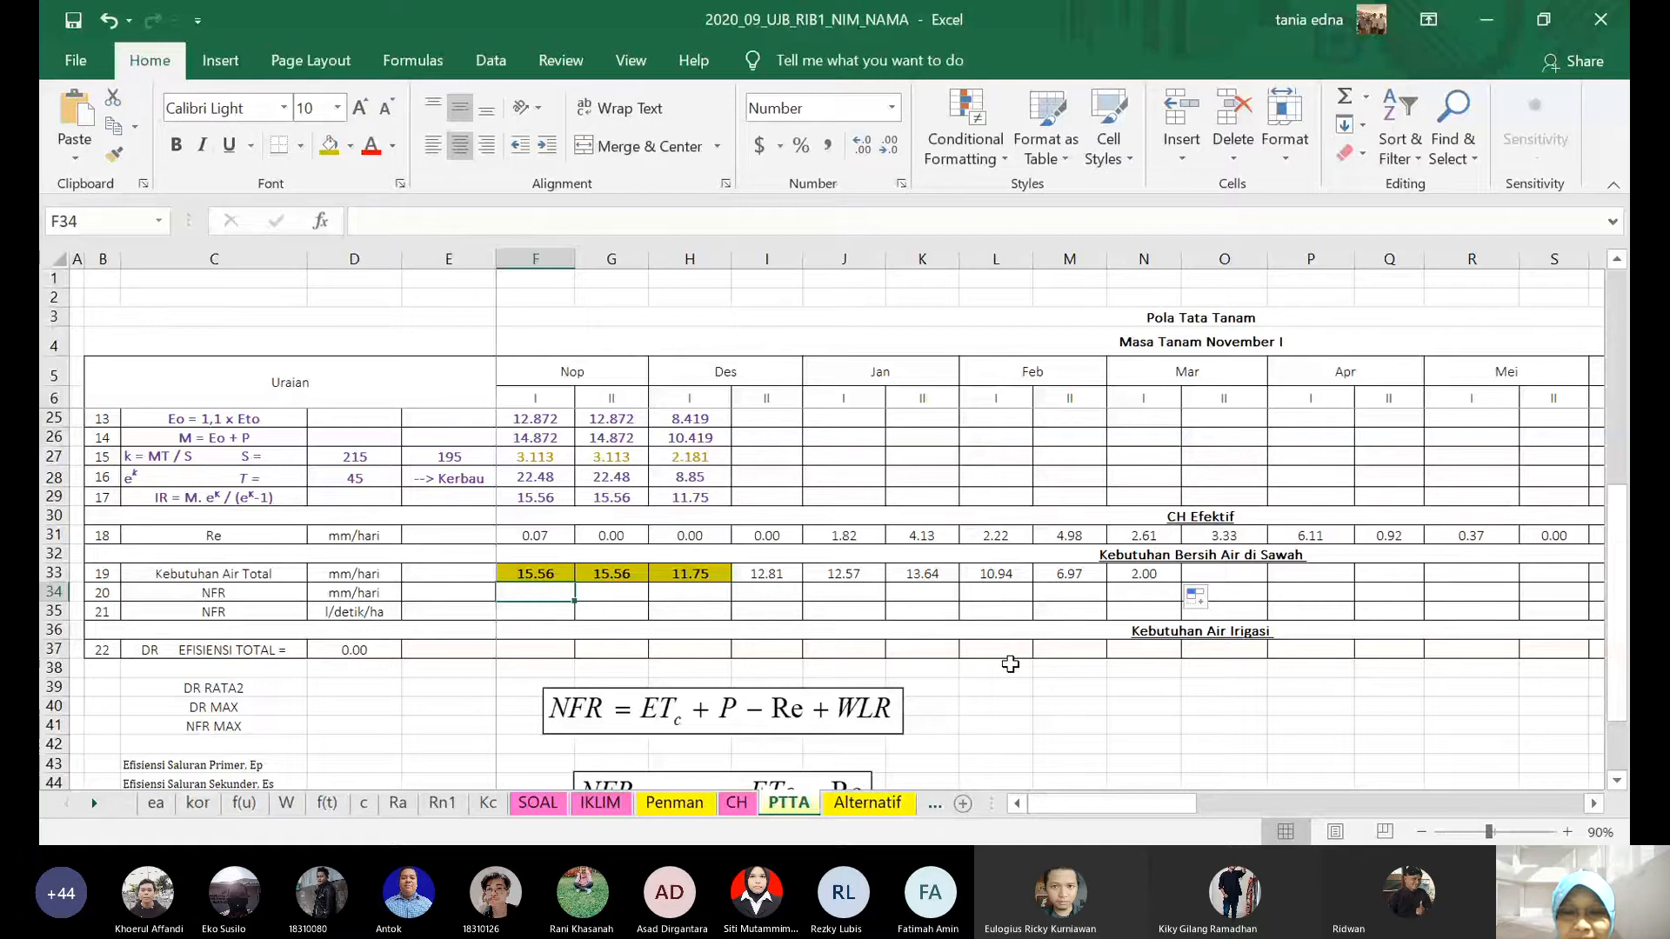
click(1051, 791)
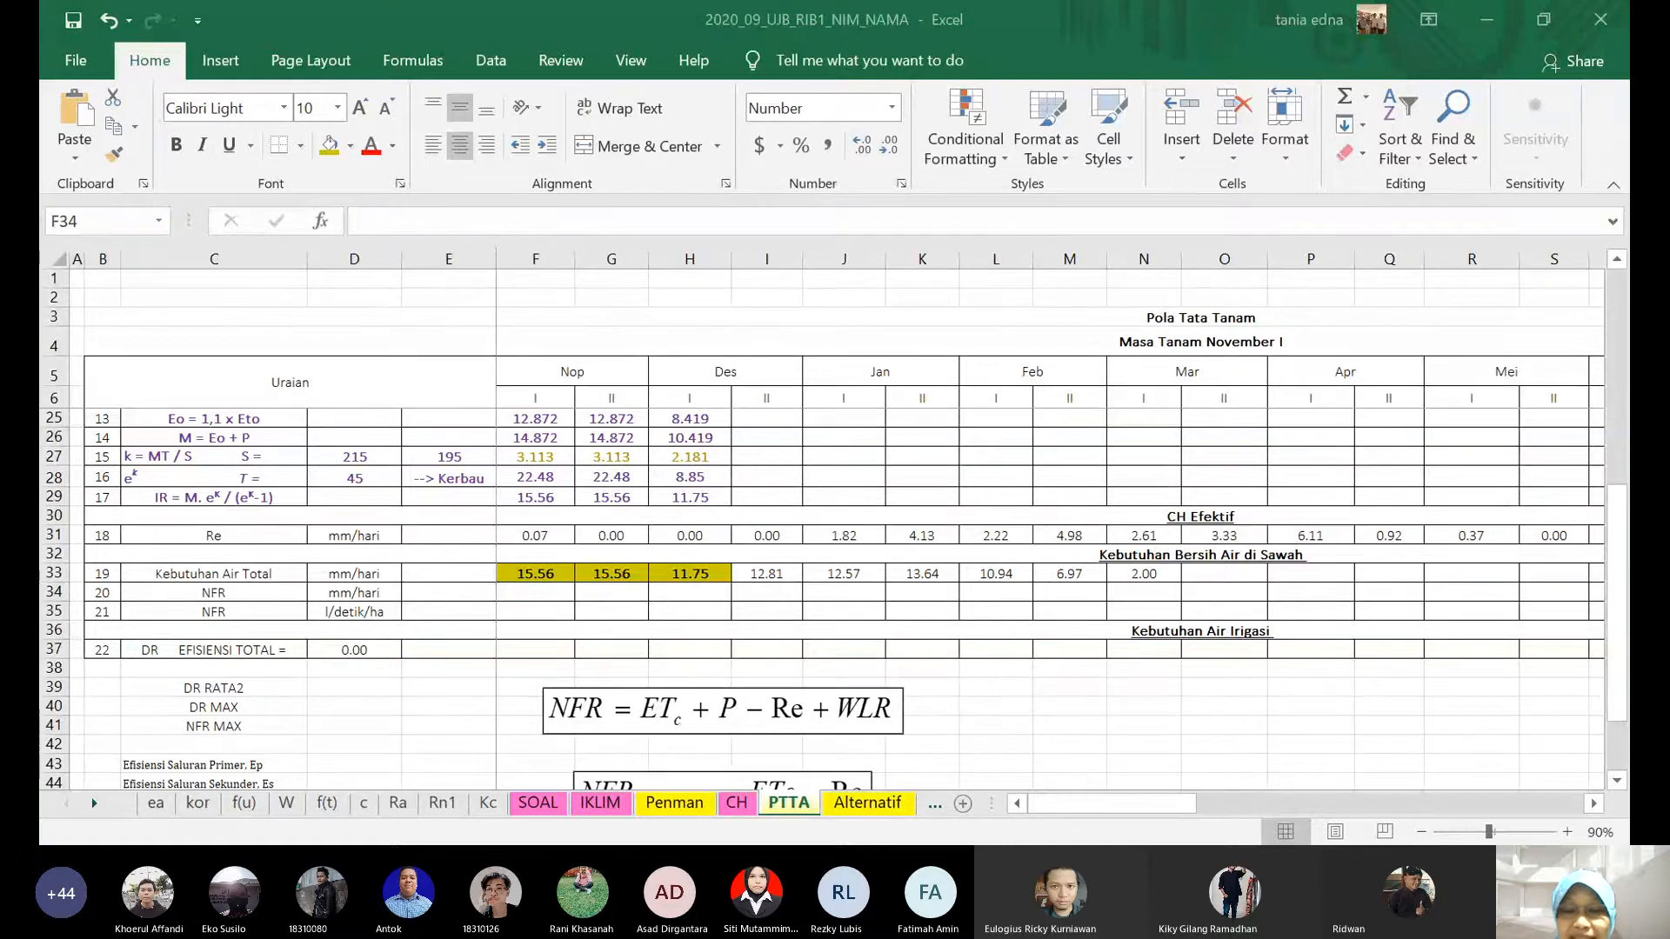
click(983, 727)
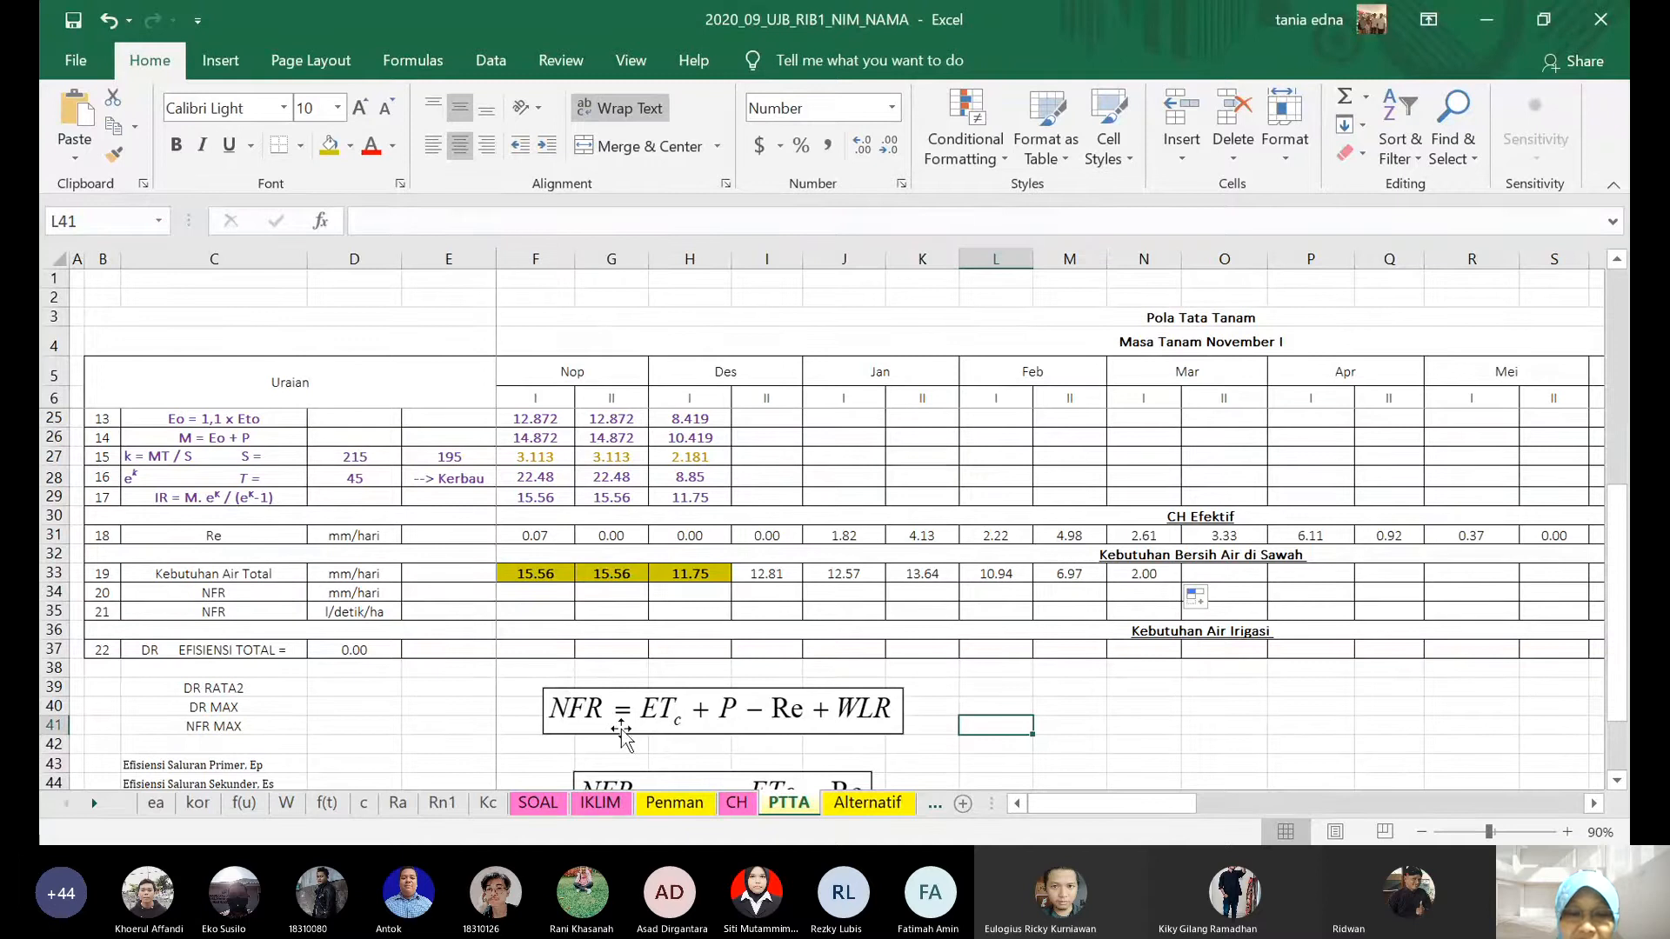
- Move the NFR equation up beneath the table and shift the NFR Palawija equation down to leave space between them
drag(695, 700, 716, 662)
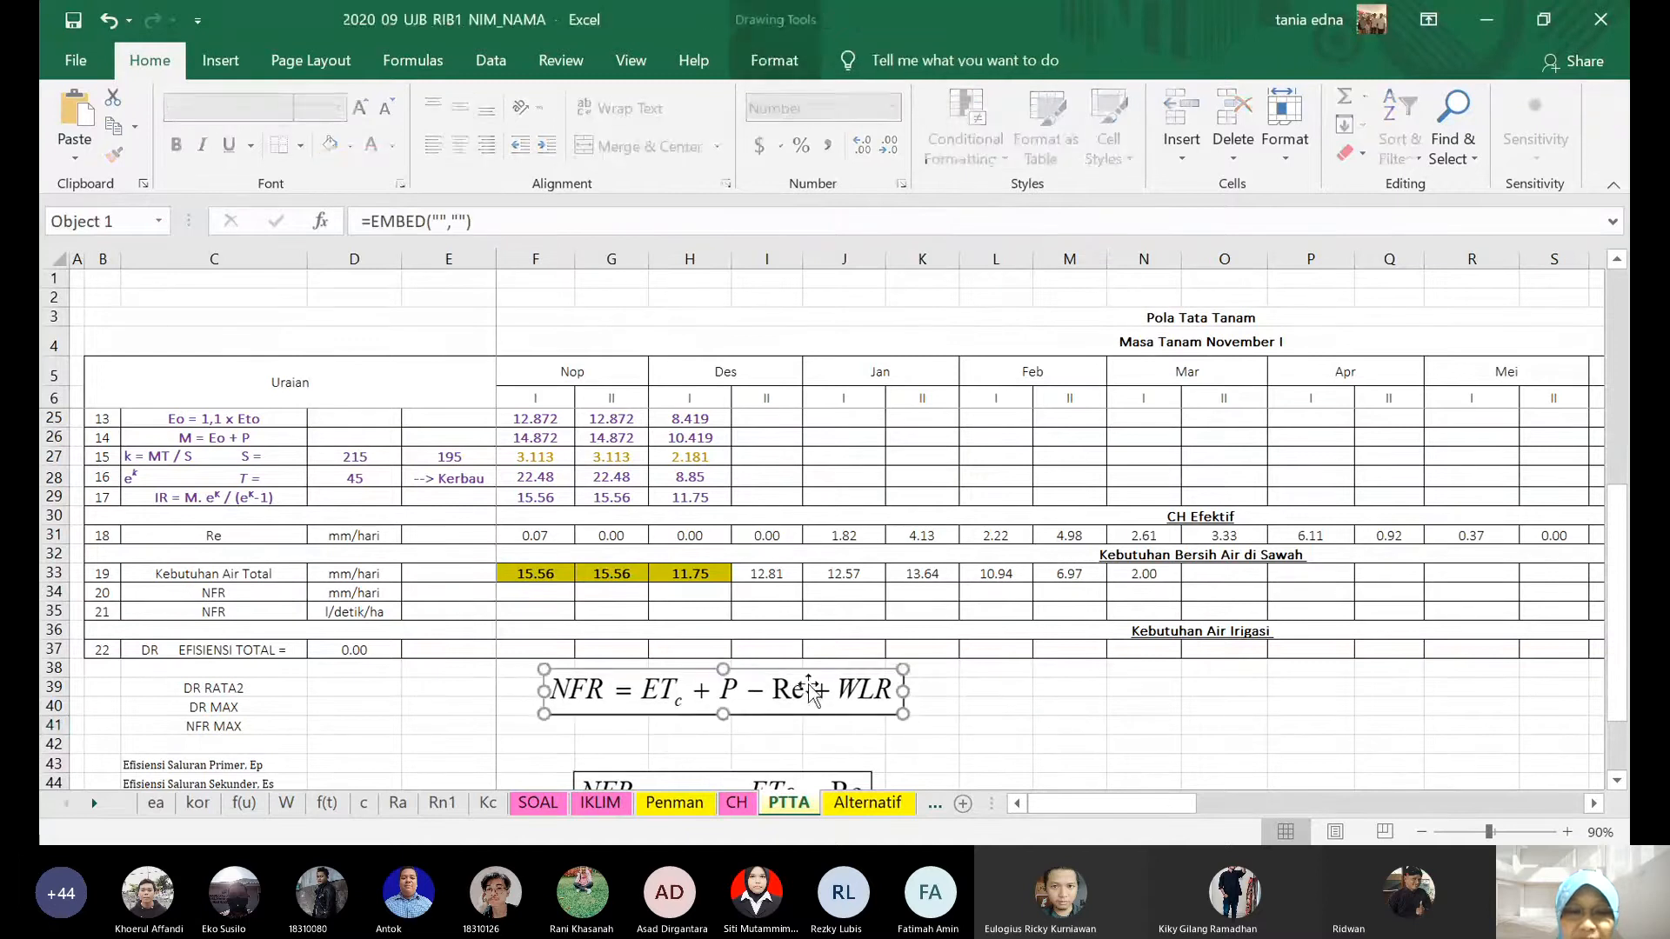
scroll(980, 757, down, 1)
drag(833, 724, 839, 758)
click(583, 672)
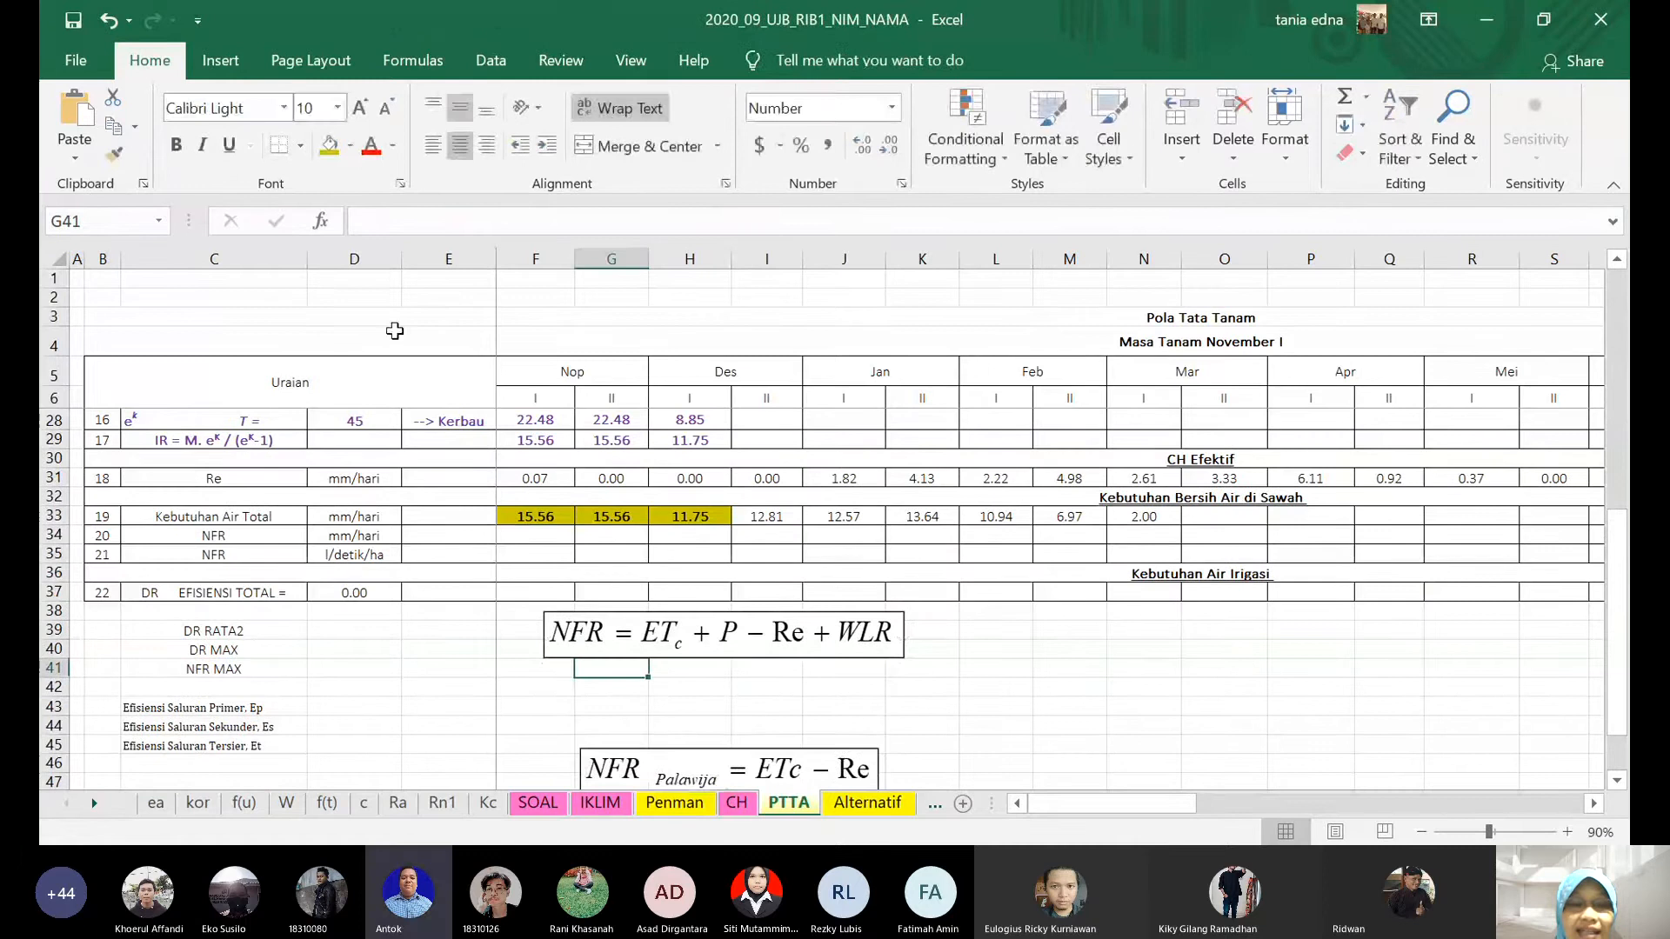
click(220, 60)
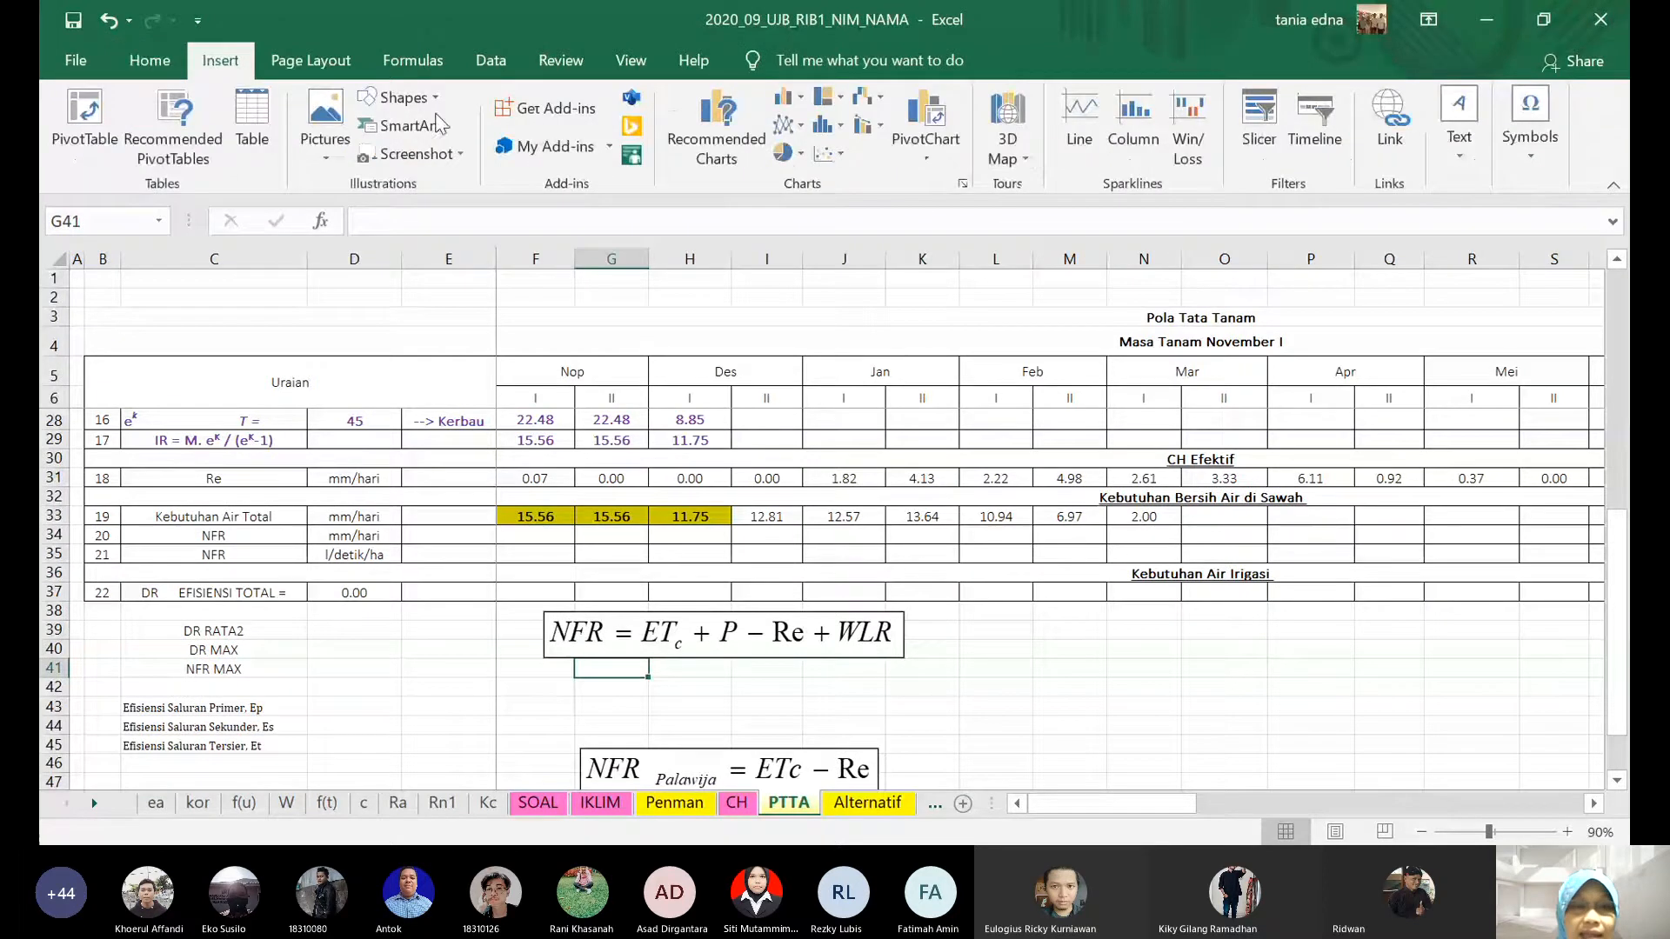
click(399, 97)
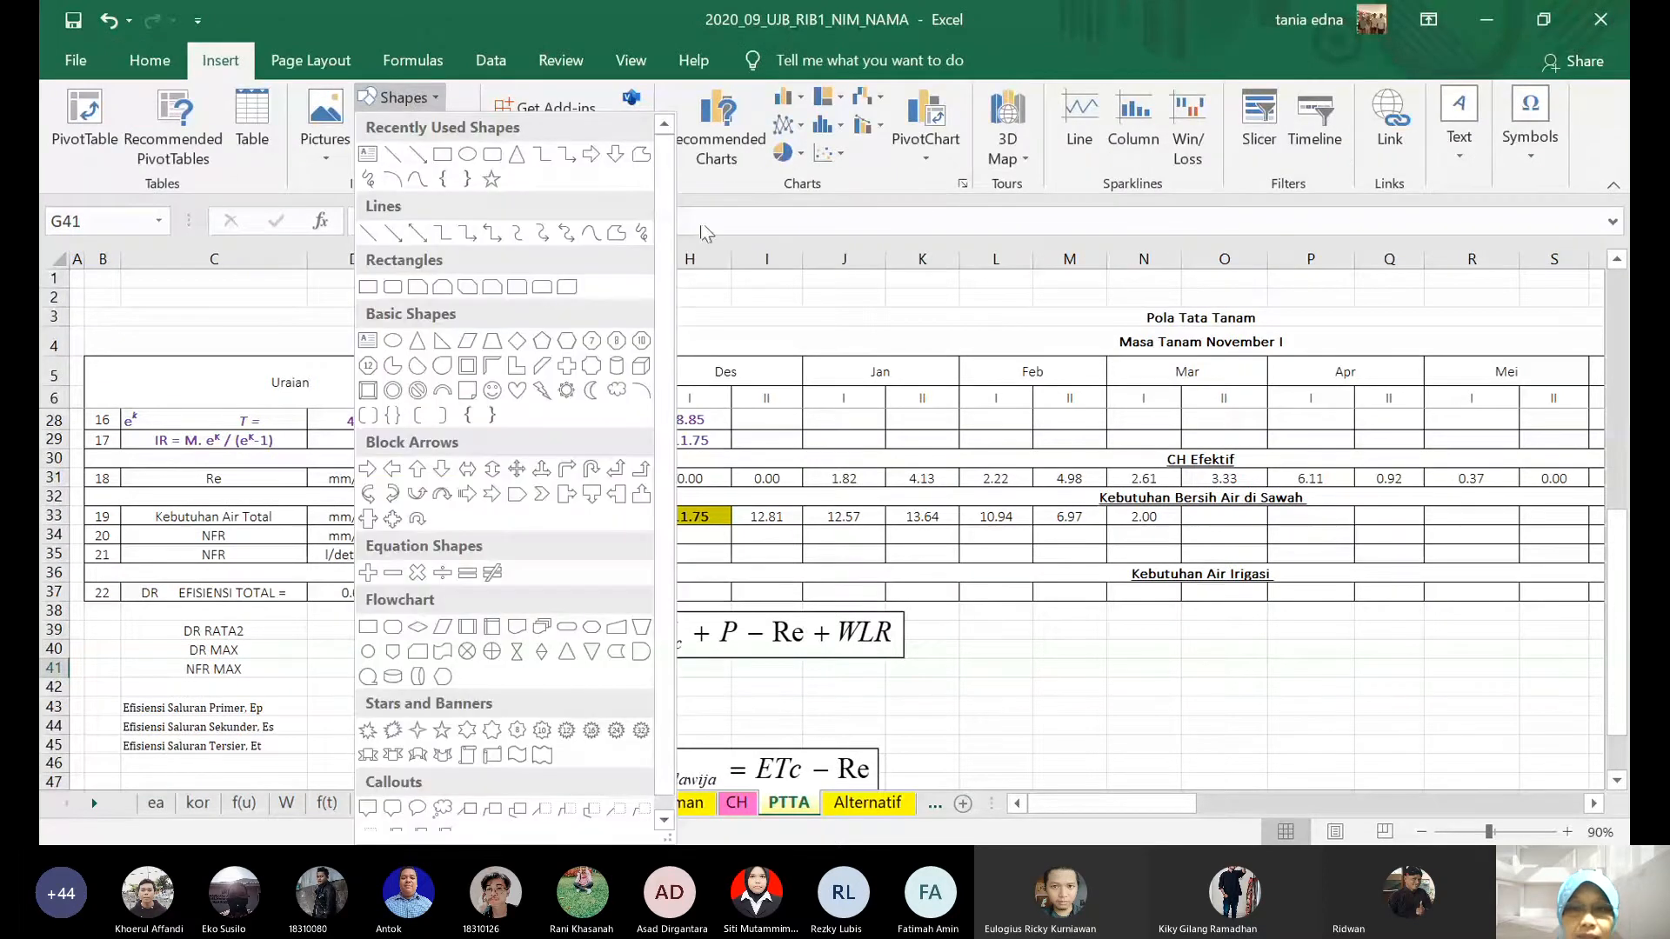
click(957, 183)
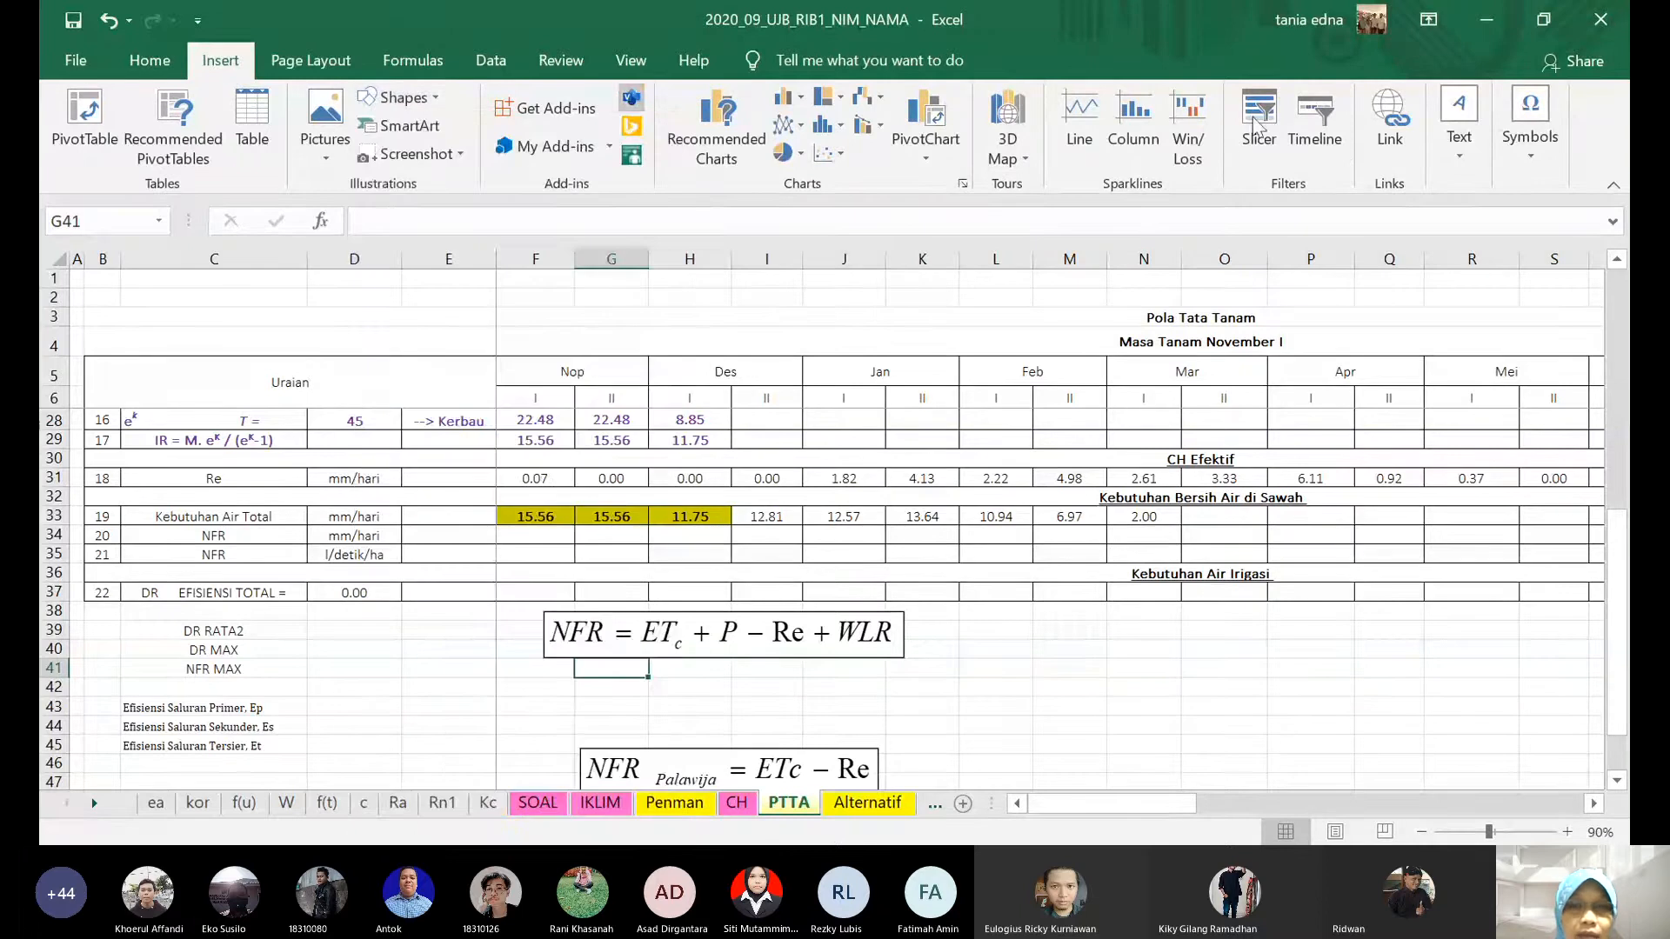
click(1524, 148)
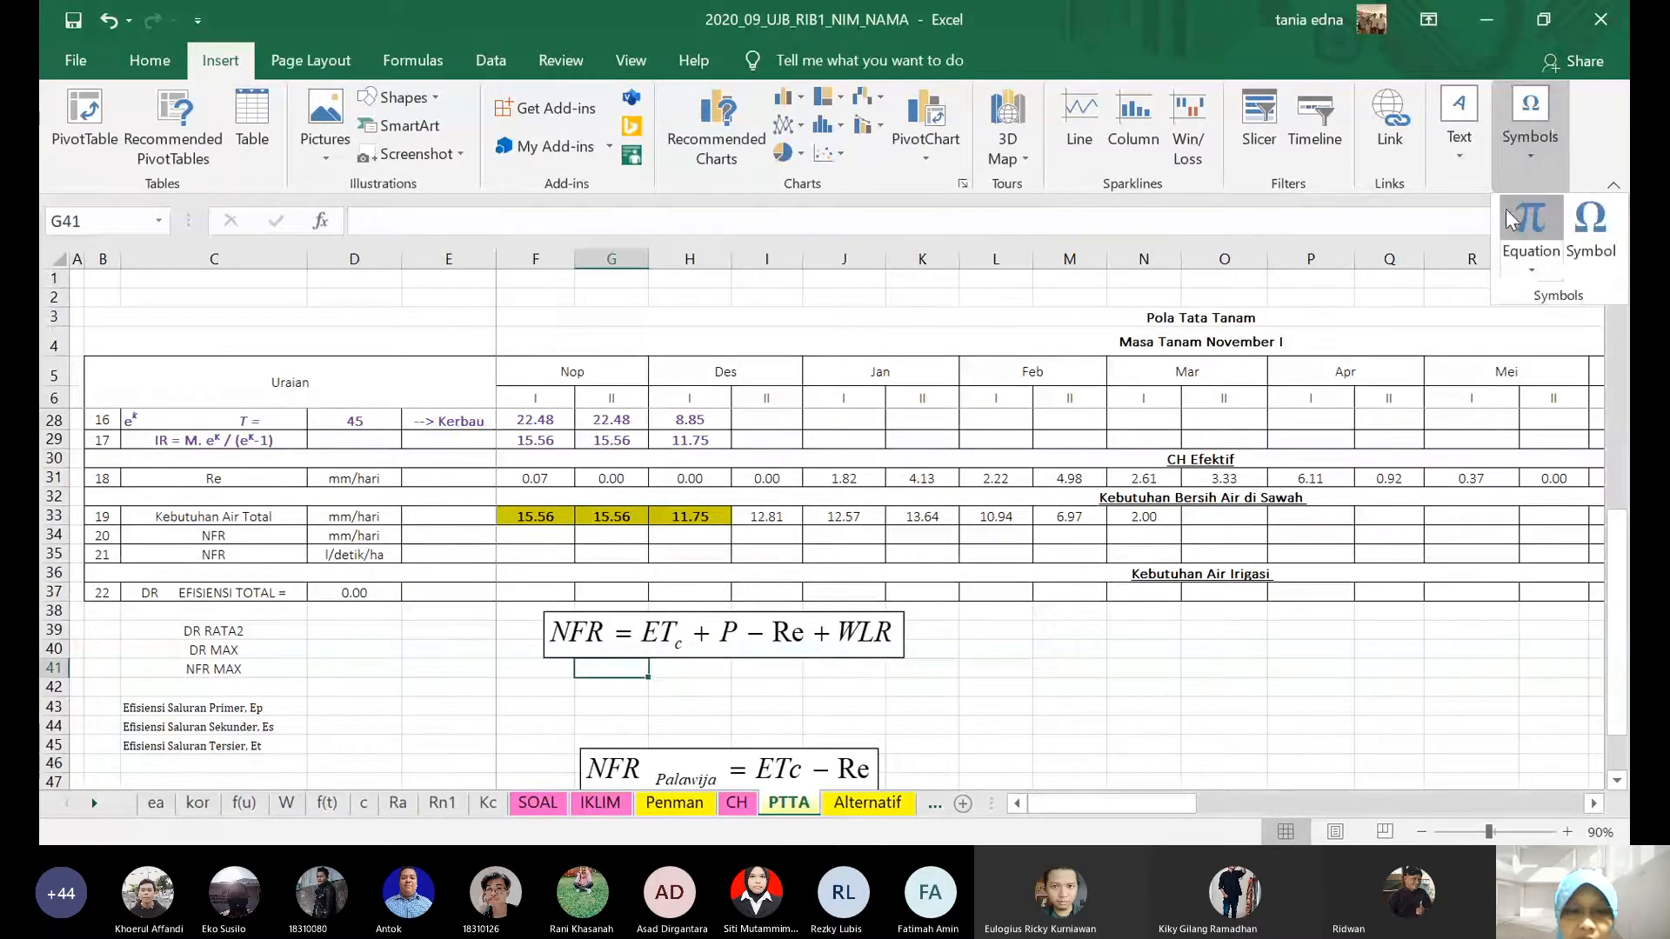
click(1524, 222)
key(Escape)
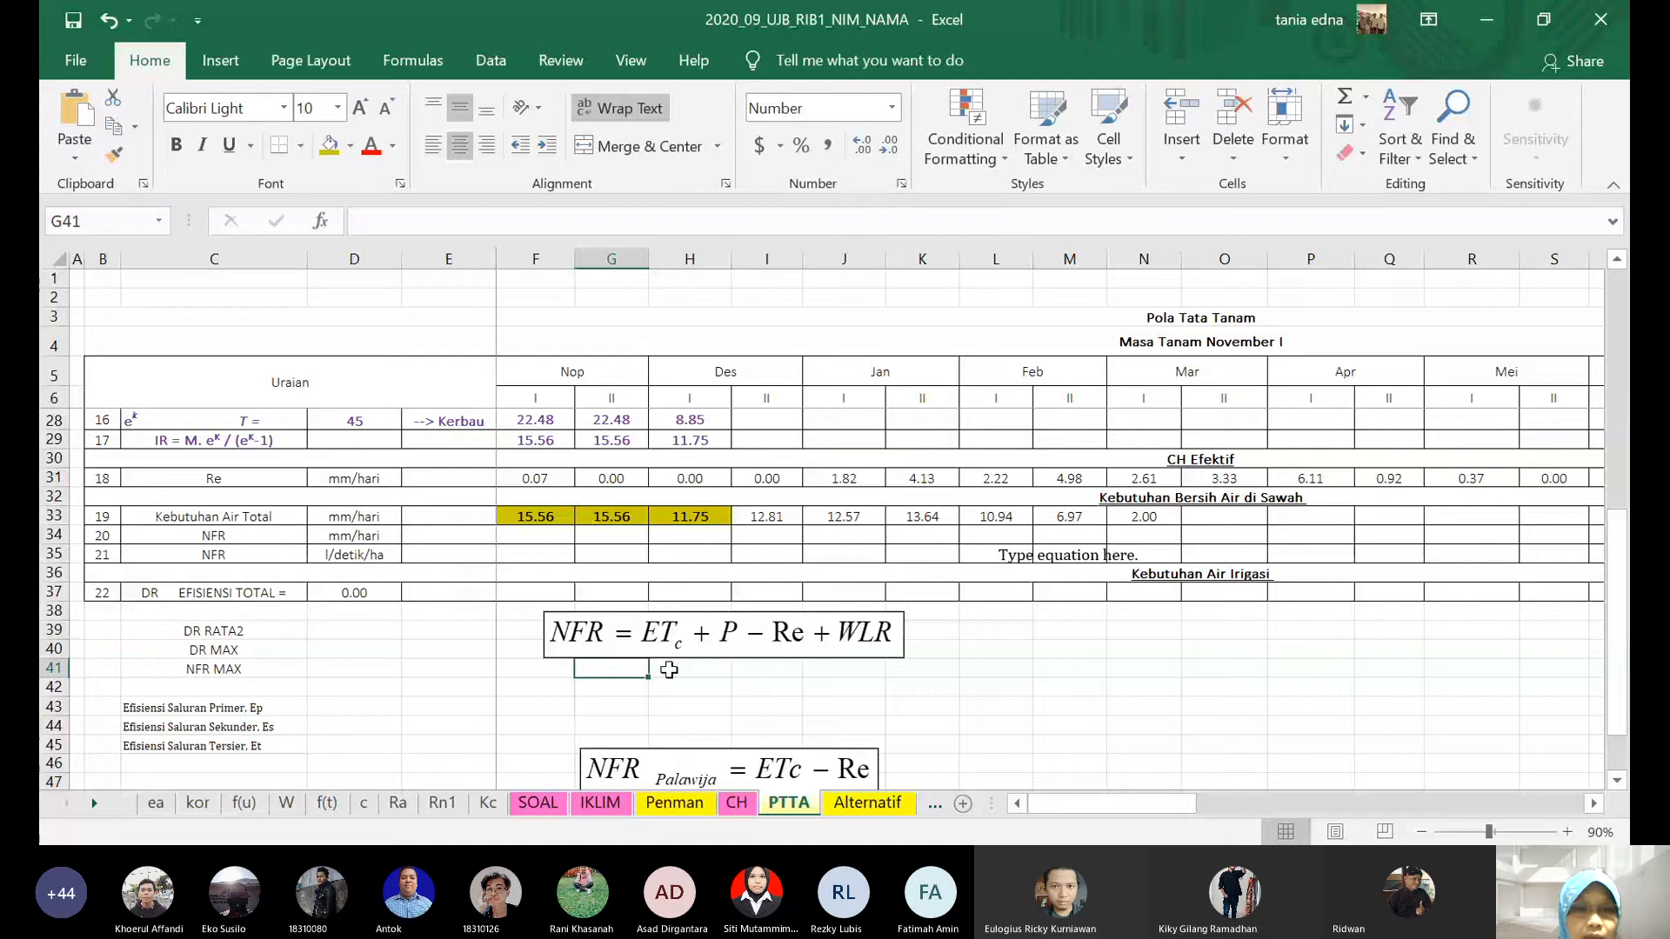
click(108, 22)
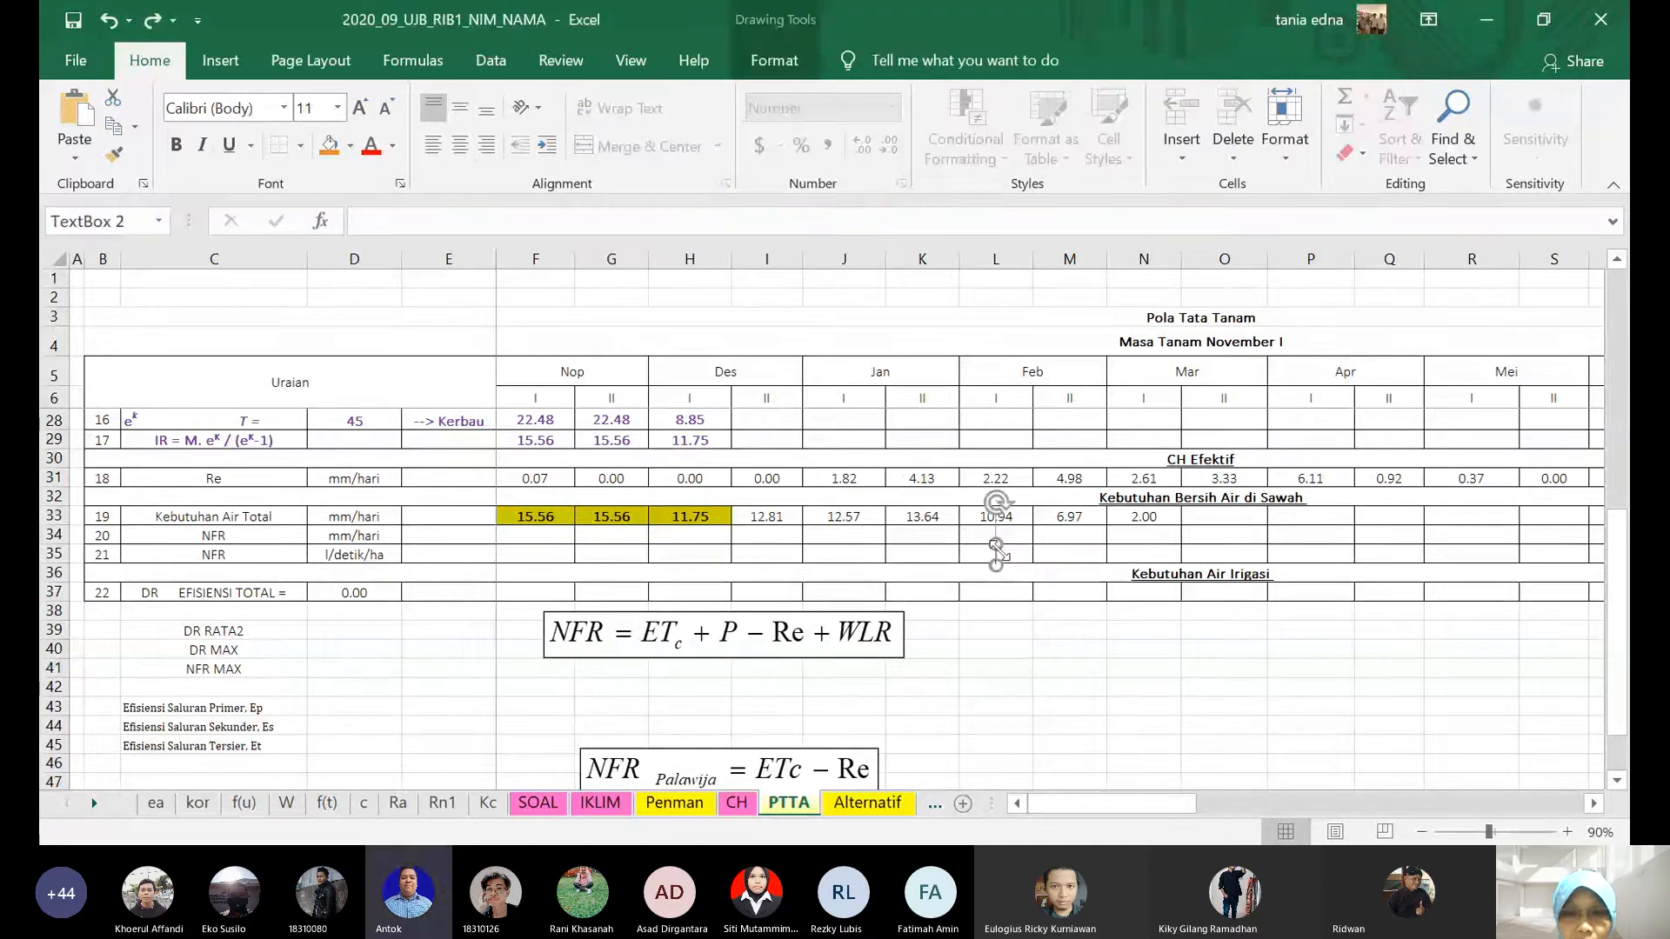
drag(997, 564, 919, 685)
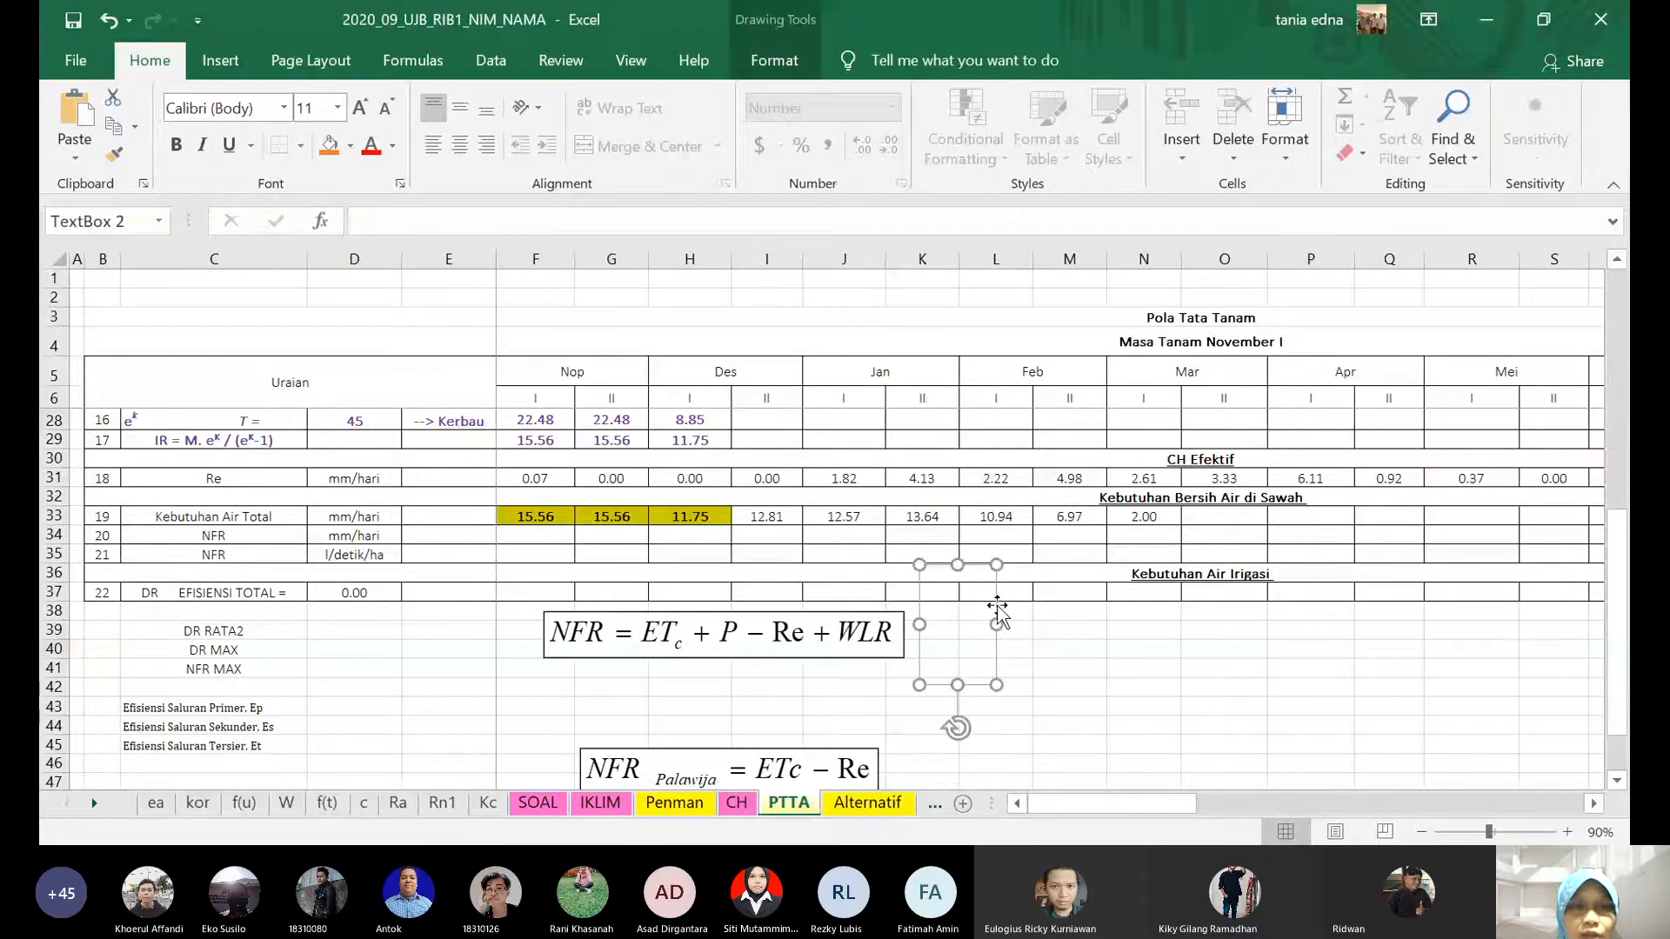
key(Delete)
- Insert a new equation reading NFR = Kebutuhan Total − Re
click(214, 64)
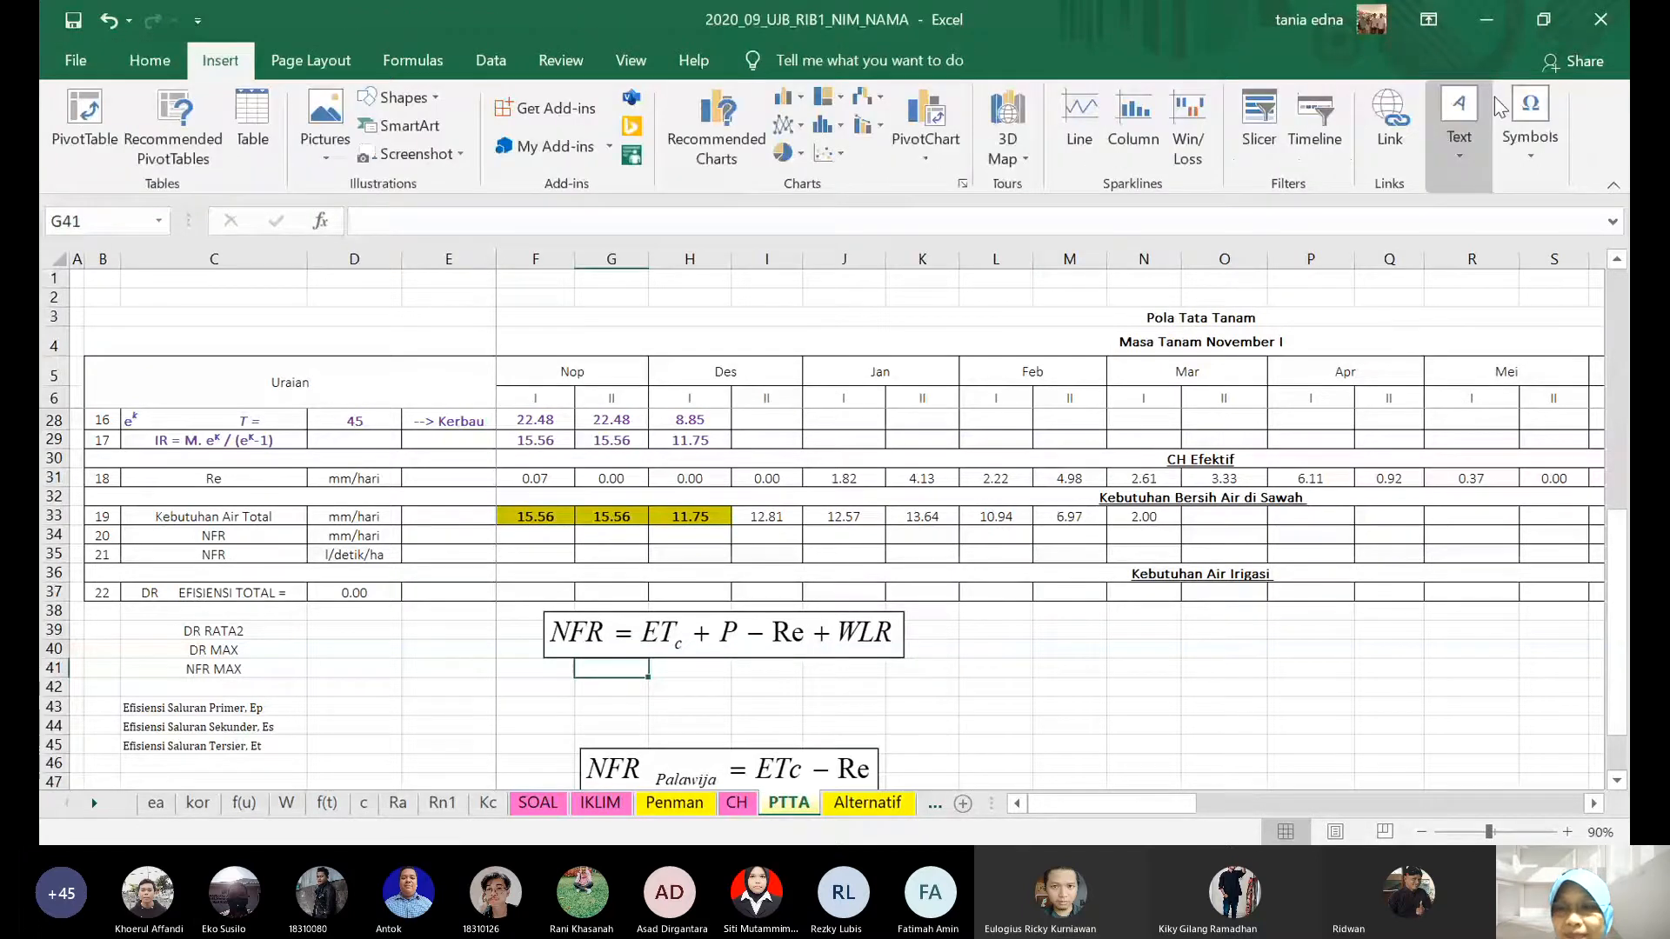
click(1529, 123)
click(1528, 228)
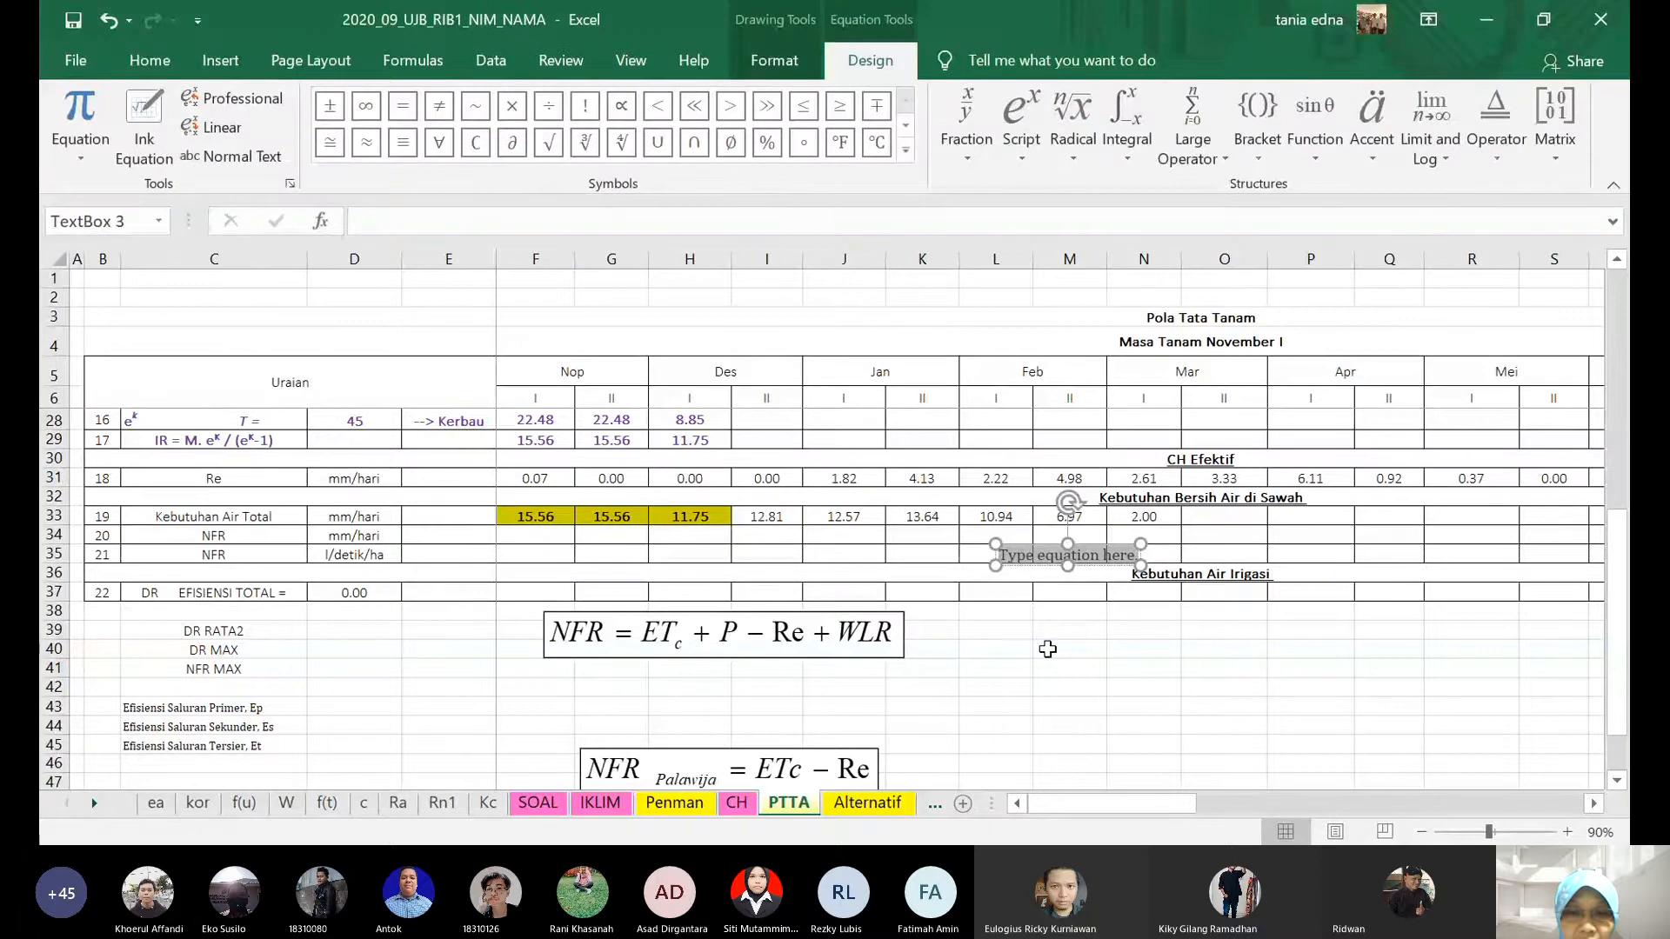
text(NFR)
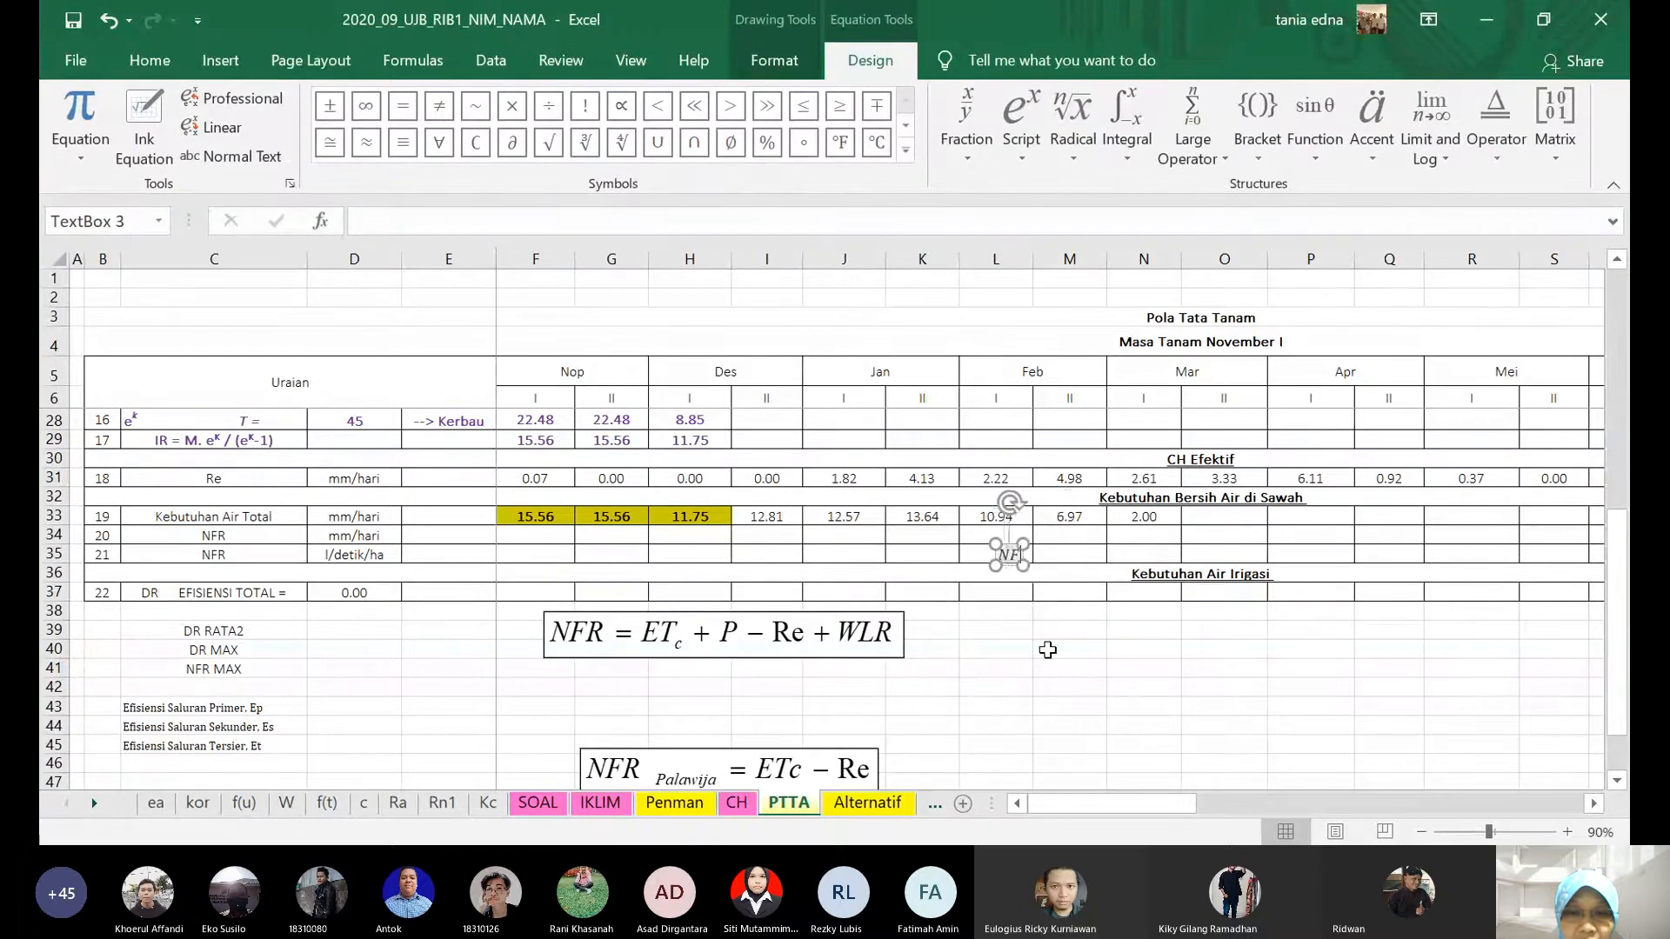
text(=Keb)
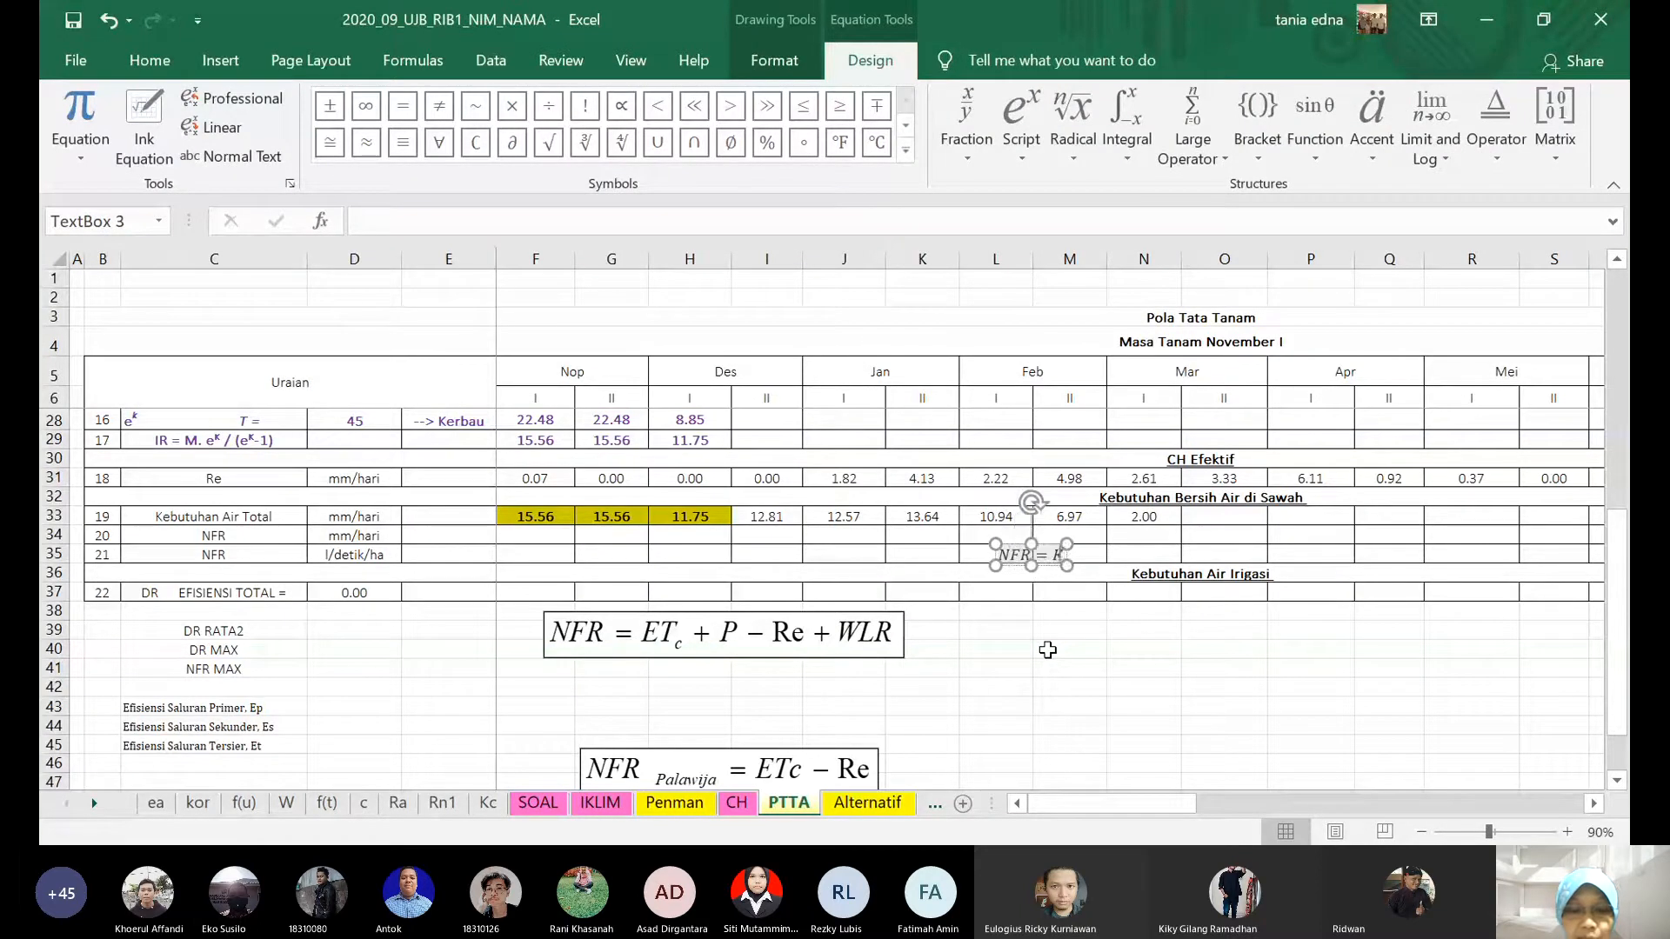
text(utu)
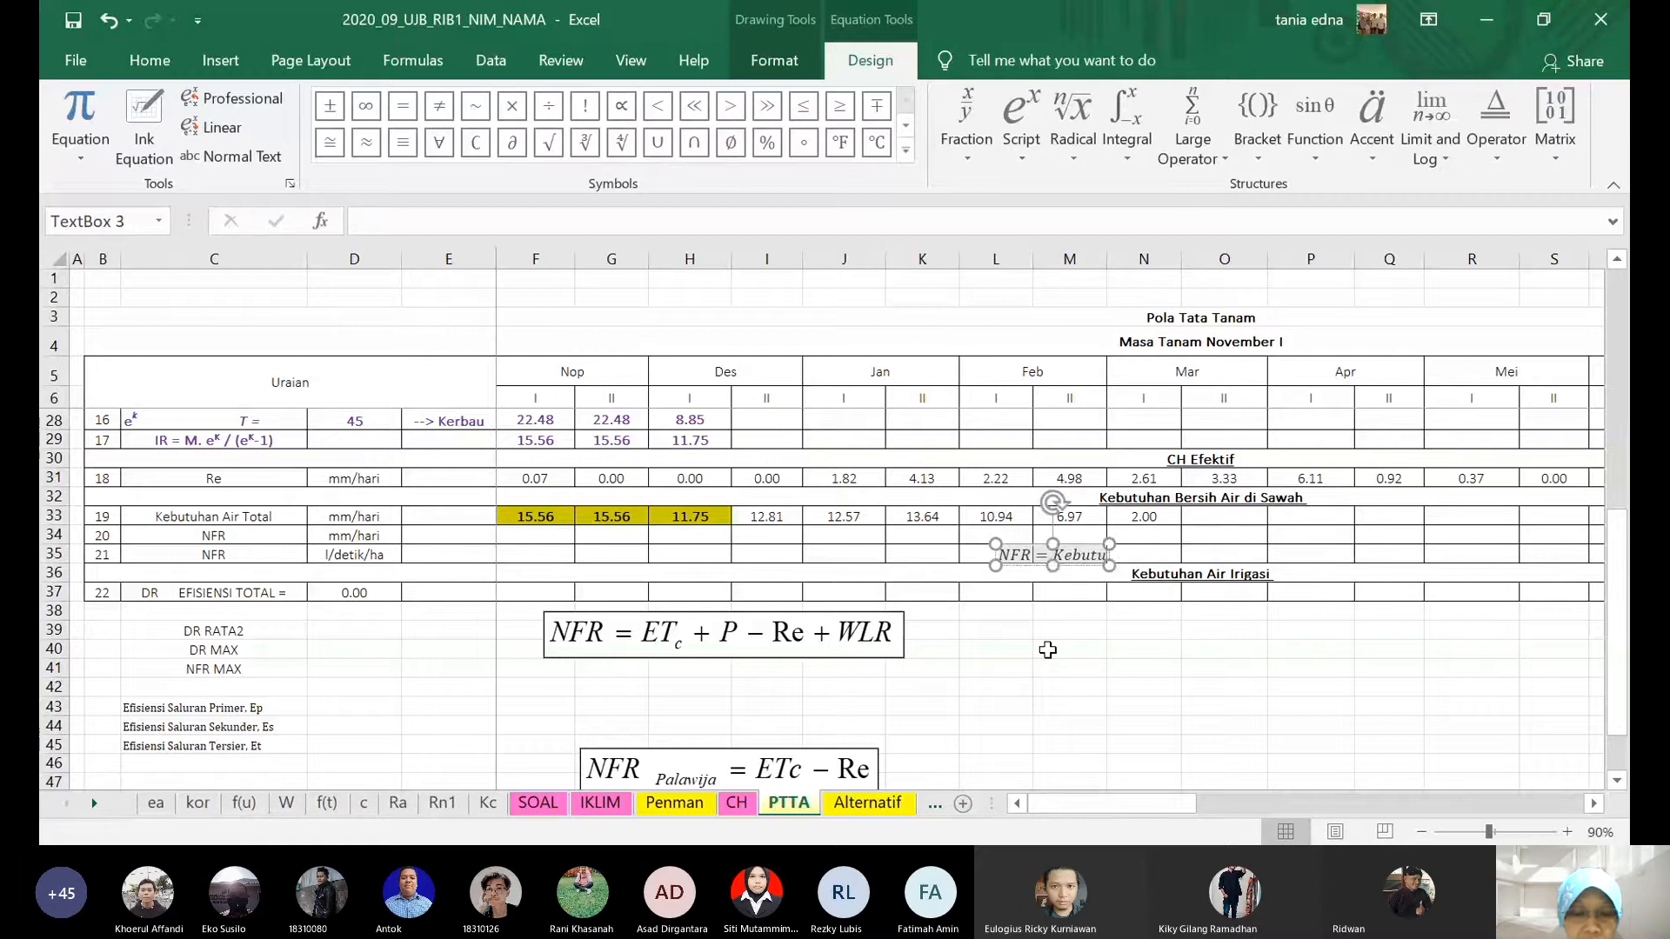
text(han Total)
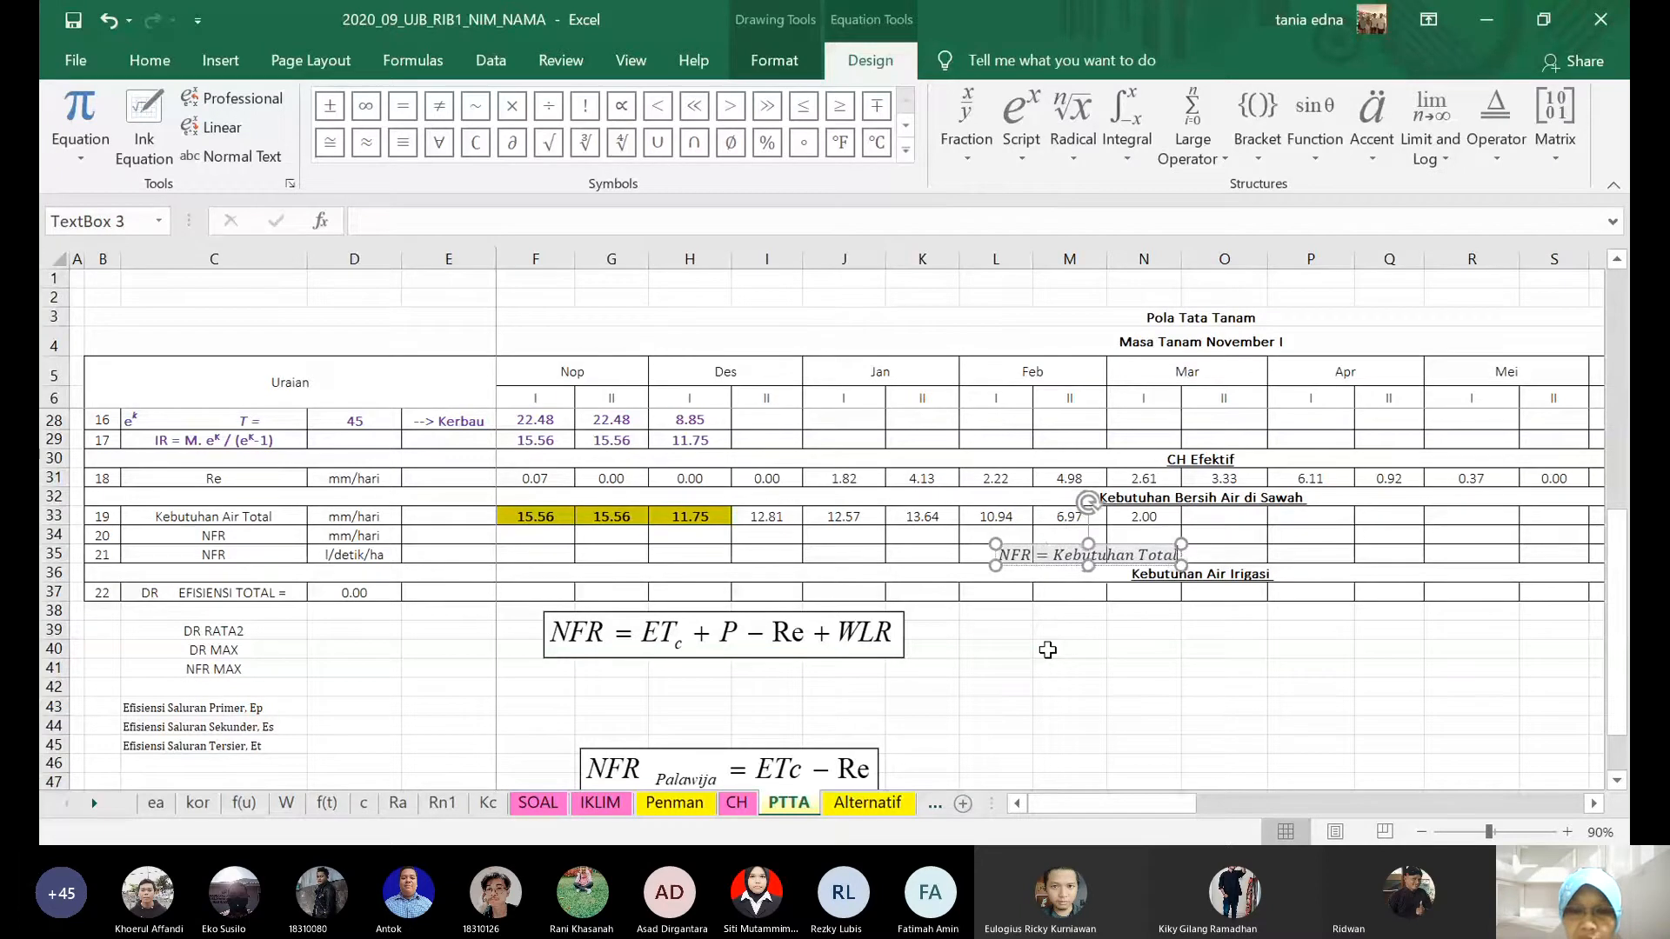
text(-Re)
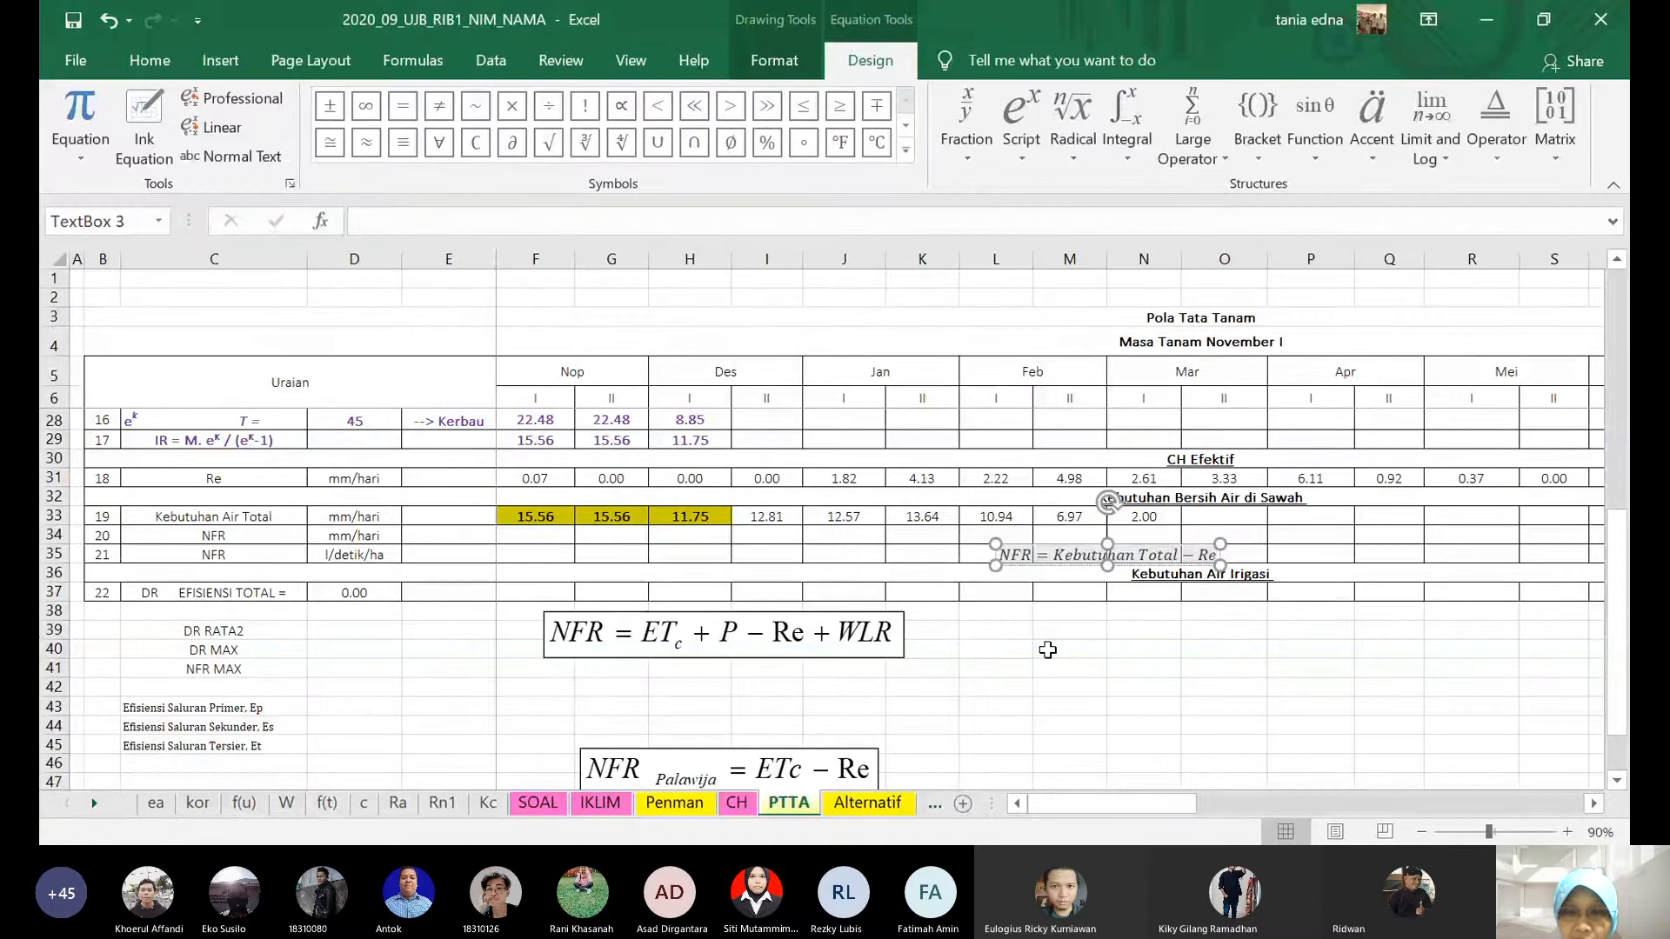
- Make Kebutuhan Total upright text in the new equation, and place it below the boxed NFR equation at font size 14
key(ctrl+shift+Left)
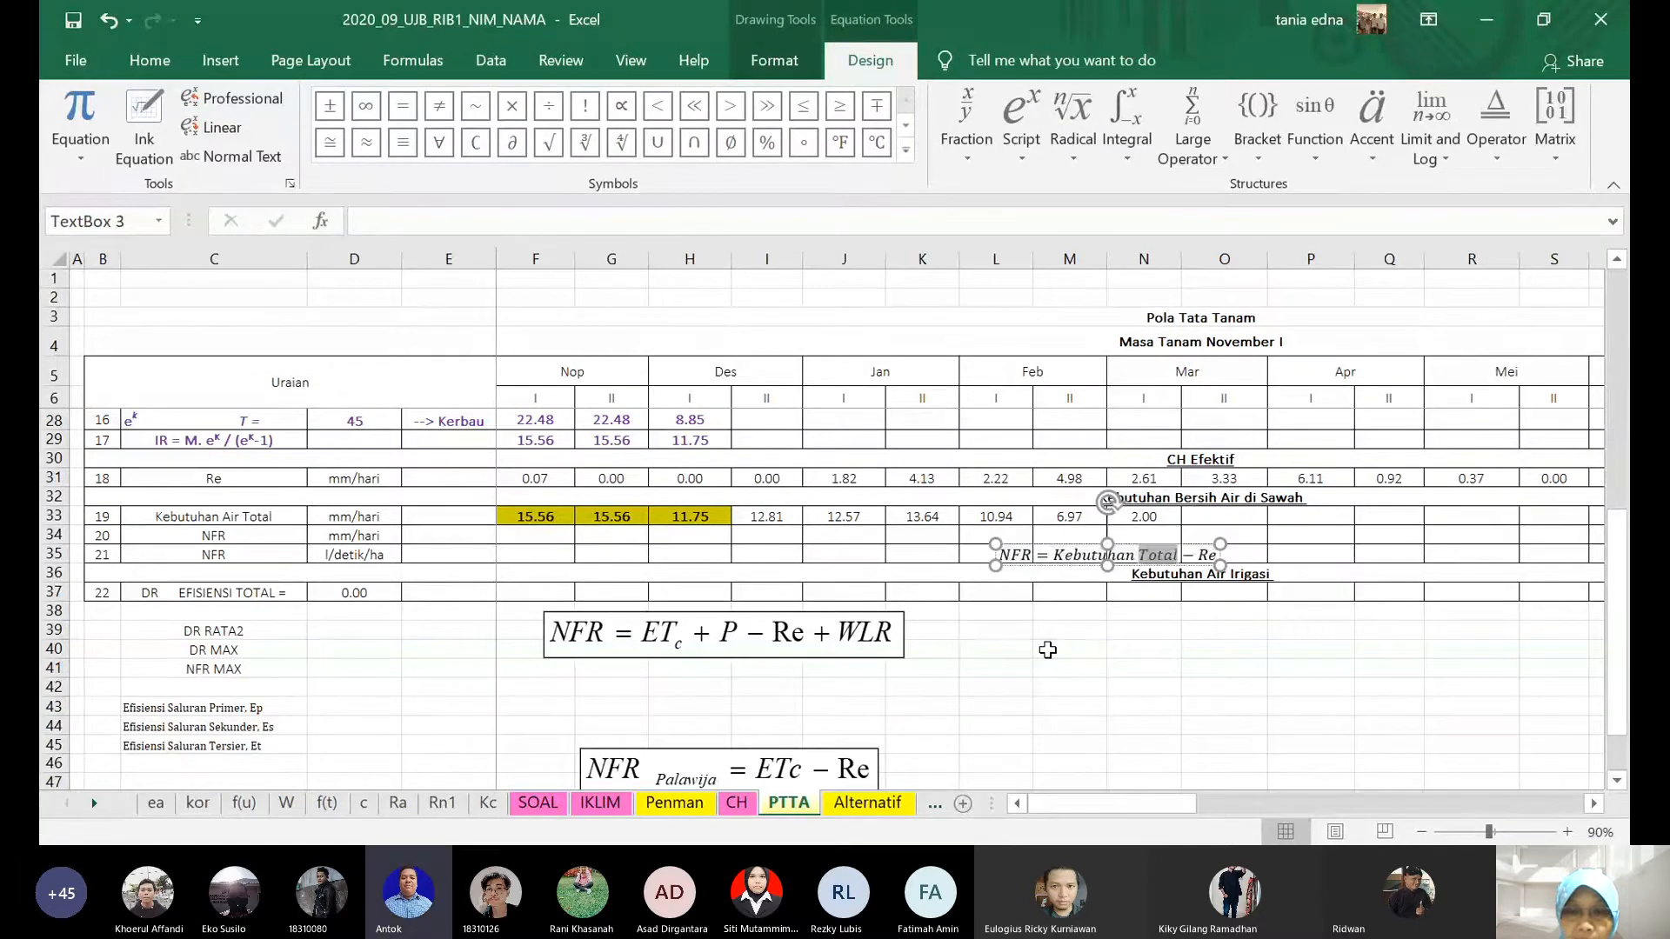
key(shift+Left)
key(shift+Left)
key(shift+Left)
key(shift+Left)
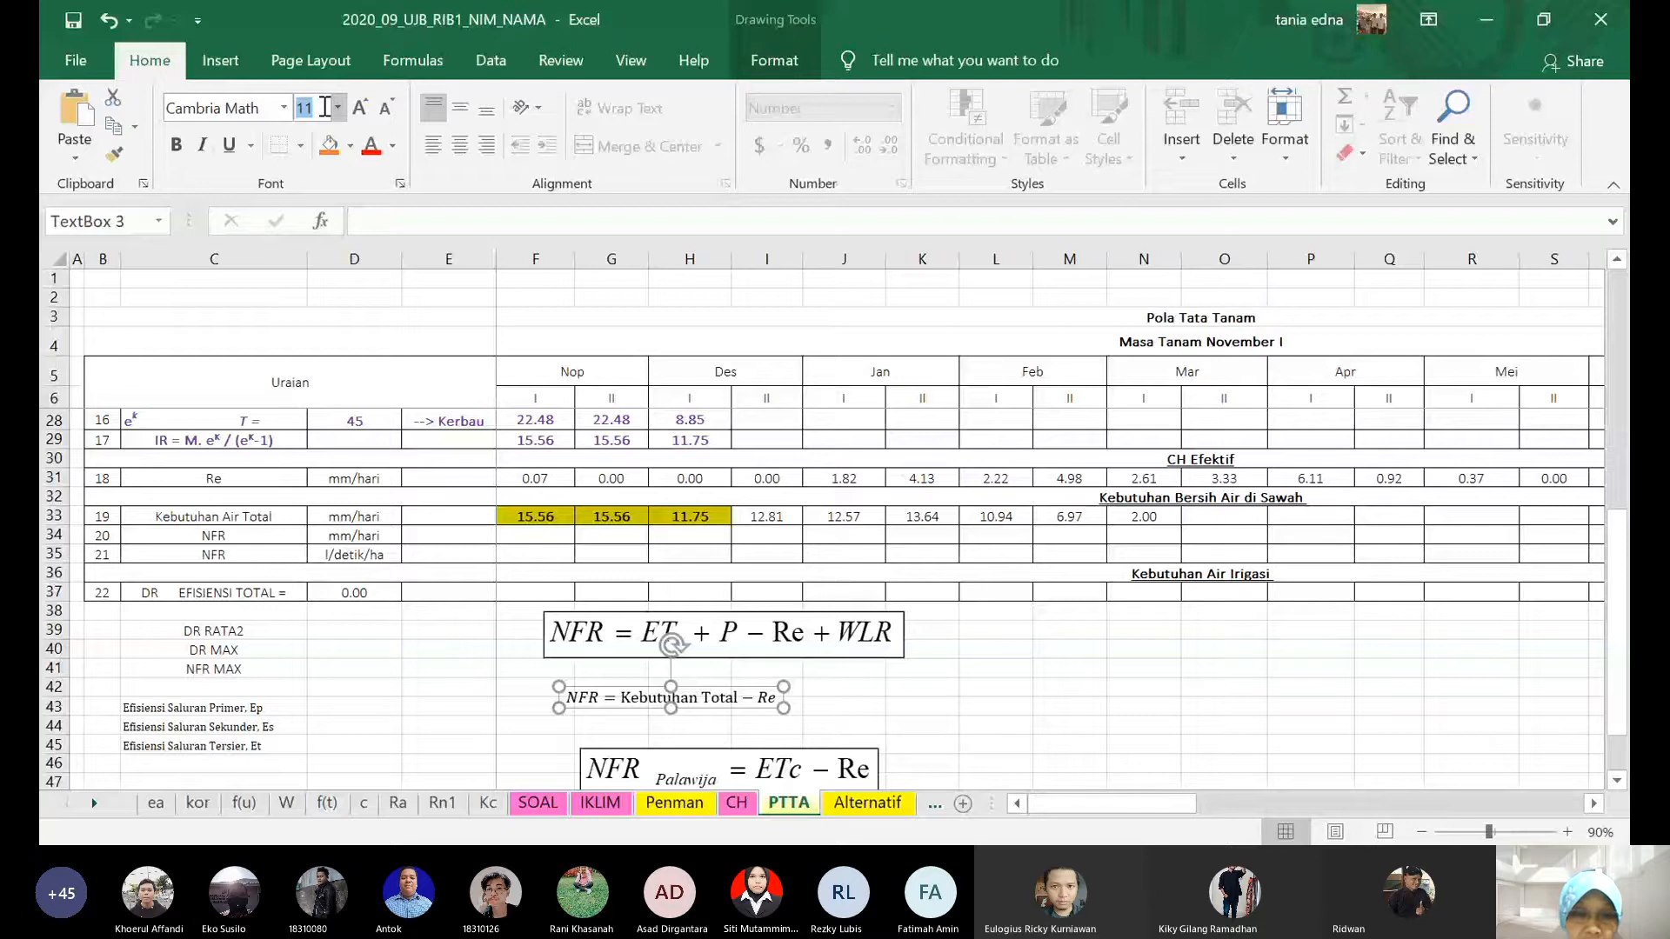
text(14)
key(Return)
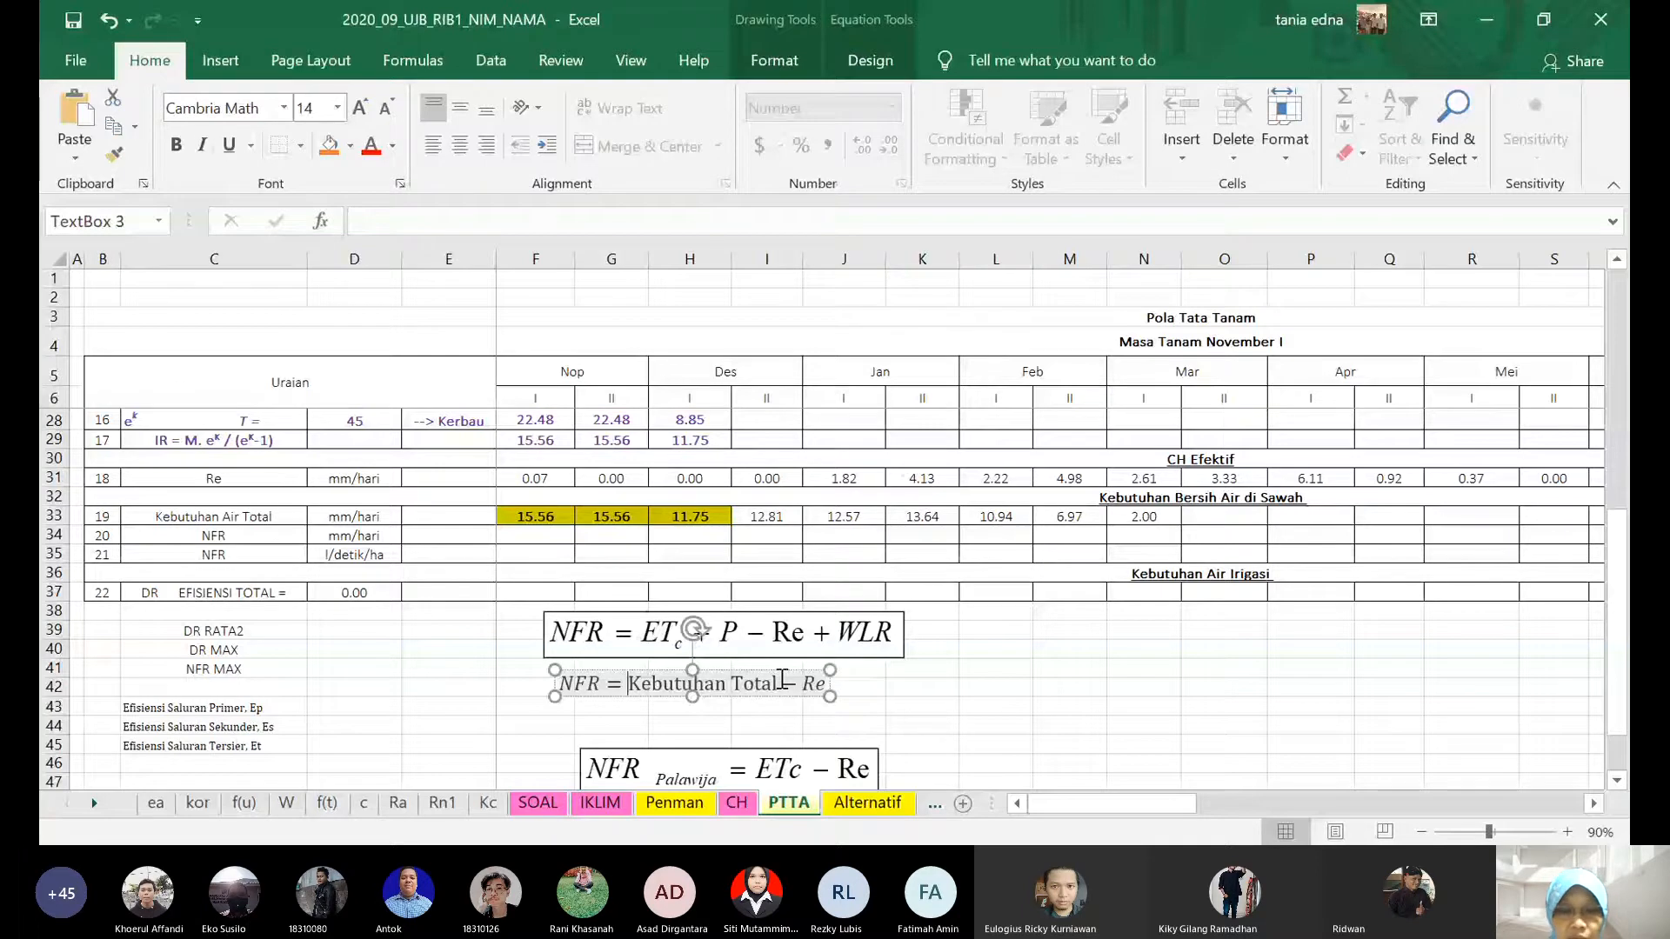
- Duplicate the NFR = Kebutuhan Total − Re equation beside the original and remove "NFR =" from the copy
scroll(781, 678, down, 1)
click(1061, 609)
click(979, 607)
key(ctrl+v)
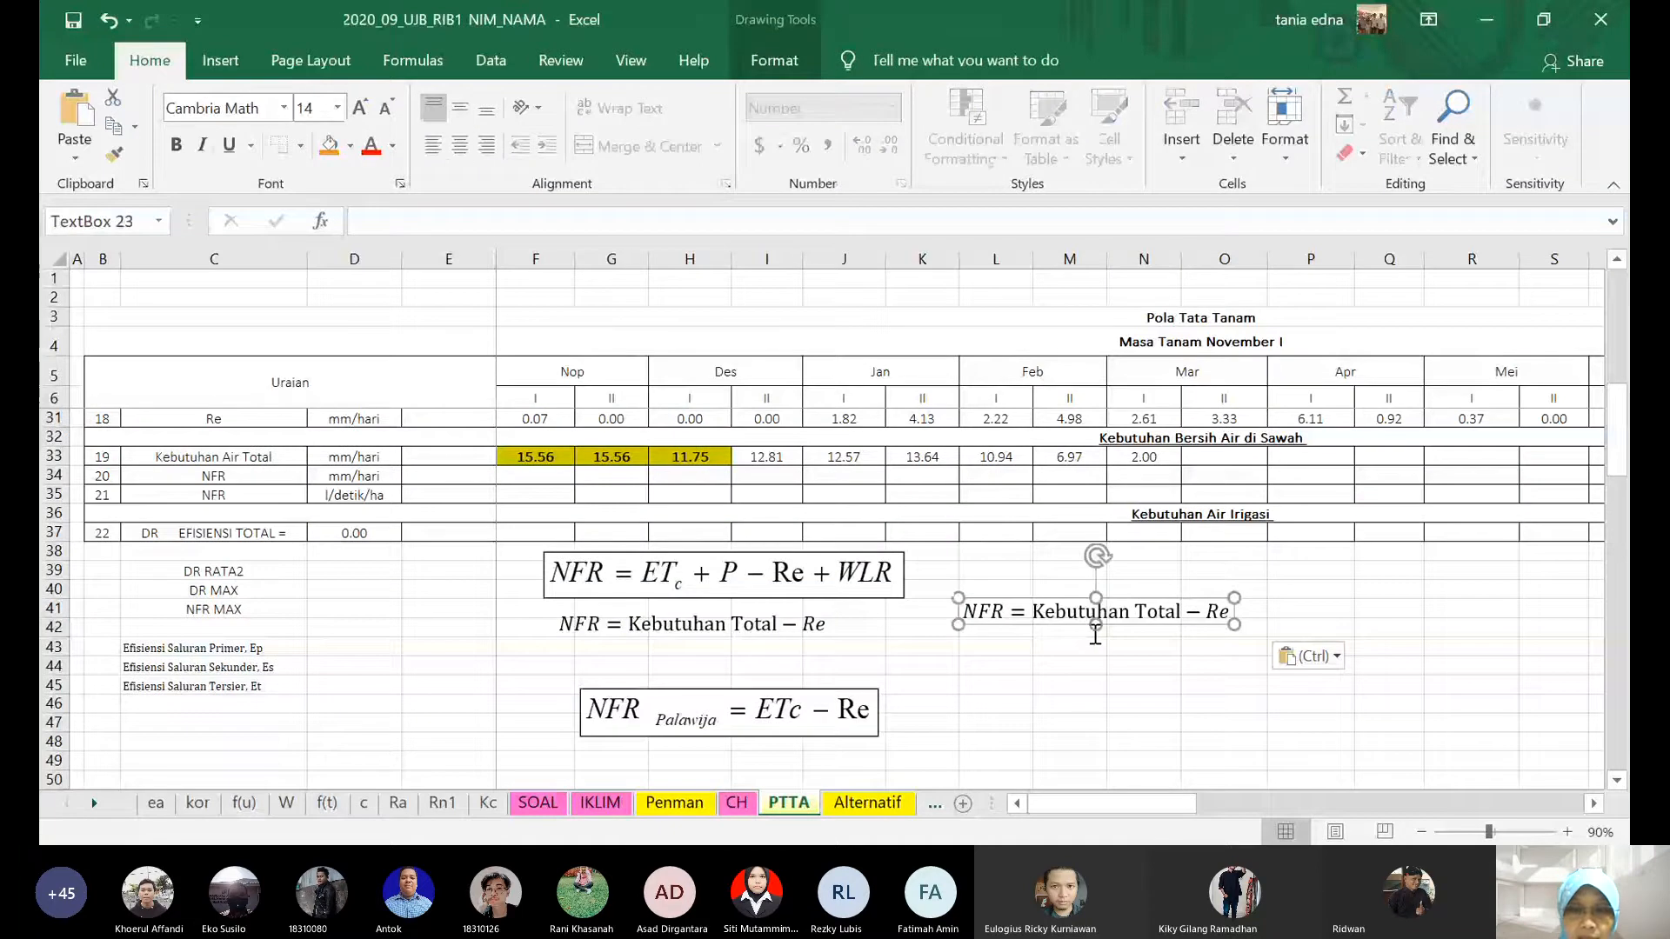
click(1030, 612)
key(BackSpace)
key(BackSpace)
key(BackSpace)
key(BackSpace)
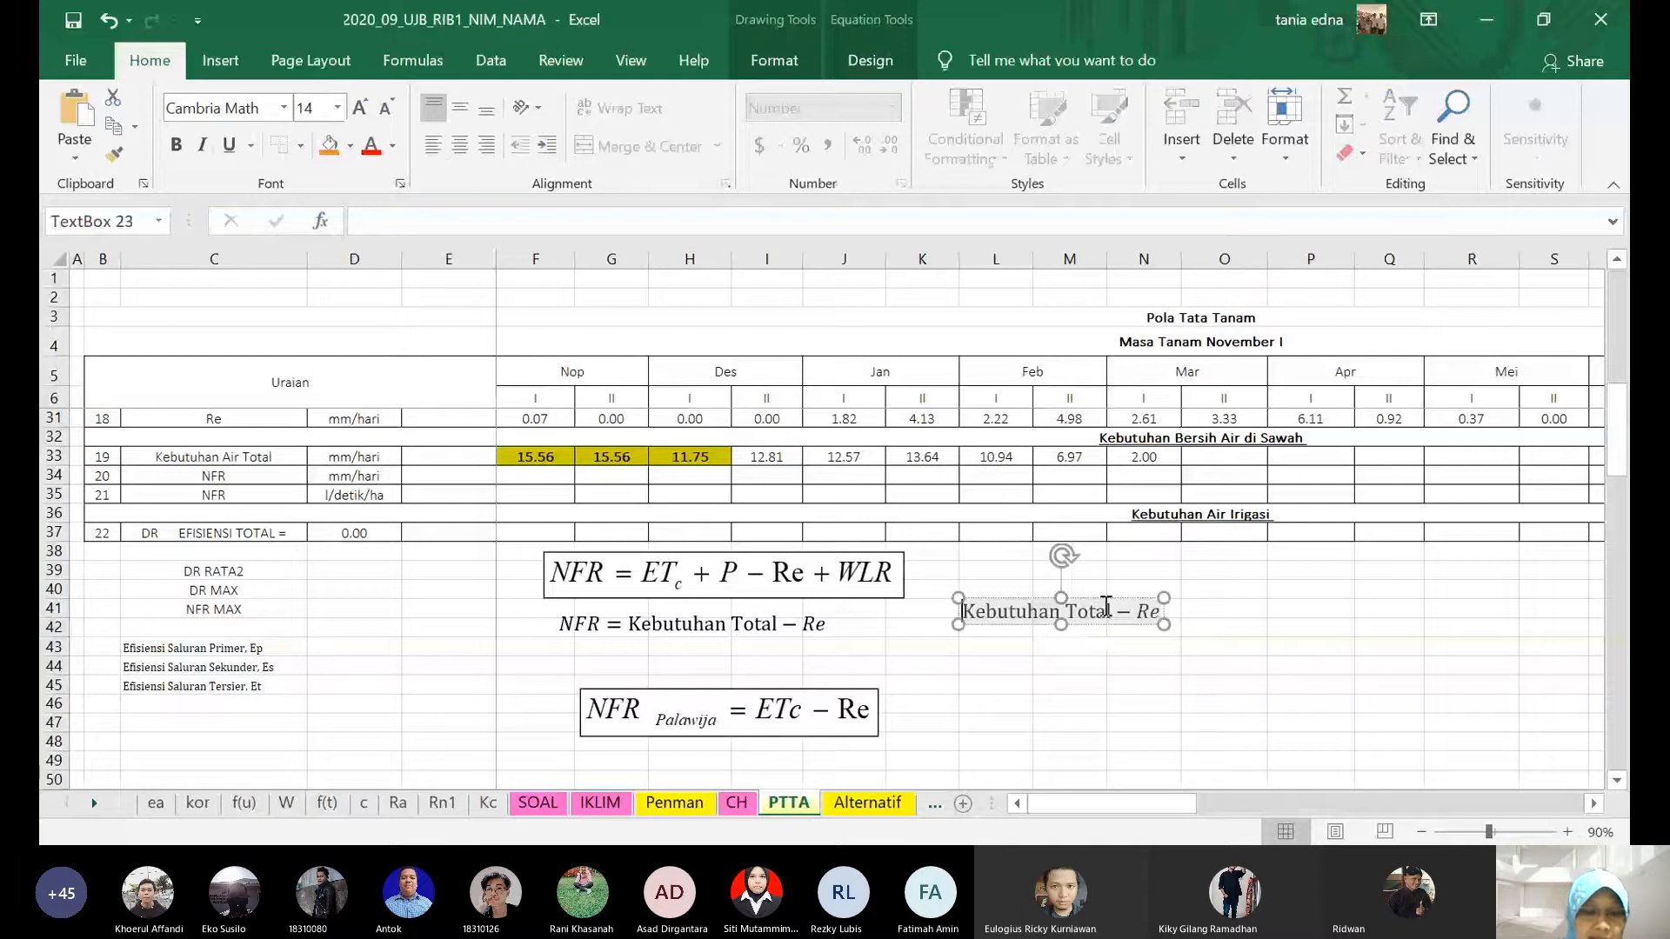
- Complete the copied equation as Kebutuhan Total = ETc + P + WLR and place it just above the NFR Palawija equation
key(End)
key(BackSpace)
key(BackSpace)
key(BackSpace)
text(= ET)
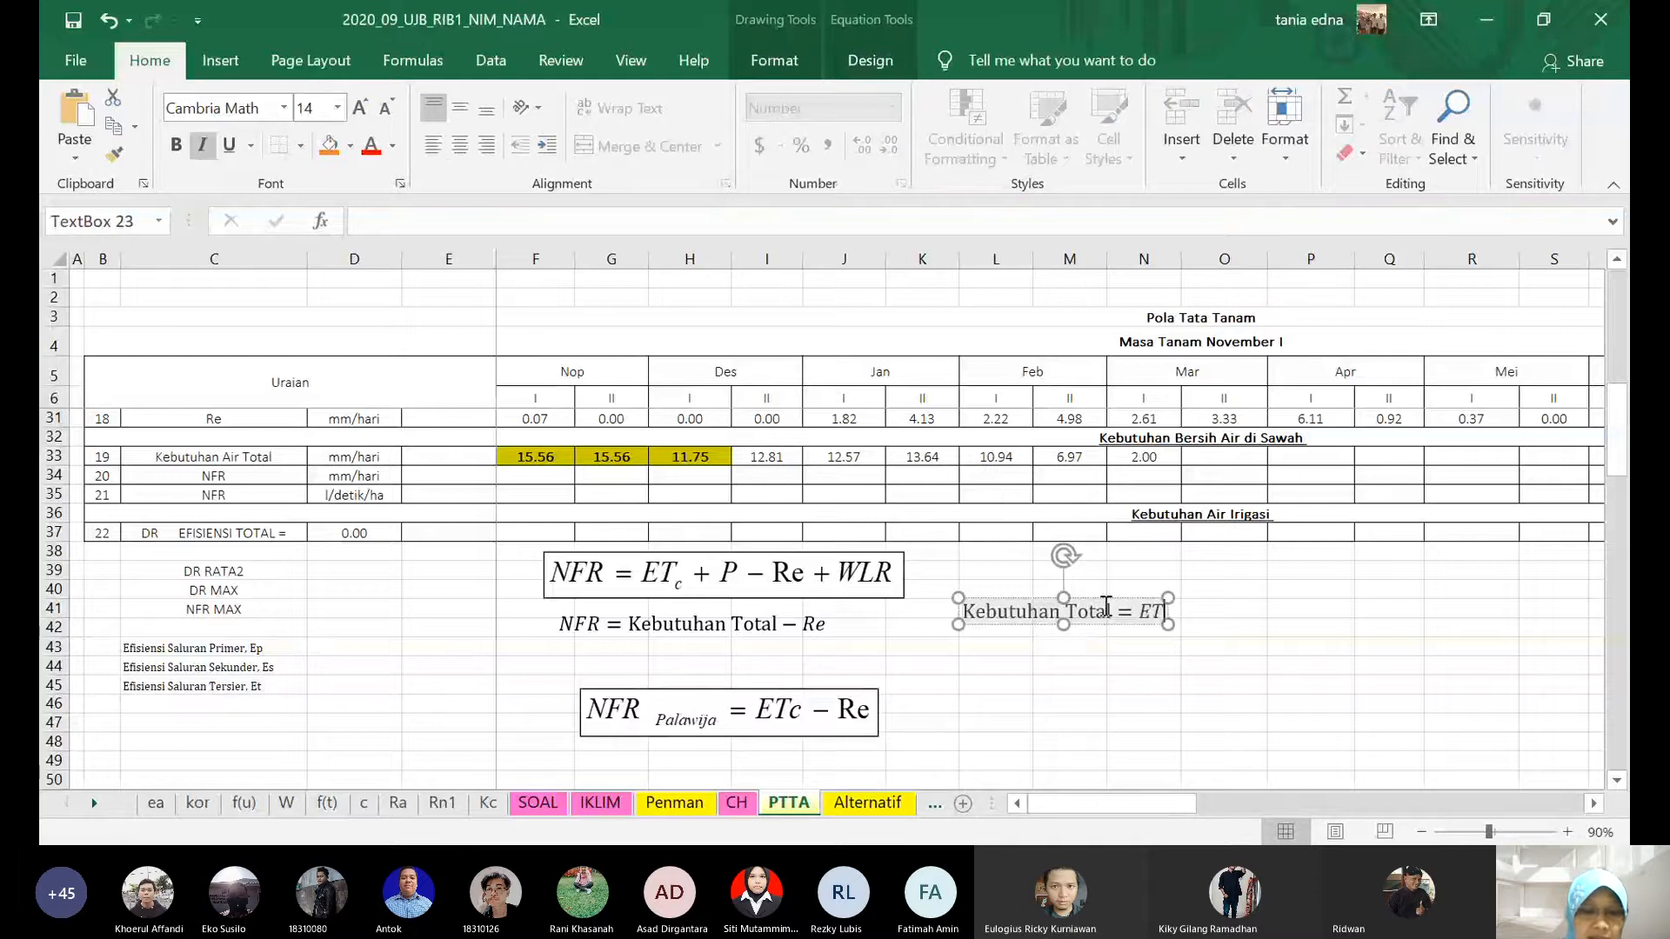
text(c + P)
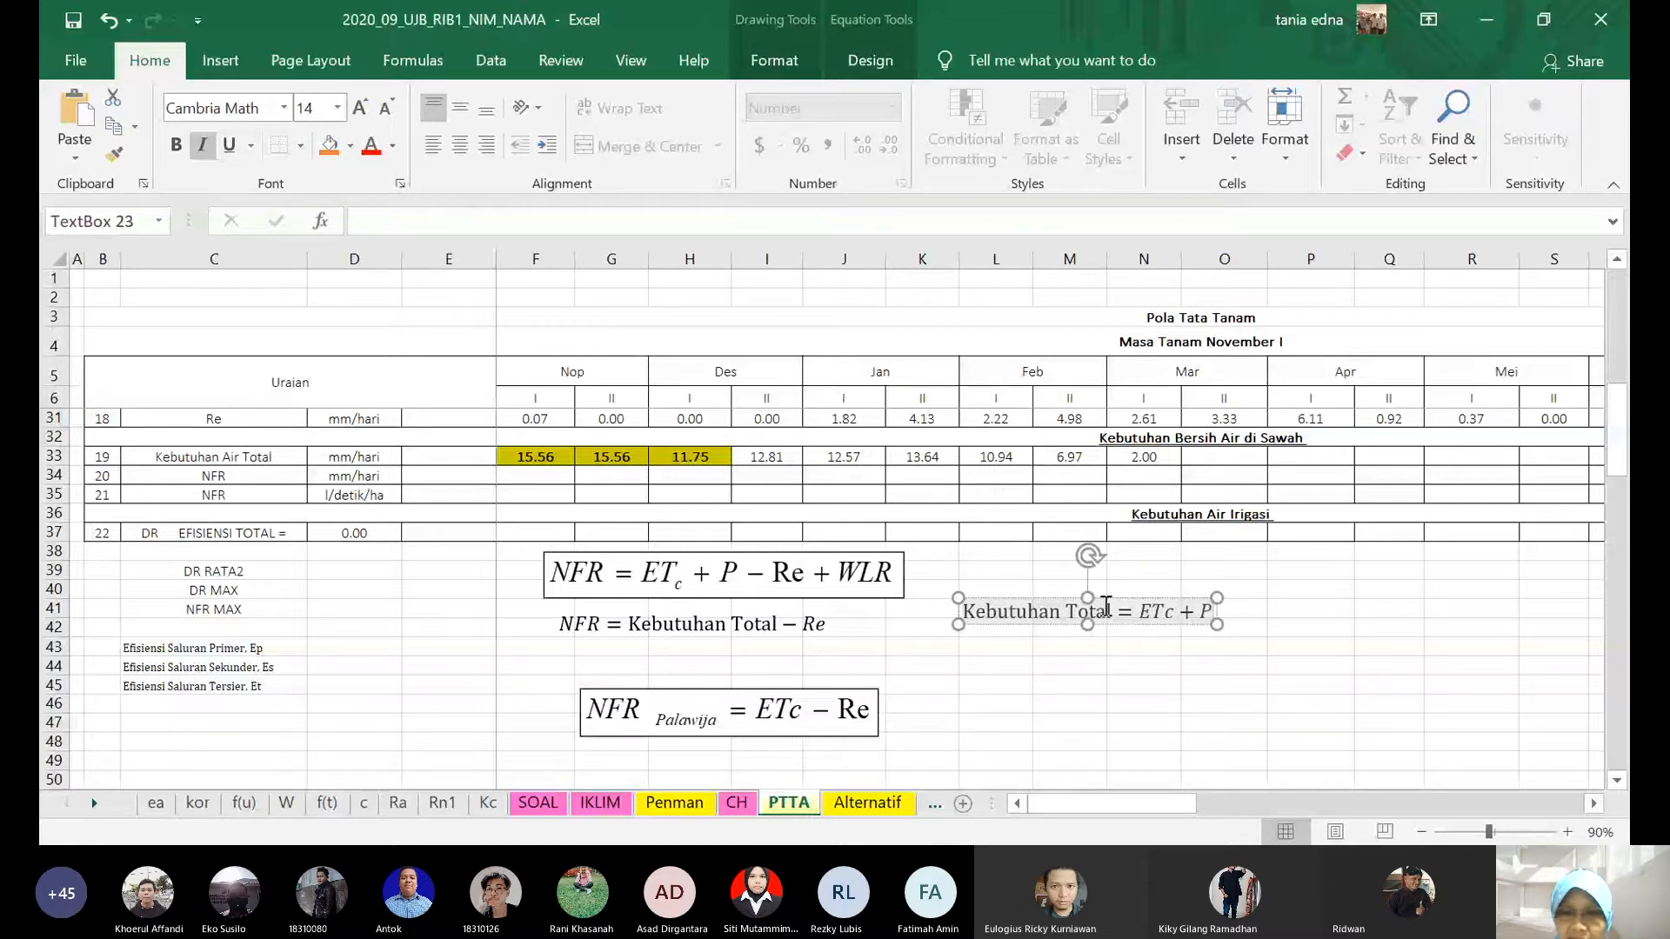
text(+WLR)
drag(1103, 598, 689, 649)
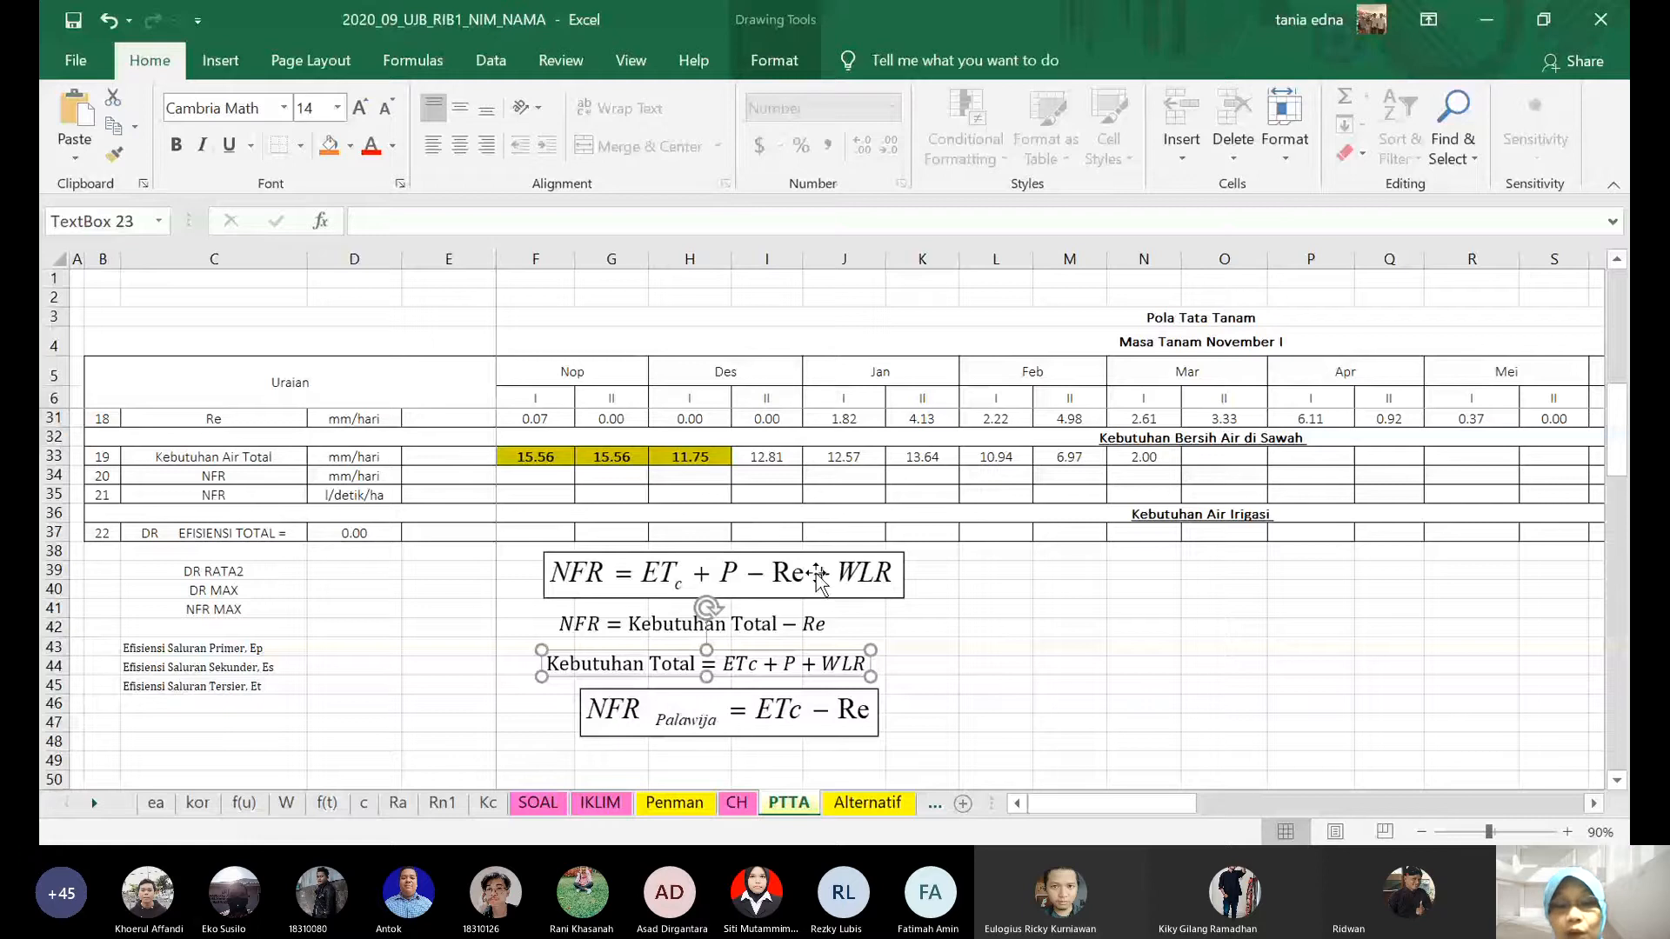
click(996, 627)
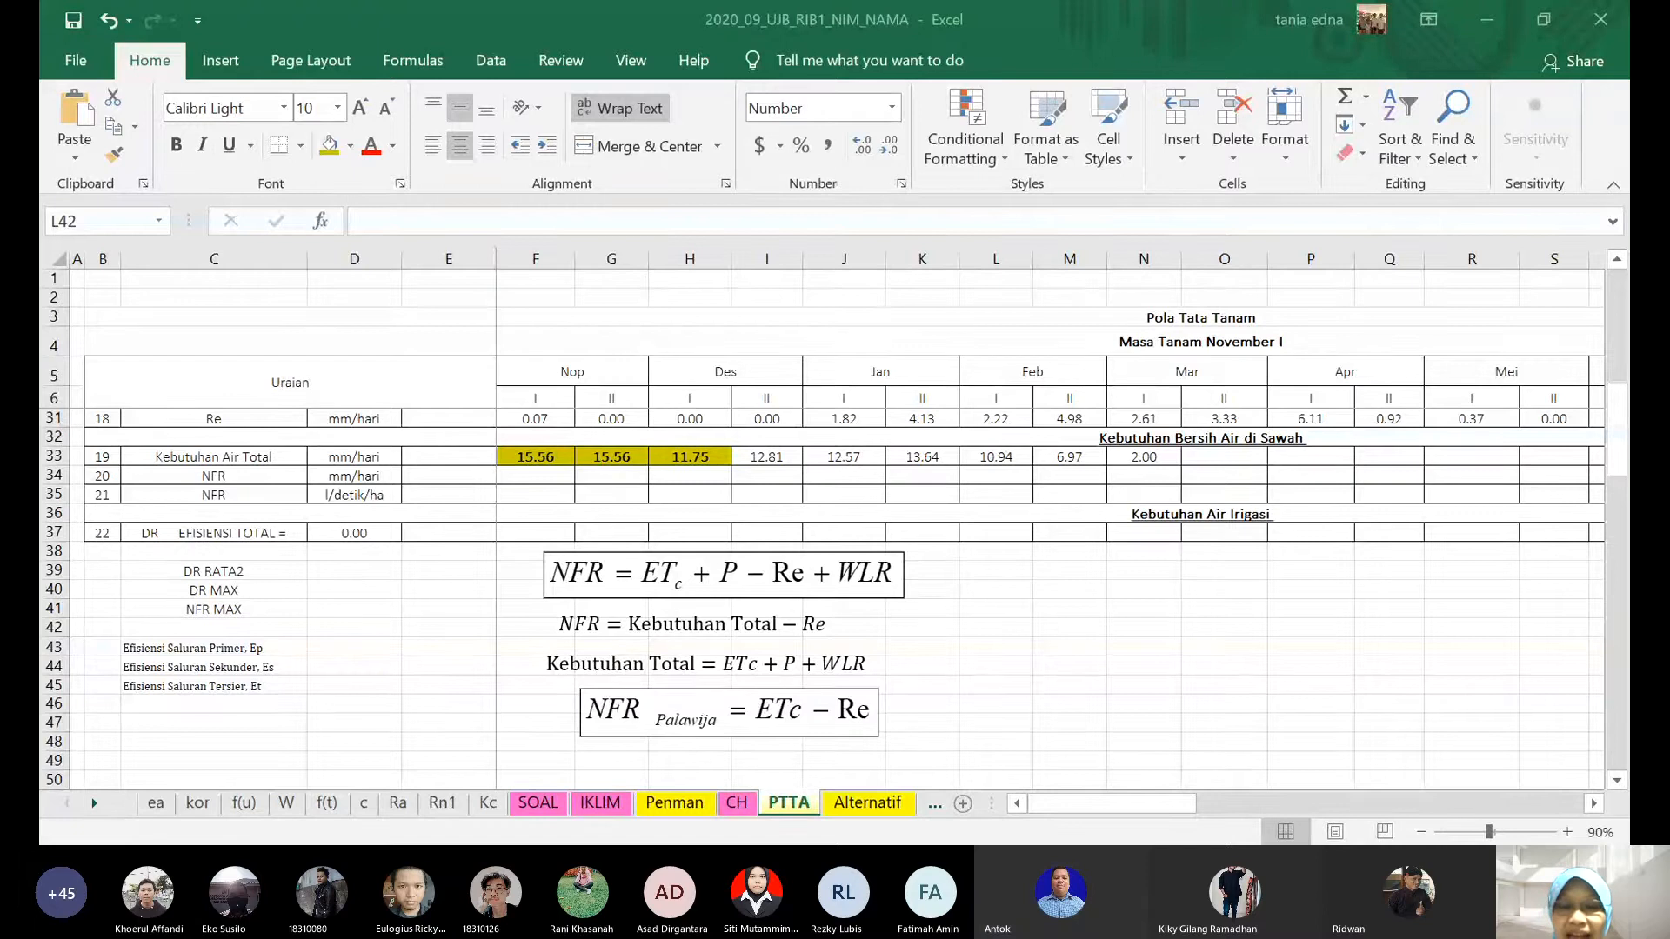
click(910, 718)
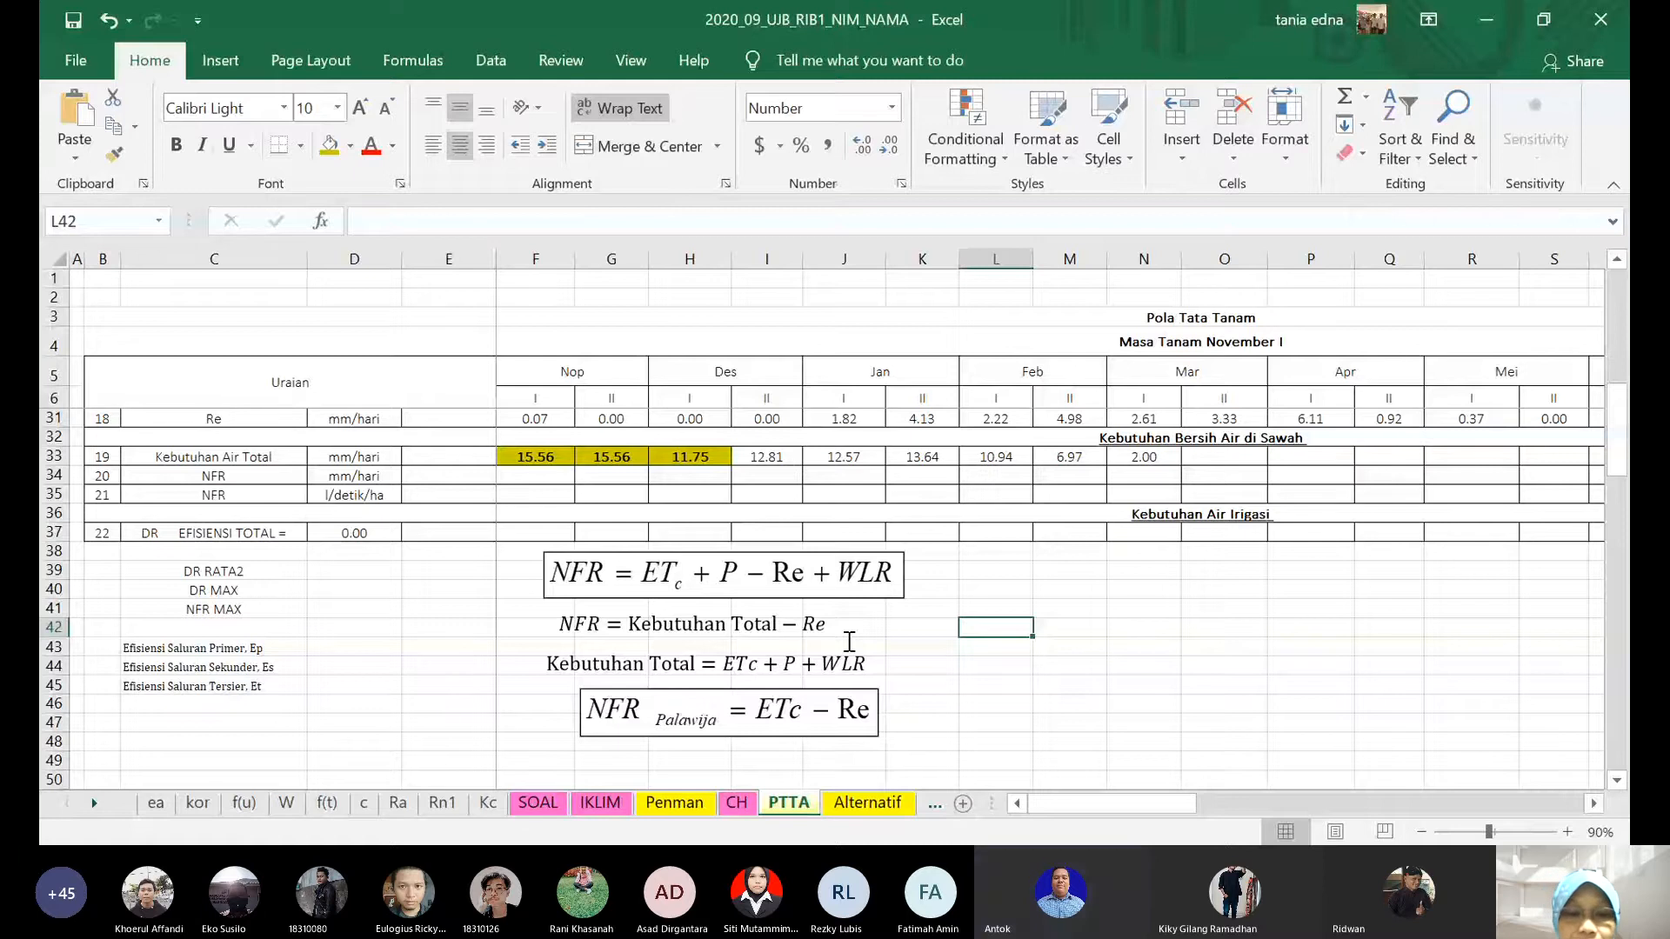
click(825, 628)
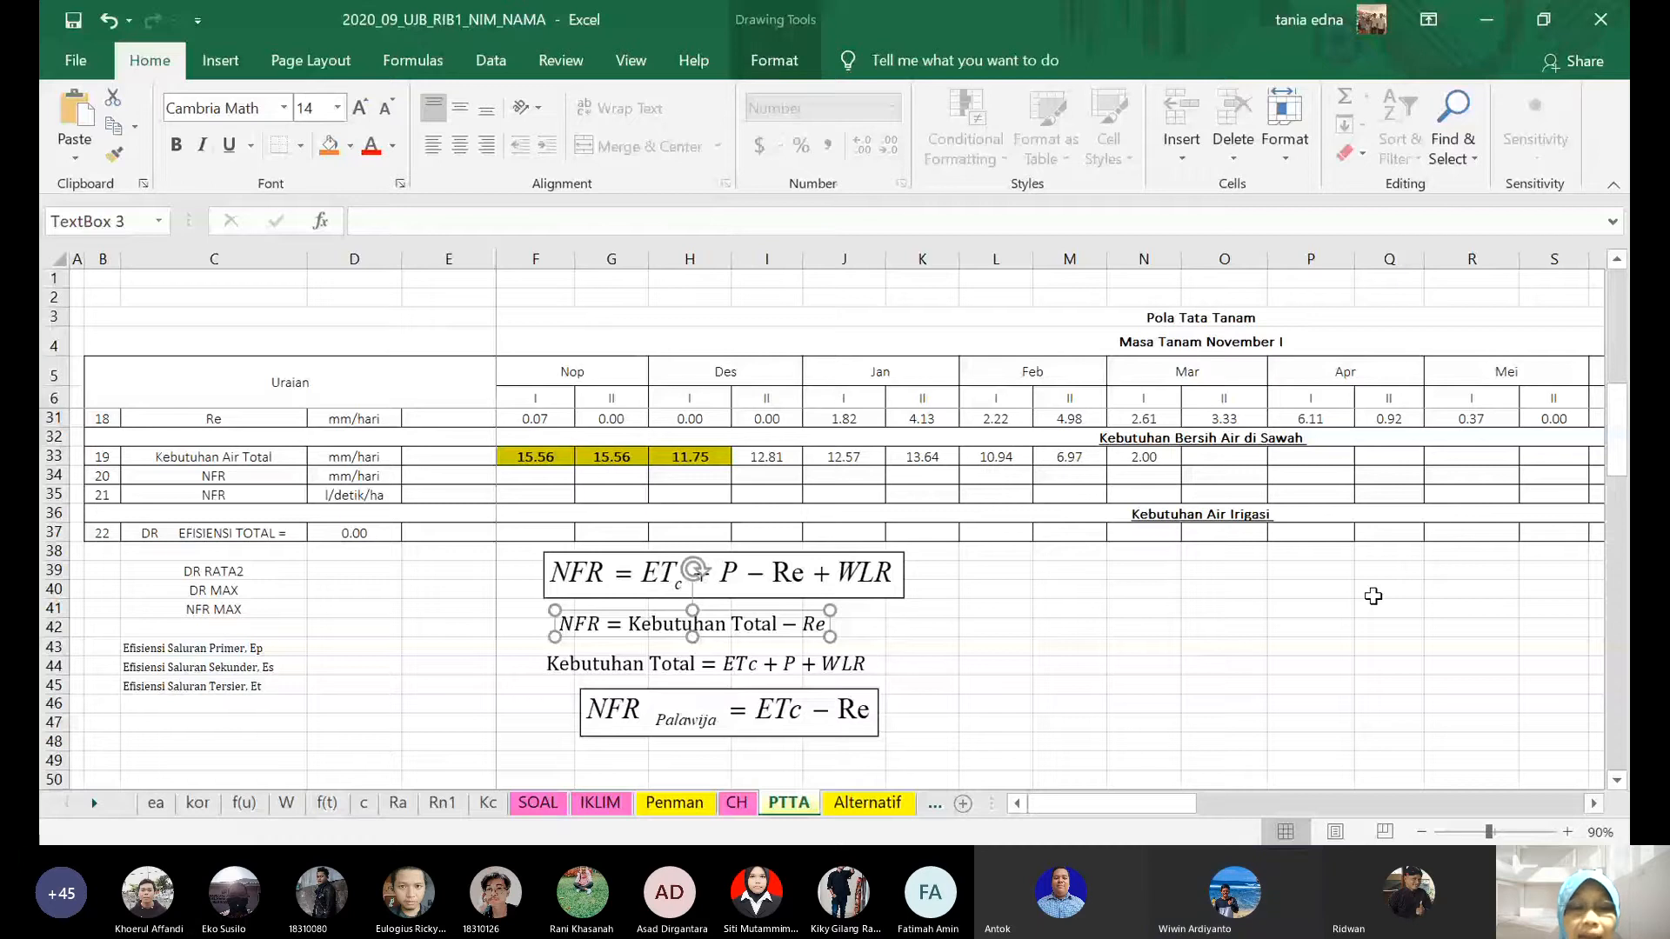
- Enter the NFR formula =IF(F31>F33,0,F33-F31) in cell F34 for Nop I and fill it across to Mar I (N34)
key(Escape)
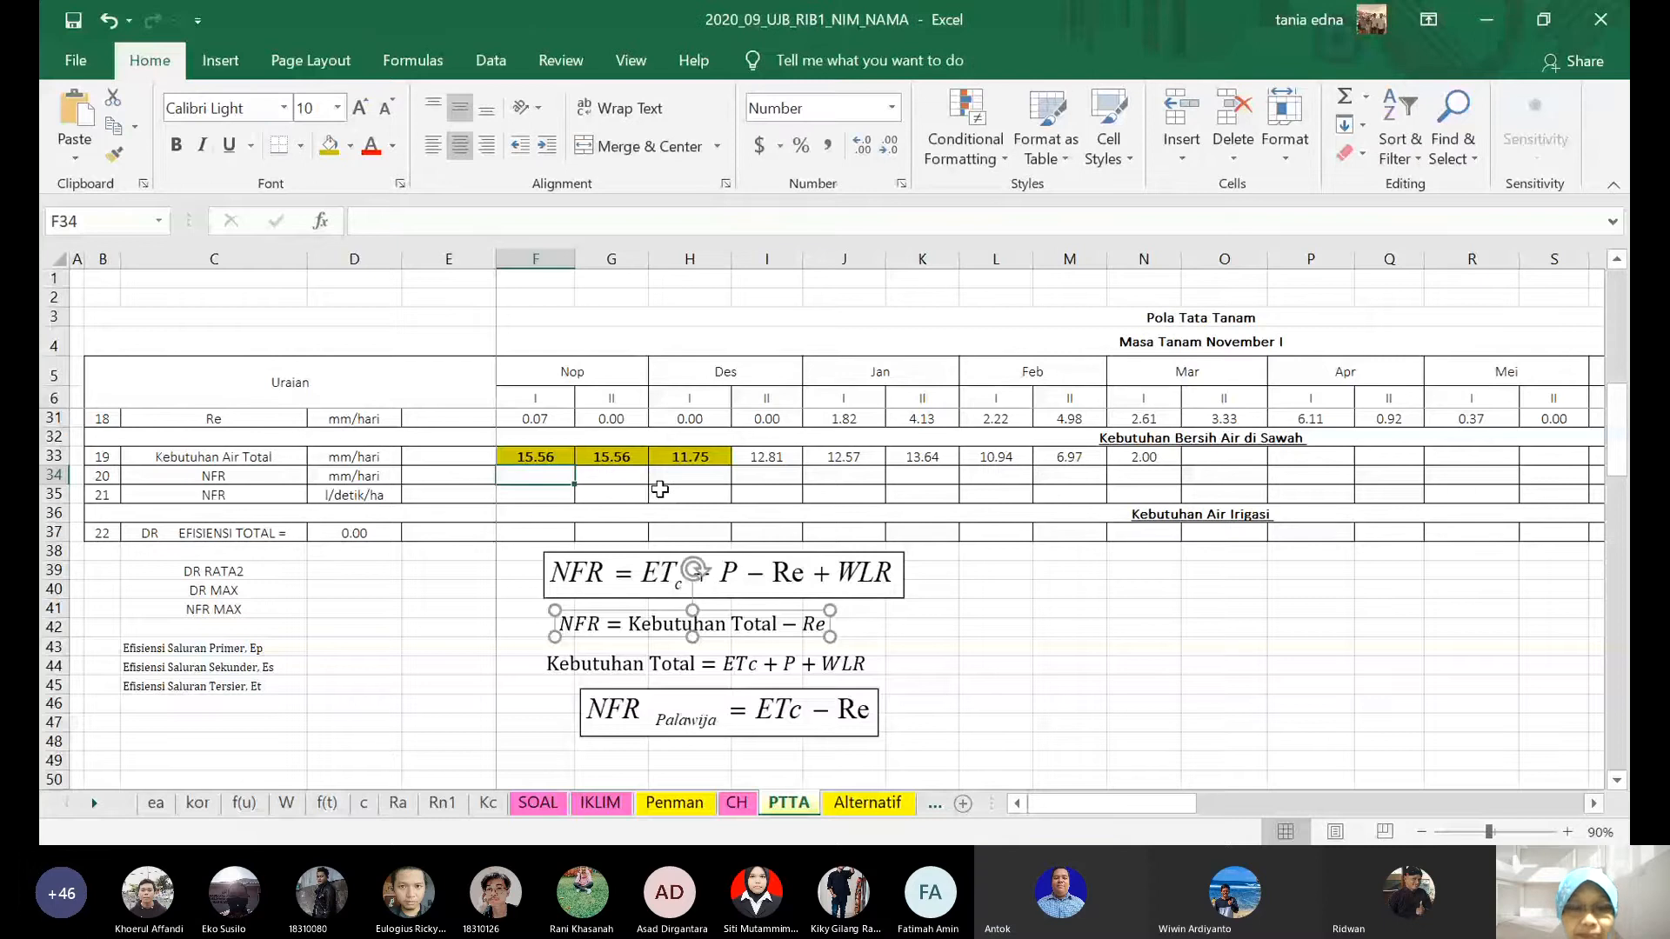
scroll(787, 551, up, 2)
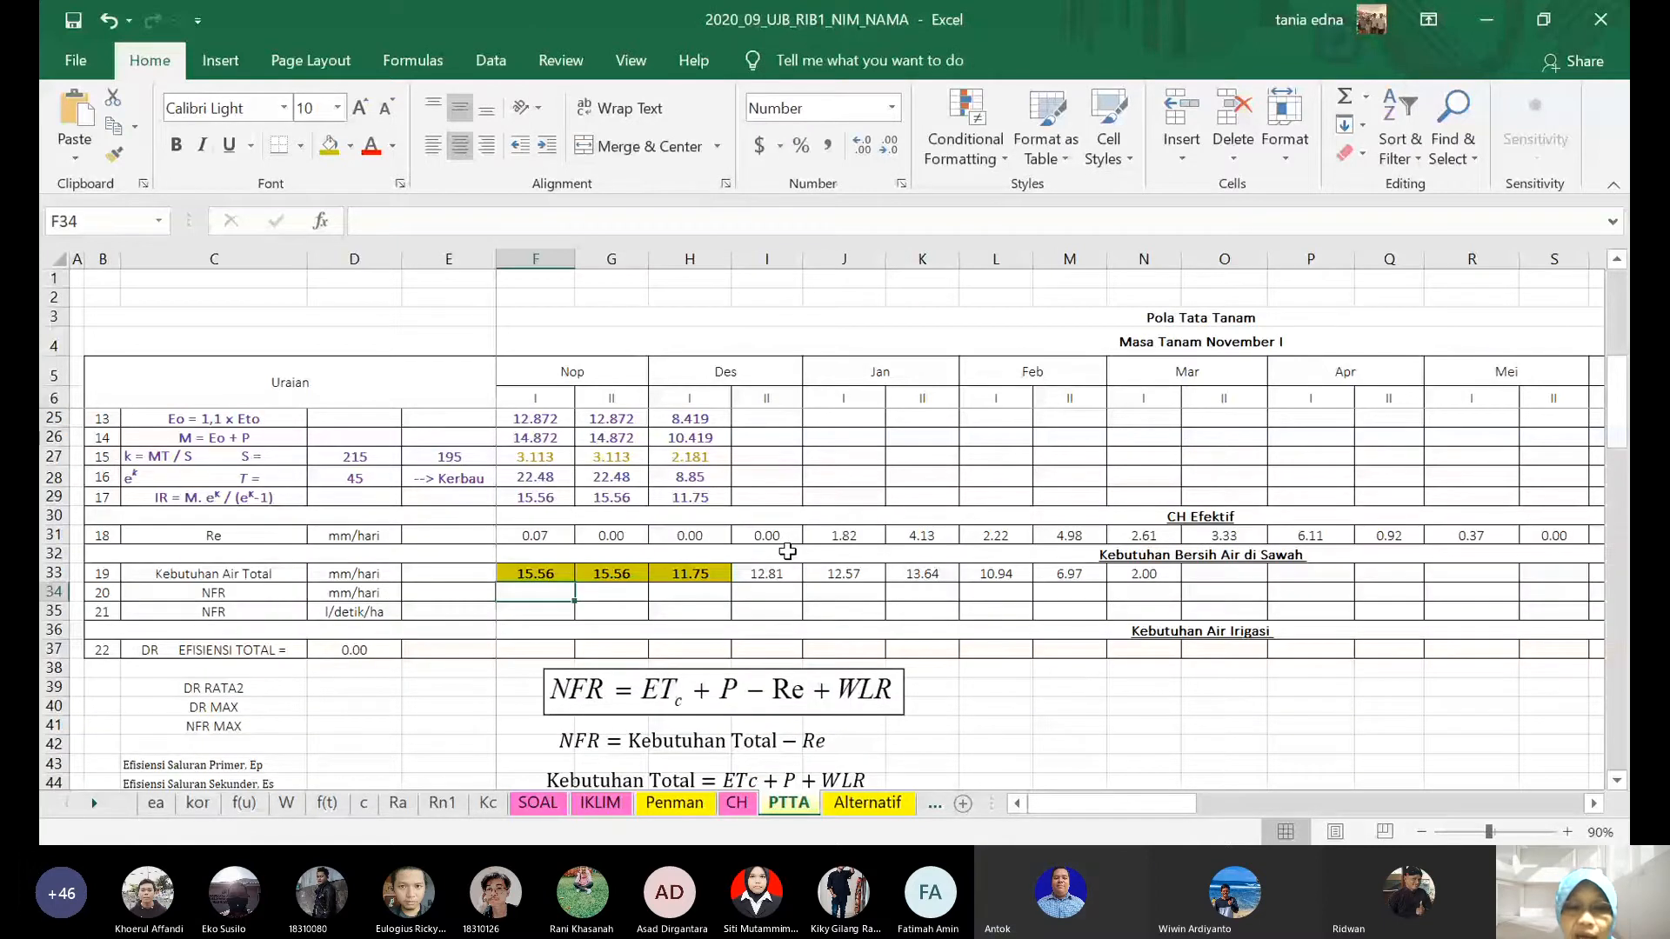
click(544, 574)
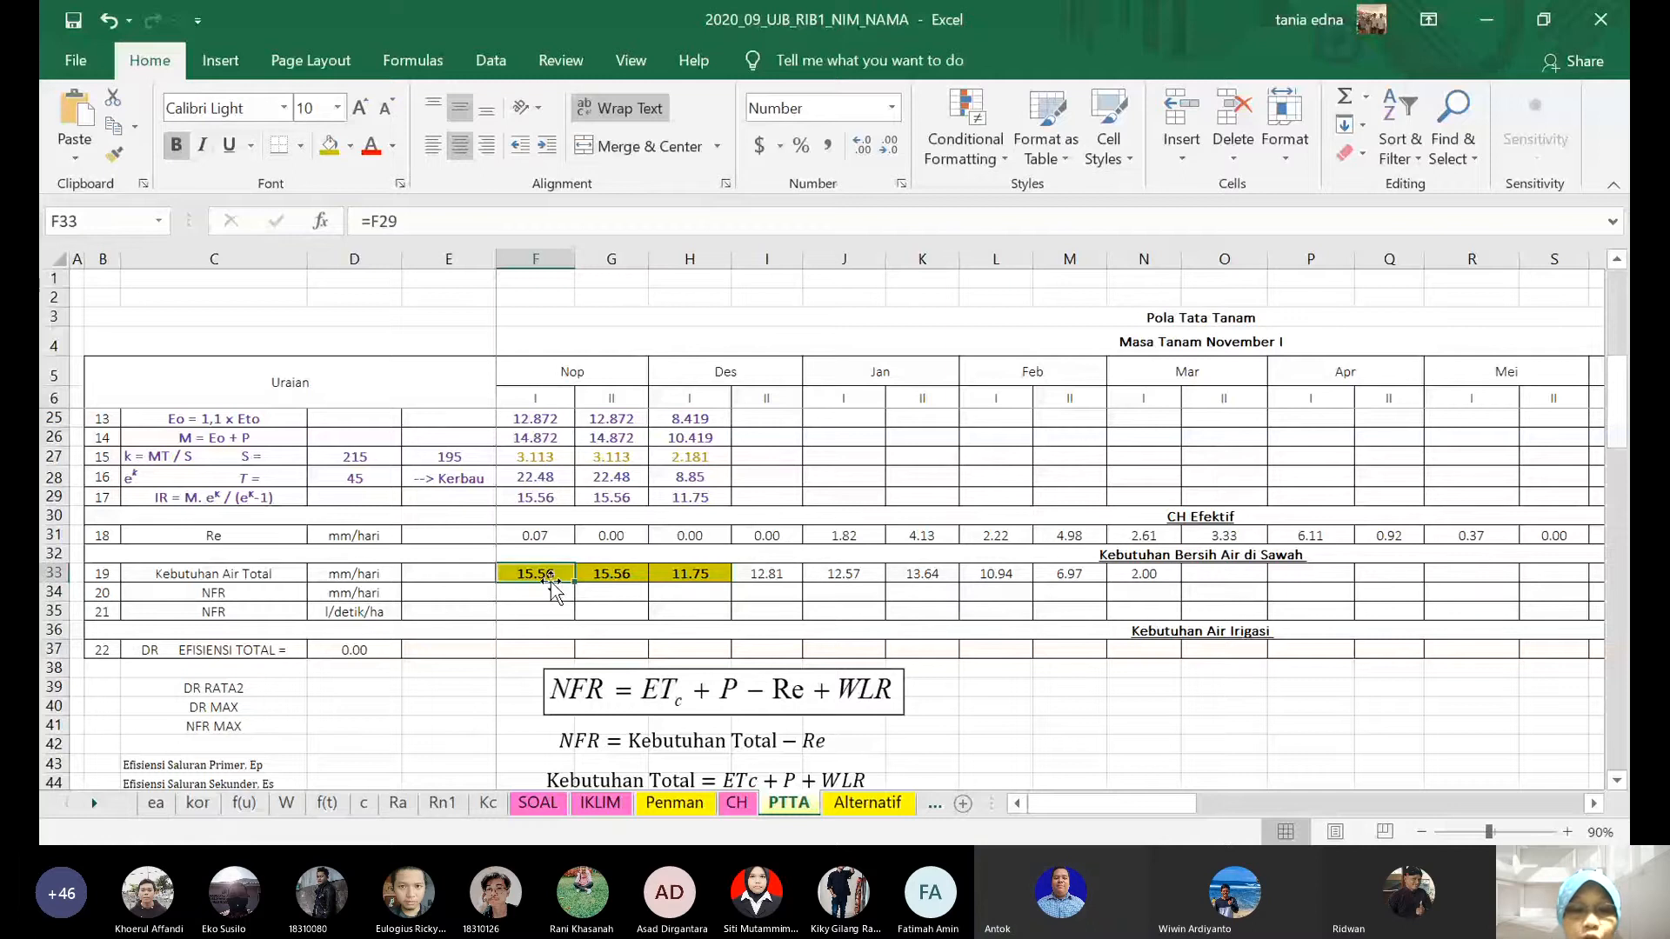
click(554, 592)
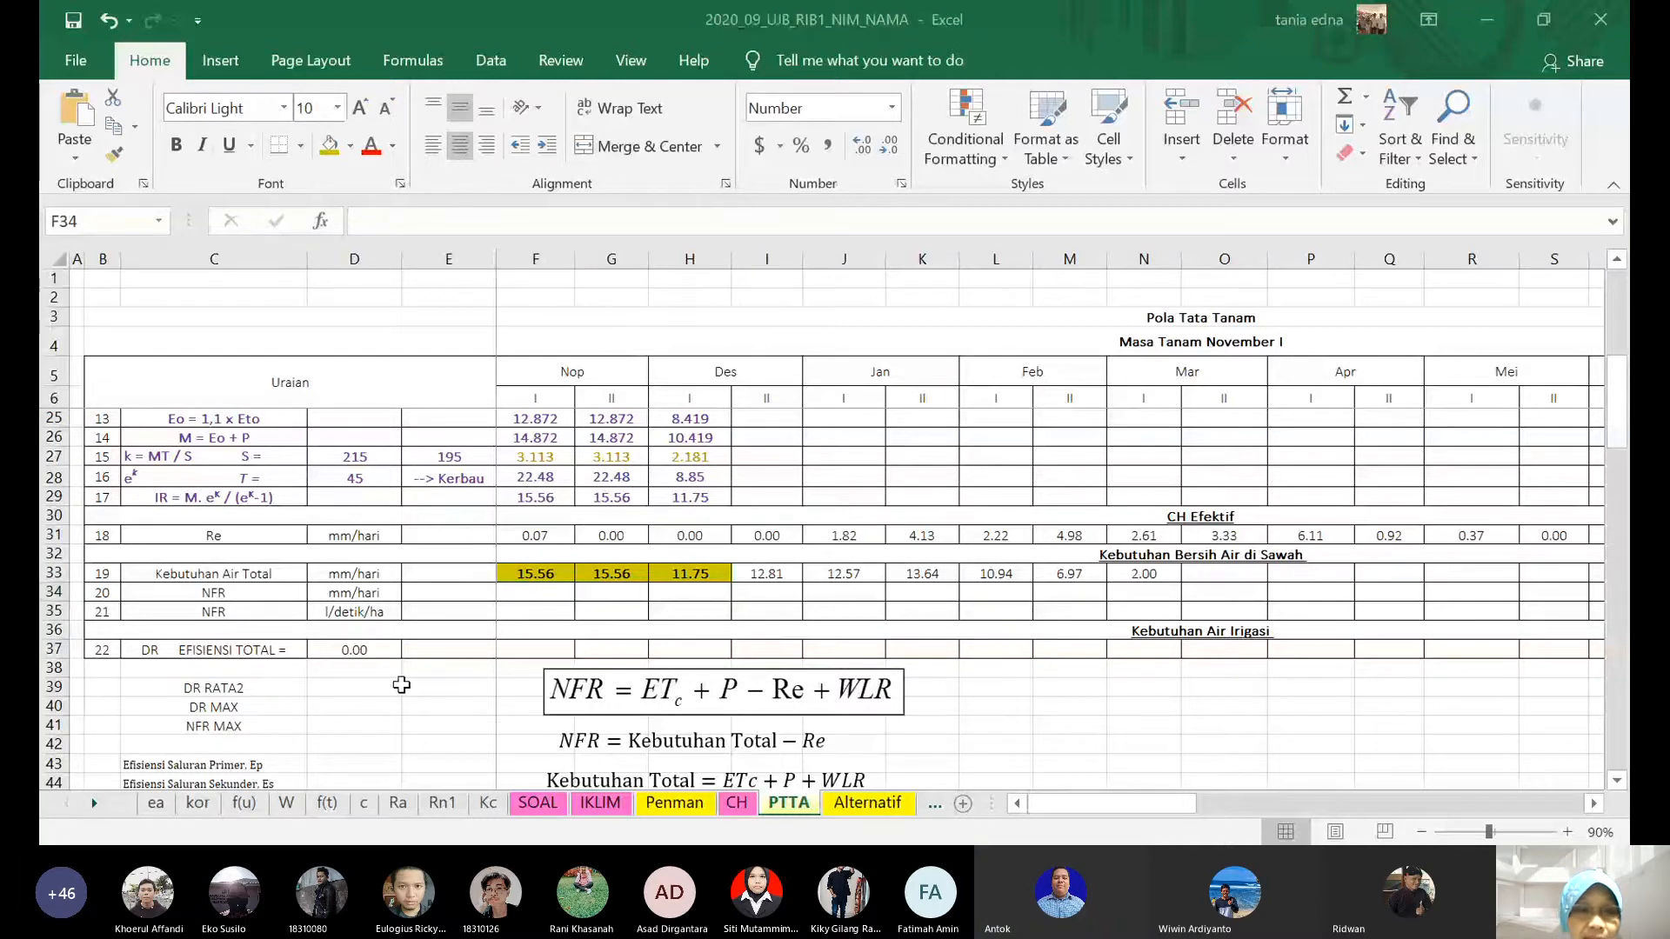
key(ctrl+c)
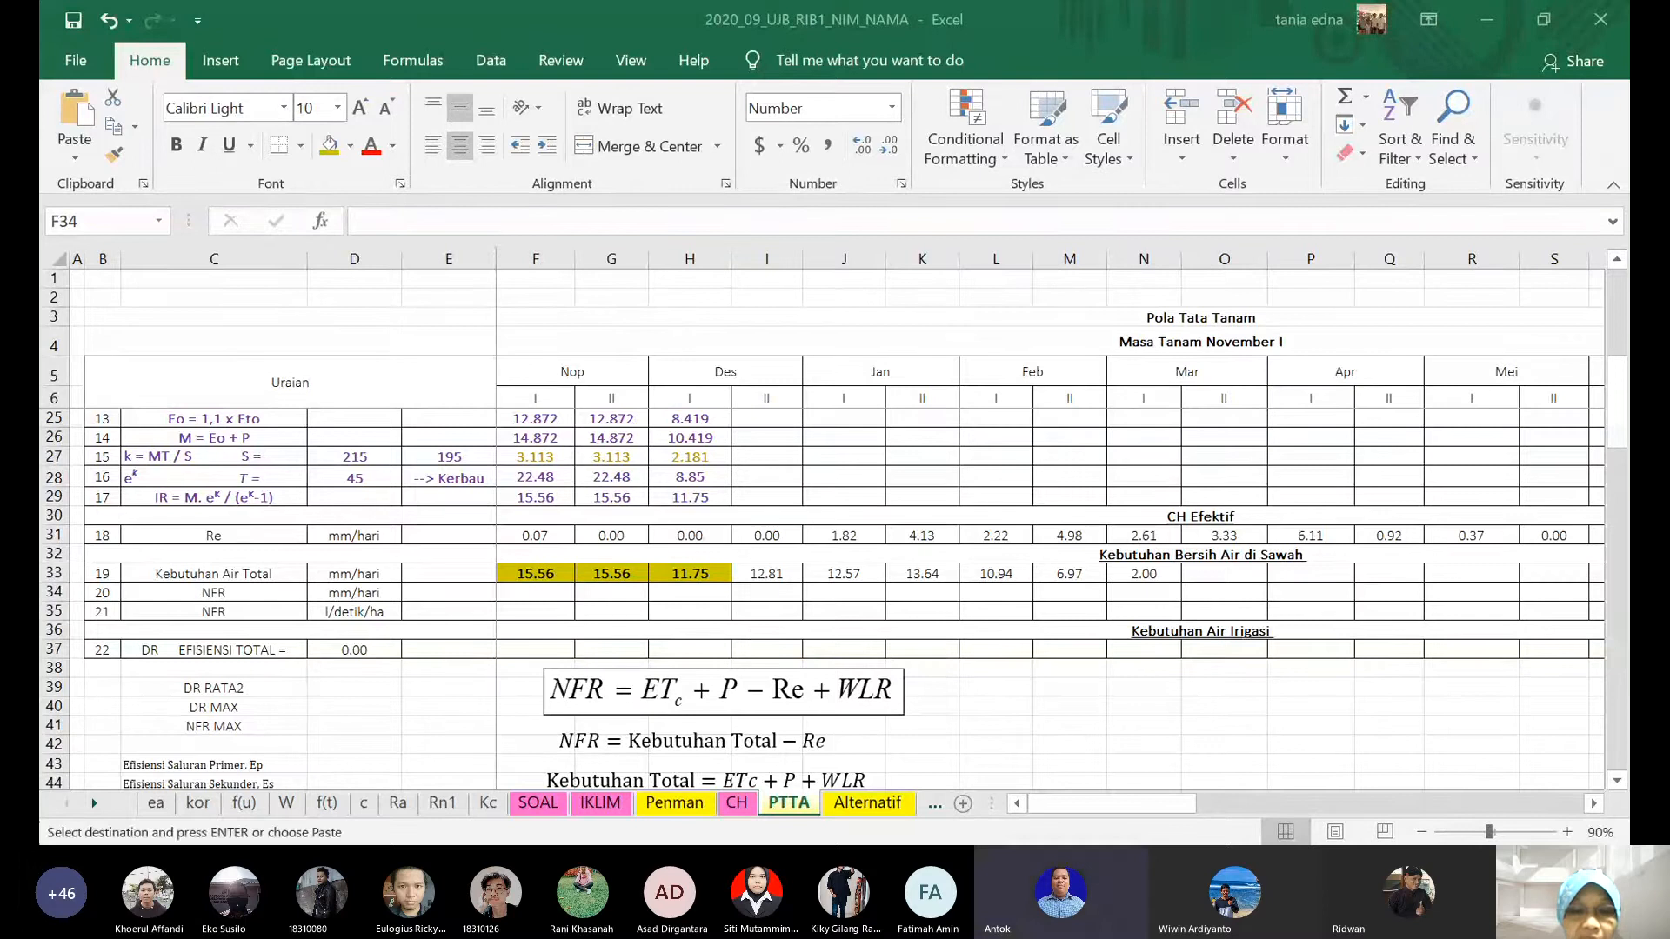
key(alt+Tab)
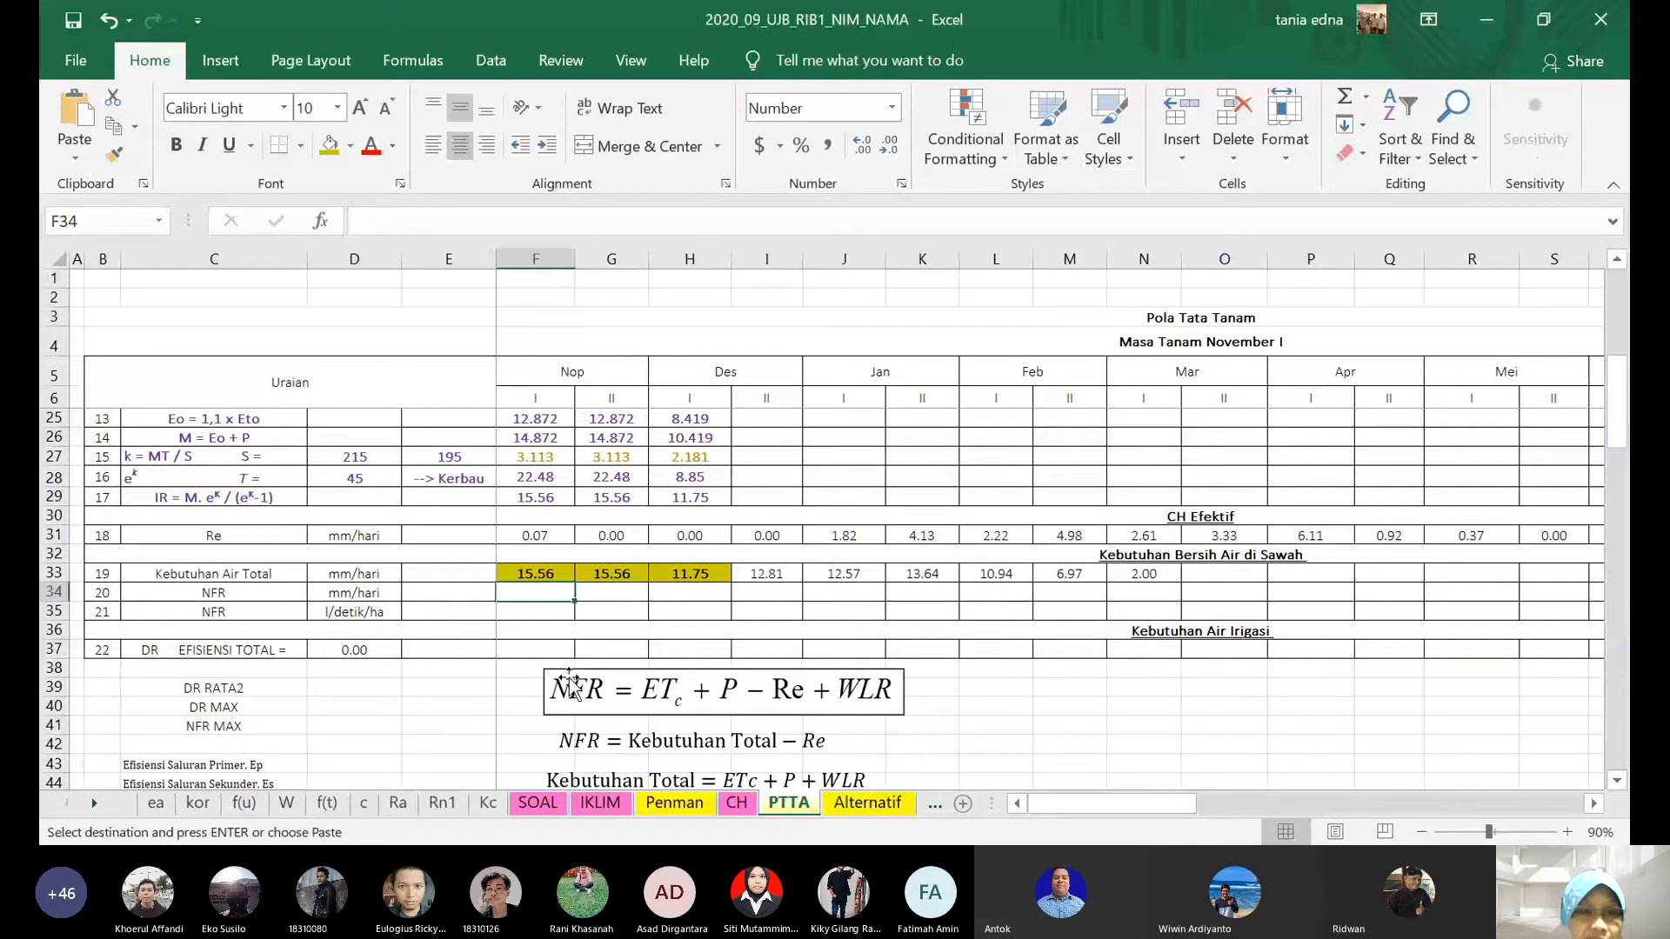
key(ctrl+v)
key(F2)
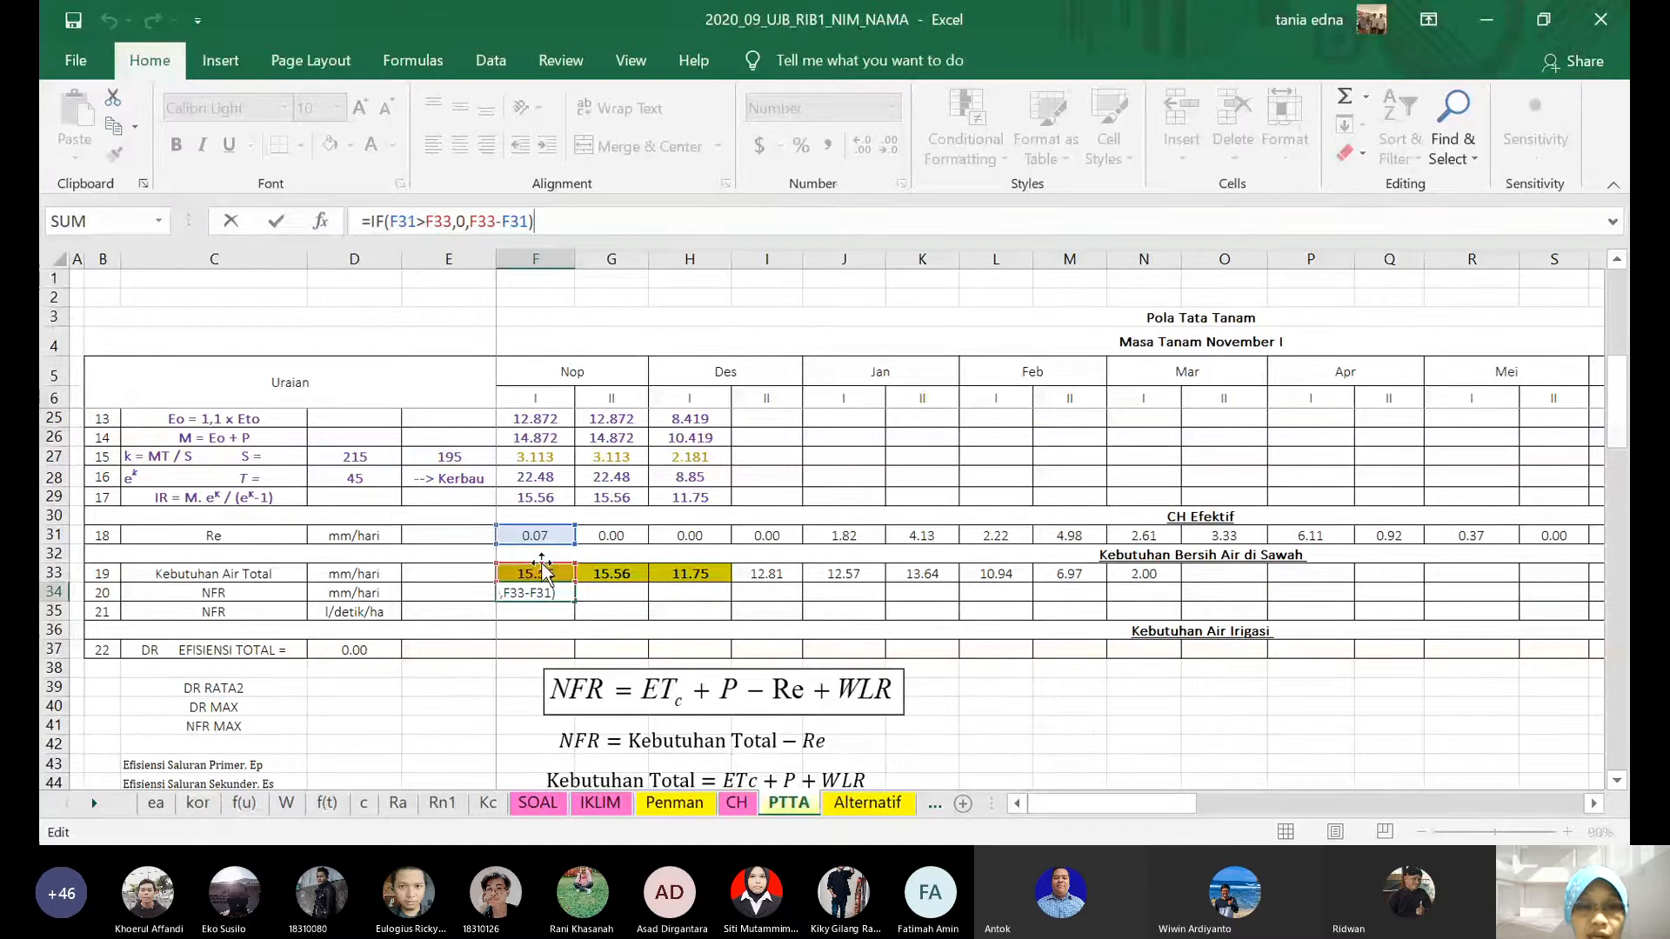
key(ctrl+Return)
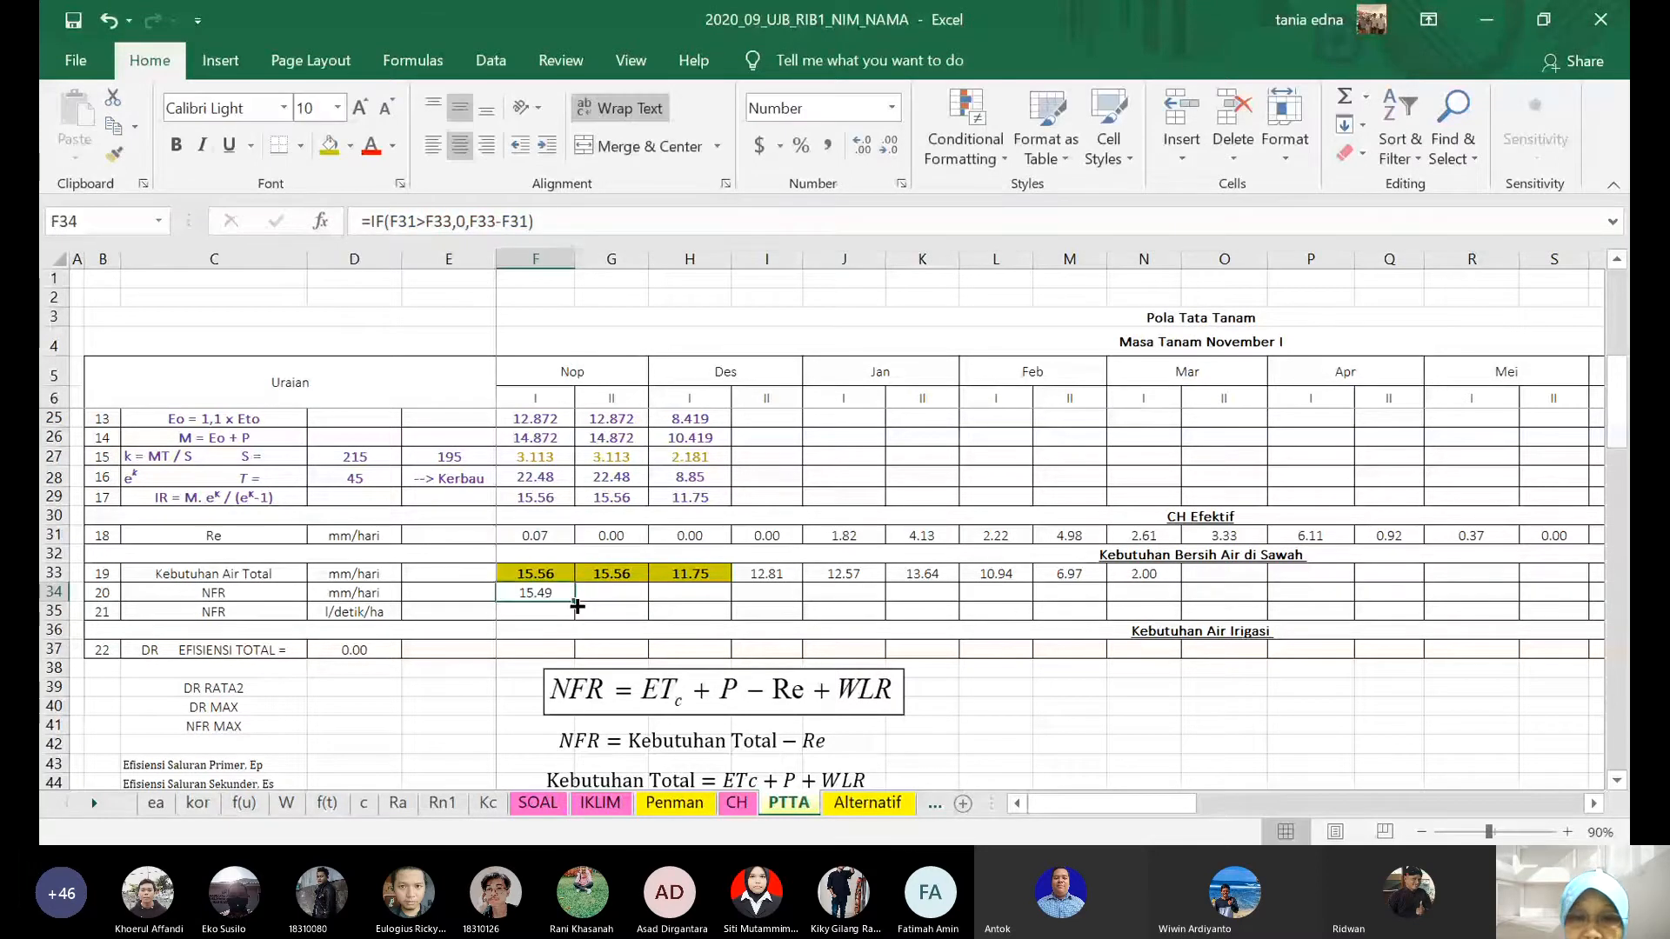
drag(574, 601, 961, 642)
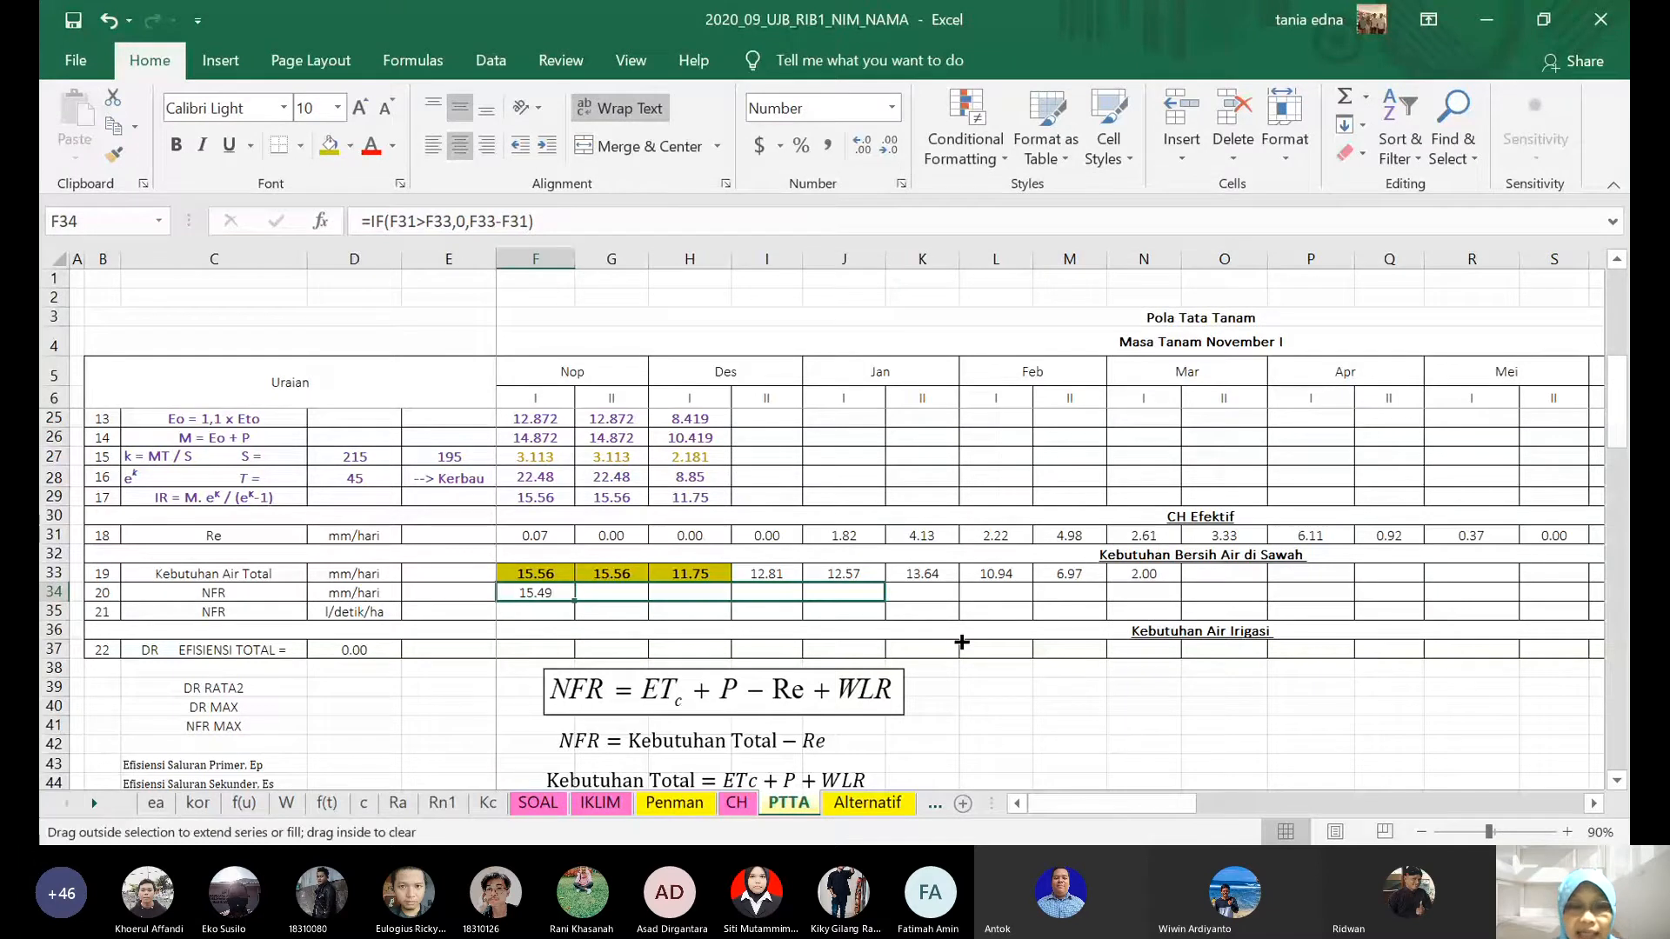
drag(962, 642, 1144, 596)
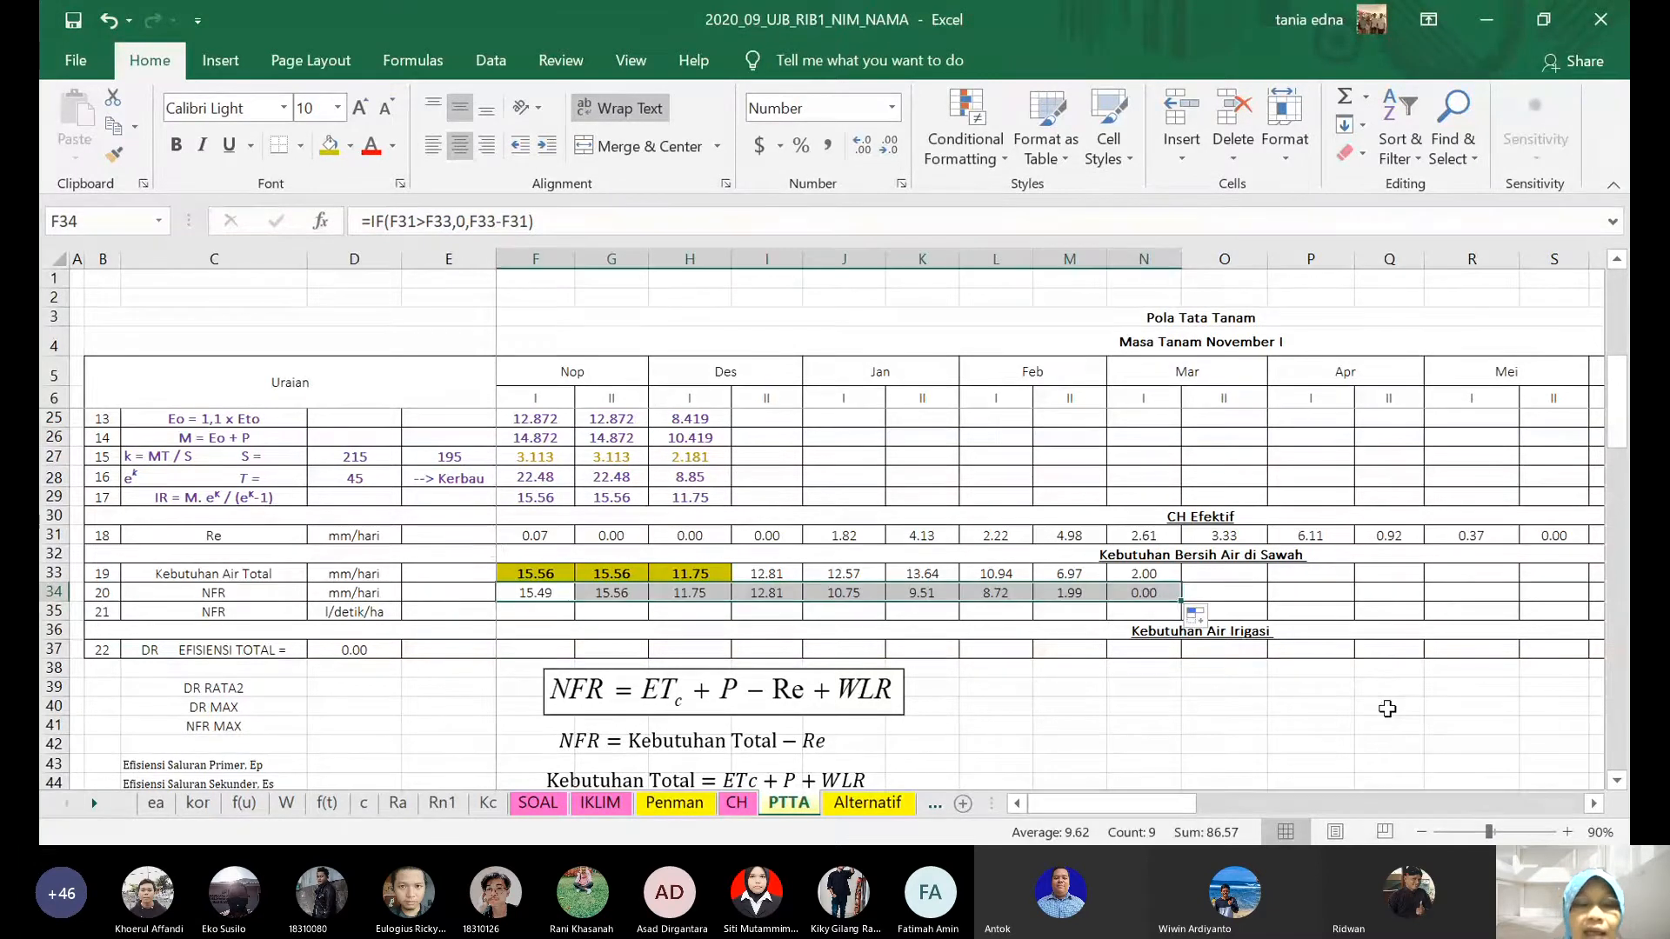
- Convert NFR to l/detik/ha with =F34/8.64 in cell F35 and fill the formula across to Mar I (N35)
click(541, 612)
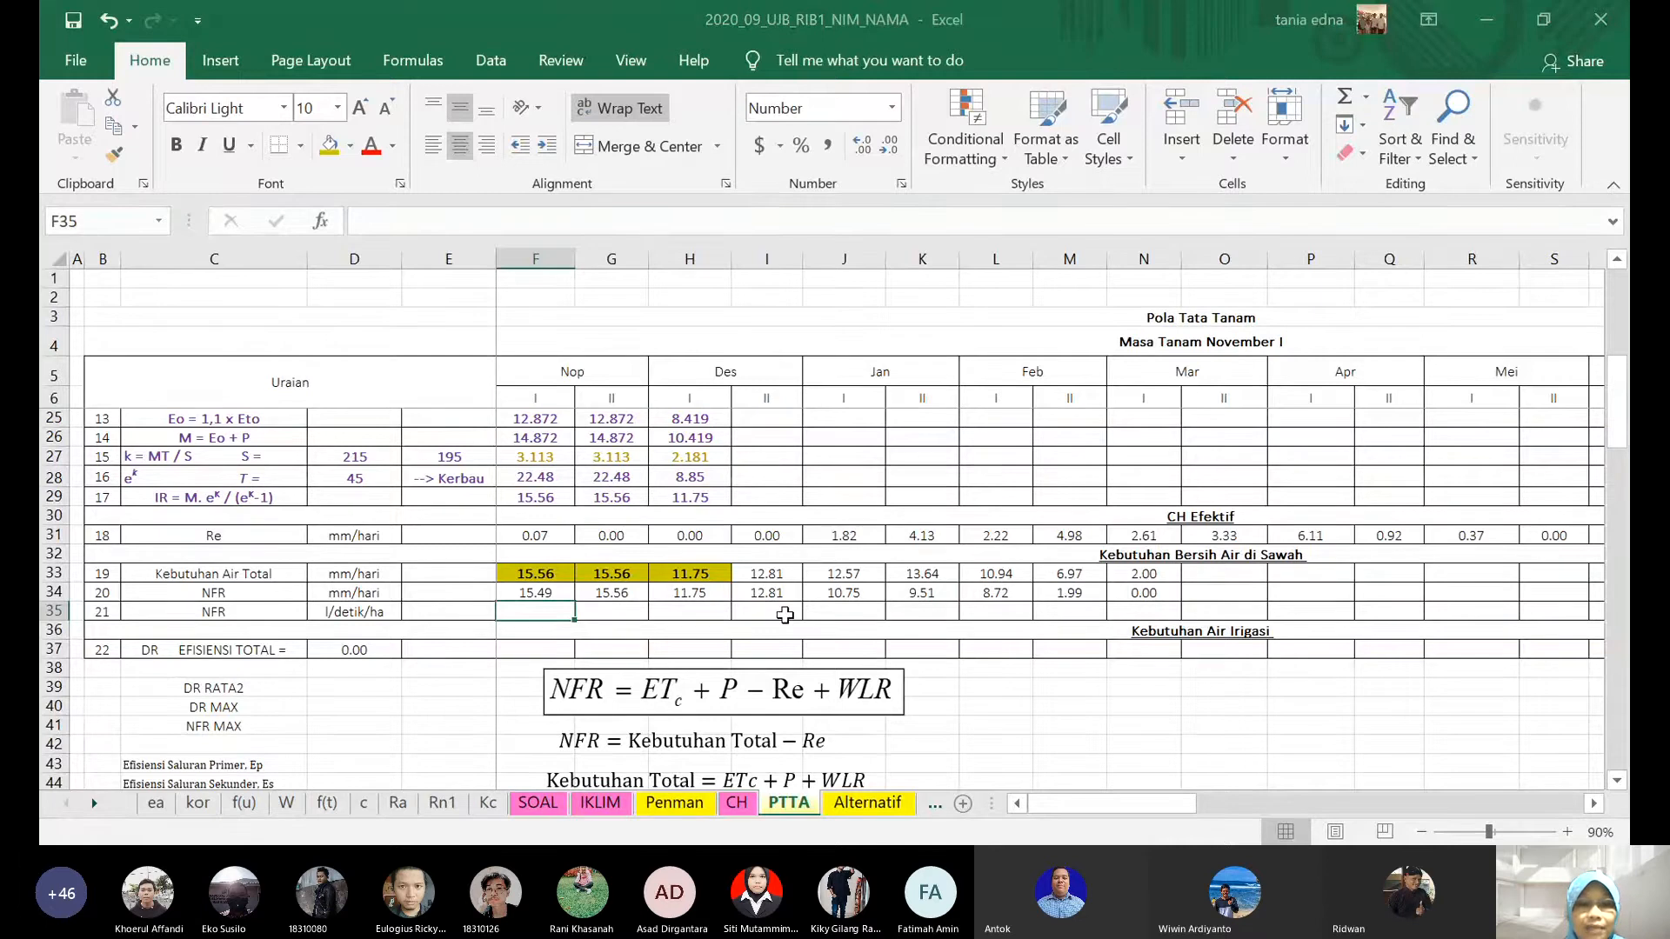
click(458, 687)
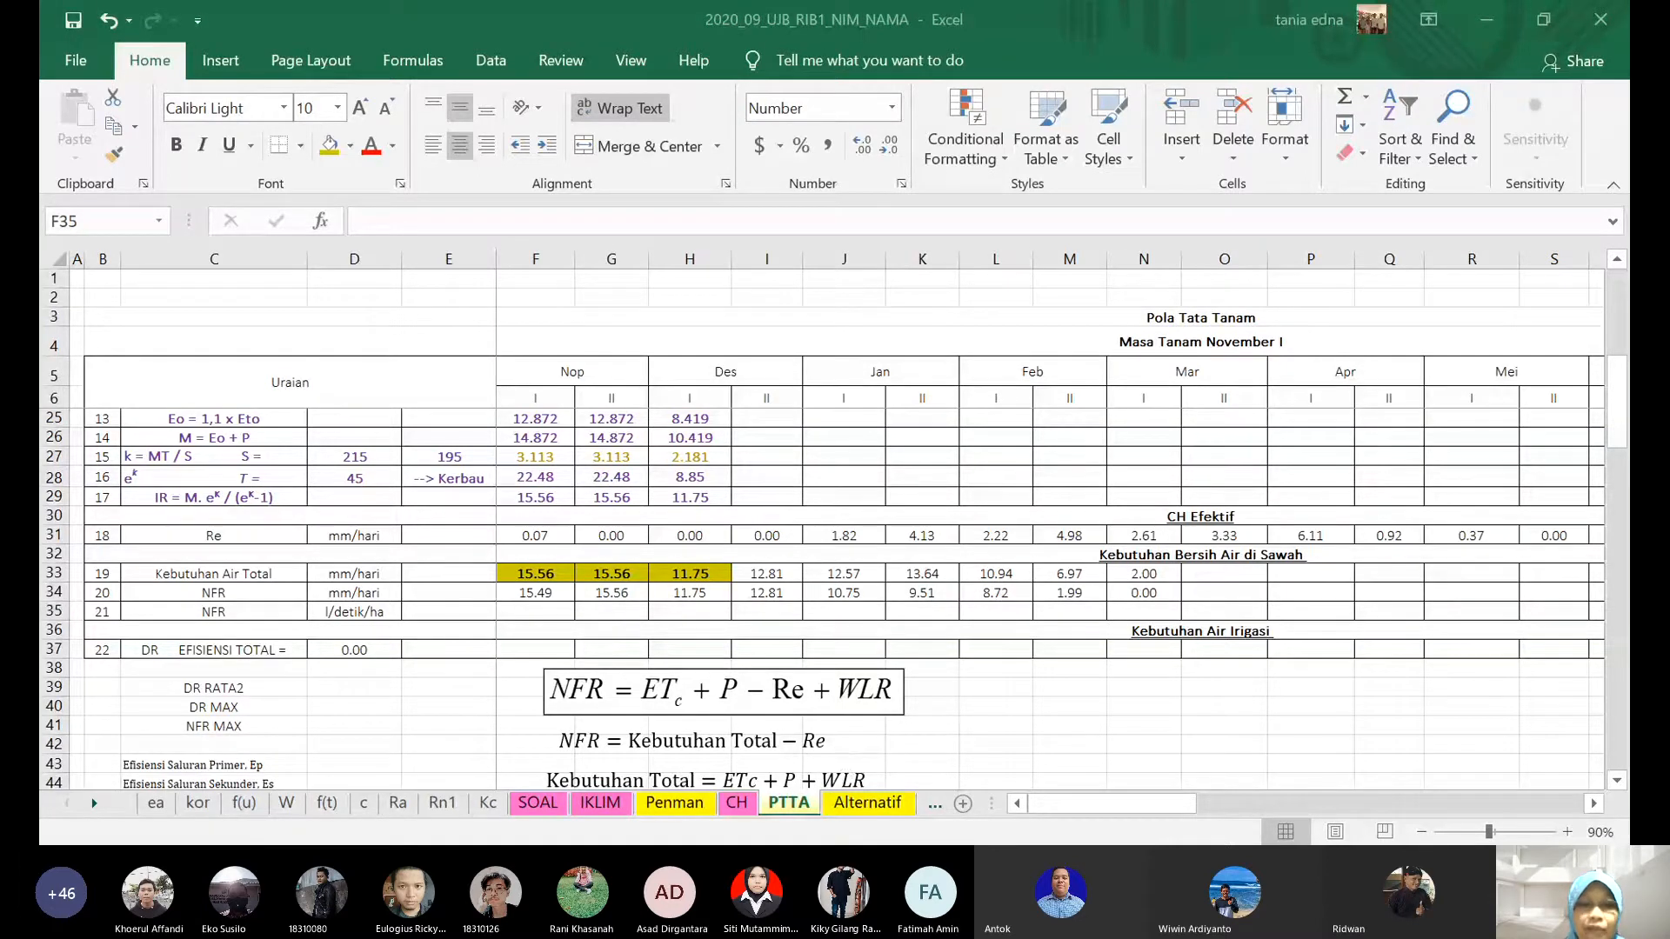
click(581, 696)
text(=)
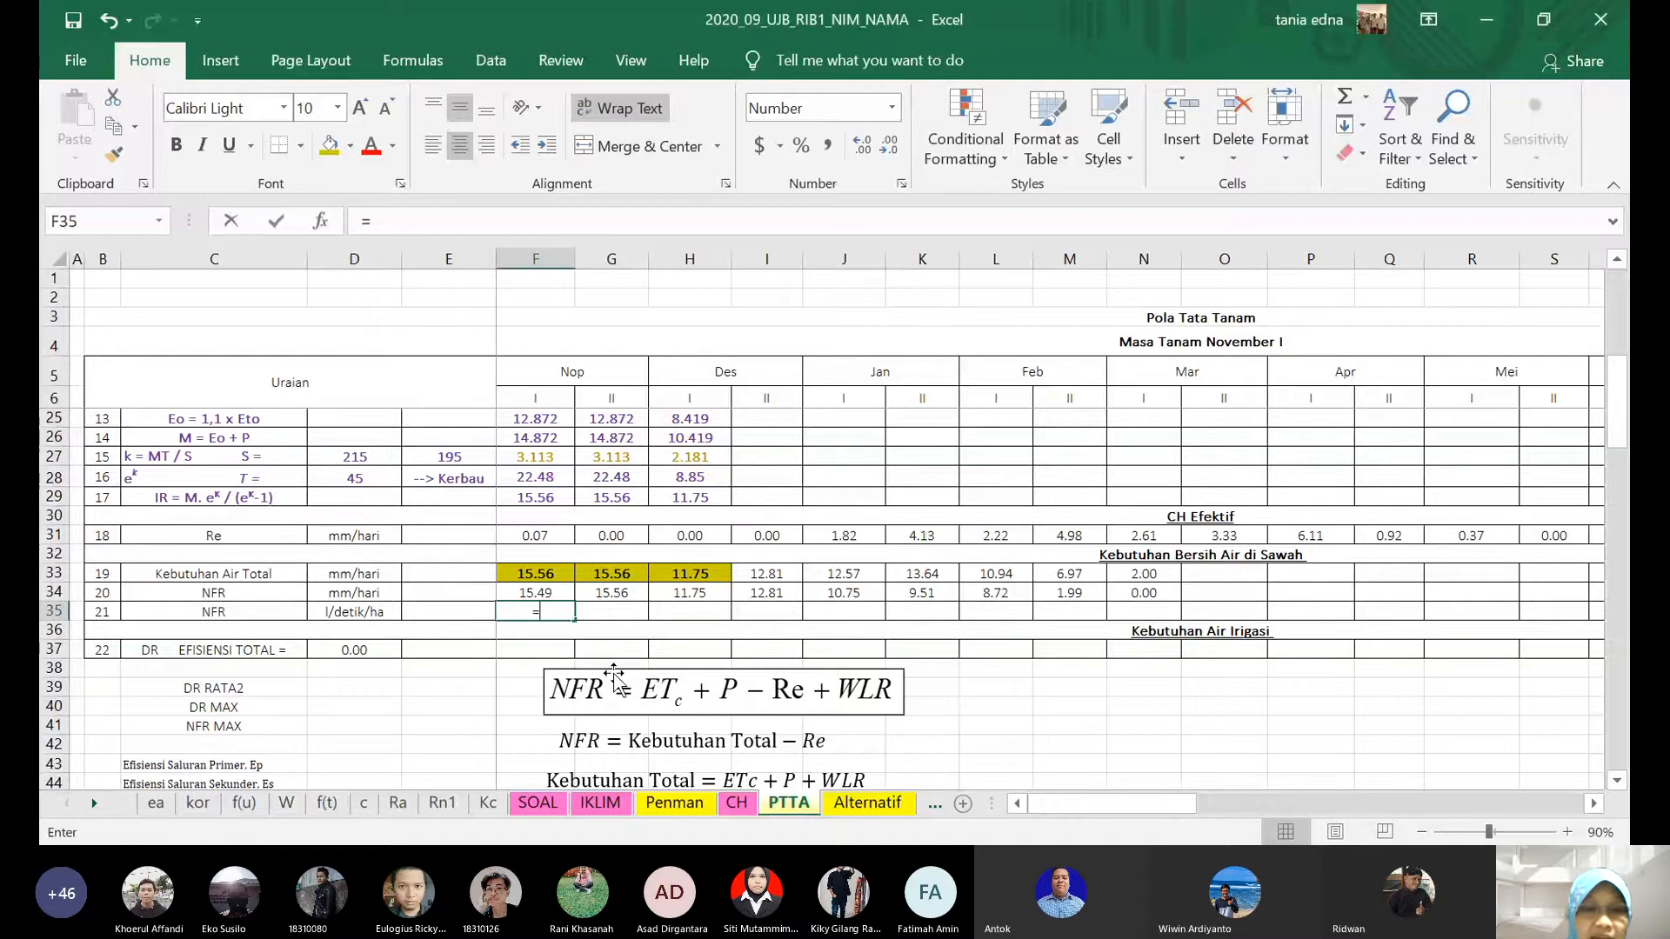
key(Up)
text(/)
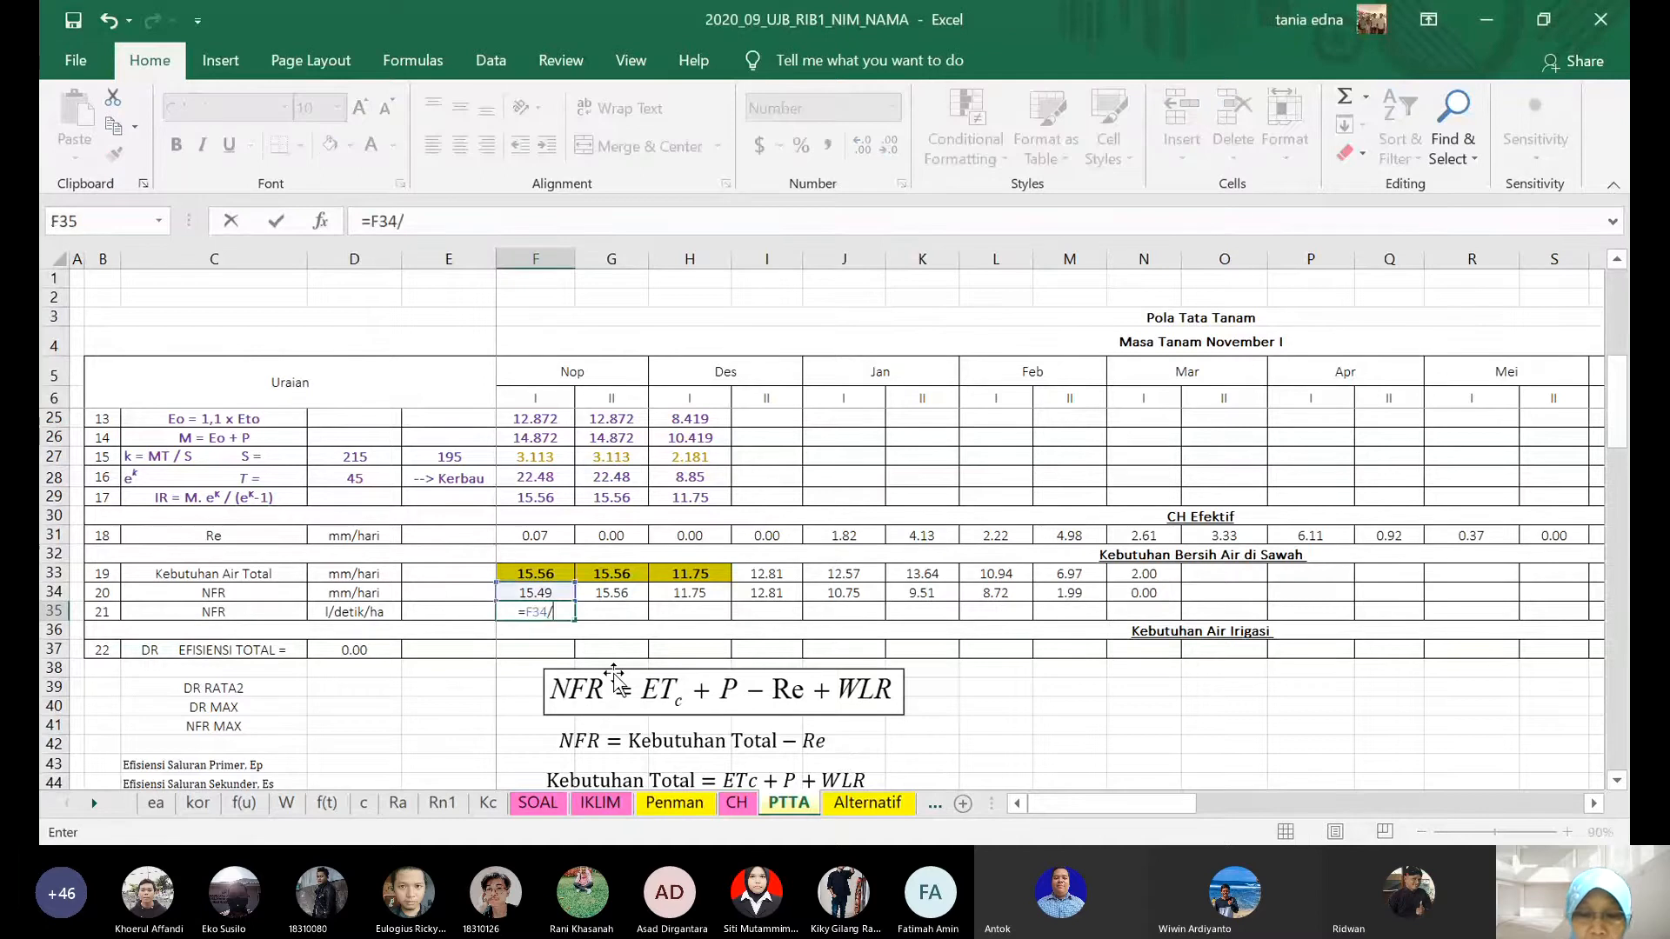
text(8.64)
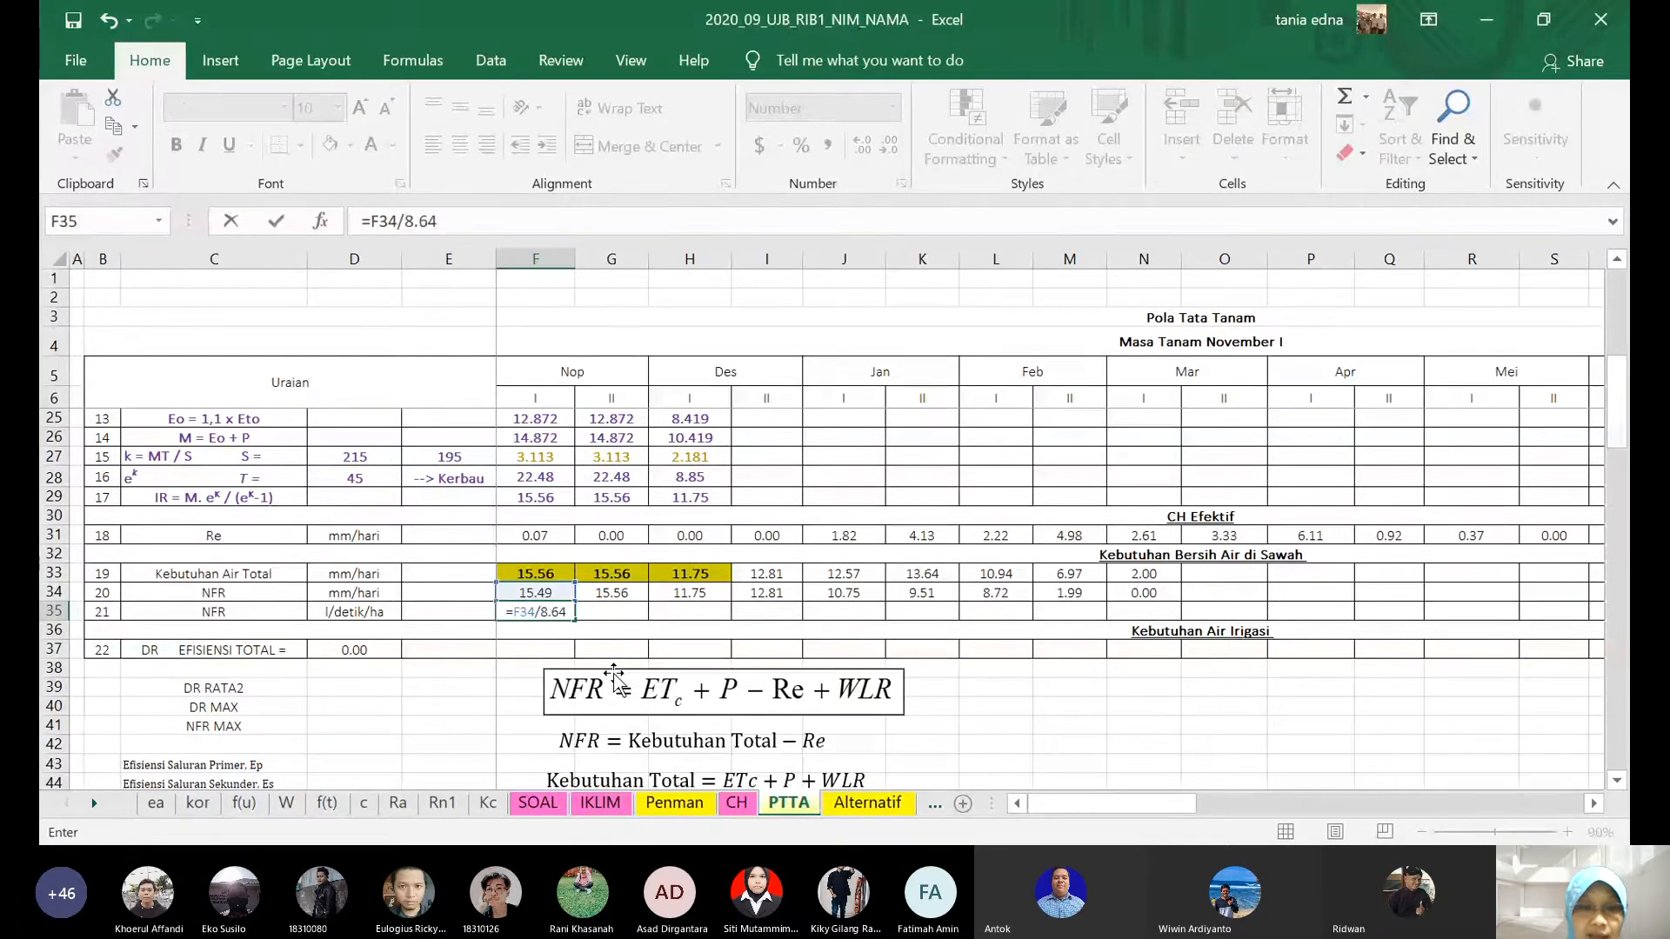
key(Return)
key(Up)
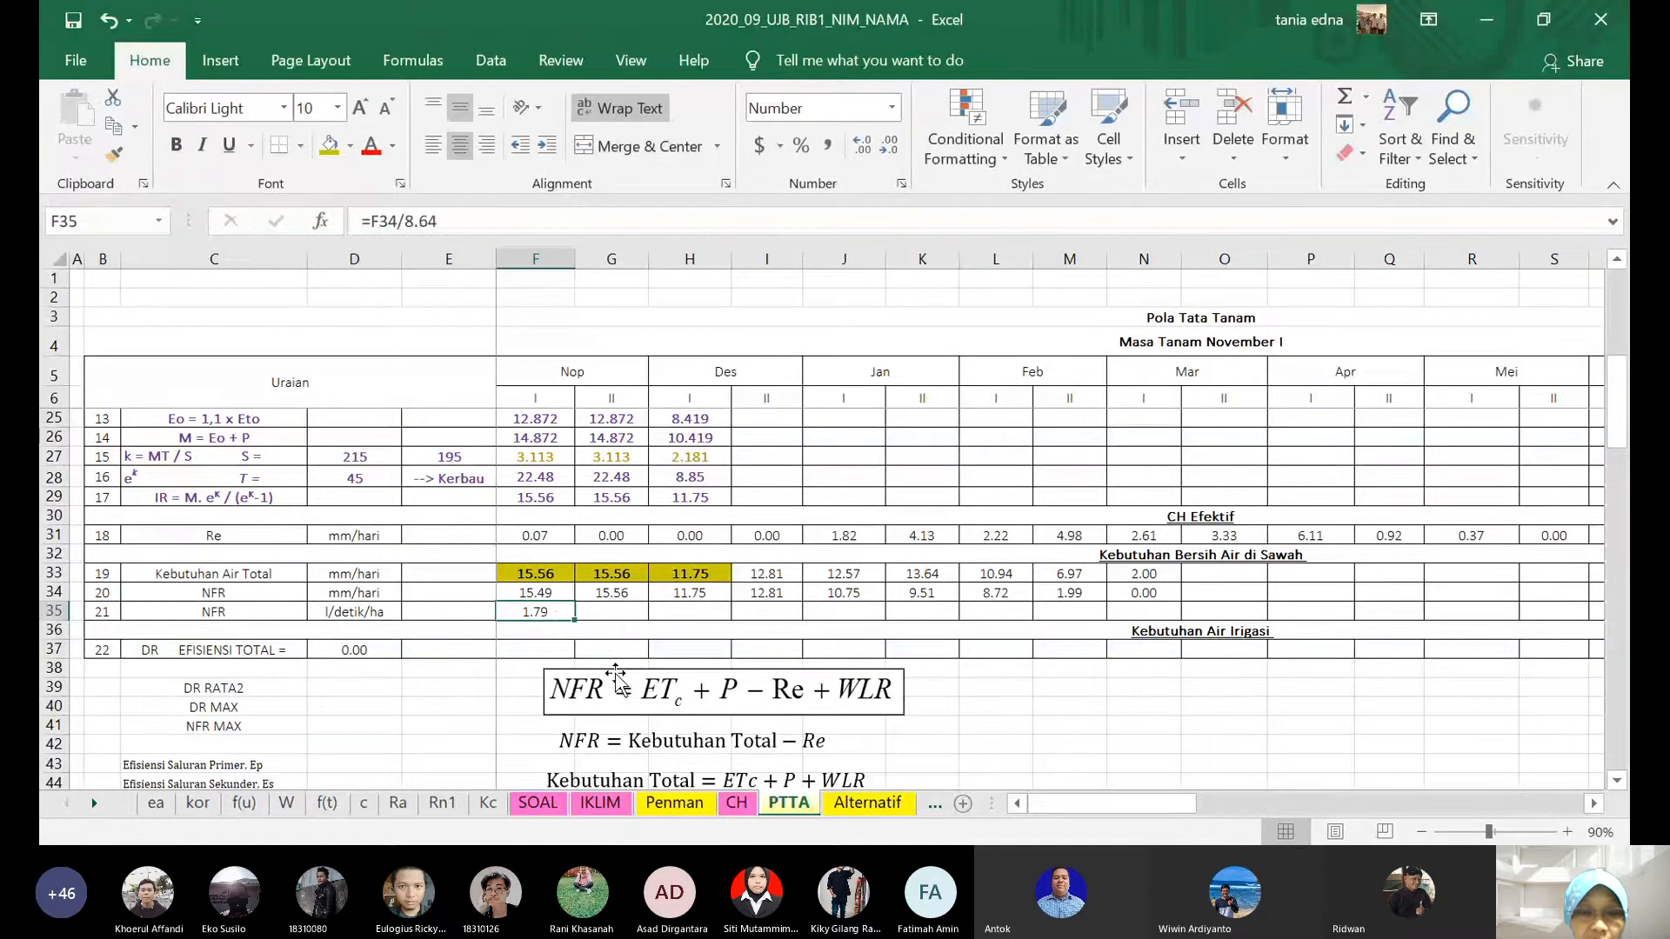
drag(571, 619, 1174, 665)
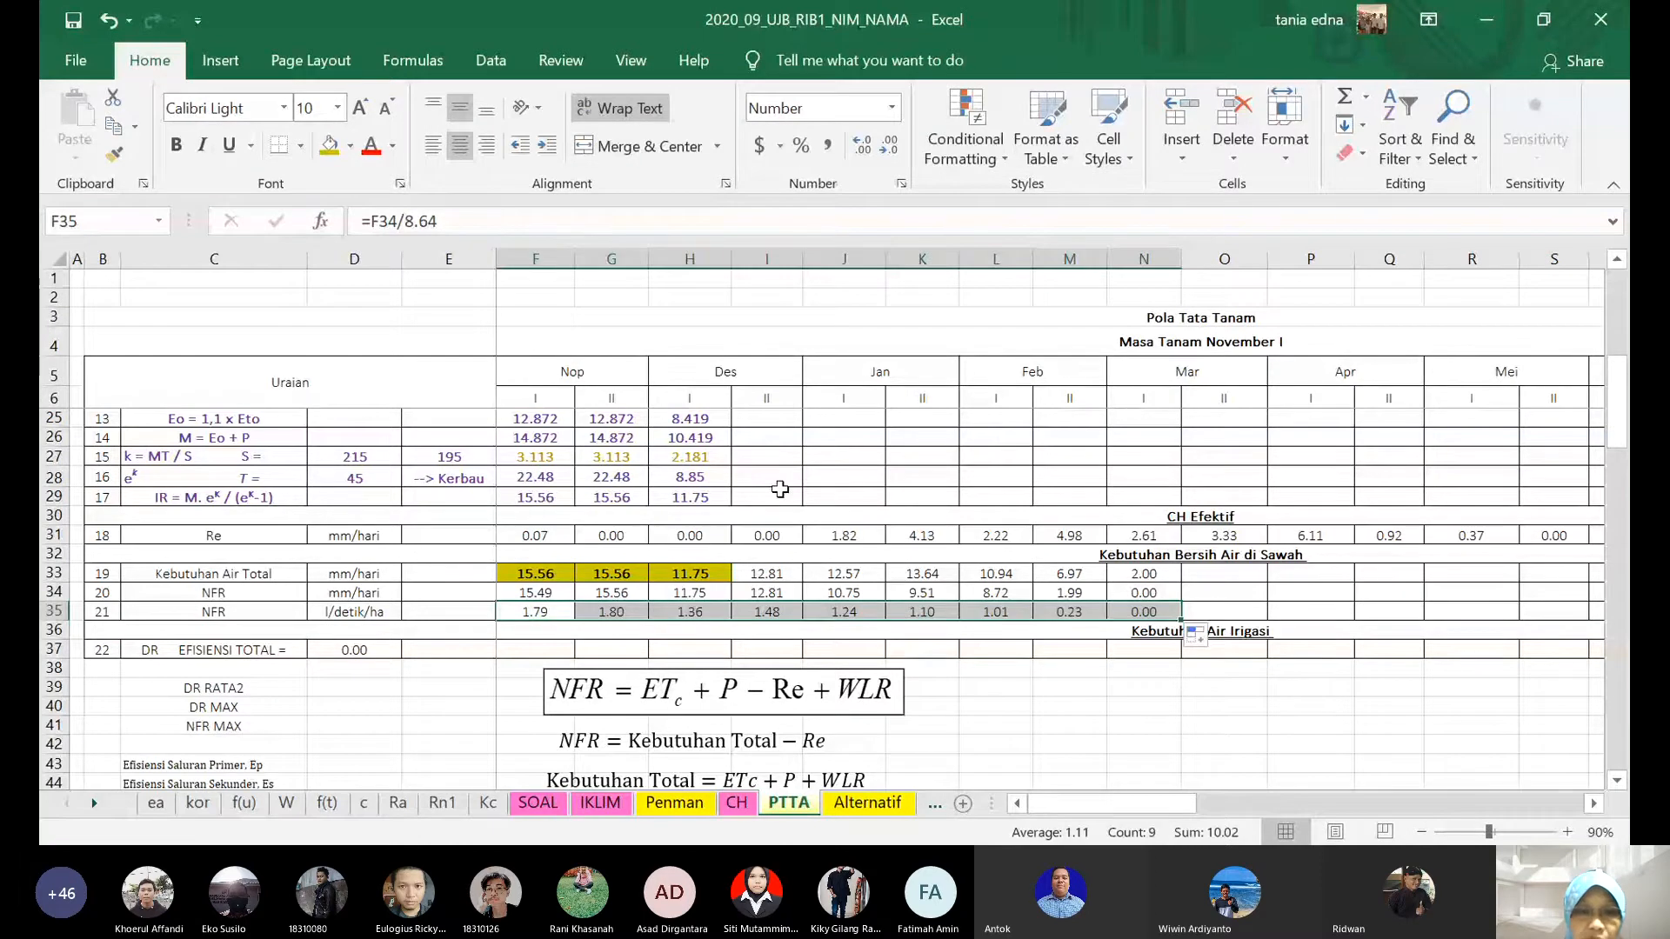
- Copy the crop coefficient and ETc block F19:N23 and paste it for the second rice season starting at Mar II (O19)
click(546, 611)
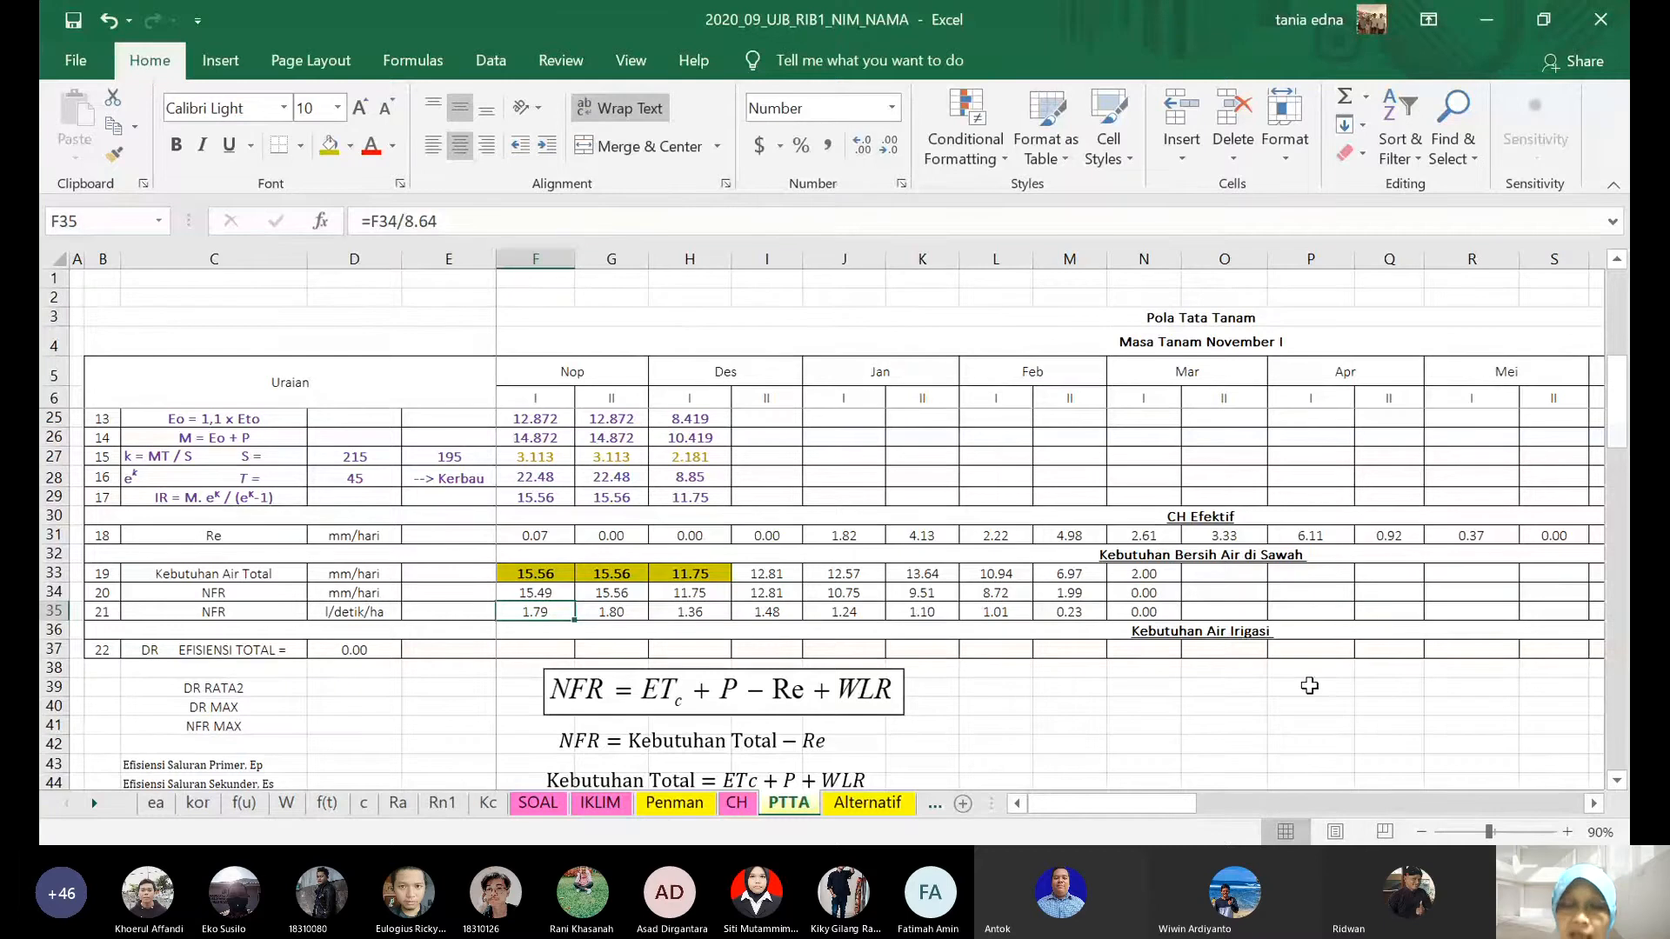
scroll(1309, 685, up, 2)
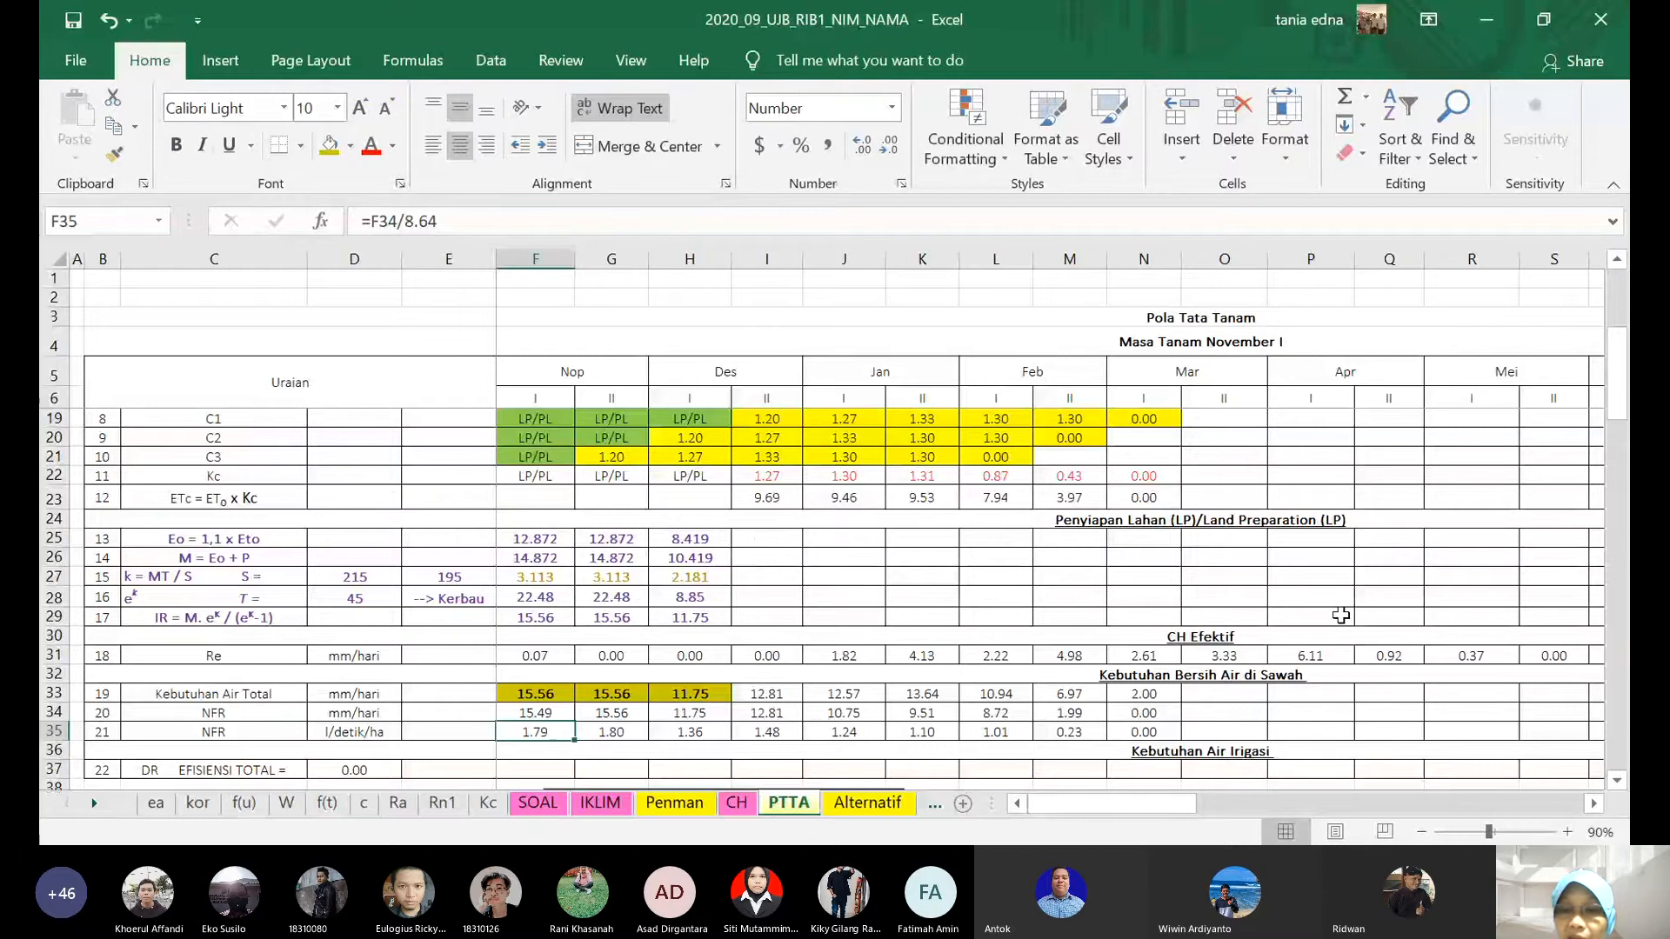
scroll(1341, 615, up, 3)
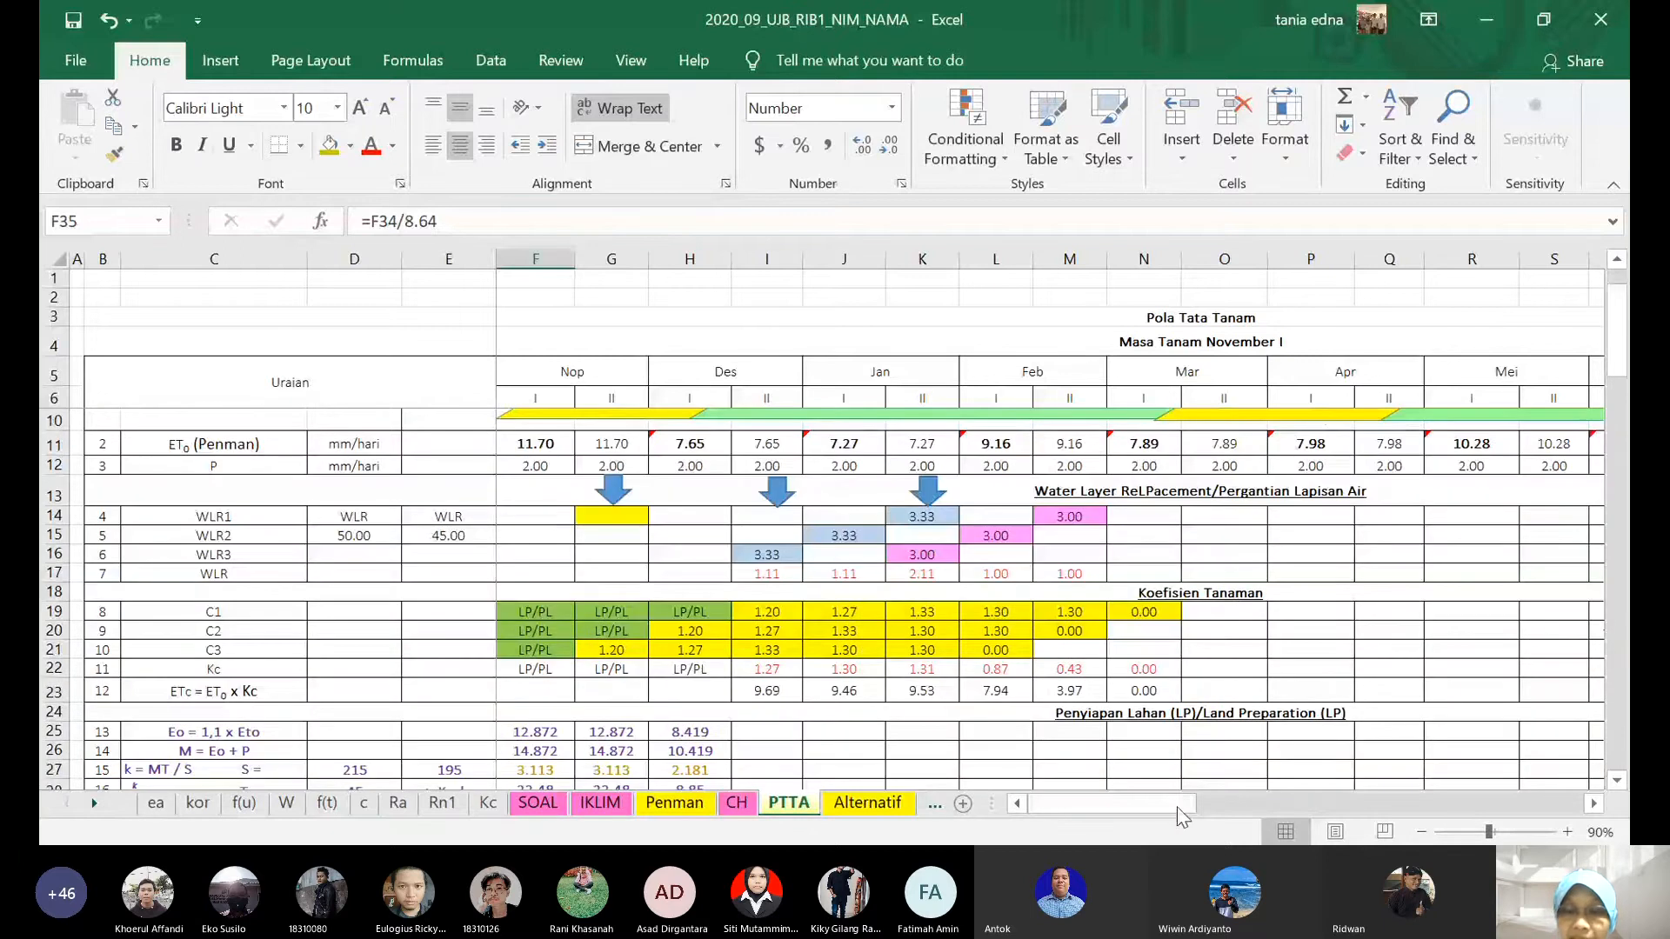
scroll(1271, 719, up, 1)
scroll(1271, 719, down, 2)
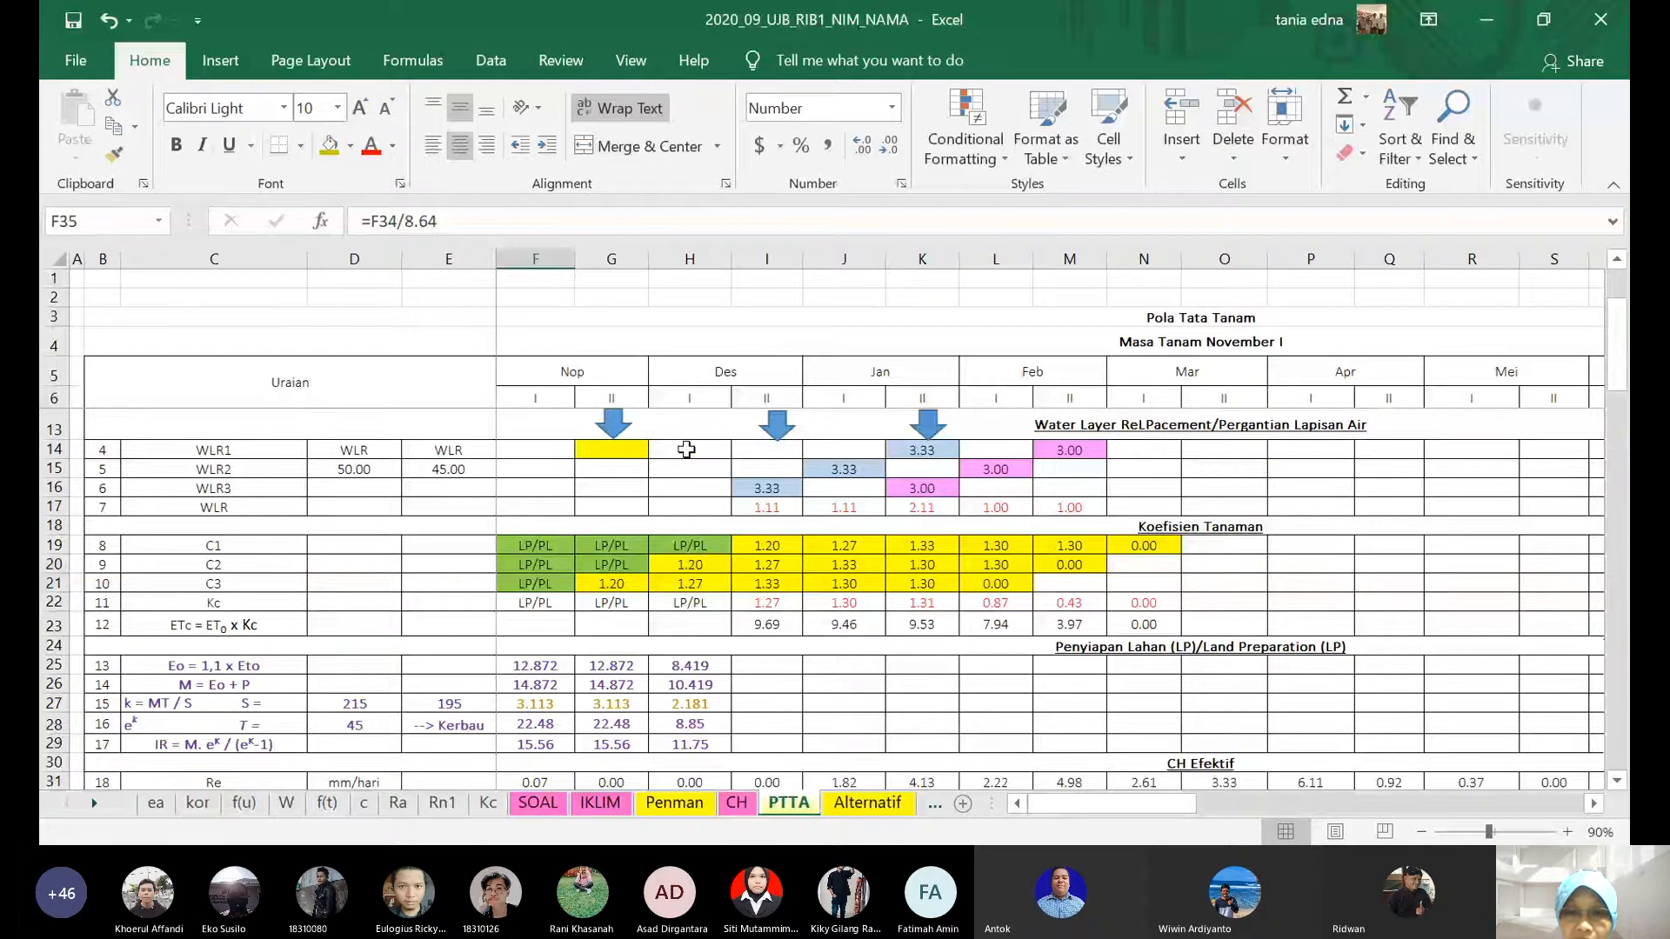
drag(1145, 806, 1105, 809)
scroll(1244, 621, up, 2)
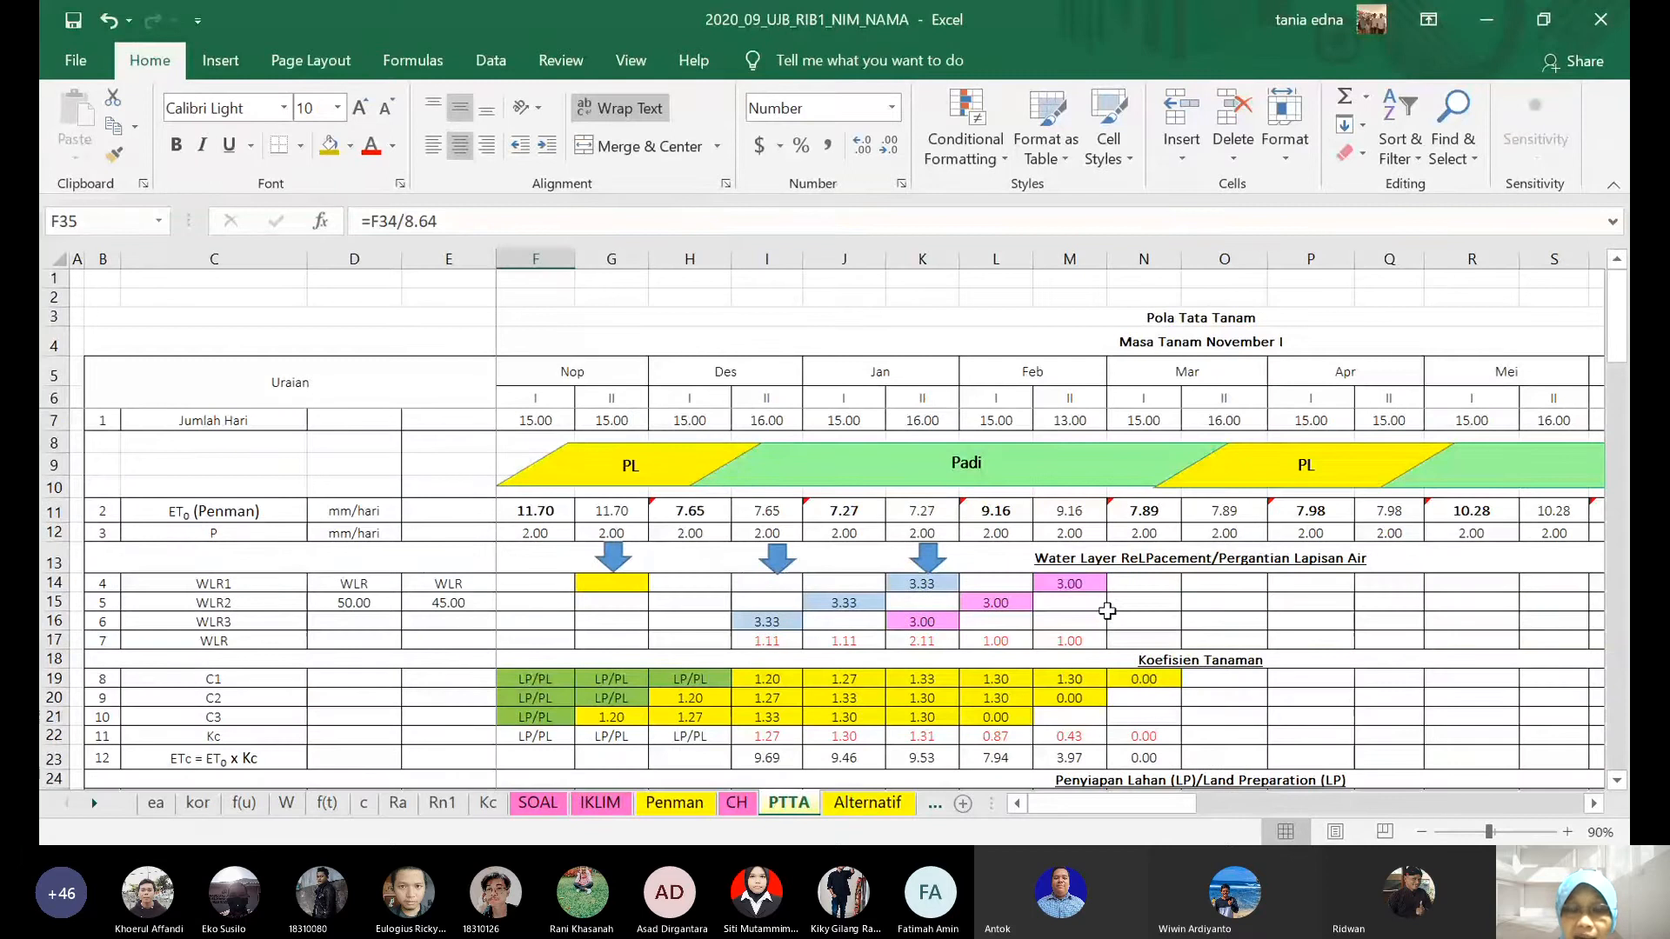
scroll(1107, 611, down, 1)
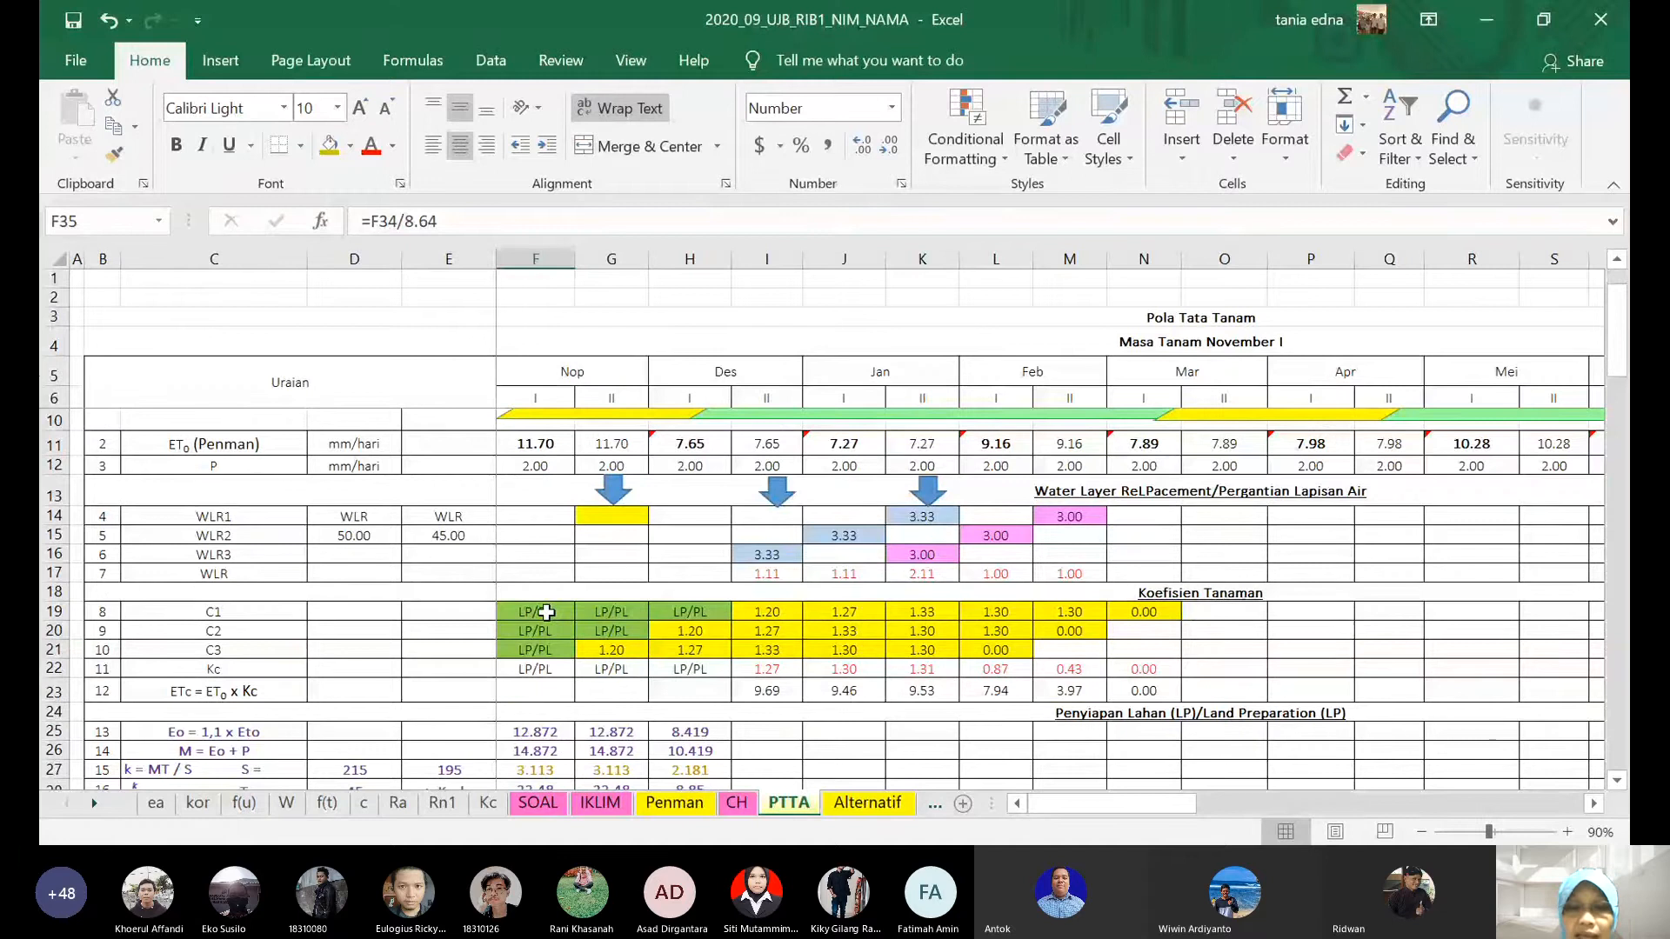
click(546, 612)
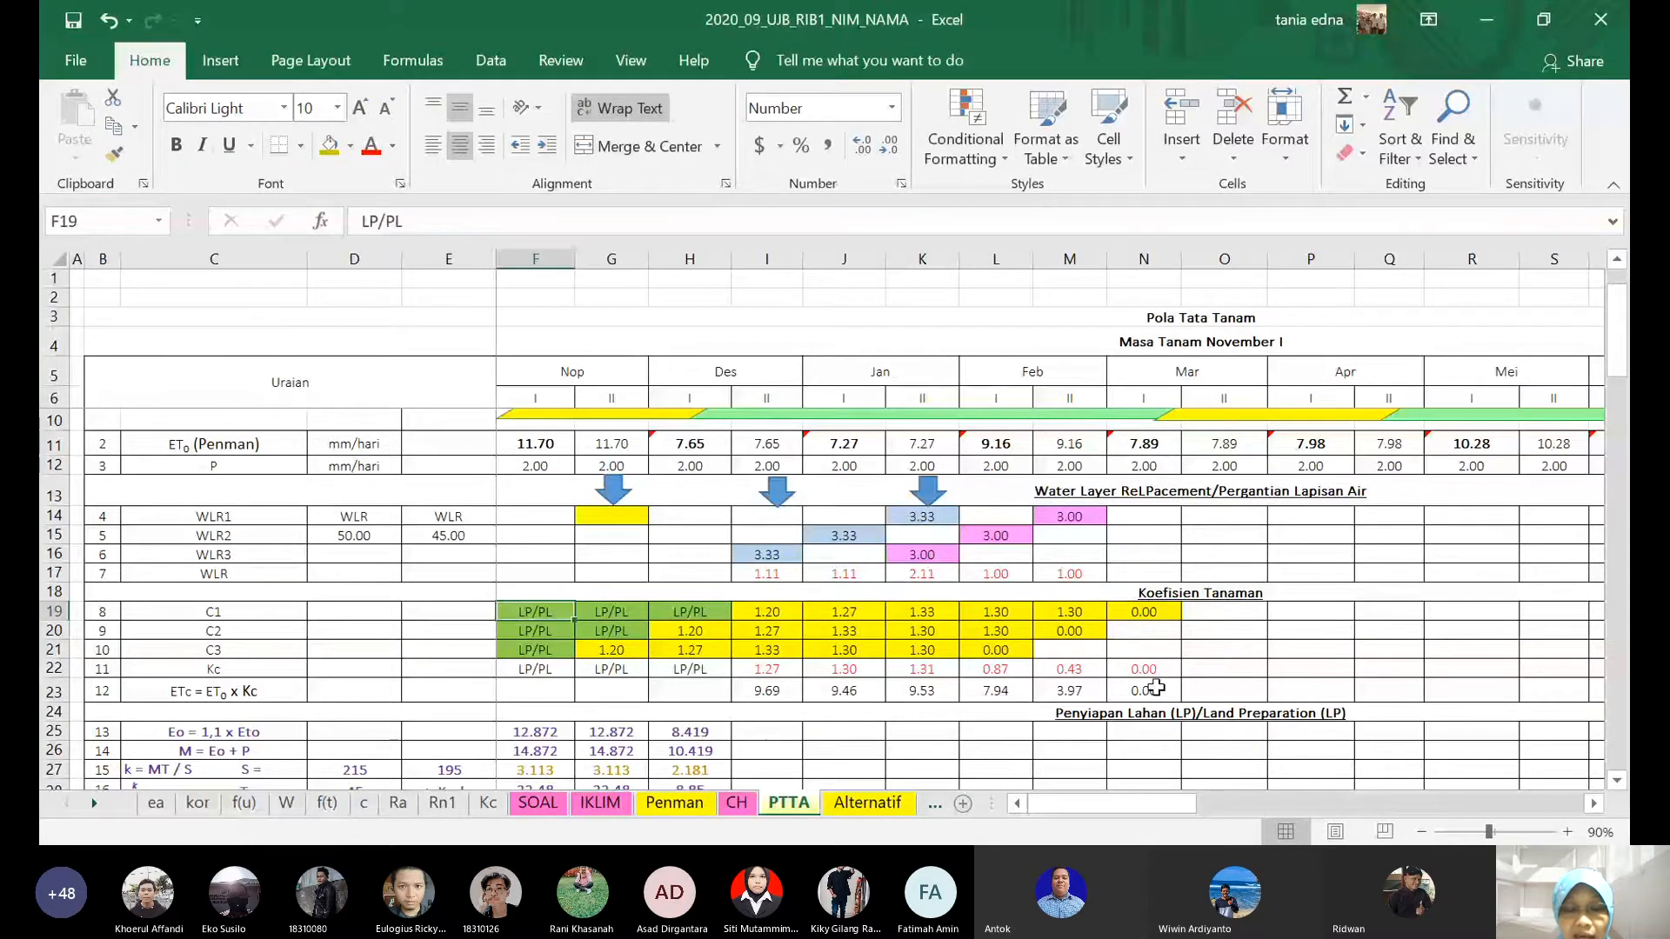
shift+click(1155, 689)
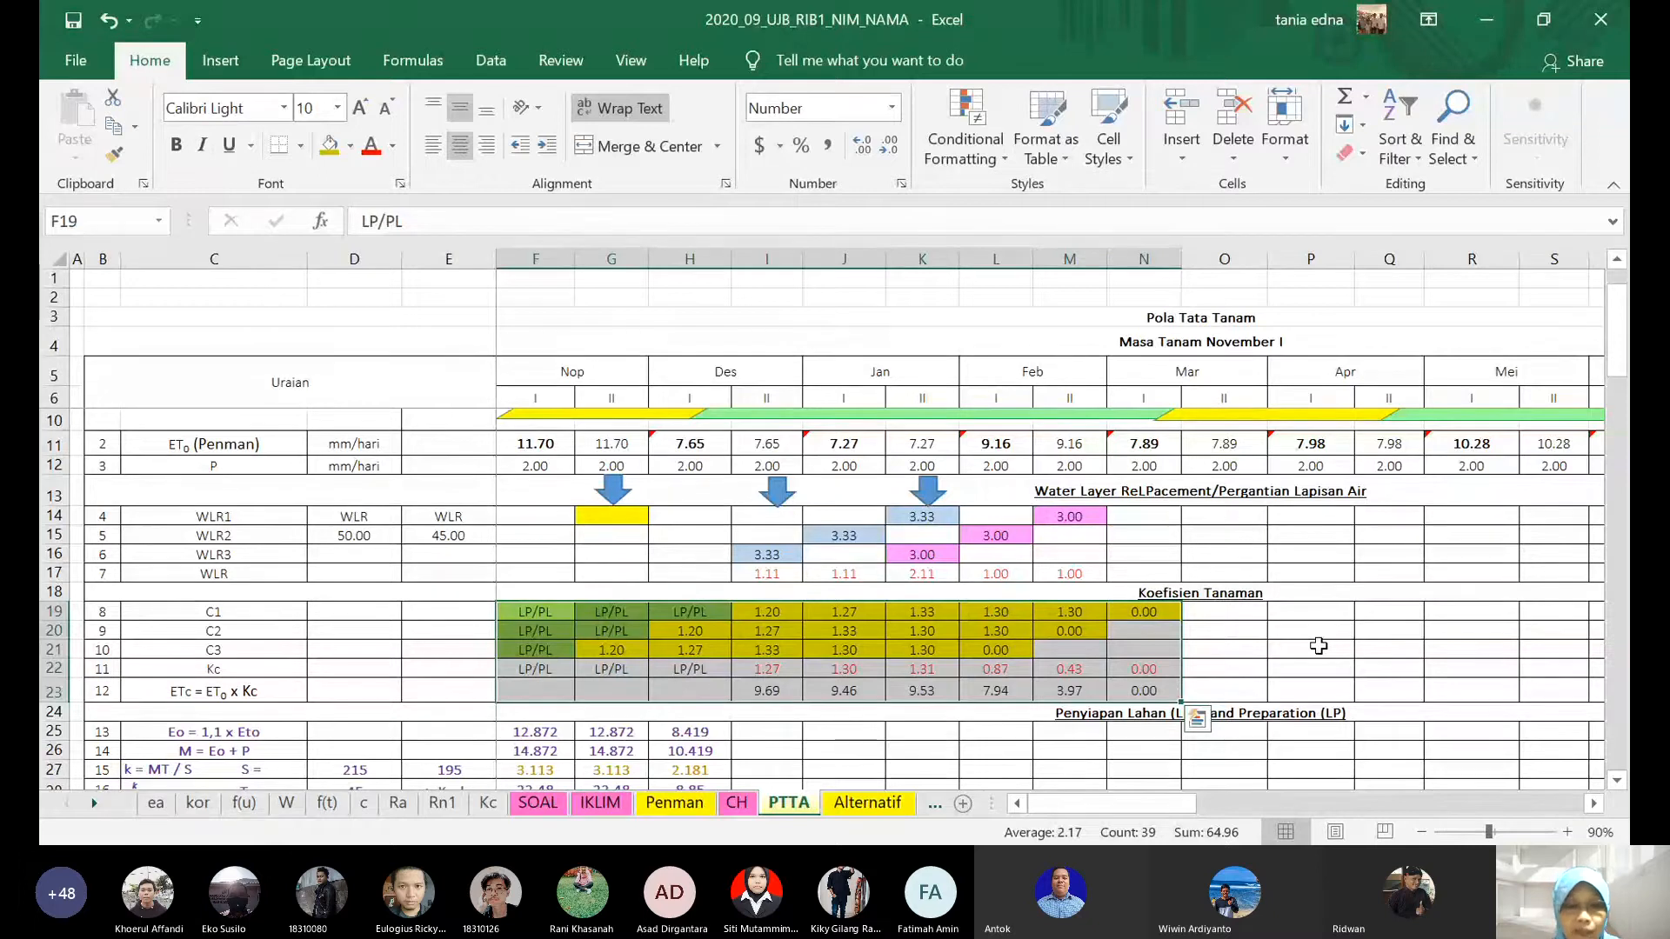
key(ctrl+c)
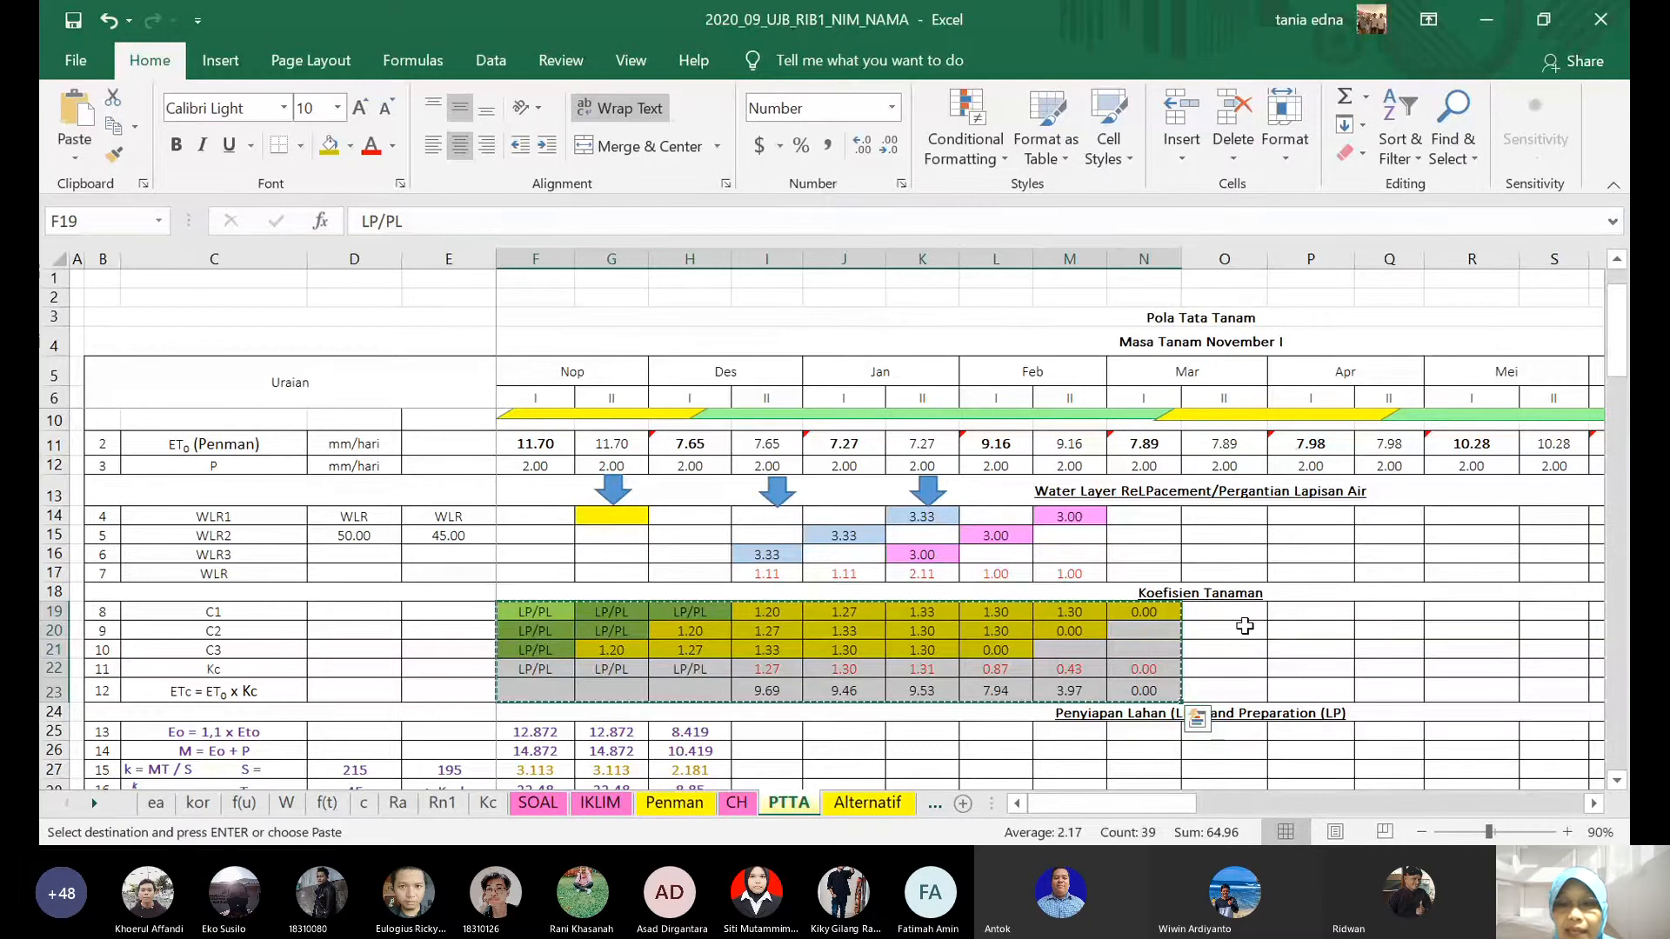
click(1239, 612)
key(Return)
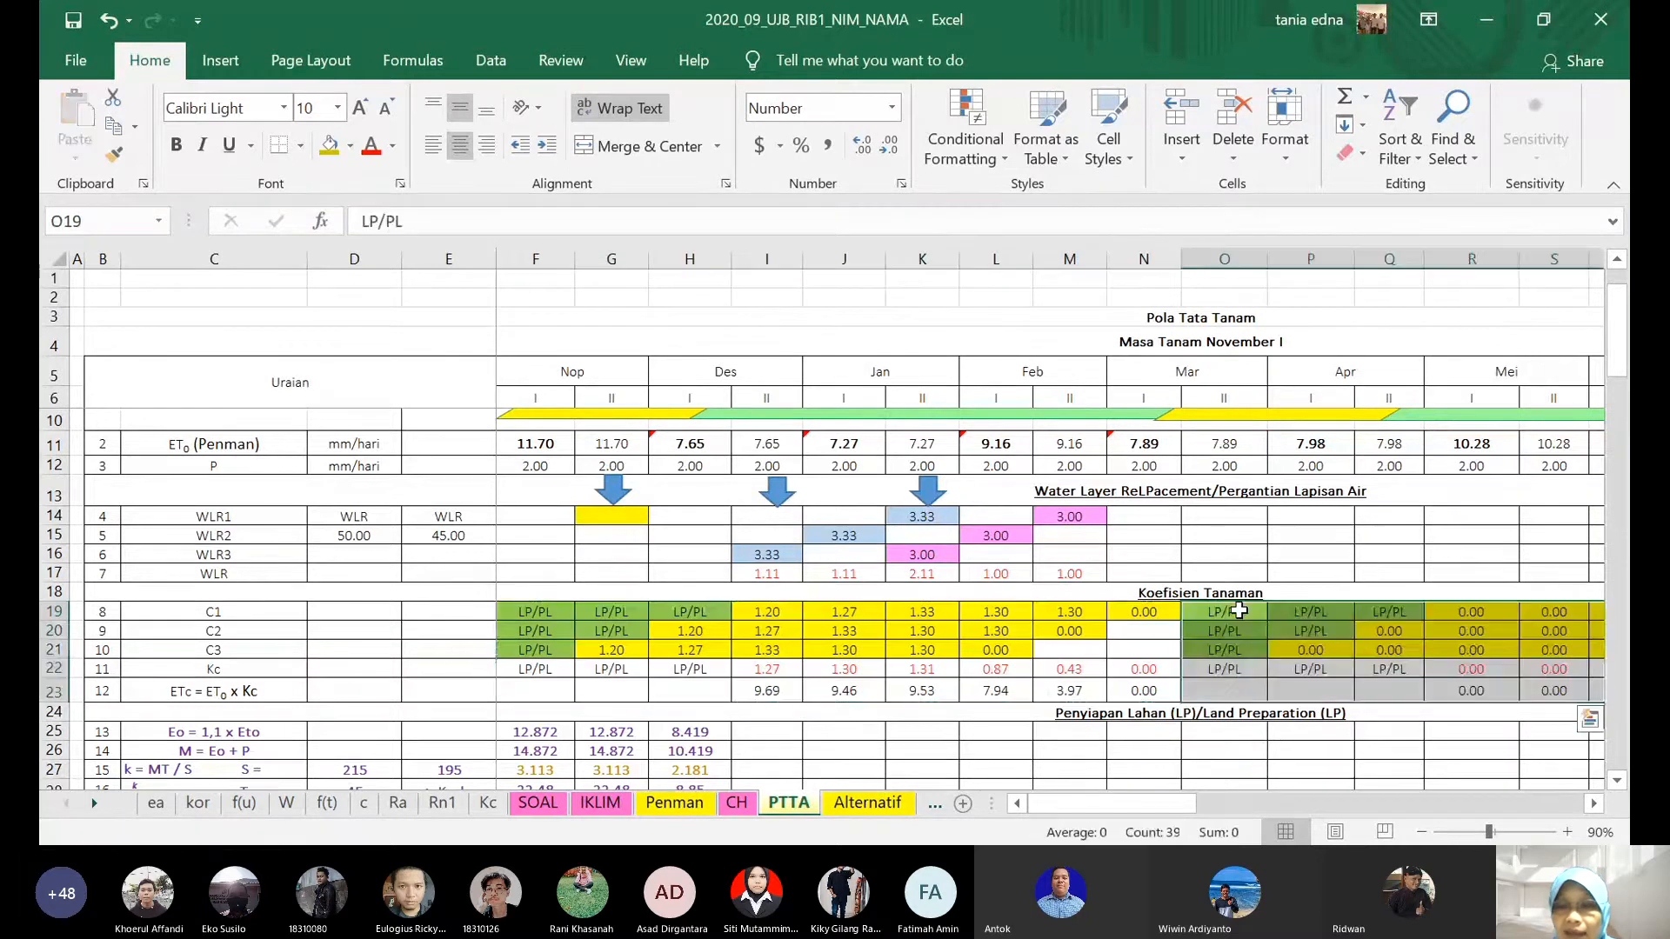
- Link C3 for Apr I (P21) to the first FAO coefficient with =Kc!J5 and fill it across to Jun II (U21)
drag(1166, 803, 1251, 828)
click(957, 631)
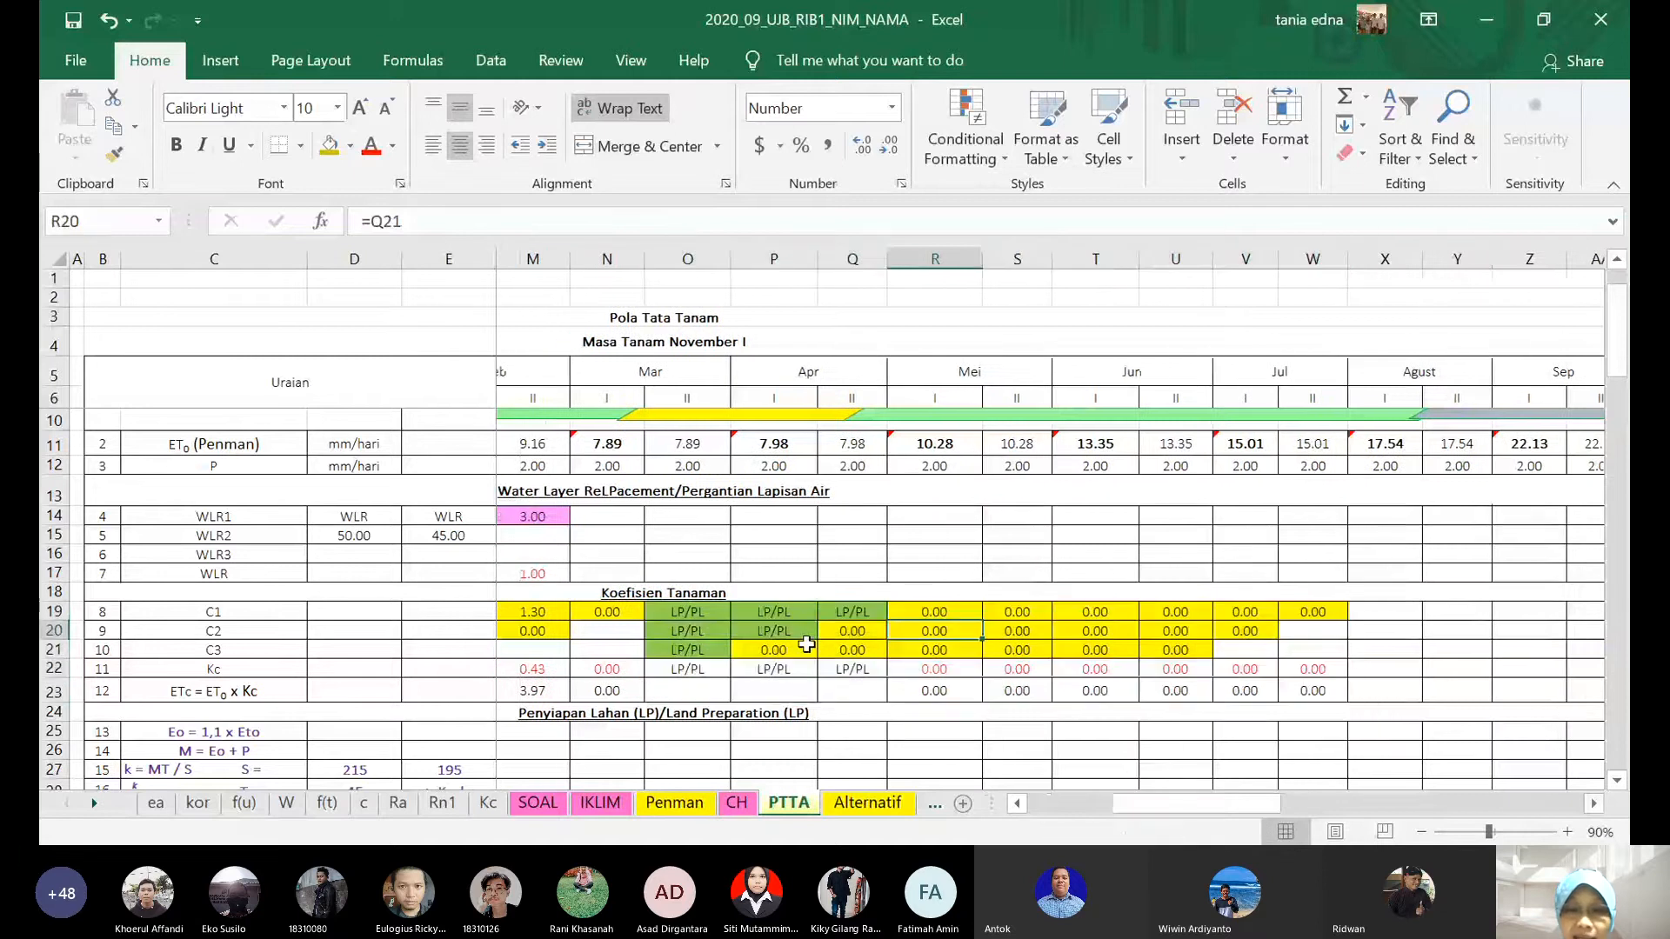
click(805, 648)
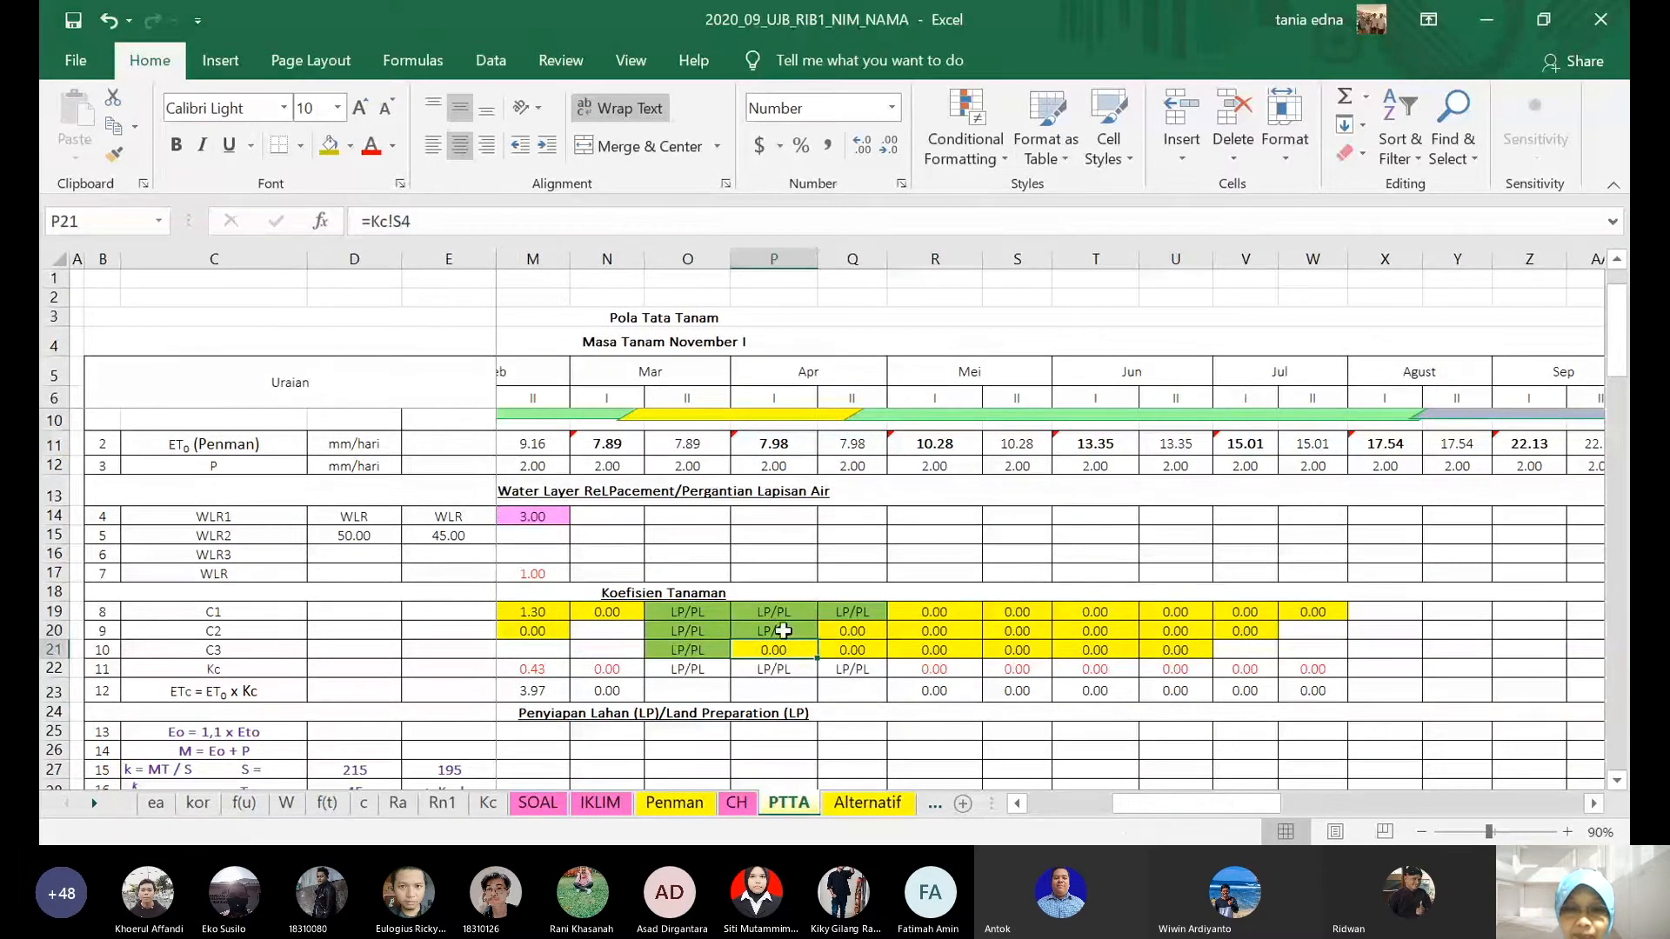
click(886, 651)
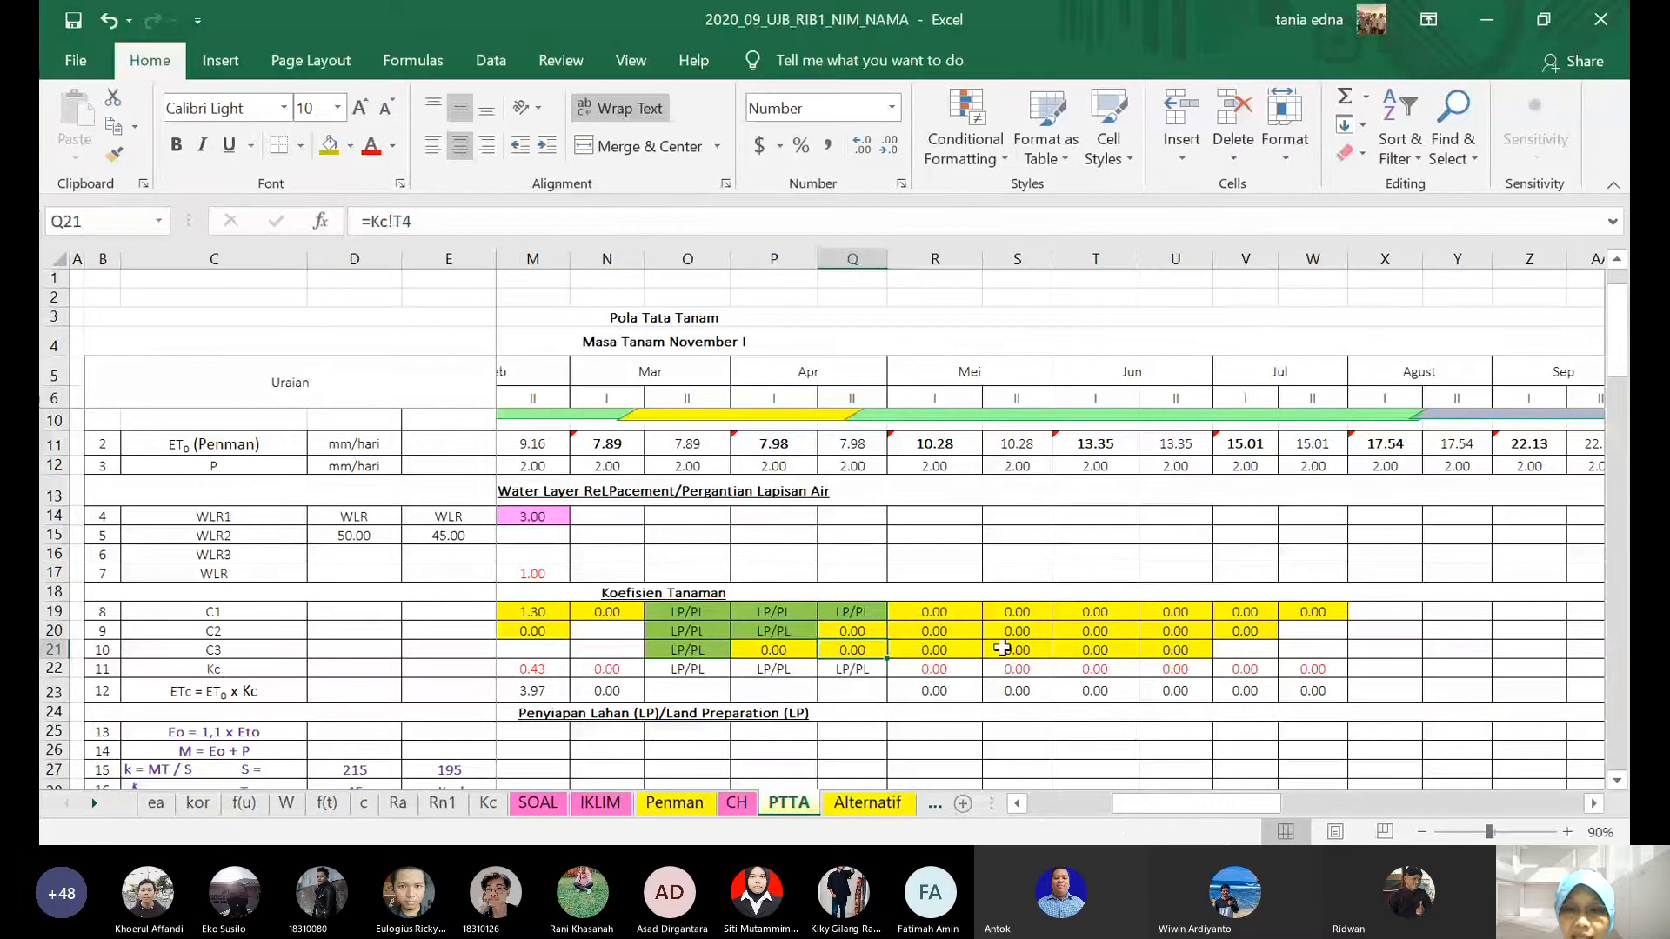
click(1173, 652)
click(778, 652)
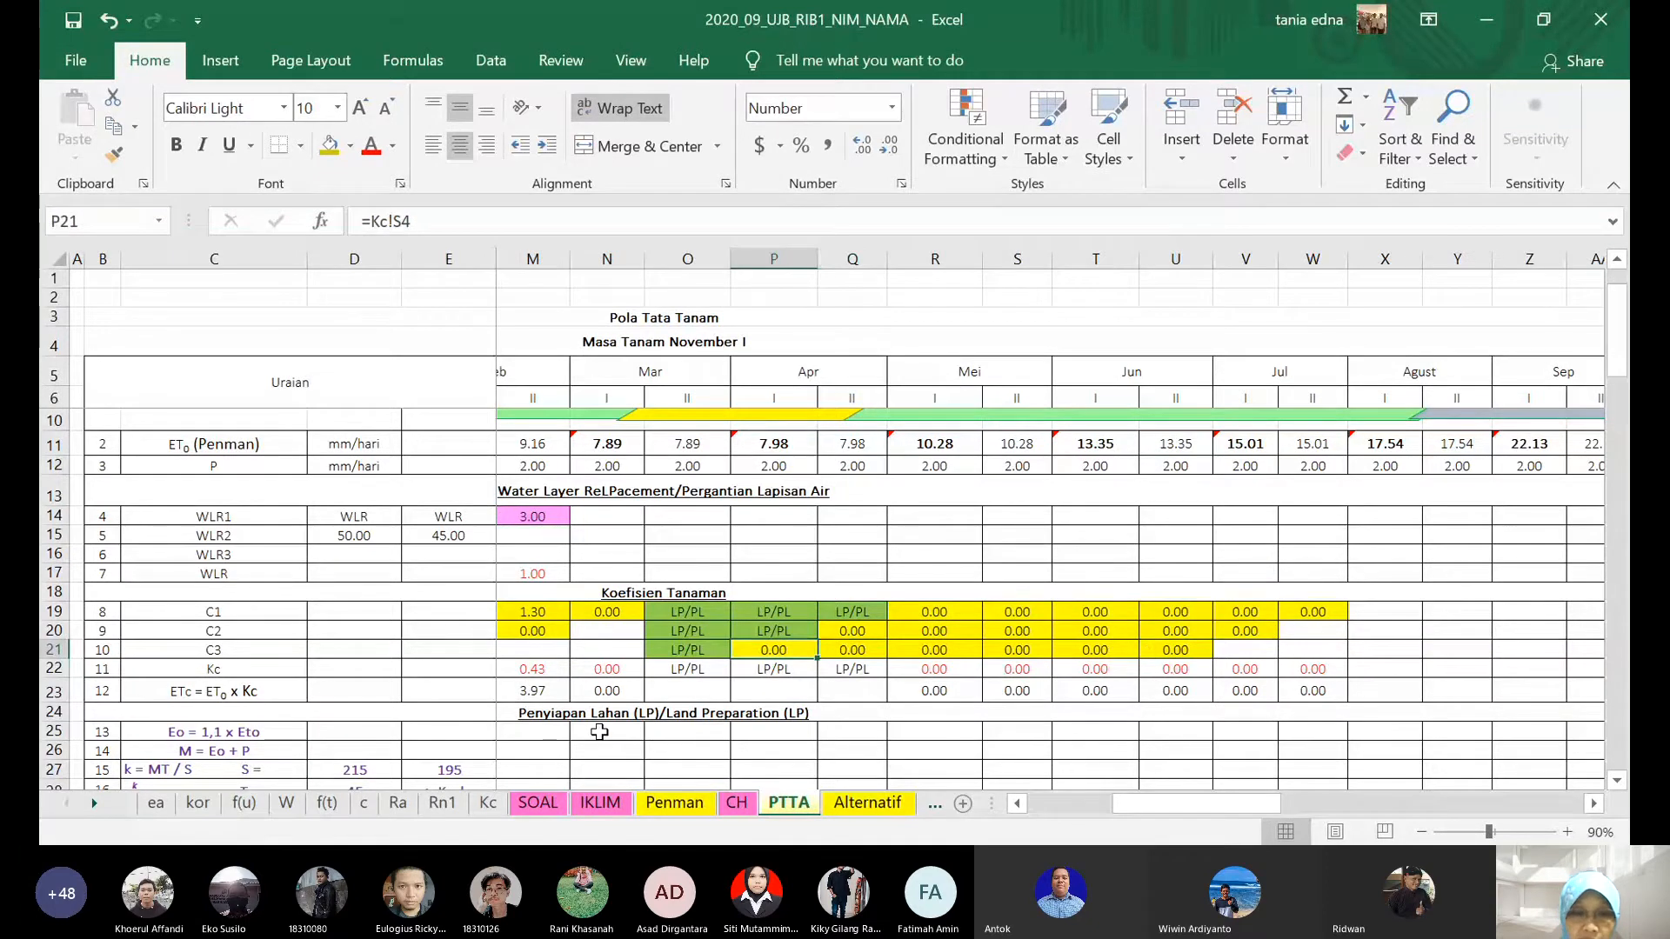
click(539, 803)
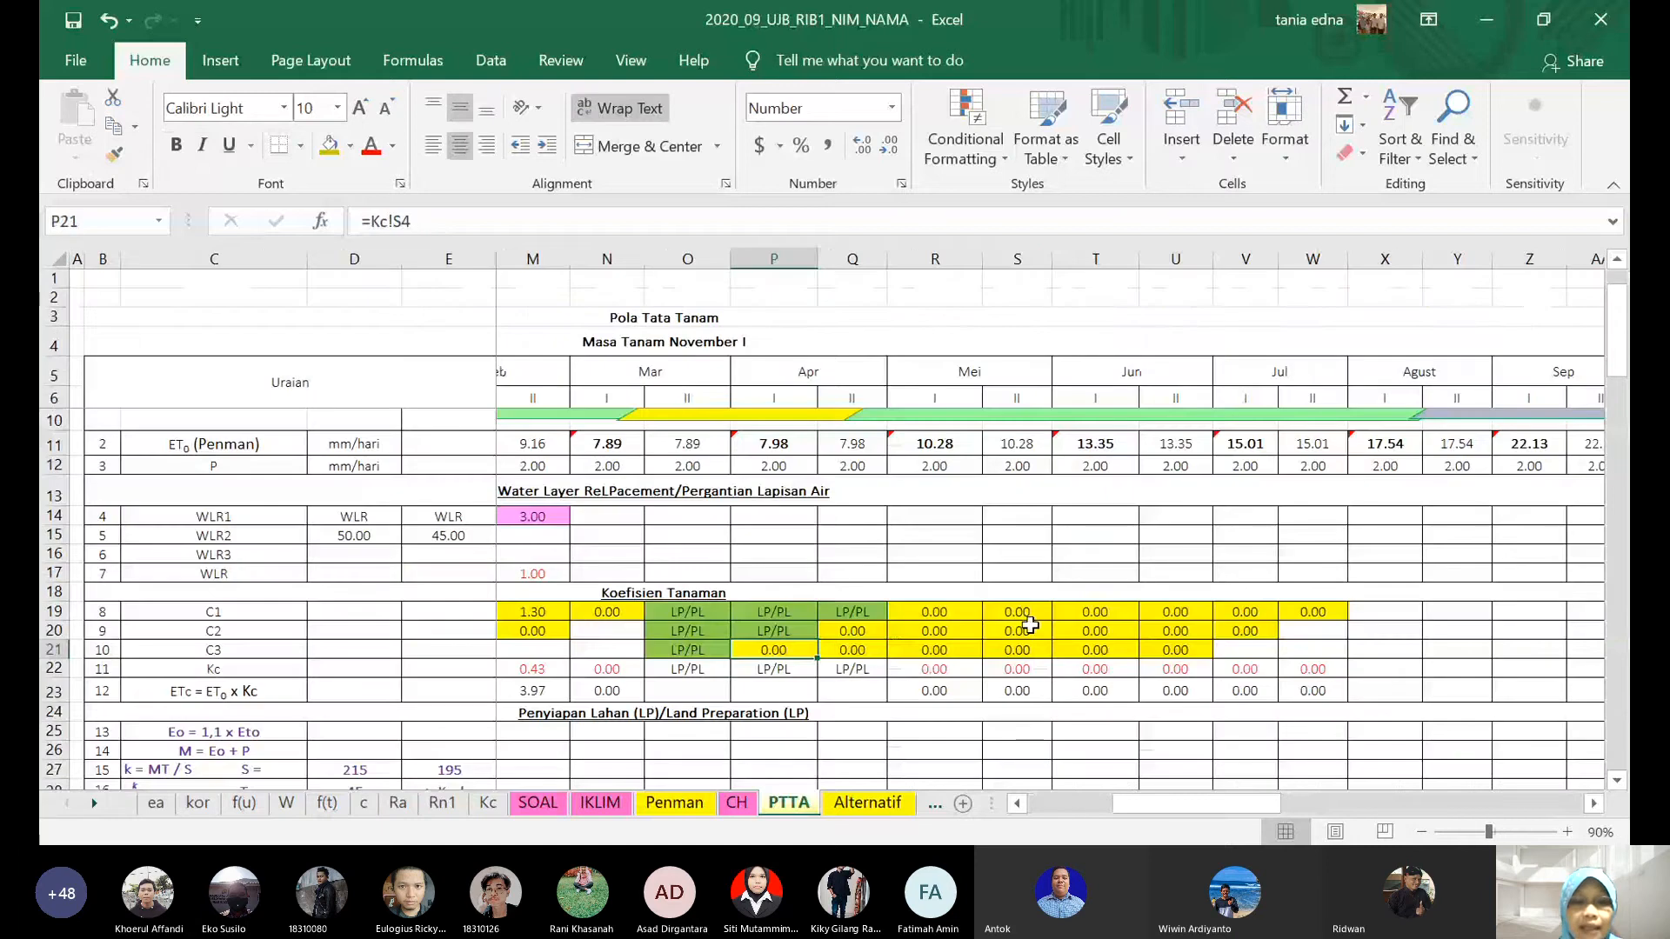
text(=)
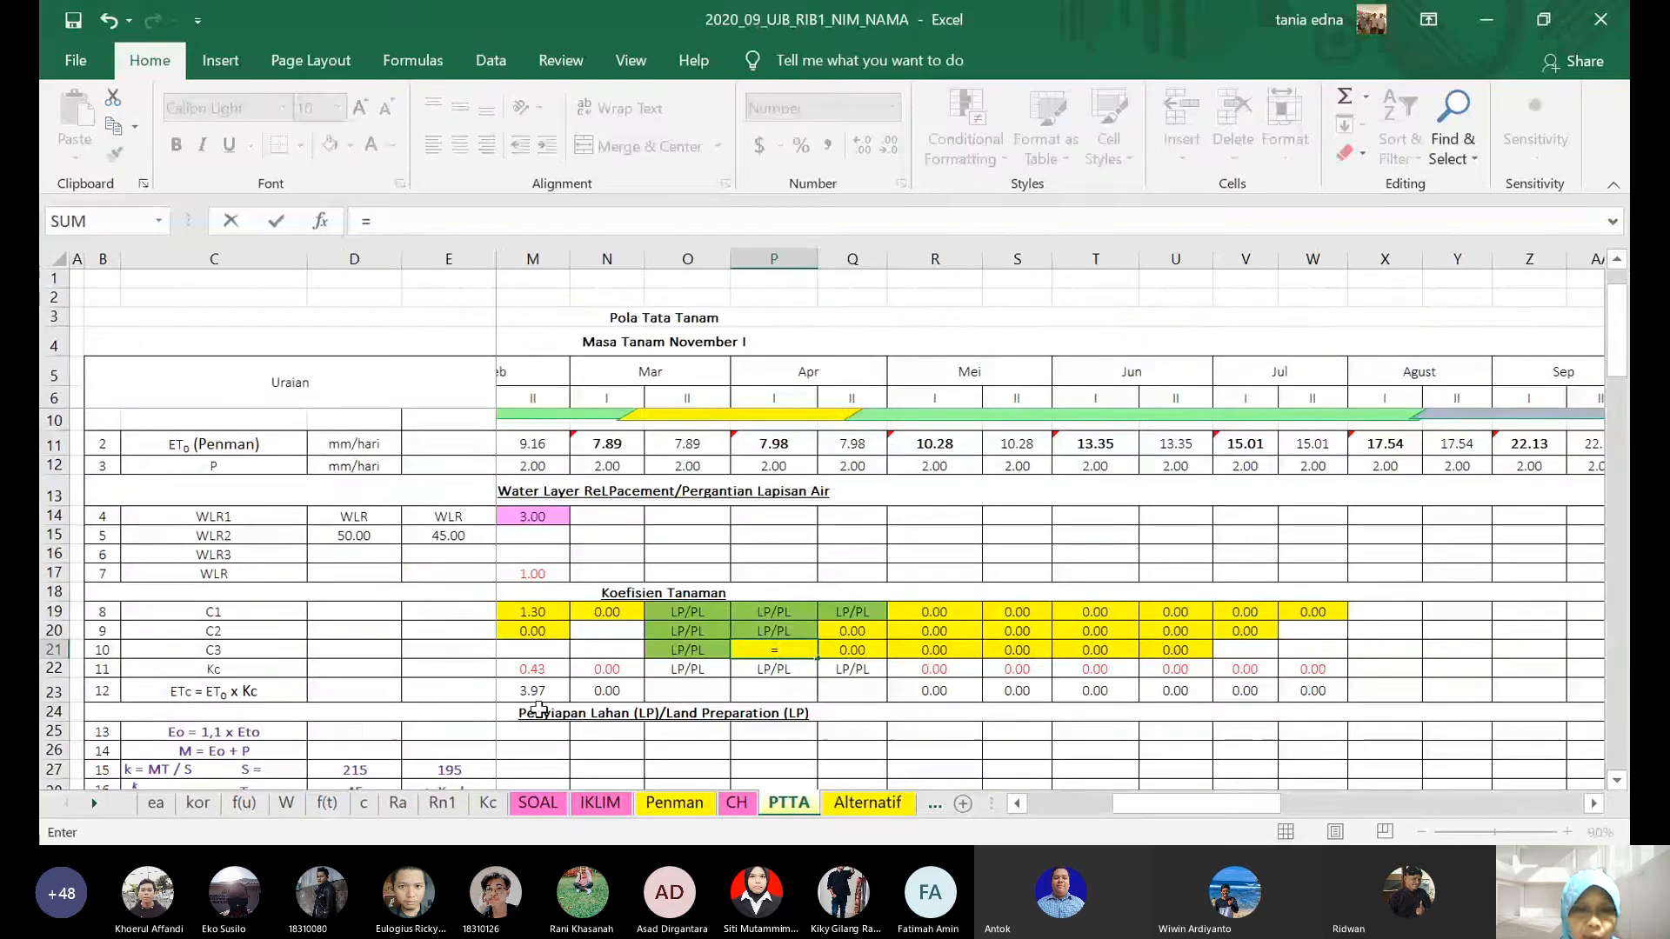
click(488, 804)
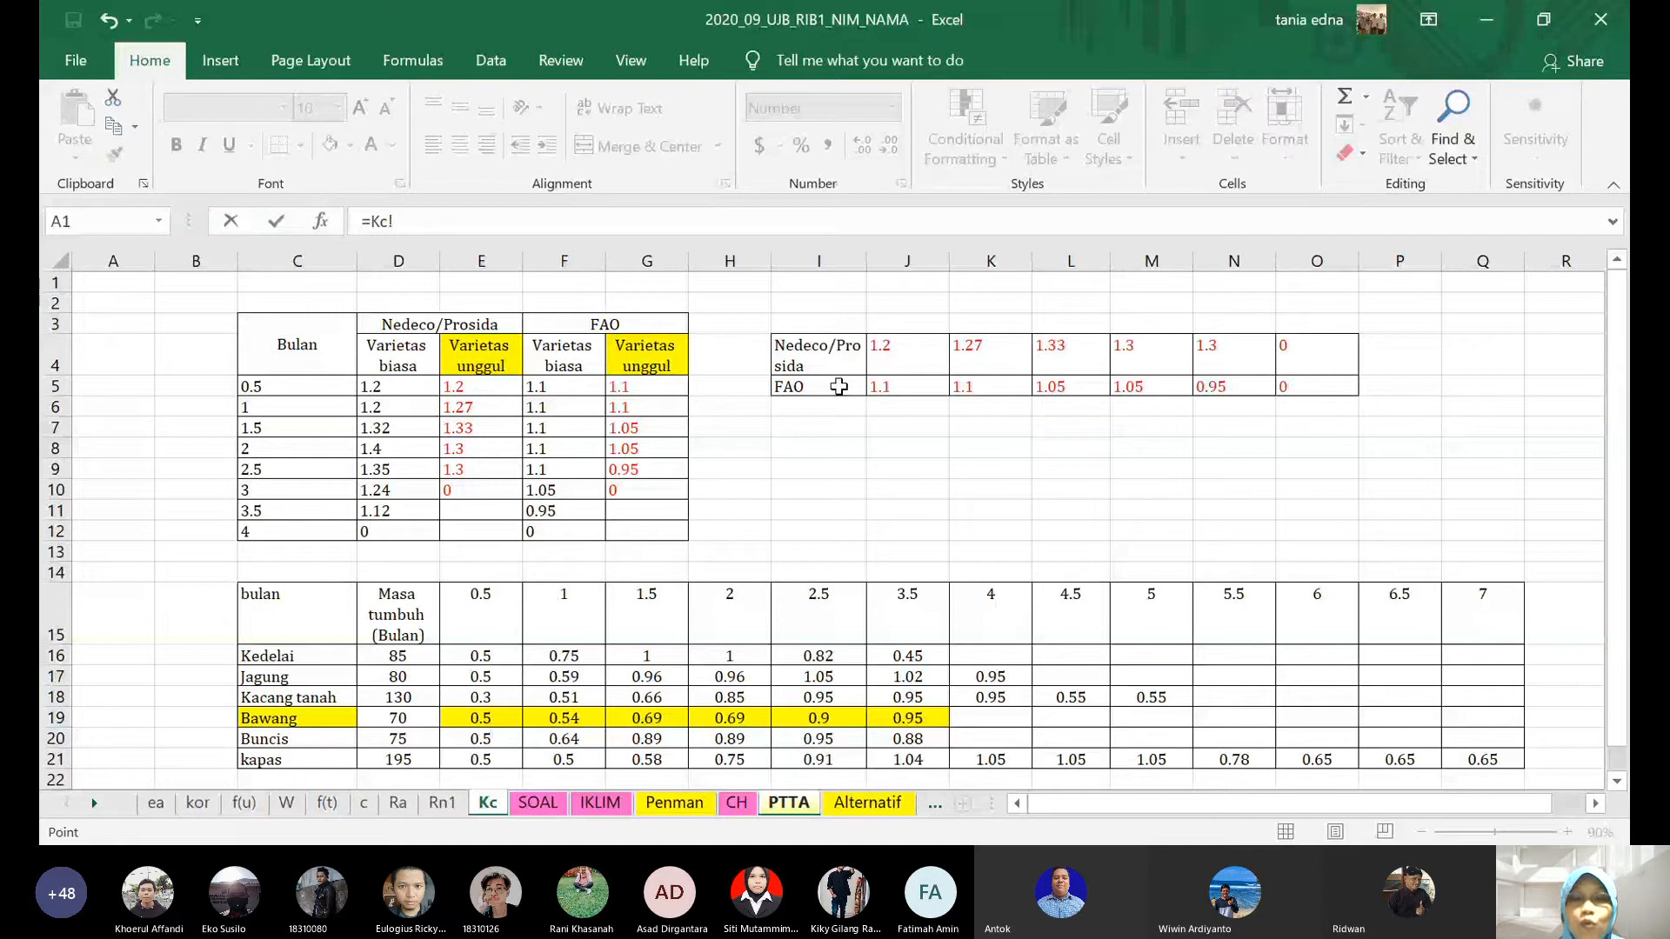
click(876, 387)
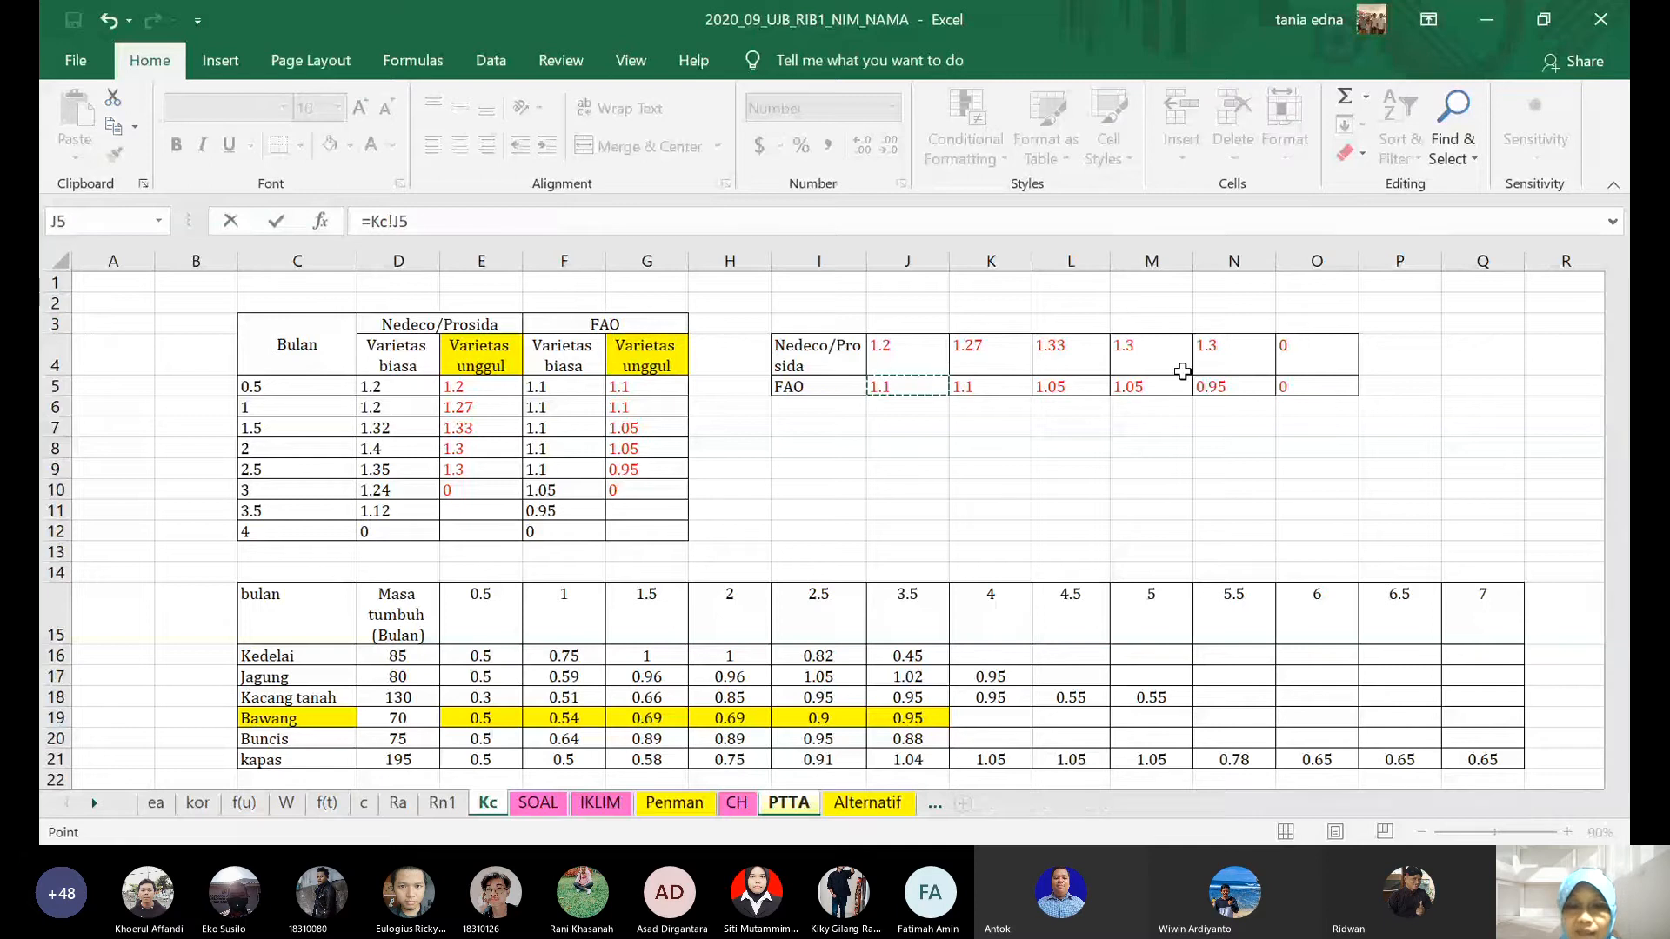
key(Return)
key(Up)
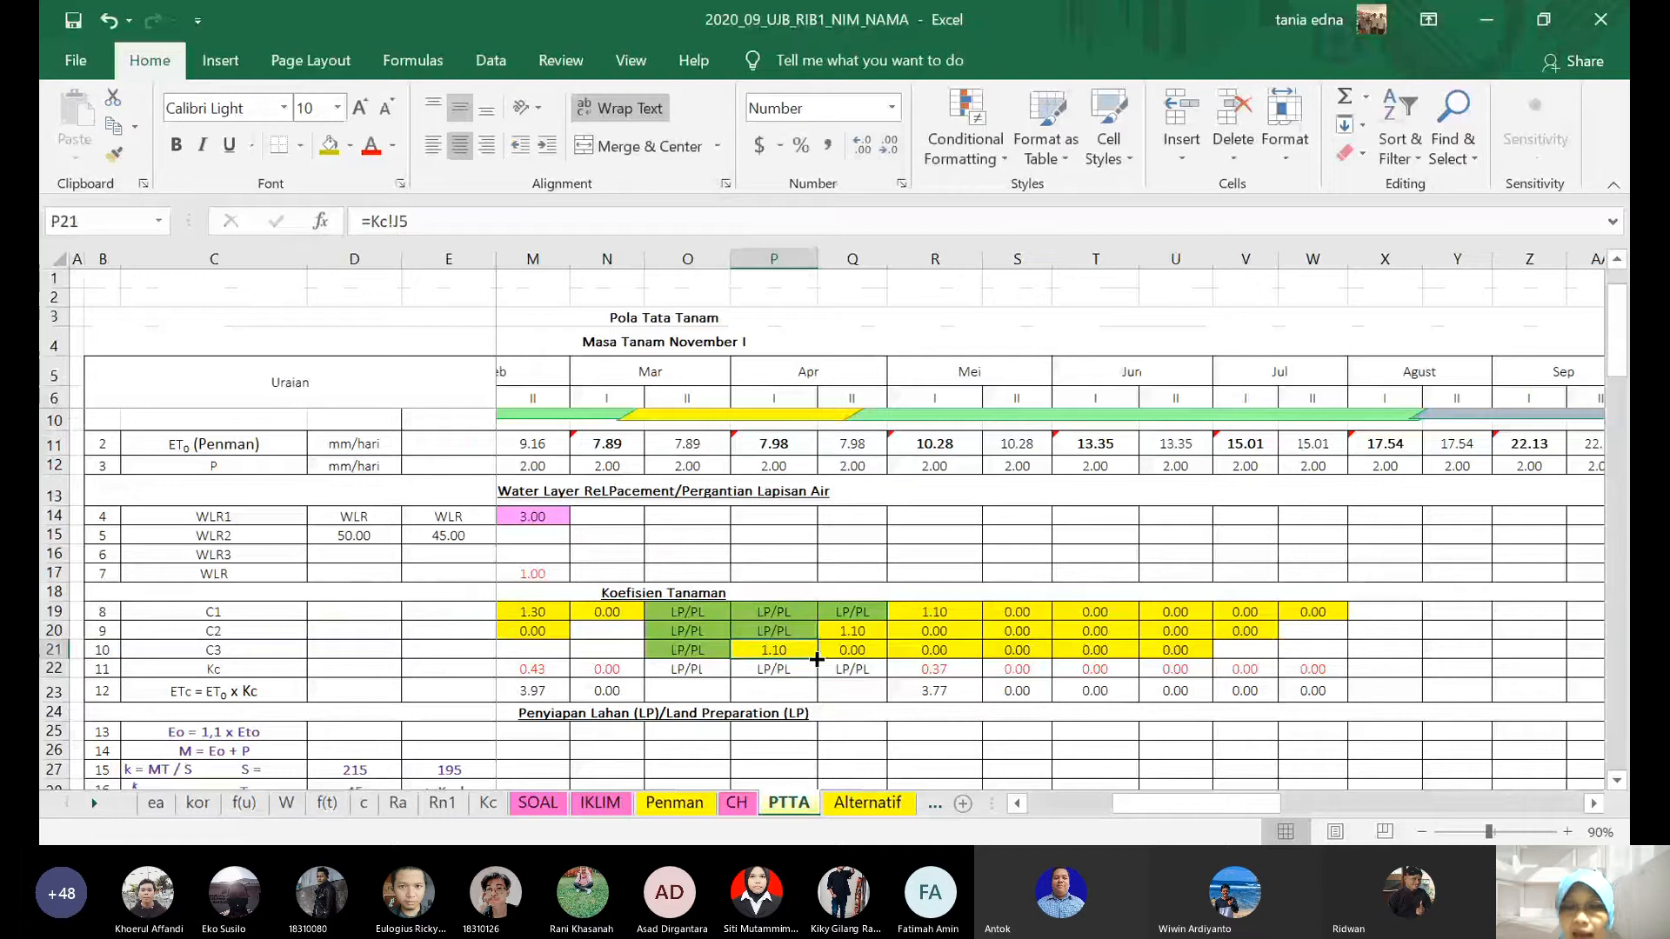
drag(817, 661, 1211, 654)
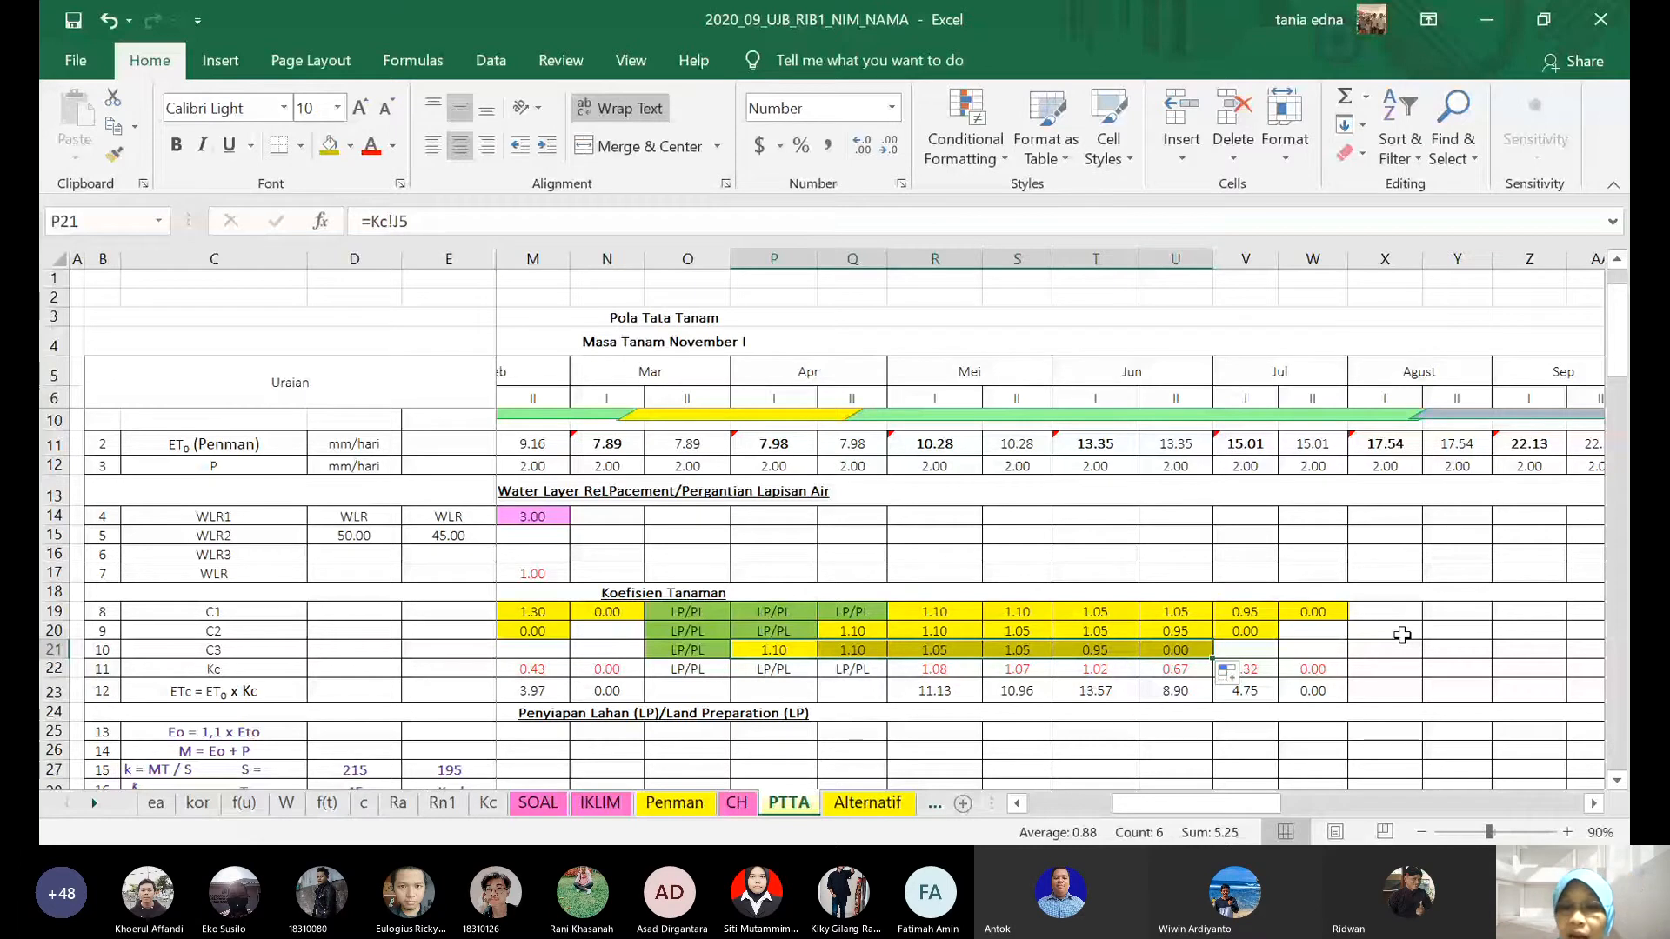
- Copy the water layer replacement block G14:M17 and paste it for the second rice season starting at Apr I (P14)
click(935, 692)
scroll(935, 692, down, 1)
drag(1273, 806, 1250, 813)
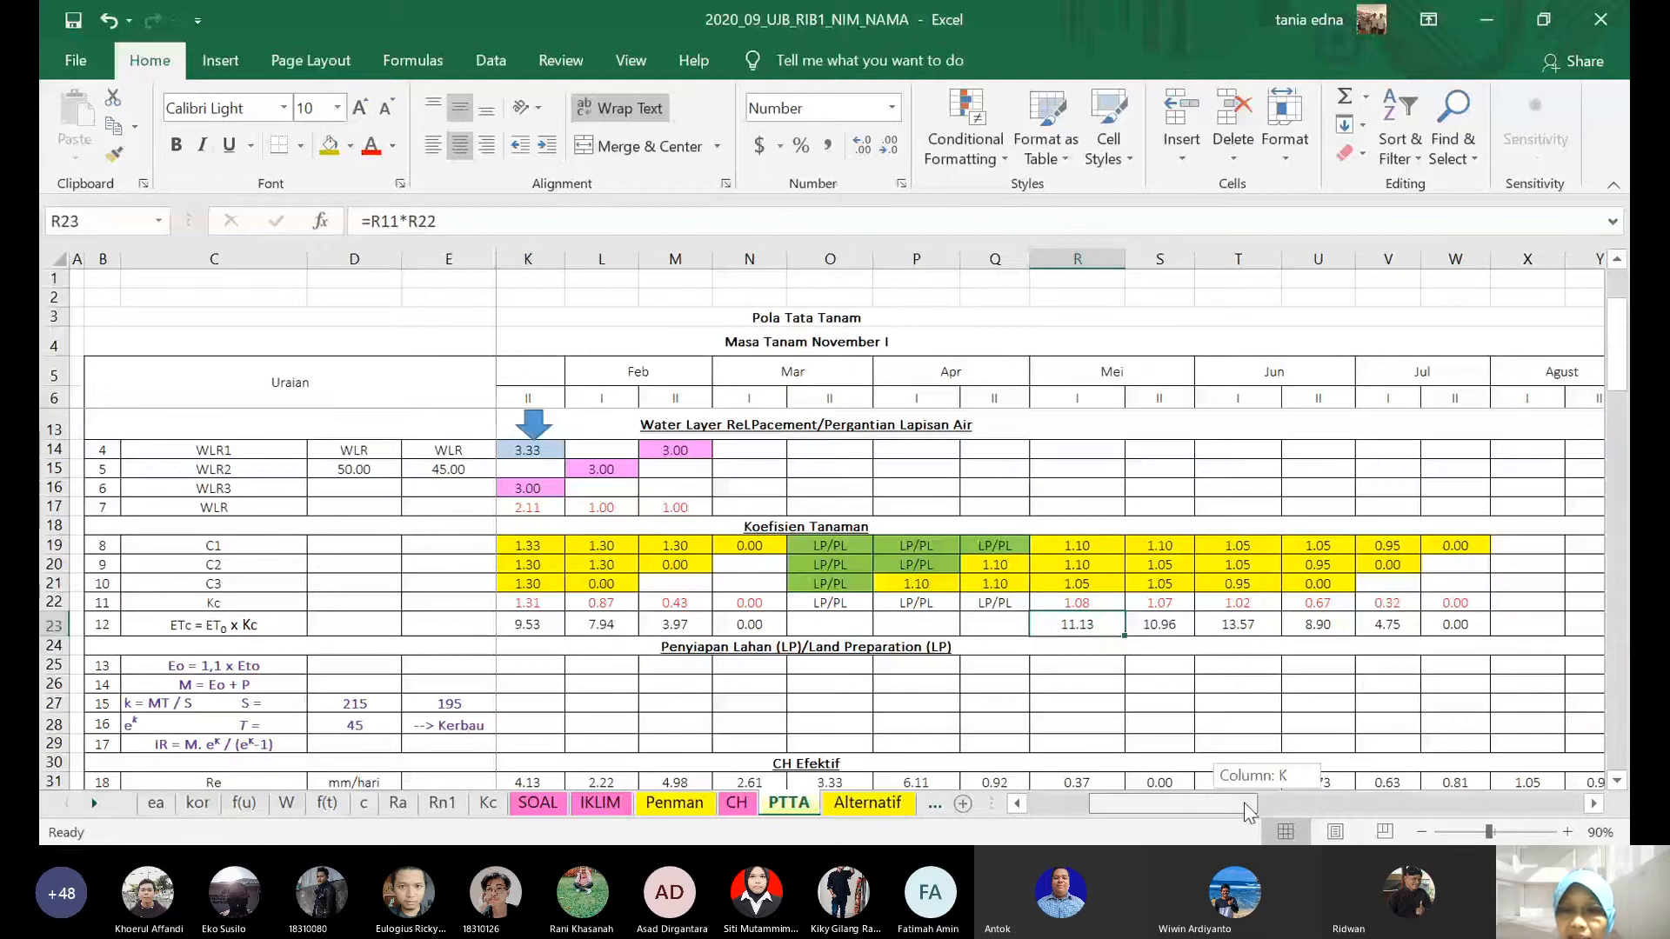
drag(1250, 814, 1187, 808)
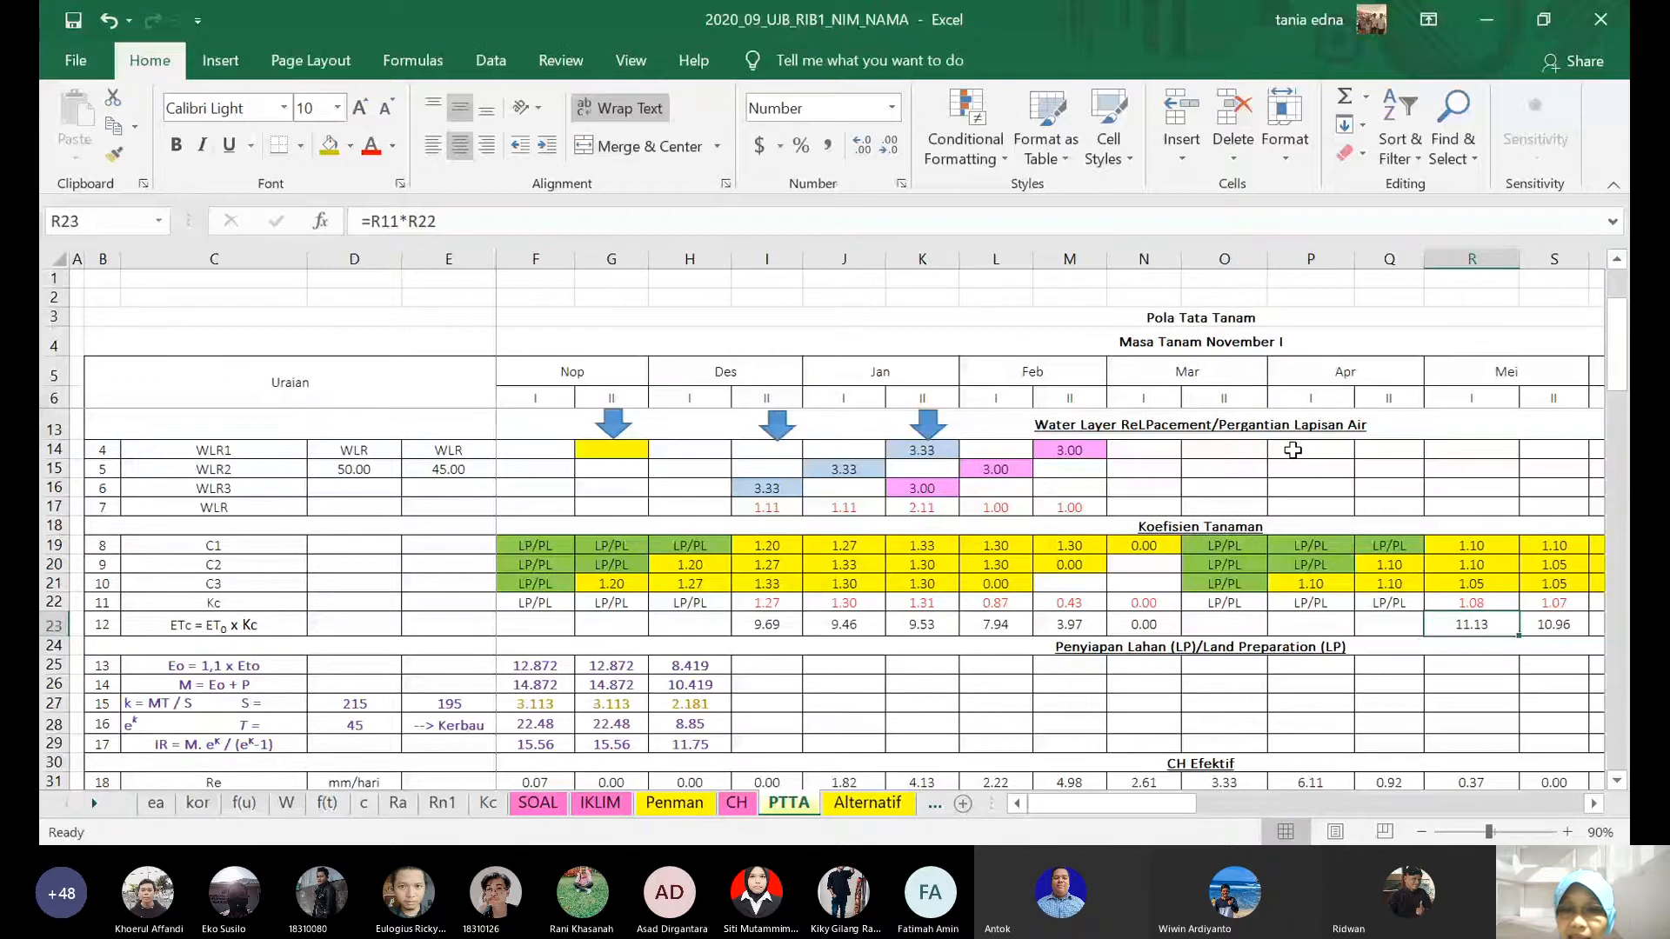
click(1314, 581)
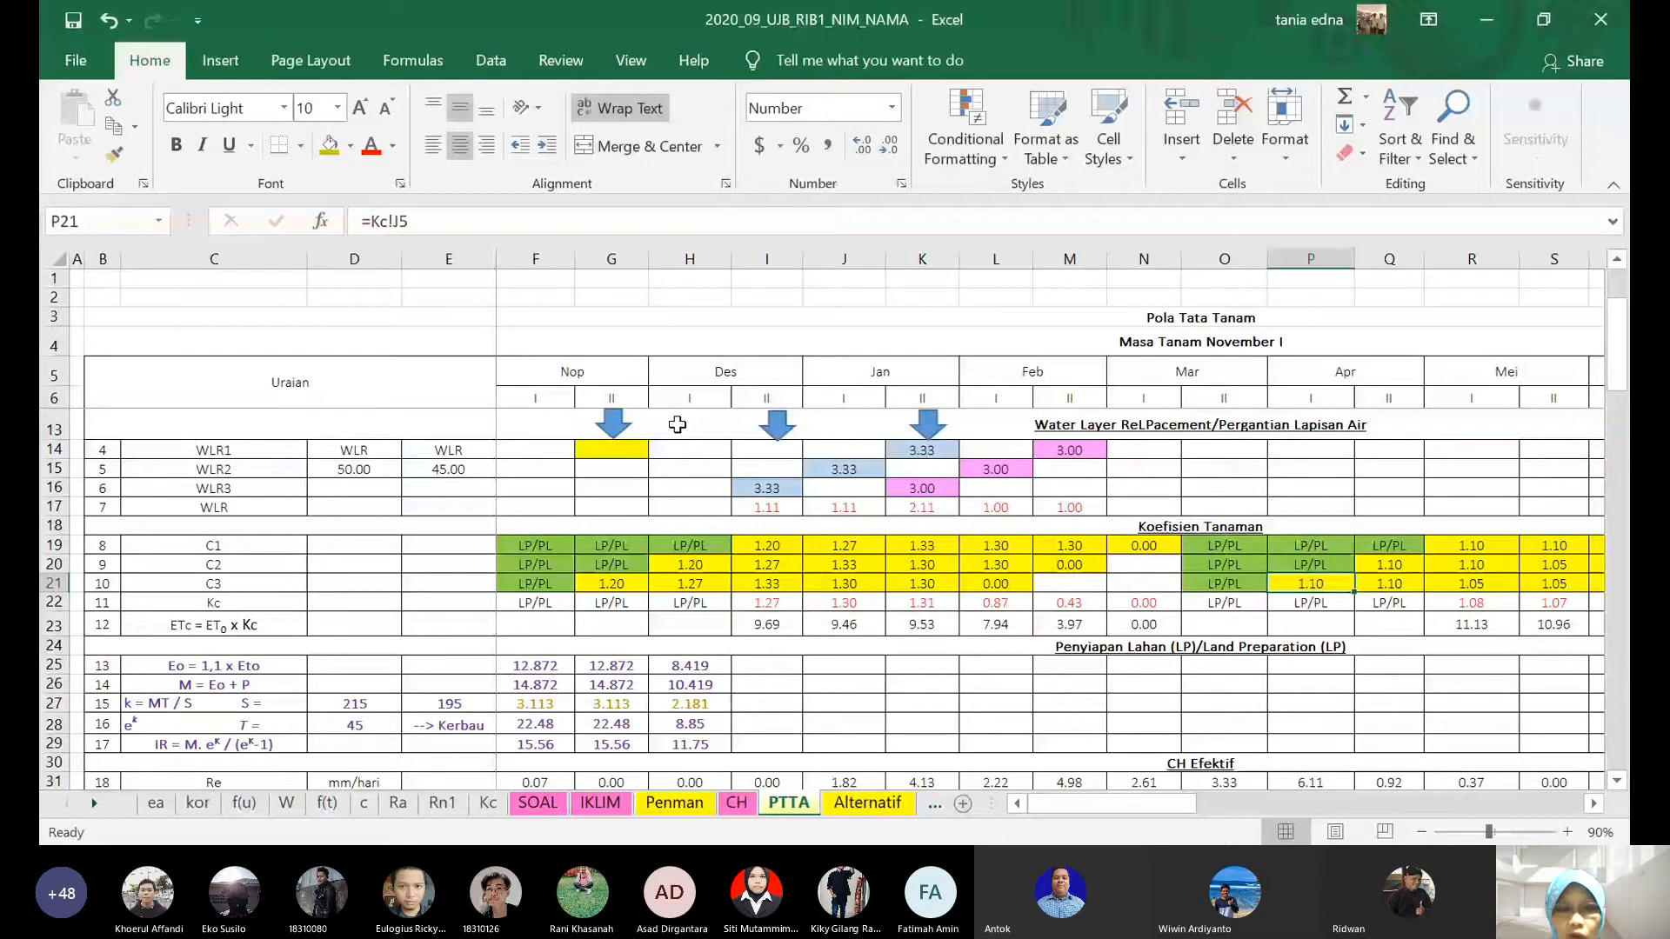
drag(612, 449, 1089, 503)
key(ctrl+c)
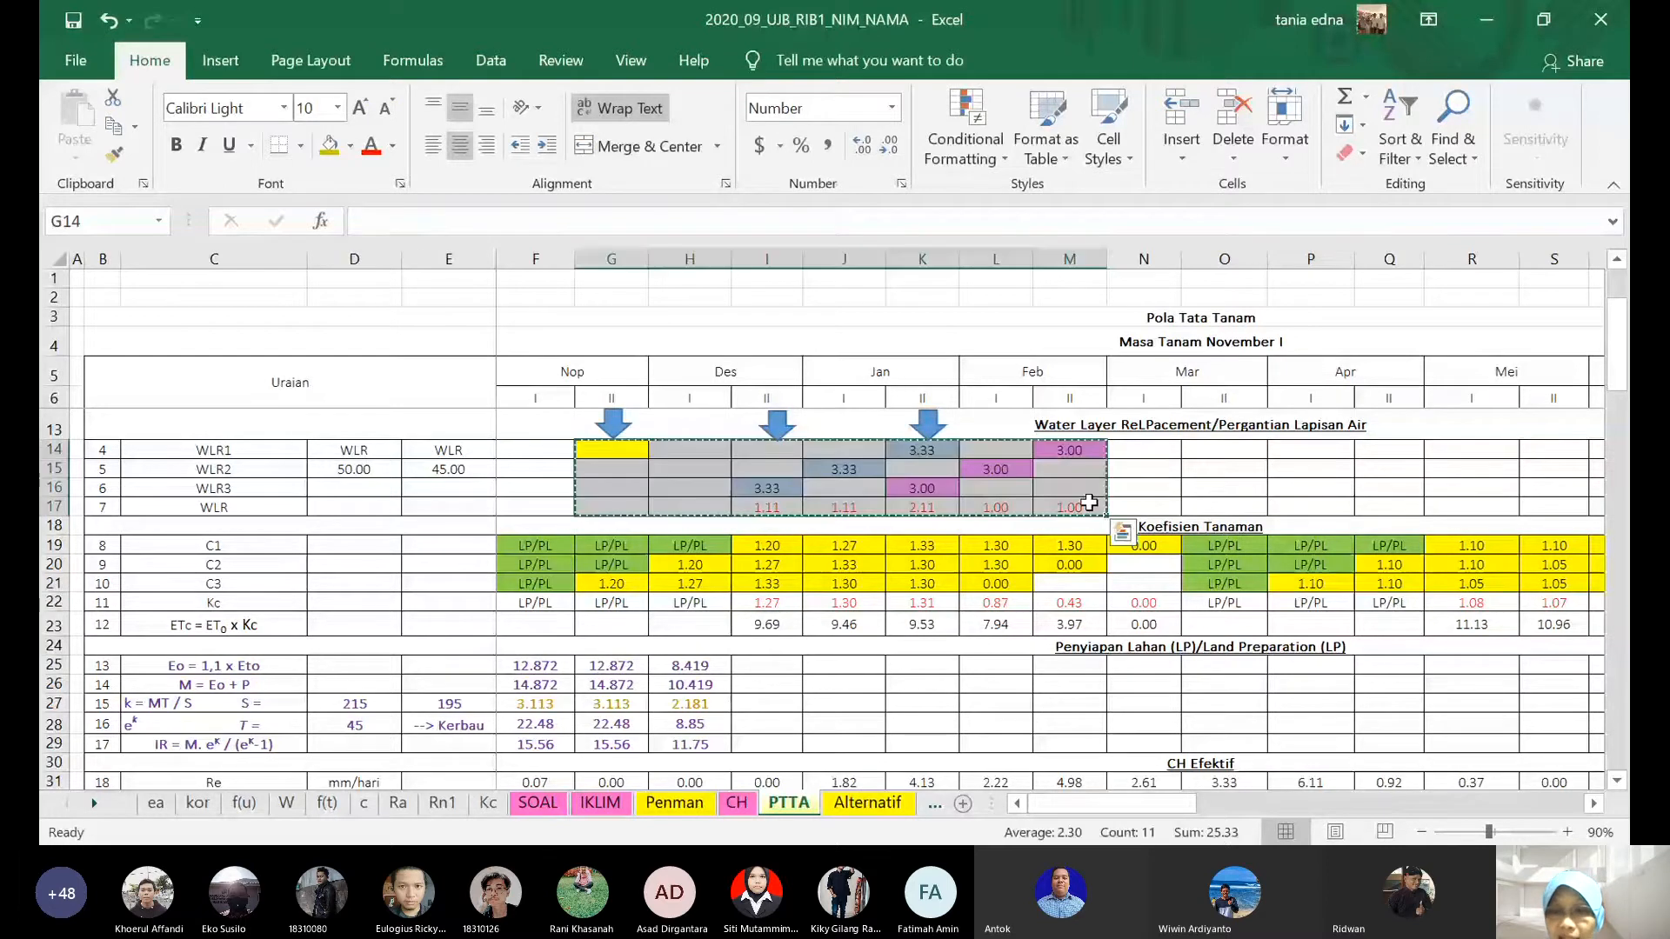
click(1310, 451)
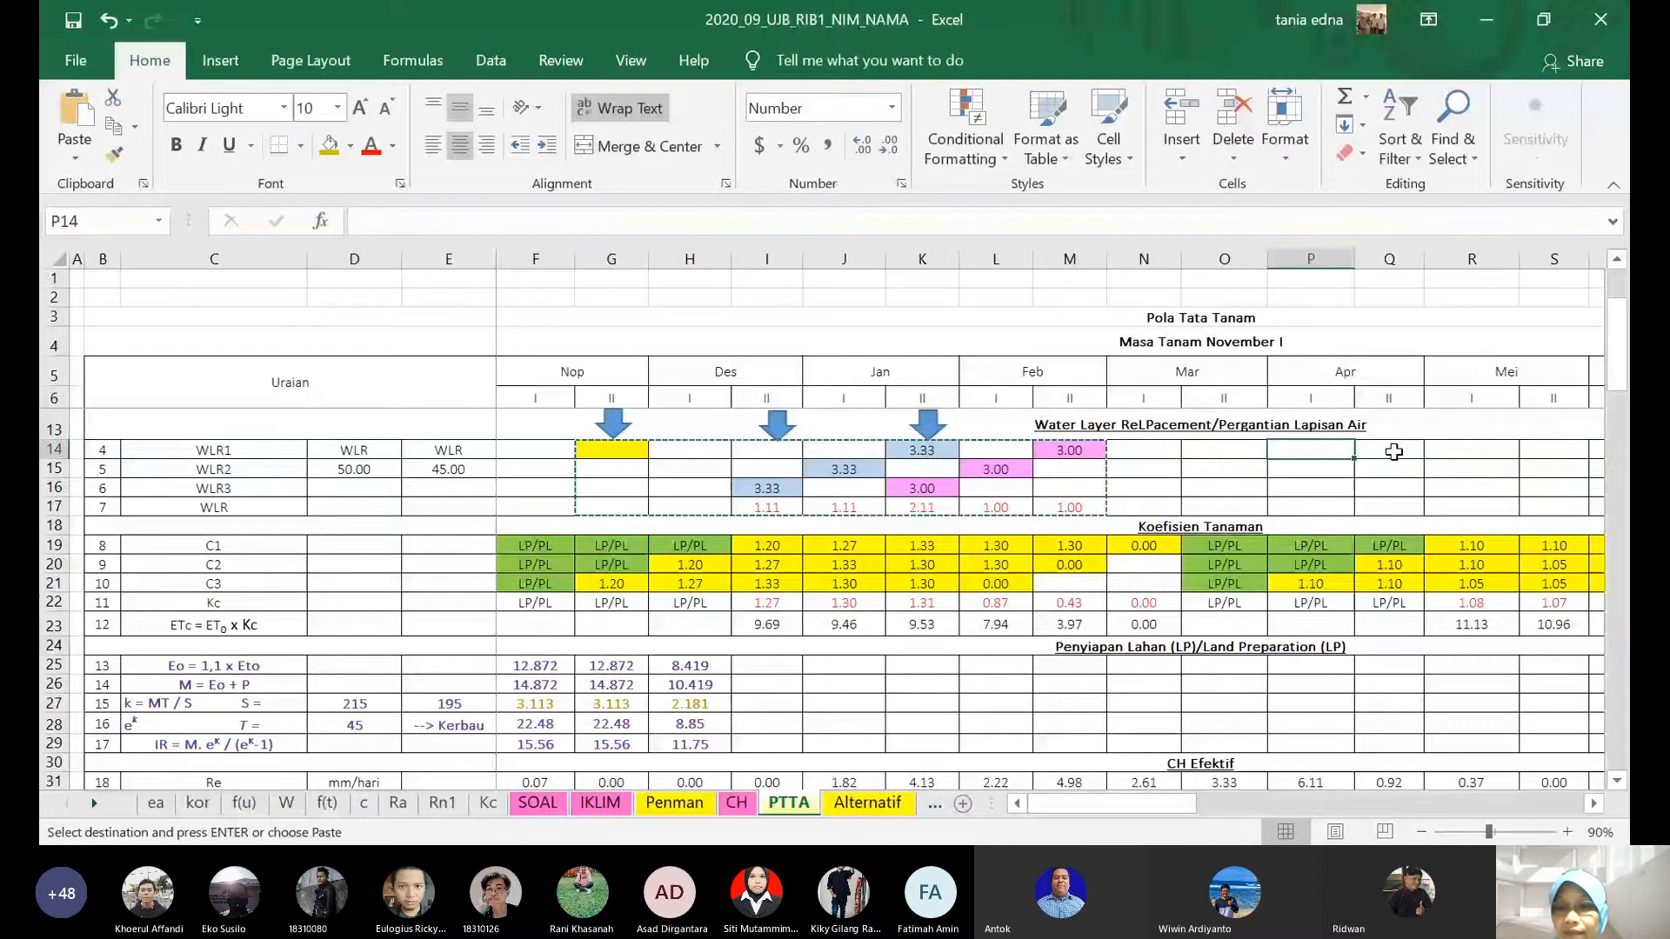
key(ctrl+v)
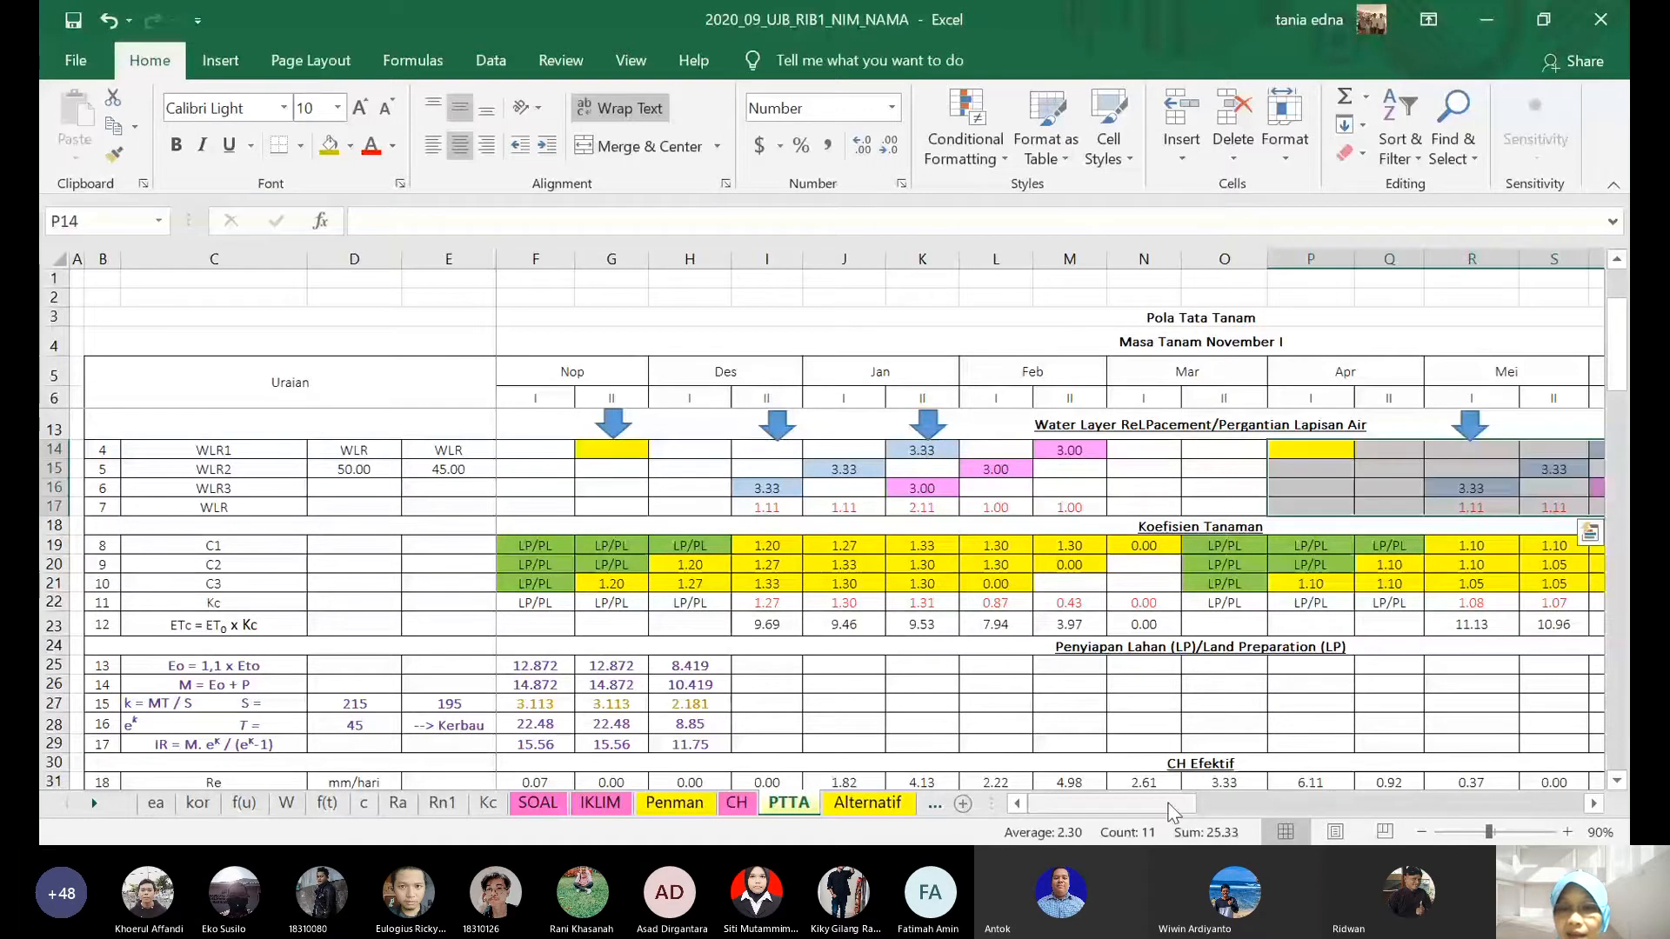
- Examine the pasted water layer replacement block and the WLR inputs in cells D15 and E15
drag(1168, 809, 1218, 825)
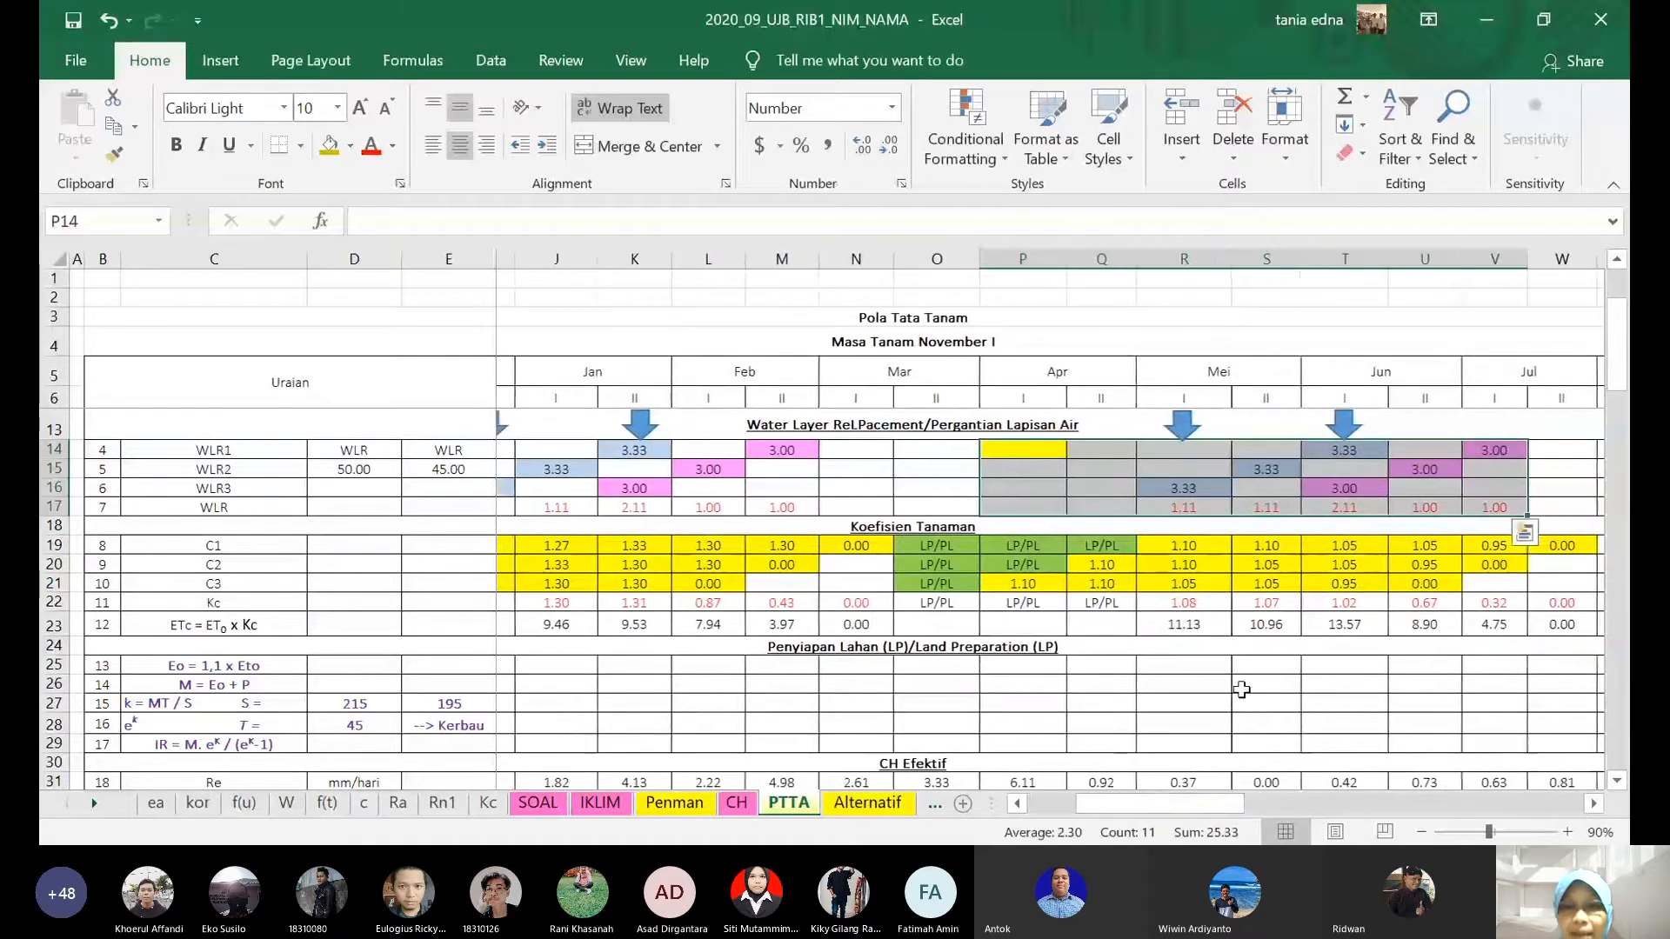
click(1010, 469)
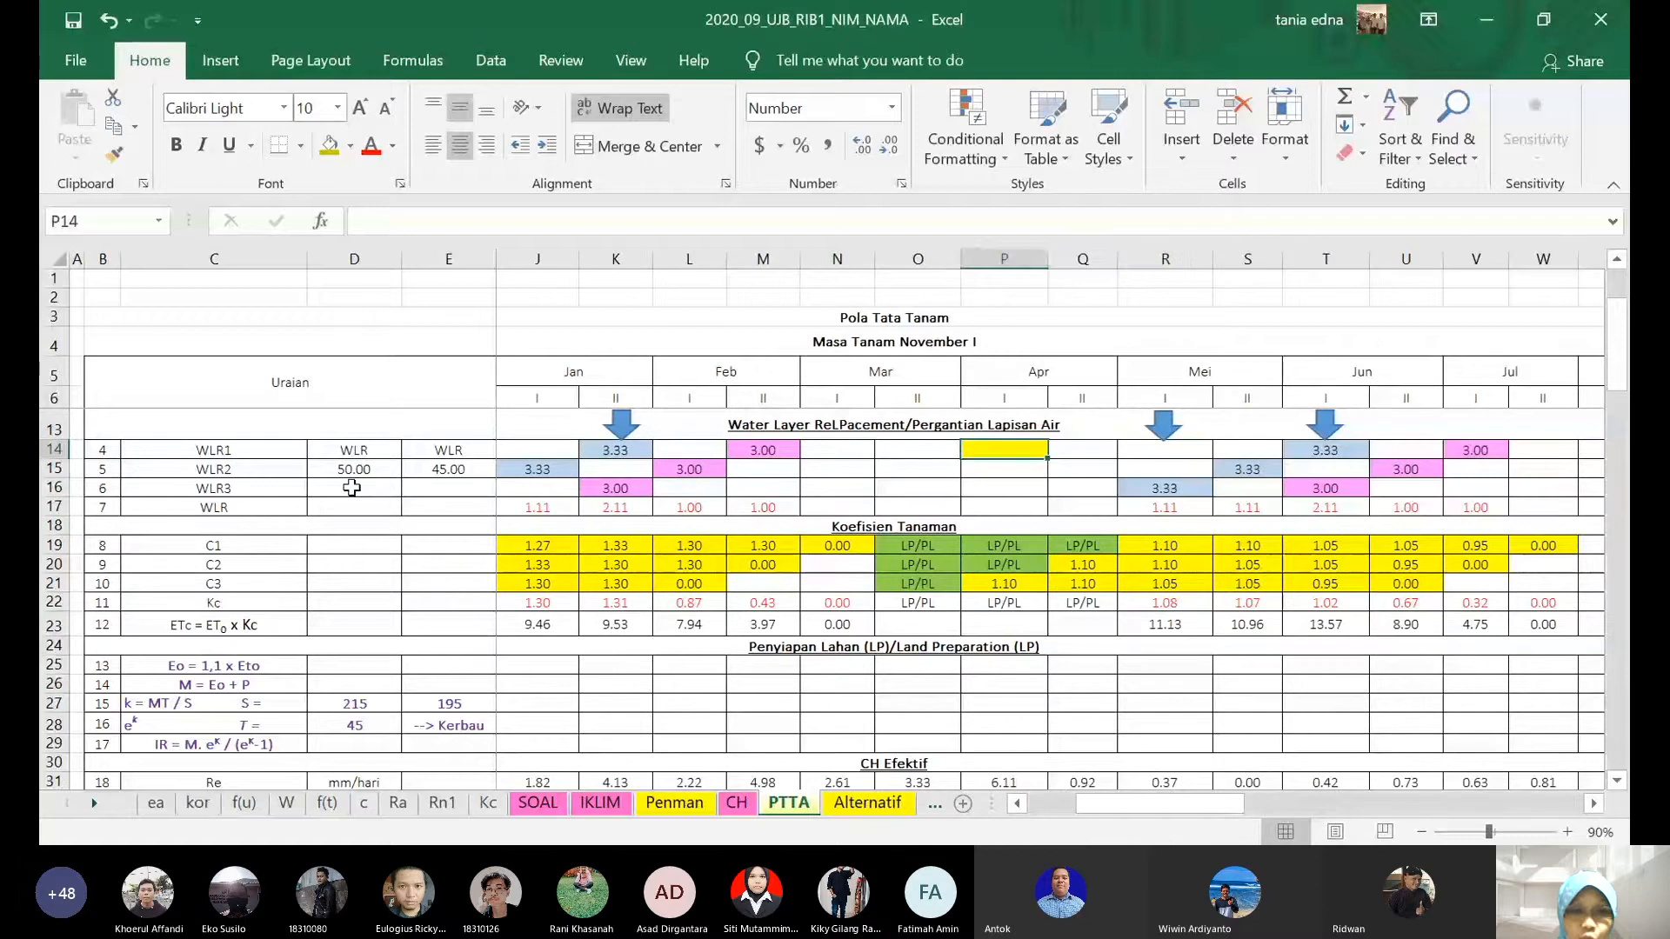
click(352, 474)
click(439, 470)
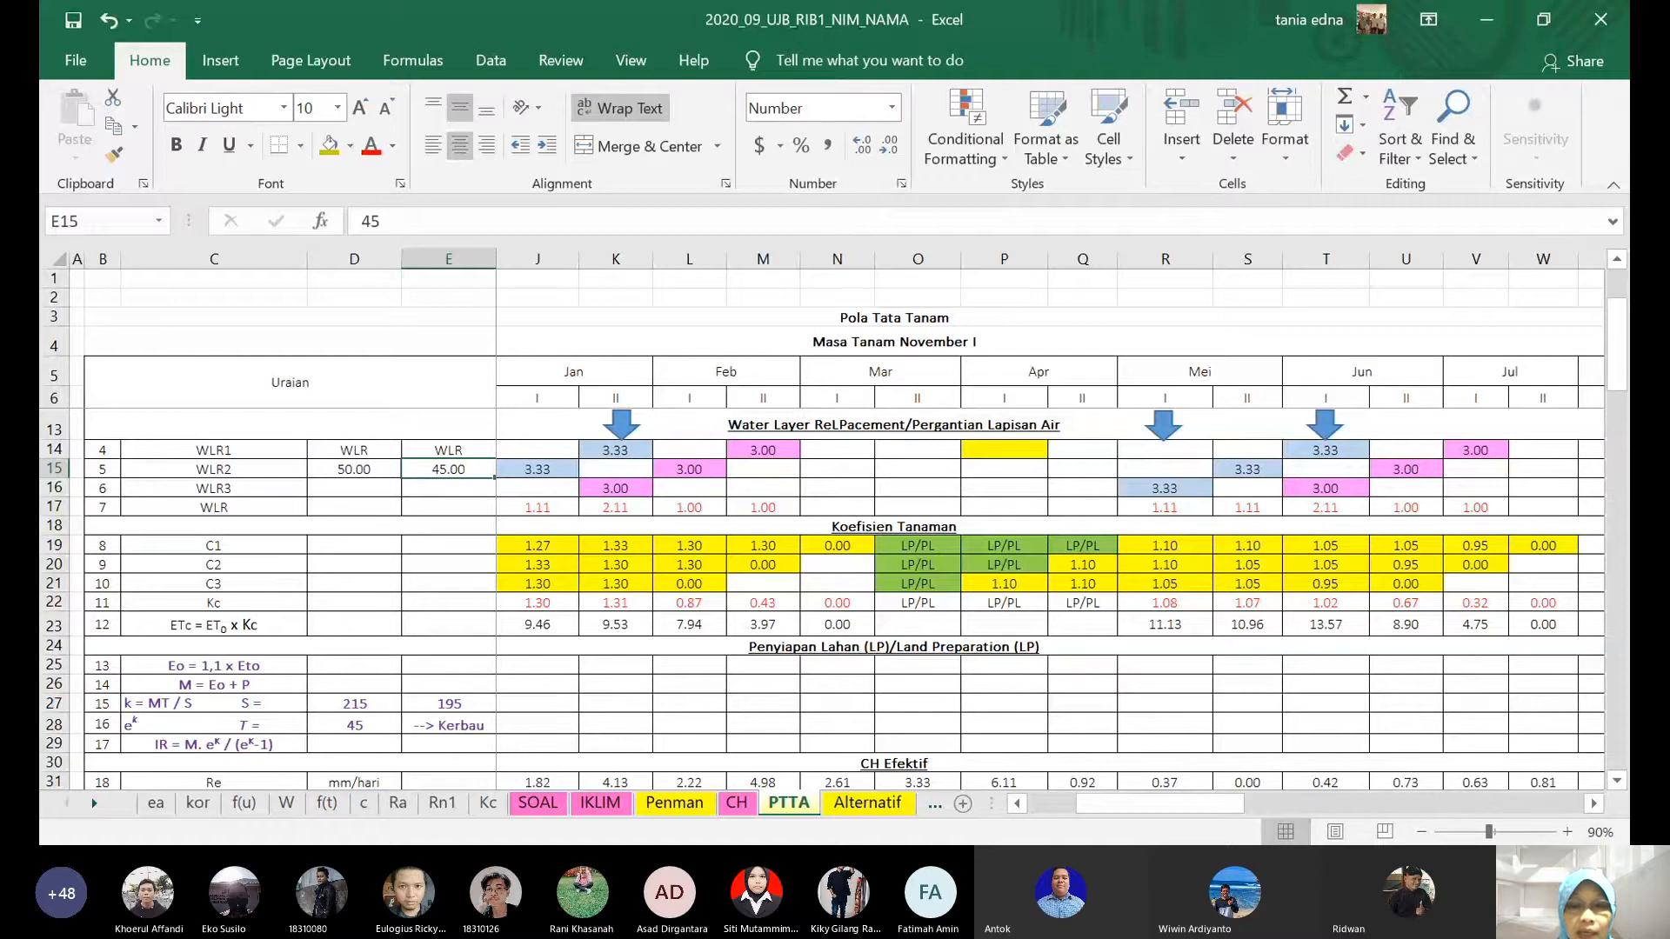
key(alt+Tab)
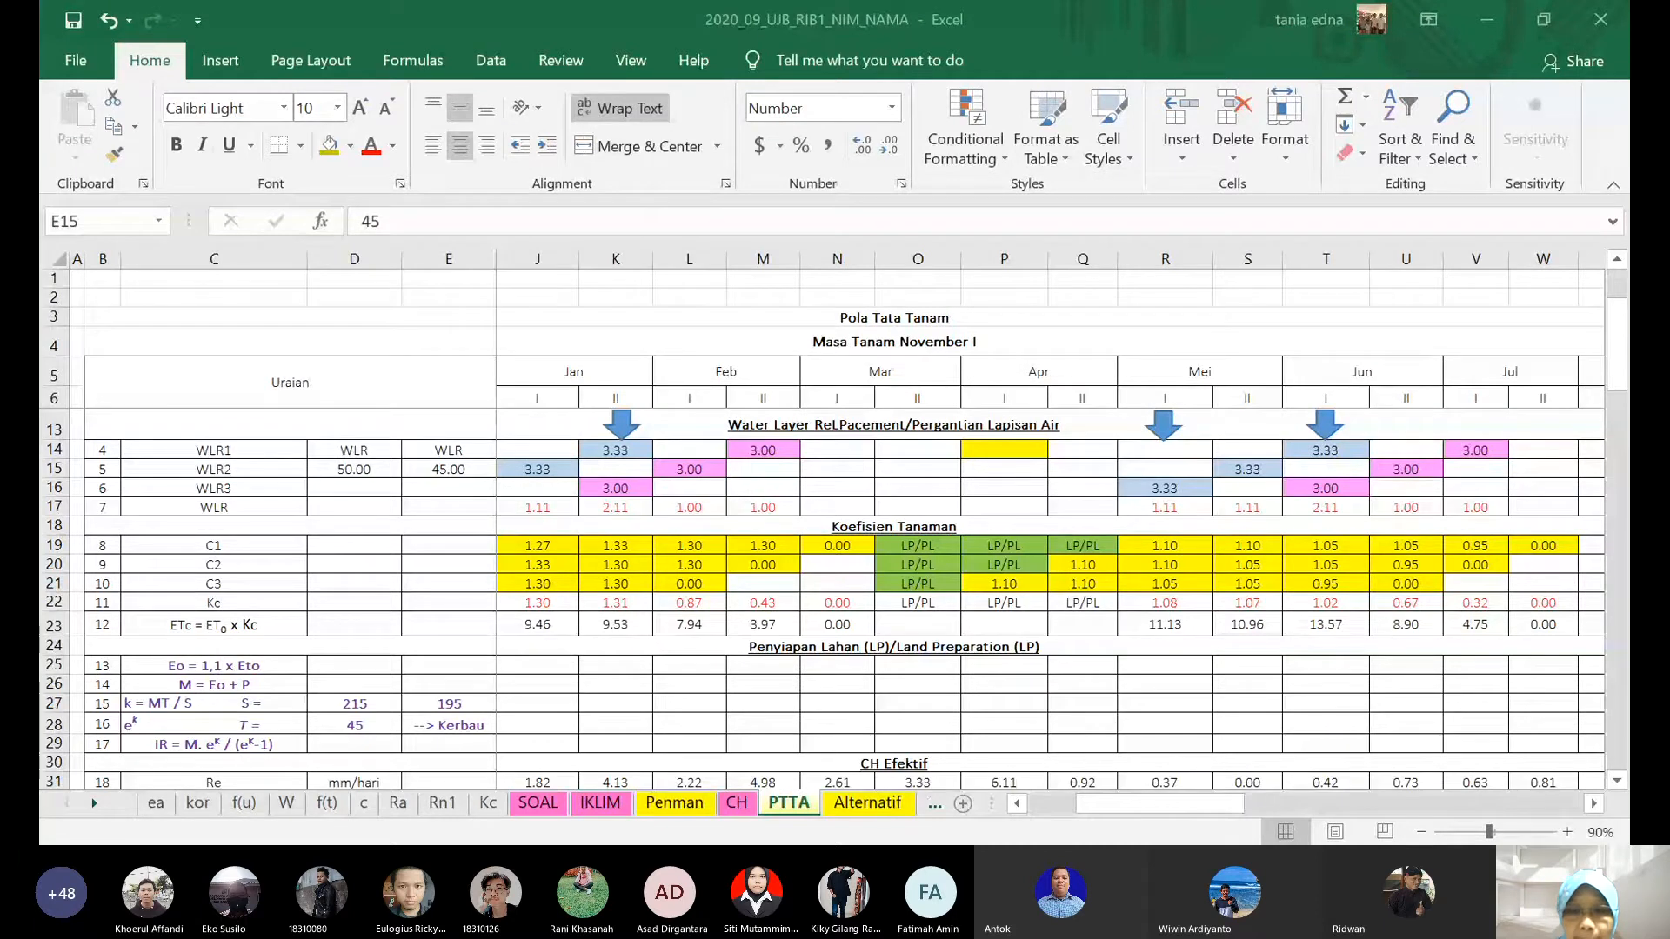
click(934, 734)
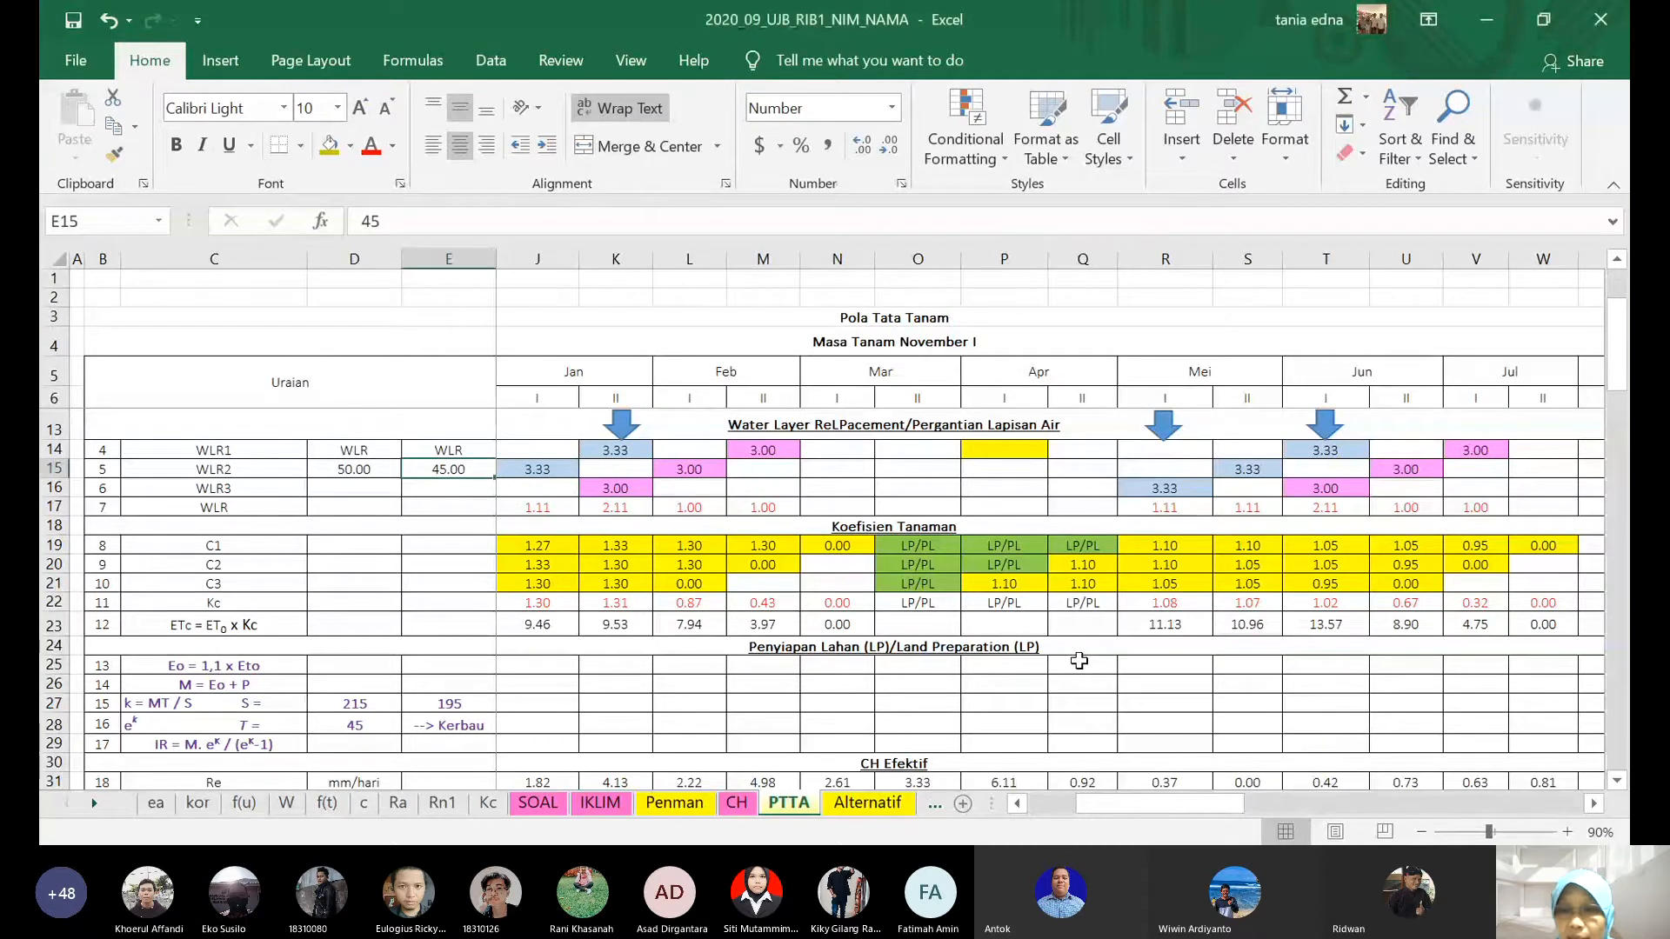
click(1005, 447)
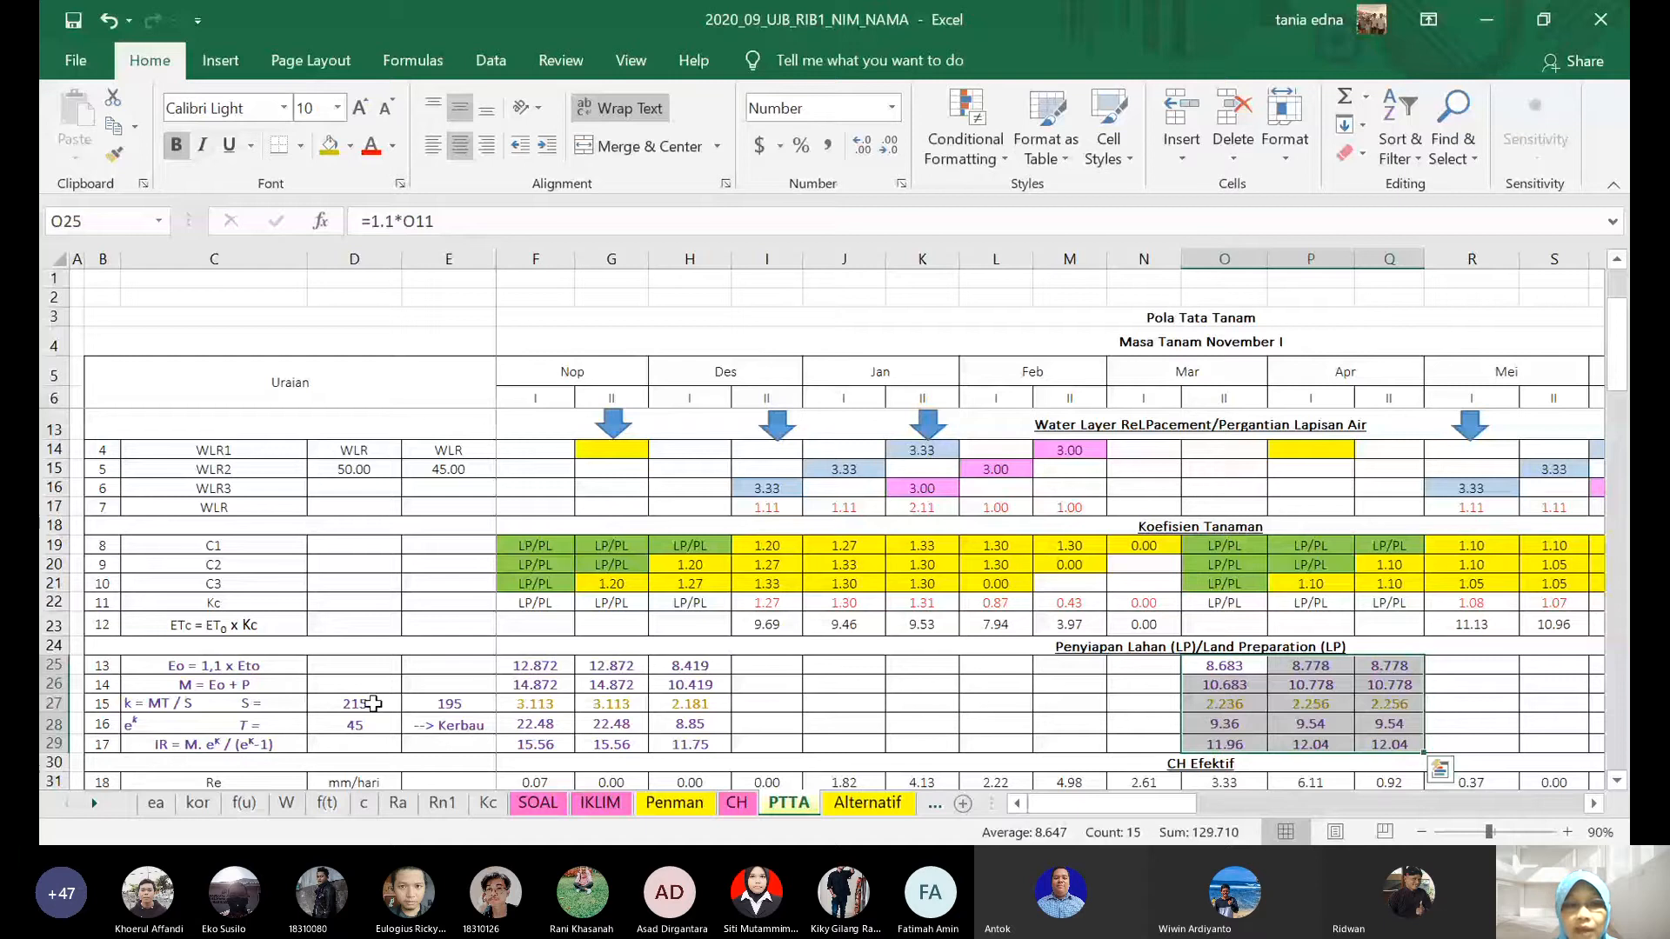
- Change the k formula for Mar II (O27) to =O26*$D$28/$E$27 and fill it across to Apr II (Q27)
key(Down)
key(Down)
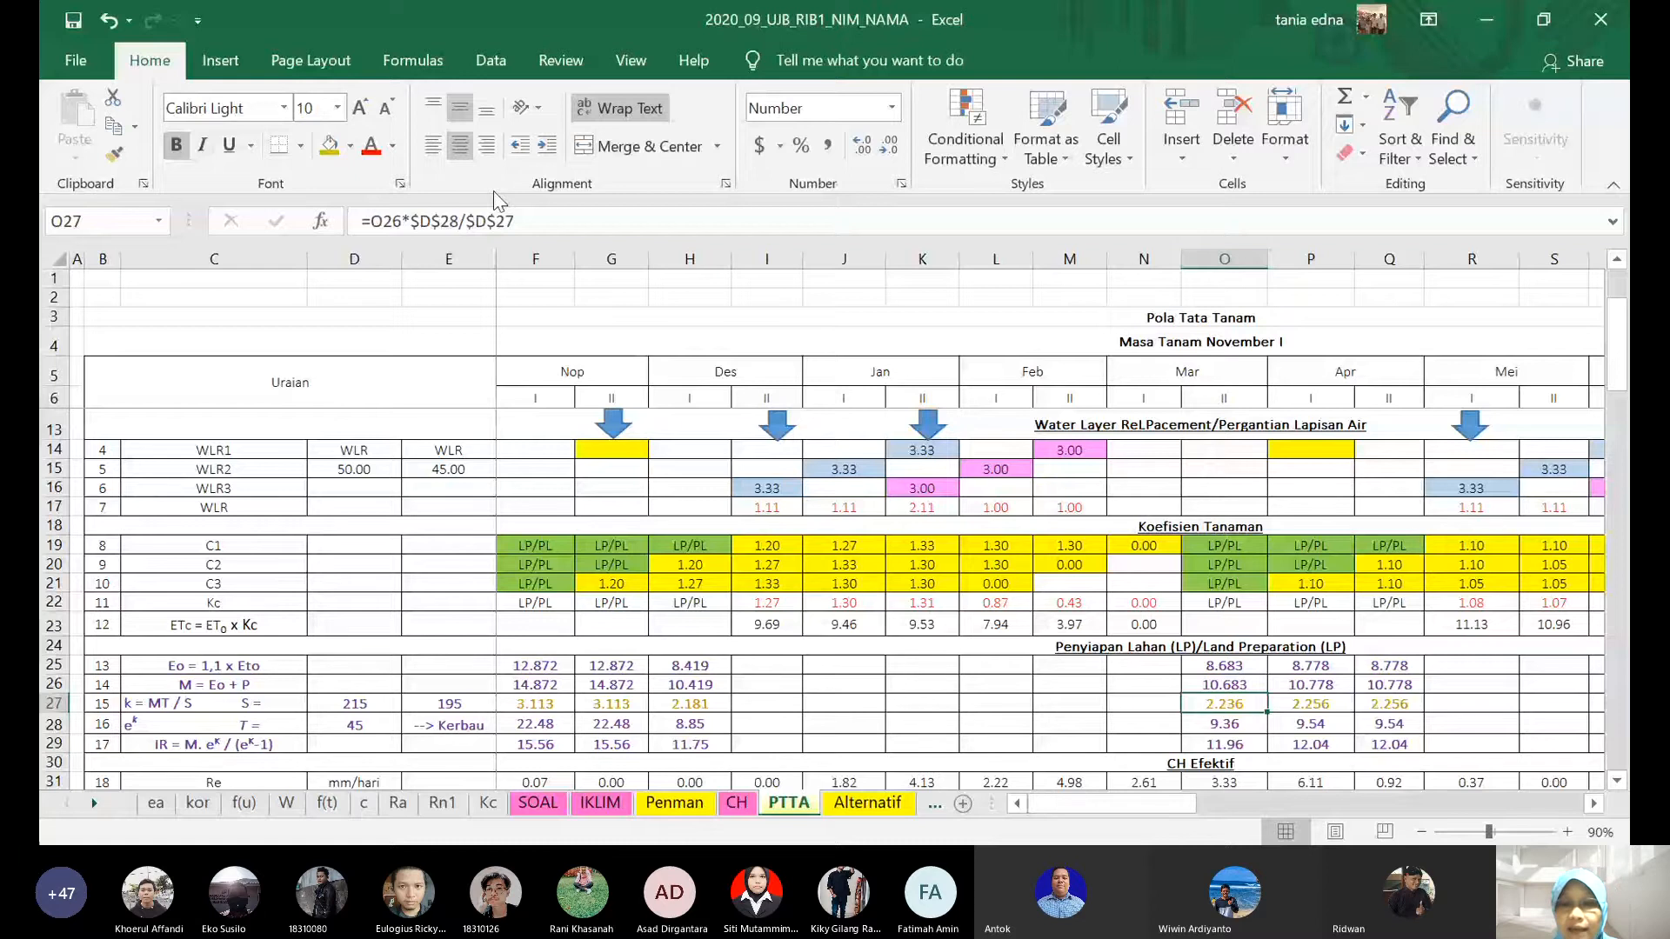
click(487, 222)
drag(366, 695, 449, 695)
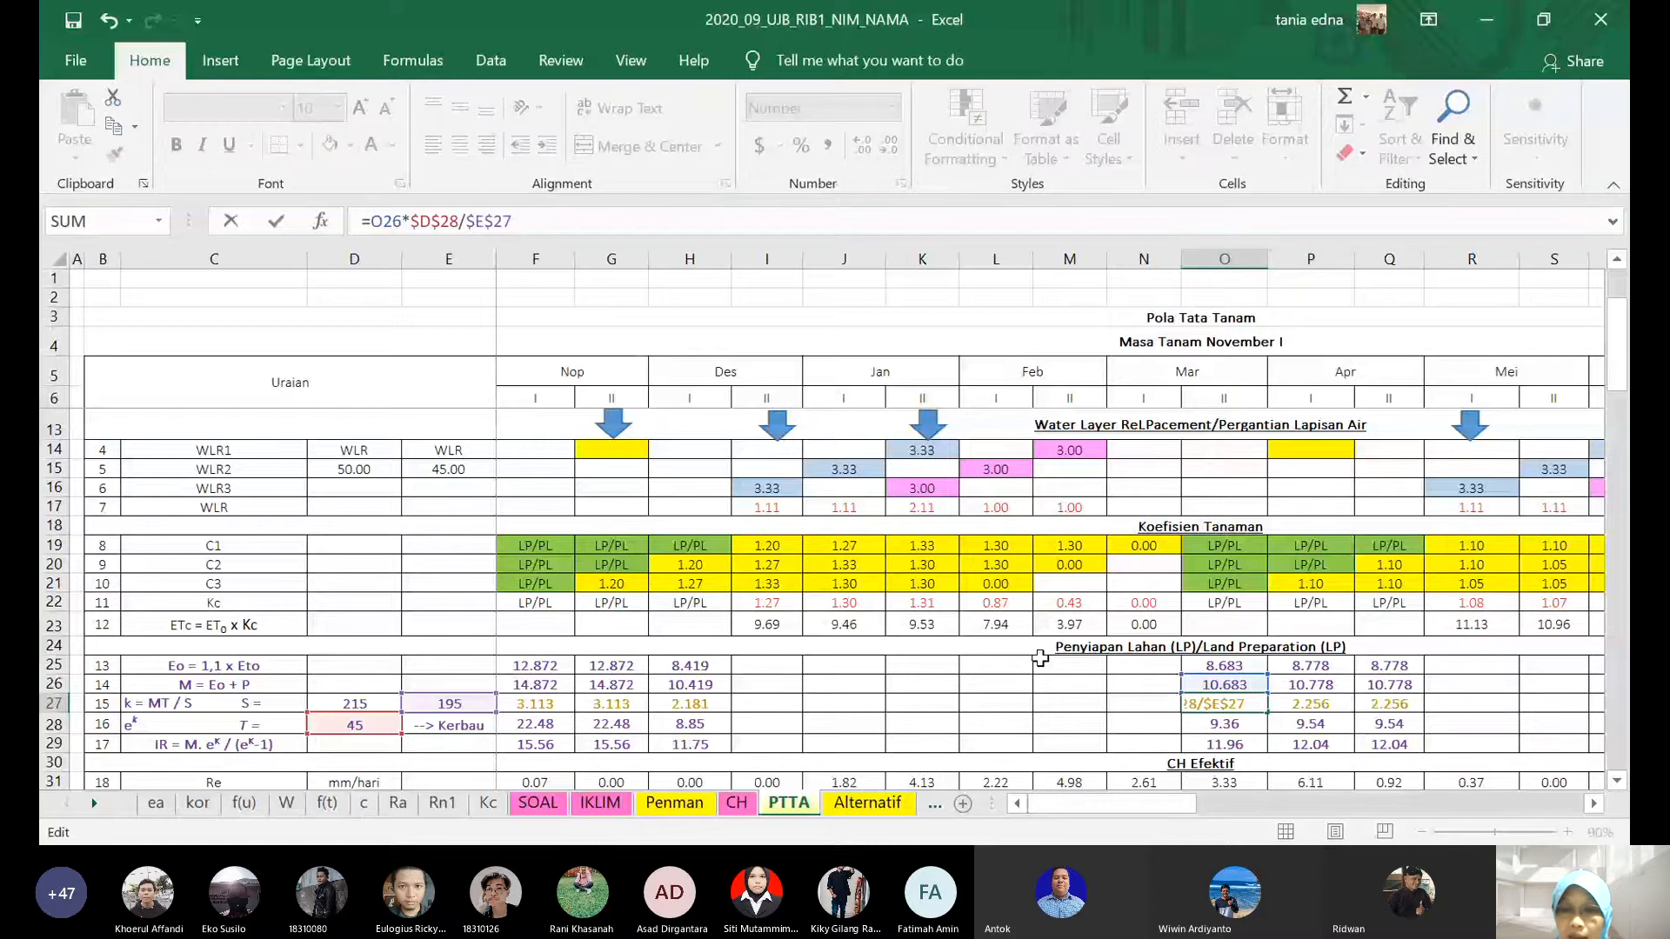
key(ctrl+Return)
drag(1267, 713, 1415, 721)
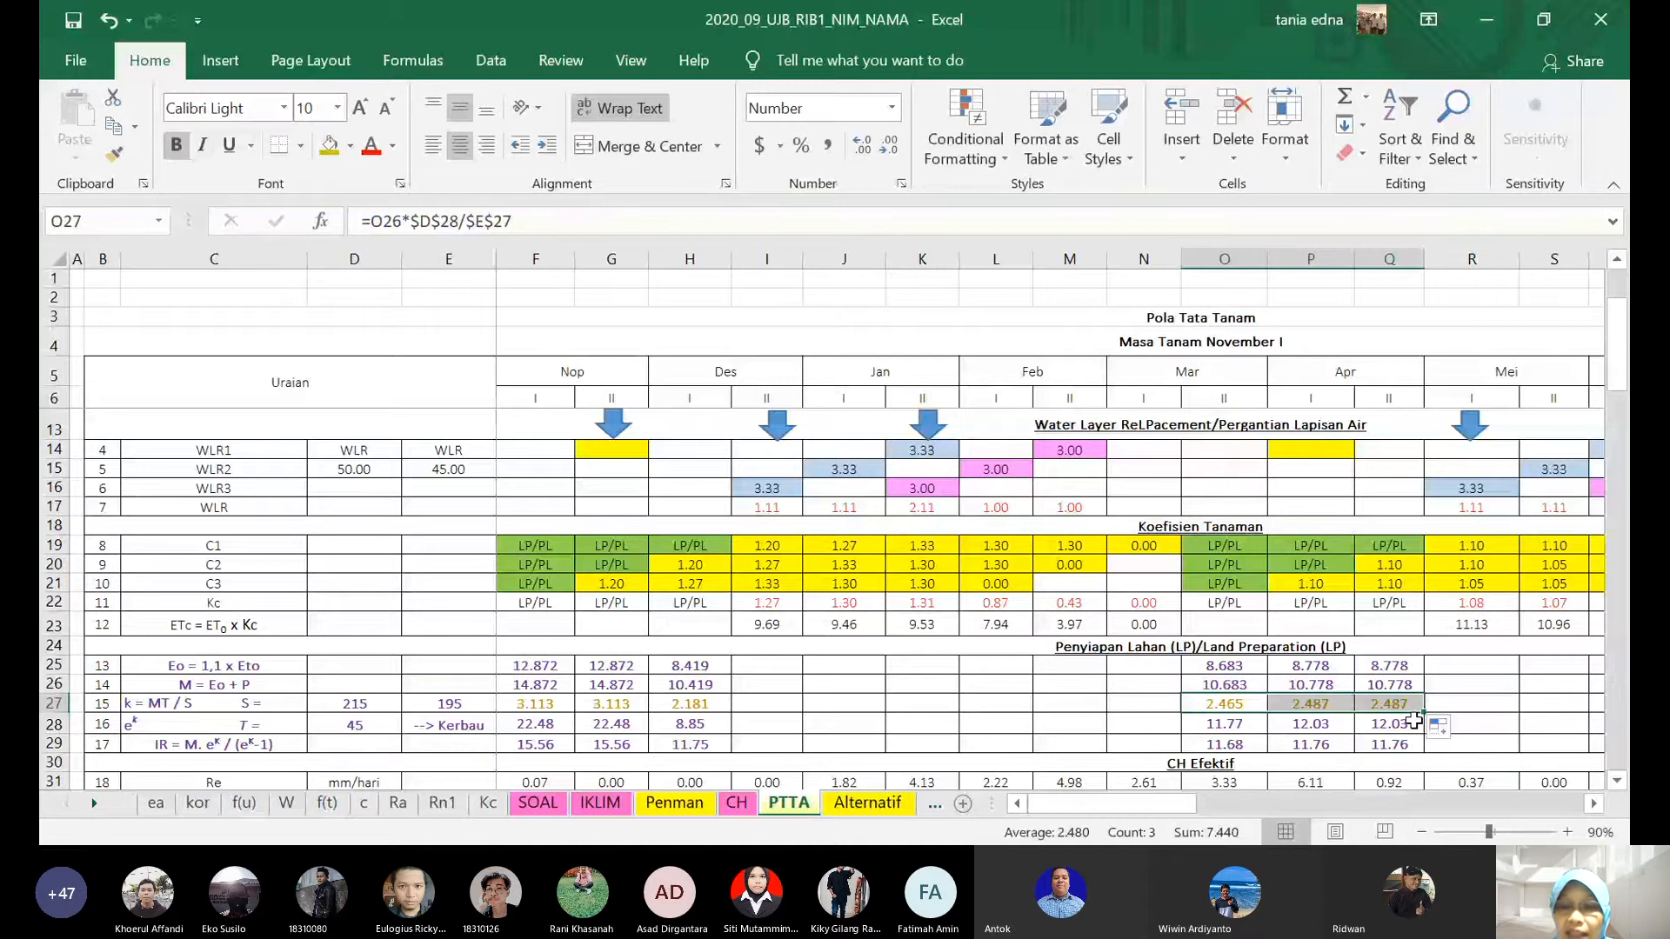
- Copy the total water requirement and NFR block F33:N35 and paste it for the second rice season starting at Mar II (O33)
scroll(1413, 721, down, 3)
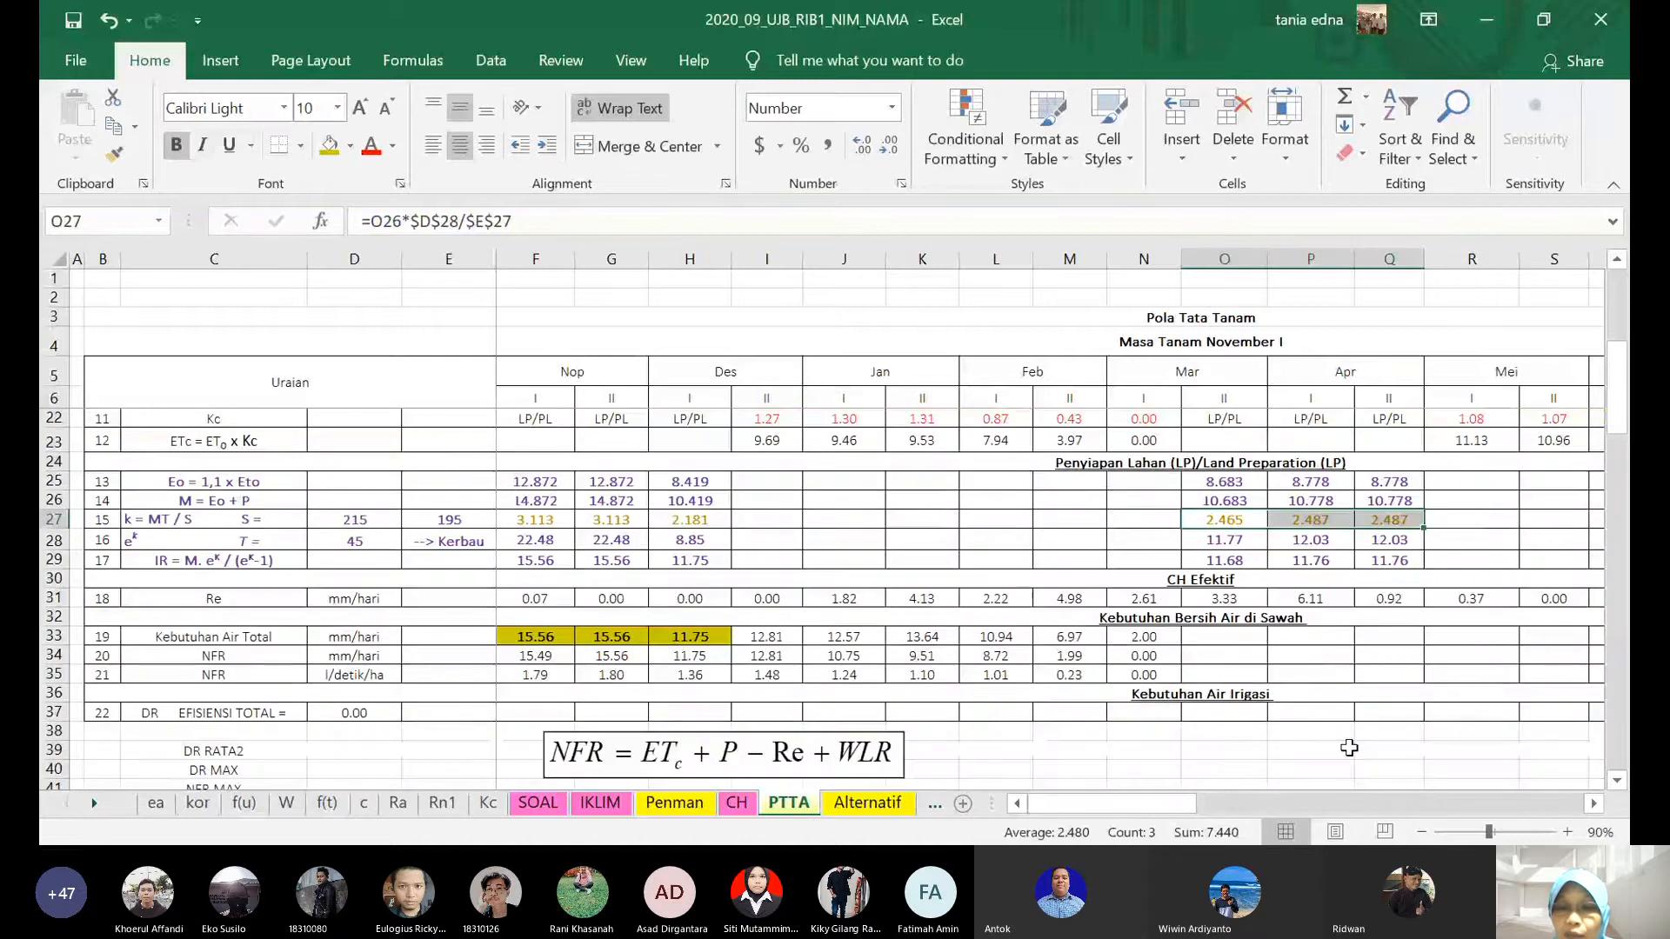
click(1121, 809)
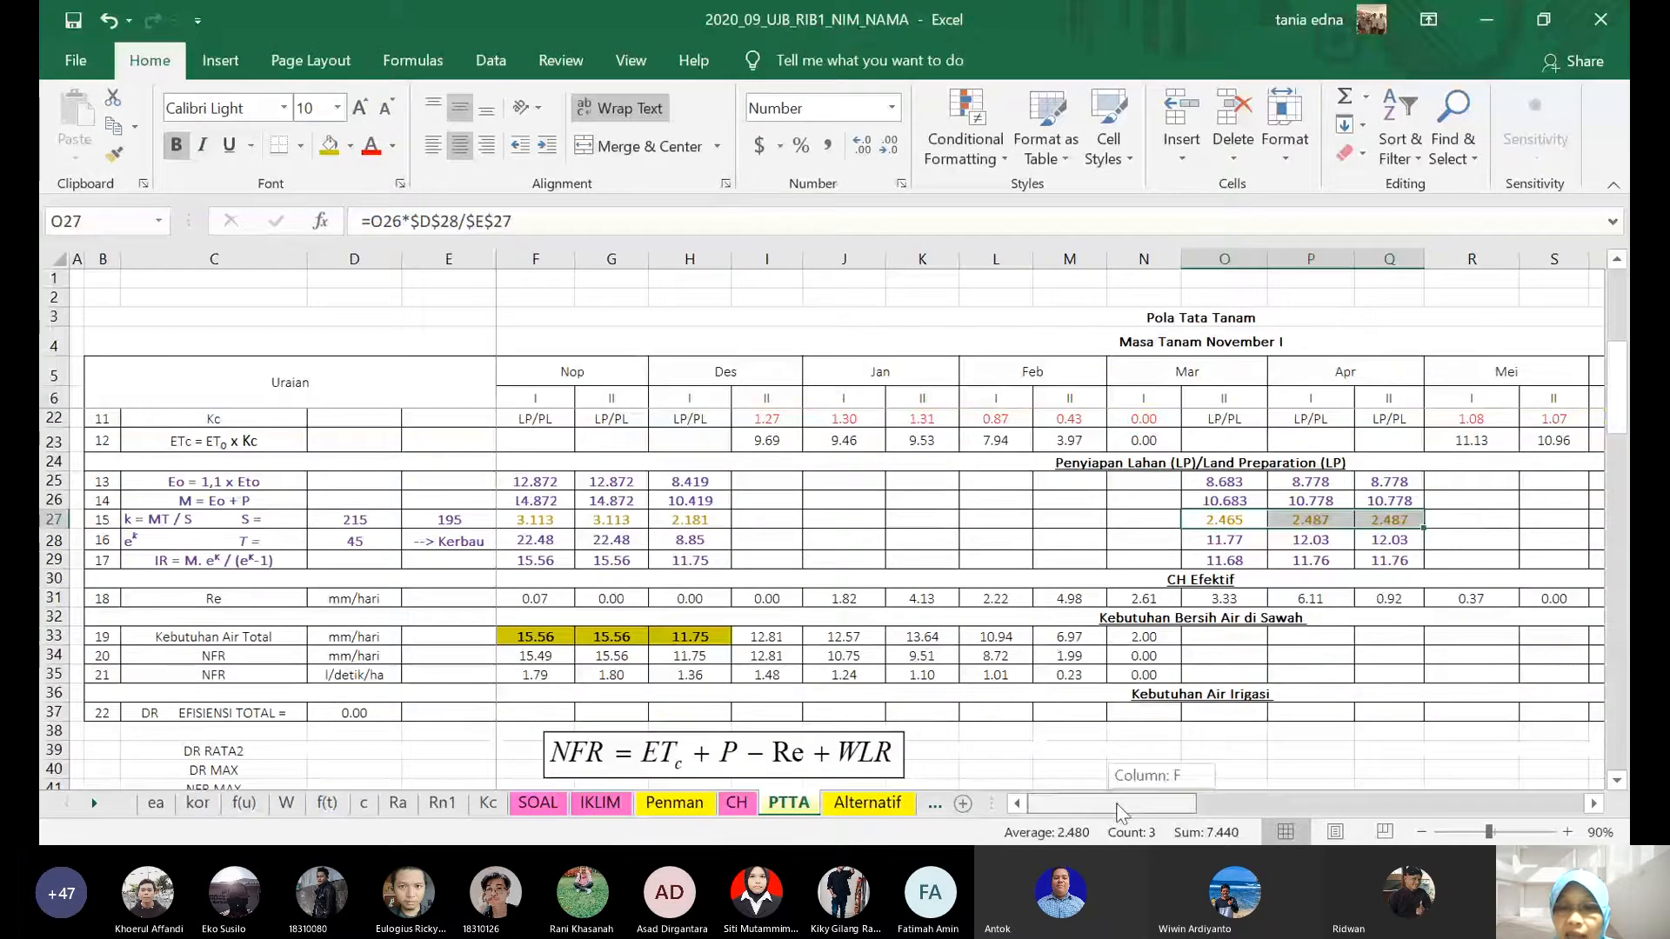
click(523, 640)
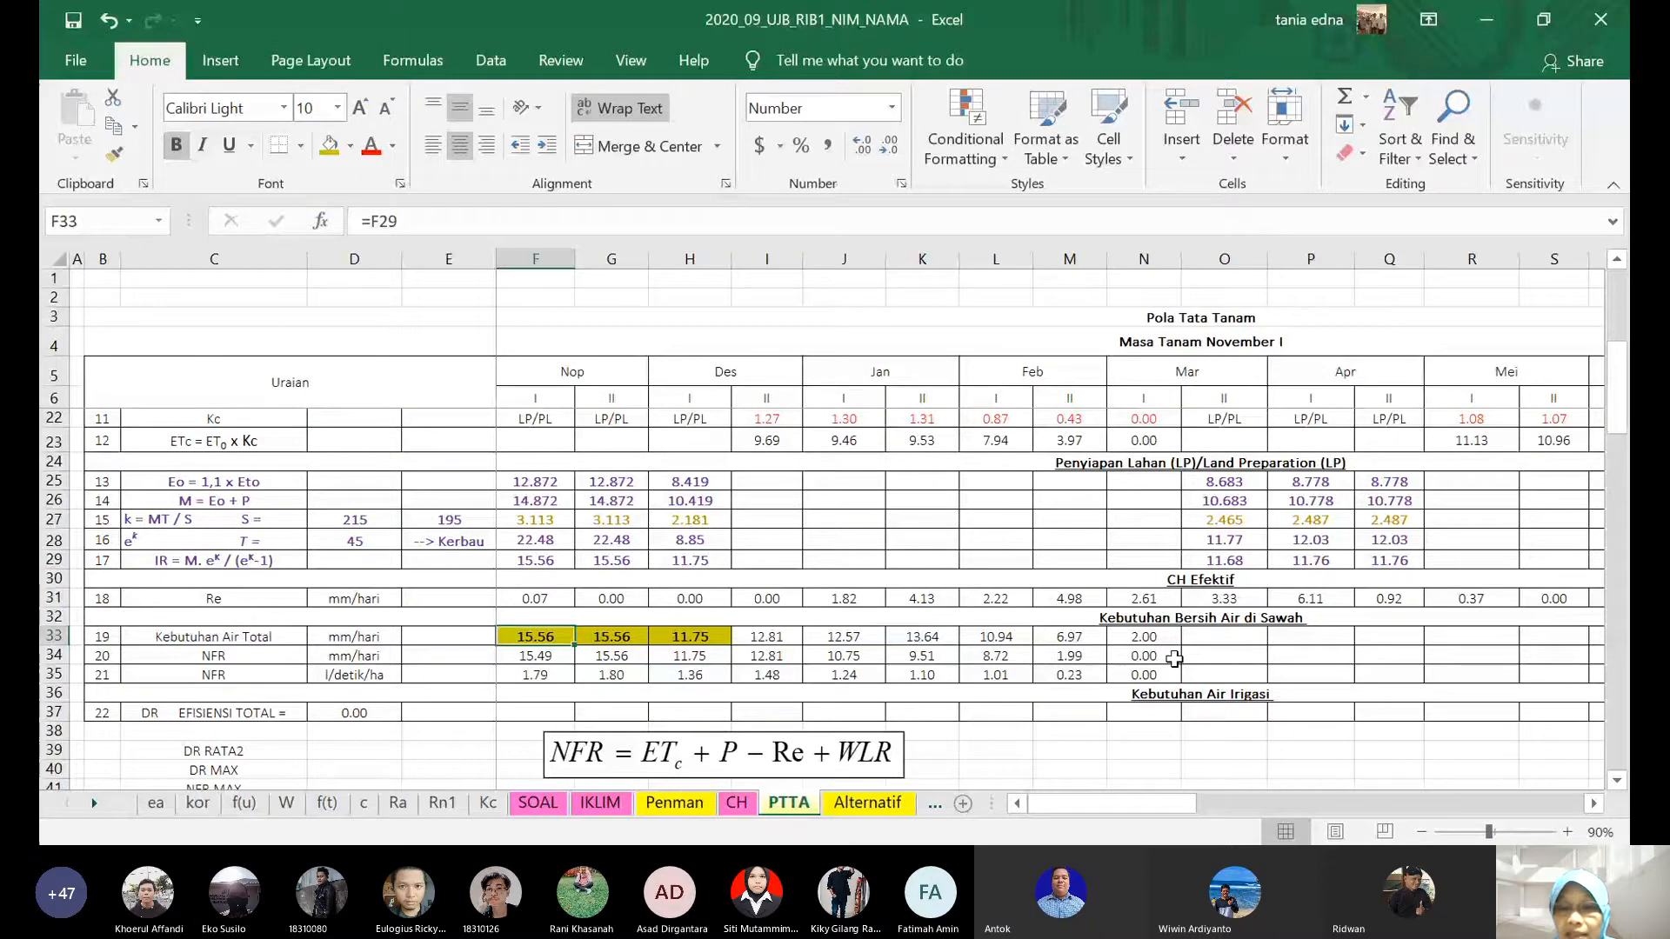
shift+click(1170, 674)
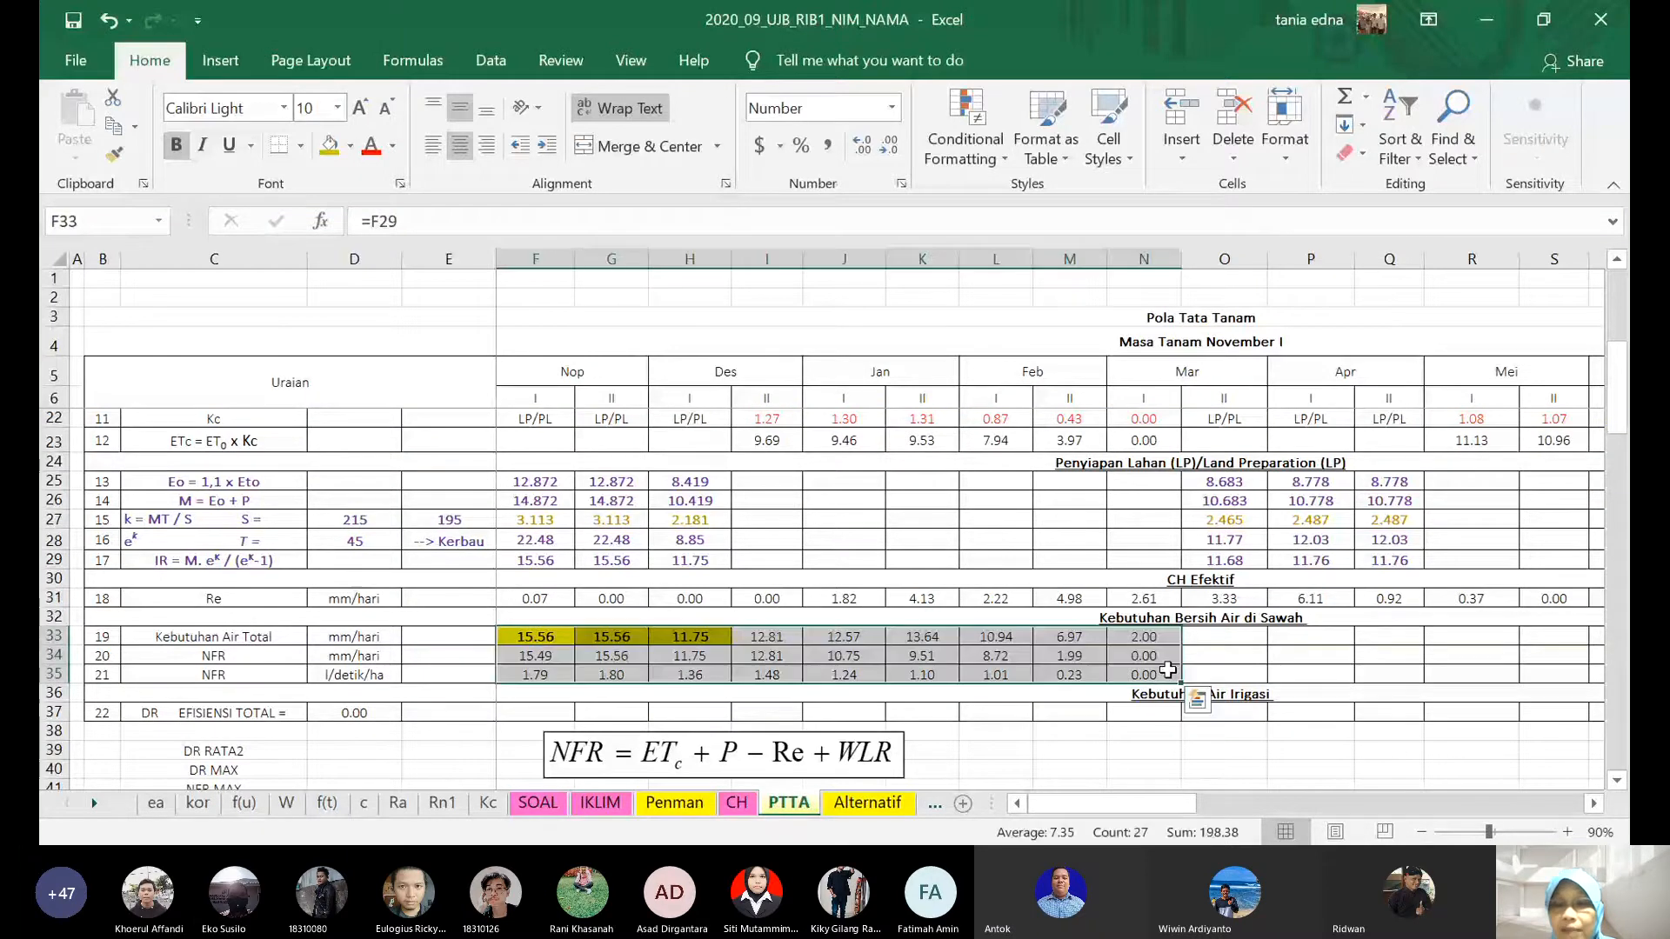
key(ctrl+c)
click(1243, 638)
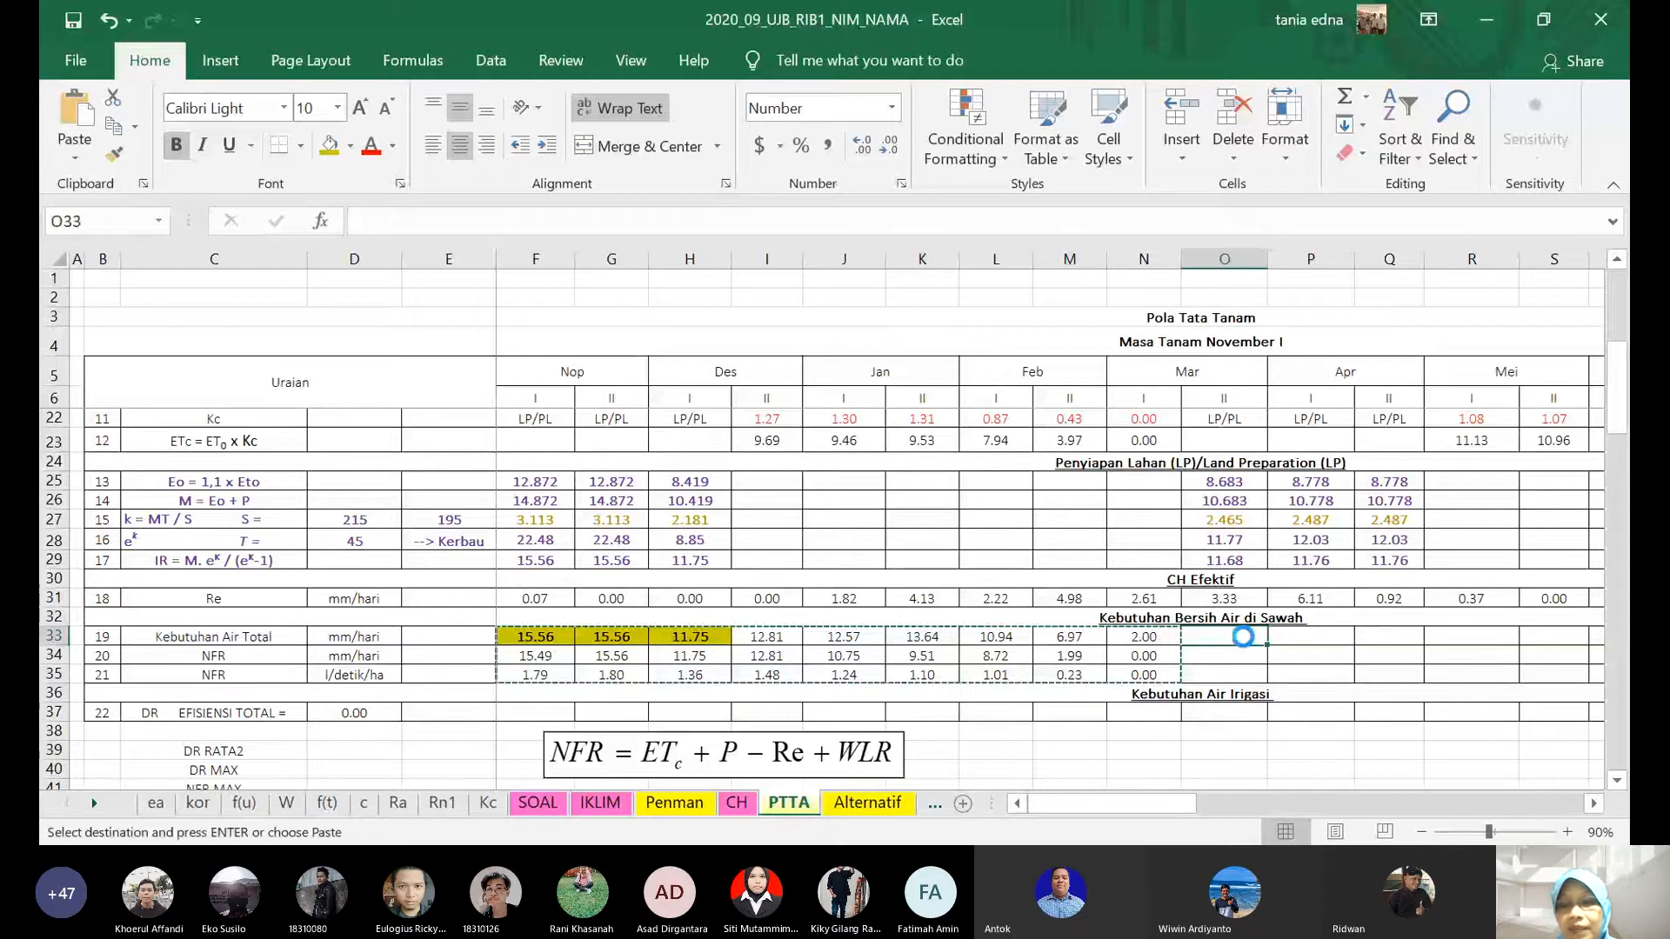
key(Return)
- Examine the pasted total water requirement formulas in O33 and R33 and the cropping pattern from the second rice season into palawija
click(1591, 802)
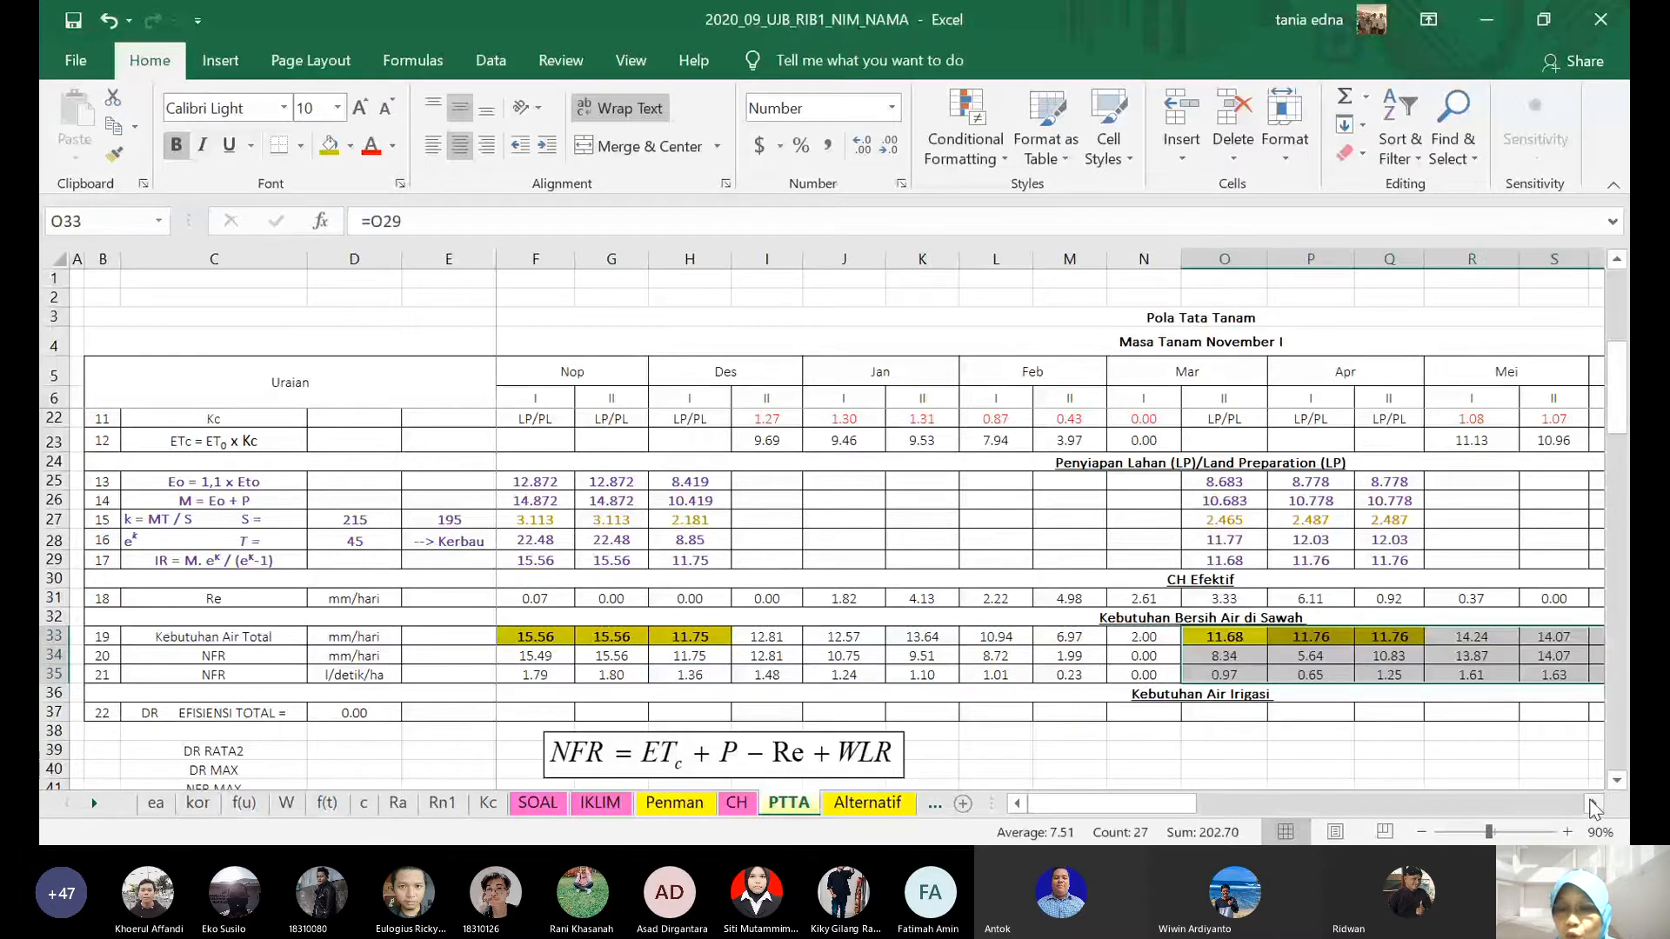
click(1593, 806)
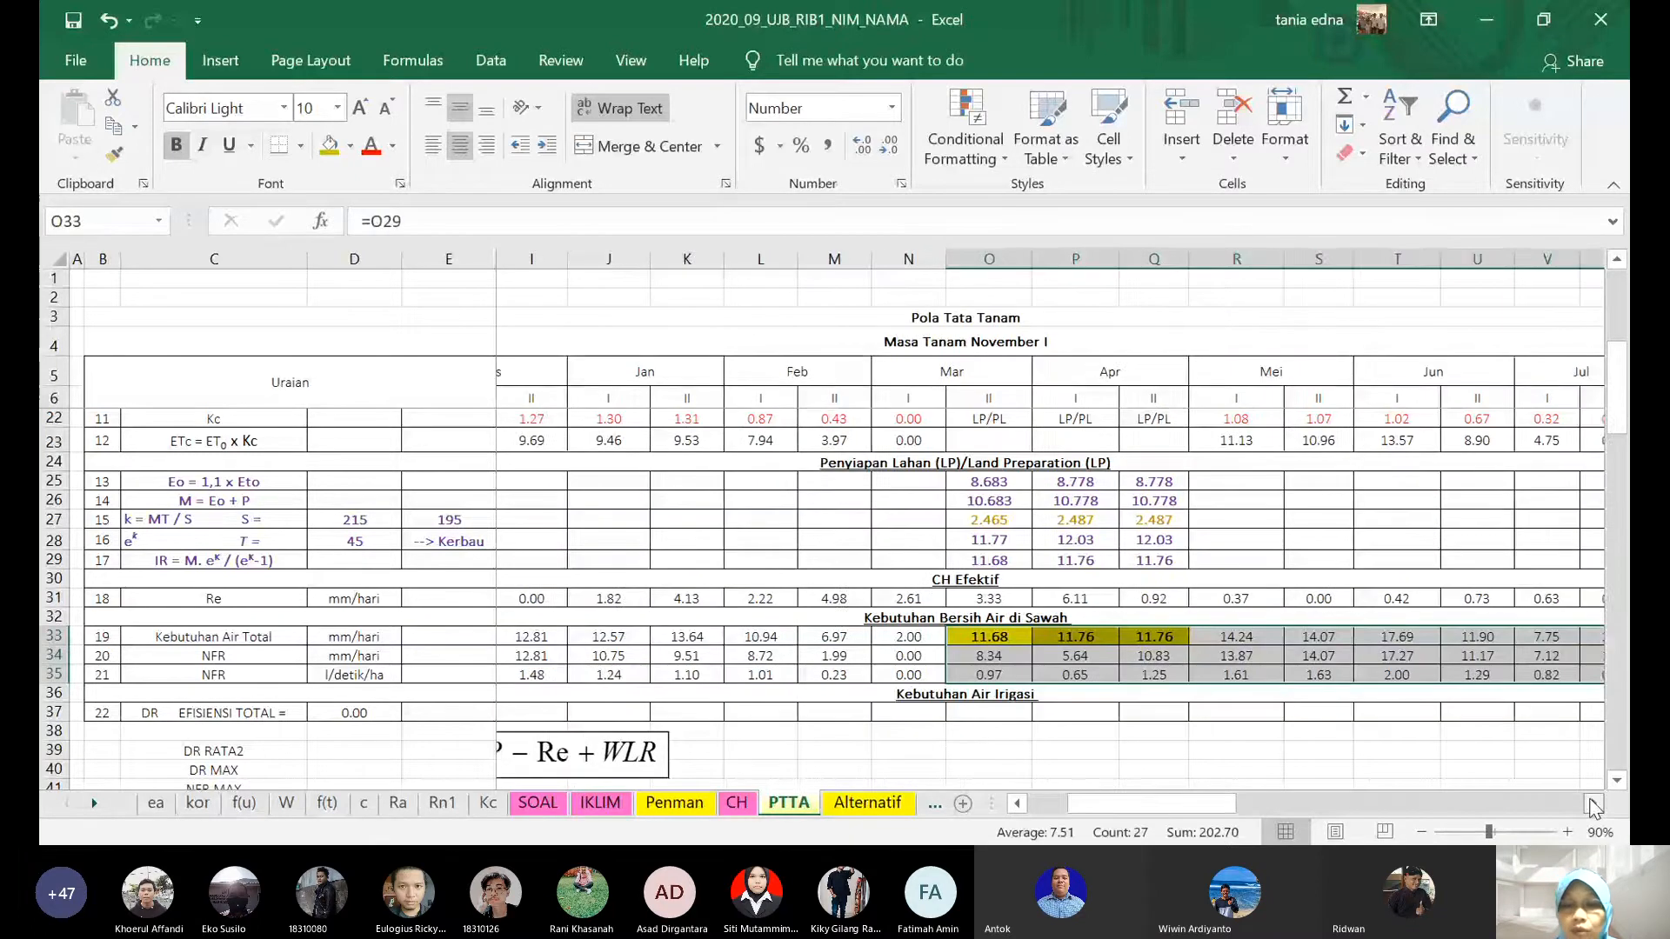
click(1593, 808)
click(927, 639)
click(599, 210)
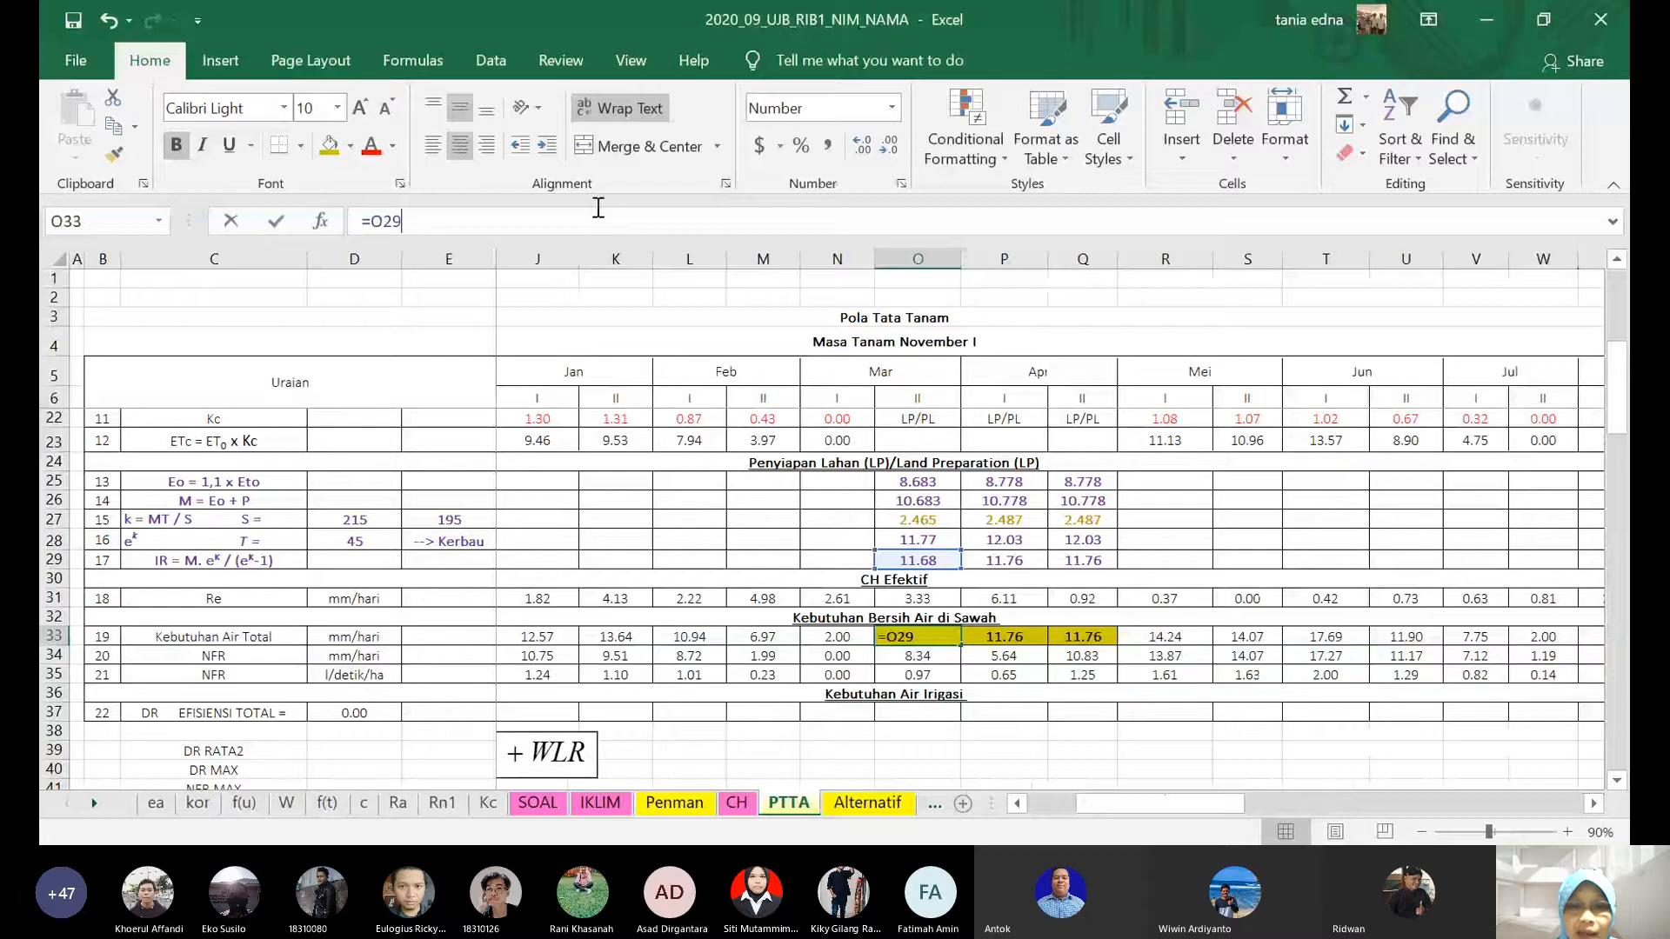
click(1171, 640)
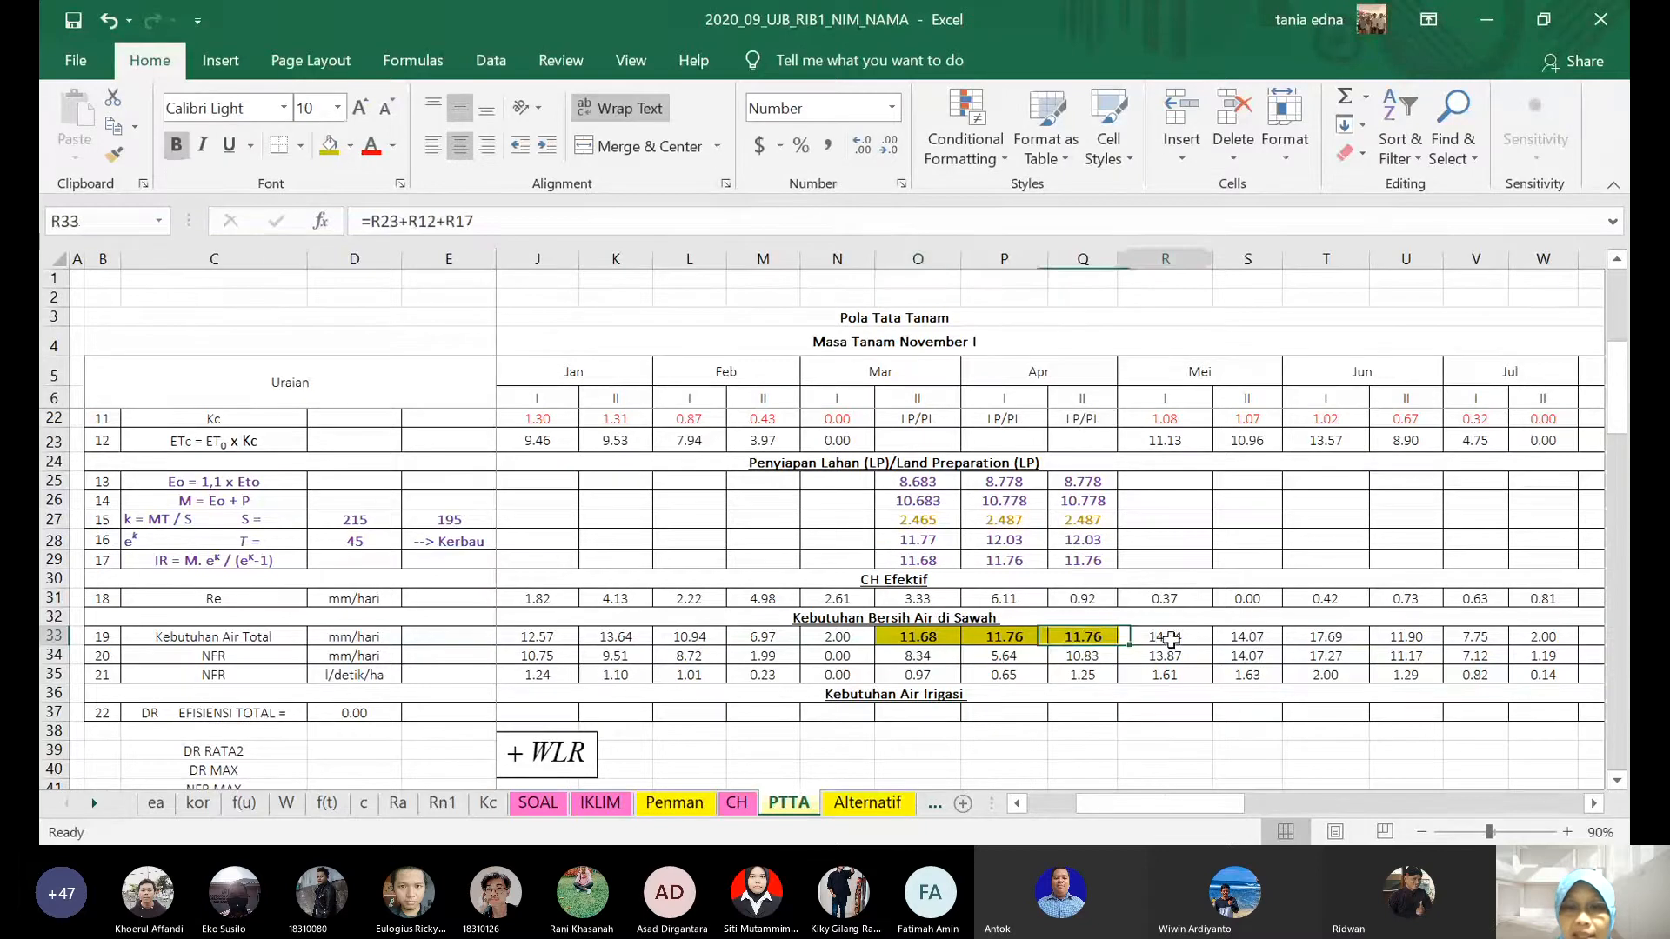
double_click(1171, 639)
key(Escape)
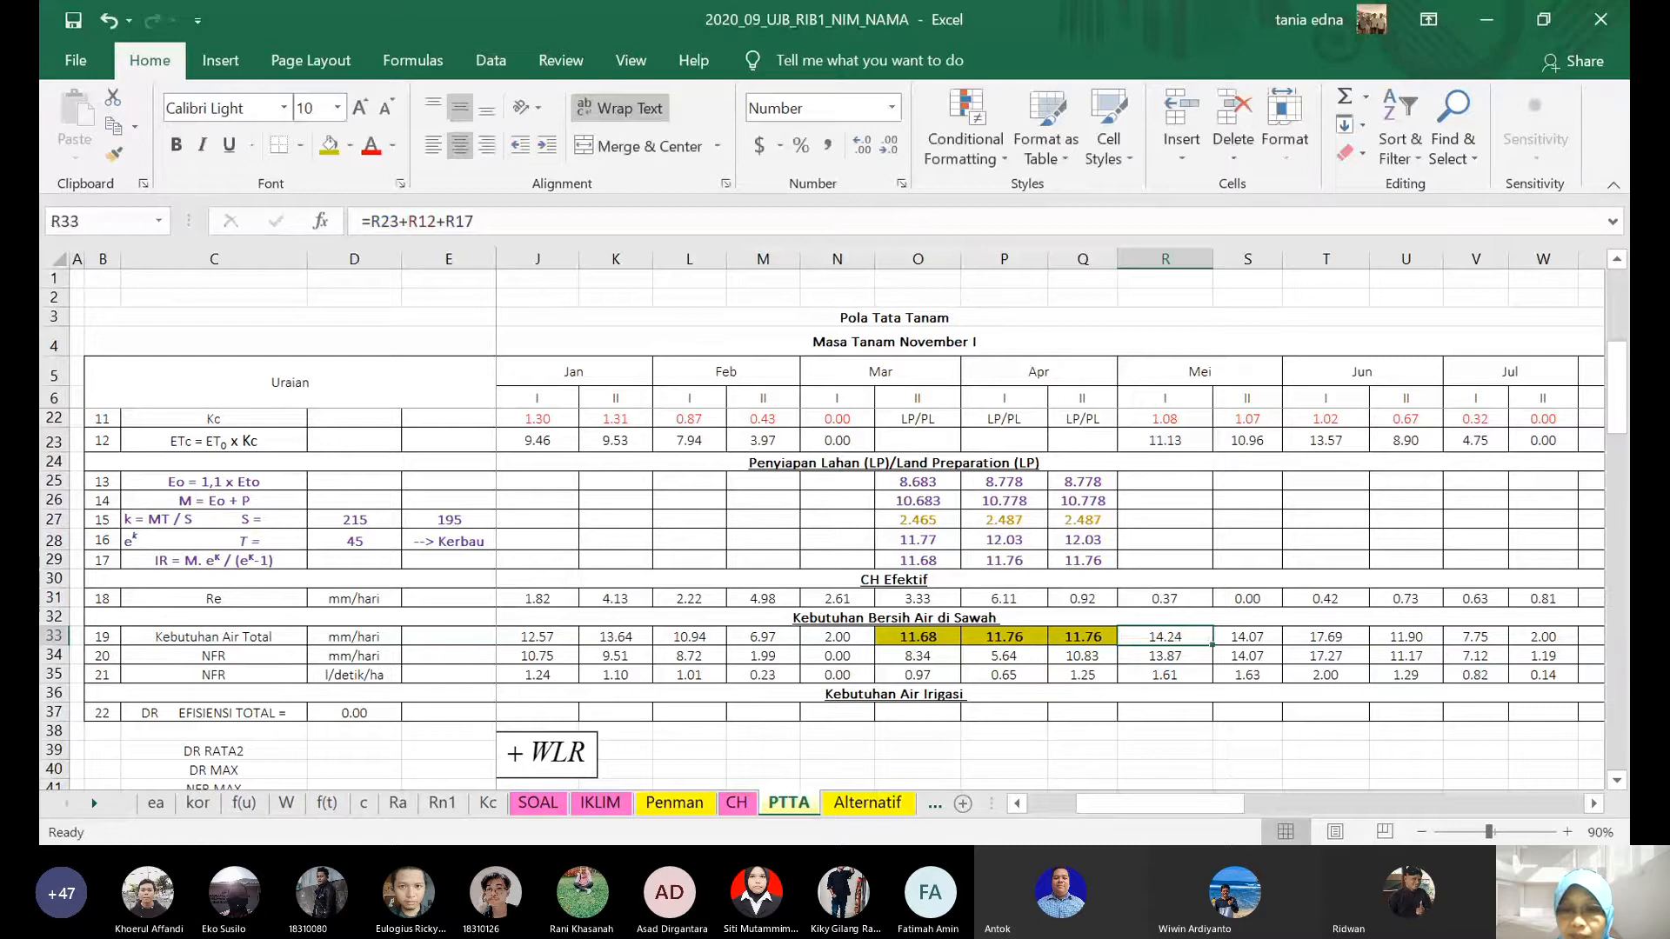
drag(1114, 802, 1174, 794)
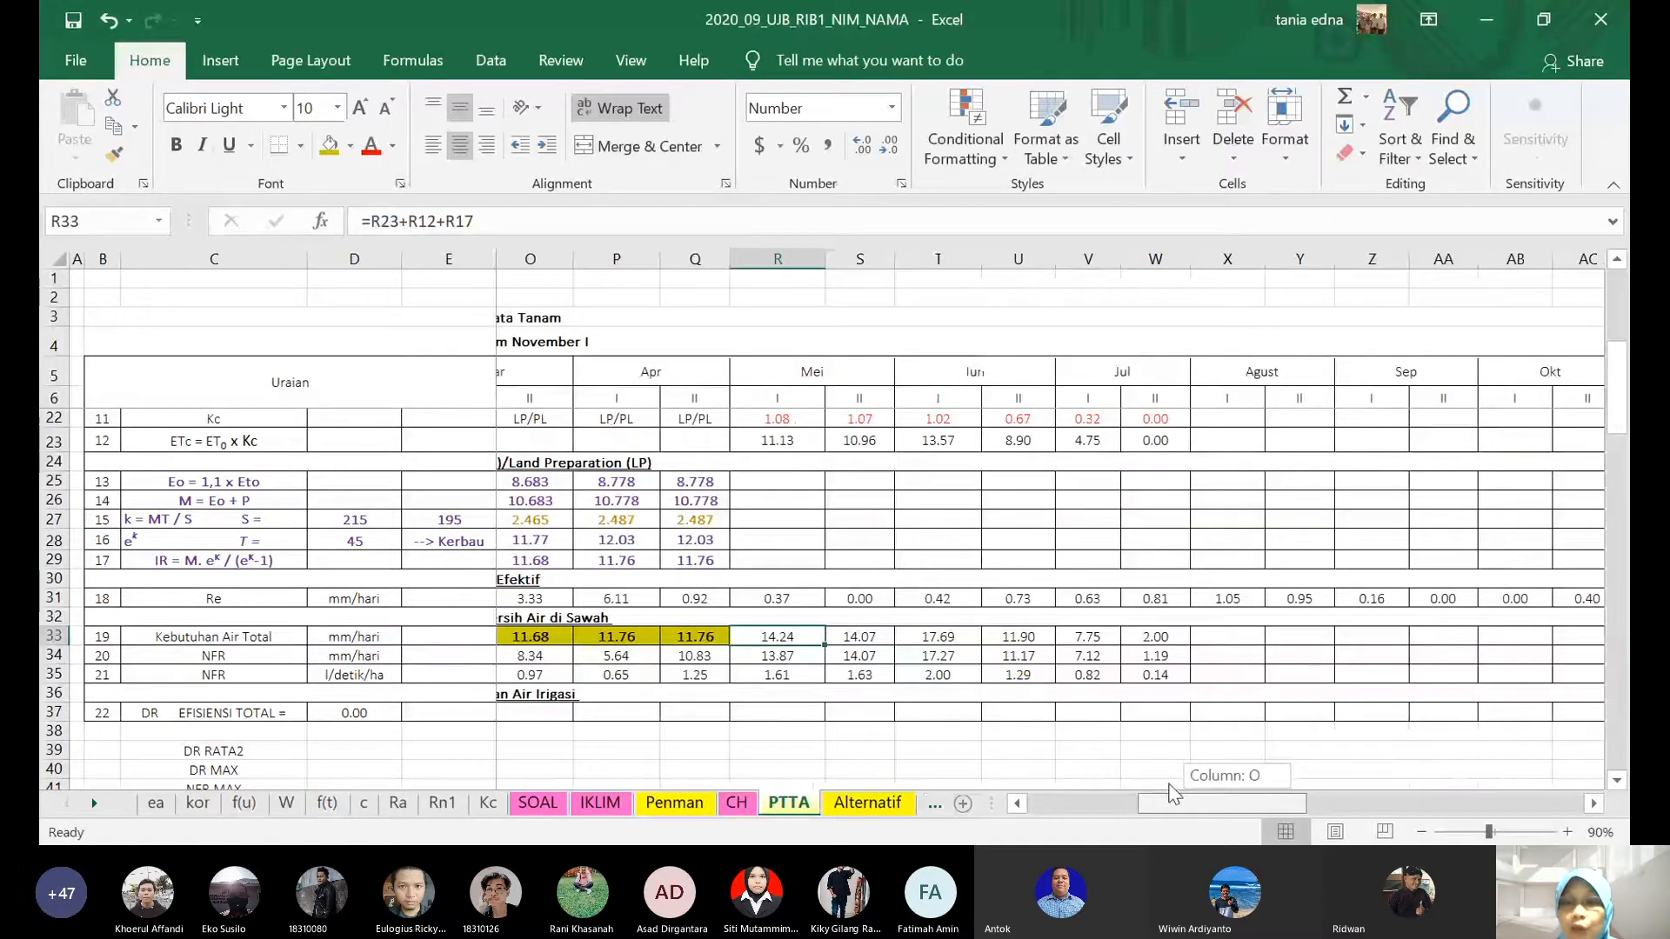
drag(1175, 794, 1112, 795)
scroll(1458, 747, up, 5)
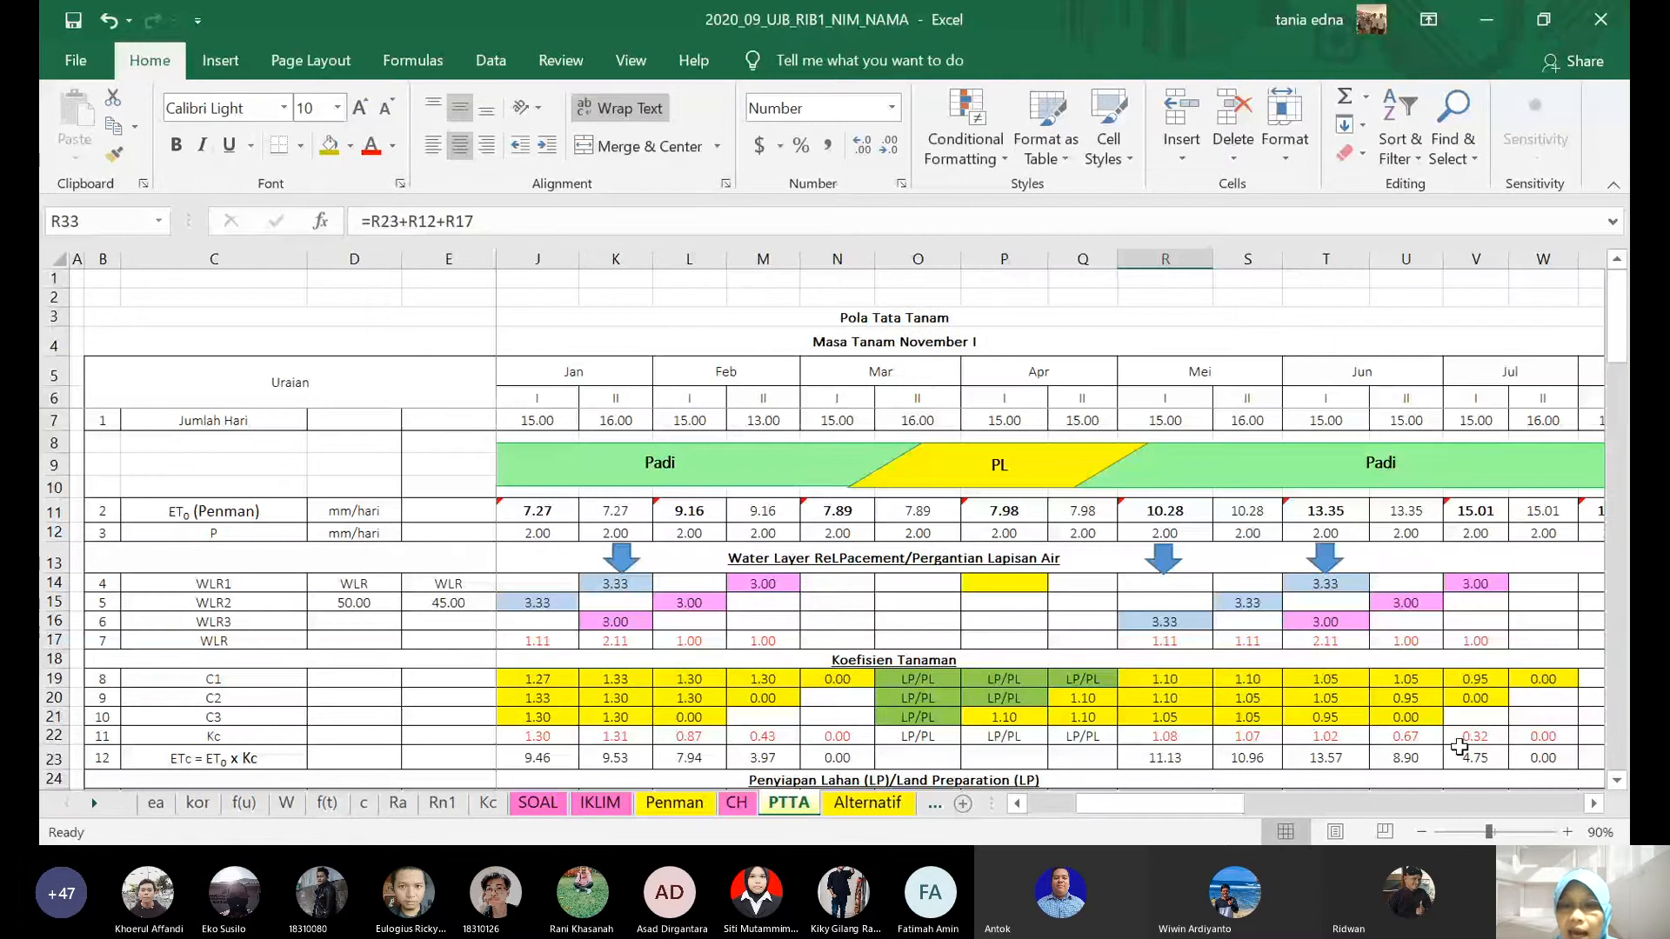
drag(1225, 805, 1274, 801)
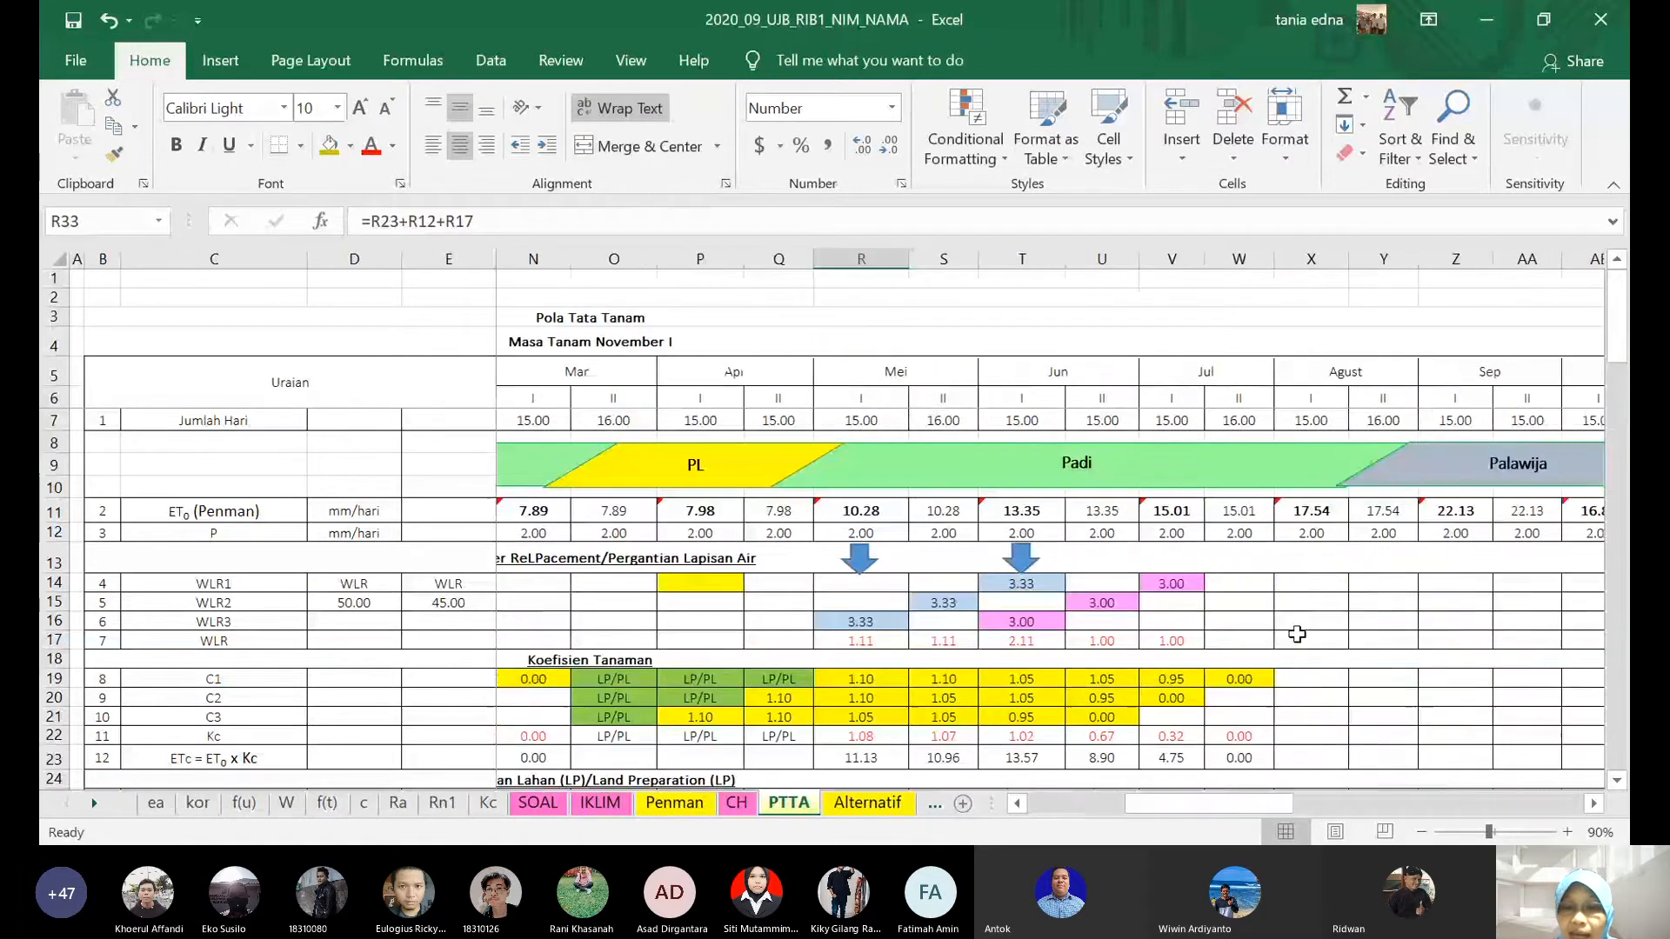
- Link C3 for Jul I (V21) to the first Bawang coefficient with =Kc!E19
scroll(1297, 634, down, 1)
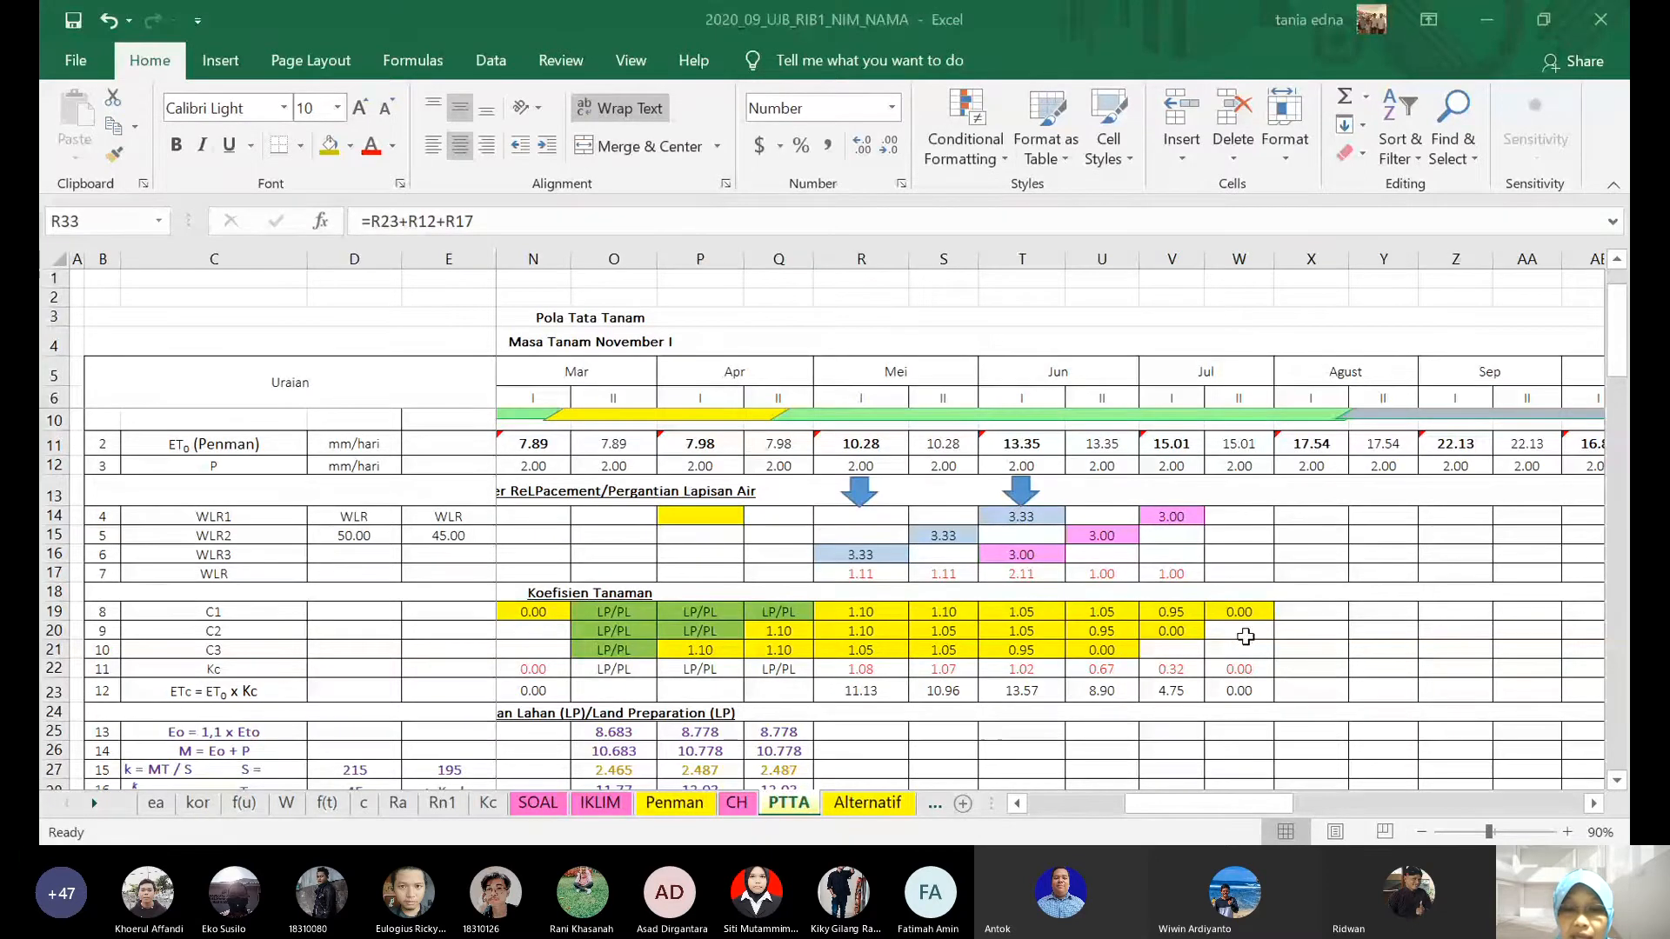
click(1109, 558)
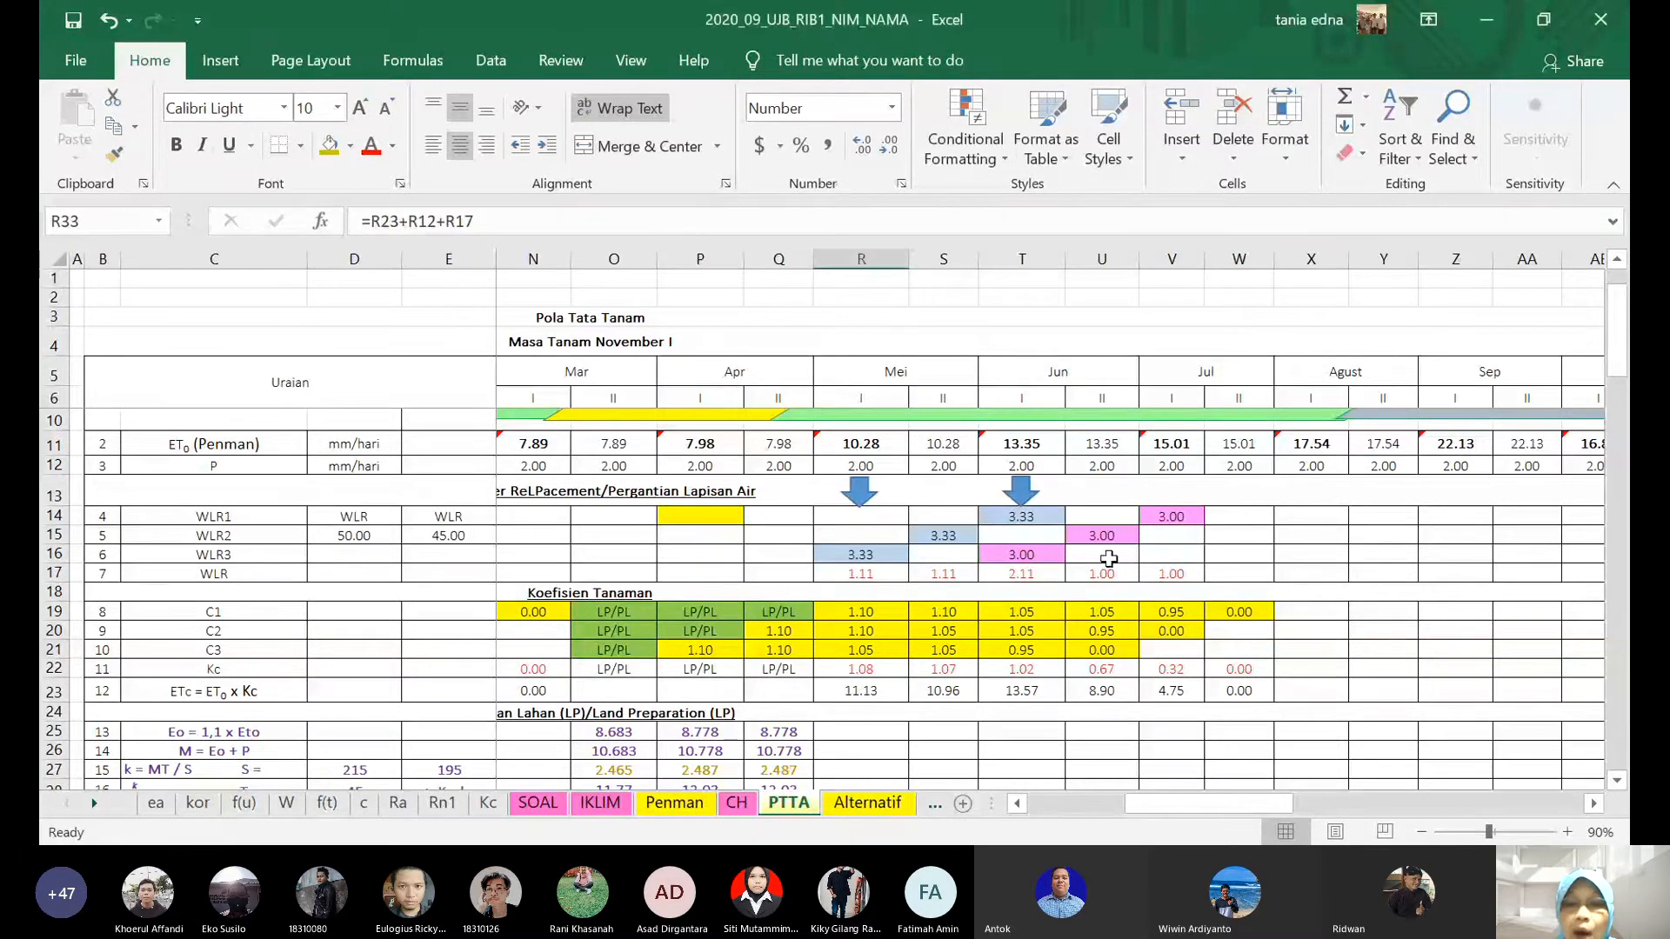
scroll(1201, 780, down, 1)
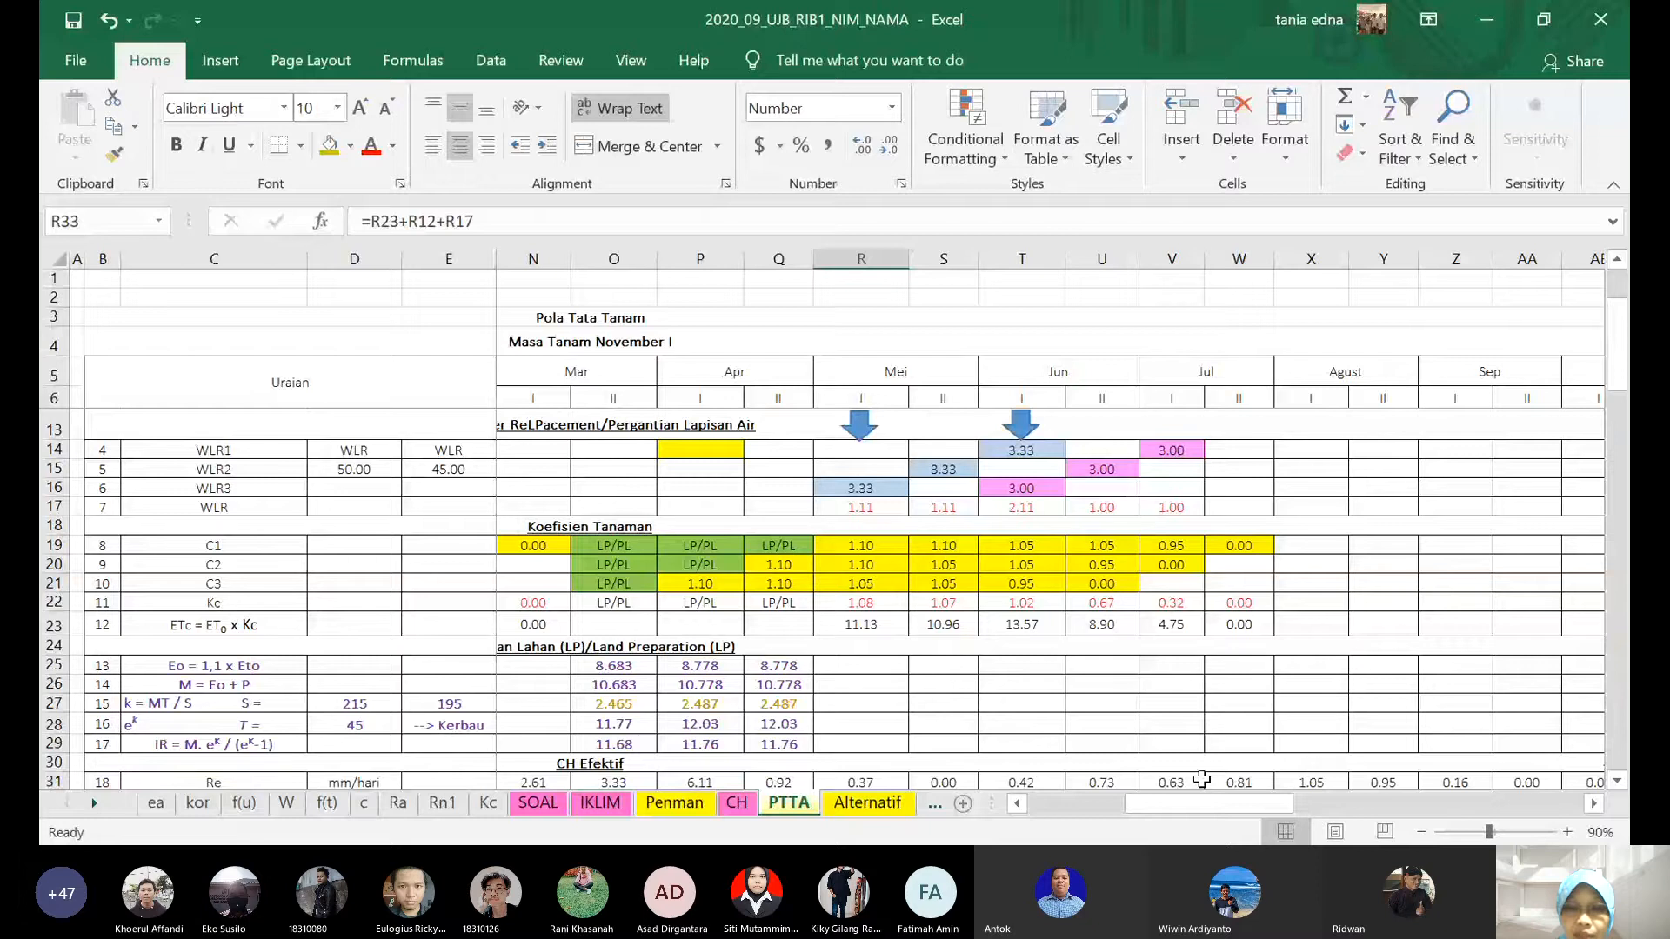
scroll(1201, 780, right, 1)
click(1120, 592)
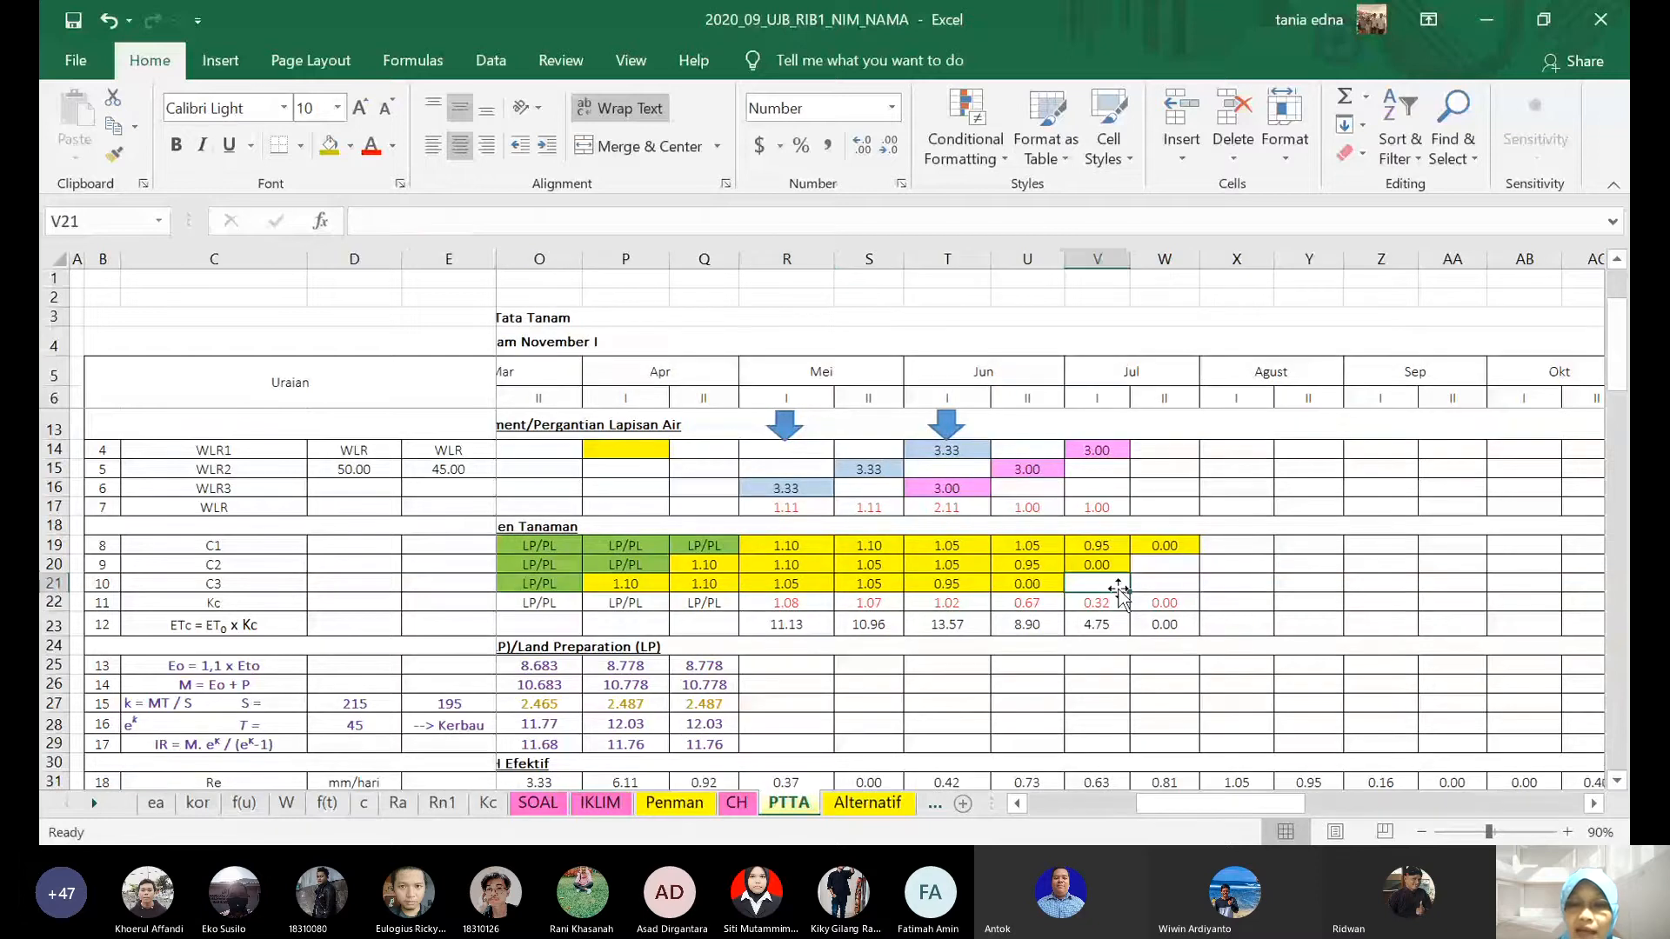
text(=)
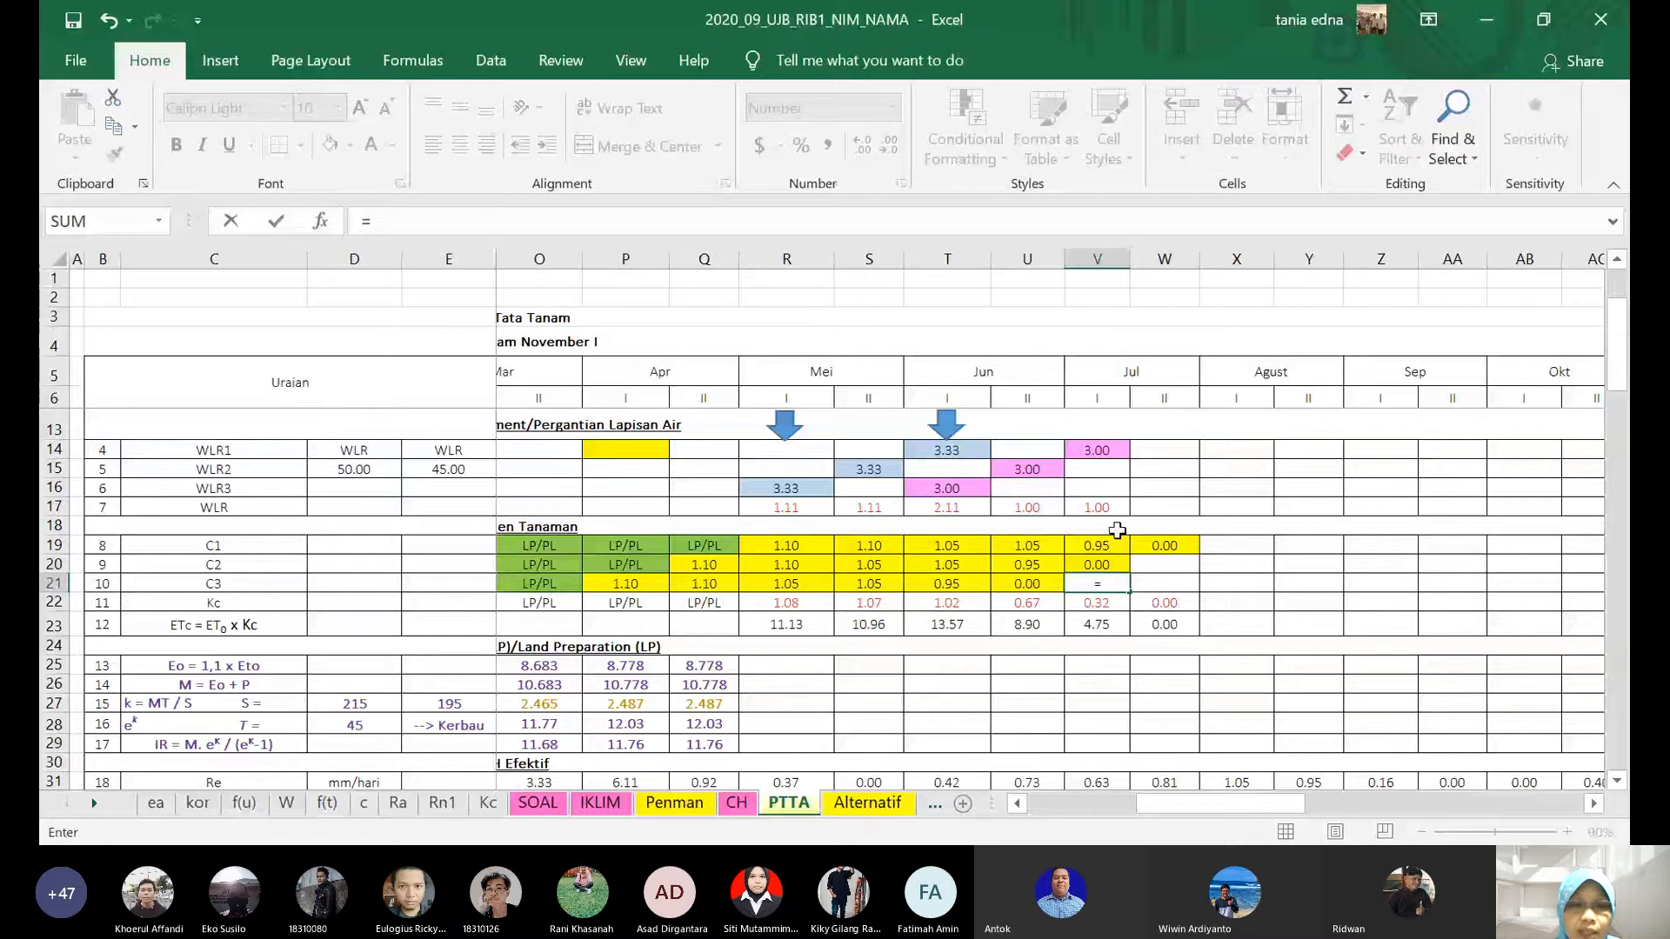
click(488, 802)
click(481, 655)
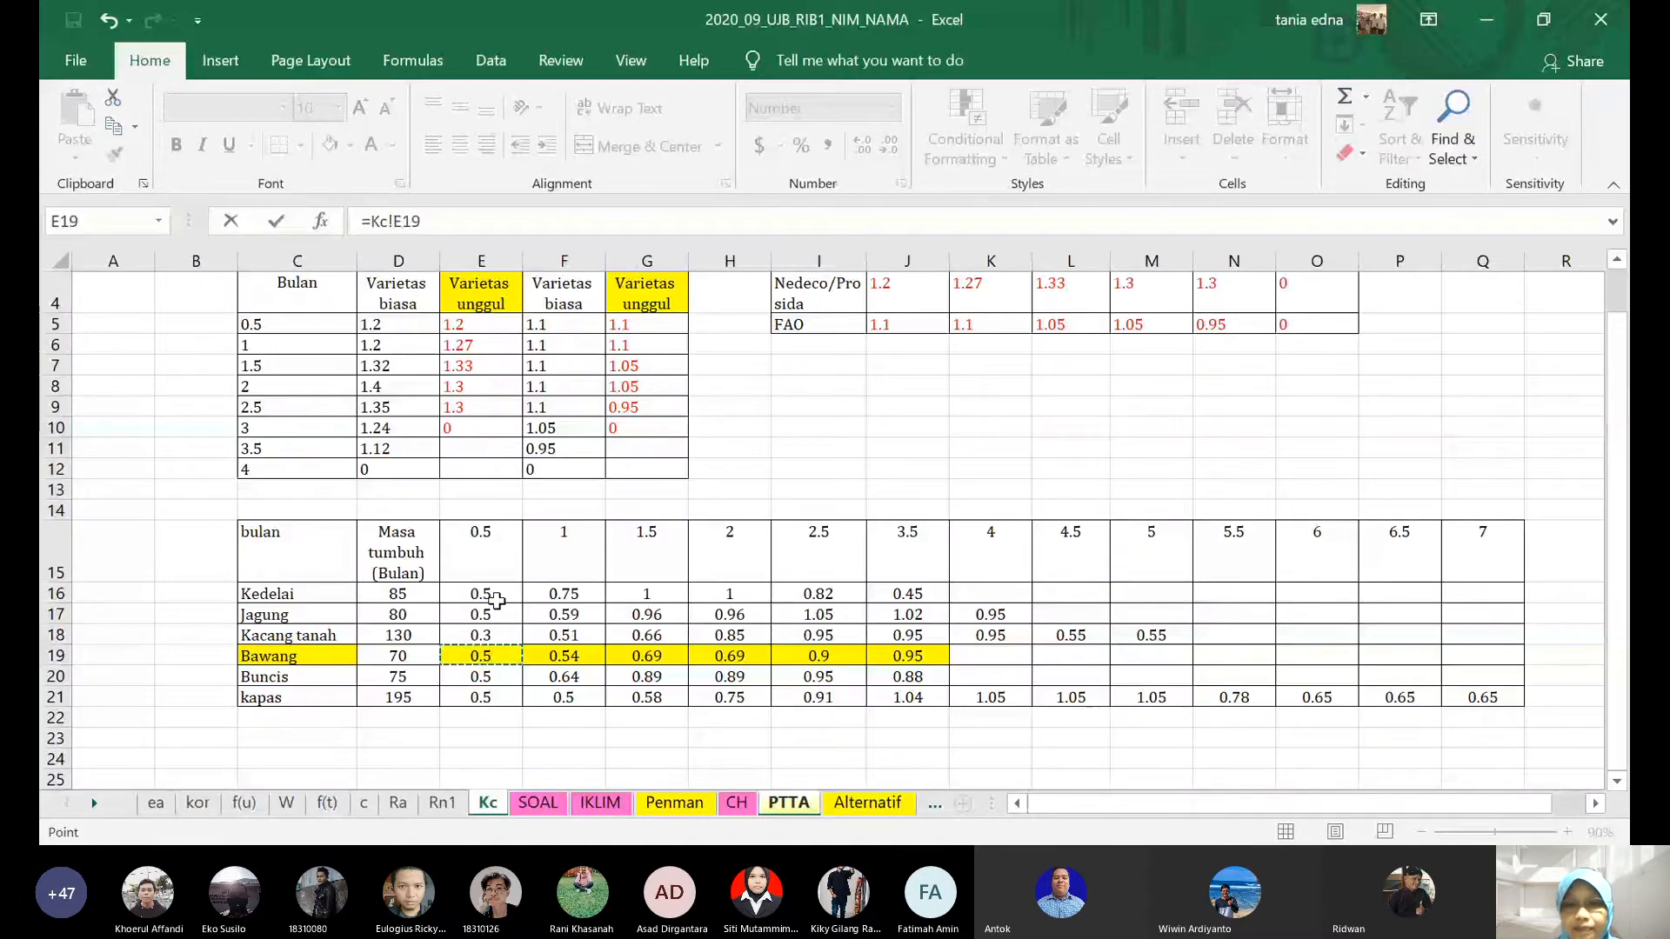
key(Return)
- Give the palawija coefficient cell V21 a custom light green fill colour
key(Up)
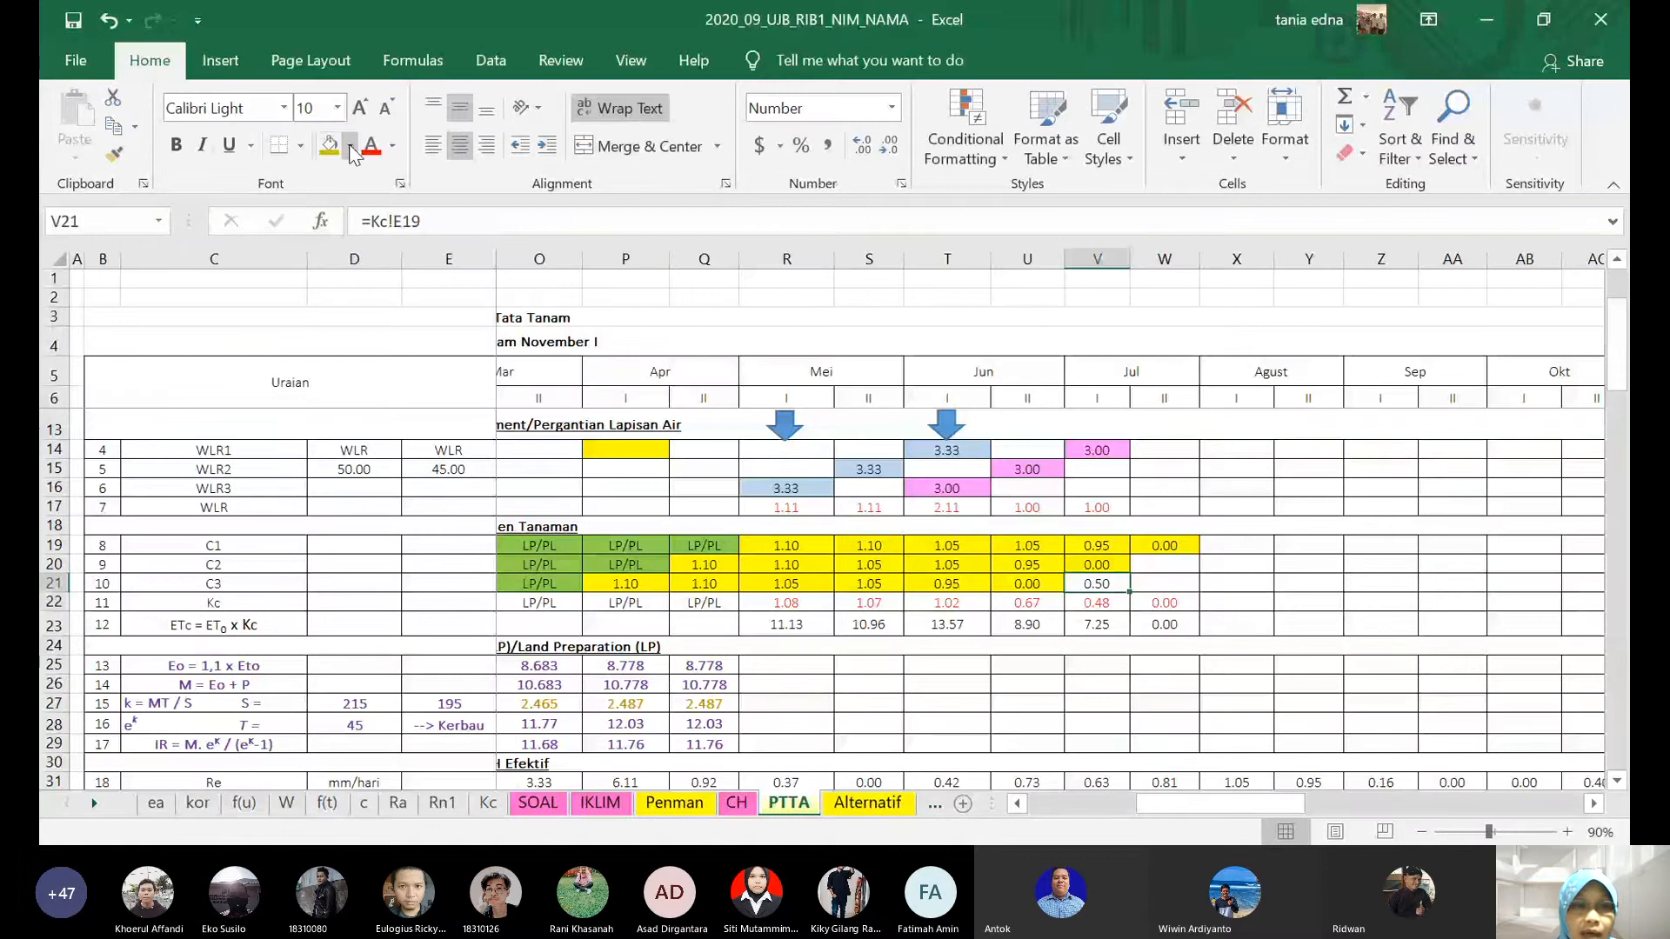
click(351, 147)
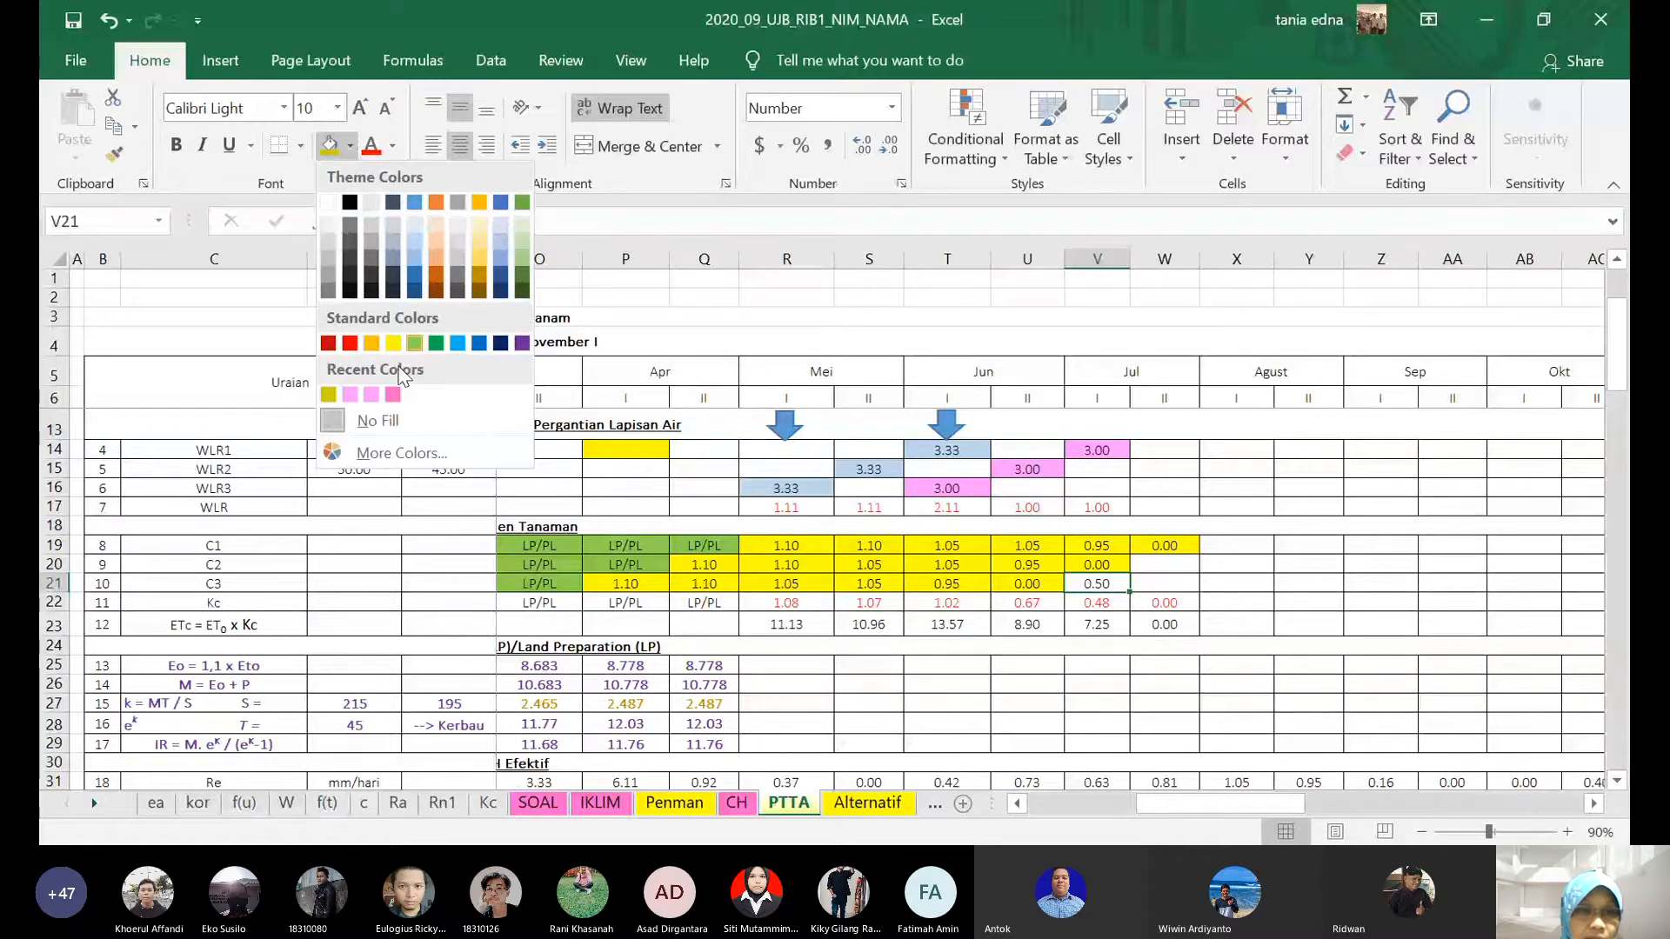
click(395, 445)
click(1083, 309)
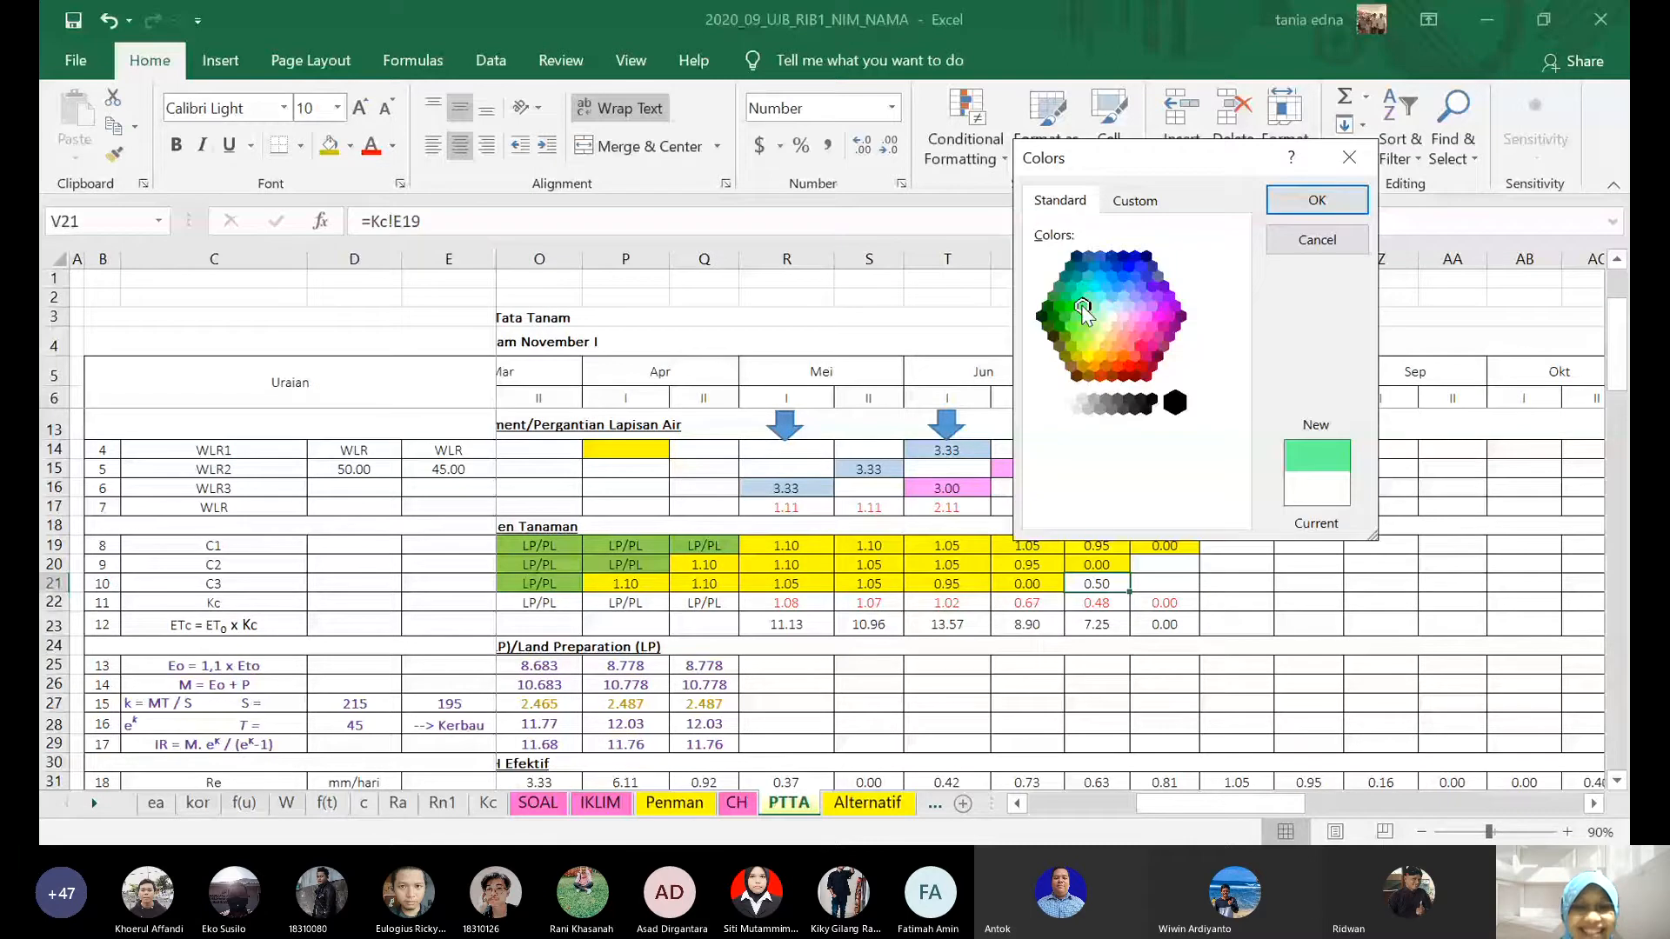
click(1319, 205)
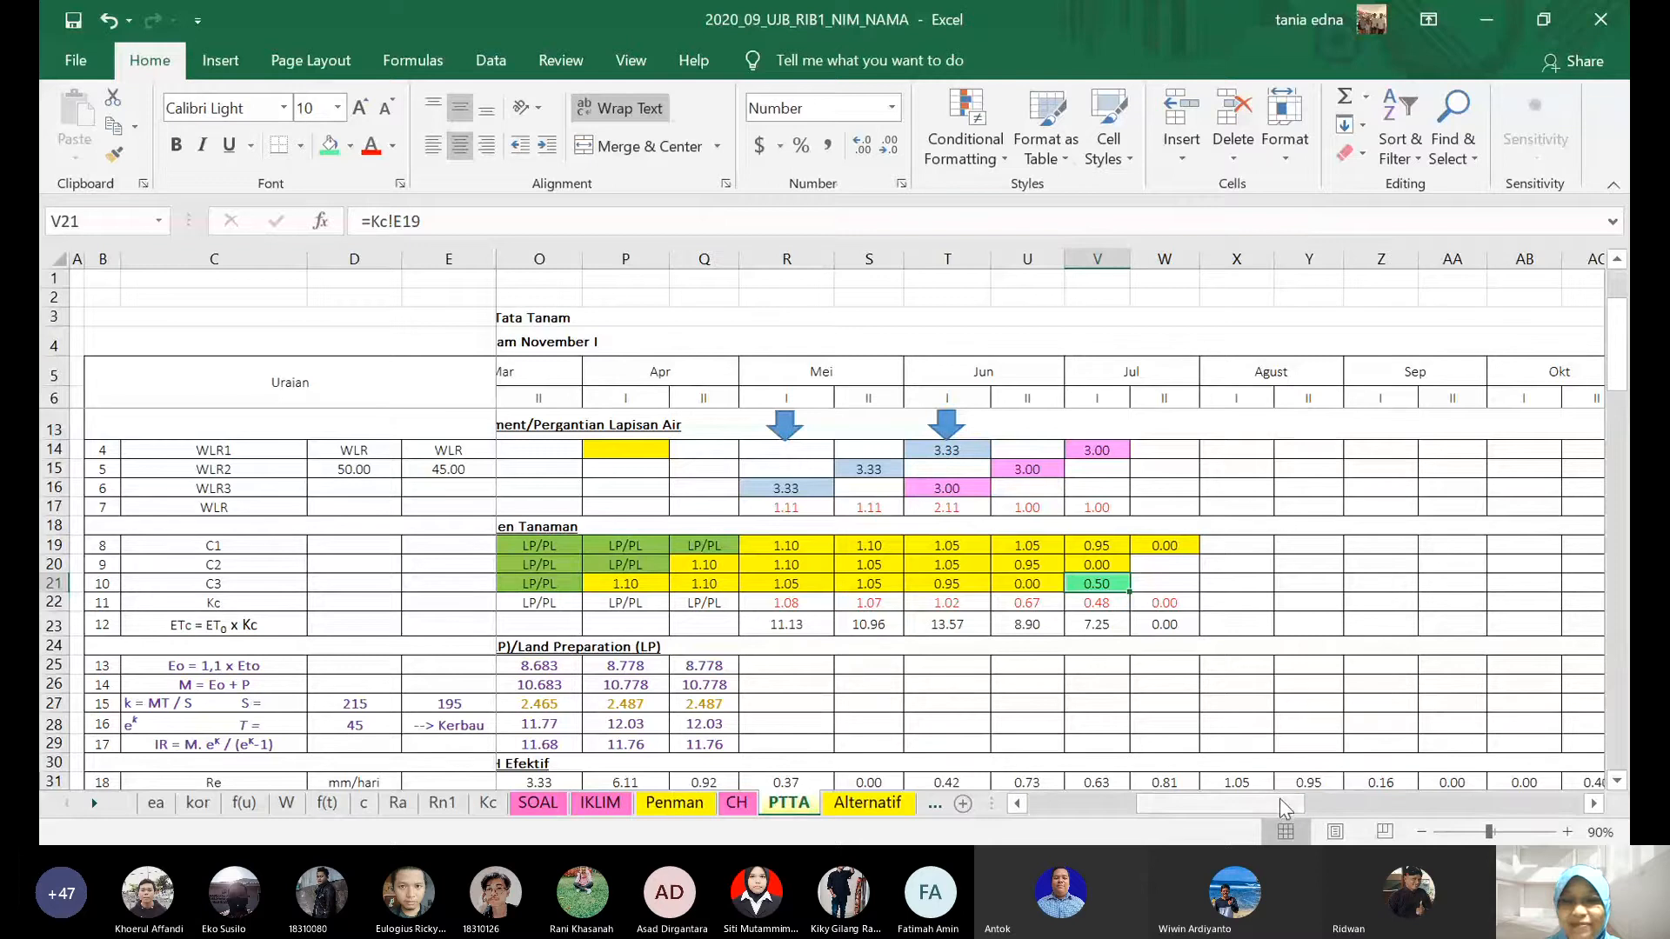
- Fill the C3 Bawang coefficient from Jul I across to Sep II (AA21) and compare the values with the Kc sheet
drag(1282, 804, 1305, 801)
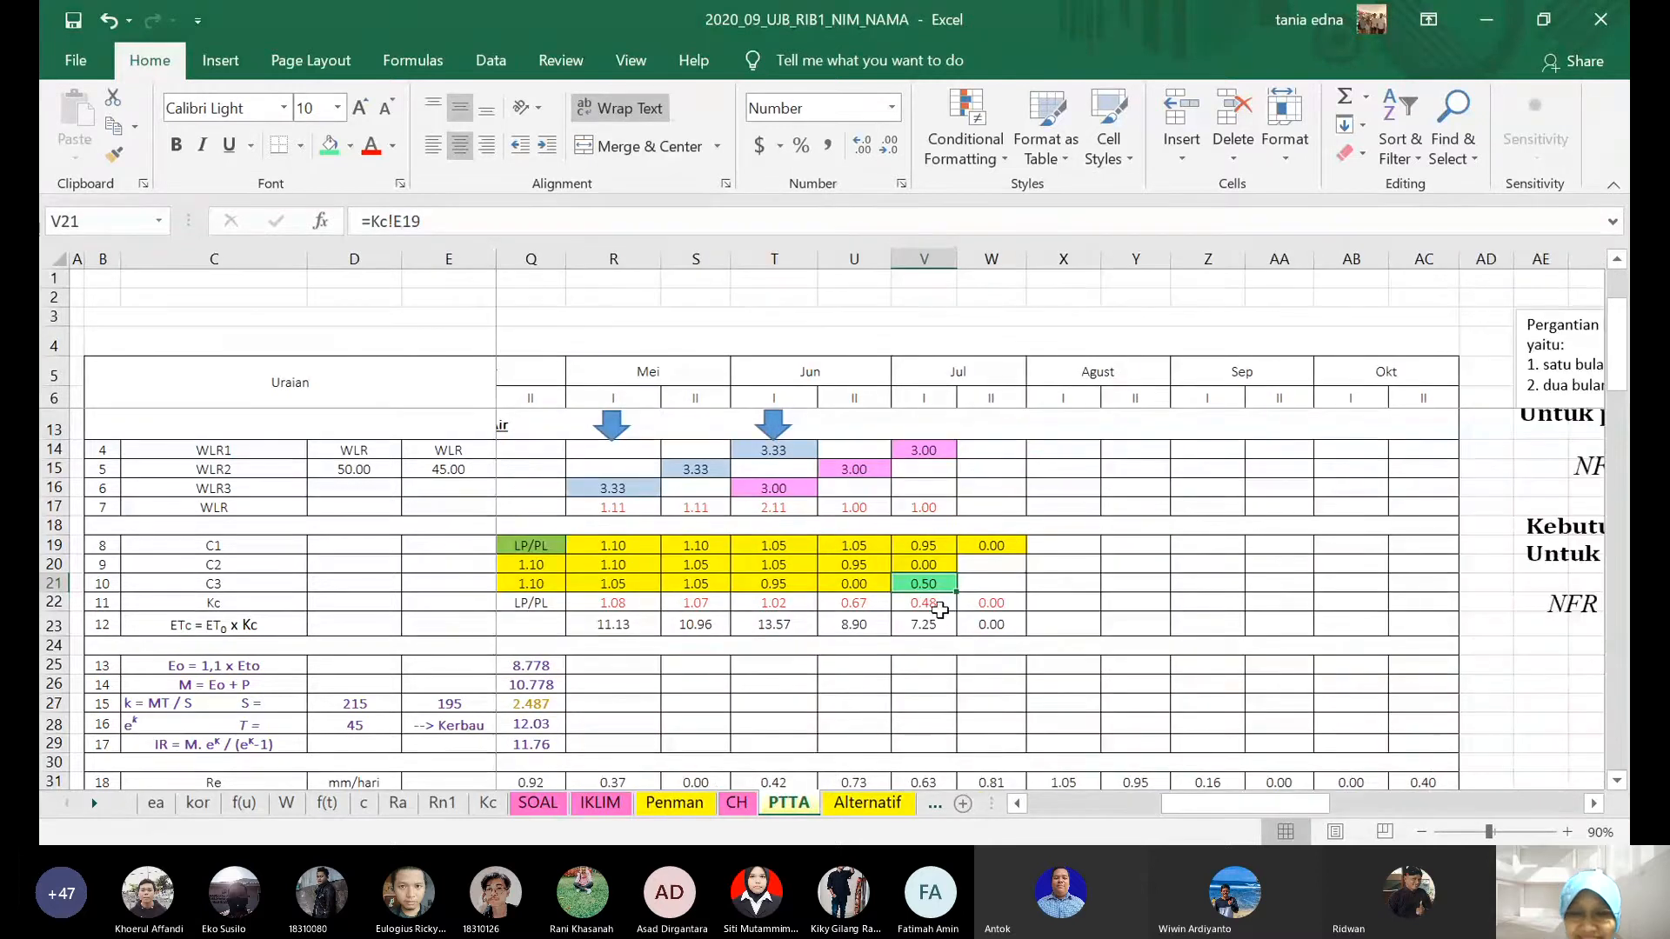
drag(955, 591, 1325, 615)
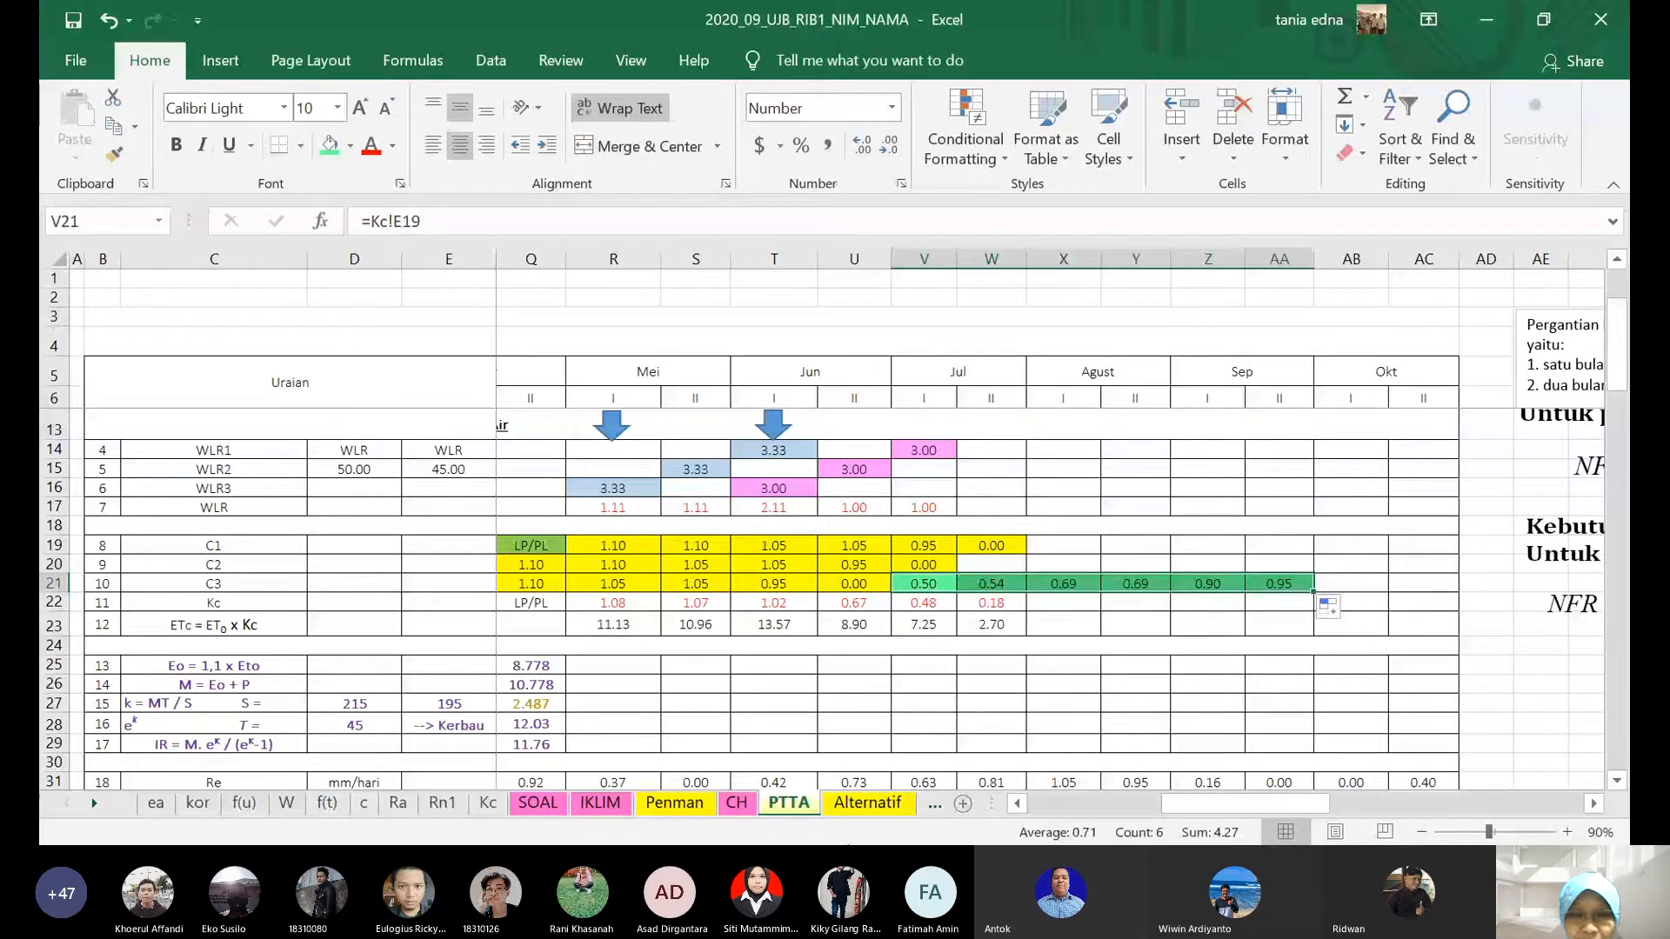
click(488, 802)
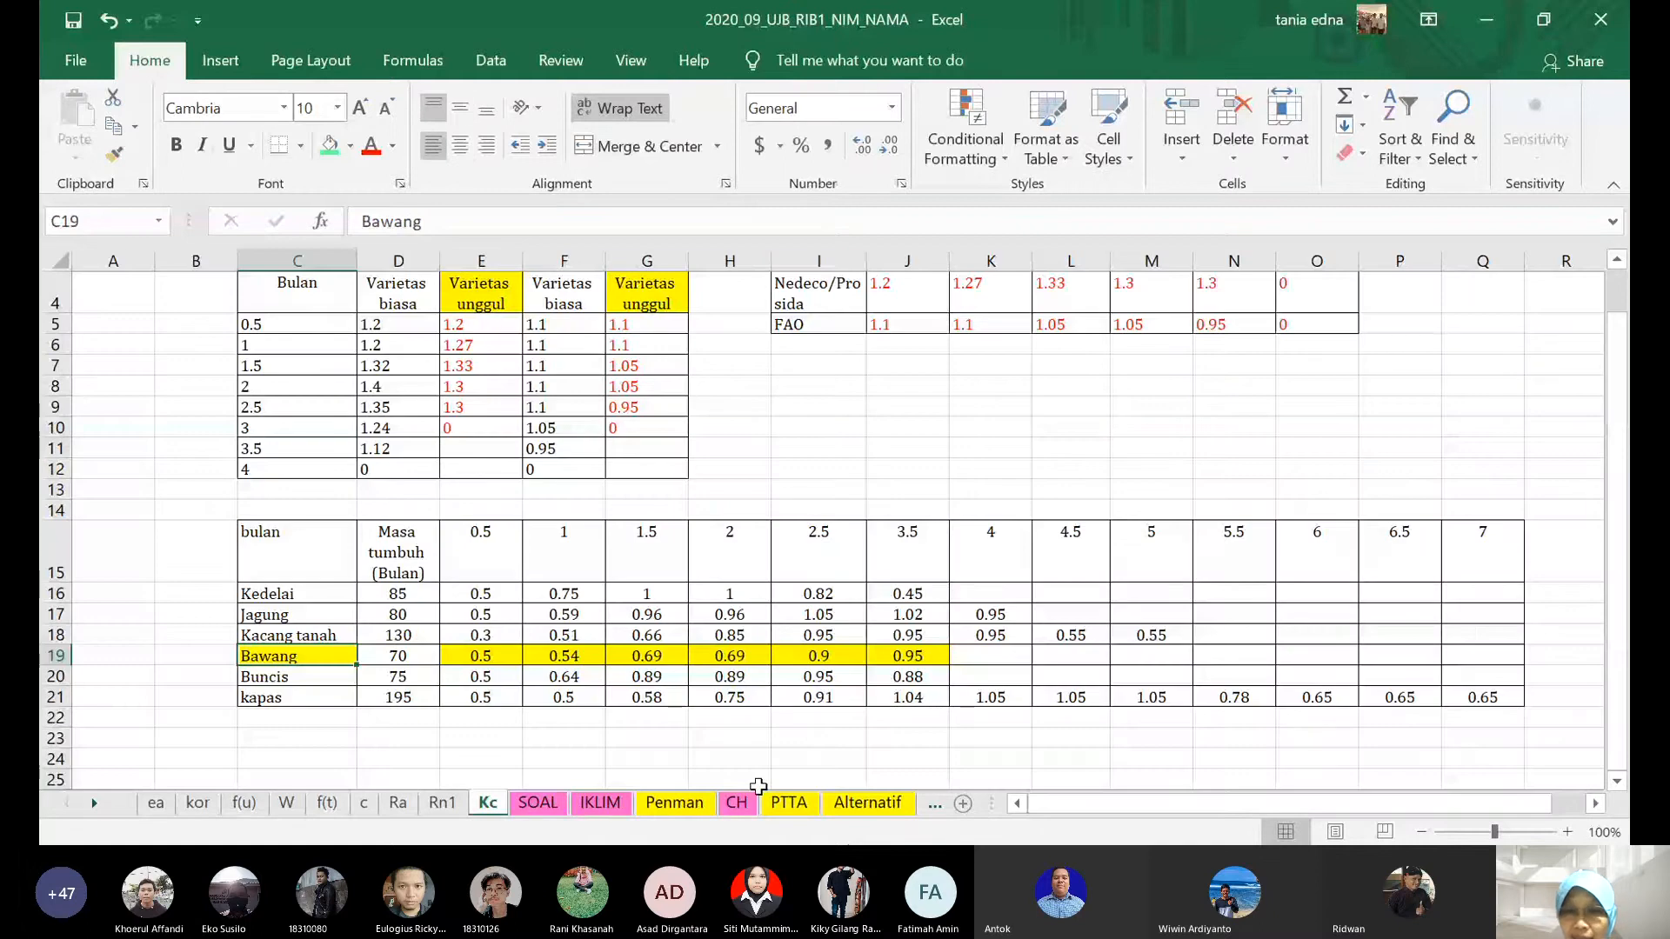
click(783, 802)
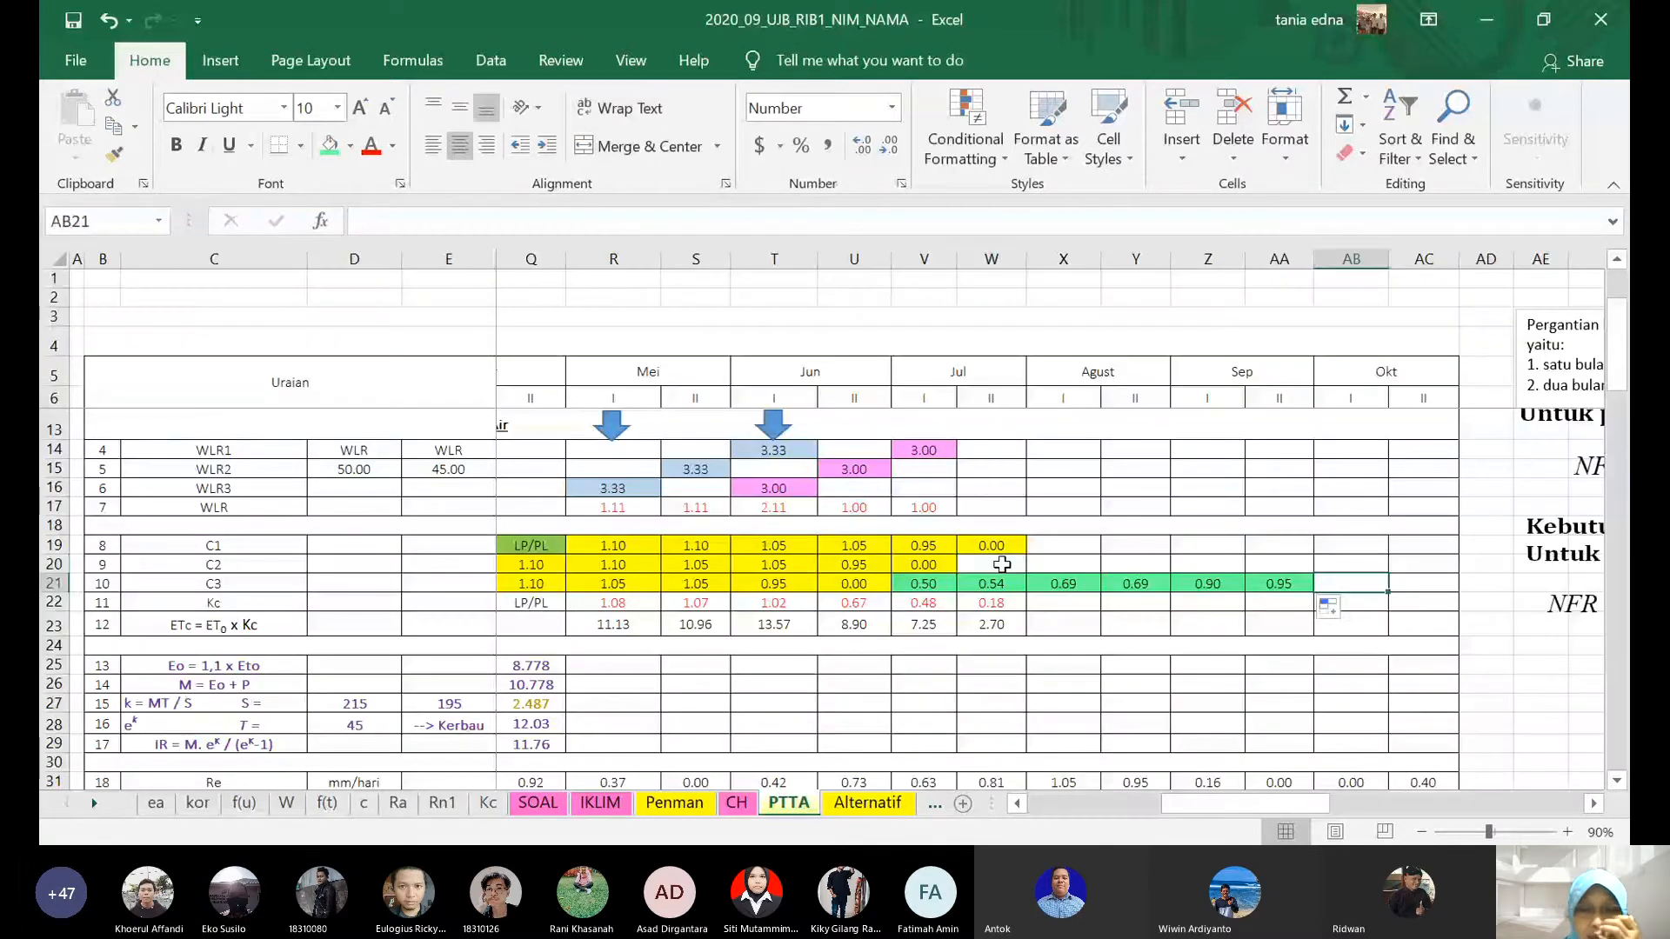
- Set C2 for Jul II (W20) to =V21 and fill it across to Okt I (AB20)
click(995, 561)
text(=)
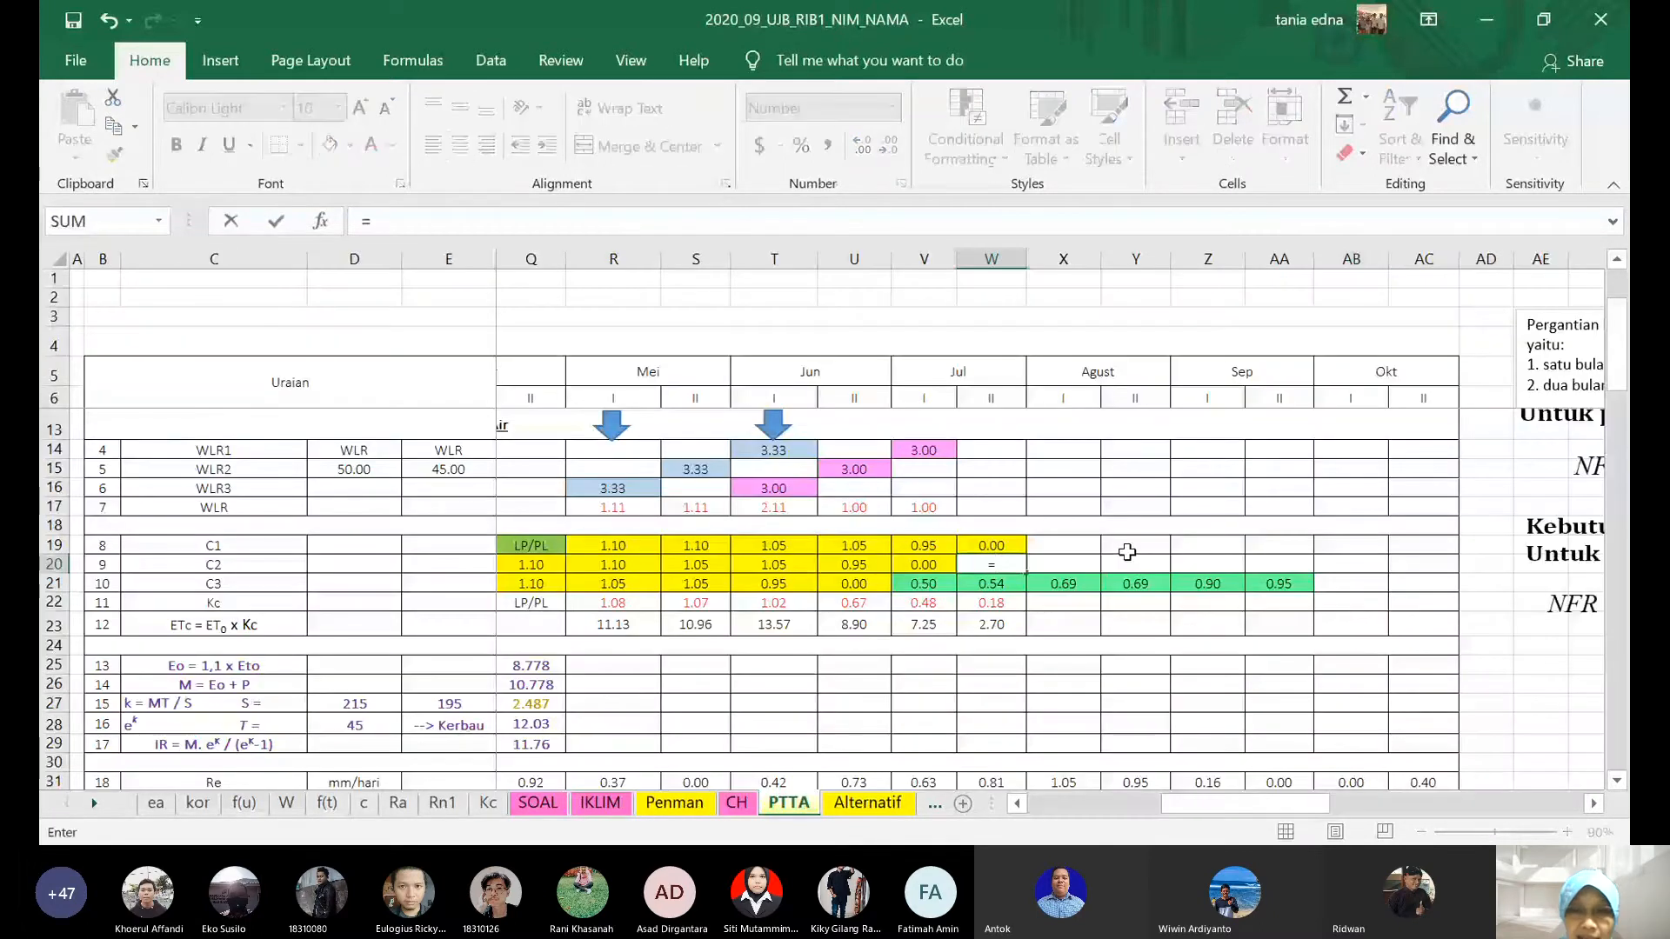
click(917, 581)
key(Return)
key(Up)
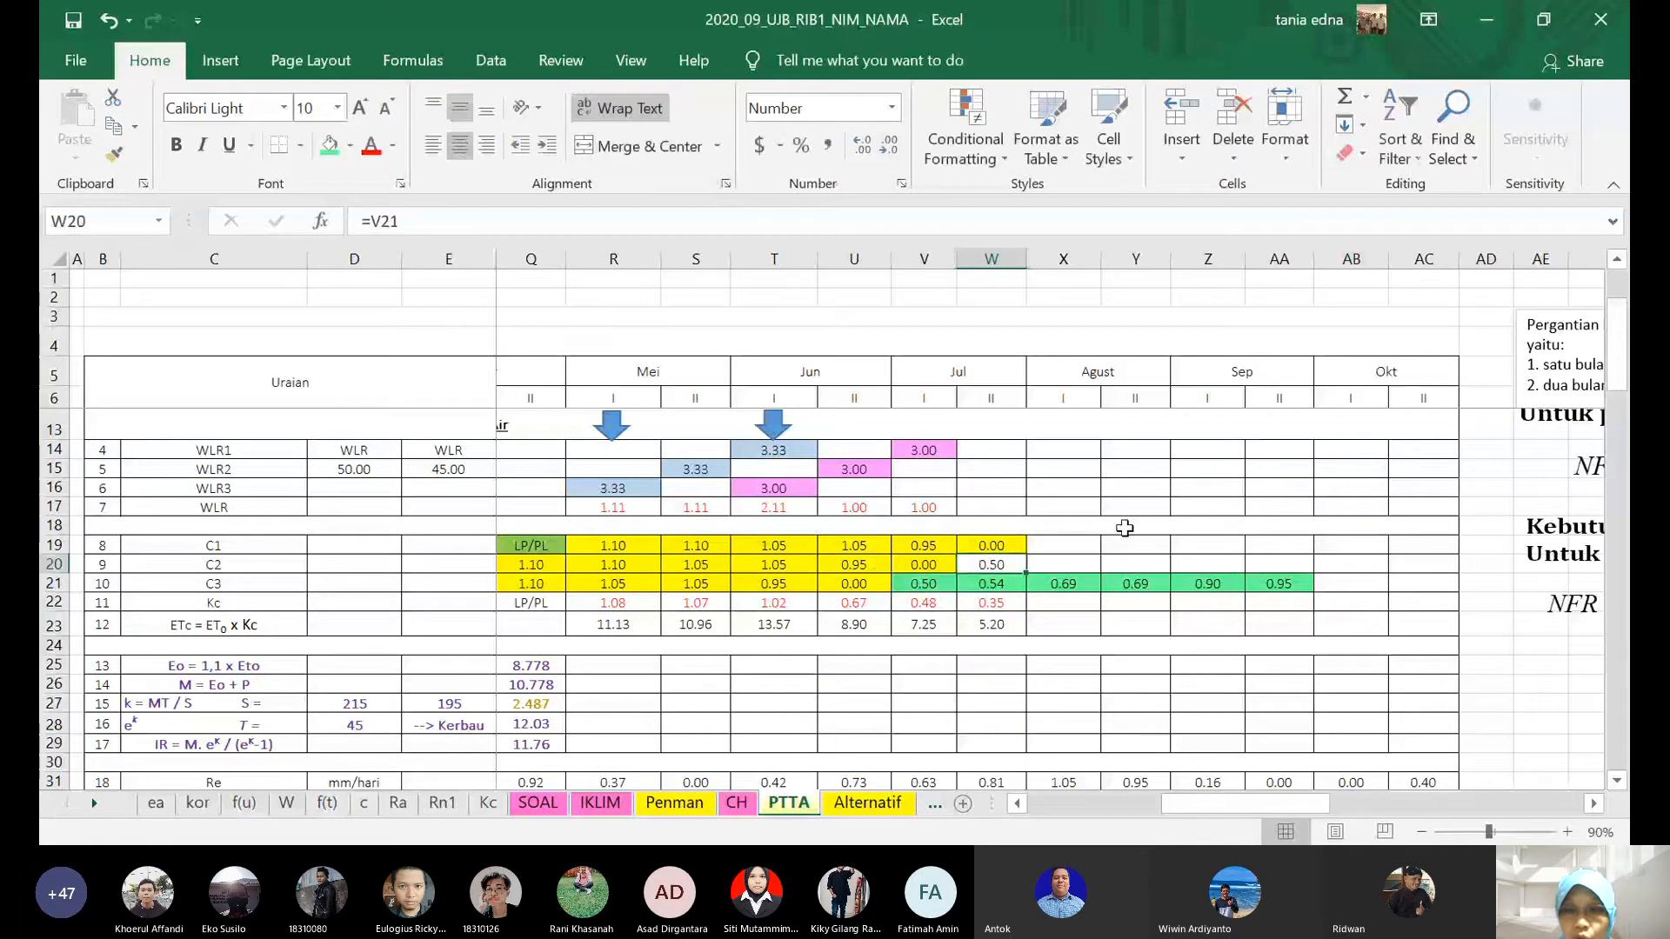
drag(1026, 573, 1382, 570)
- Set C1 for Agust I (X19) to =V21 and fill it across to Okt II (AC19)
click(1078, 543)
text(=)
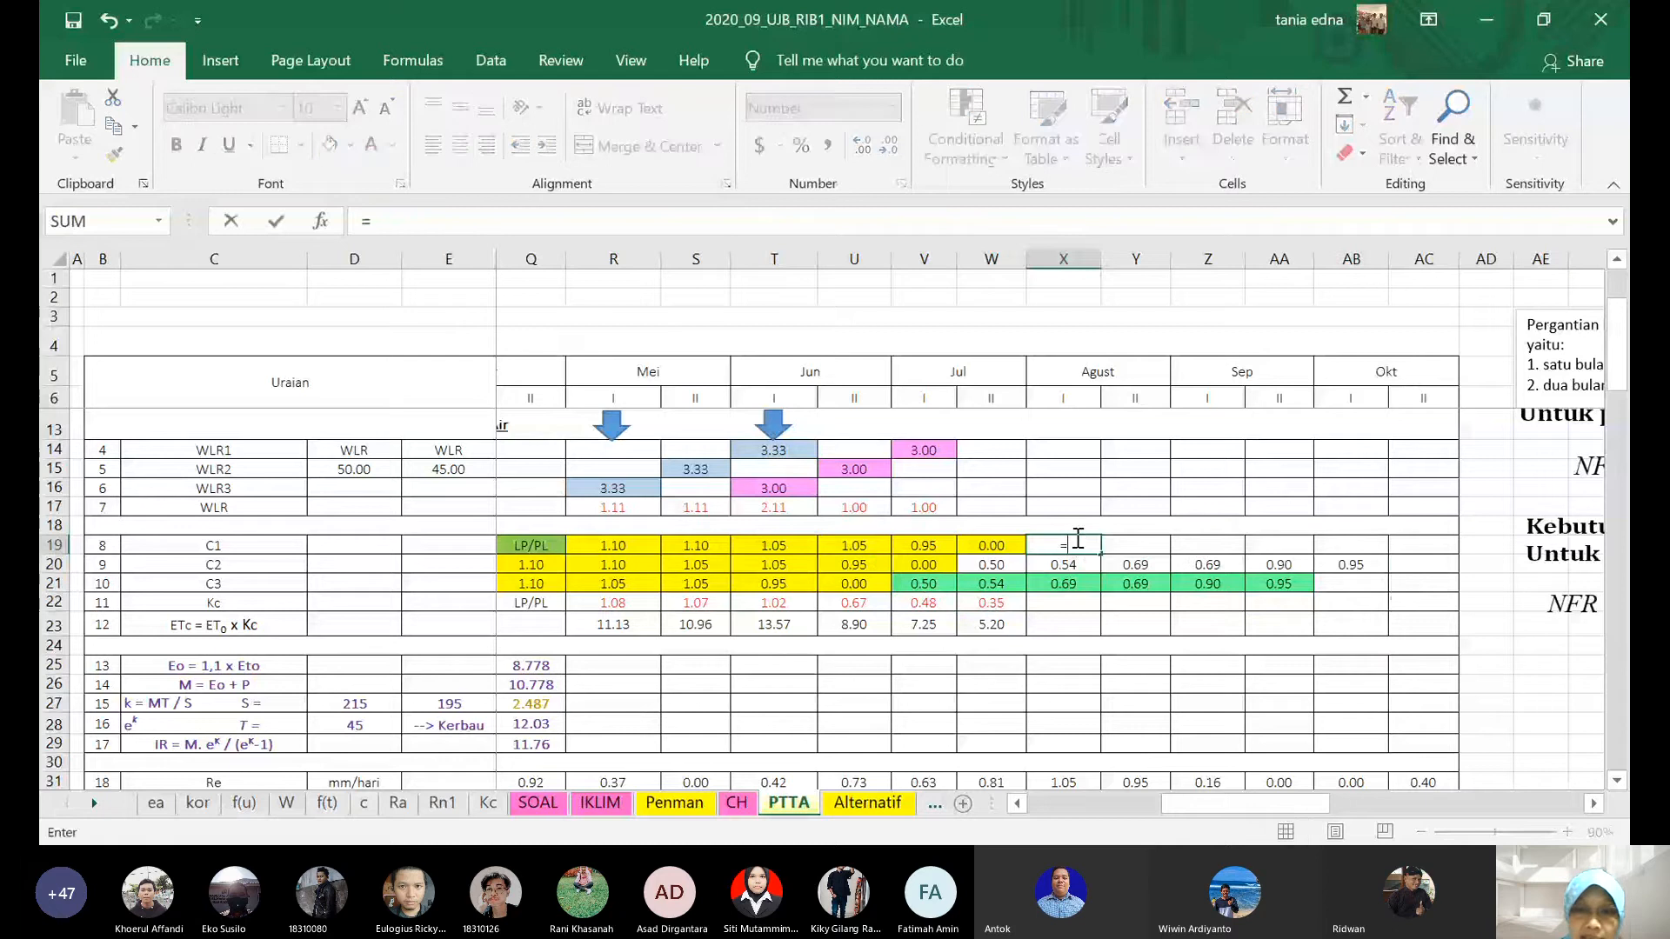
click(935, 583)
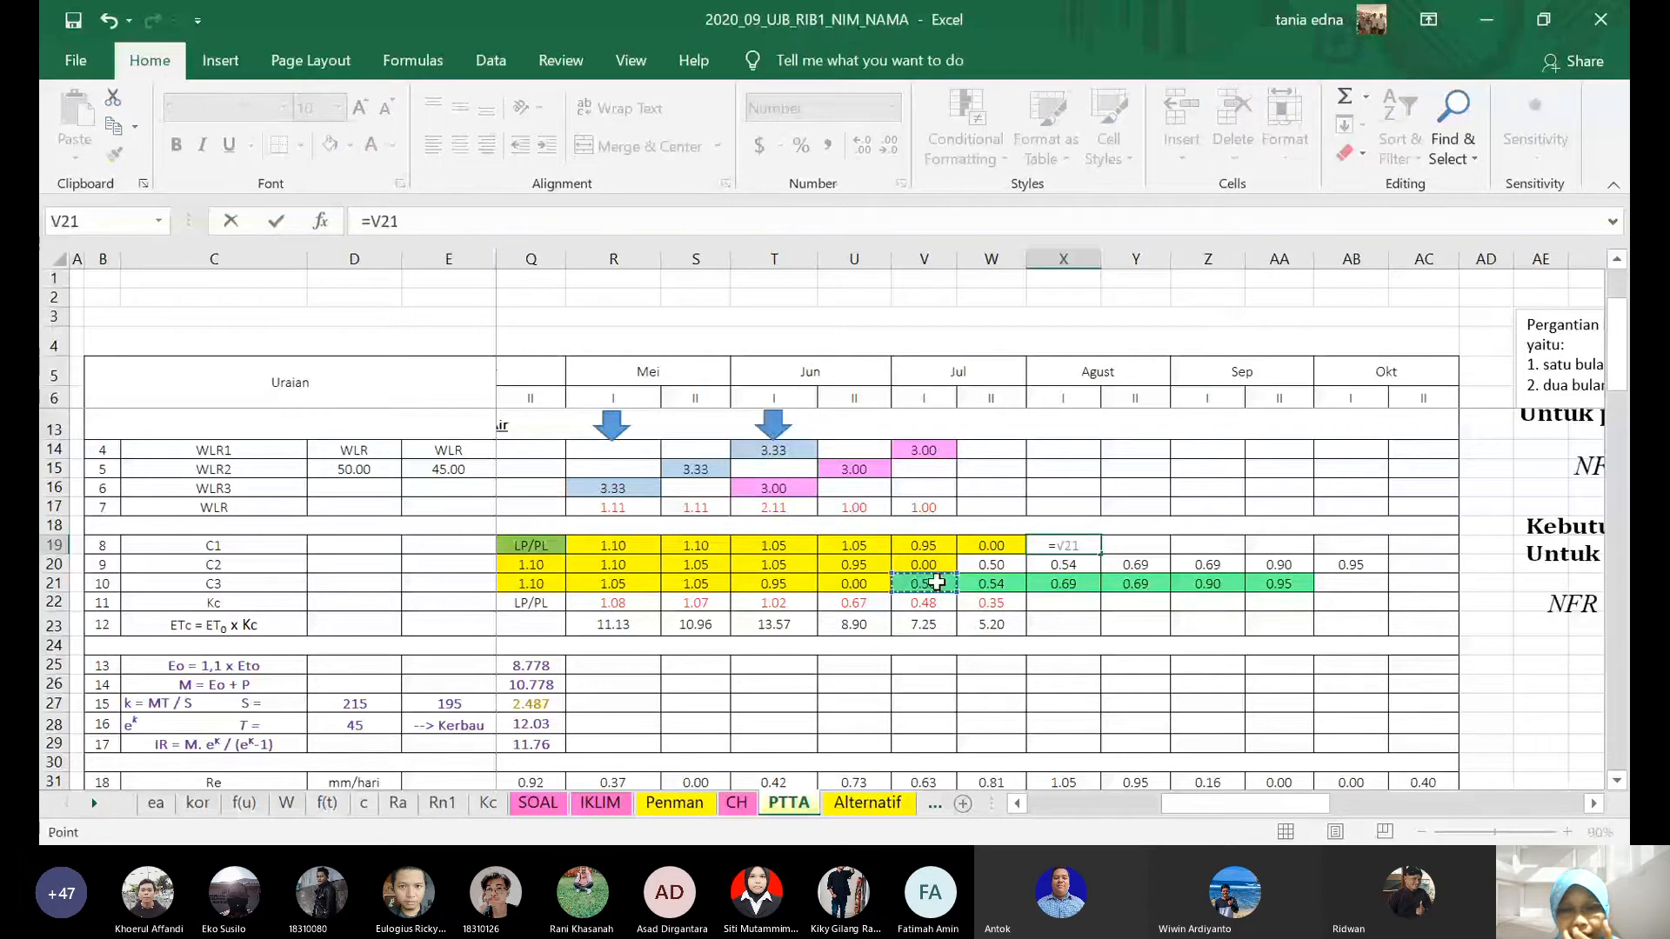
key(Return)
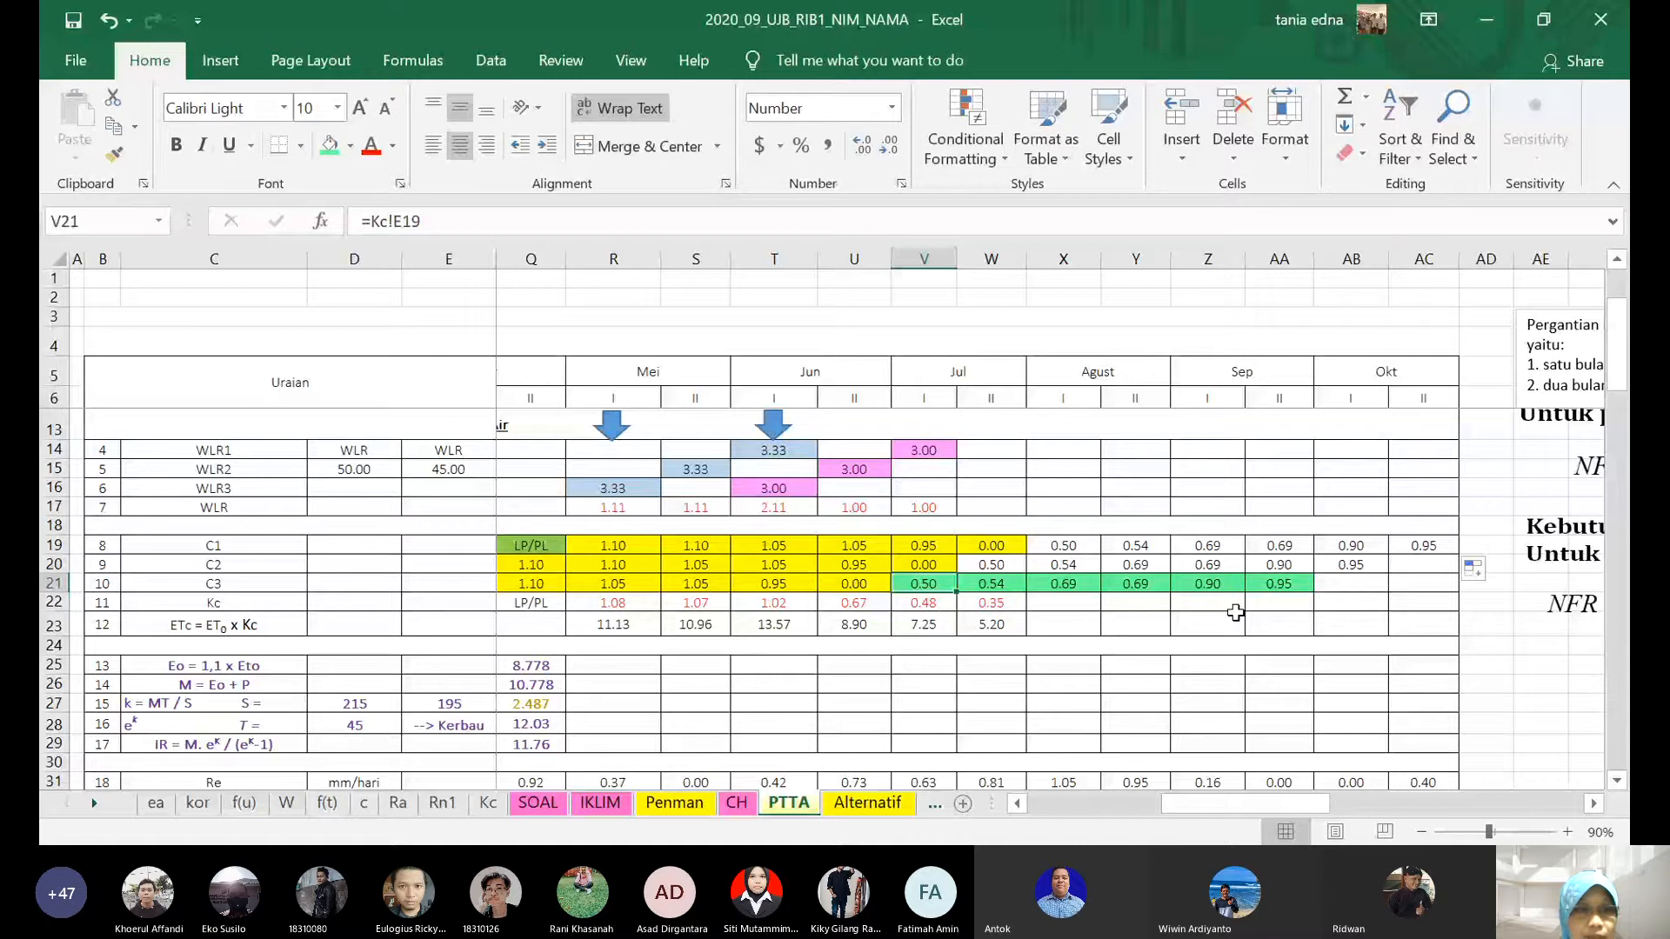
- Apply the green formatting of V21 to the palawija coefficients of C2 (W20:AB20) and C1 (X19:AC19)
drag(991, 565, 1351, 564)
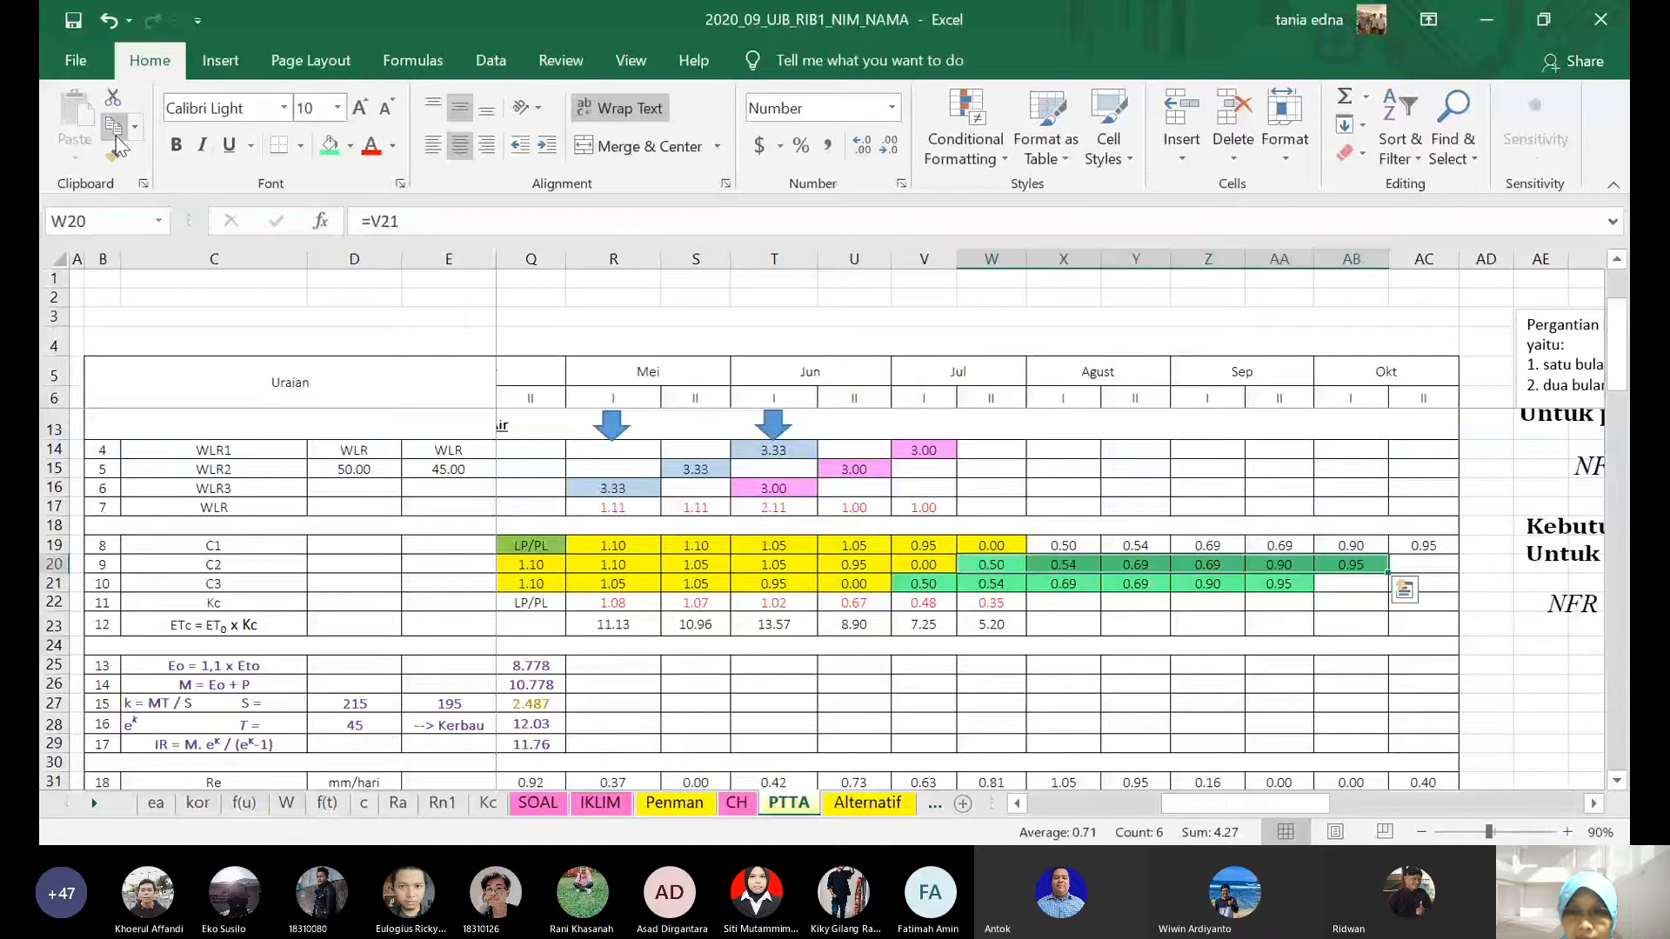
click(114, 154)
click(1063, 546)
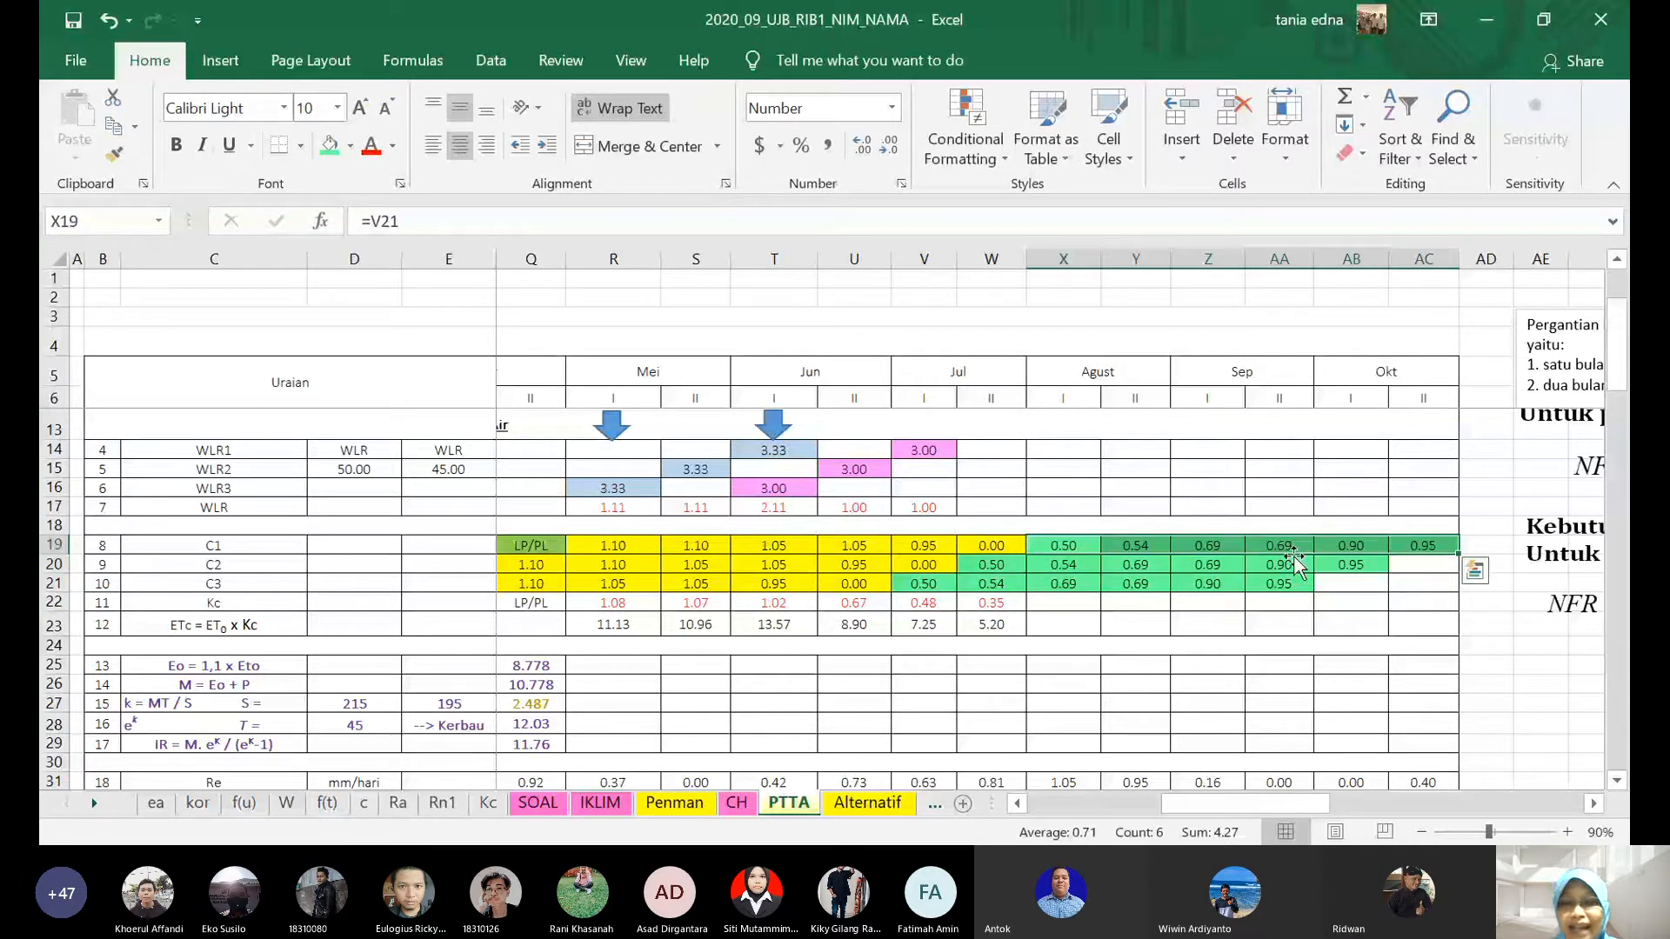
click(1301, 487)
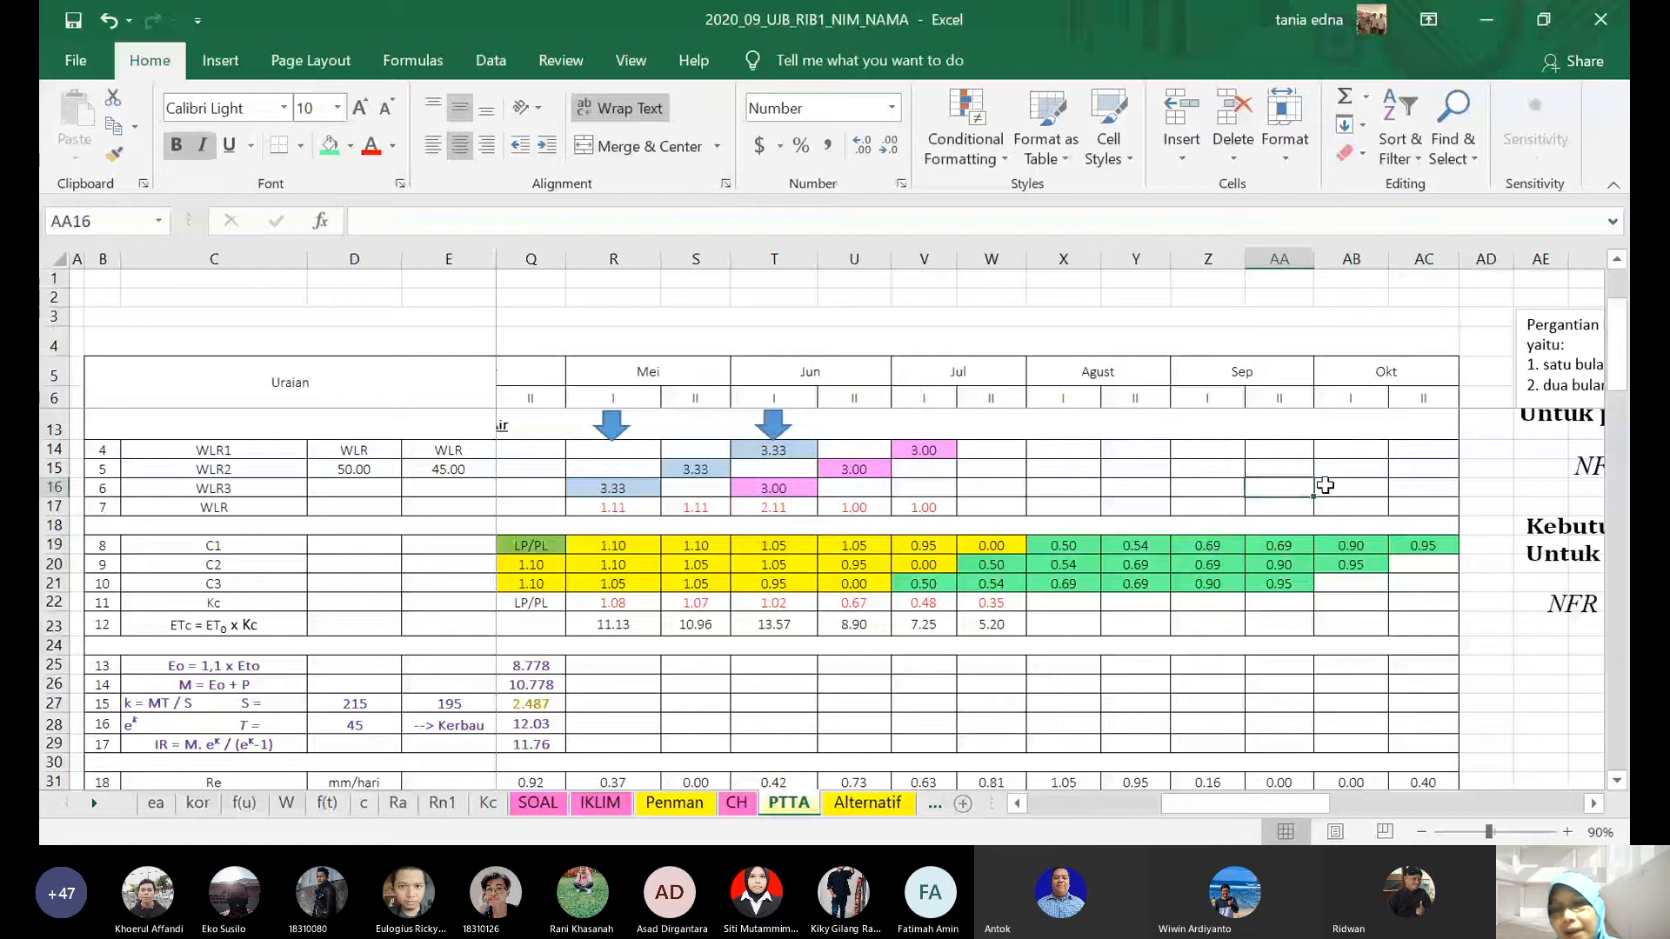
- Review the palawija NFR formula below the PTTA table and the water requirement rows from Agust I to Okt II
scroll(1325, 485, up, 1)
scroll(1325, 487, down, 2)
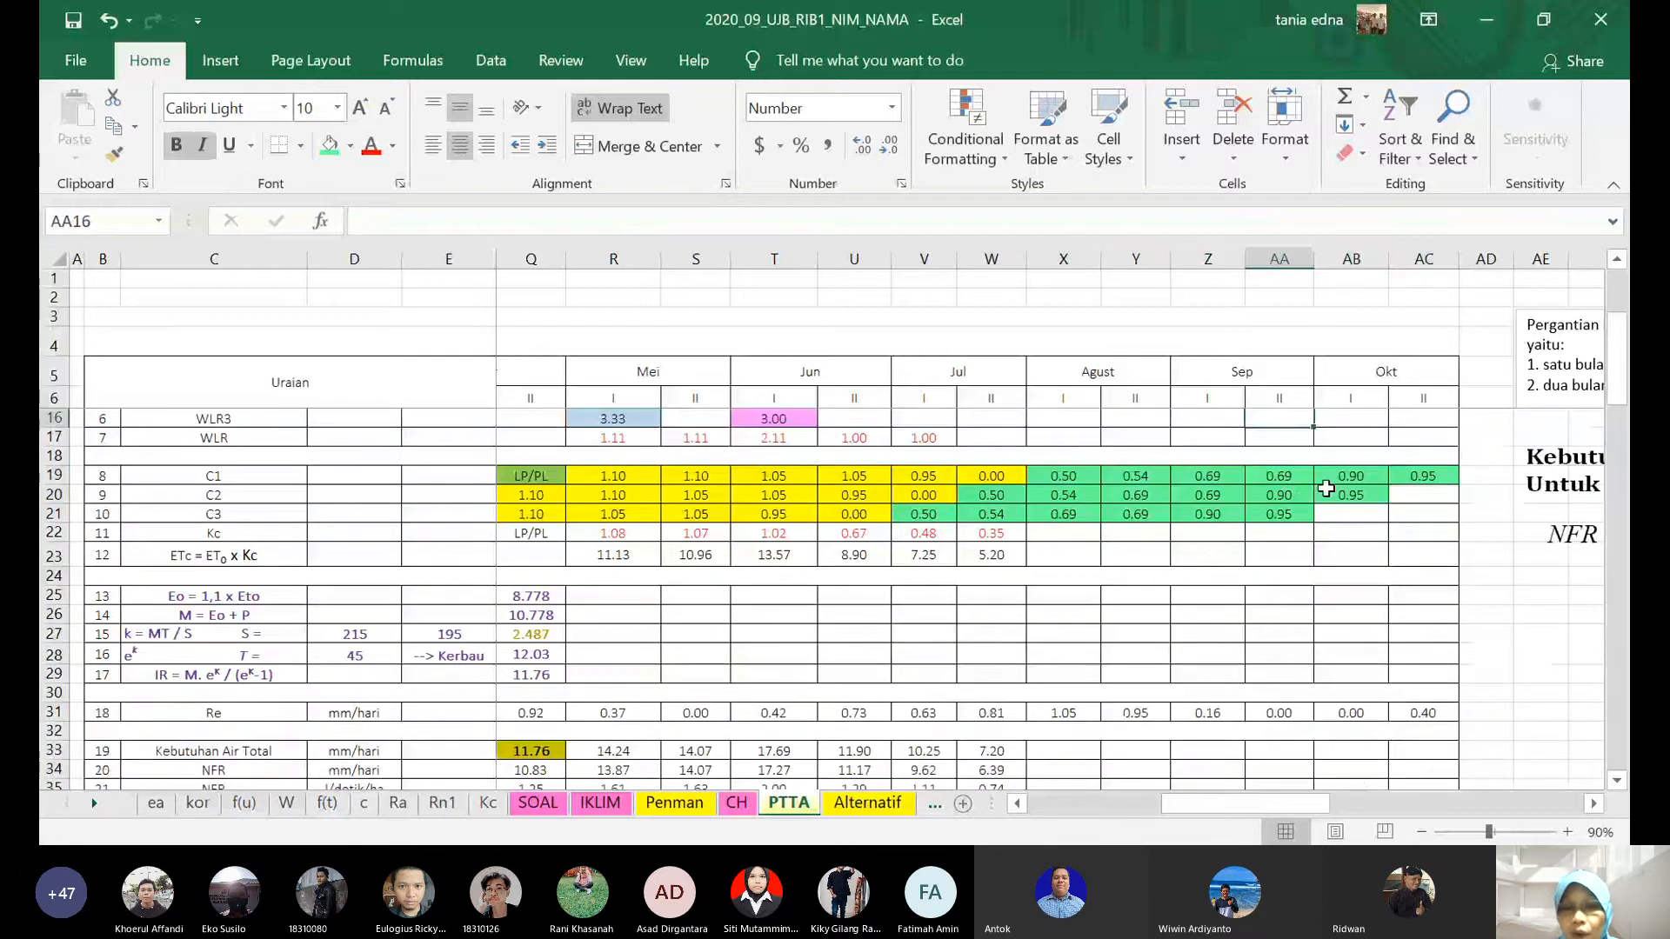
scroll(1165, 541, down, 4)
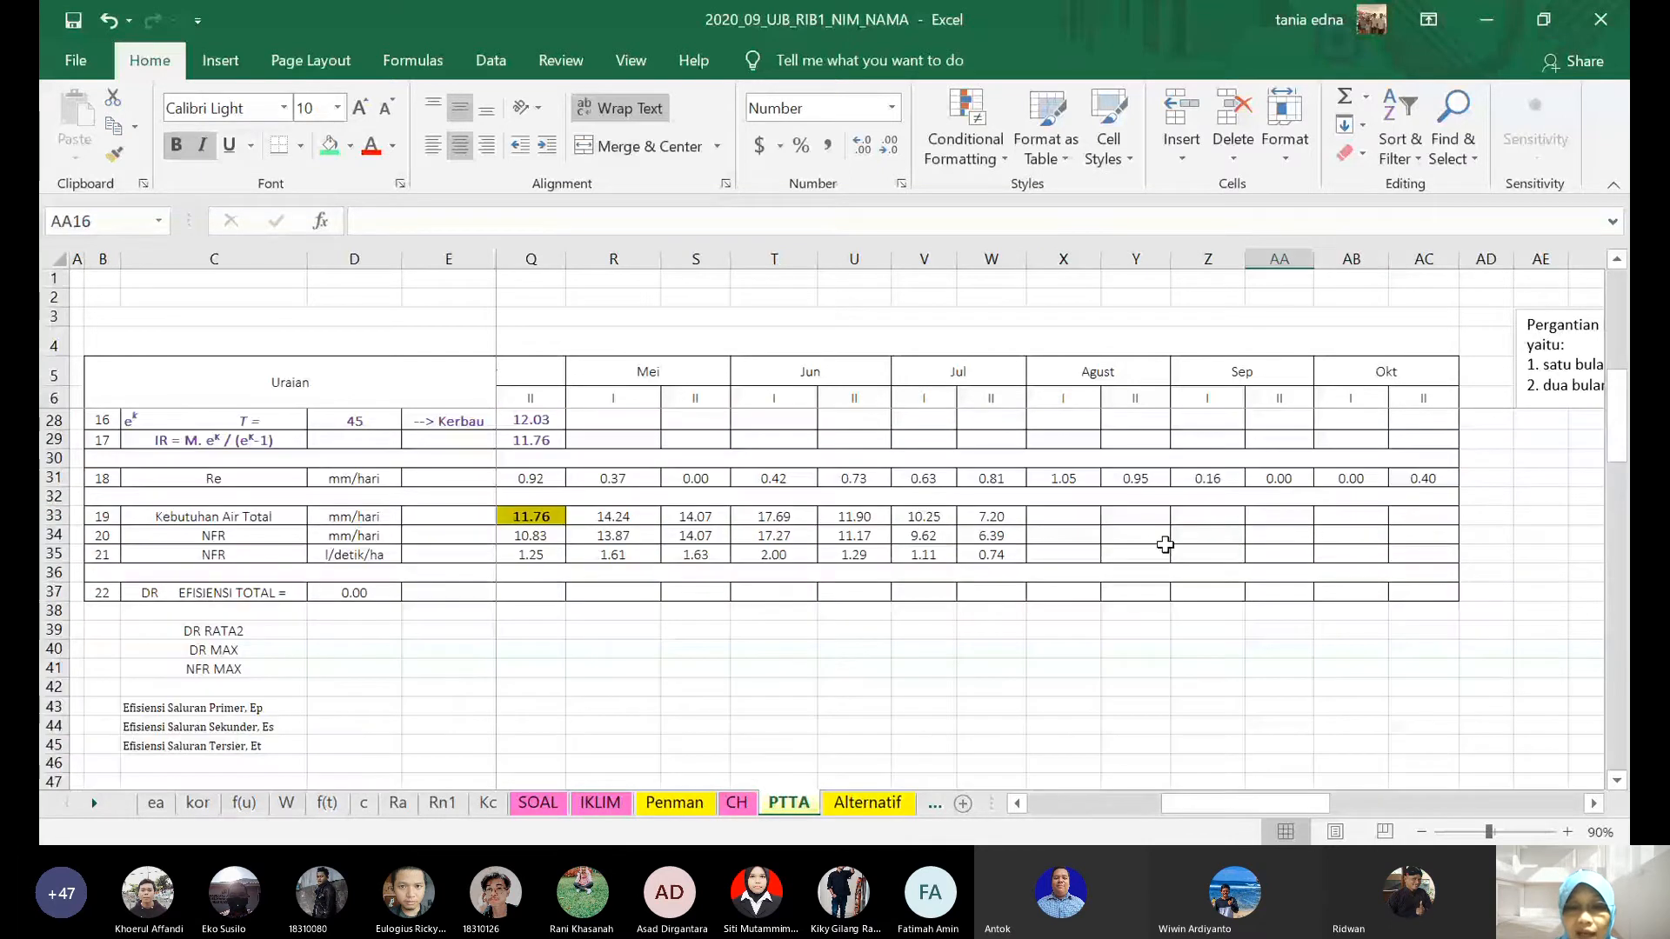
scroll(1166, 544, left, 5)
scroll(1165, 544, down, 2)
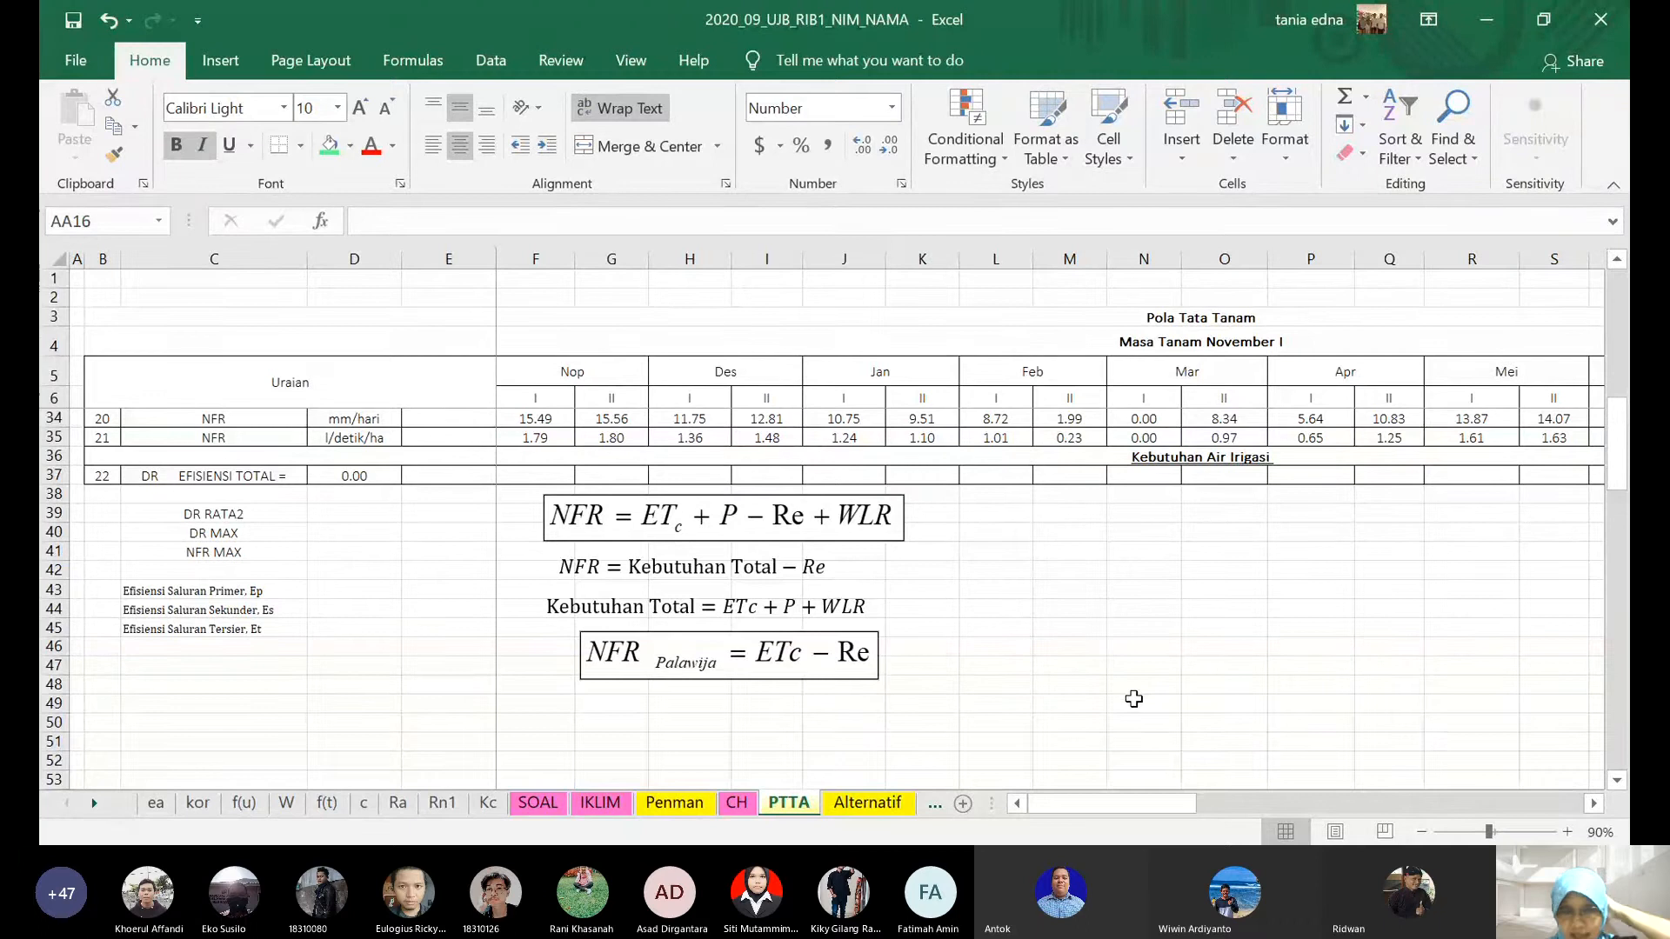
scroll(1183, 773, up, 2)
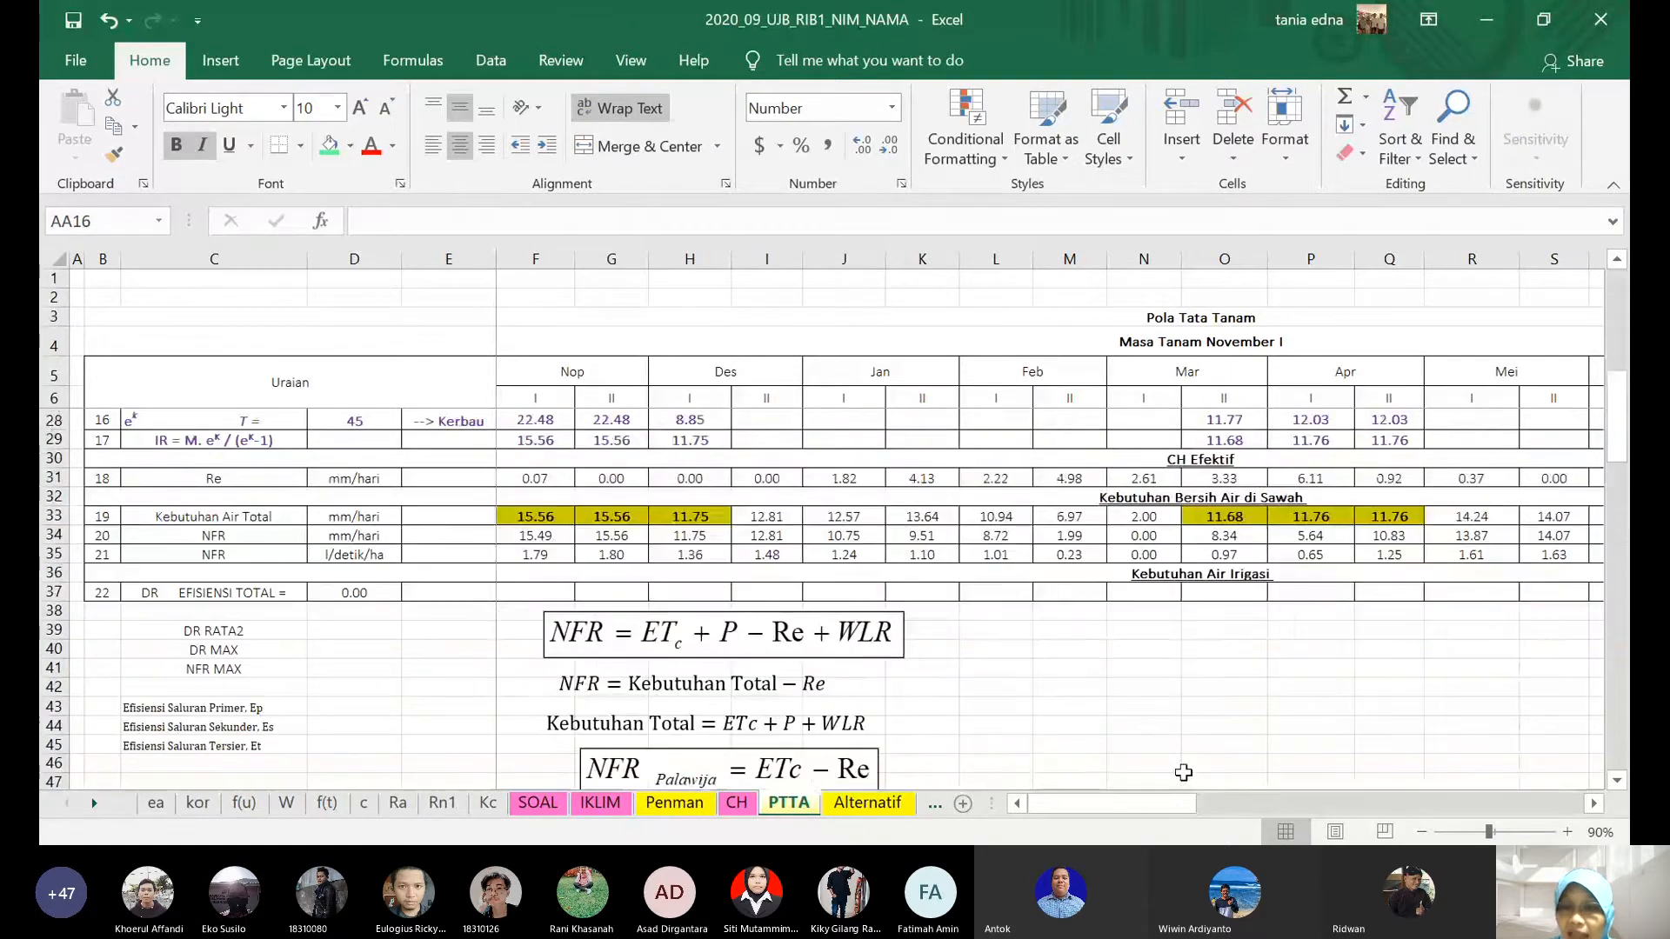
drag(1193, 805, 1284, 808)
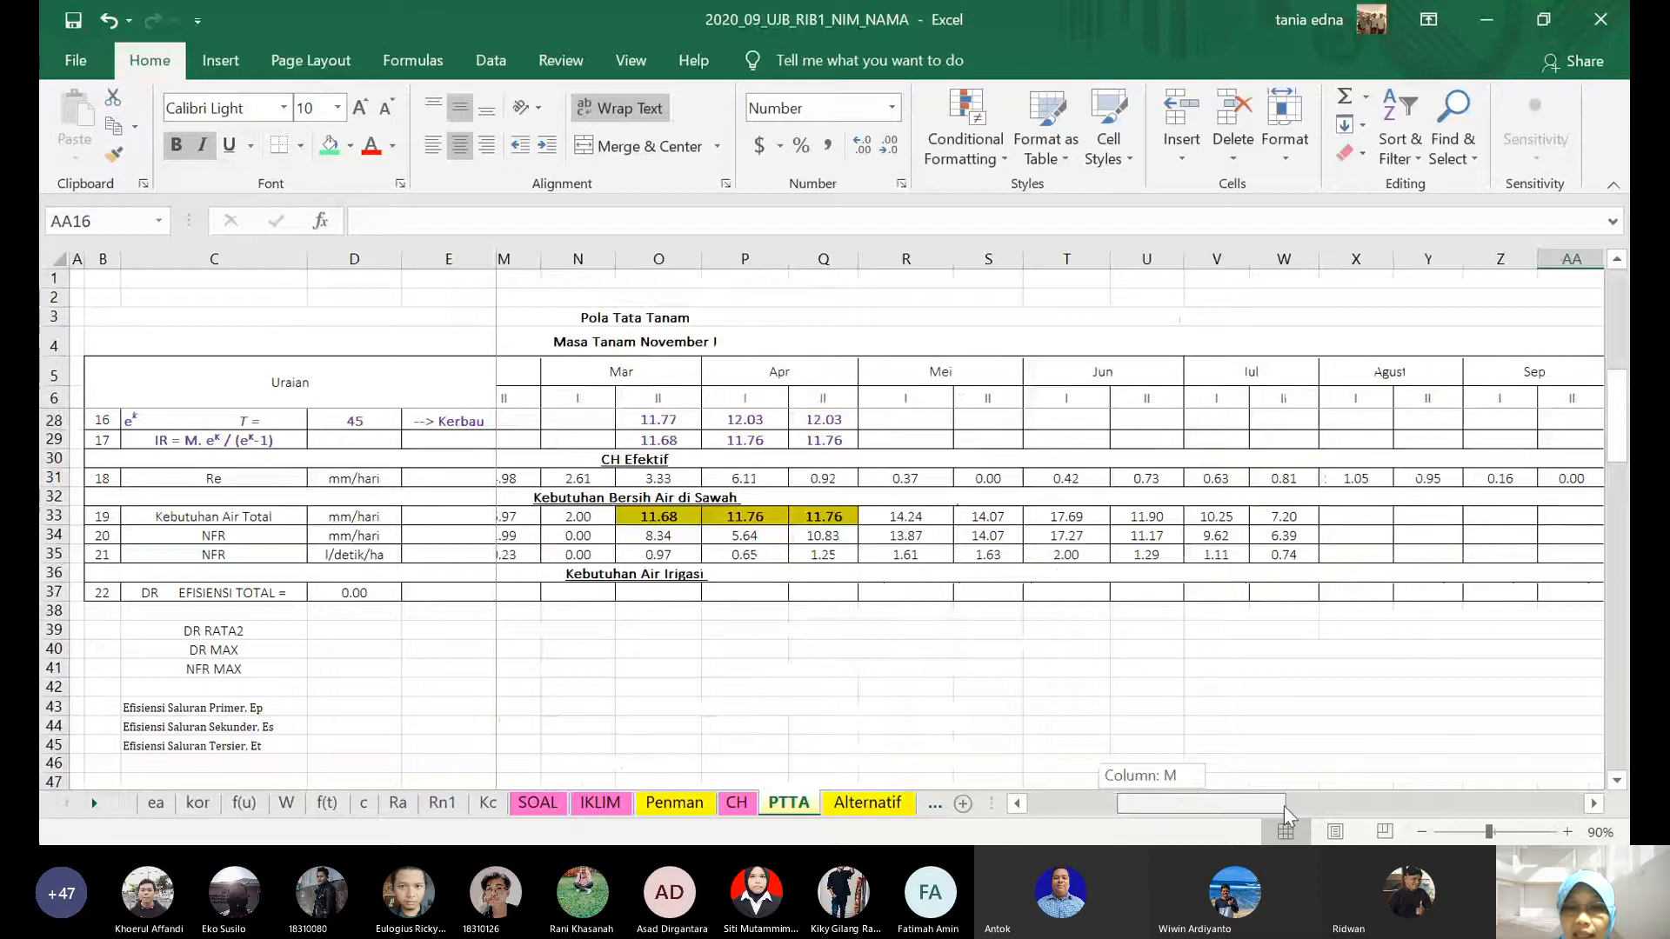
drag(1284, 805, 1327, 805)
scroll(1150, 613, up, 3)
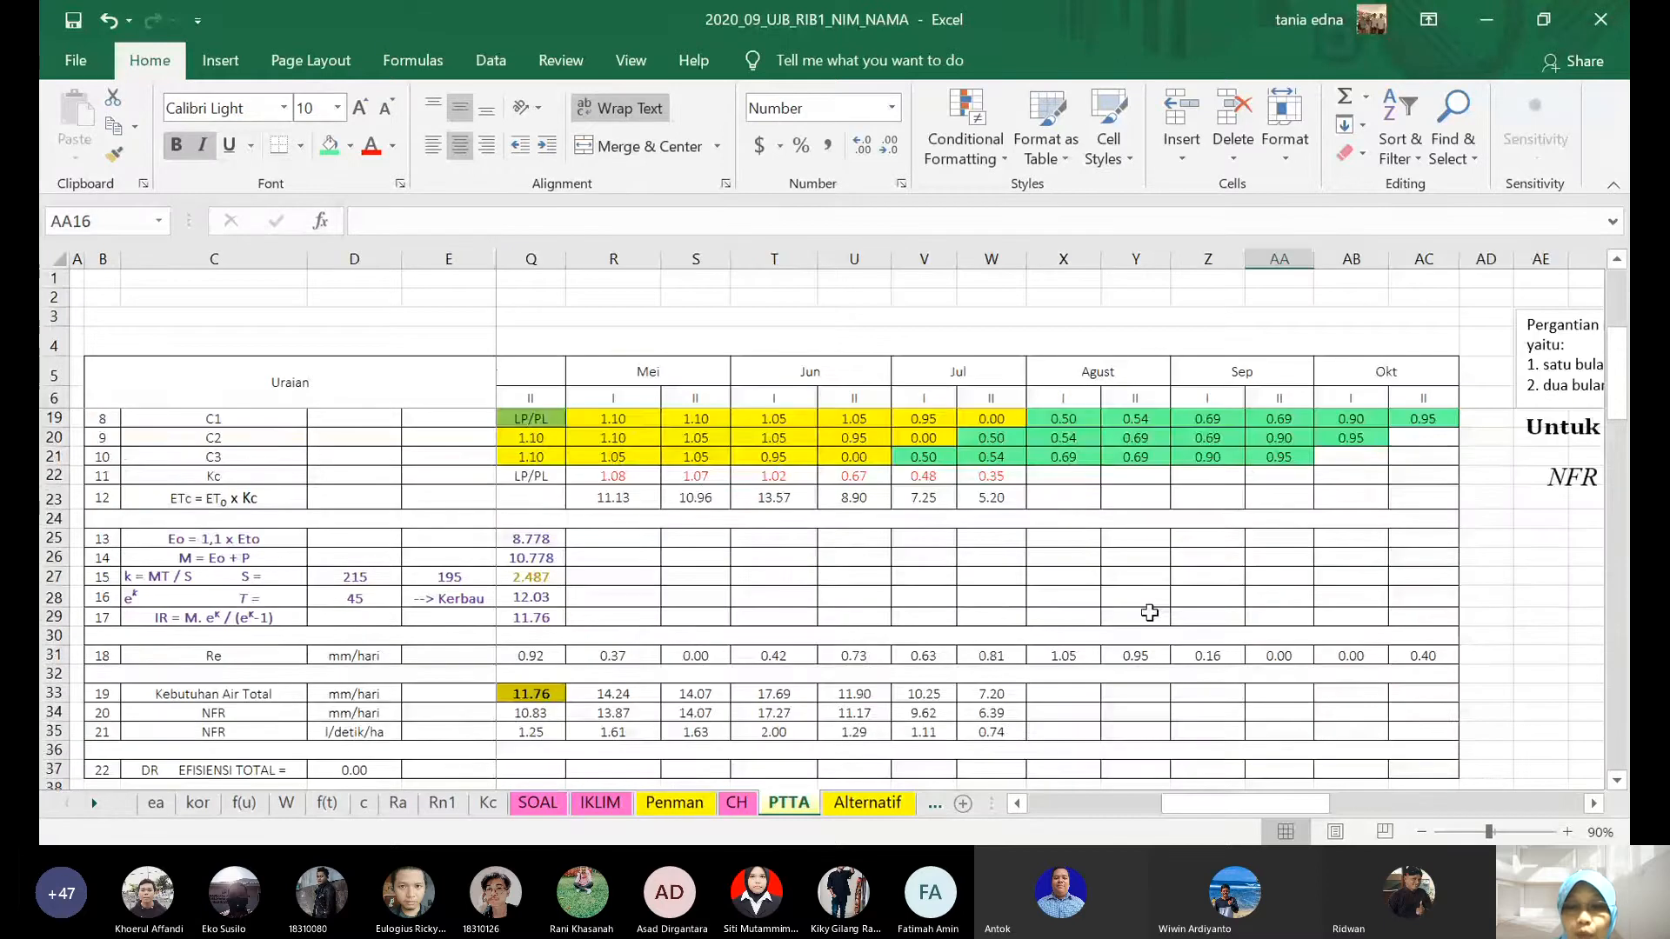
scroll(1150, 613, down, 1)
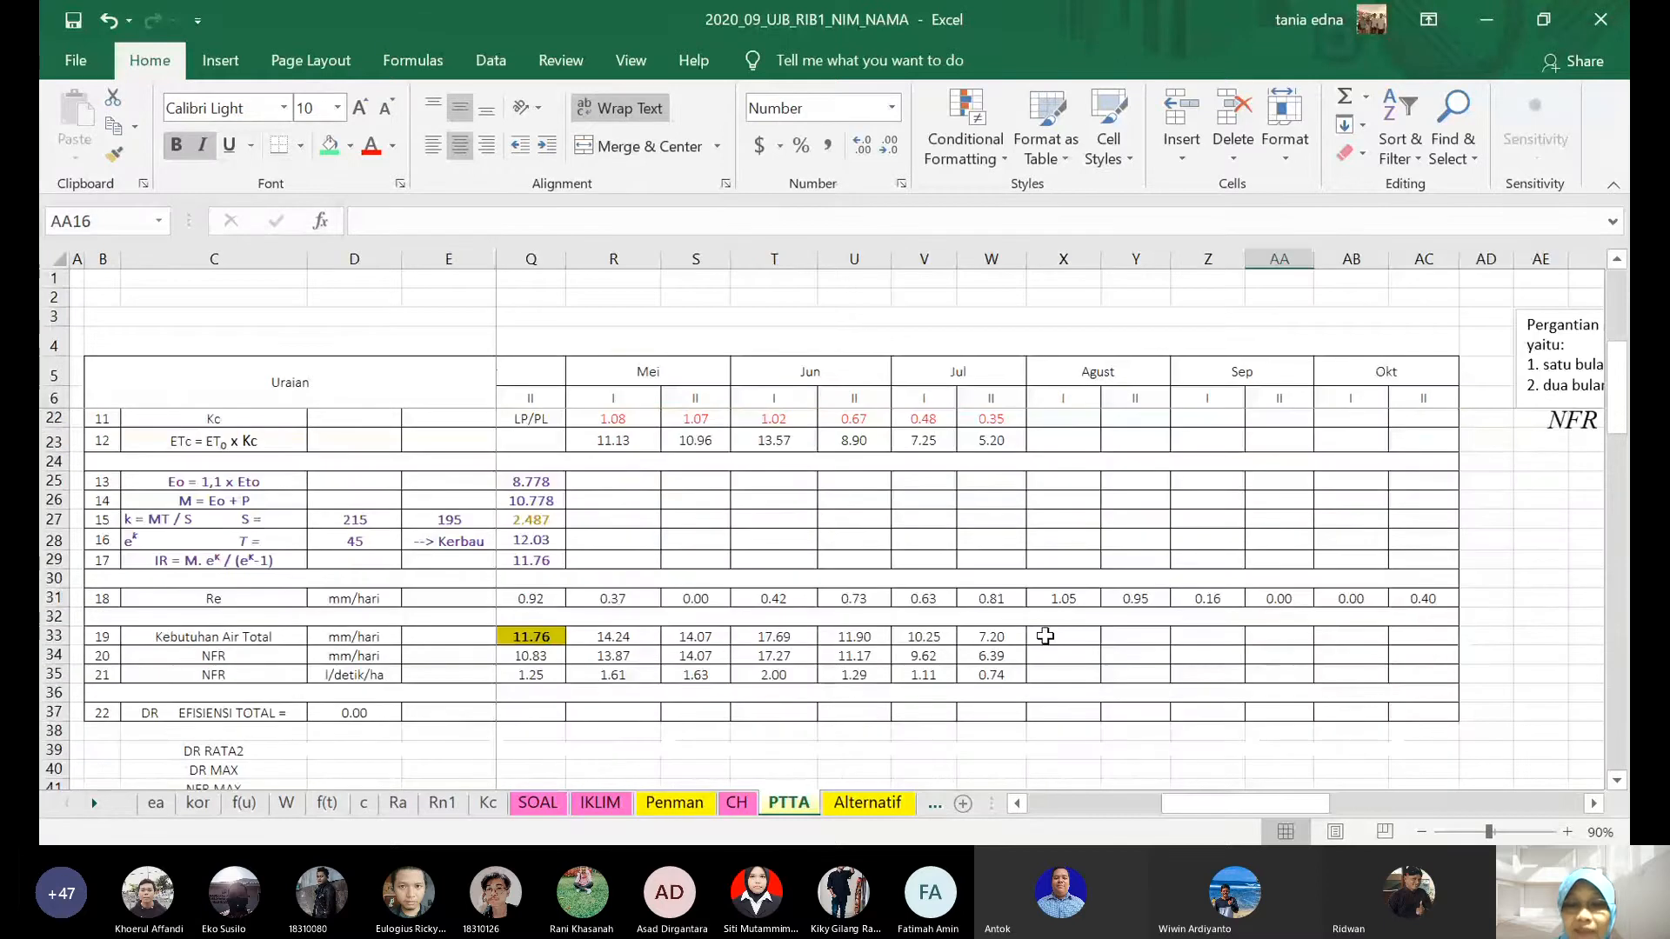
click(1045, 636)
text(=)
scroll(1105, 602, up, 2)
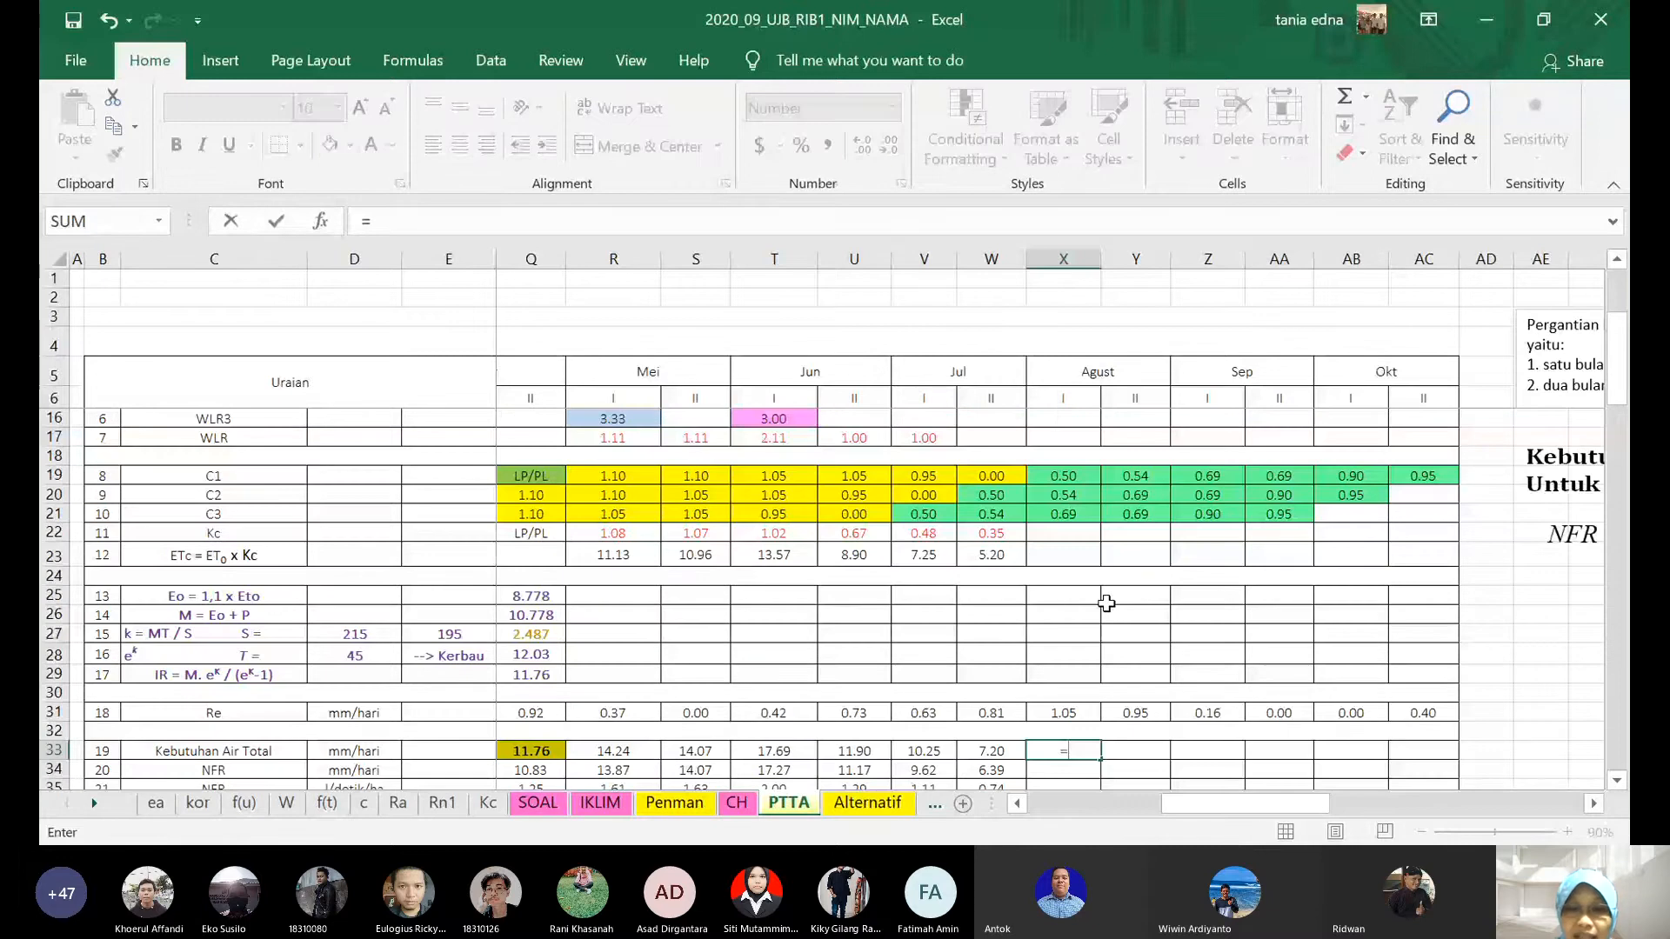
key(Escape)
- Fill the Kc and ETc formulas of Jul II (W22:W23) across to Okt II (AC22:AC23)
scroll(1106, 603, up, 1)
click(992, 603)
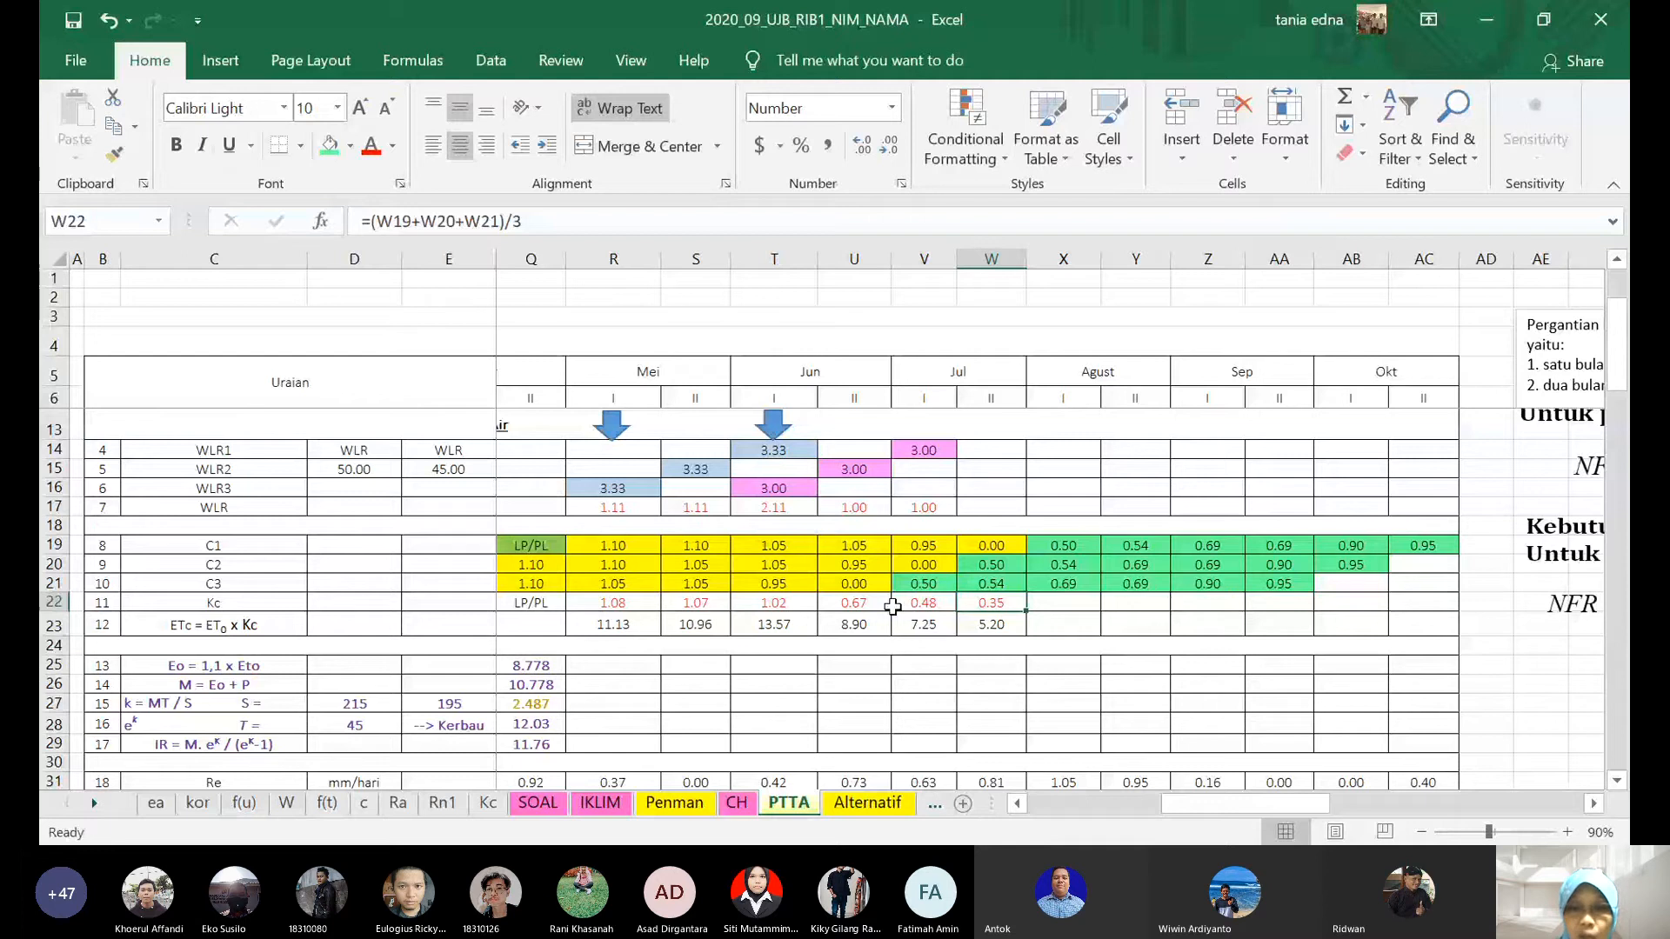
drag(992, 603, 992, 625)
drag(1026, 636, 1427, 628)
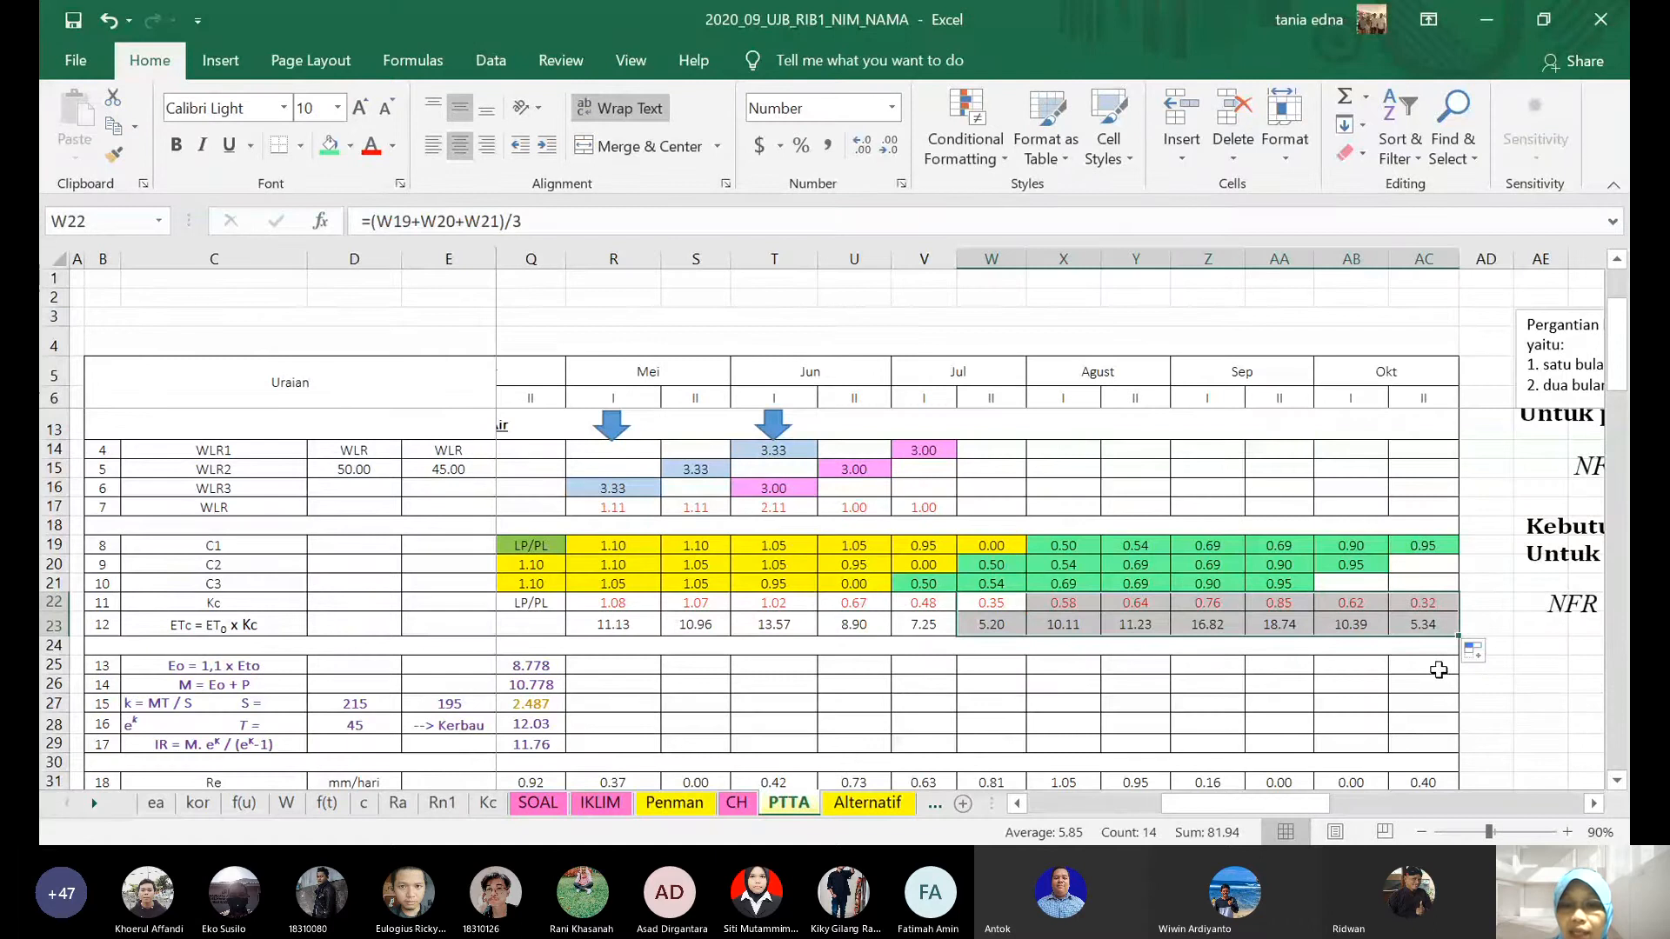
scroll(1057, 443, down, 2)
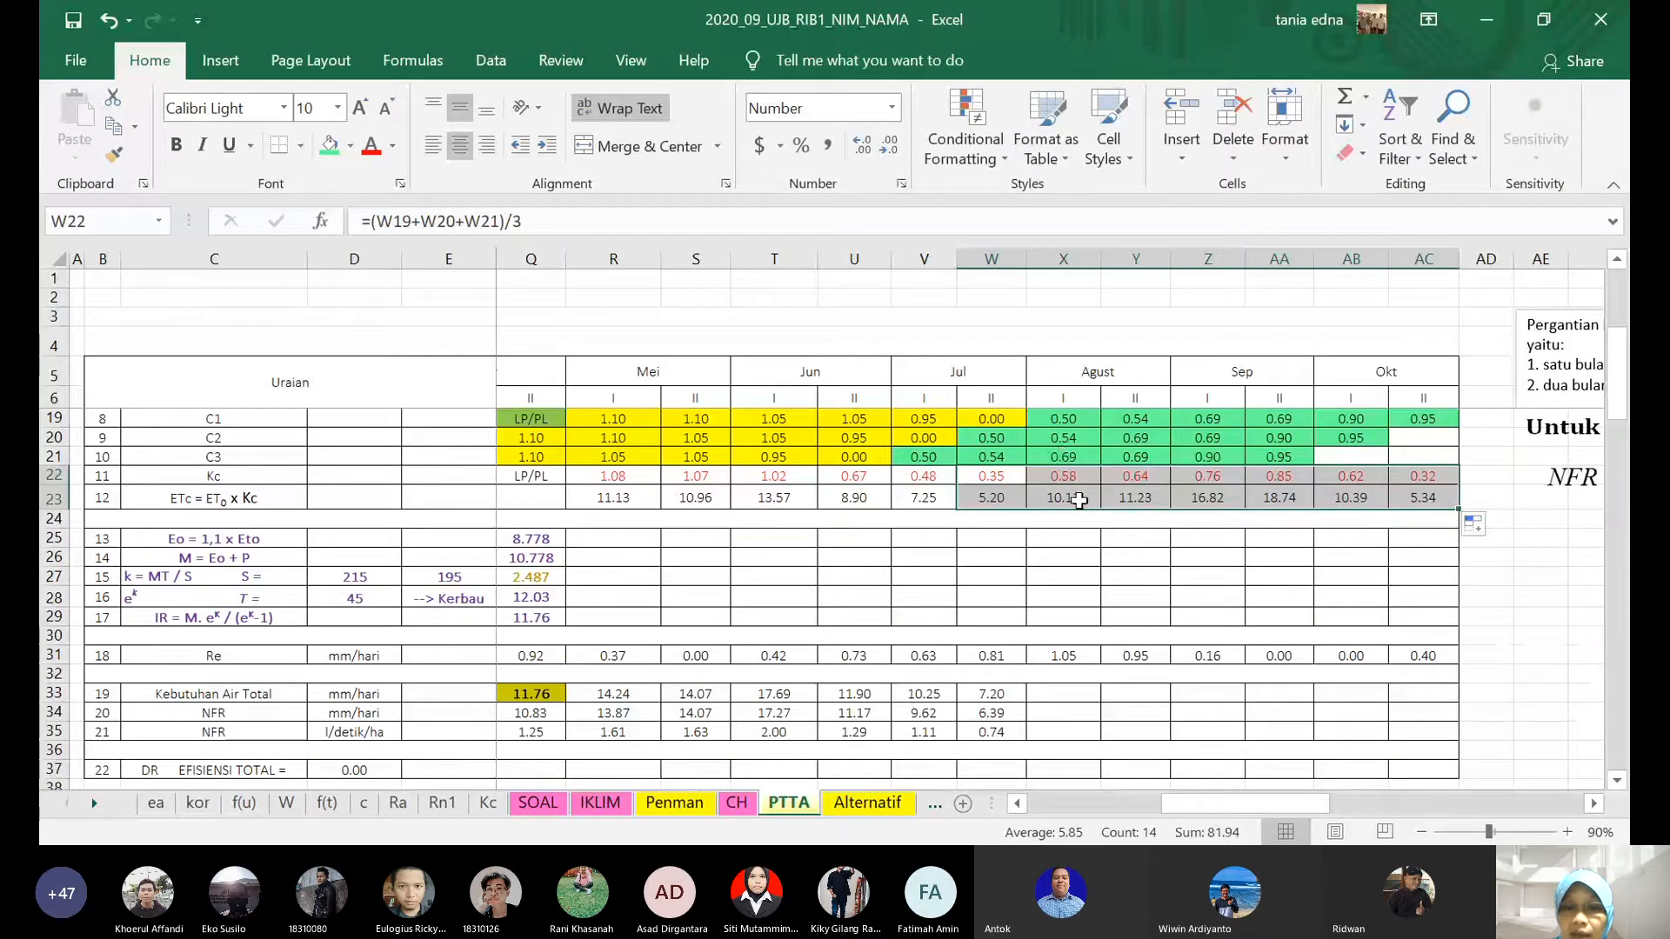
- Set Kebutuhan Air Total for Agust I (X33) to =X23 and fill it across to Okt II (AC33)
click(1063, 693)
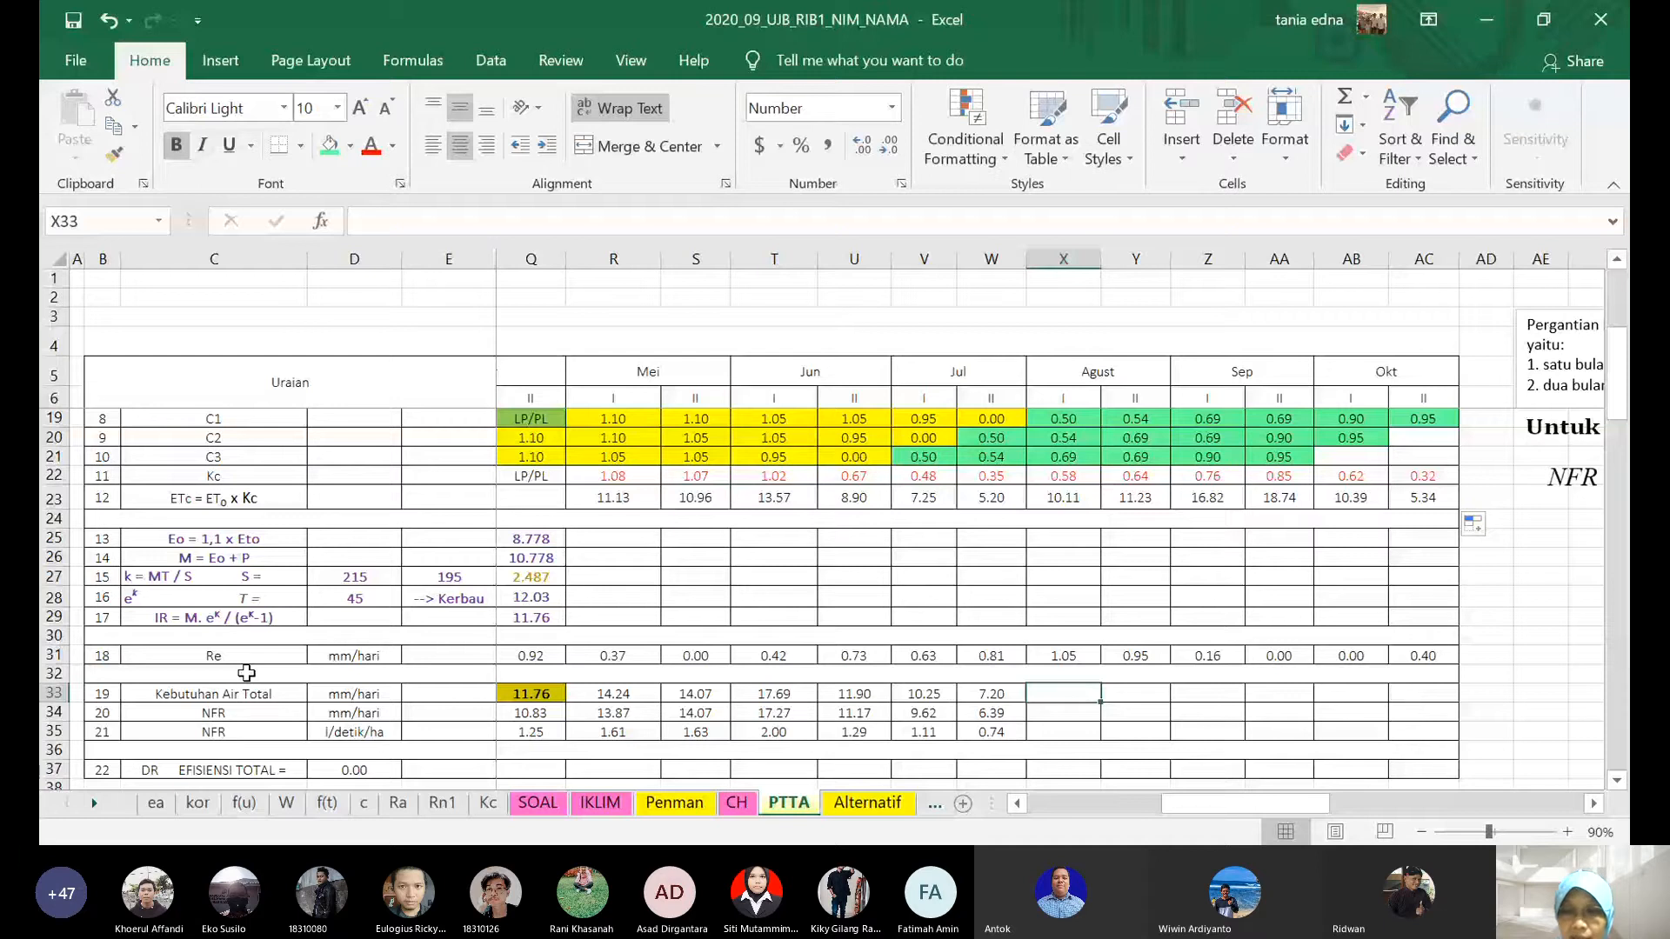
text(=X23)
key(Return)
click(1063, 694)
drag(1100, 702, 1426, 699)
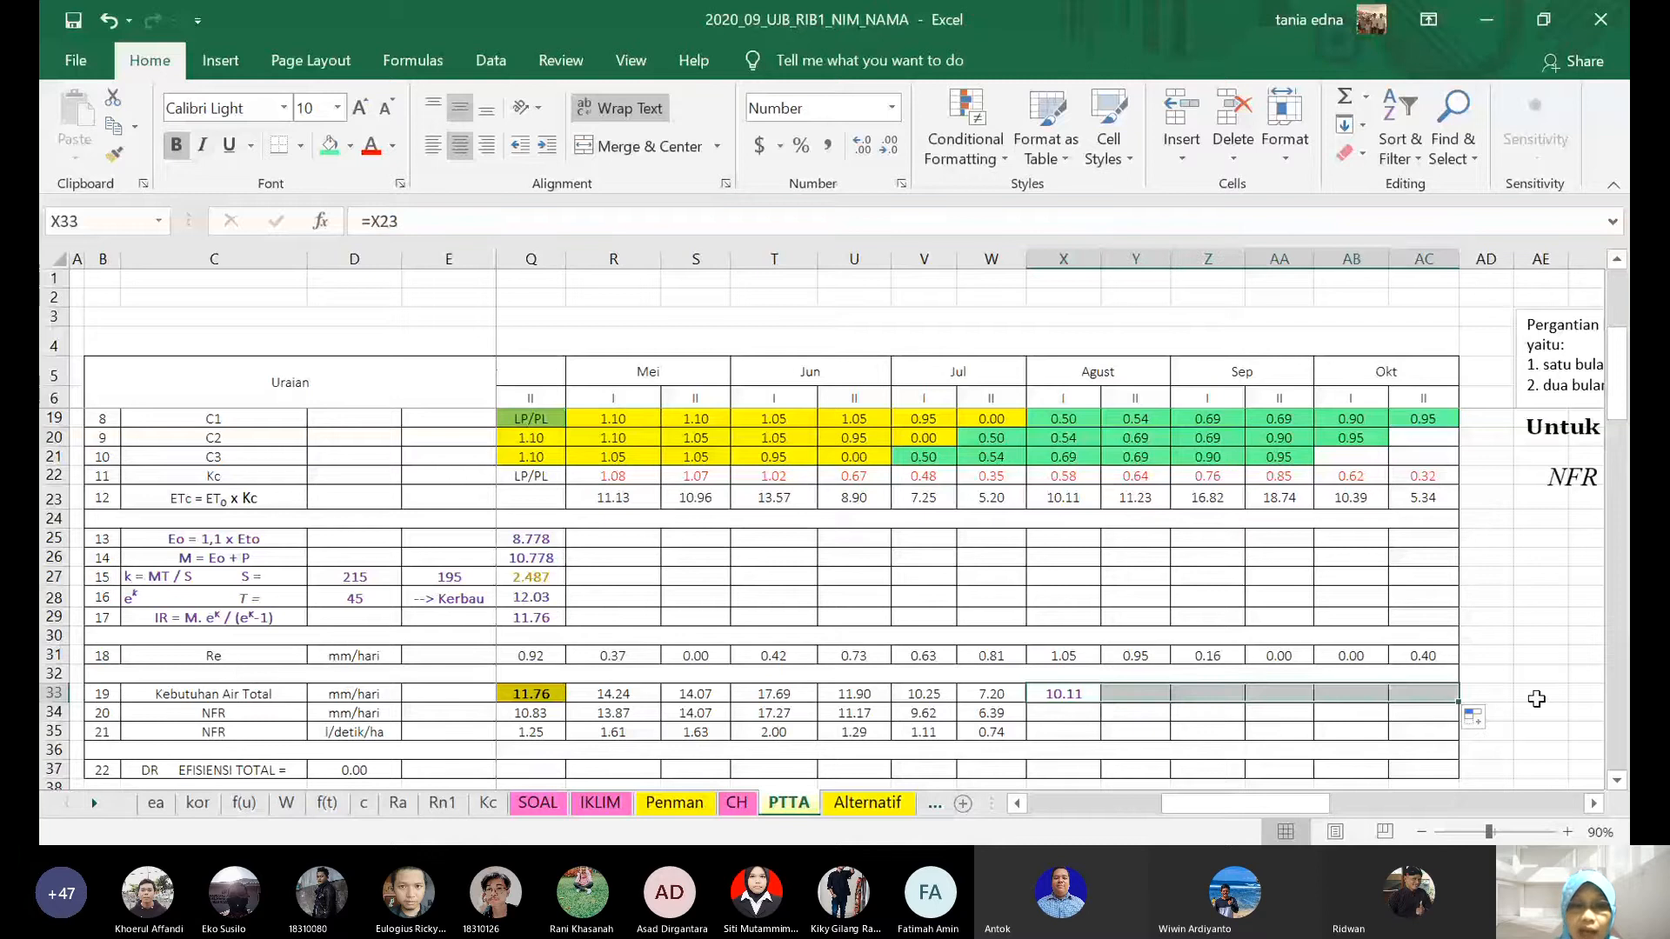
- Fill both NFR rows of Jul II (W34:W35) across to Okt II (AC34:AC35)
click(1087, 712)
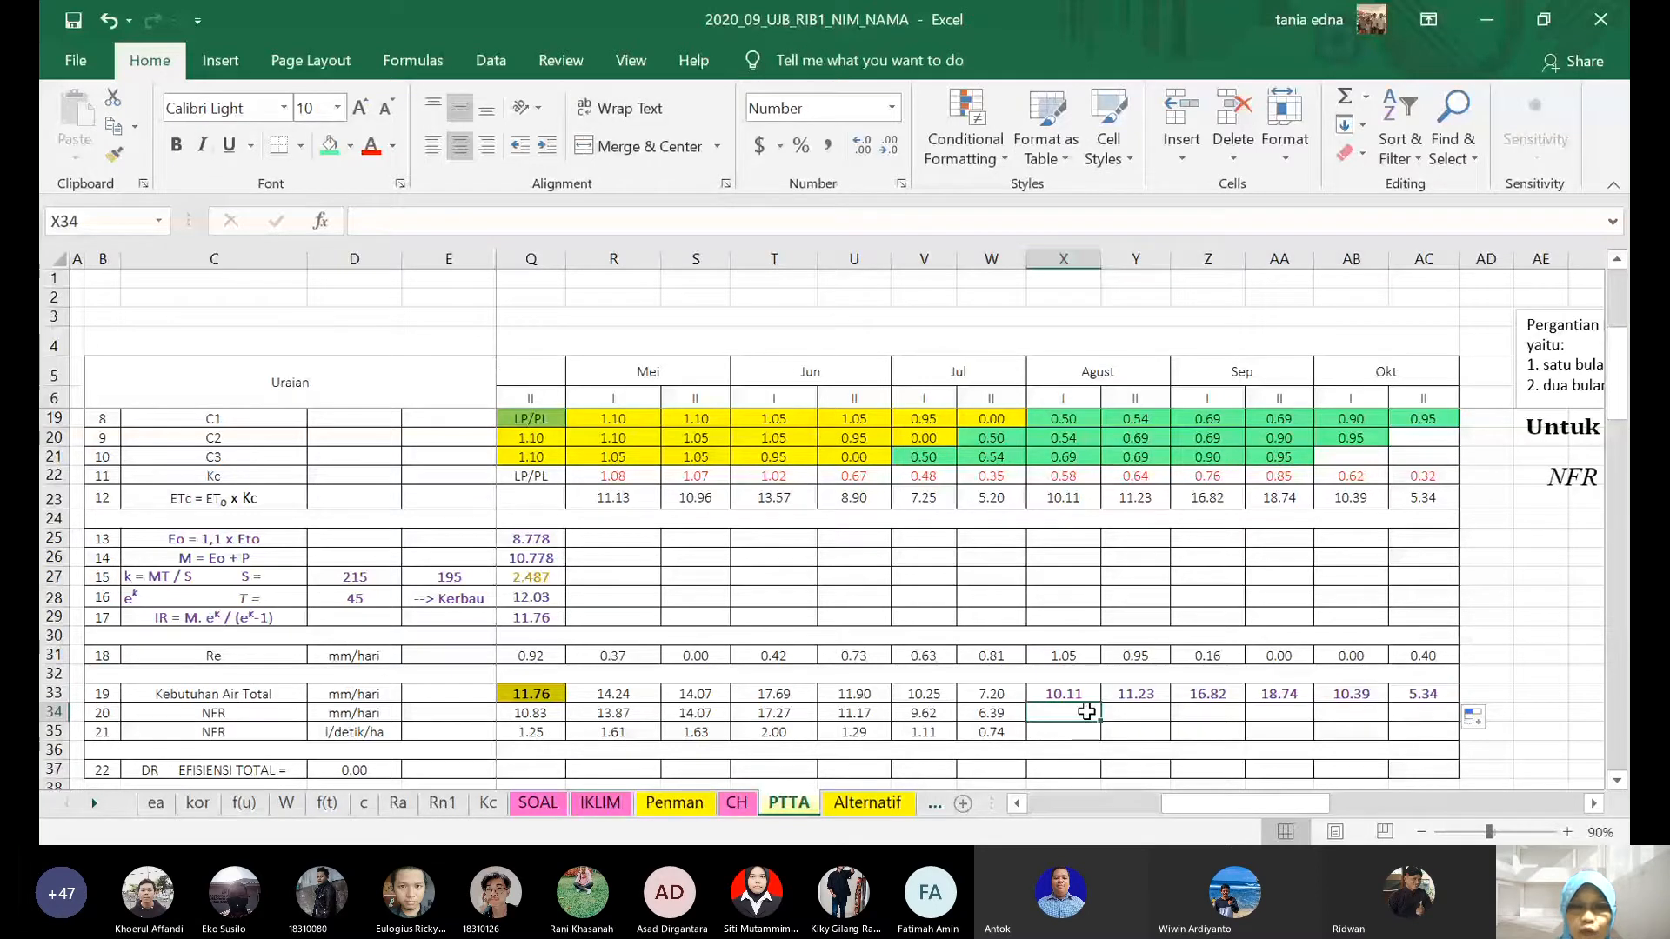
key(Left)
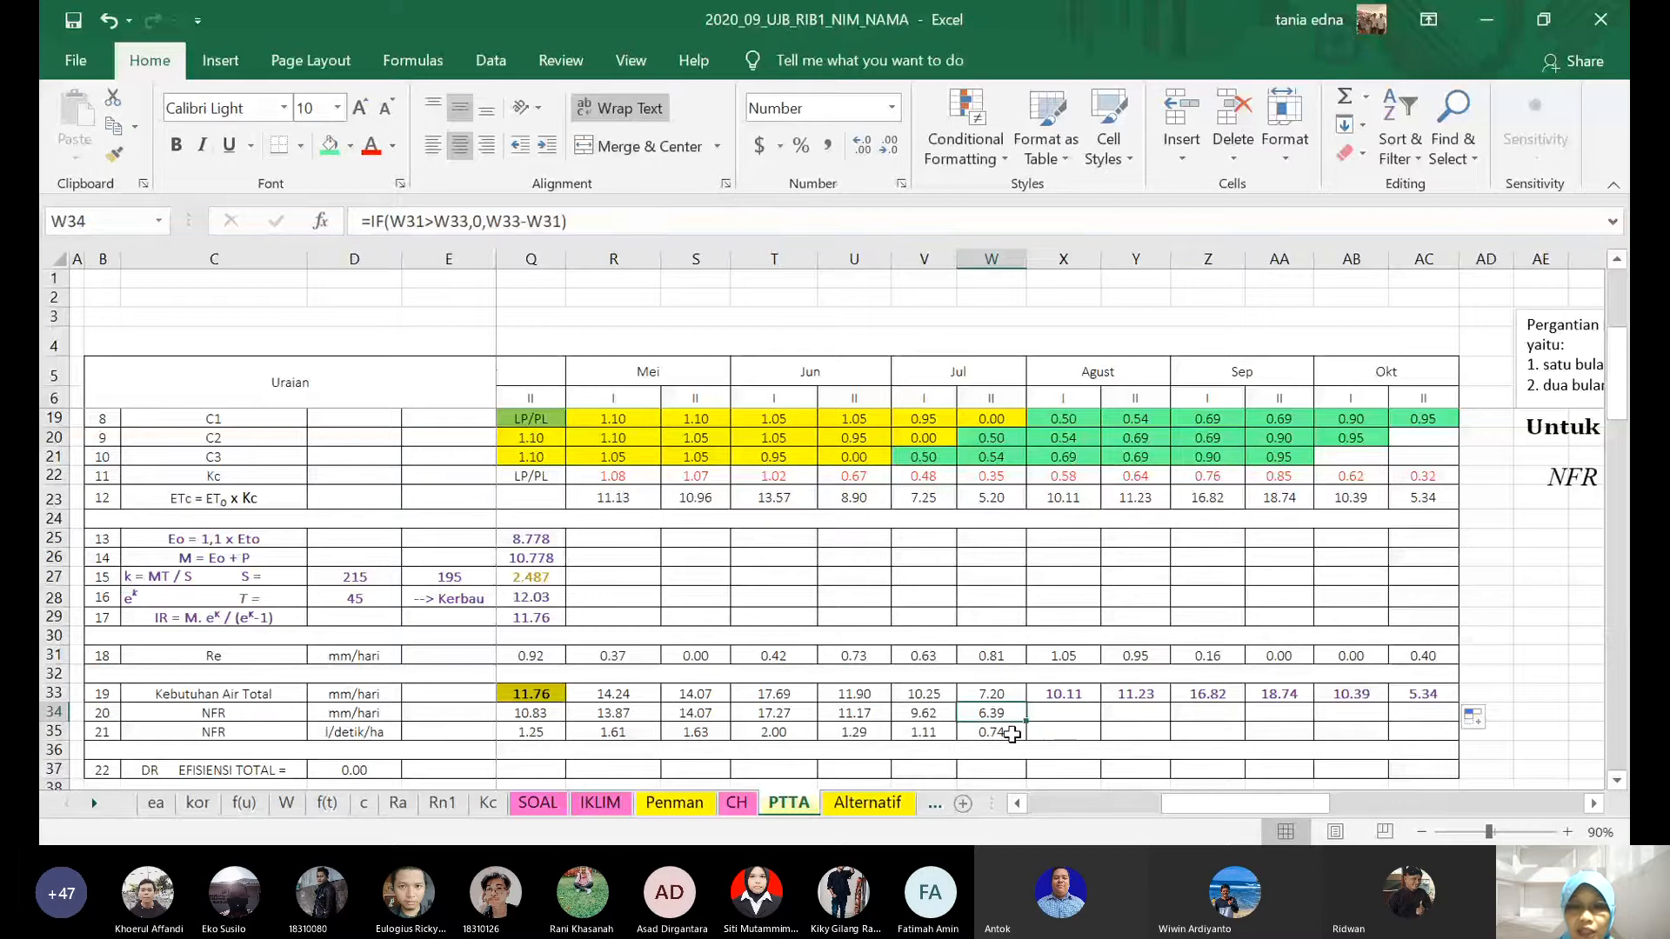
shift+click(1012, 735)
drag(1027, 740, 1253, 746)
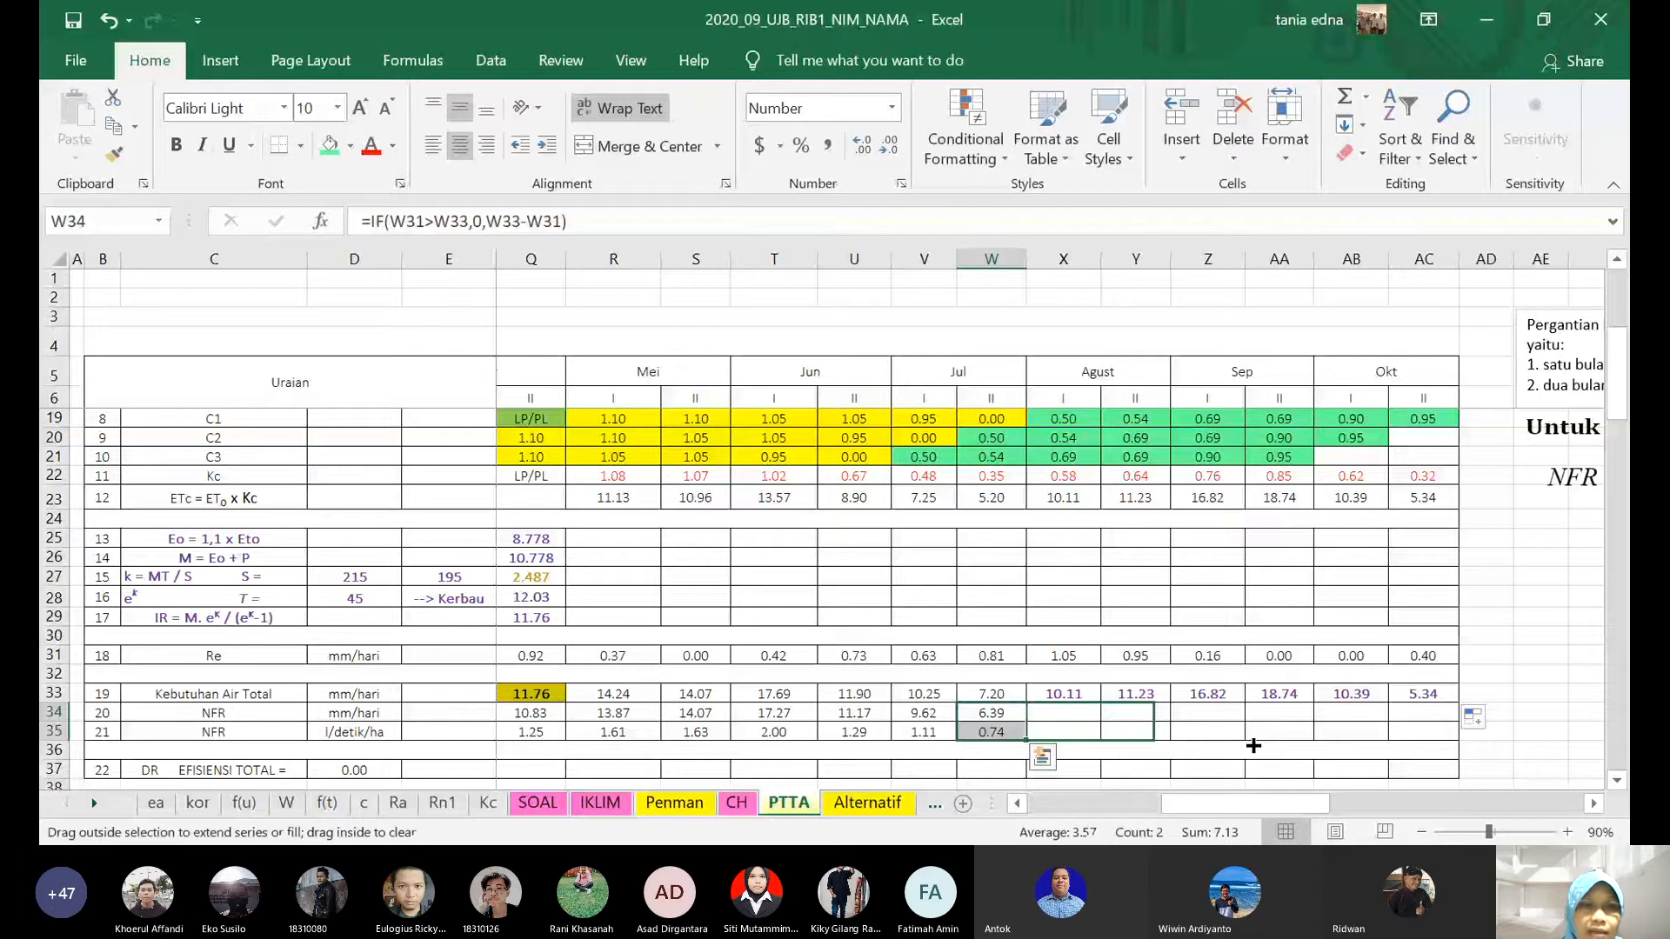
drag(1254, 746, 1426, 739)
click(1588, 656)
- Duplicate the blue arrow of Mei I and place the copy above the yellow WLR1 cell in Apr I (P14)
click(640, 70)
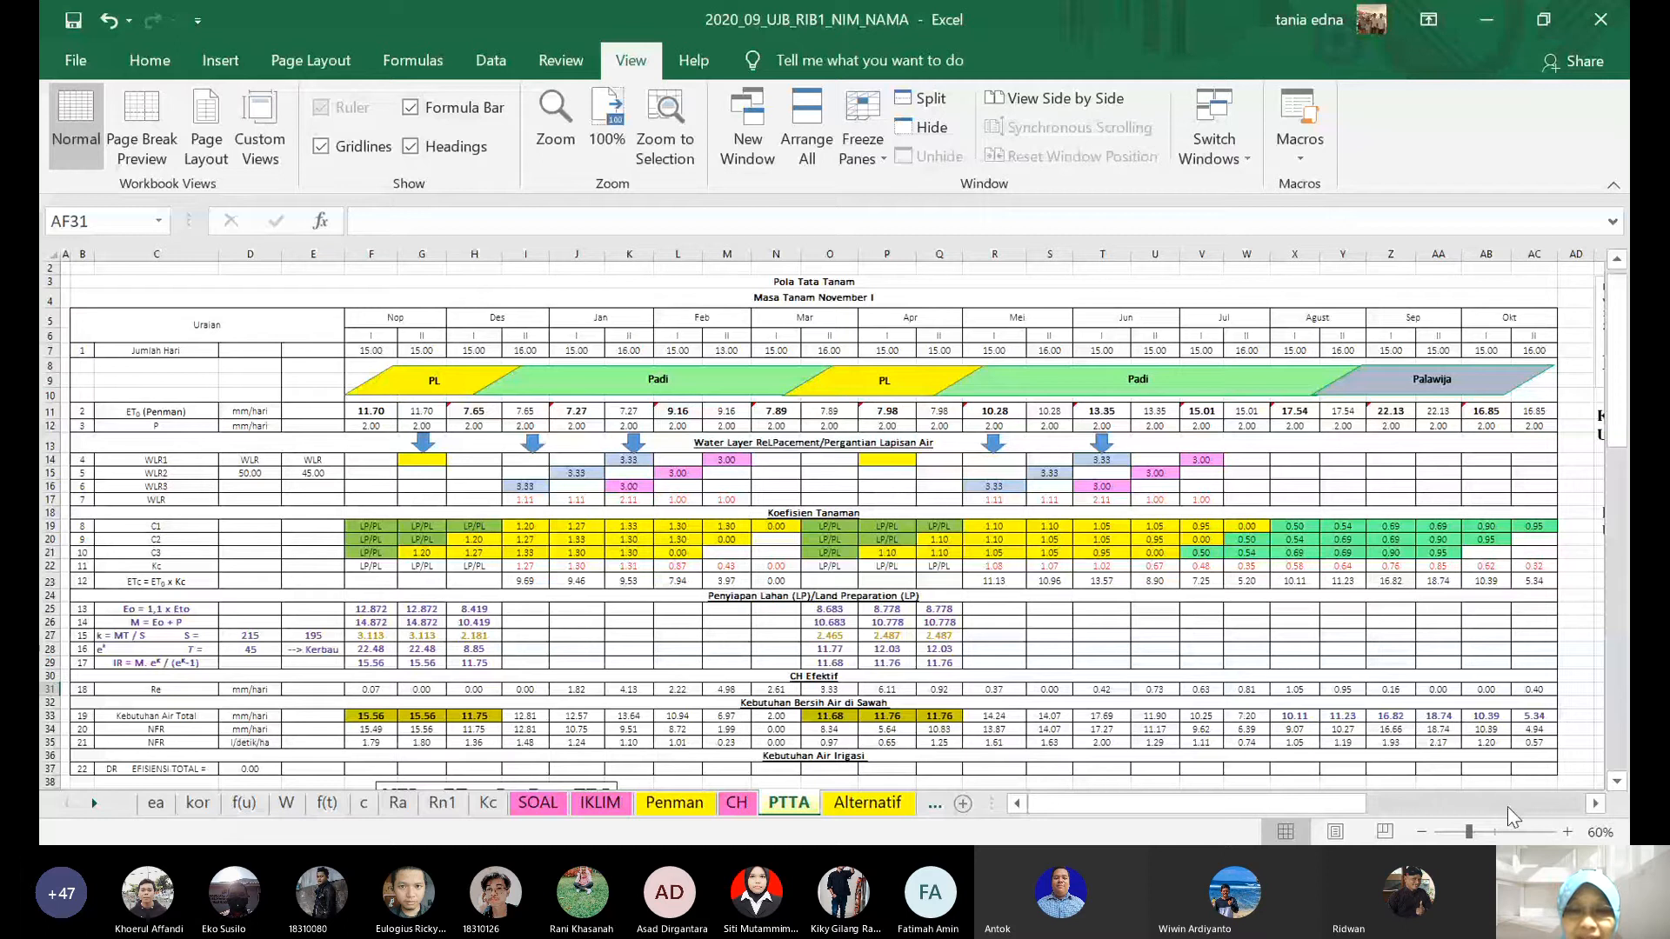
click(993, 443)
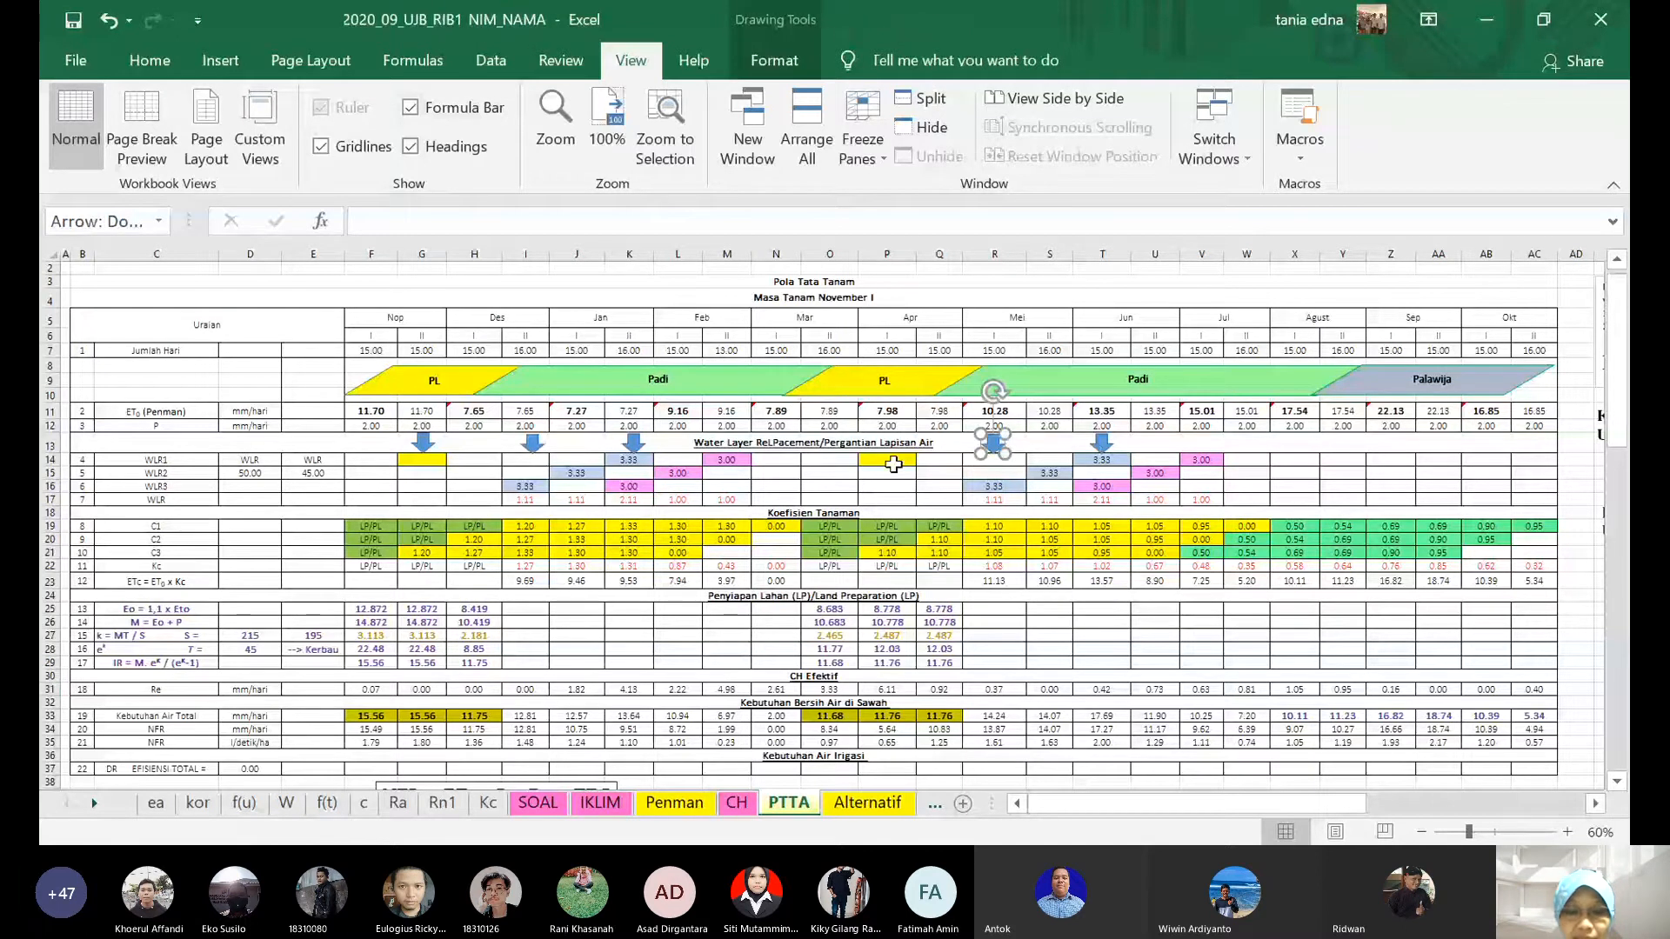
key(ctrl+v)
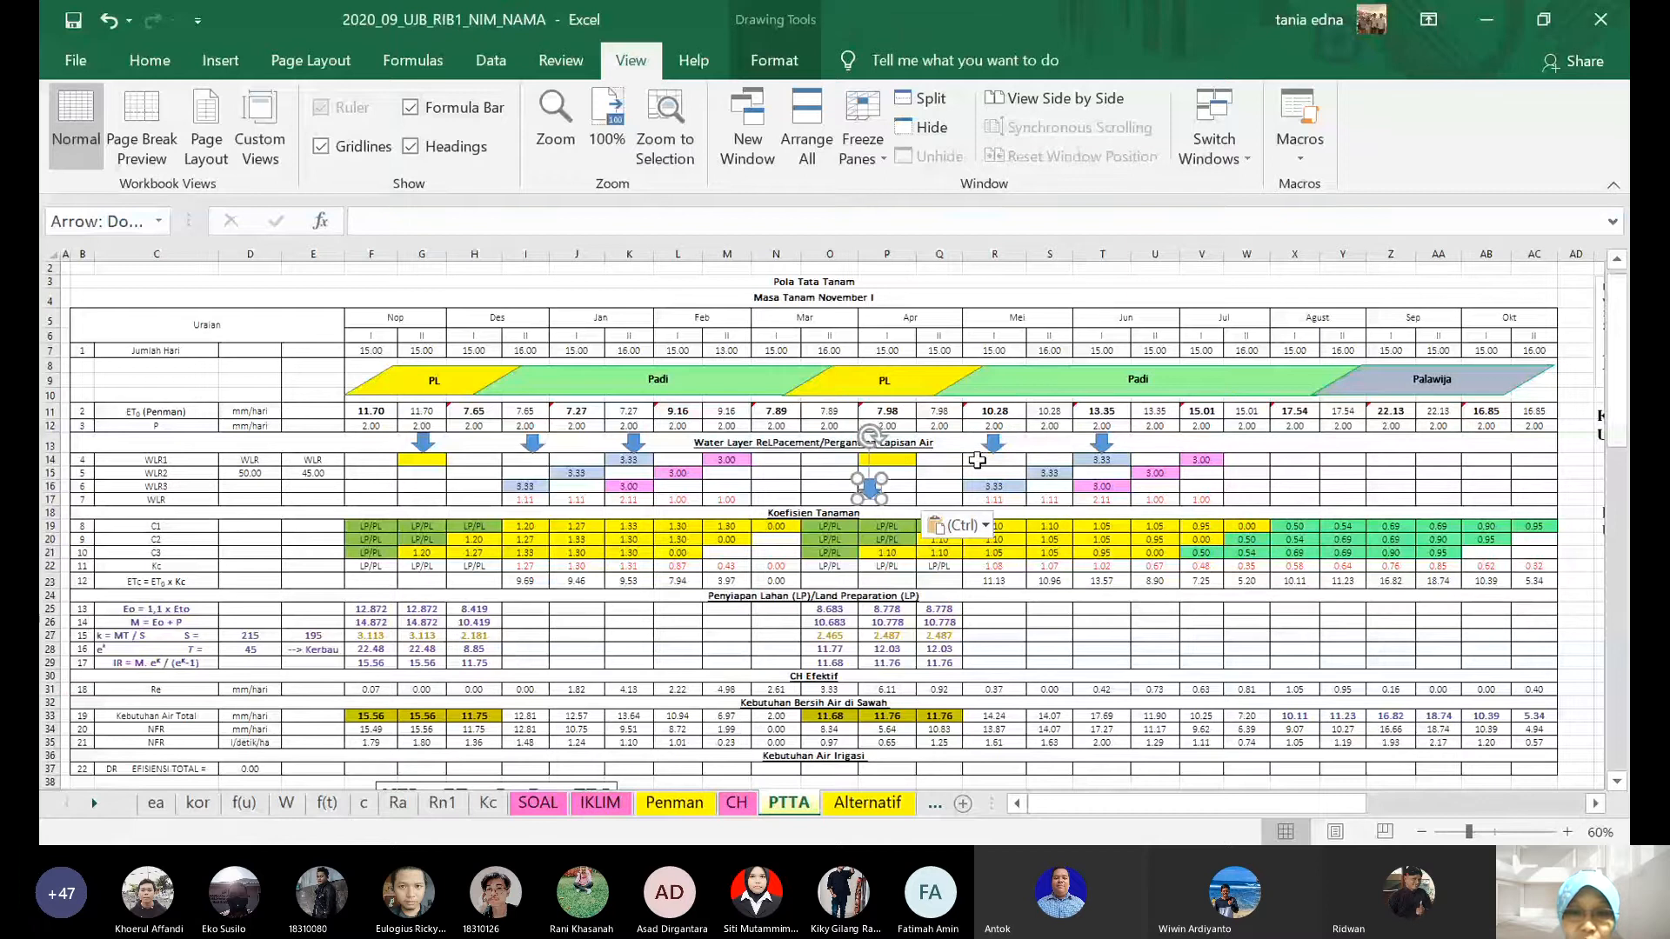
drag(870, 489, 888, 447)
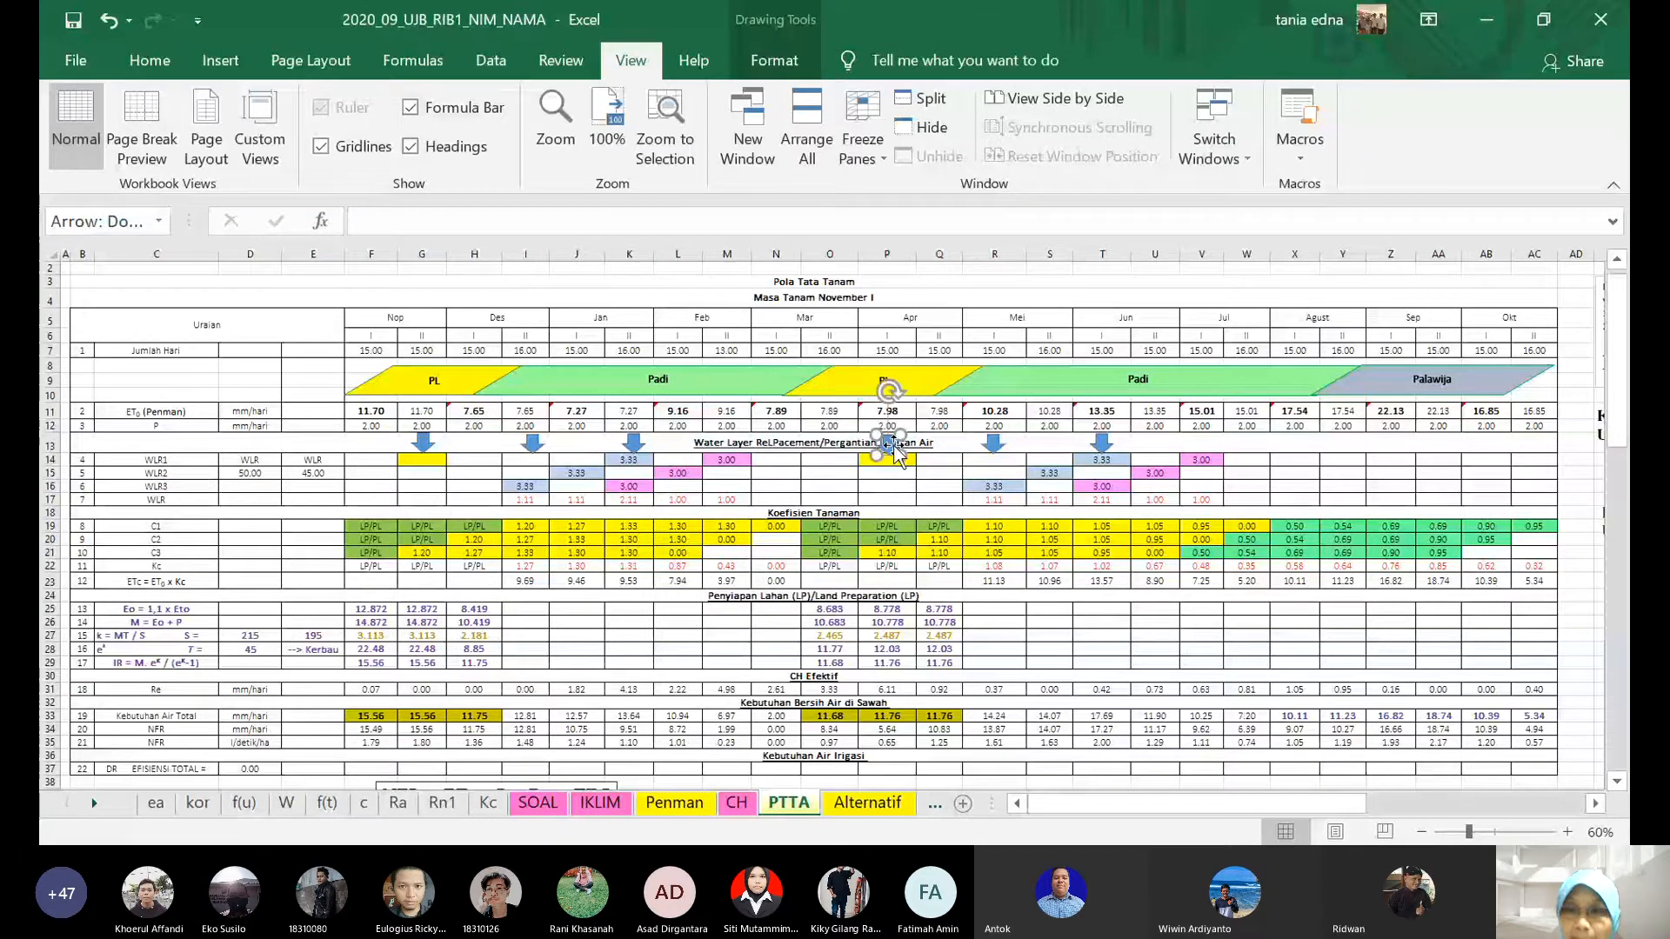
click(1579, 528)
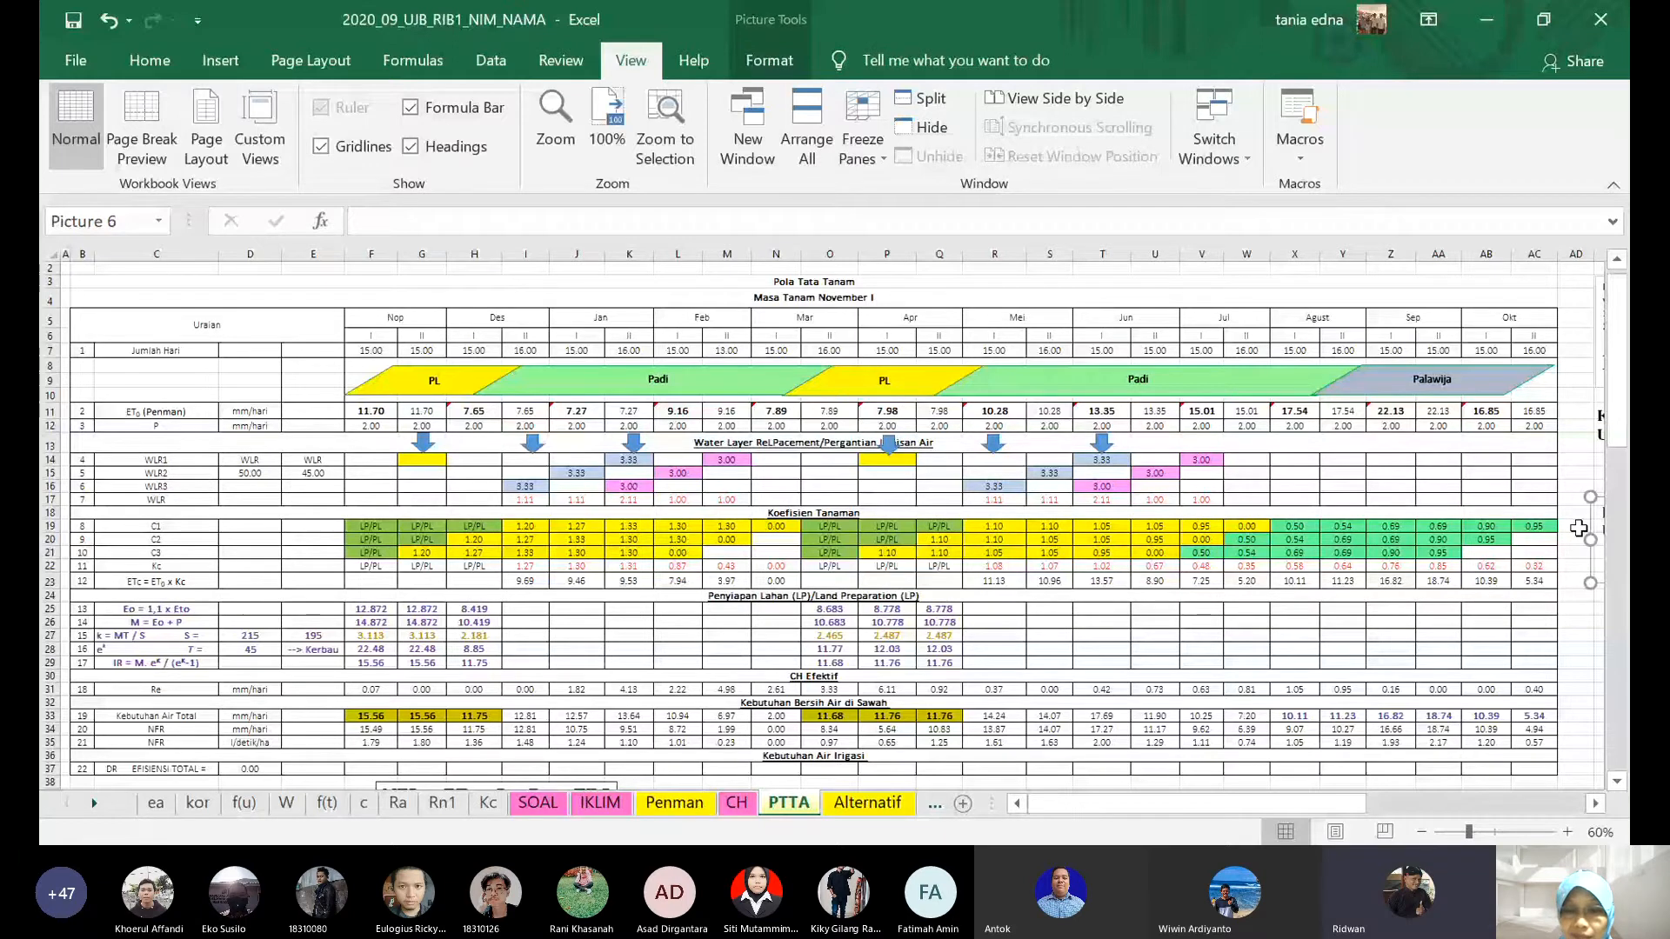
click(1594, 461)
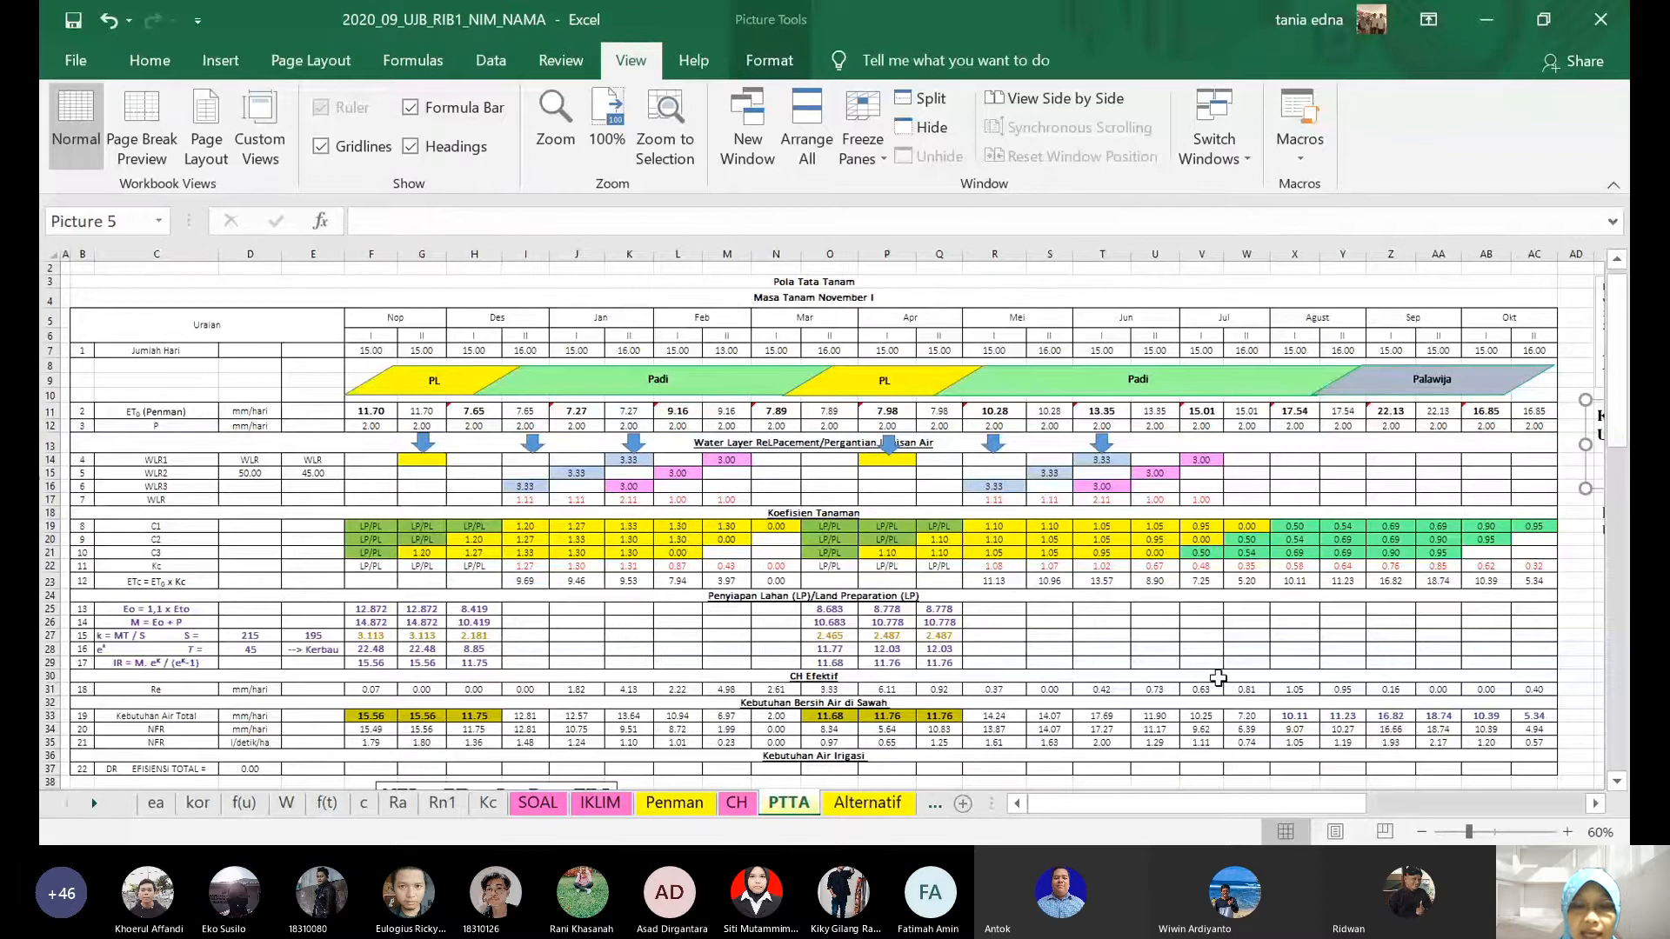
- Add a new sheet after PTTA and name it PTTB
click(963, 805)
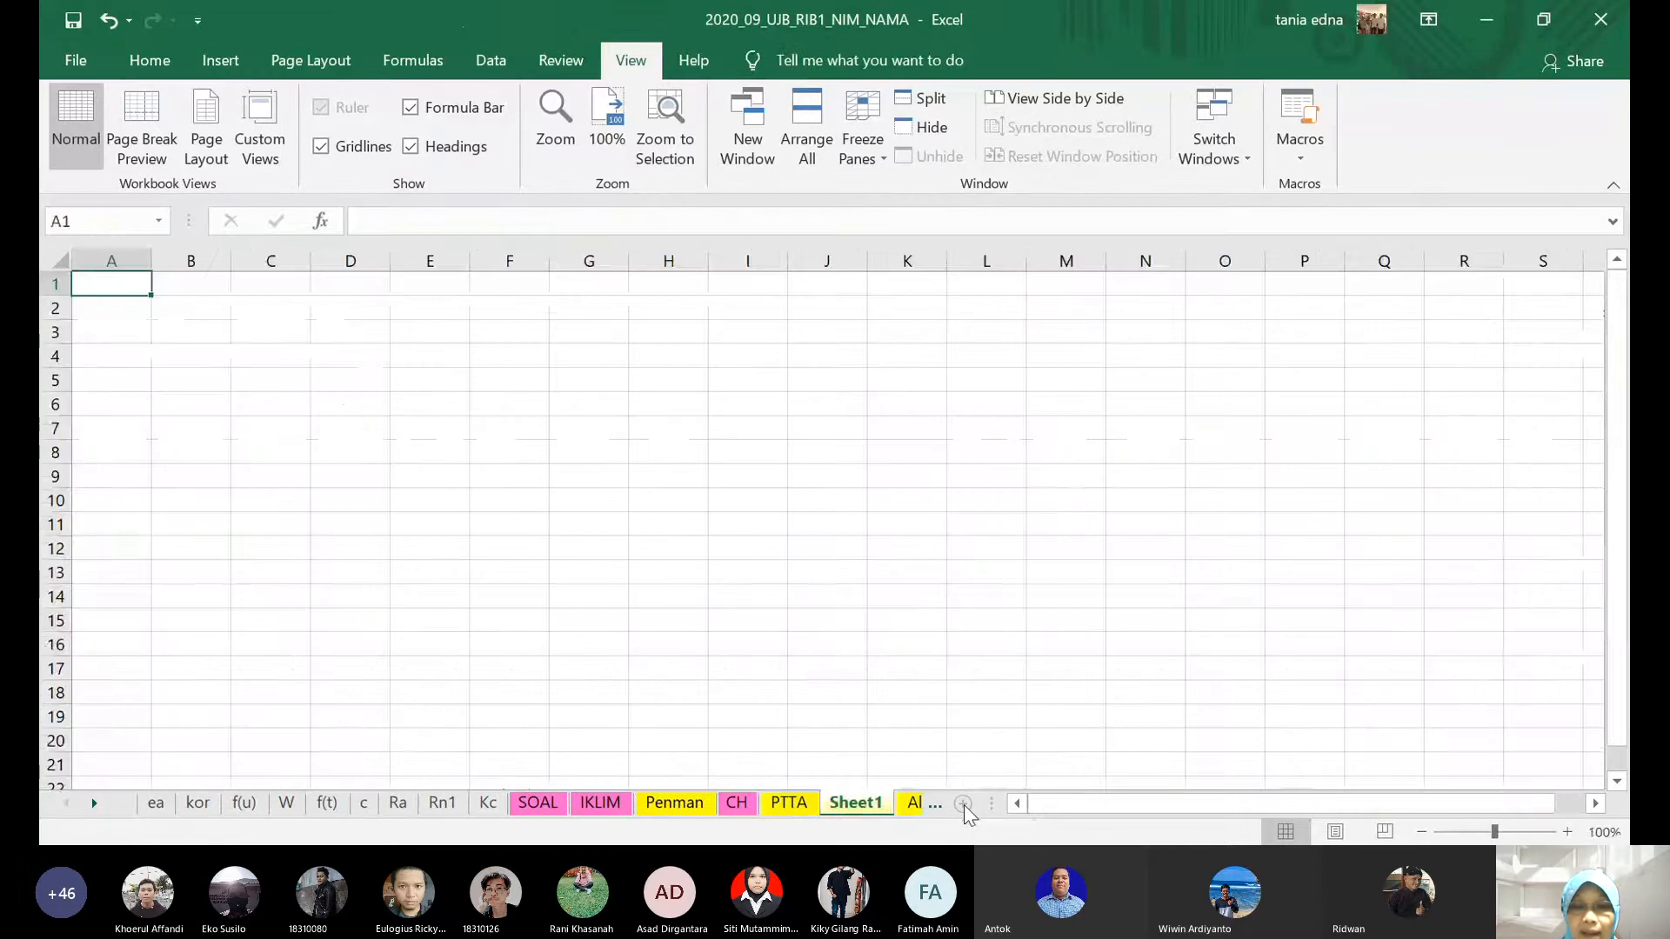
double_click(861, 802)
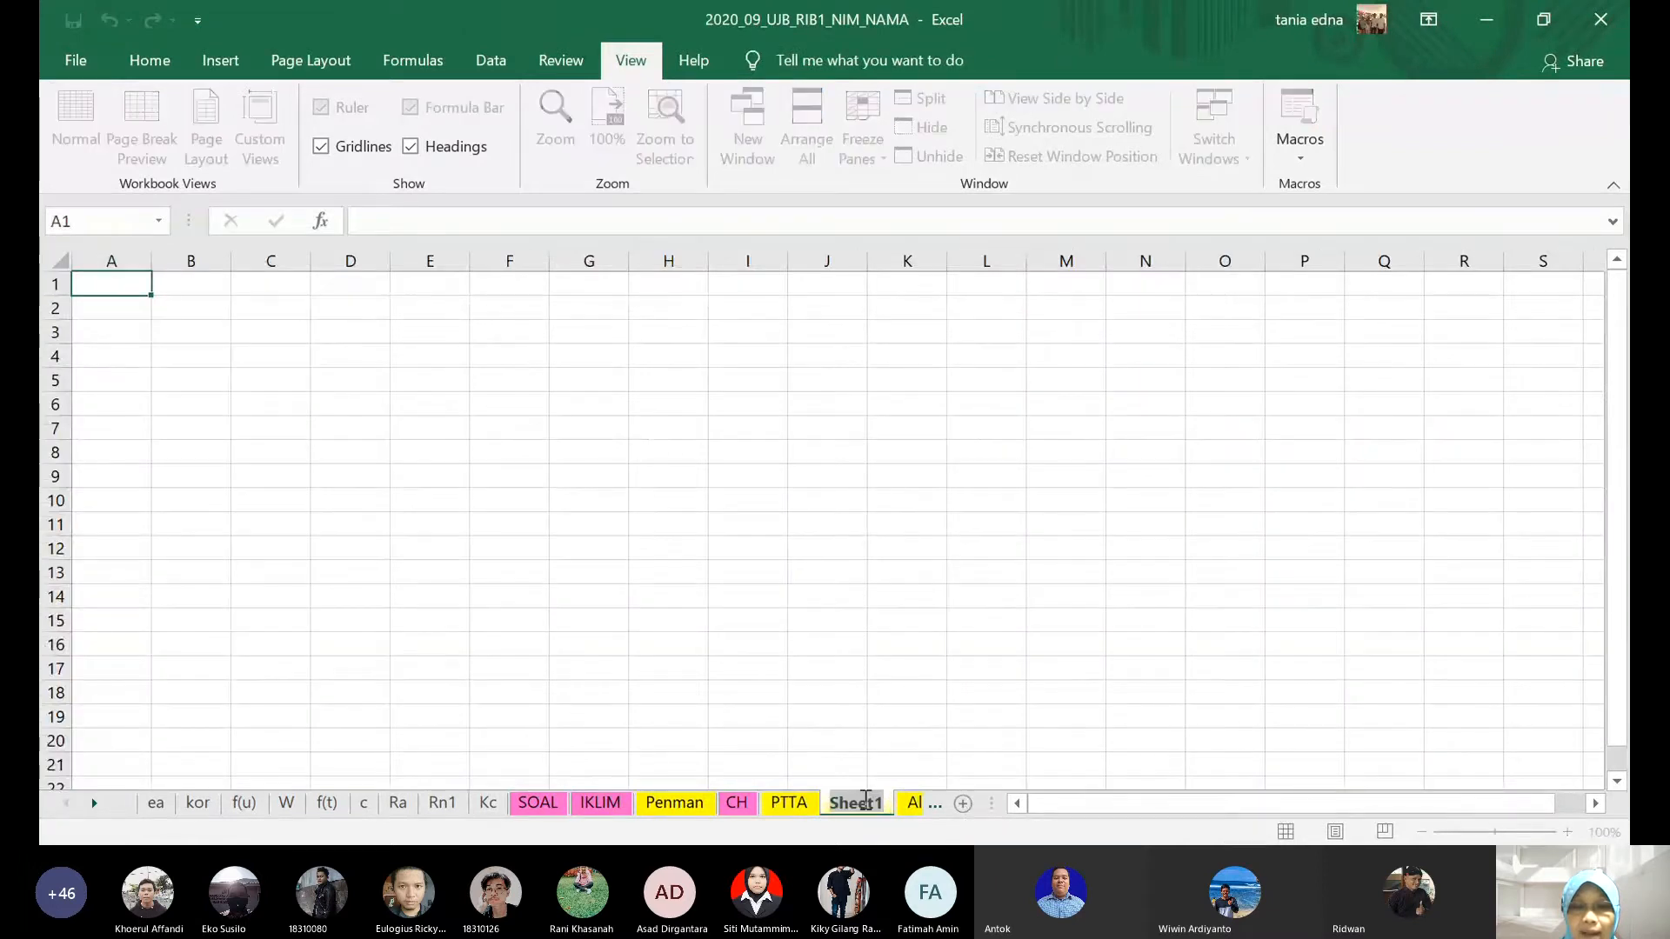
text(PTTB)
key(Return)
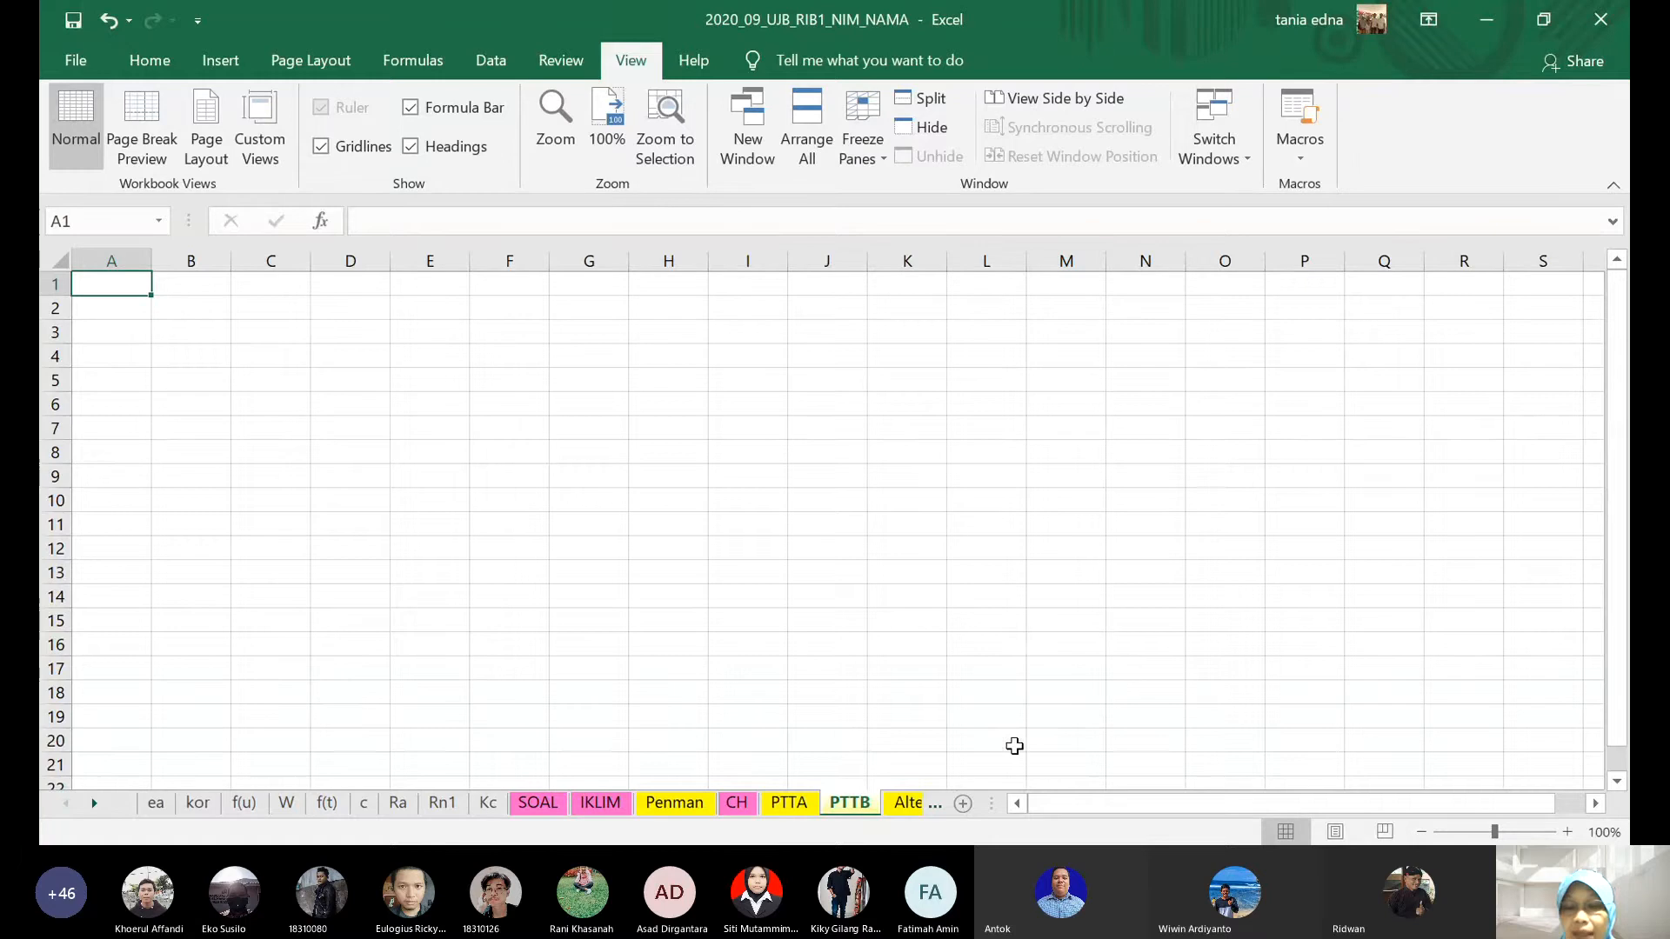
- Copy the entire PTTA sheet and paste it into PTTB starting at cell A1
click(800, 804)
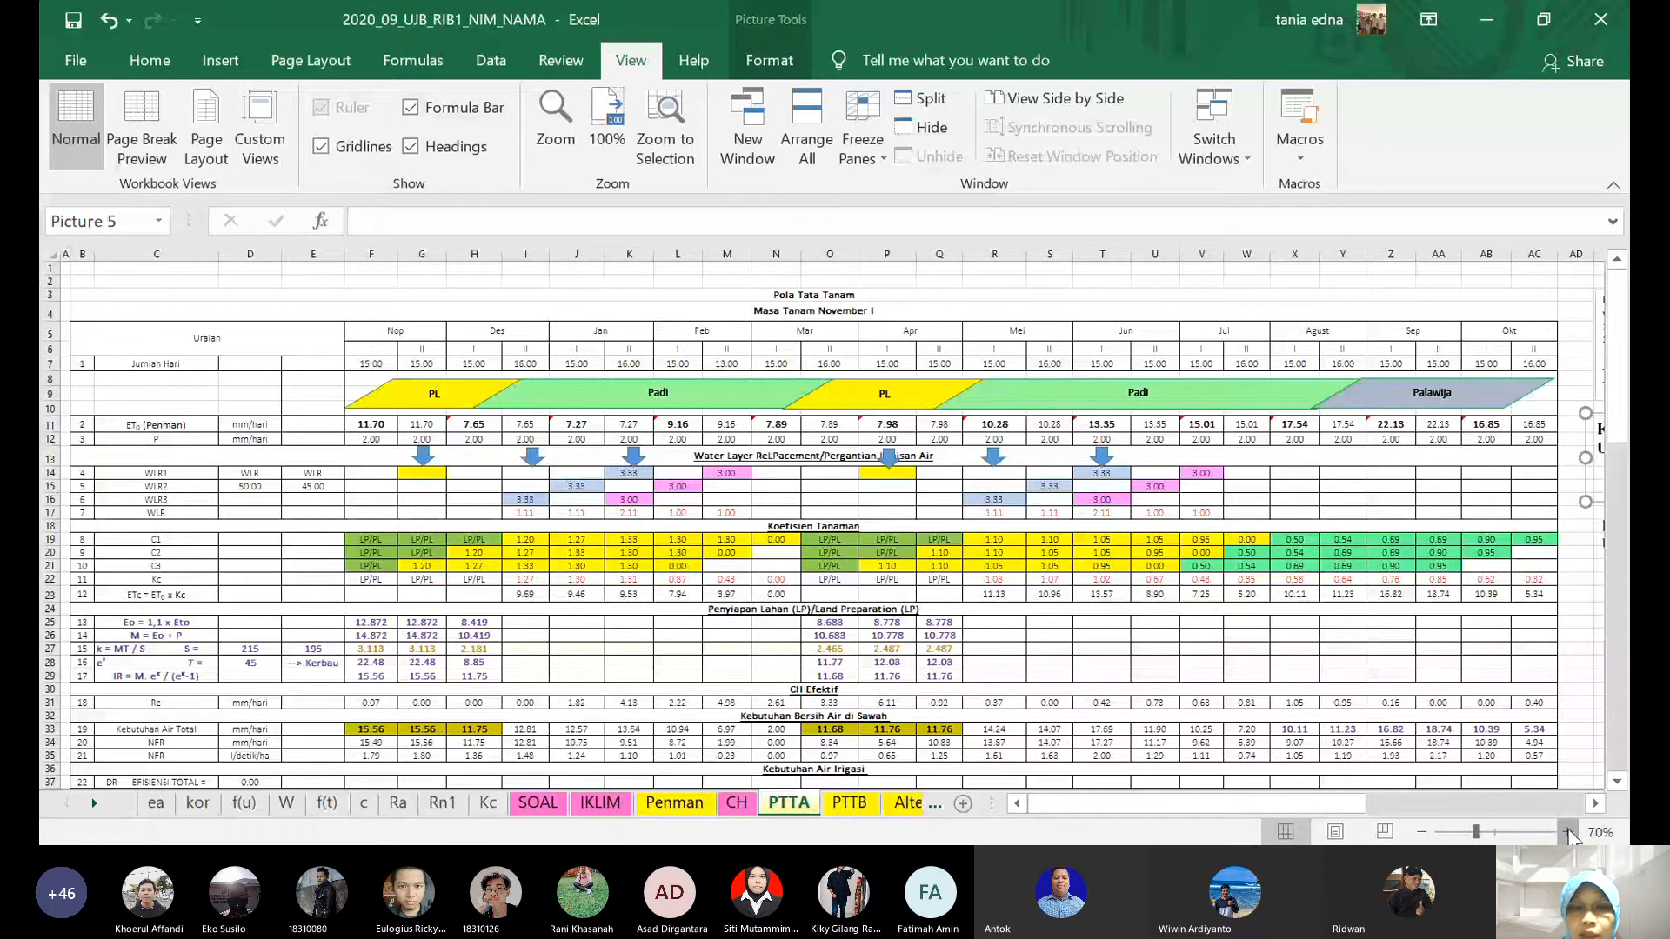
drag(1469, 833, 1483, 832)
drag(1383, 804, 1061, 805)
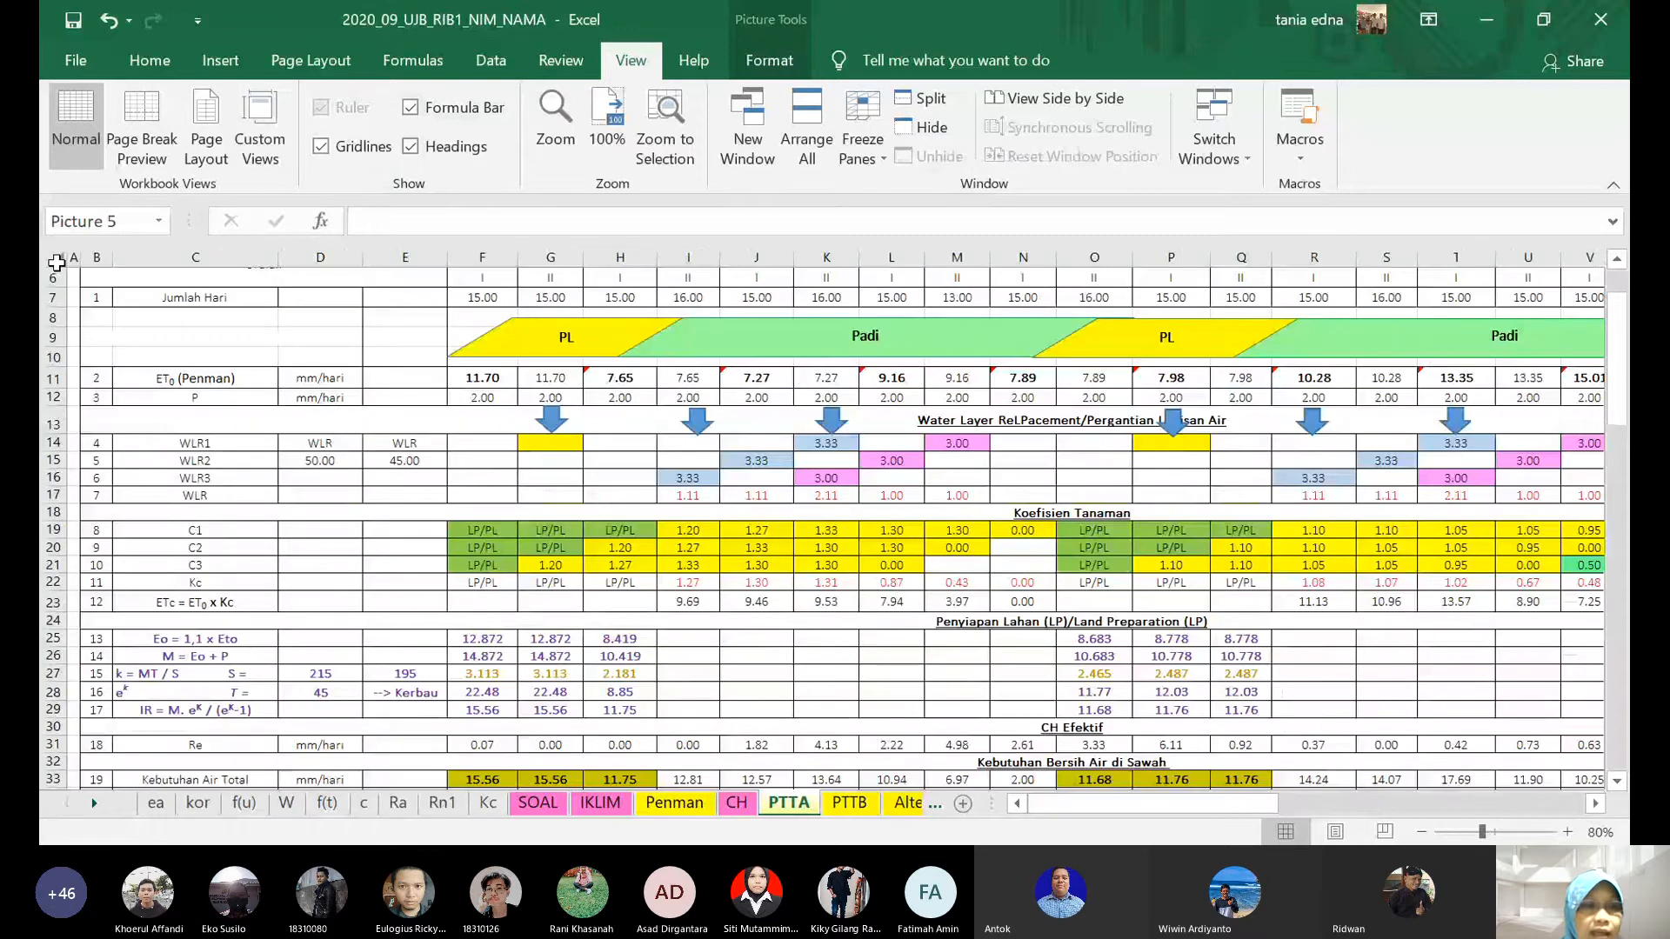
click(57, 262)
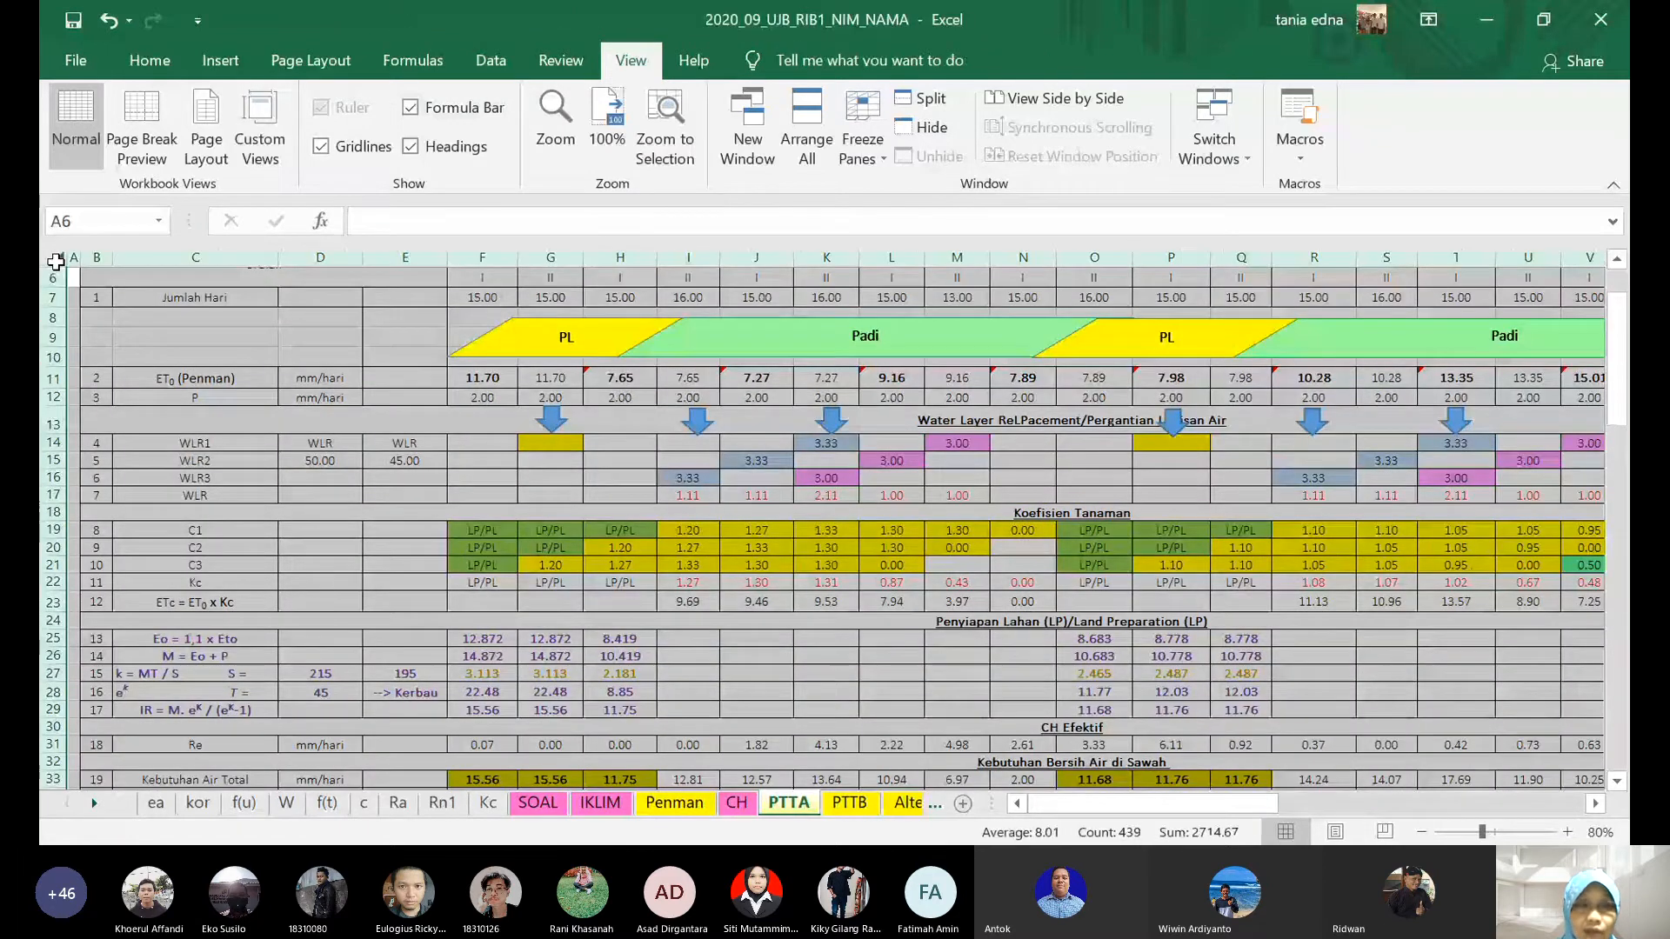
key(ctrl+c)
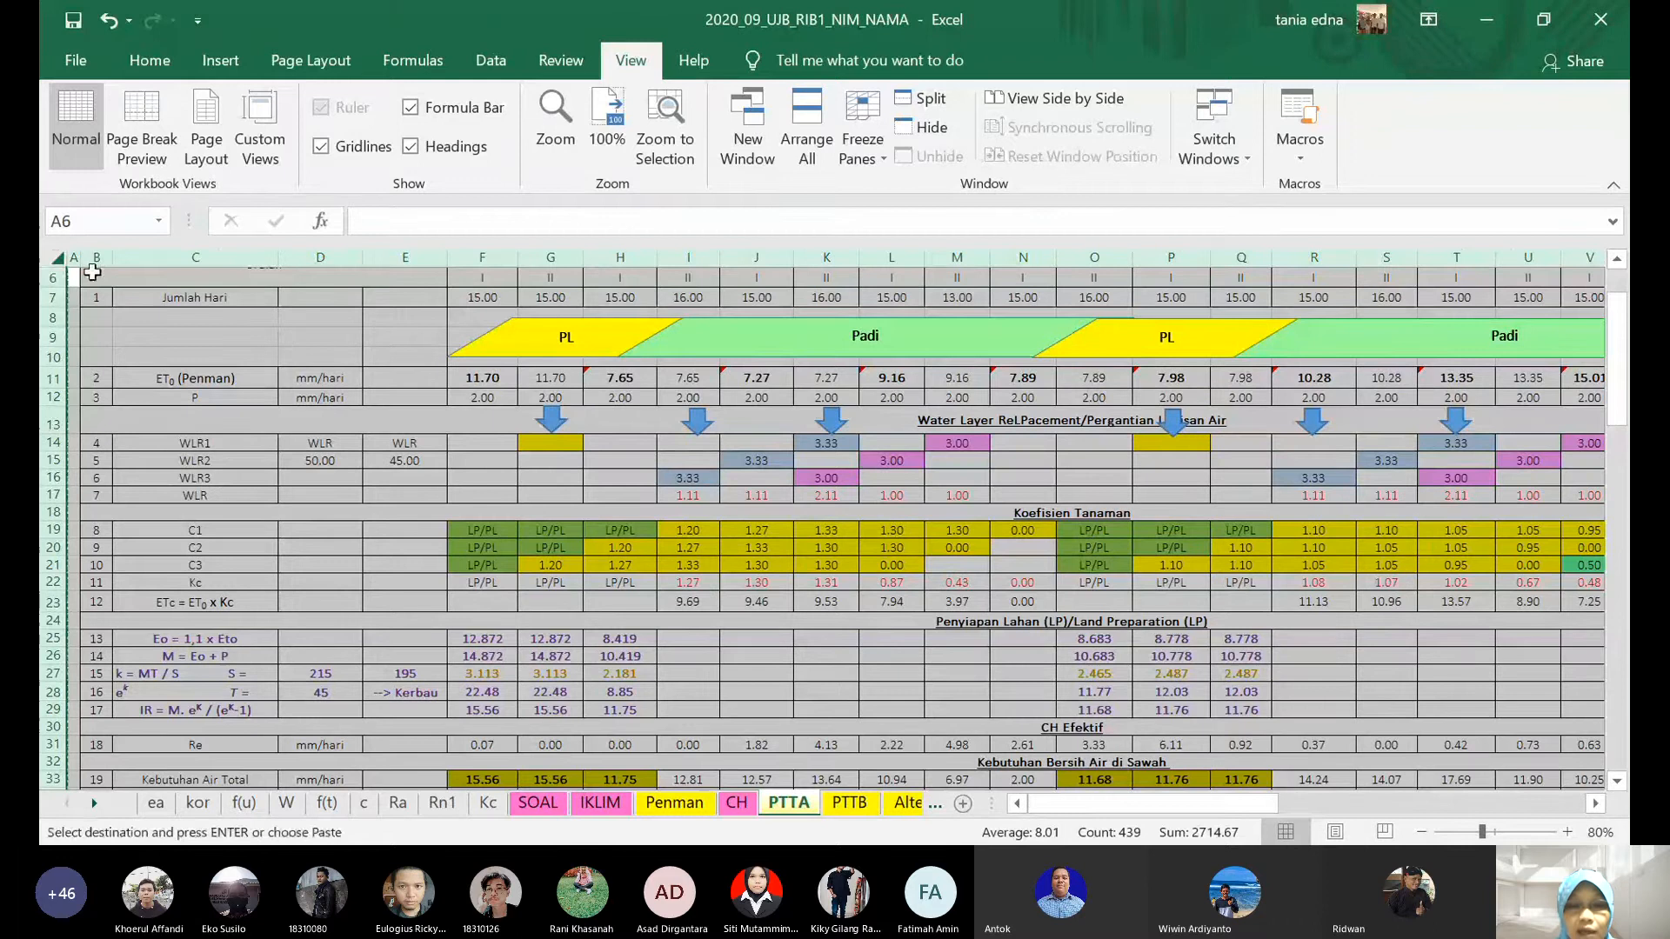
click(857, 802)
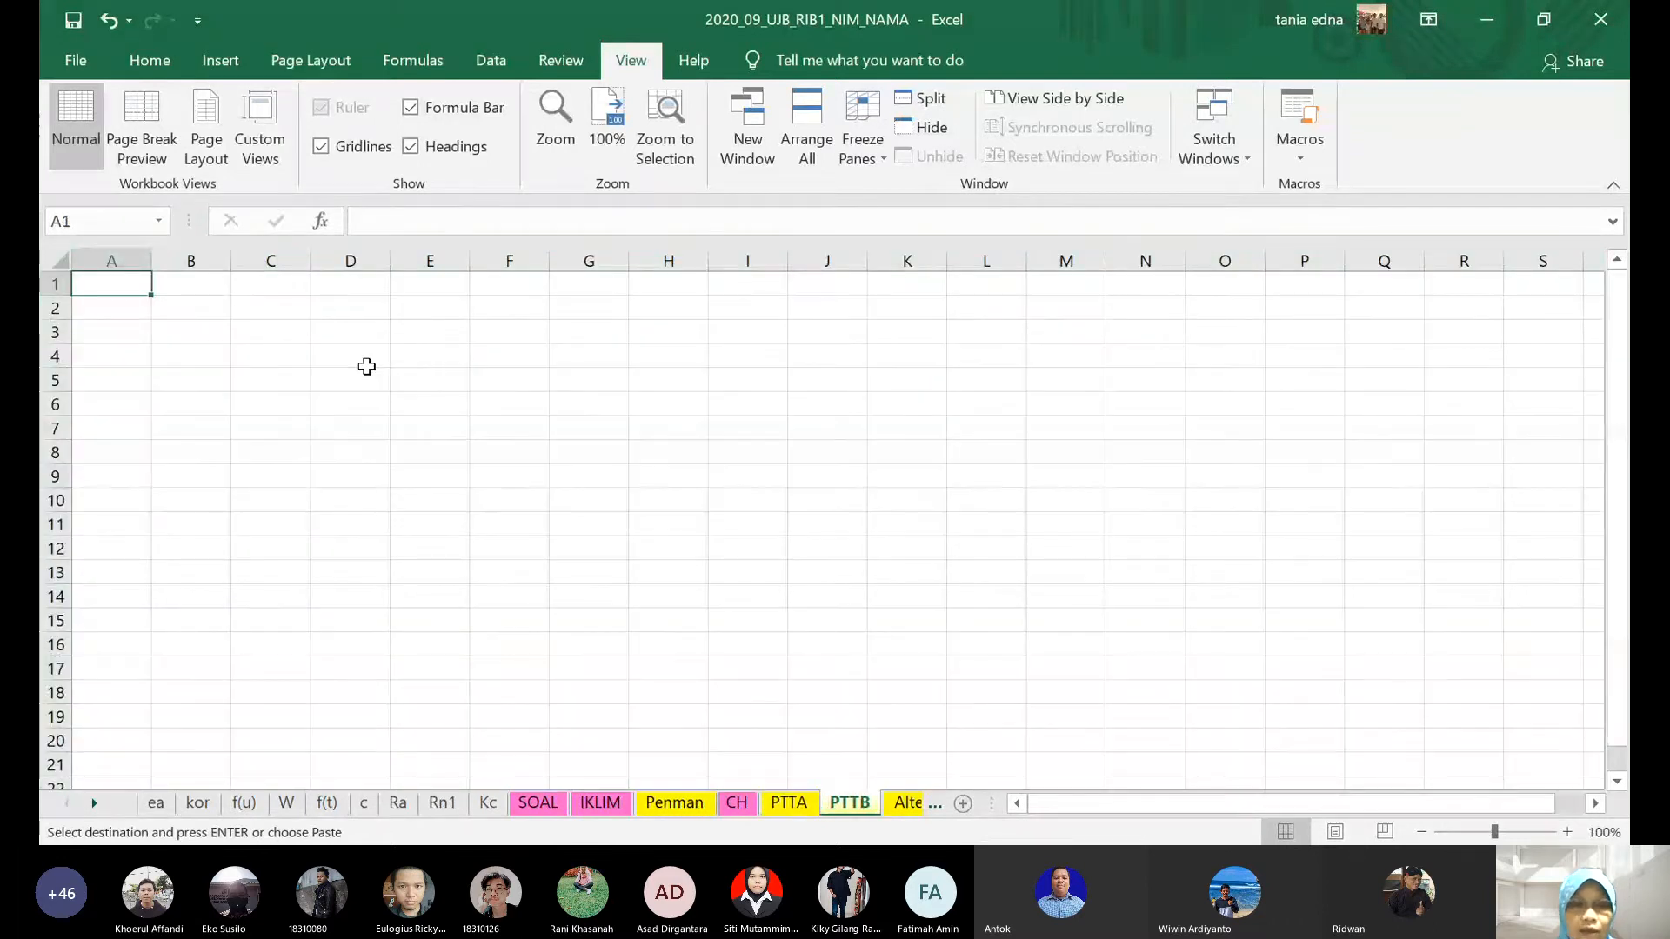
key(ctrl+v)
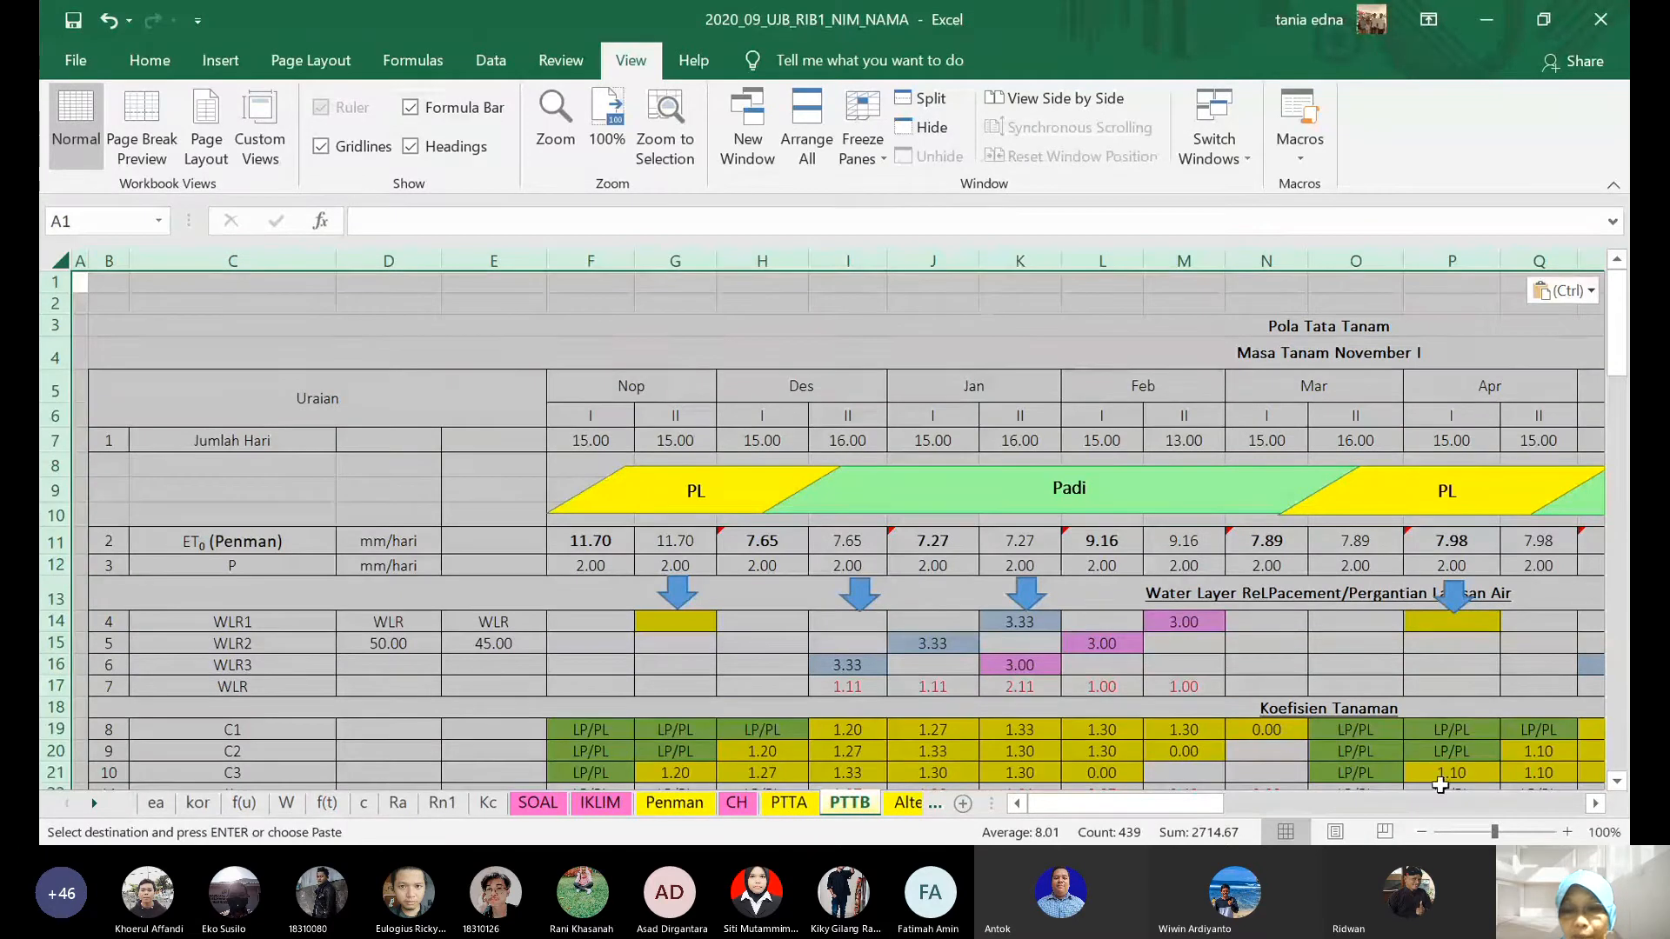
click(1421, 833)
click(1422, 833)
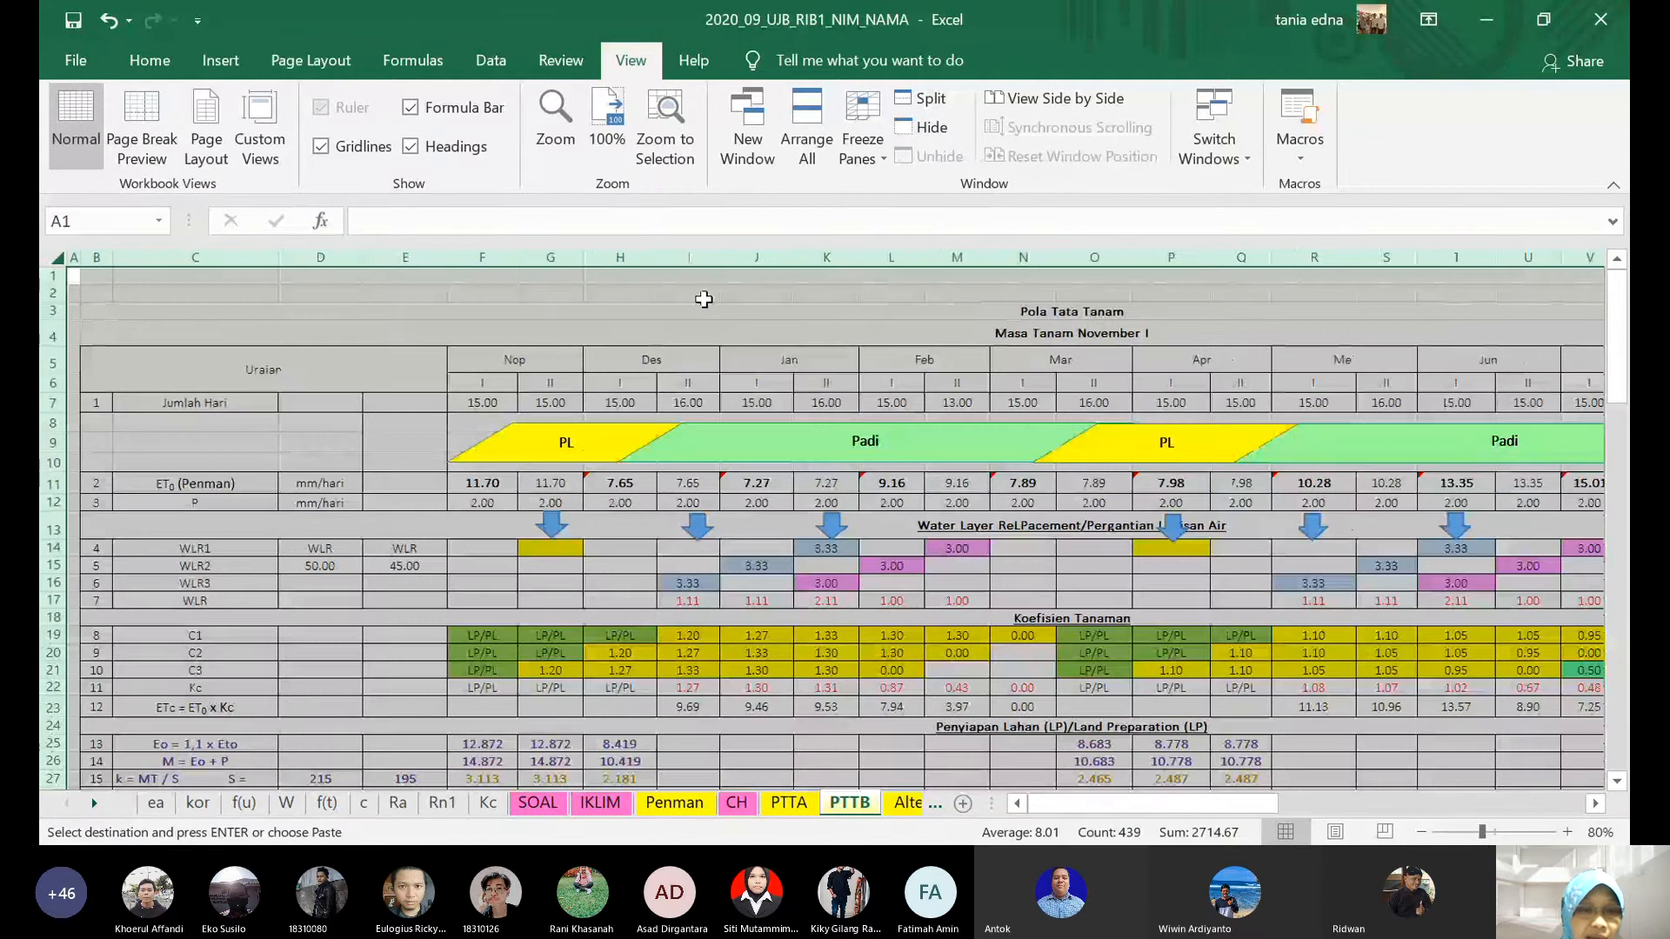
click(704, 301)
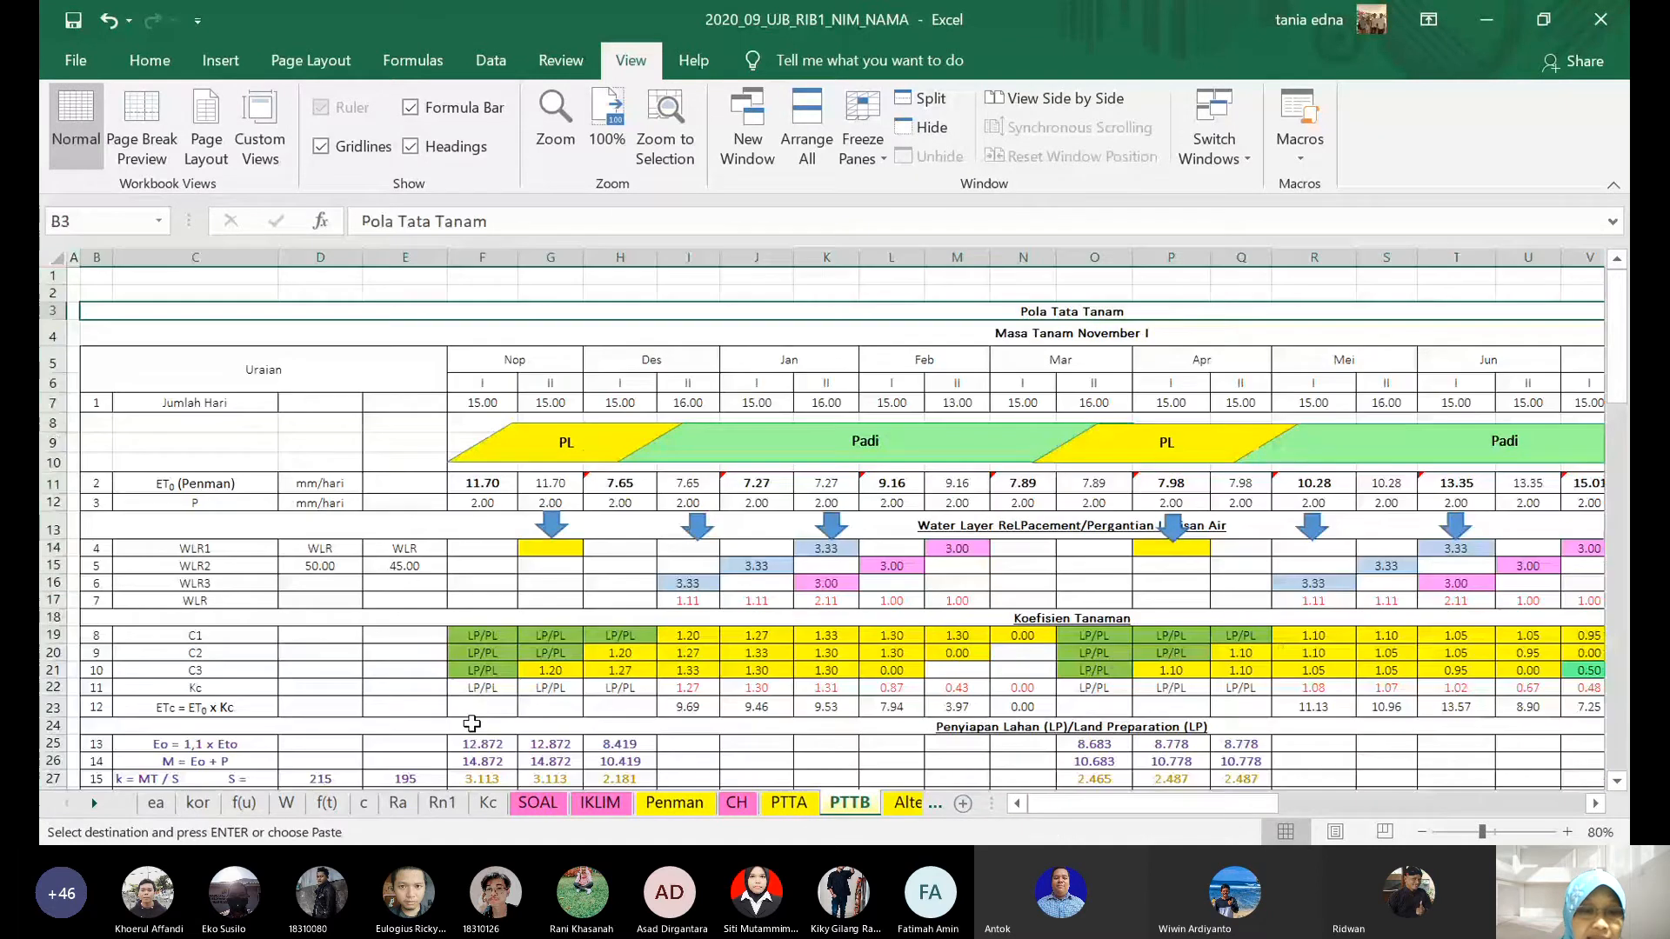
- Check the planting dates in the SOAL sheet and change the PTTB subtitle in B4 to "Masa Tanam November II"
click(538, 803)
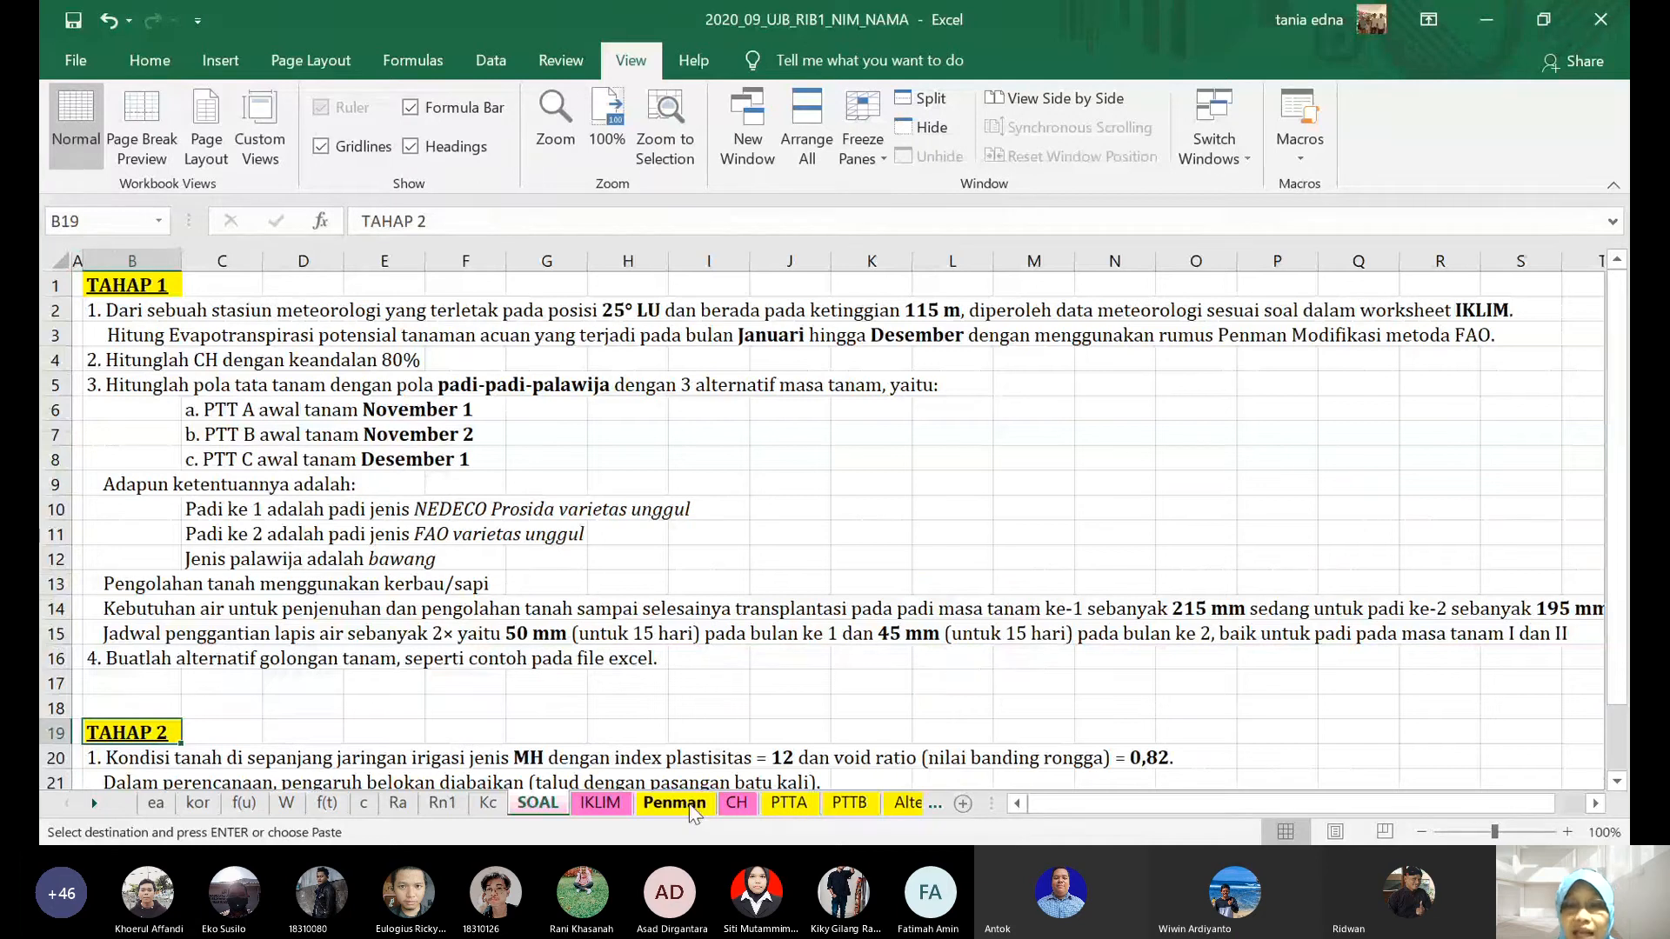
click(612, 224)
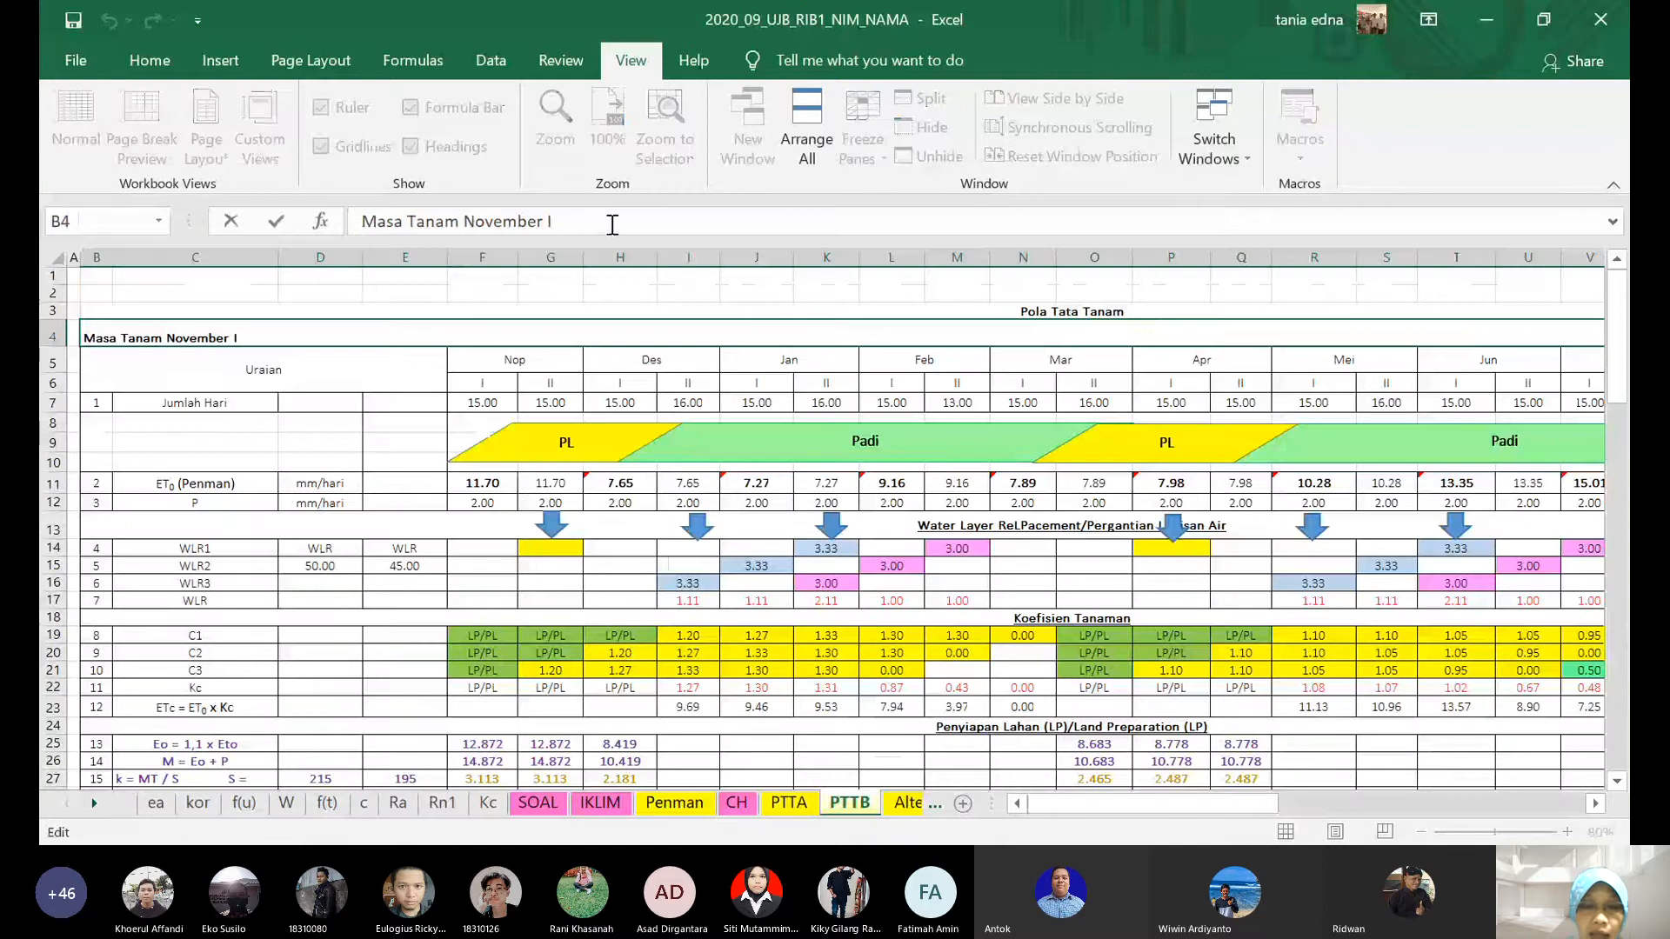
text(I)
key(Return)
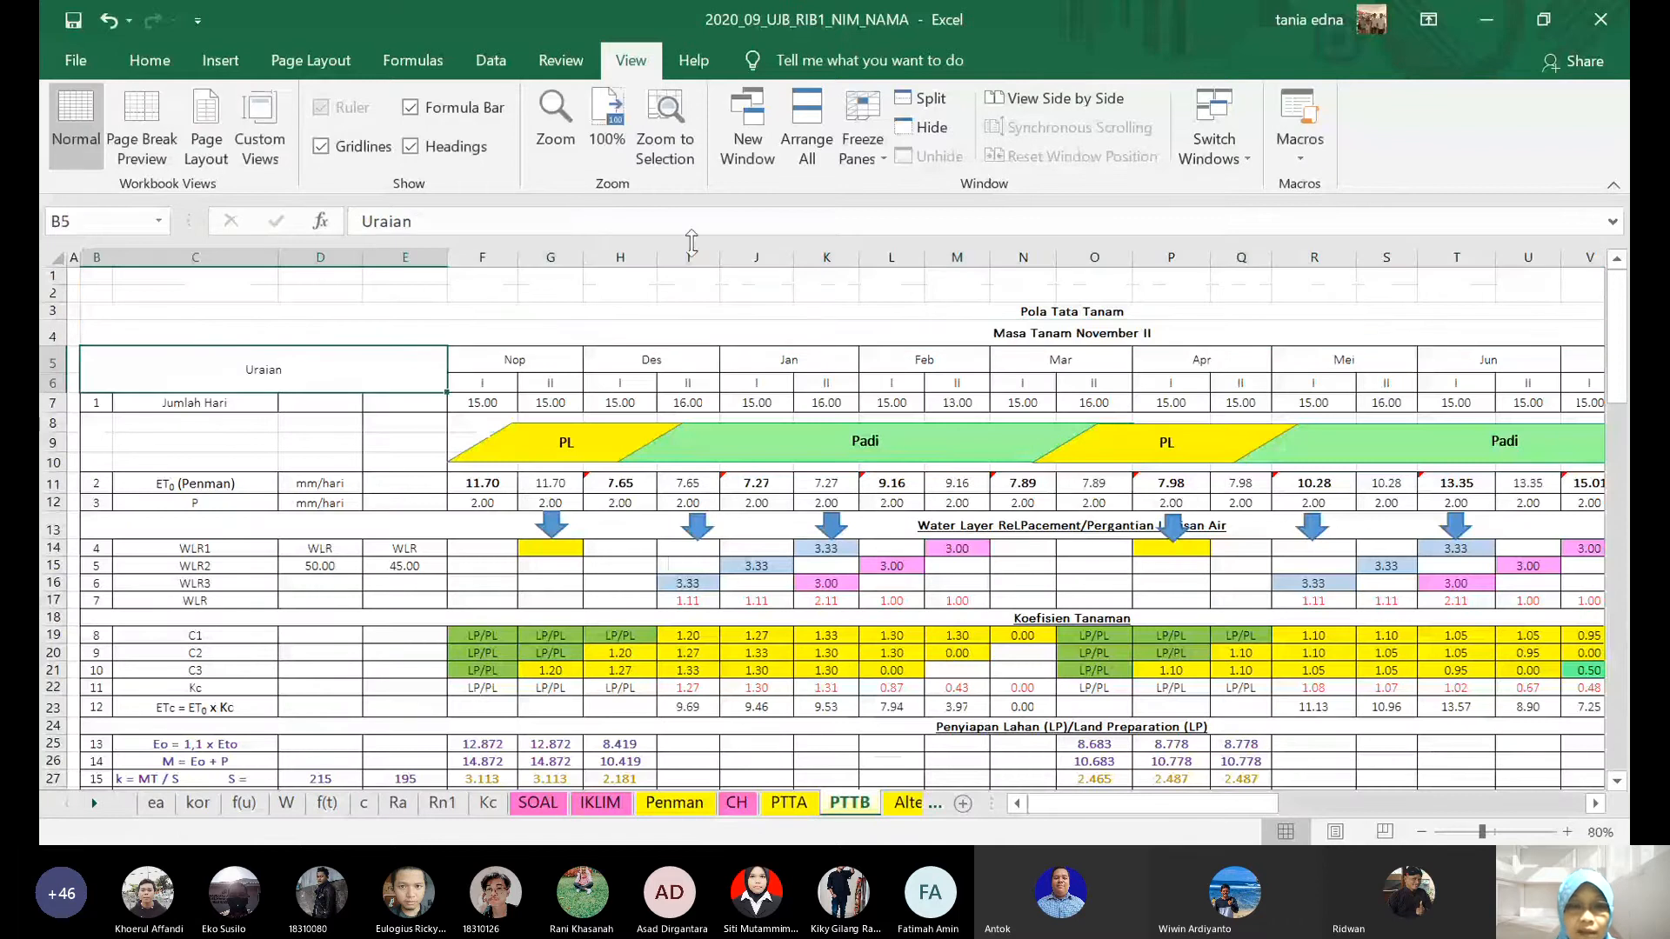
- Copy the crop coefficient block F19:AC23 in PTTB and paste it one half-month later, starting at G19
scroll(757, 317, down, 1)
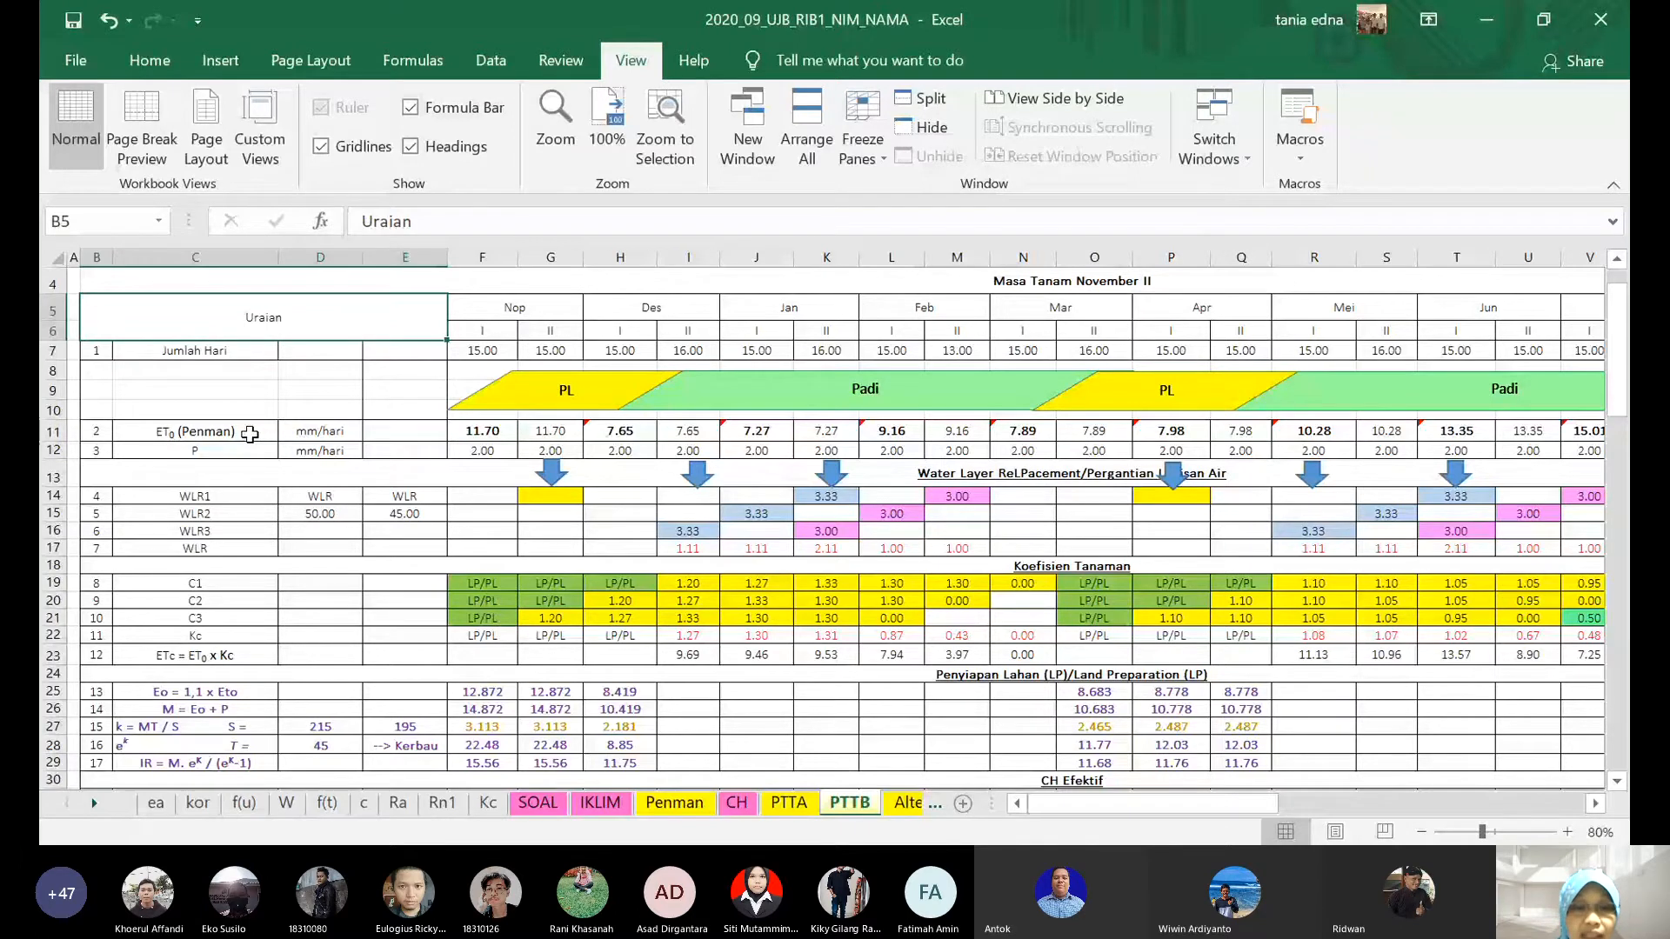
scroll(250, 434, down, 3)
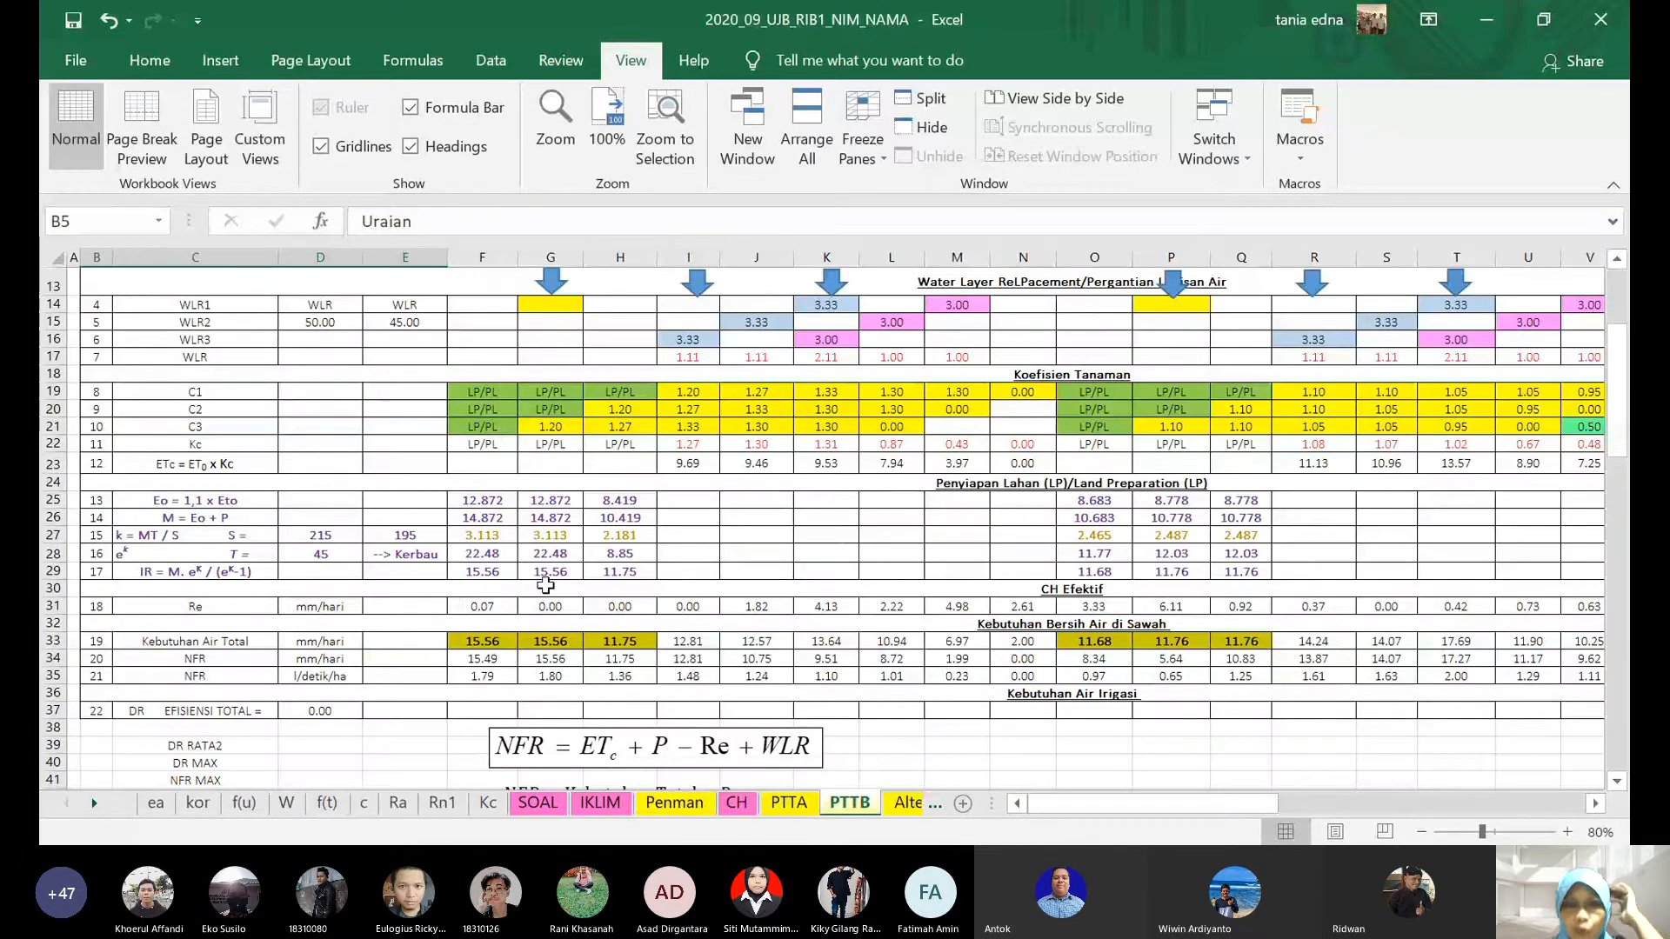
scroll(548, 574, up, 2)
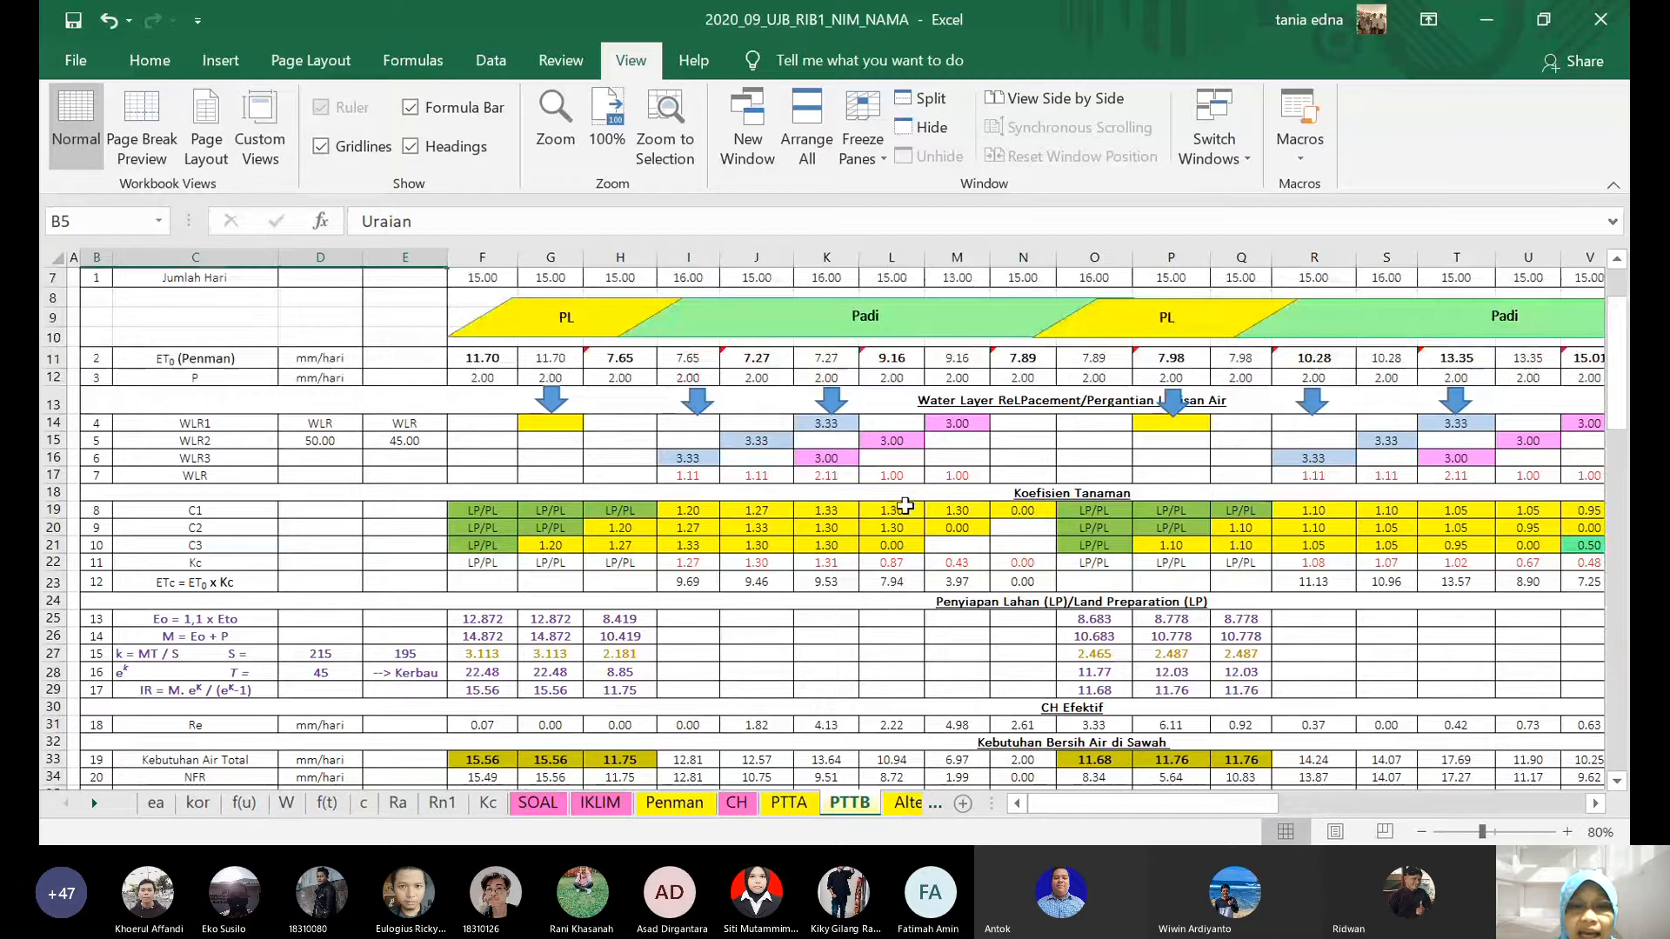
scroll(905, 506, up, 1)
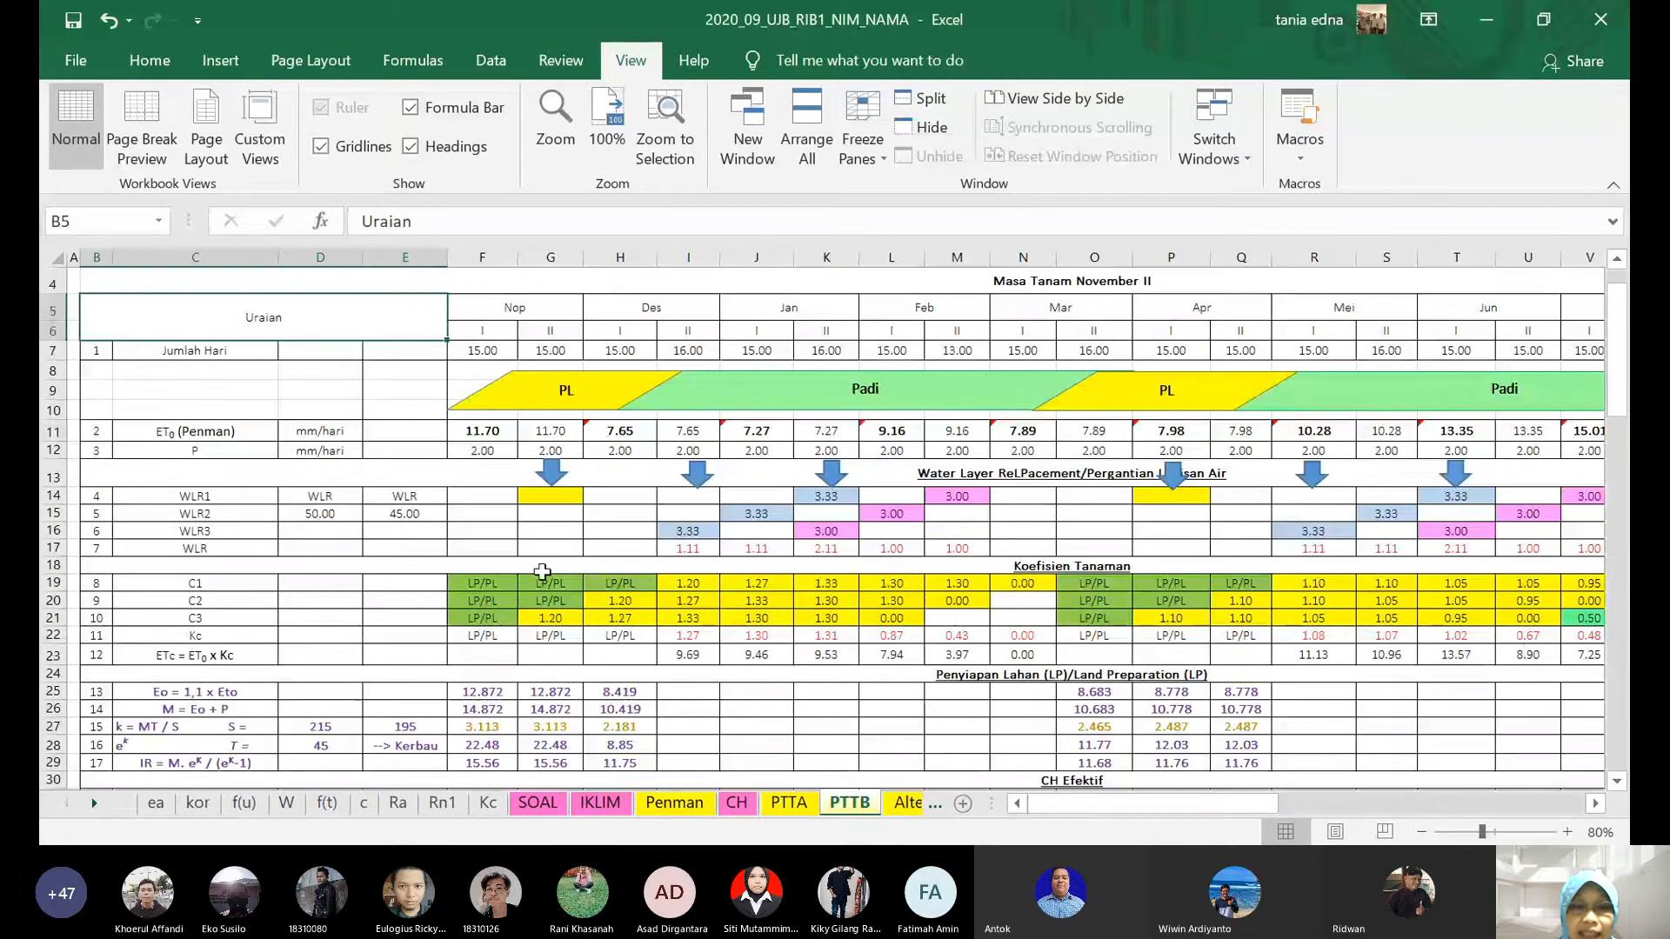
click(493, 589)
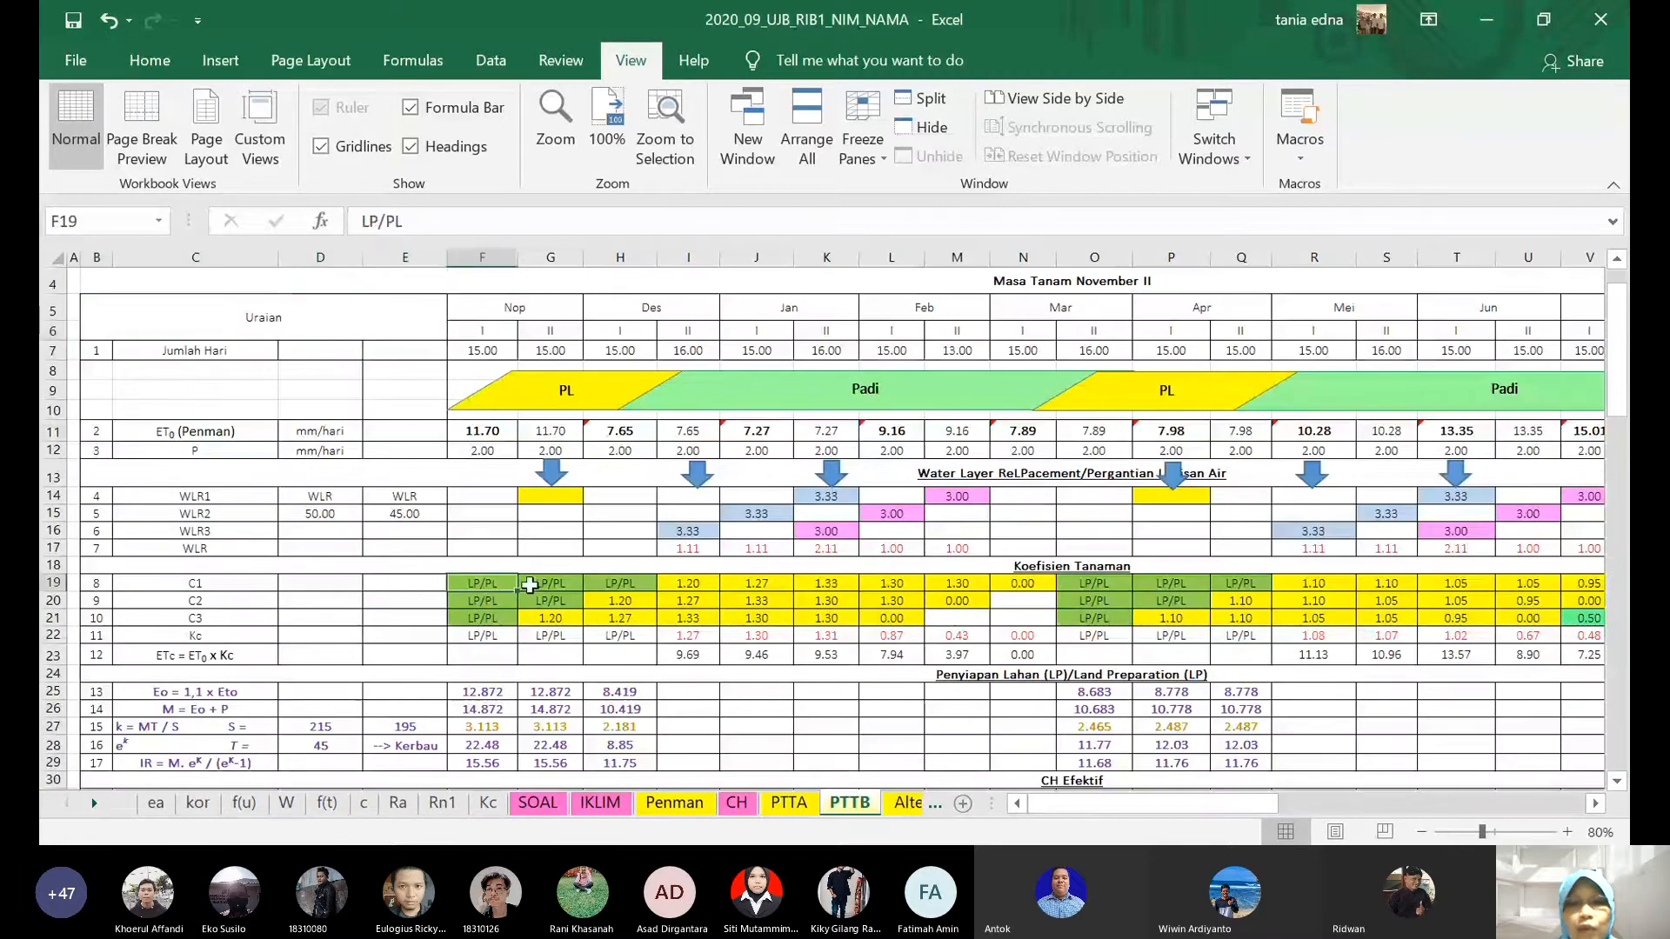
drag(530, 585, 915, 645)
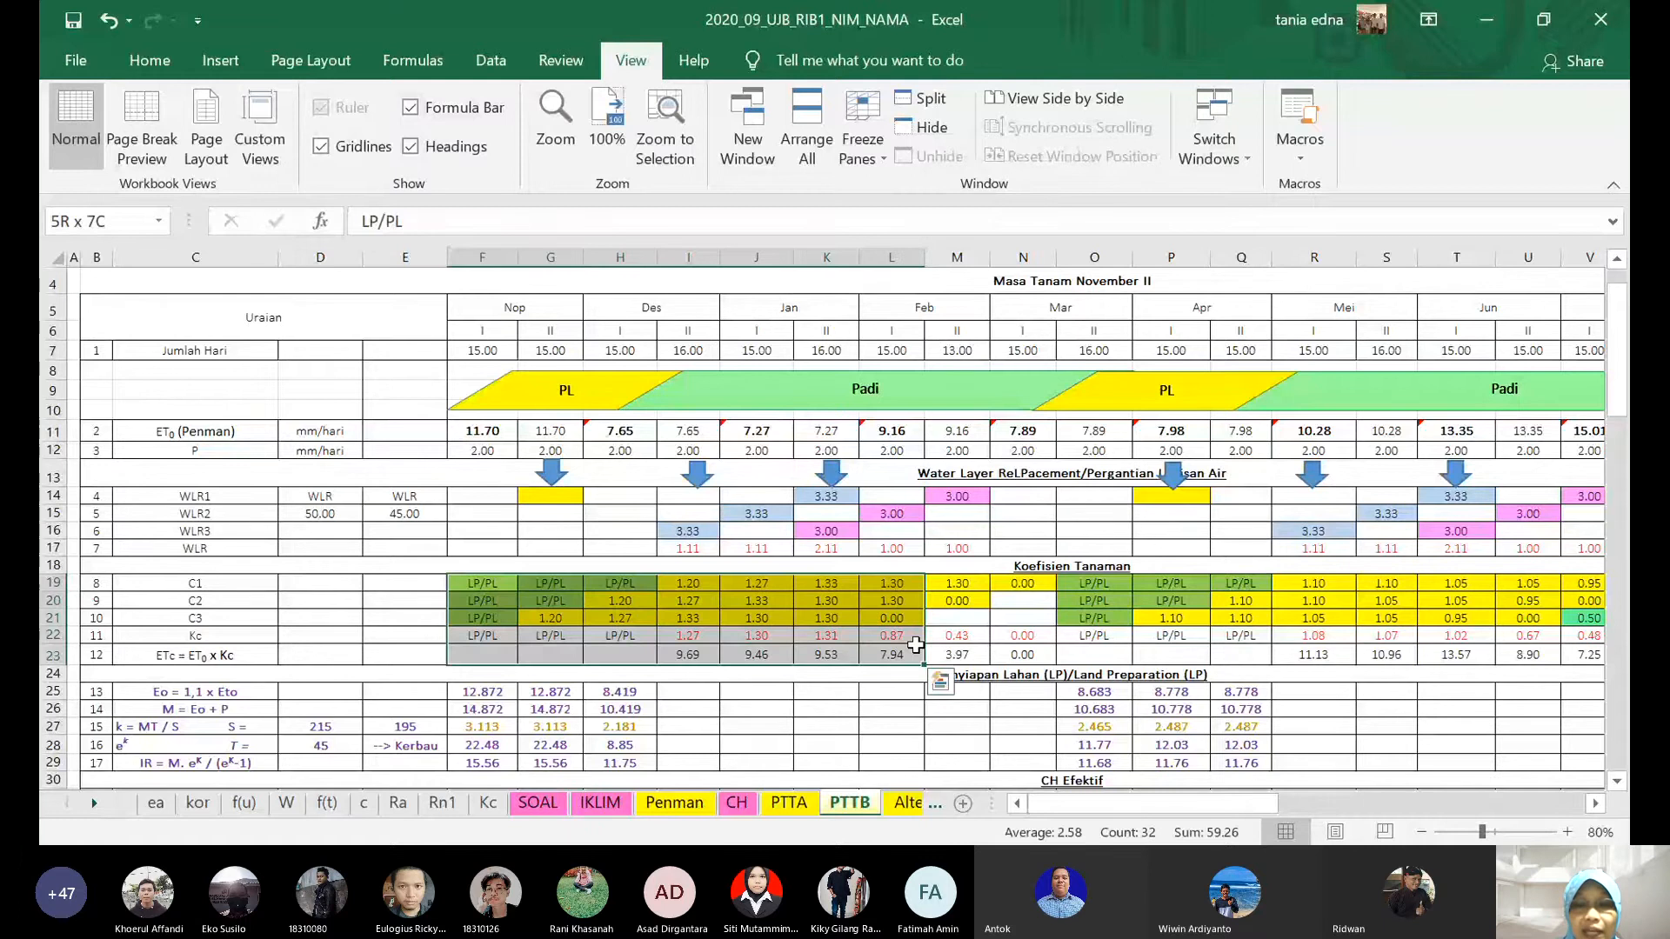
key(ctrl+shift+Right)
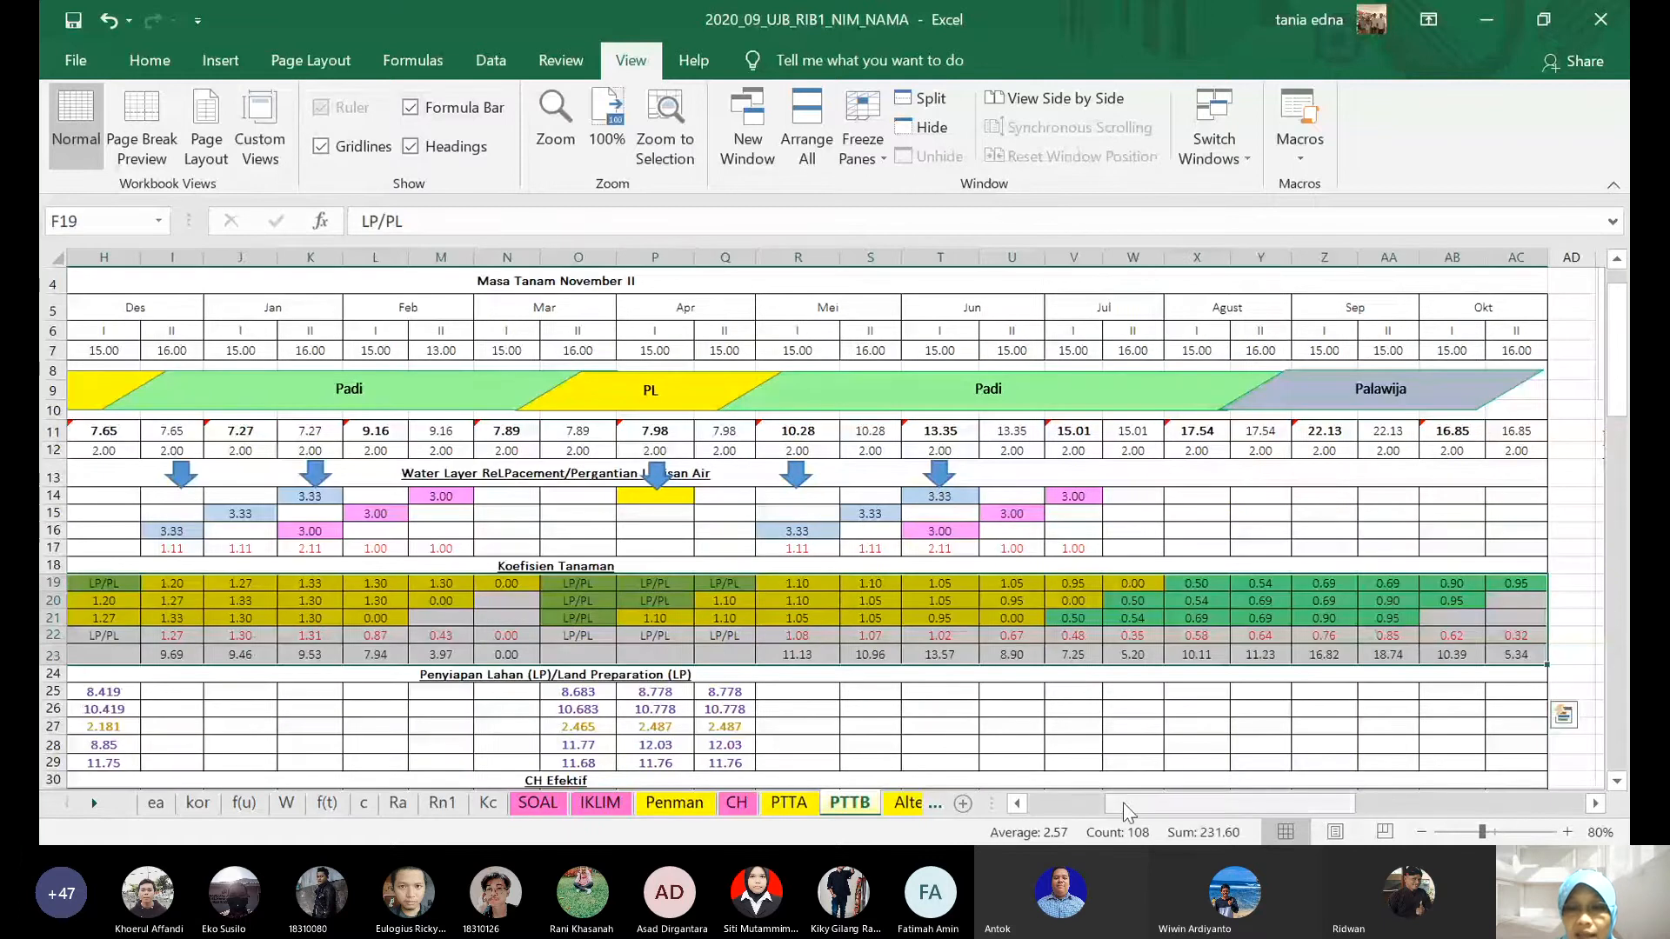
drag(1055, 809, 1053, 807)
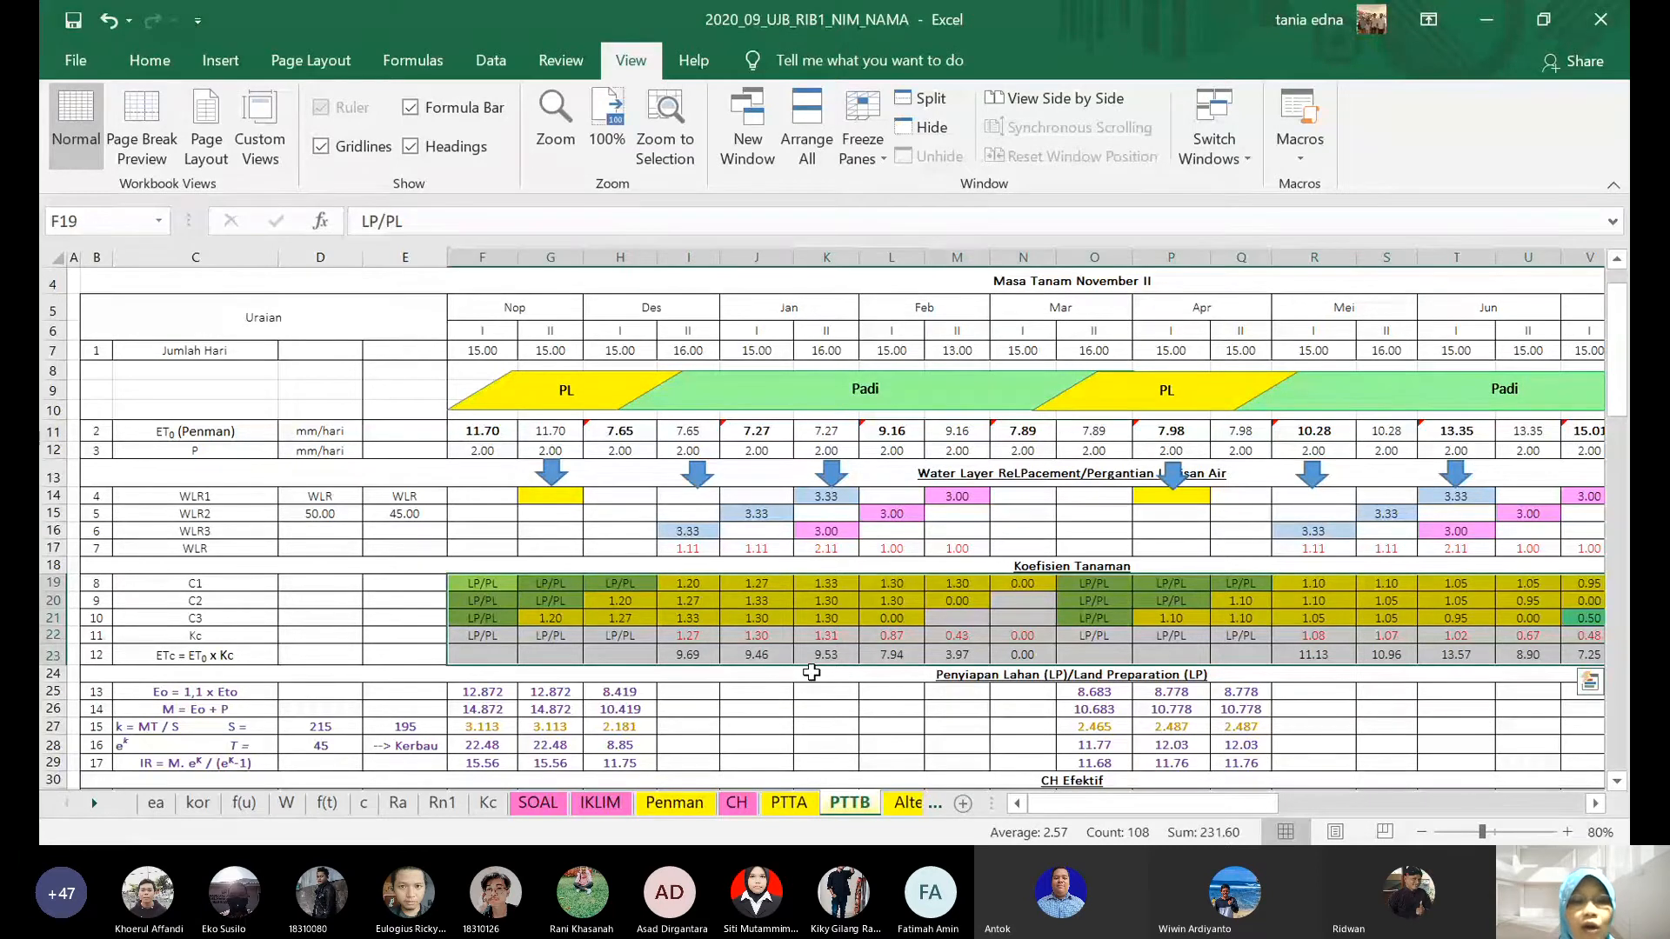
key(ctrl+c)
key(ctrl+q)
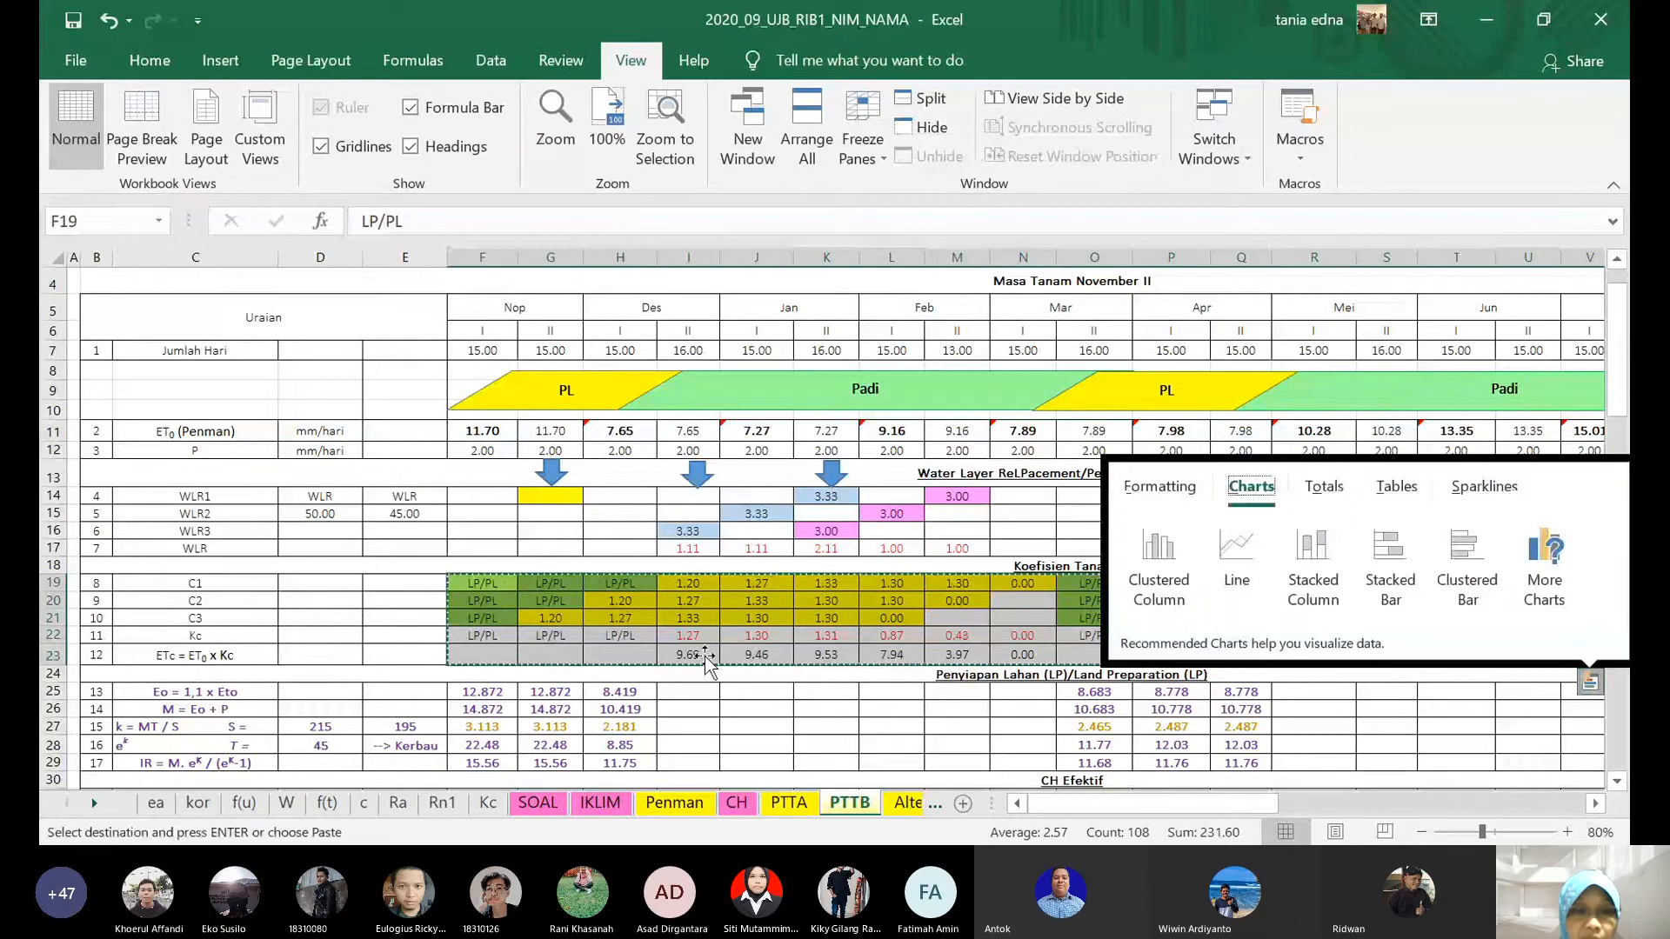
key(Right)
key(ctrl+v)
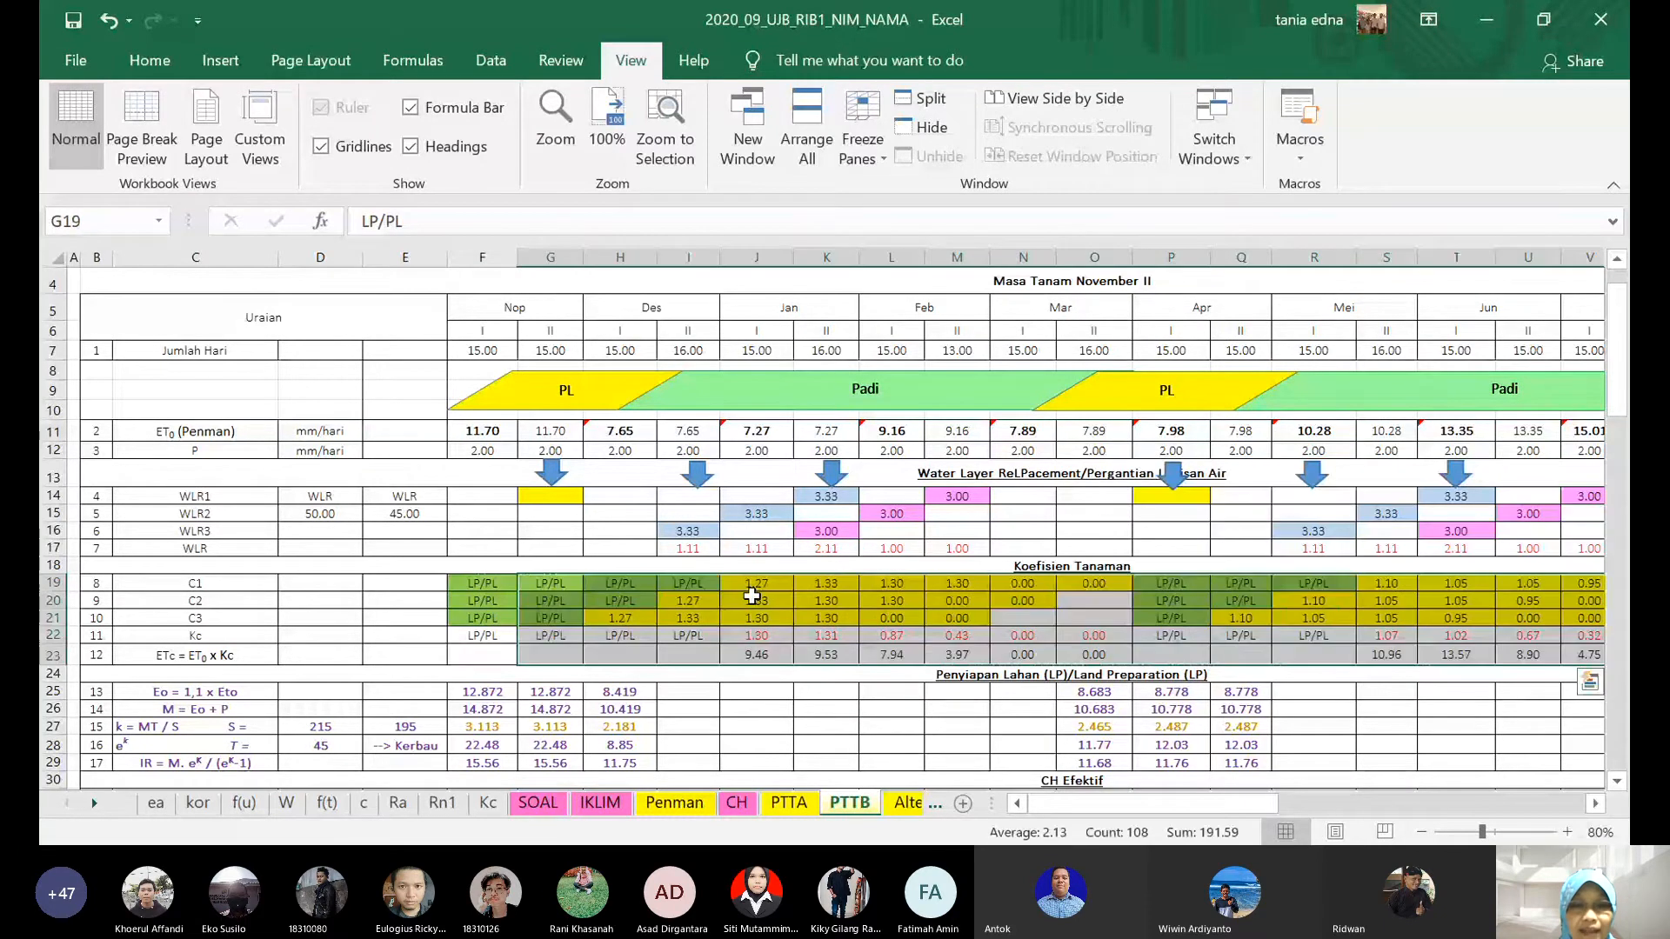
- Clear the leftover Nop I coefficients in F19:F23 and remove their green fill by pasting the blank cells E19:E23 over them
drag(483, 582, 495, 659)
key(Delete)
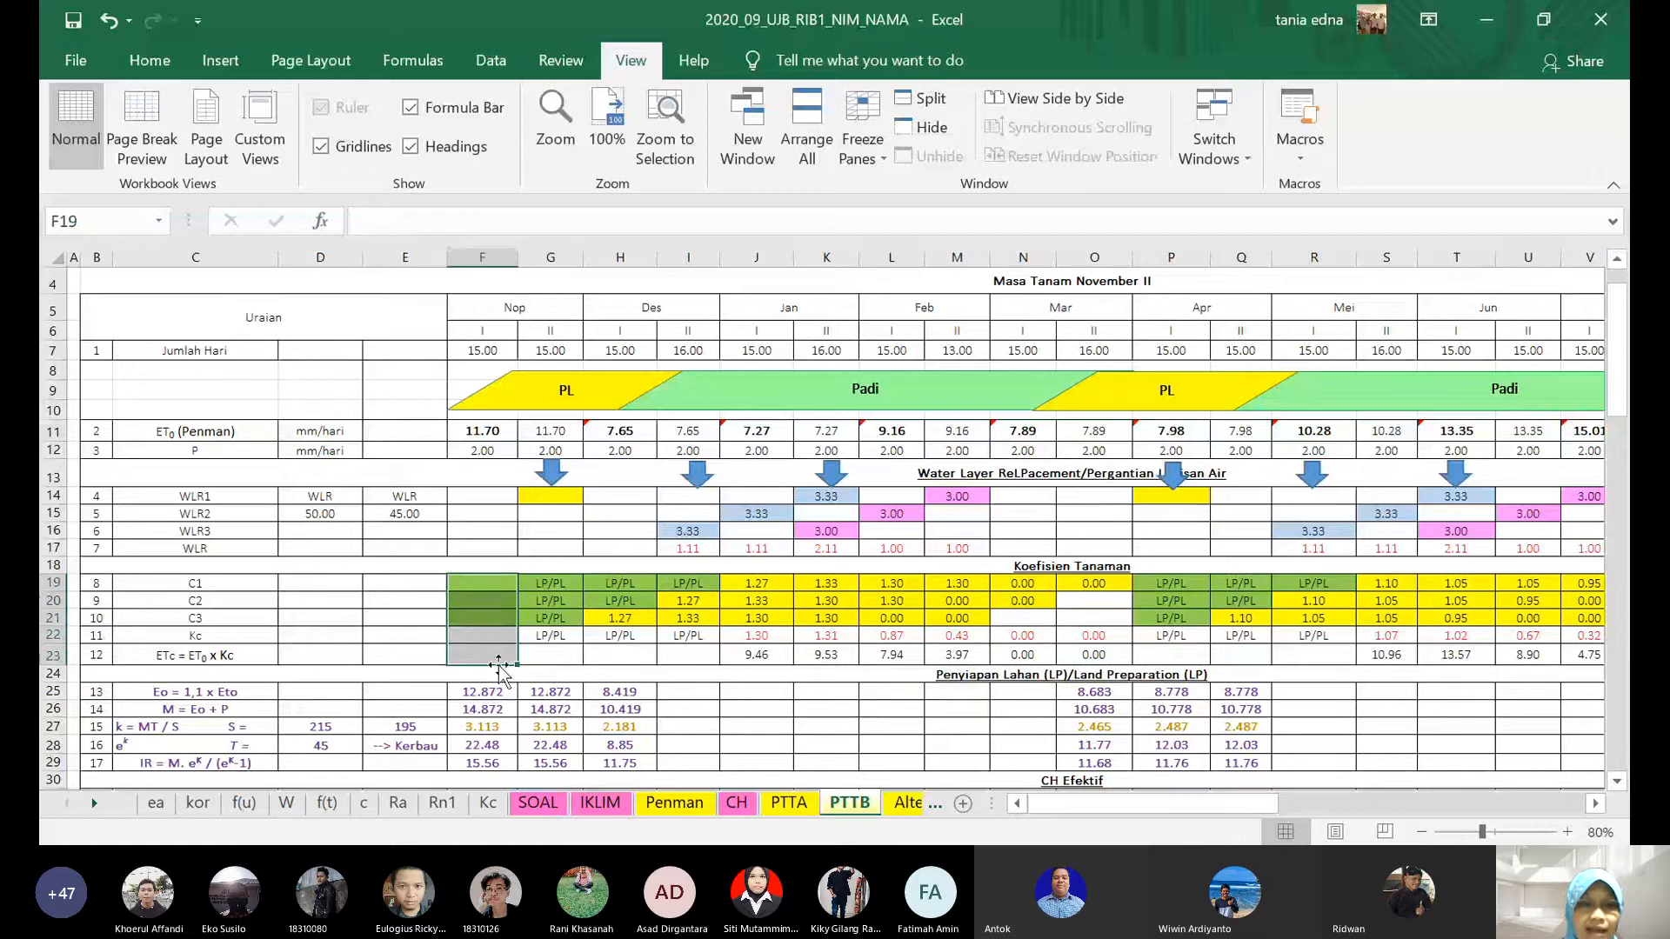
drag(428, 581, 430, 656)
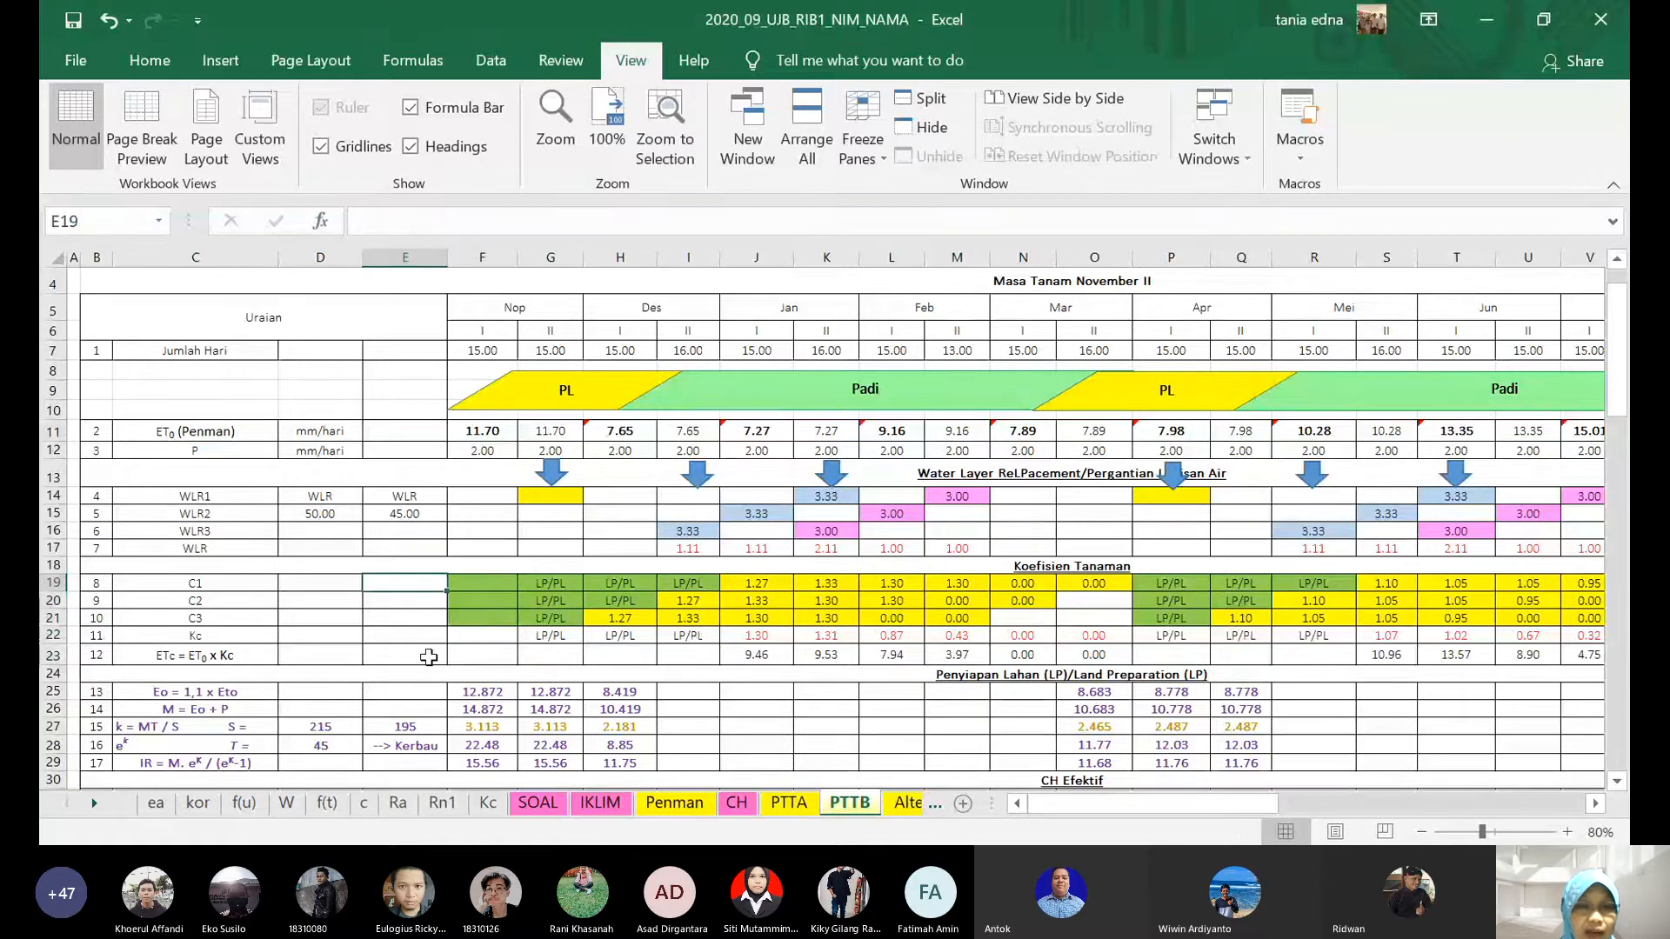
key(ctrl+c)
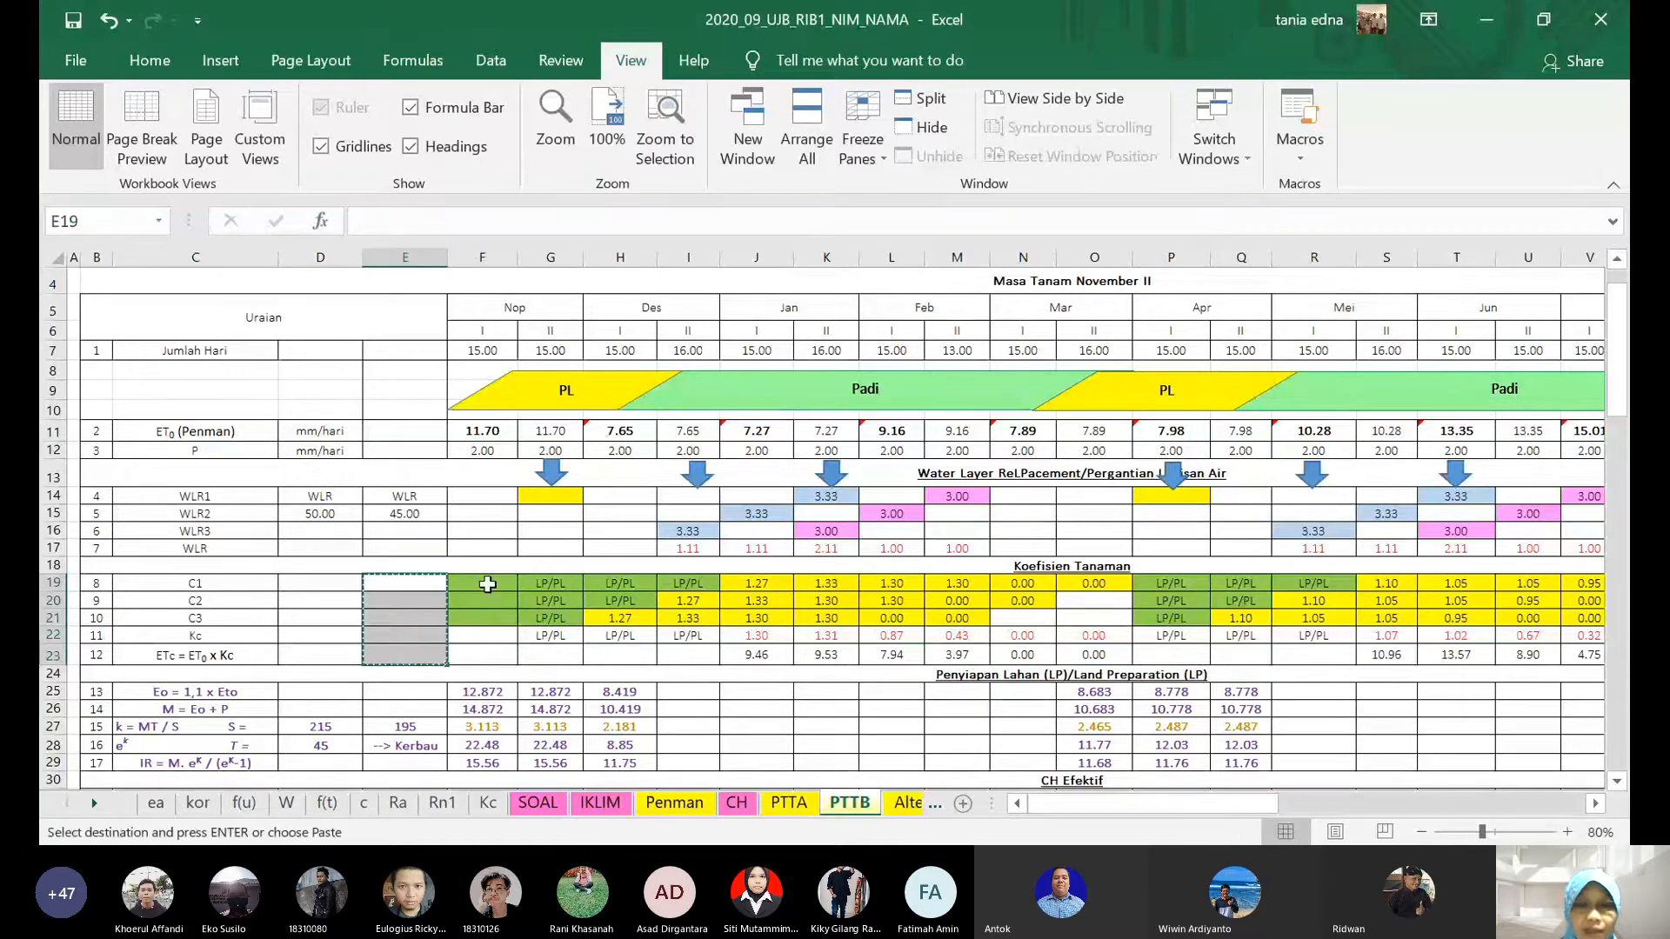
click(487, 584)
key(Return)
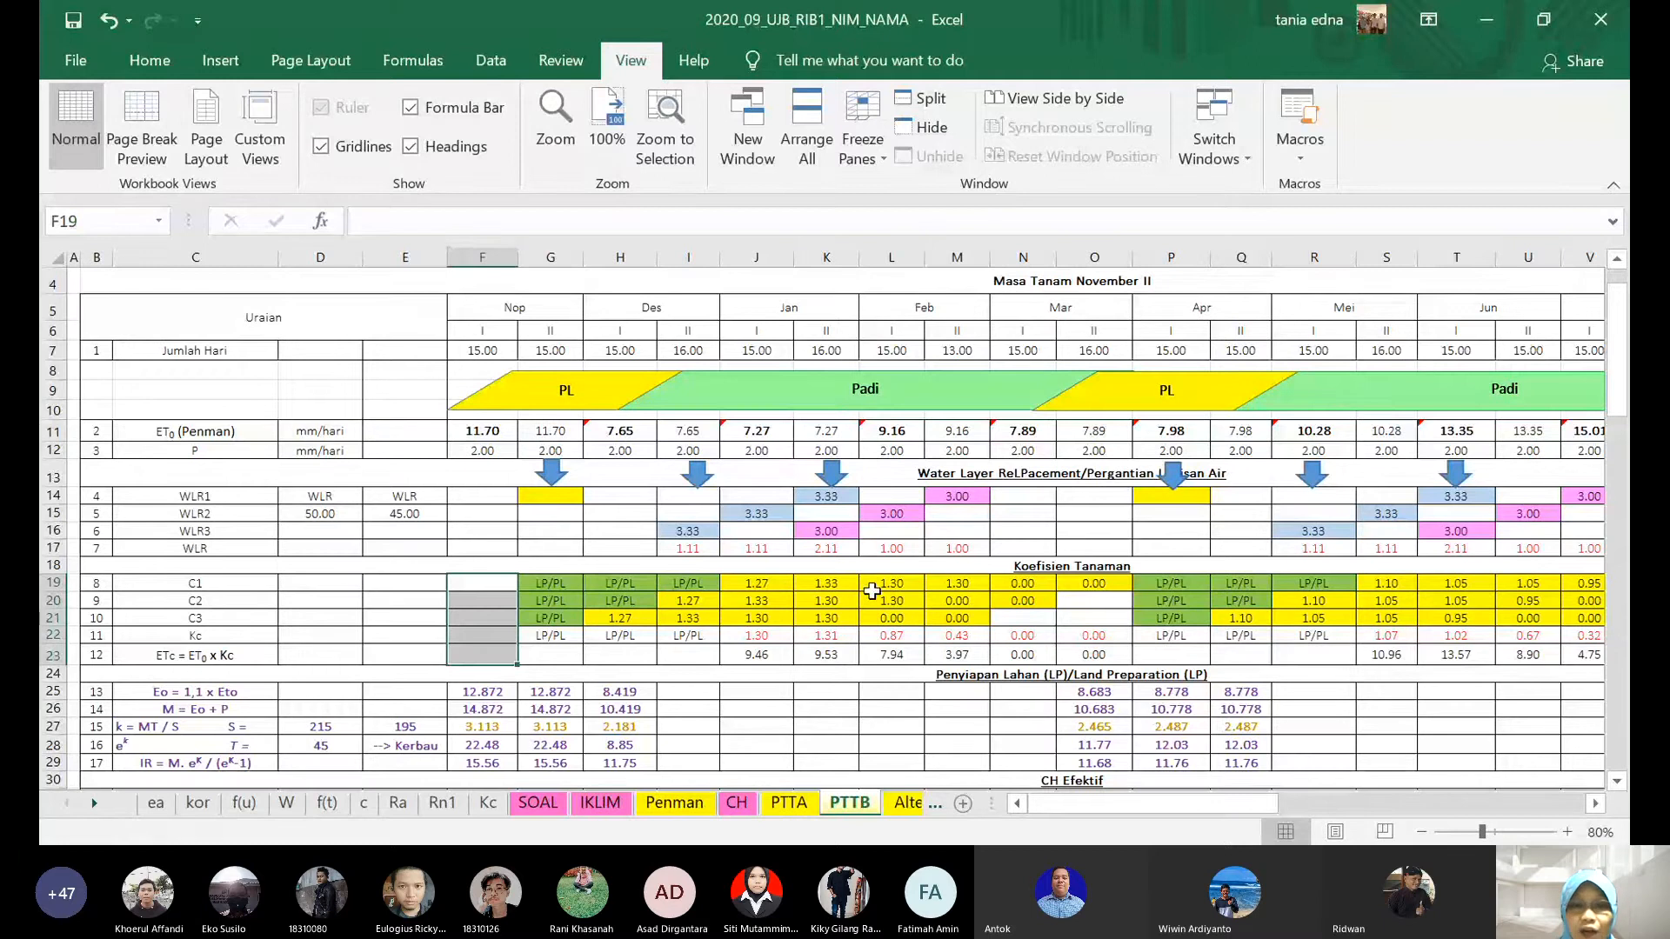
- Link the C3 coefficient of Des I (H21) to the first Nedeco/Prosida value with =Kc!J4 and fill it across to Feb II (M21)
mouse_move(1147, 801)
mouse_down()
mouse_move(1172, 824)
mouse_move(1160, 814)
mouse_up()
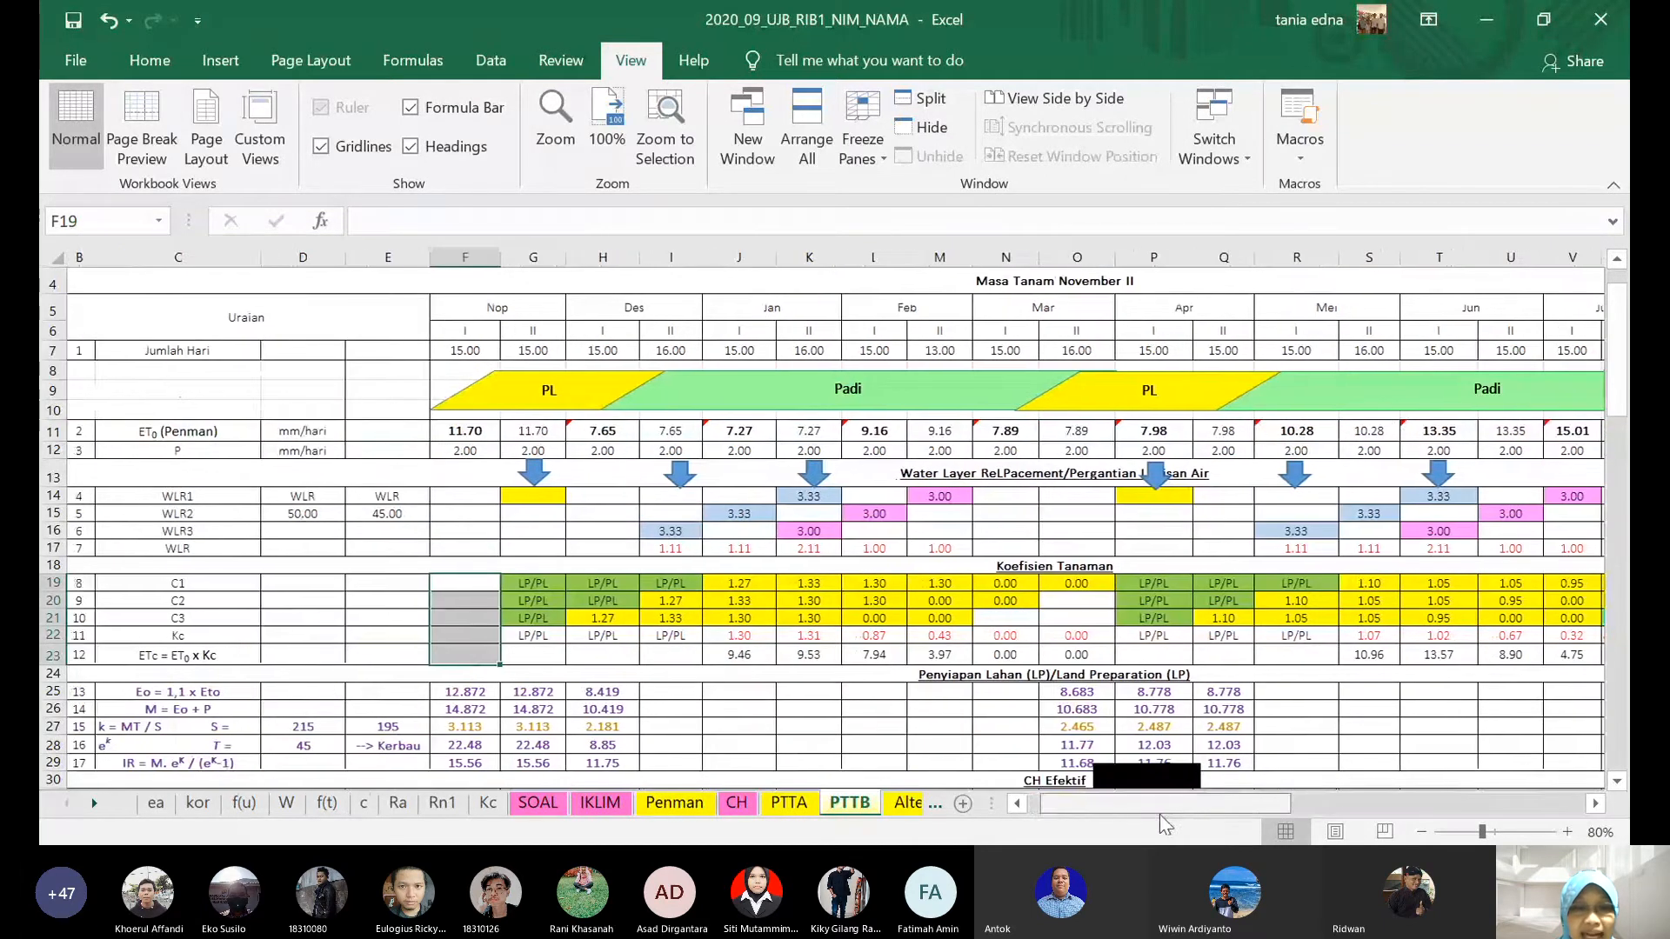
click(587, 615)
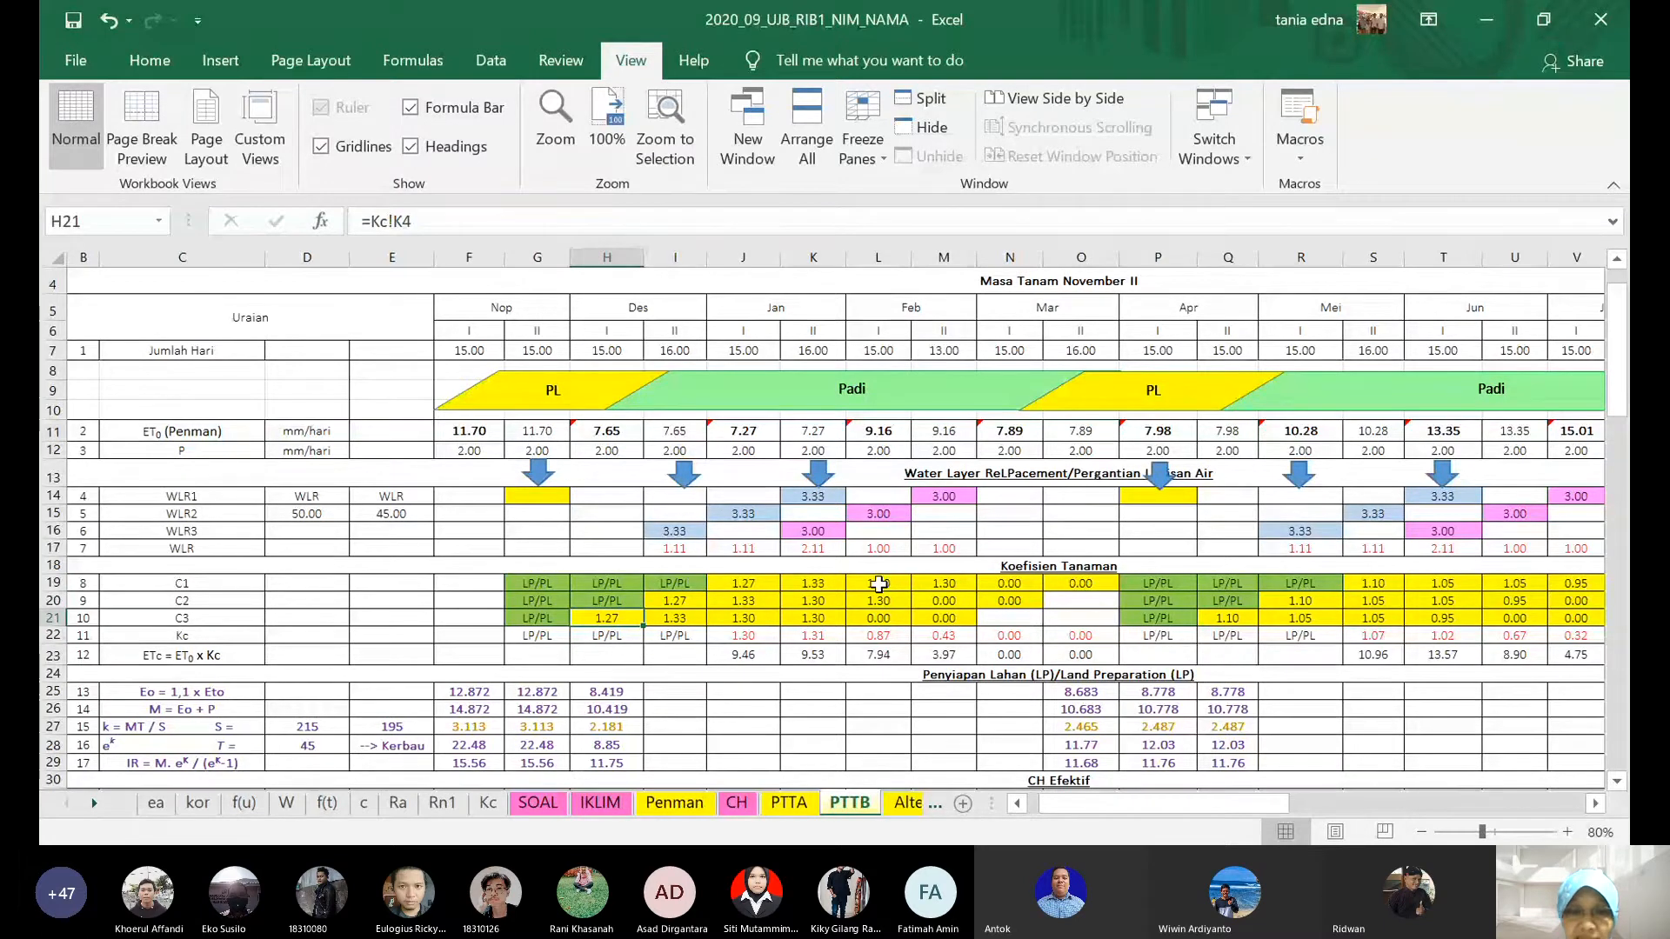
text(=)
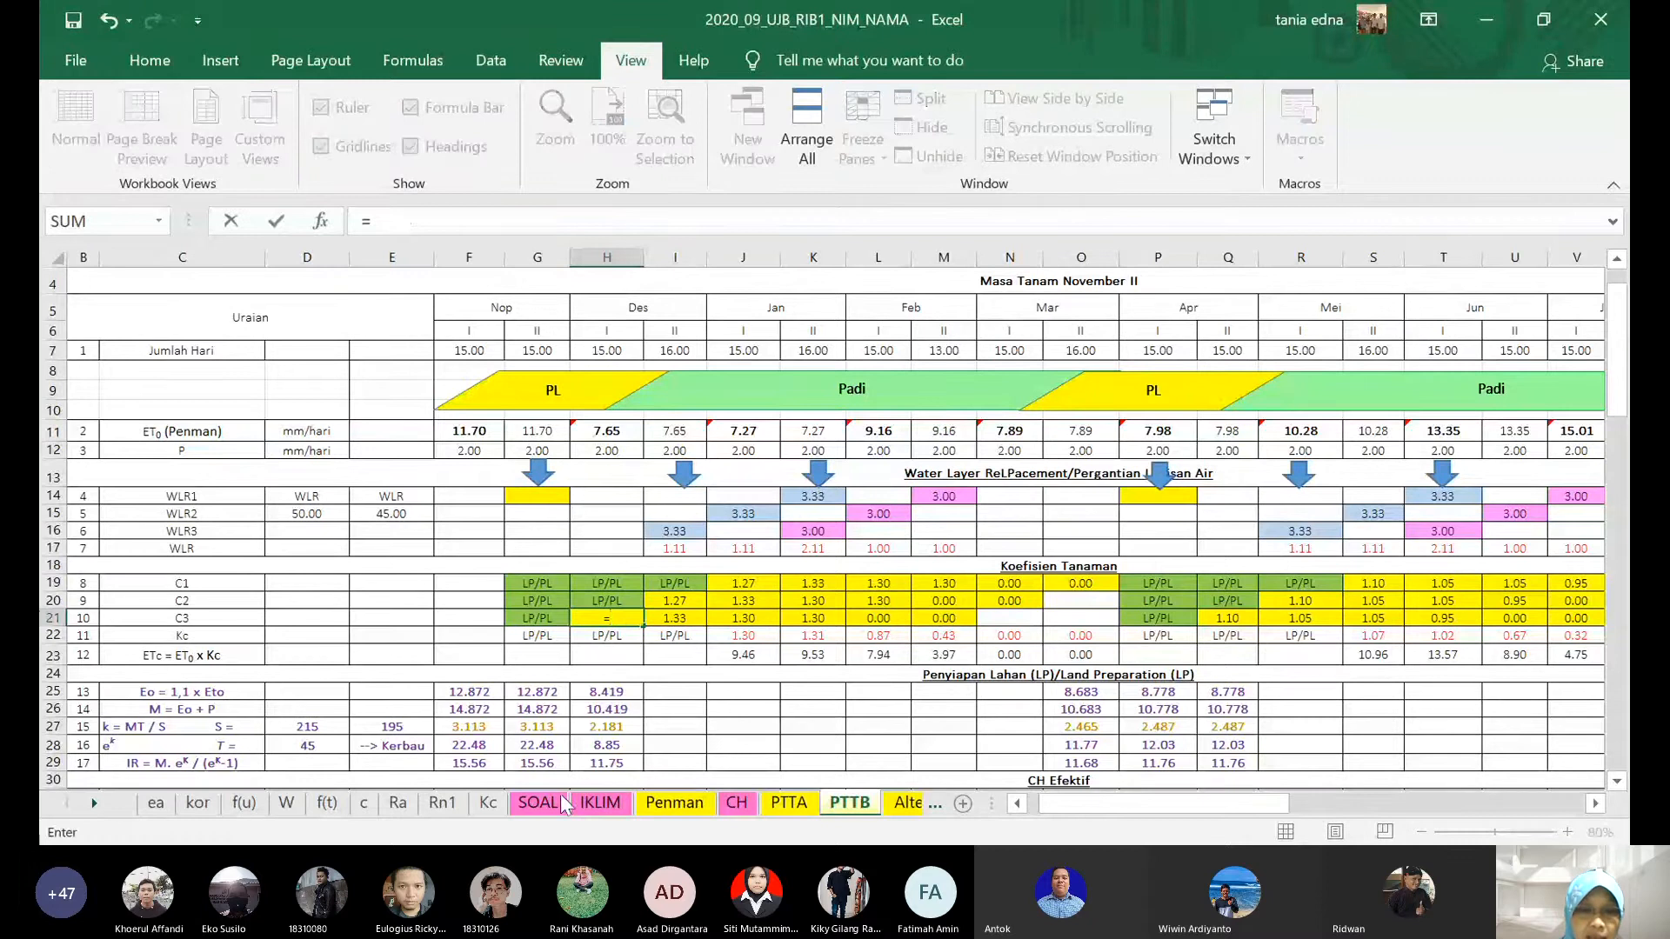
click(492, 804)
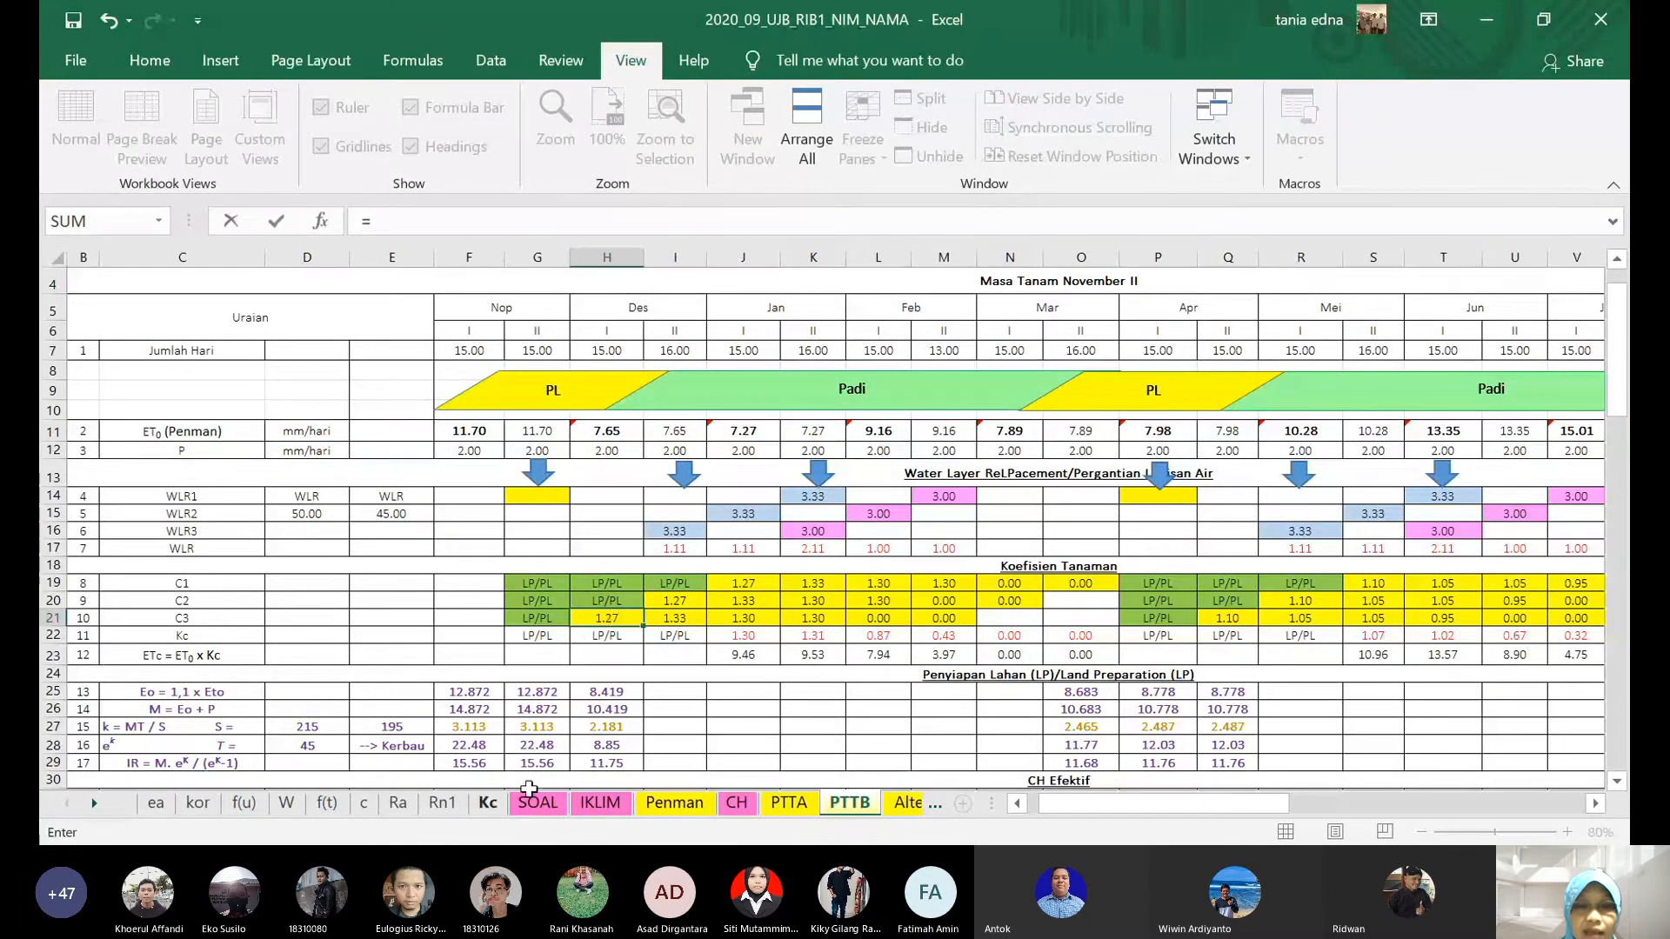
click(908, 343)
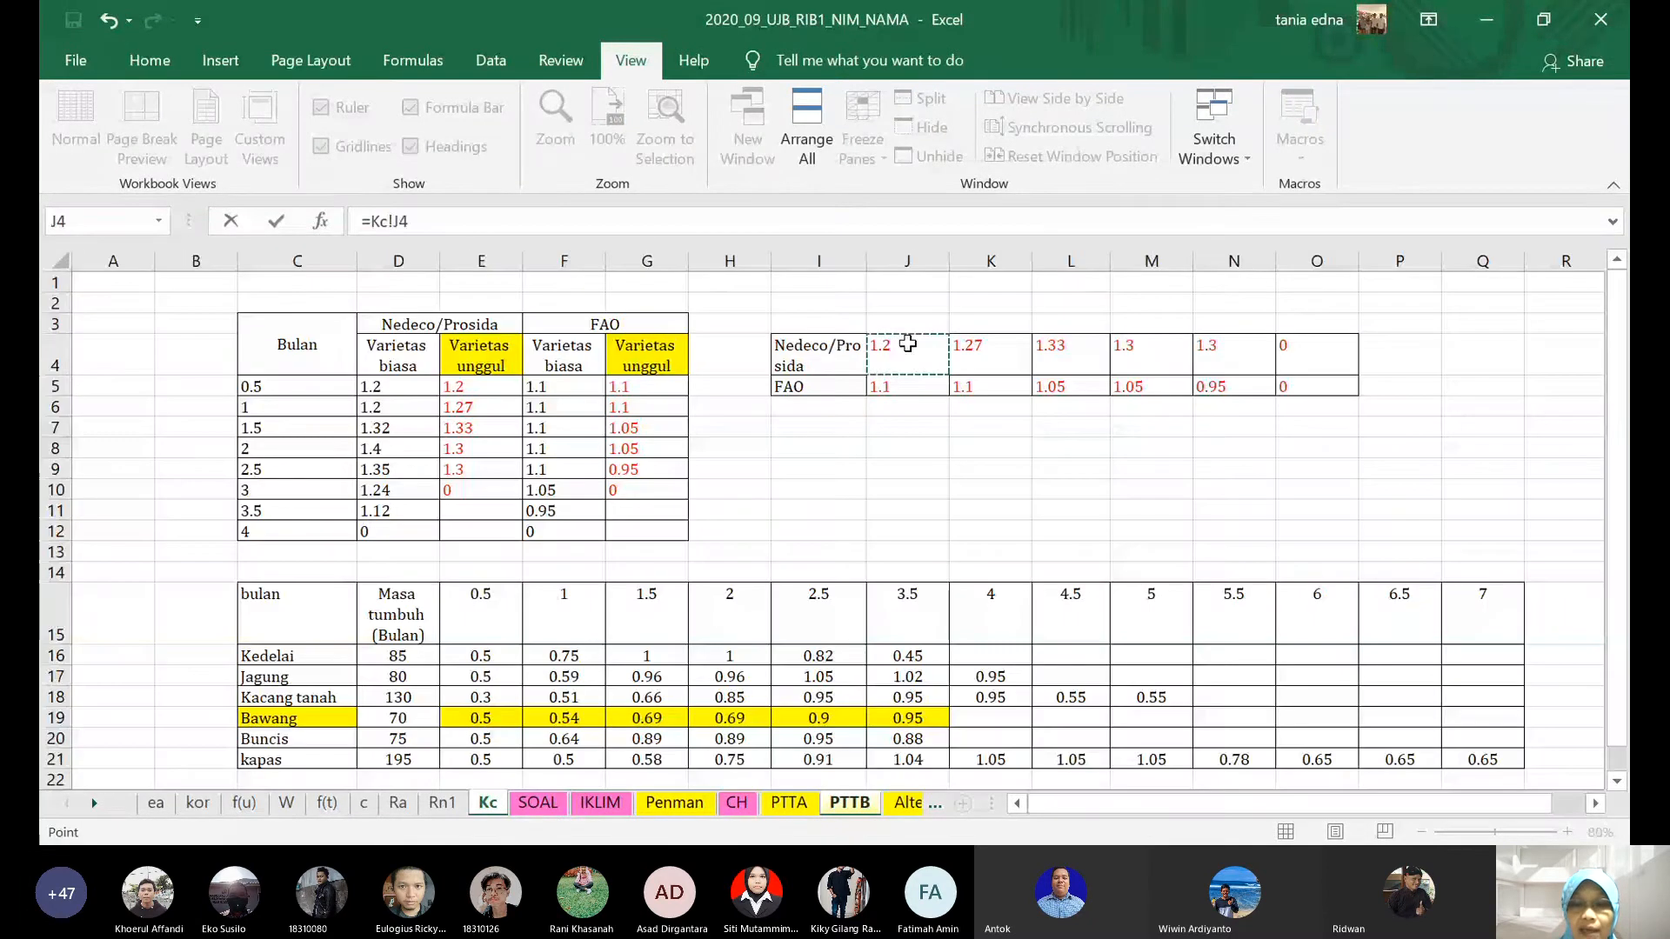
key(Return)
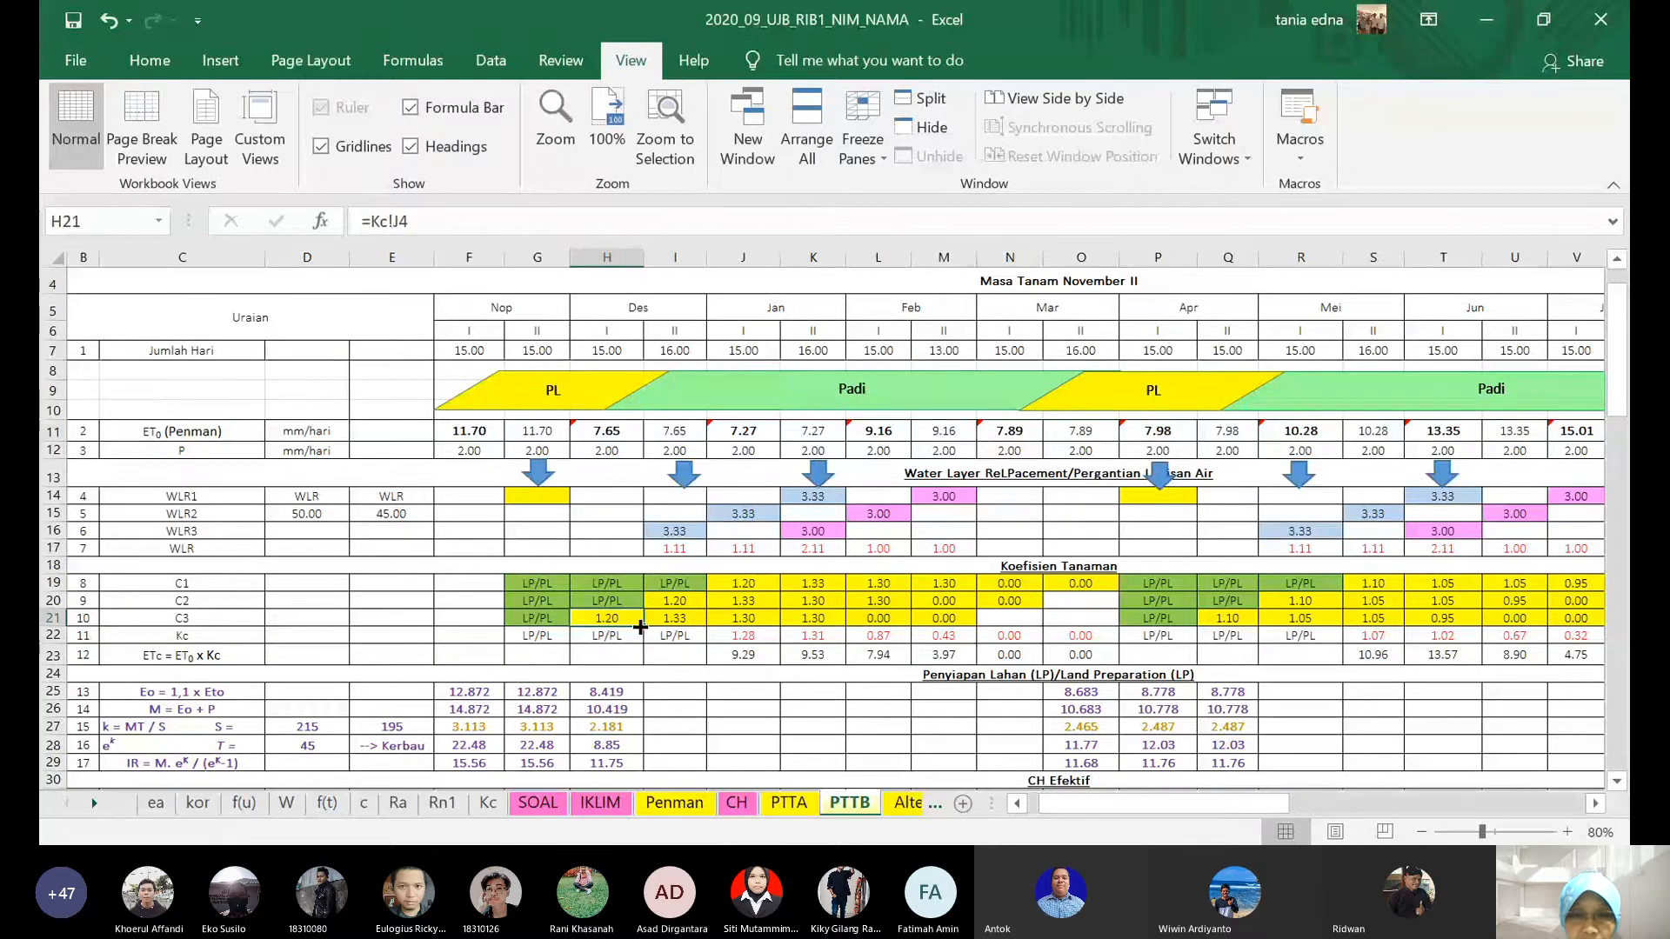
drag(640, 626, 944, 619)
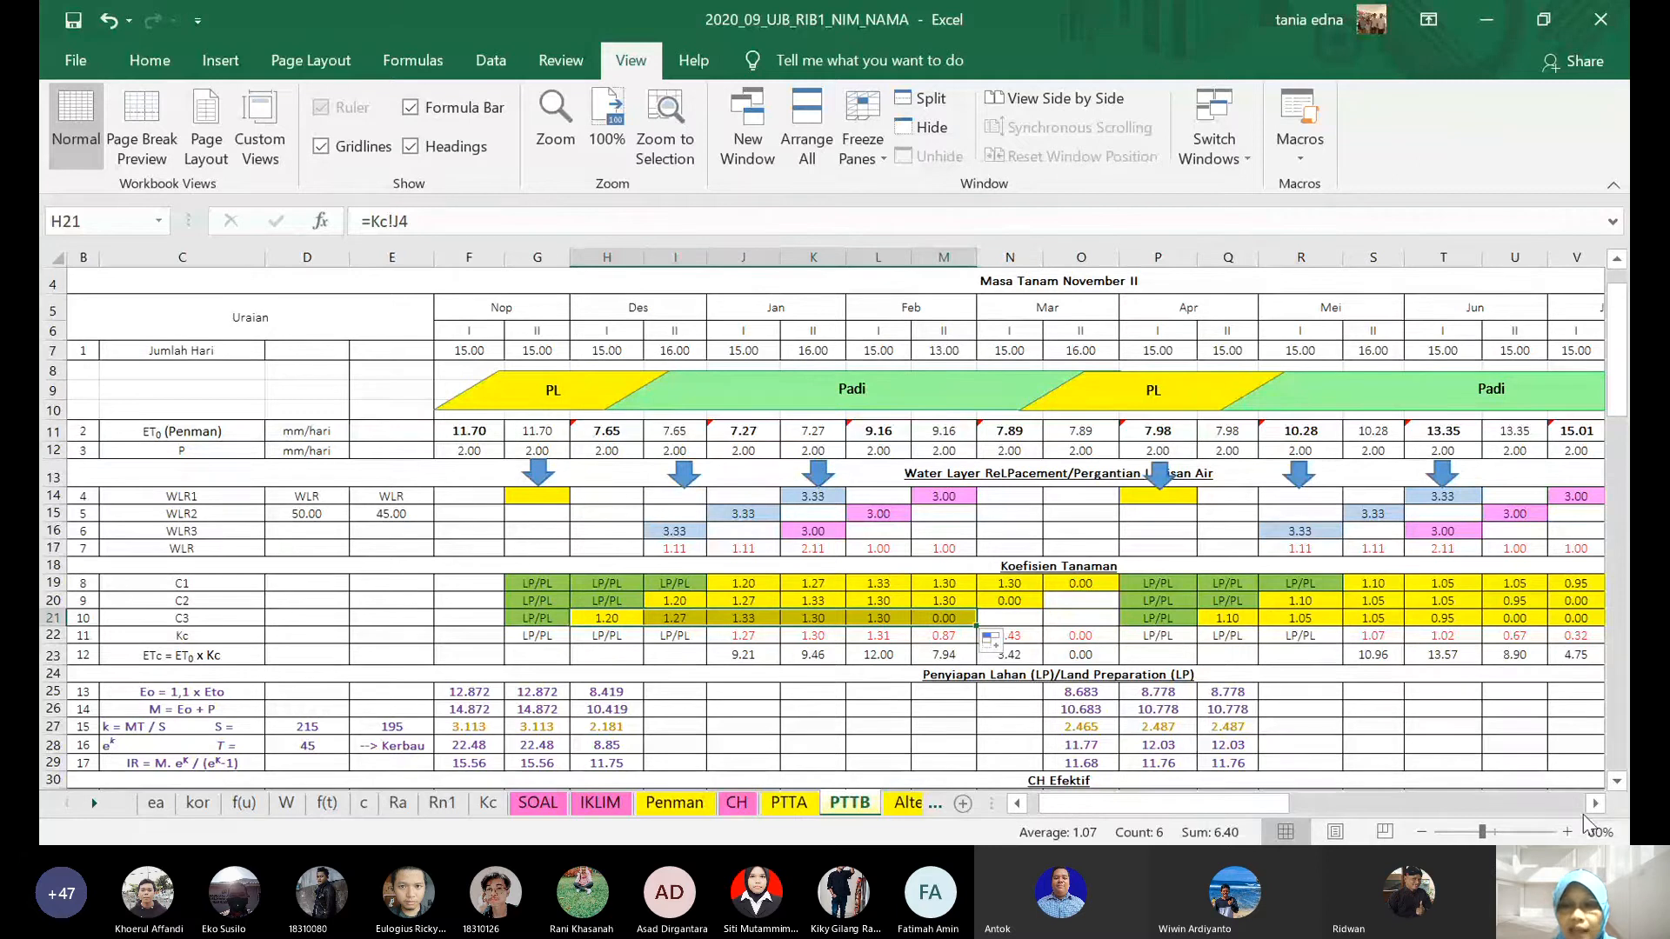
- Link the C3 coefficient of Apr II (Q21) to the first FAO value with =Kc!J5 and fill it across to Jul I (V21)
click(1596, 803)
click(1195, 617)
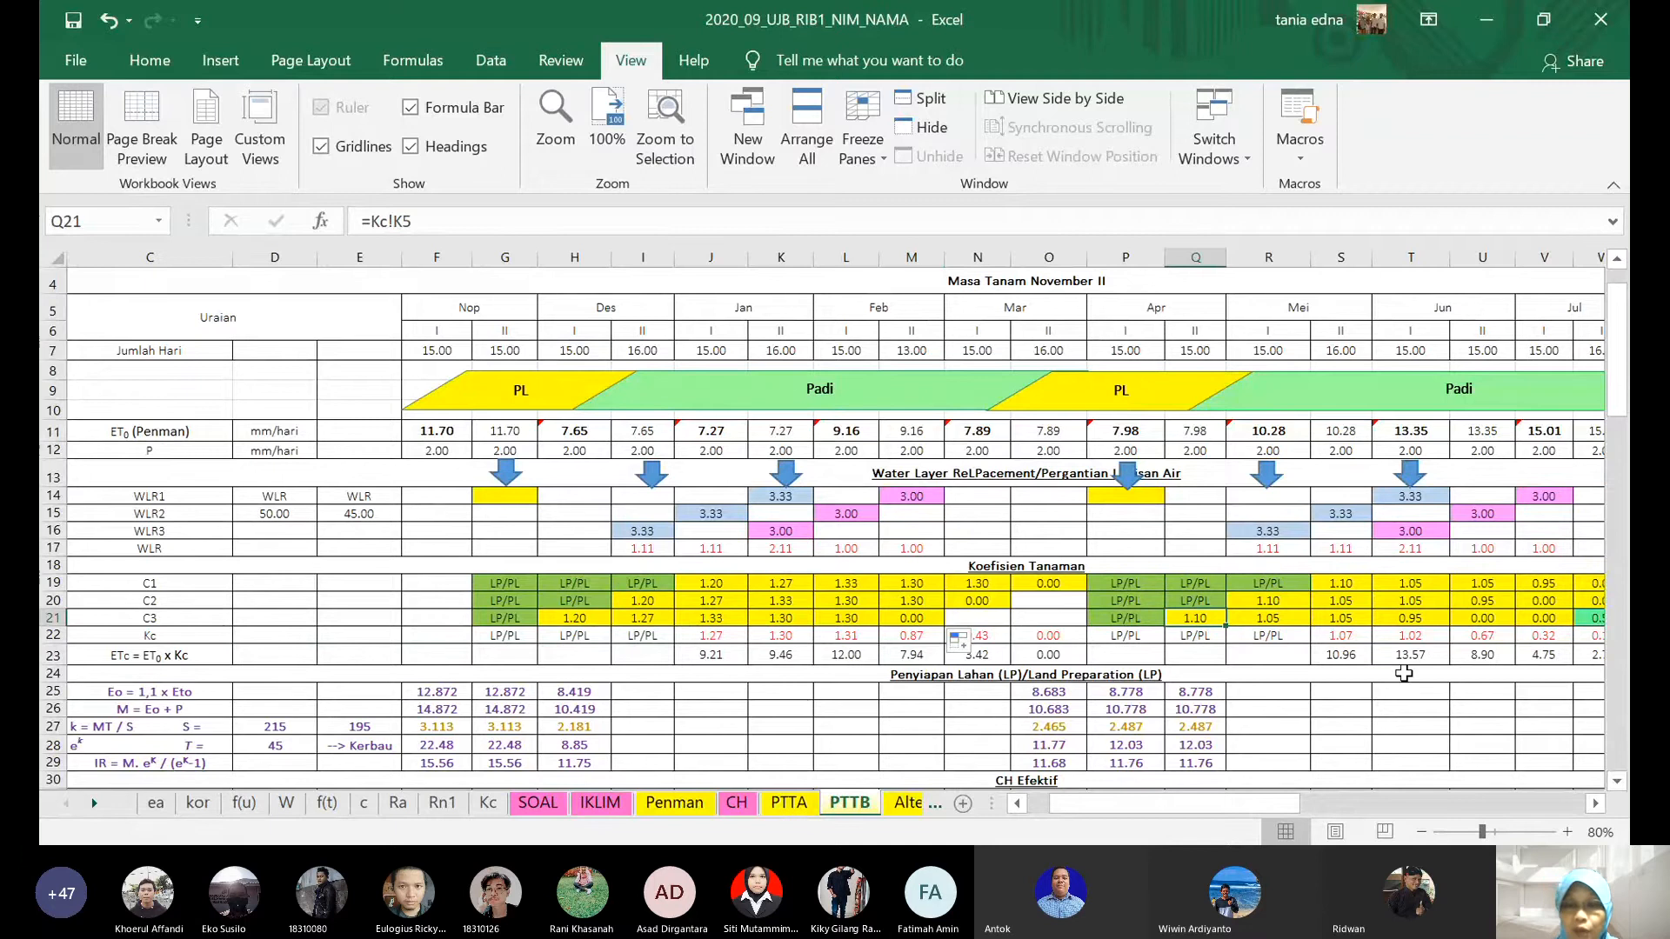
text(=)
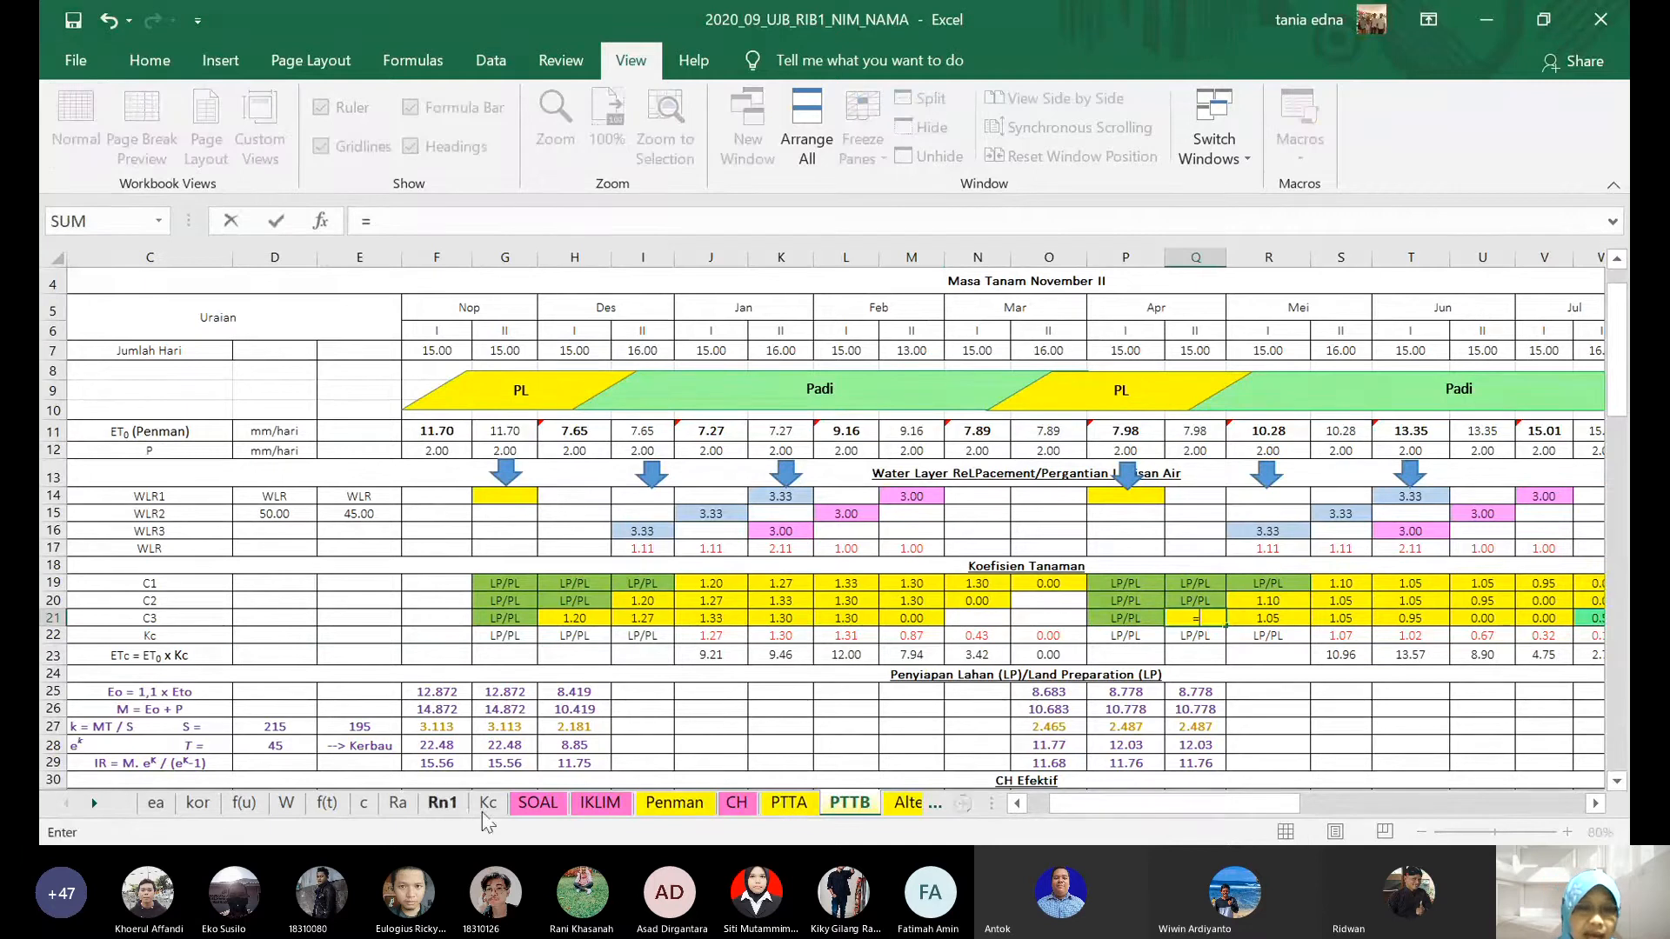
click(488, 802)
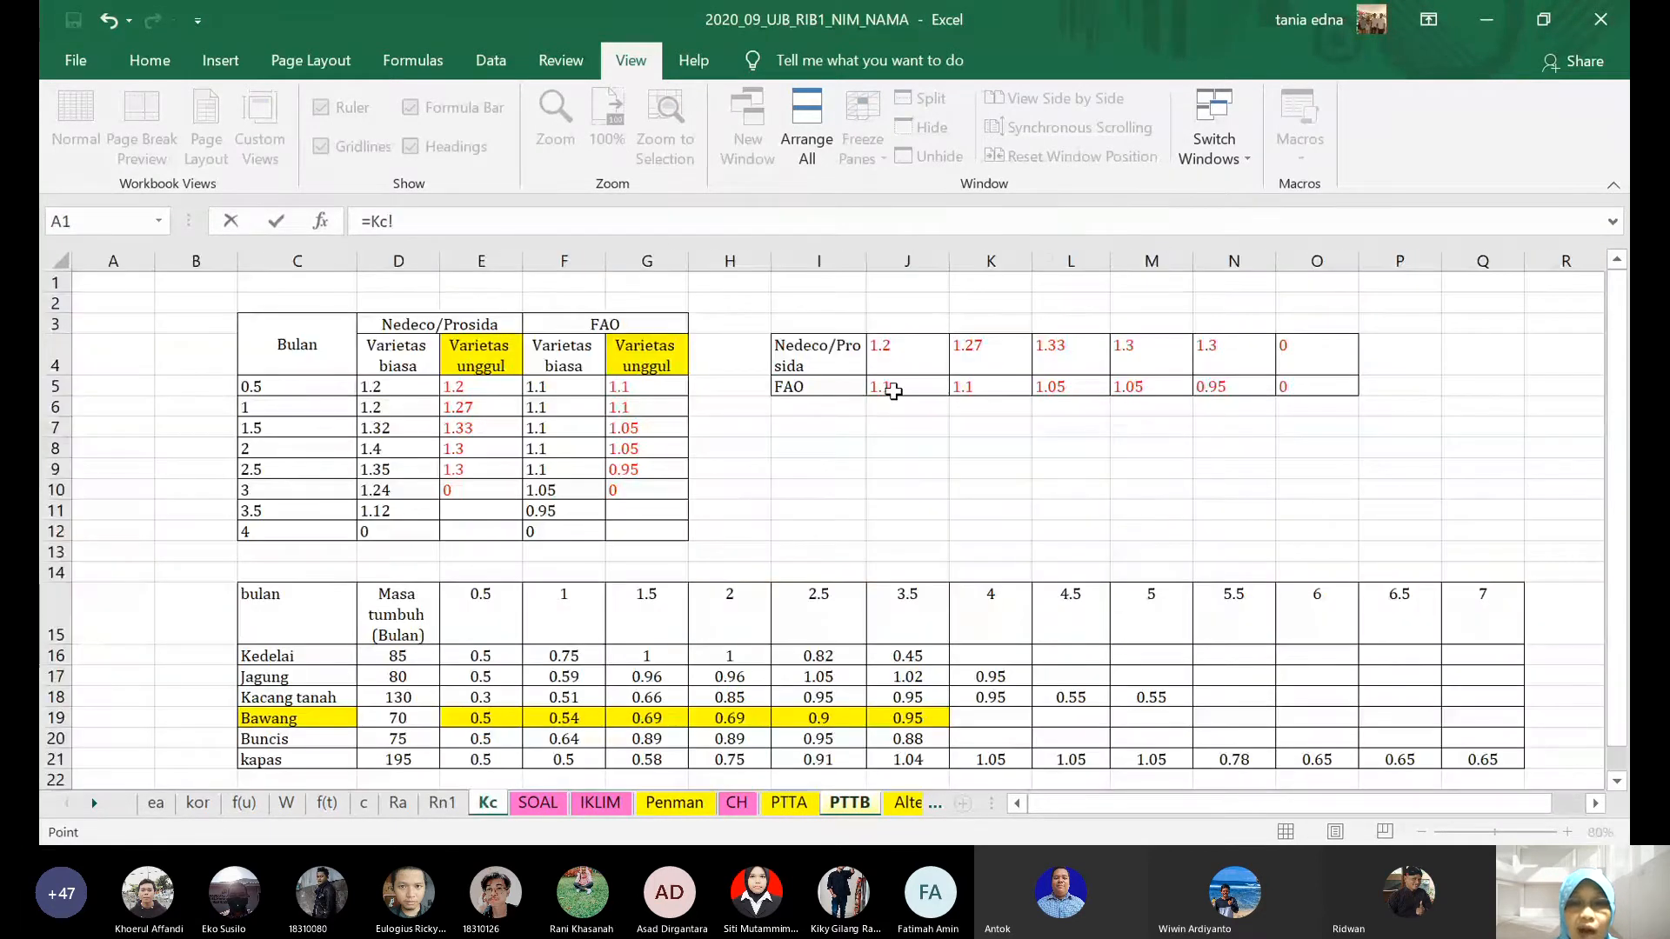
click(895, 391)
key(Return)
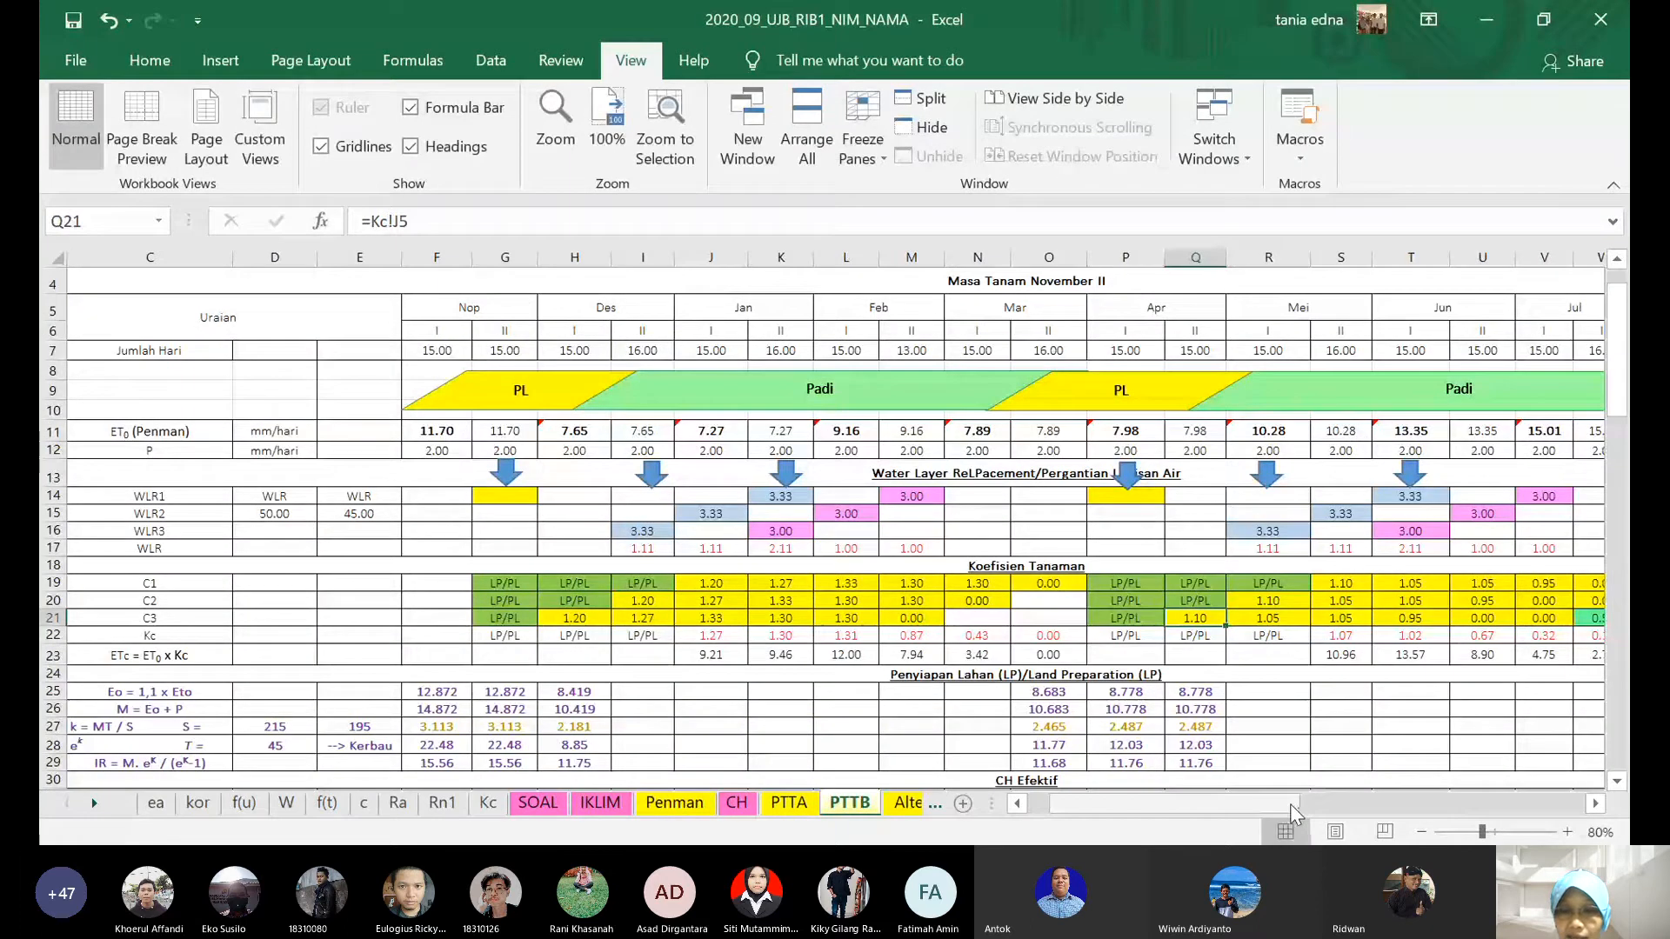
drag(1291, 803, 1313, 804)
drag(891, 624, 1228, 659)
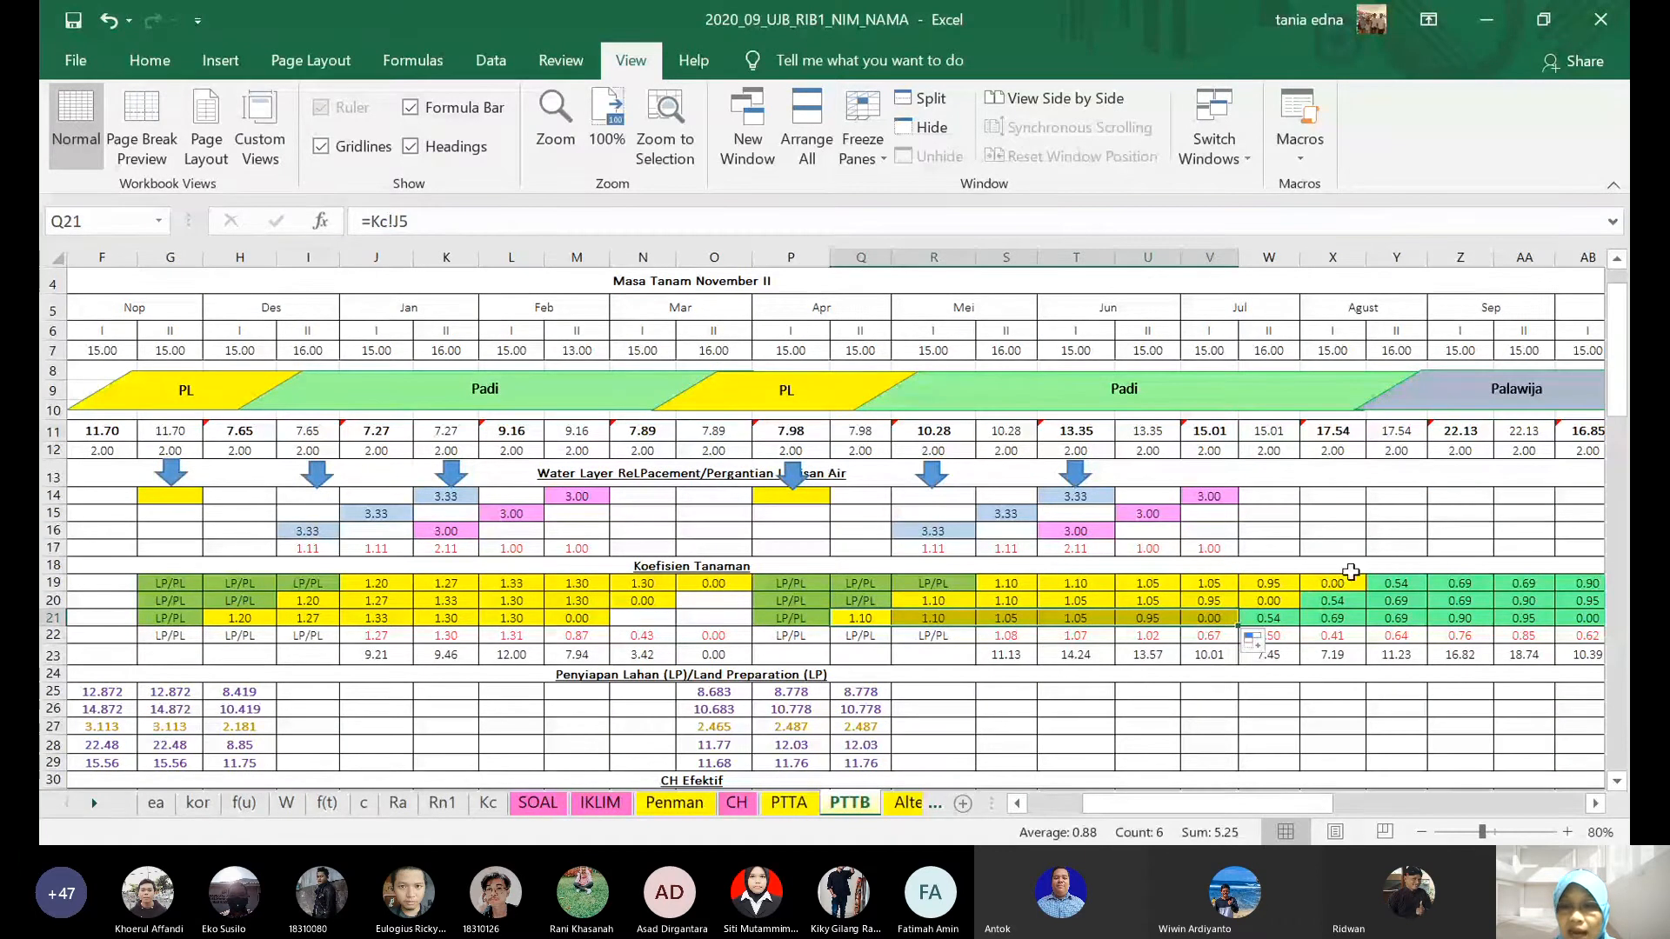
- Link the C3 coefficient of Jul II (W21) to the first Bawang value with =Kc!E19
click(1598, 804)
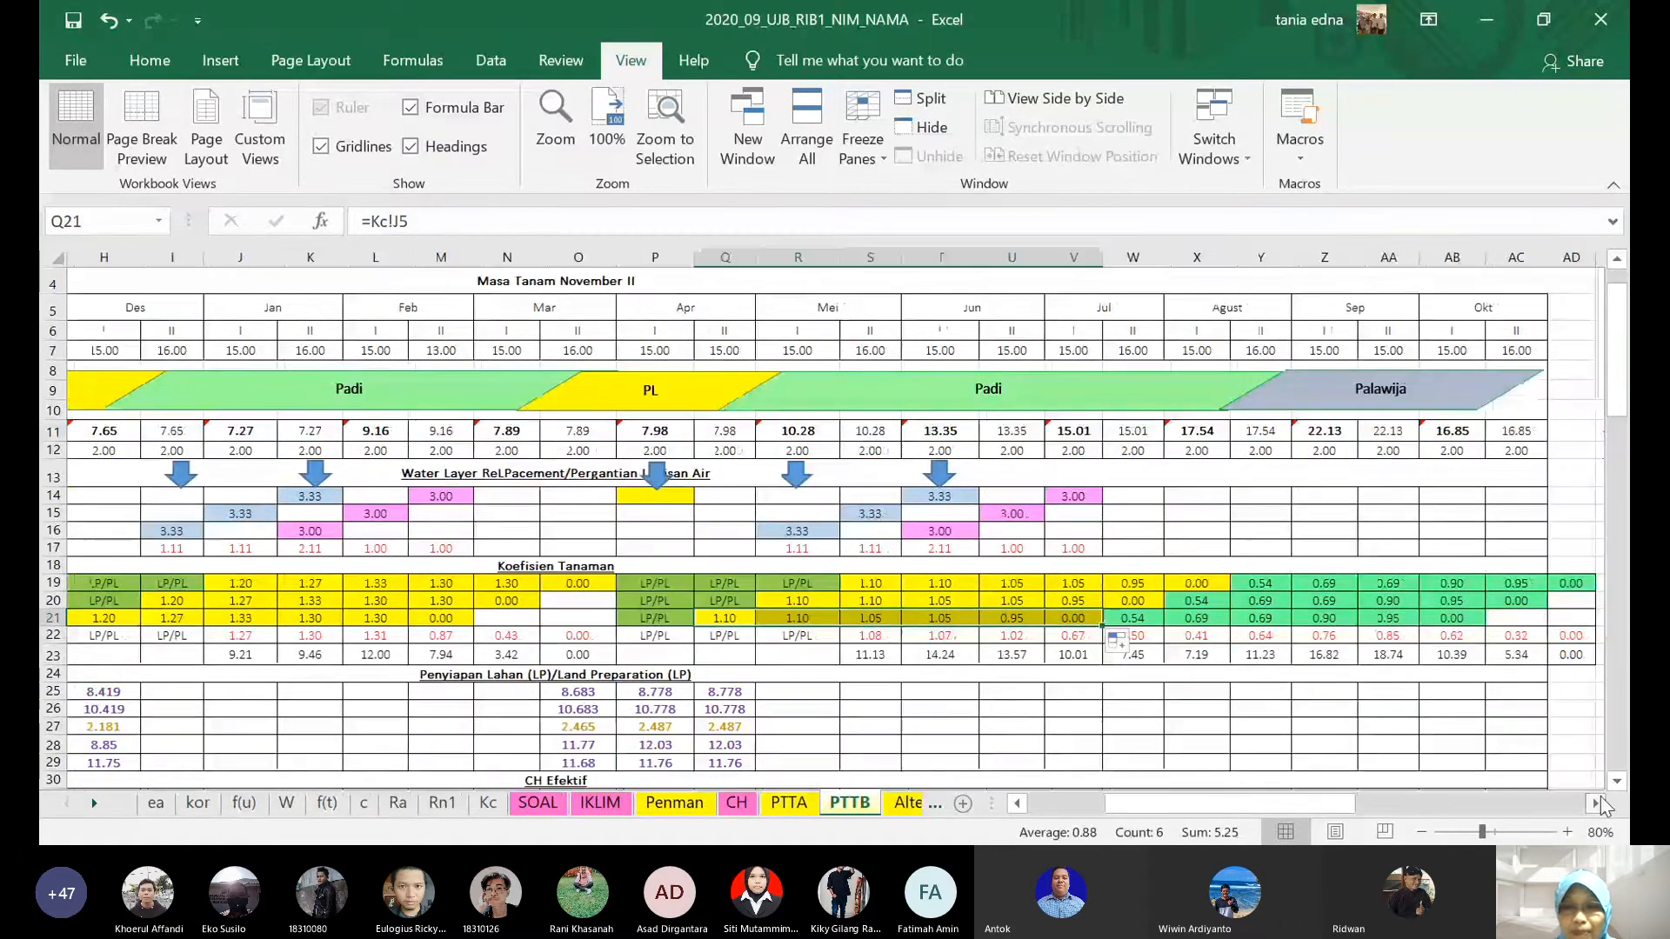
click(1598, 804)
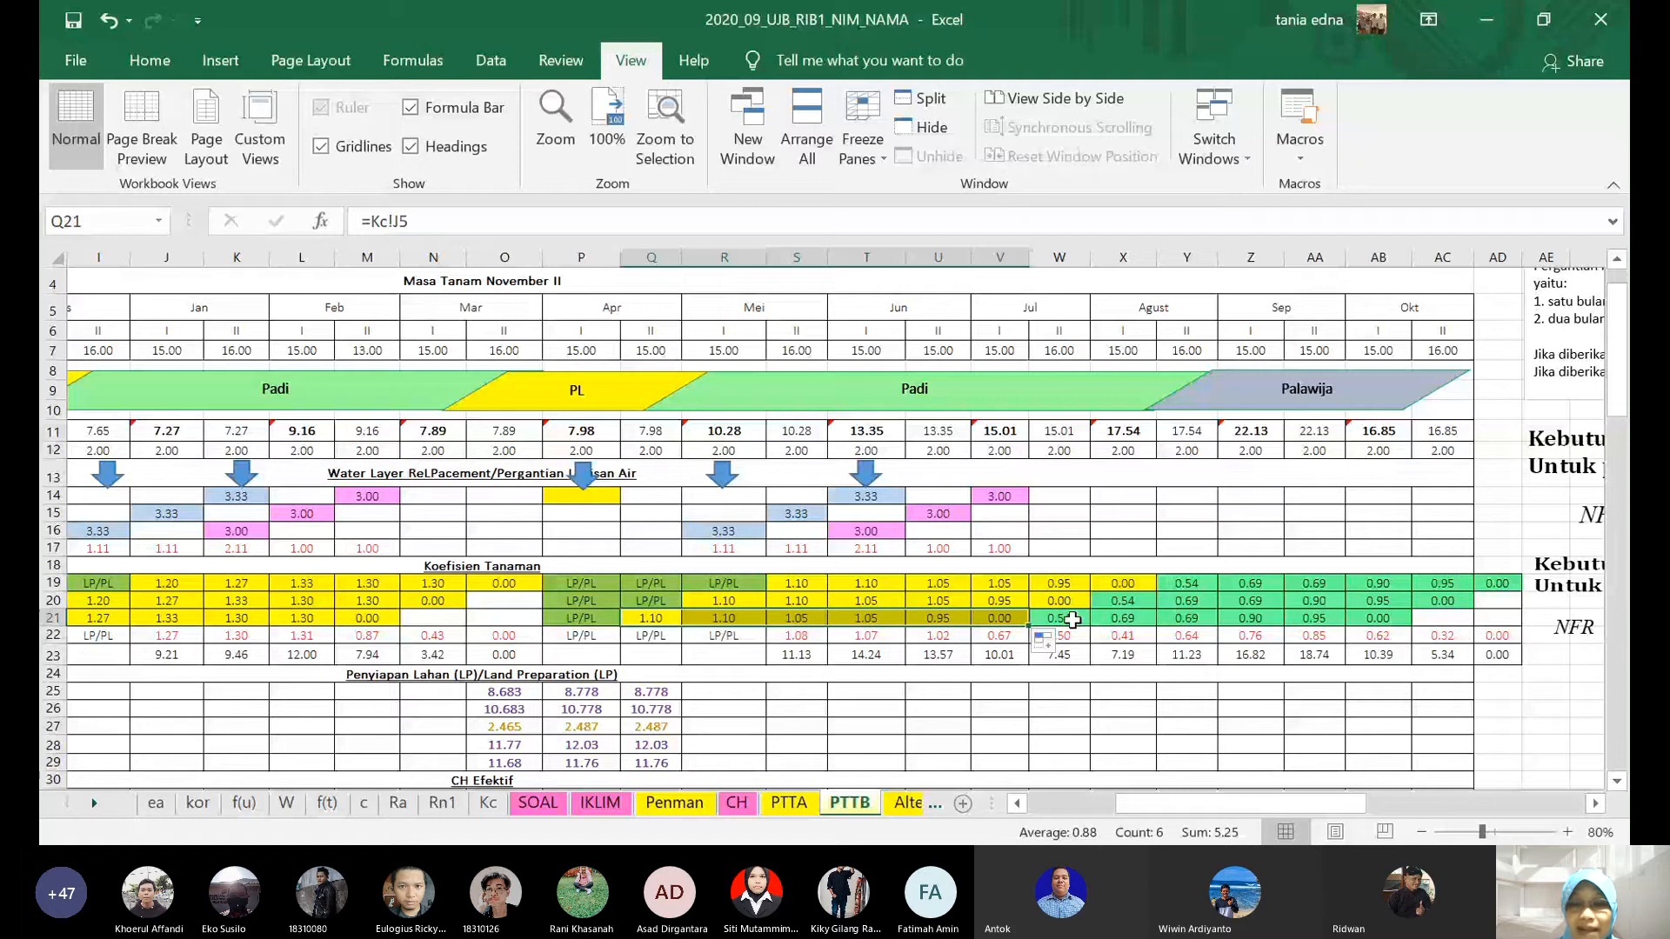
click(1071, 619)
text(=)
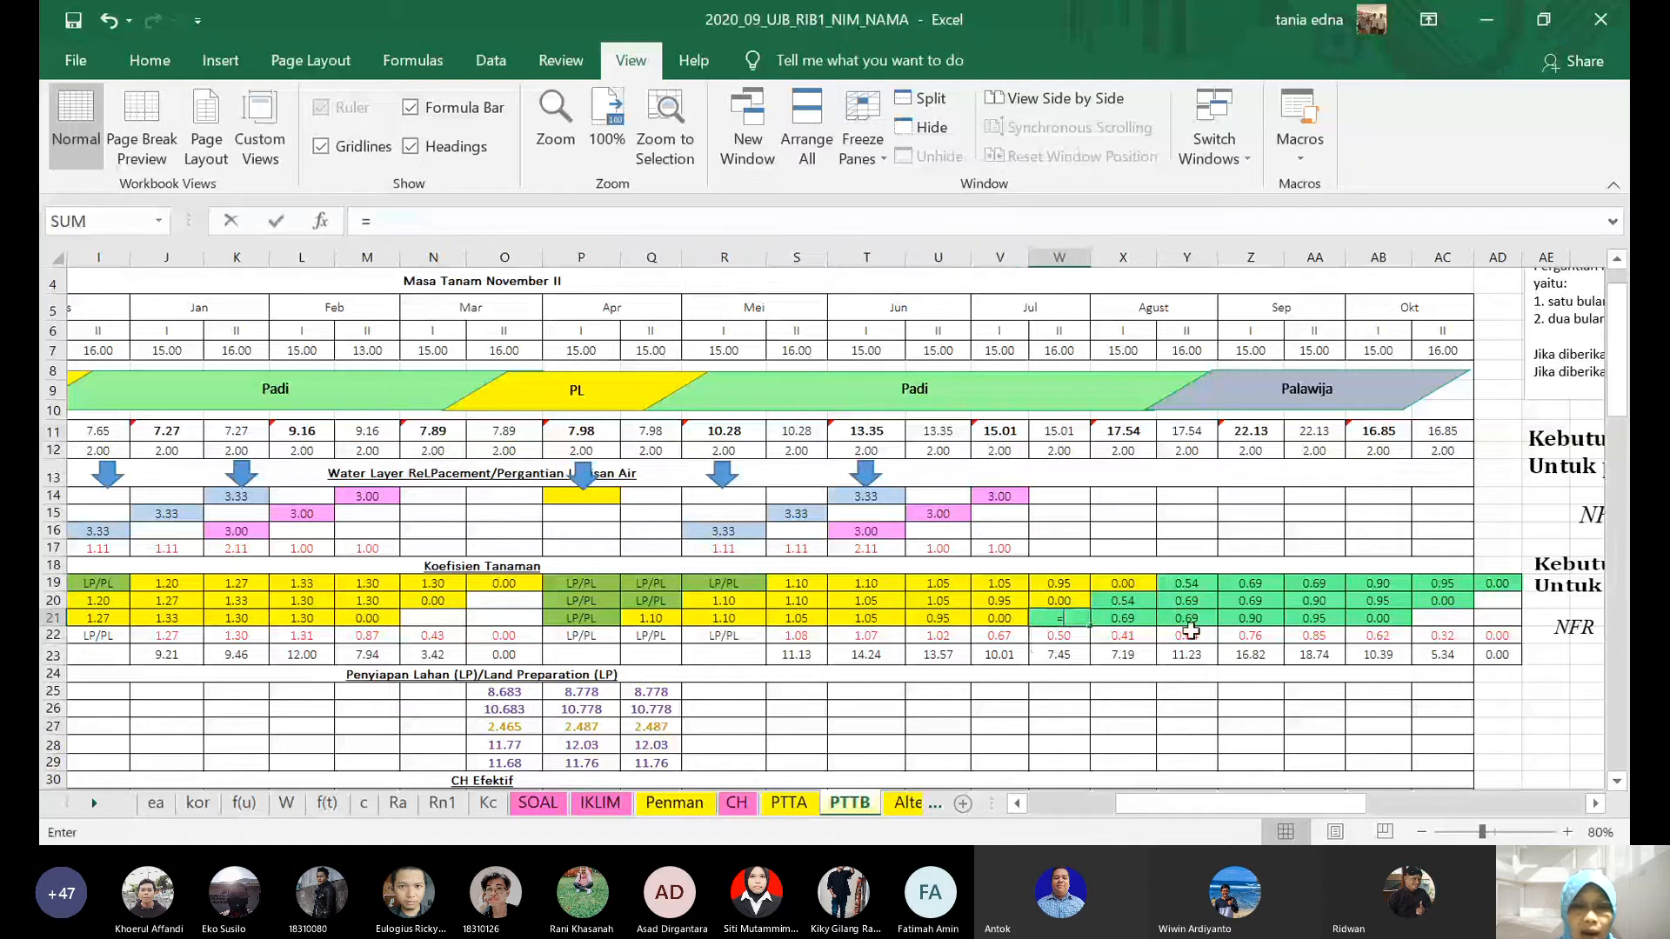
click(488, 803)
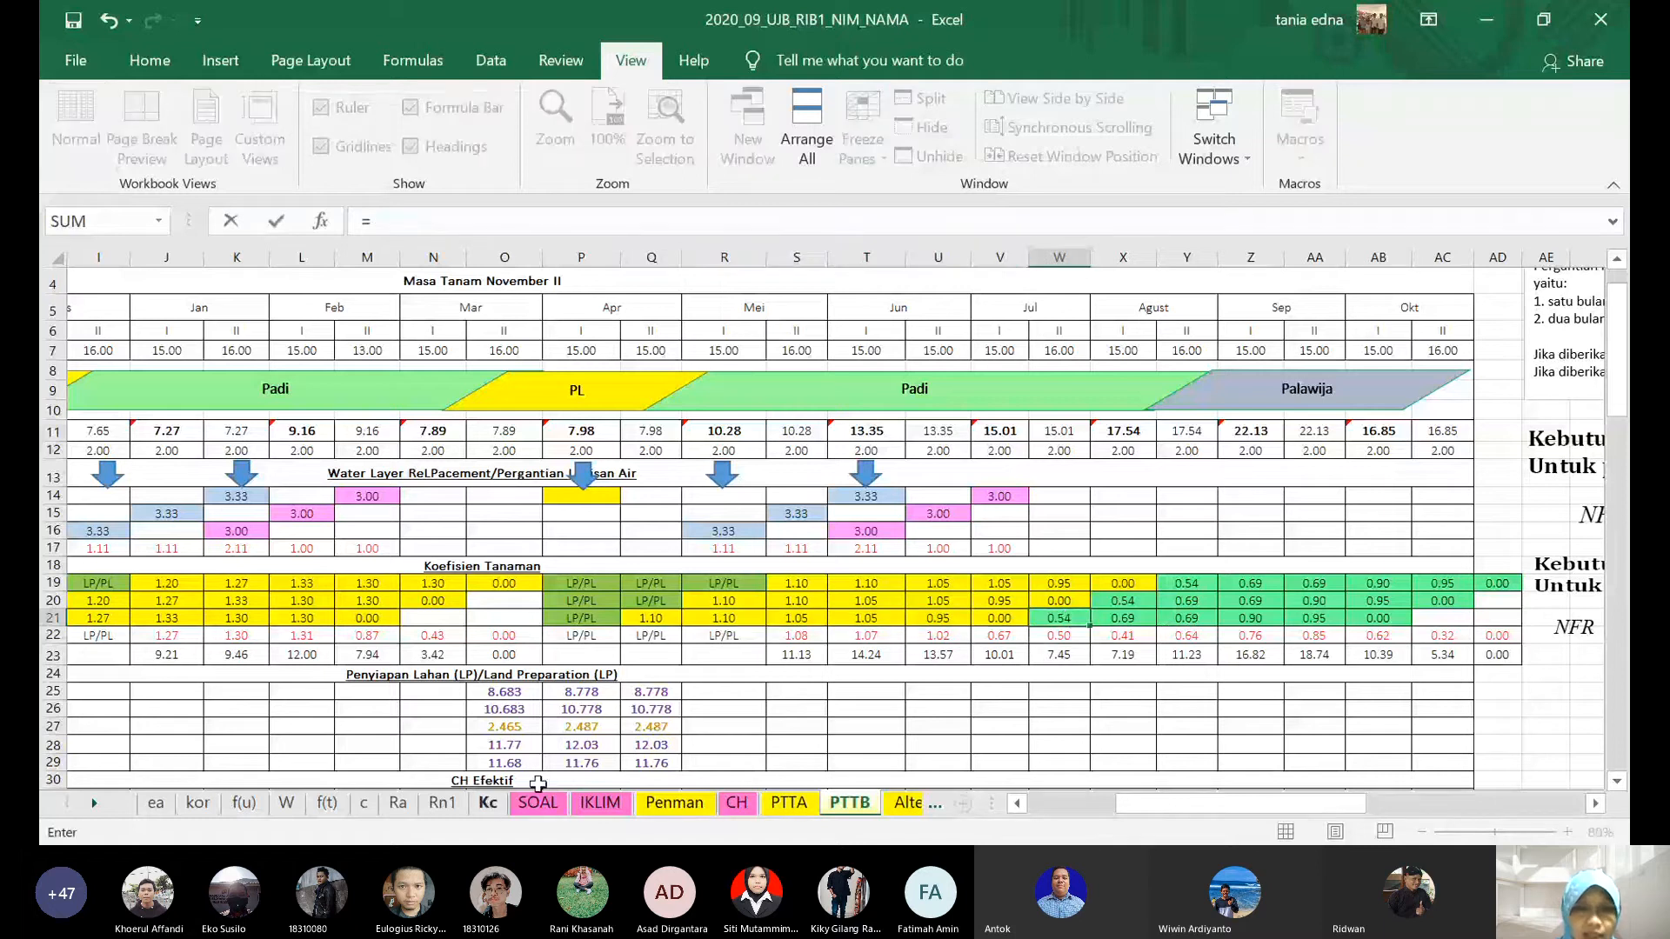
click(481, 656)
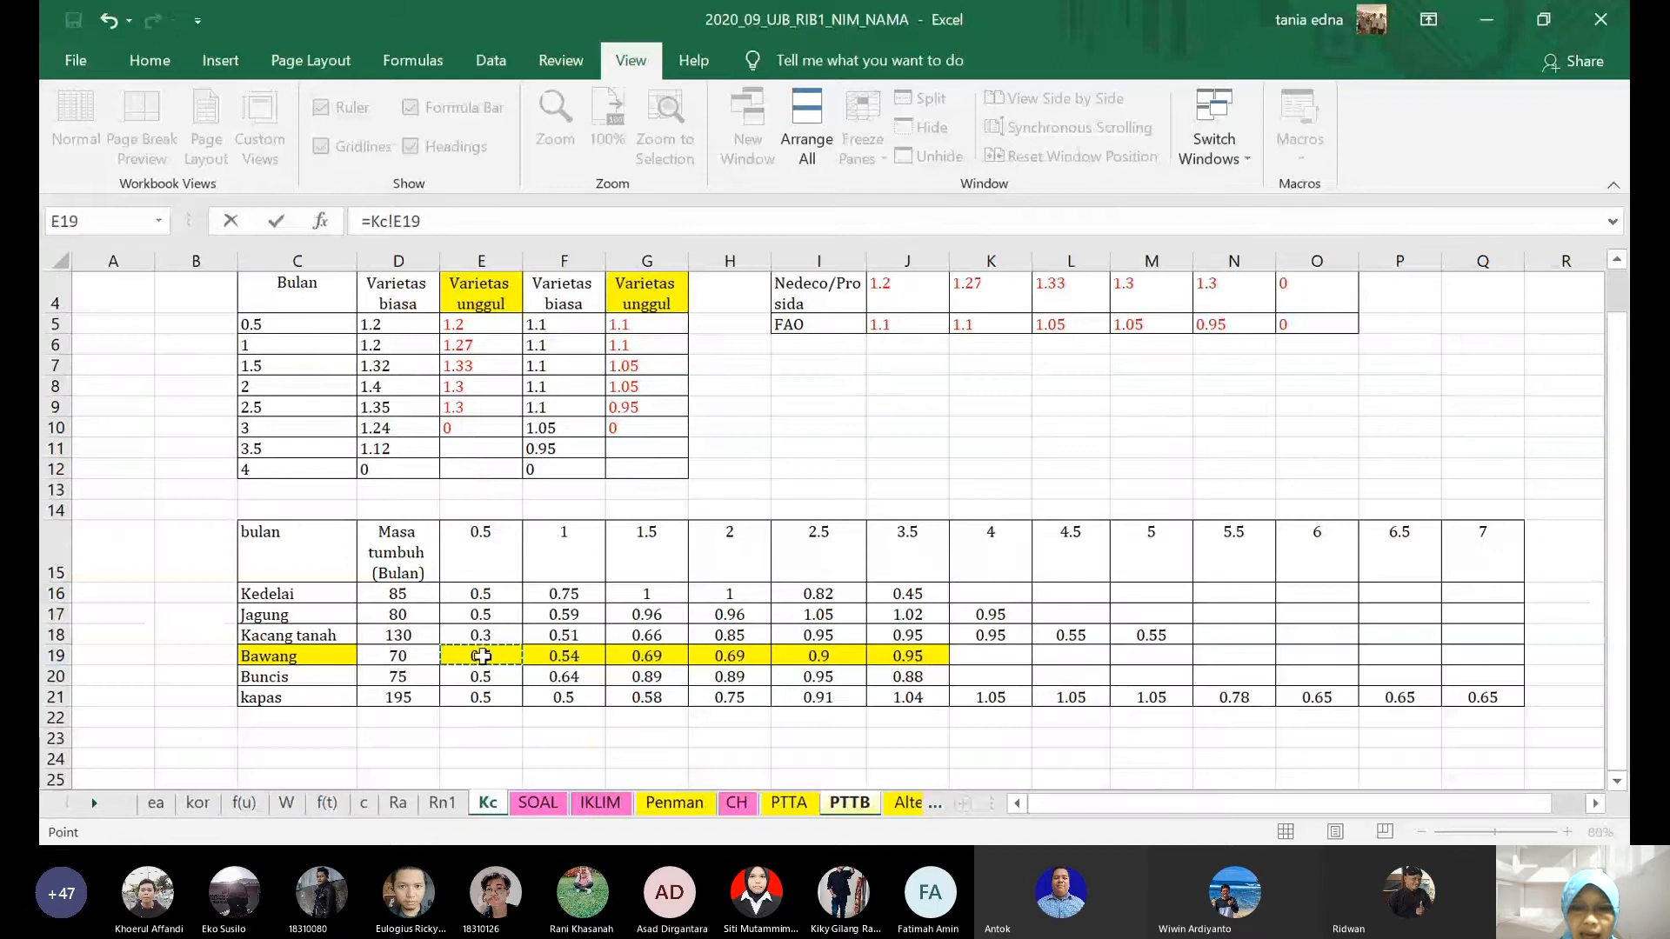
key(Return)
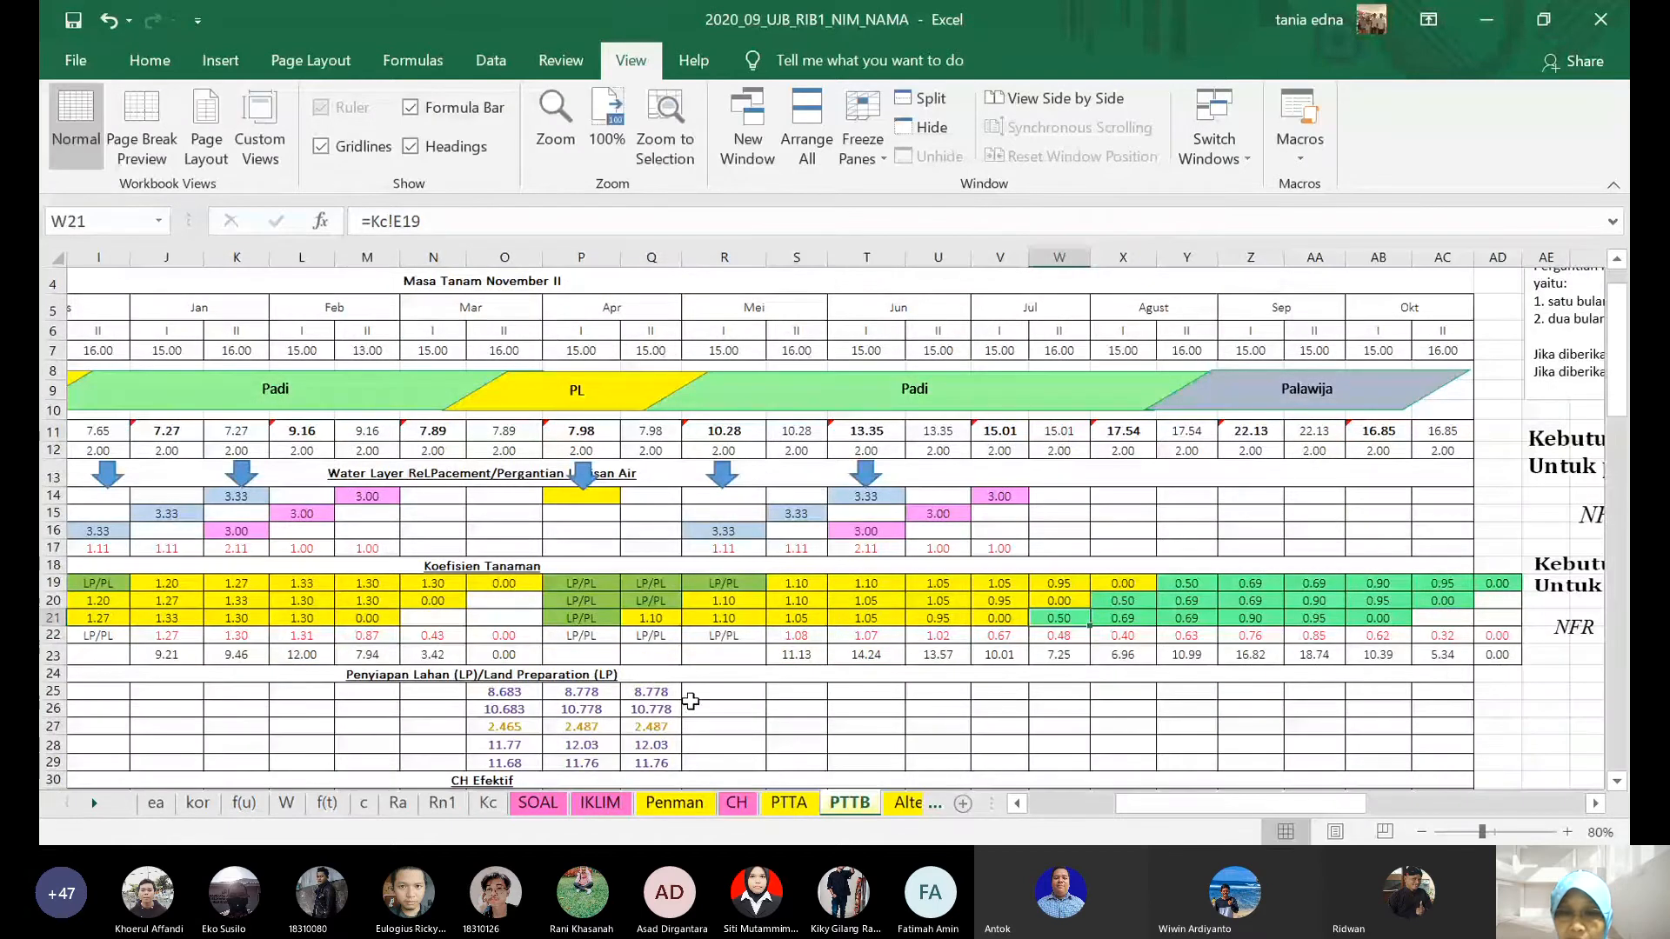
- Fill the C3 Bawang coefficient link from Jul II (W21) across to Okt I (AB21)
drag(1090, 626, 1409, 682)
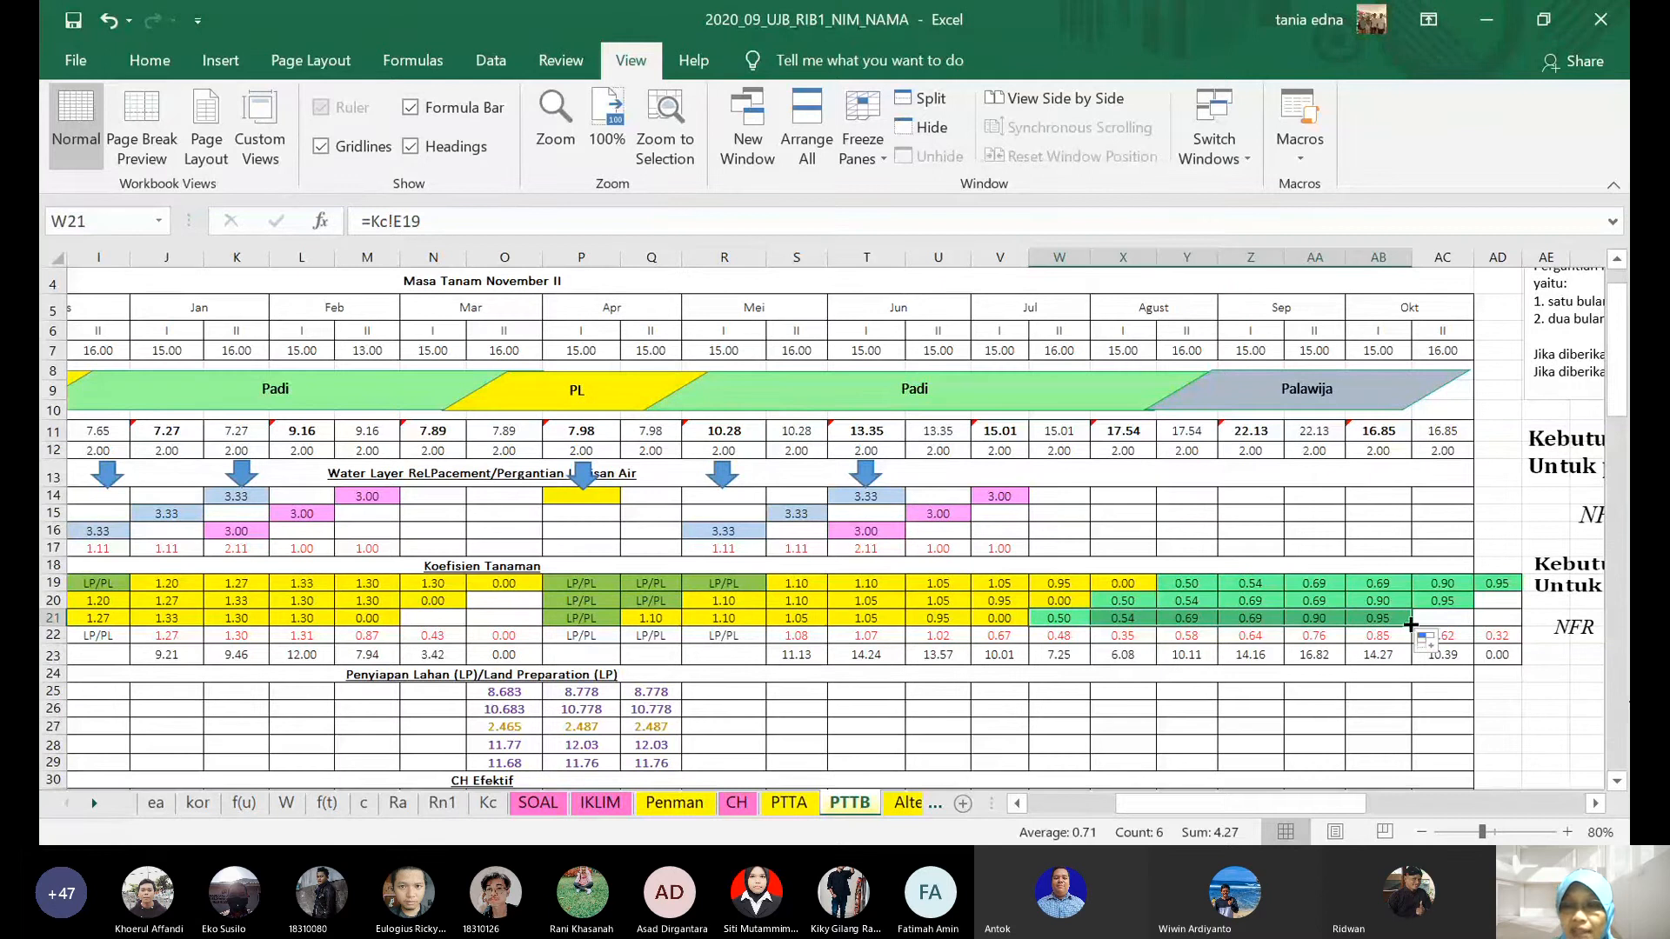
- Move the rice NFR formula picture away from column AD so that AD19:AD23 can be selected
drag(1488, 586, 1509, 659)
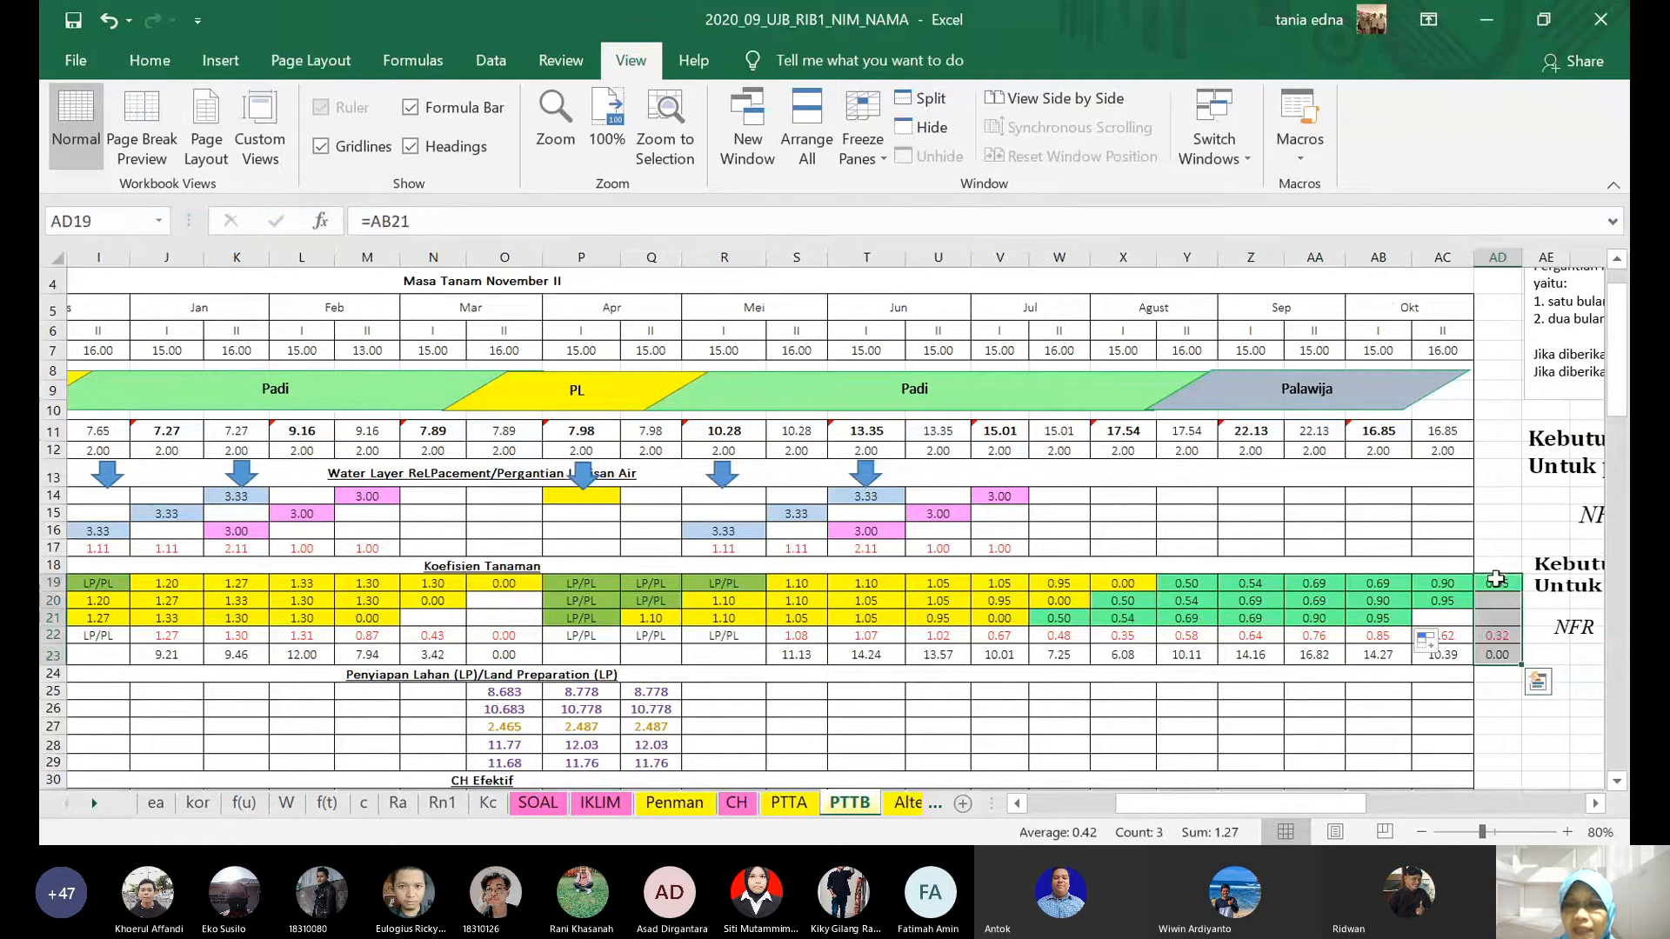
click(1506, 647)
click(1494, 586)
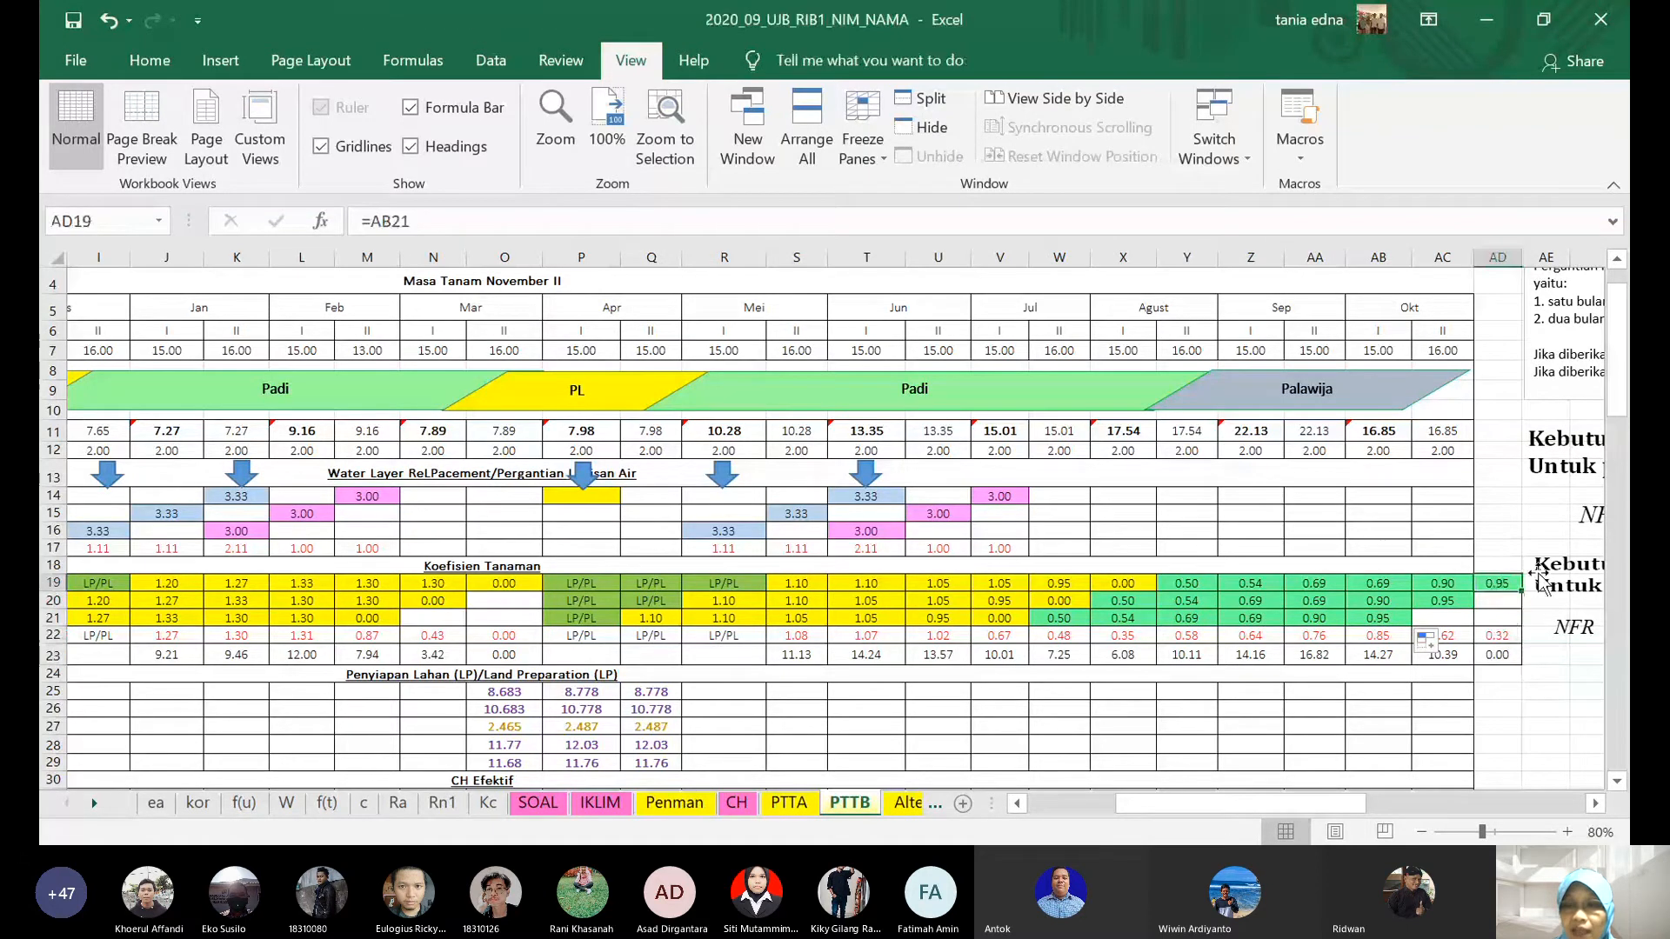
click(1538, 579)
drag(1539, 579, 1579, 587)
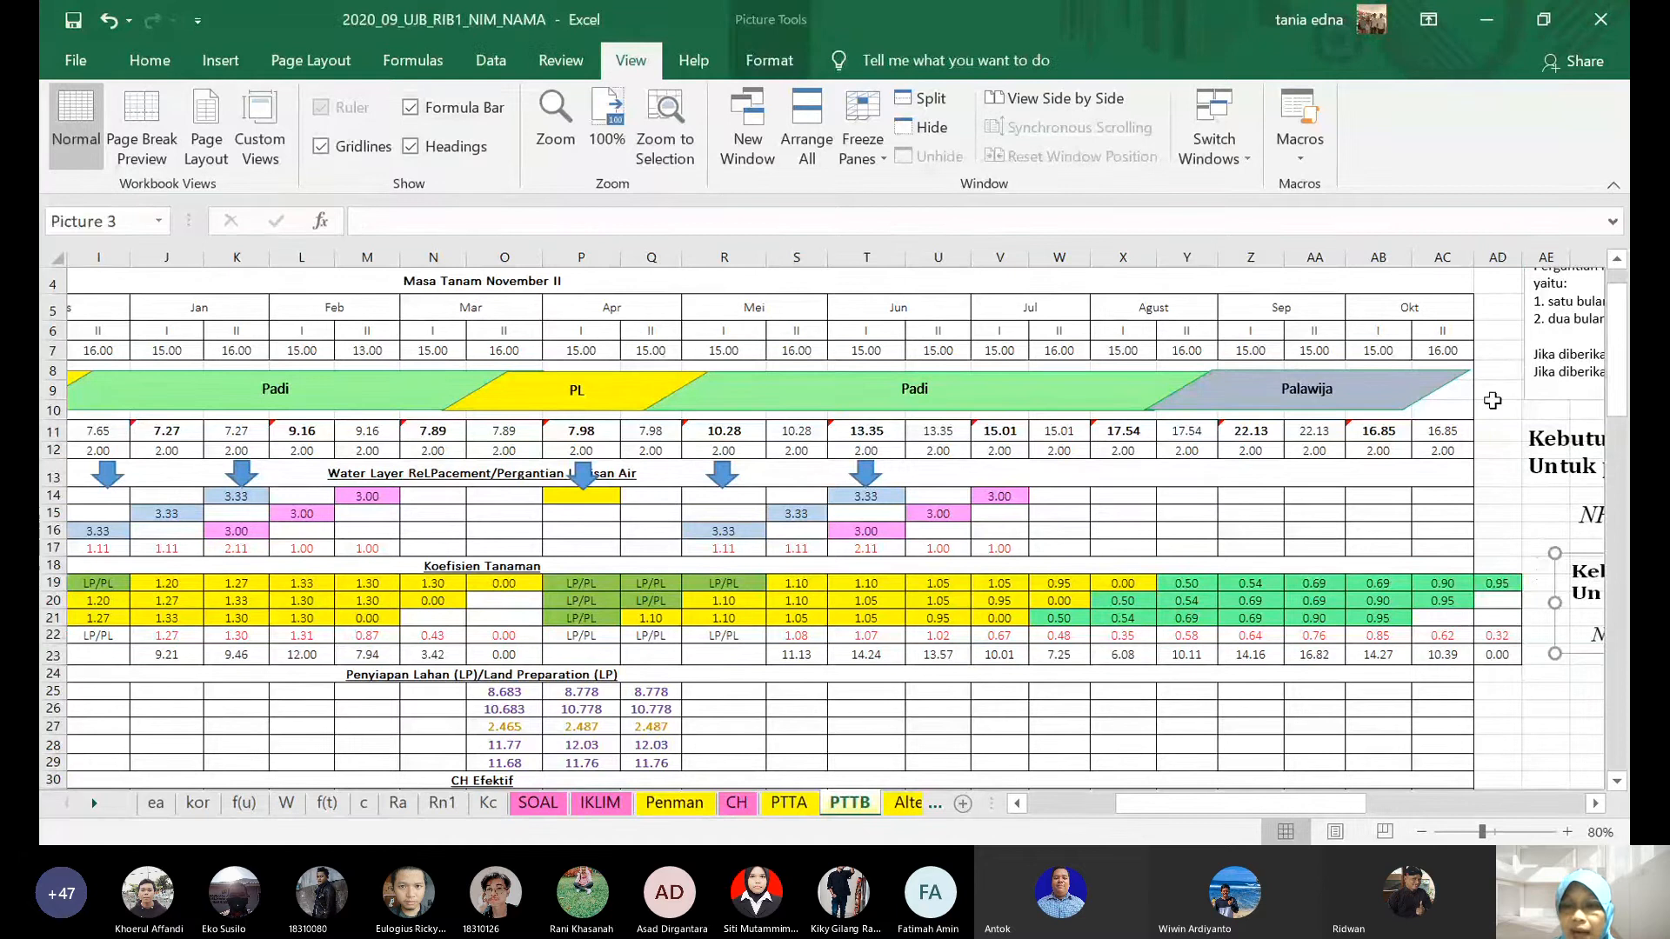
- Copy the overflow cells AD19:AD23 and paste them into the Nop I cells F19:F23
drag(1496, 584, 1505, 656)
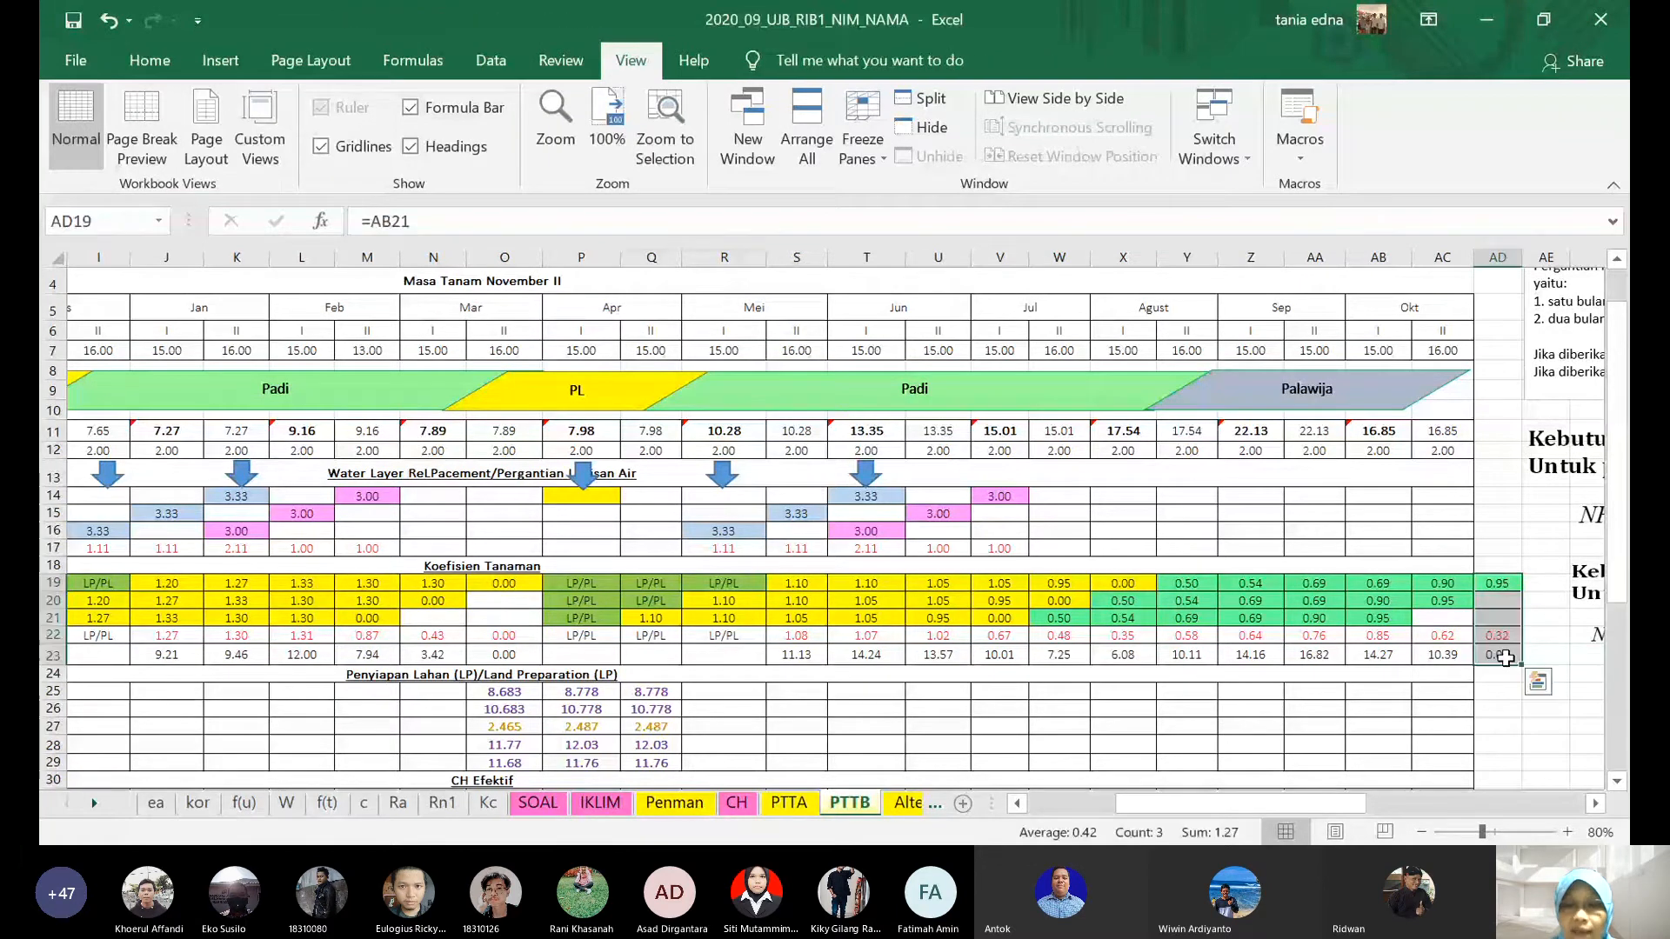
key(ctrl+c)
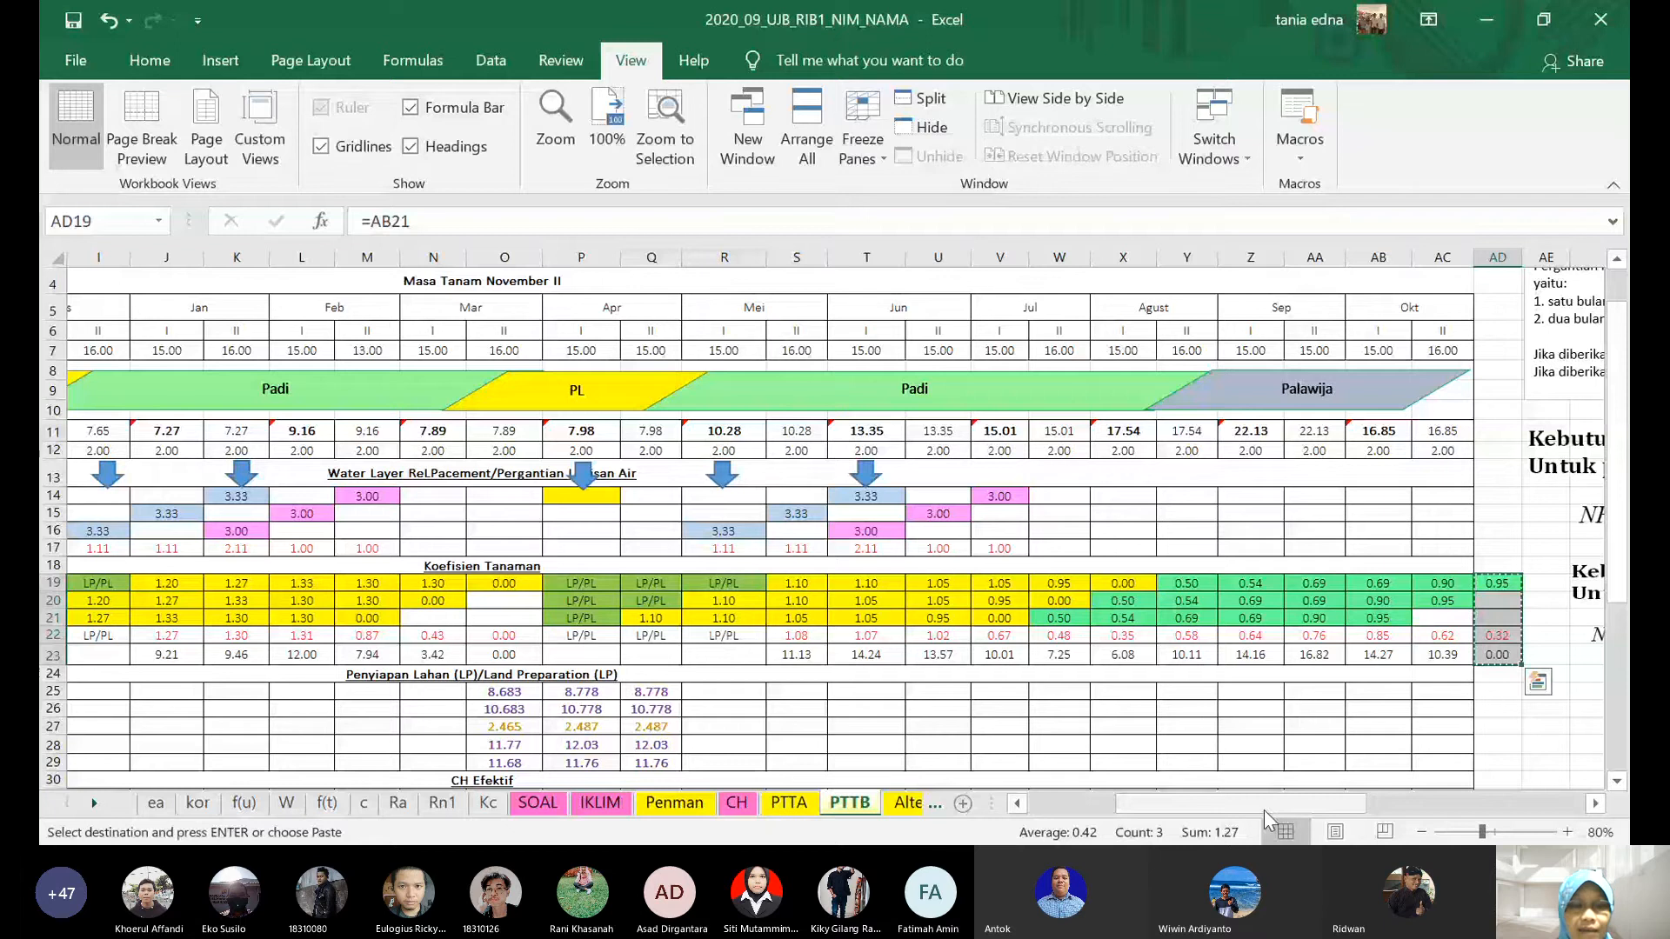
drag(1265, 811, 1175, 810)
click(482, 584)
key(Return)
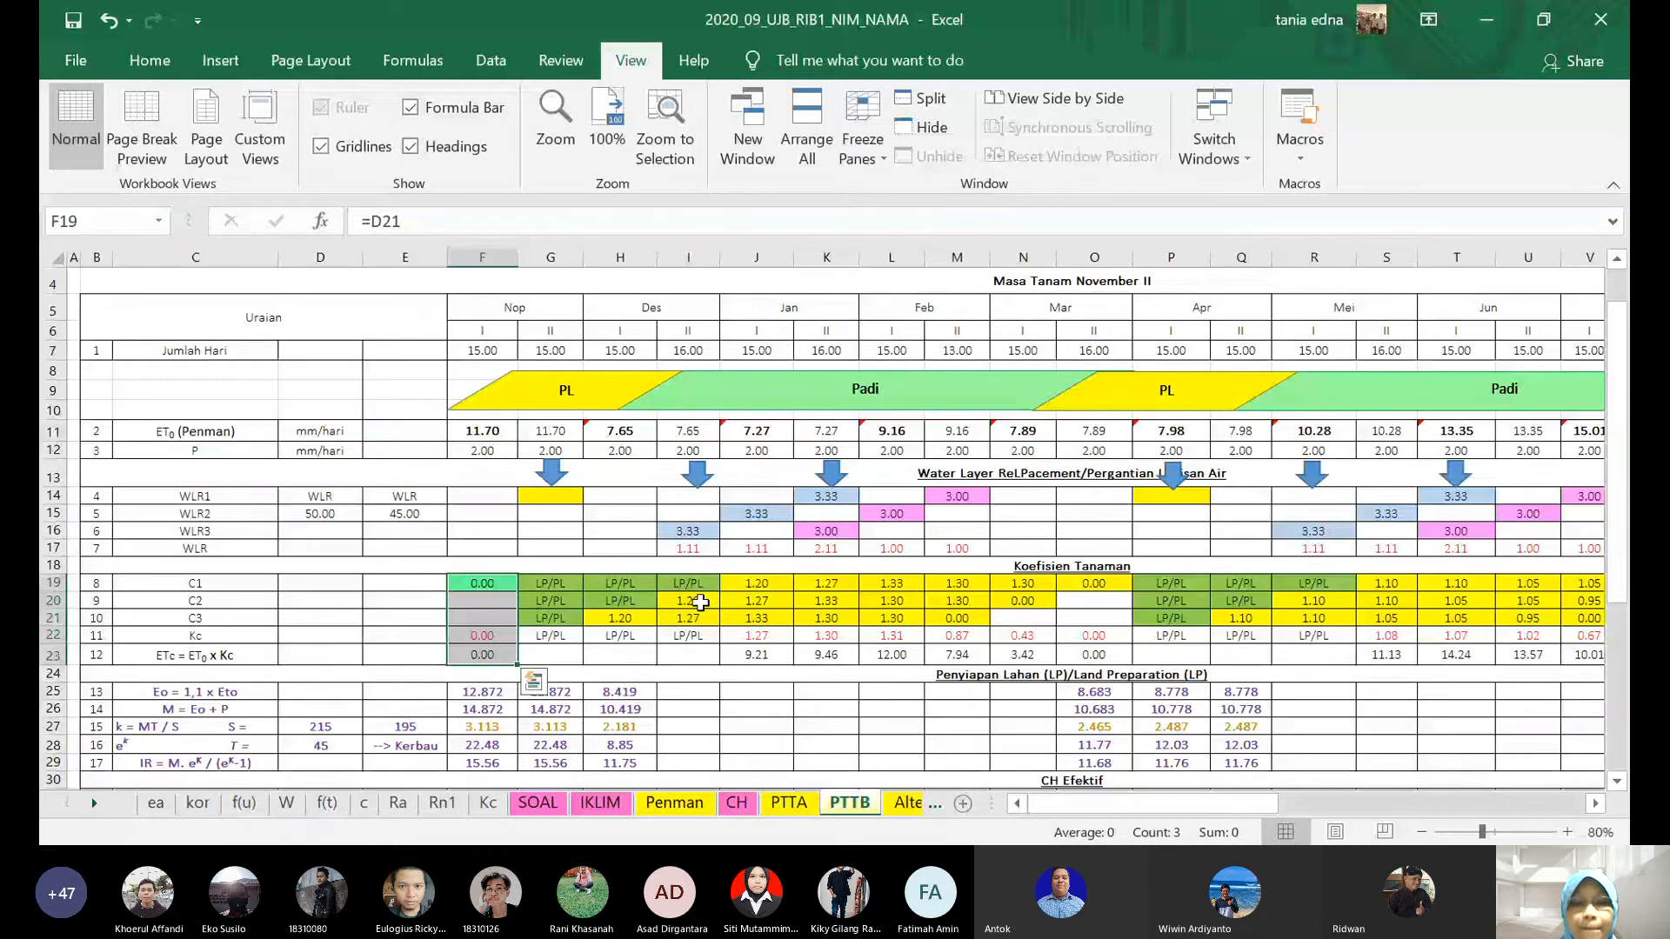
- Check the formula in AD19 and set the C1 coefficient of Nop I (F19) to =AB21
scroll(1205, 554, right, 10)
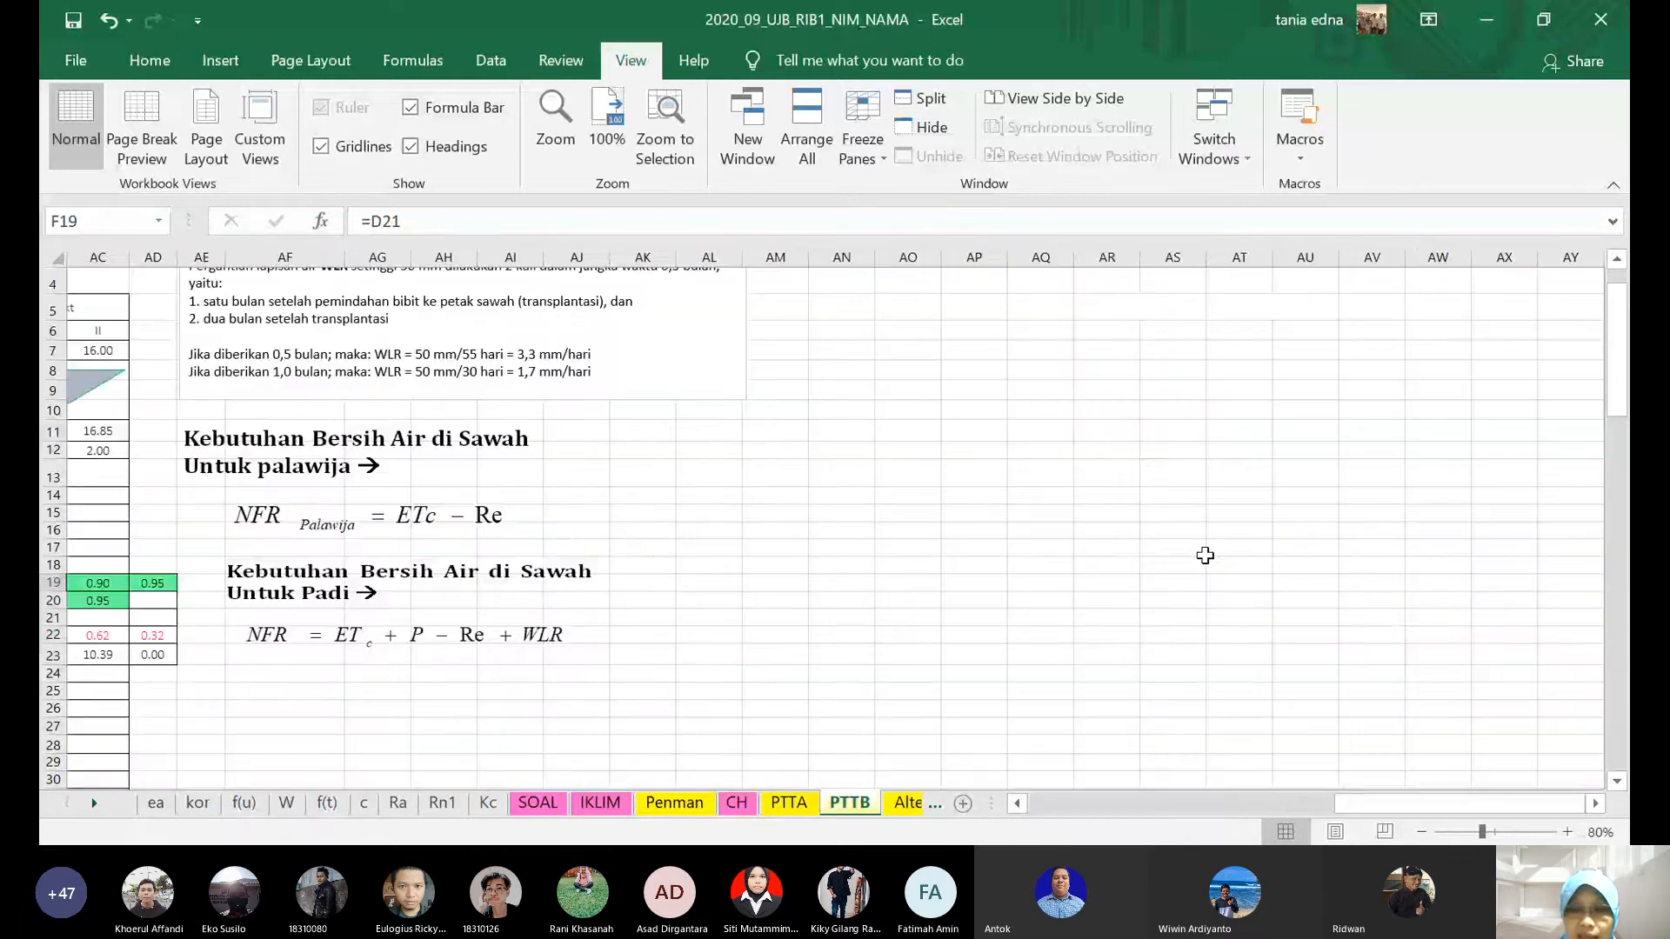
drag(1326, 807, 1221, 807)
click(797, 583)
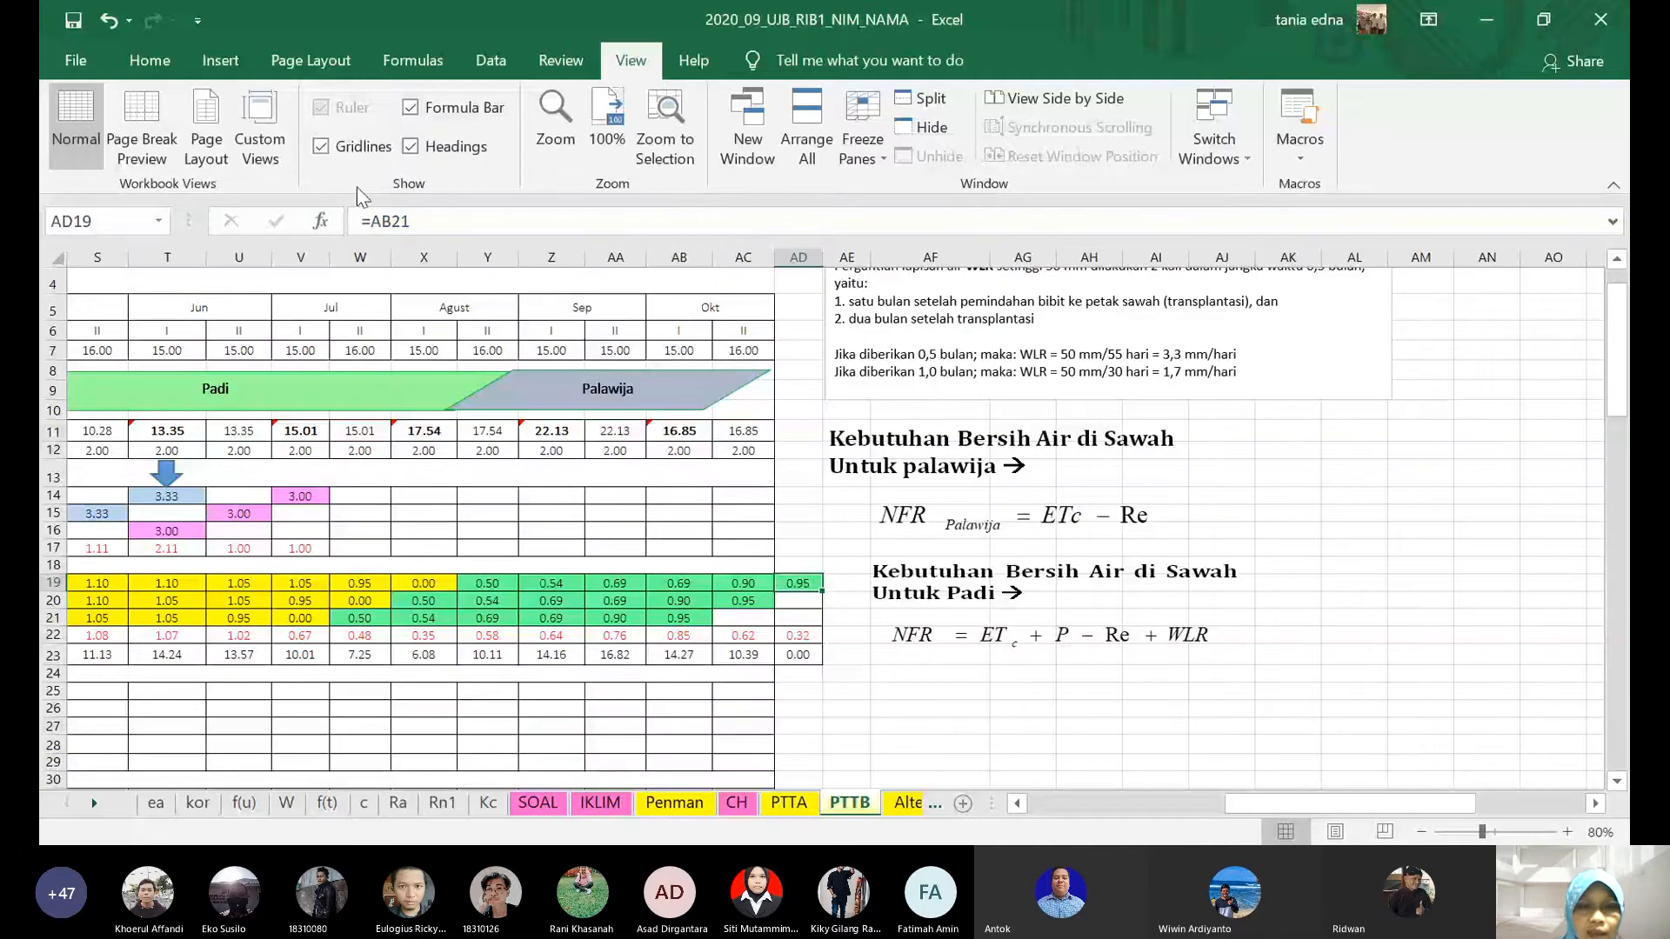
double_click(437, 214)
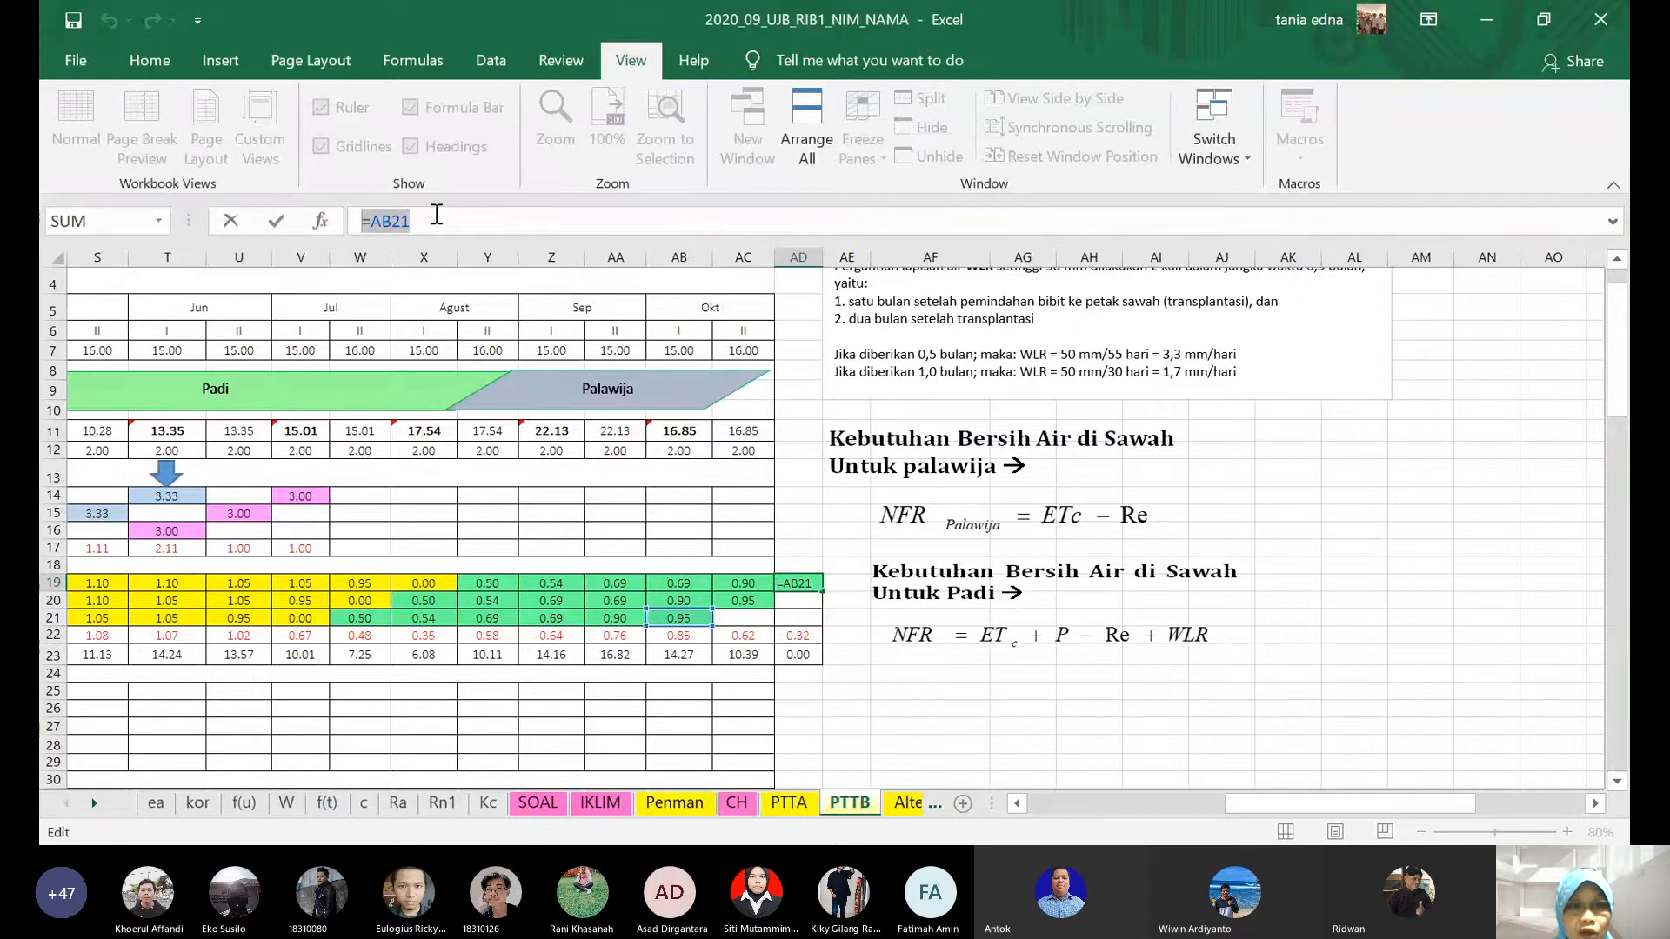
key(Escape)
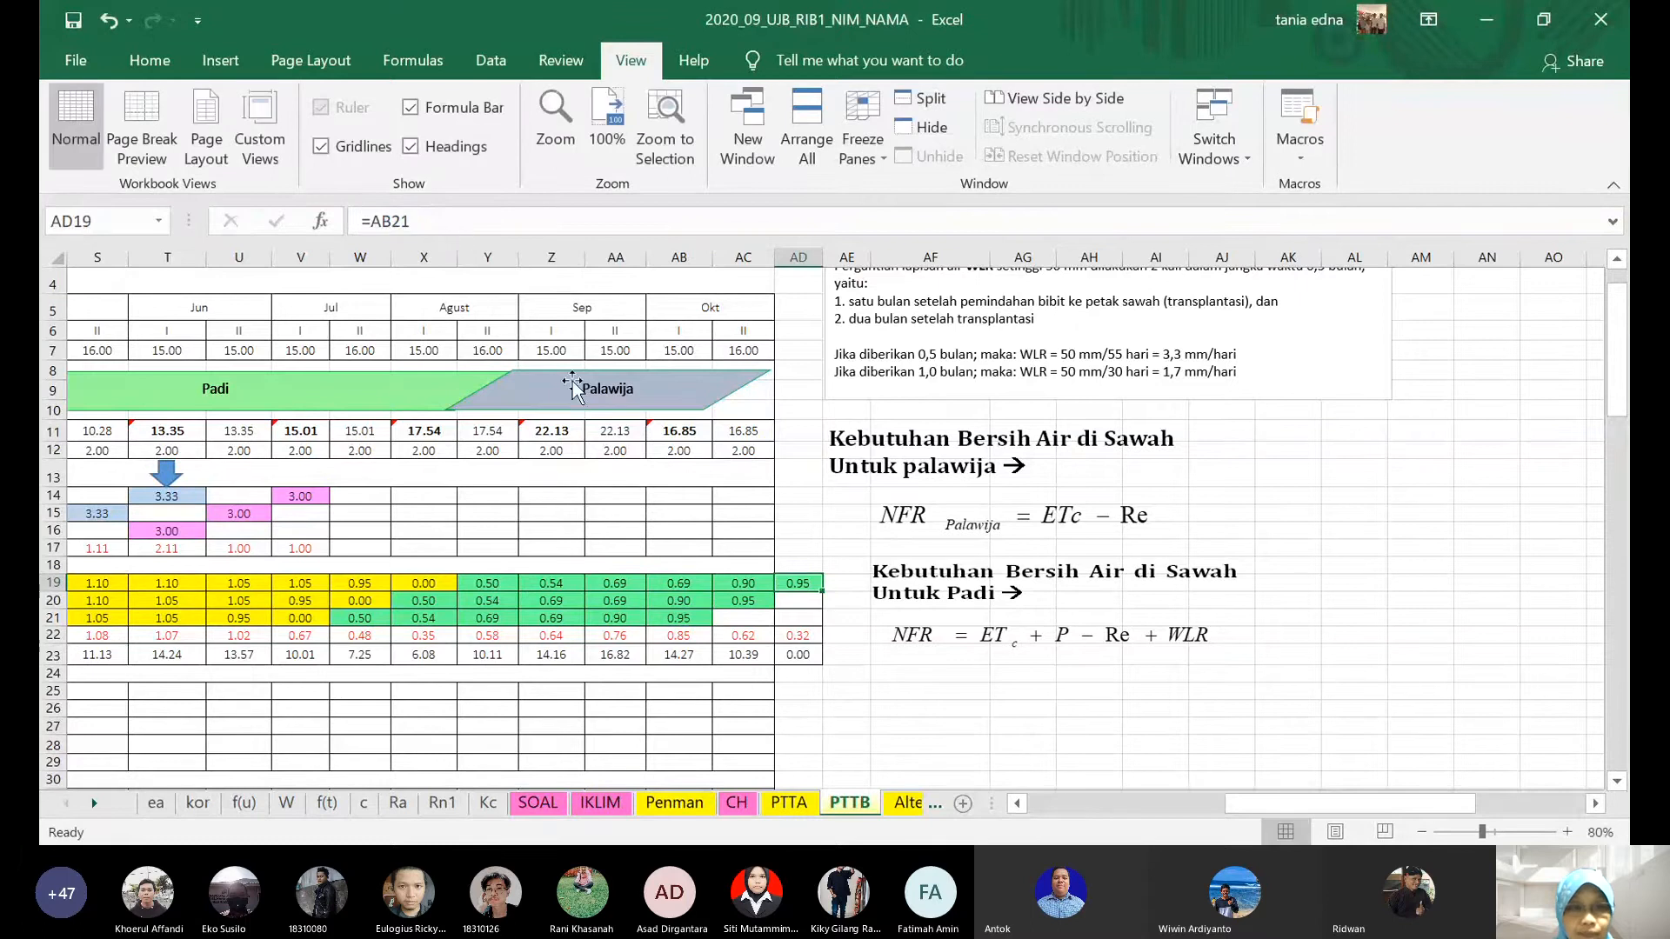
drag(1263, 822, 1019, 811)
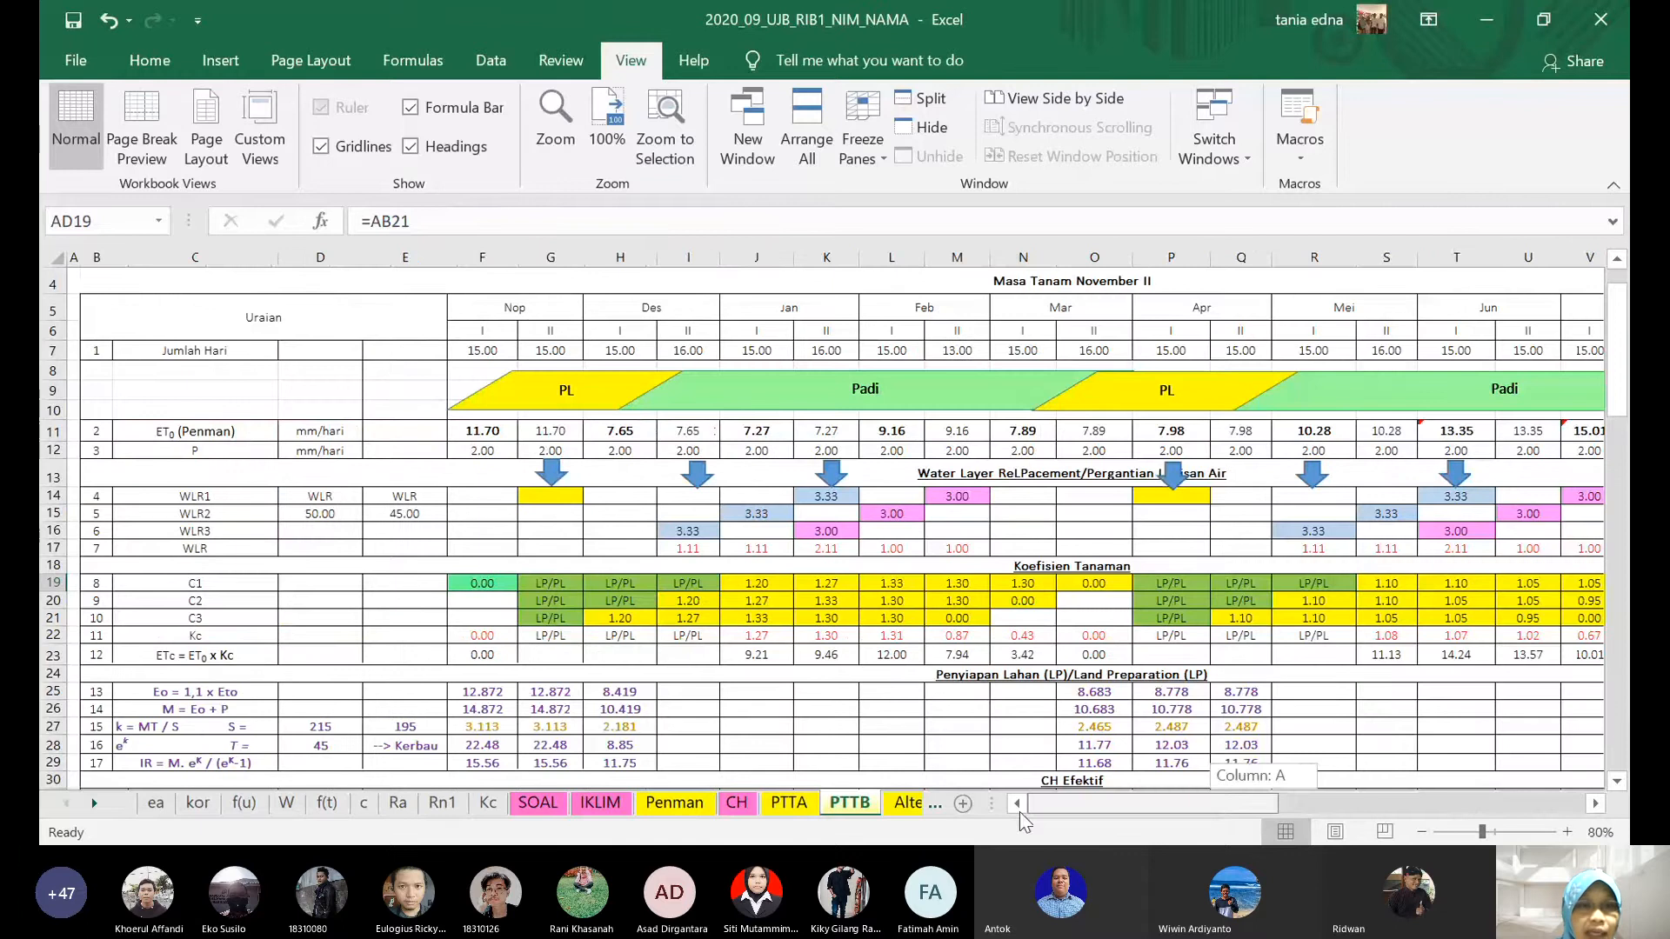
click(482, 583)
click(444, 223)
key(BackSpace)
key(BackSpace)
key(BackSpace)
text(AB21)
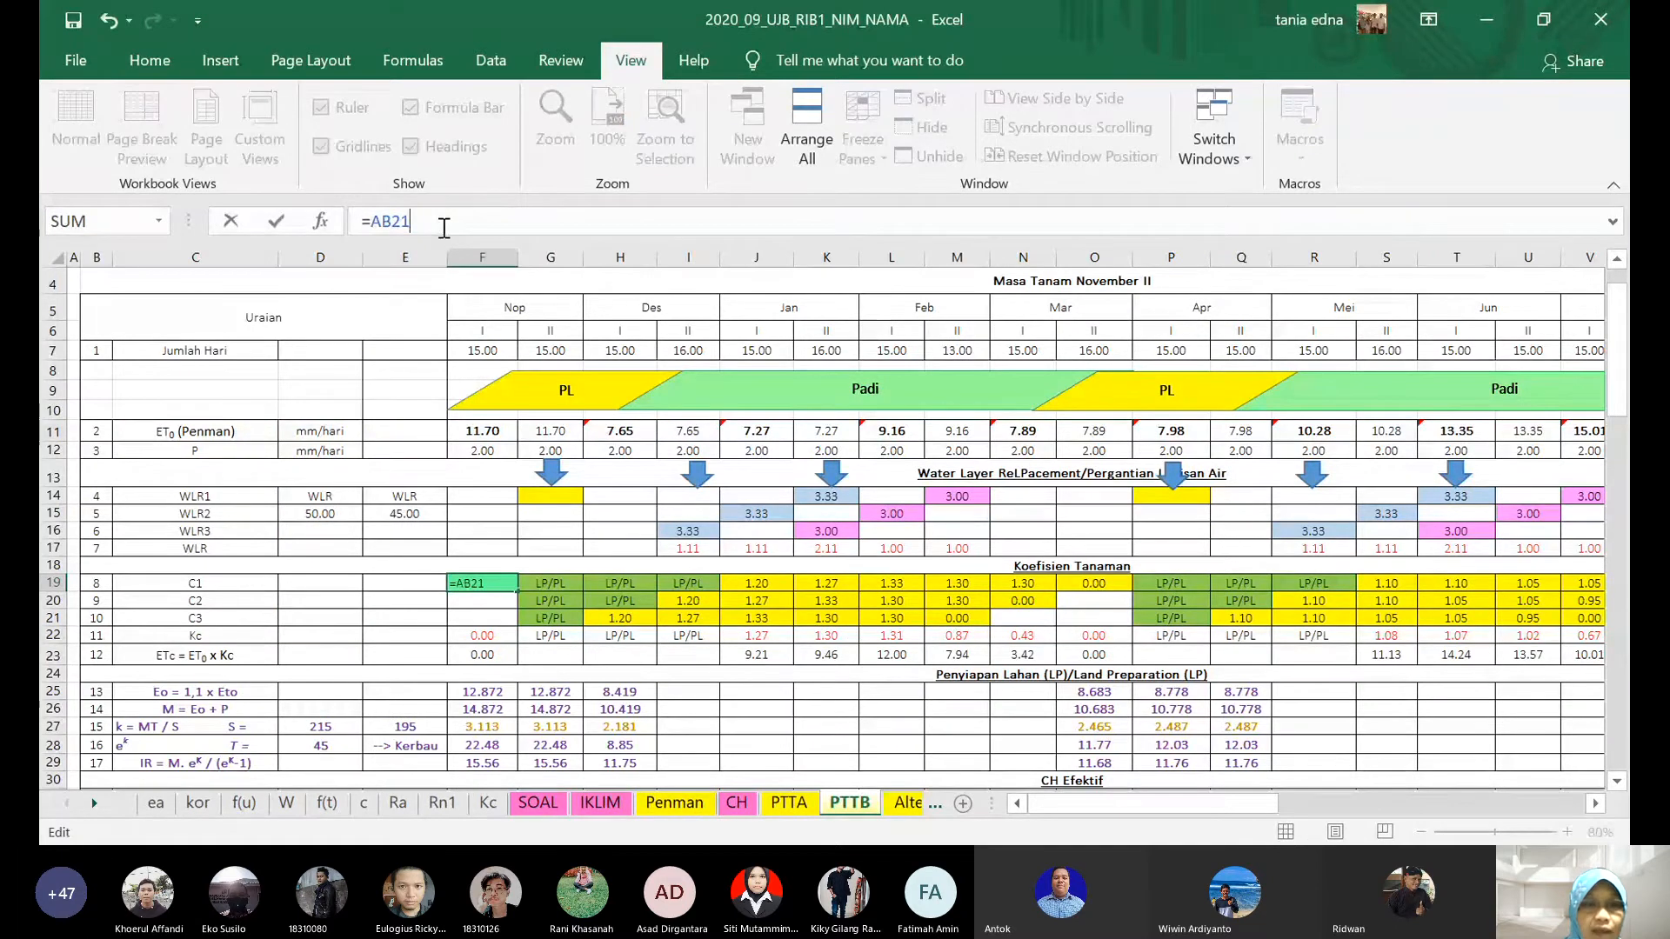
key(Return)
key(Up)
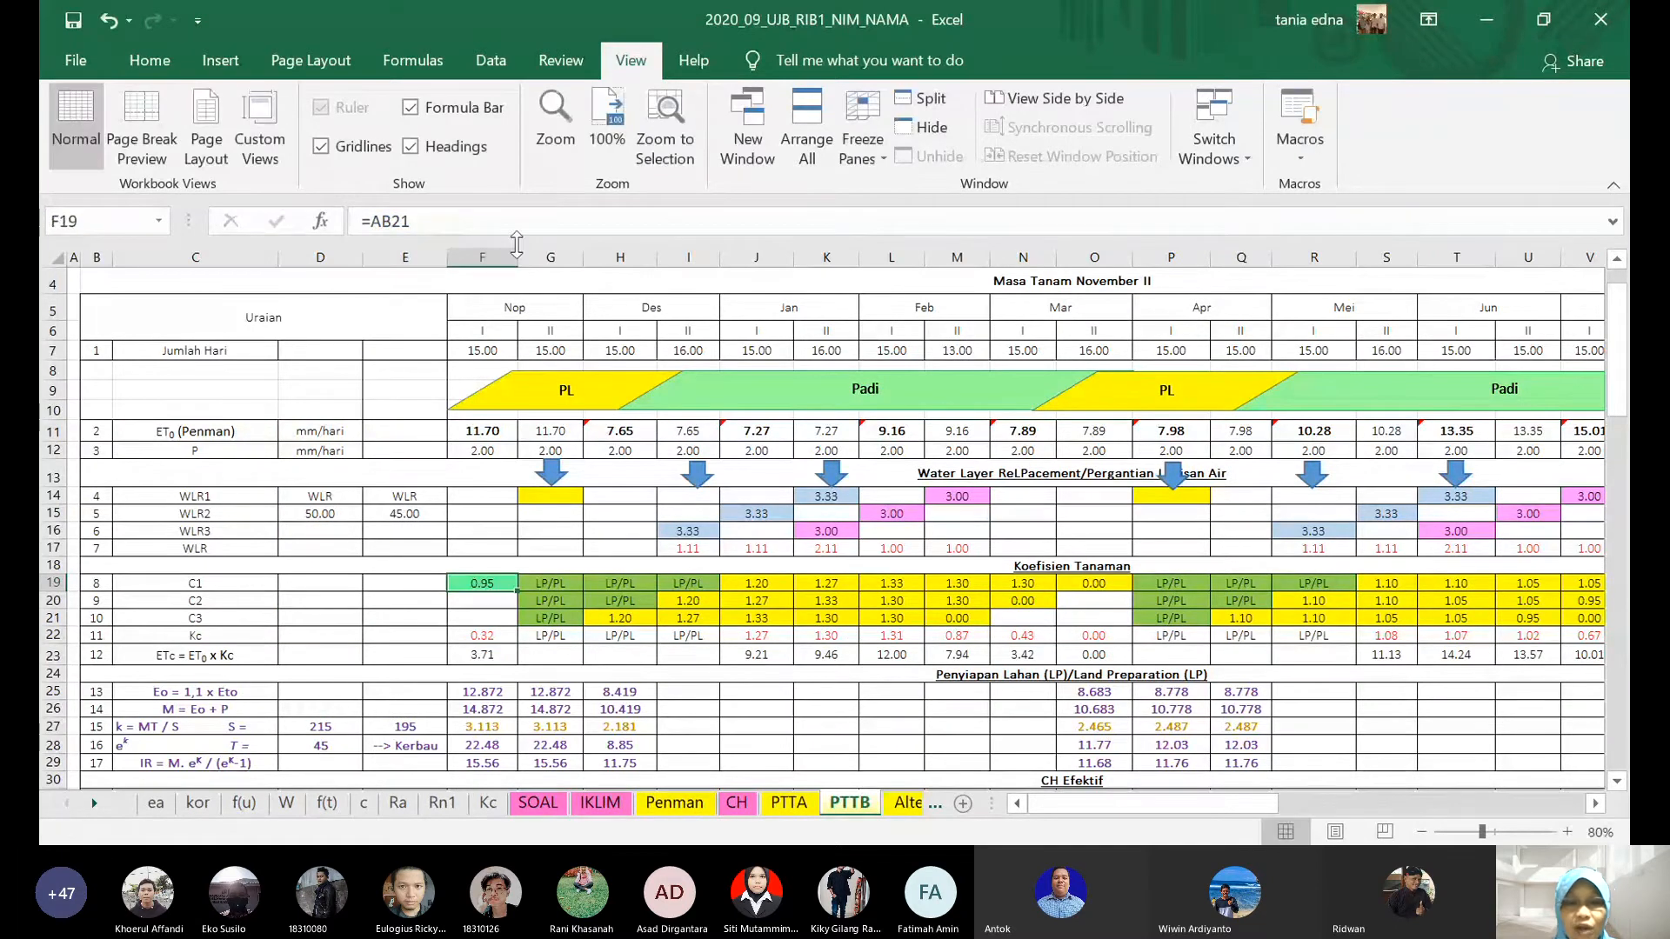
drag(1253, 804, 1370, 805)
click(1308, 548)
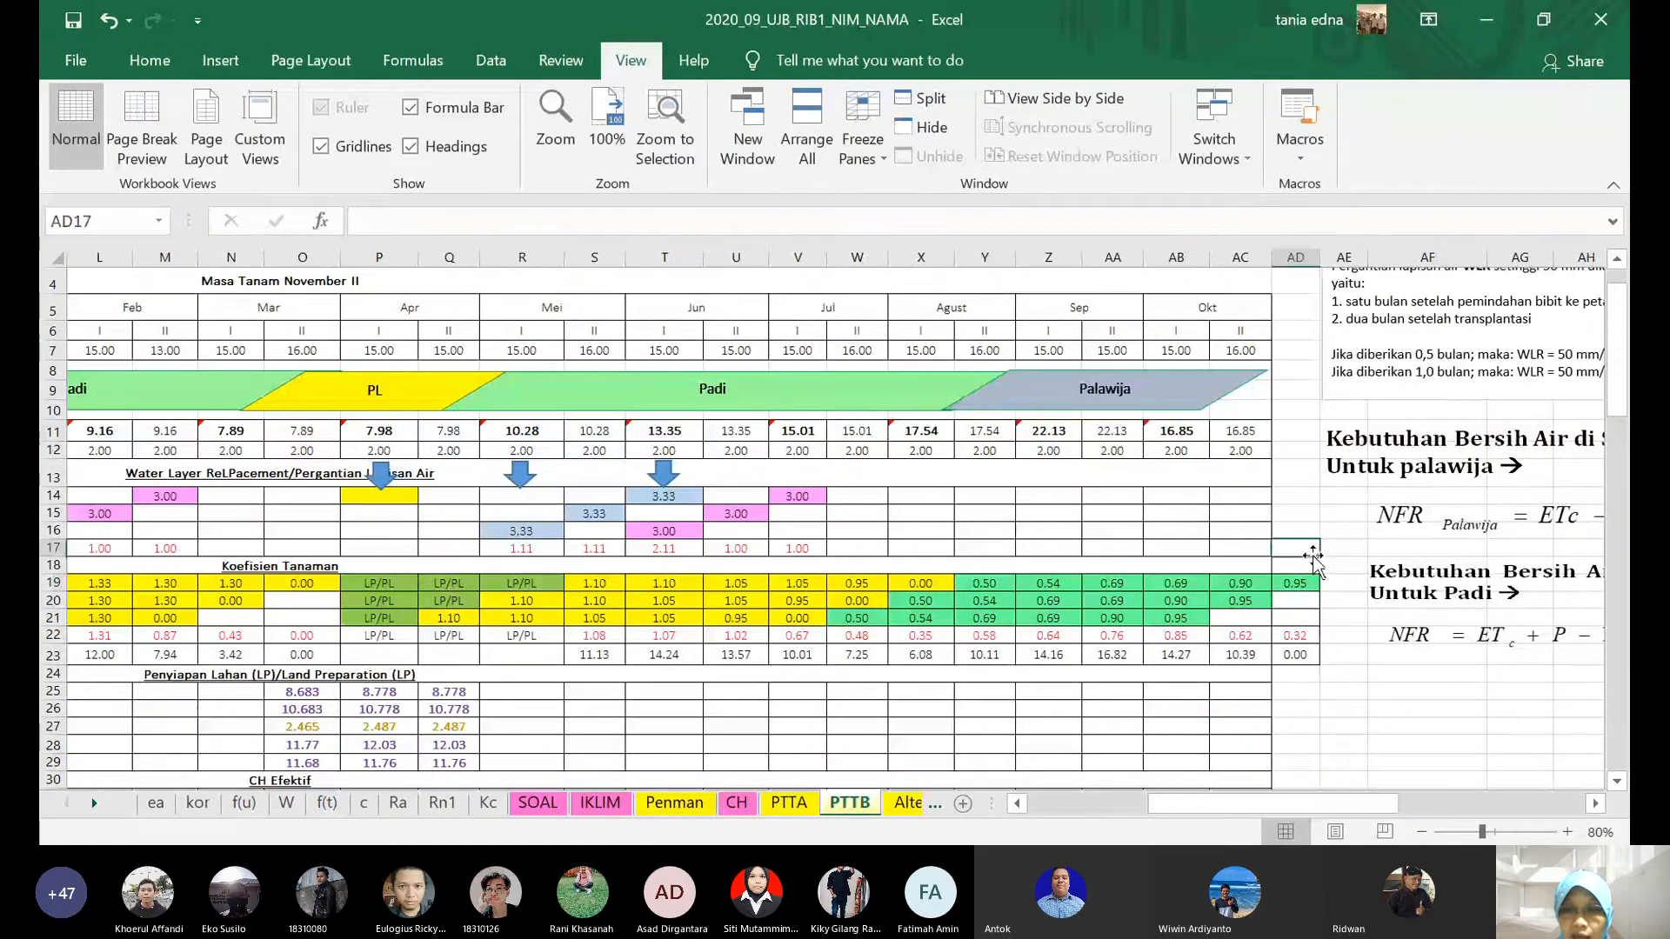
drag(1315, 557, 1331, 669)
- Copy the water layer replacement block G14:V17 and paste it one half-month later, starting at H14
drag(1334, 807, 1244, 812)
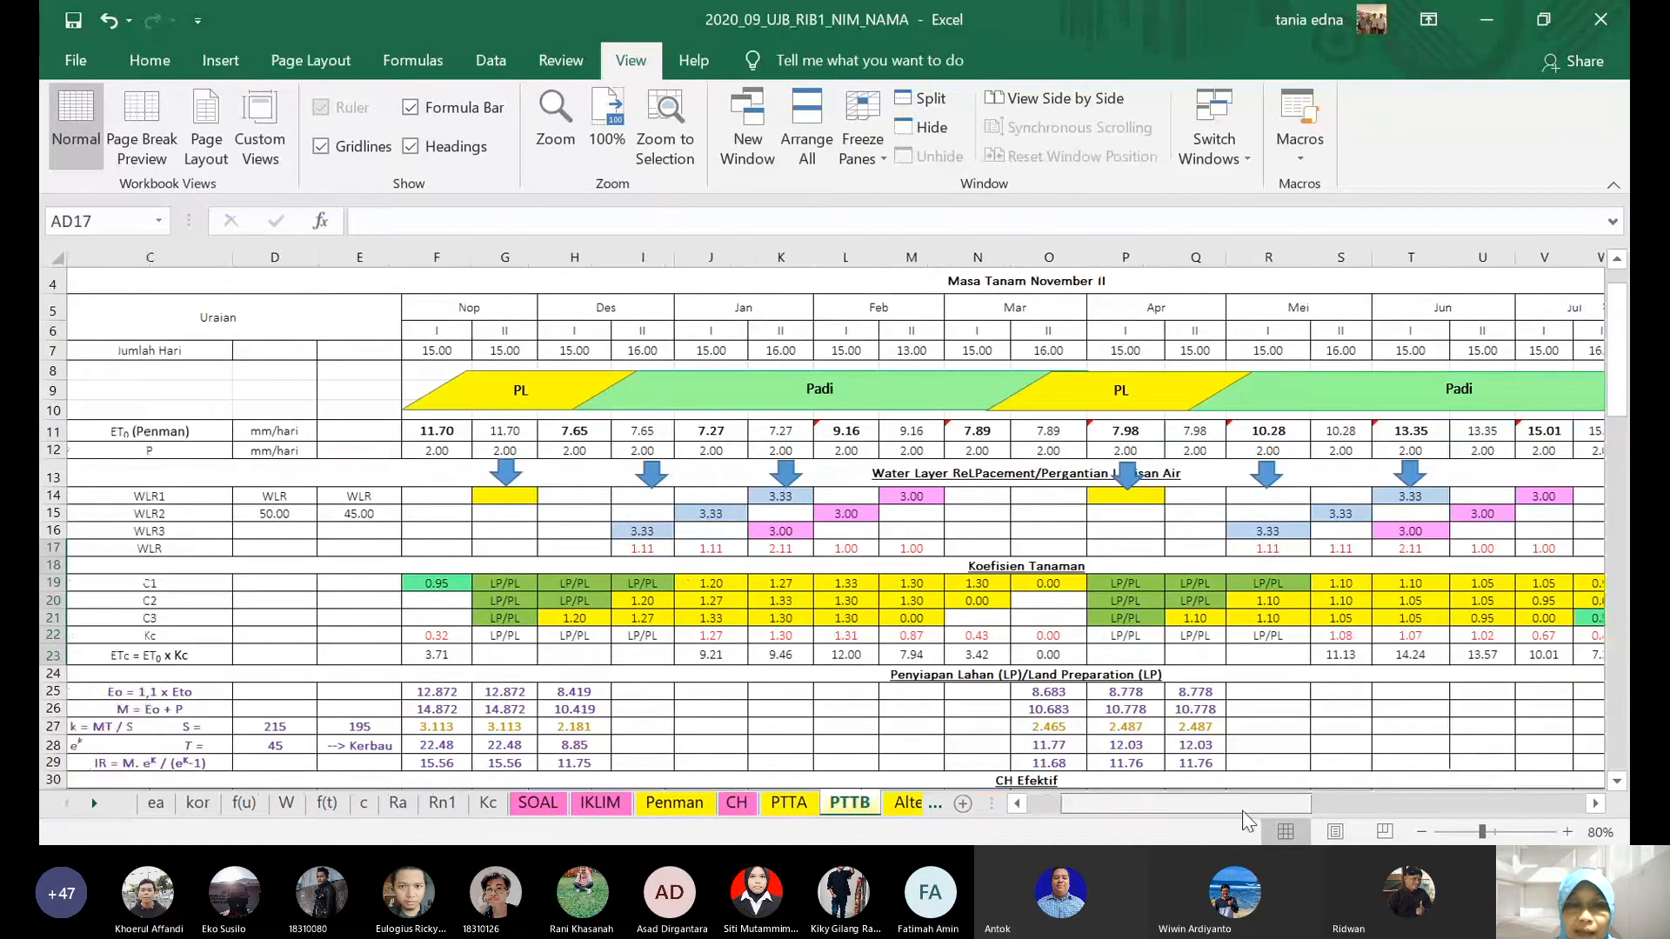
drag(1132, 802, 1116, 799)
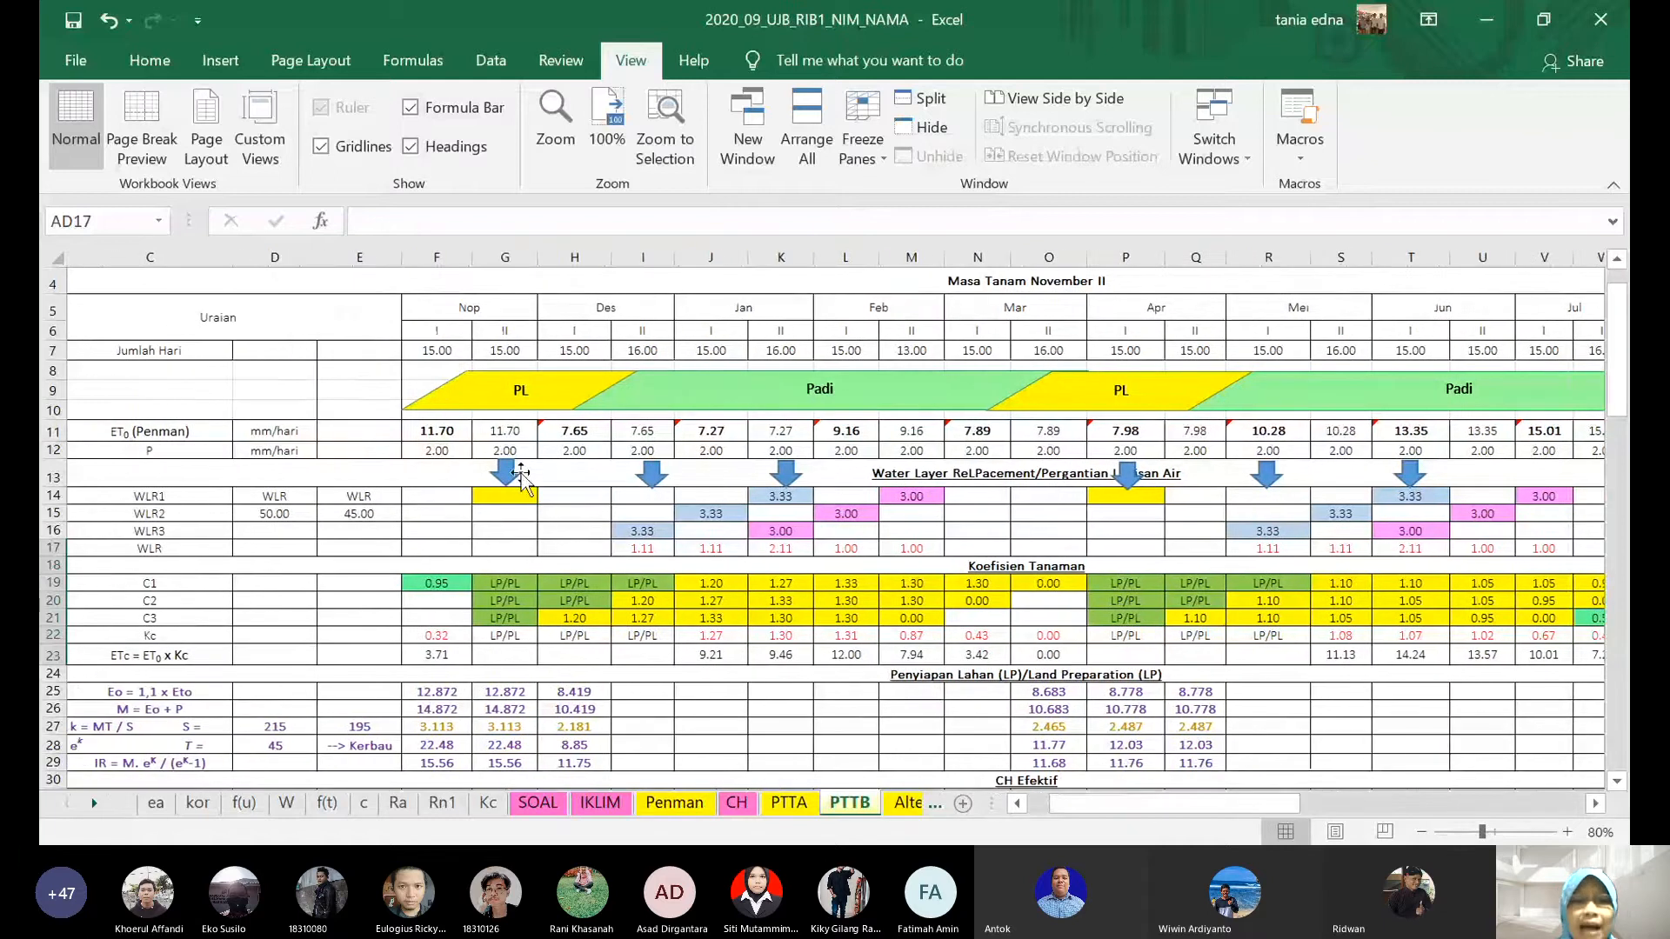
drag(520, 496, 1563, 551)
click(1596, 802)
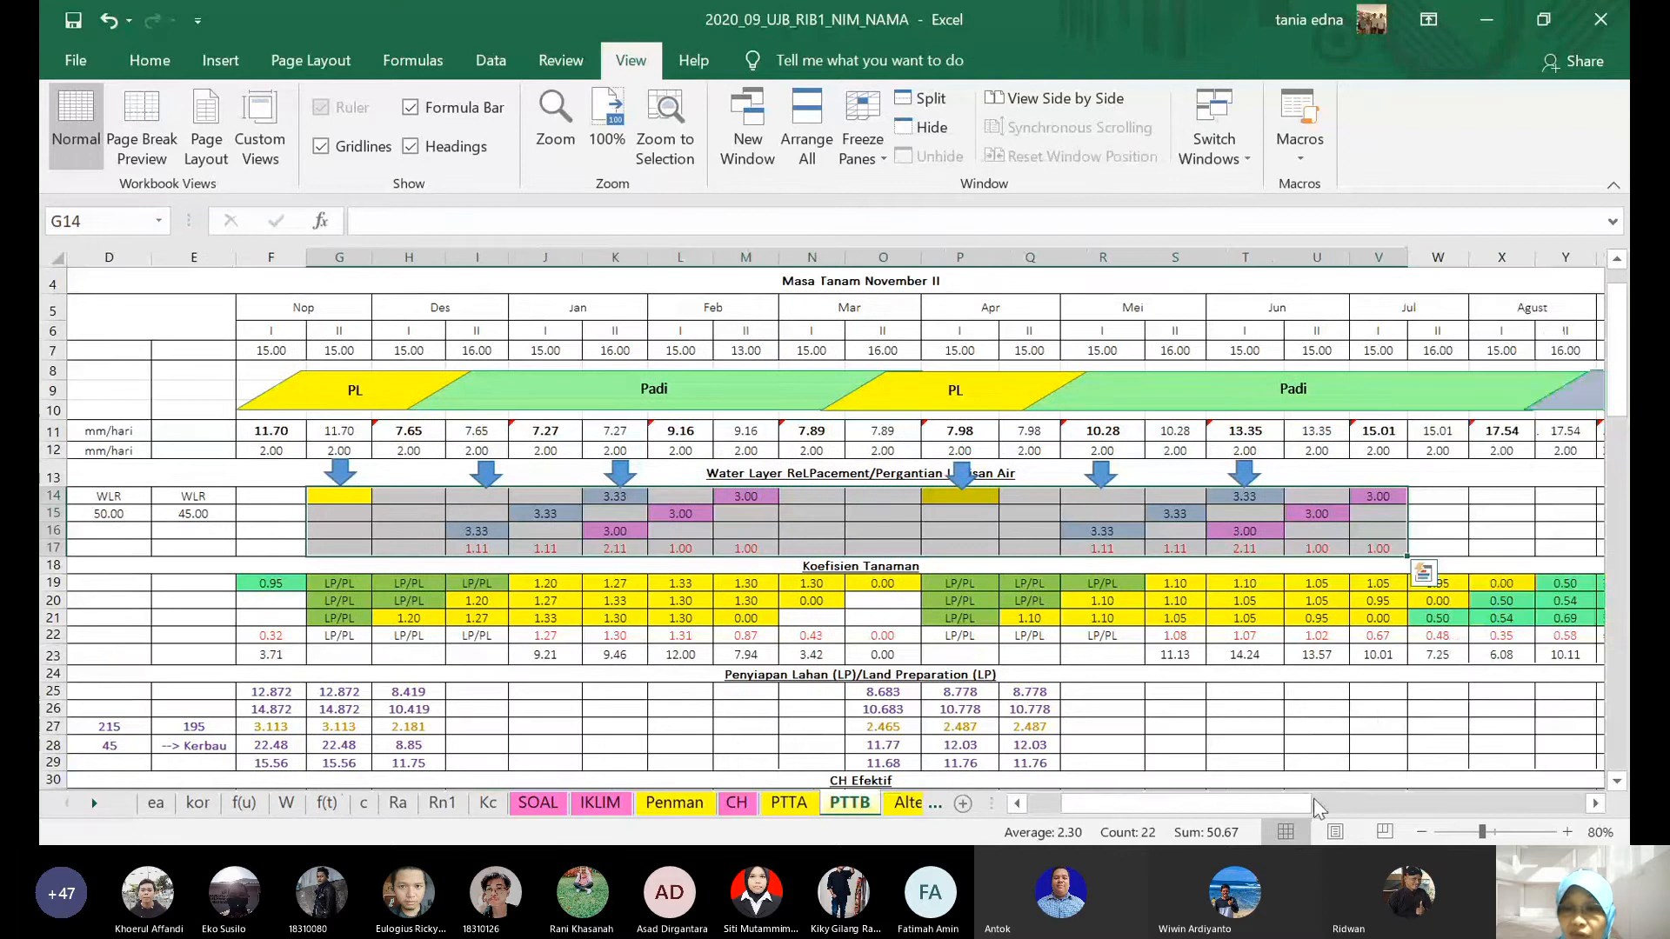
scroll(1319, 809, left, 3)
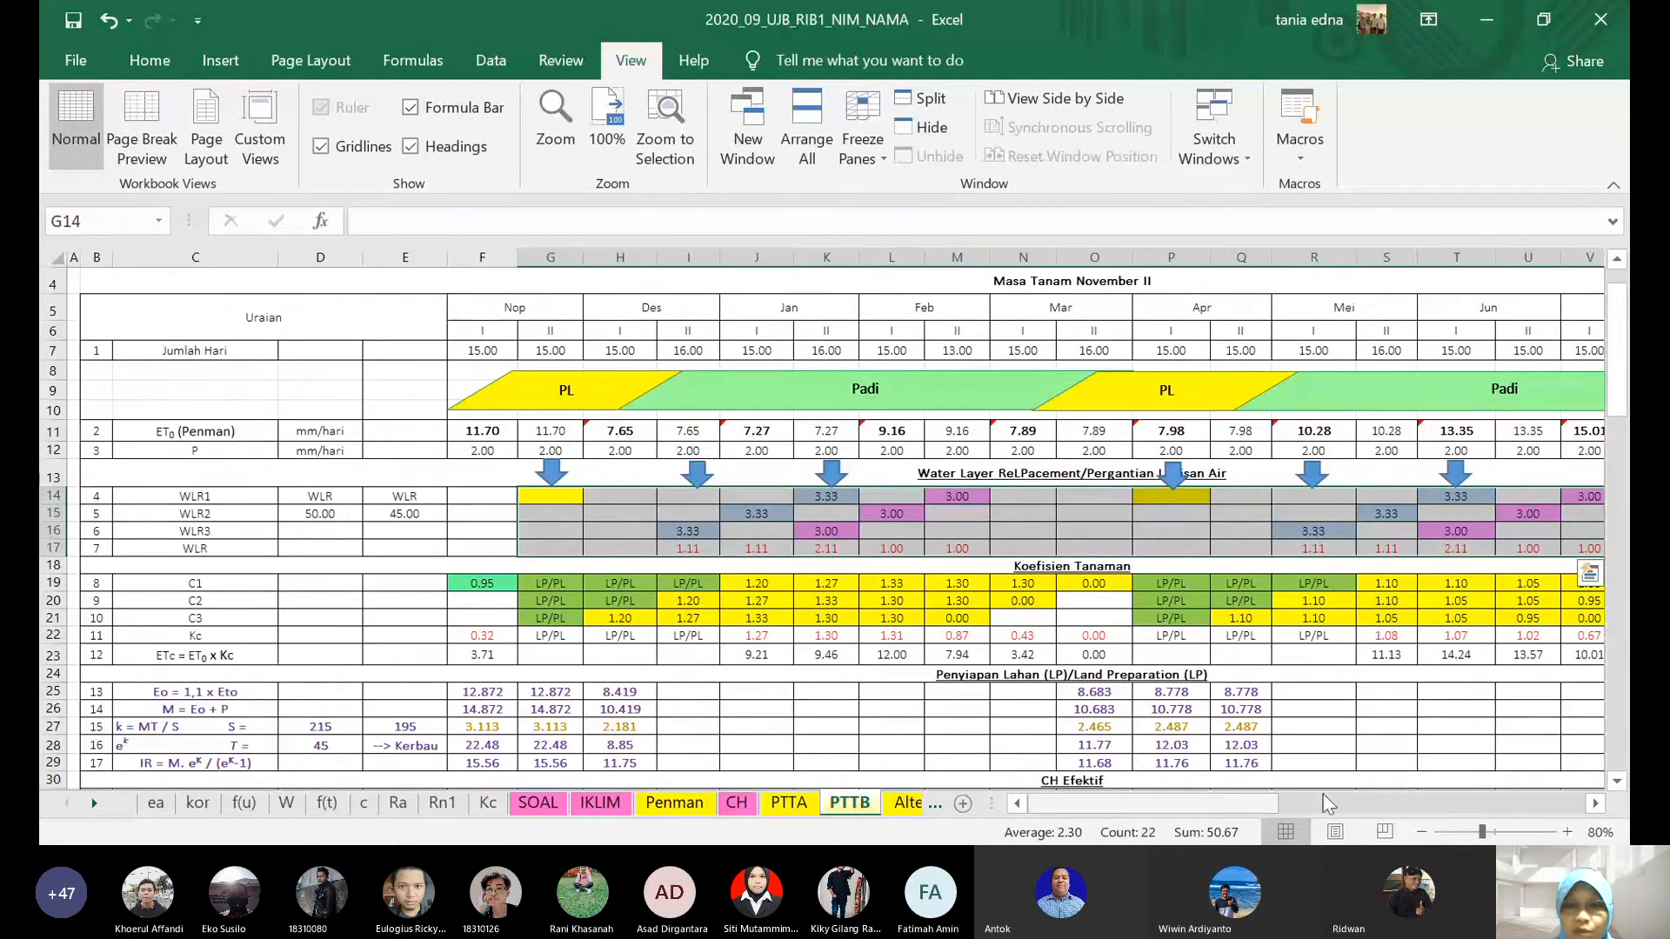
click(1595, 802)
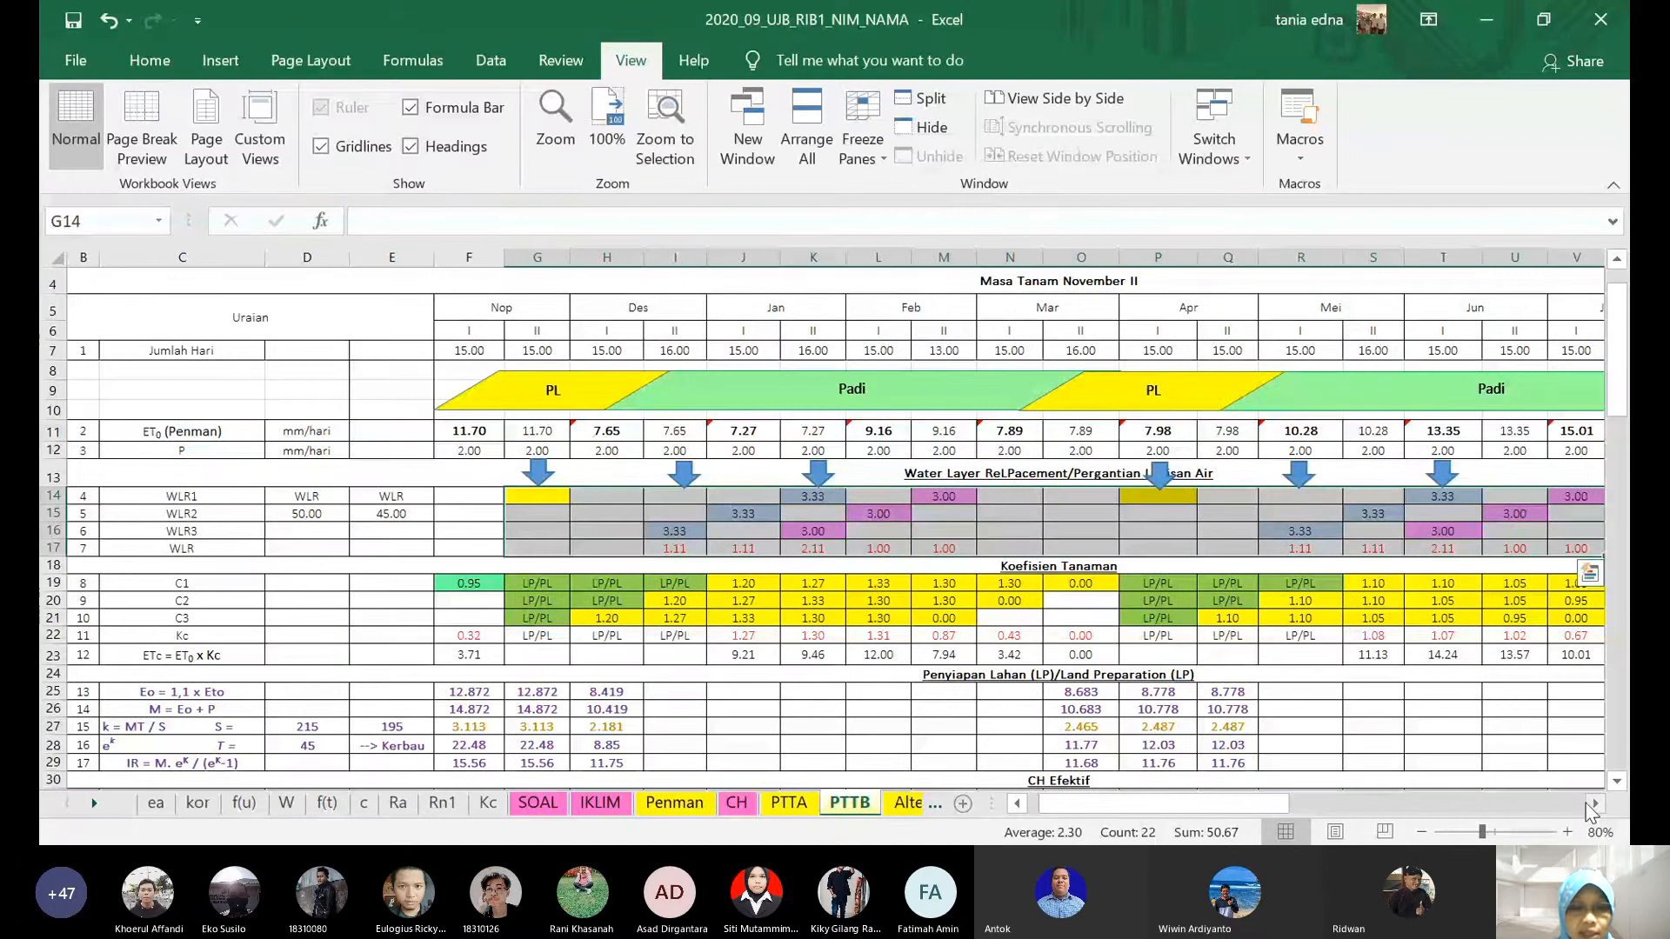
click(1591, 805)
key(ctrl+c)
key(ctrl)
key(c)
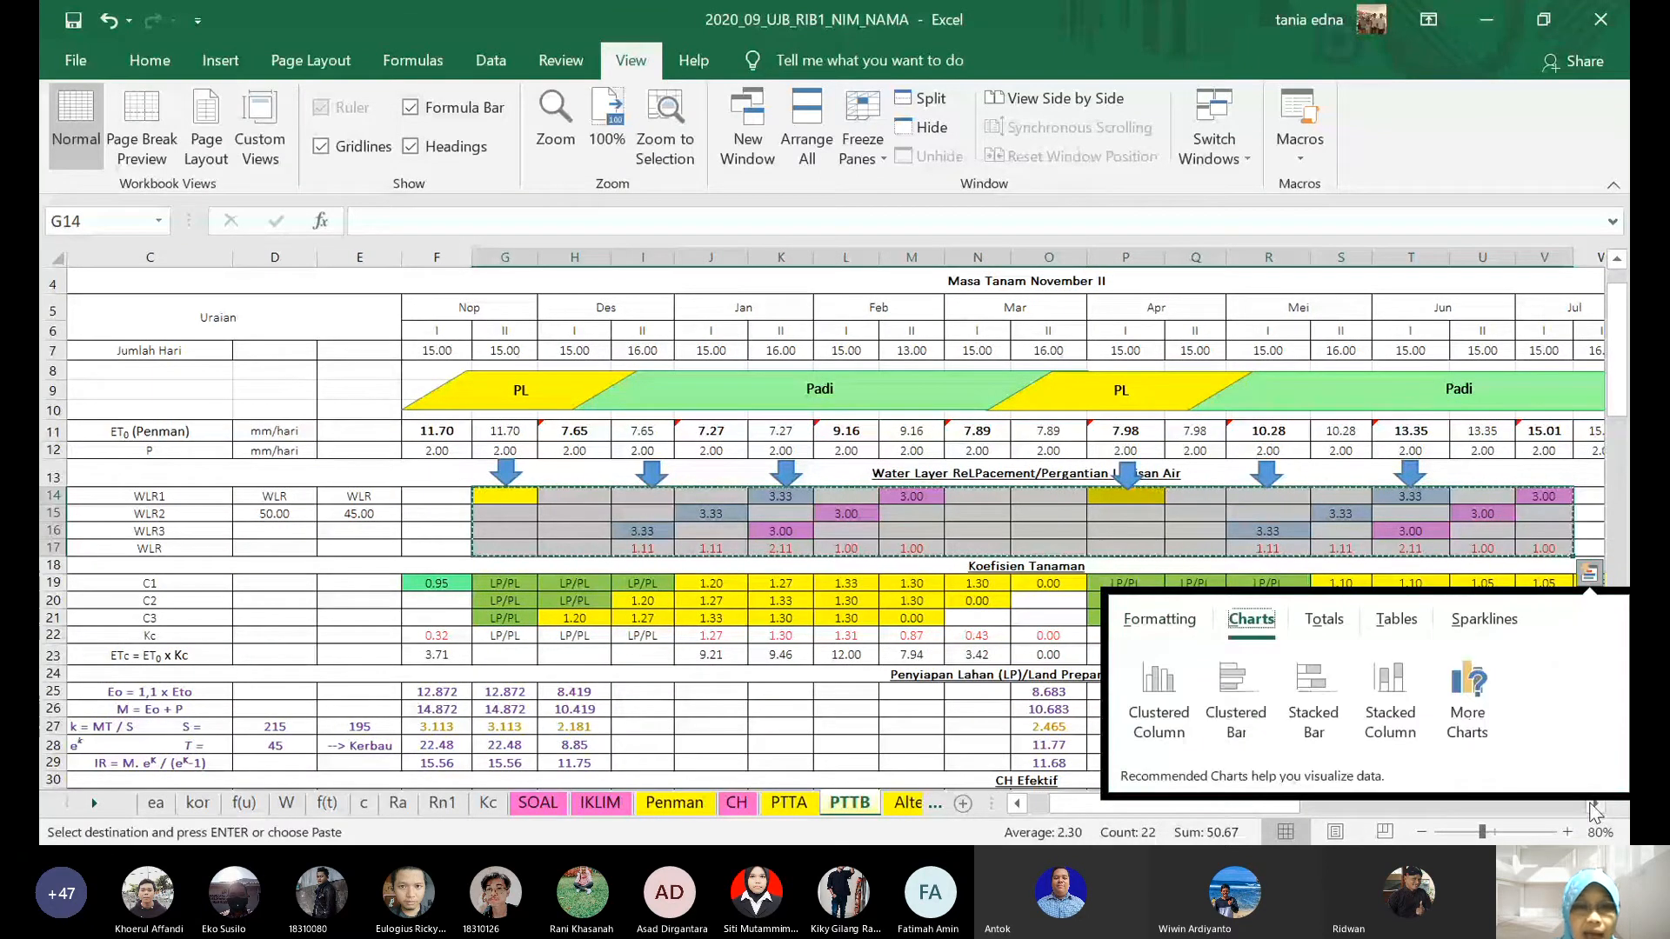
click(575, 495)
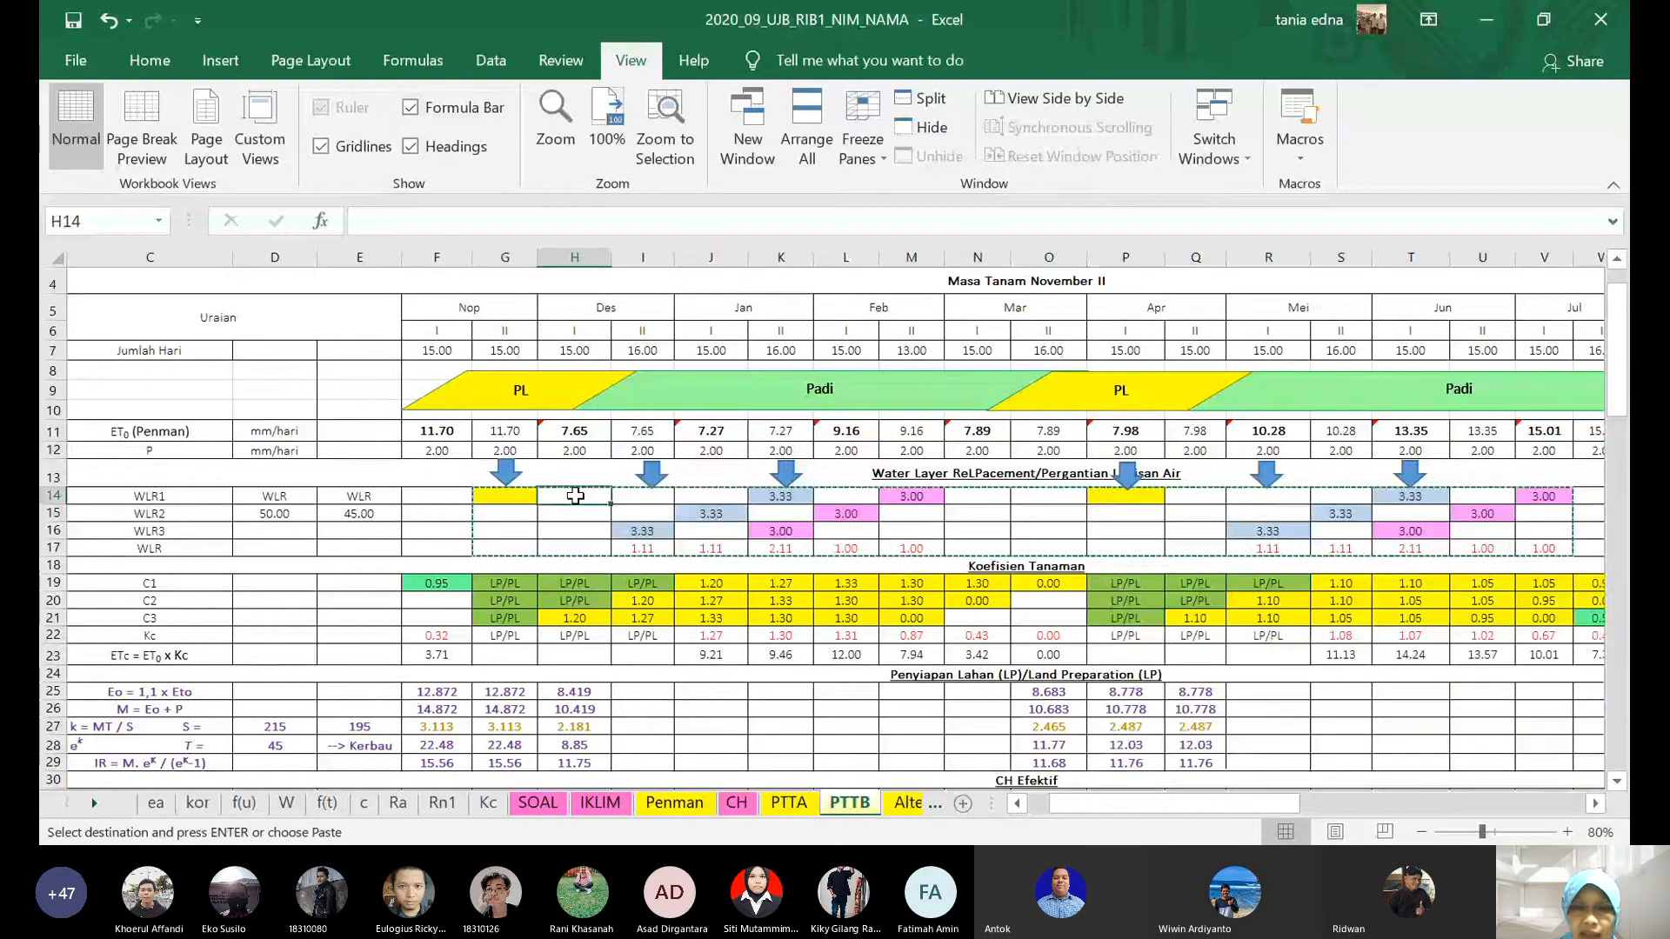
key(ctrl+v)
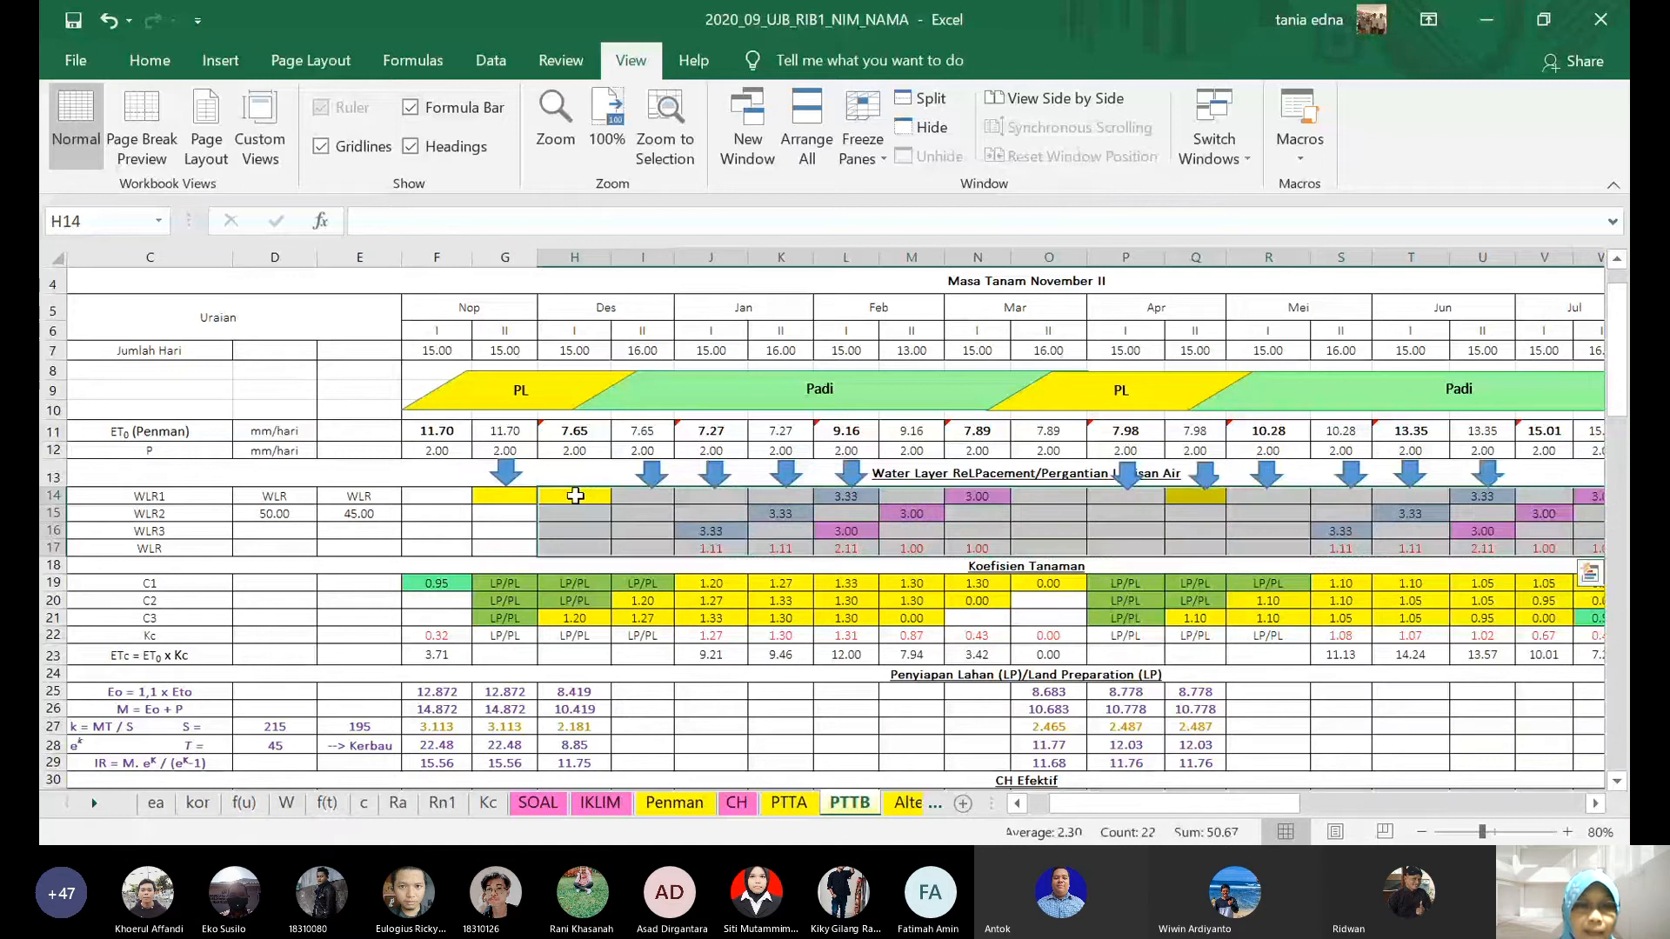
- Clear the yellow fill from G14 and move the Nop II arrow to Des I
click(506, 519)
mouse_move(537, 522)
mouse_down()
mouse_move(532, 486)
mouse_move(513, 480)
mouse_move(574, 474)
mouse_up()
- Delete the leftover water layer replacement arrows above Des II, Jan II, Apr I, Mei I and Jun I
click(653, 474)
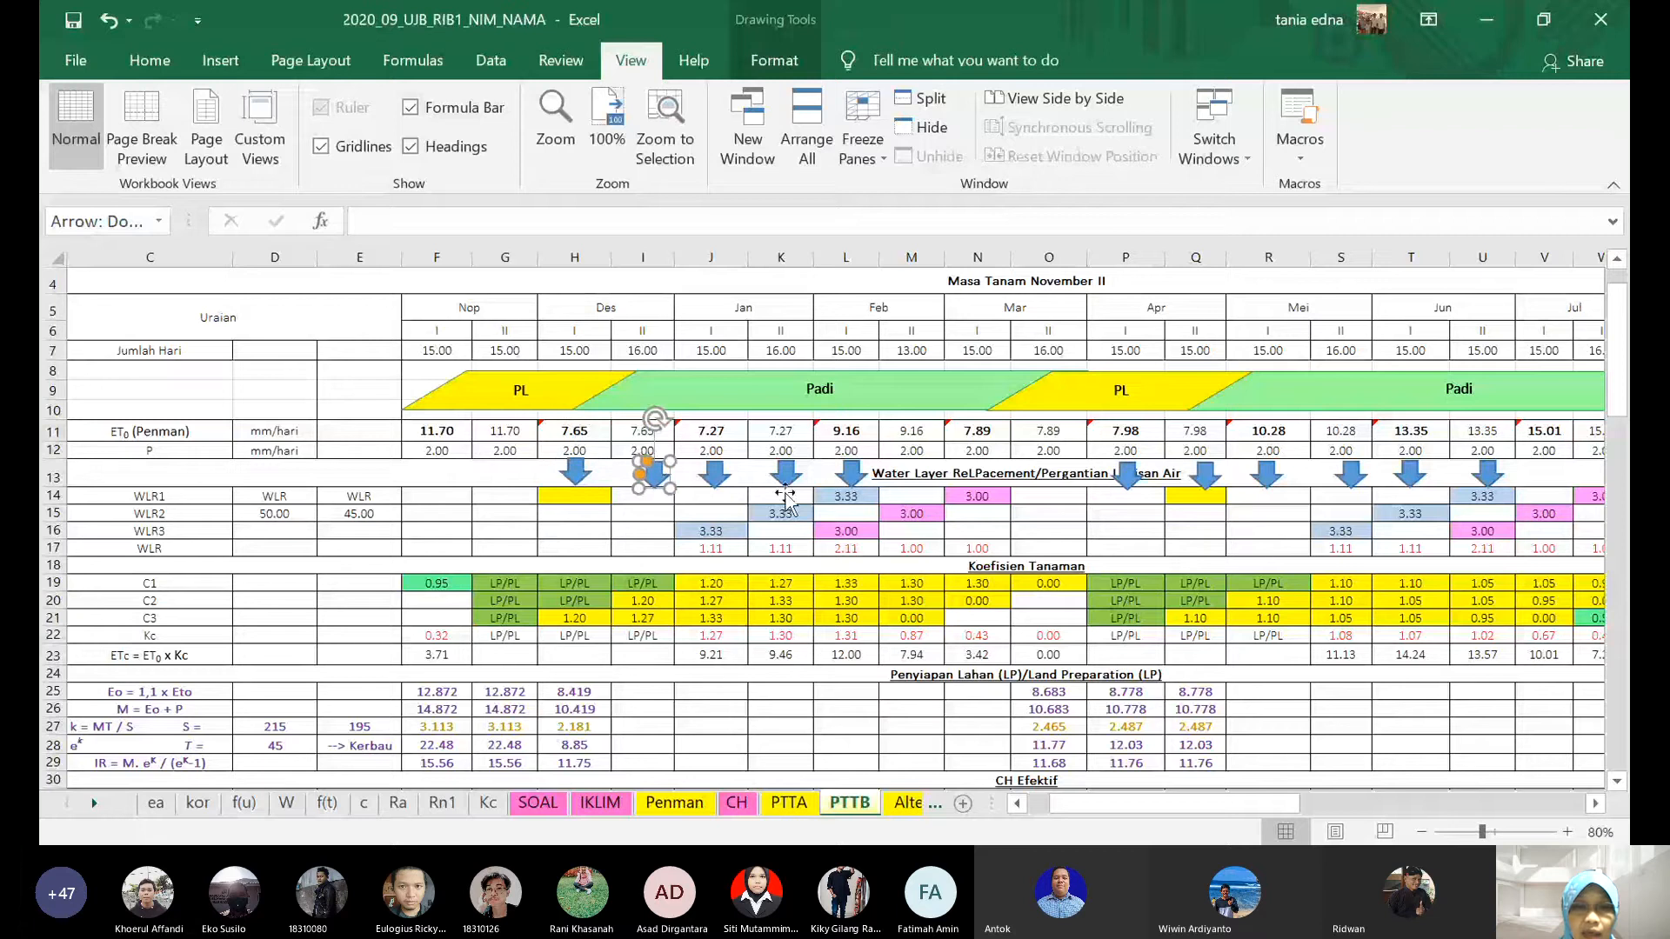
ctrl+click(787, 477)
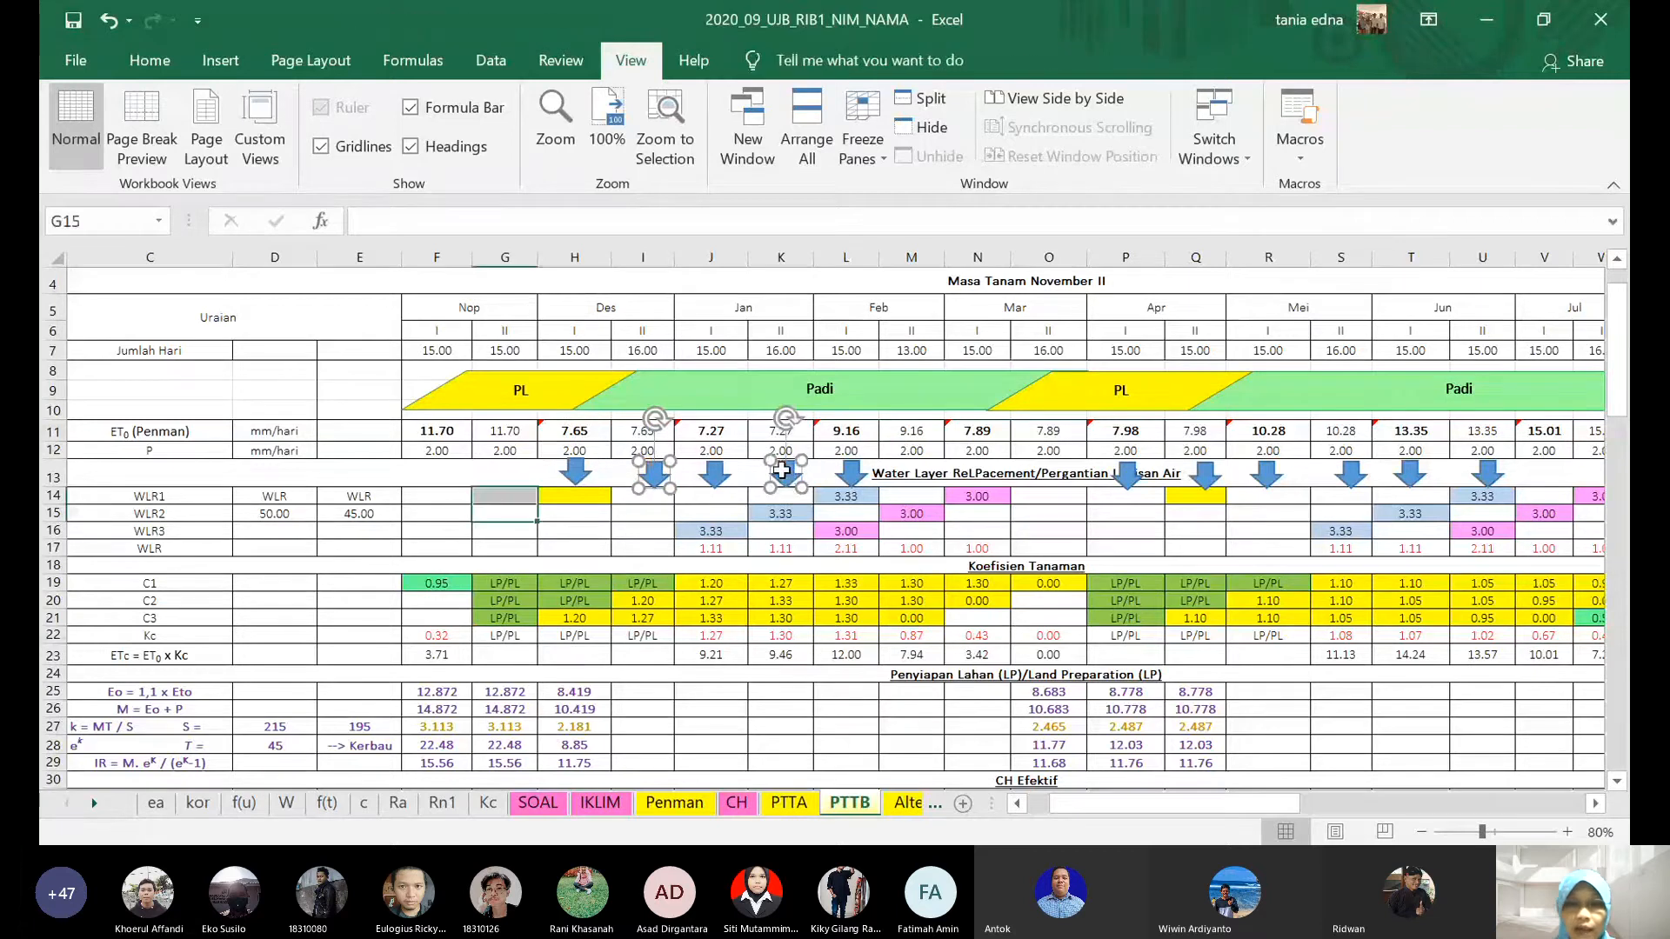
key(Delete)
click(1128, 475)
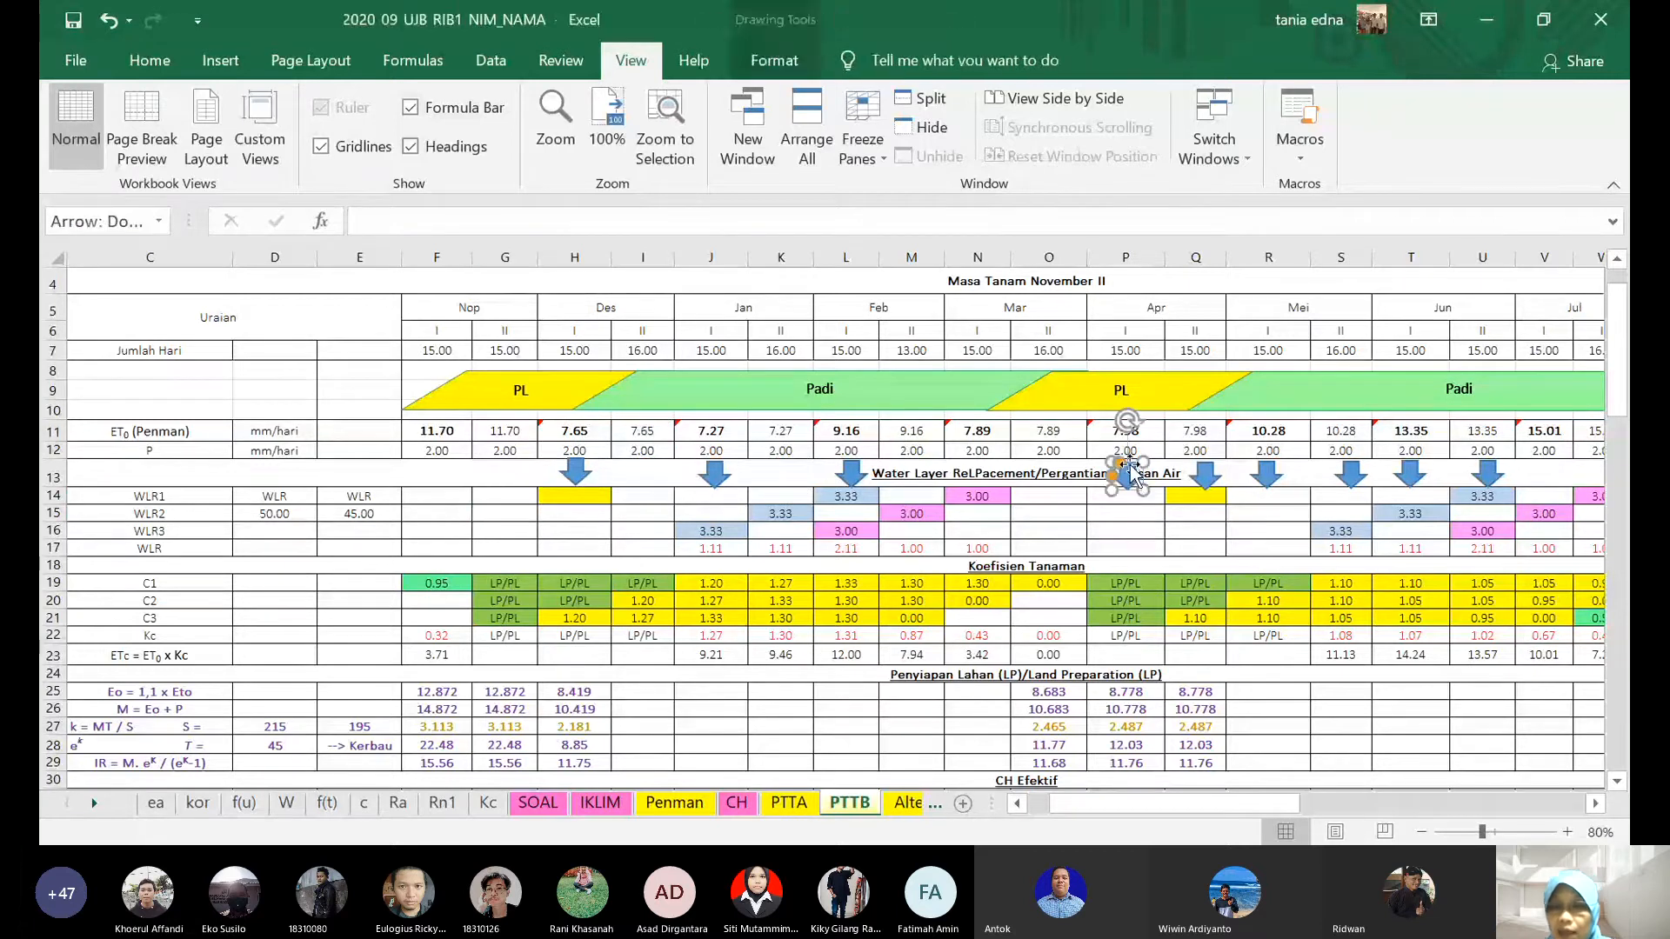
key(Delete)
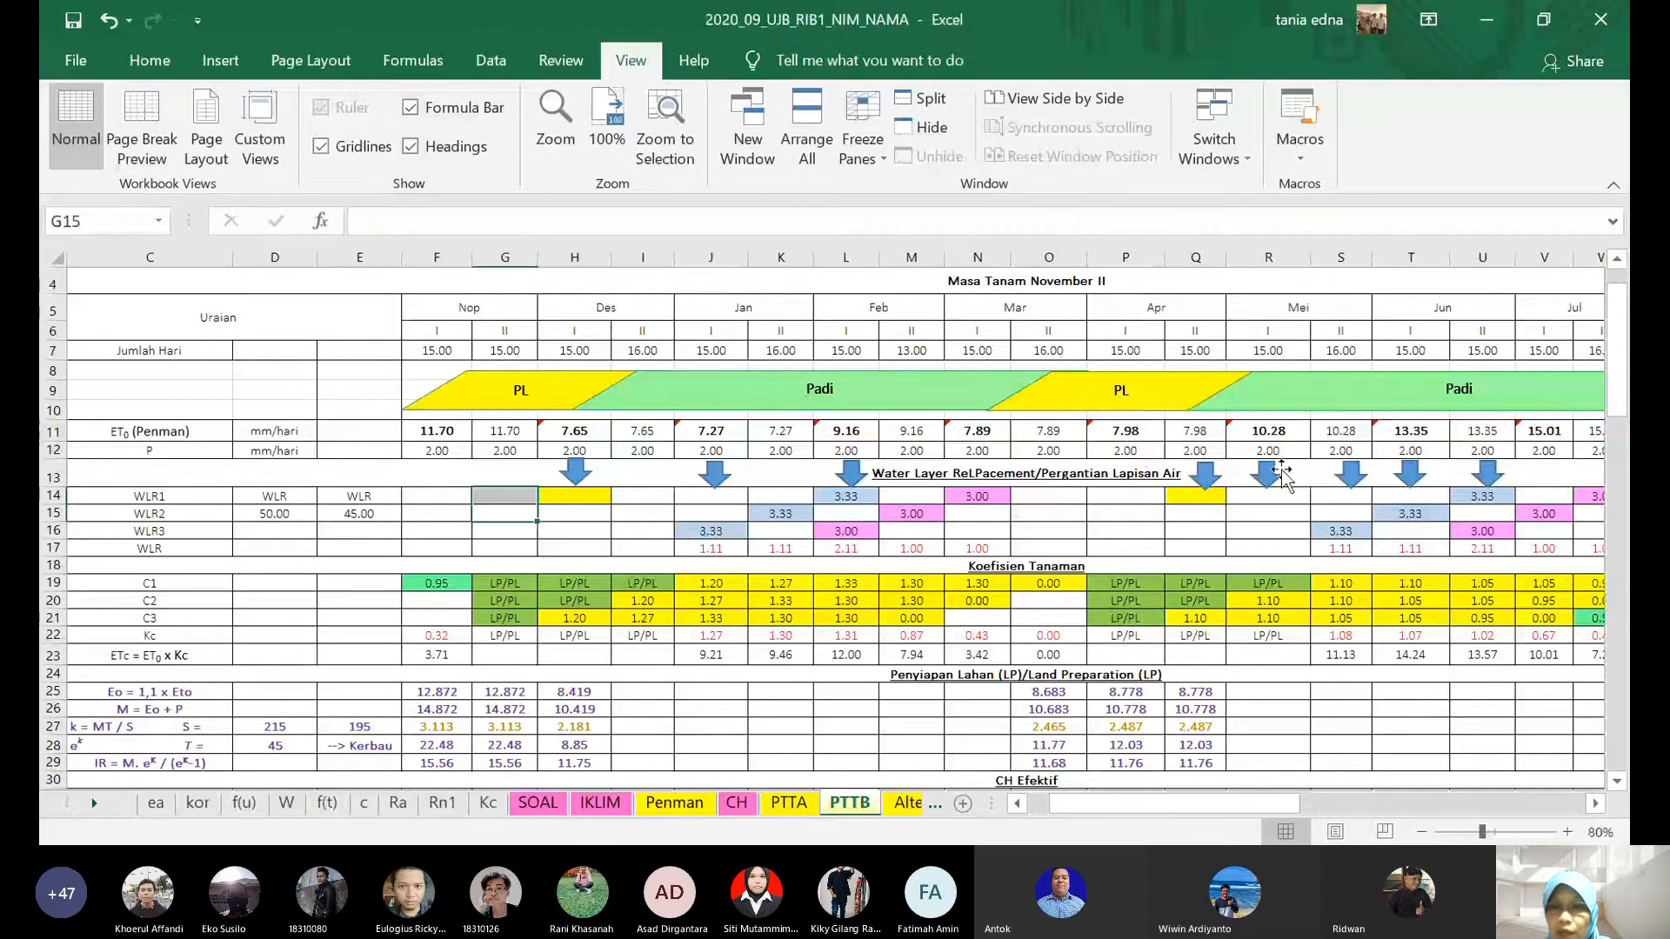
click(1283, 474)
ctrl+click(1409, 476)
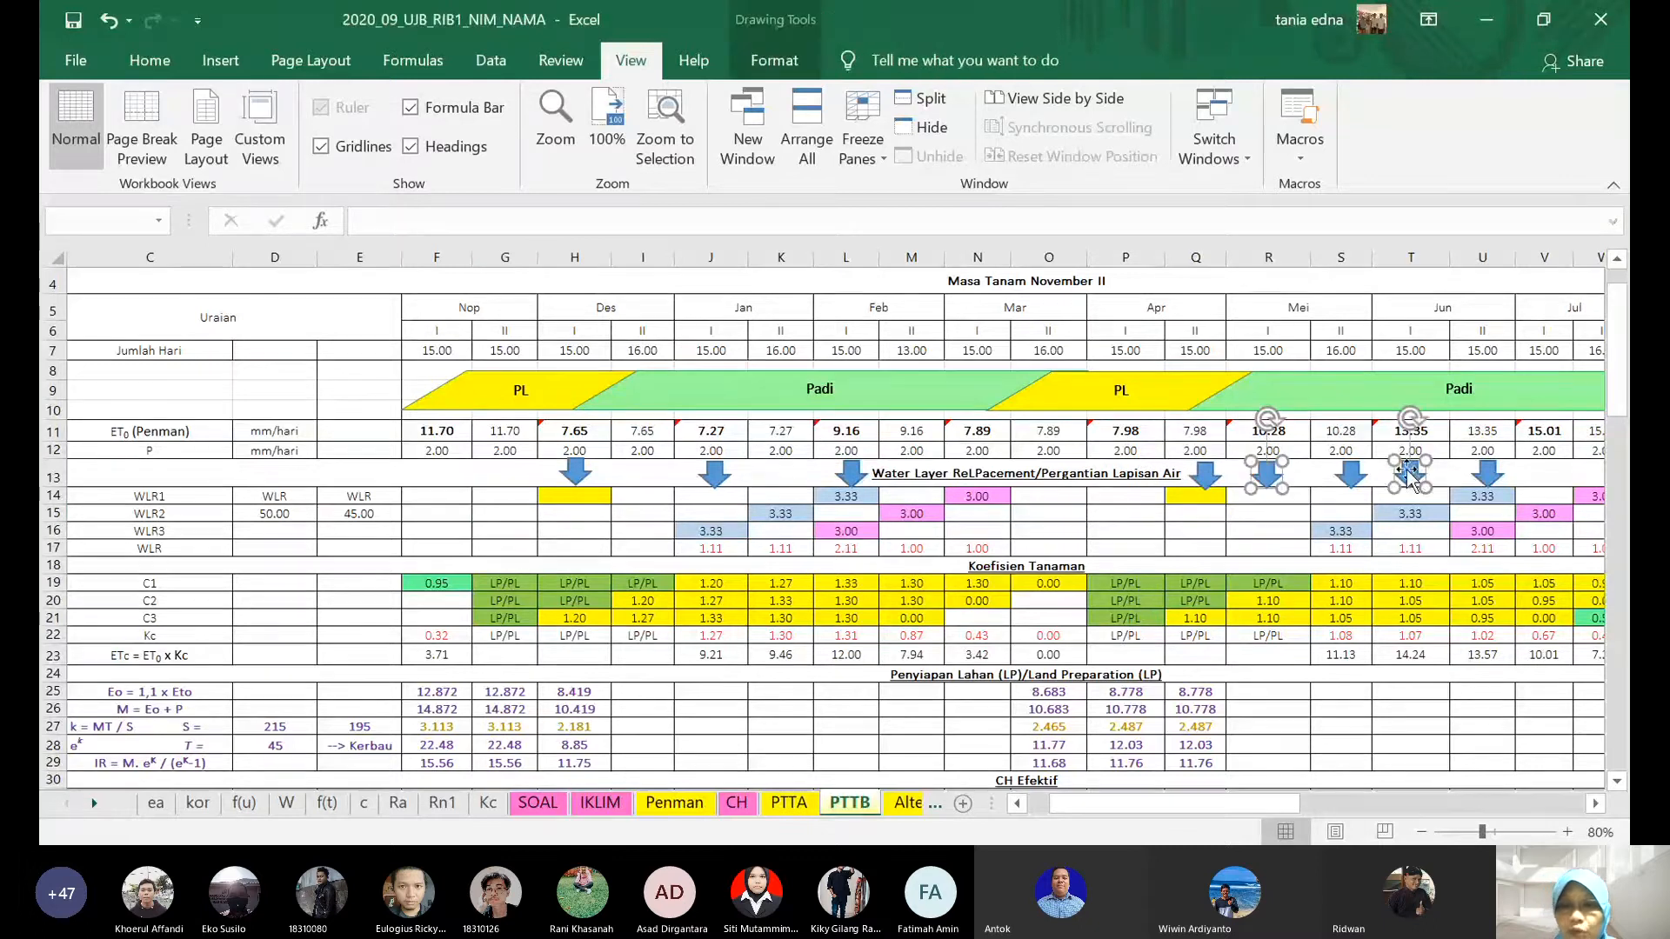
key(Delete)
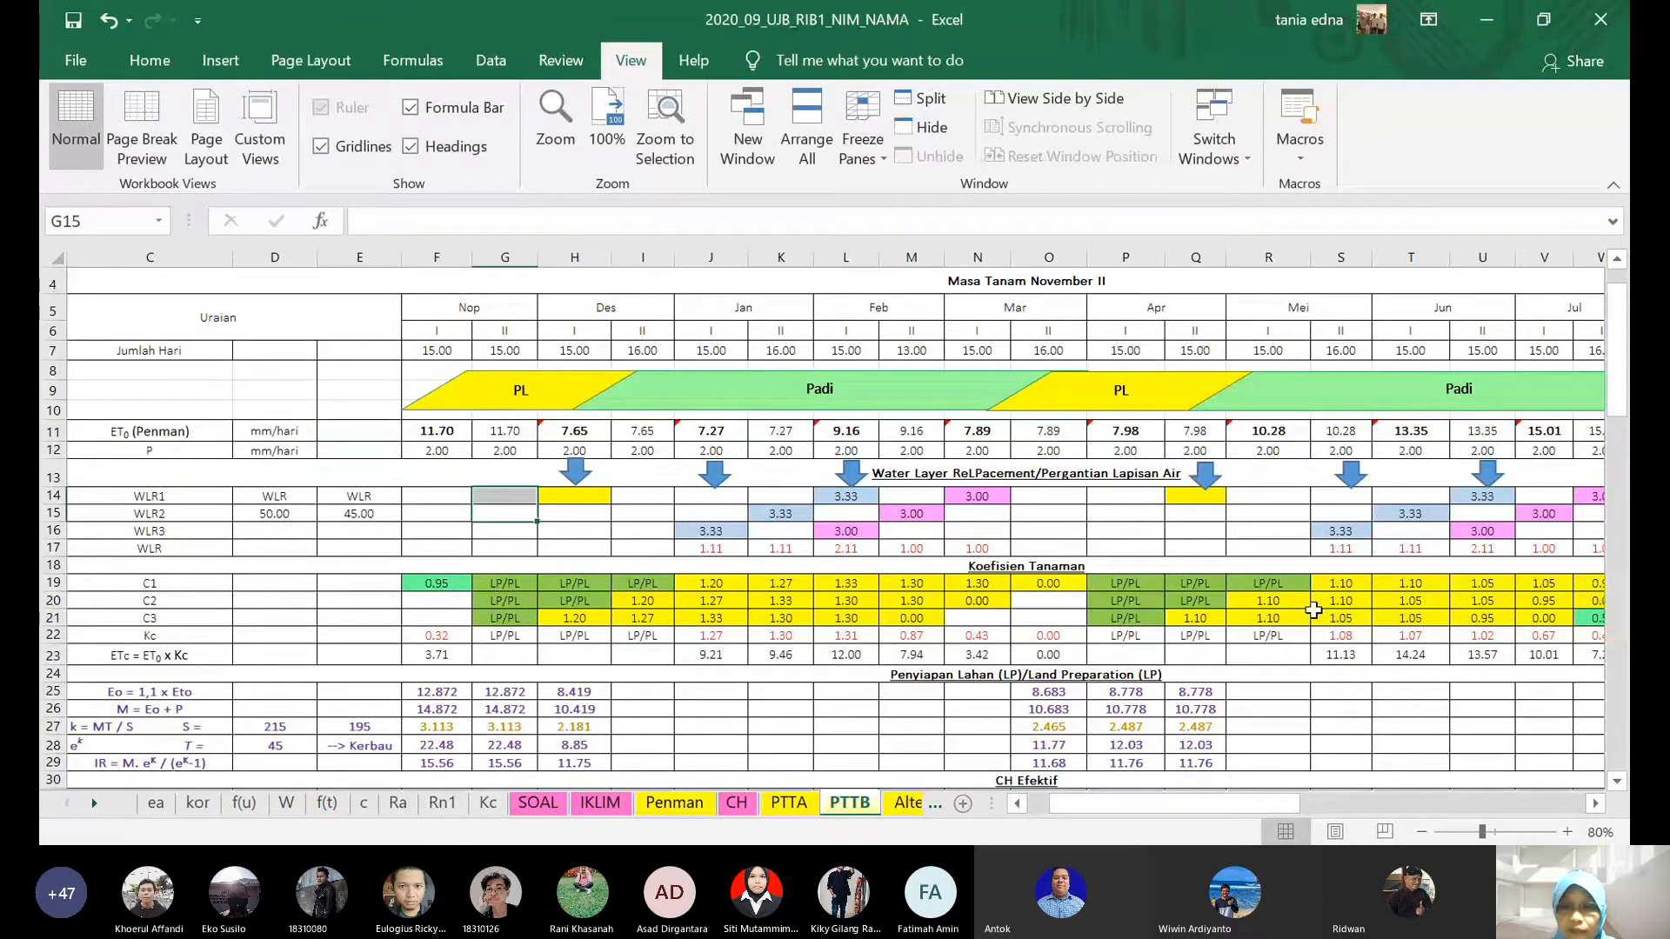
drag(1259, 806, 1283, 809)
drag(1272, 811, 1269, 811)
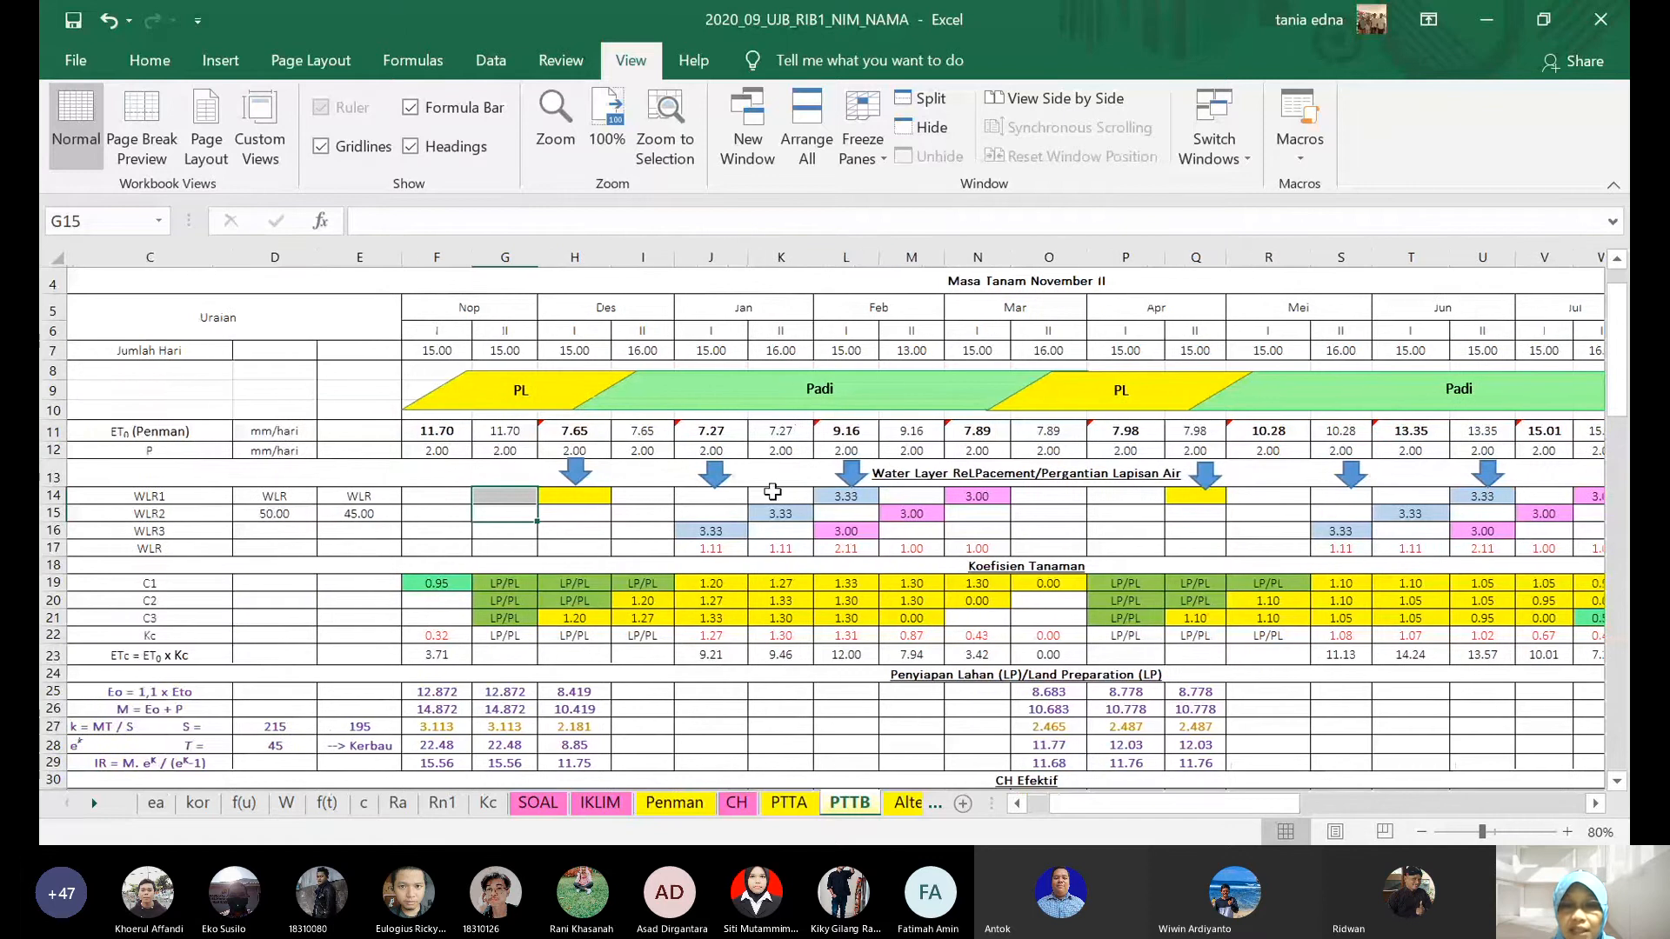
click(585, 512)
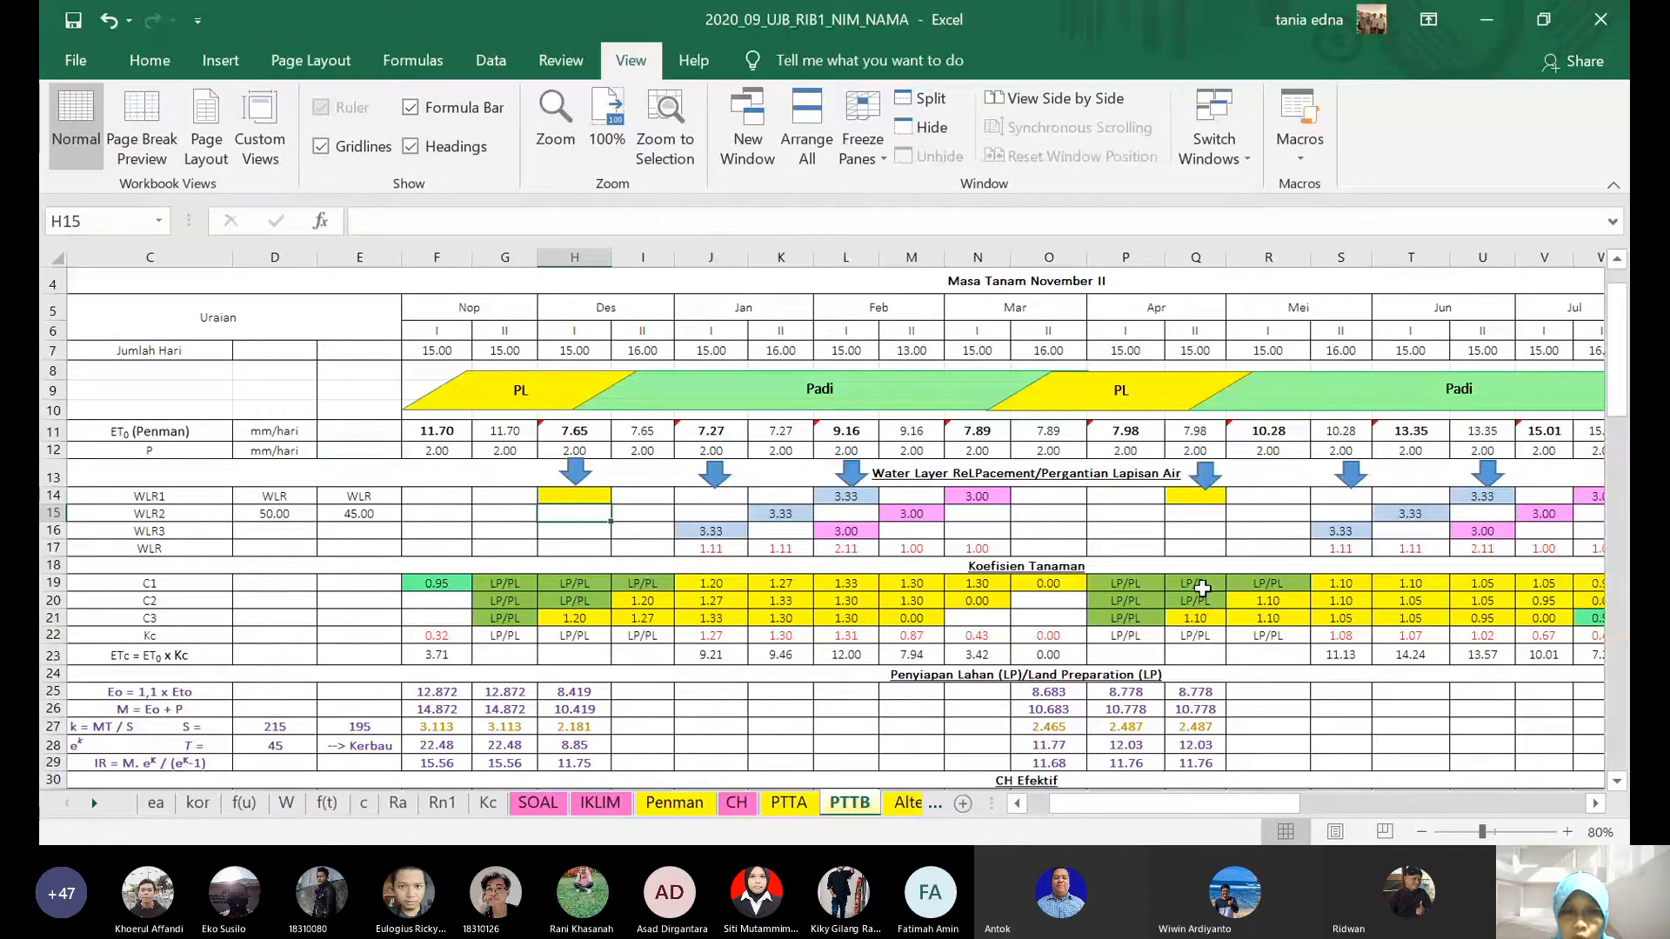
- Shift the first land preparation block F25:H29 one half-month by copying it to G25:I29 and clearing F25:F29
scroll(1202, 588, left, 1)
scroll(1152, 579, down, 1)
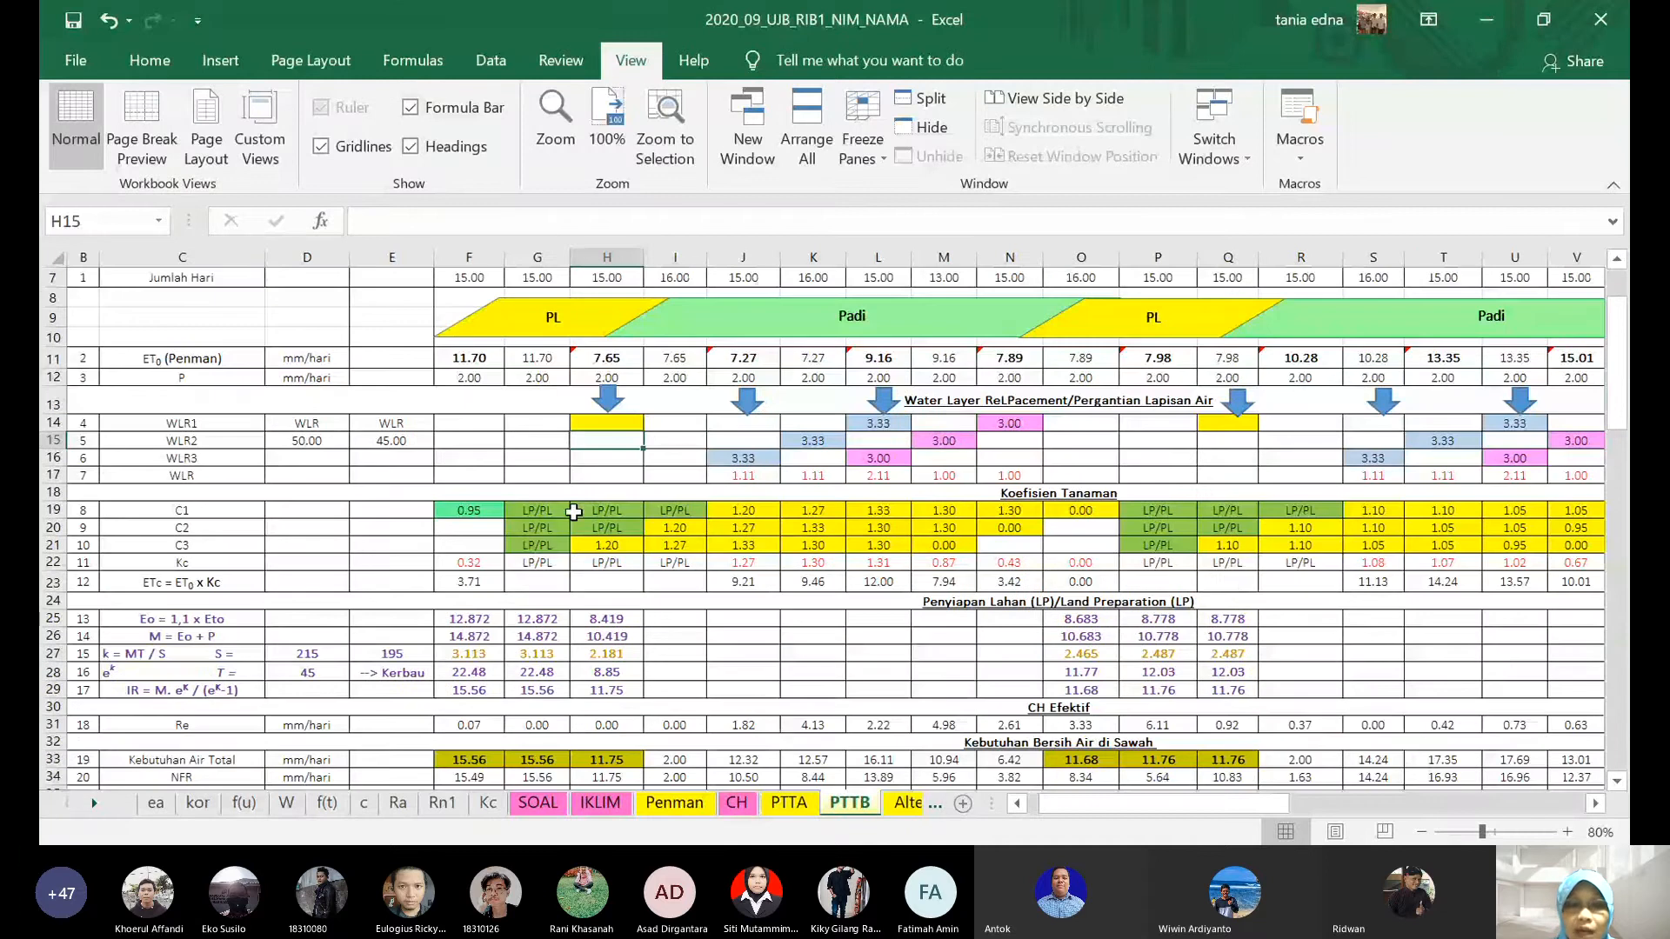
drag(461, 619, 615, 681)
key(ctrl+c)
key(ctrl+v)
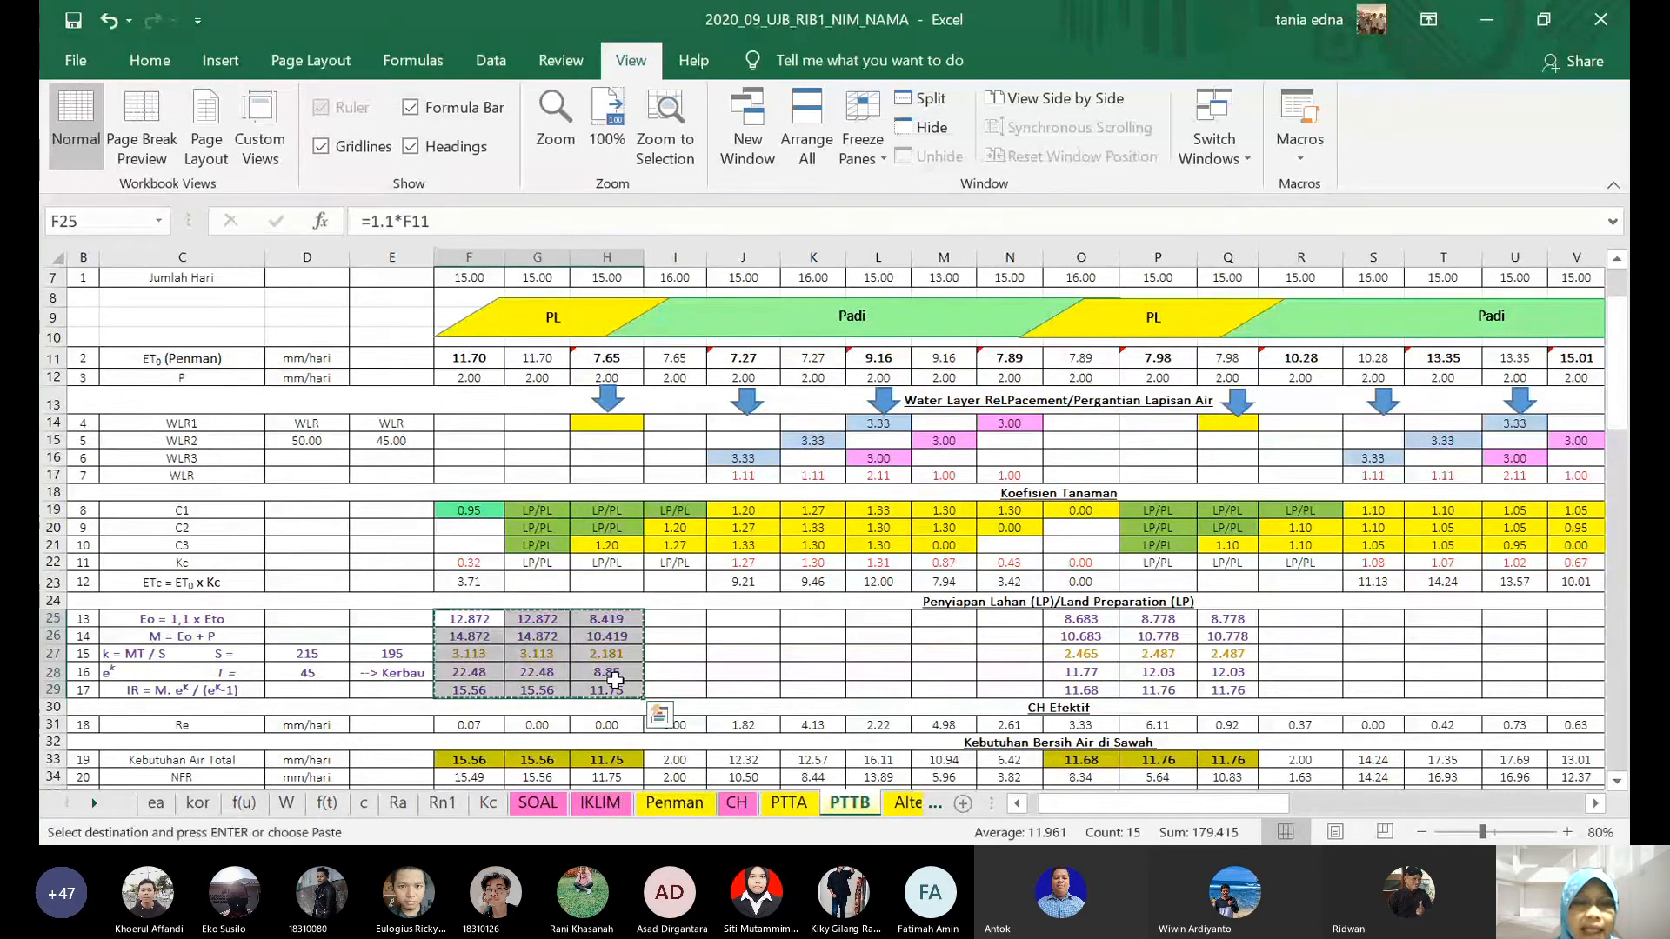
click(536, 619)
key(Return)
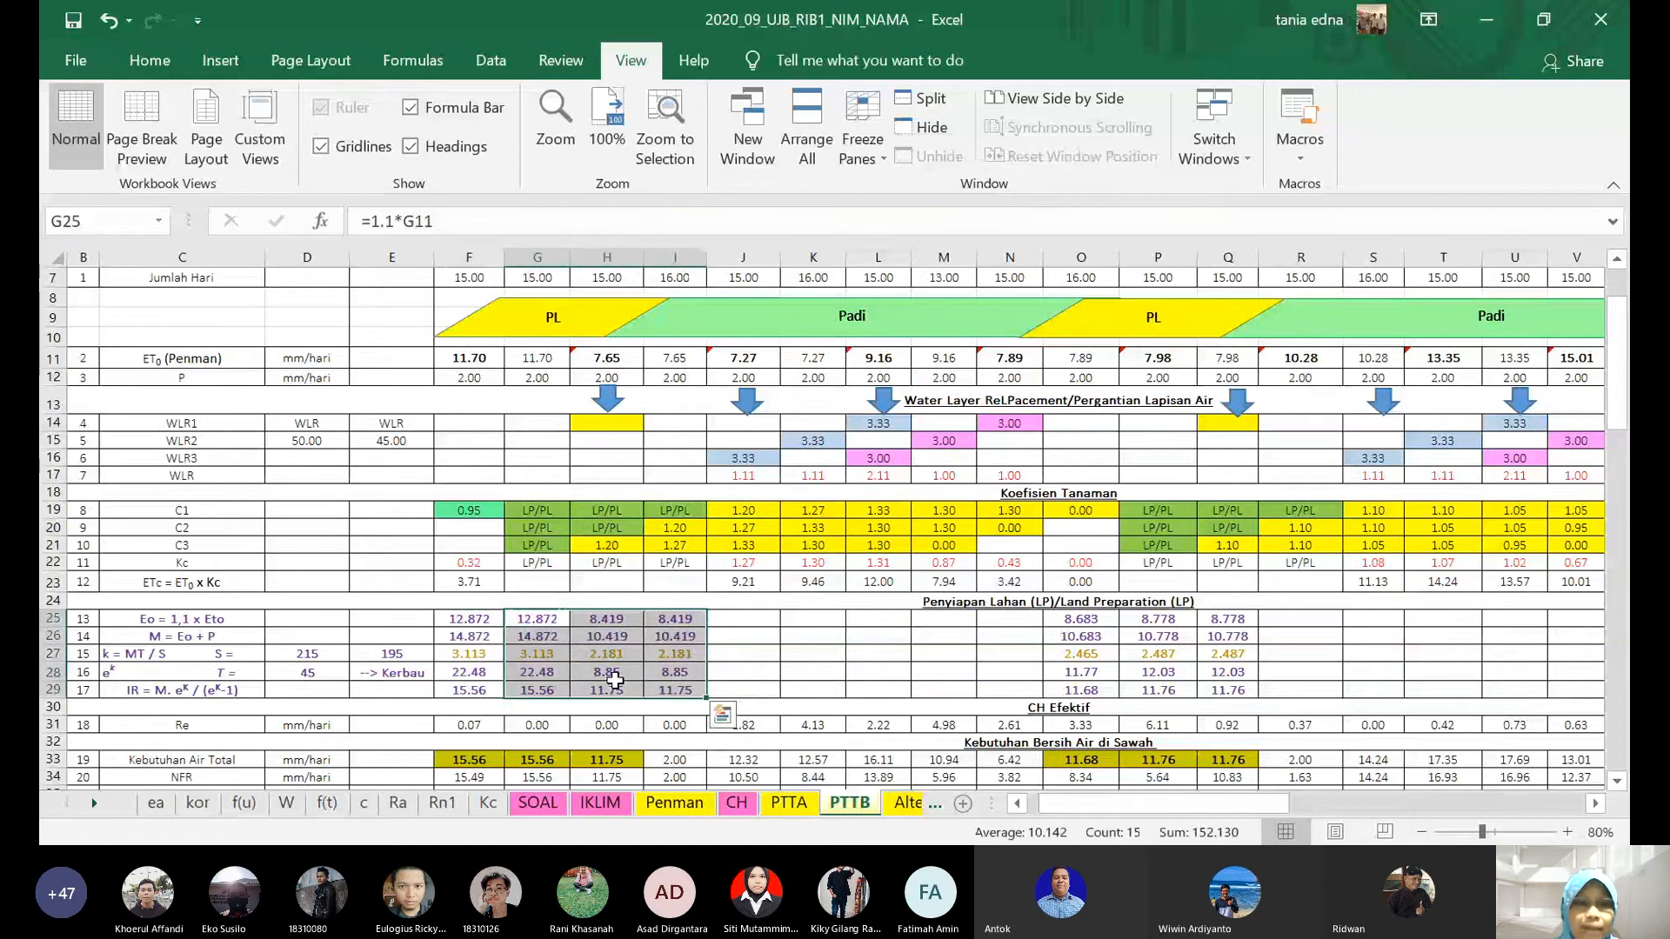
drag(469, 619, 488, 691)
key(Delete)
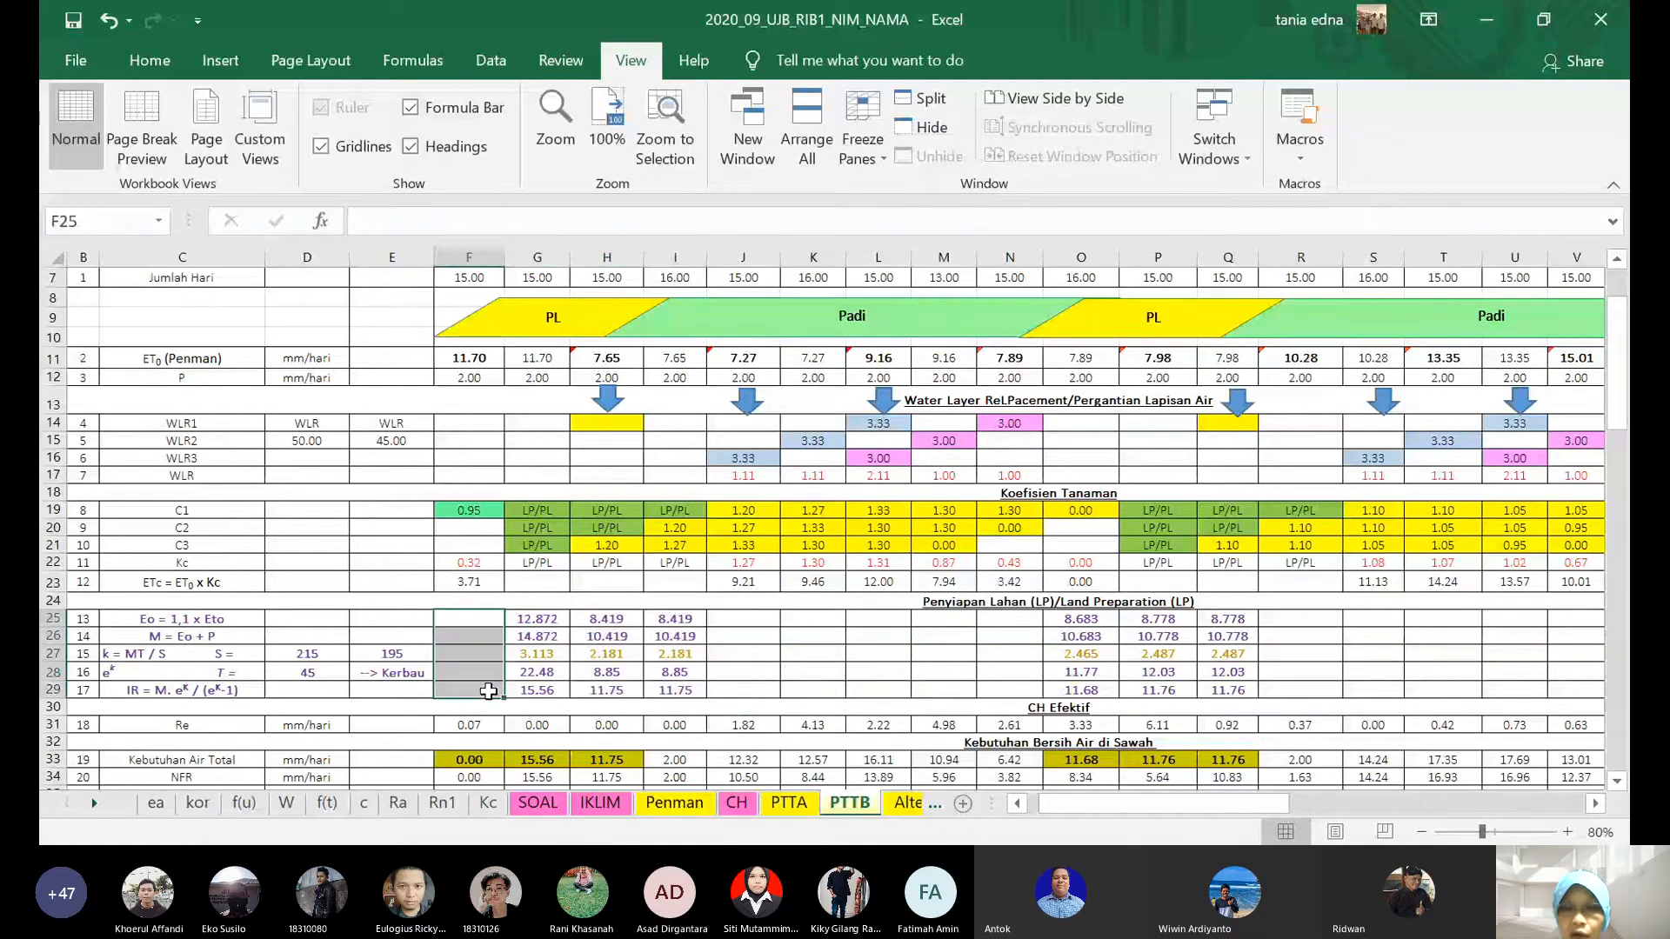
- Shift the second land preparation block O25:Q29 one half-month by copying it to P25:R29 and clearing O25:O29
drag(1074, 619, 1239, 689)
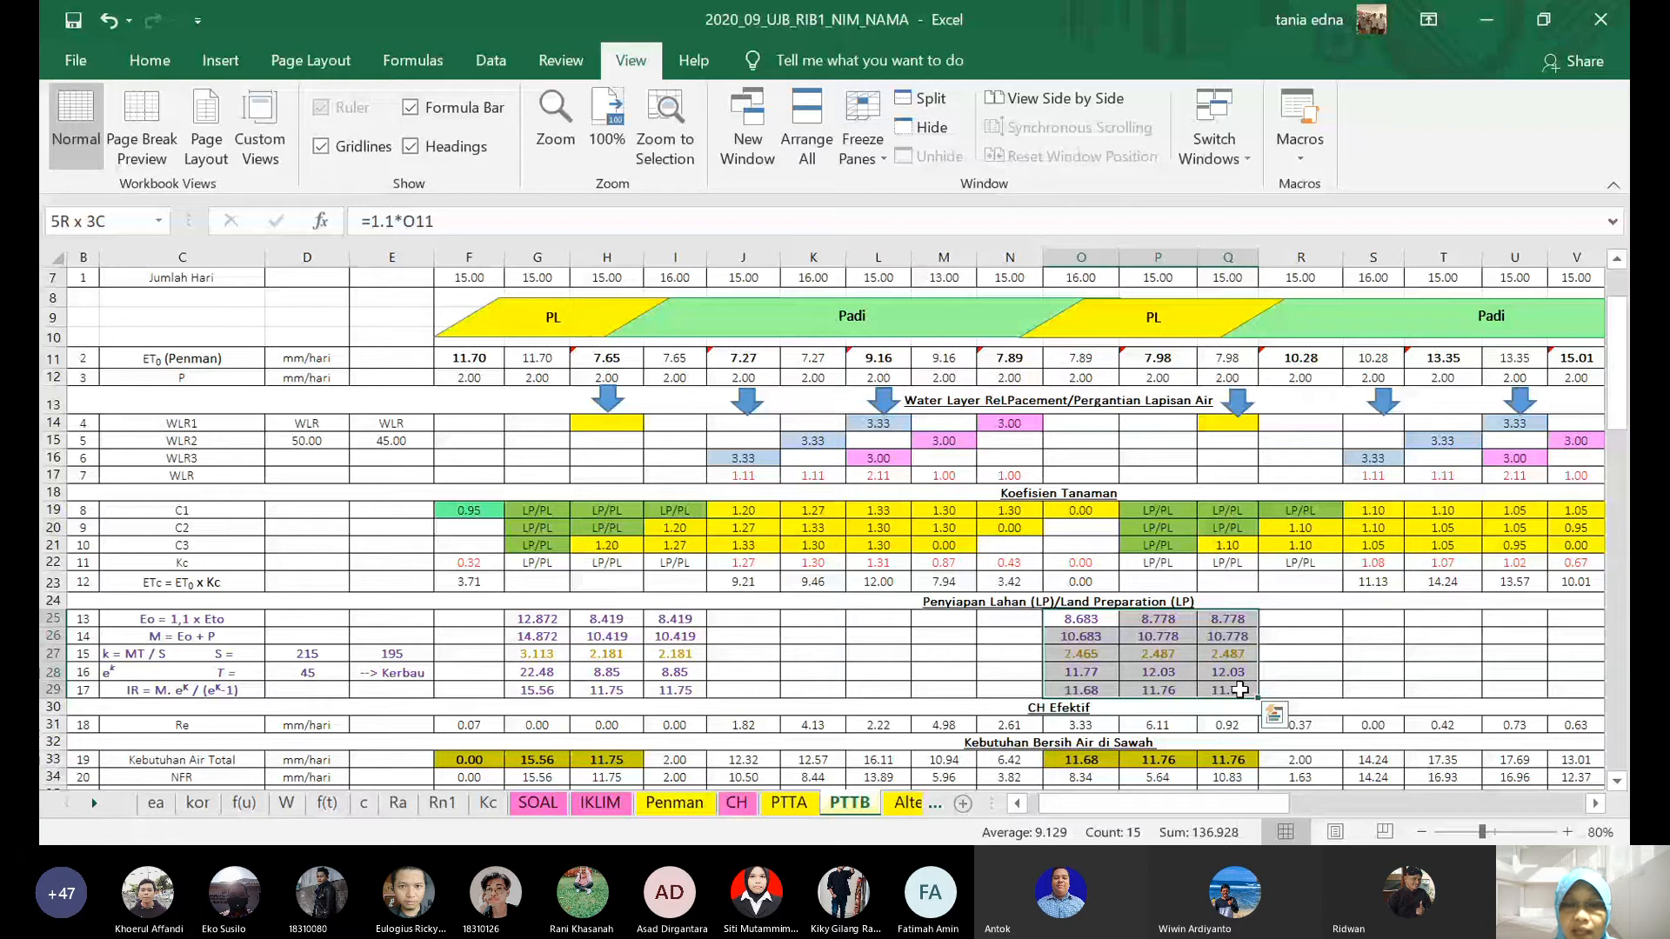
key(ctrl+c)
key(Right)
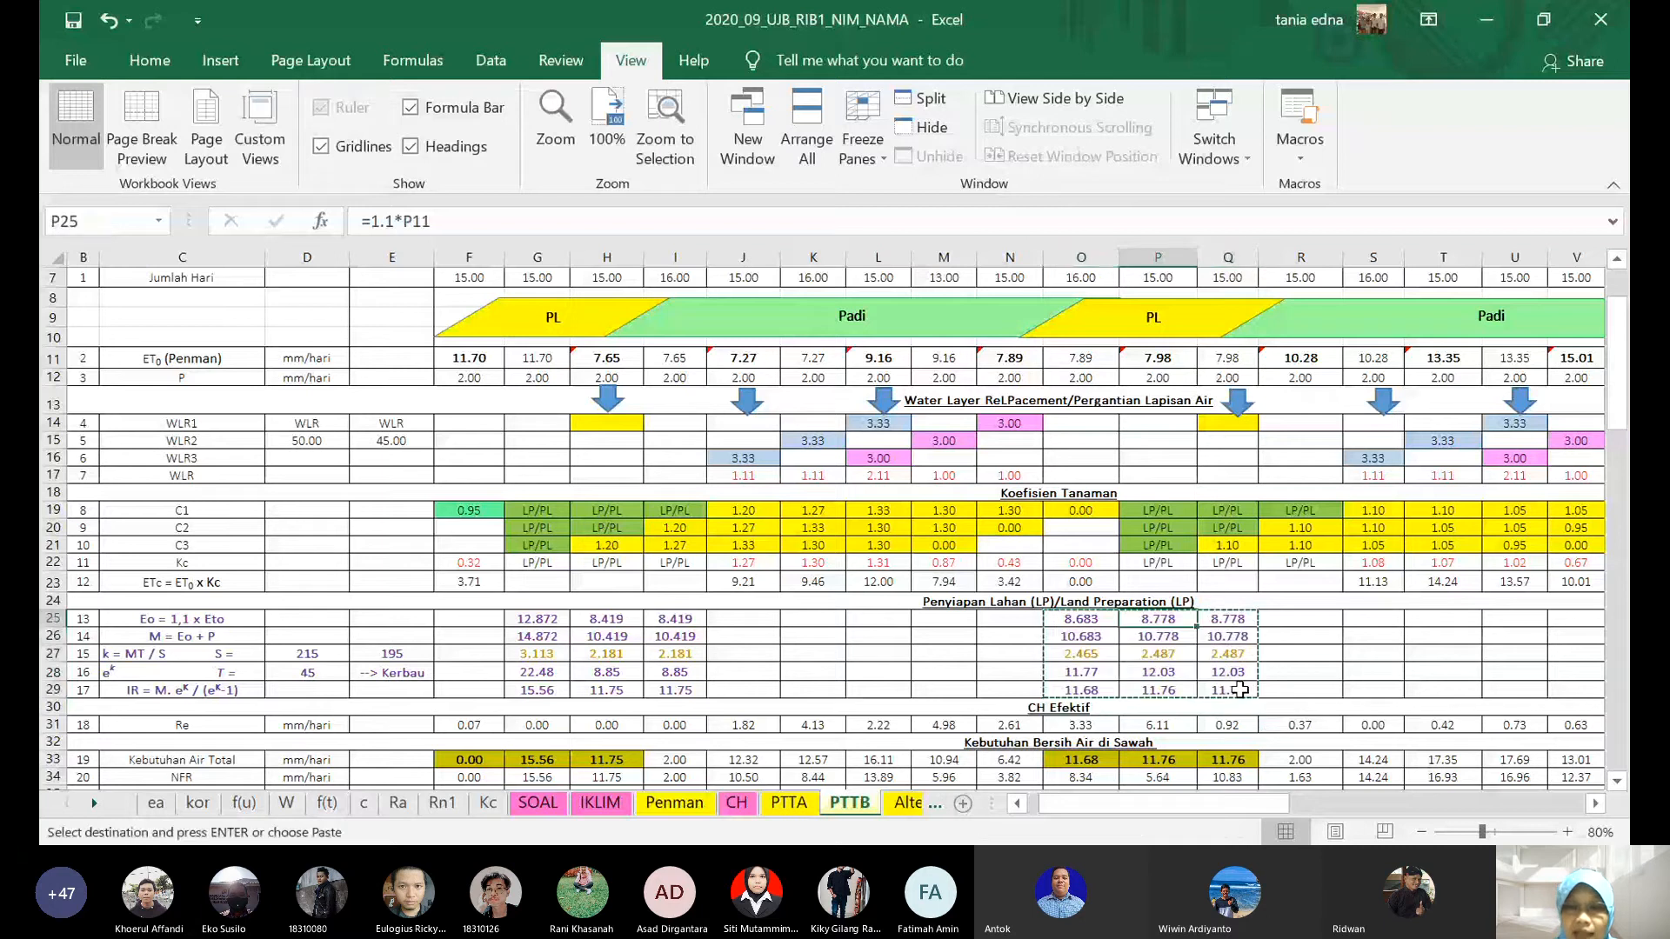
key(Return)
key(Left)
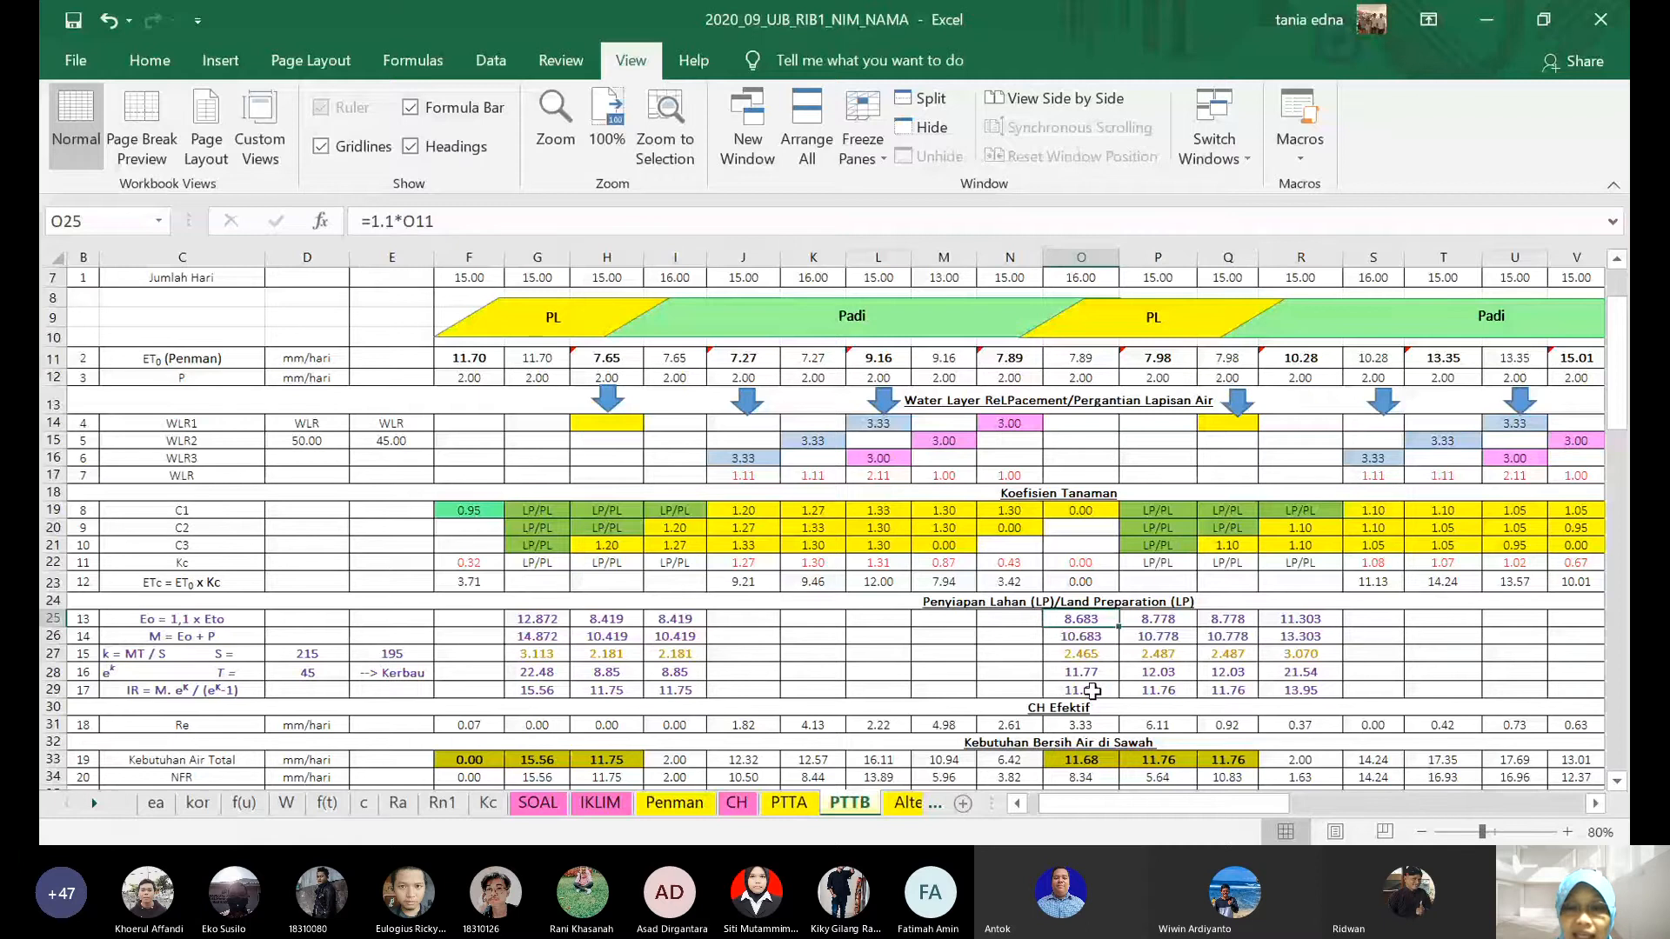
shift+click(1092, 692)
key(Delete)
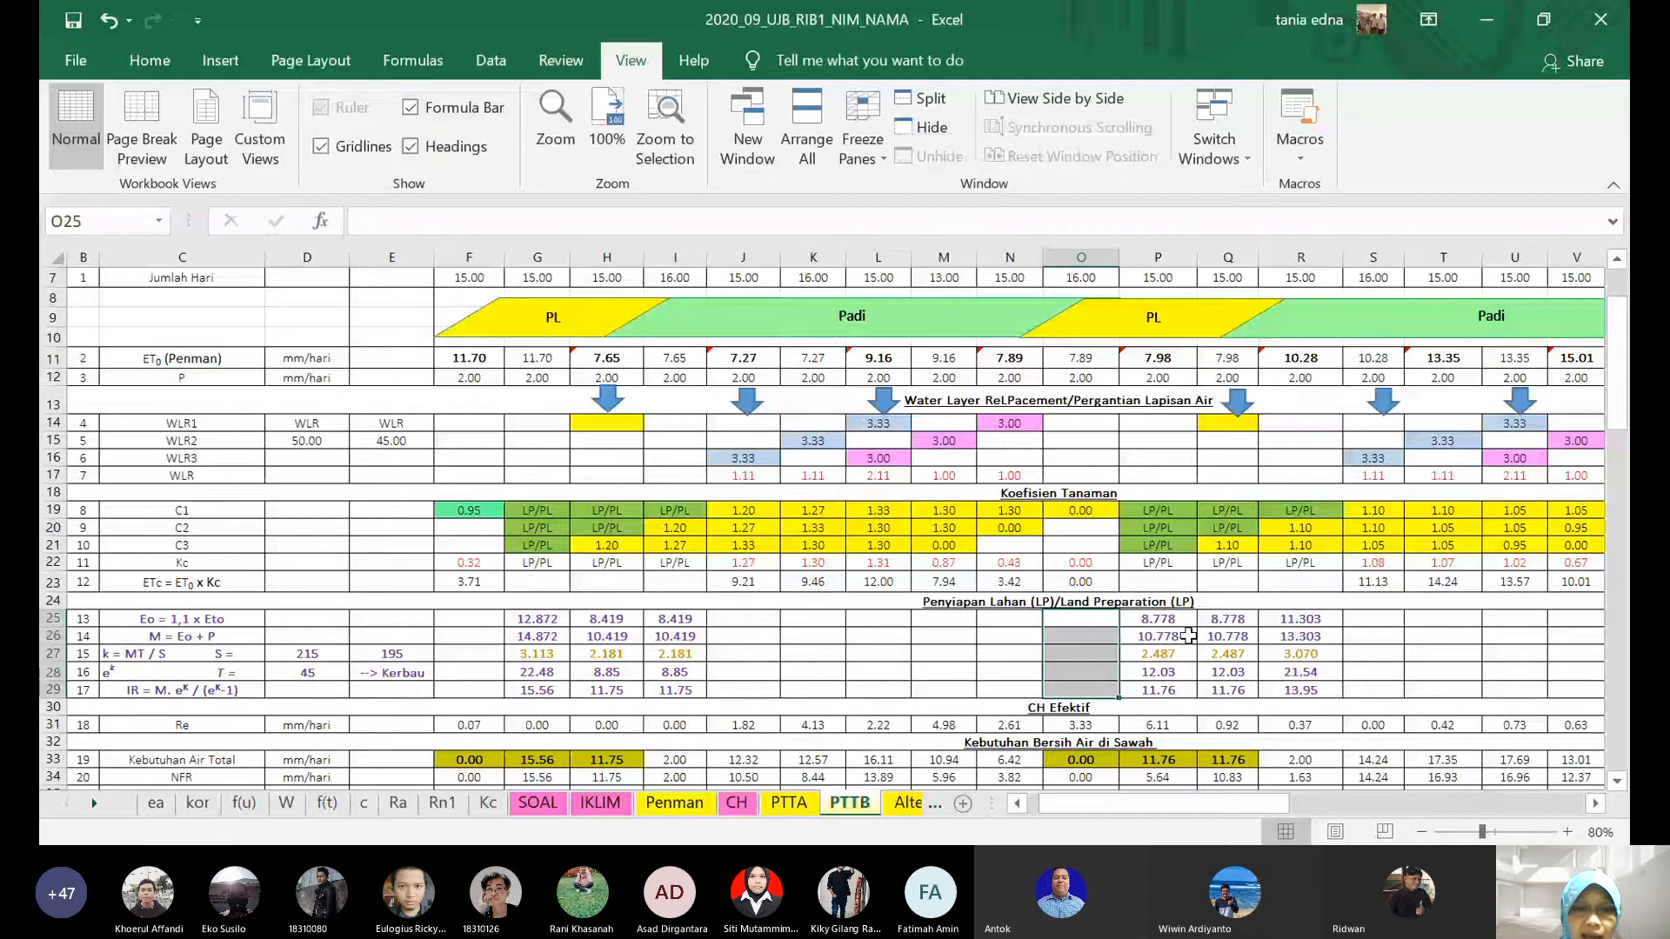
- Replace the total water requirement in F33 with the palawija formula copied from AC33
scroll(1188, 636, down, 2)
click(472, 643)
drag(616, 650, 675, 644)
click(538, 642)
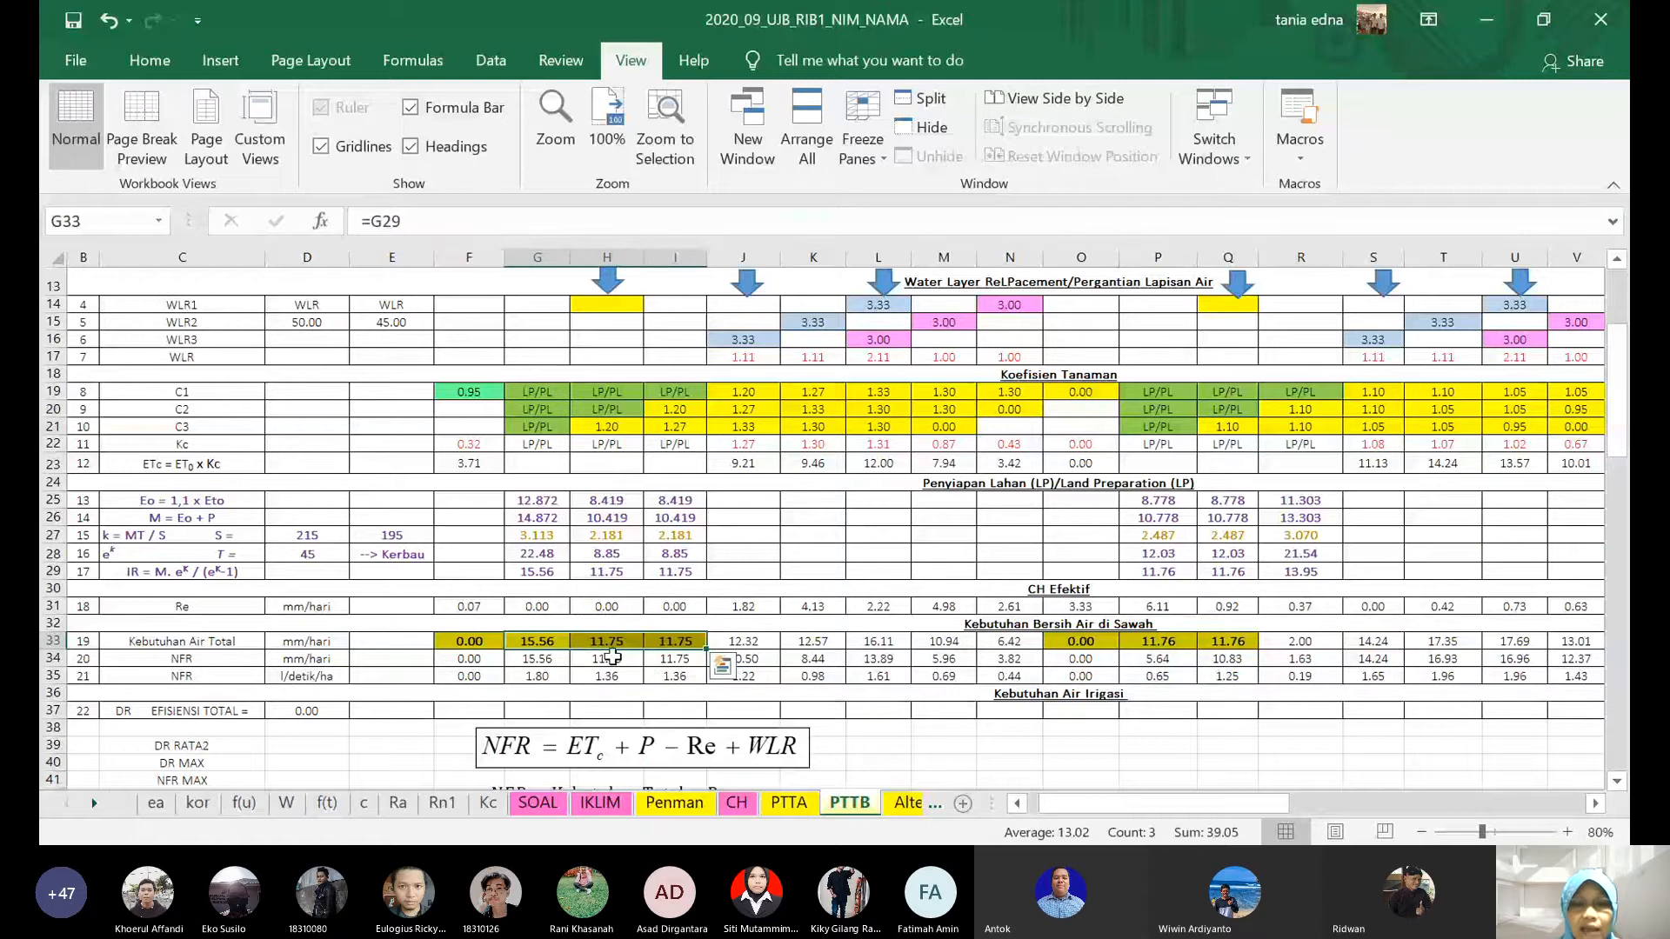
click(744, 642)
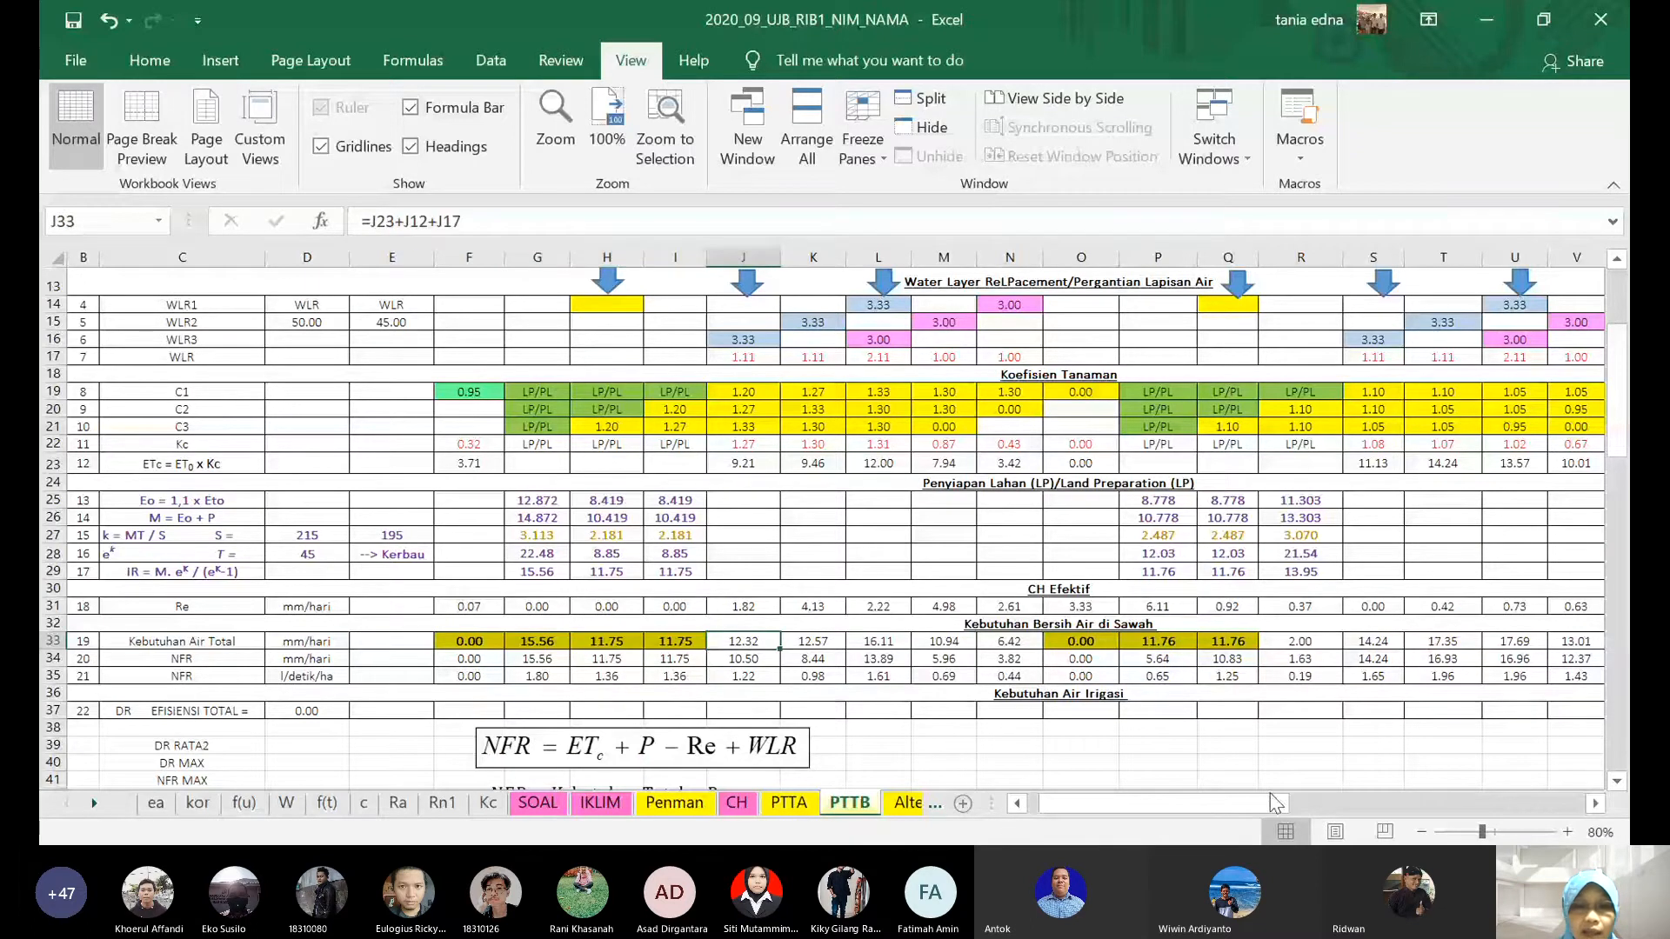
click(469, 641)
key(Delete)
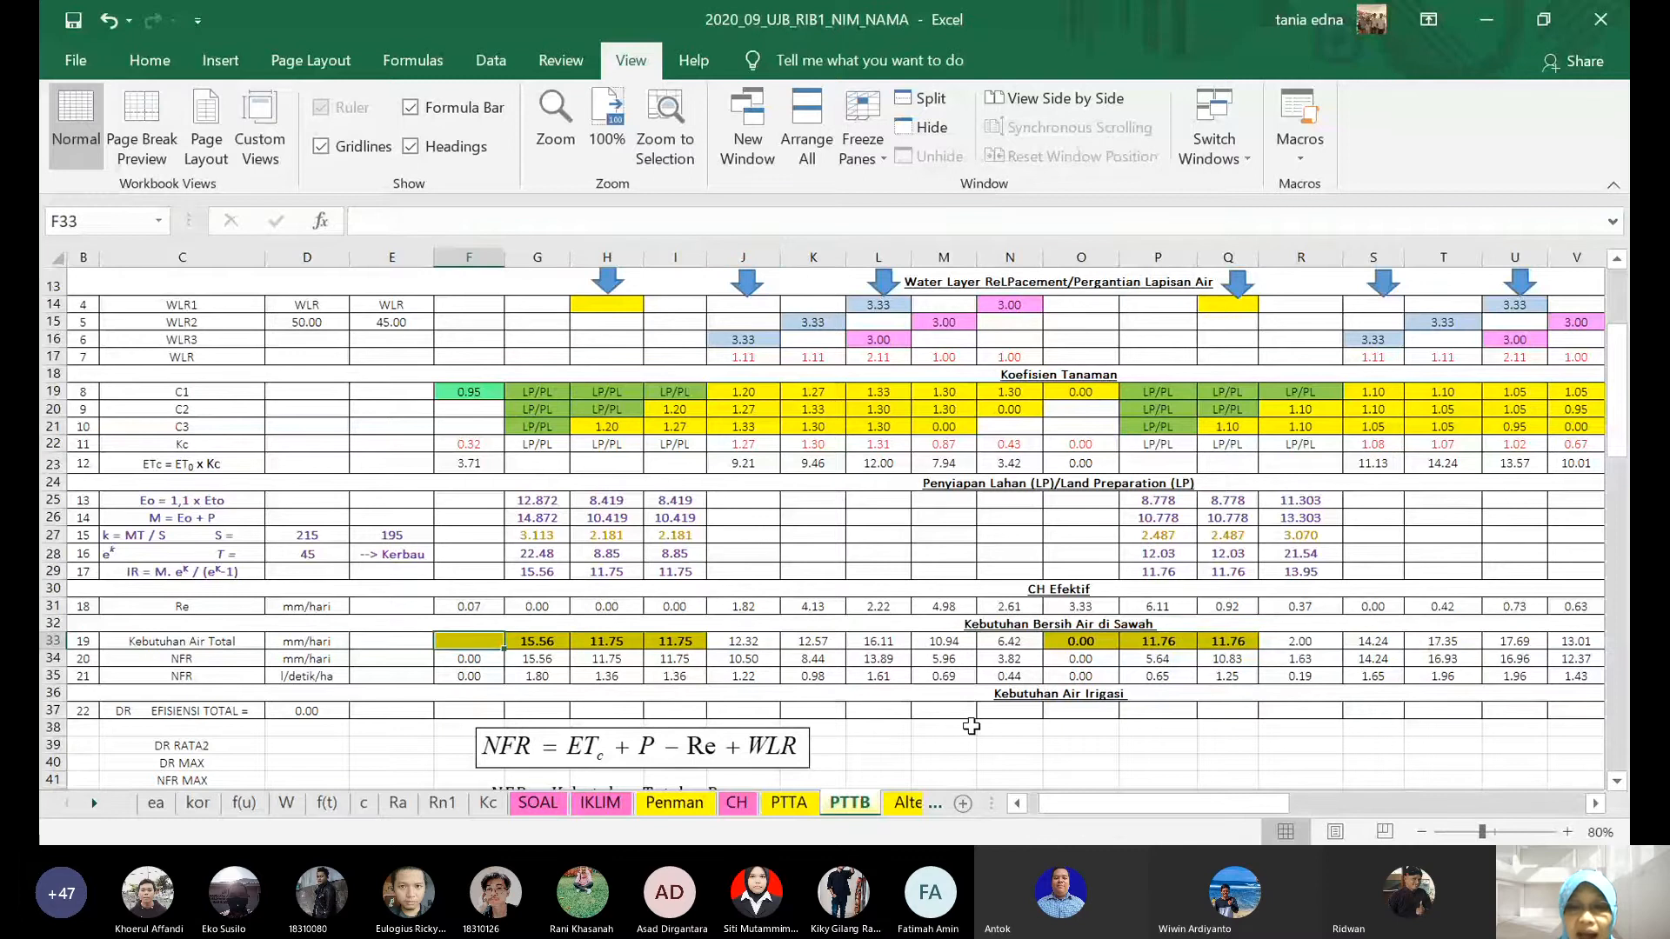
drag(1207, 807, 1283, 807)
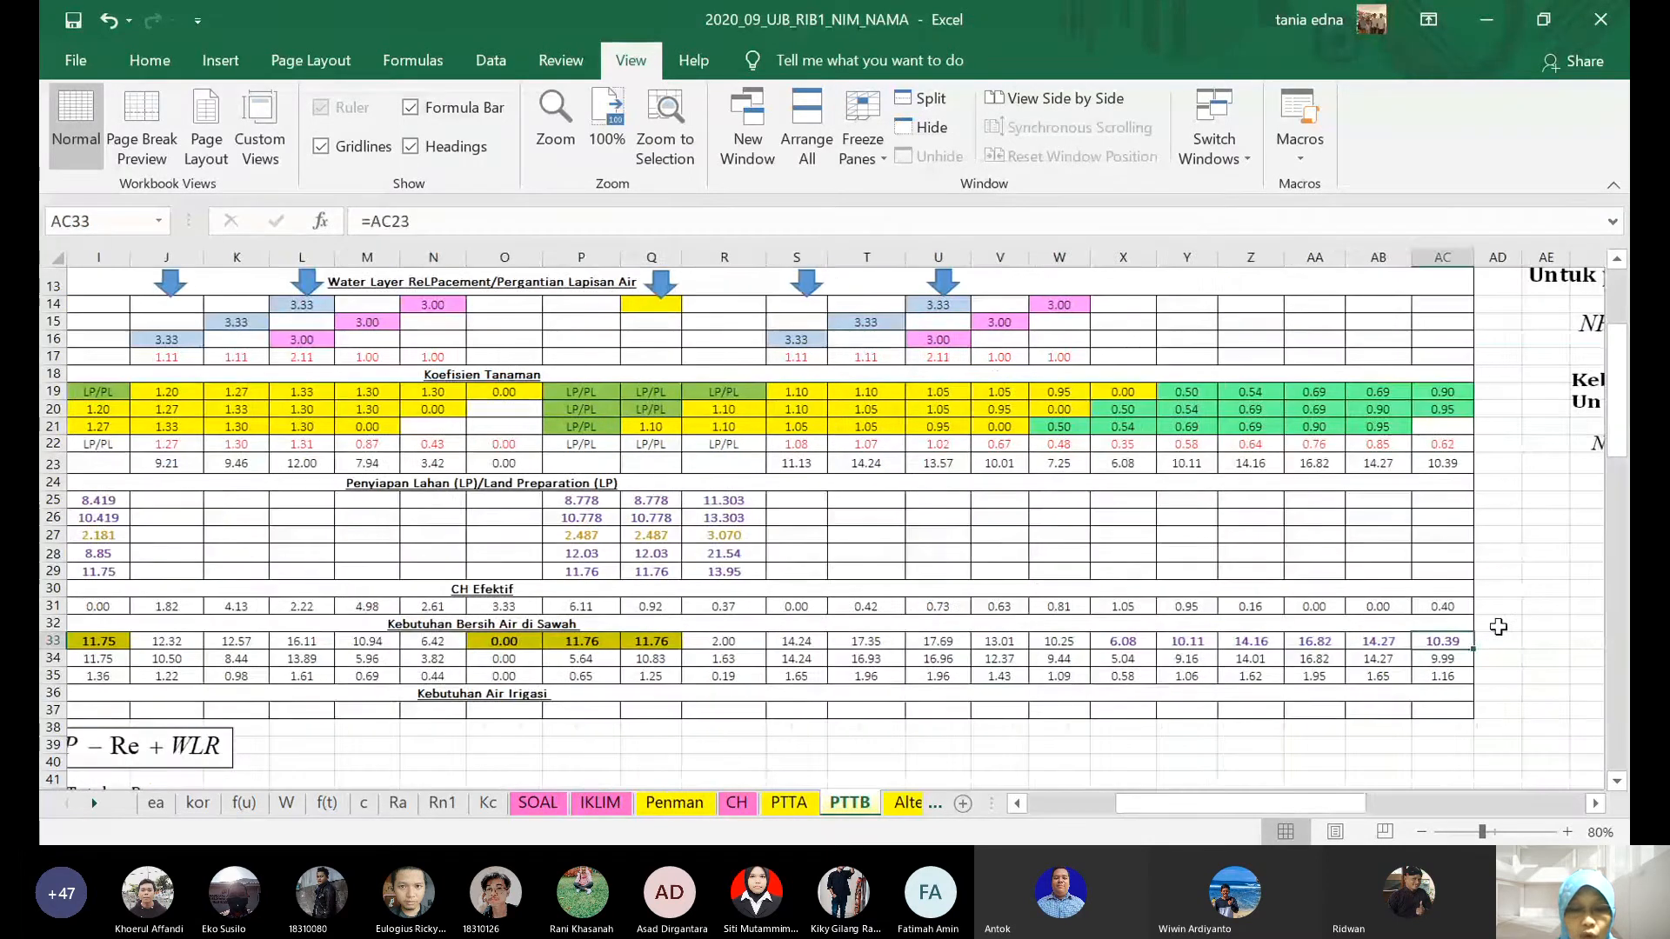
key(ctrl+c)
key(Home)
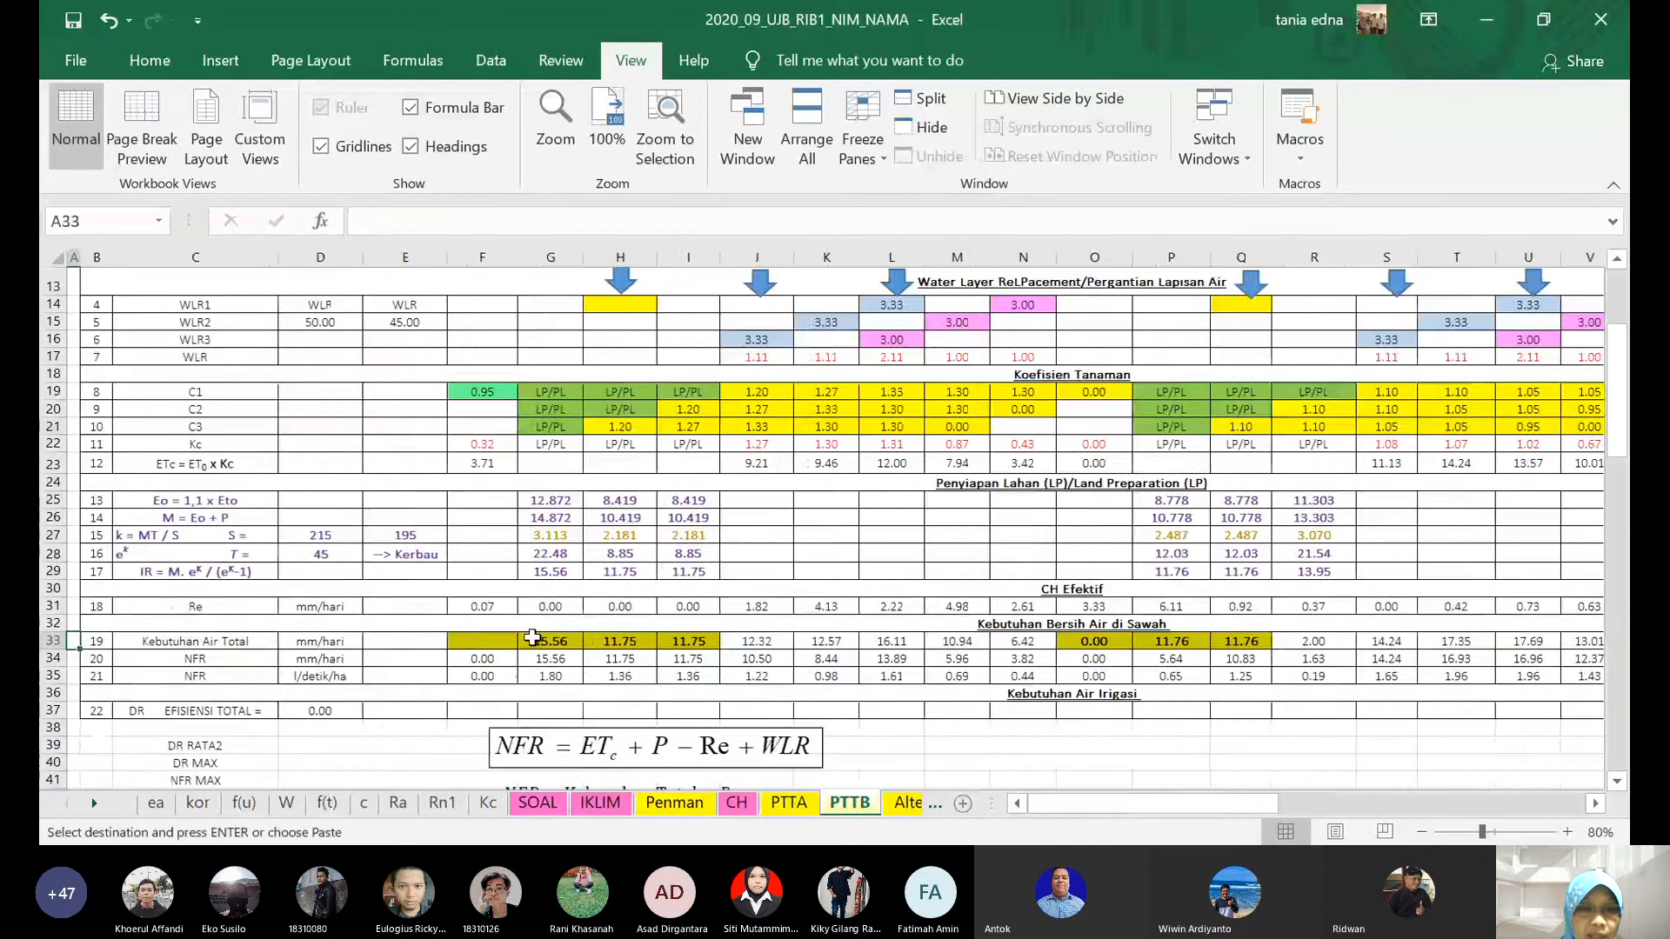
click(484, 641)
key(Return)
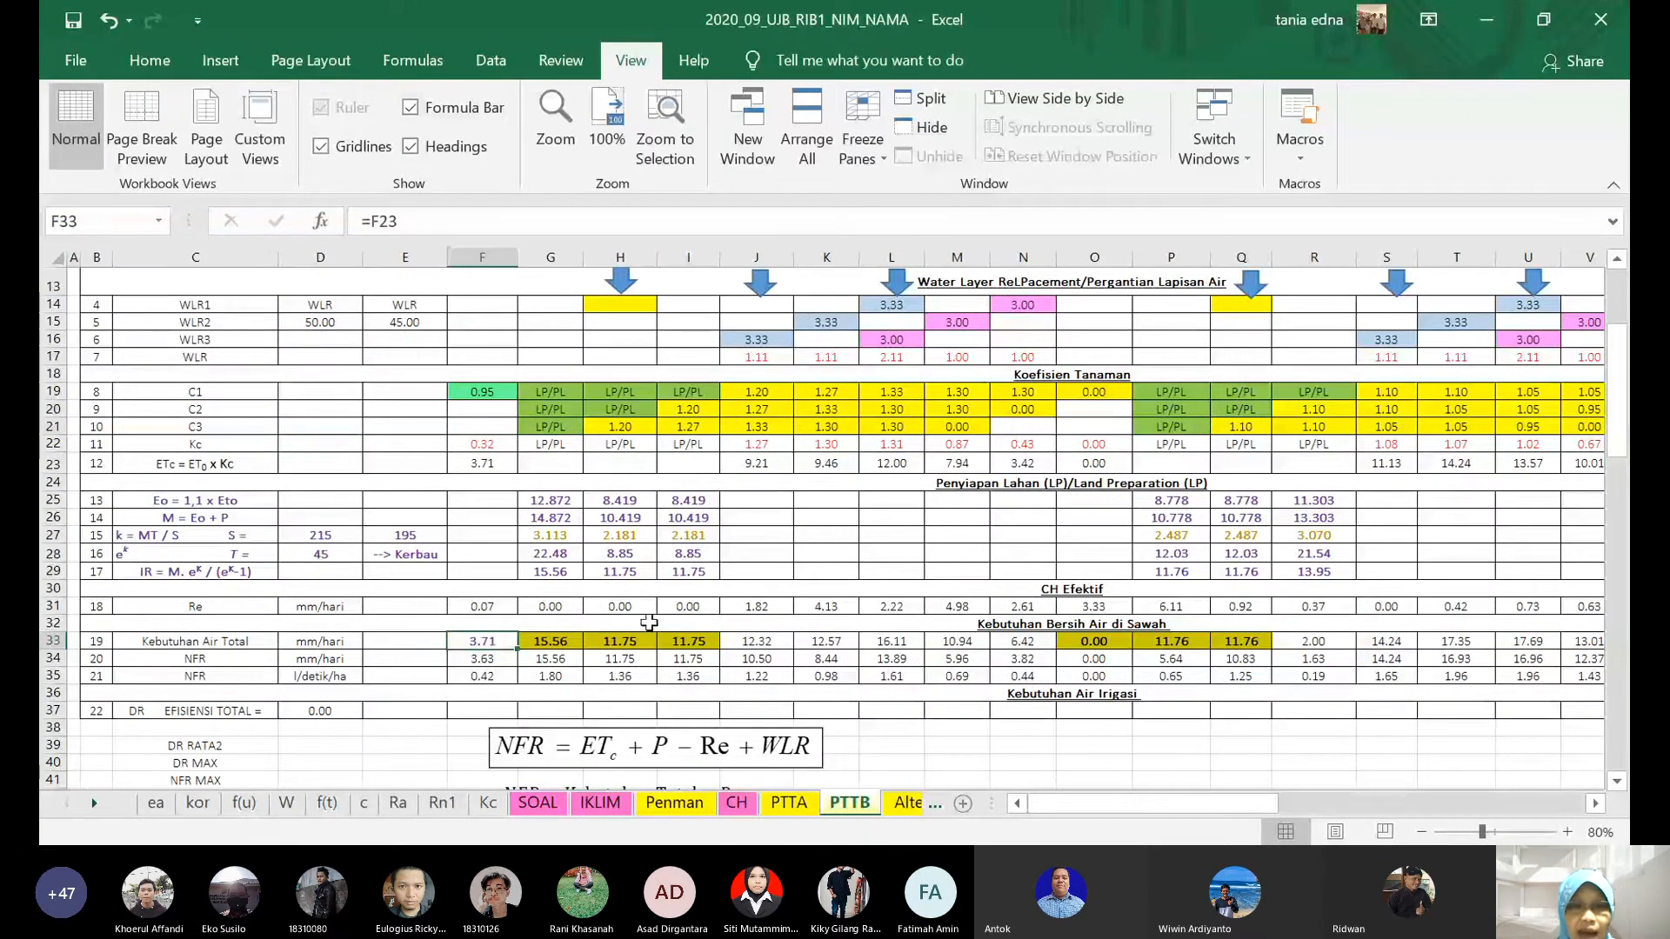
- Copy the land preparation totals O33:Q33 to P33:R33 and fill O33 with the formula from N33
click(701, 644)
click(696, 225)
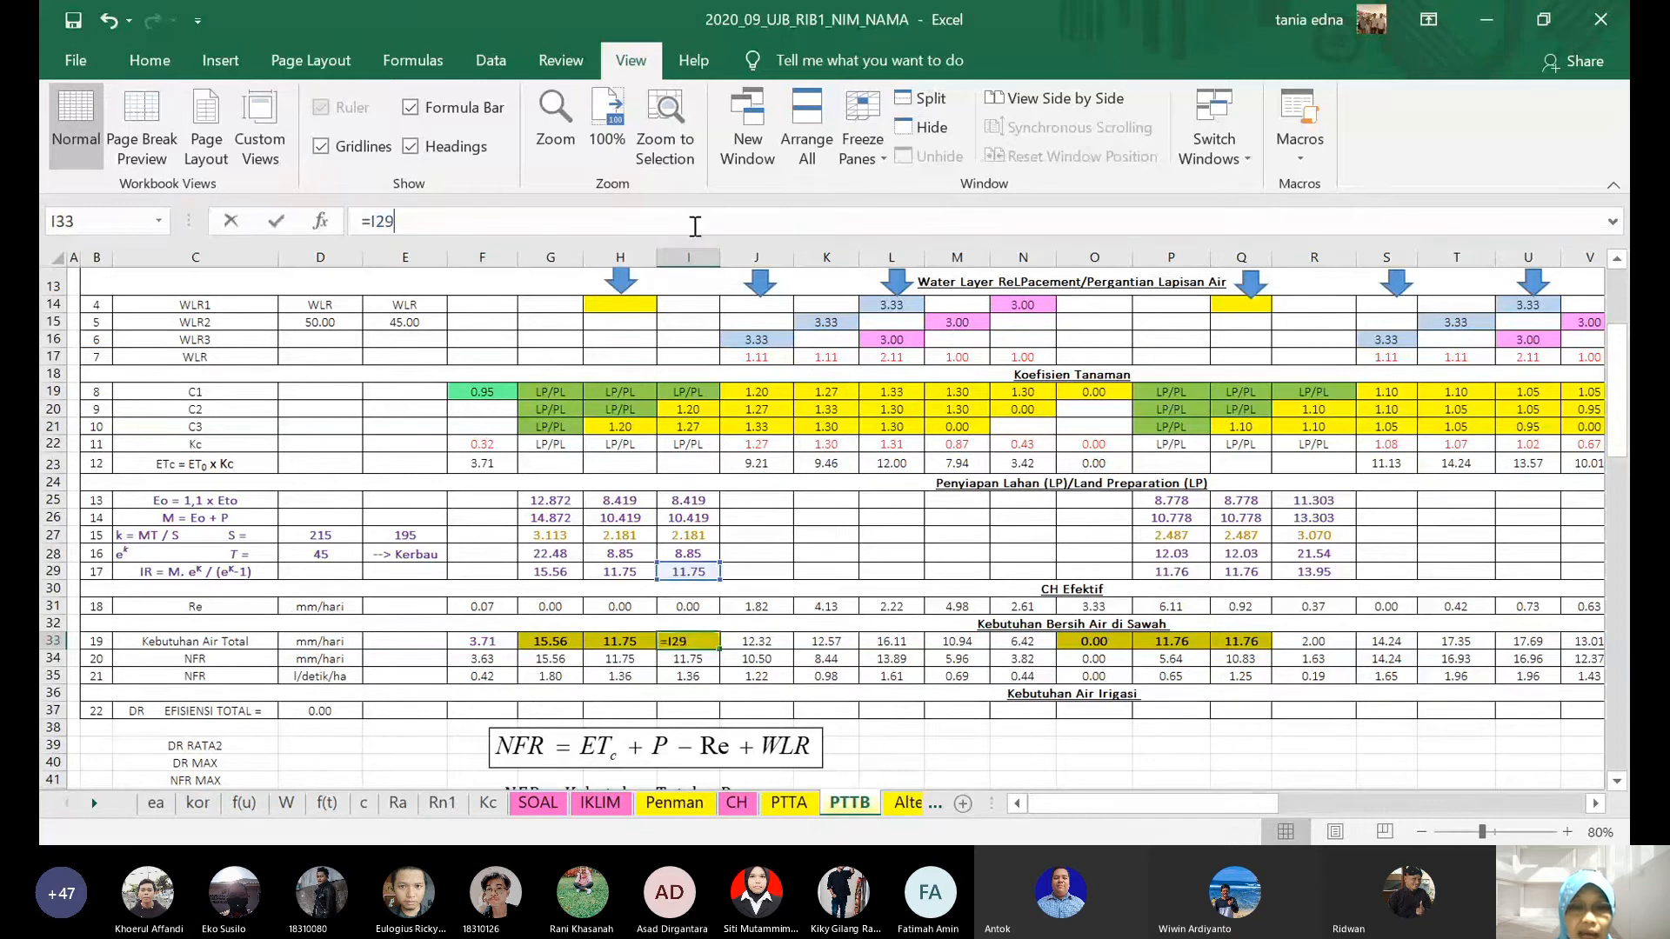
click(775, 641)
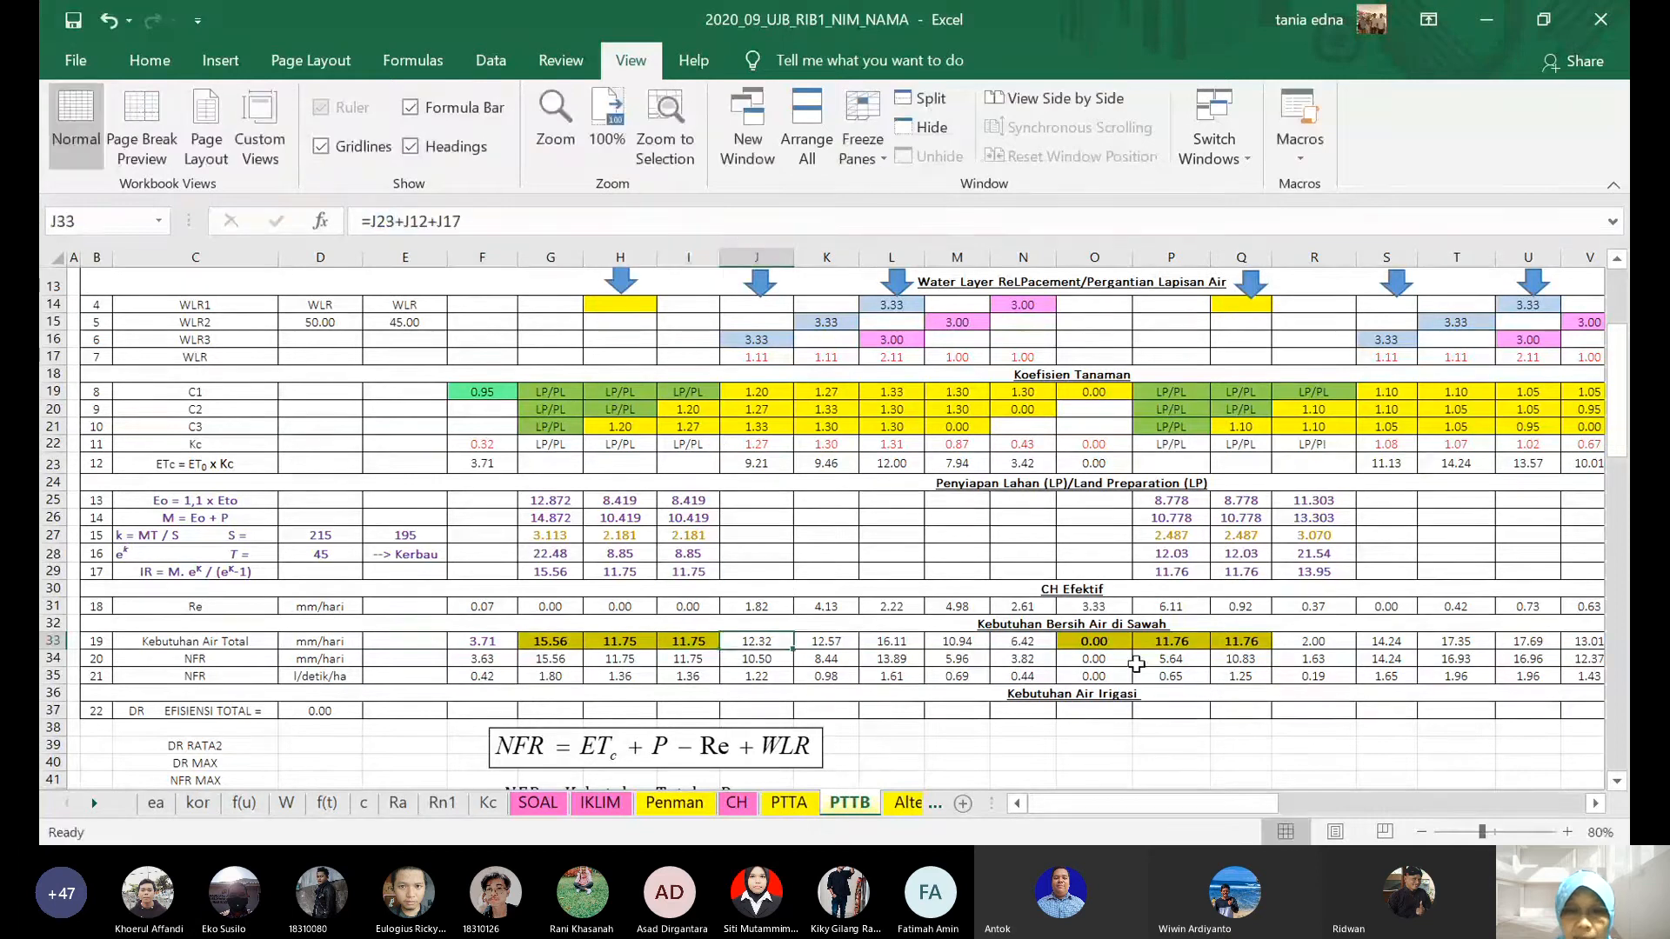
click(1087, 645)
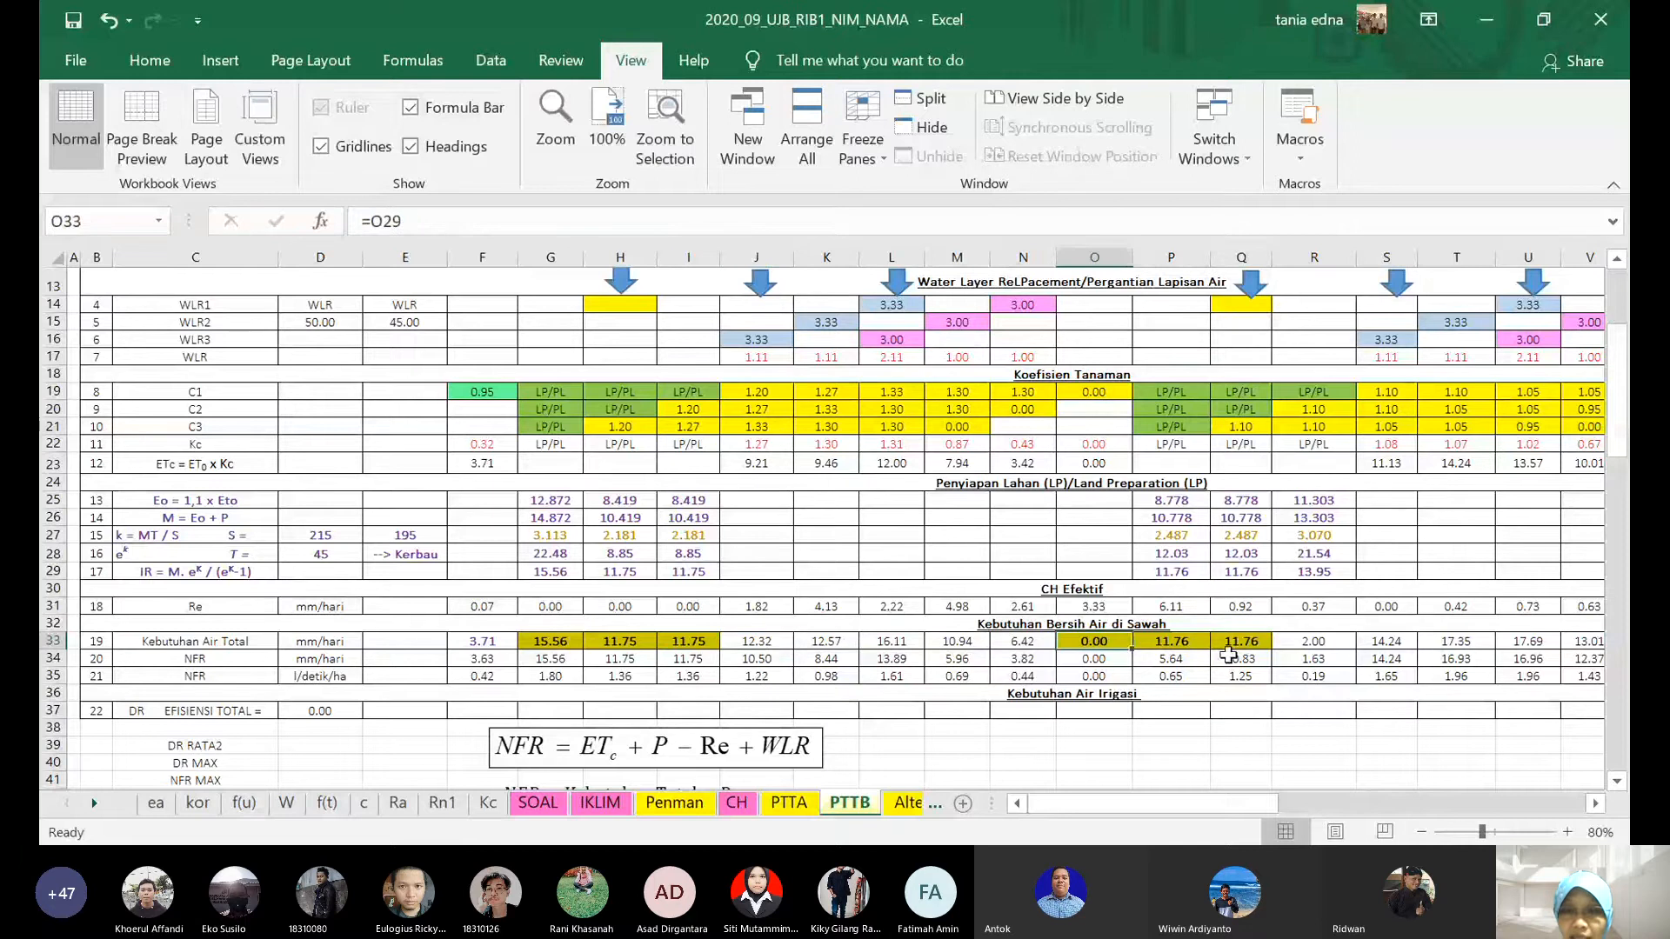
shift+click(1263, 644)
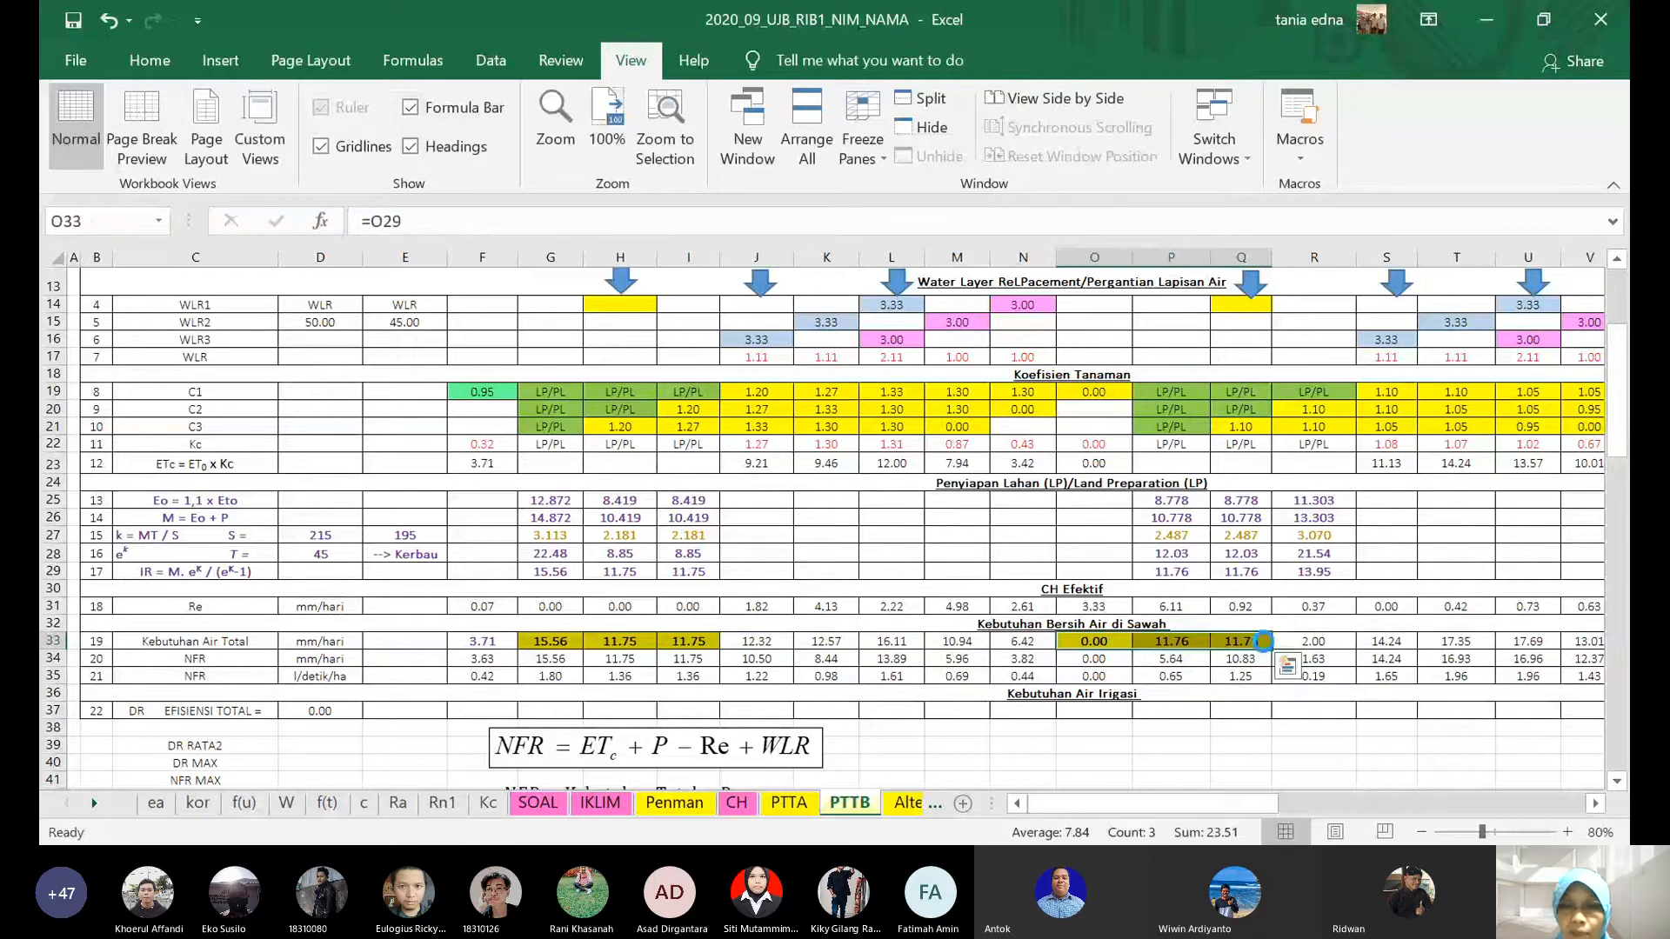
key(ctrl+c)
key(Right)
key(Return)
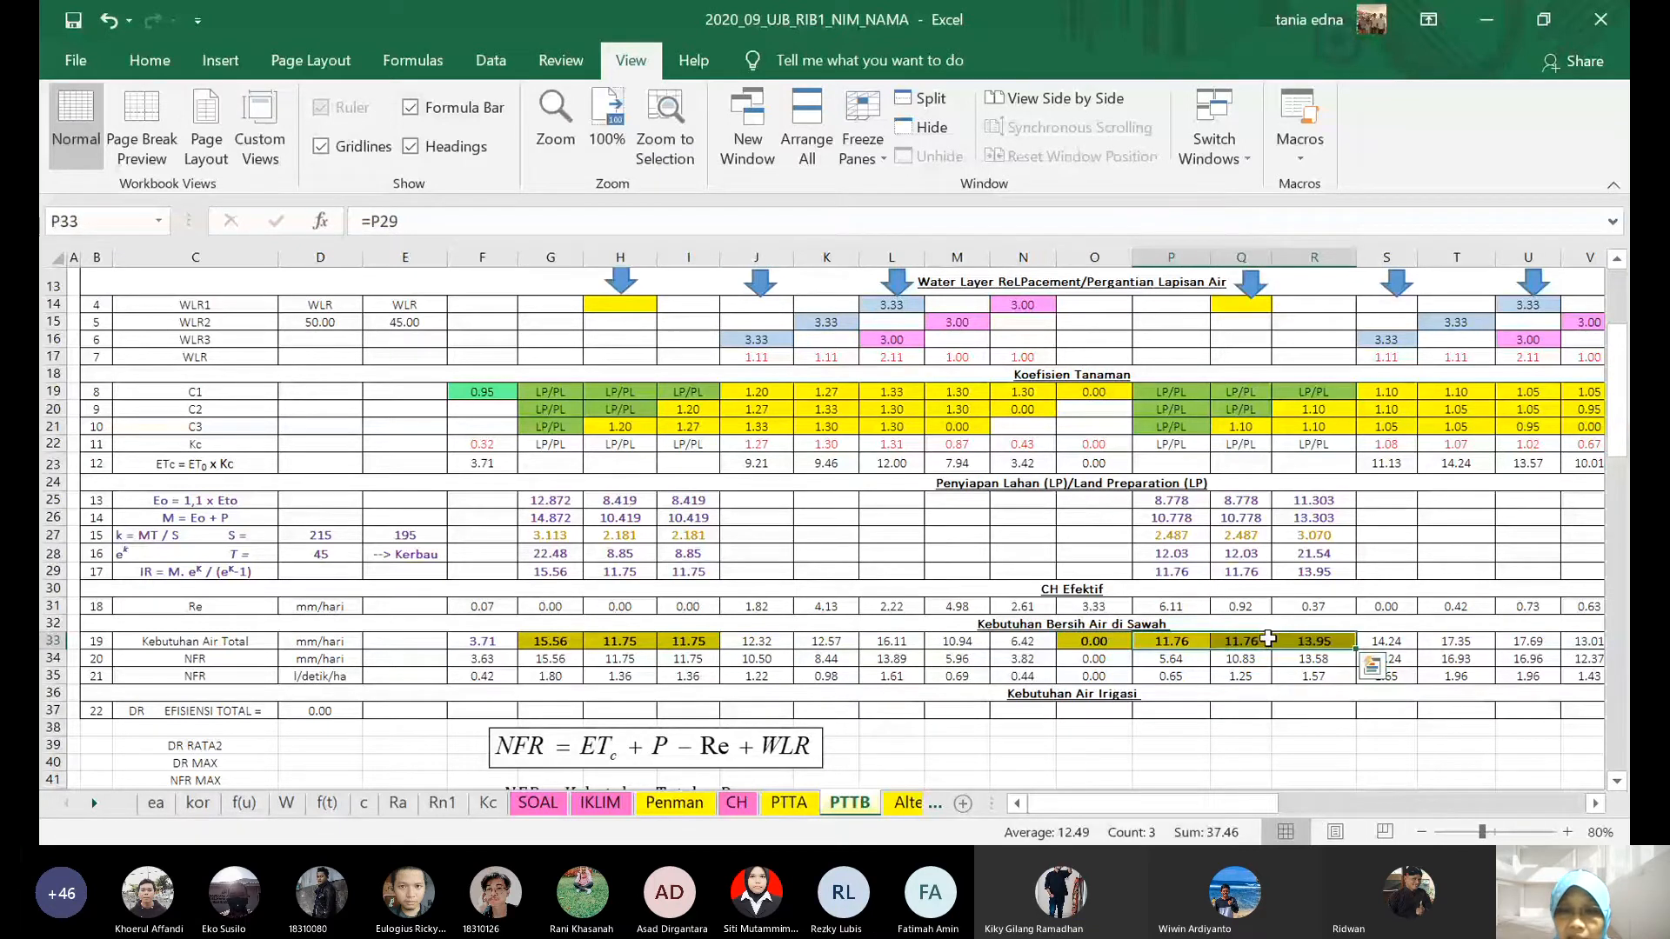
click(1031, 641)
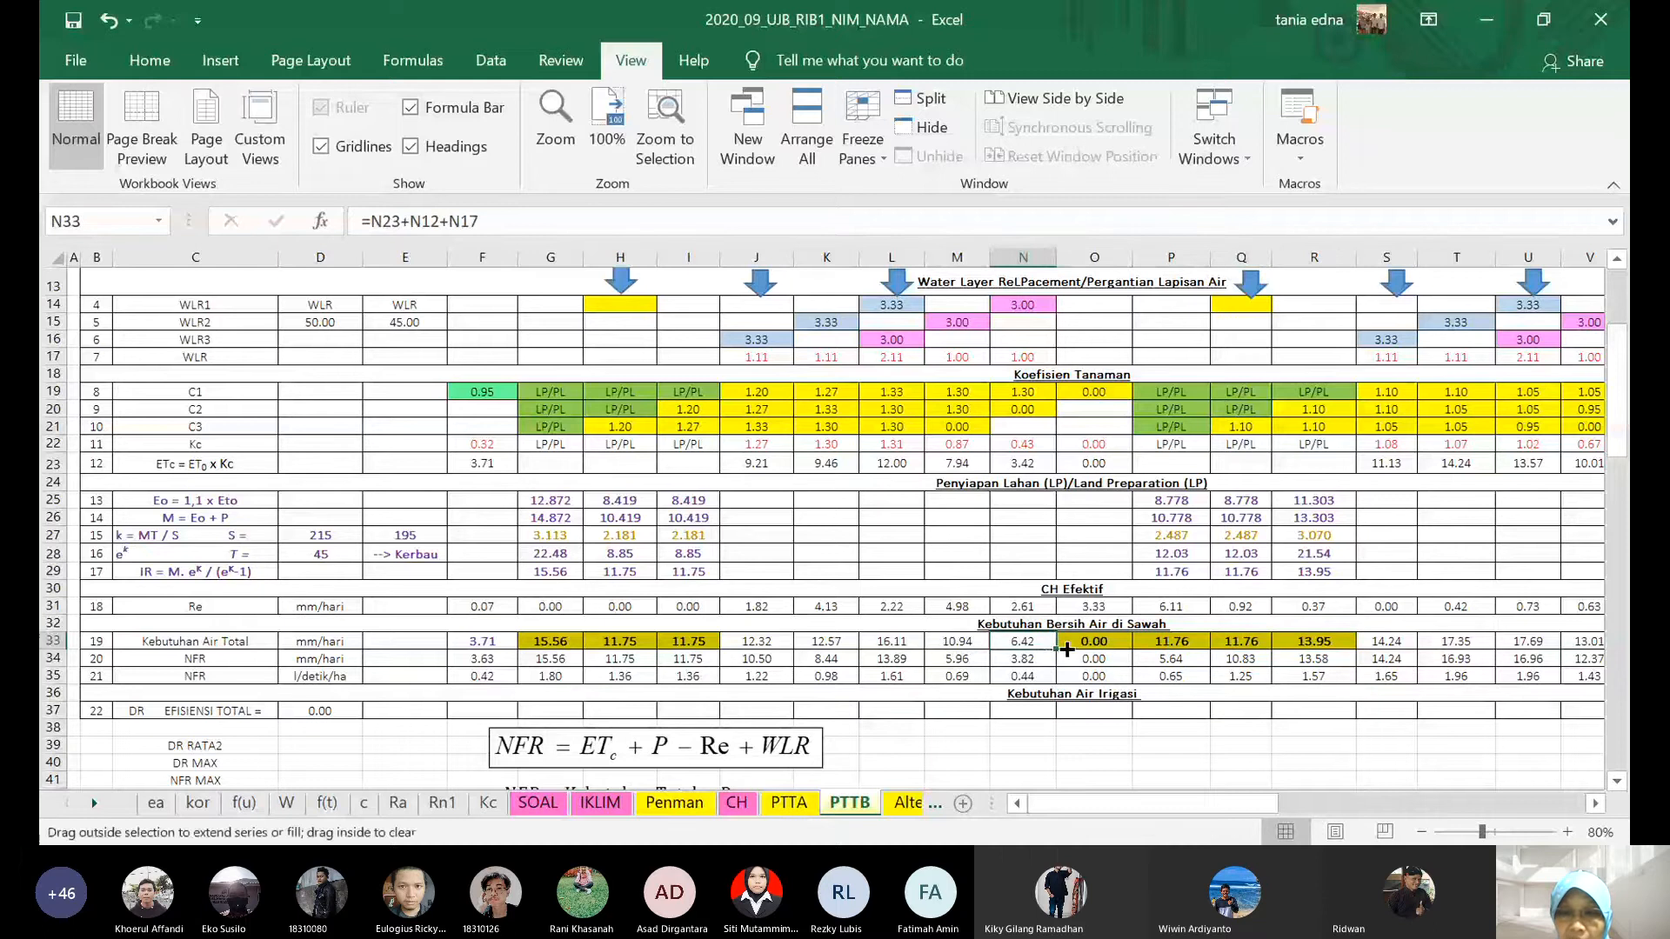
drag(1058, 649, 1096, 644)
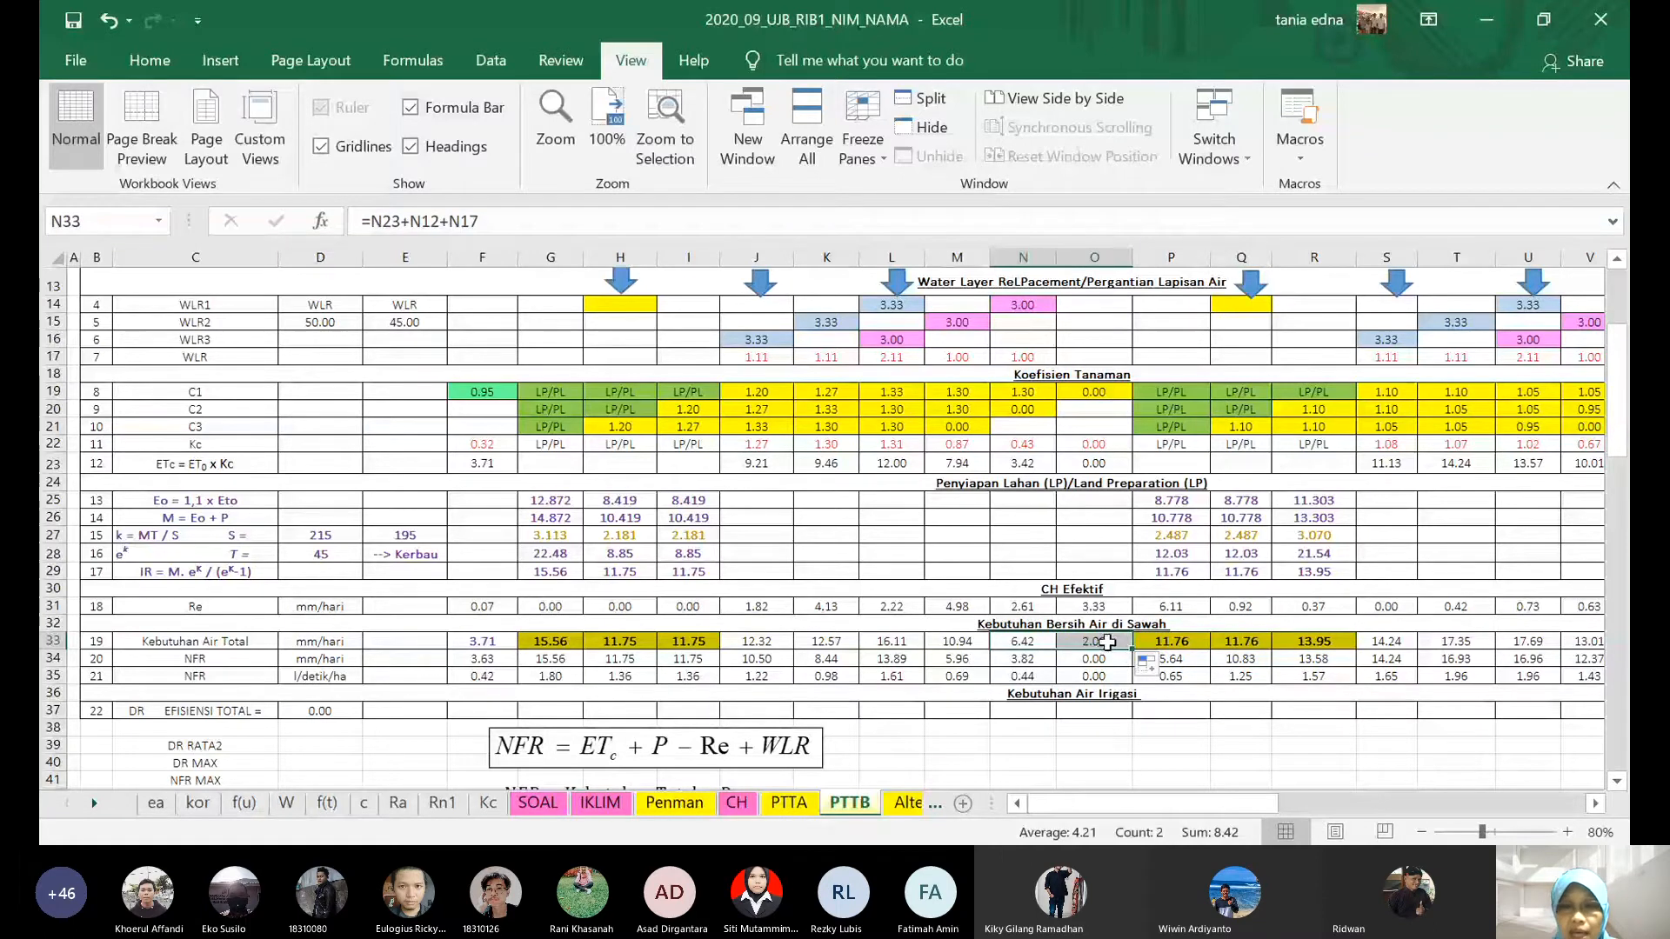
- Check the total water requirement formulas in P33 and S33 and review the whole November II table
click(1165, 640)
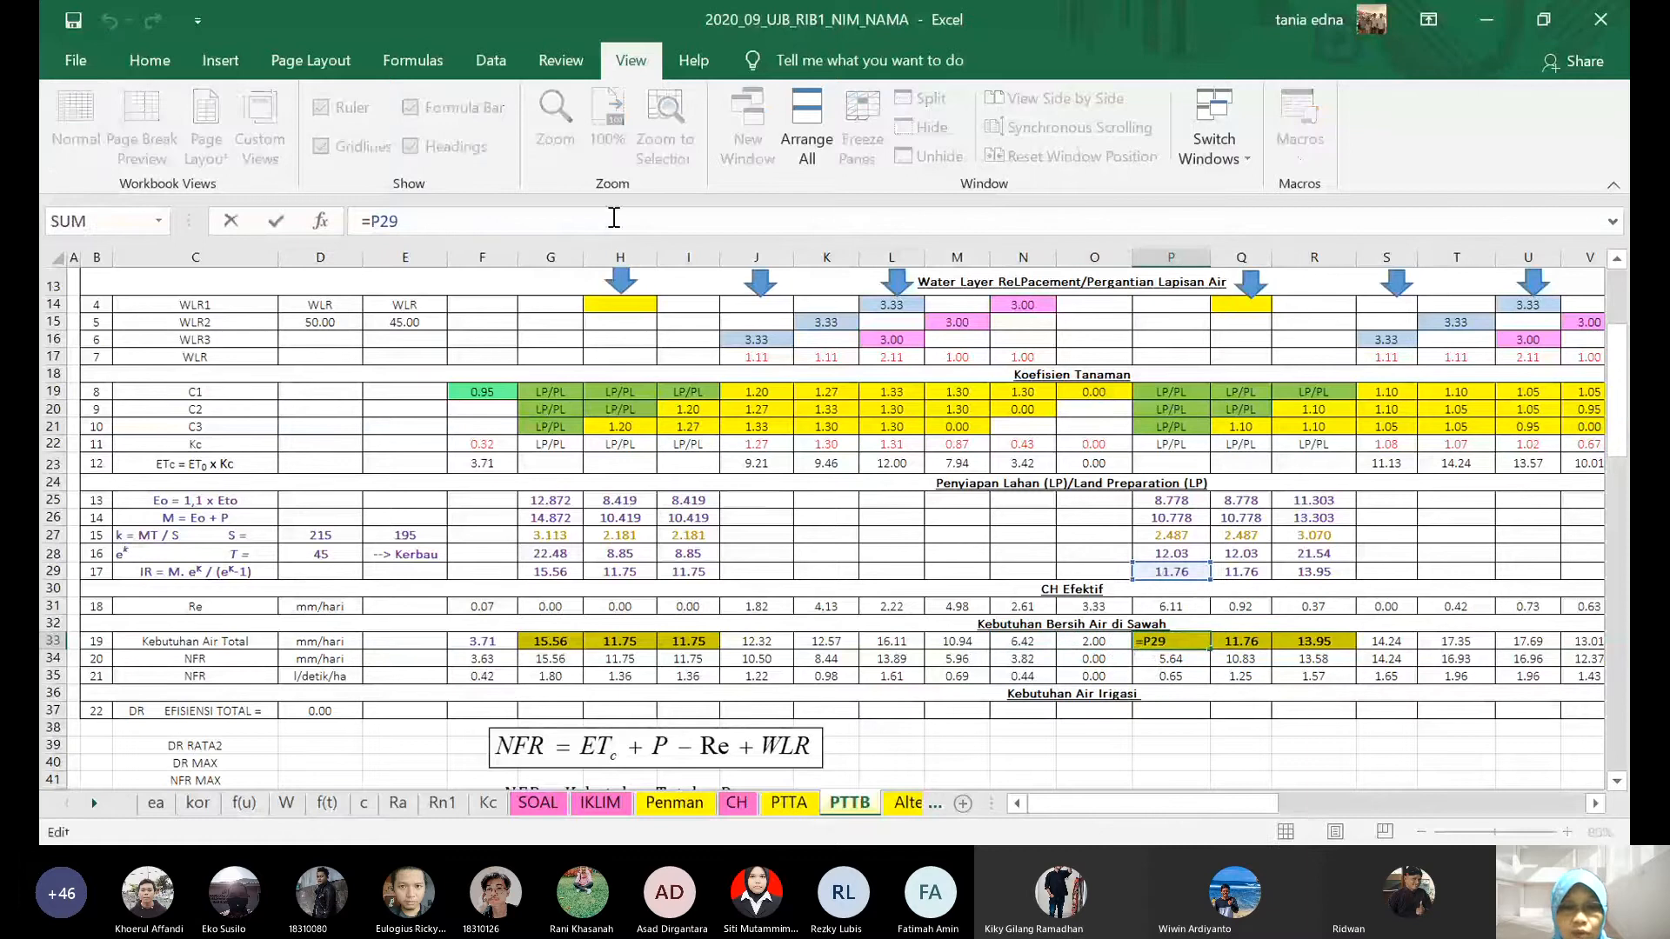
click(1396, 643)
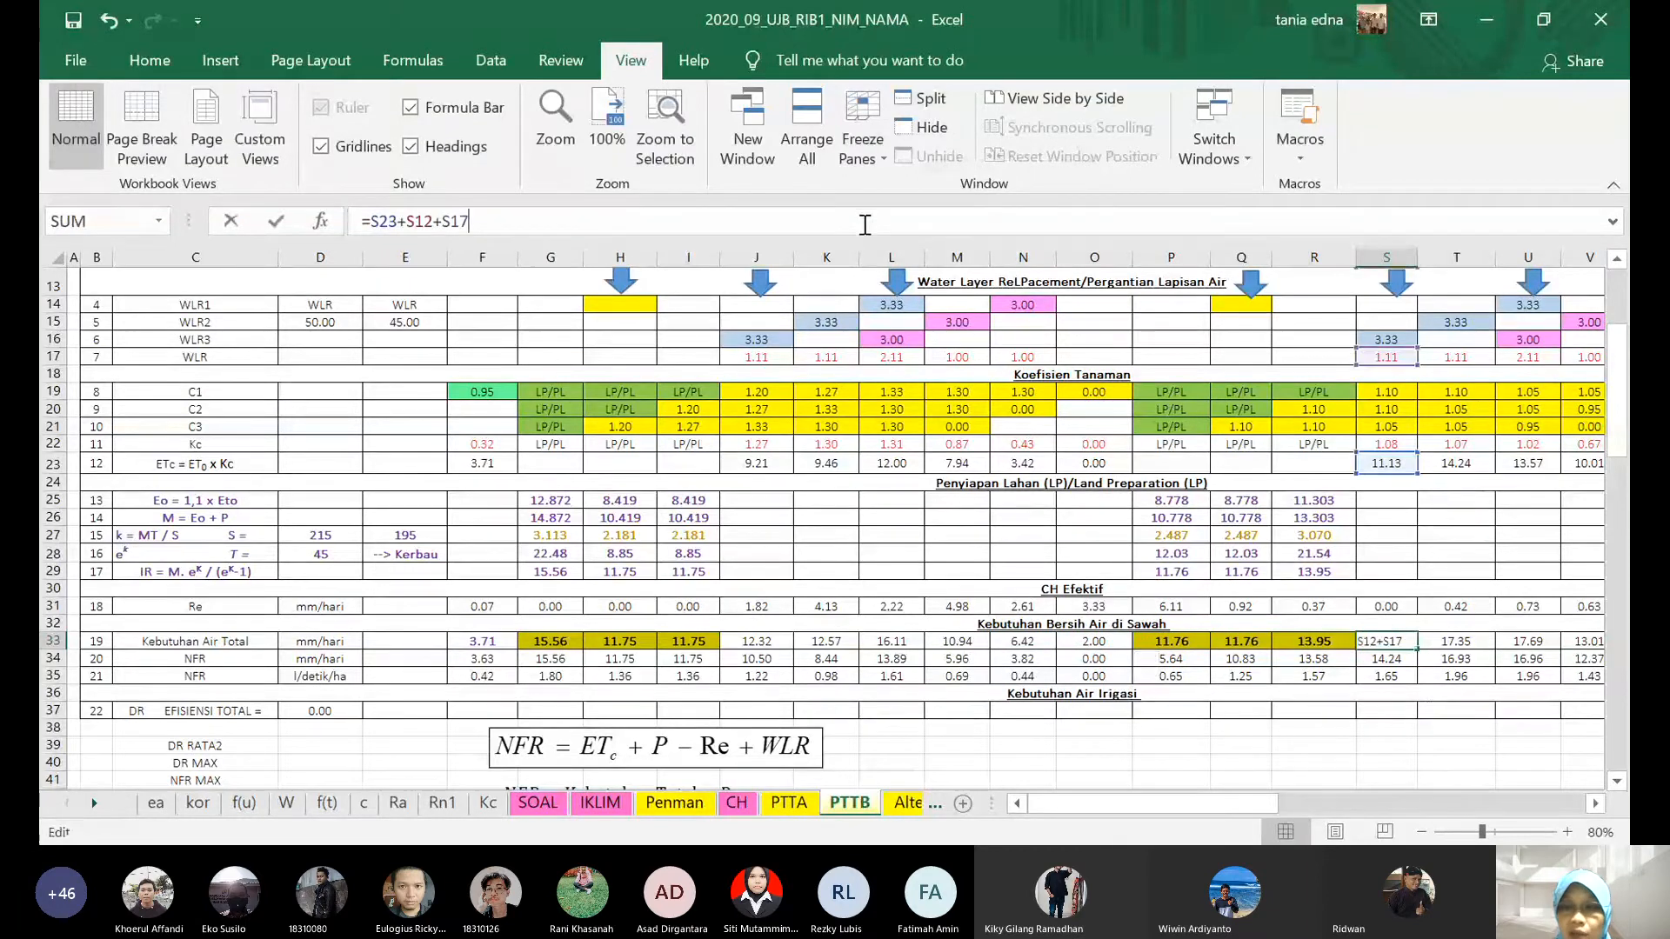
click(1423, 833)
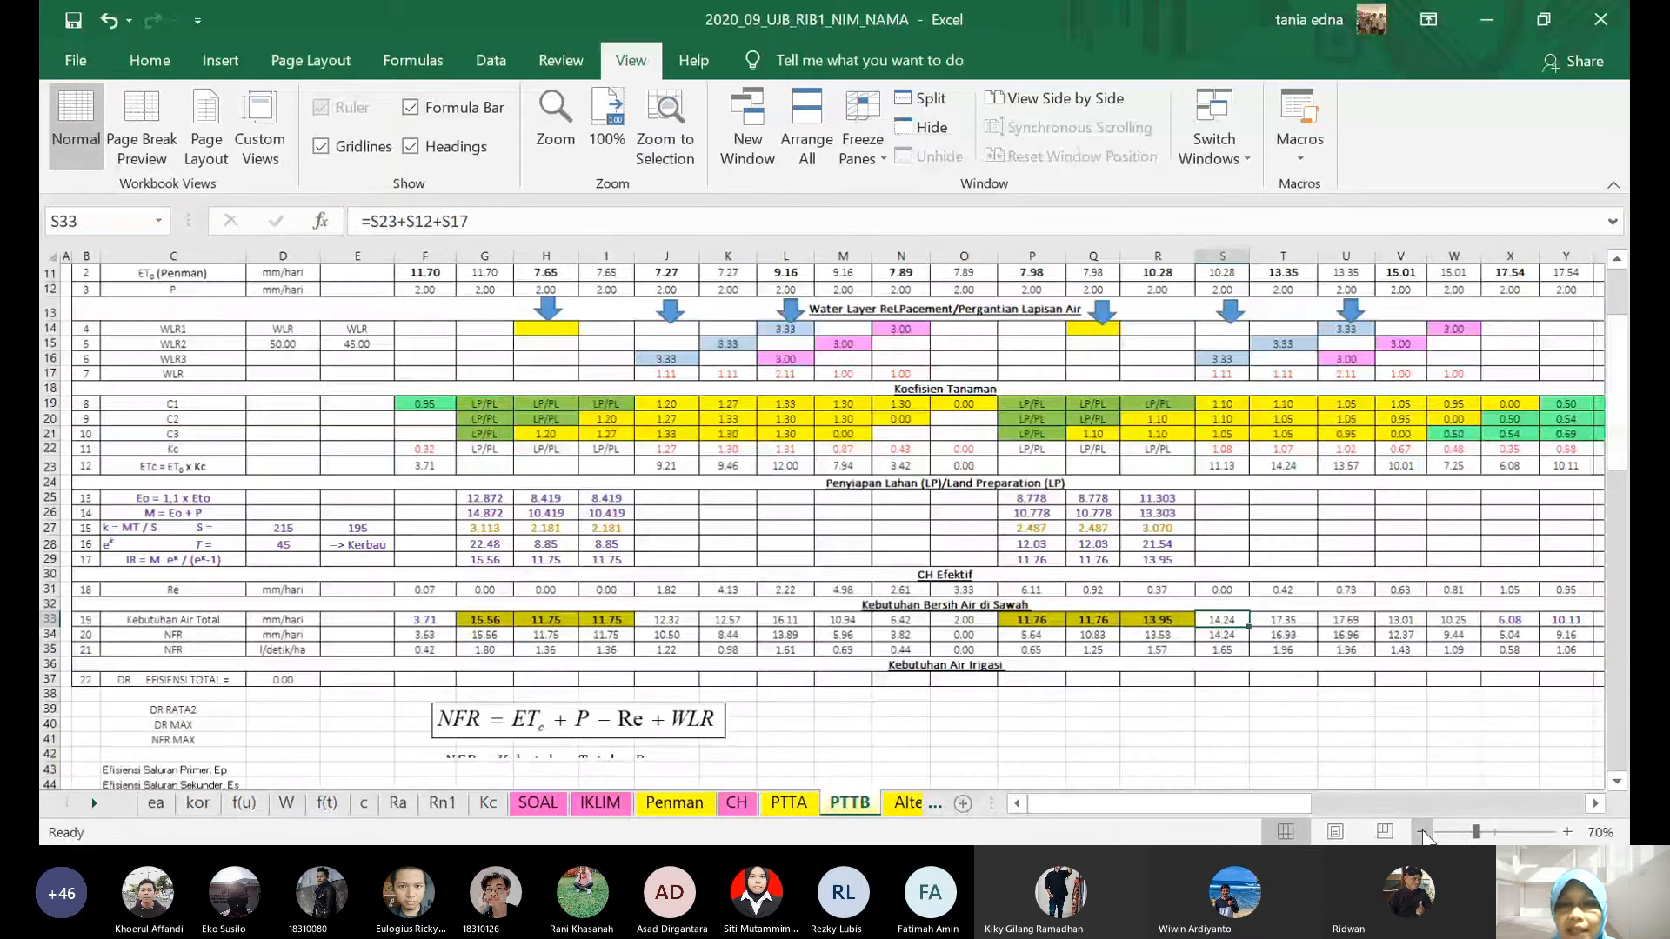
click(1422, 833)
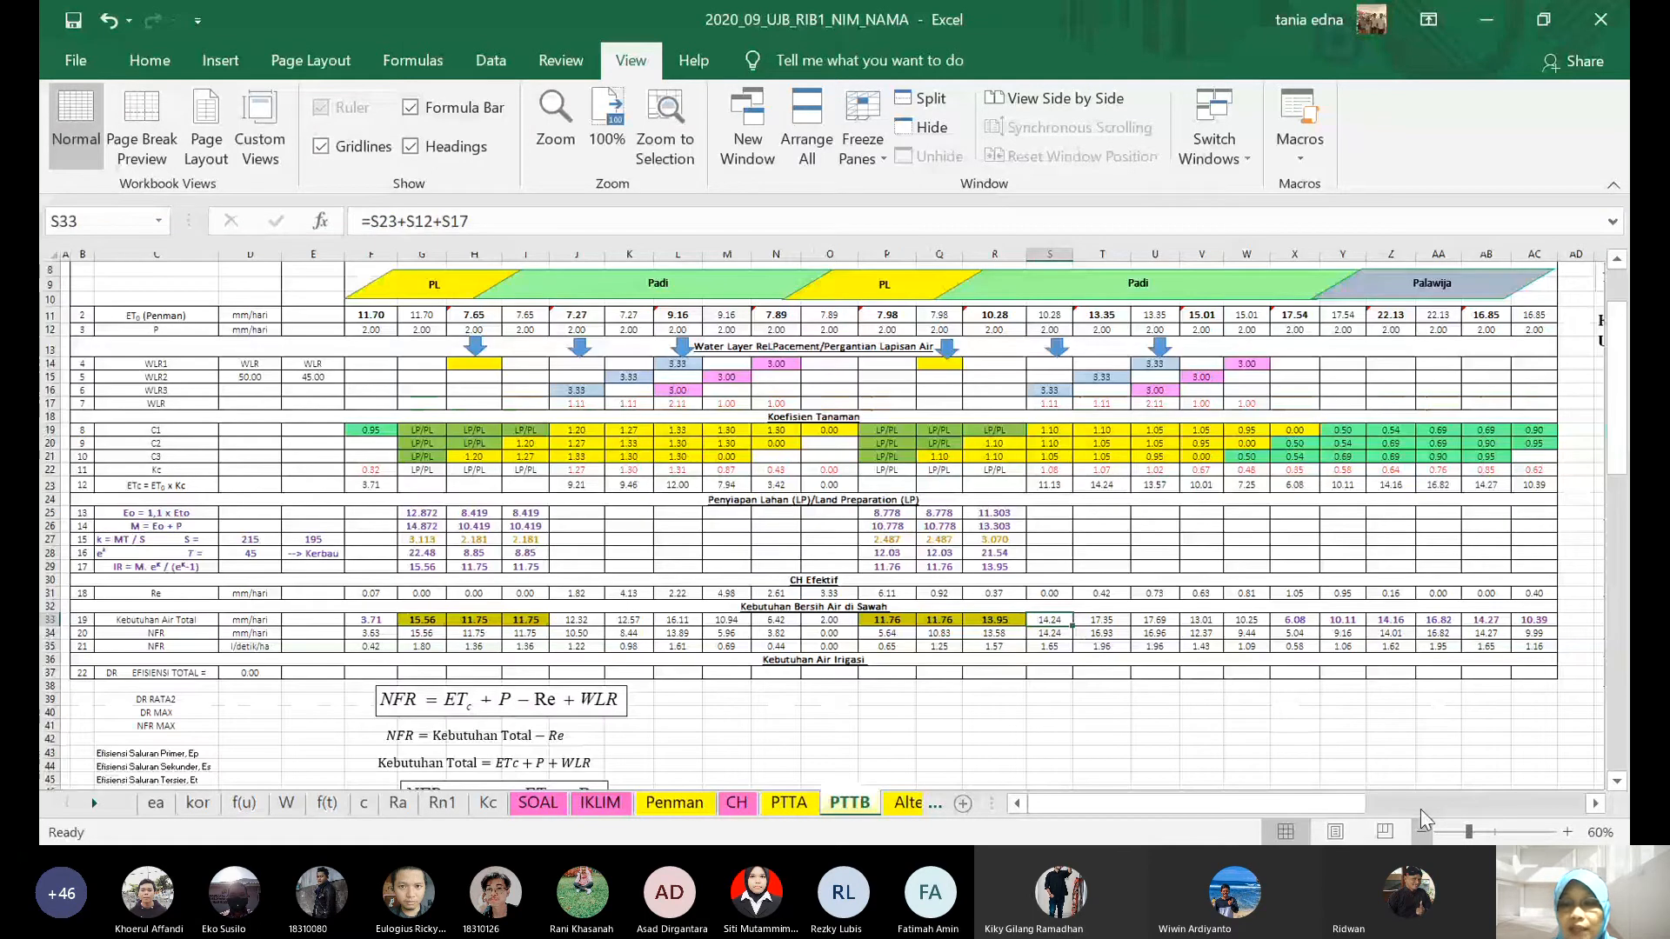
scroll(1420, 827, up, 1)
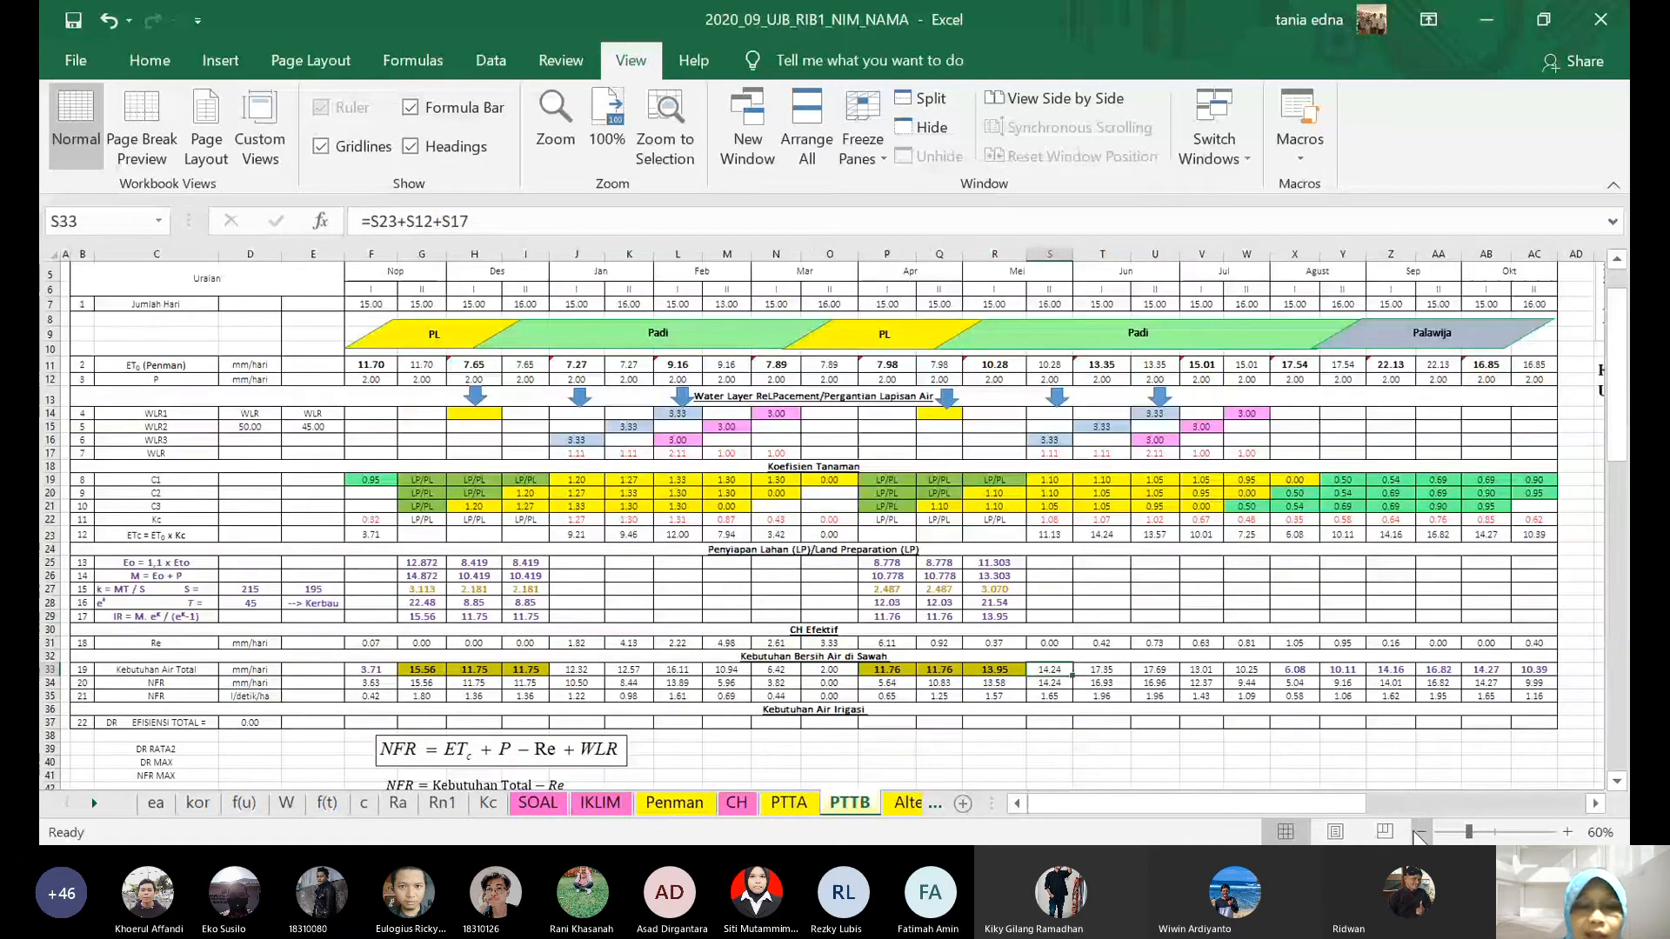
click(1422, 832)
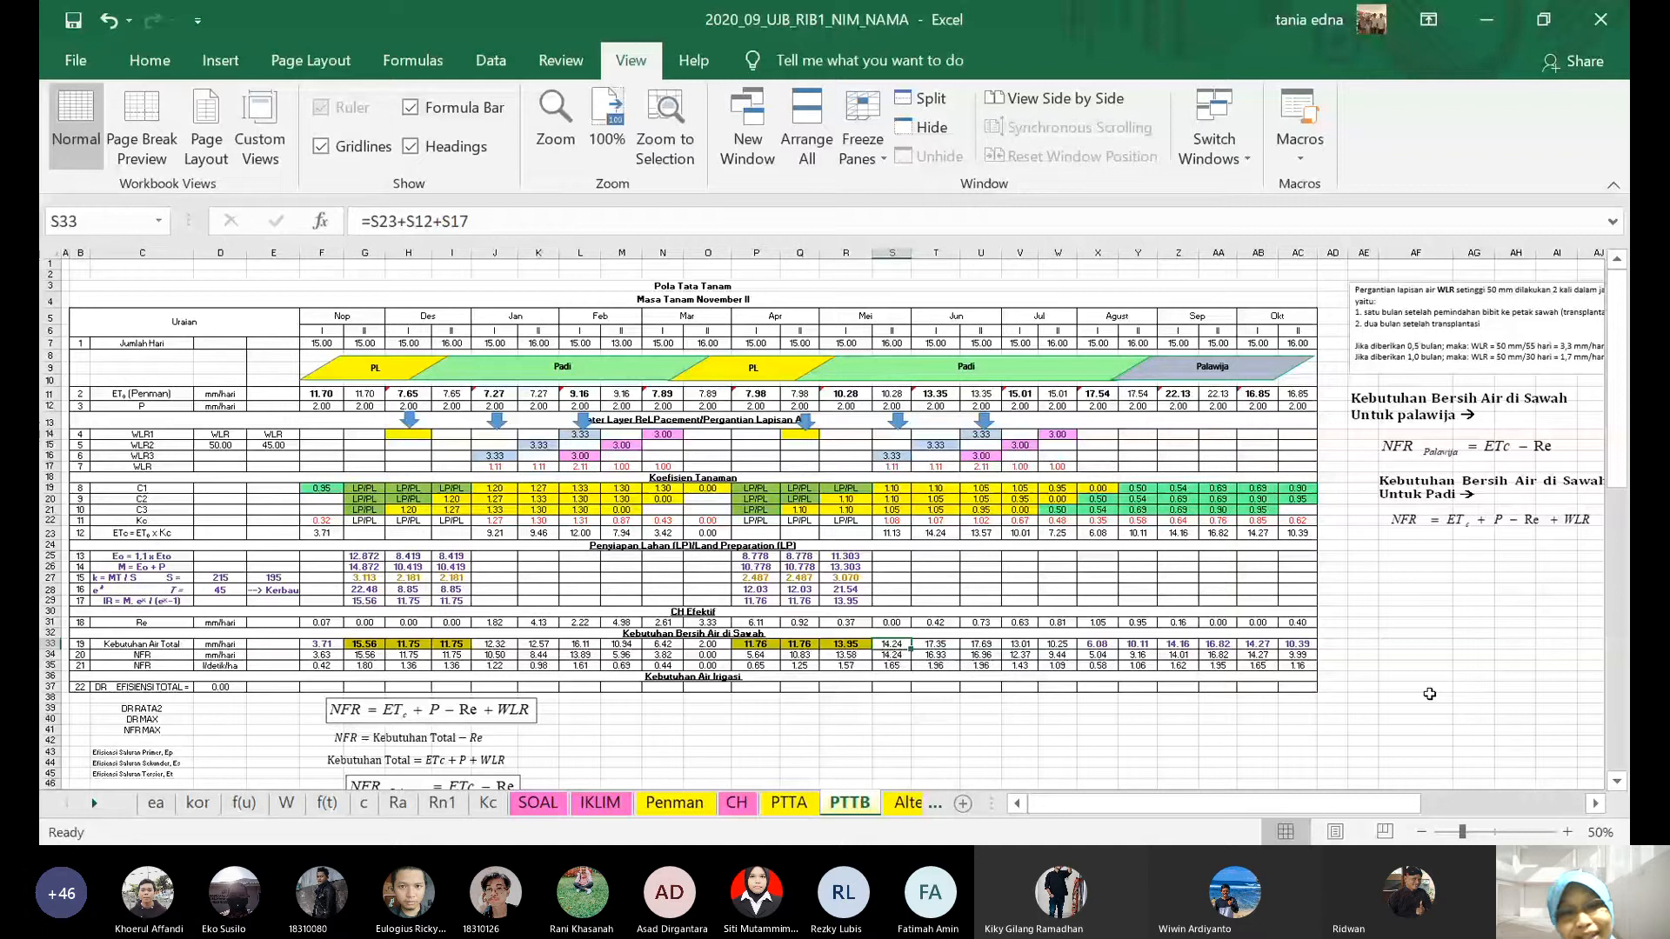
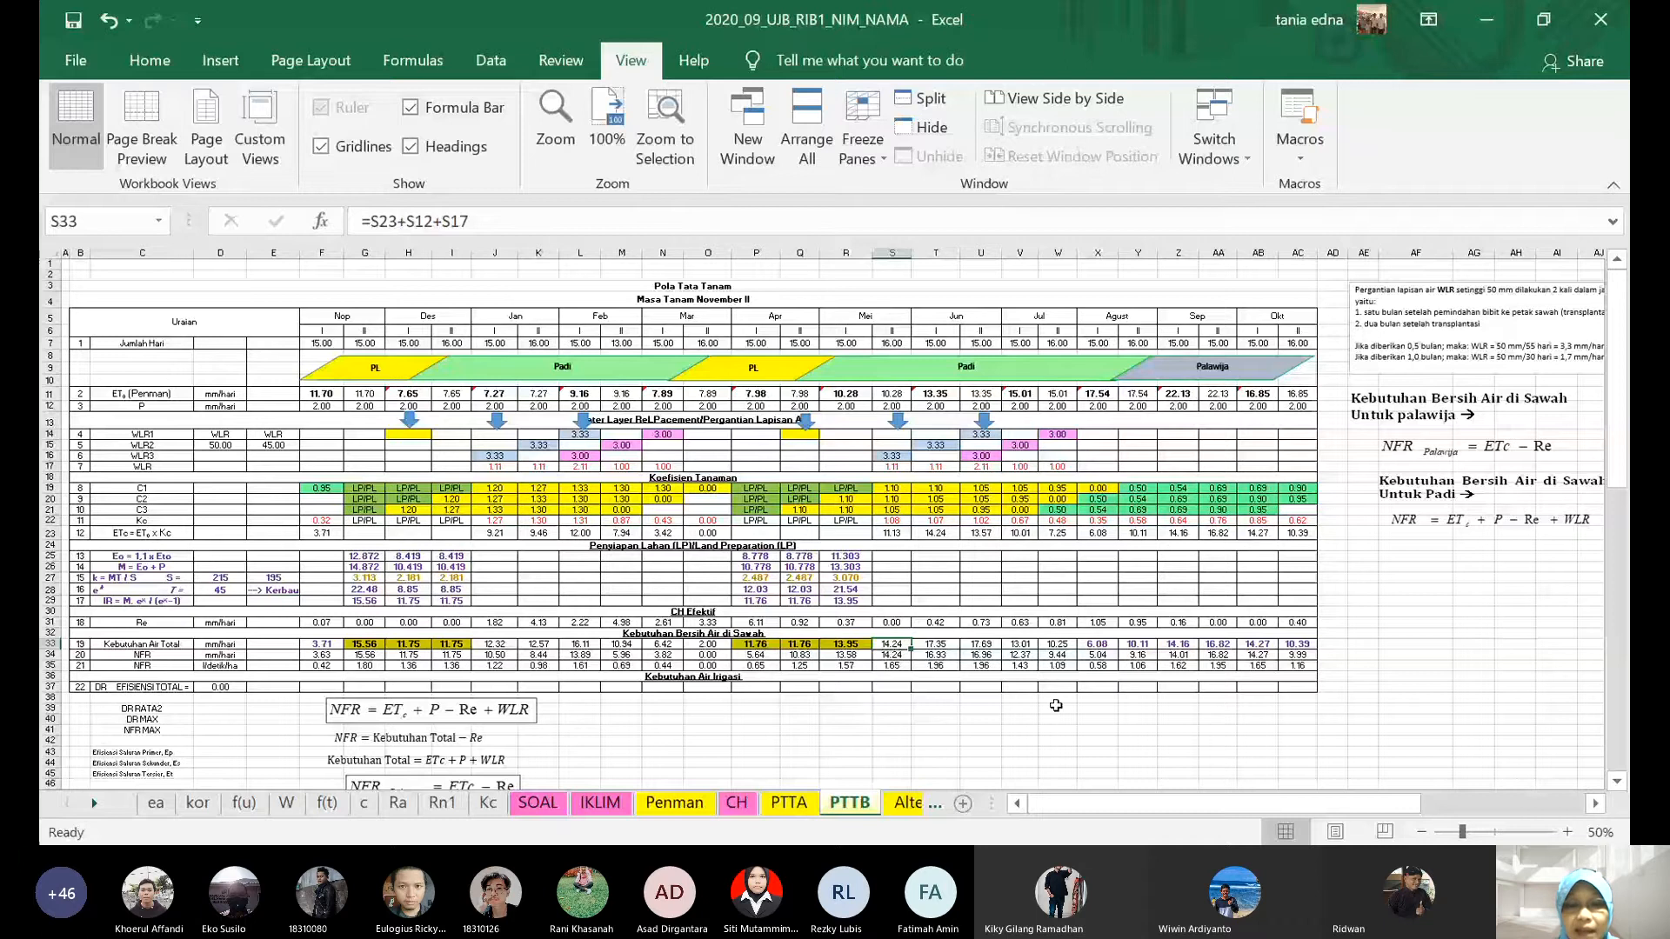
- Insert a new worksheet after PTTB and name it PTTC
click(962, 803)
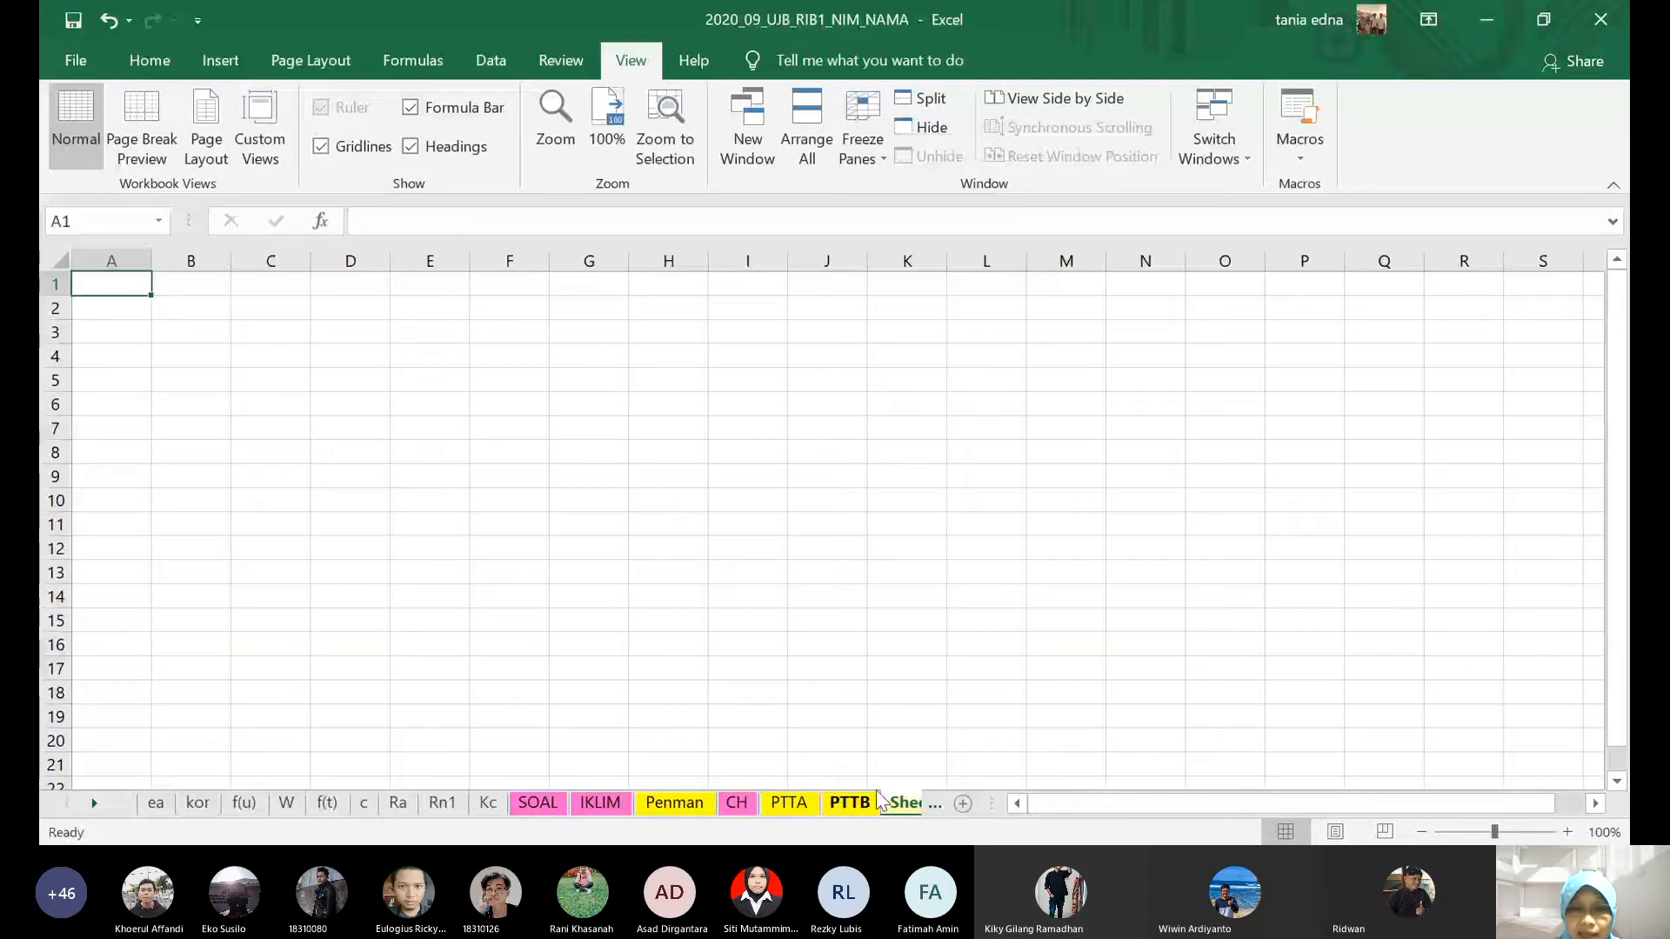
click(96, 803)
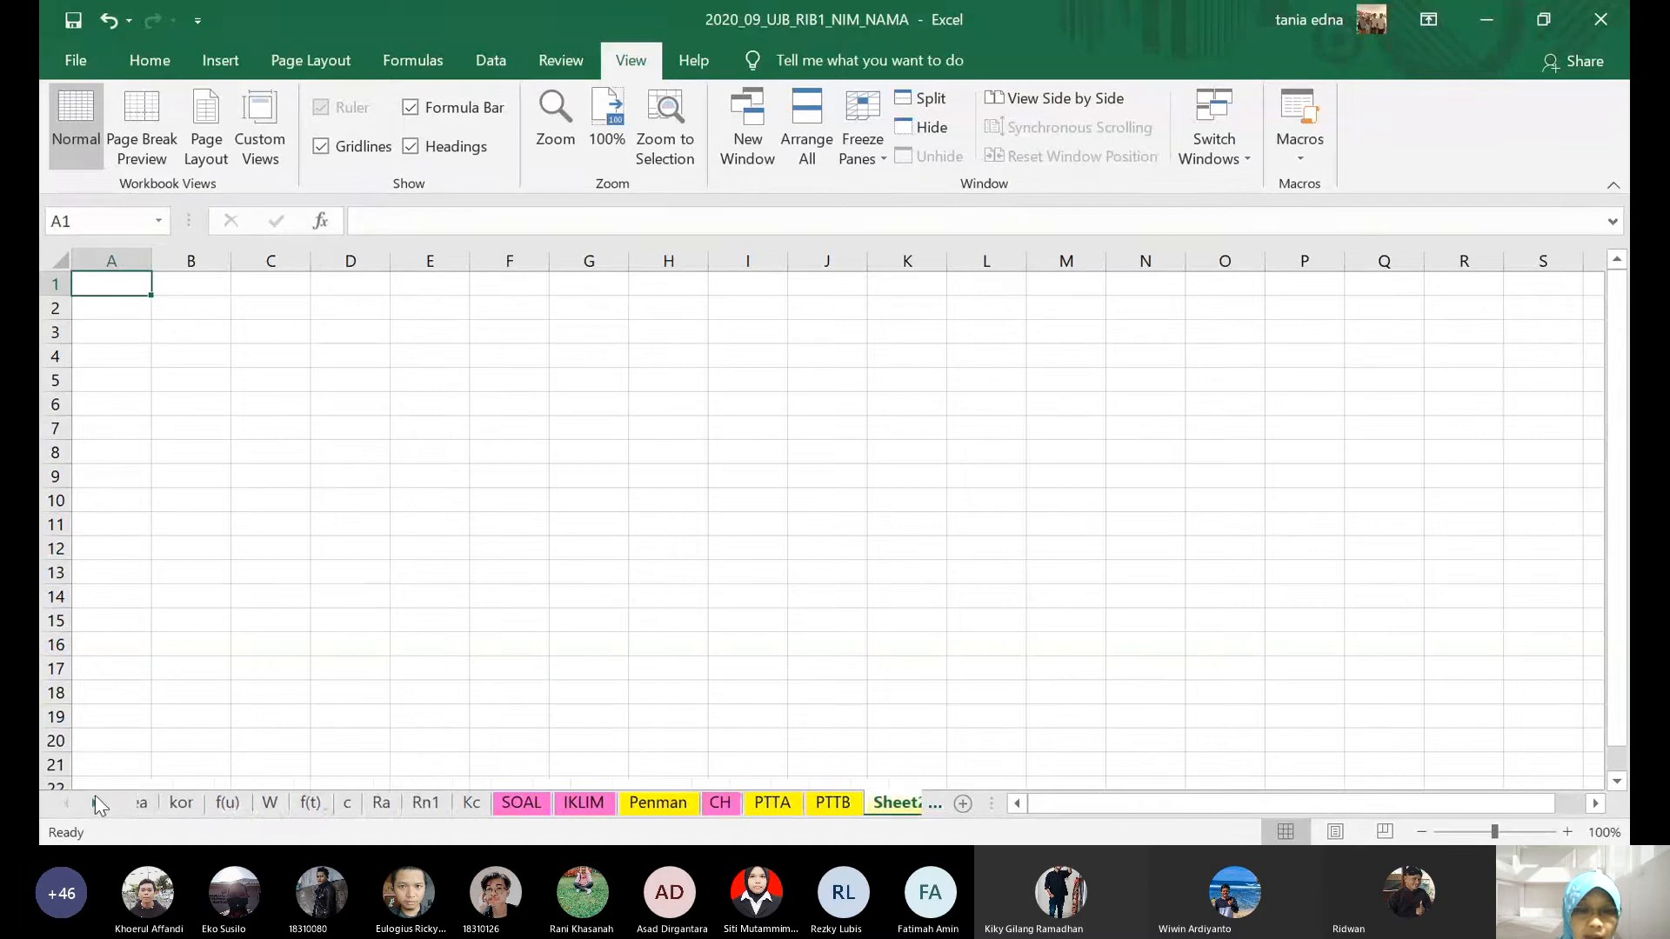
double_click(889, 802)
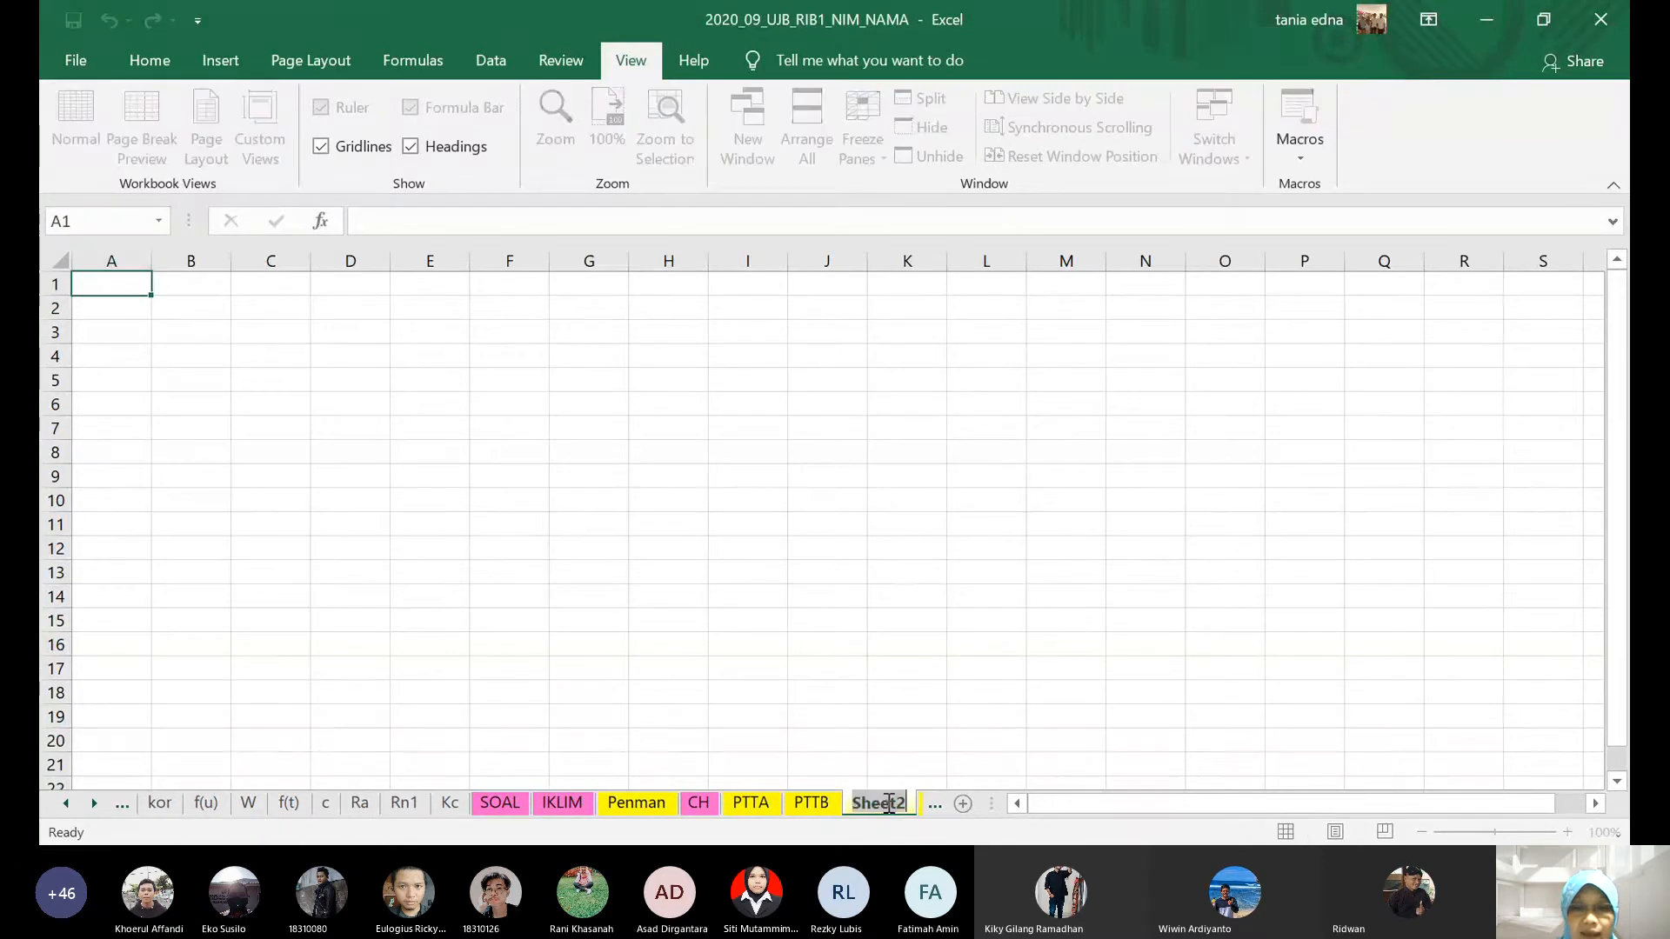
text(PTT)
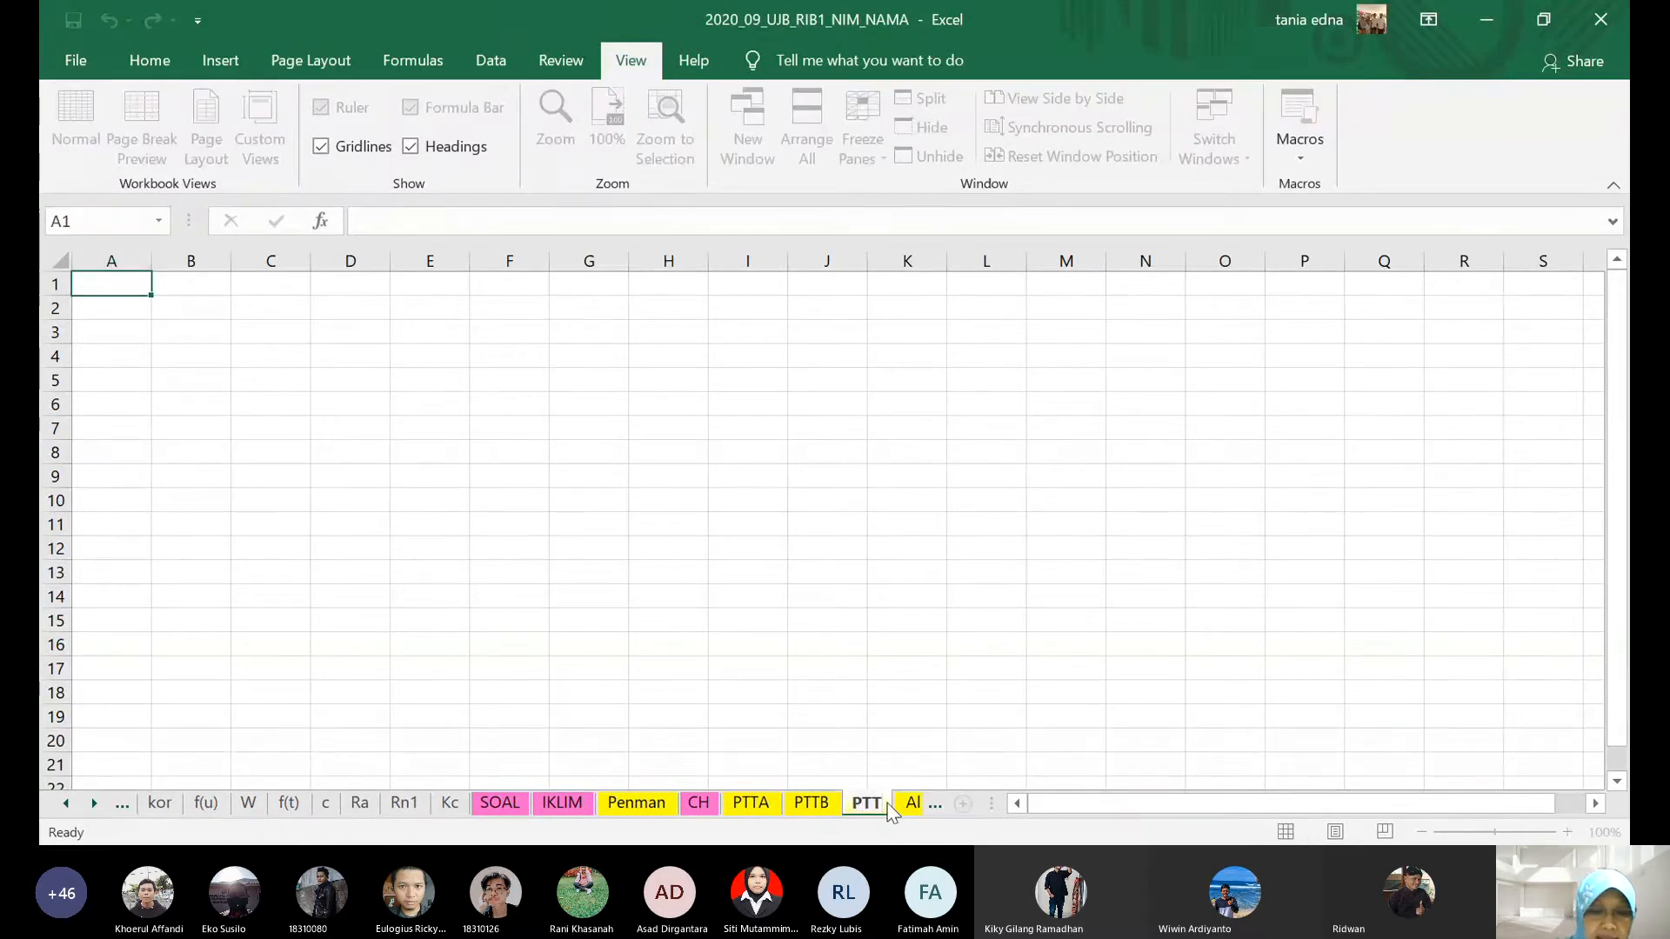
text(C)
key(Return)
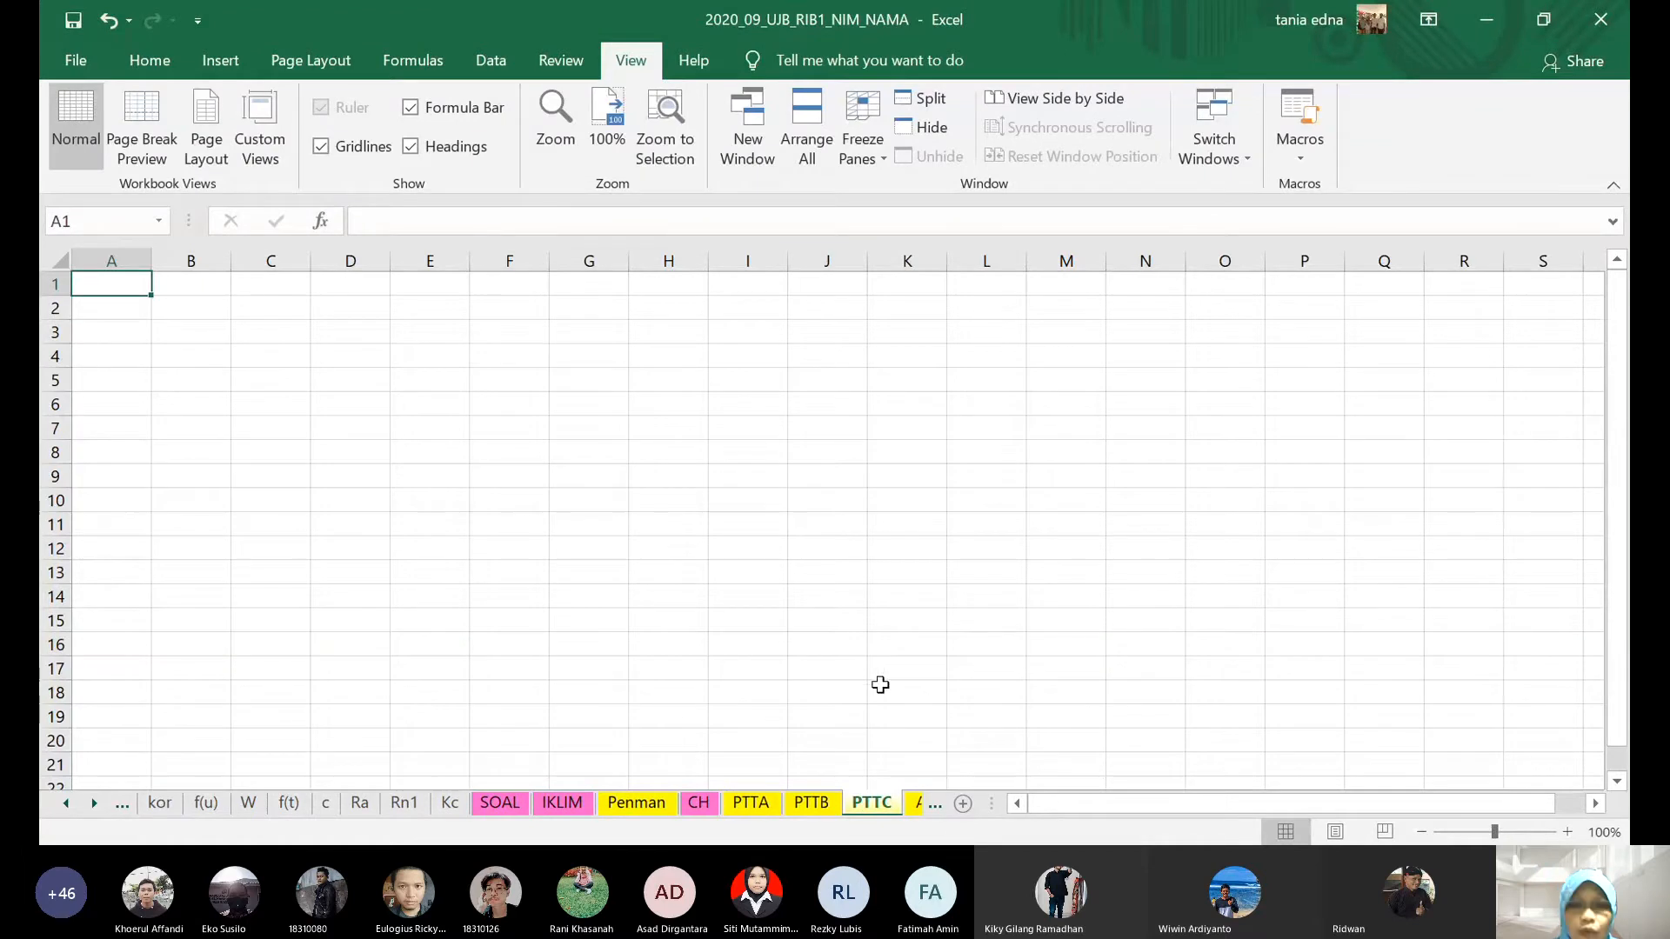
- On the PTTB sheet, shift both PL–Padi shape groups one half-month later so the first starts at November II
click(813, 803)
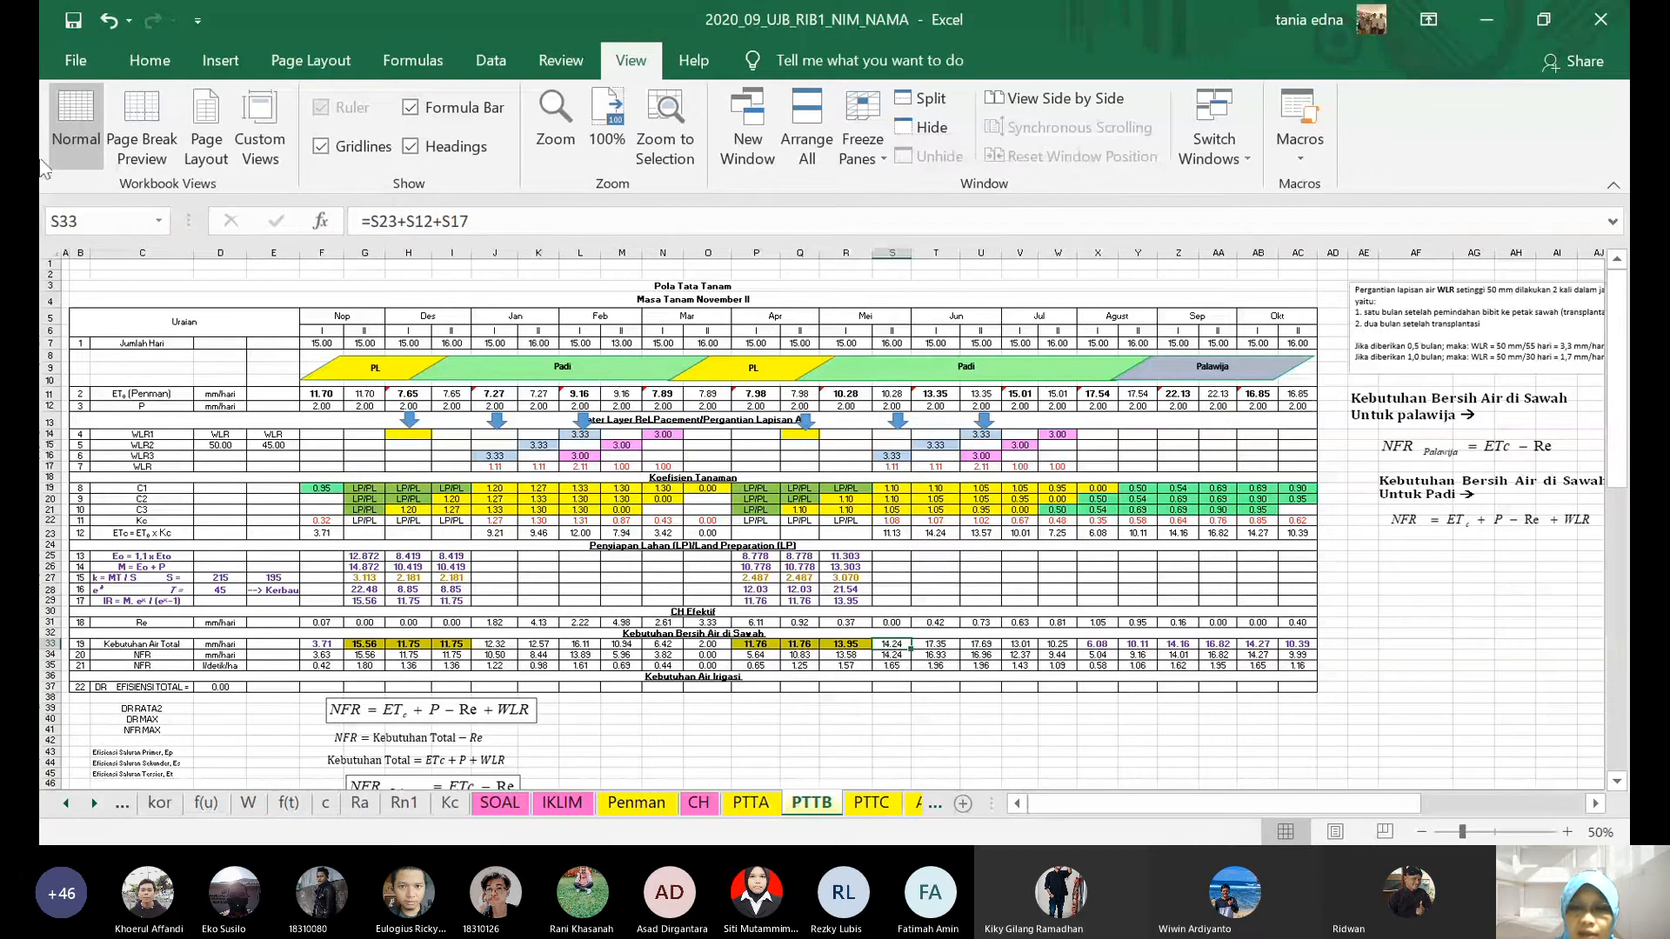
click(1567, 832)
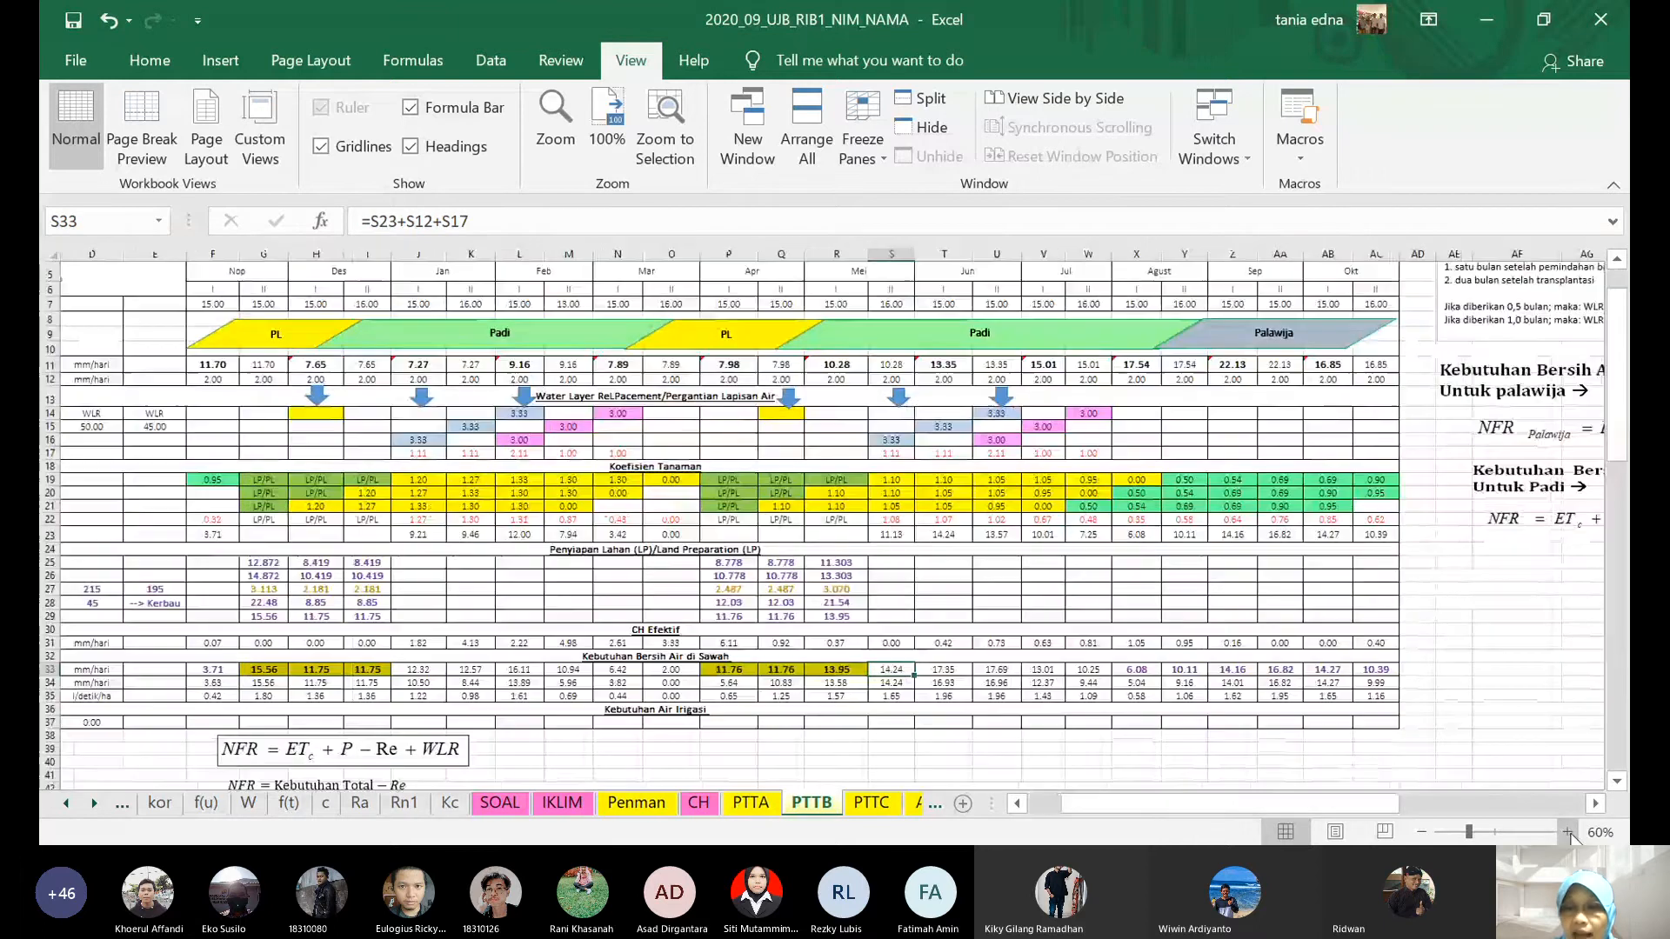
click(1568, 834)
drag(1156, 803, 1091, 766)
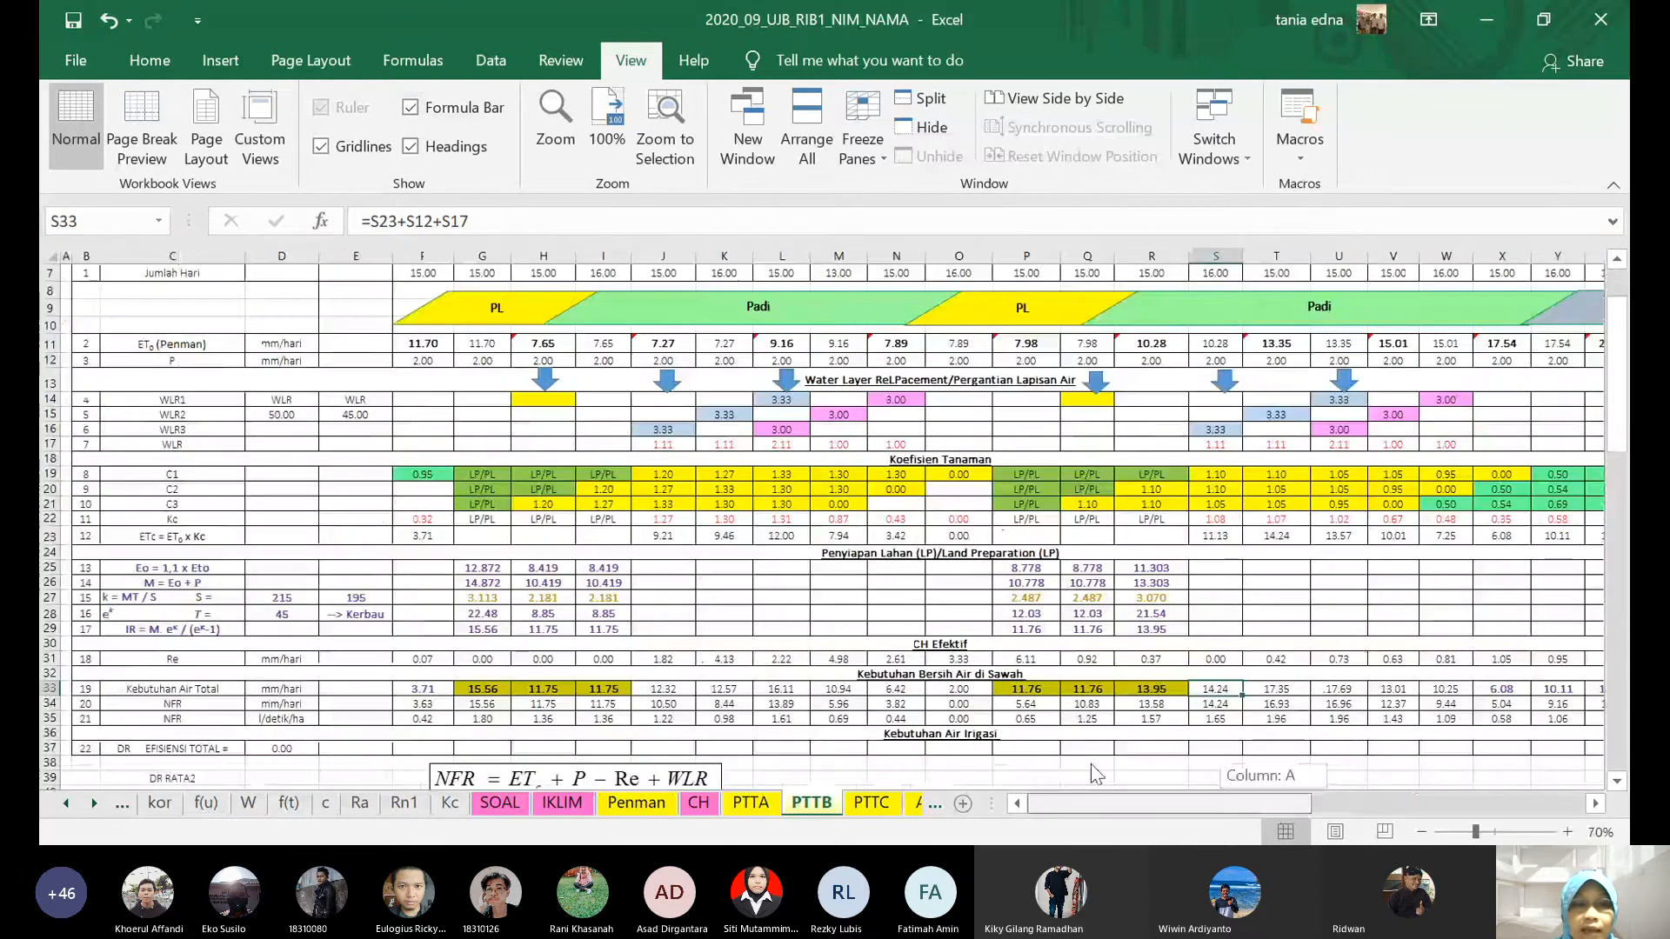
scroll(783, 522, up, 2)
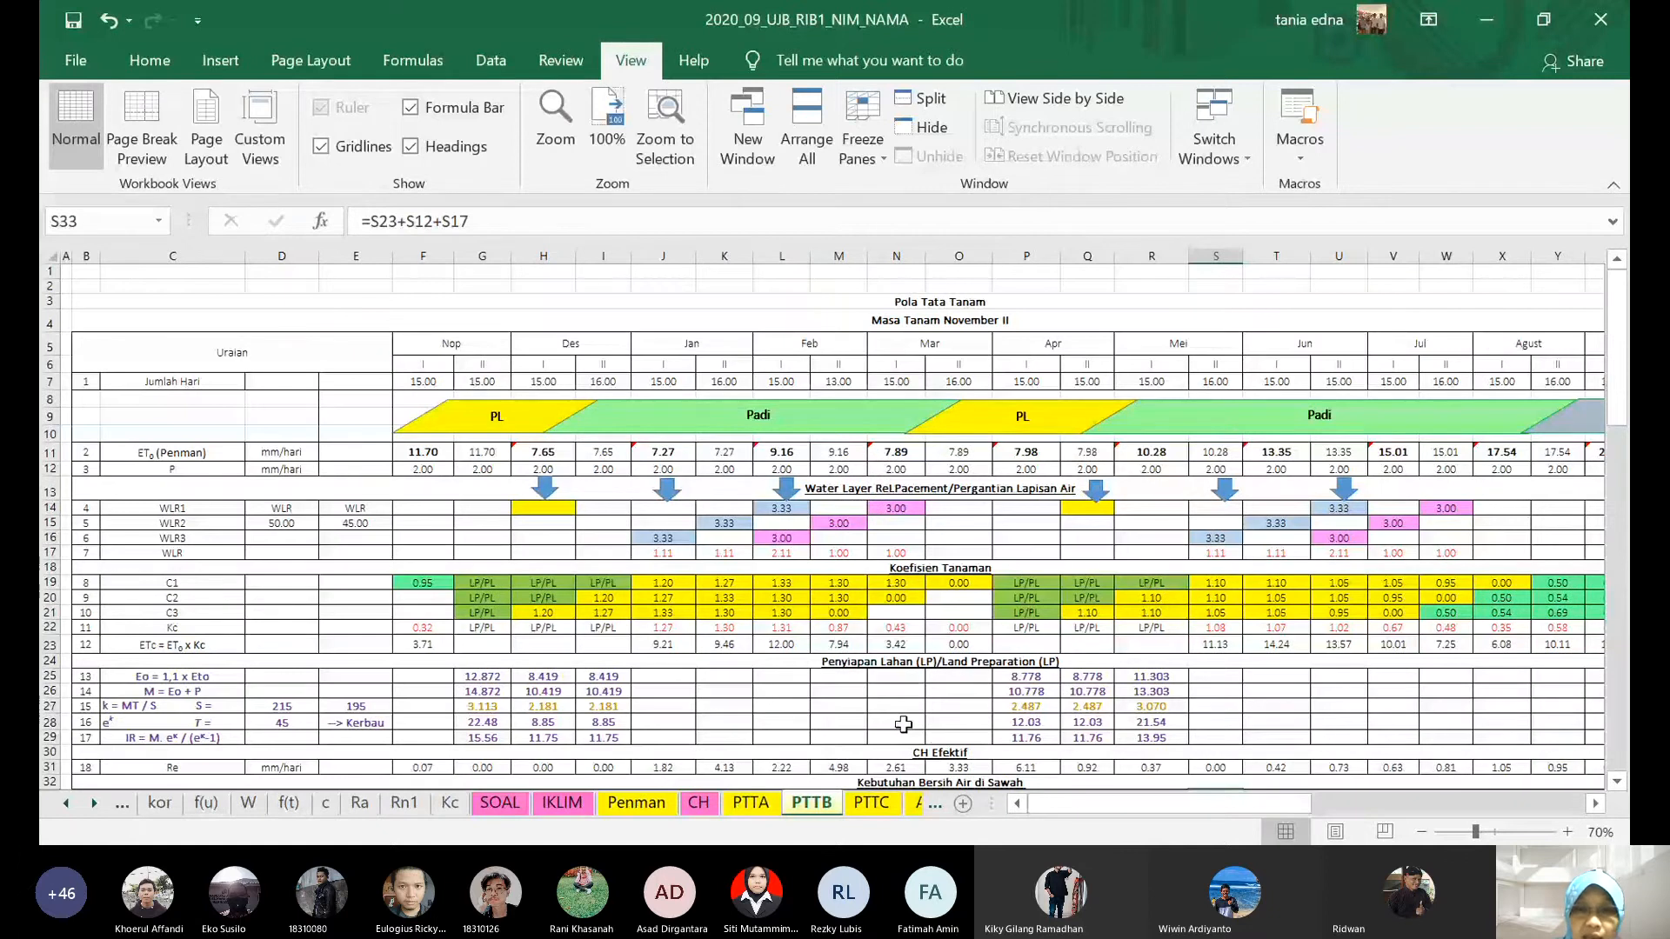
click(496, 417)
ctrl+click(1098, 425)
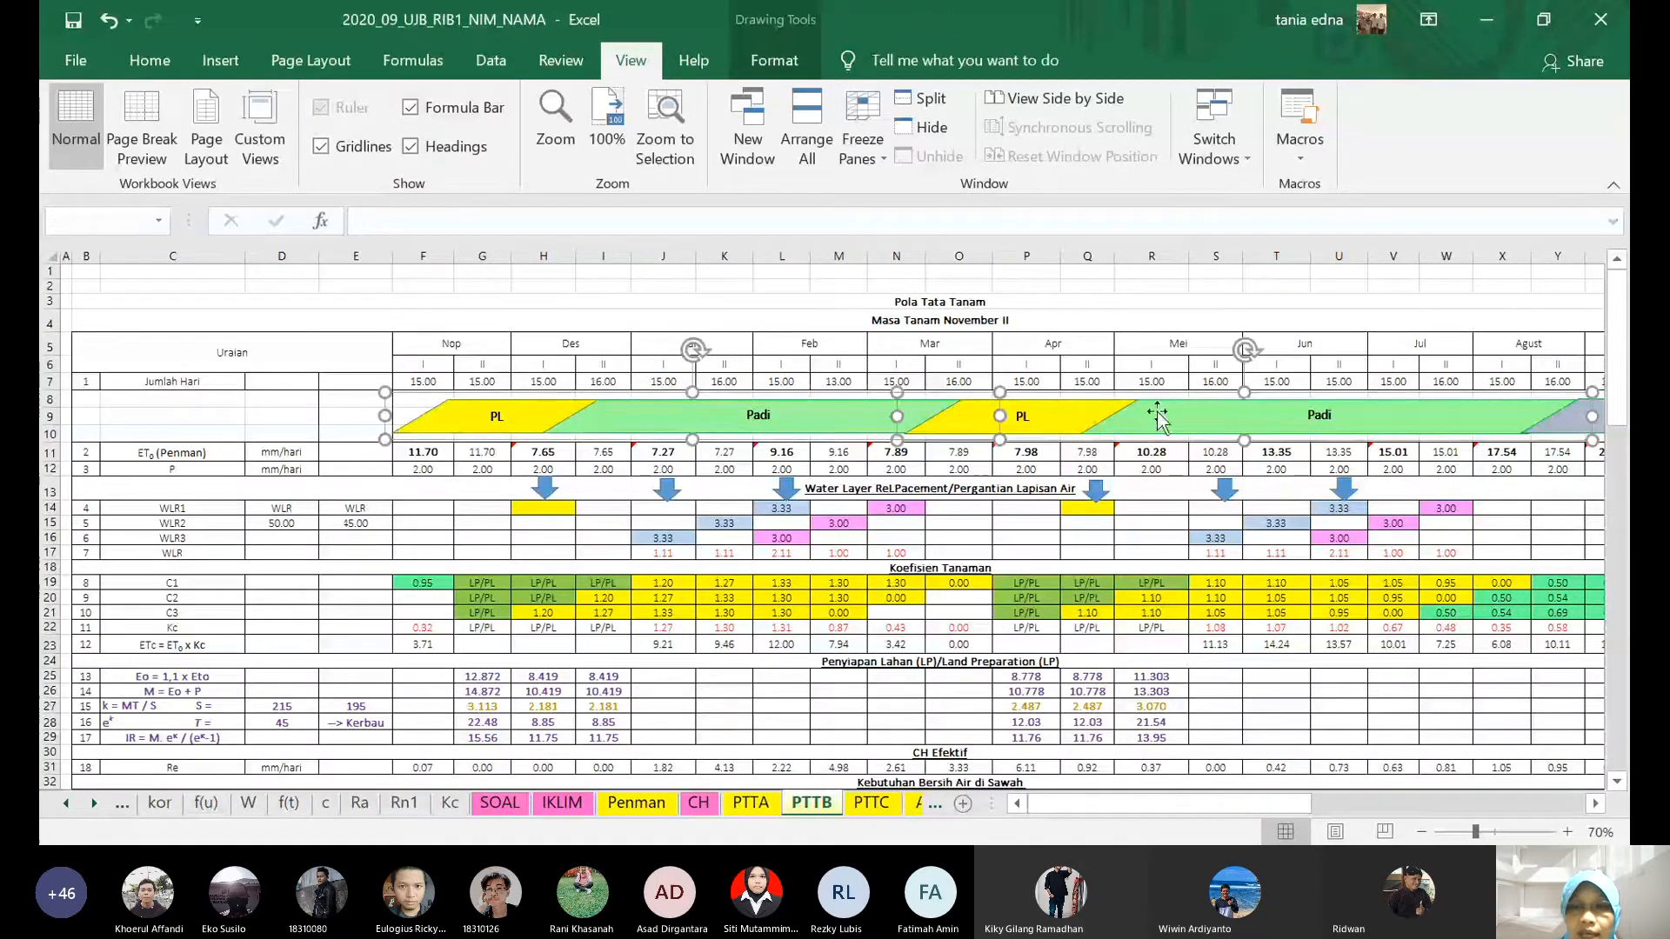
drag(550, 416, 609, 409)
- Shift the Palawija shape later so it follows directly after the second Padi shape
drag(1300, 806, 1418, 807)
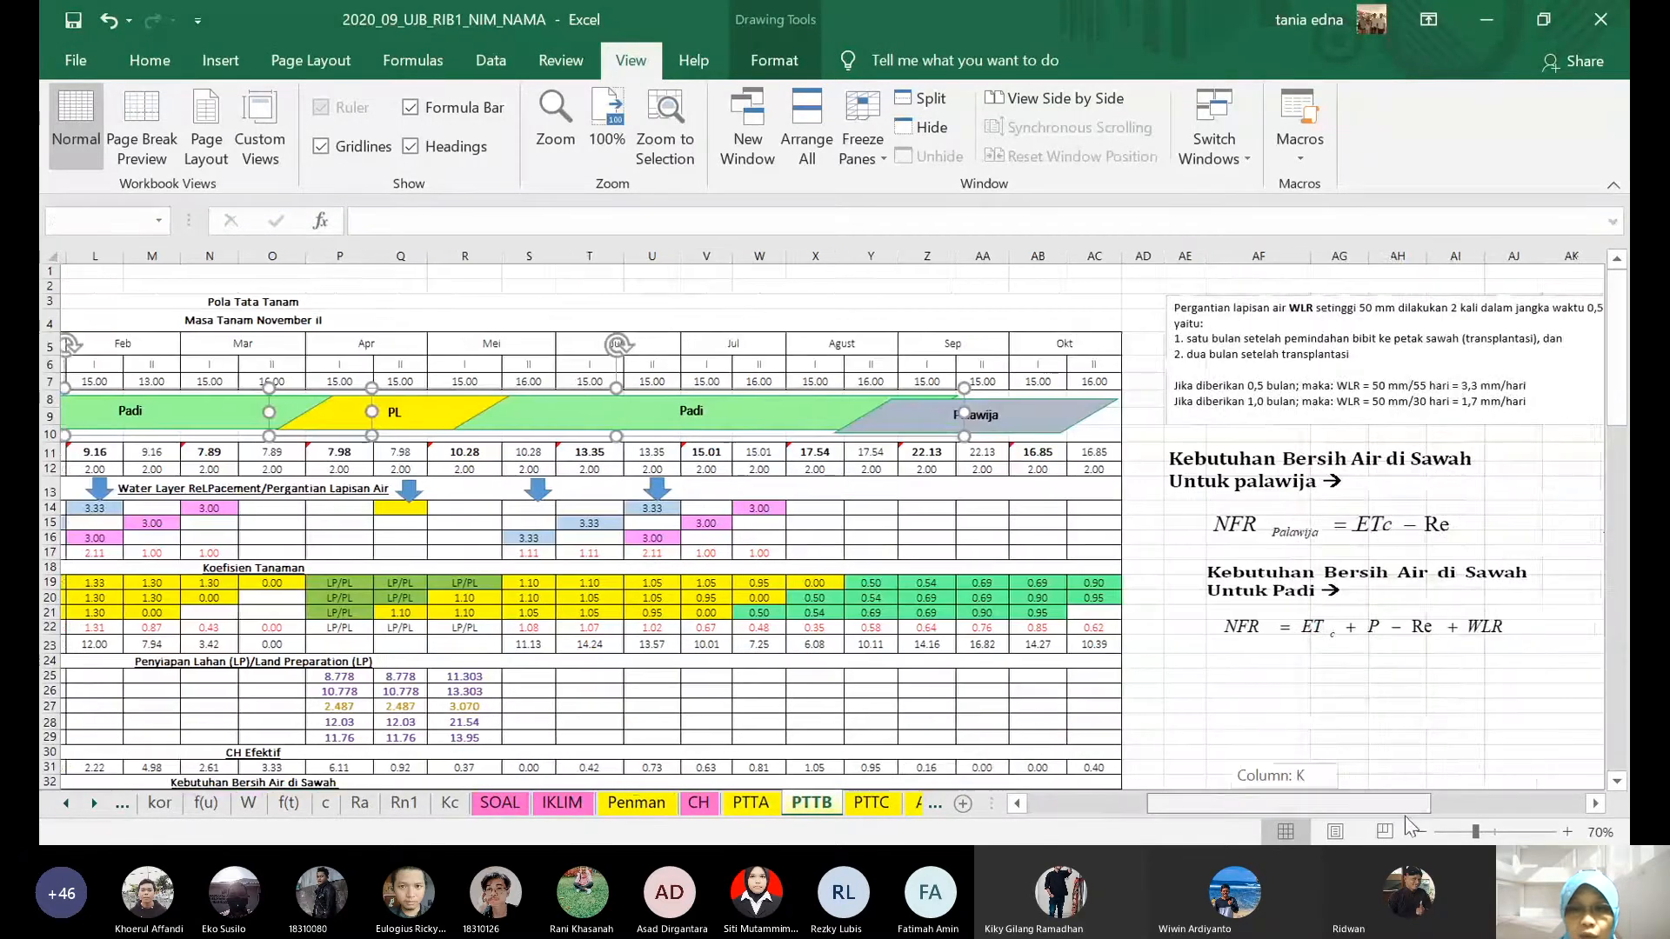
click(1027, 419)
drag(1027, 419, 1171, 400)
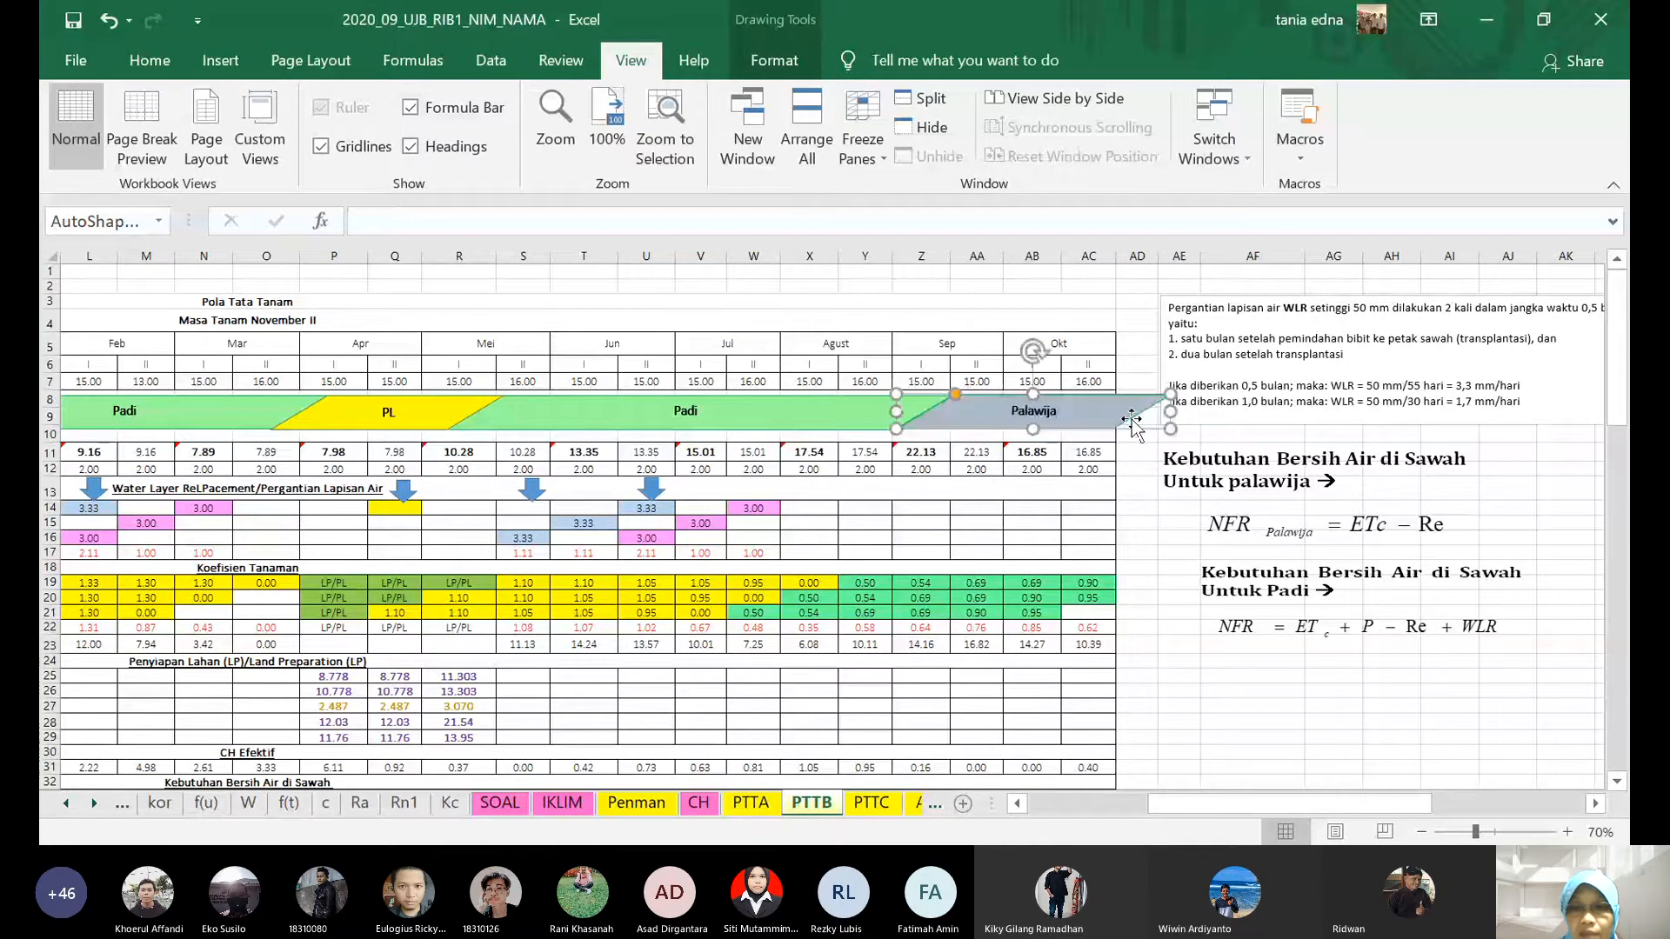
drag(1348, 804, 1076, 798)
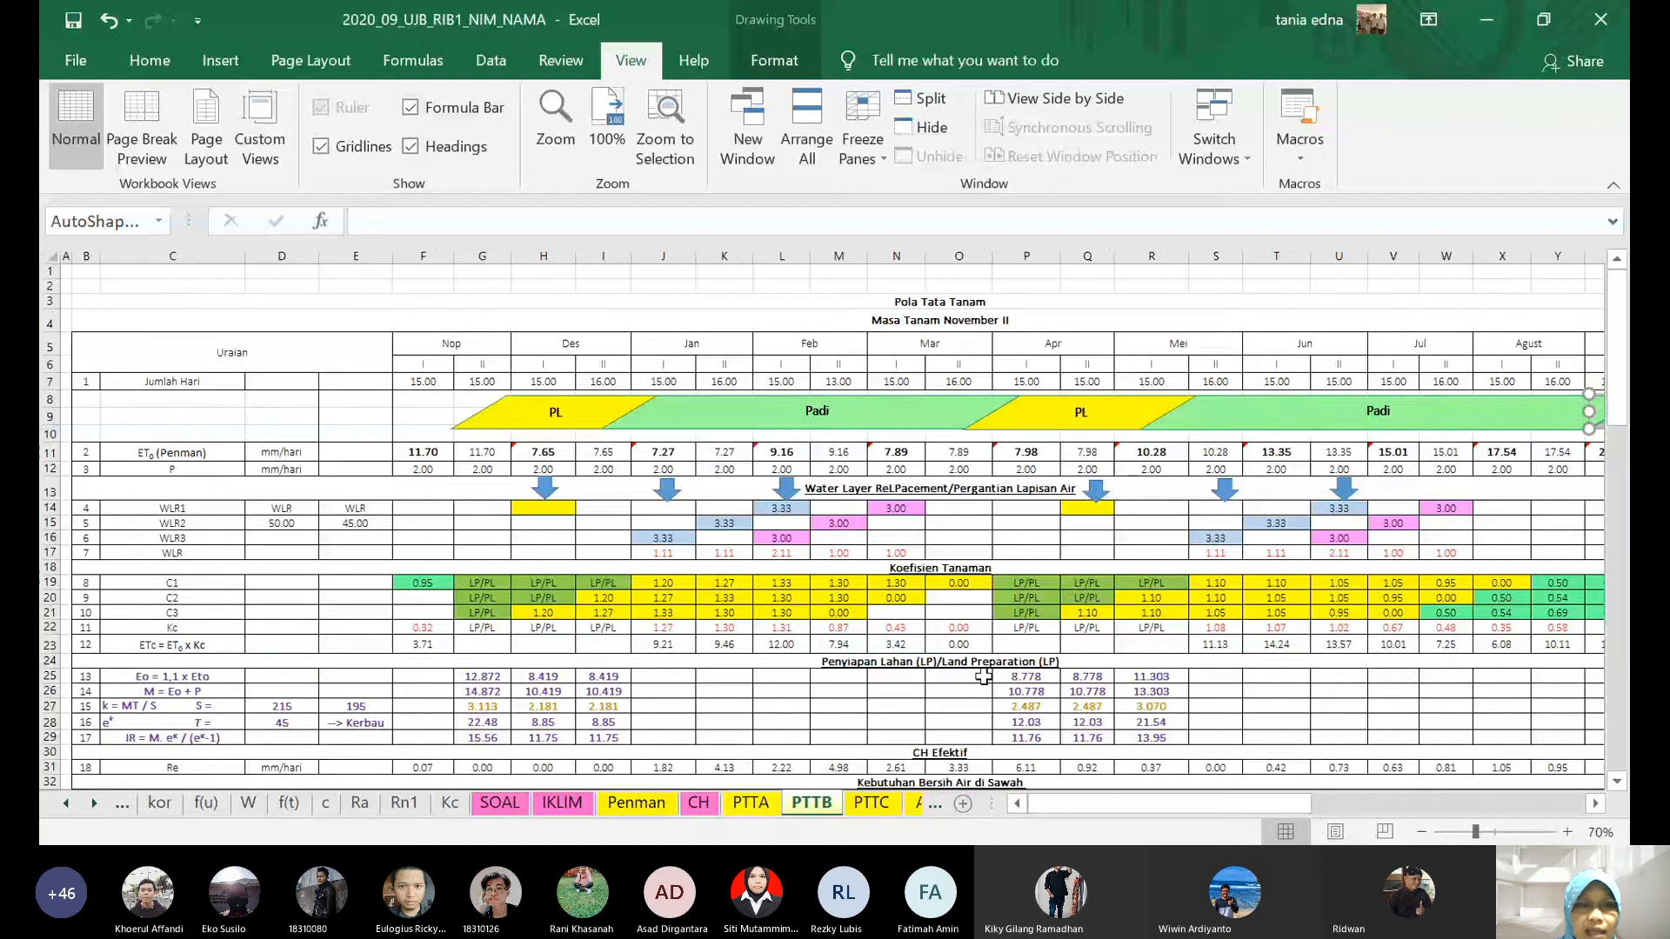
- Copy the entire PTTB sheet, including its shapes, into the empty PTTC sheet
click(50, 256)
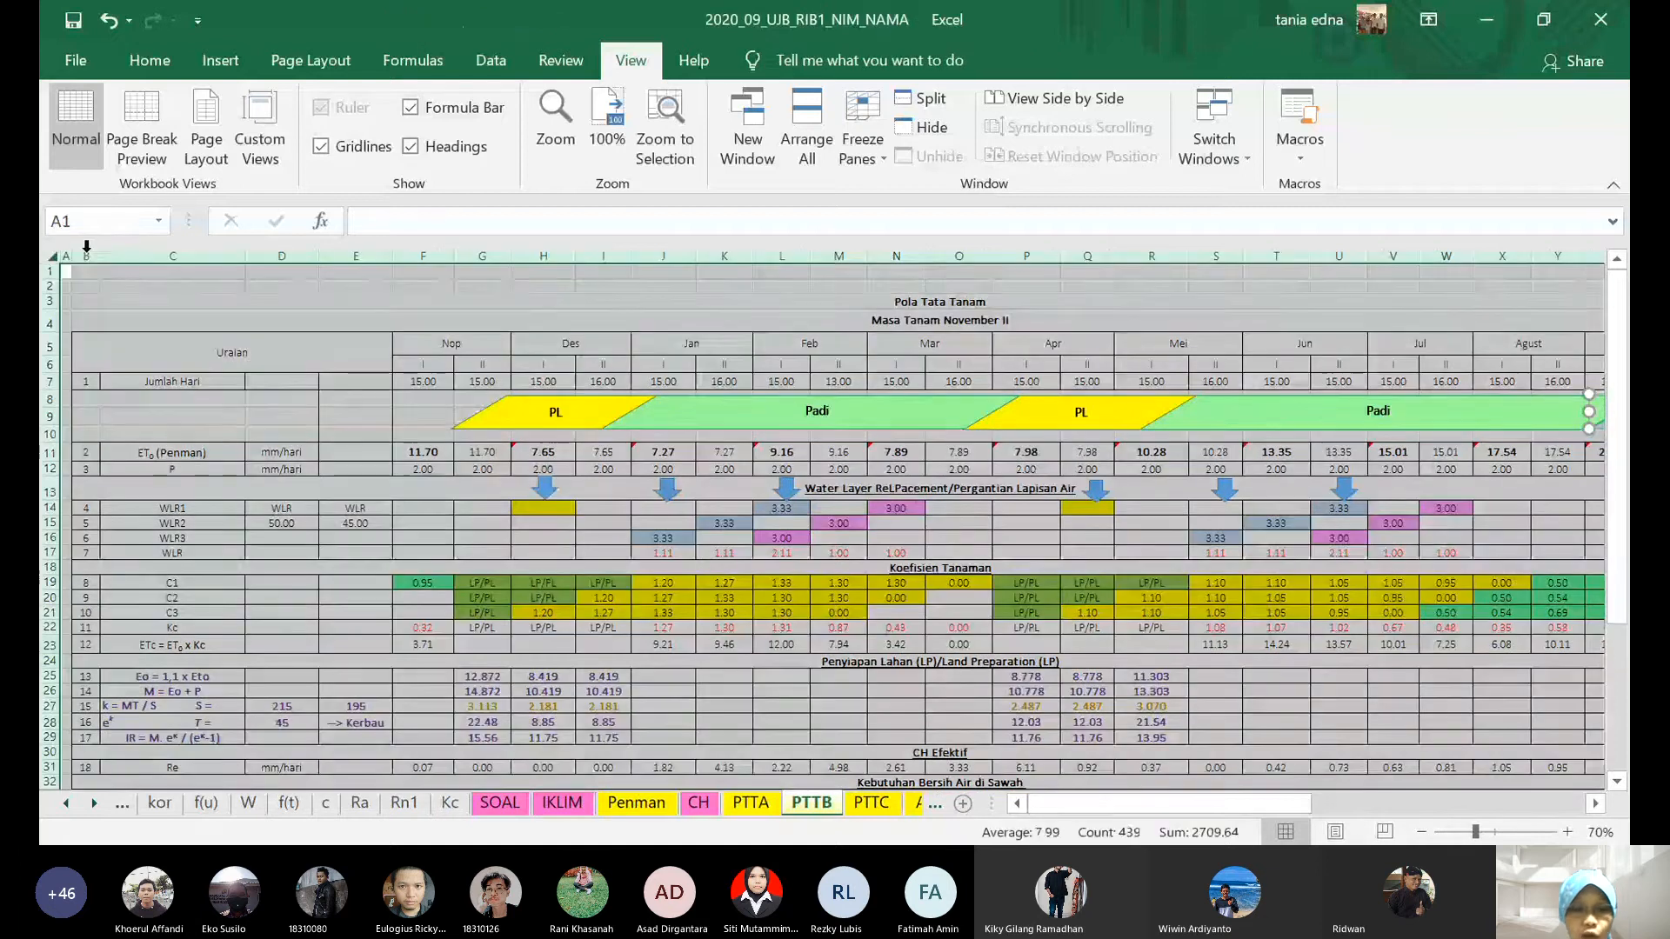
key(ctrl+c)
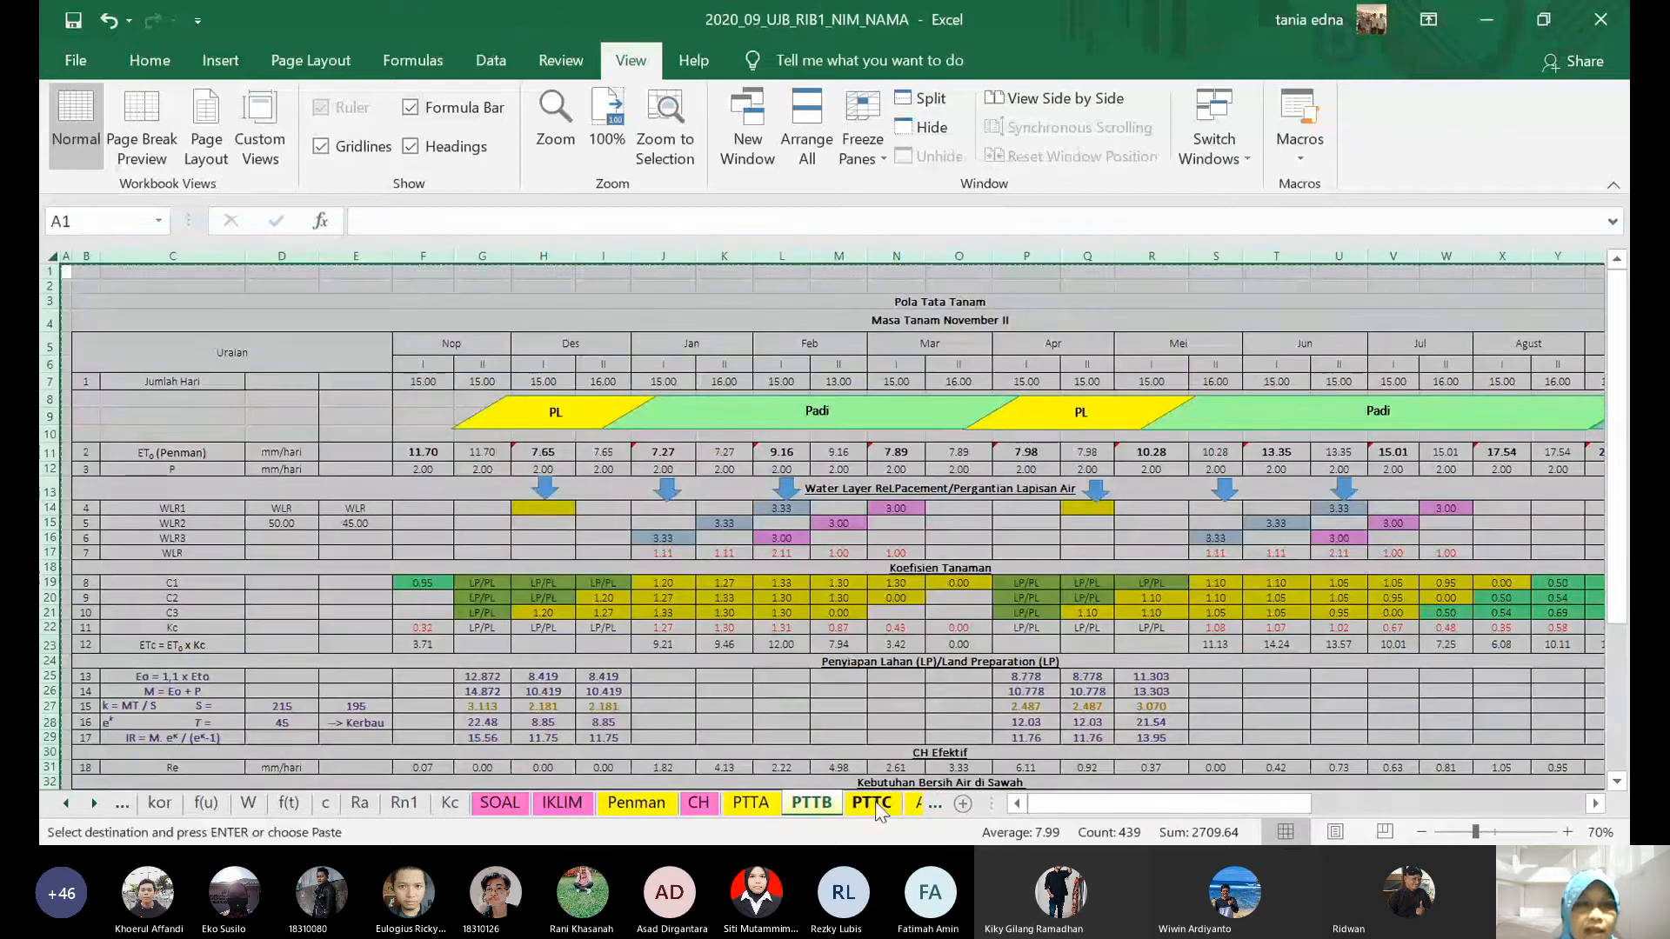
key(ctrl+Page_Down)
key(ctrl+a)
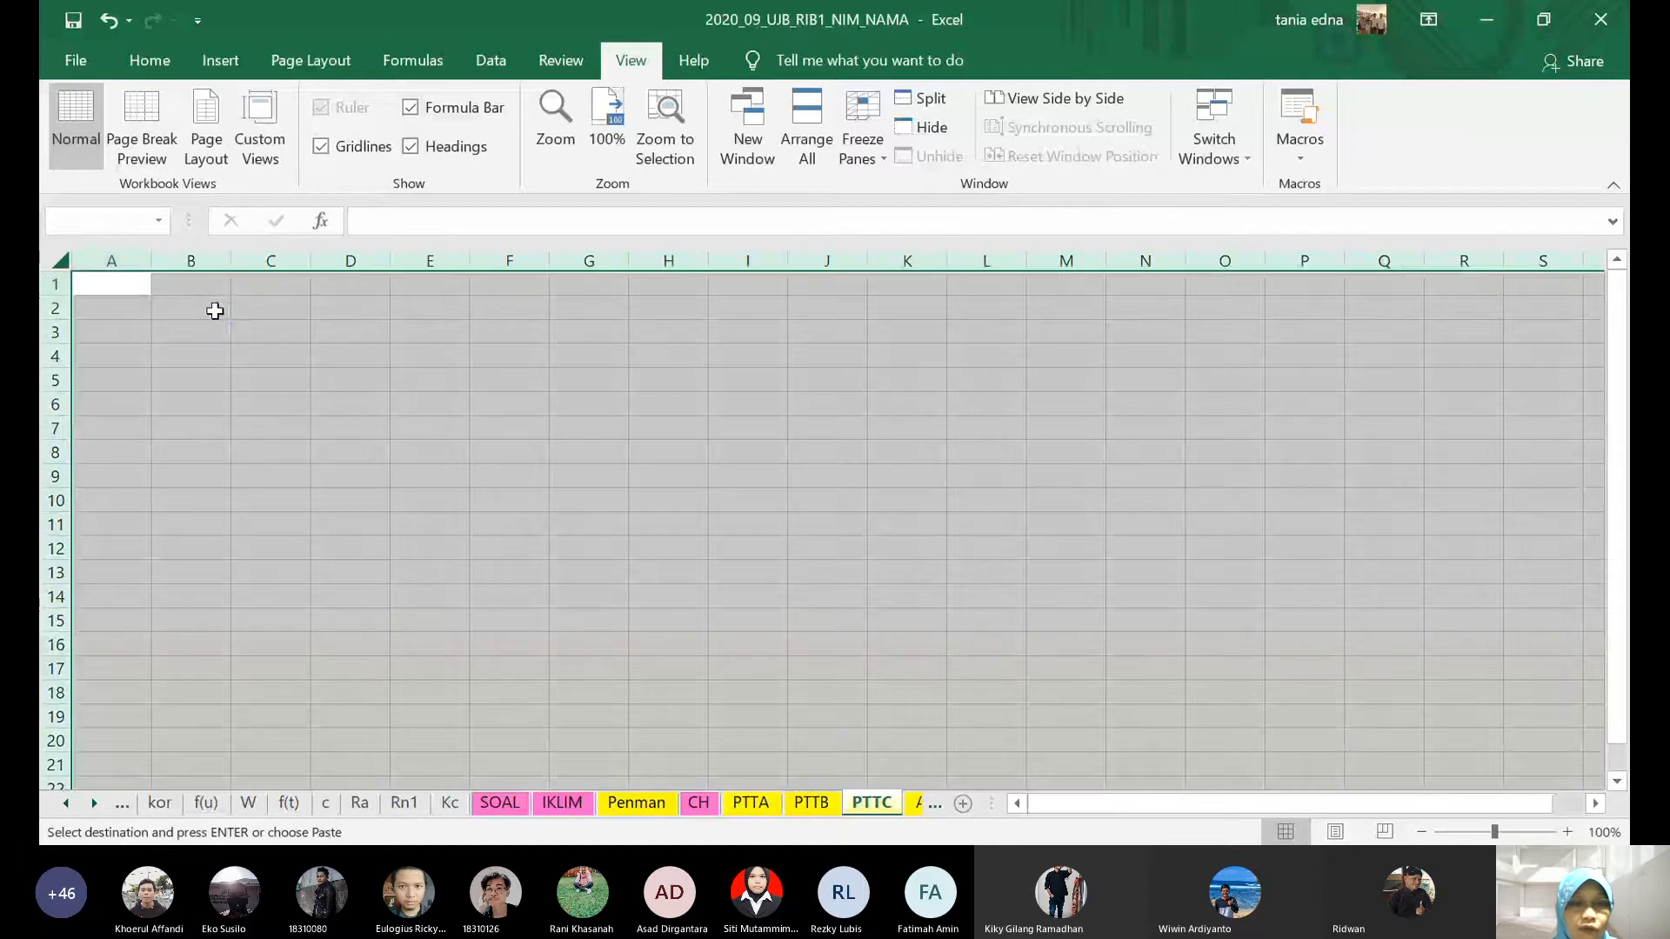
key(ctrl+v)
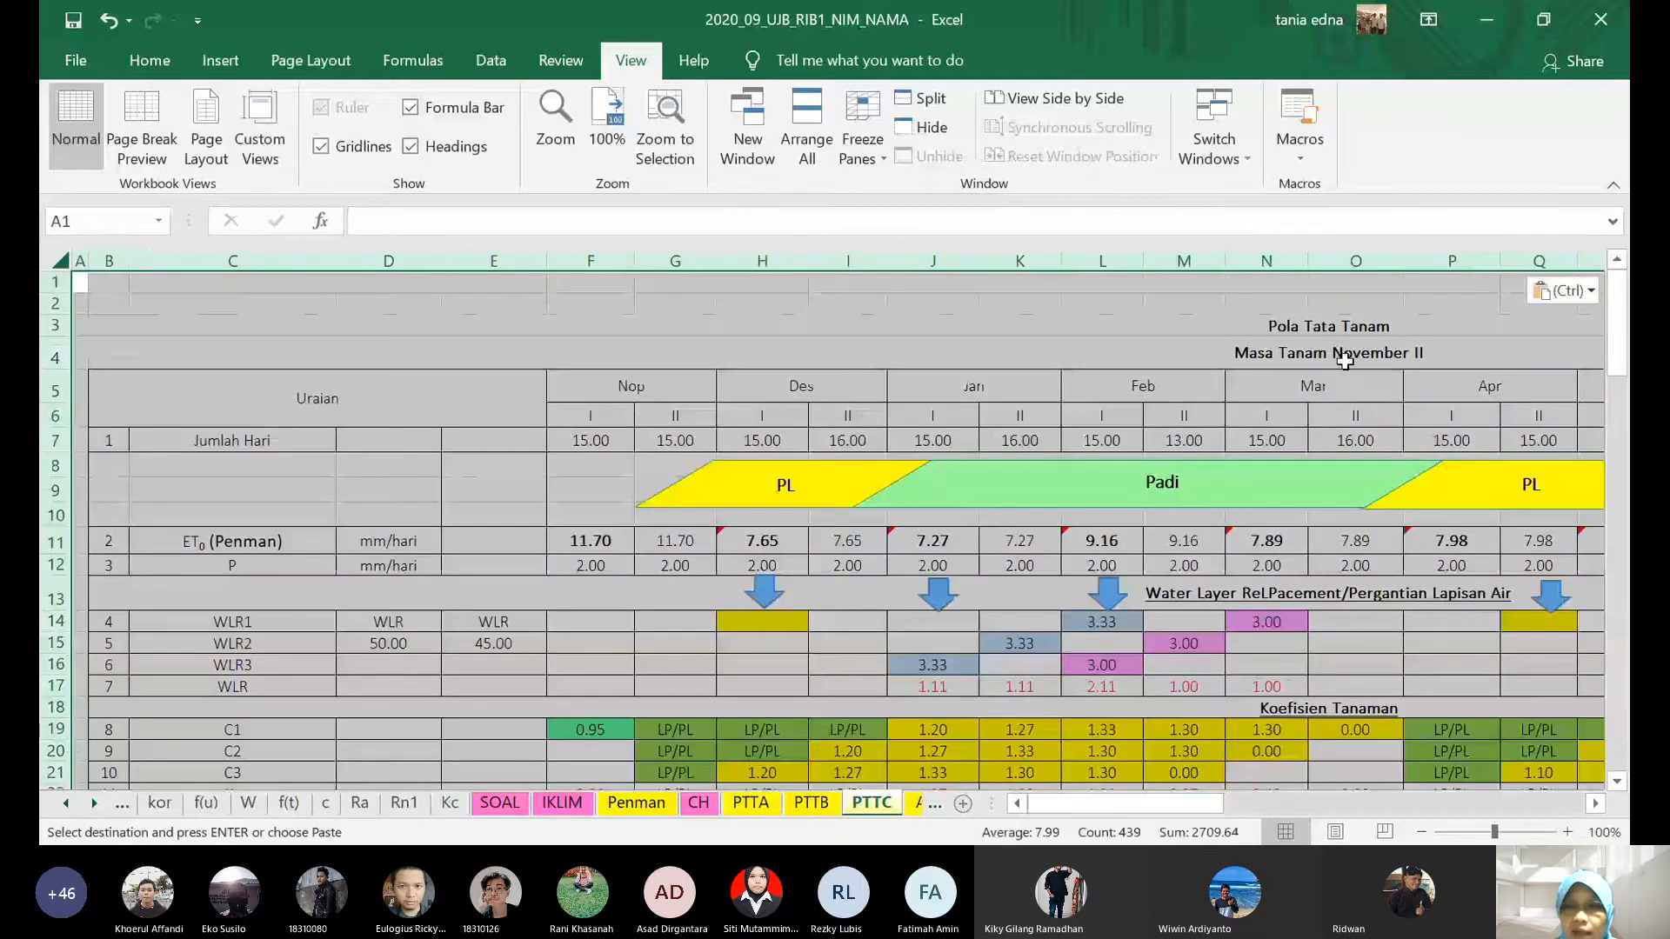
- Change the planting period title in B4 of PTTC to "Masa Tanam Desember I"
click(1347, 357)
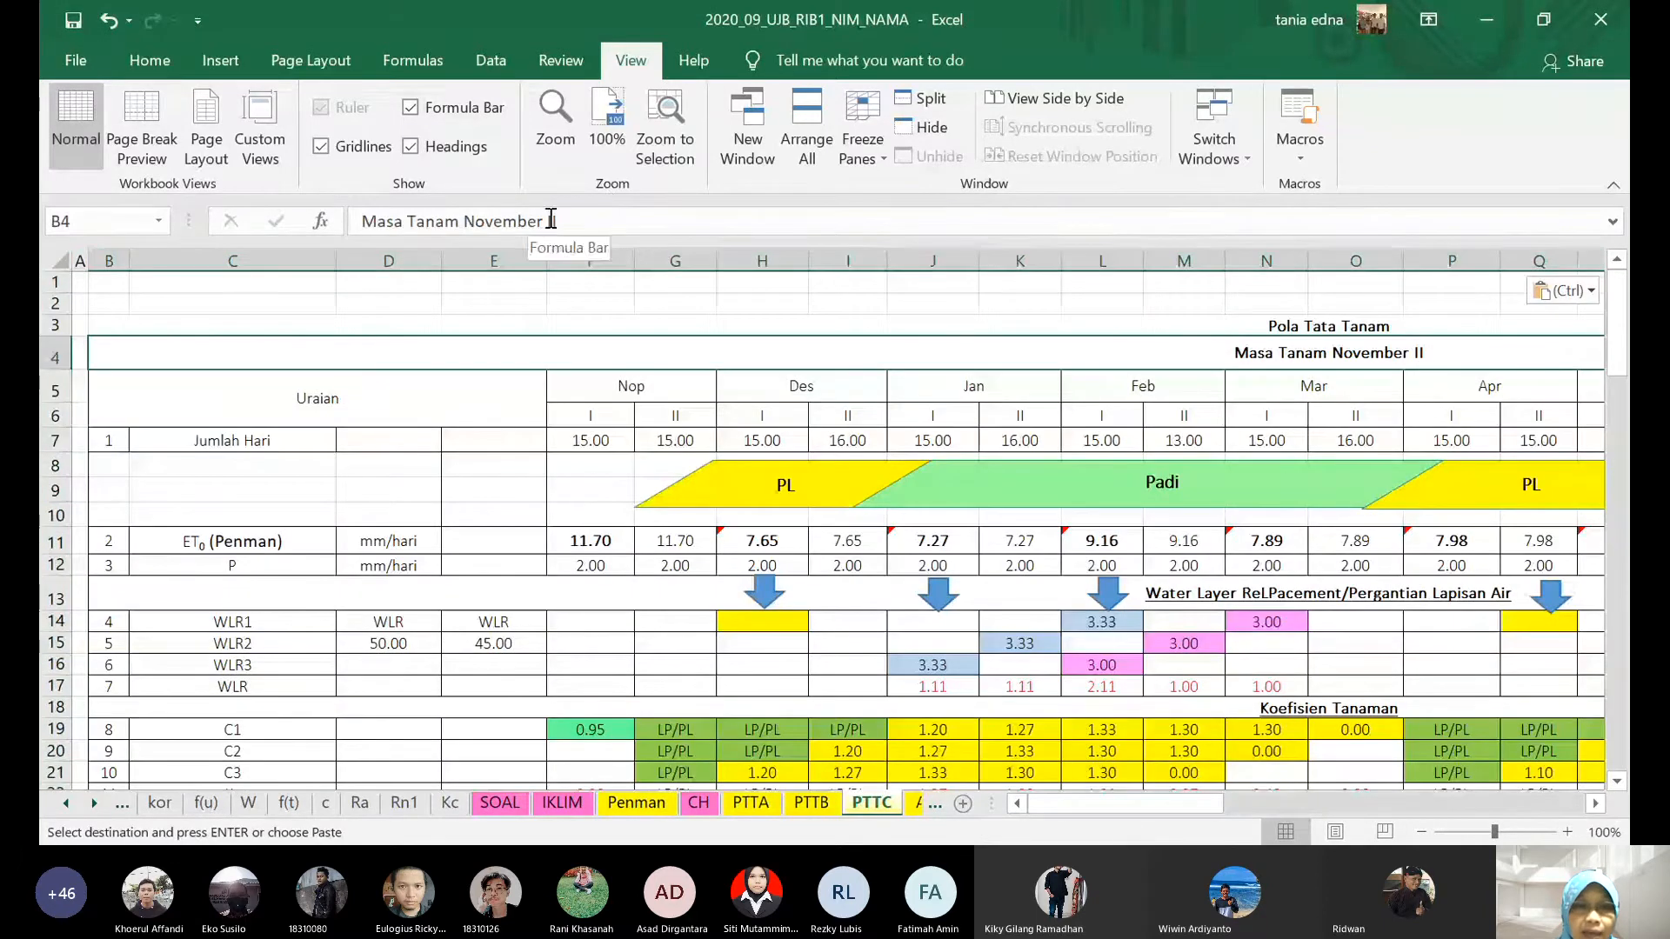
click(551, 220)
key(BackSpace)
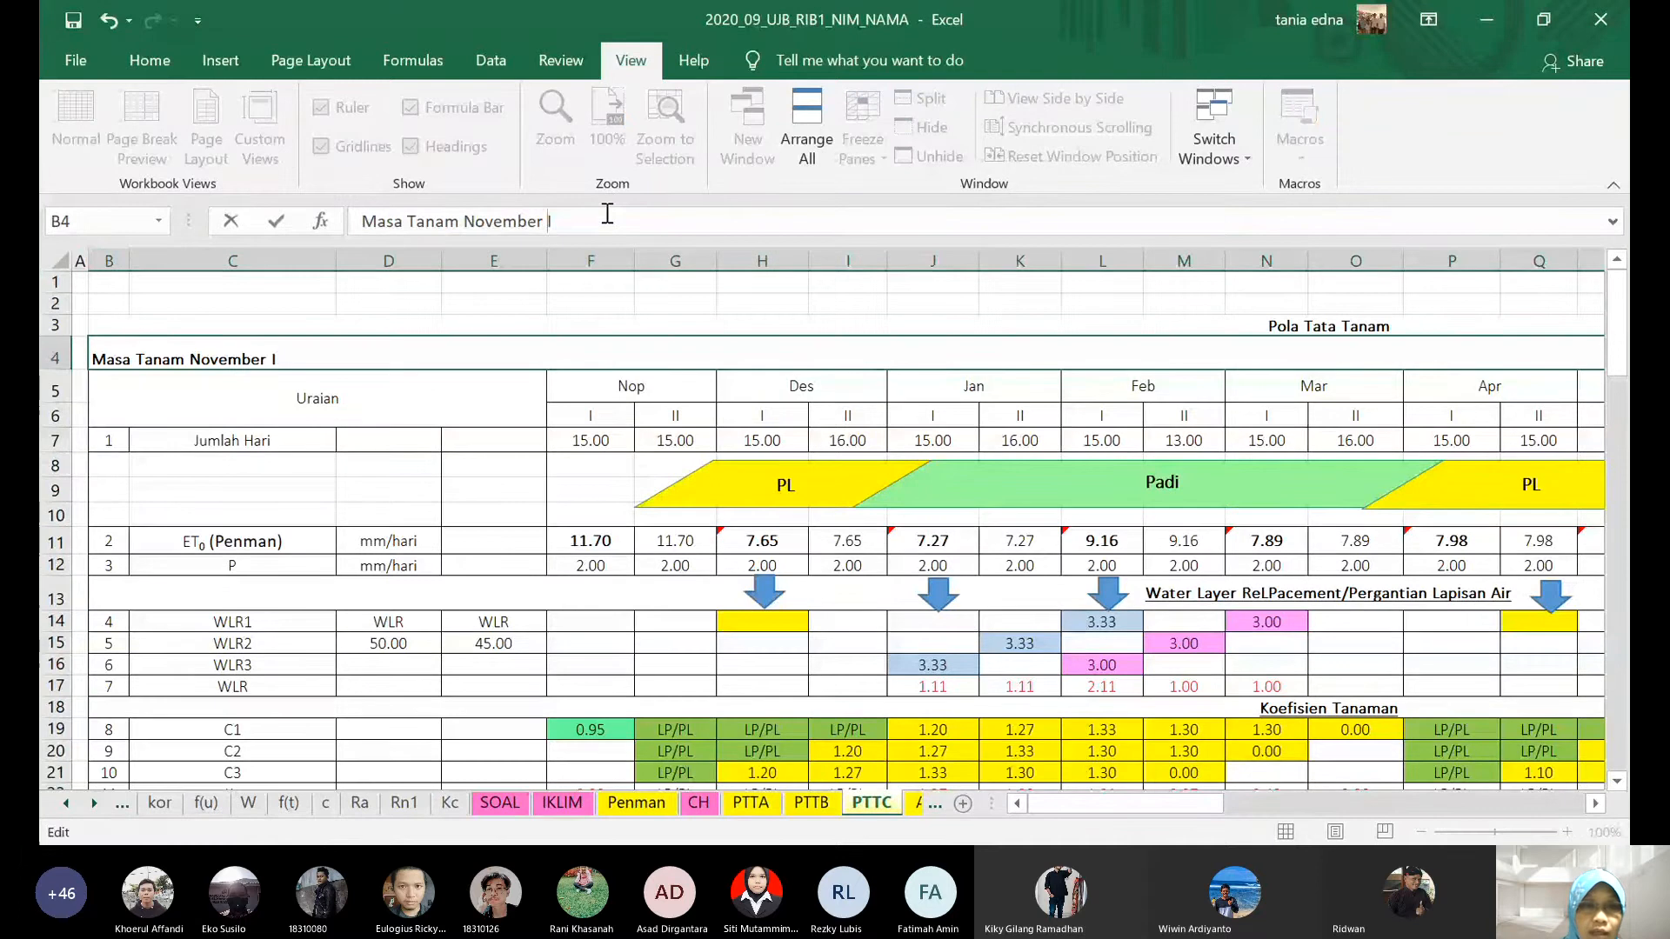
key(shift+Right)
key(shift+Right)
key(shift+Right)
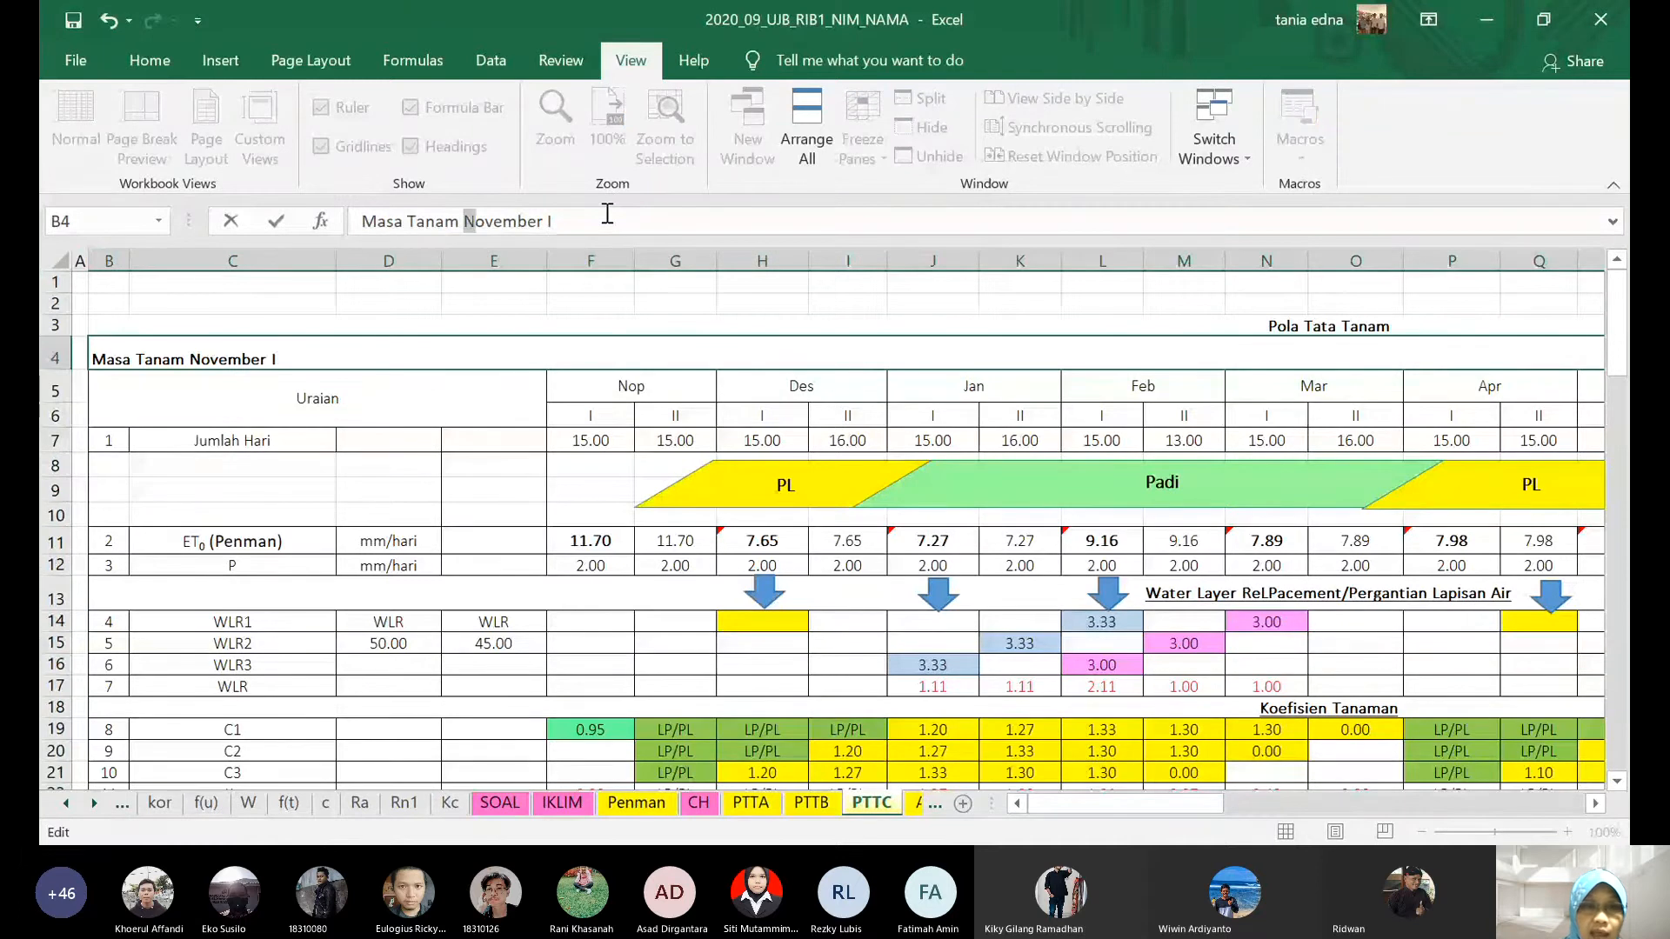
text(D)
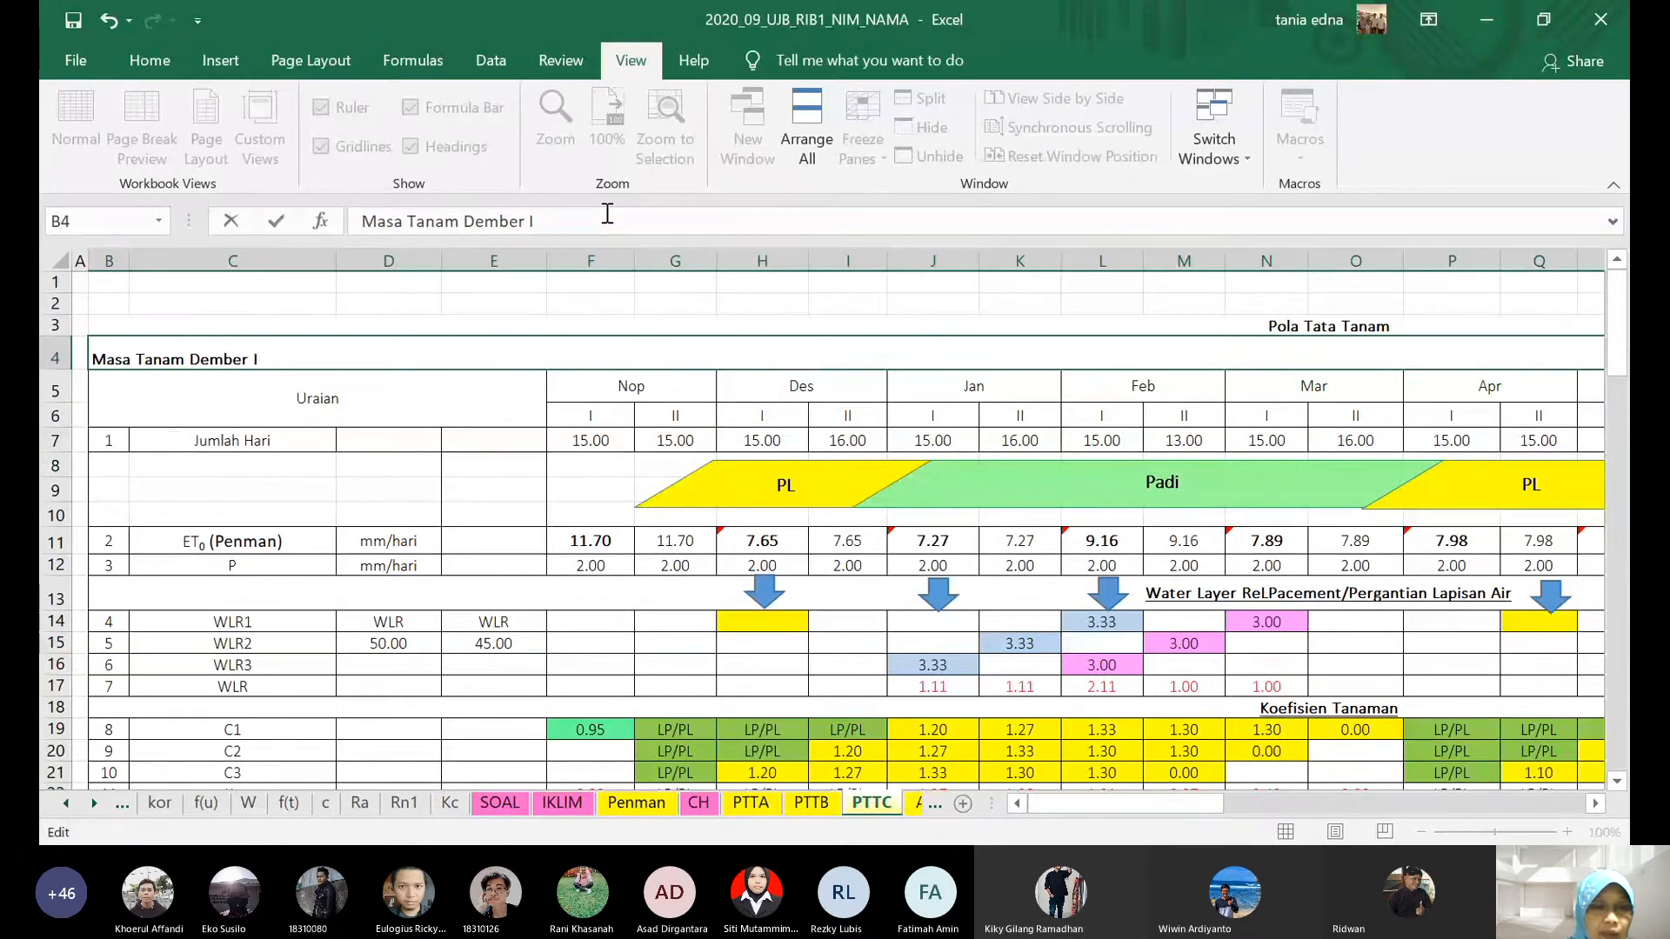
text(s)
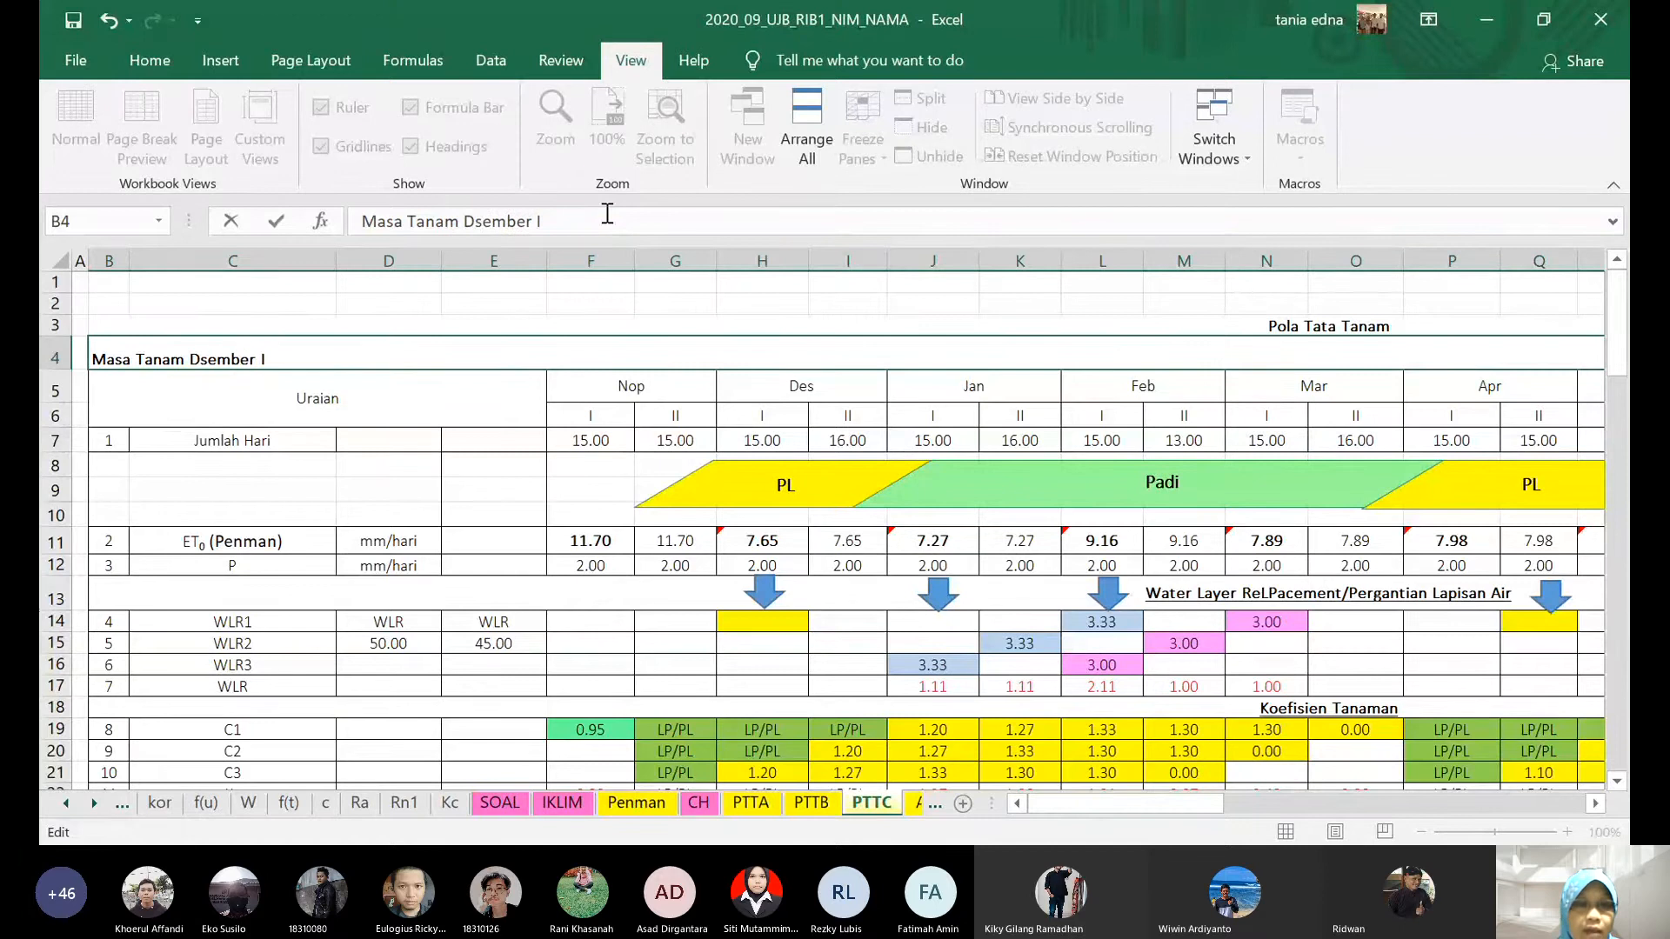
key(BackSpace)
text(as)
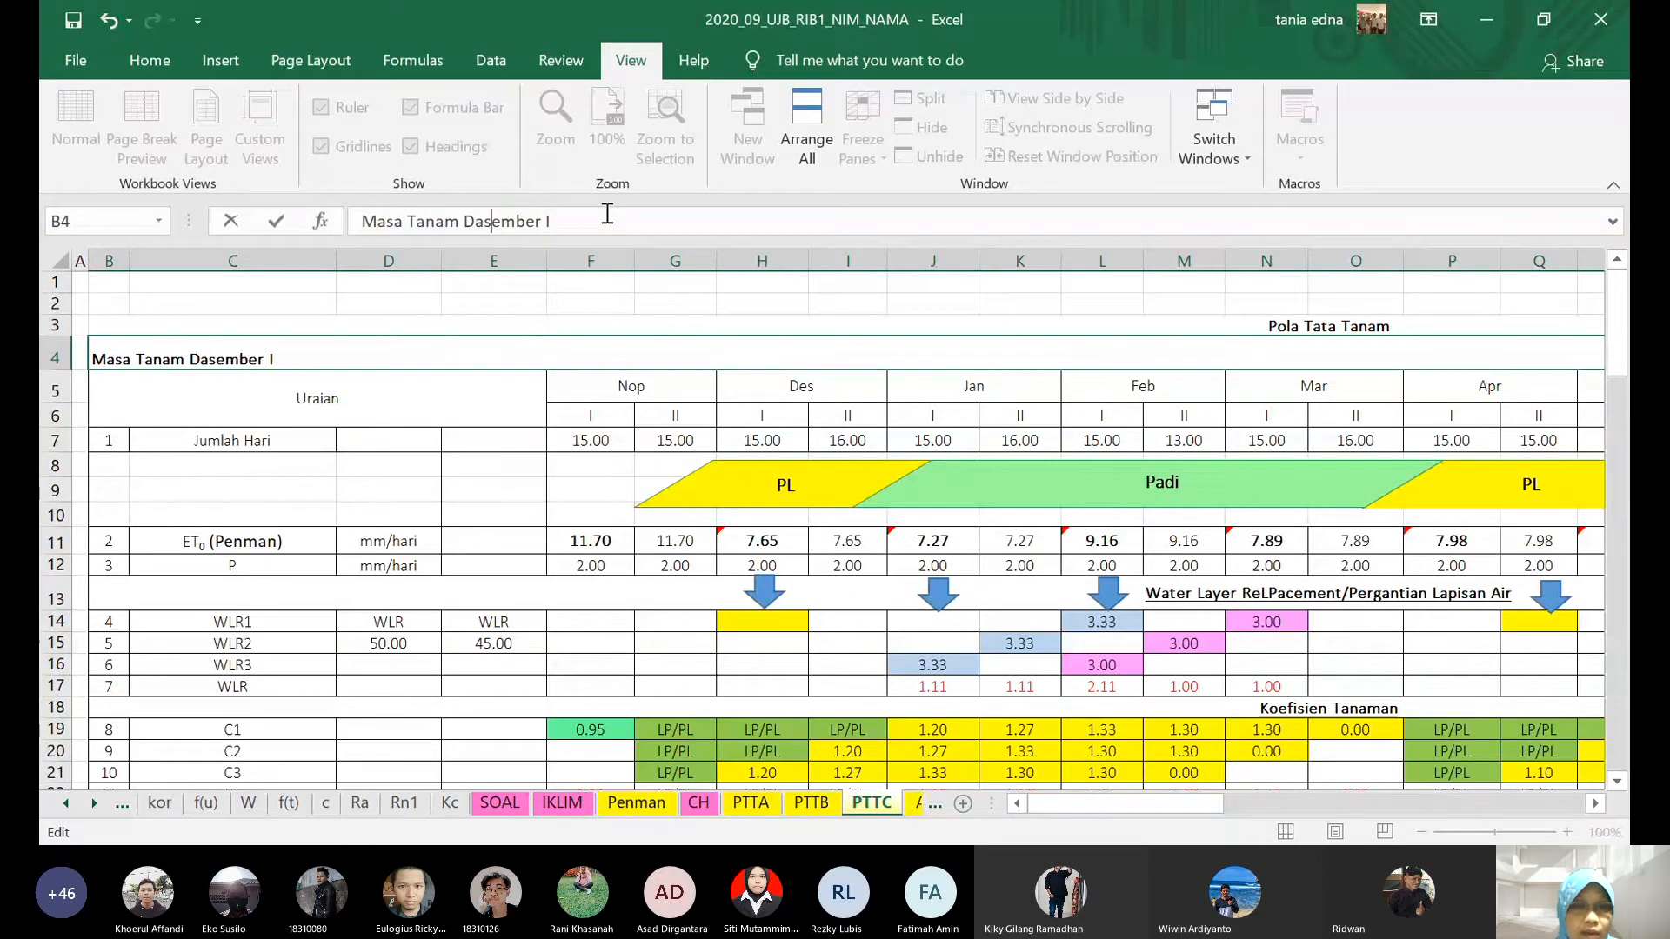
key(BackSpace)
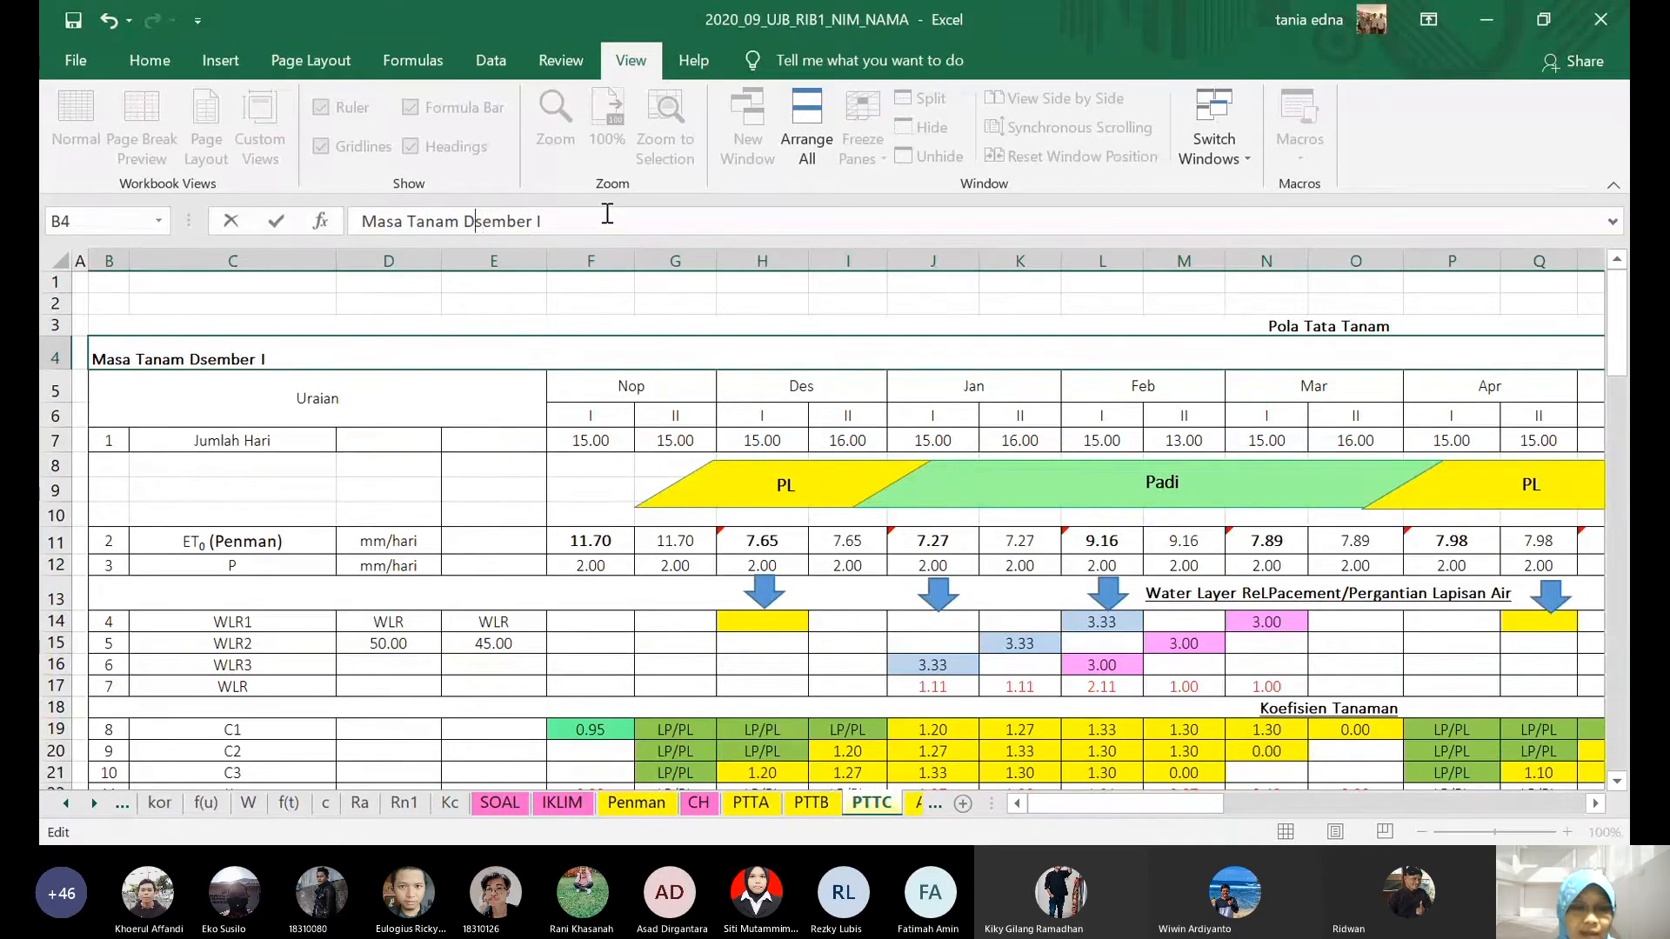
text(e)
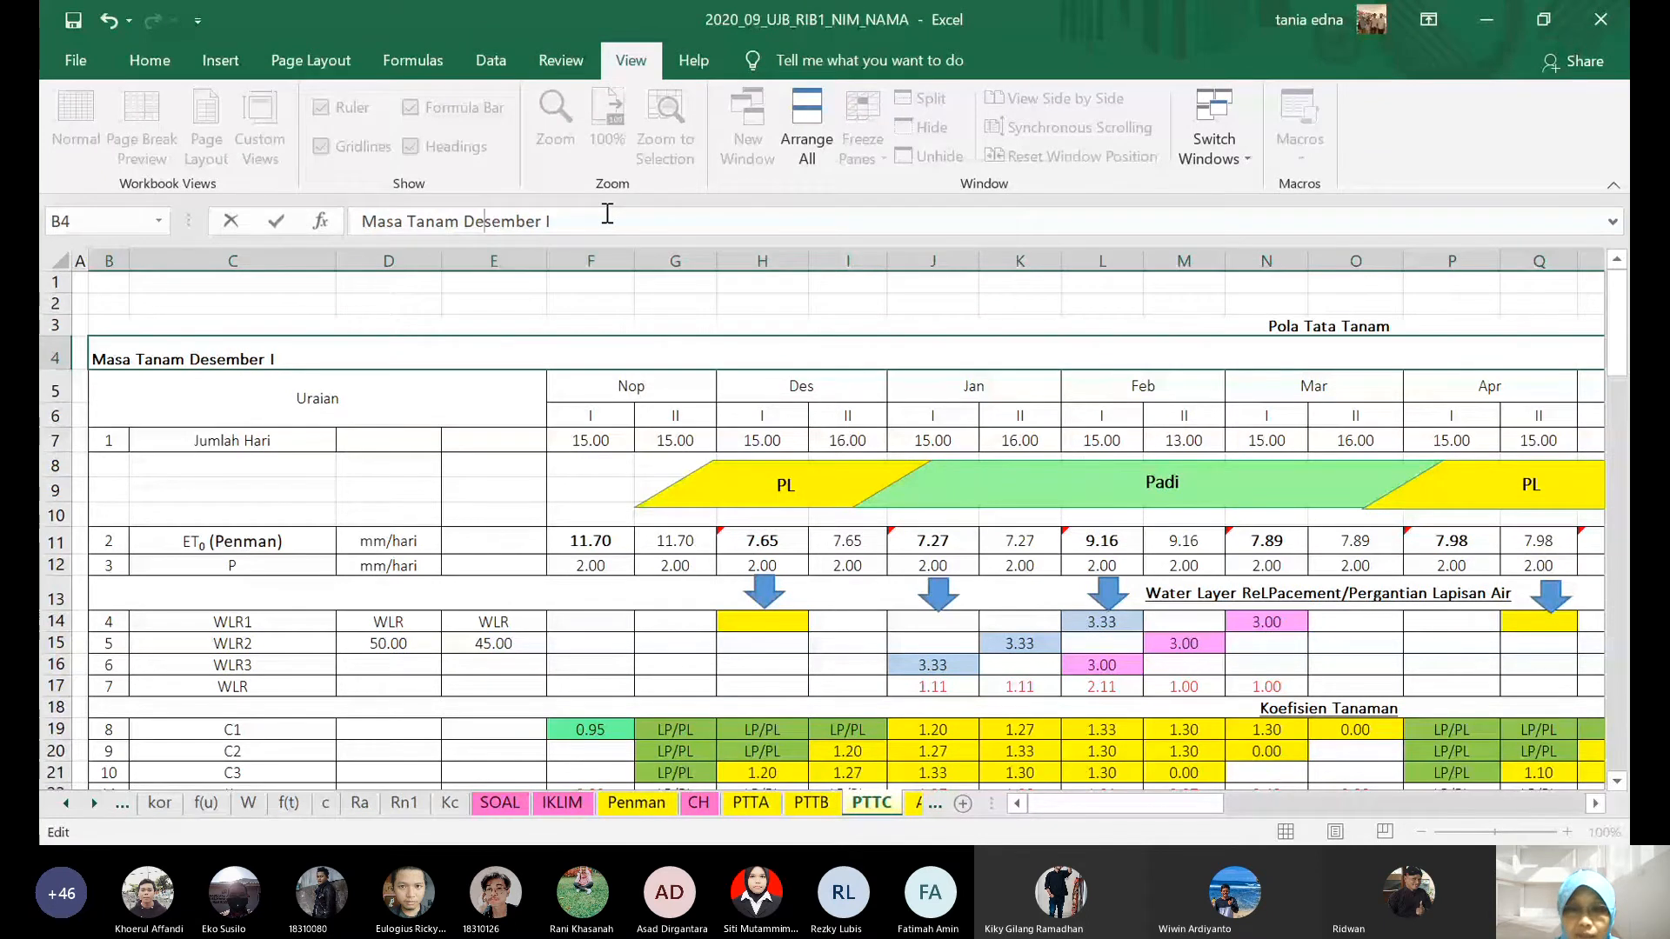
key(Return)
- Copy the crop coefficient block F19:AC23 and paste it one half-month later, starting at G19
click(1421, 833)
click(1421, 834)
click(1421, 833)
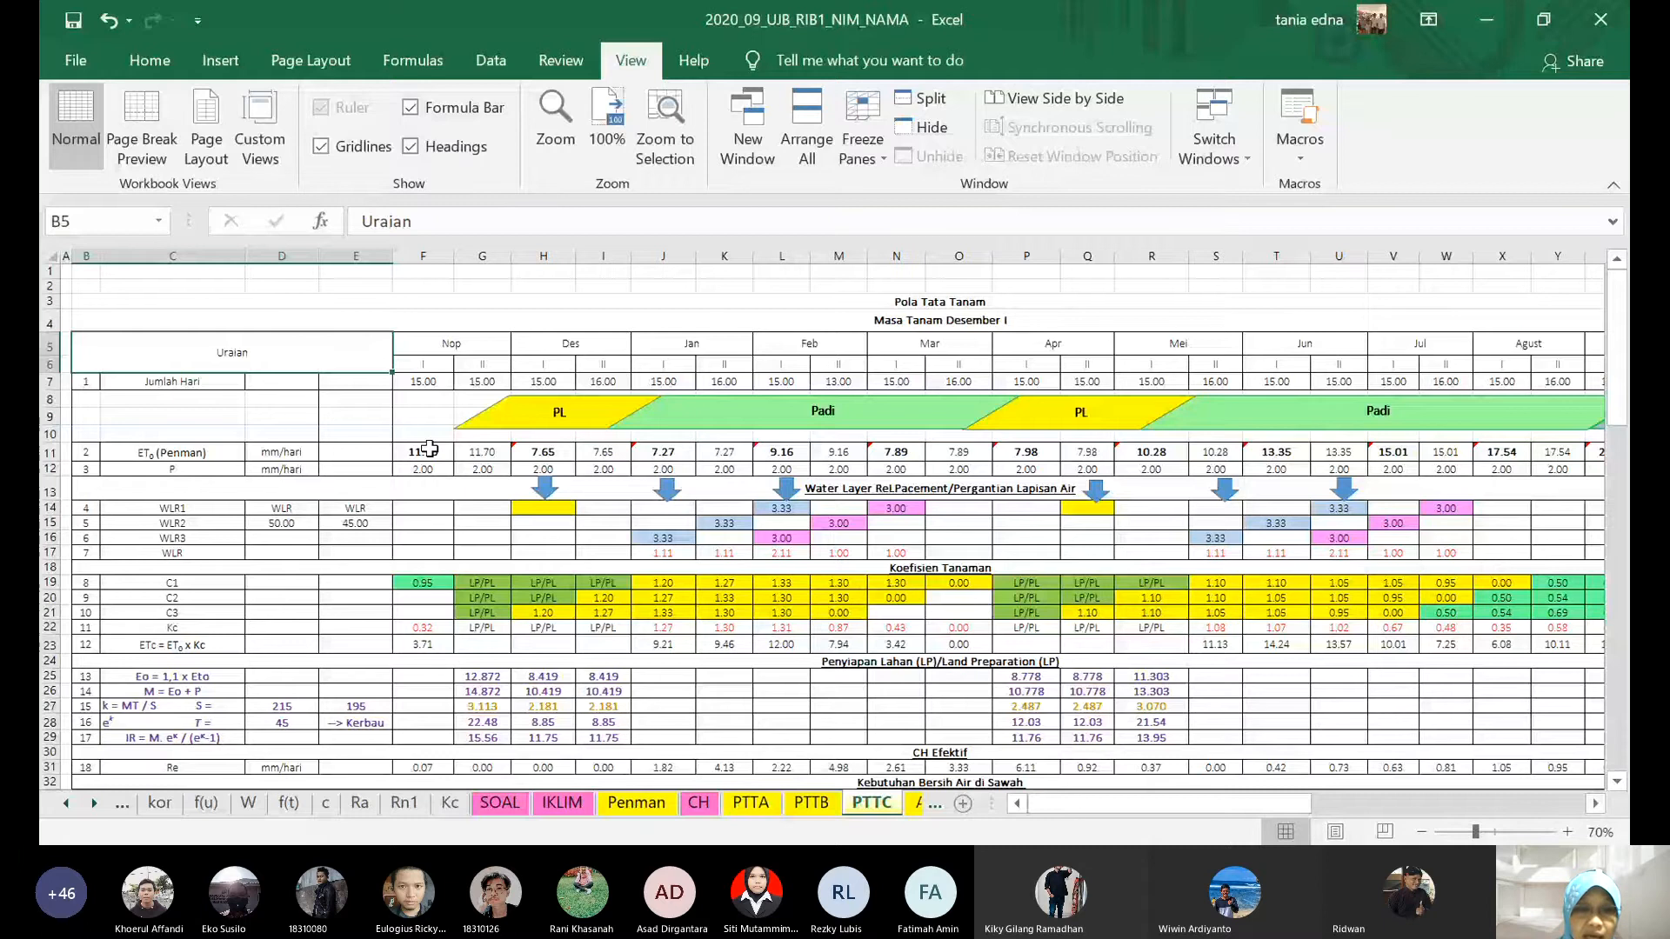
scroll(429, 448, down, 1)
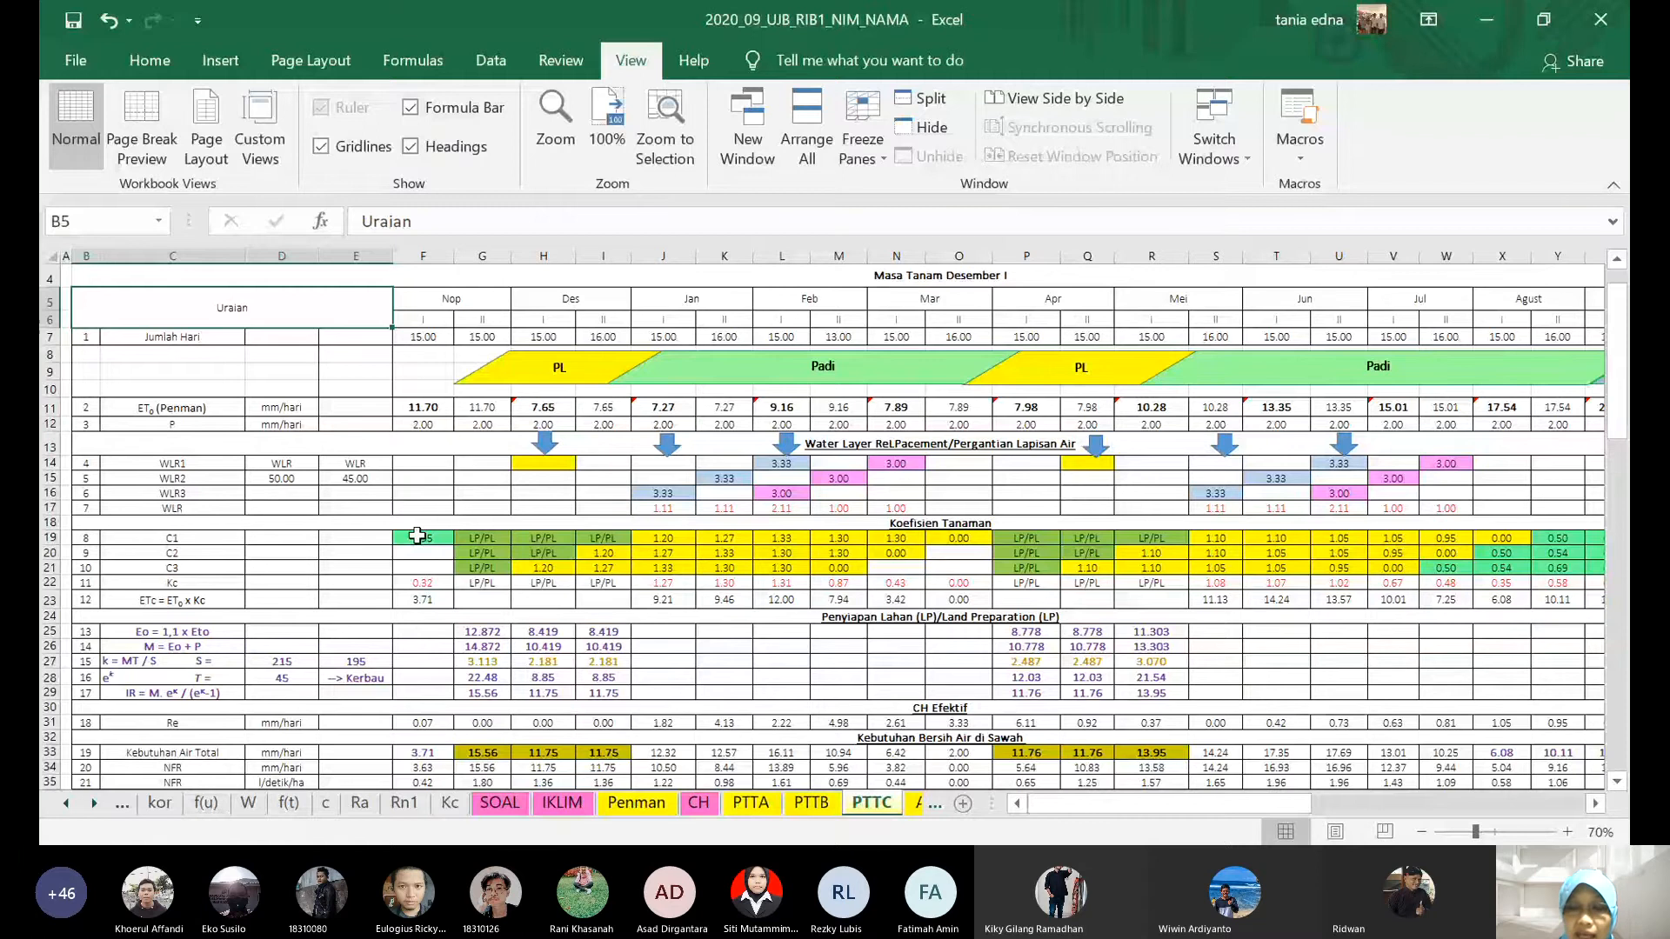
drag(417, 535, 1522, 599)
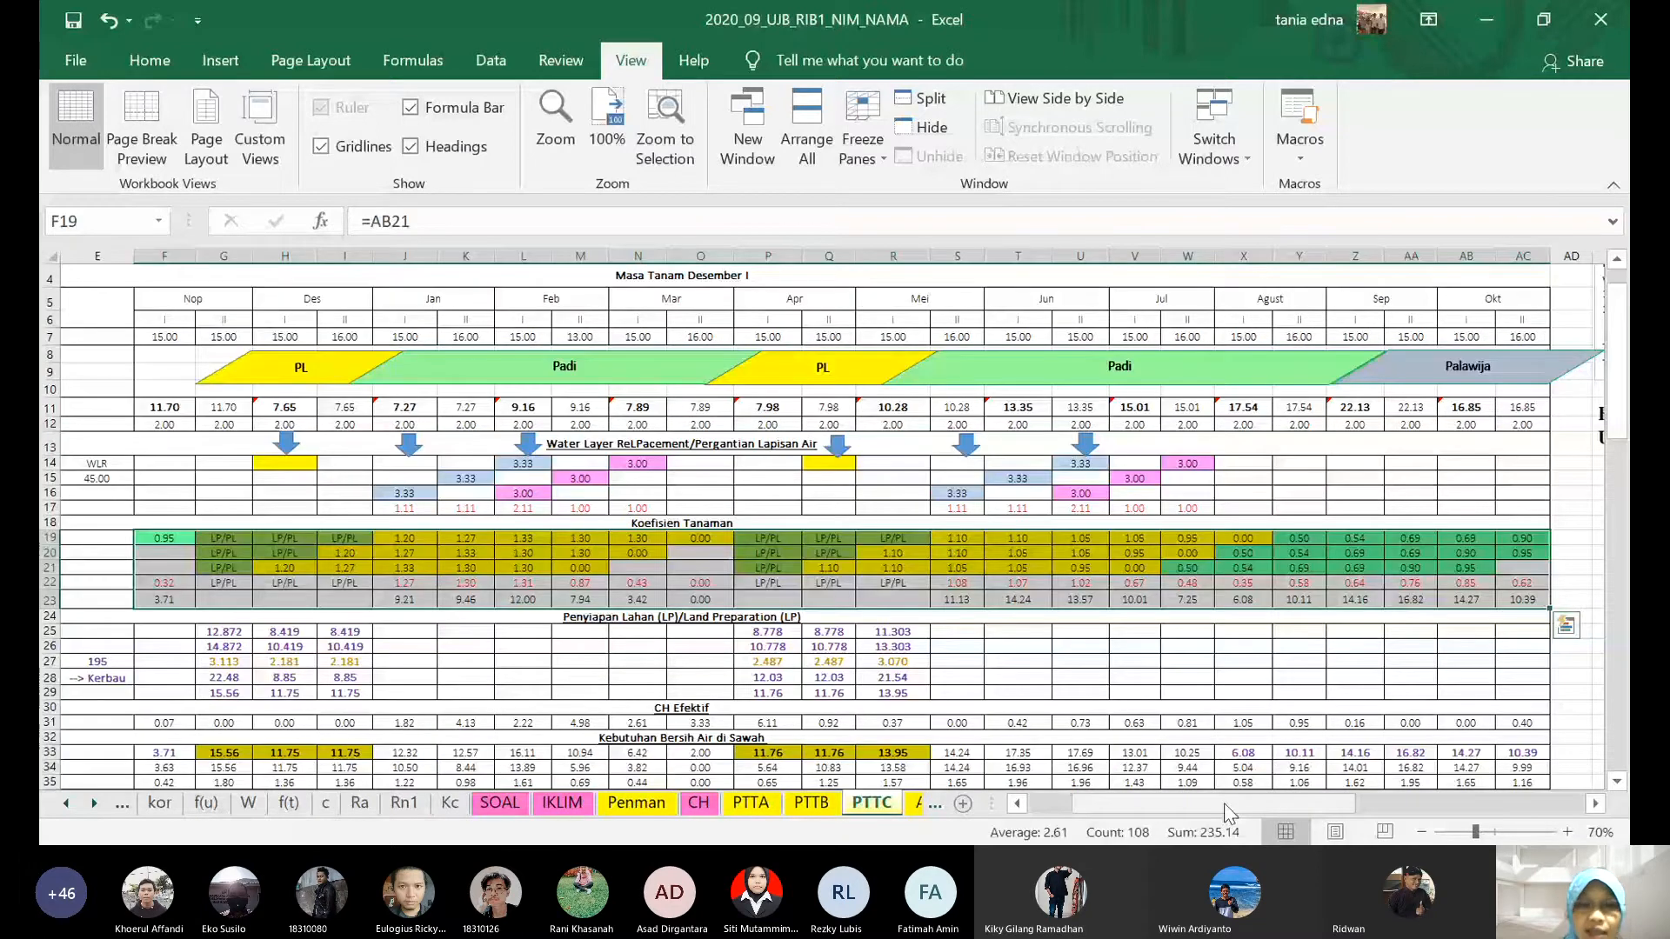
key(ctrl+c)
drag(1229, 809, 1186, 808)
click(475, 533)
key(ctrl+v)
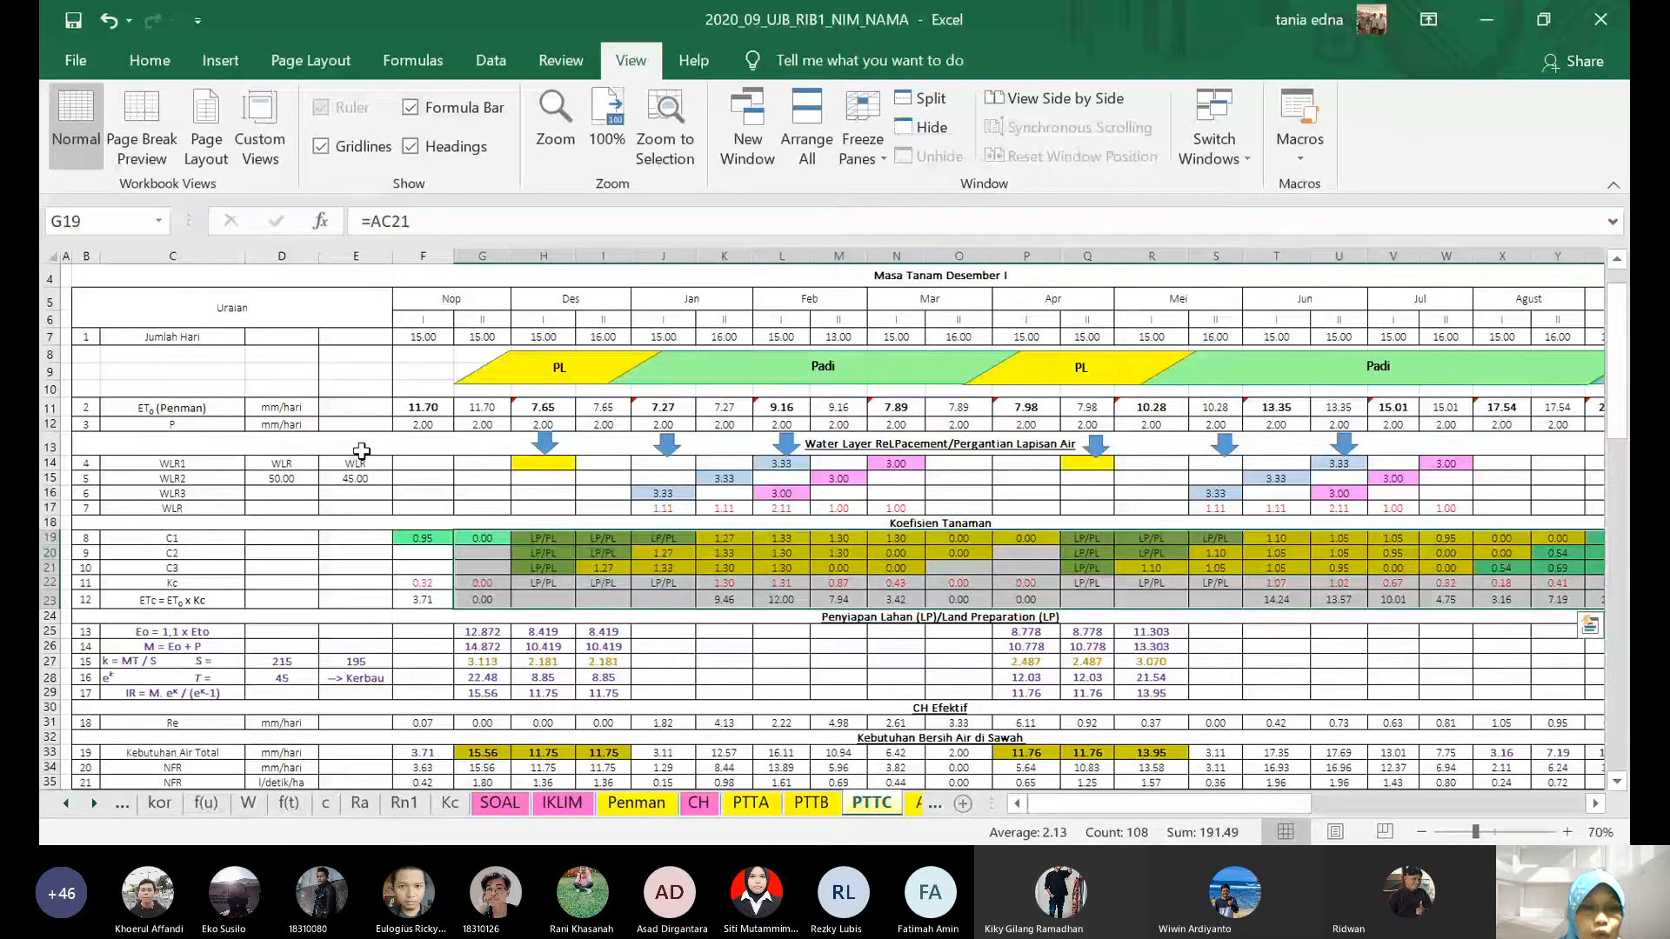
- Copy the overflow coefficient cells AD19:AD23 into the first November column, starting at F19
key(Left)
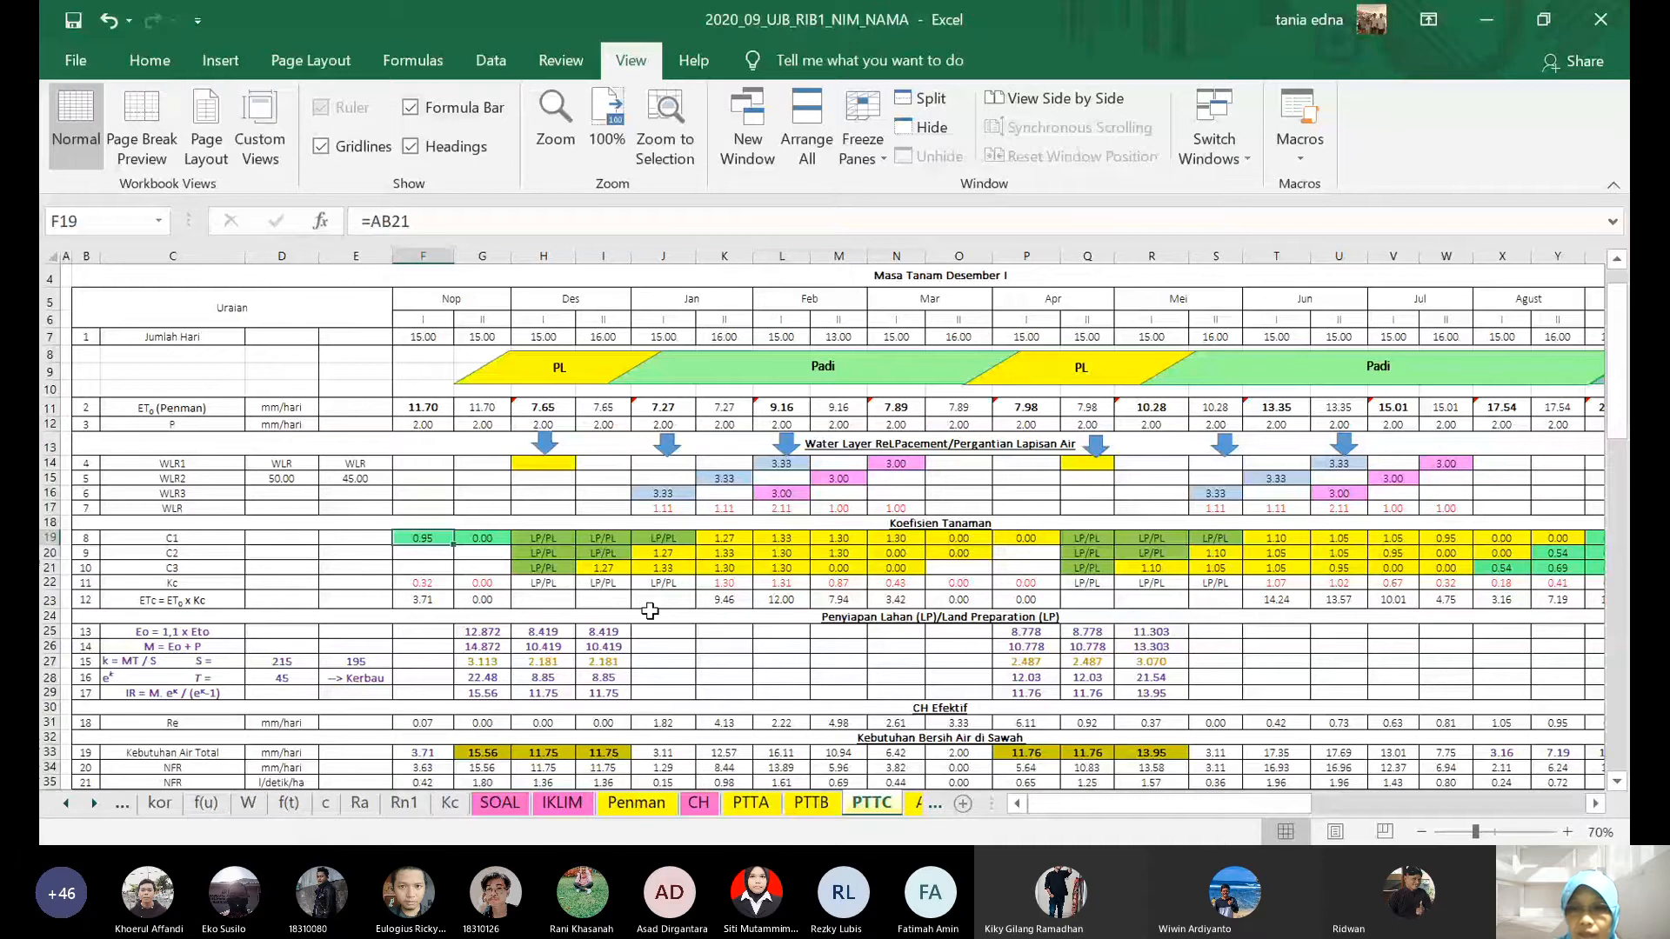
mouse_move(1252, 803)
mouse_down()
mouse_move(1426, 834)
mouse_move(1258, 811)
mouse_up()
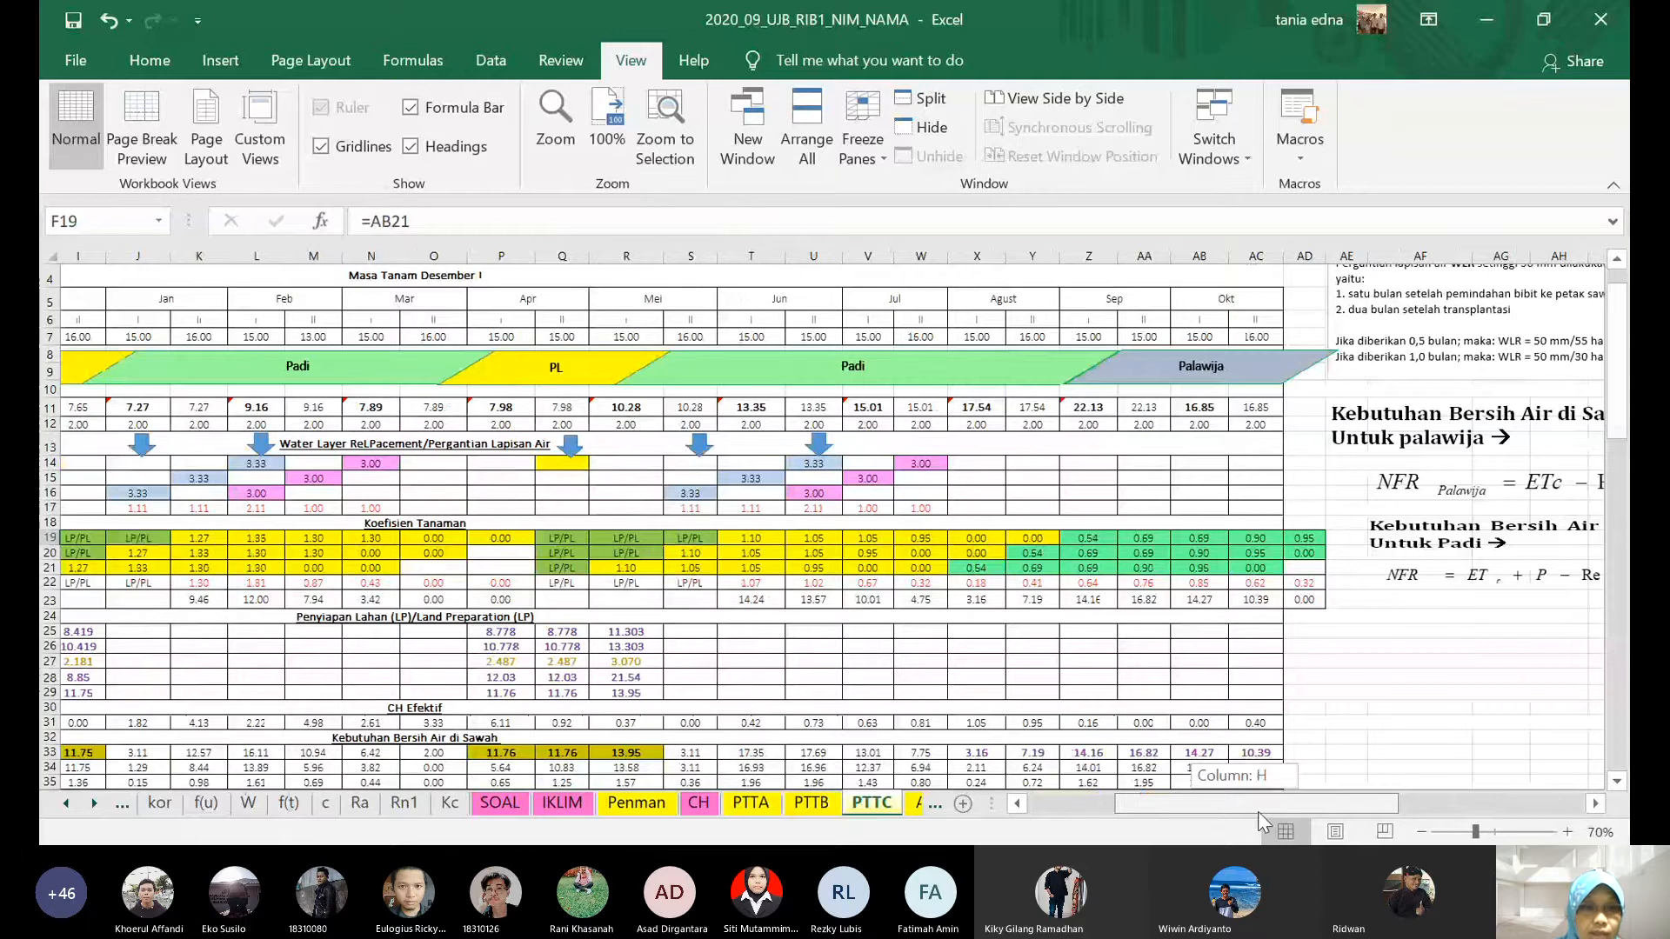
mouse_move(1258, 812)
mouse_down()
mouse_move(1171, 812)
mouse_move(1357, 828)
mouse_move(1241, 822)
mouse_up()
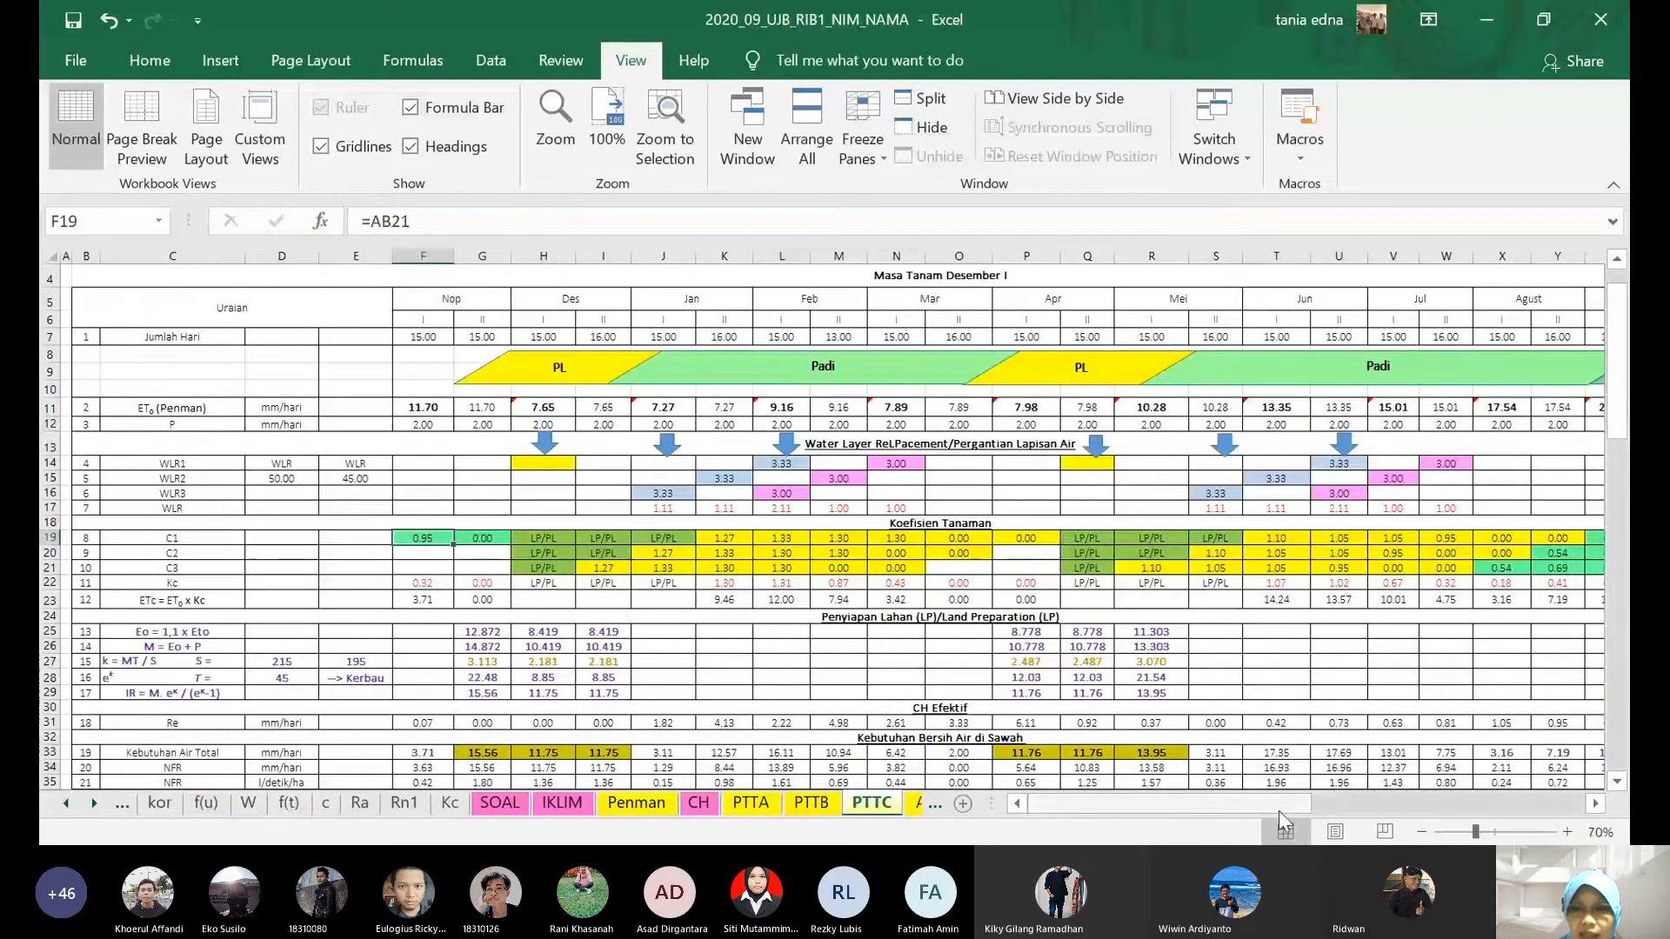
drag(1317, 802, 1371, 809)
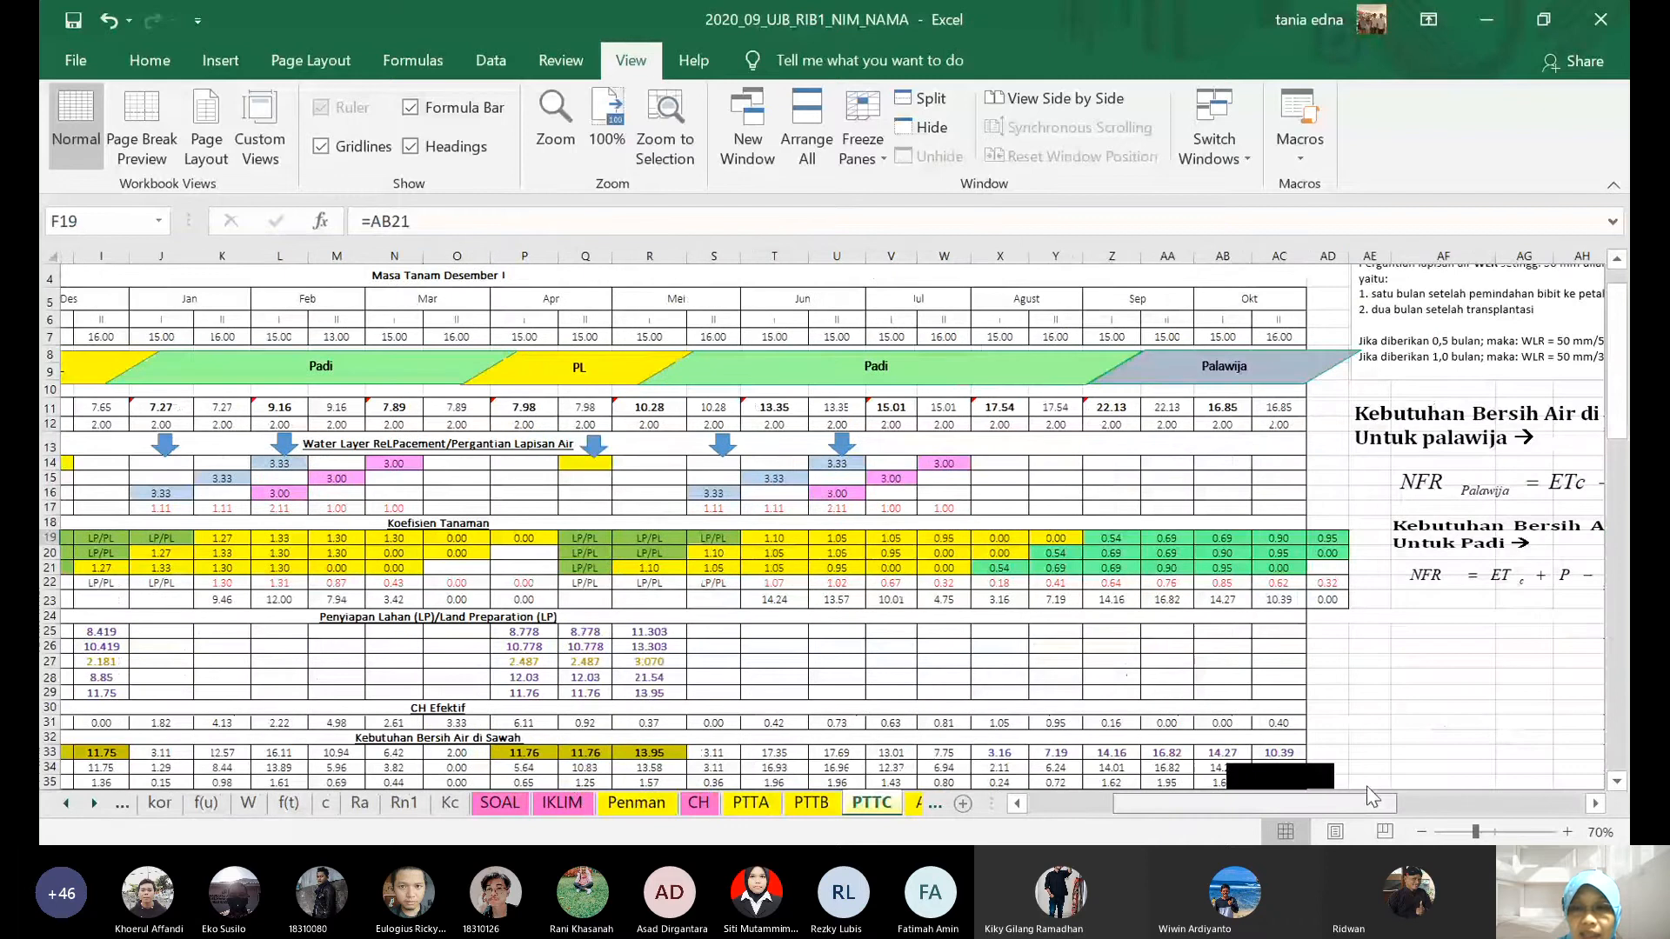
click(1327, 539)
drag(1339, 588, 1336, 602)
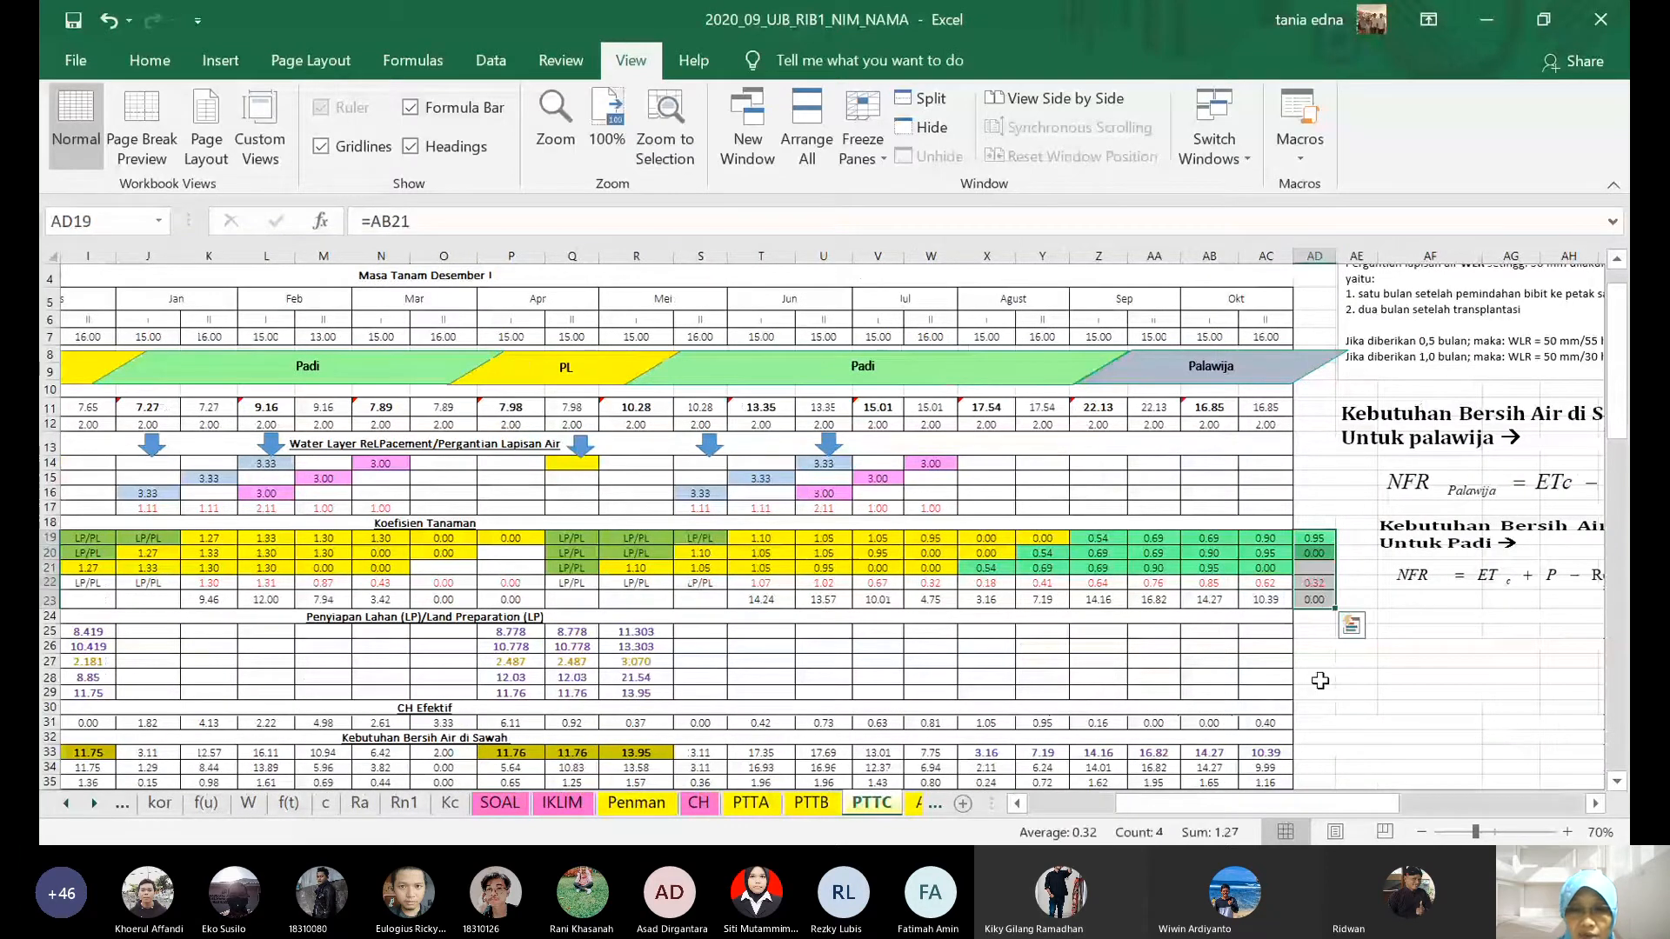
key(ctrl+c)
scroll(1321, 680, left, 5)
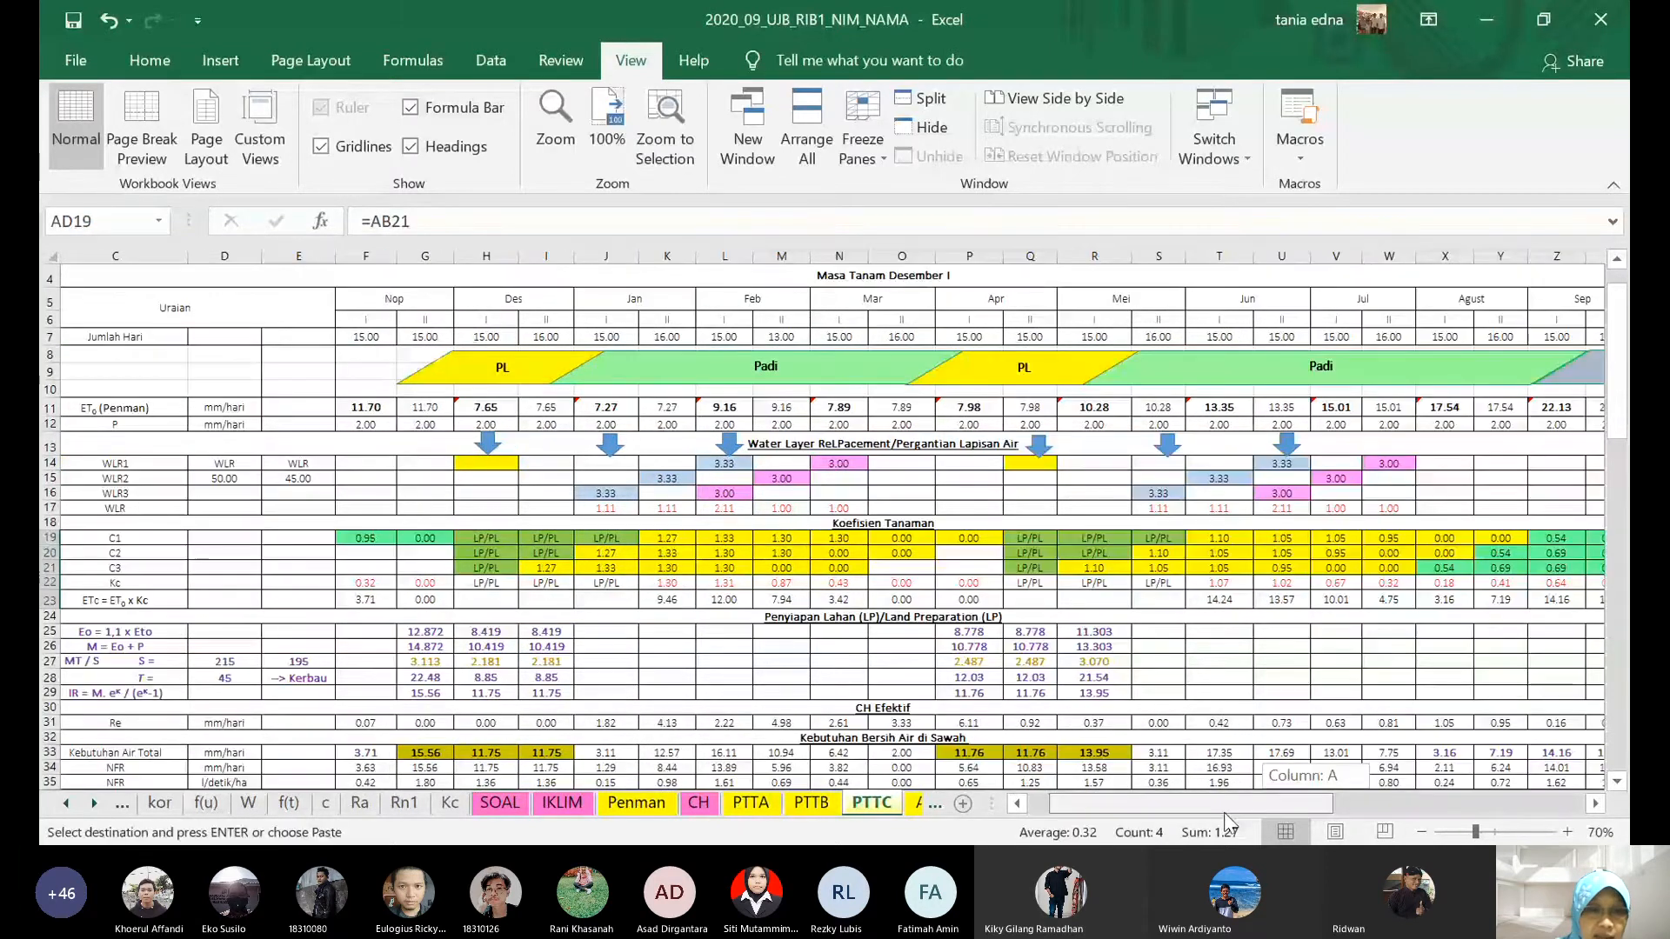
scroll(696, 521, left, 1)
click(424, 537)
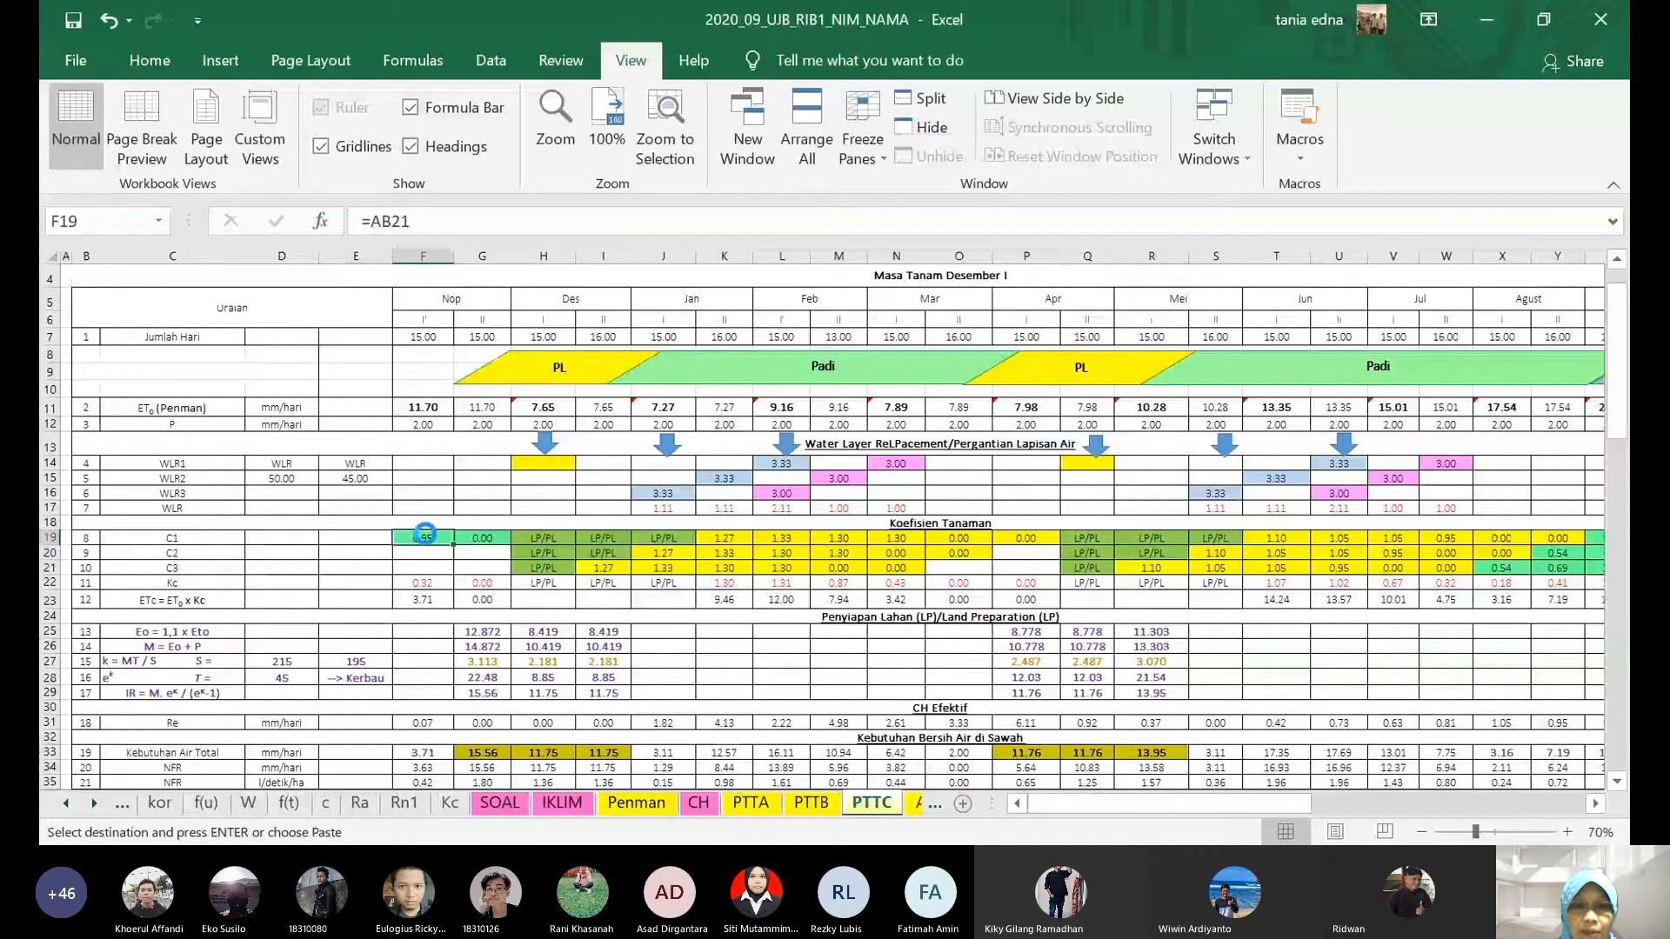
key(Return)
- Link the first rice C3 coefficient in I21 to Kc!J4 and fill it across to N21
click(482, 582)
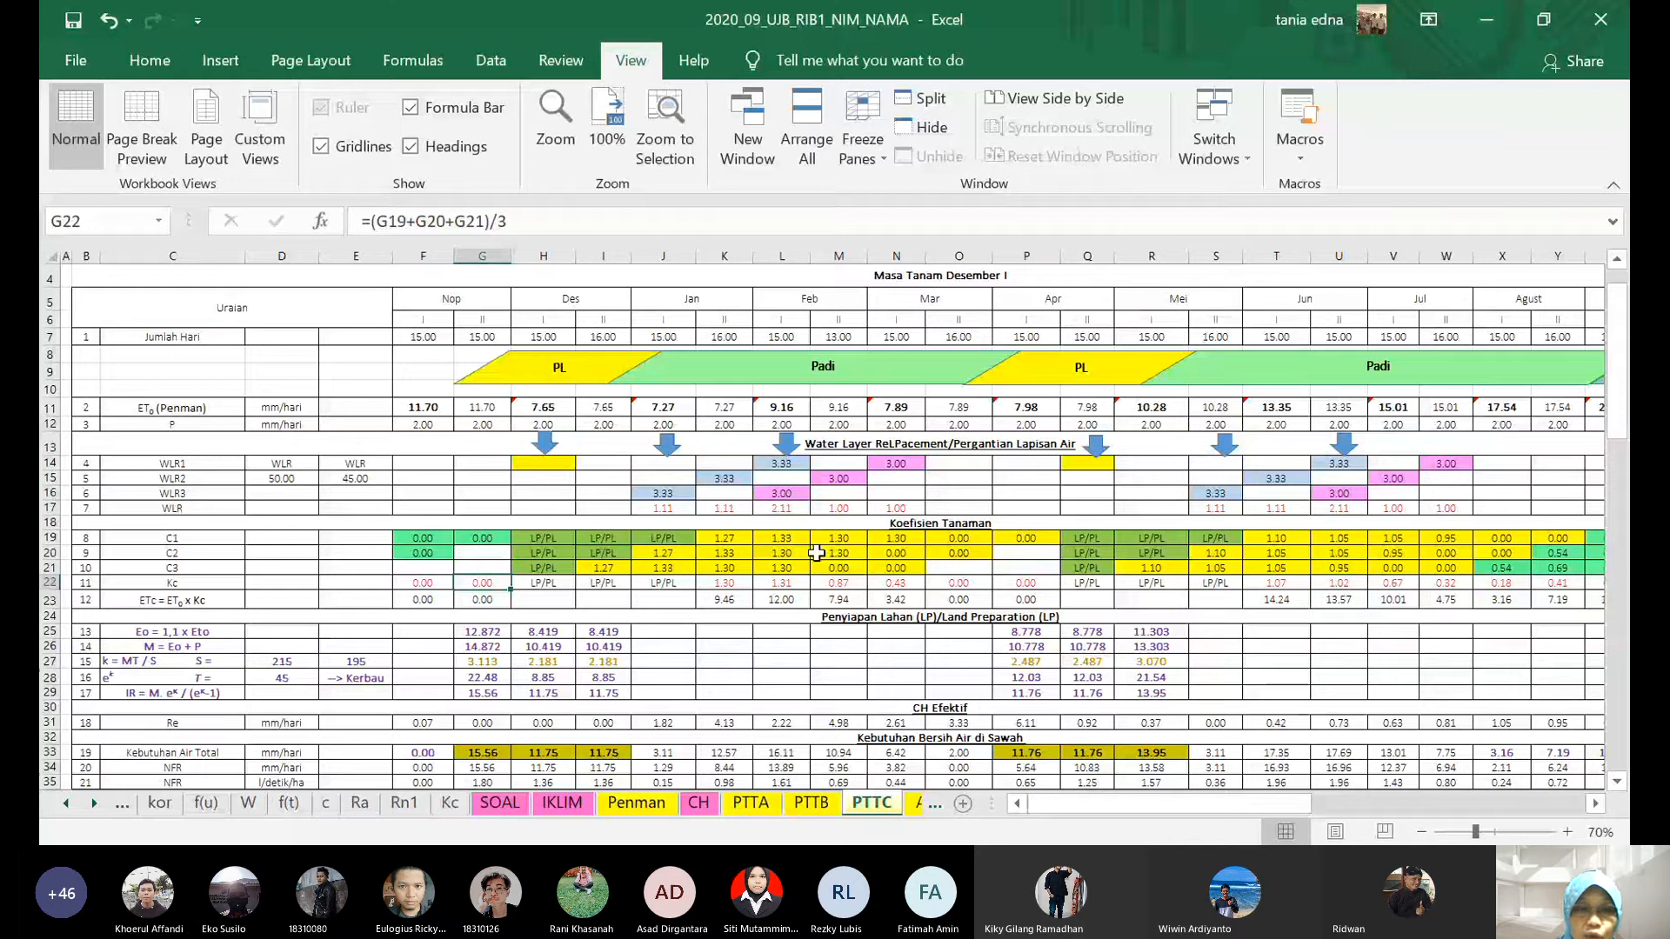
click(548, 538)
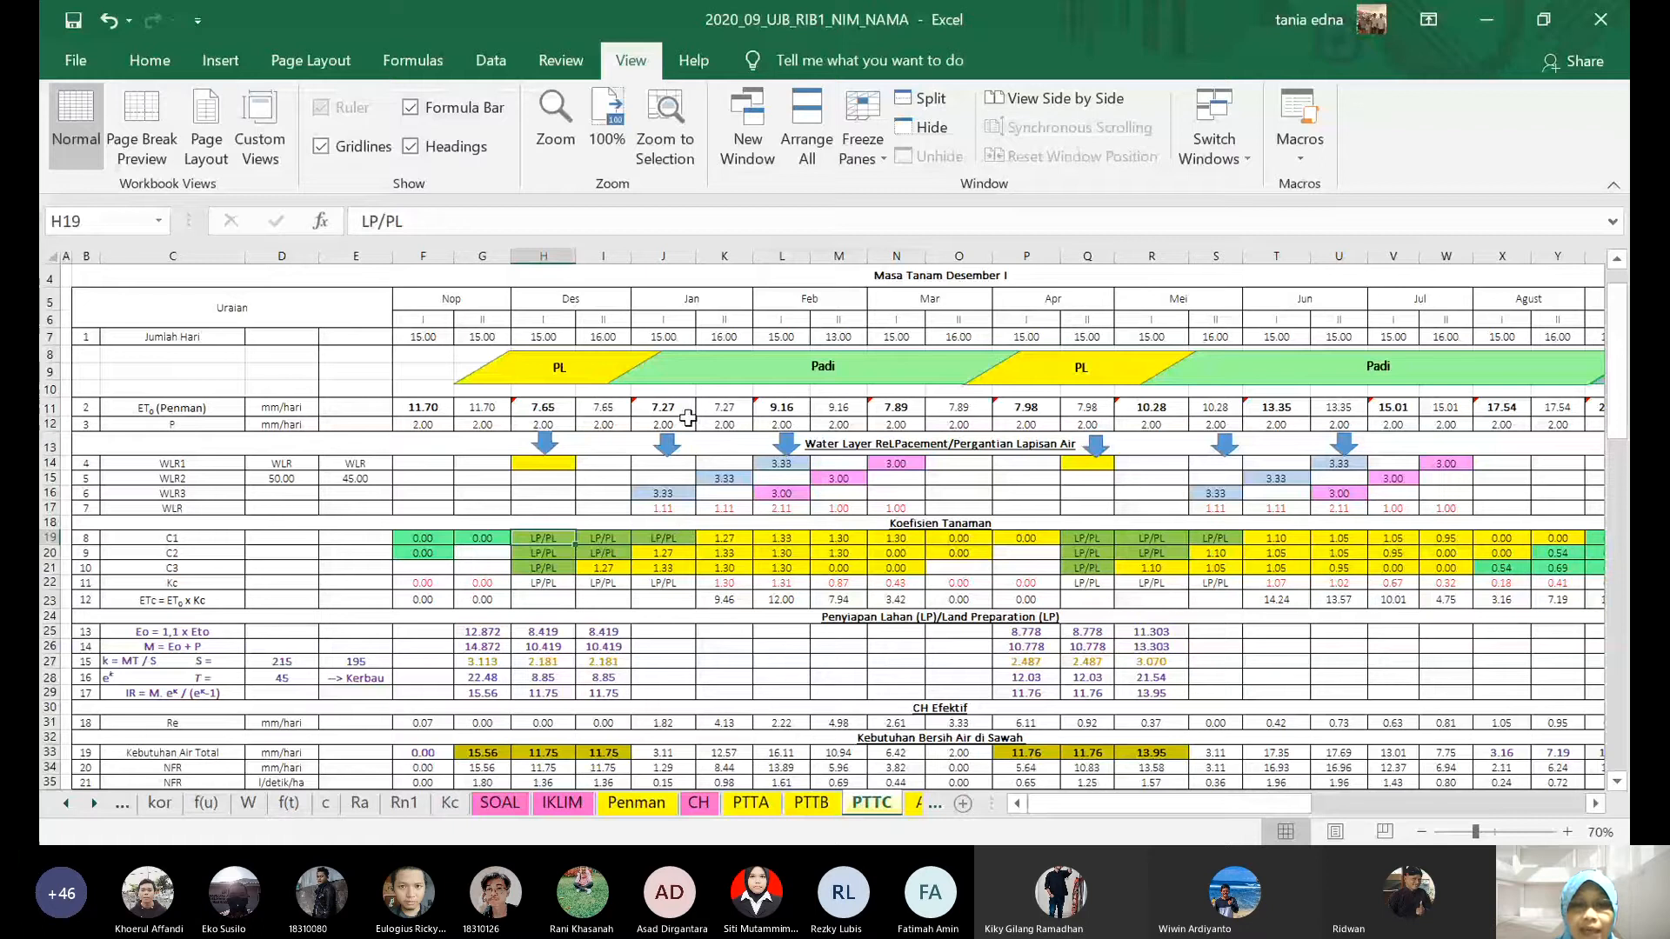
click(603, 568)
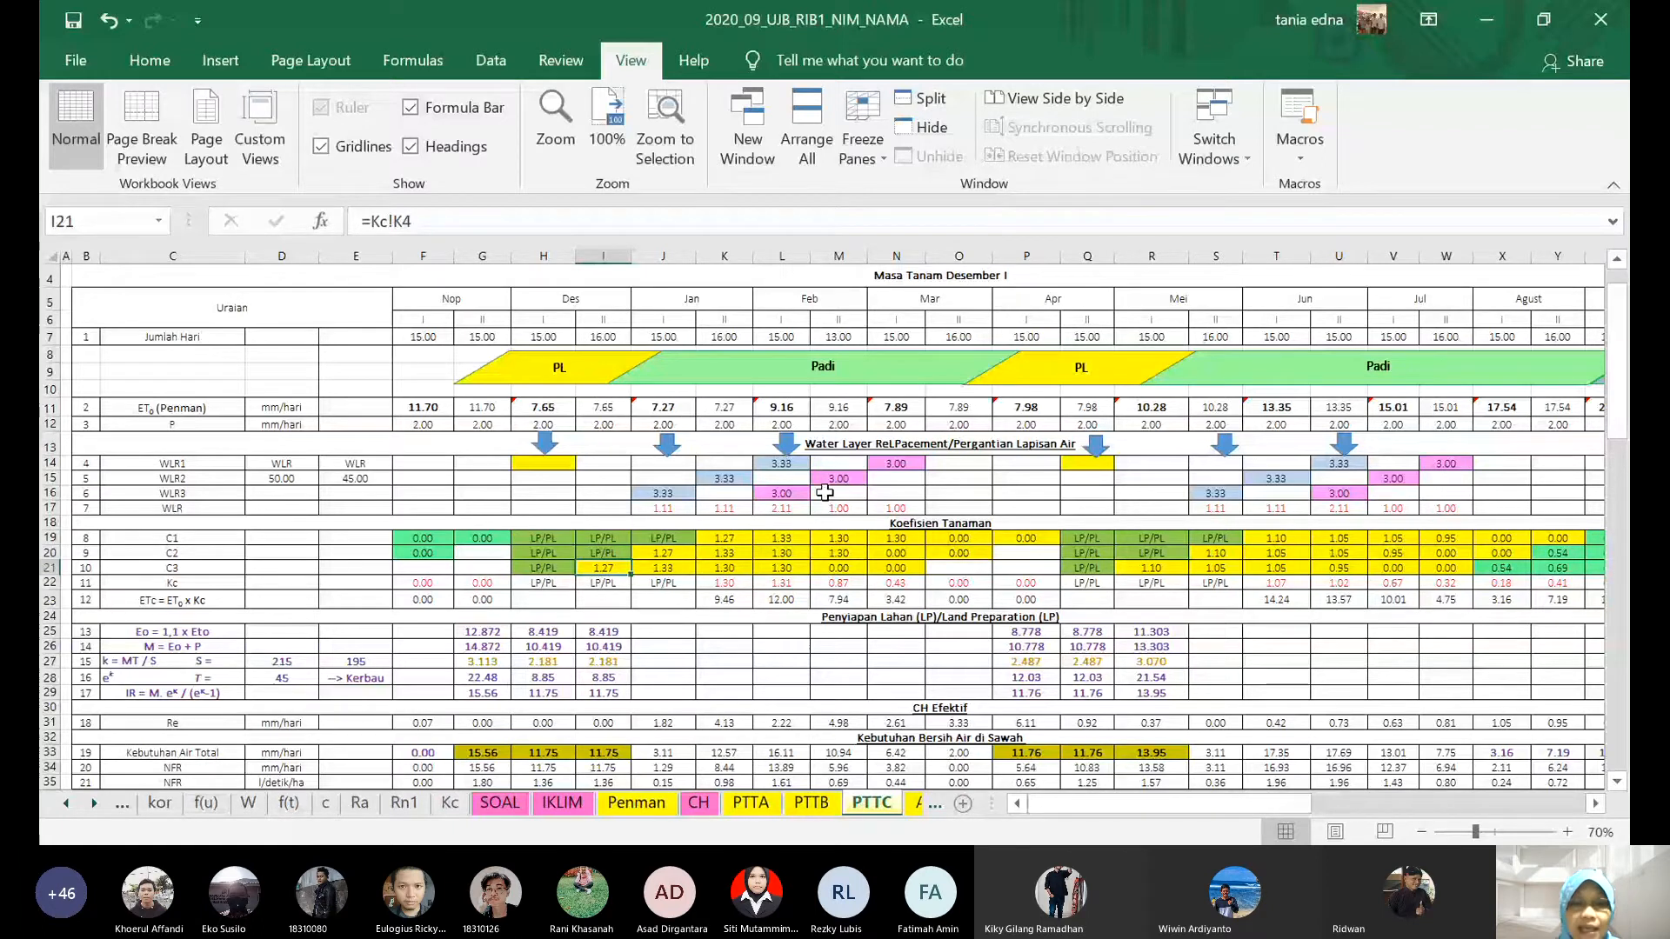
text(=)
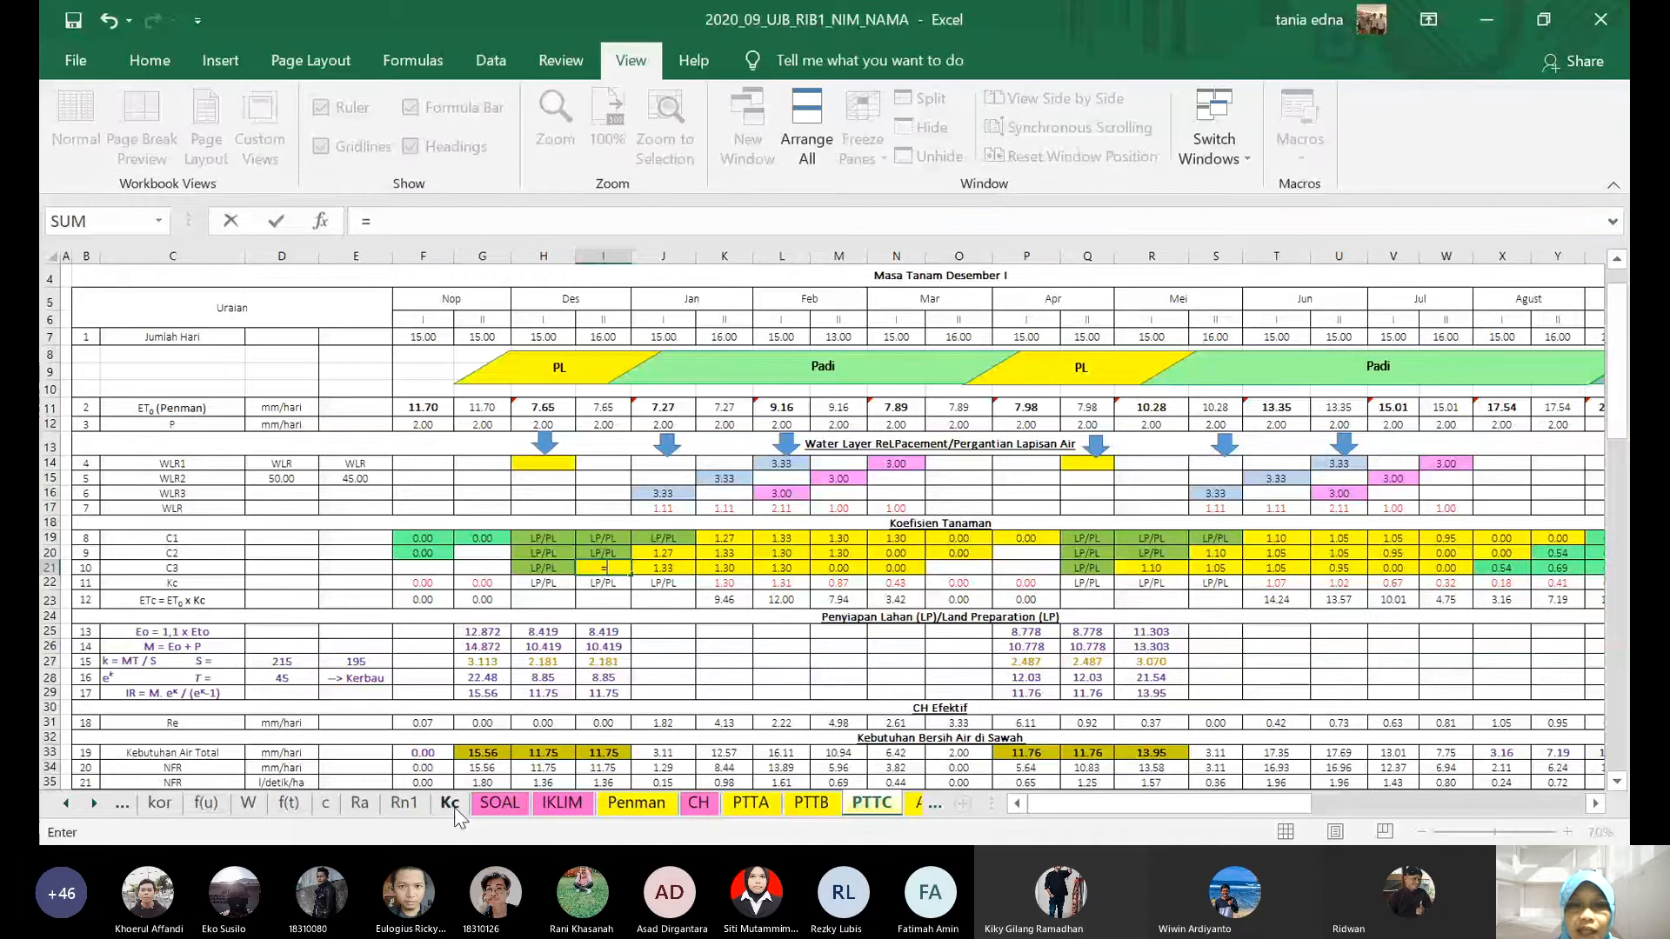
click(451, 805)
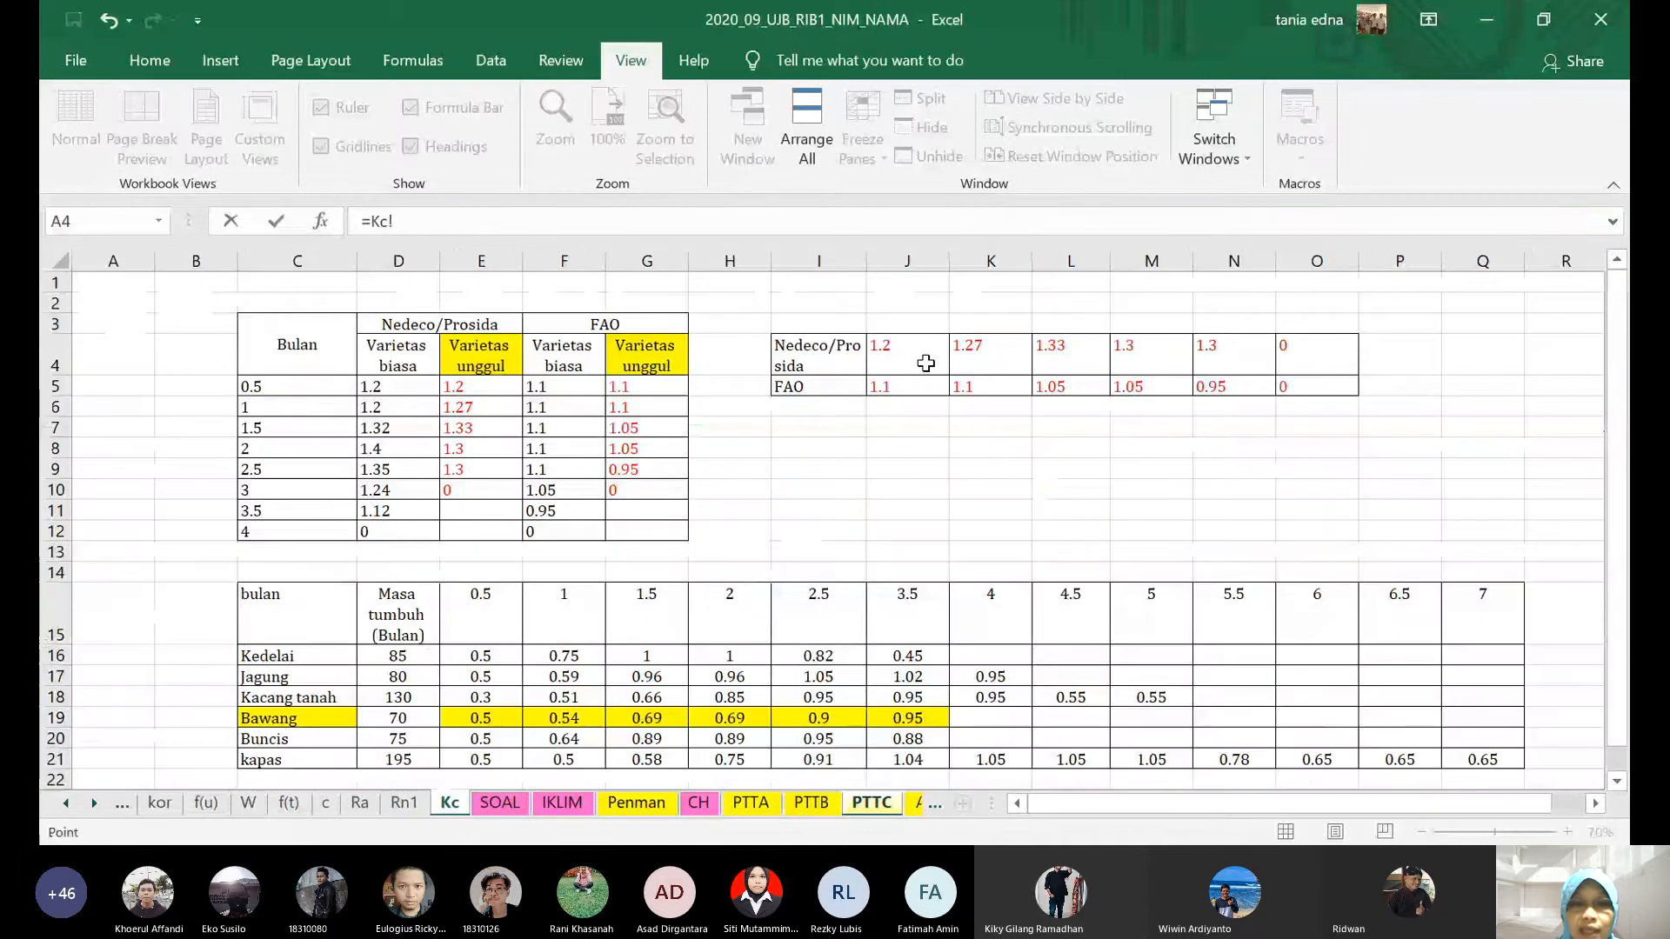
click(925, 363)
key(Return)
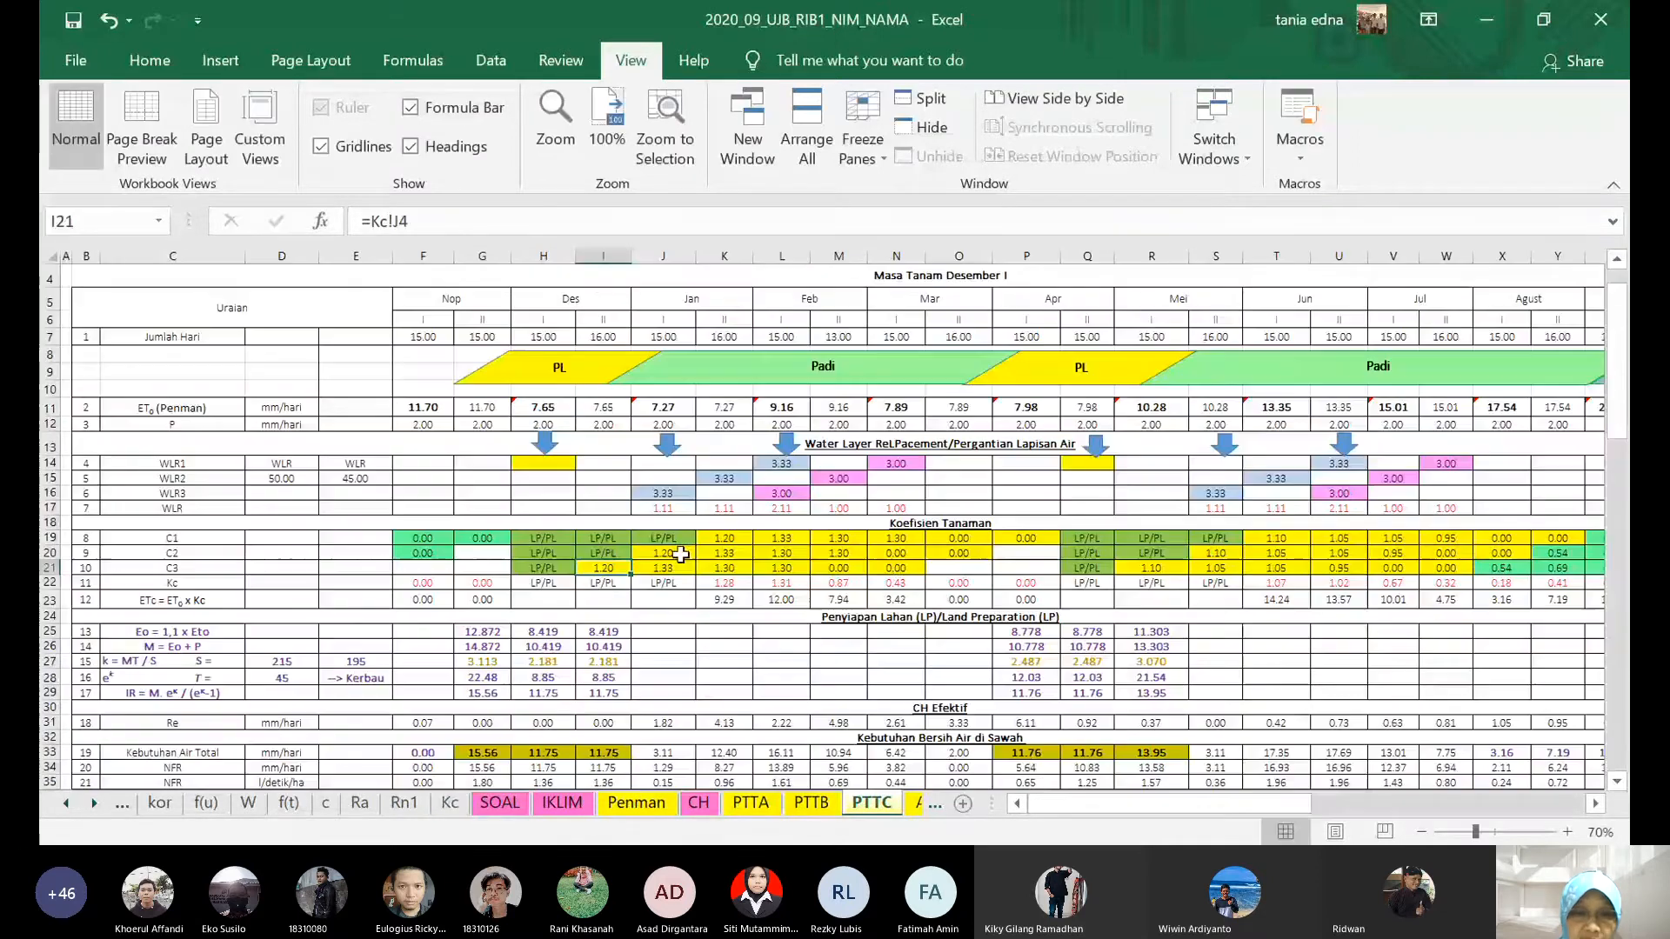
drag(632, 575, 892, 572)
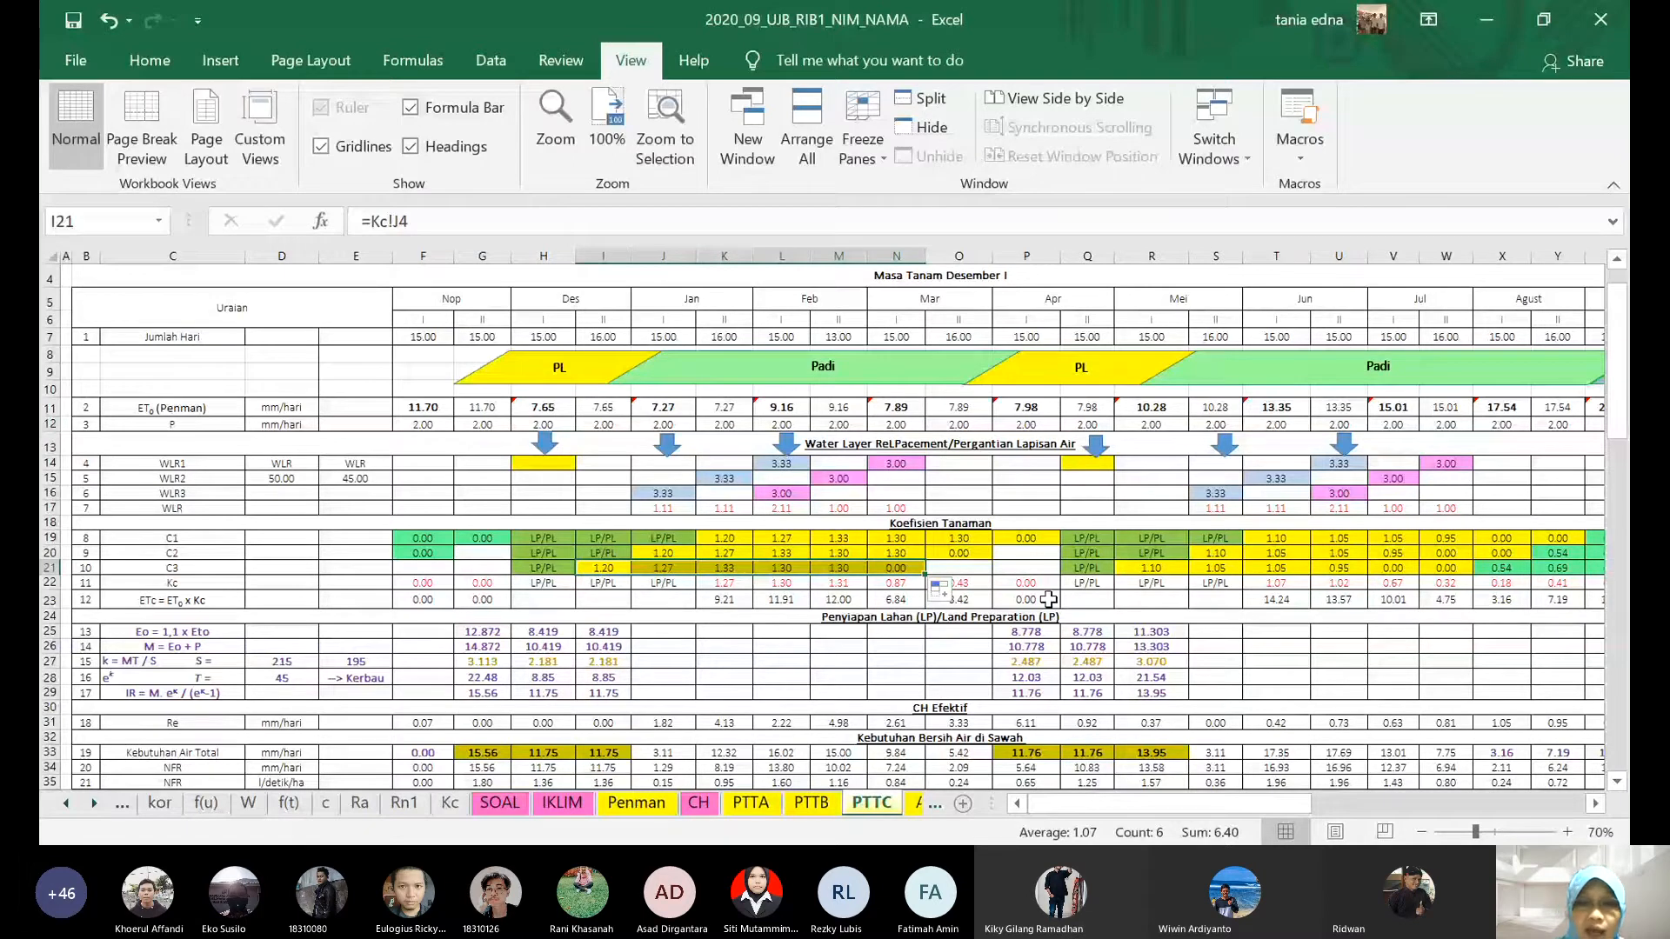
- Link the second rice season's first C3 coefficient in R21 to Kc!J5 and fill it across to W21
scroll(1048, 599, right, 1)
click(967, 568)
text(=)
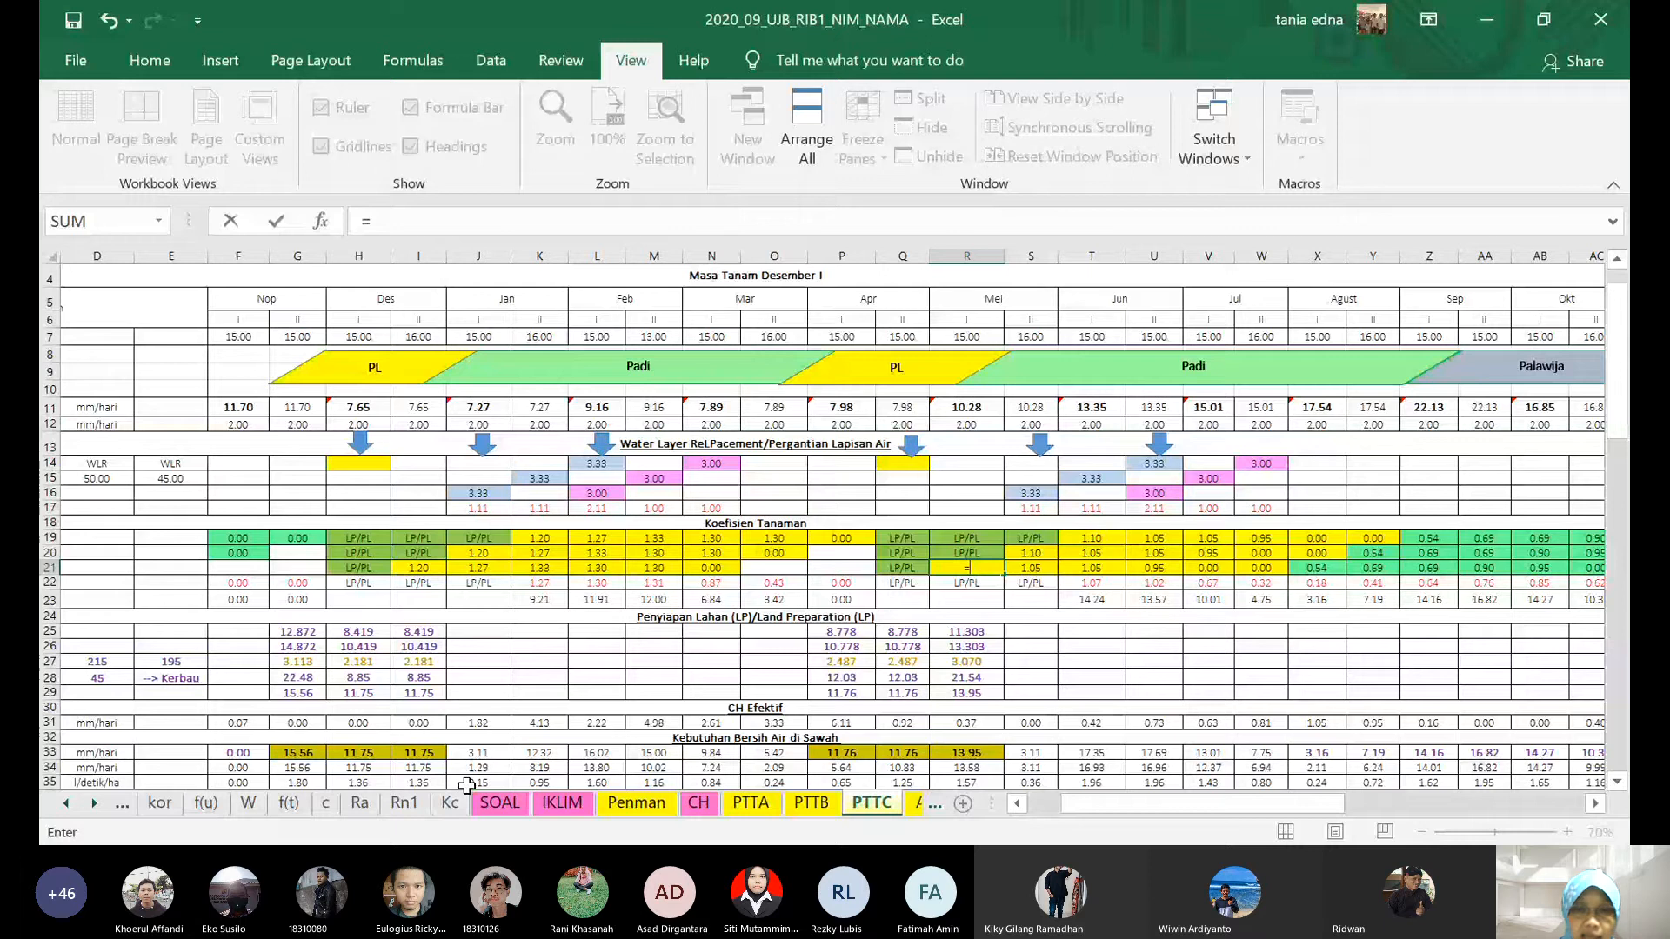
click(450, 802)
click(907, 387)
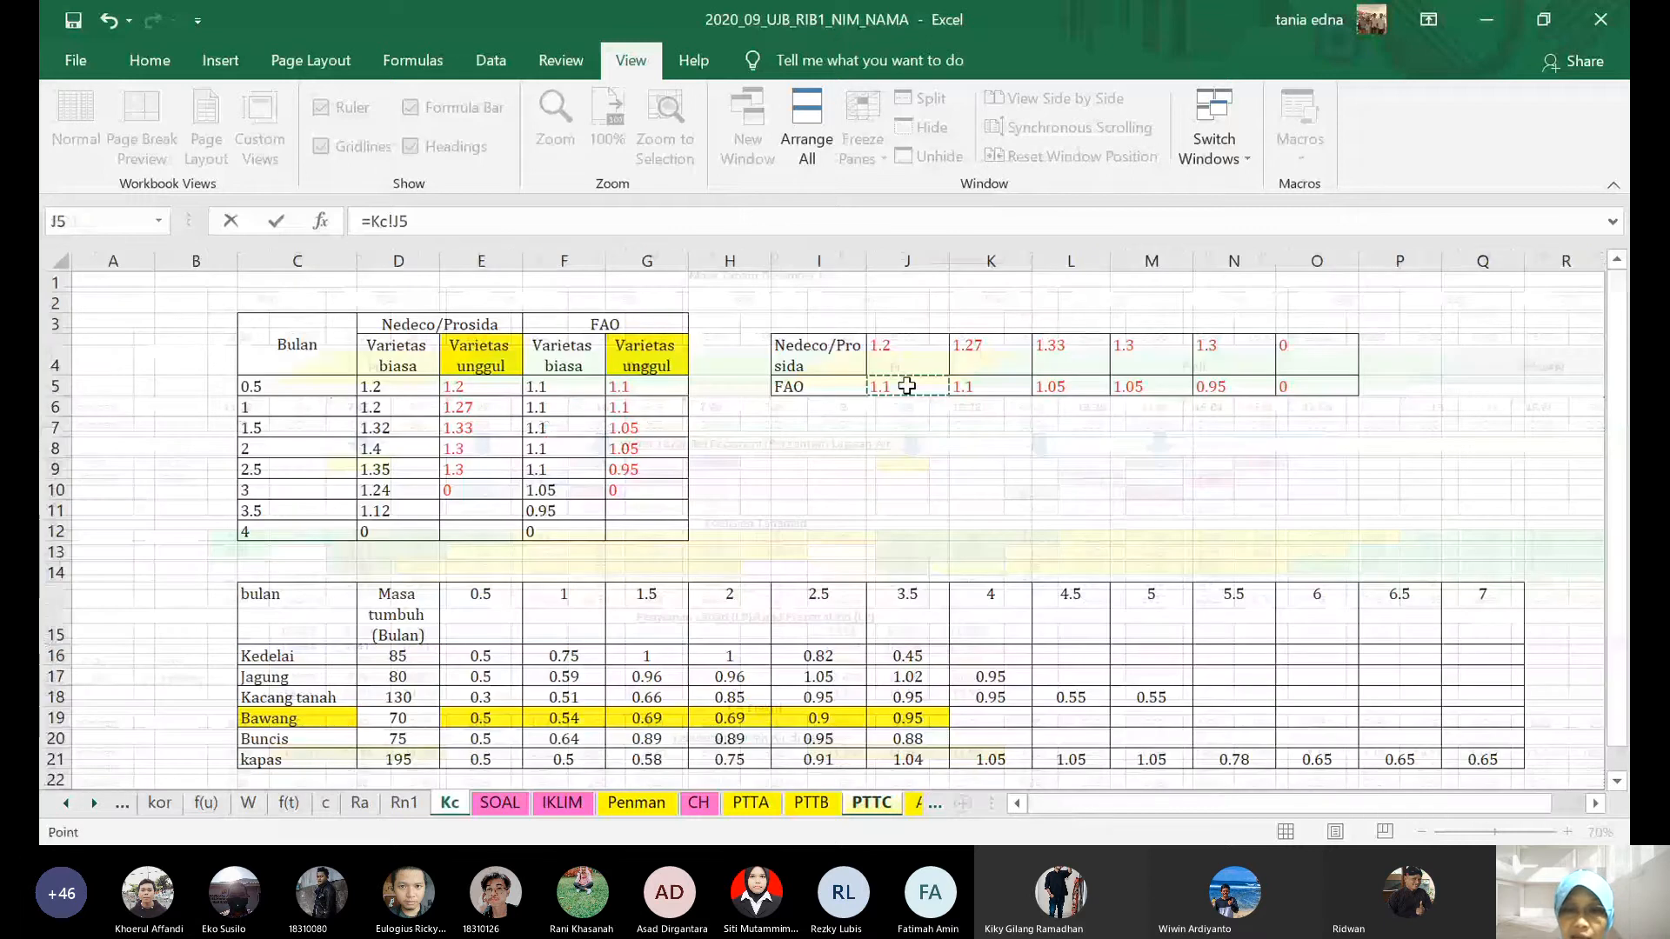
key(Return)
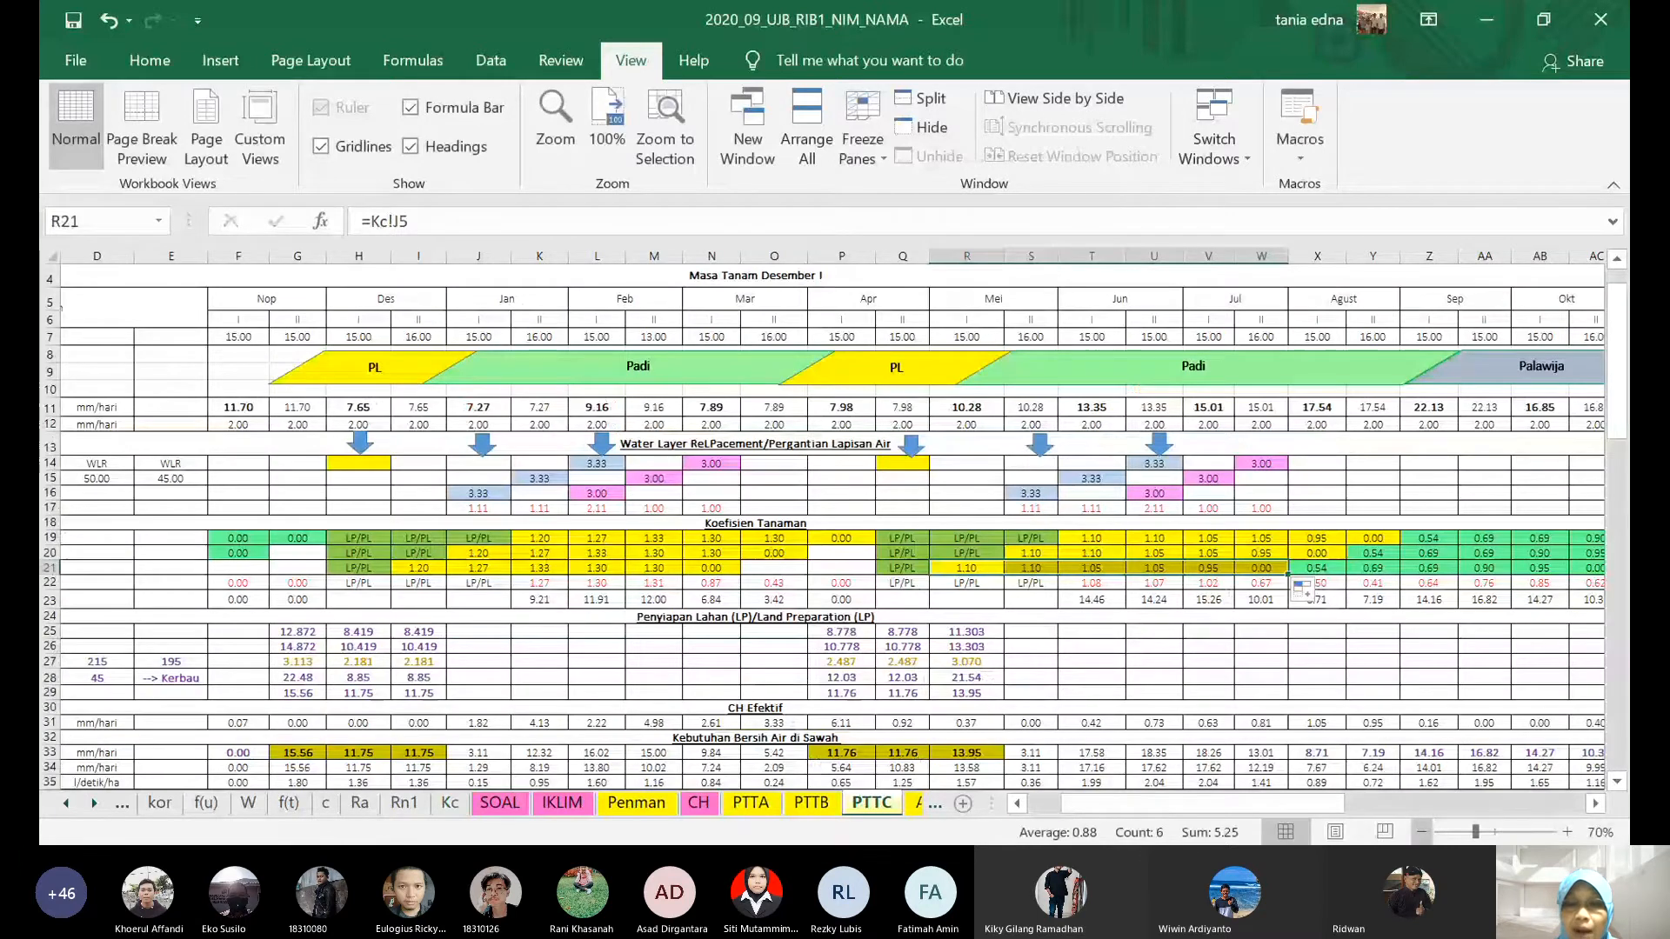
- Link X21 to the Bawang coefficient Kc!E19, fill it across the palawija C3 cells, and point the carry-over cell F19 to AB21
scroll(1096, 559, right, 4)
click(1051, 567)
text(=)
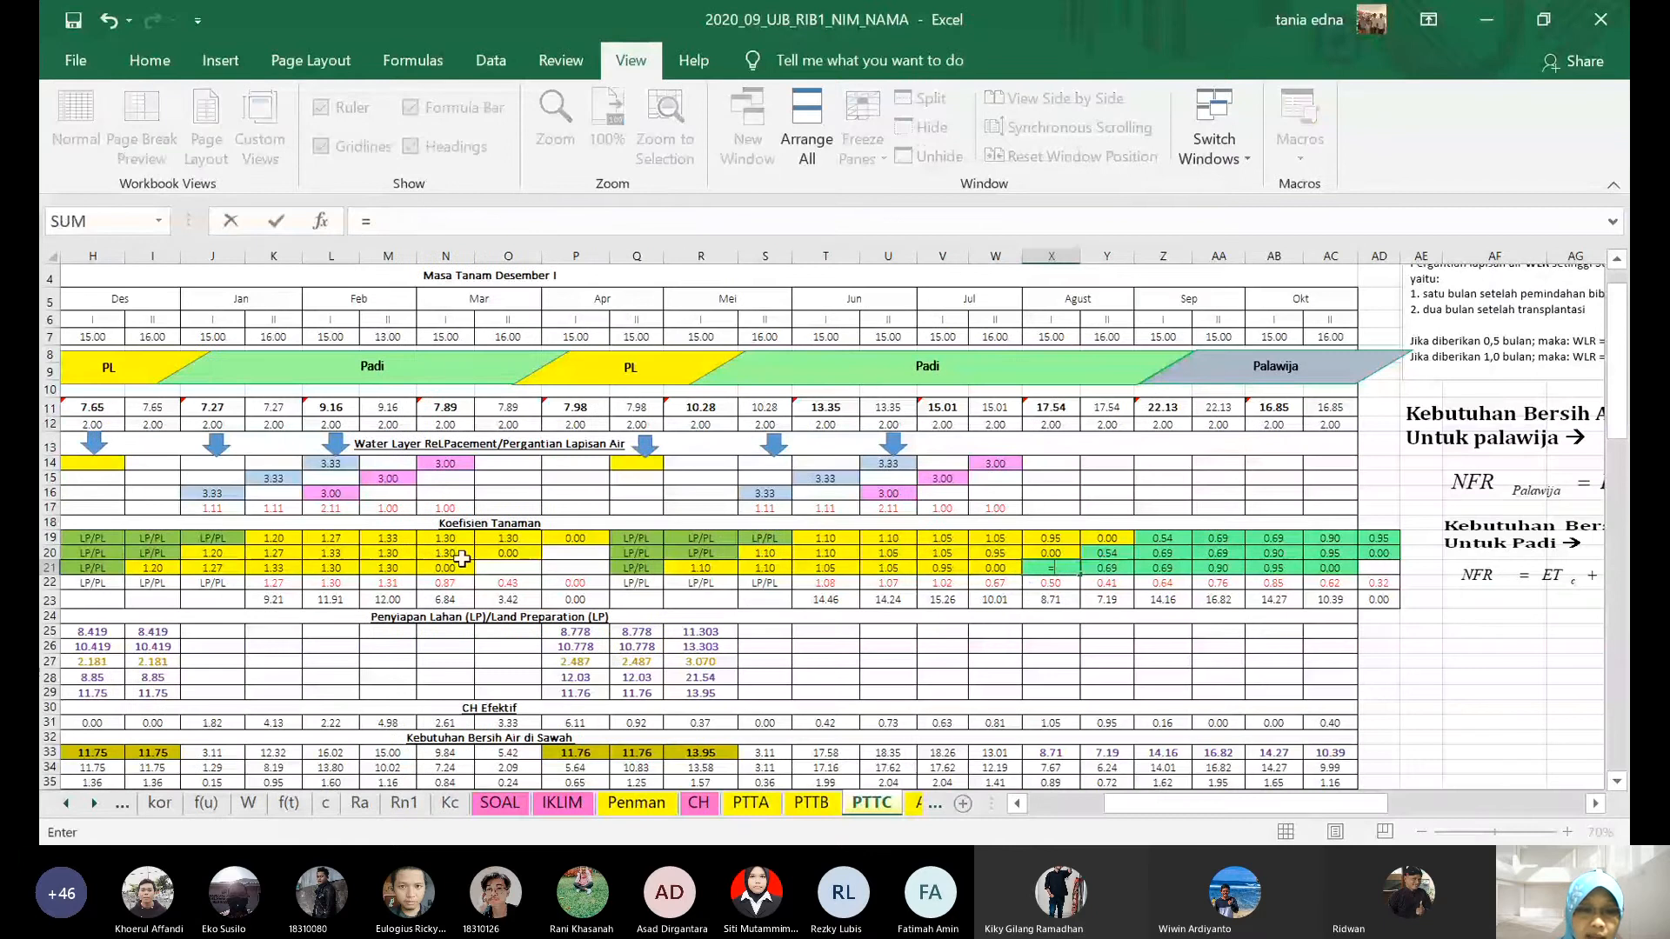
click(449, 802)
click(494, 712)
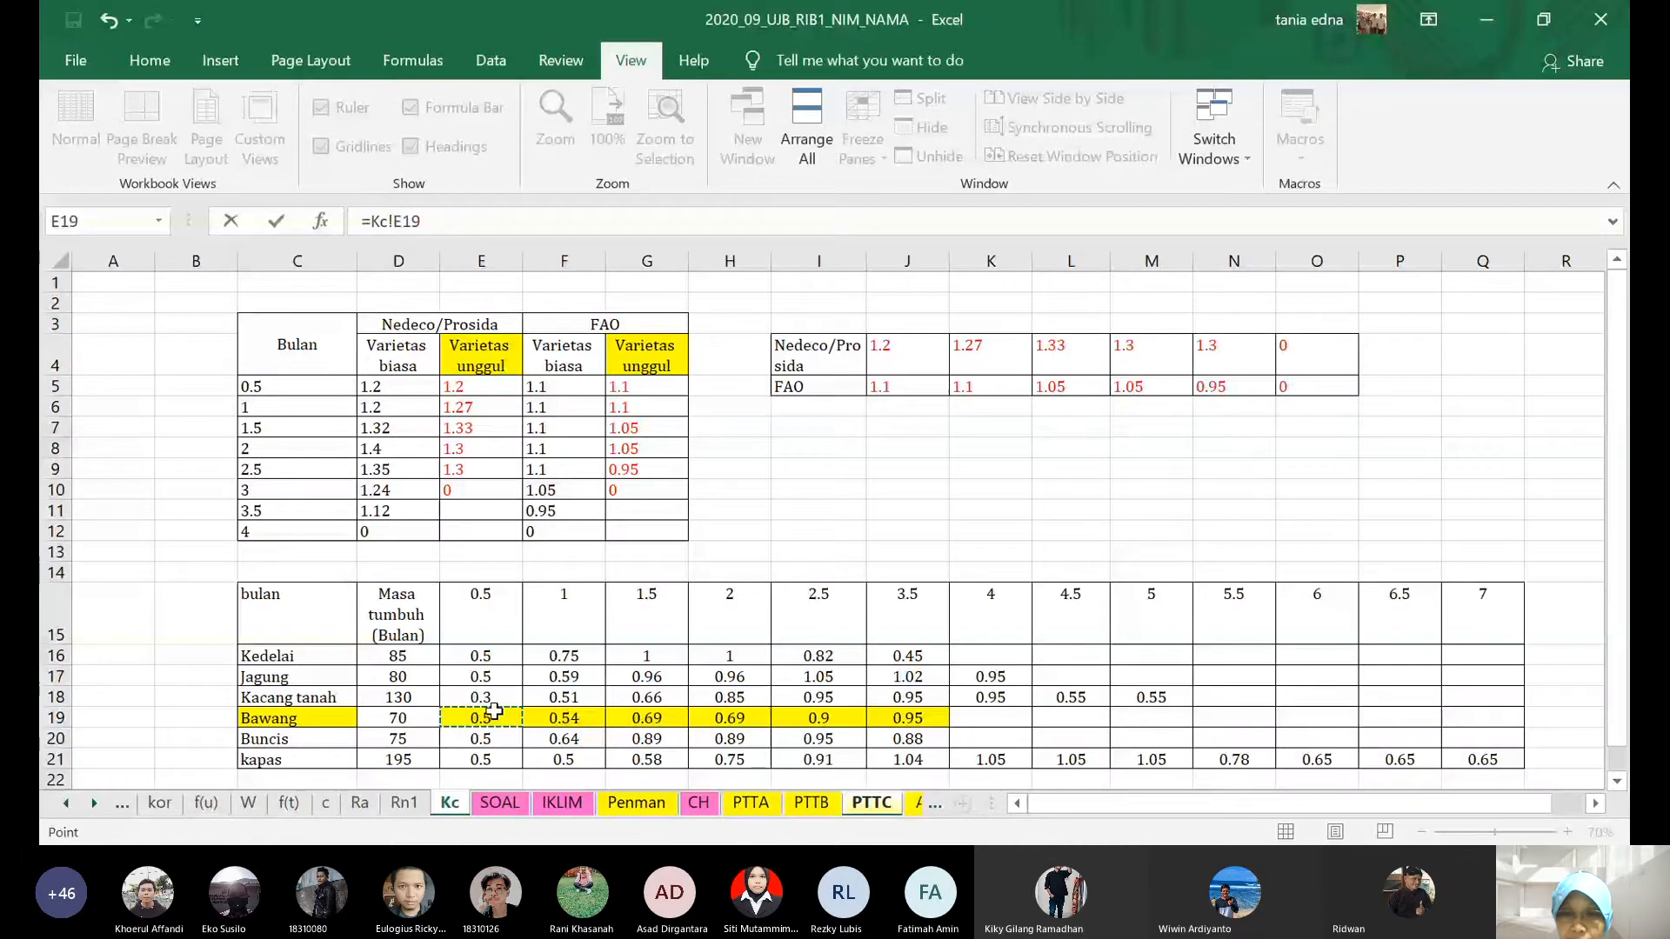
key(Return)
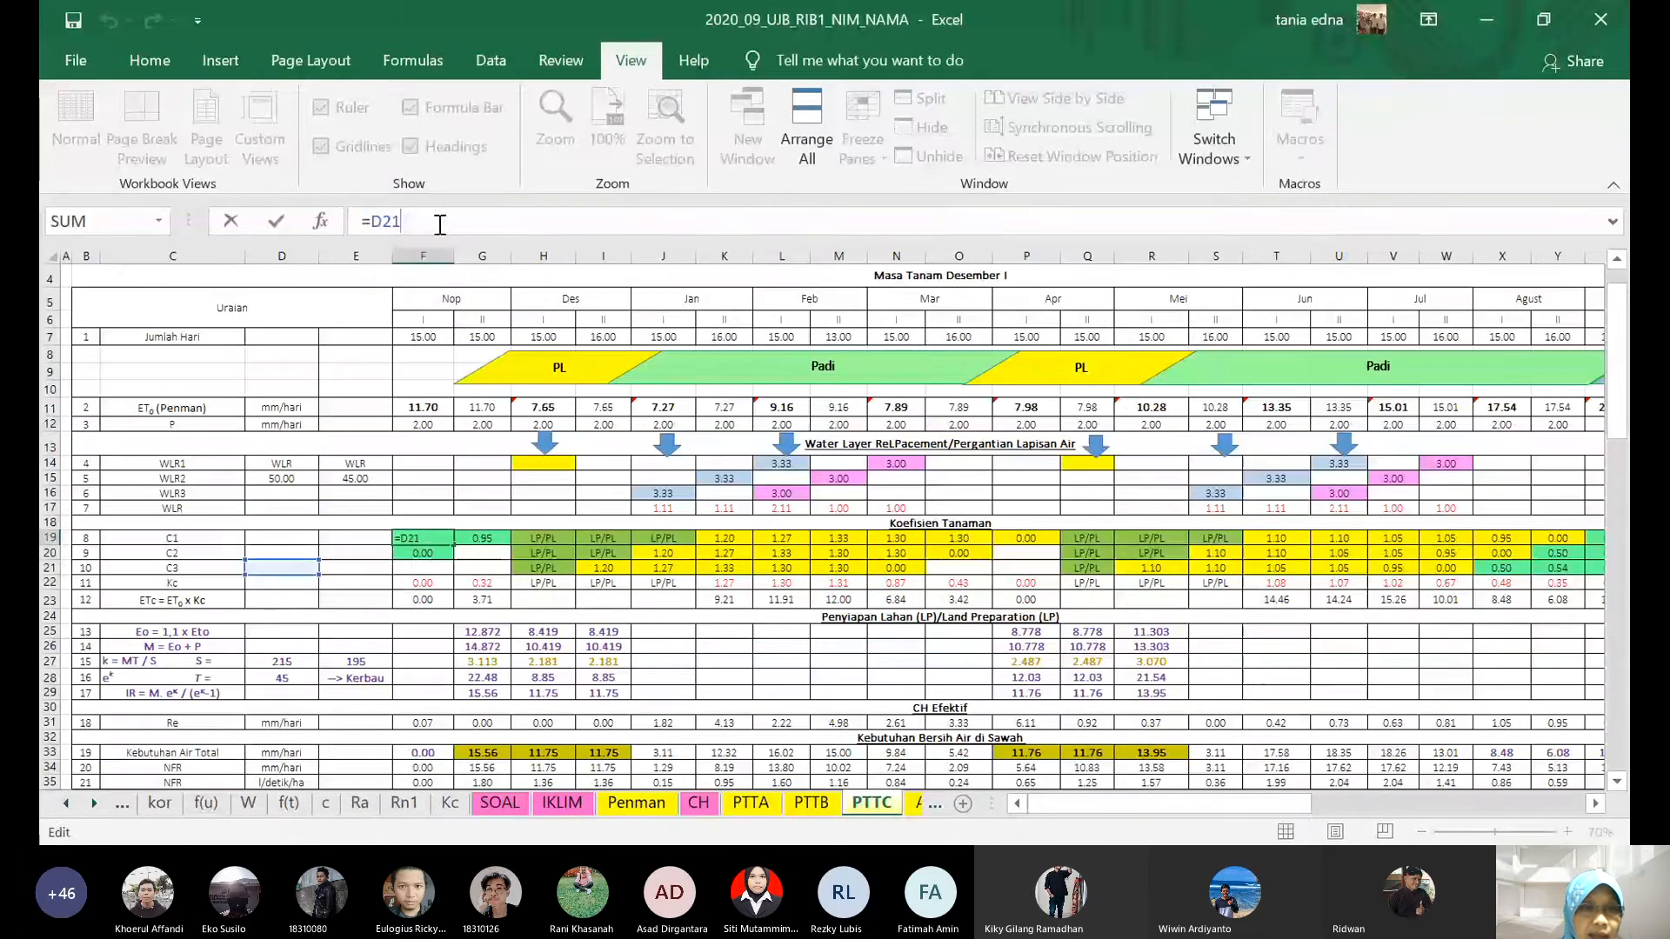
key(Escape)
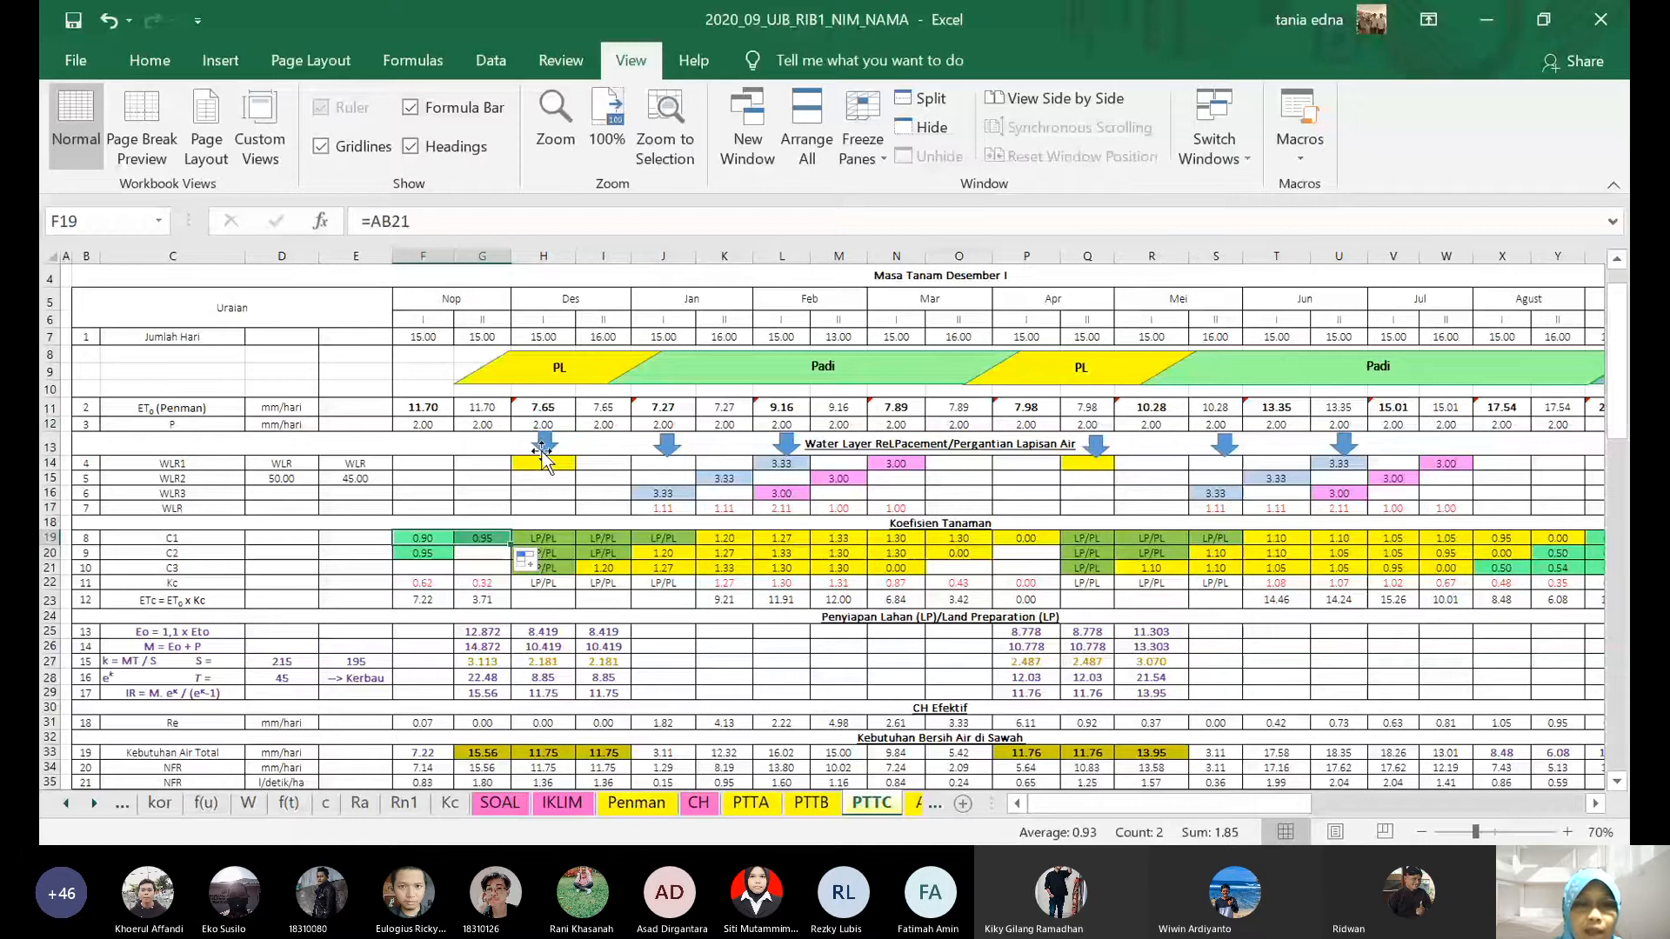
- Copy the water layer replacement block H14:W17 to start at I14, and clear the leftover yellow fill from H14
drag(545, 464, 1451, 506)
key(ctrl+c)
key(Right)
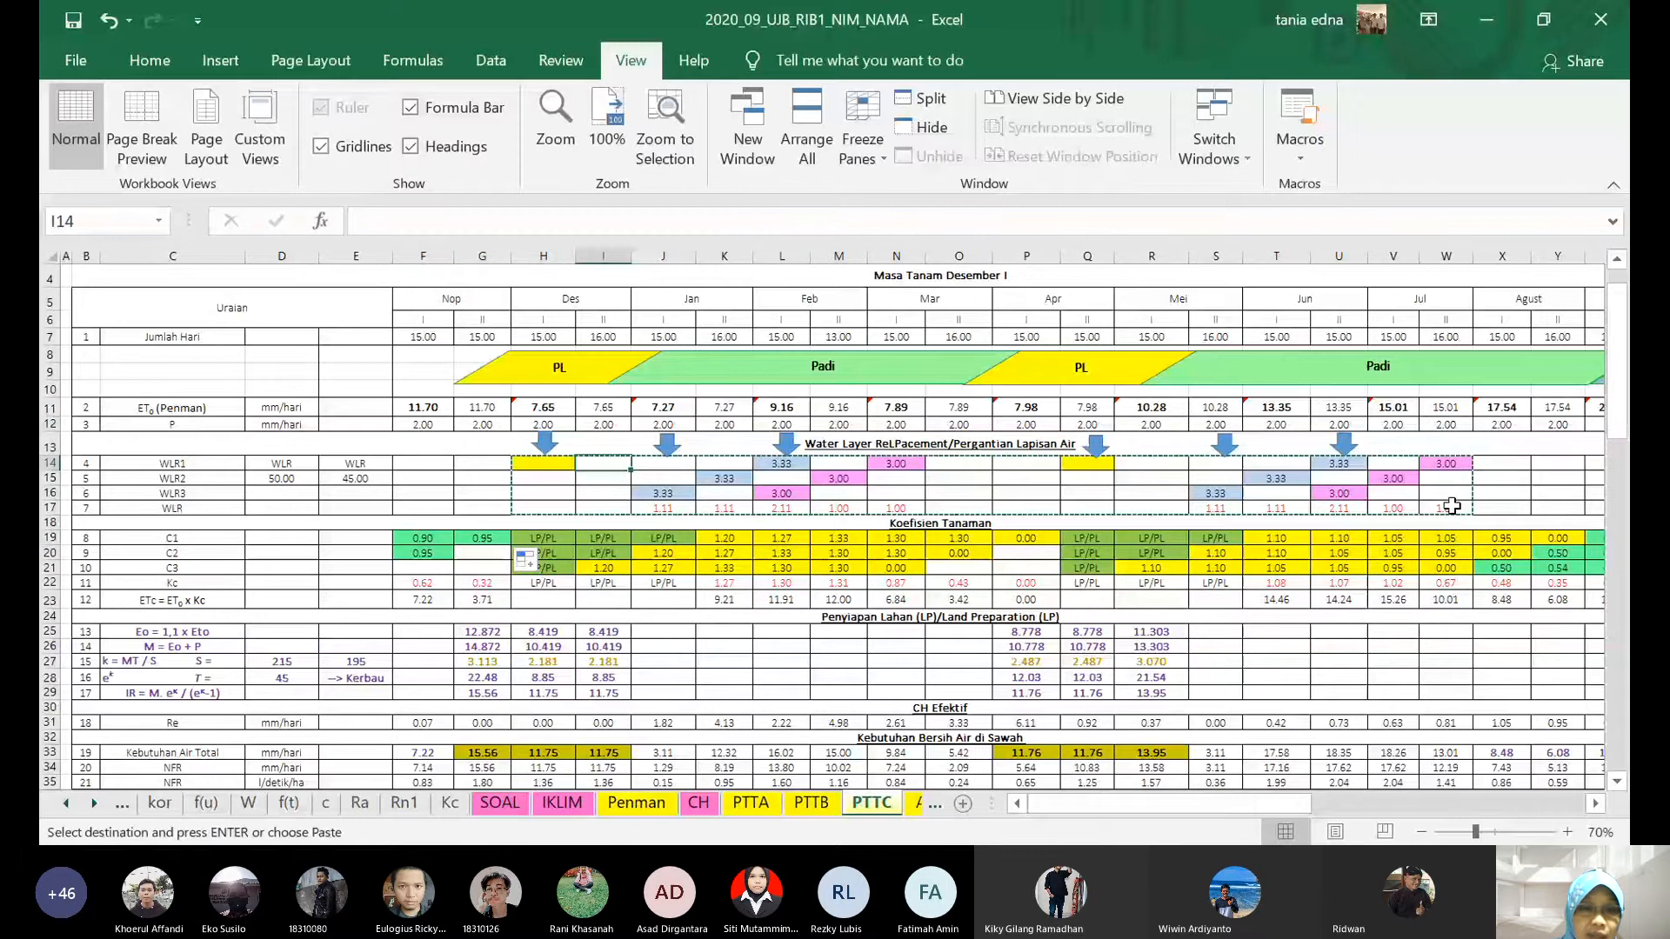
key(Return)
click(567, 484)
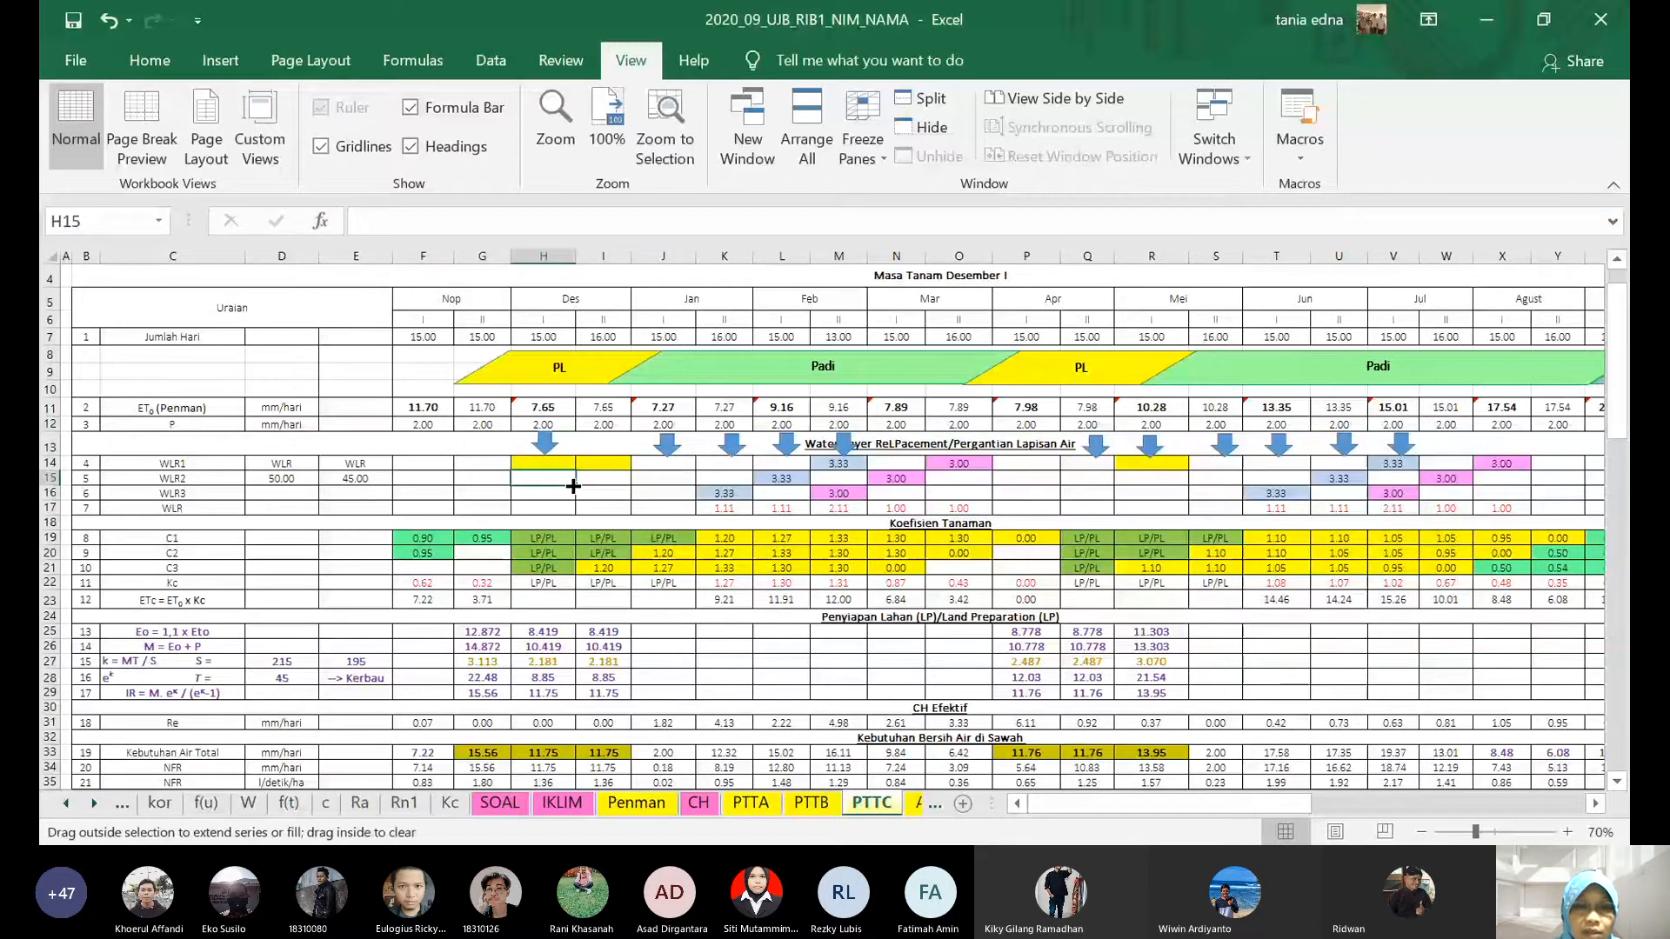
drag(574, 487, 570, 466)
- Move the December I arrow to December II and delete the old arrows above columns J, L, Q, S and U
drag(550, 444, 602, 444)
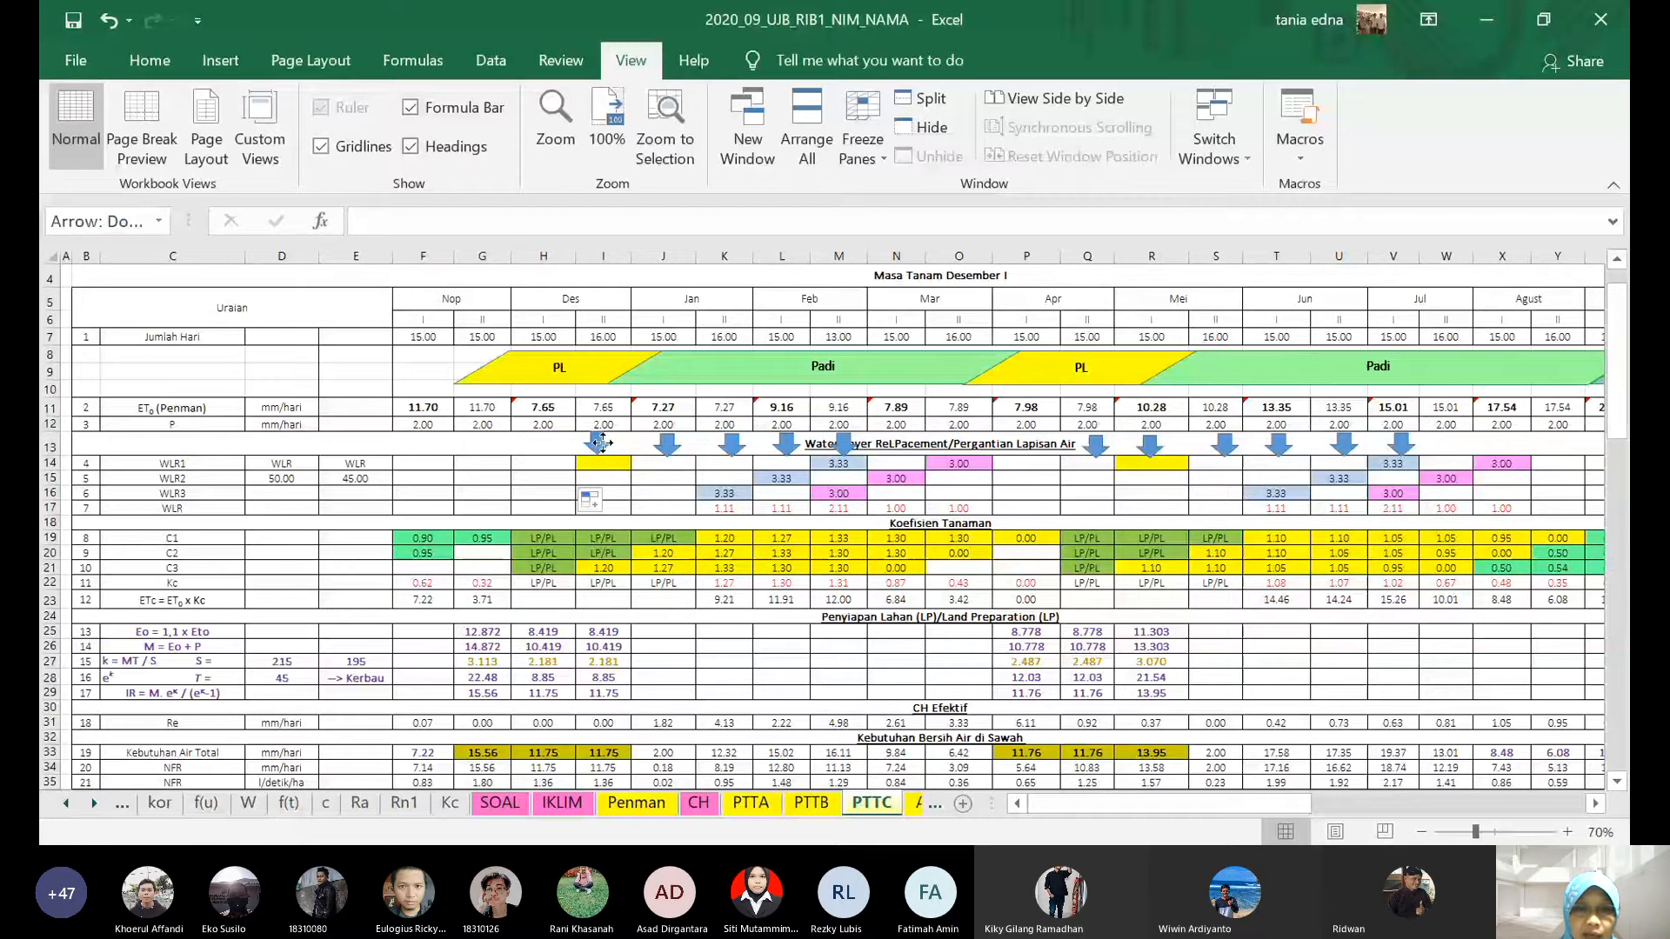
click(667, 443)
ctrl+click(791, 442)
key(Delete)
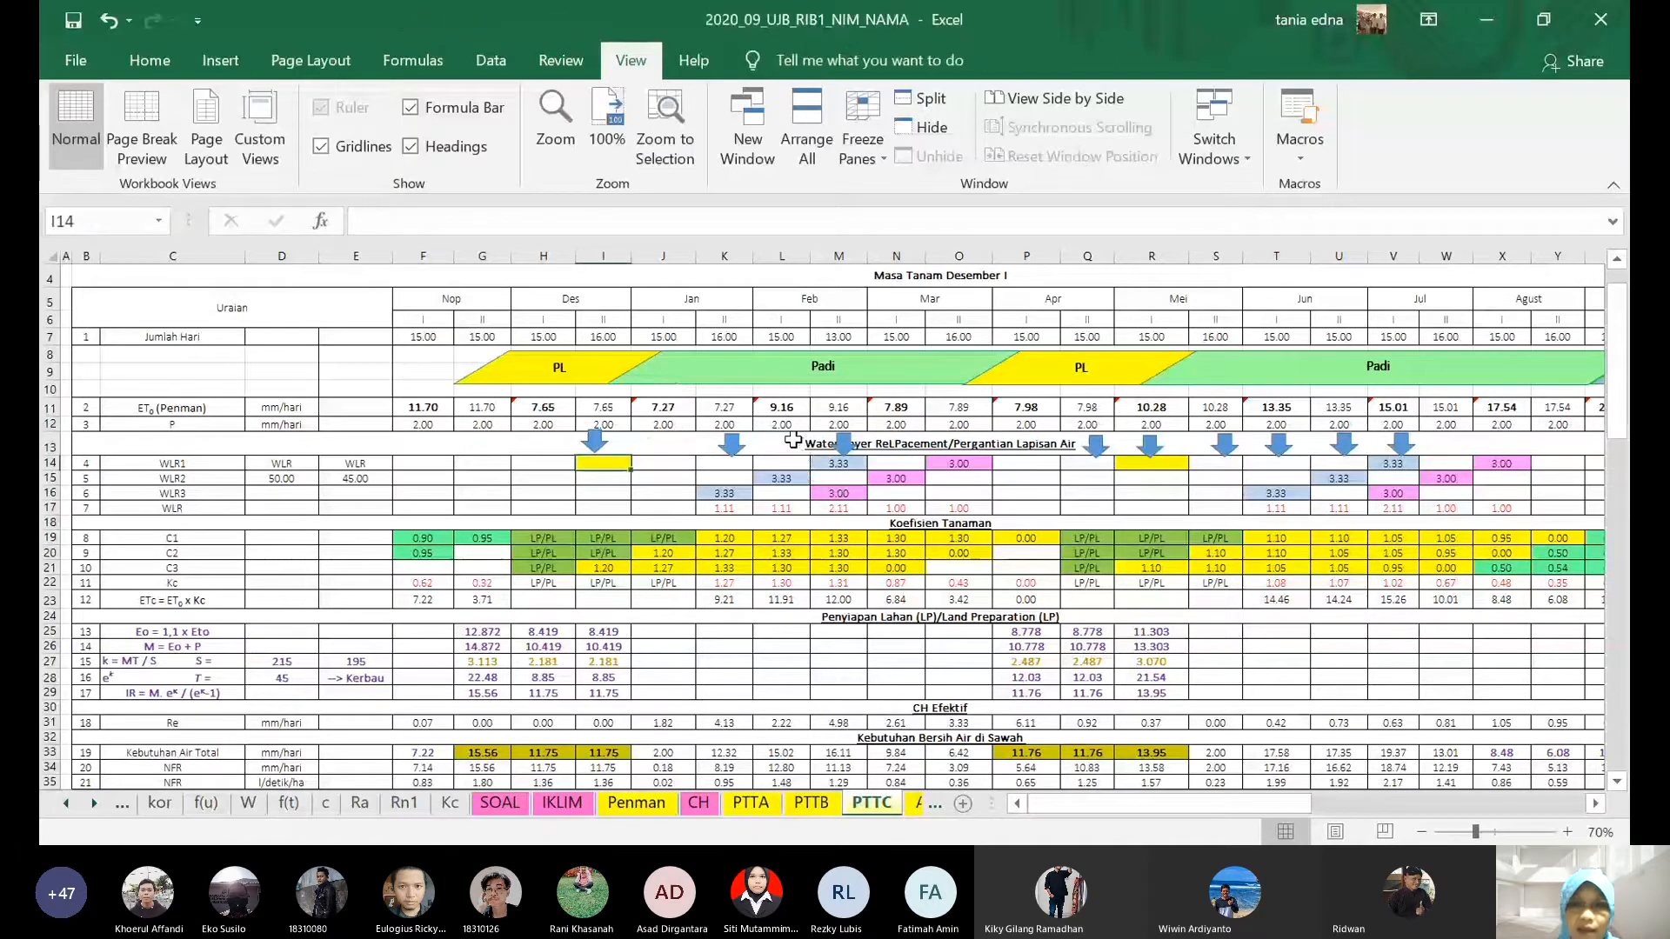
click(1097, 443)
key(Delete)
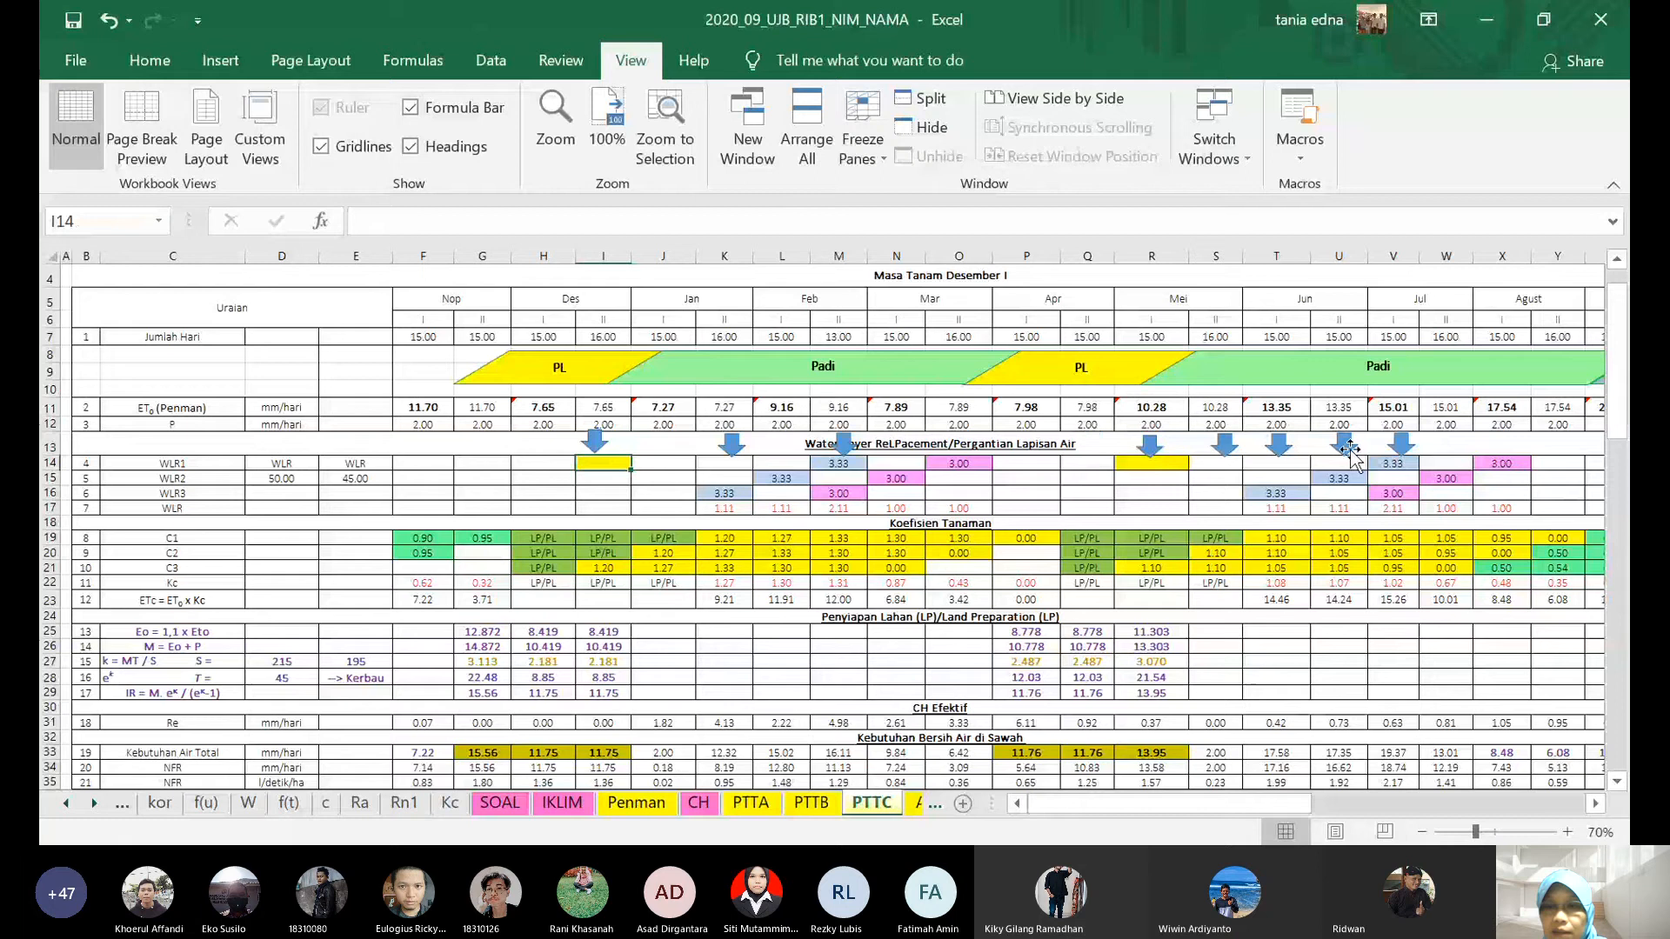
click(1226, 445)
ctrl+click(1344, 445)
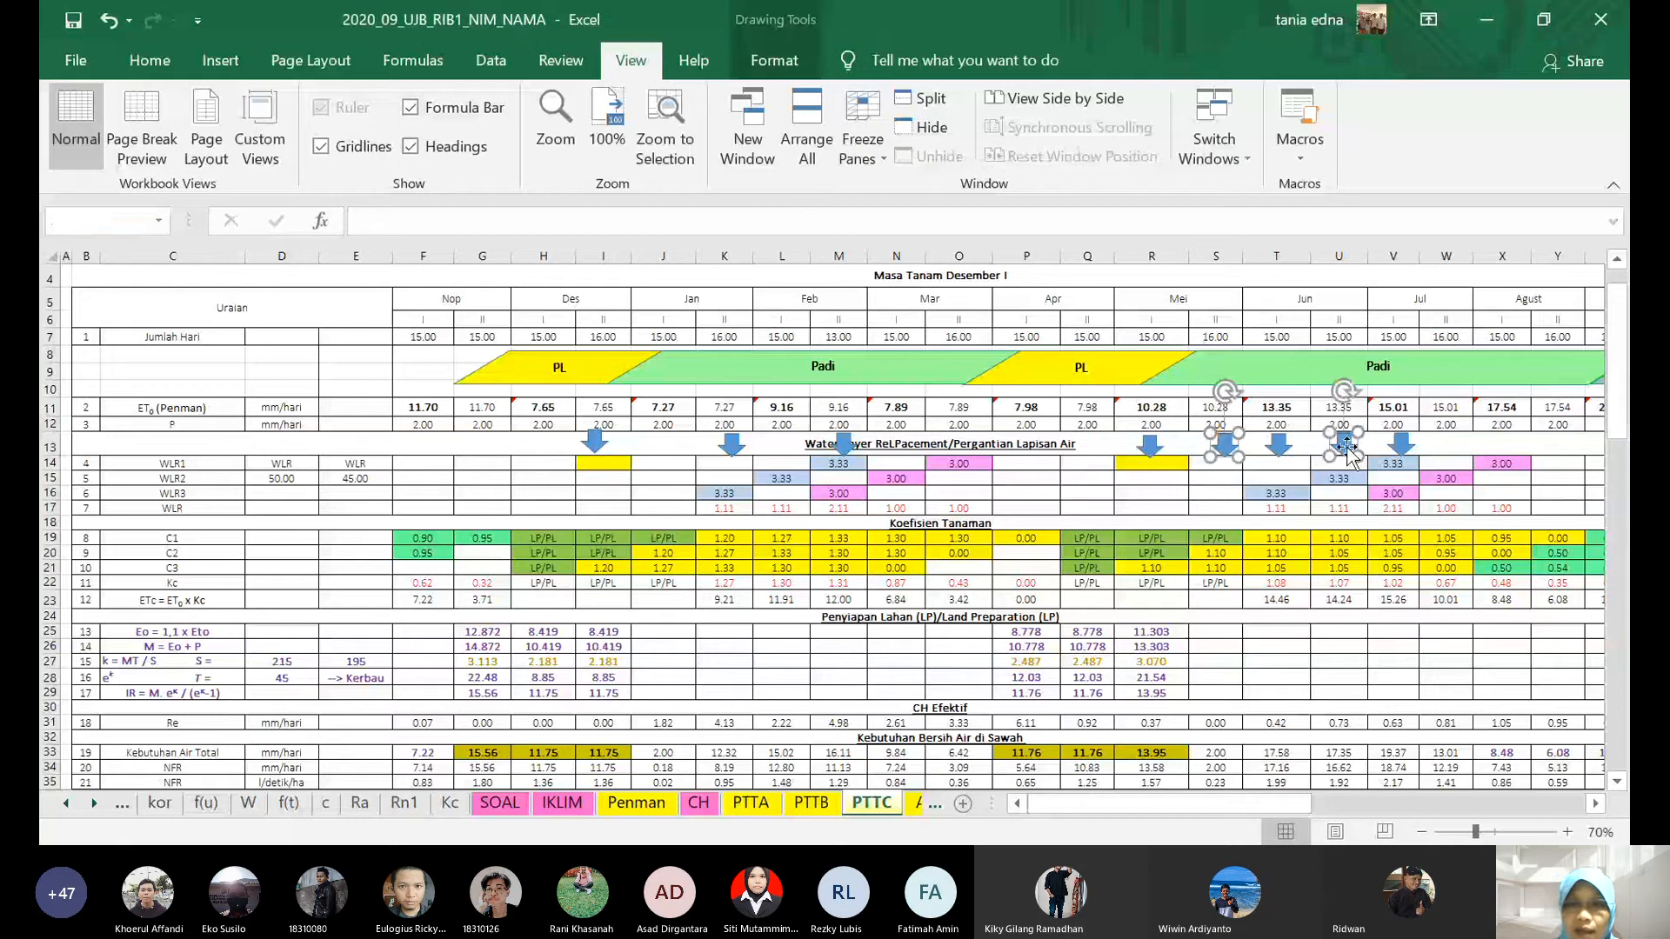
key(Delete)
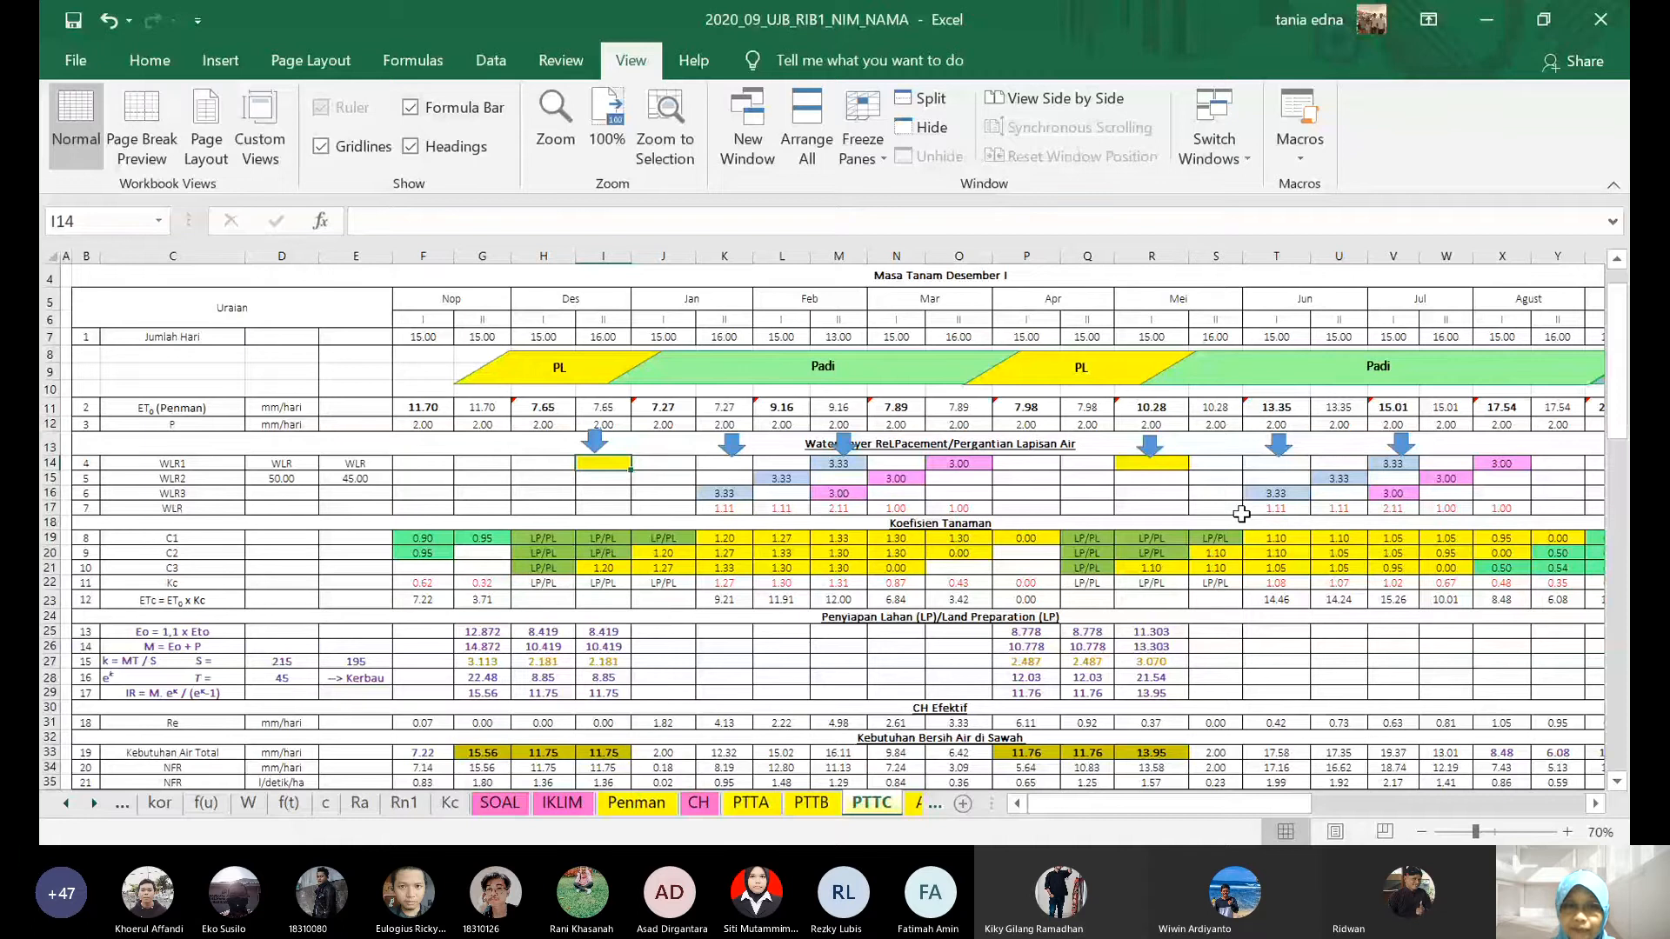
- Copy the land preparation block G25:R29 one half-month later to start at H25, and clear G25:G29
scroll(1242, 514, down, 1)
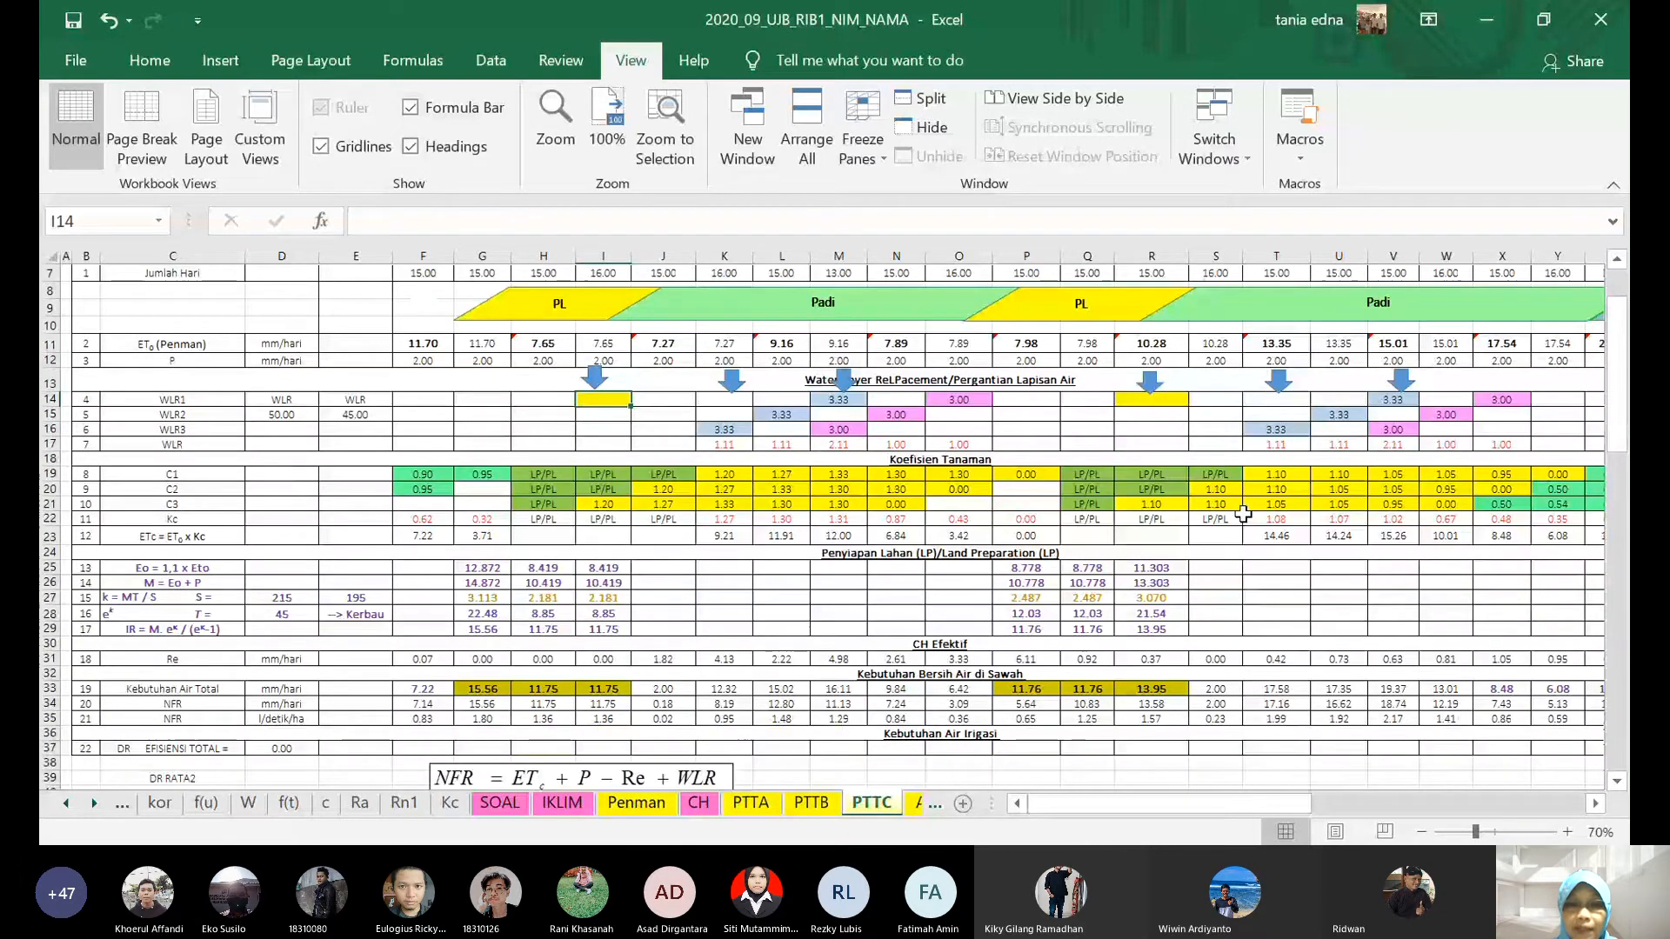
drag(478, 567, 1164, 626)
key(ctrl+c)
key(Right)
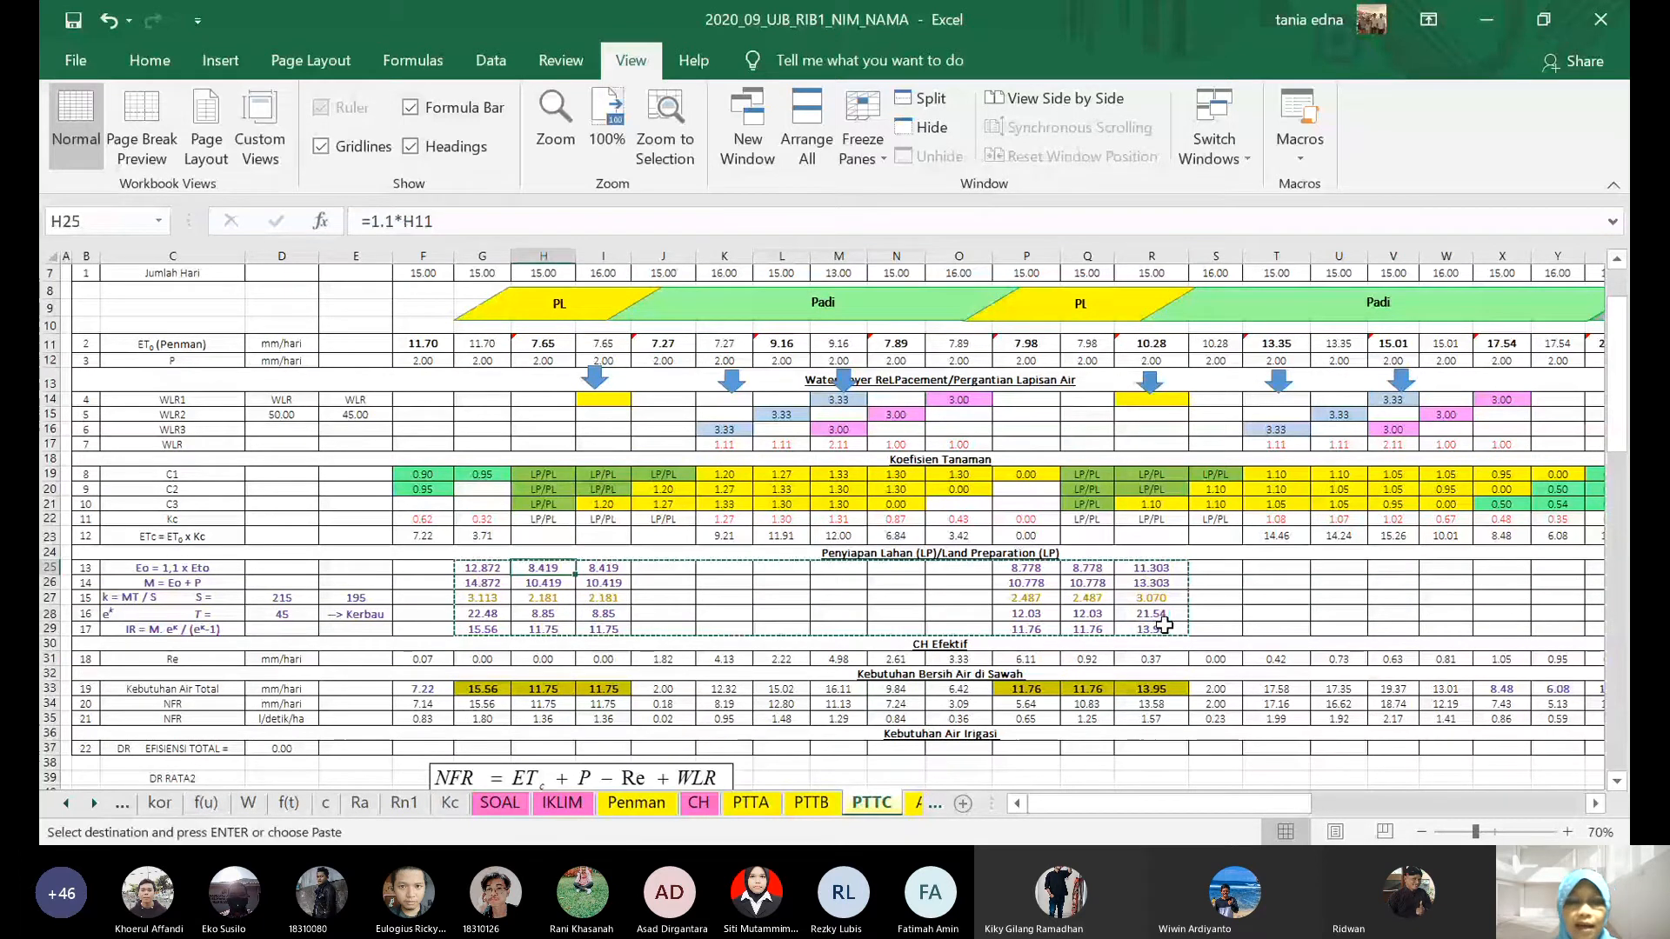
key(ctrl+v)
drag(482, 568, 490, 627)
key(Delete)
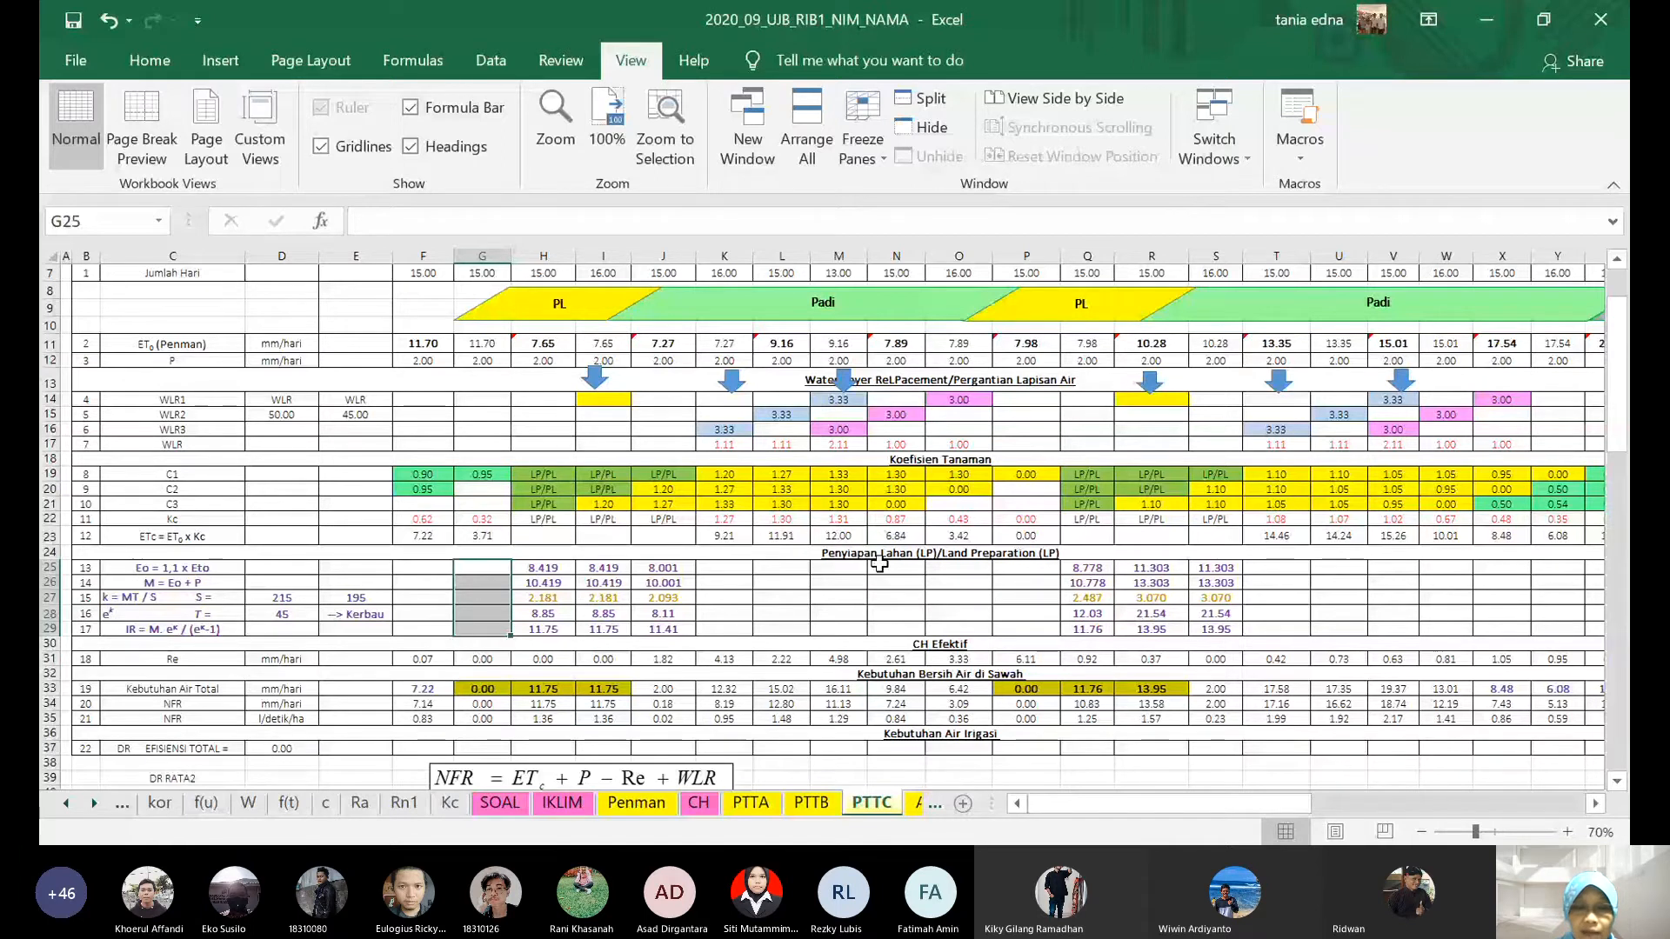
- Copy the total water requirement cells G33:AC33 and paste them one half-month later, starting at H33
drag(482, 689, 1523, 689)
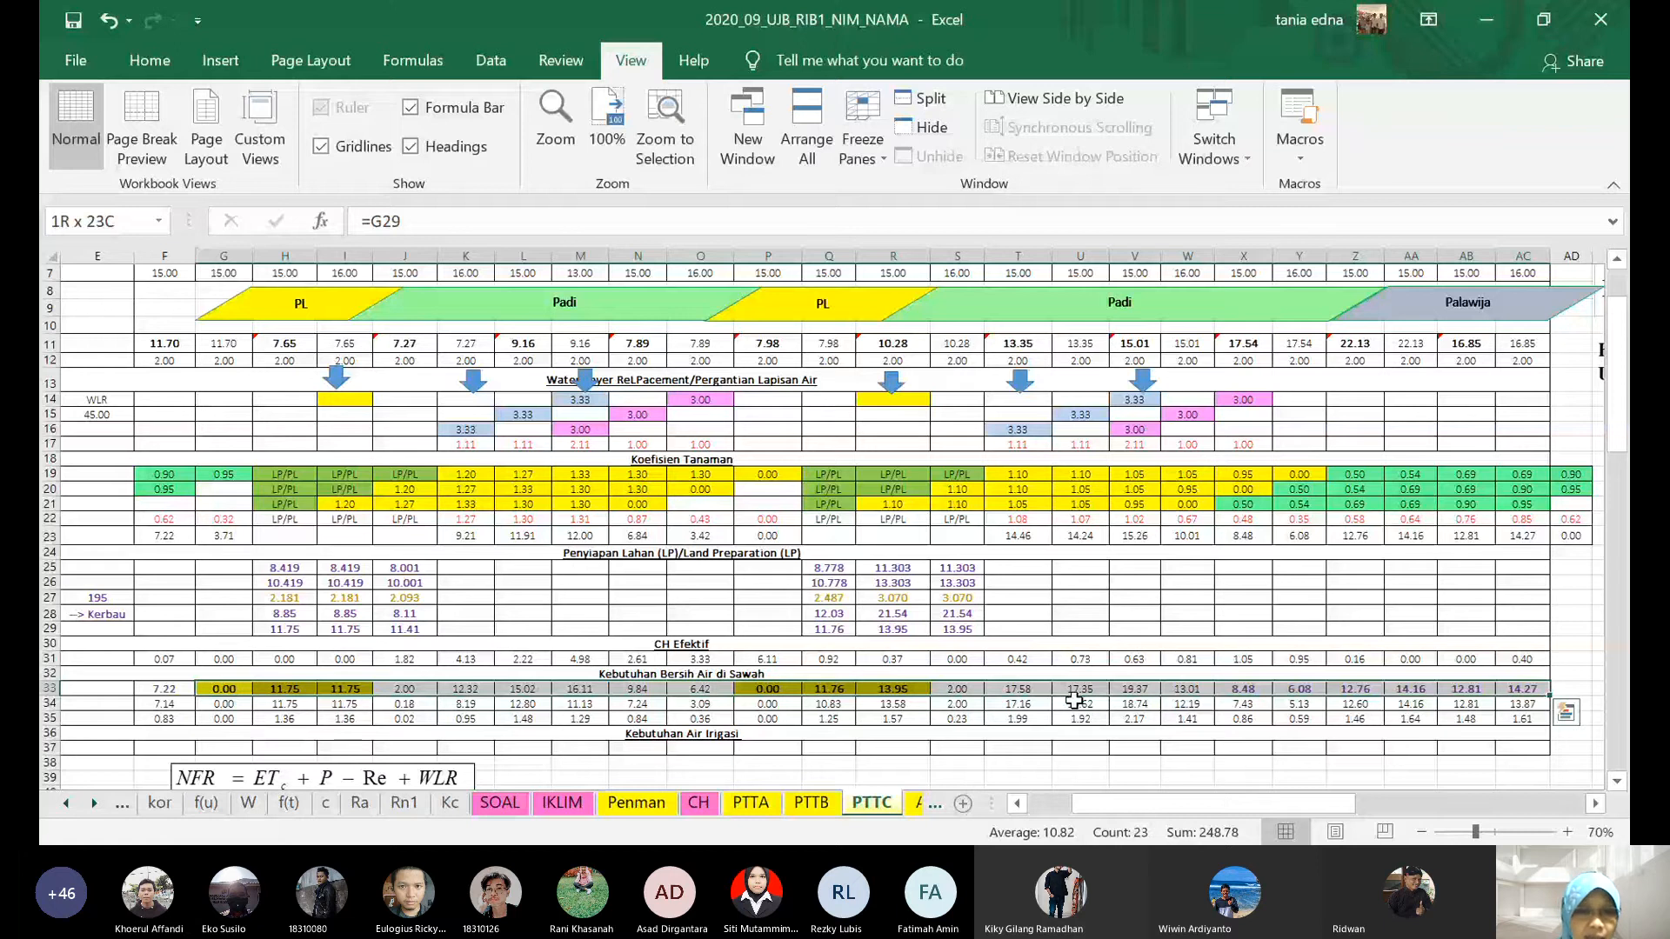
key(ctrl+c)
scroll(1075, 701, left, 4)
click(552, 688)
key(Return)
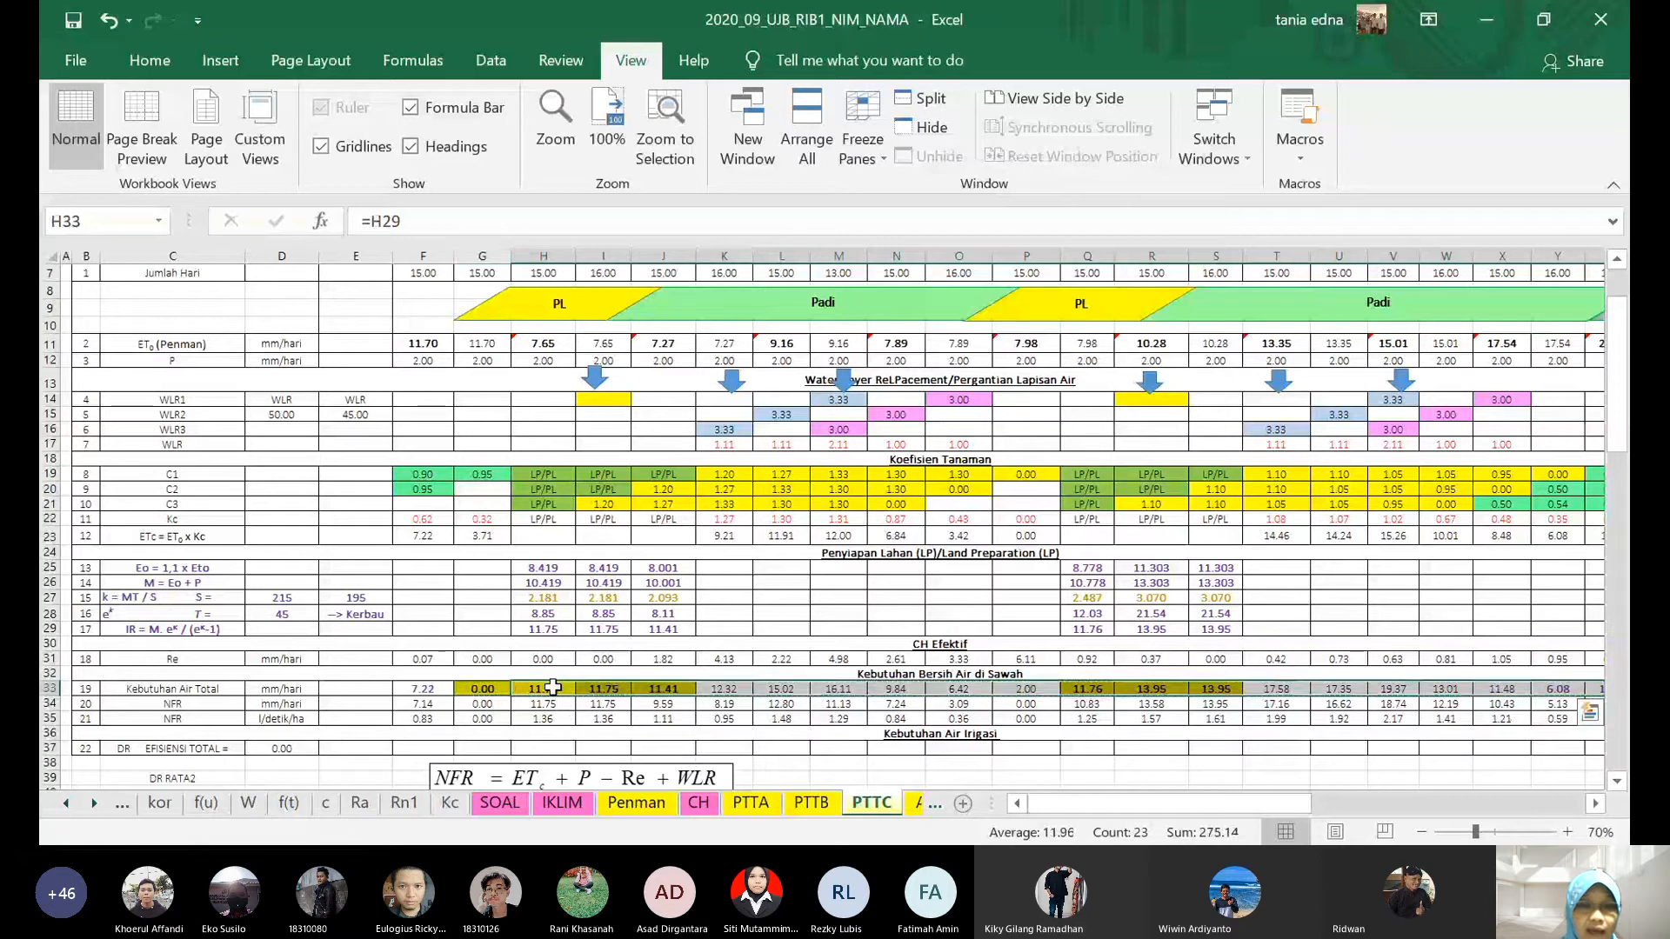
- Fill the total water requirement formula from F33 into G33
key(Left)
key(Left)
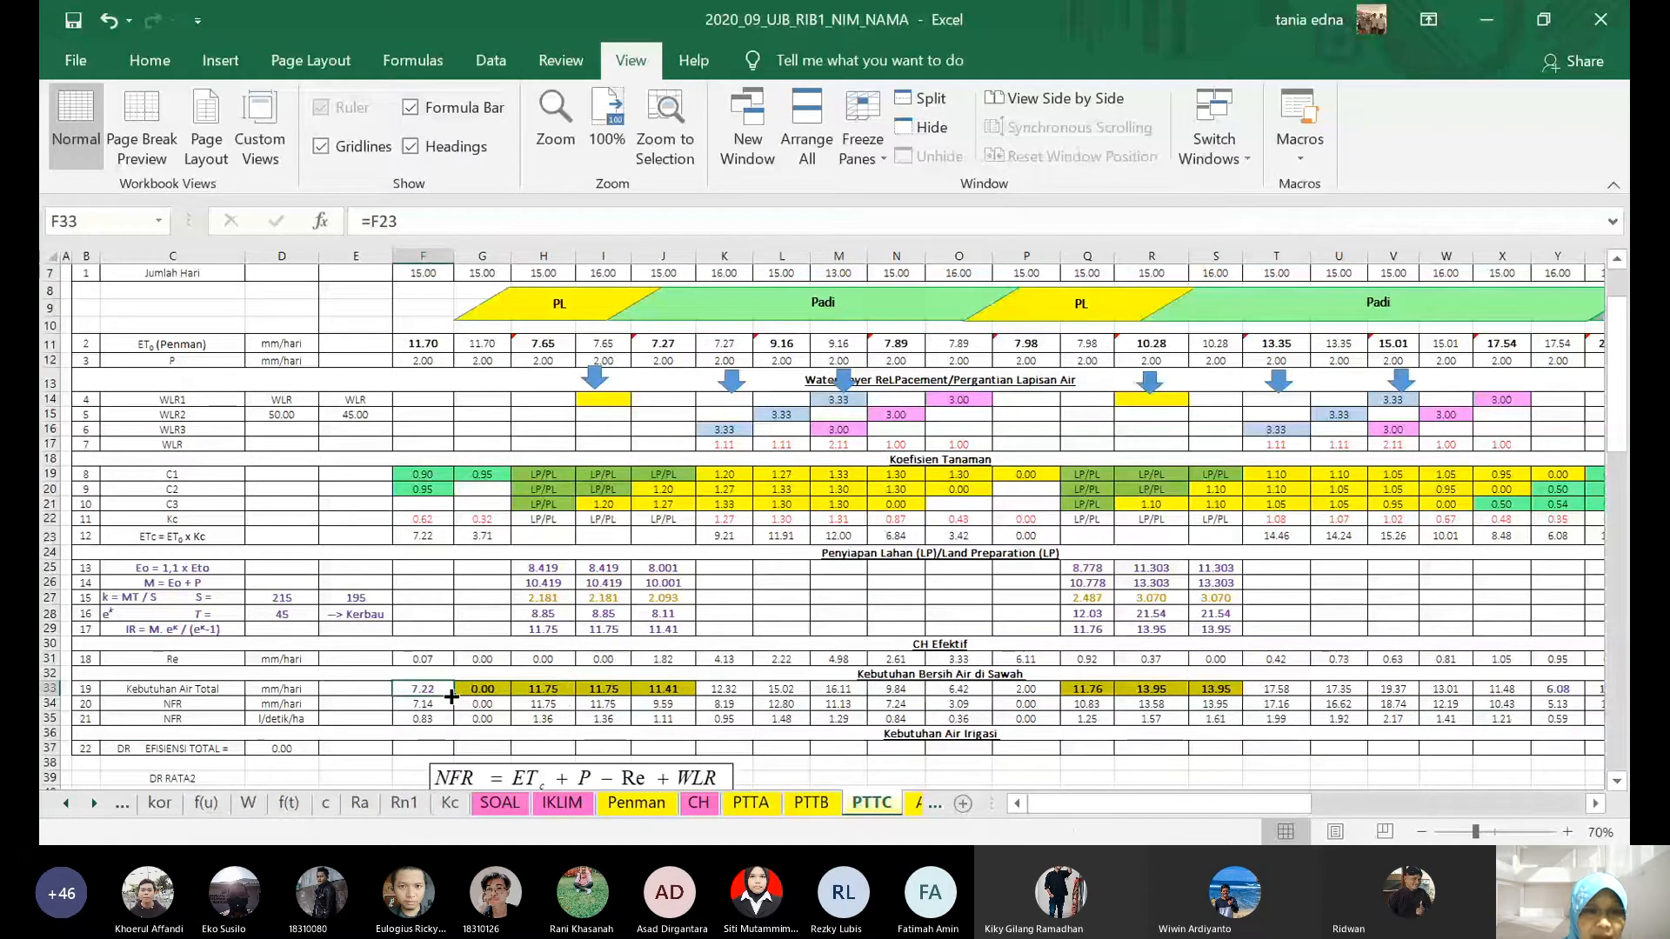
drag(454, 696, 492, 695)
- Check the total water requirement formulas in row 33 for the palawija, land preparation and rice periods
click(410, 687)
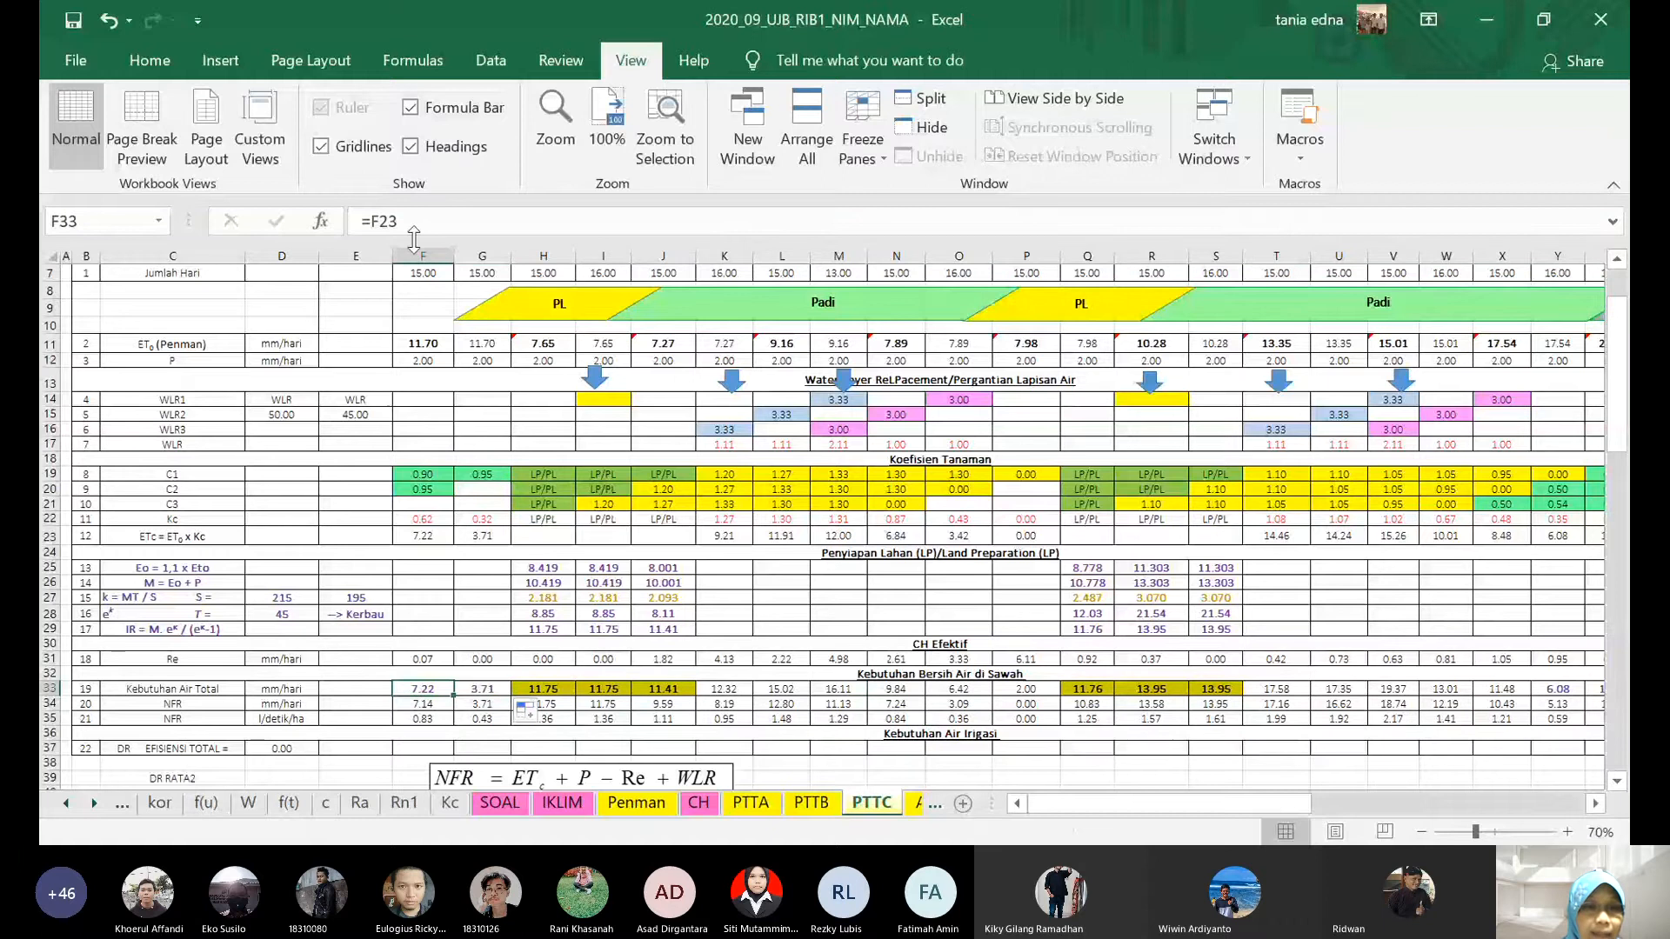
click(437, 223)
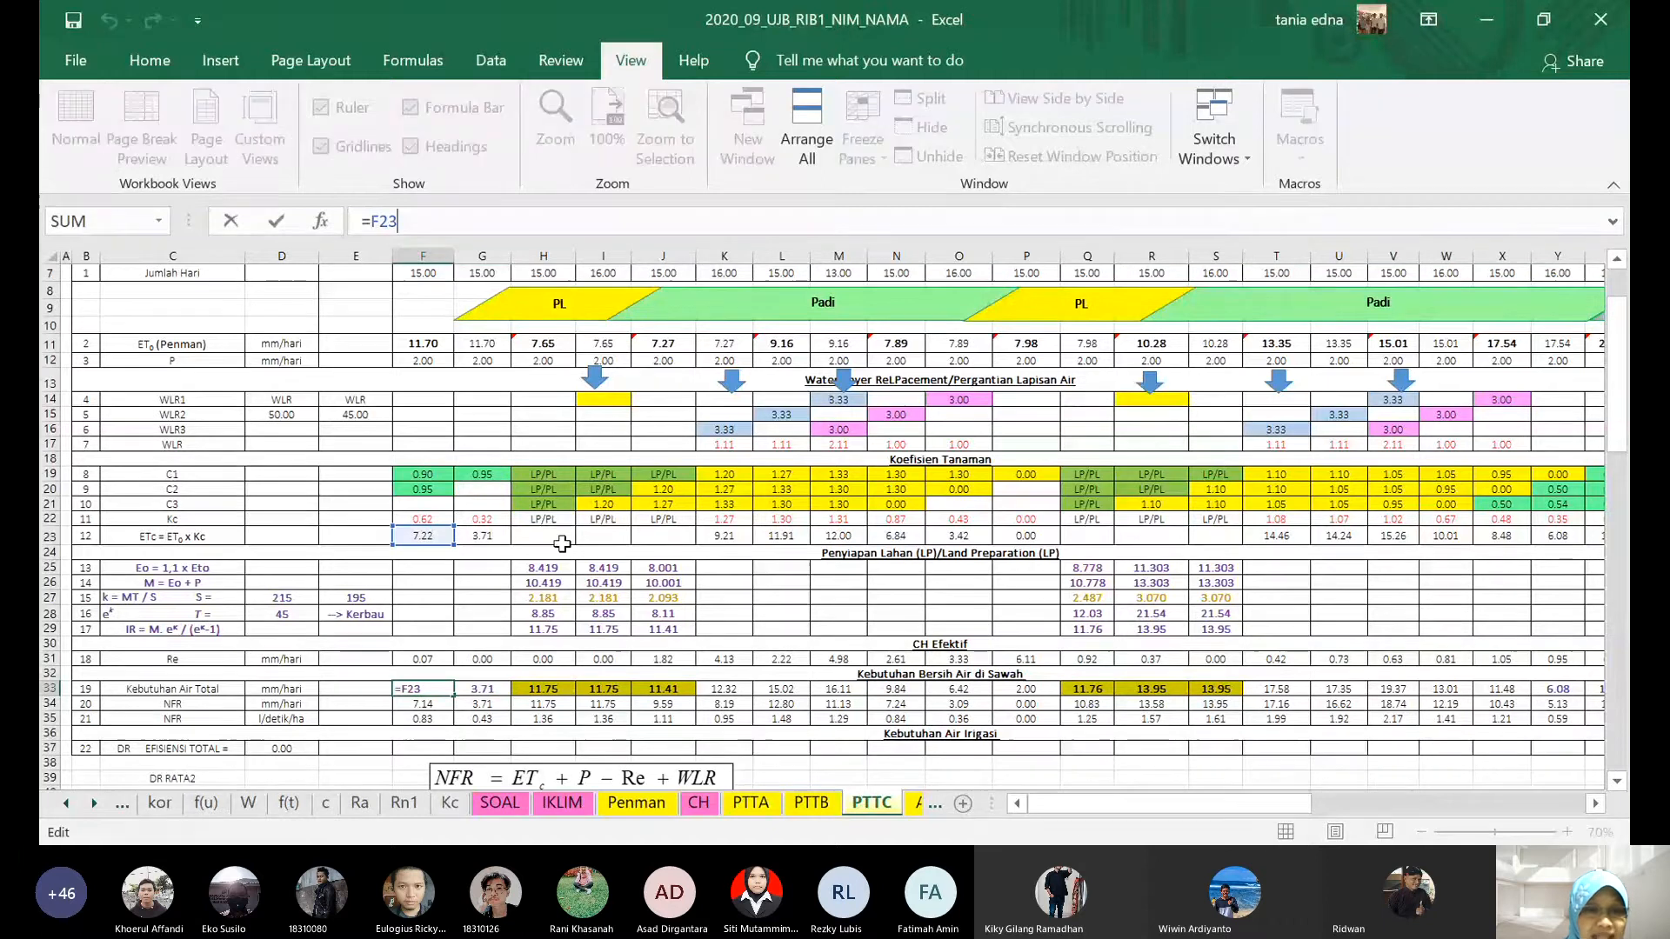
key(Escape)
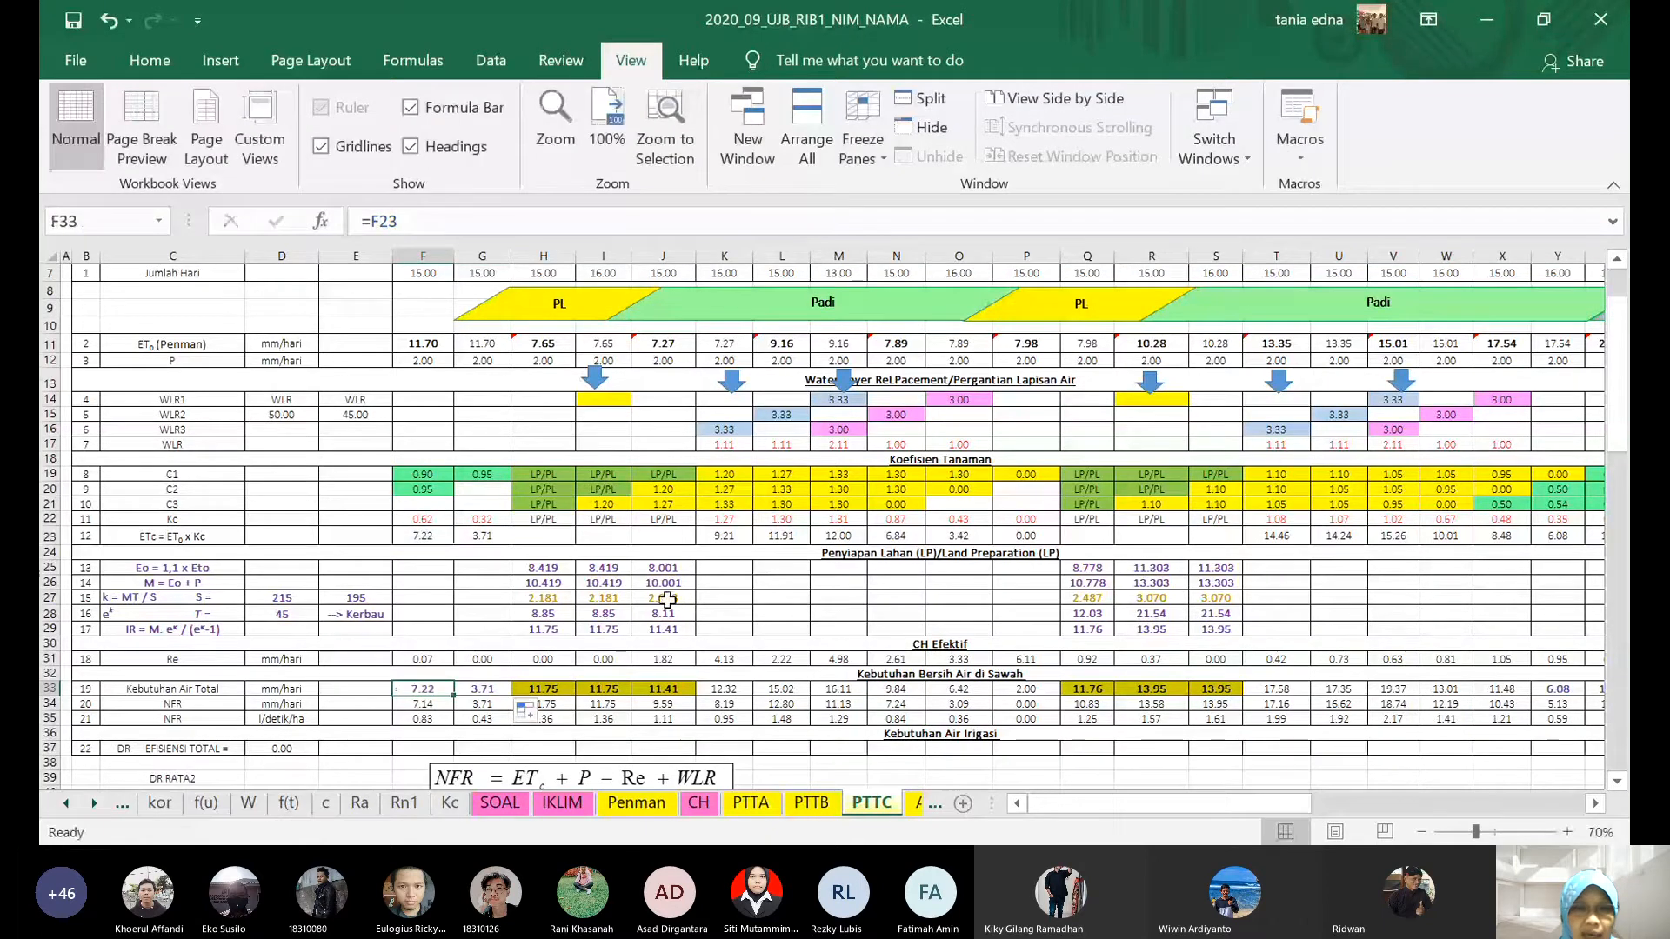
click(667, 689)
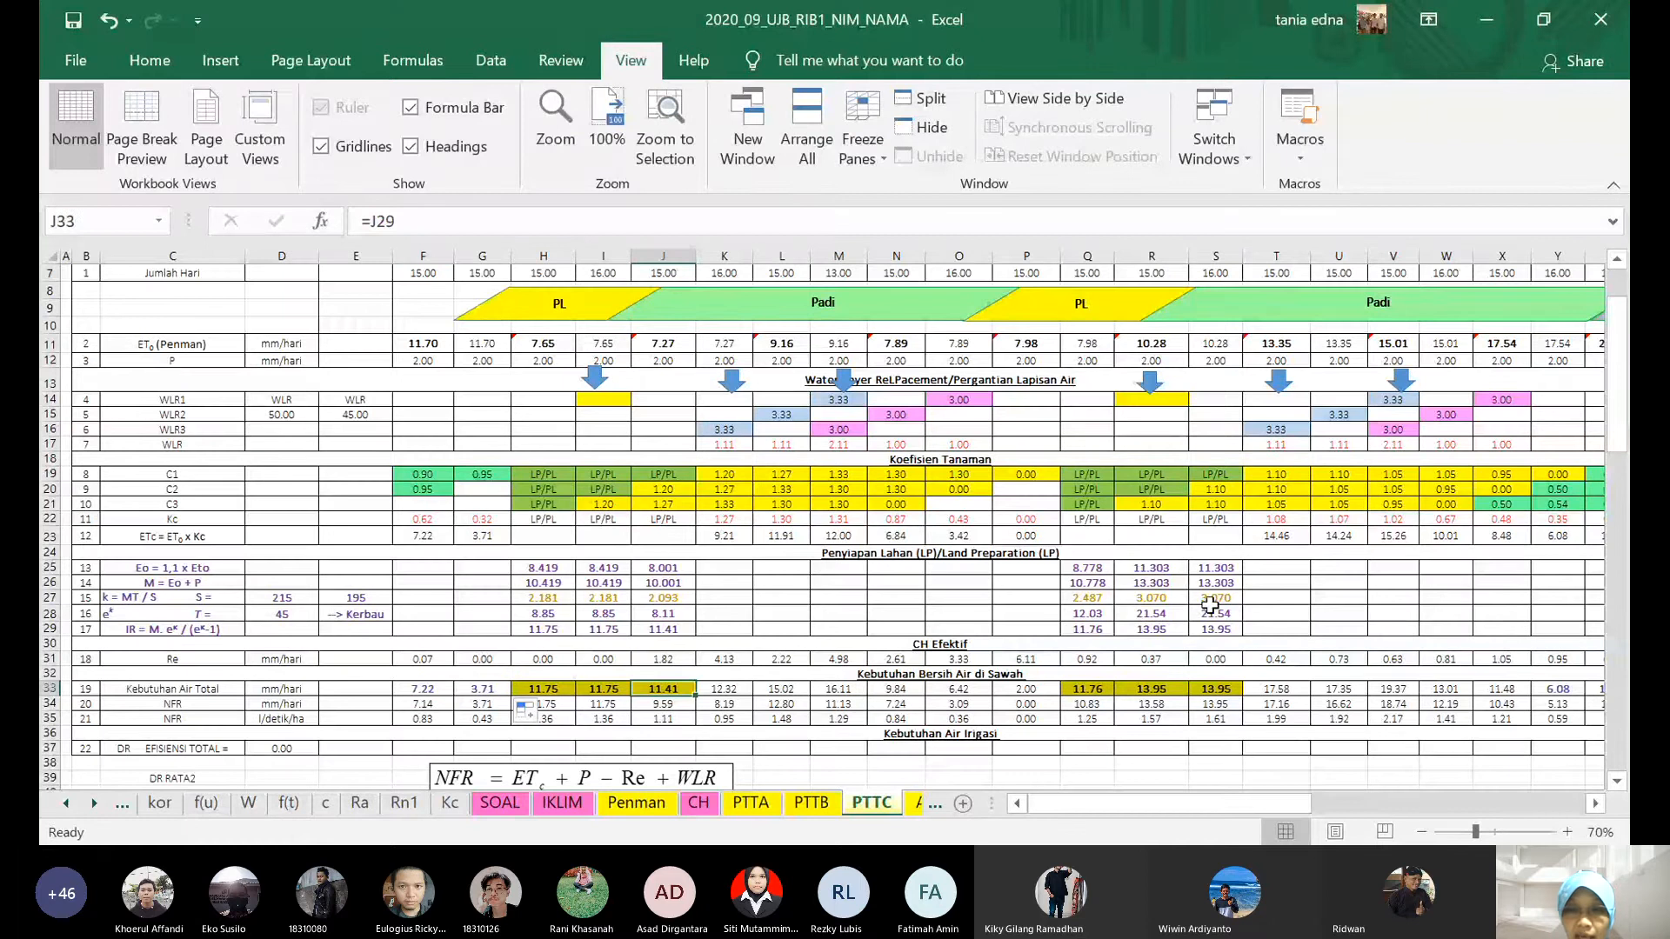
click(1233, 686)
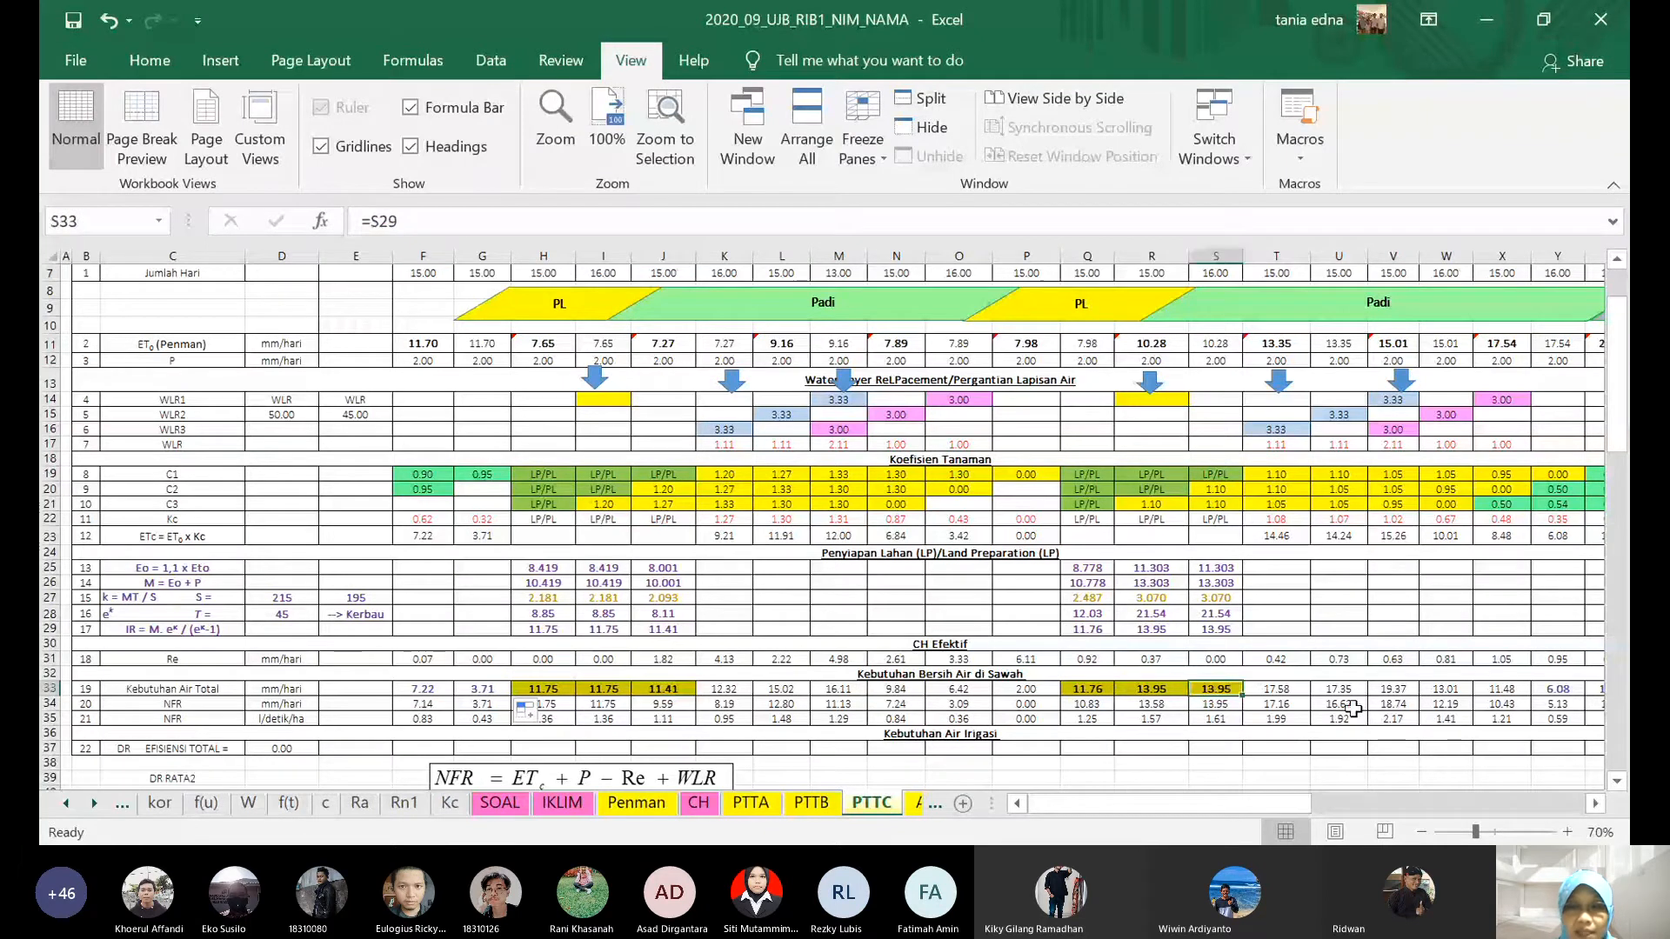
click(741, 689)
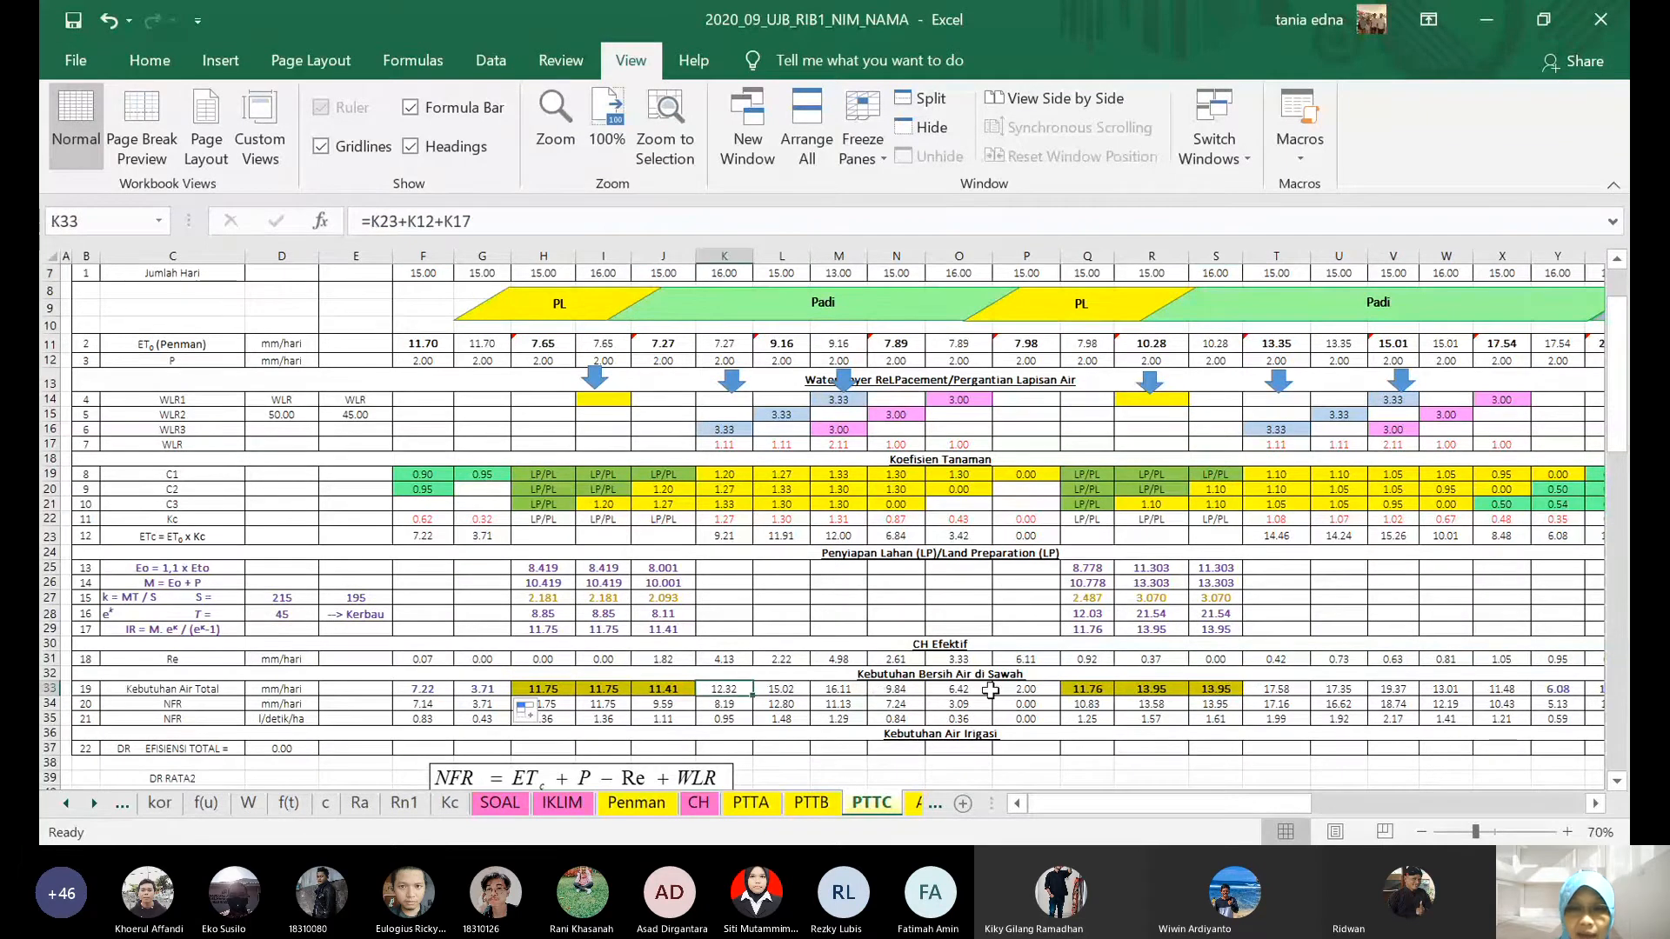
click(1091, 689)
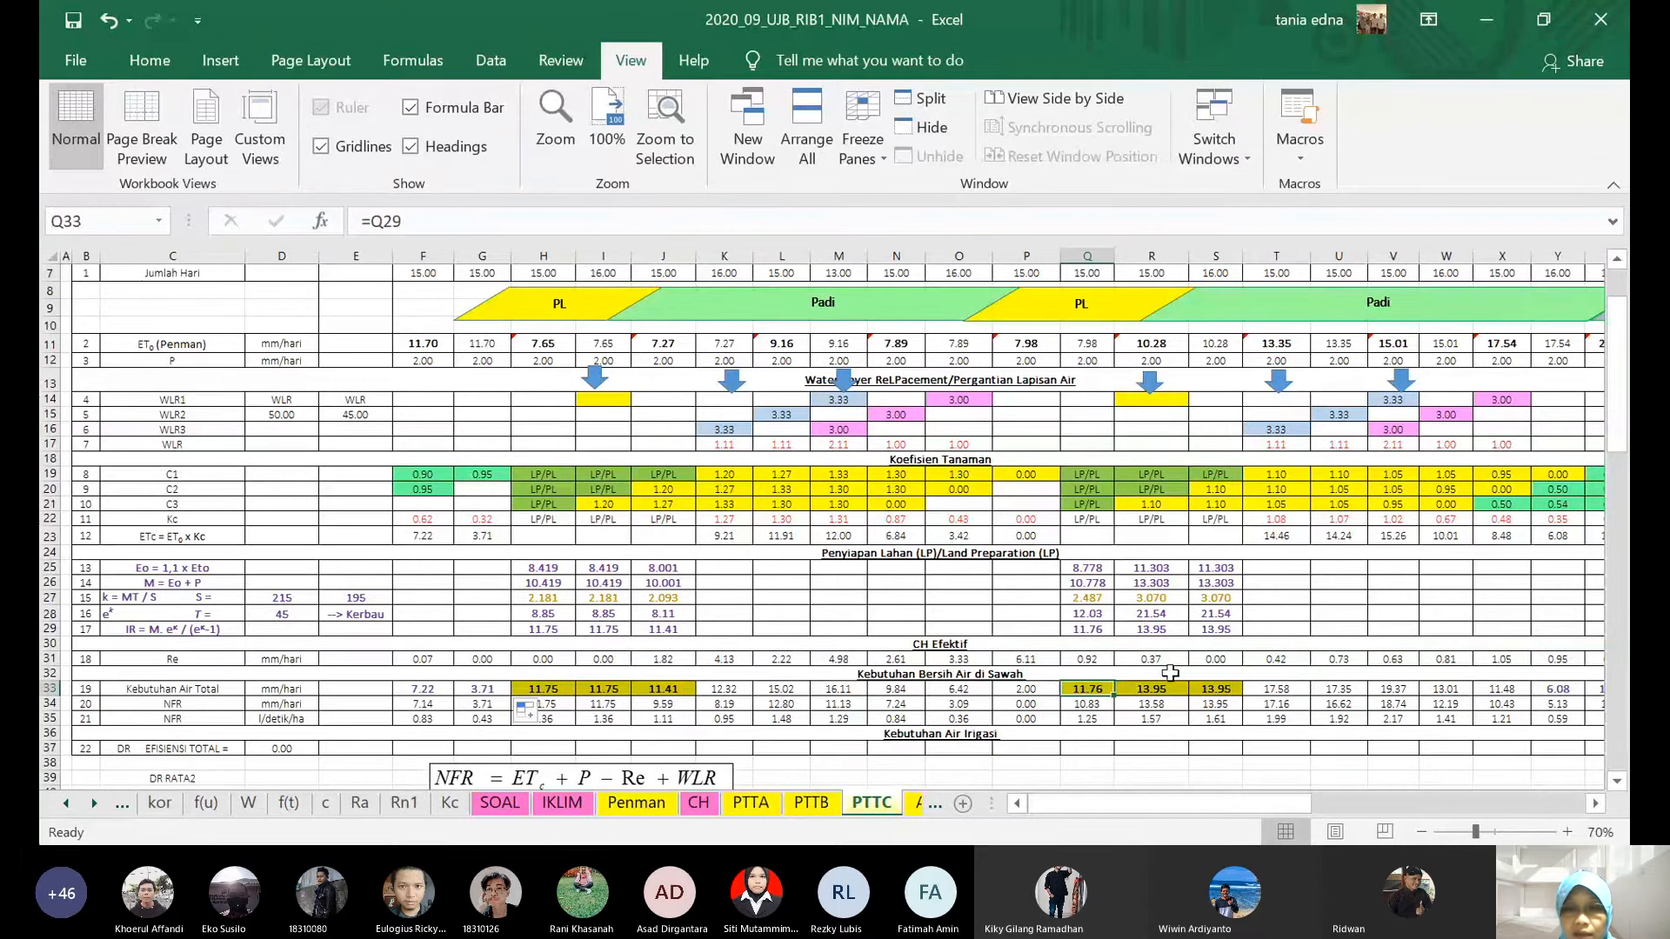
click(1286, 689)
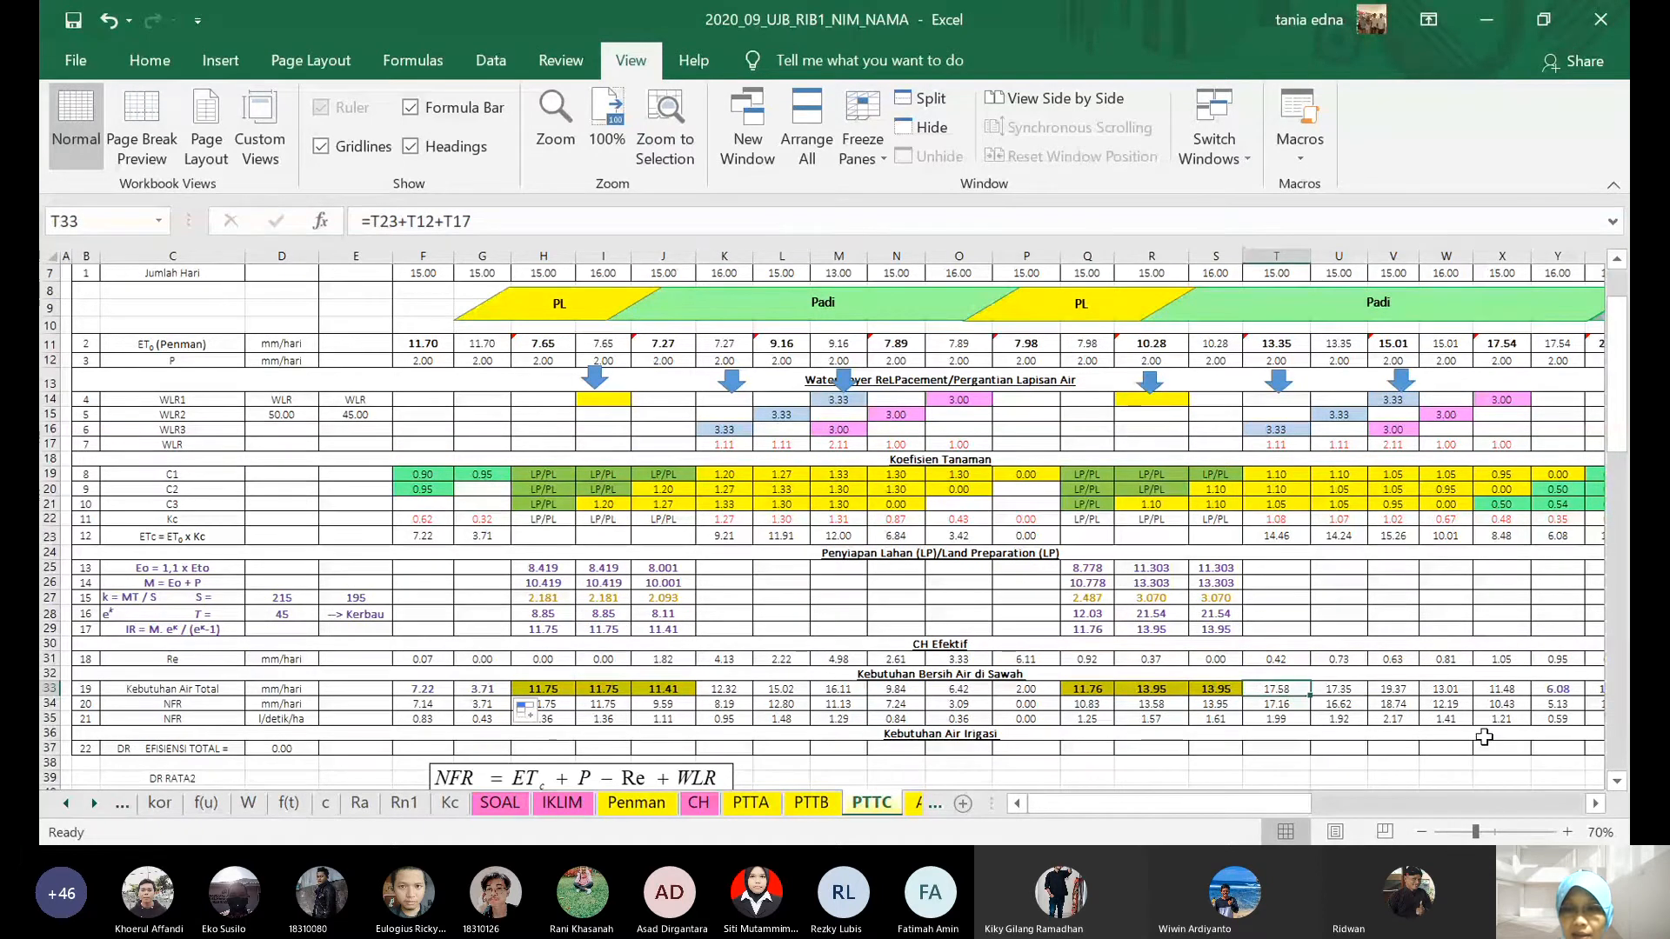
- Copy the total water requirement formula from X33 into Y33 so that it also adds rows 12 and 17
scroll(1484, 738, right, 3)
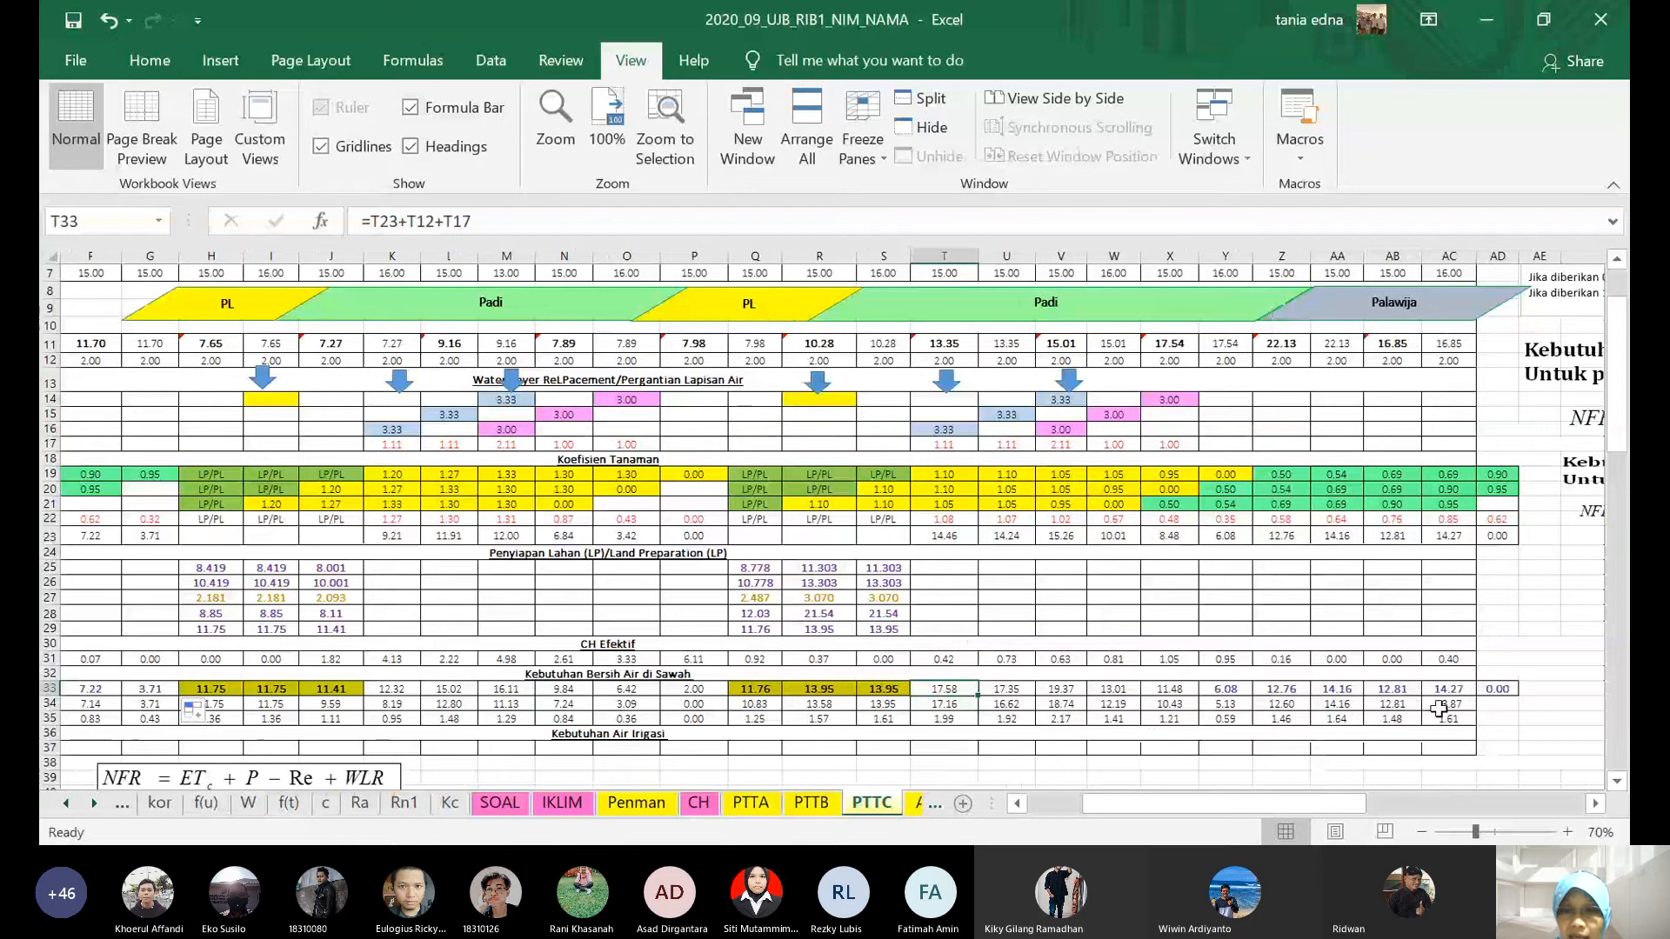
click(1444, 689)
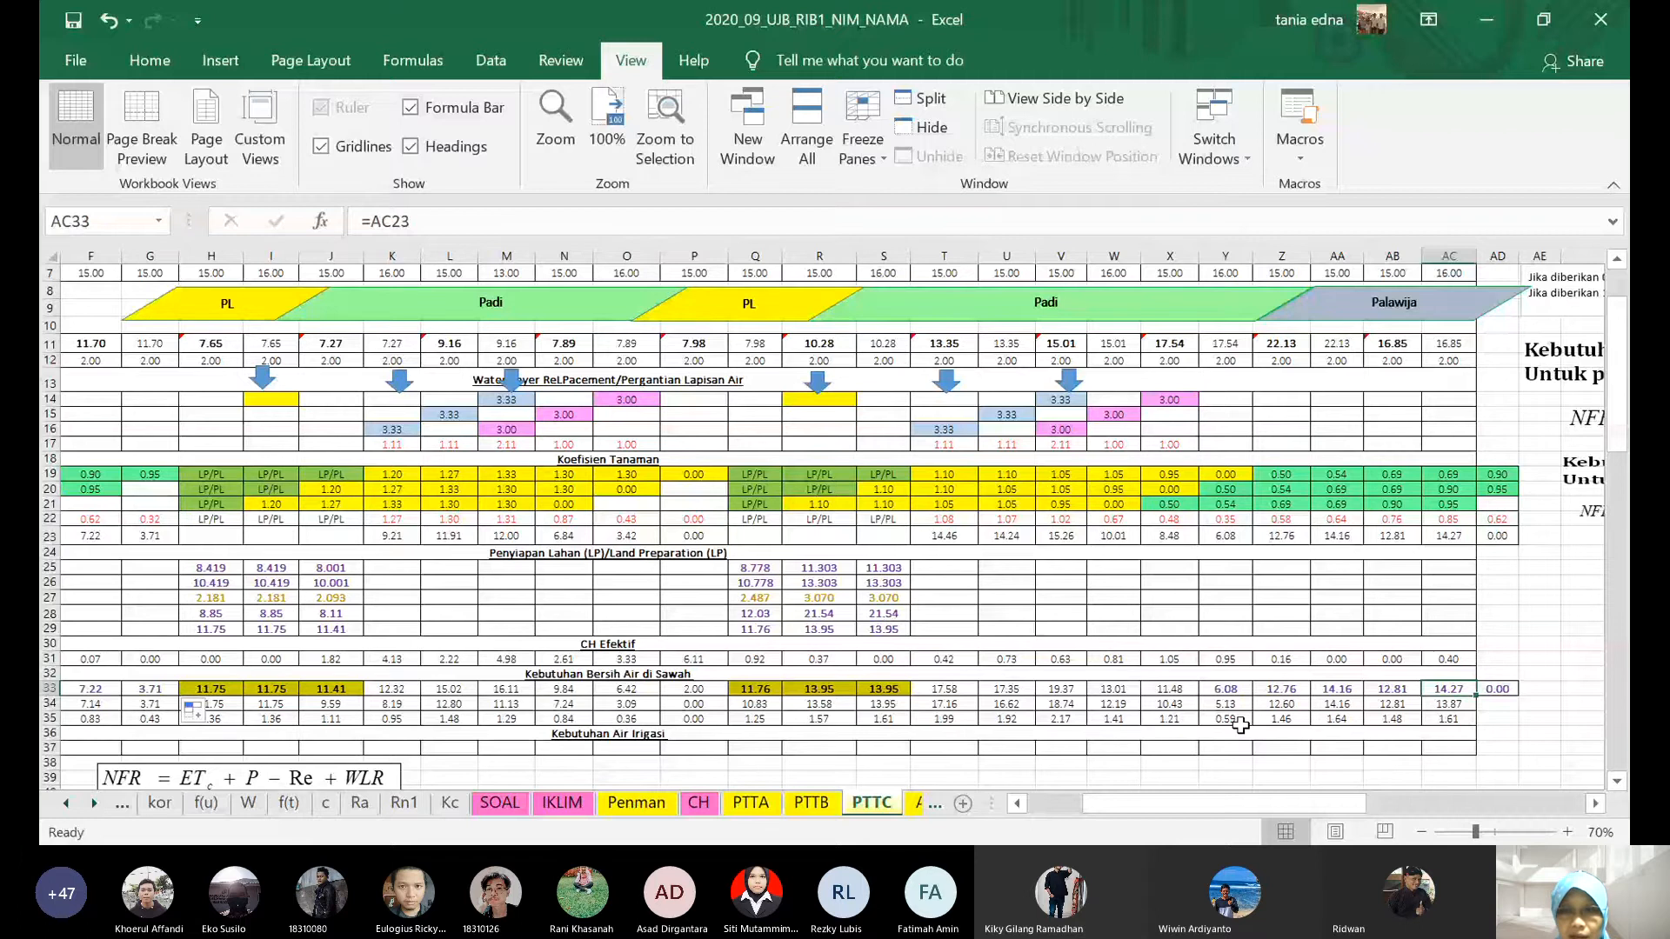
click(1250, 689)
key(Left)
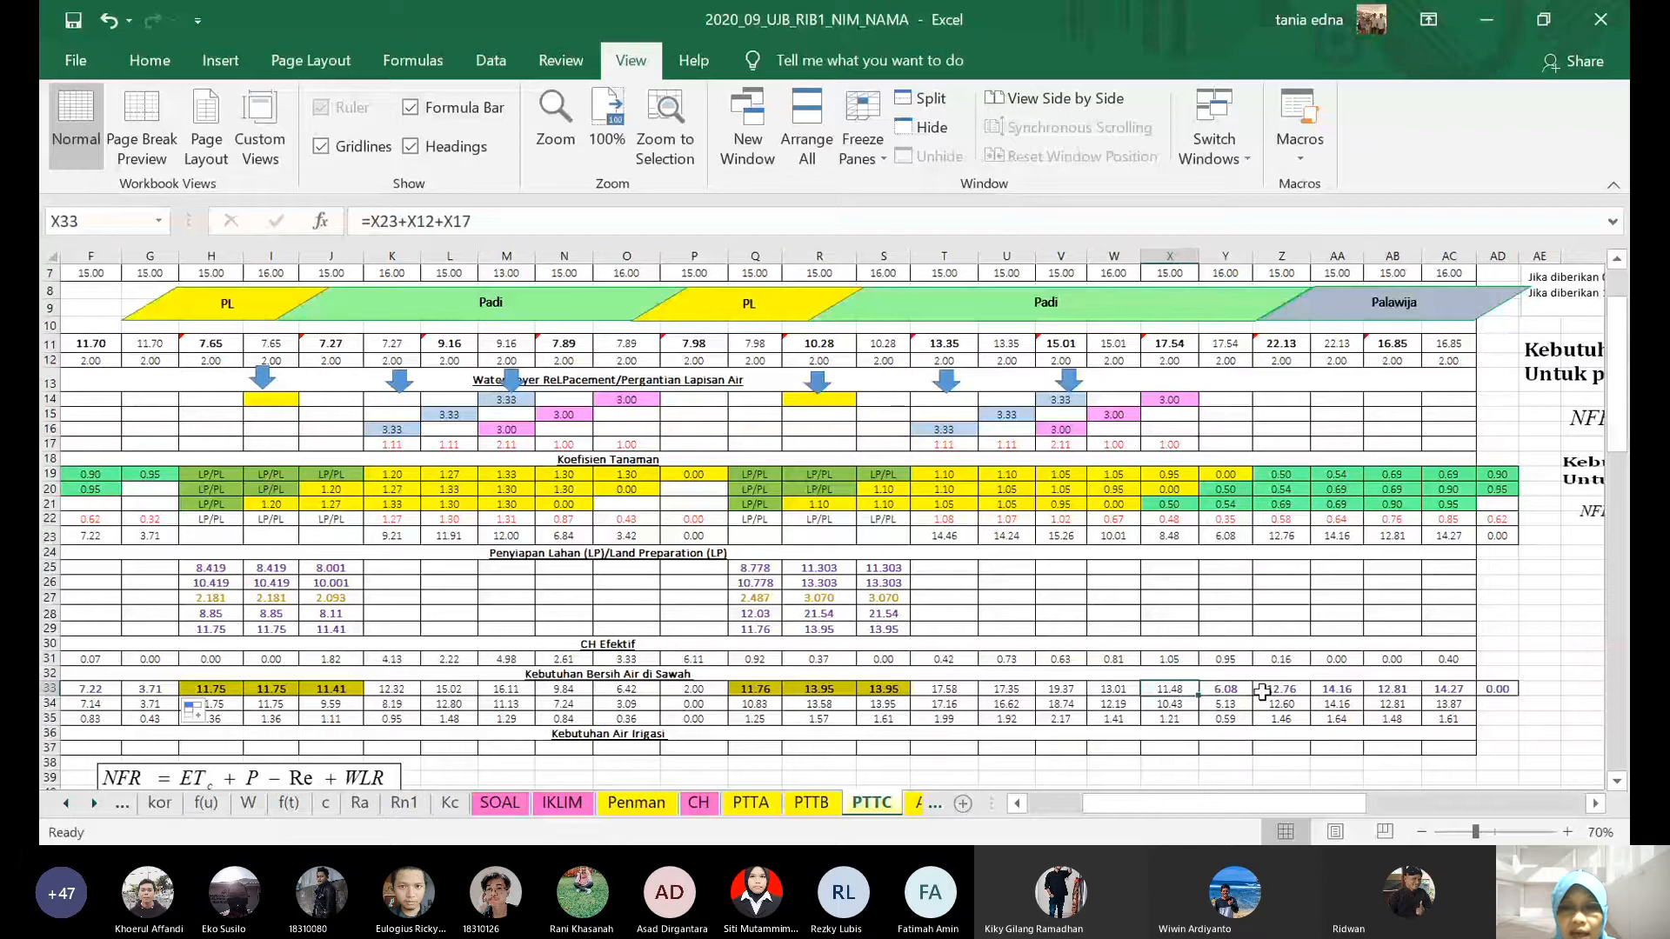
key(ctrl+c)
key(Right)
key(Return)
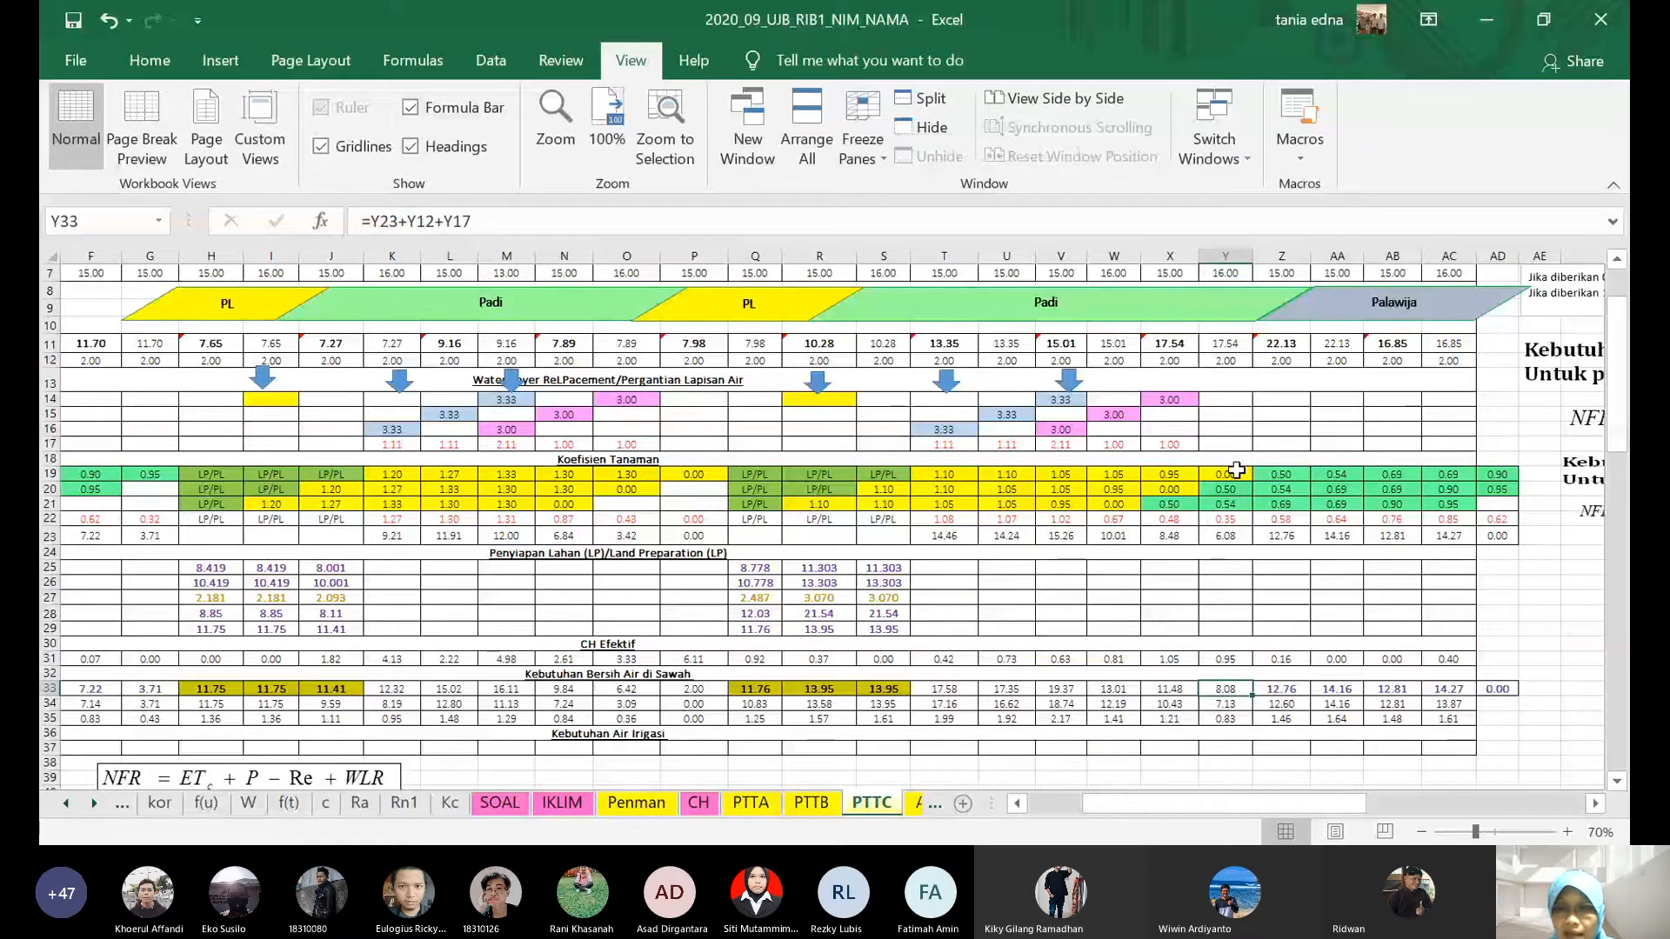
- Clear the leftover values and formatting in column AD beyond the October II column, from row 19 down to row 35
click(1505, 429)
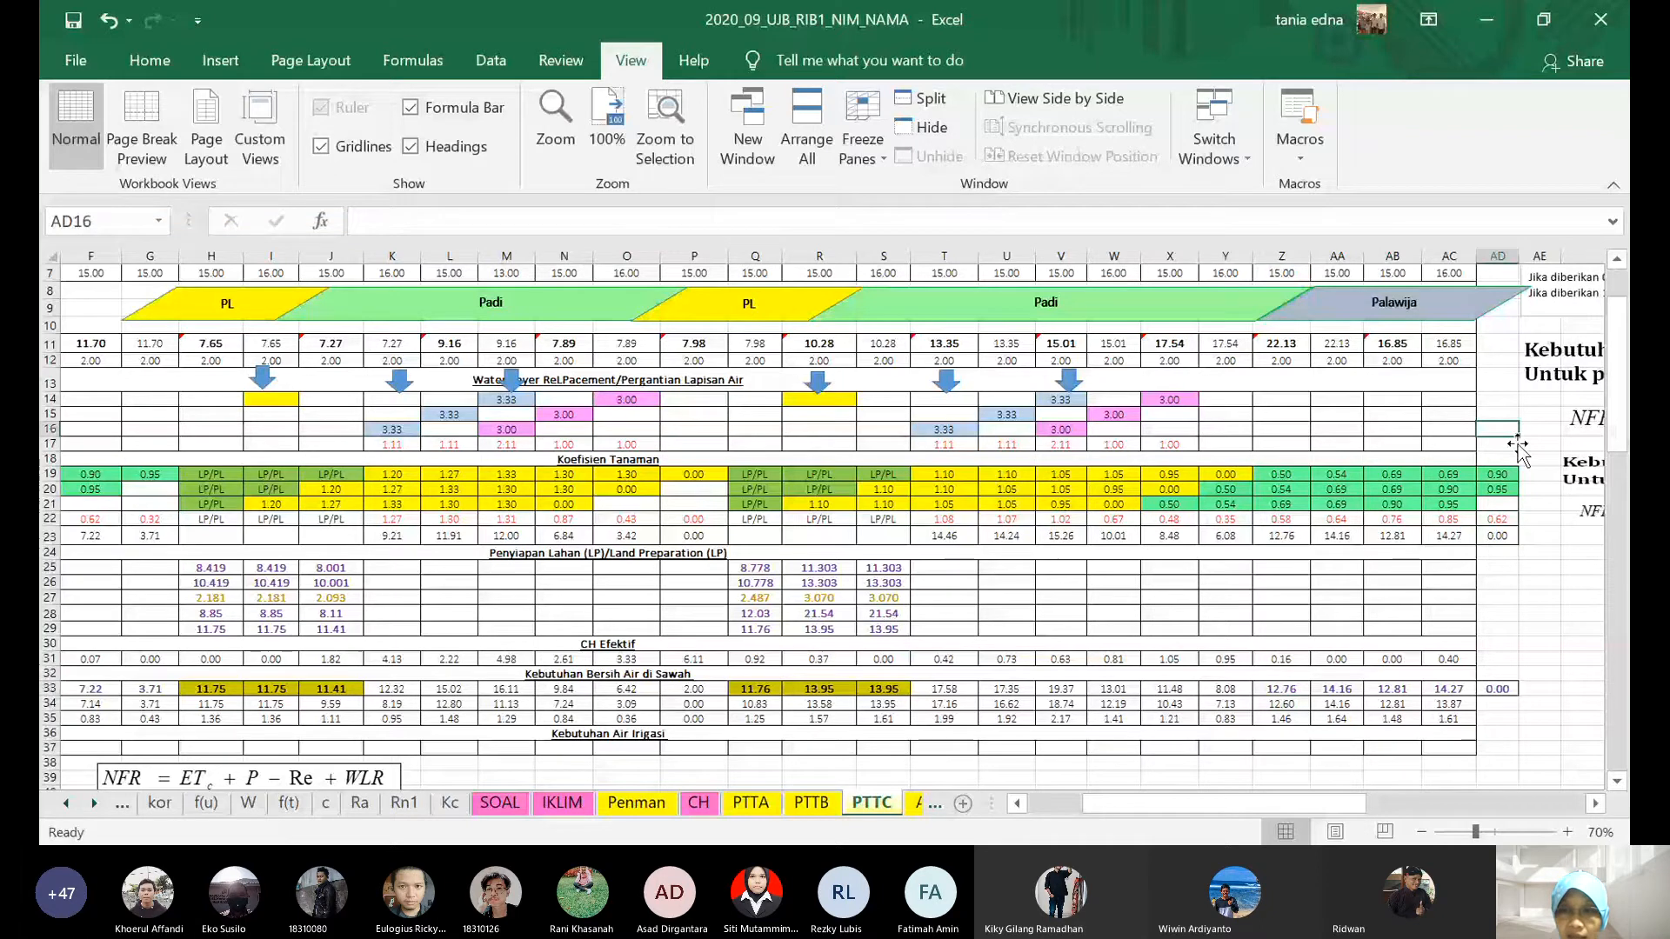
click(1512, 735)
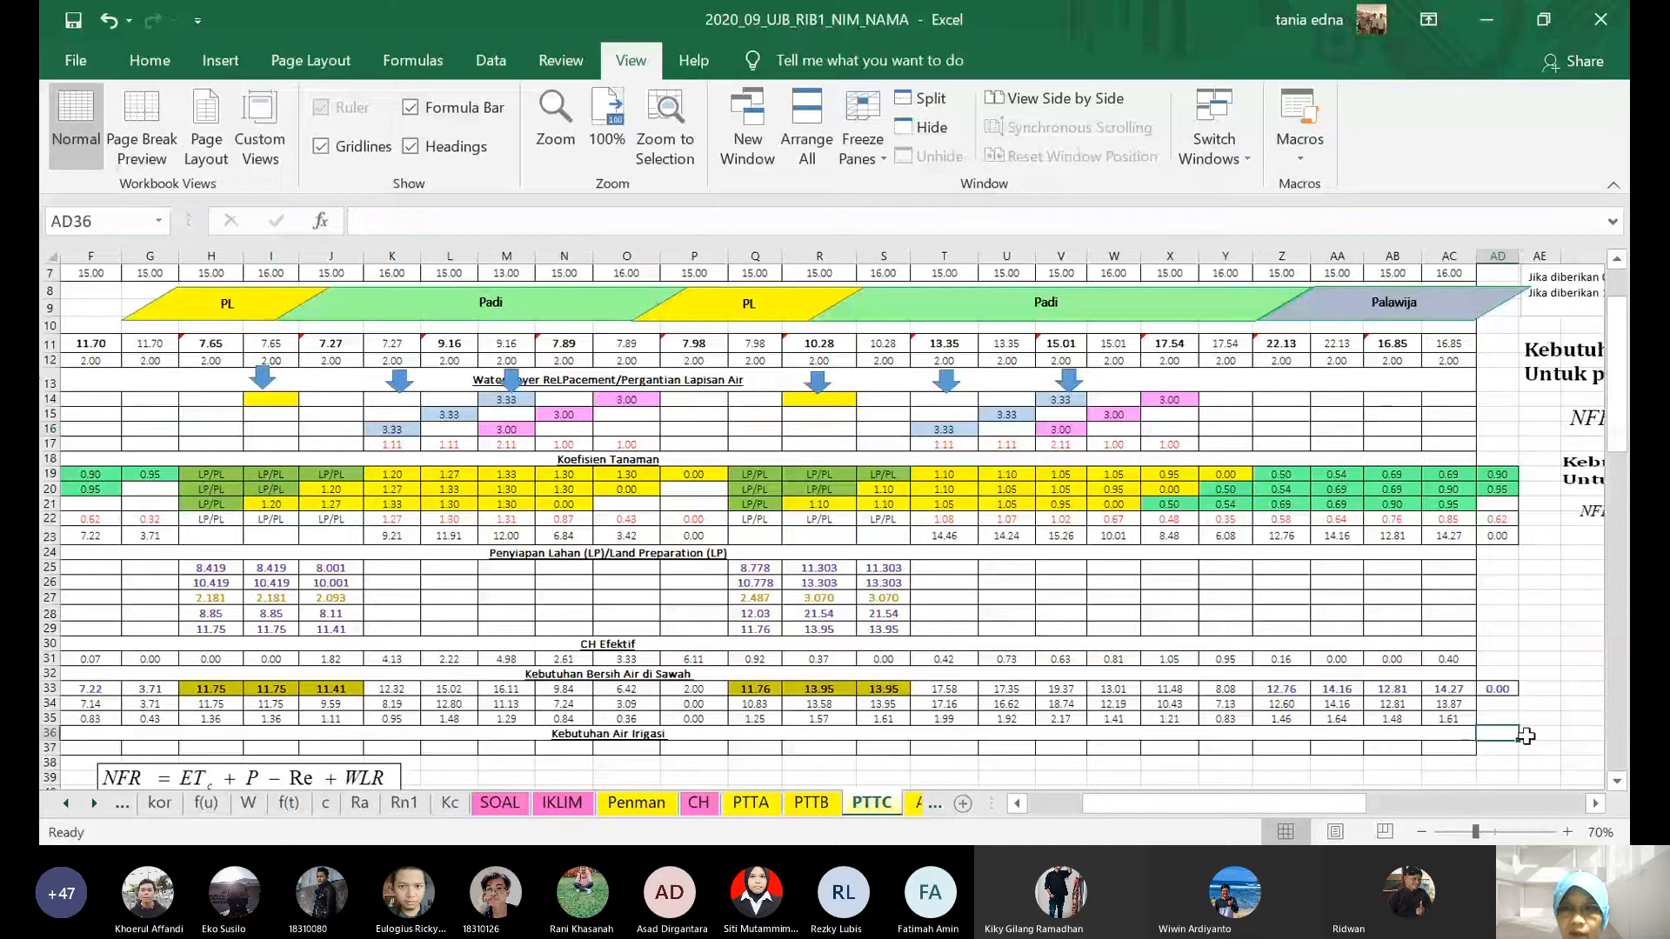
drag(1519, 740, 1512, 475)
click(1554, 618)
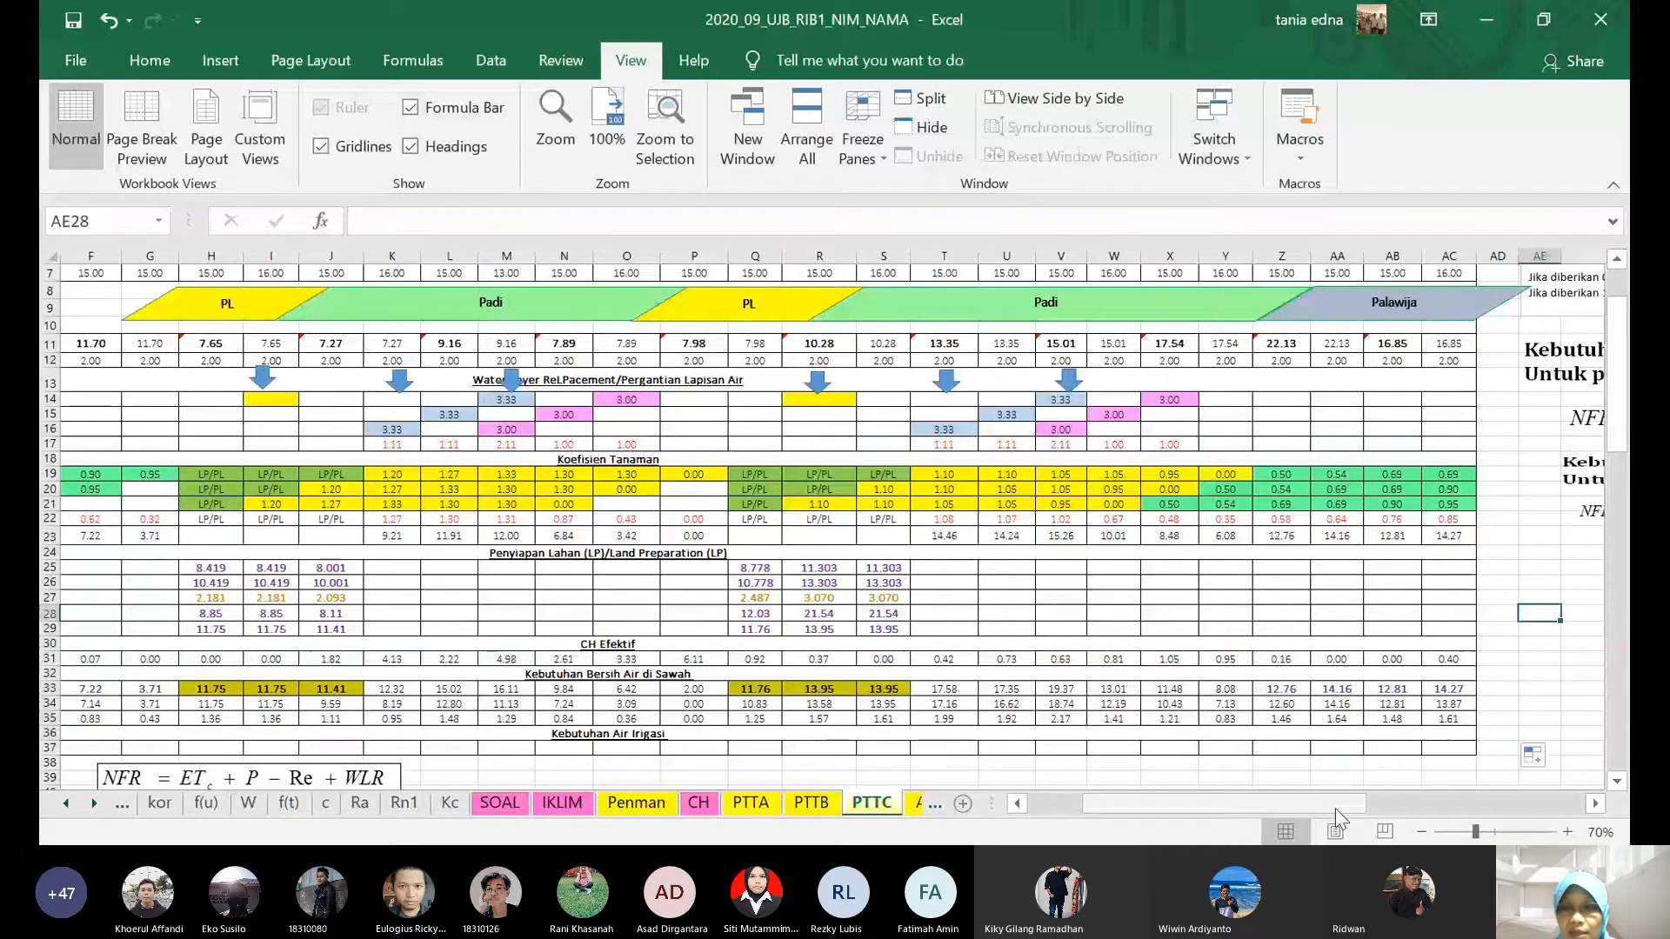
click(1445, 719)
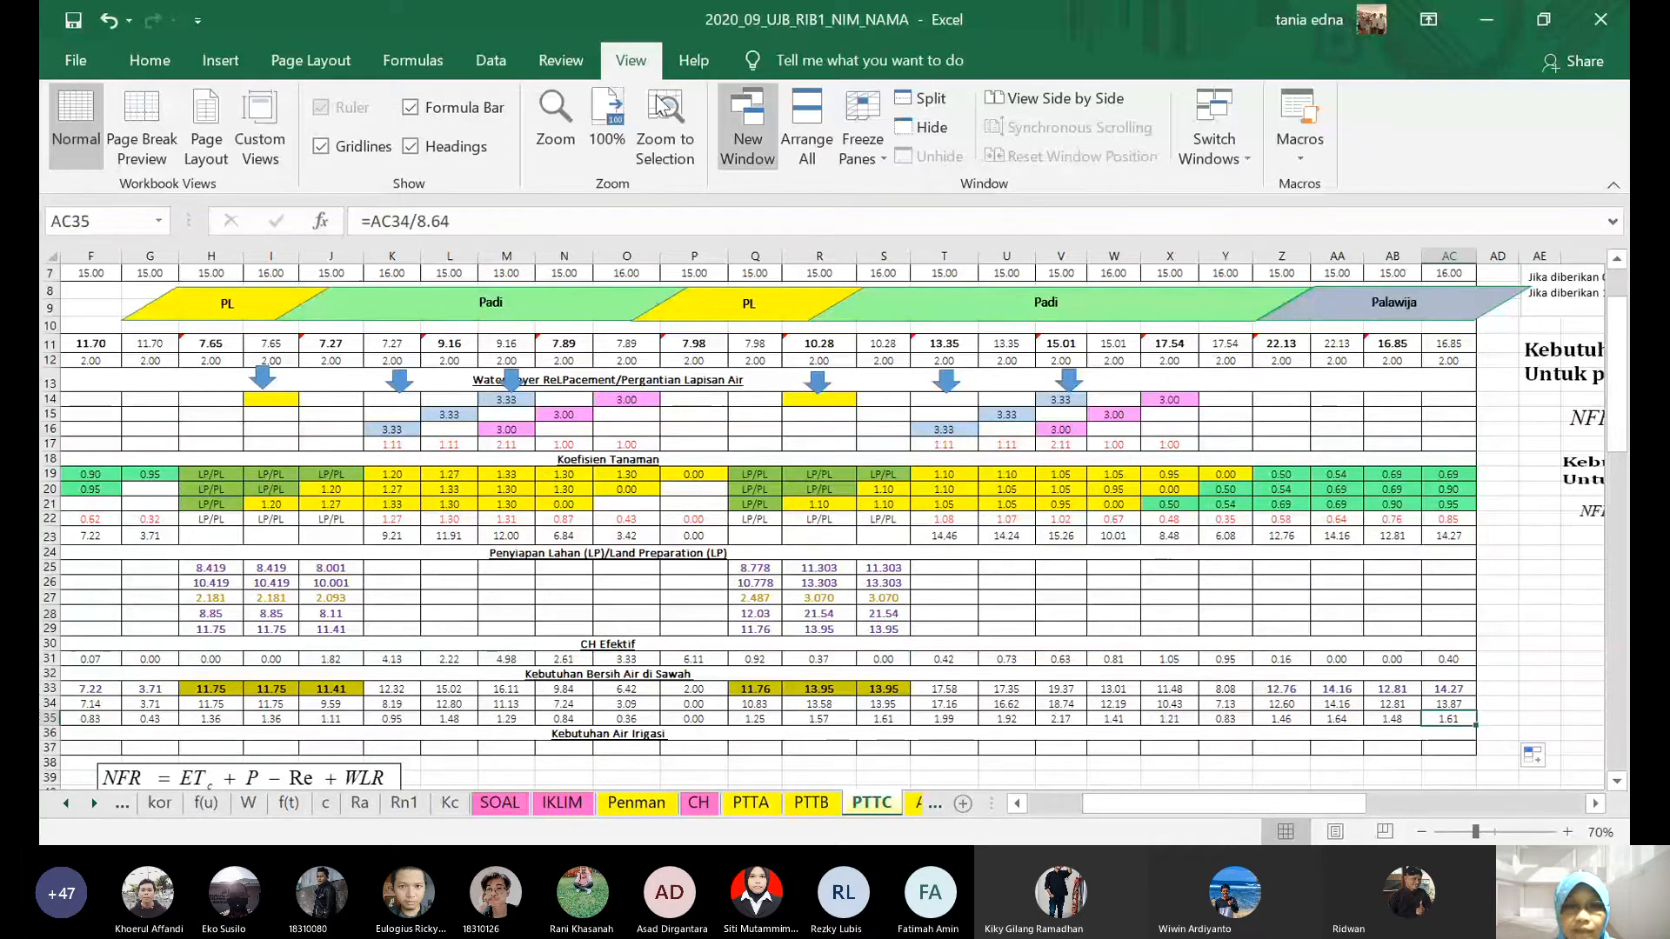
click(1445, 689)
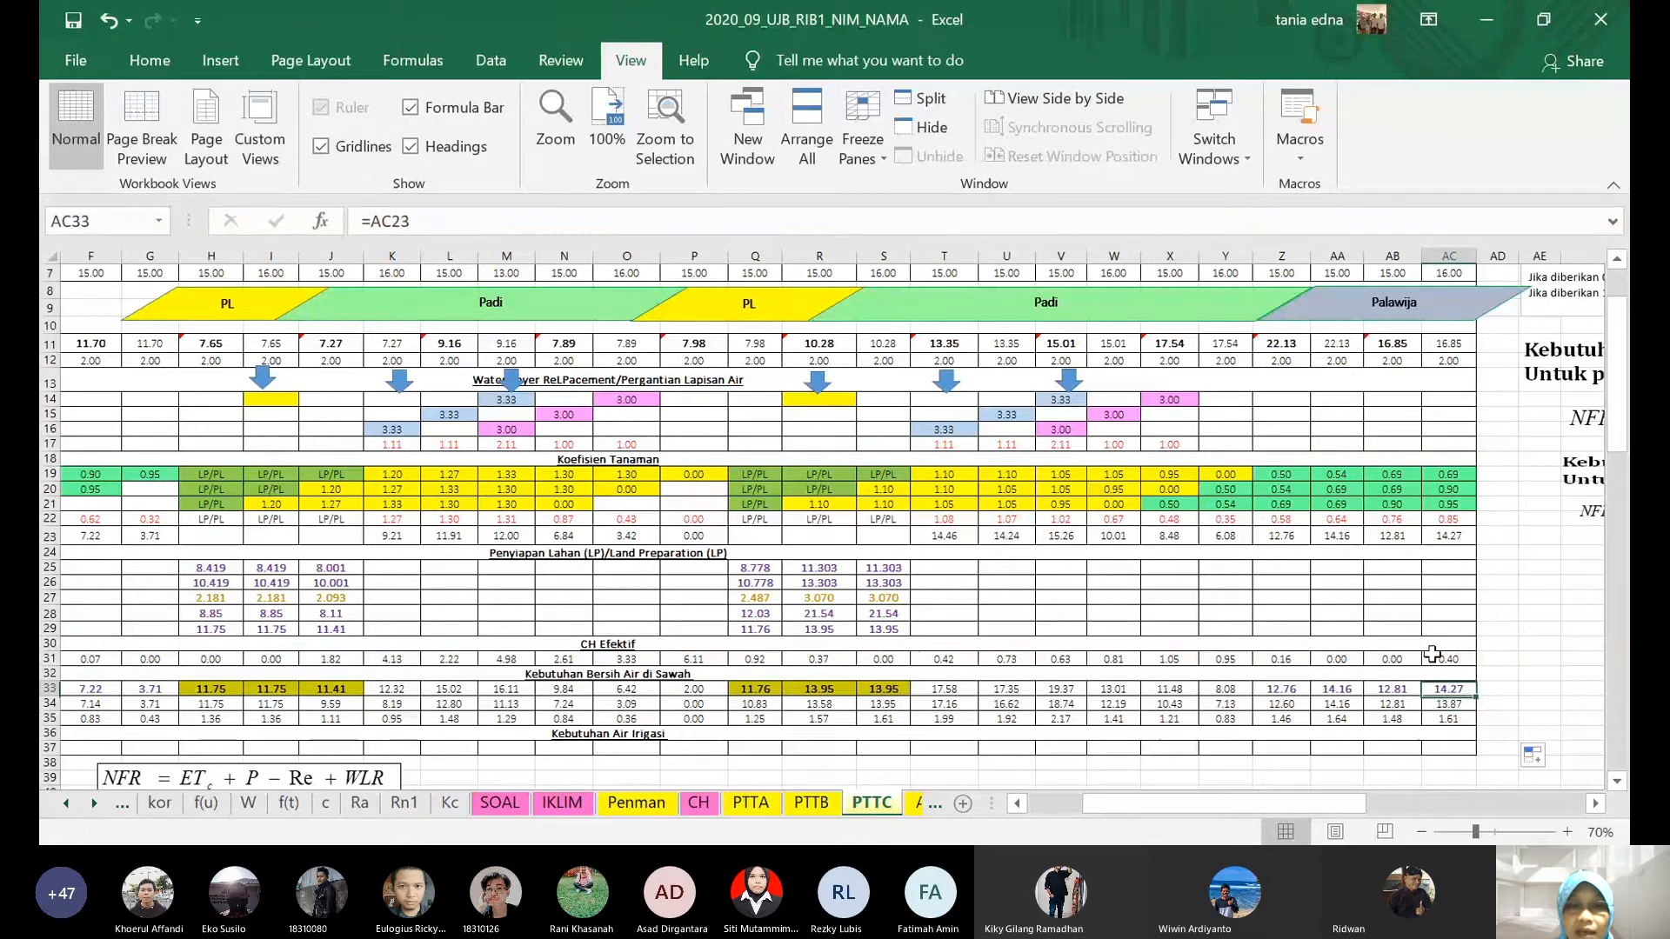
- Shift all the PL, Padi and Palawija shapes of the planting timeline one half-month later, so the first PL starts at December I
double_click(1422, 831)
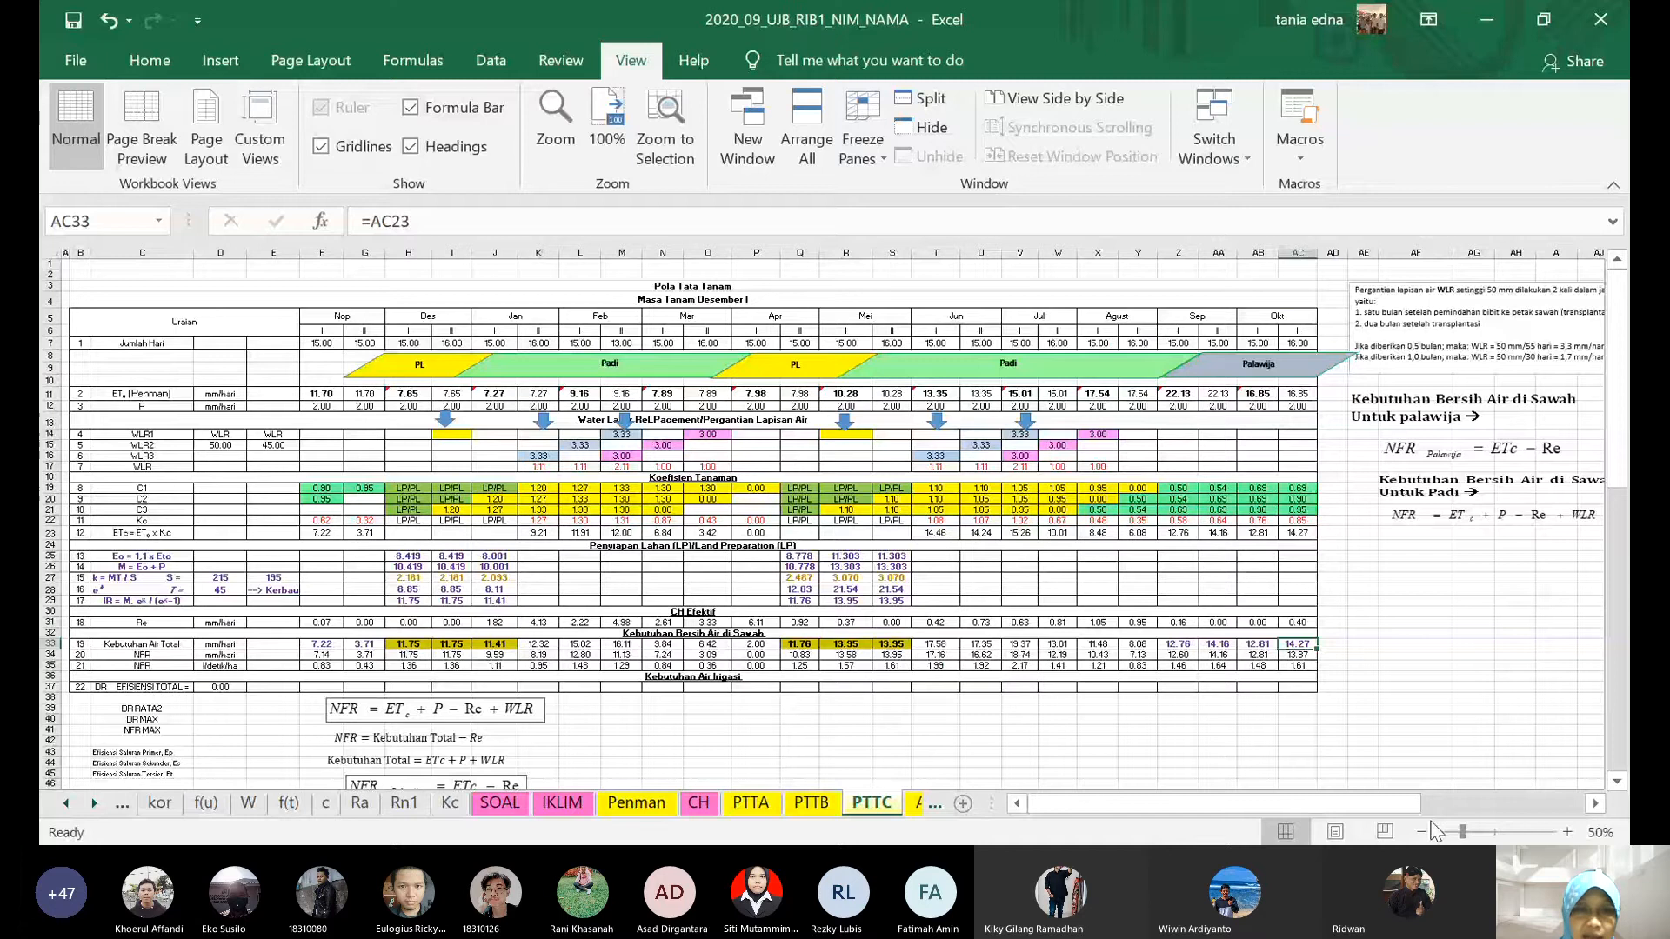
click(420, 363)
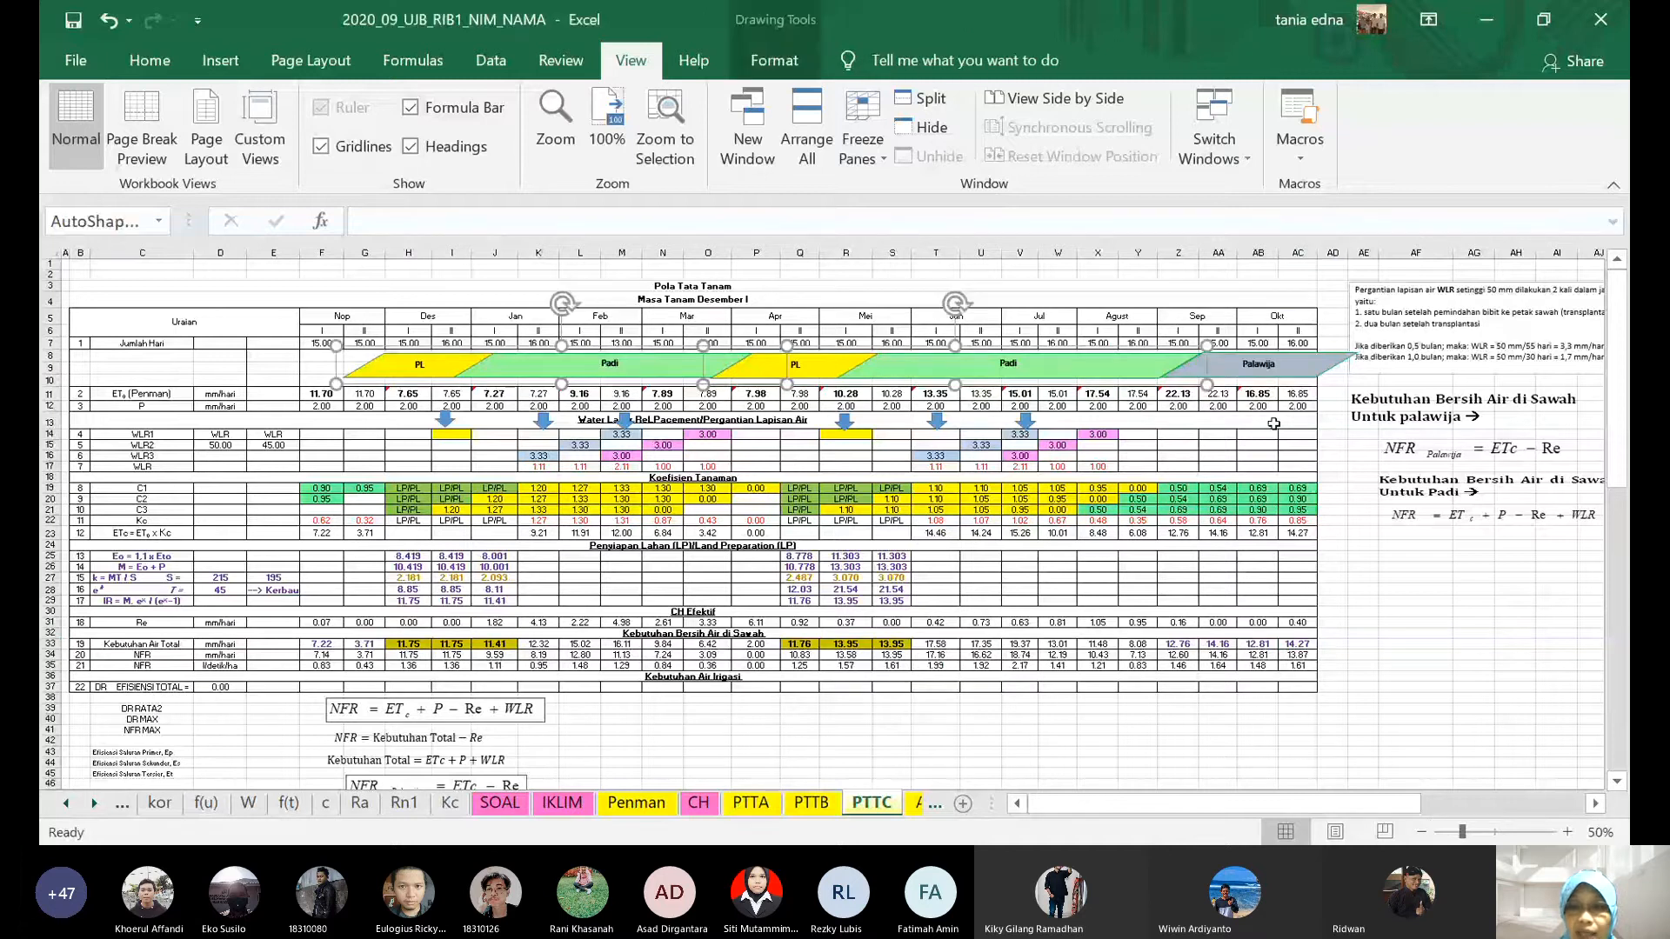
click(445, 364)
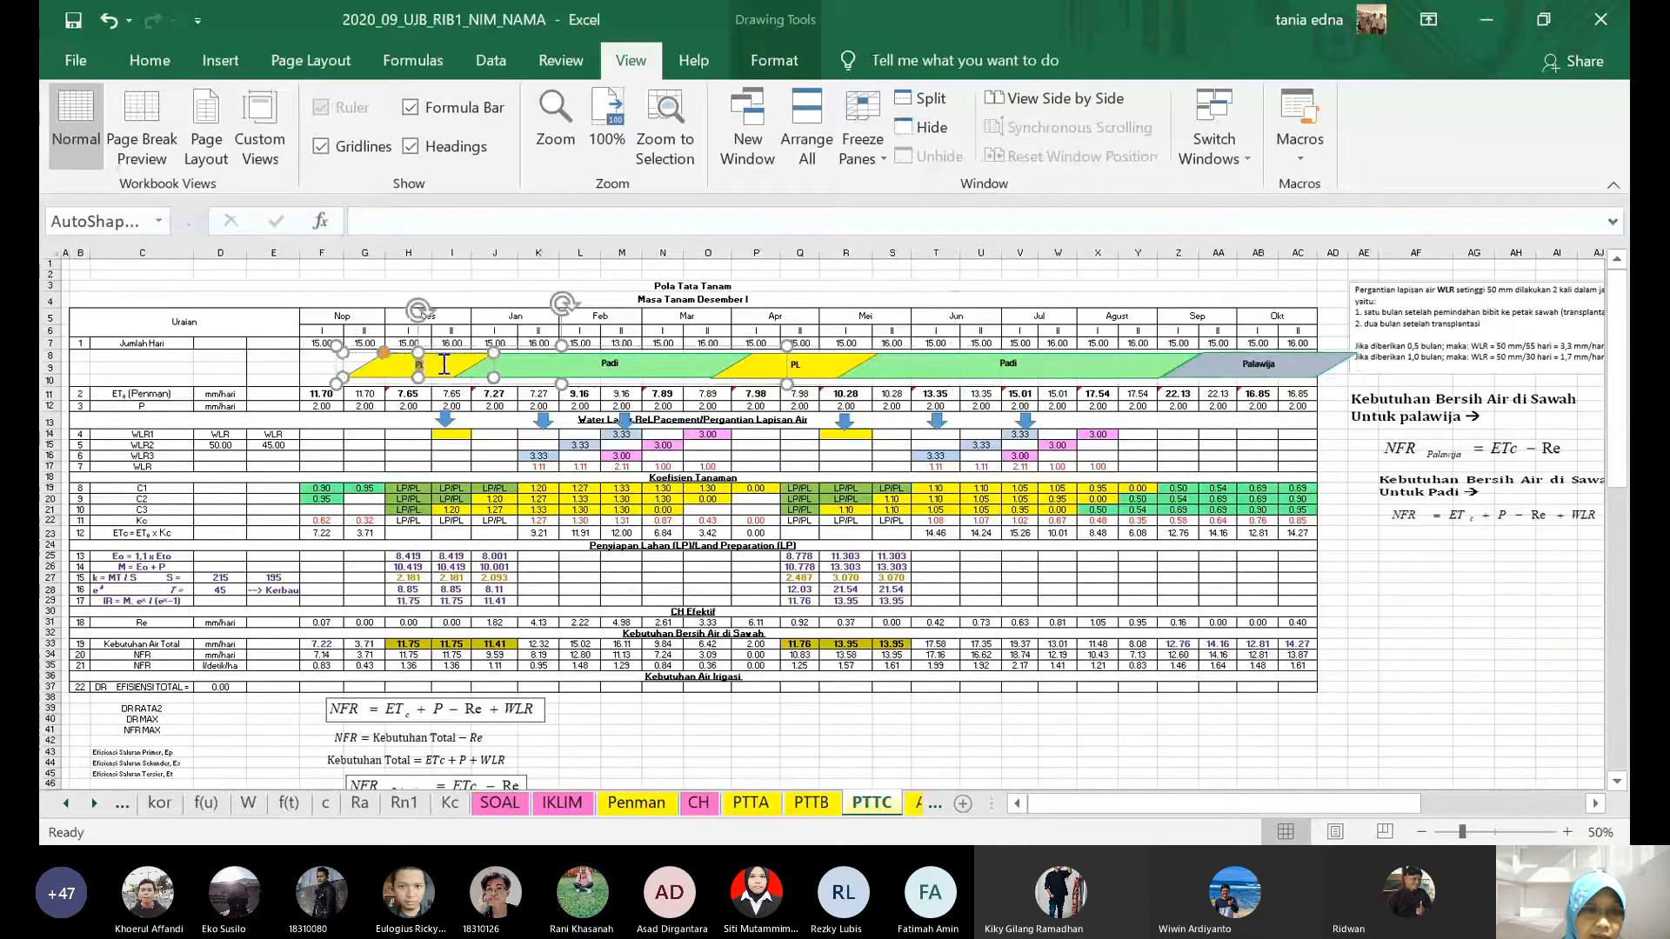
mouse_move(445, 365)
mouse_down()
mouse_move(511, 357)
mouse_move(466, 360)
mouse_up()
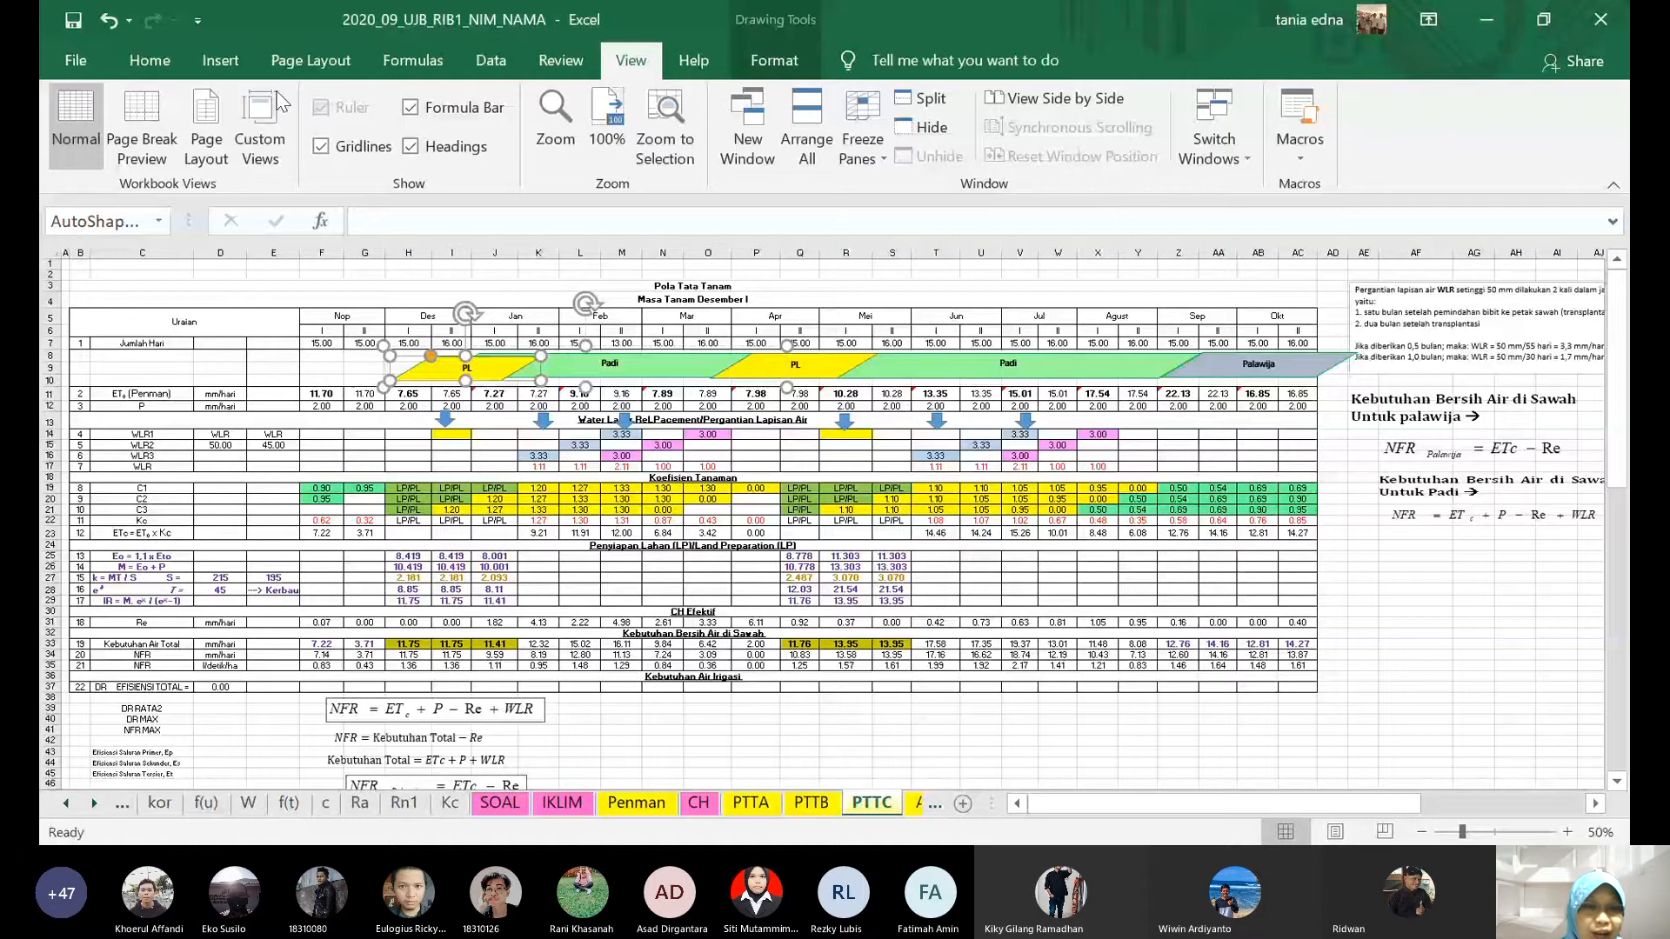
key(ctrl+z)
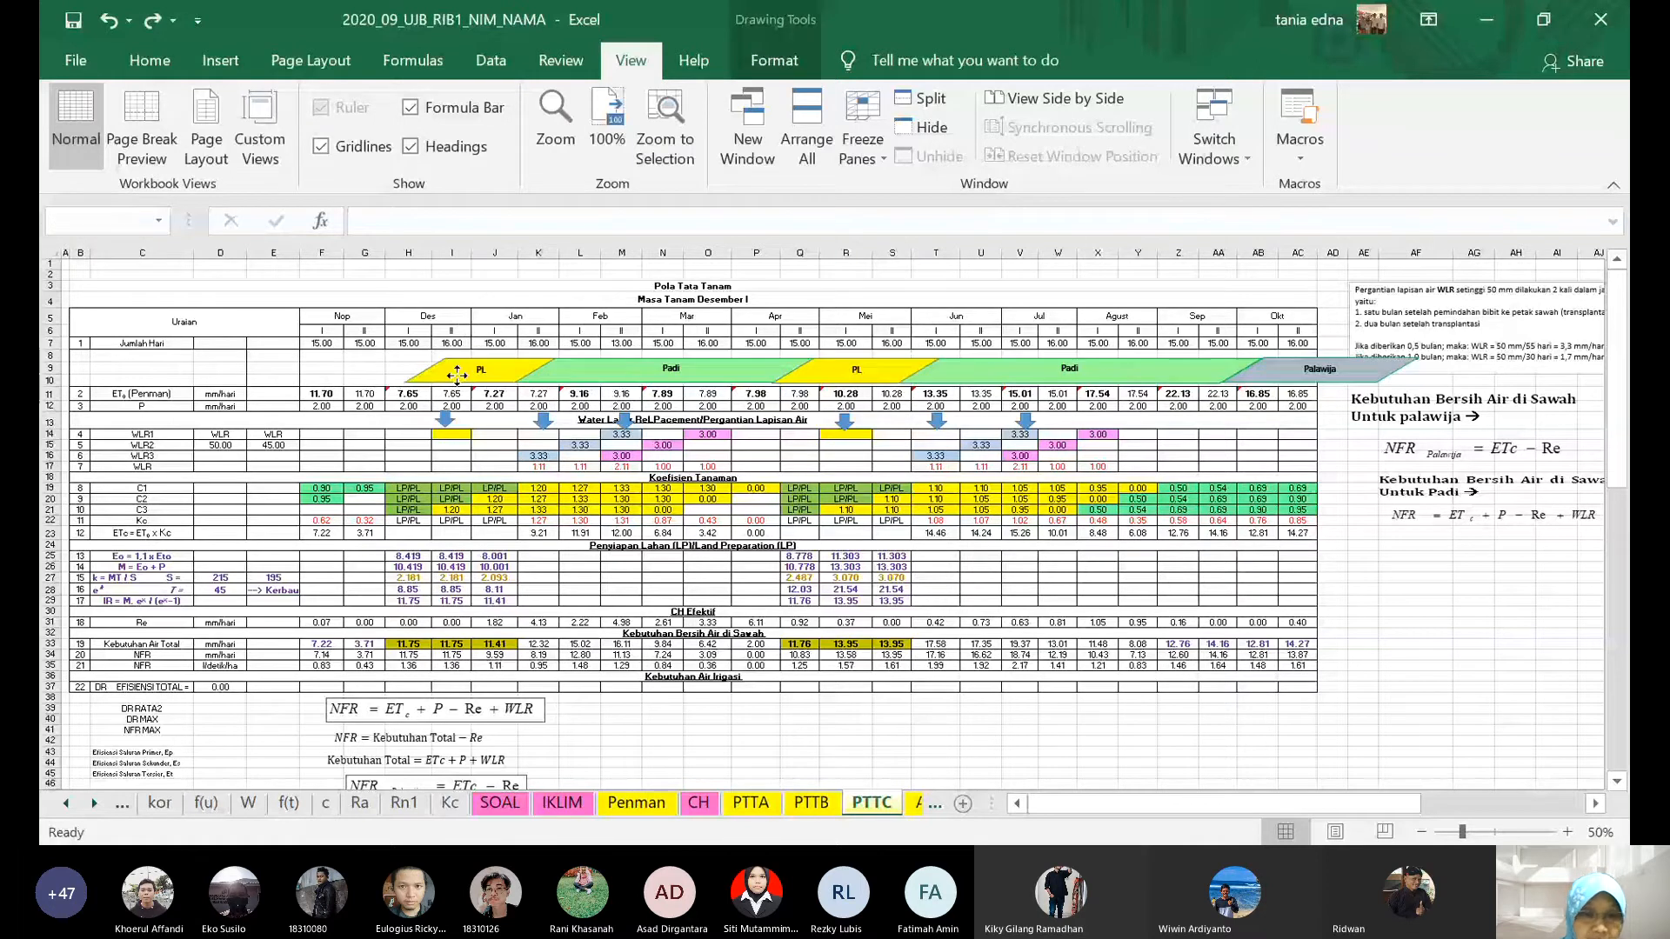
key(ctrl+y)
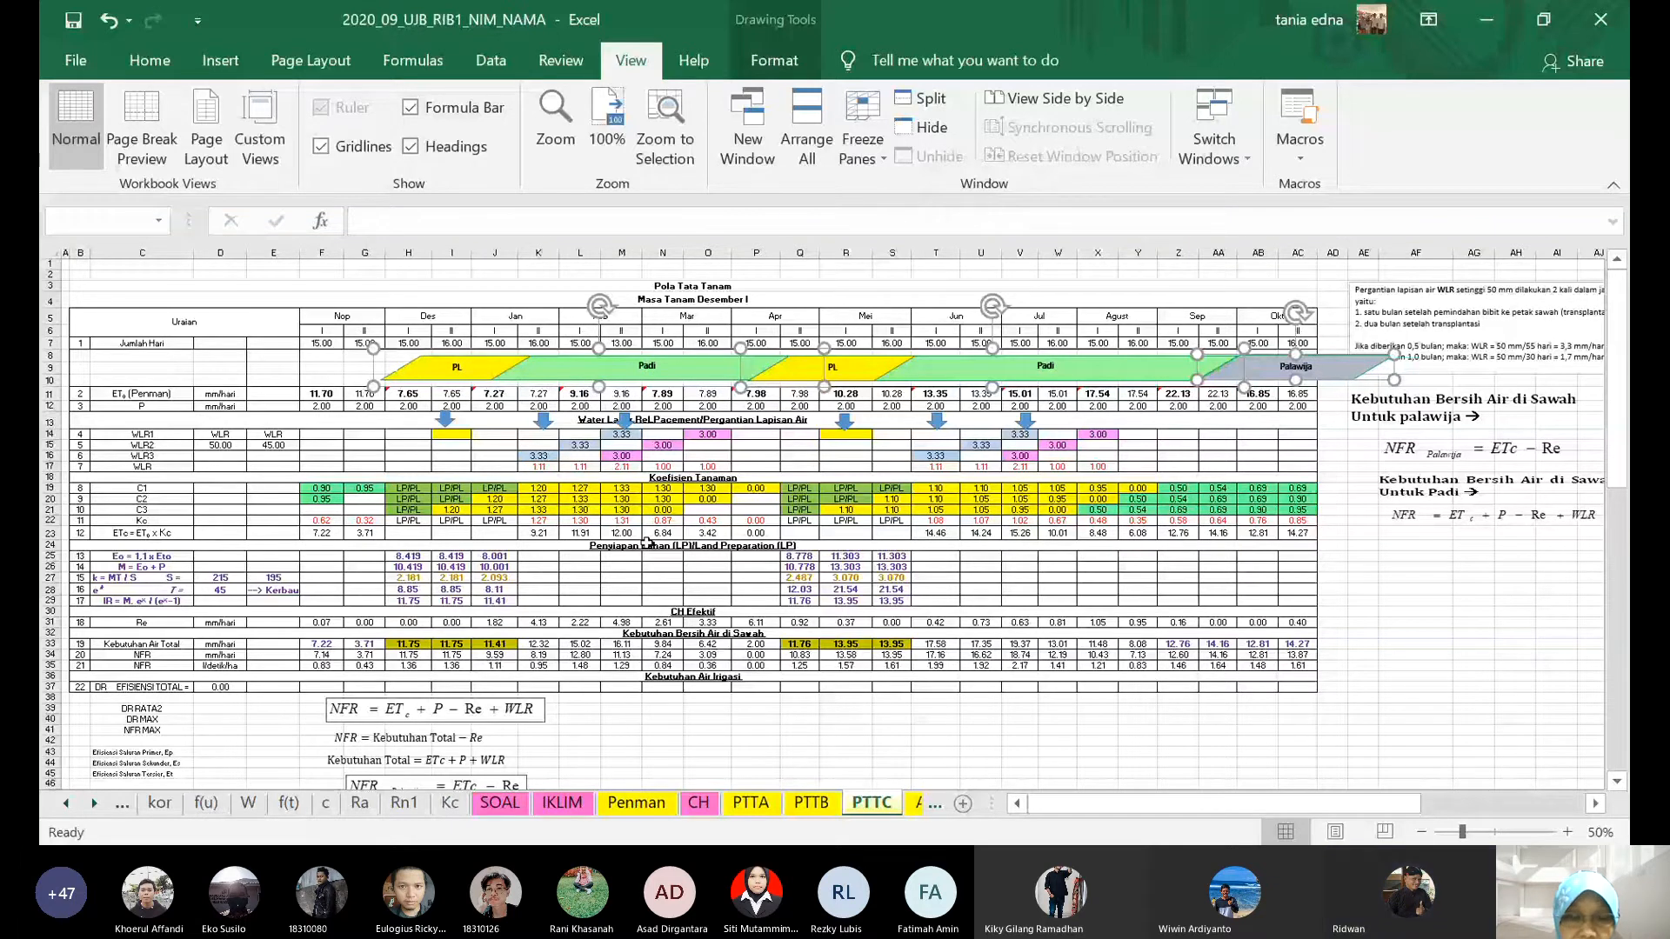
click(1415, 611)
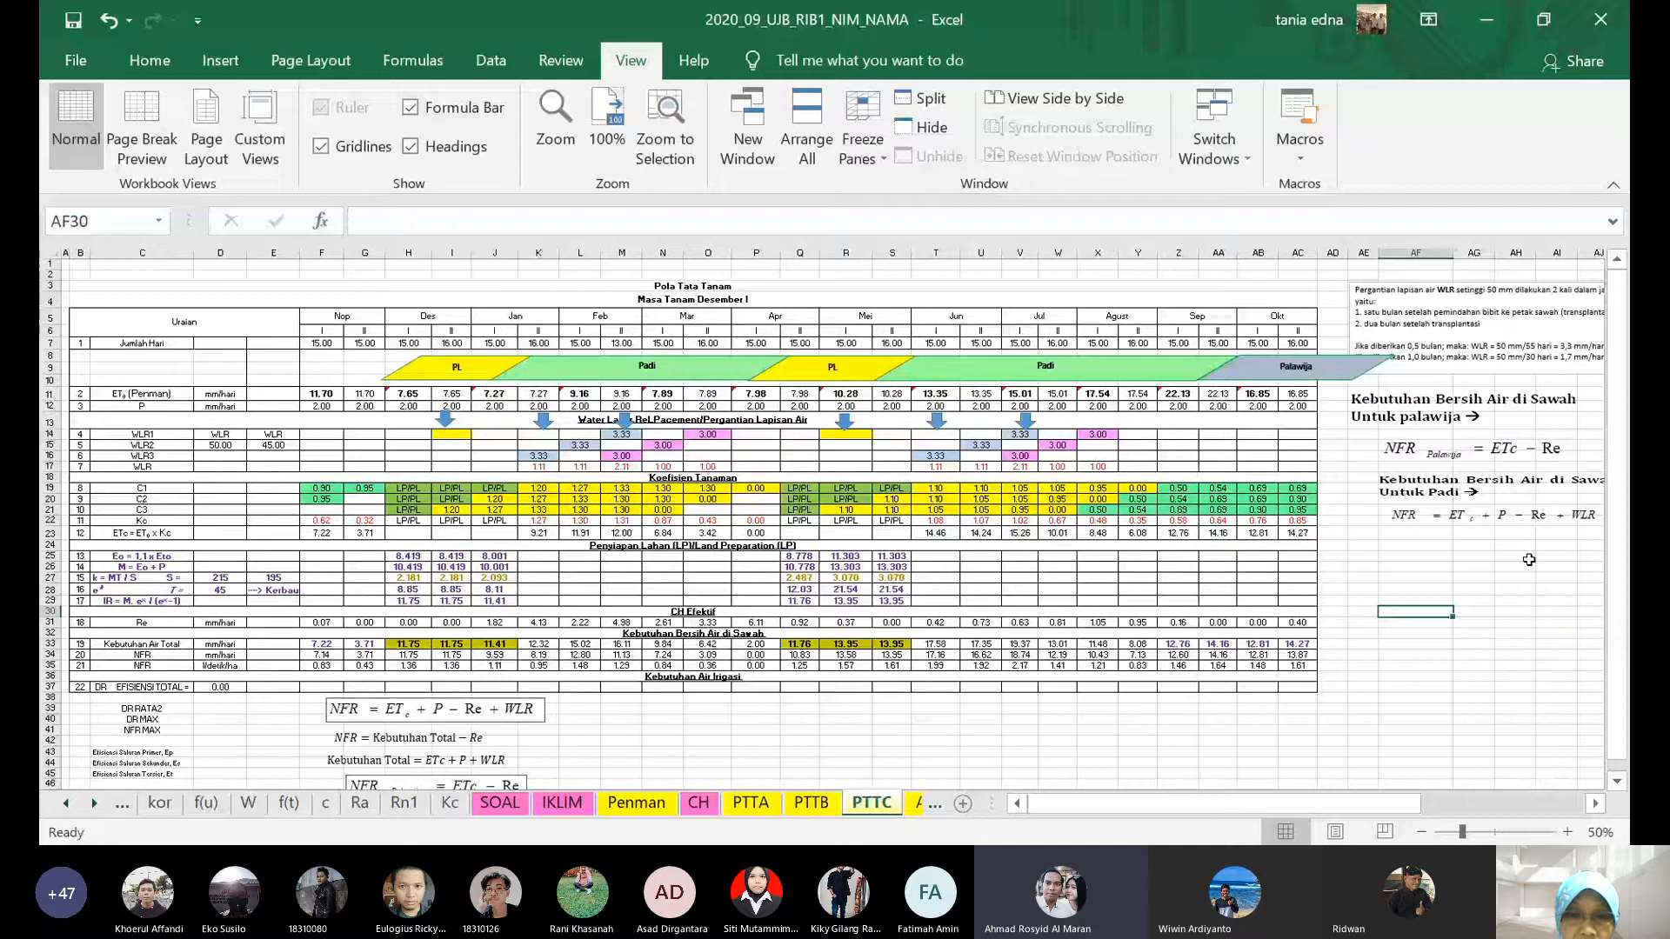
- Paste a full copy of the PTTB sheet into a new blank sheet, and delete that new sheet
click(818, 805)
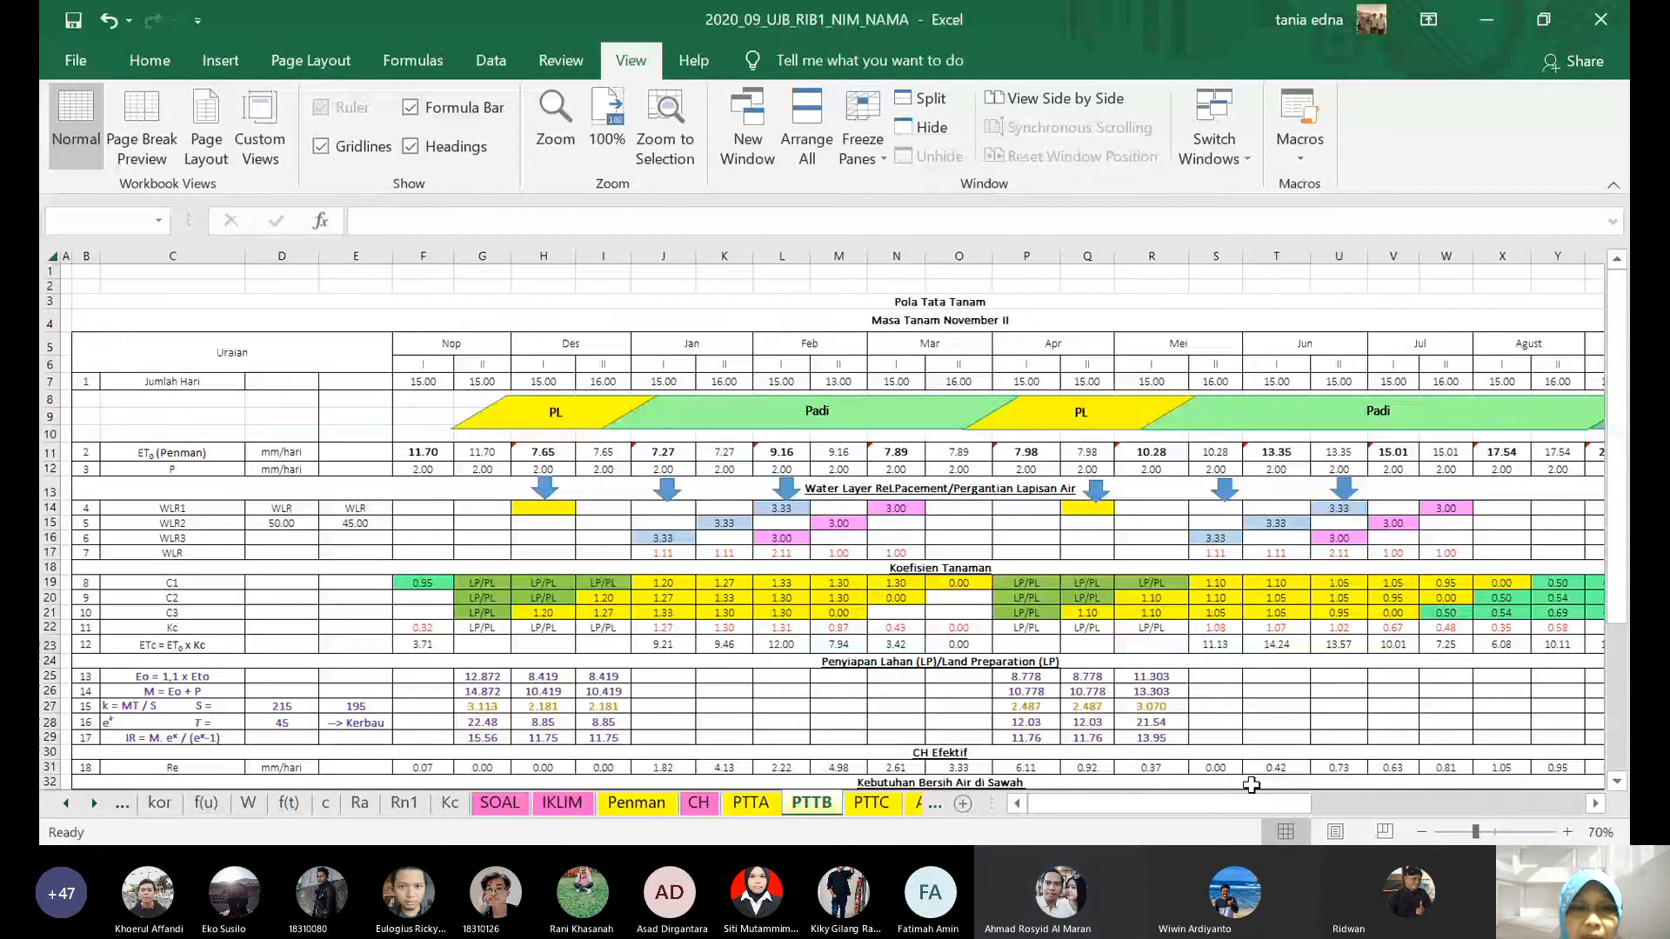
click(481, 381)
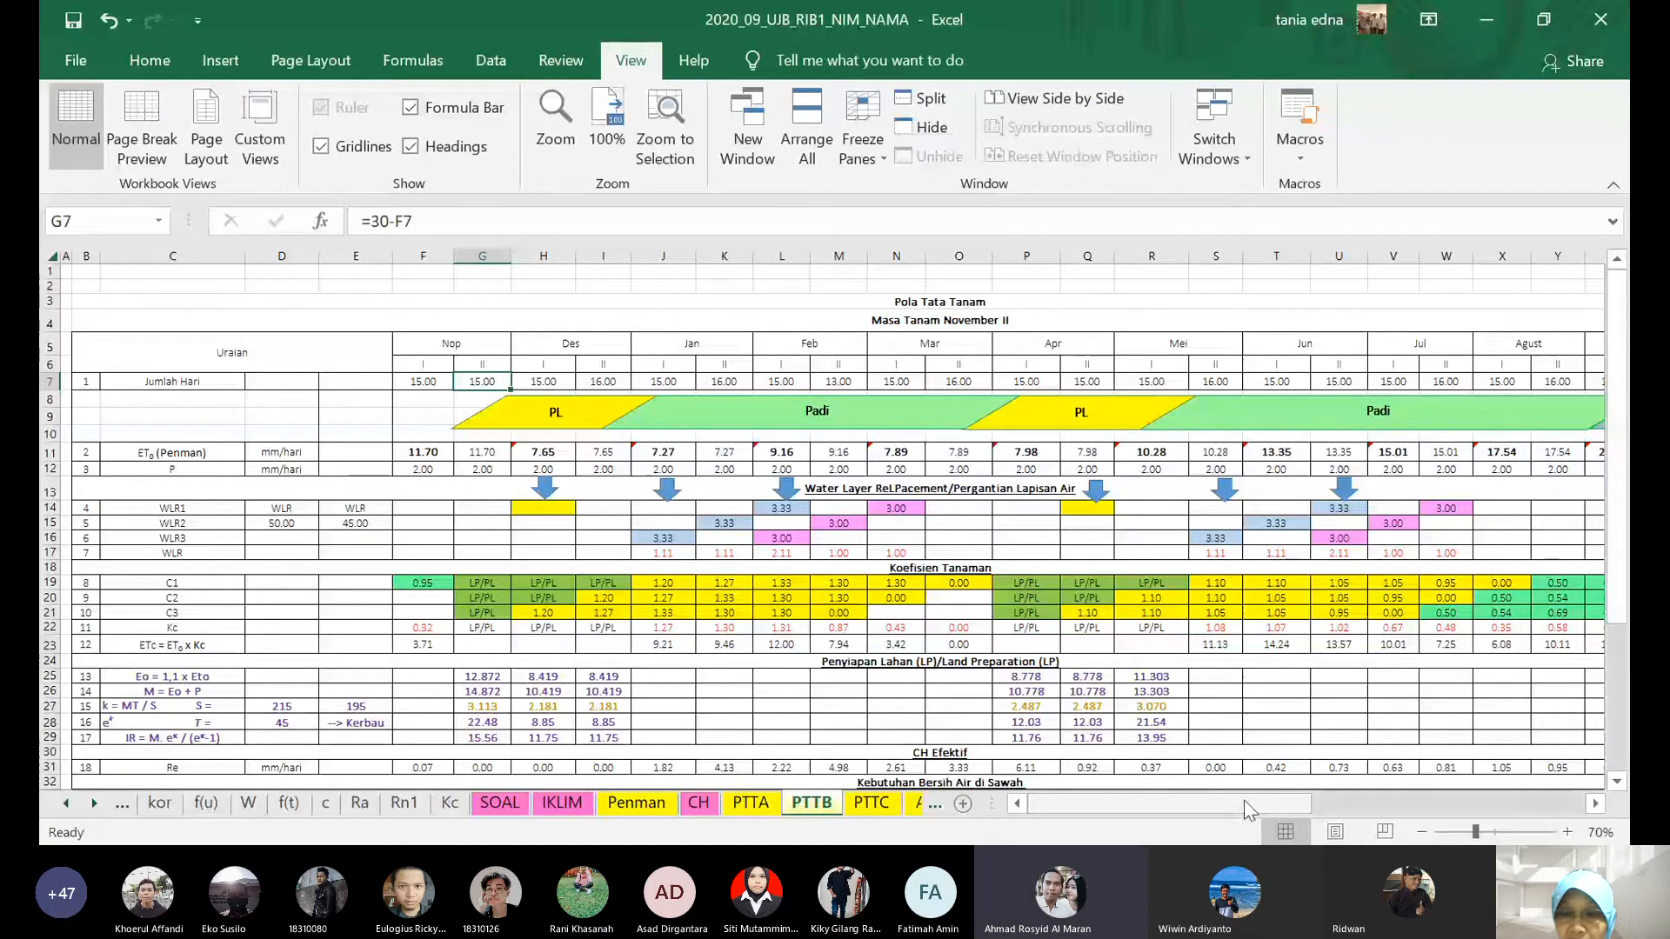
click(1423, 832)
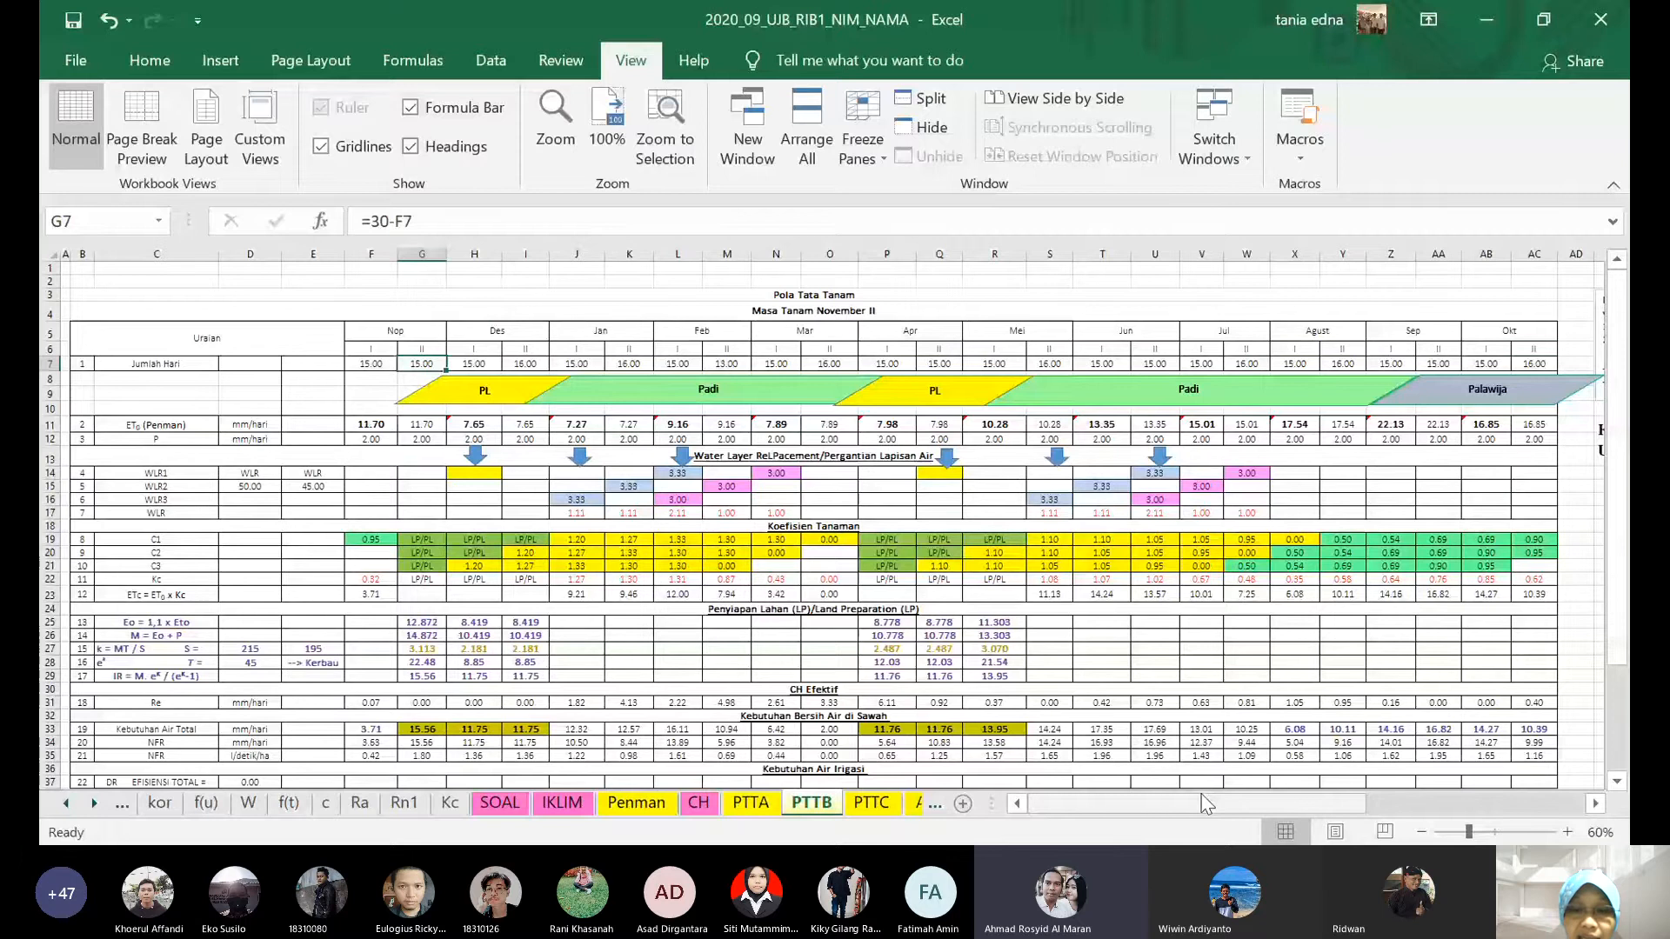
click(962, 803)
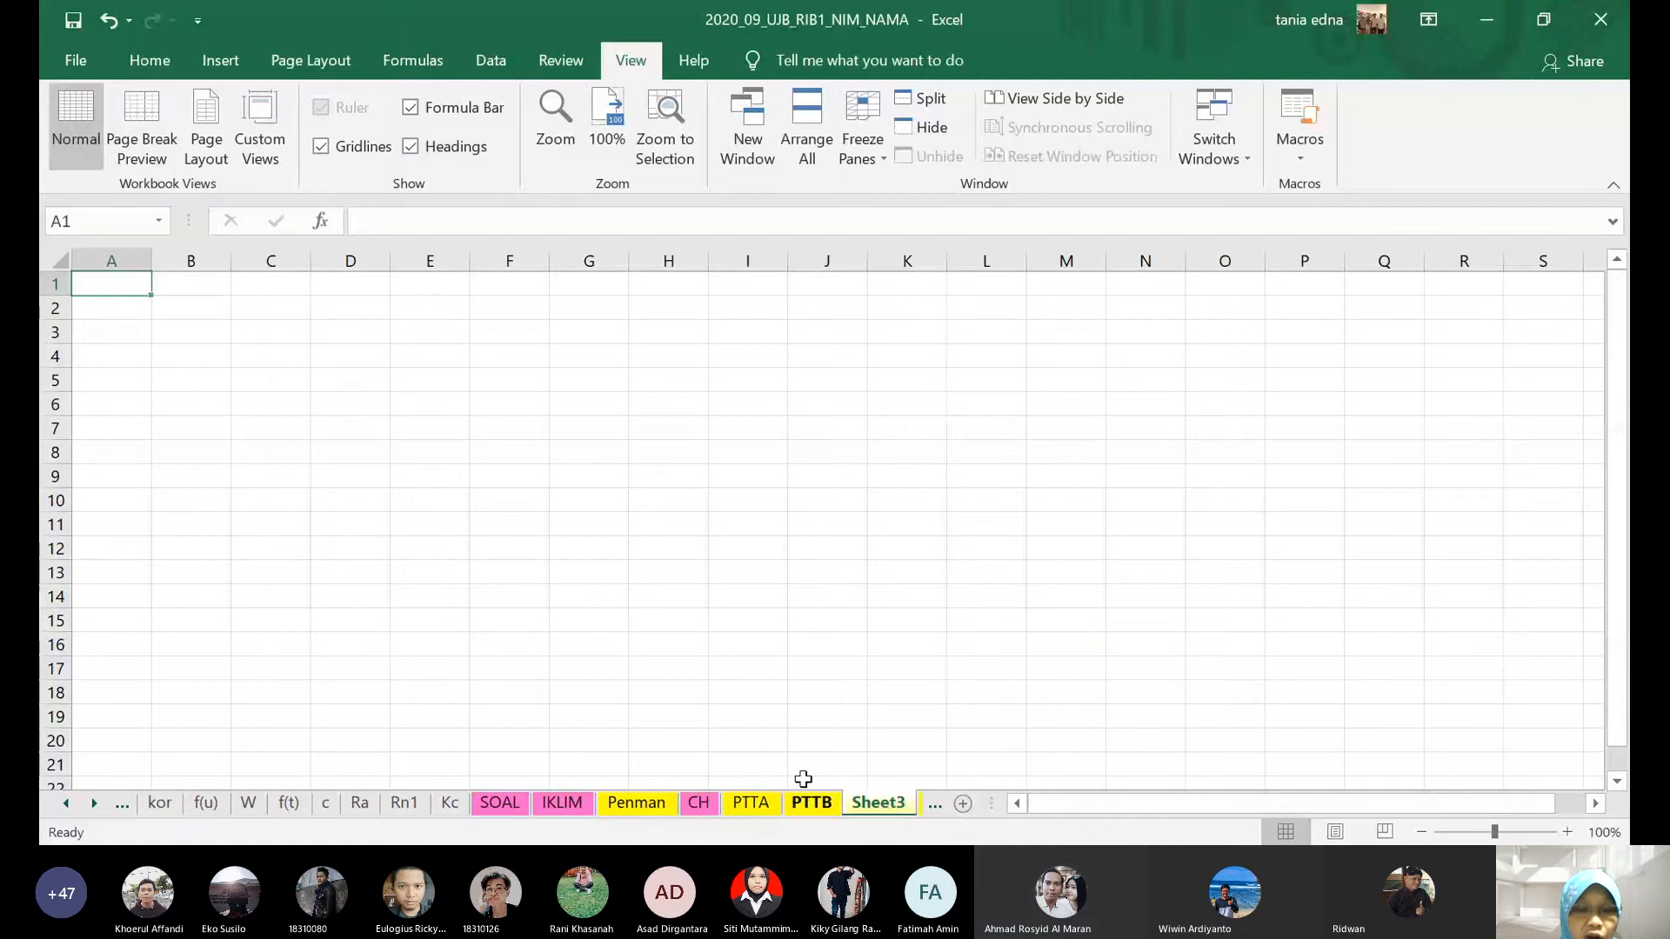
click(808, 802)
key(ctrl+c)
key(ctrl+Page_Down)
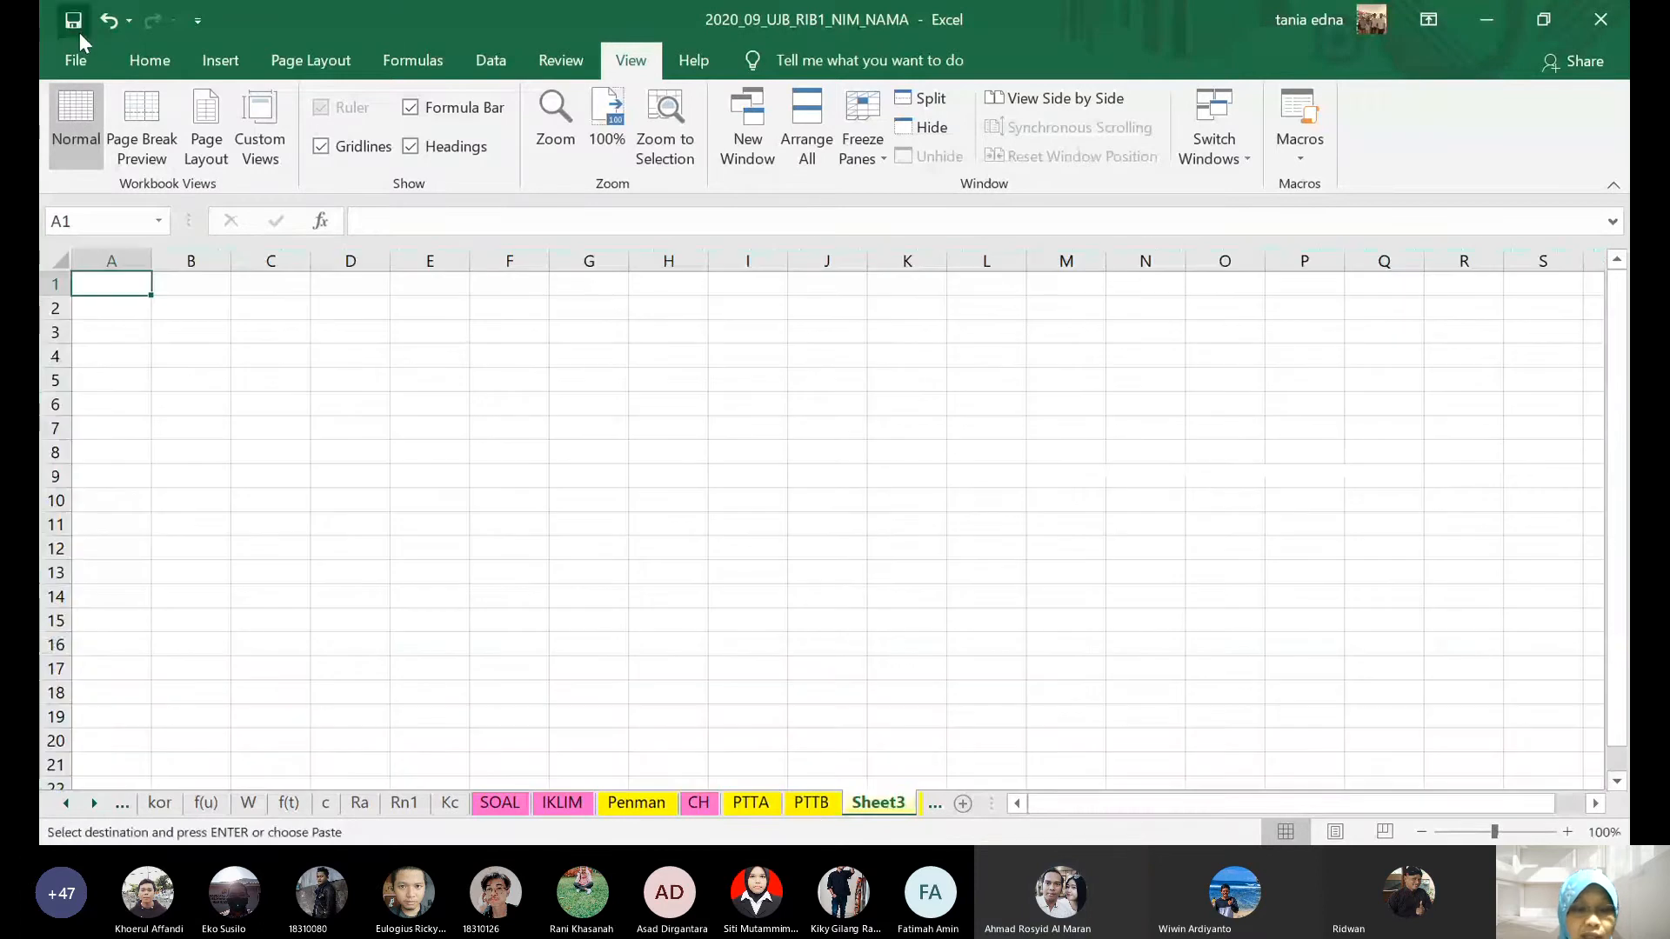
key(ctrl+v)
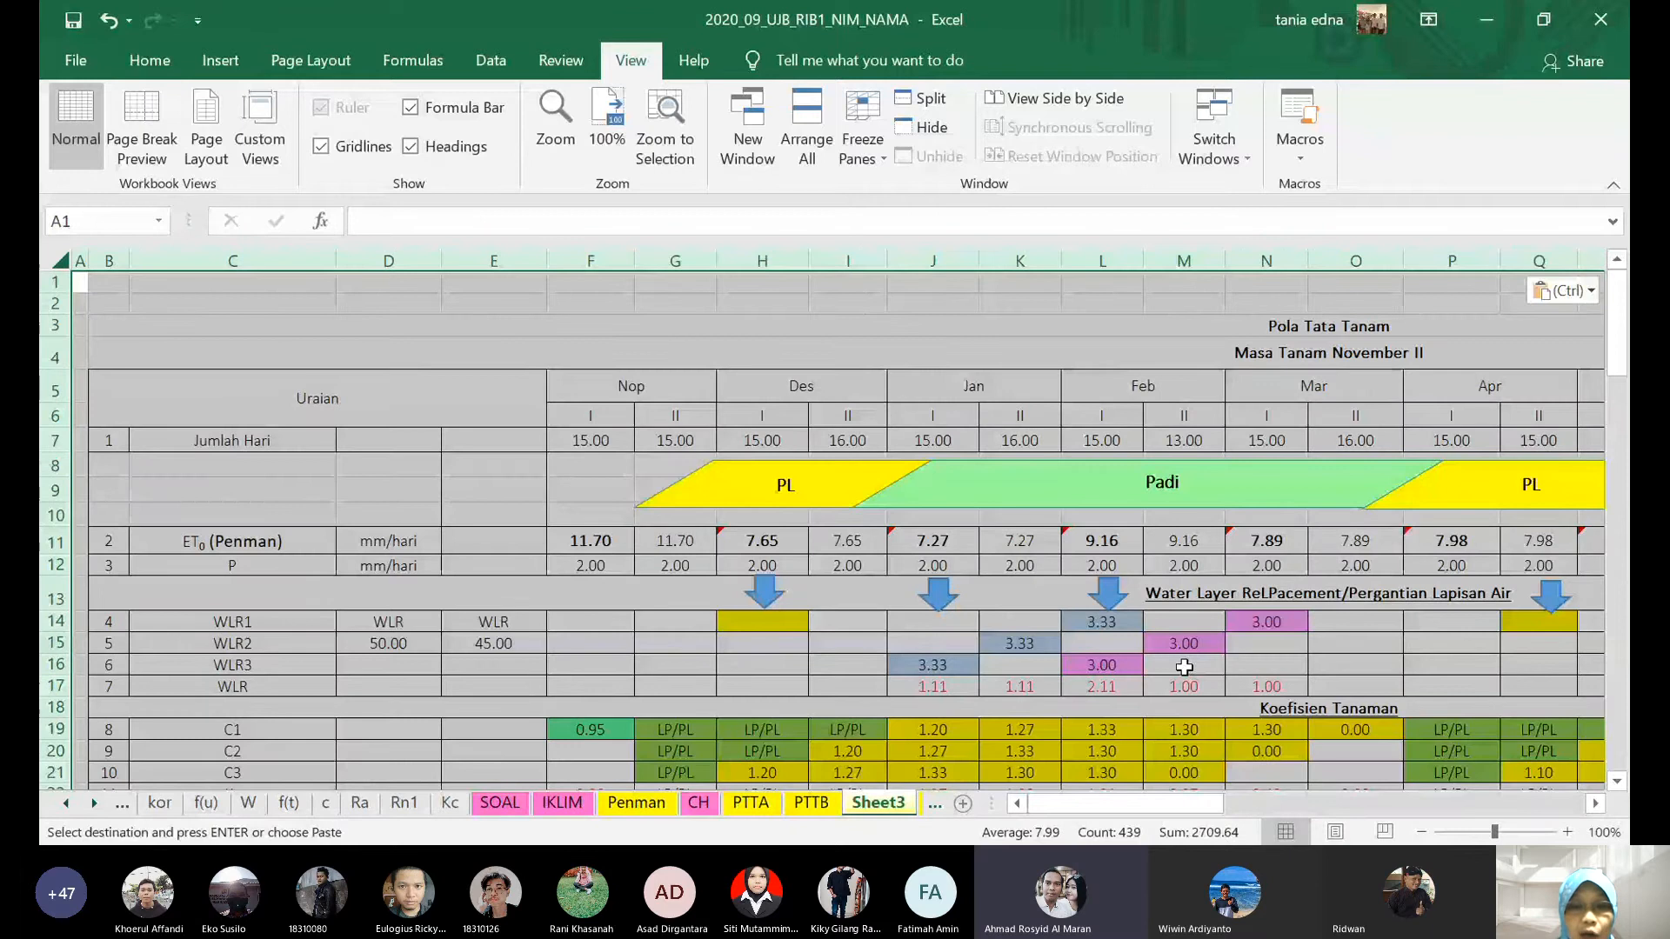
right_click(905, 802)
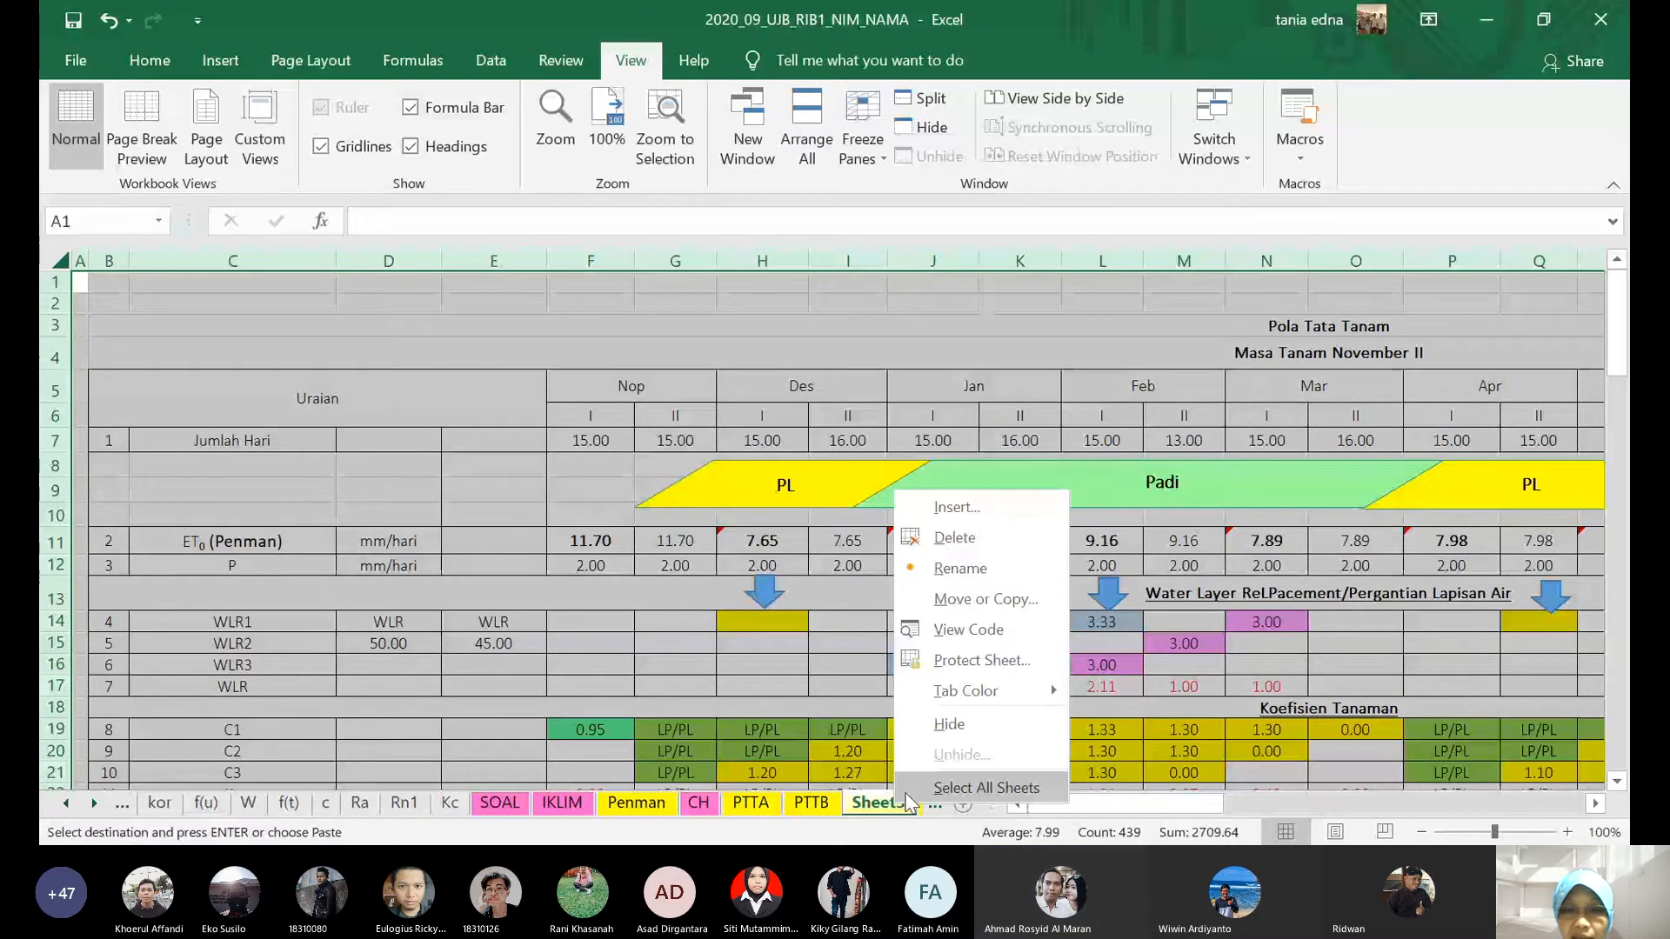
click(954, 538)
click(795, 501)
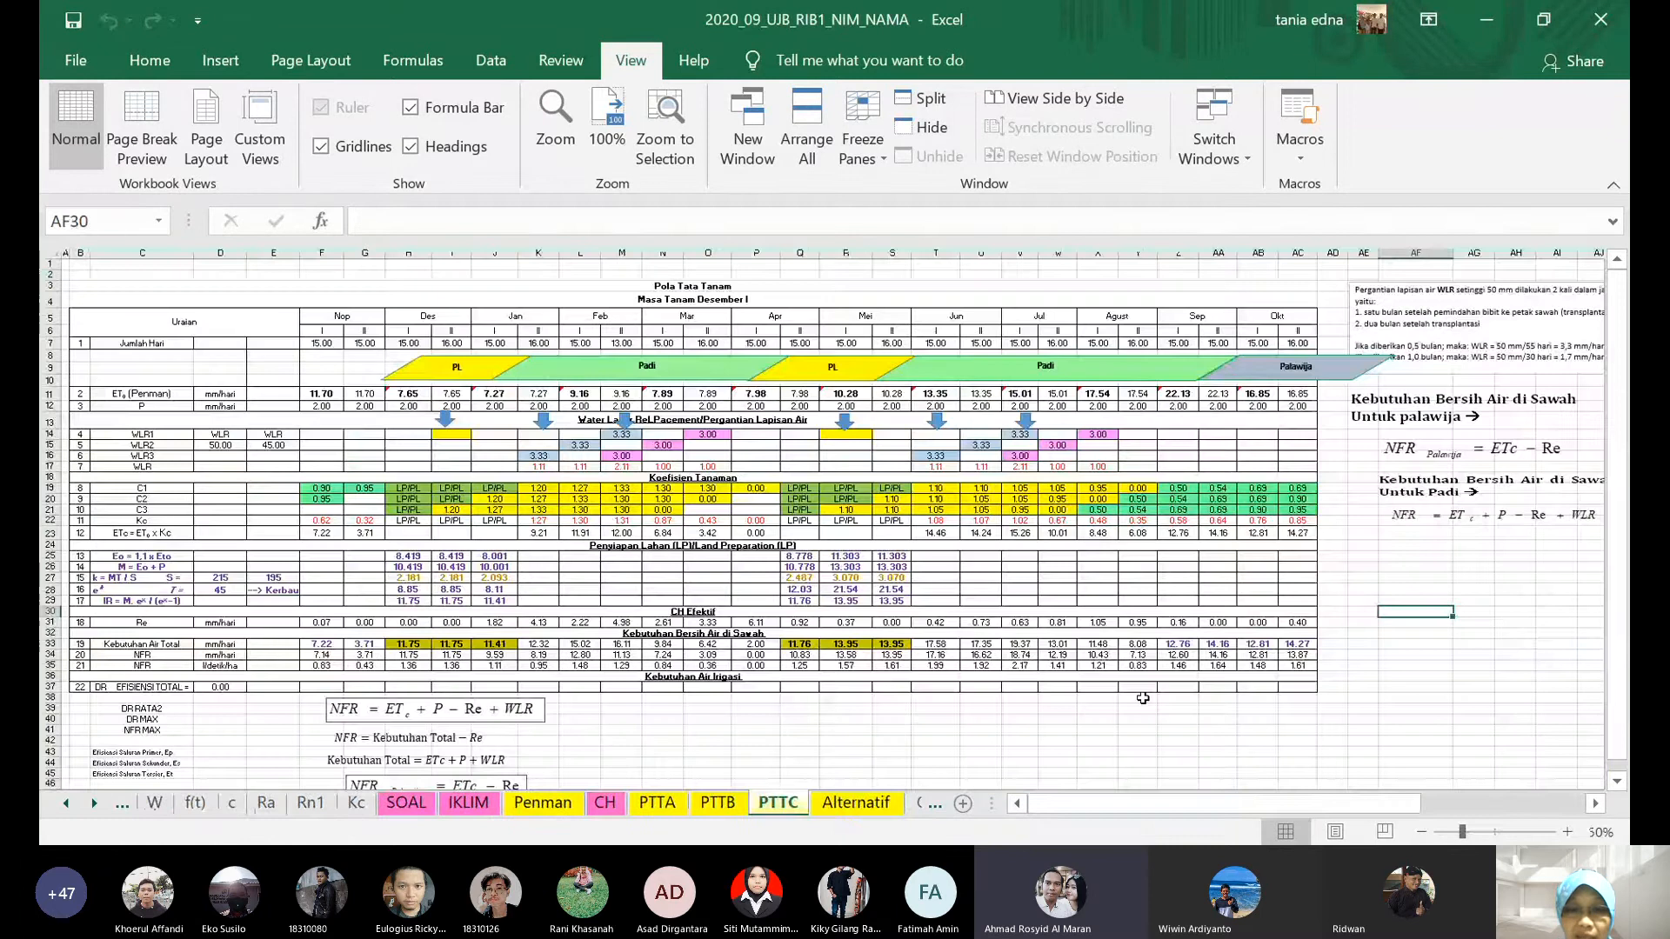
- Check the crop coefficient references on the PTTC sheet in J20, K19 and I21, and review the surrounding rows
click(1138, 730)
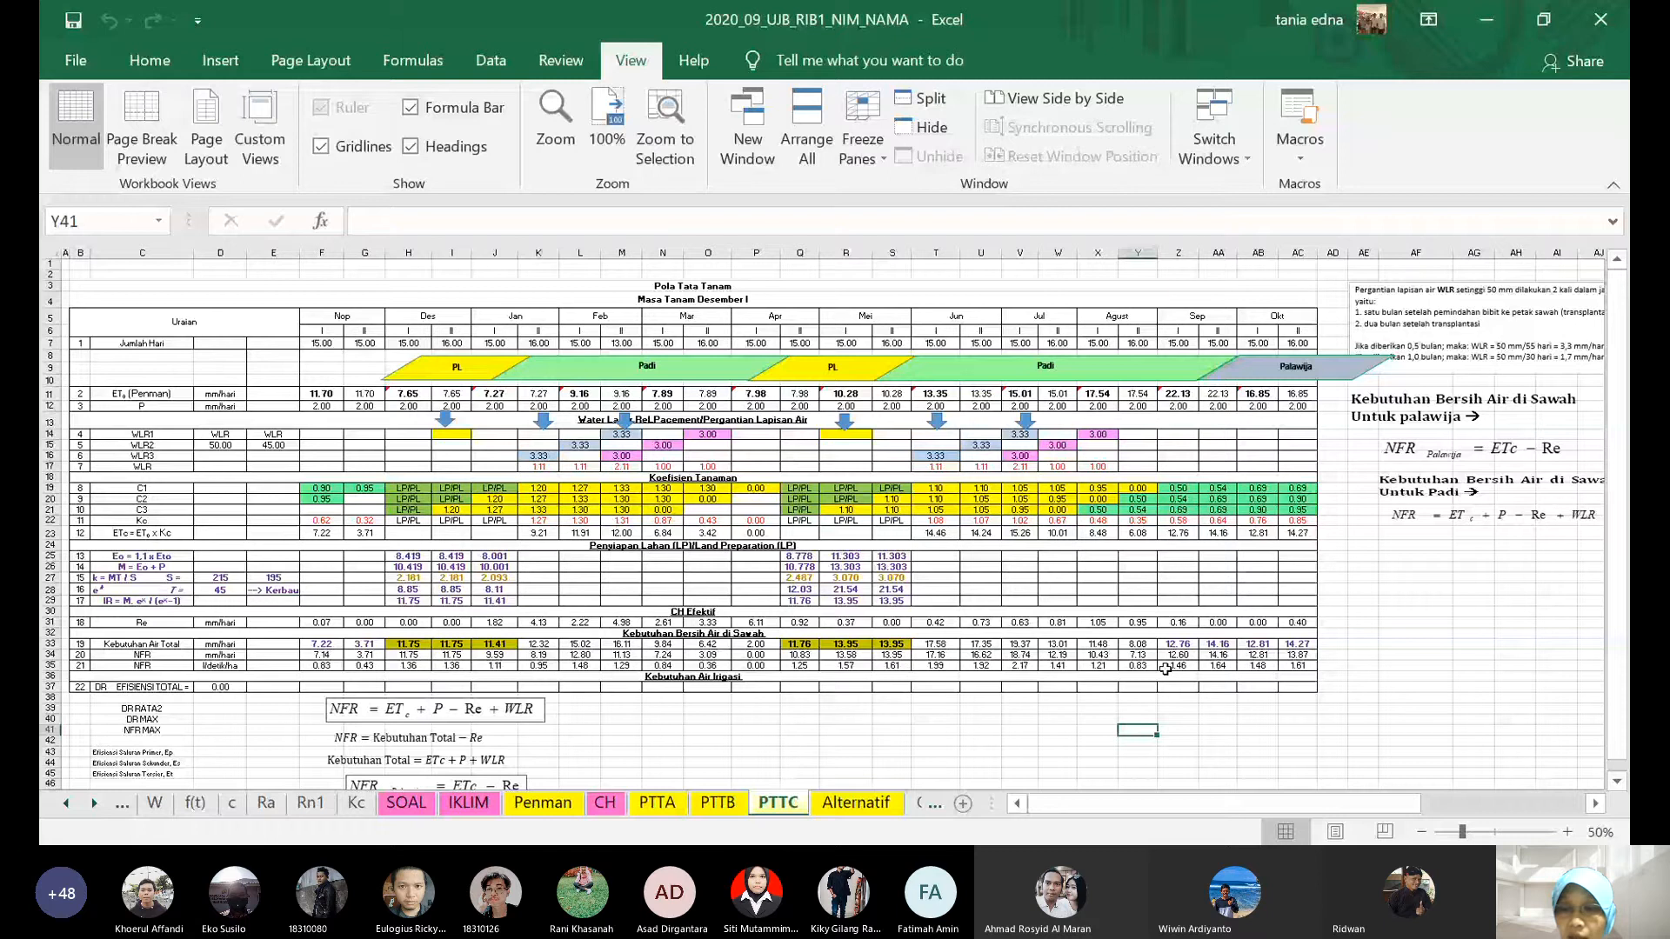
click(1567, 832)
click(1567, 832)
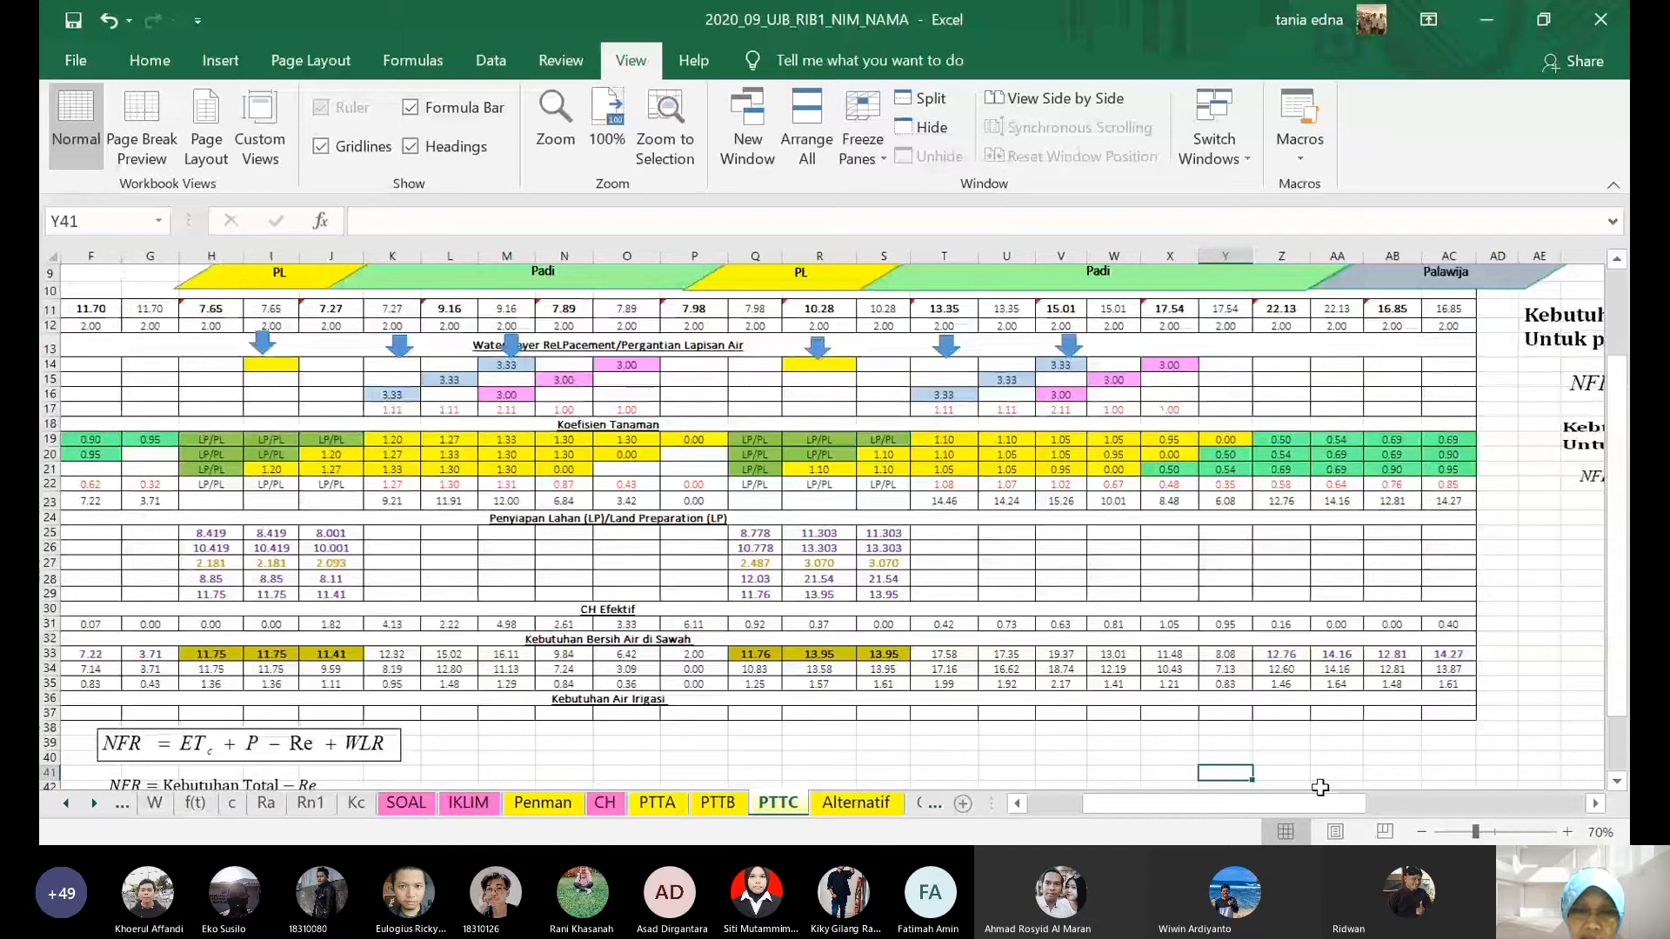
drag(1321, 803, 1261, 802)
drag(603, 470, 896, 470)
click(667, 452)
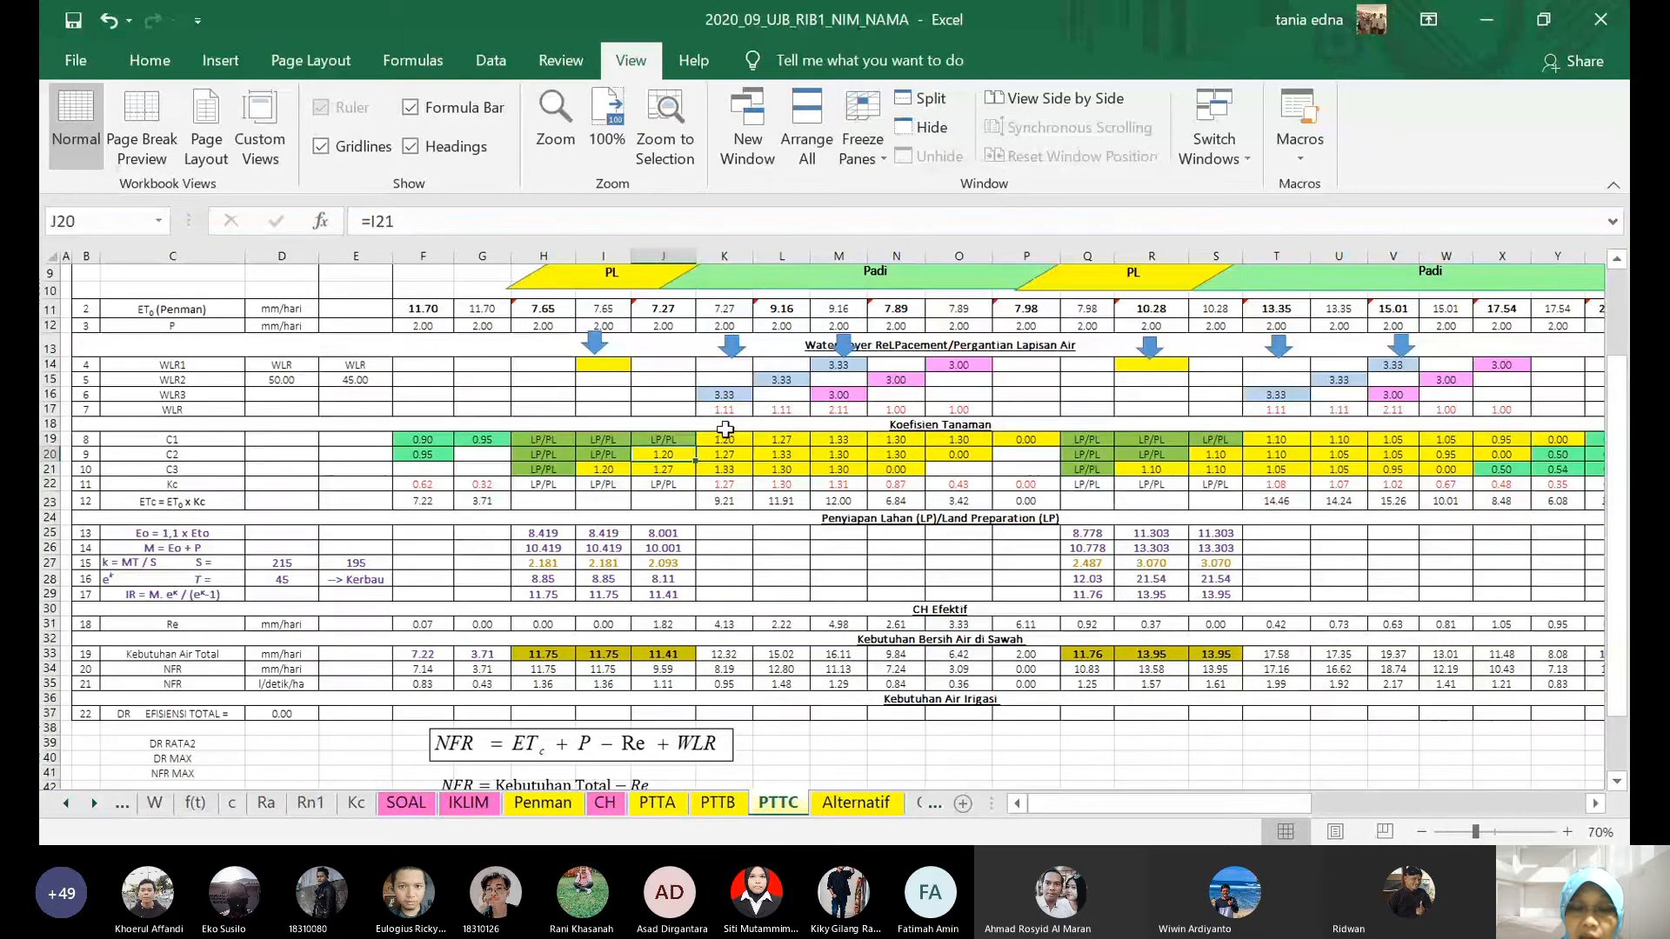
click(738, 437)
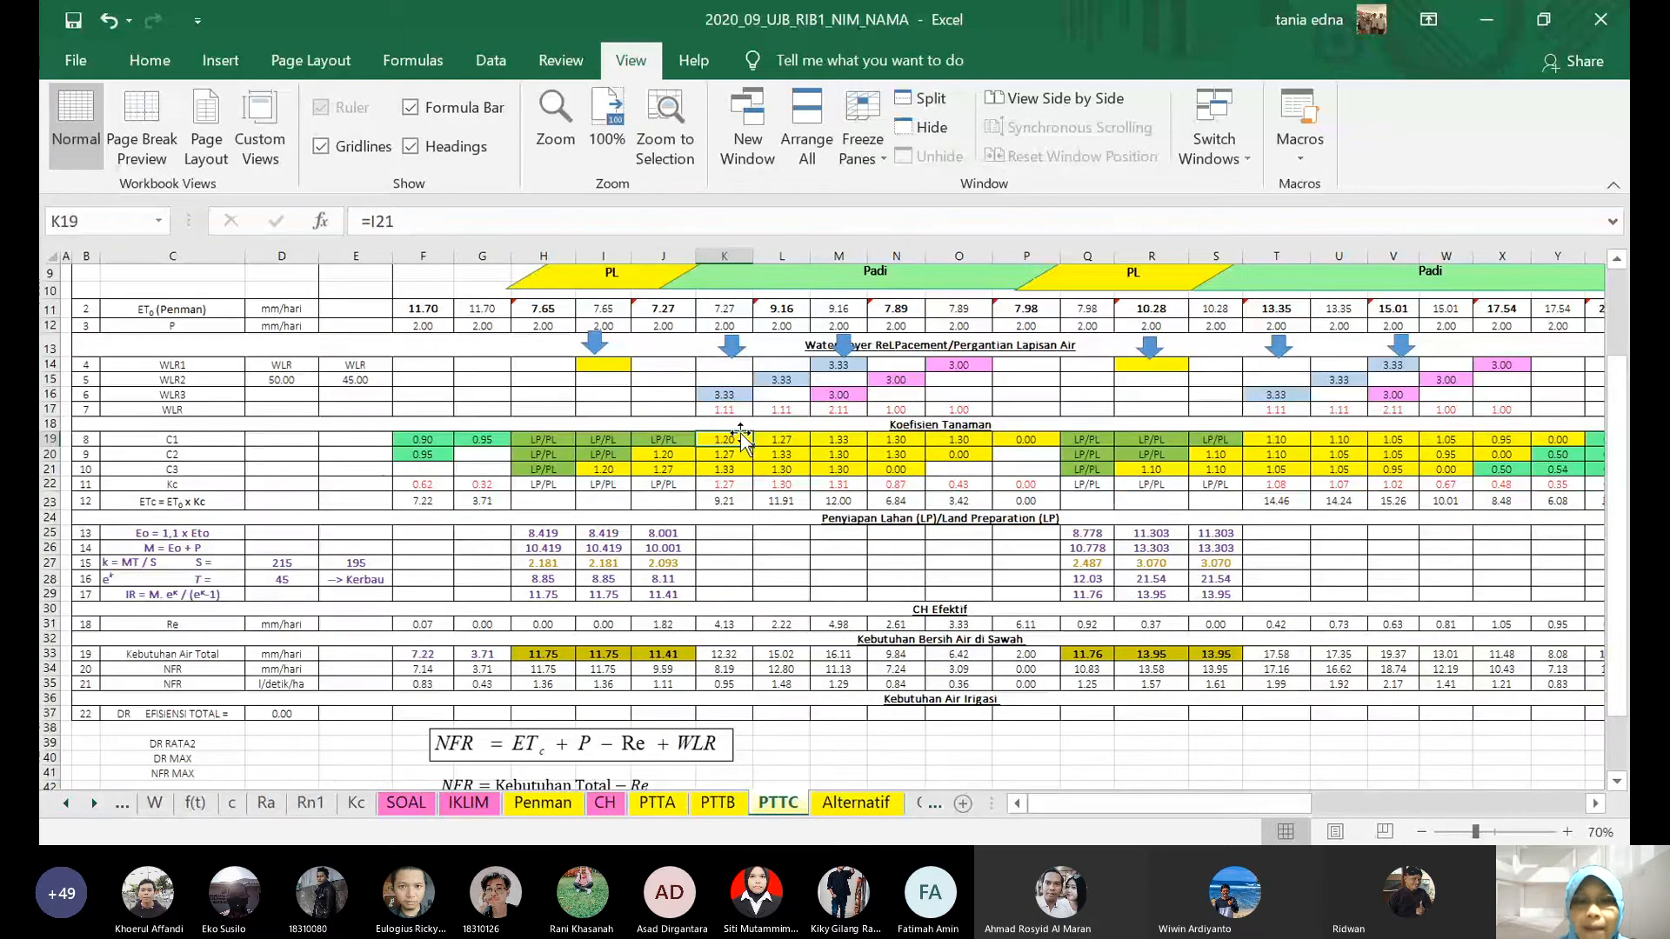
click(608, 470)
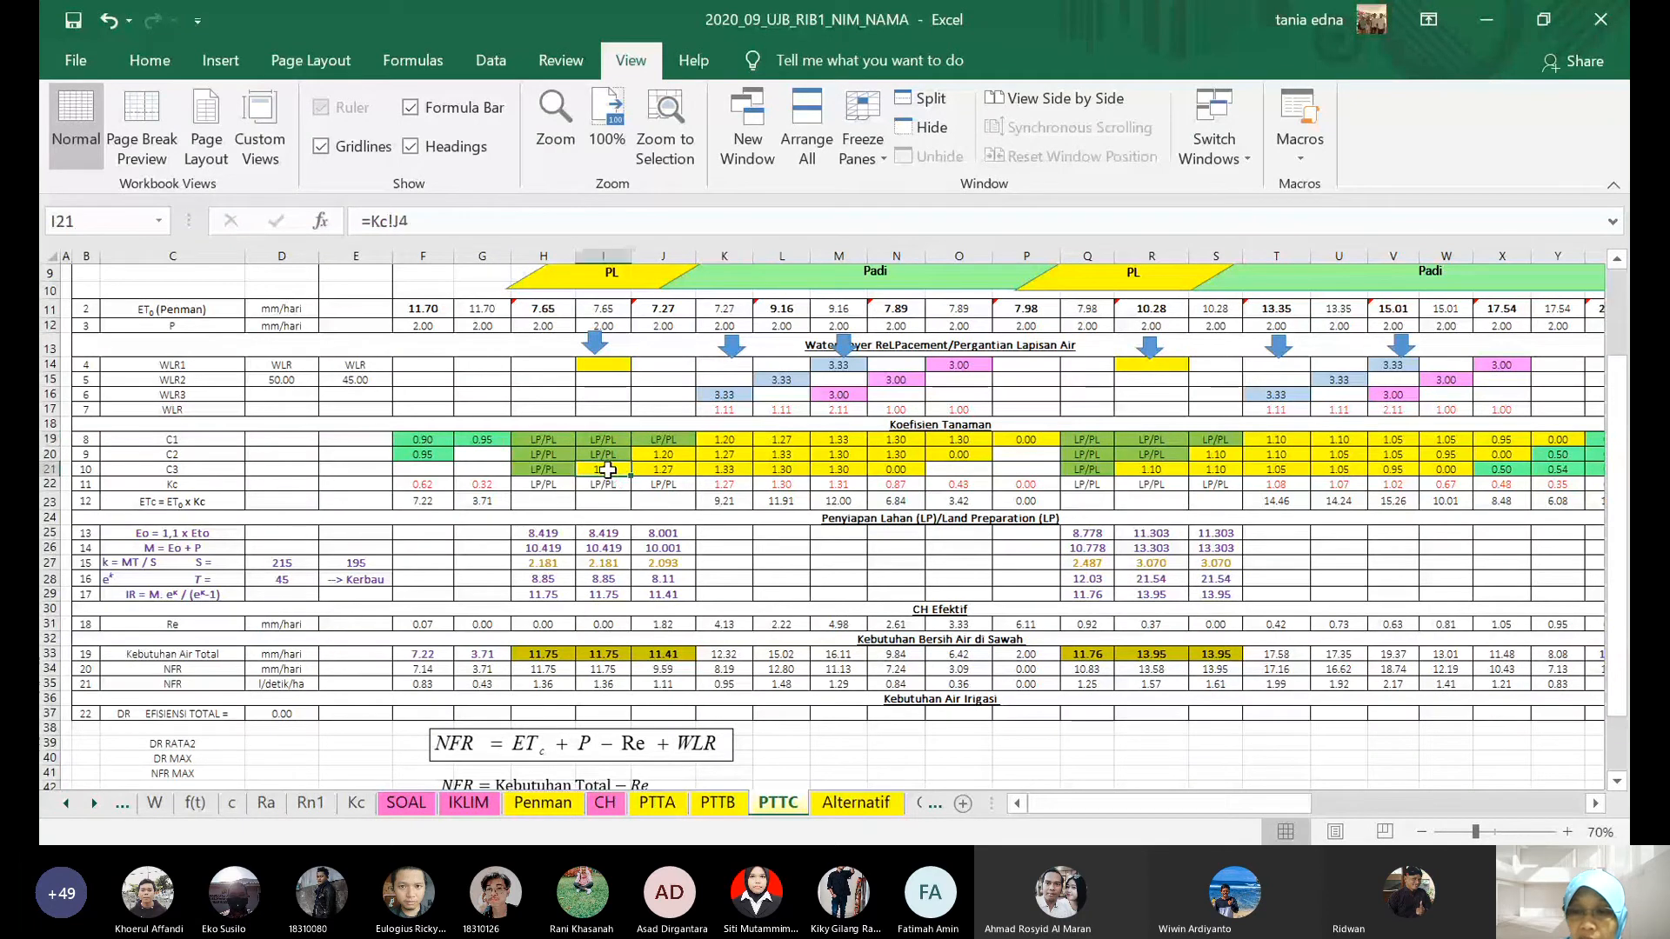
click(1568, 831)
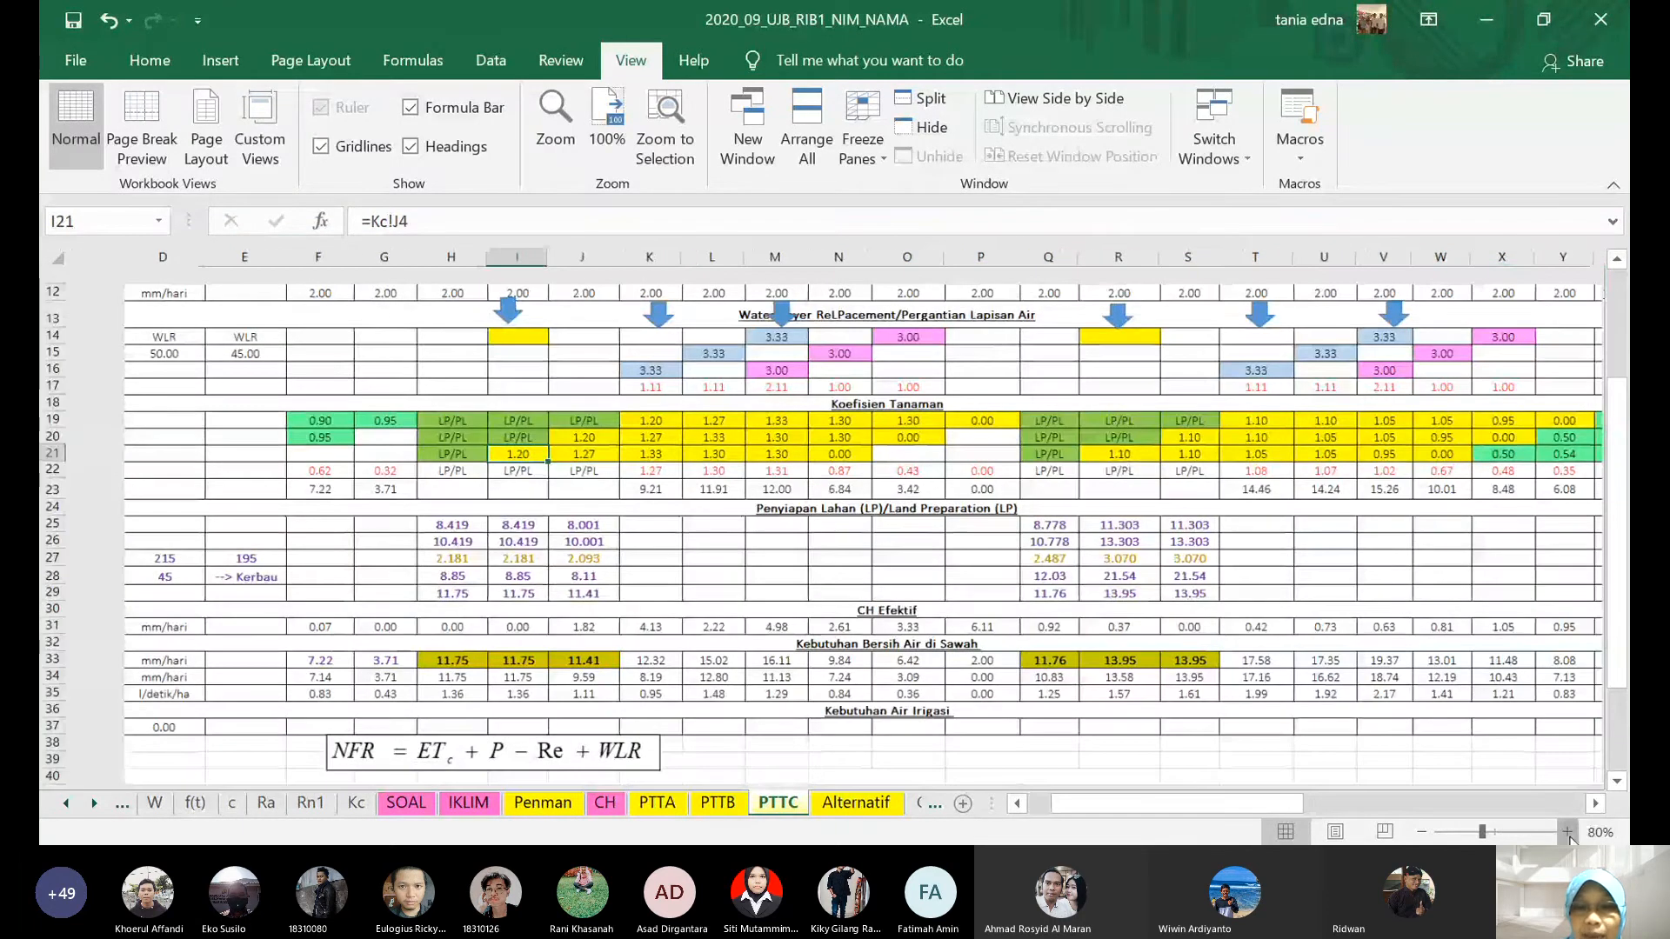
click(1568, 831)
scroll(1287, 709, up, 2)
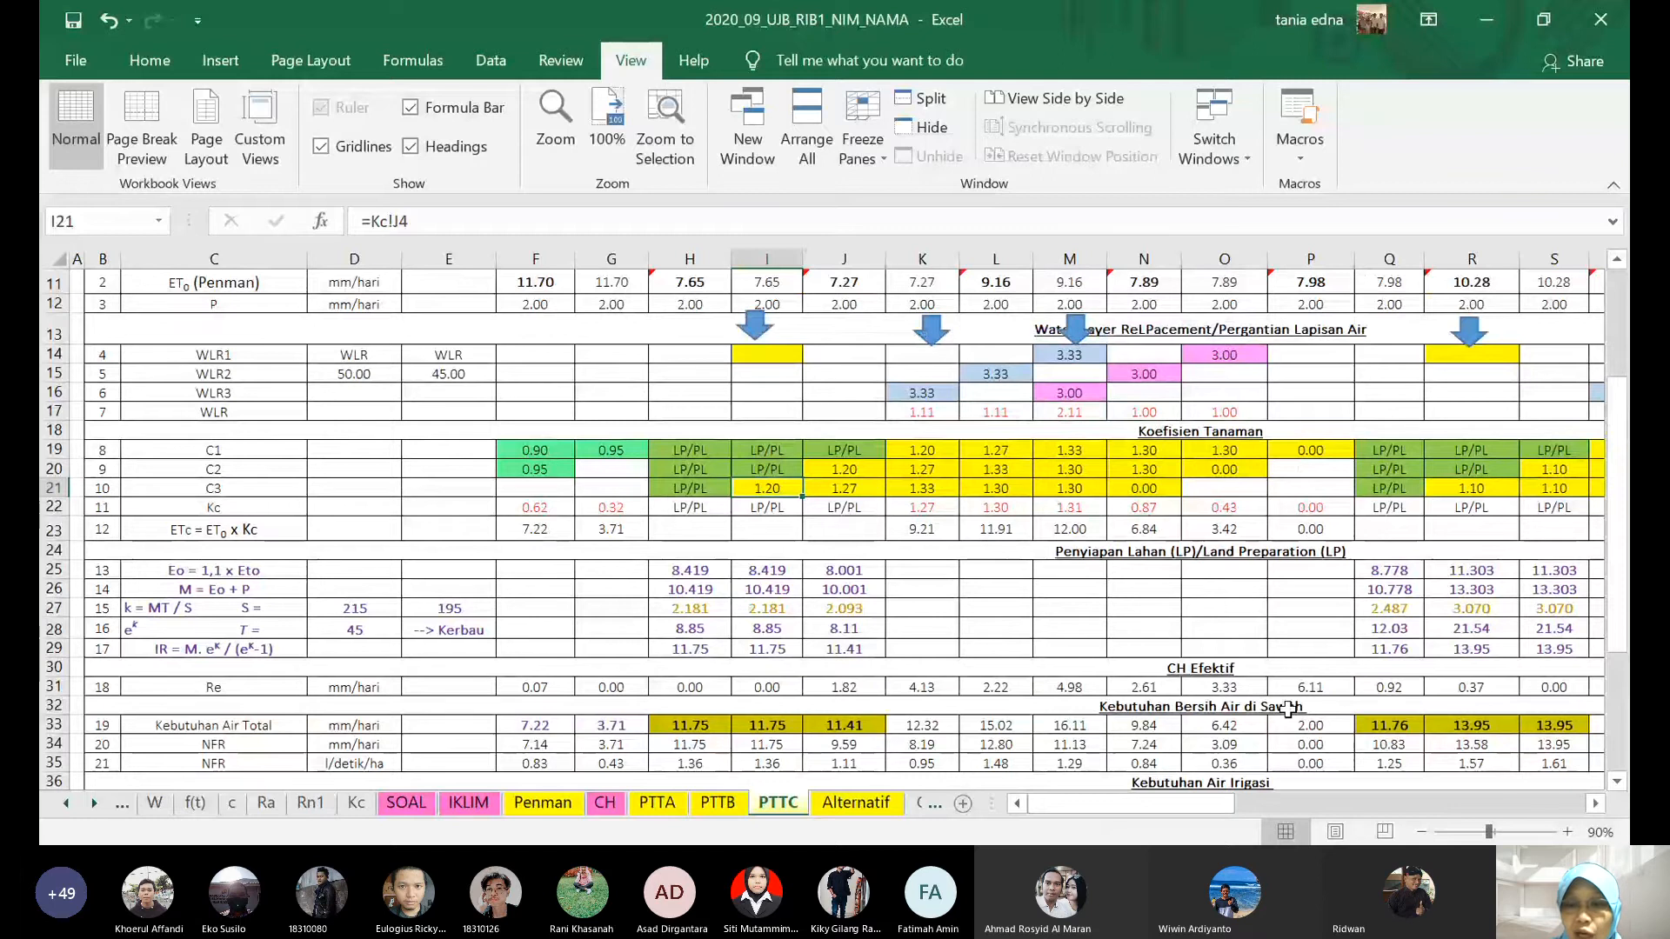
click(1422, 831)
click(1421, 832)
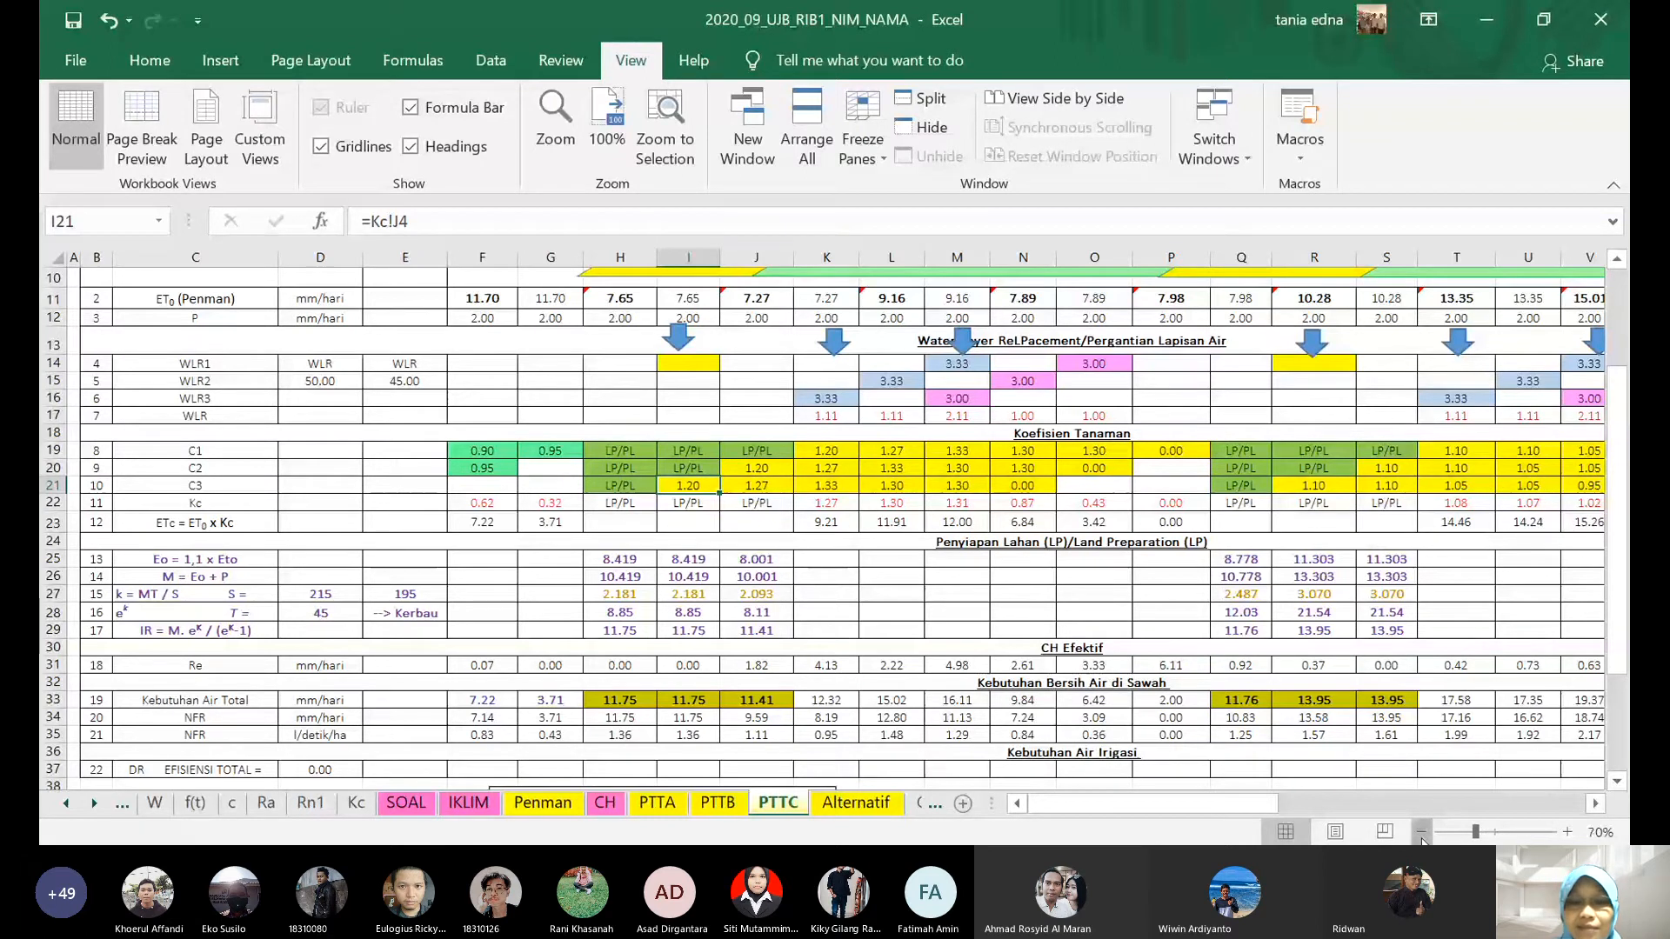
- Open the Alternatif sheet and select the picture of the example table of PTT alternatives
click(855, 802)
click(815, 452)
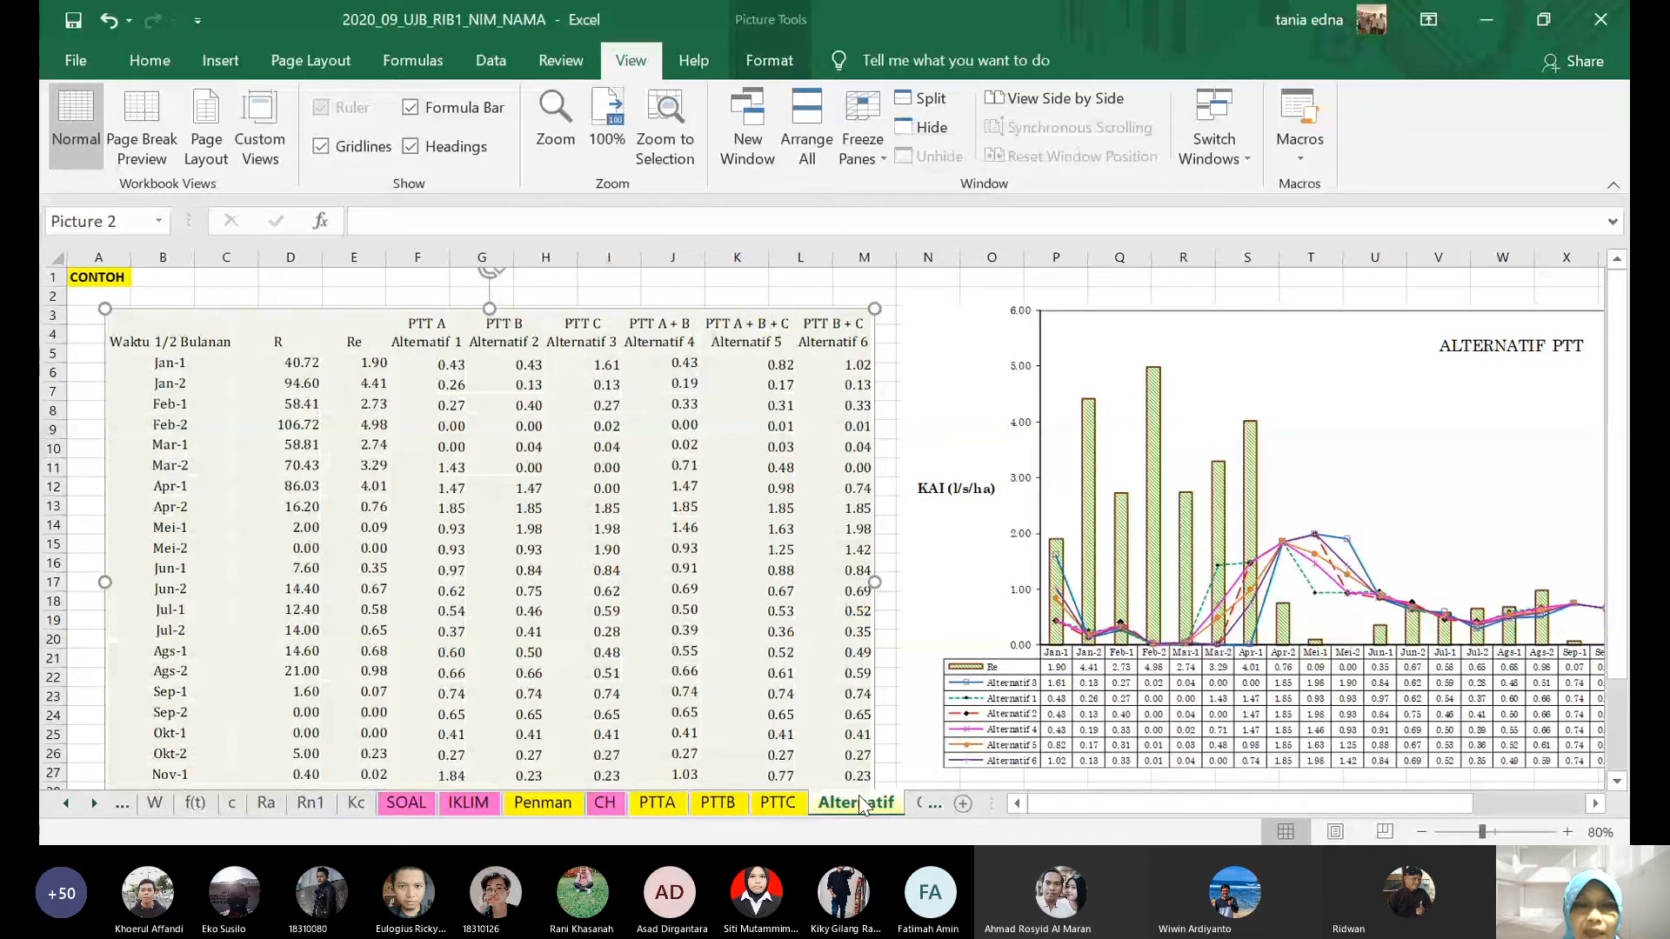
key(alt+Tab)
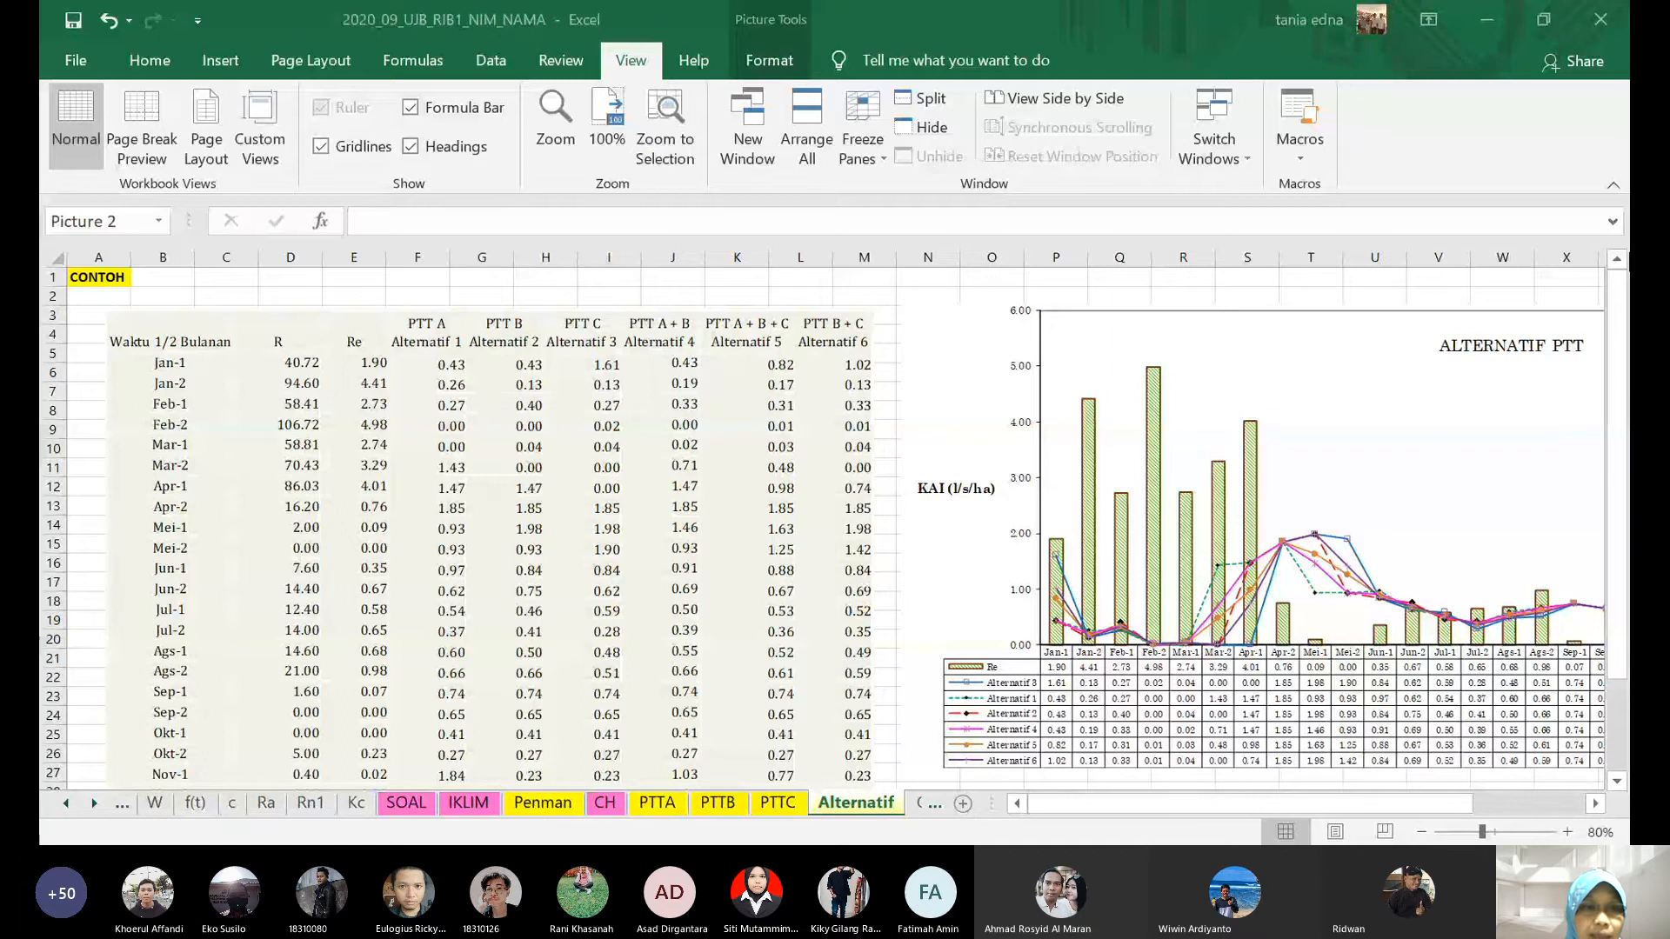